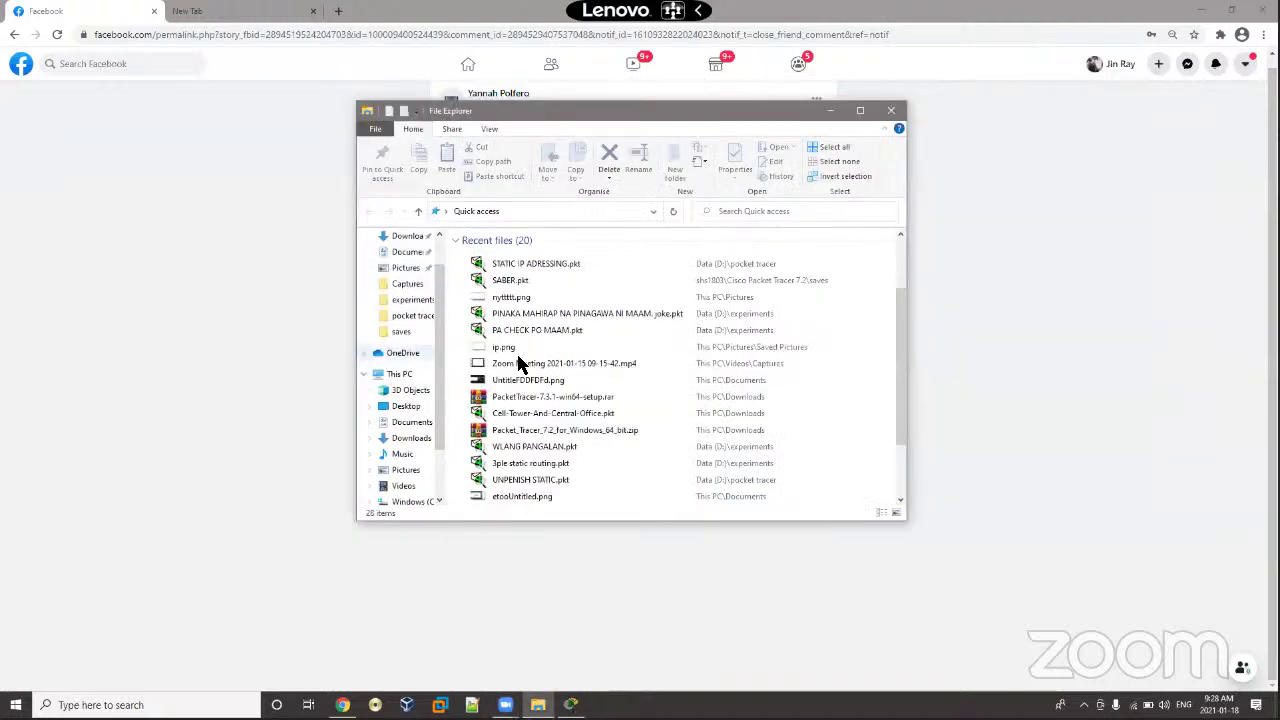
Step: Open 'PINAKA MAHIRAP NA PINAGAWA NI MAAM. joke.pkt' from File Explorer's Recent files
{"action": "scroll", "coordinate": [517, 360], "scroll_direction": "up", "scroll_amount": 3}
{"action": "scroll", "coordinate": [557, 389], "scroll_direction": "down", "scroll_amount": 2}
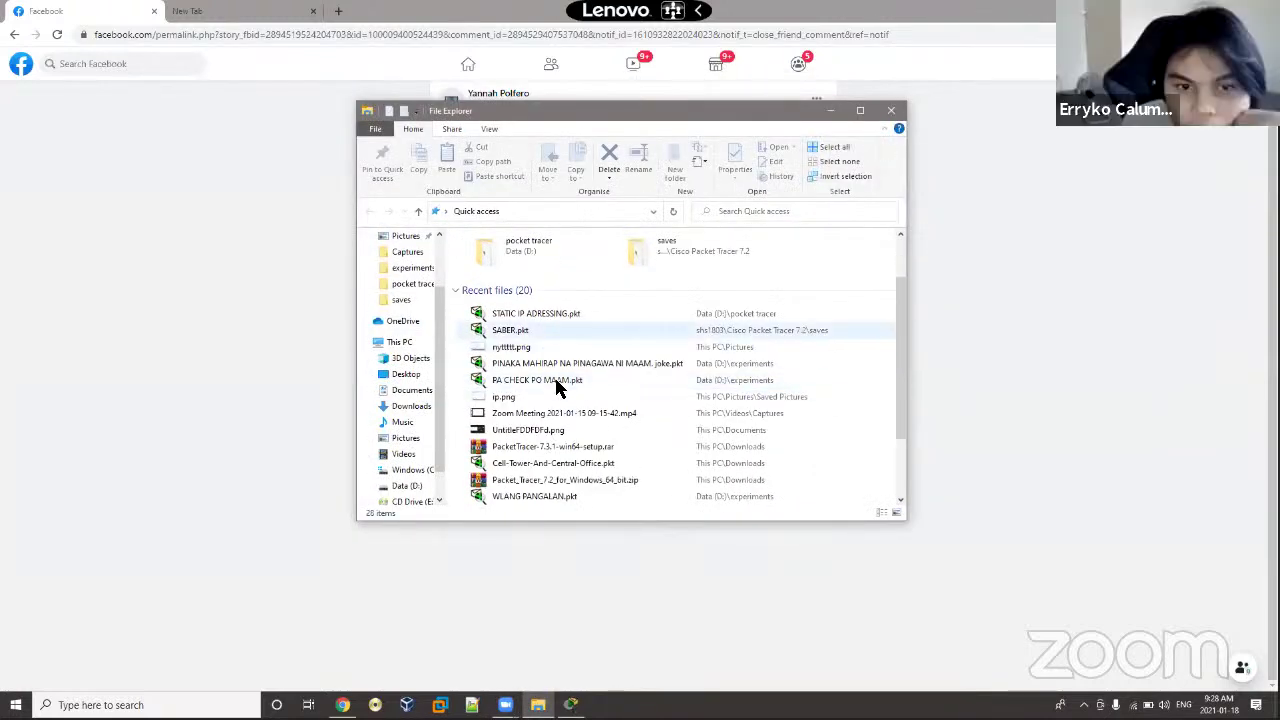
{"action": "right_click", "coordinate": [595, 367]}
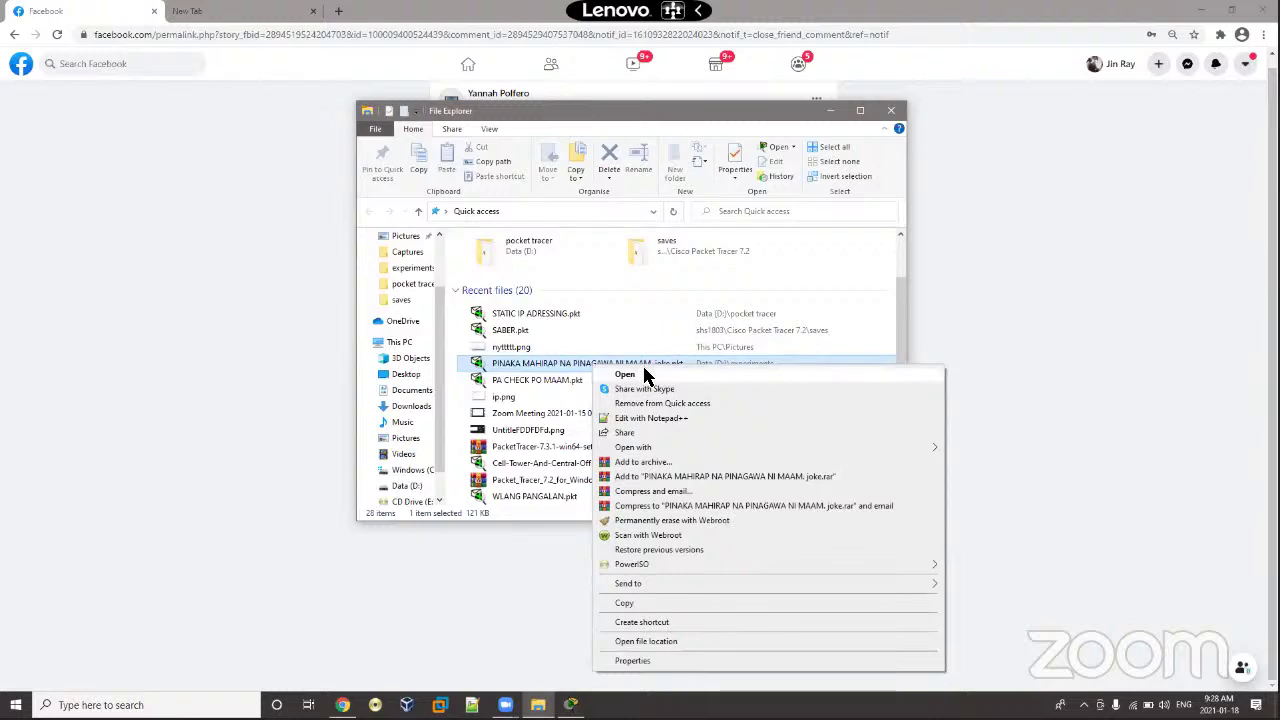
{"action": "left_click", "coordinate": [648, 374]}
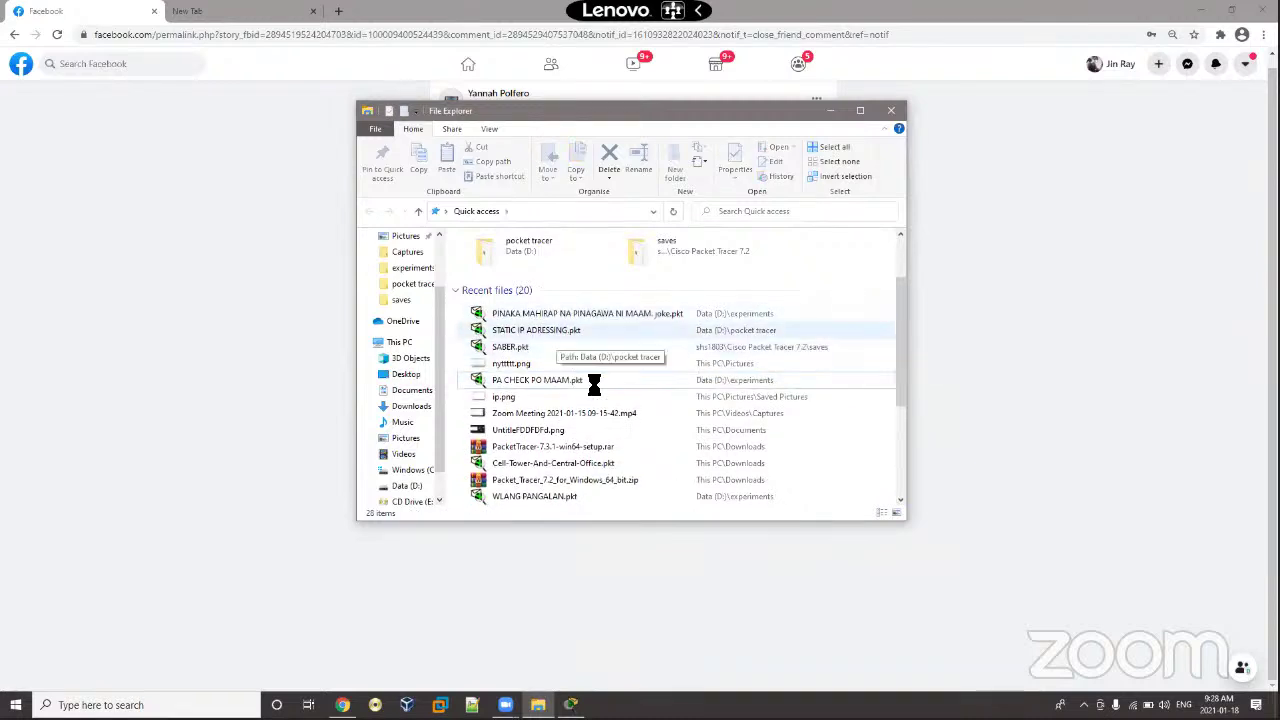
{"action": "right_click", "coordinate": [556, 331]}
{"action": "left_click", "coordinate": [589, 343]}
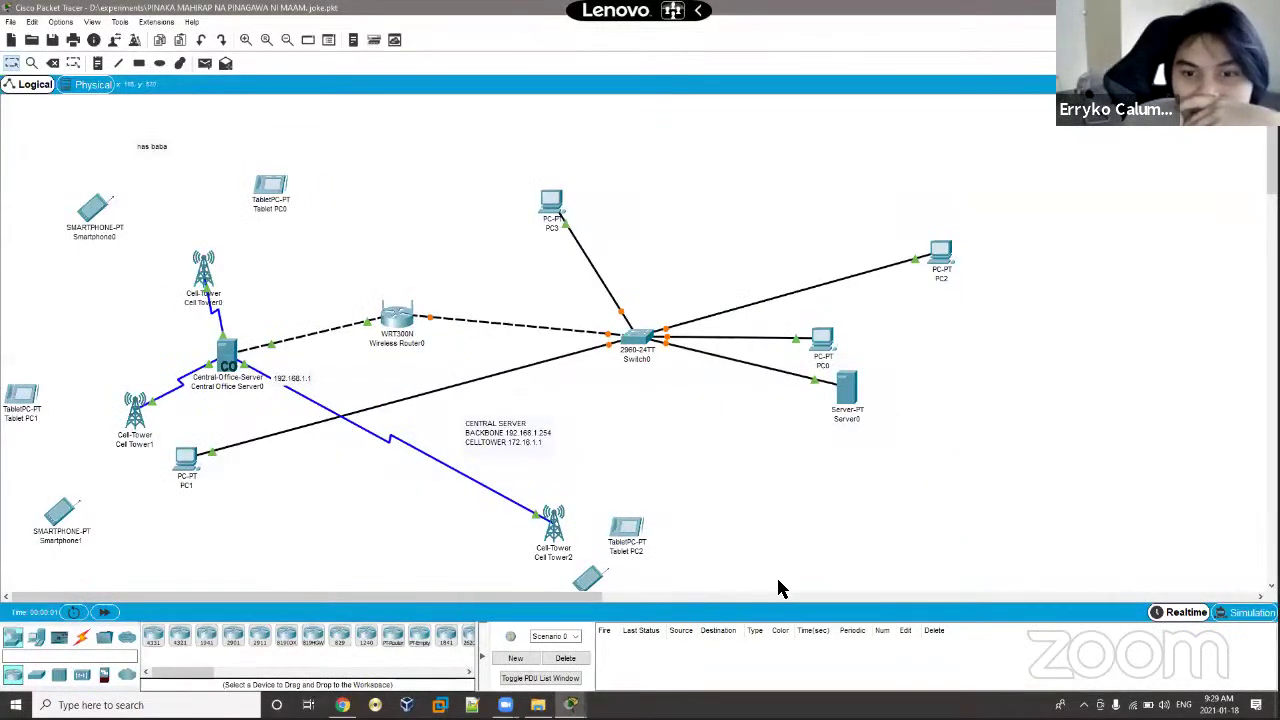
Step: Scroll the logical workspace right and down to frame Central Office Server2, Wireless Router1, the switch and access points
{"action": "scroll", "coordinate": [782, 588], "scroll_direction": "down", "scroll_amount": 10}
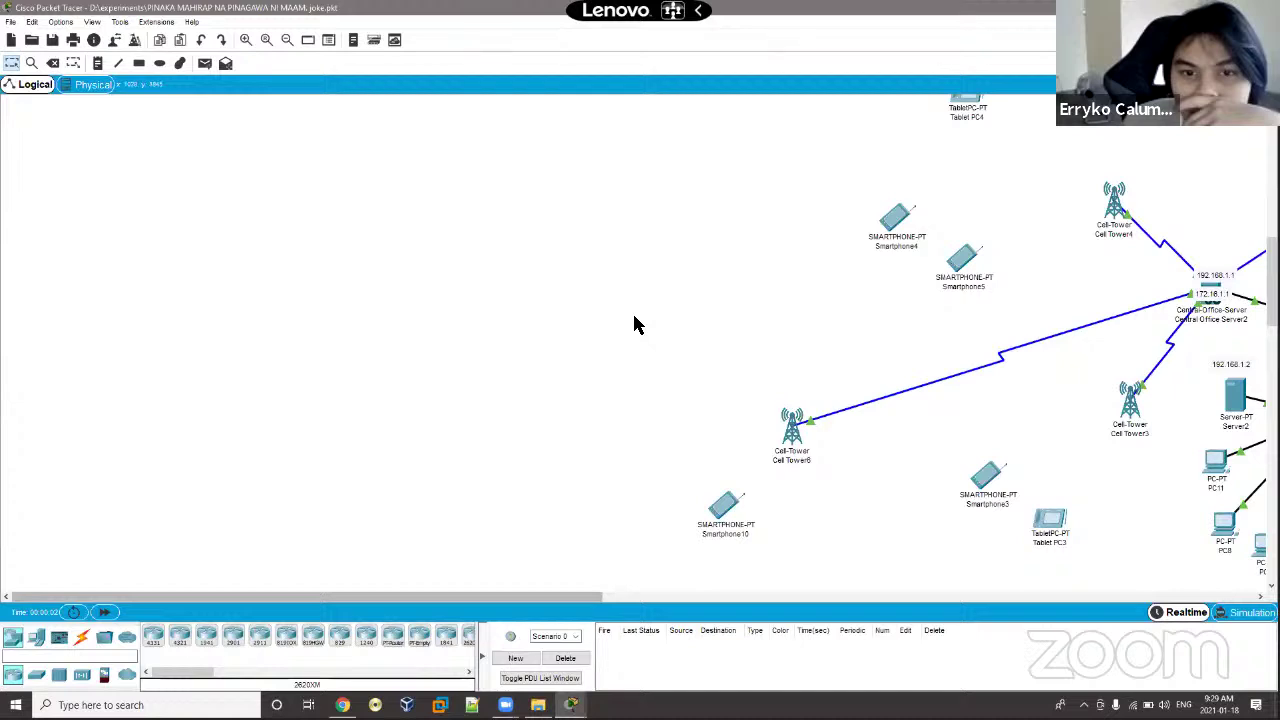
{"action": "scroll", "coordinate": [424, 305], "scroll_direction": "right", "scroll_amount": 5}
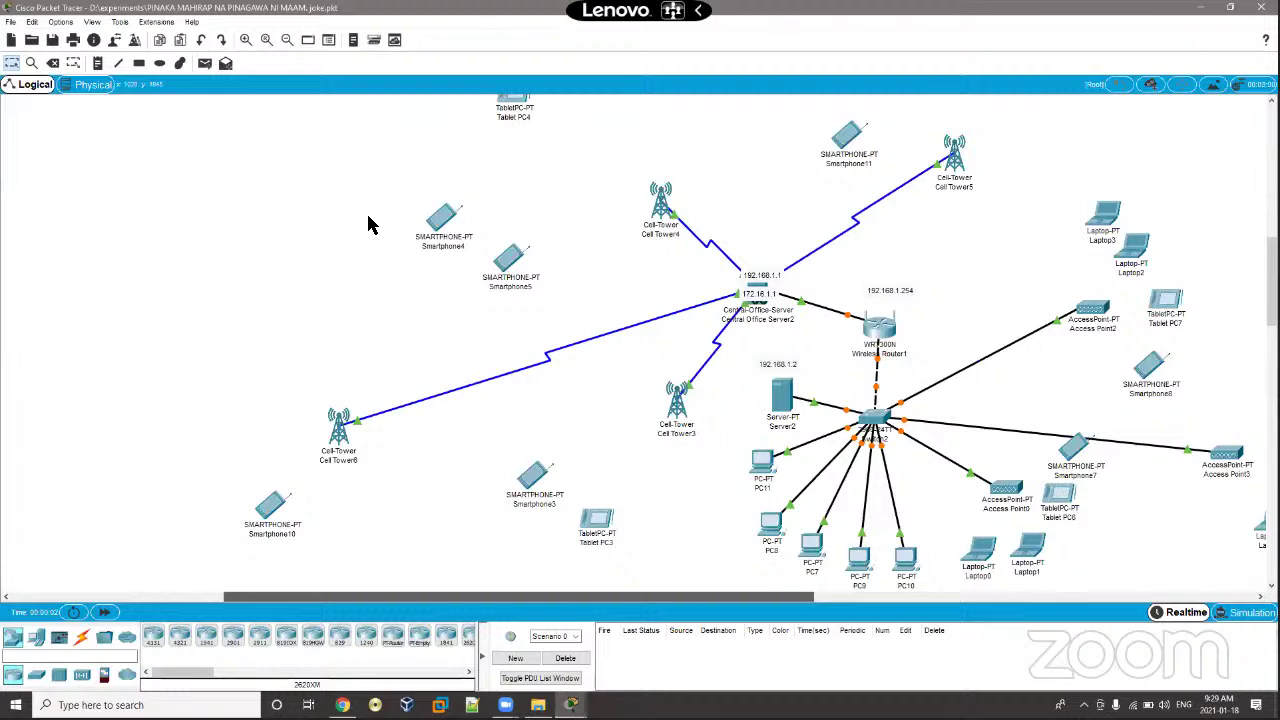
{"action": "scroll", "coordinate": [655, 130], "scroll_direction": "right", "scroll_amount": 3}
{"action": "scroll", "coordinate": [655, 130], "scroll_direction": "down", "scroll_amount": 1}
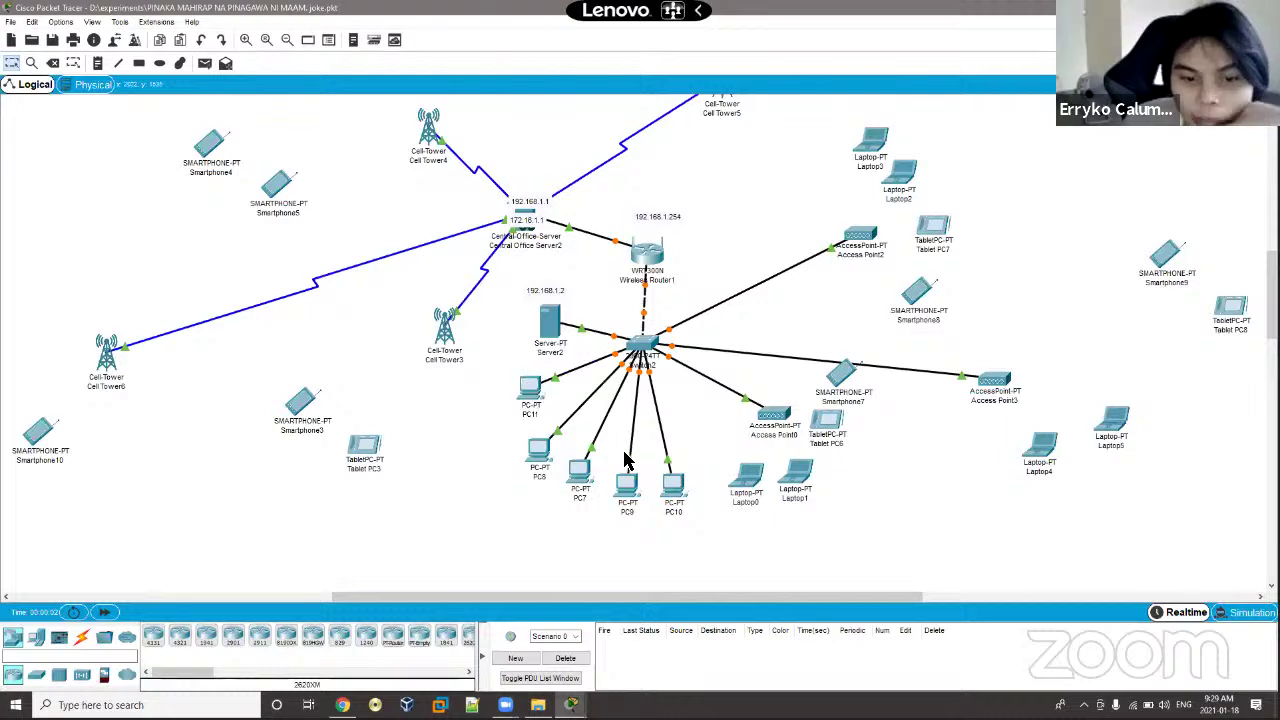
{"action": "scroll", "coordinate": [702, 238], "scroll_direction": "up", "scroll_amount": 1}
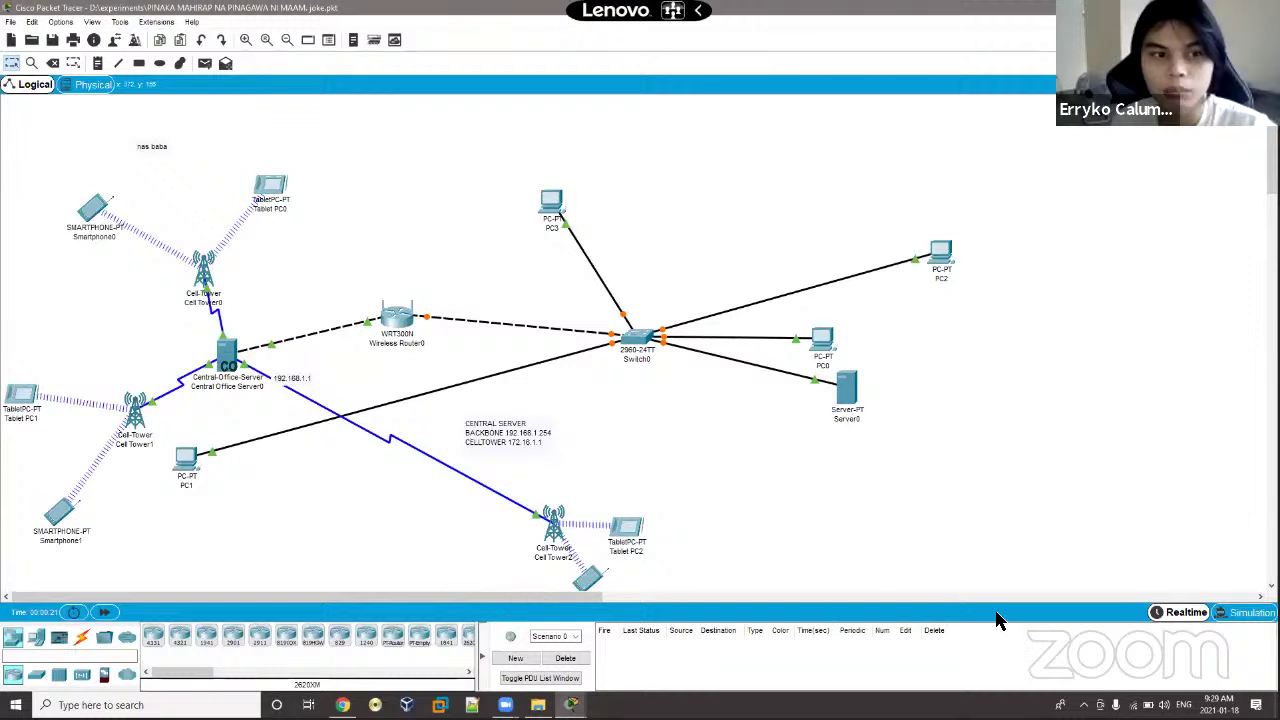
{"action": "scroll", "coordinate": [778, 417], "scroll_direction": "right", "scroll_amount": 1}
{"action": "scroll", "coordinate": [537, 514], "scroll_direction": "right", "scroll_amount": 5}
{"action": "left_click", "coordinate": [677, 600]}
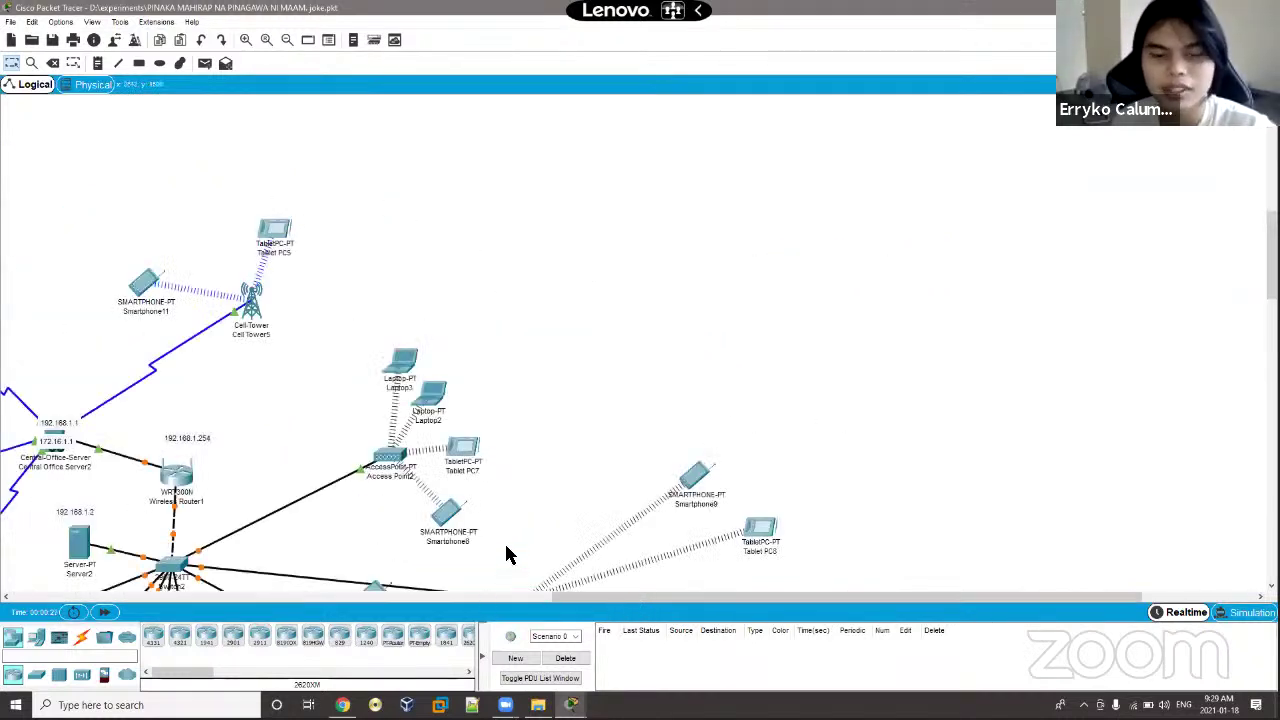
{"action": "left_click", "coordinate": [590, 598]}
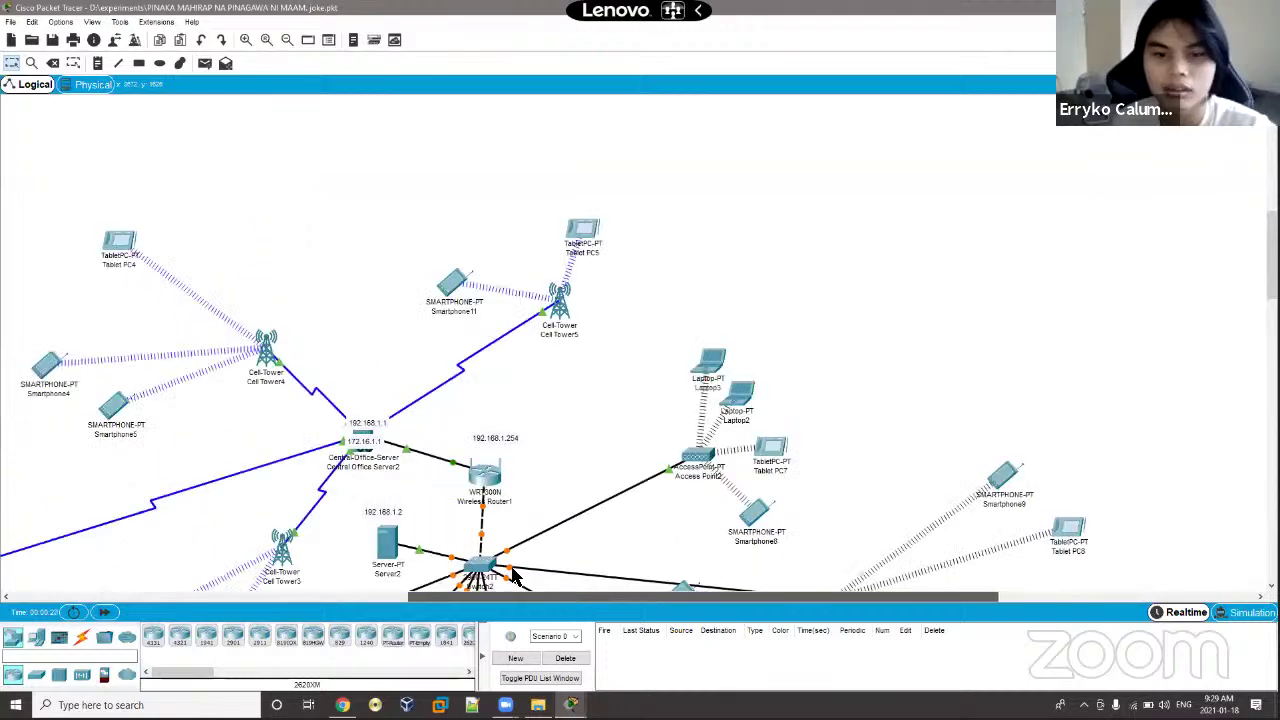
{"action": "scroll", "coordinate": [480, 565], "scroll_direction": "down", "scroll_amount": 3}
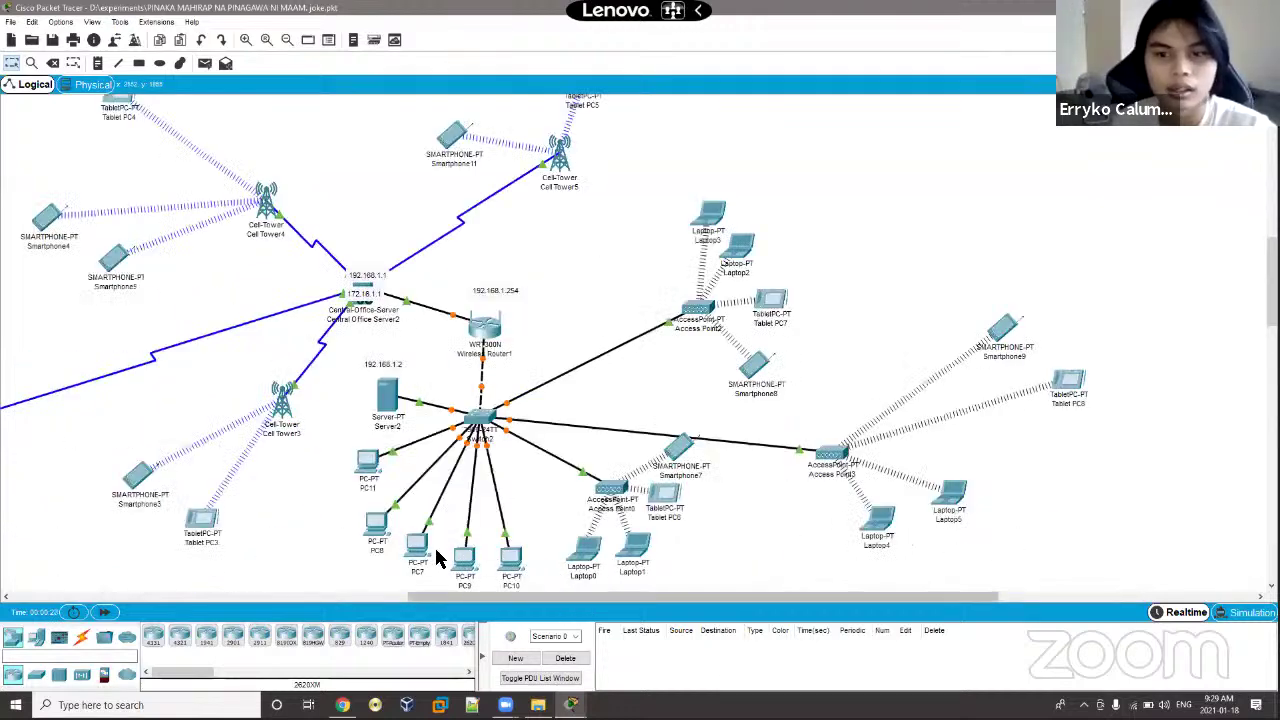
{"action": "scroll", "coordinate": [428, 560], "scroll_direction": "left", "scroll_amount": 5}
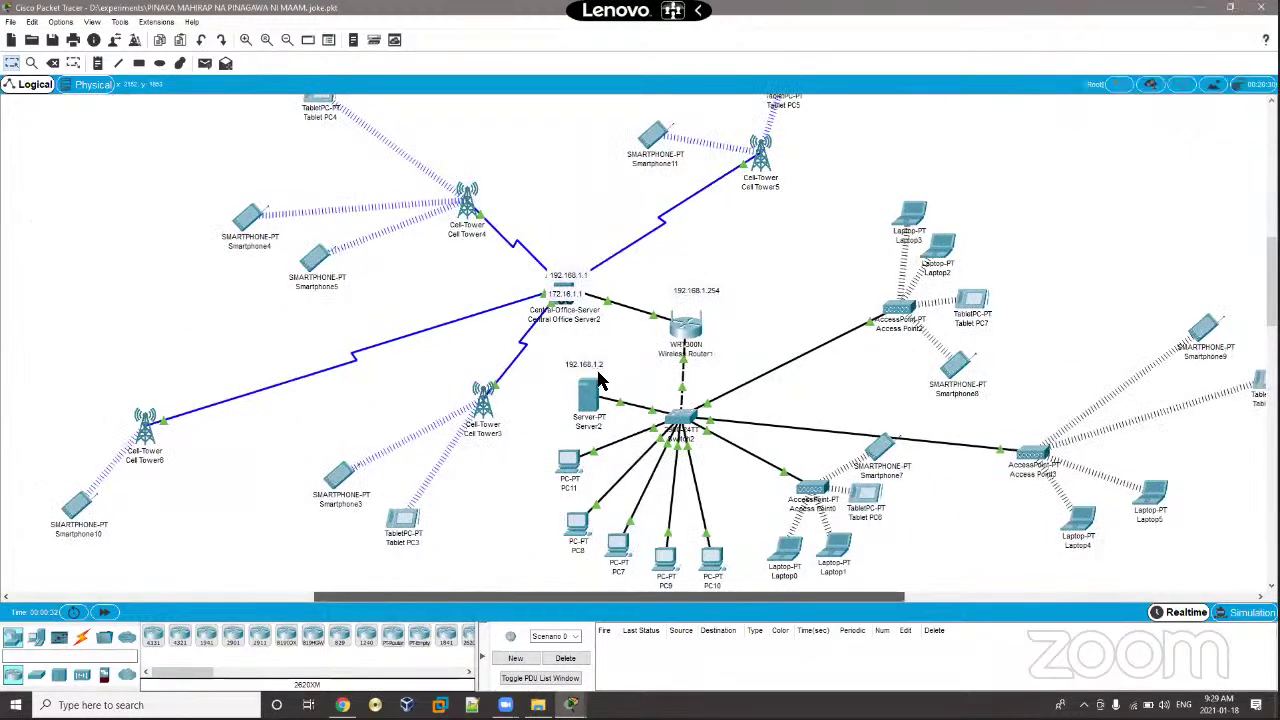
{"action": "scroll", "coordinate": [600, 378], "scroll_direction": "right", "scroll_amount": 2}
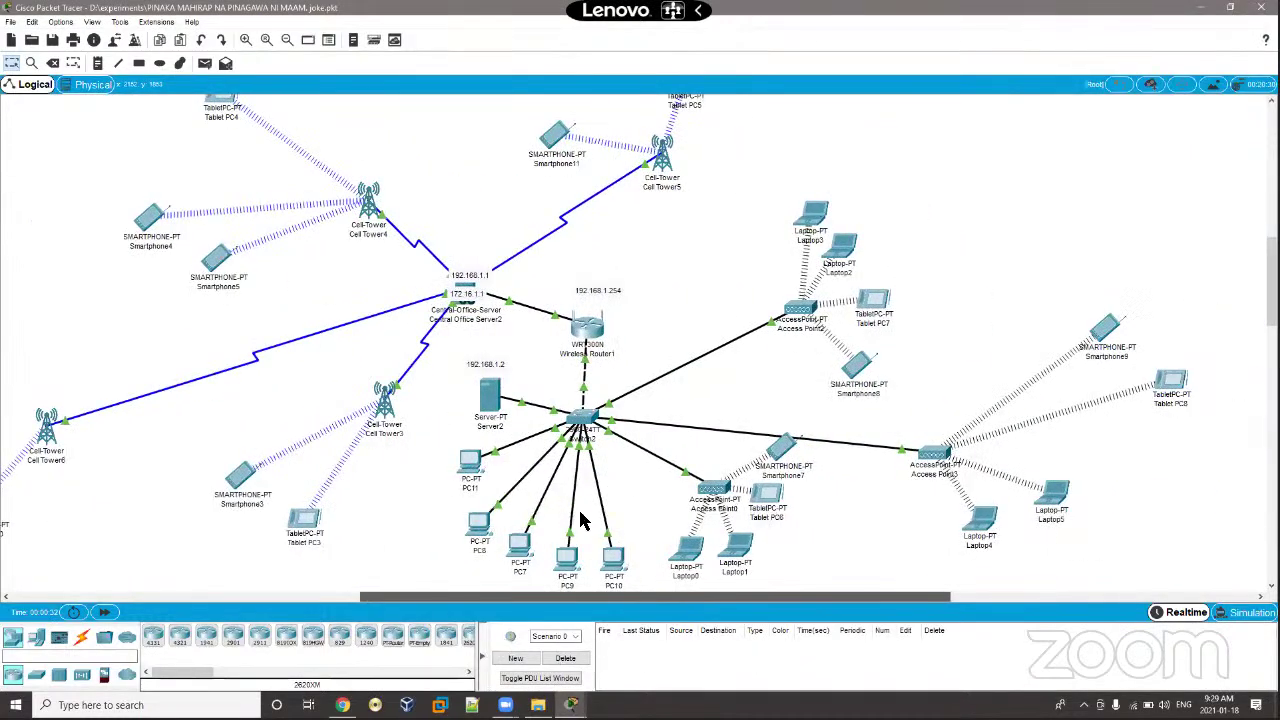
{"action": "scroll", "coordinate": [560, 280], "scroll_direction": "up", "scroll_amount": 2}
{"action": "scroll", "coordinate": [560, 280], "scroll_direction": "left", "scroll_amount": 2}
{"action": "scroll", "coordinate": [647, 289], "scroll_direction": "down", "scroll_amount": 2}
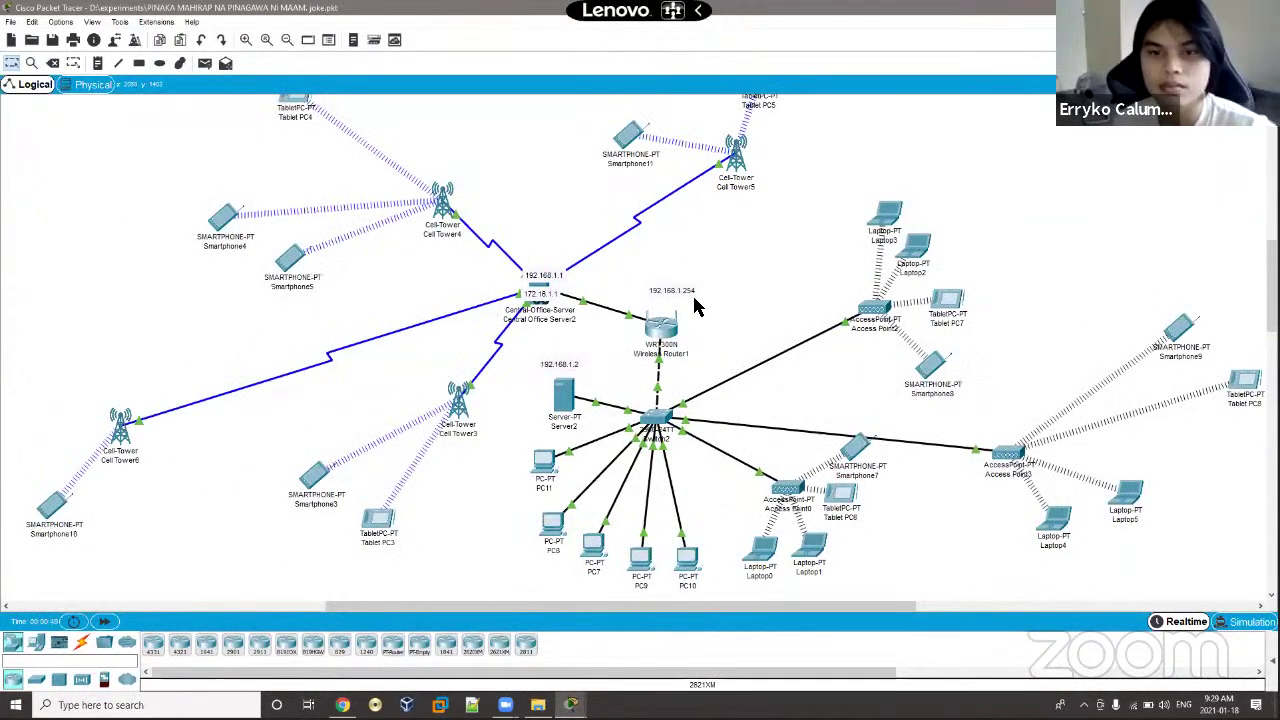
{"action": "scroll", "coordinate": [560, 565], "scroll_direction": "up", "scroll_amount": 2}
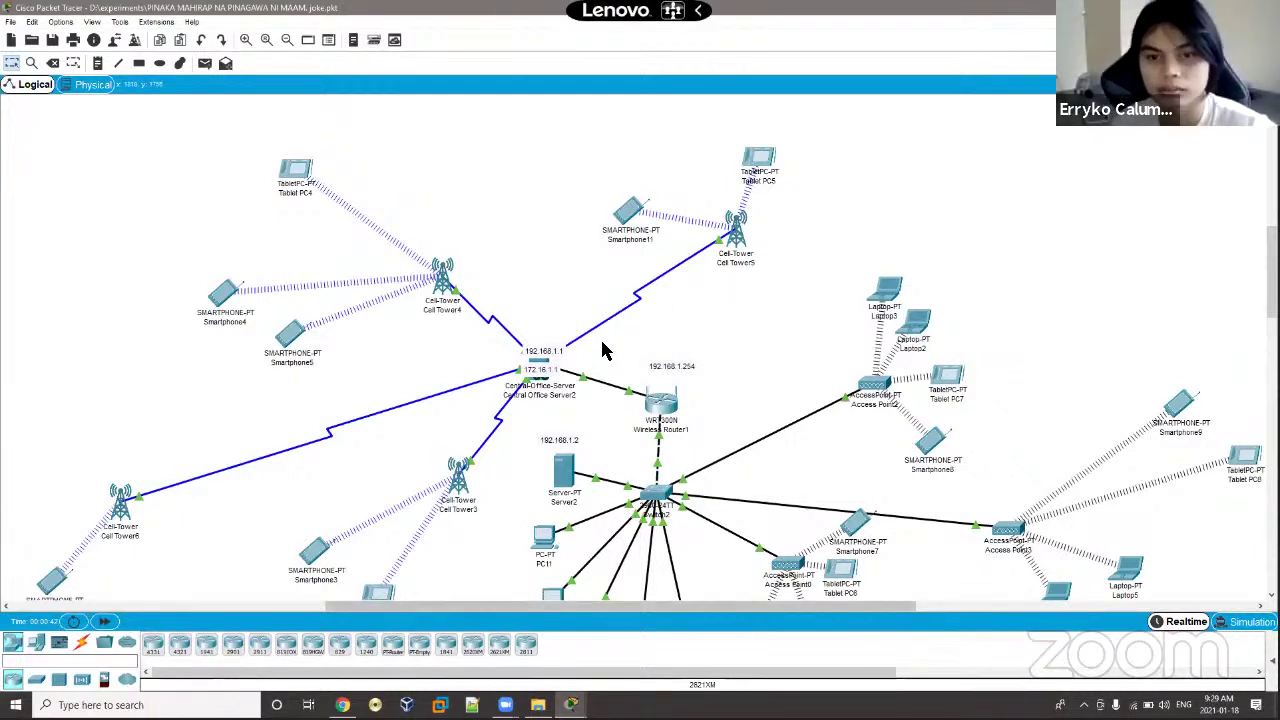
{"action": "scroll", "coordinate": [450, 240], "scroll_direction": "down", "scroll_amount": 3}
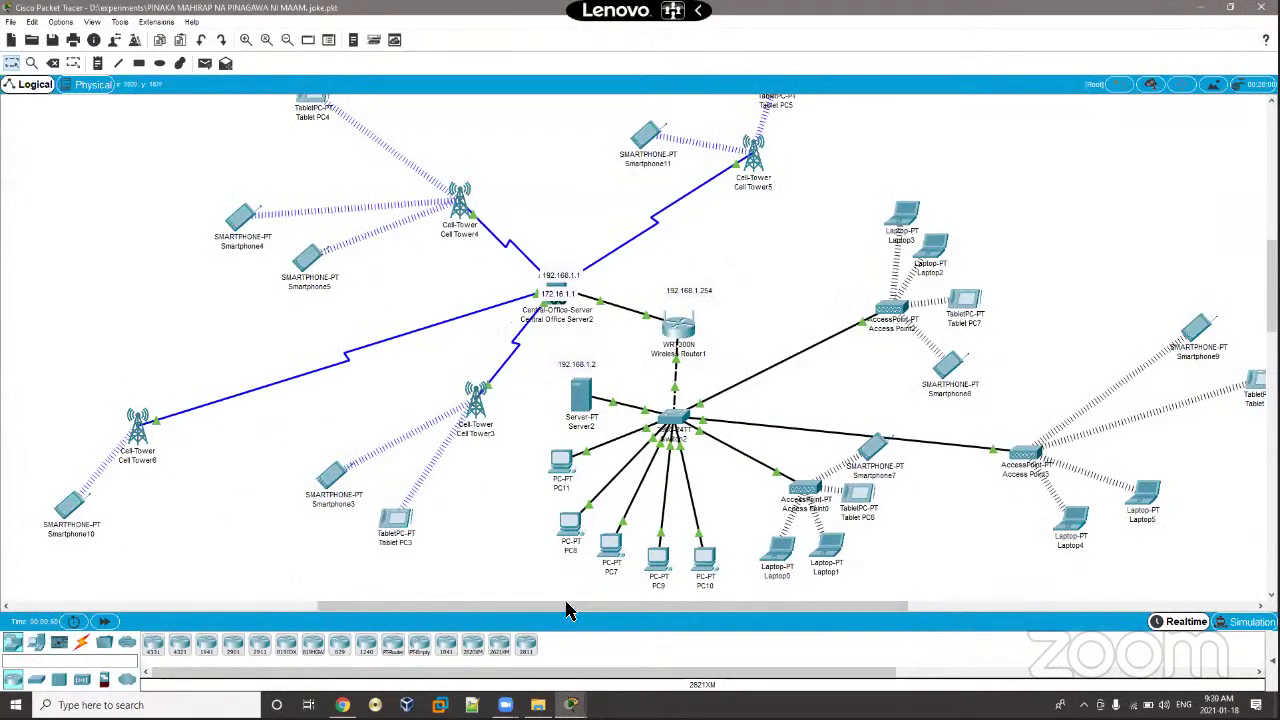
Step: Reposition Wireless Router1 slightly beside the central server
{"action": "left_click_drag", "start_coordinate": [571, 606], "coordinate": [575, 612]}
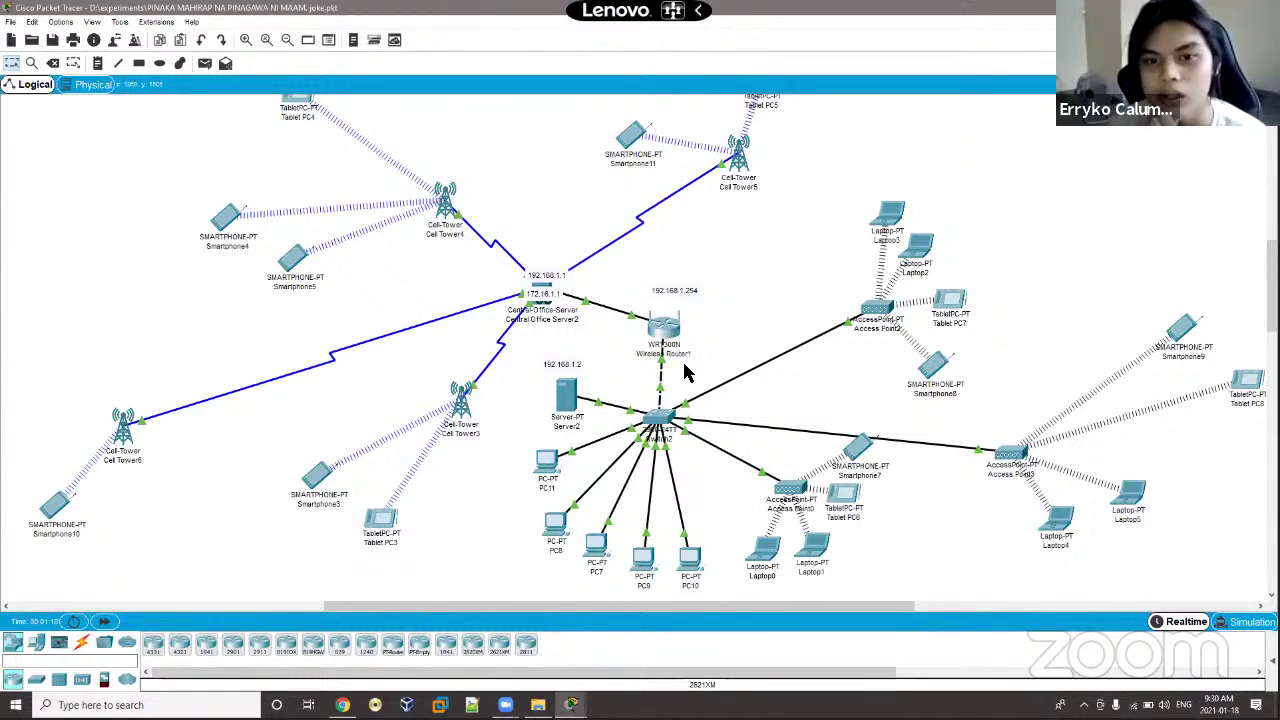
{"action": "left_click_drag", "start_coordinate": [686, 372], "coordinate": [674, 376]}
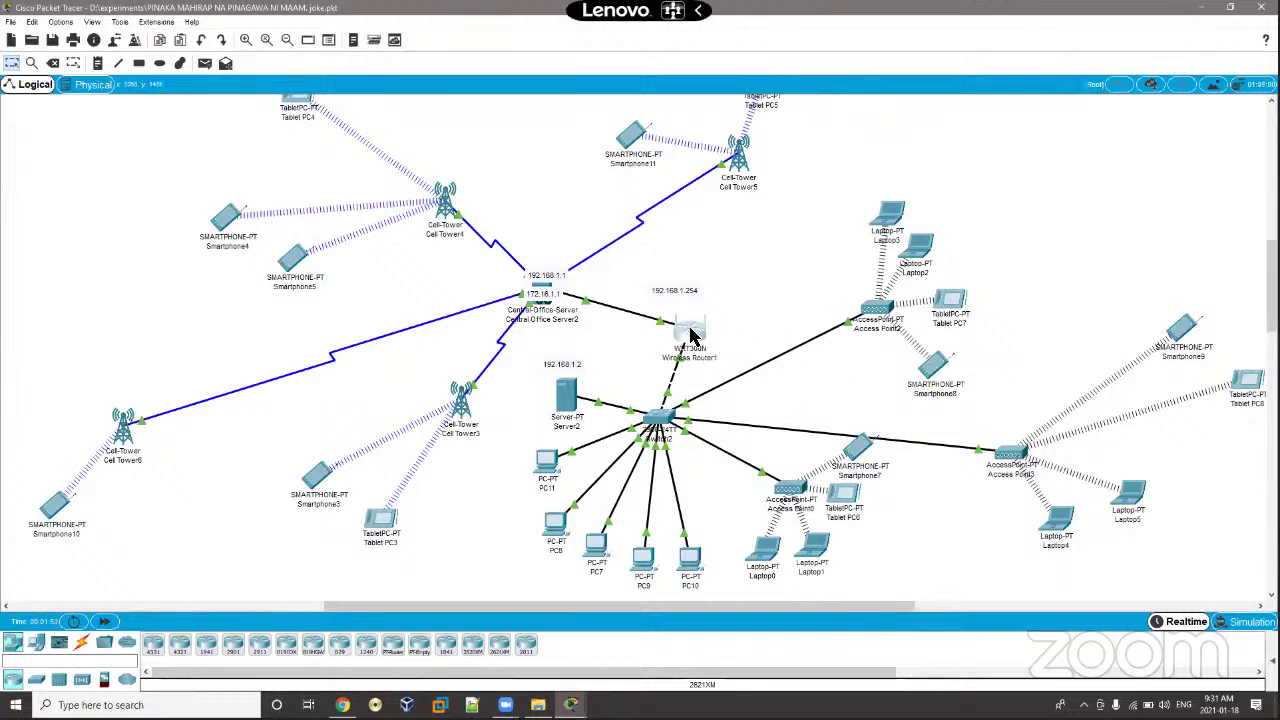
{"action": "left_click_drag", "start_coordinate": [690, 335], "coordinate": [676, 322]}
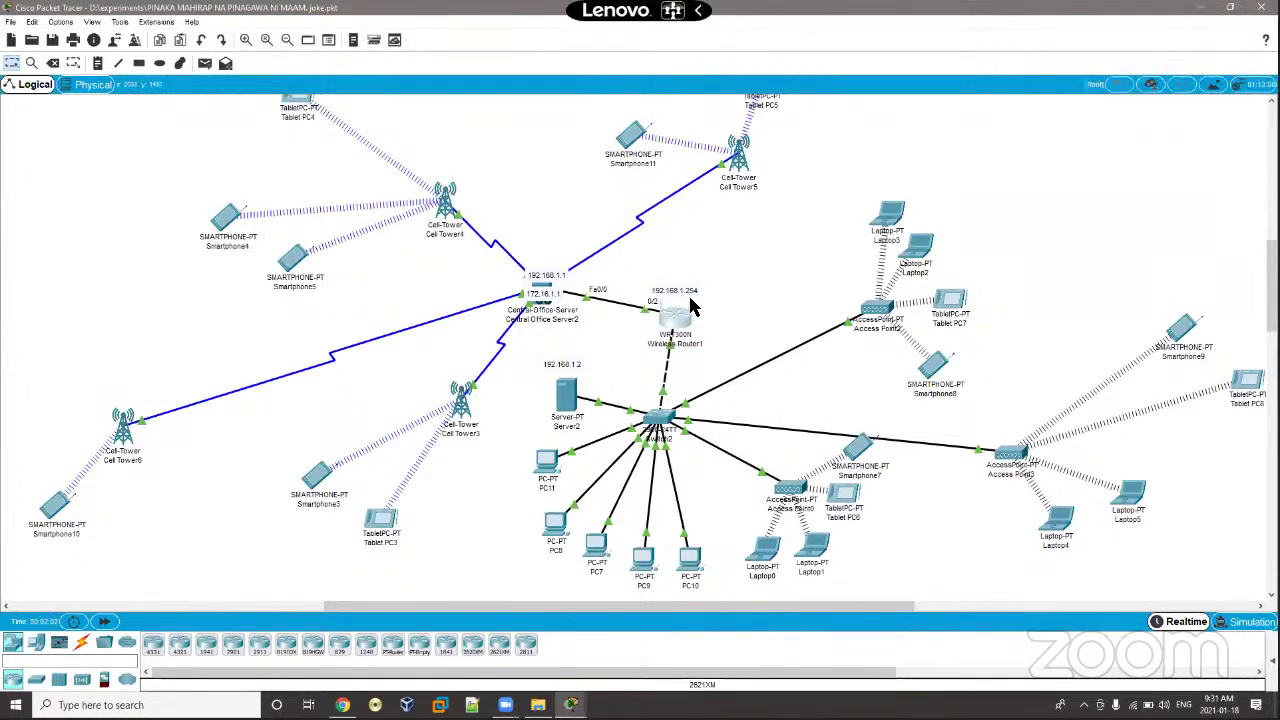
Step: Place the 192.168.1.254, 172.16.1.1 and 192.168.1.1 labels neatly and open Server2
{"action": "mouse_move", "coordinate": [690, 299]}
{"action": "left_mouse_down"}
{"action": "mouse_move", "coordinate": [706, 251]}
{"action": "mouse_move", "coordinate": [686, 257]}
{"action": "mouse_move", "coordinate": [709, 277]}
{"action": "mouse_move", "coordinate": [702, 301]}
{"action": "left_mouse_up"}
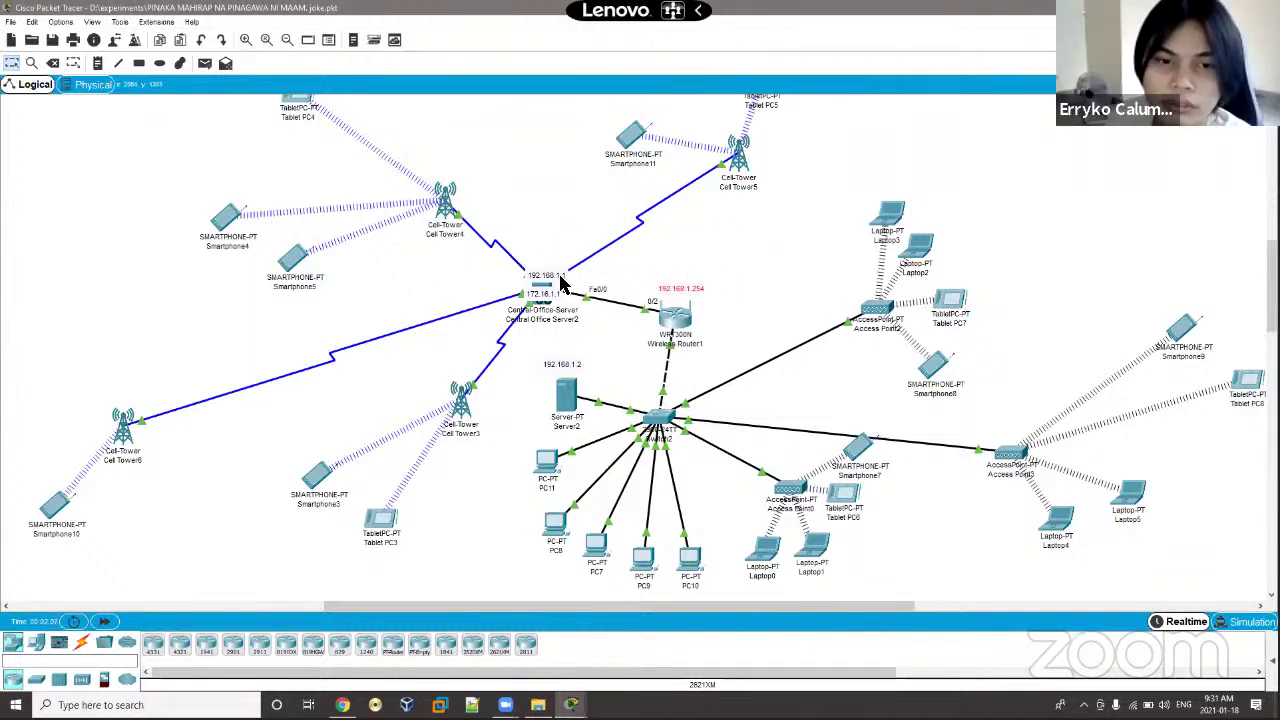
{"action": "left_click_drag", "start_coordinate": [560, 280], "coordinate": [545, 320]}
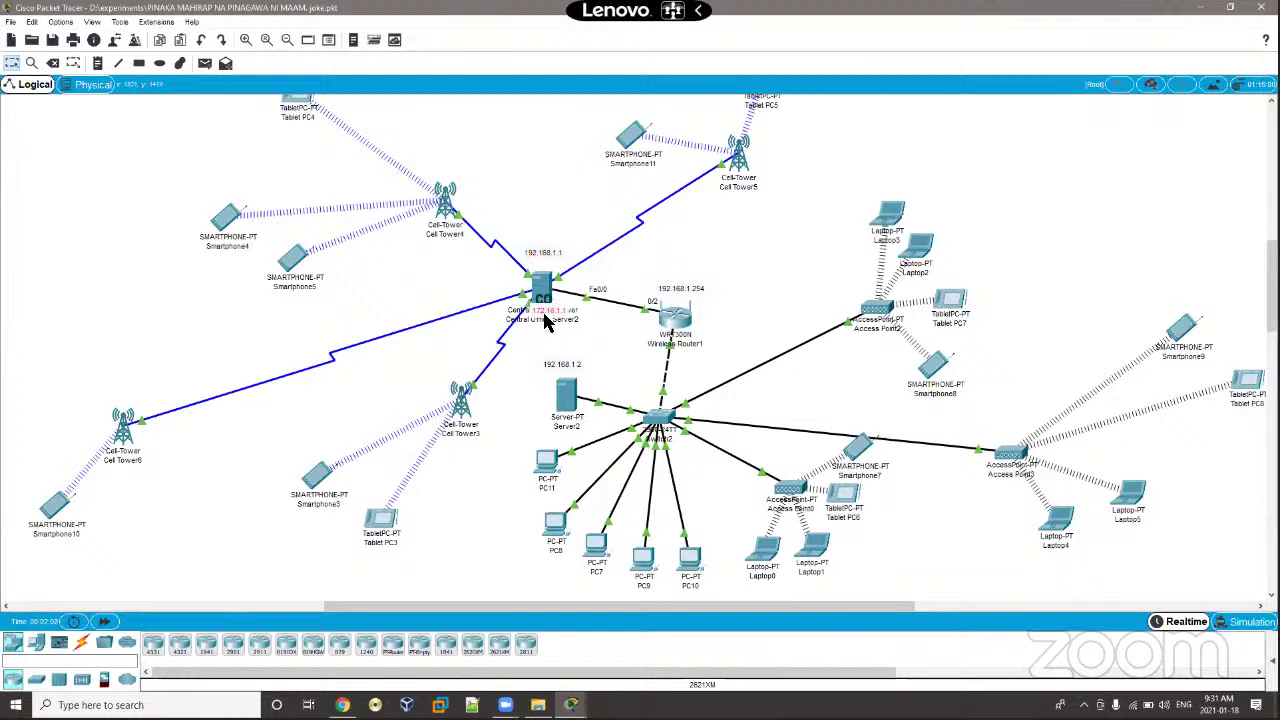
{"action": "left_click_drag", "start_coordinate": [558, 253], "coordinate": [556, 264]}
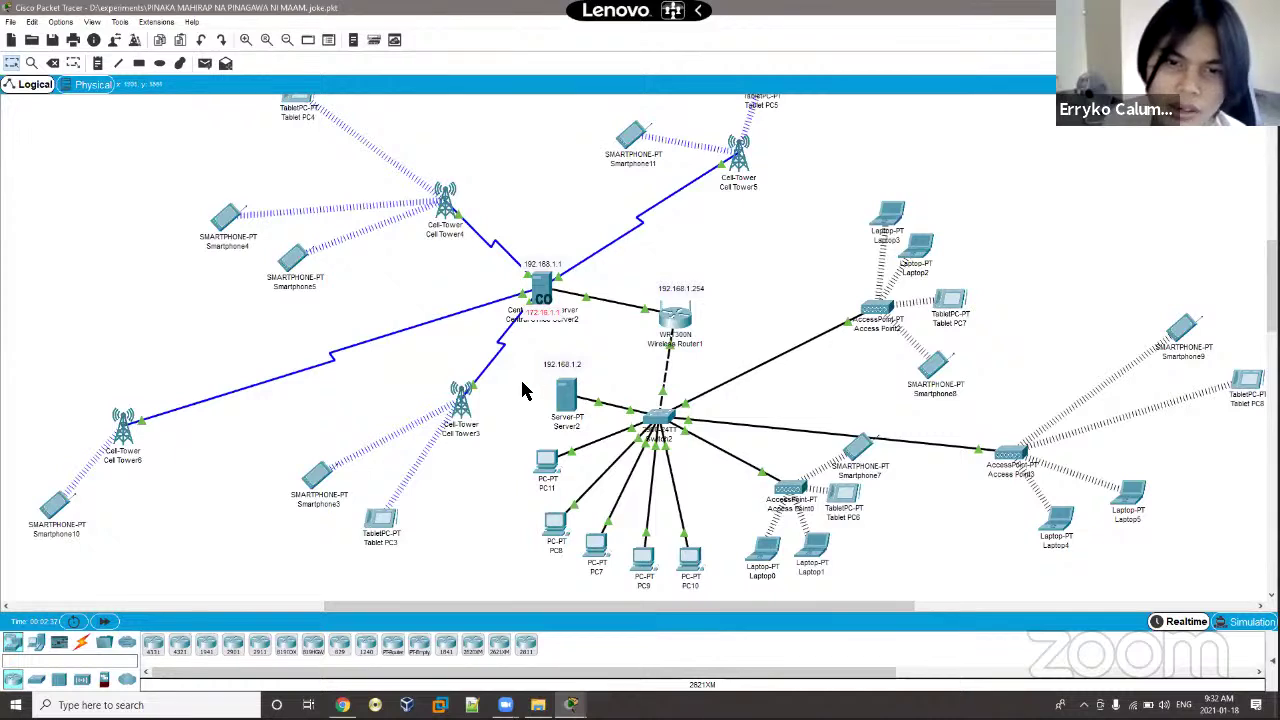
{"action": "left_click_drag", "start_coordinate": [563, 400], "coordinate": [565, 397]}
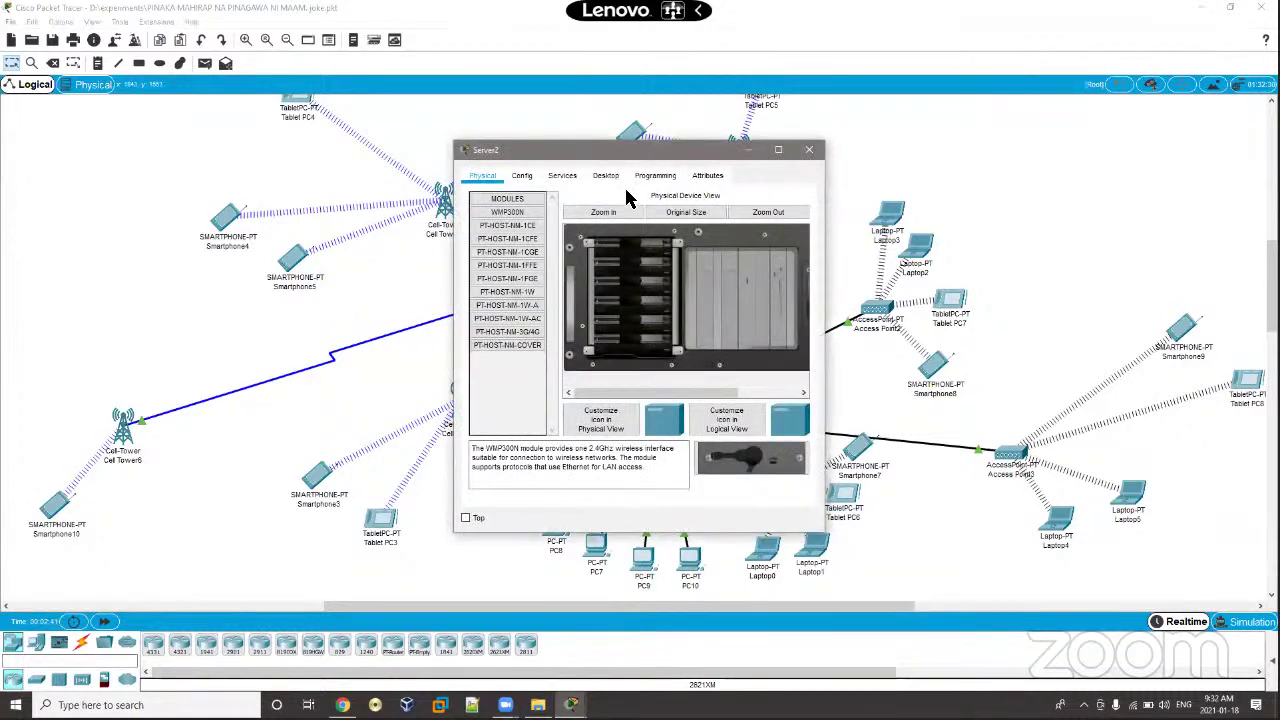
Step: Inspect Server2's Default Gateway in Desktop IP Configuration, which reads 192.168.1.1
{"action": "left_click", "coordinate": [563, 177]}
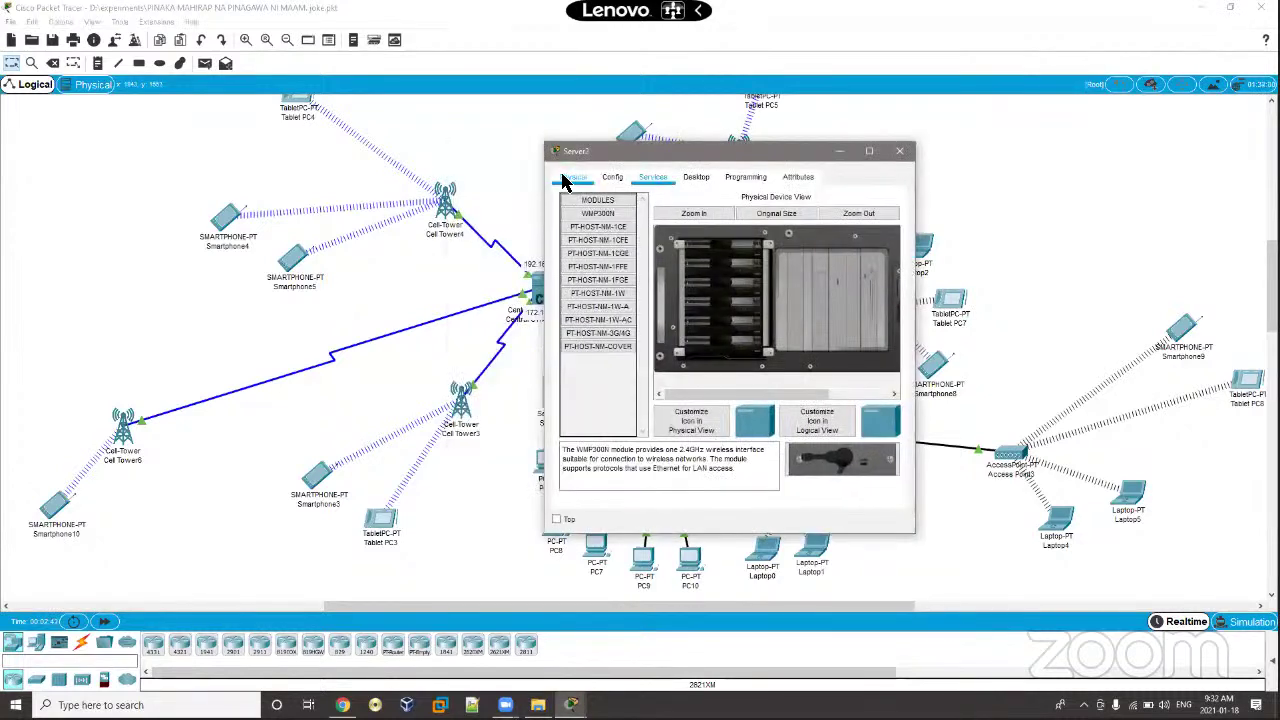
{"action": "left_click", "coordinate": [700, 180]}
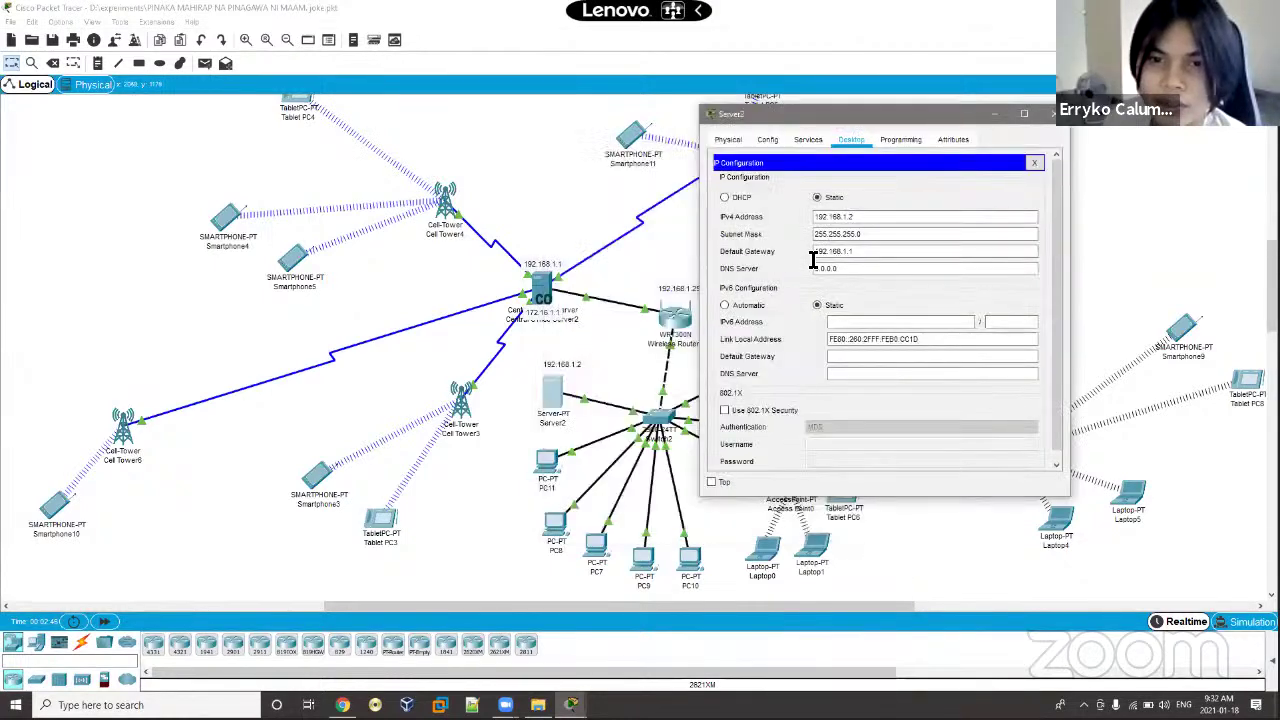
{"action": "double_click", "coordinate": [814, 251]}
{"action": "left_click", "coordinate": [877, 251]}
{"action": "double_click", "coordinate": [826, 252]}
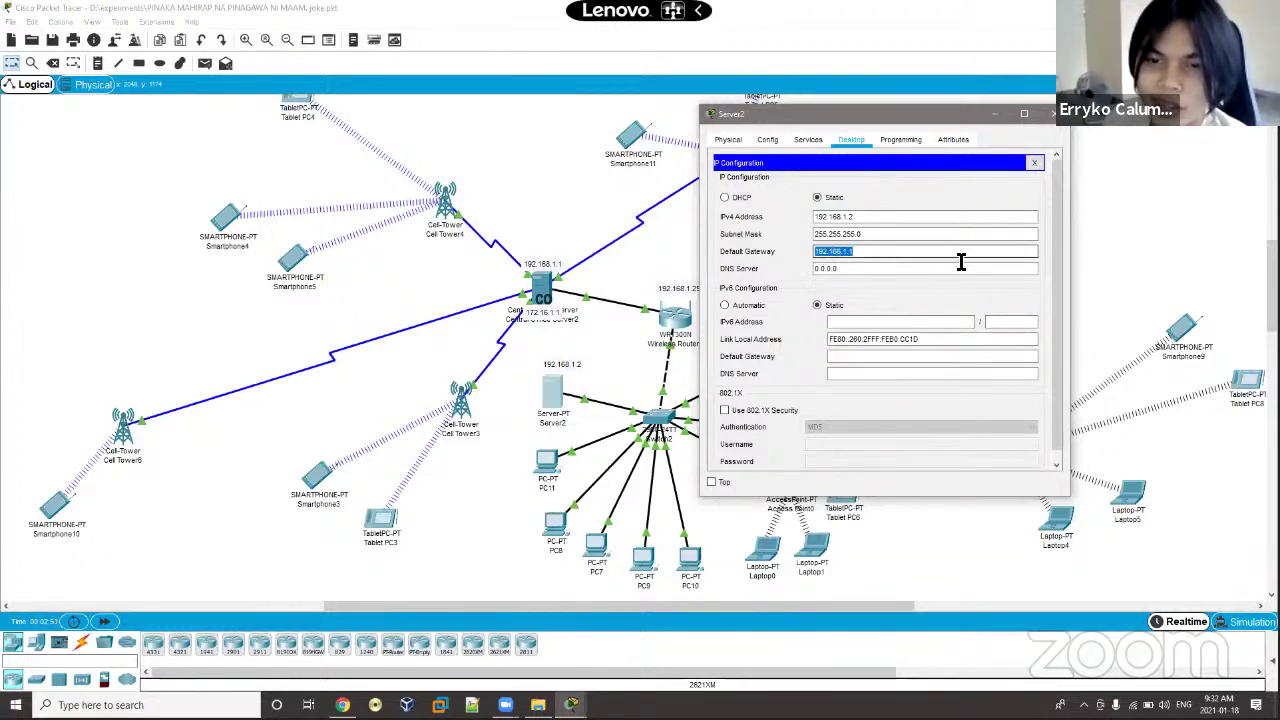
{"action": "left_click", "coordinate": [914, 252]}
{"action": "left_click_drag", "start_coordinate": [897, 253], "coordinate": [804, 233]}
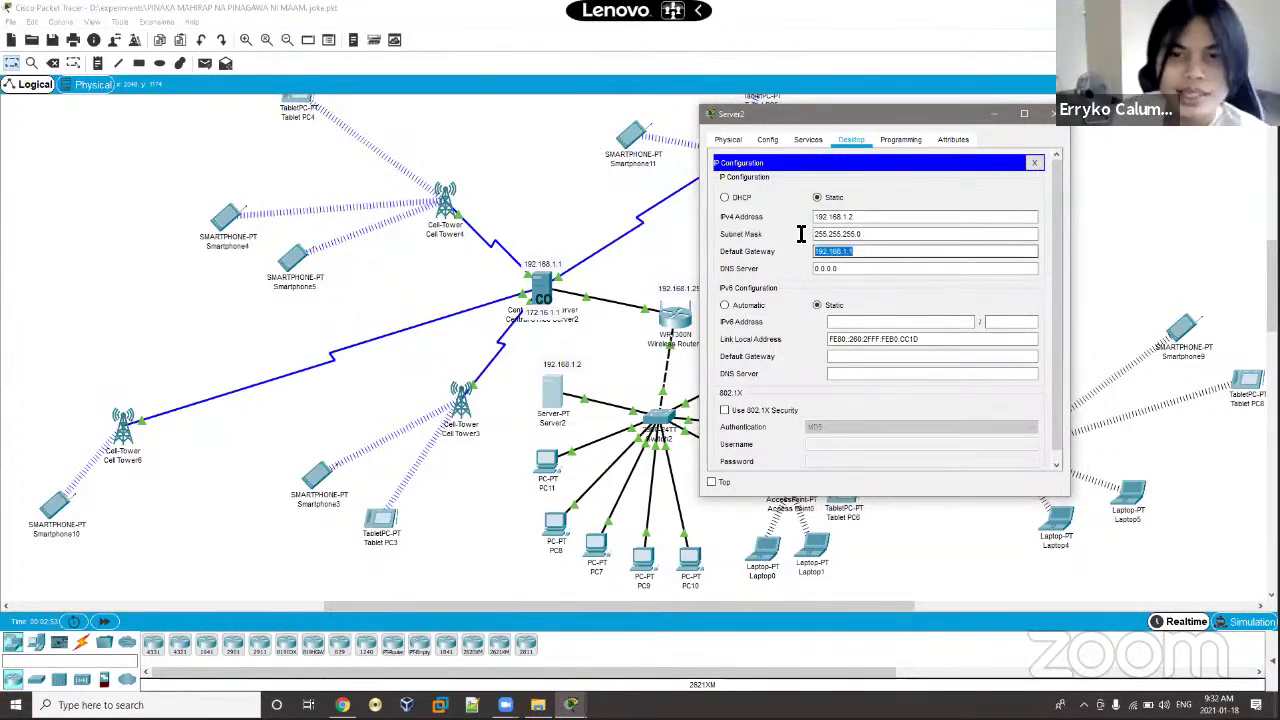
{"action": "left_click_drag", "start_coordinate": [908, 254], "coordinate": [776, 248]}
{"action": "left_click", "coordinate": [862, 252]}
{"action": "mouse_move", "coordinate": [862, 252]}
{"action": "left_mouse_down"}
{"action": "mouse_move", "coordinate": [820, 249]}
{"action": "mouse_move", "coordinate": [850, 257]}
{"action": "left_mouse_up"}
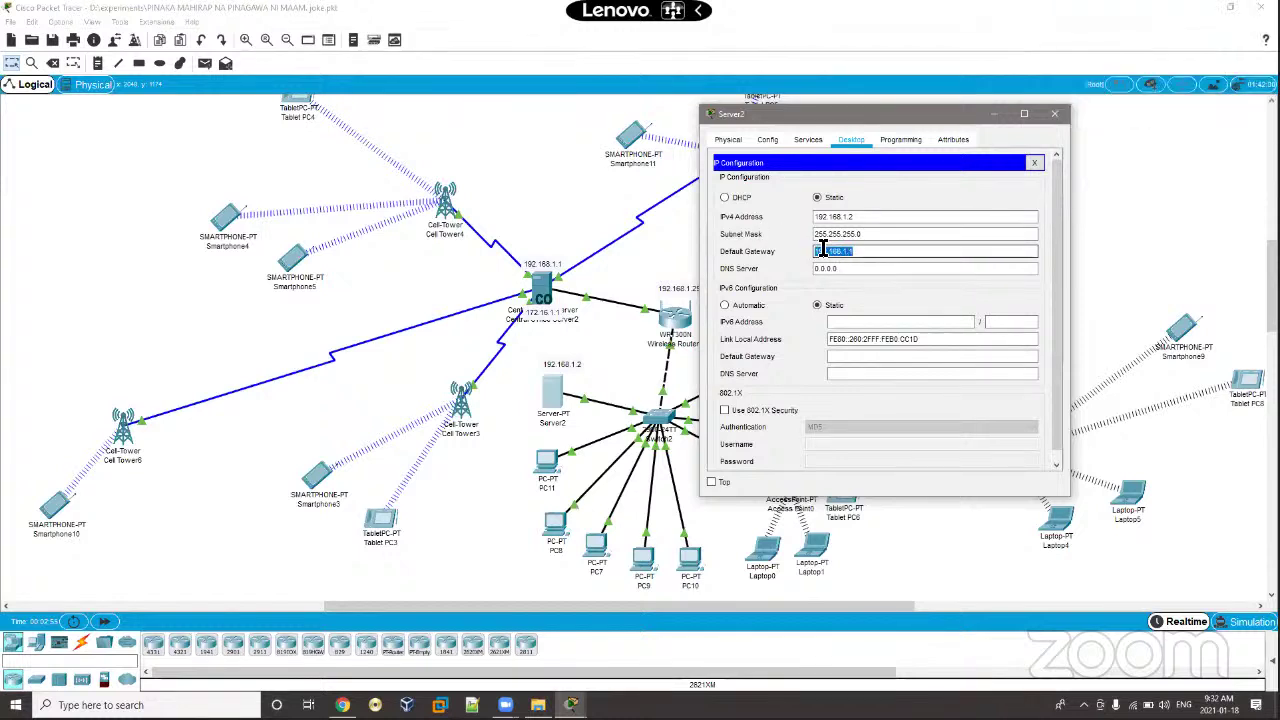
{"action": "left_click", "coordinate": [823, 258]}
Step: Confirm the whole 192.168.1.1 gateway value, then close Server2's window
{"action": "double_click", "coordinate": [843, 258]}
{"action": "left_click", "coordinate": [826, 250]}
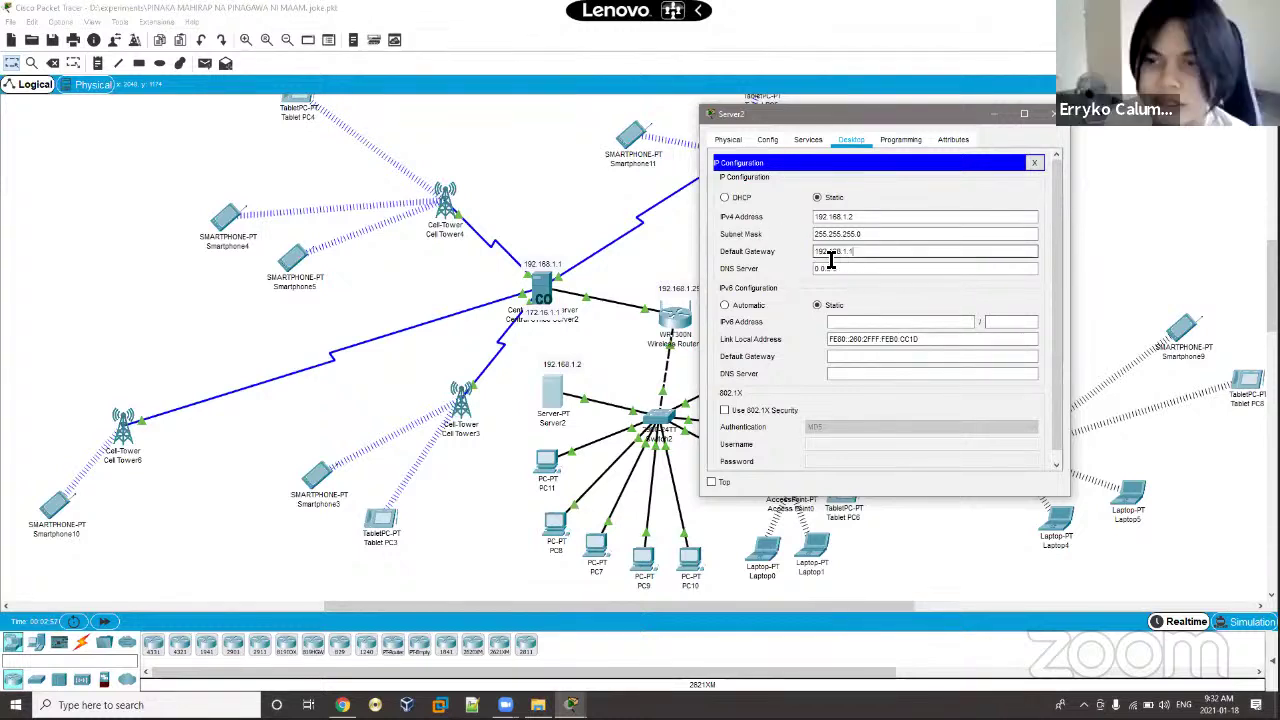
{"action": "left_click_drag", "start_coordinate": [826, 250], "coordinate": [903, 251]}
{"action": "left_click", "coordinate": [826, 244]}
{"action": "double_click", "coordinate": [868, 248]}
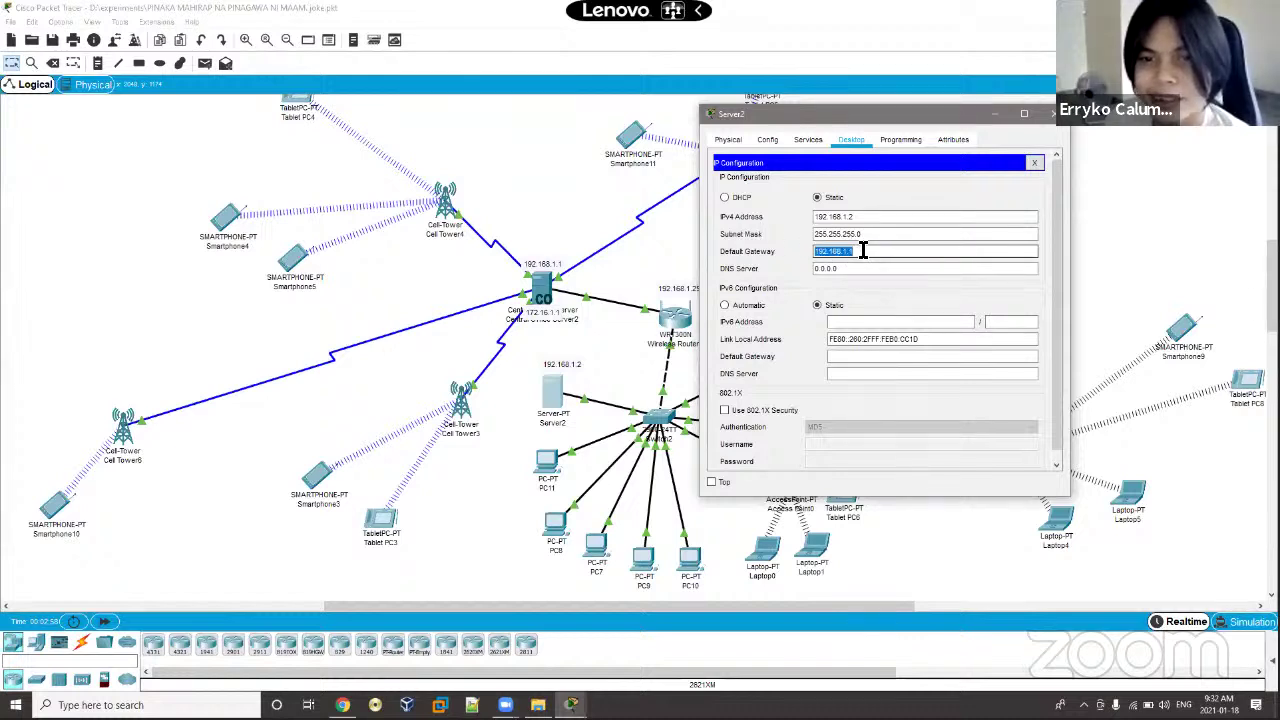
{"action": "left_click", "coordinate": [860, 246]}
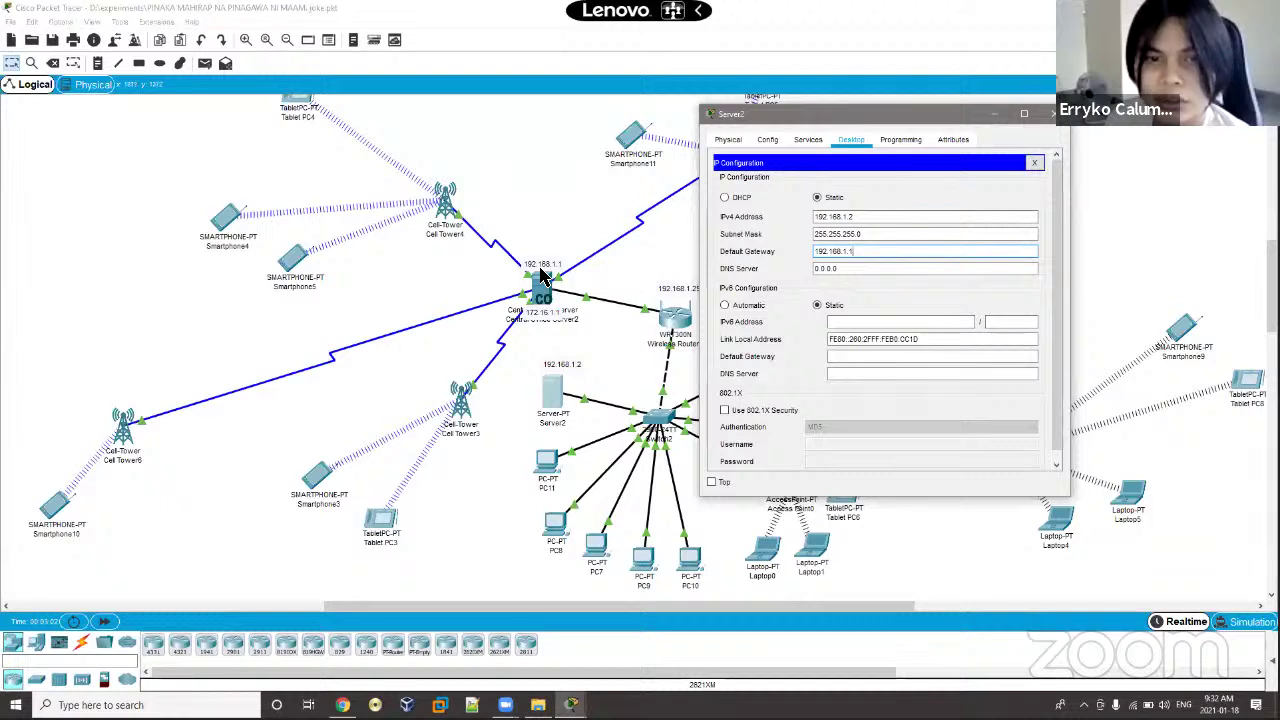
{"action": "double_click", "coordinate": [862, 255]}
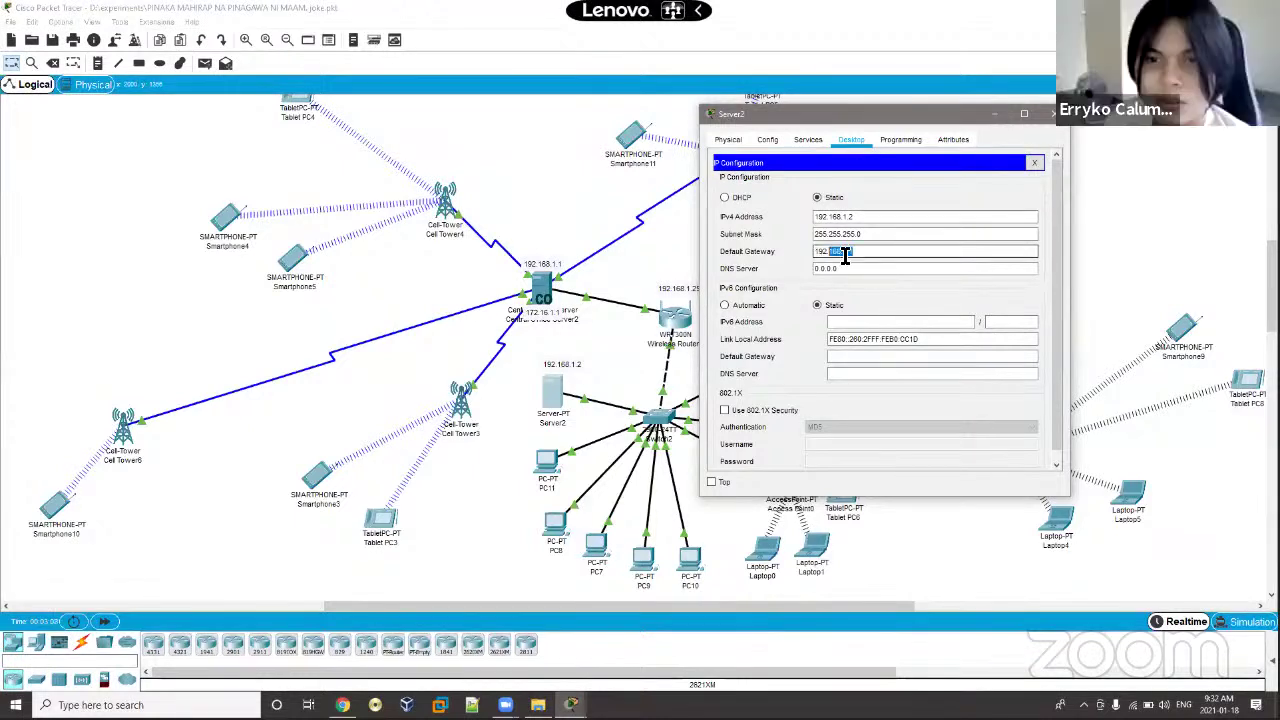
{"action": "triple_click", "coordinate": [832, 255]}
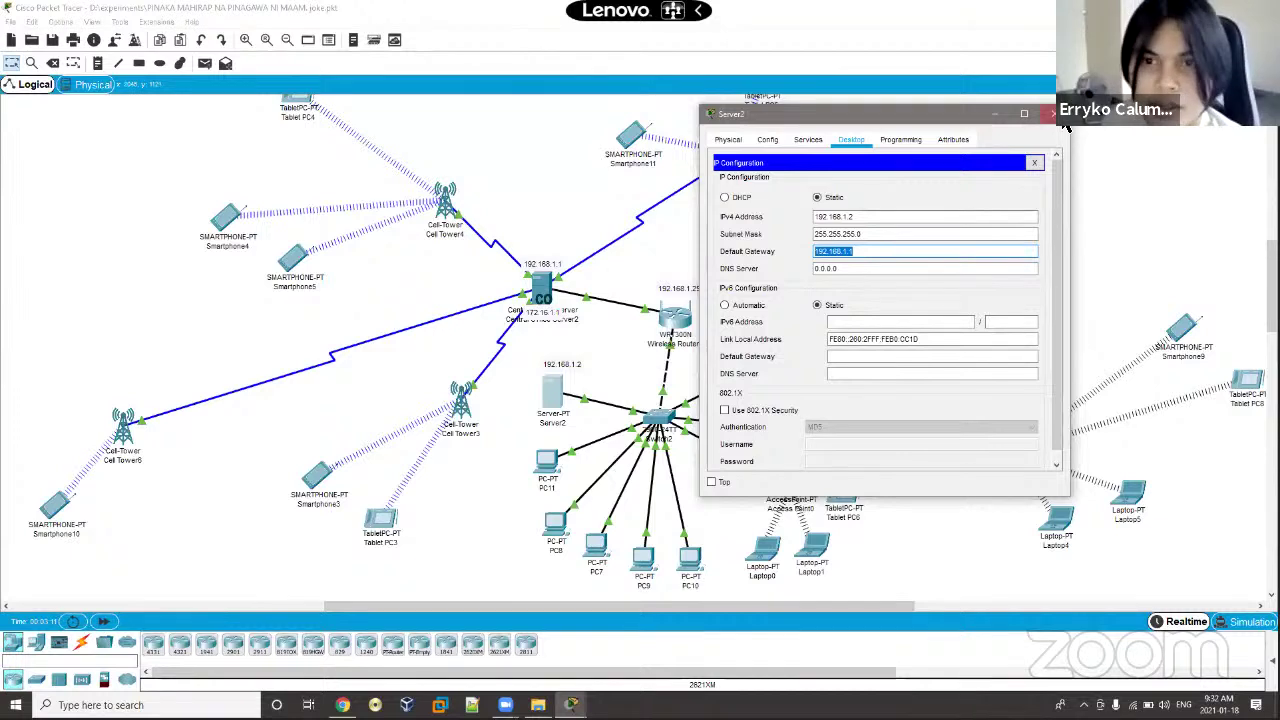
{"action": "left_click", "coordinate": [1050, 113]}
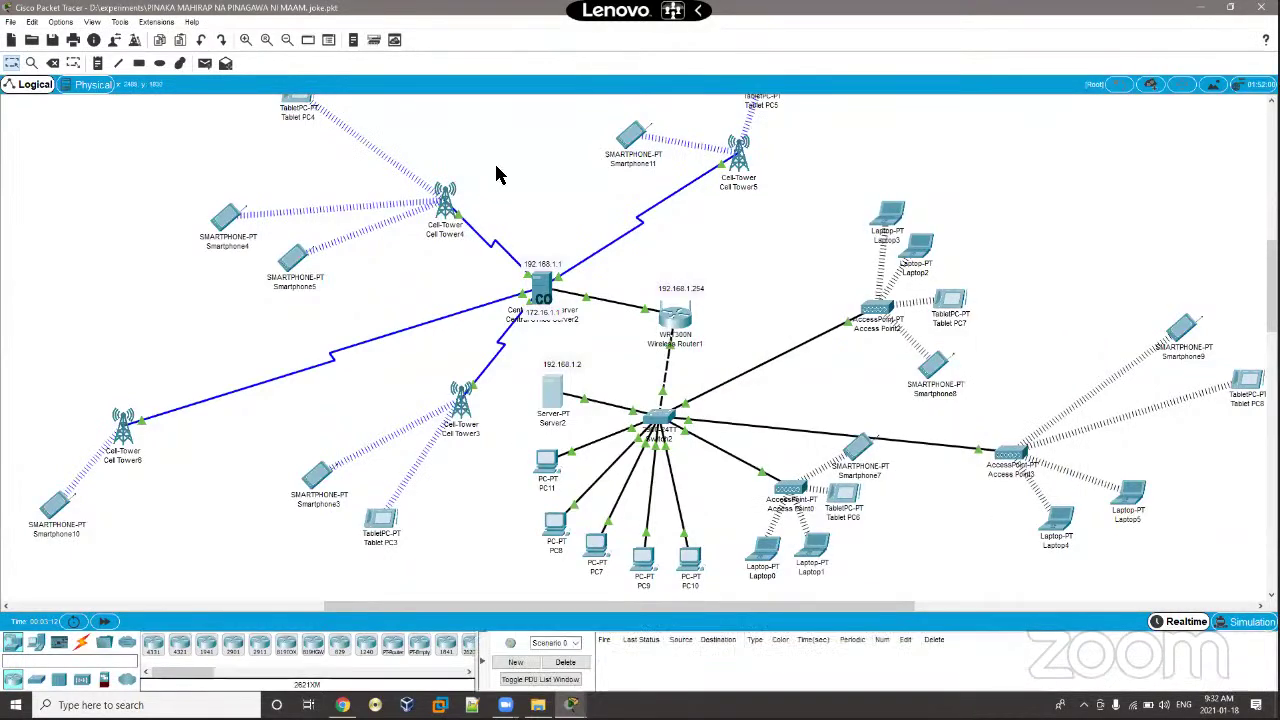
Step: Refresh DHCP on Smartphone5's 3G/4G Cell1 interface to get a 172.16.1.x address
{"action": "left_click", "coordinate": [303, 262]}
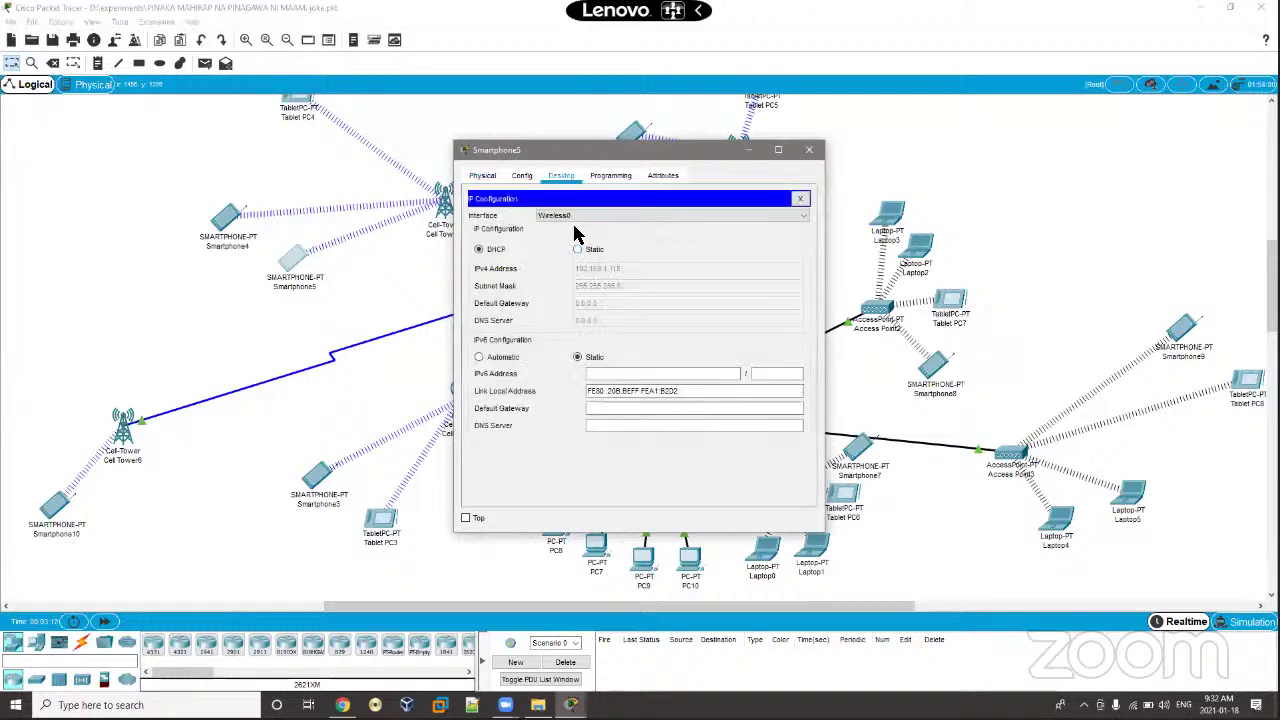
{"action": "left_click", "coordinate": [572, 215]}
{"action": "left_click", "coordinate": [571, 228]}
{"action": "left_click", "coordinate": [572, 215]}
{"action": "left_click", "coordinate": [560, 228]}
{"action": "left_click", "coordinate": [522, 176]}
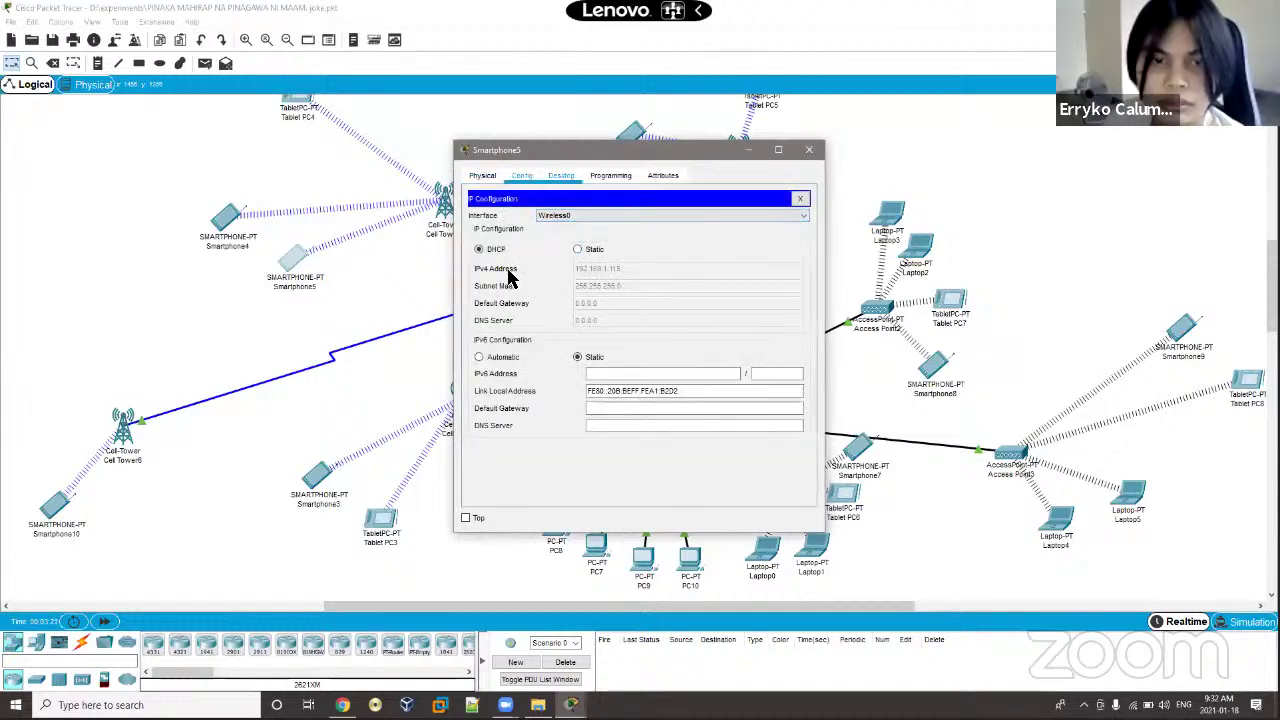
{"action": "left_click", "coordinate": [512, 262]}
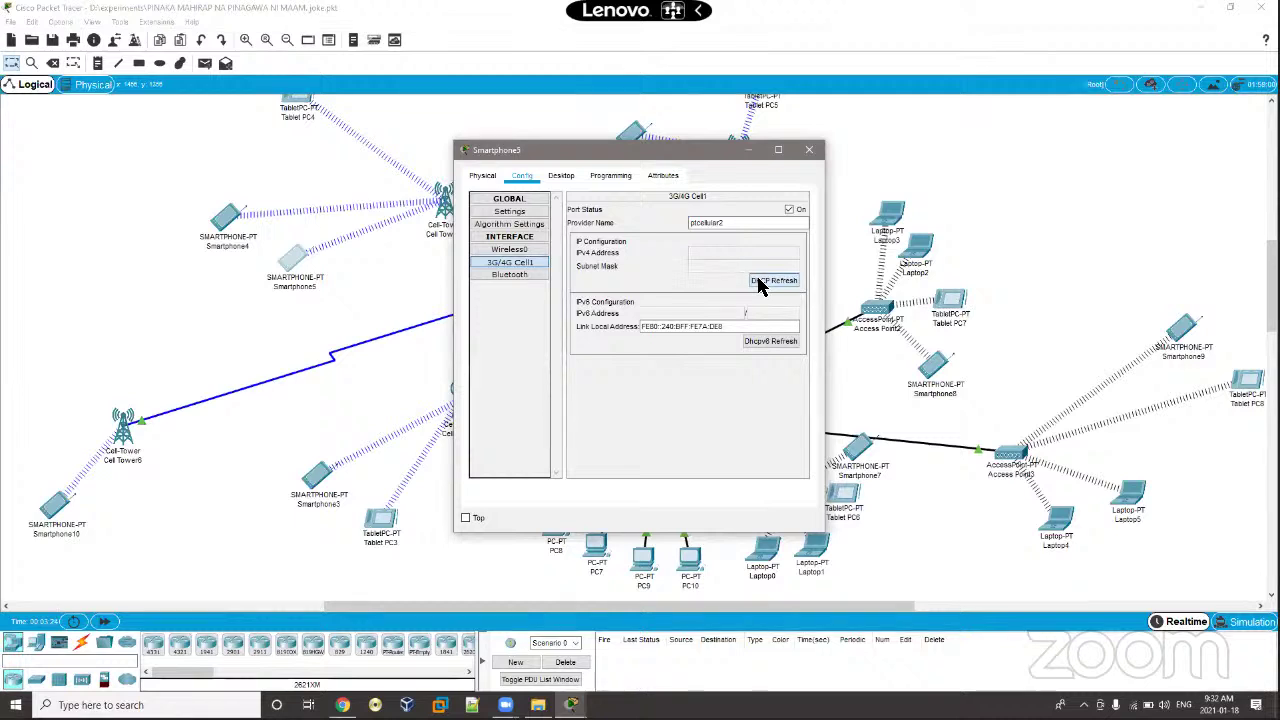
{"action": "left_click", "coordinate": [760, 283]}
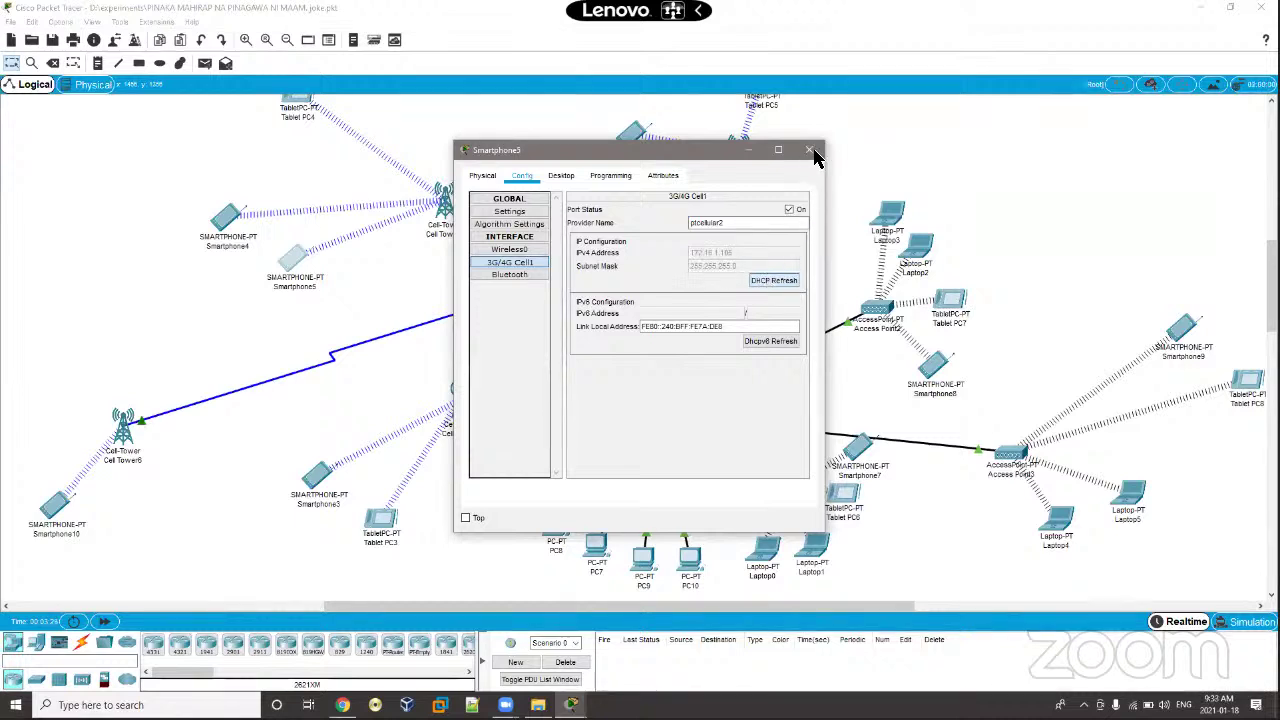
{"action": "left_click", "coordinate": [205, 66]}
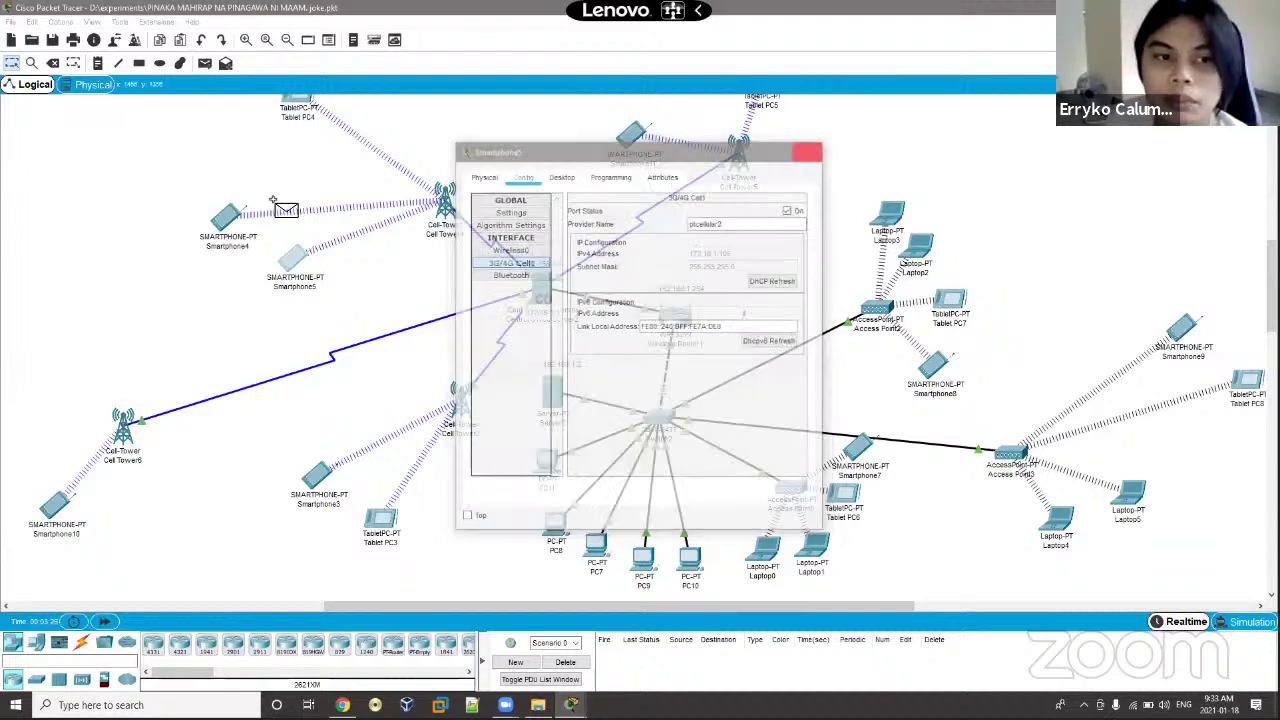
Step: Send simple PDUs from Smartphone5 to Server2, and from Server2 to Wireless Router1 and the Central Office server
{"action": "left_click", "coordinate": [553, 405]}
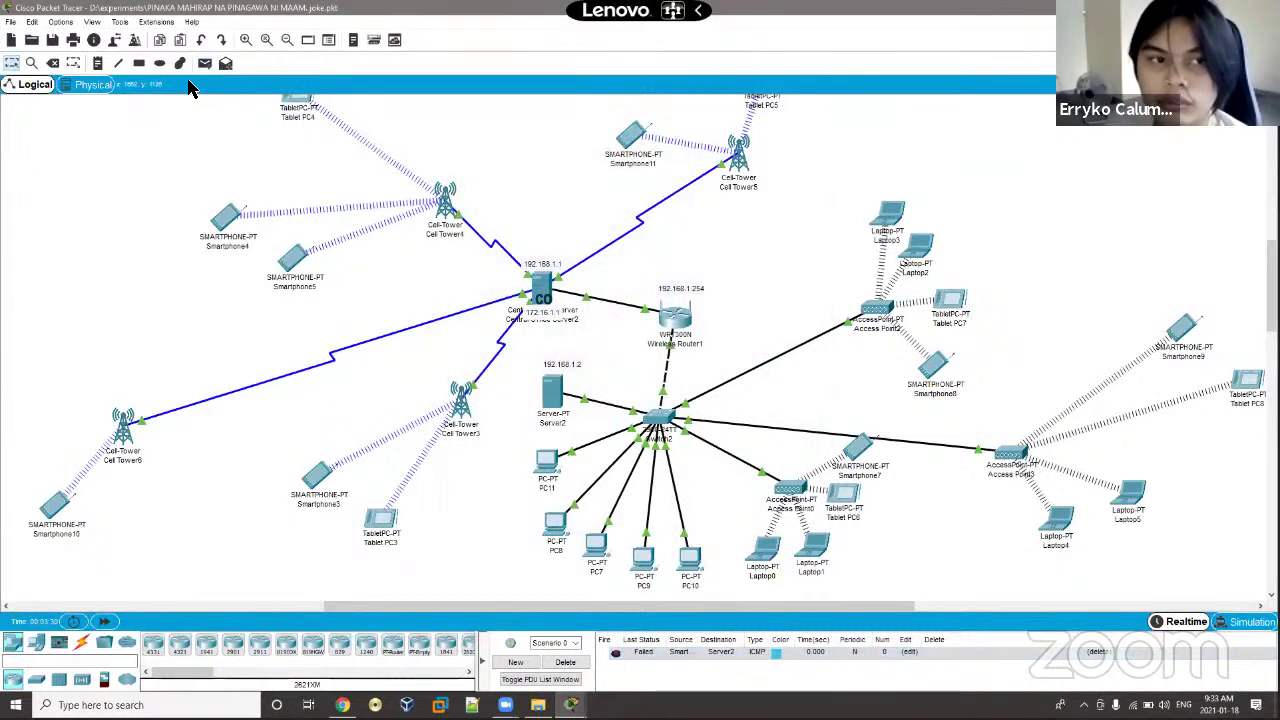
{"action": "left_click", "coordinate": [205, 63]}
{"action": "left_click", "coordinate": [549, 406]}
{"action": "left_click", "coordinate": [675, 320]}
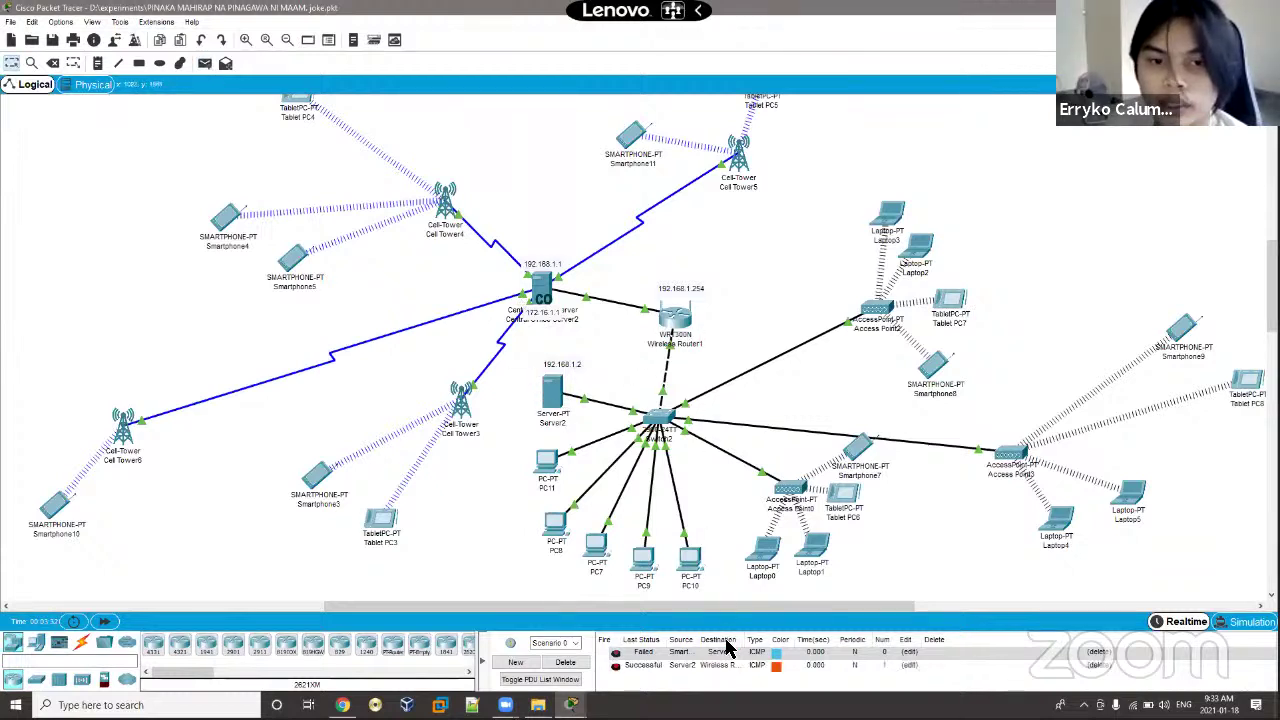
{"action": "left_click", "coordinate": [205, 63]}
{"action": "left_click", "coordinate": [552, 392]}
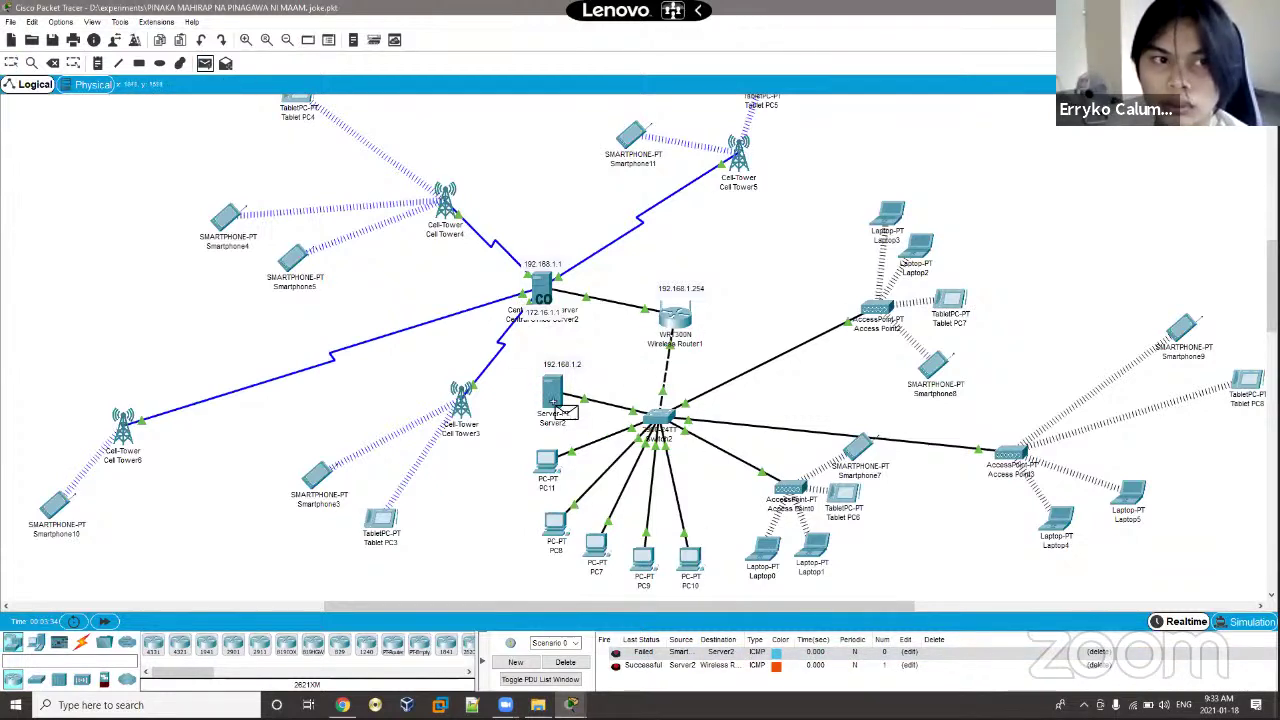
{"action": "left_click", "coordinate": [541, 292]}
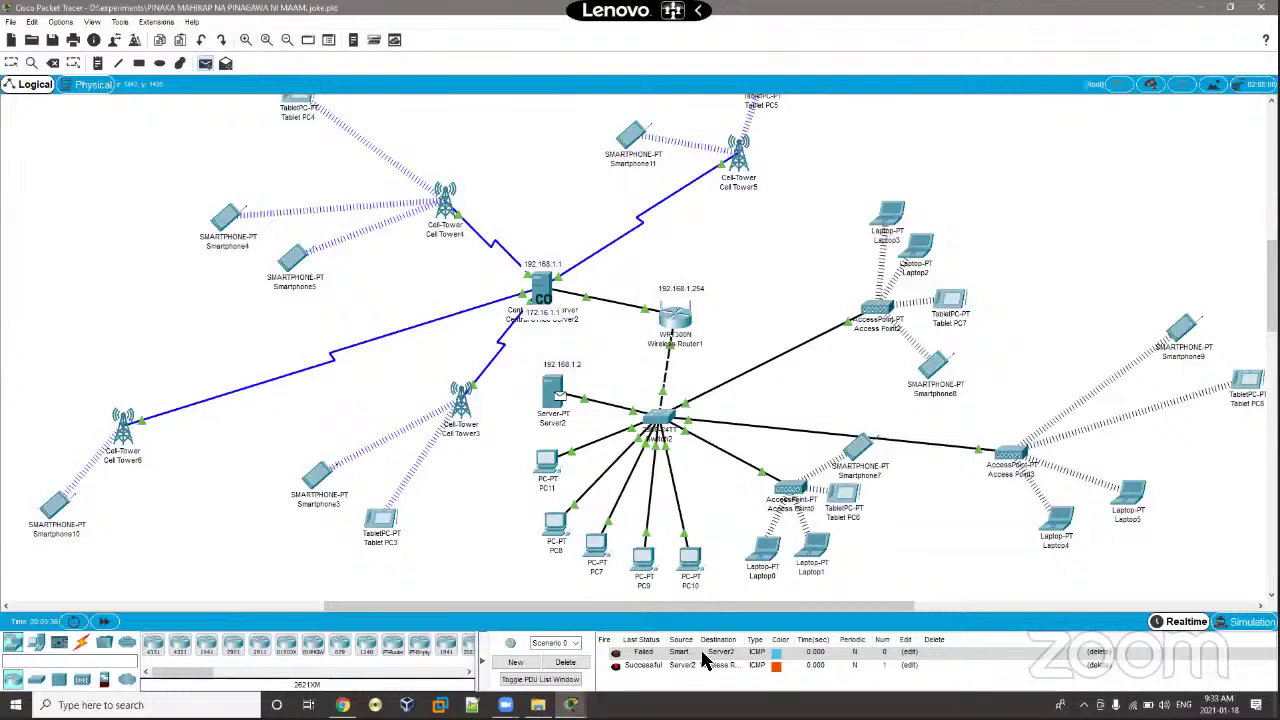
Step: Send a simple PDU from Server2 to Smartphone5, then open Server2's window
{"action": "left_click", "coordinate": [205, 63]}
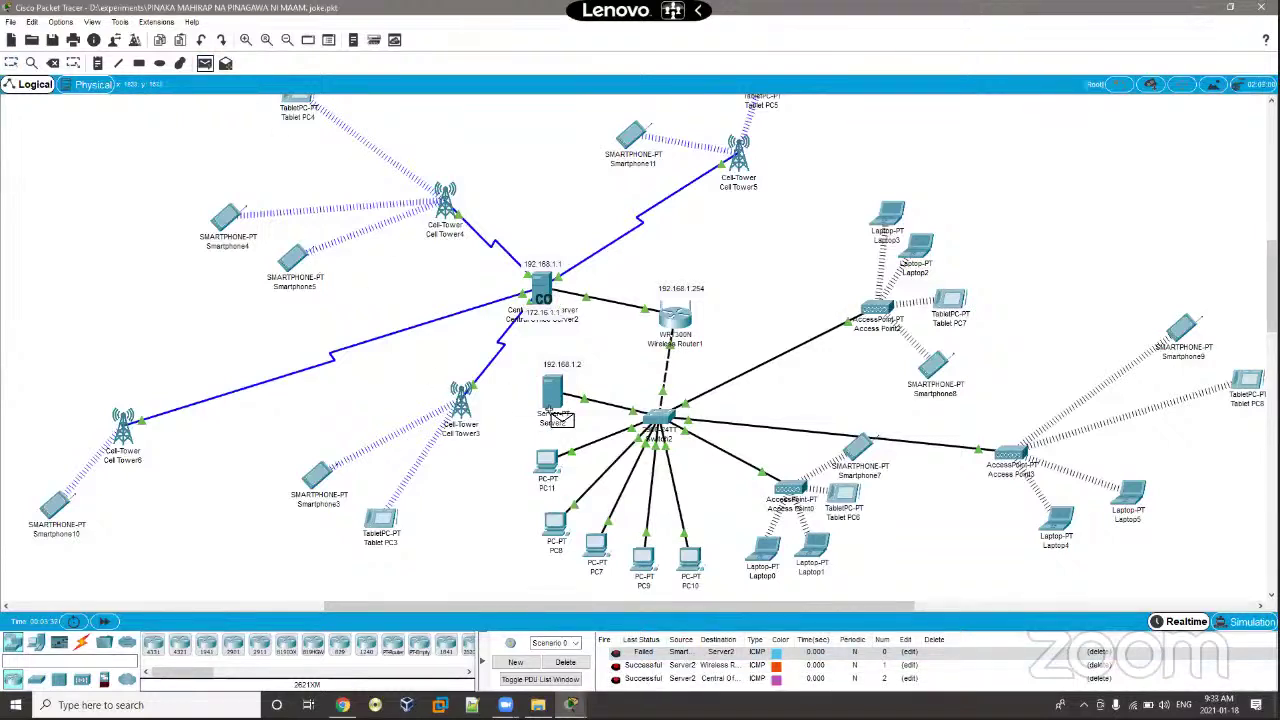
{"action": "left_click", "coordinate": [552, 395]}
{"action": "left_click", "coordinate": [300, 262]}
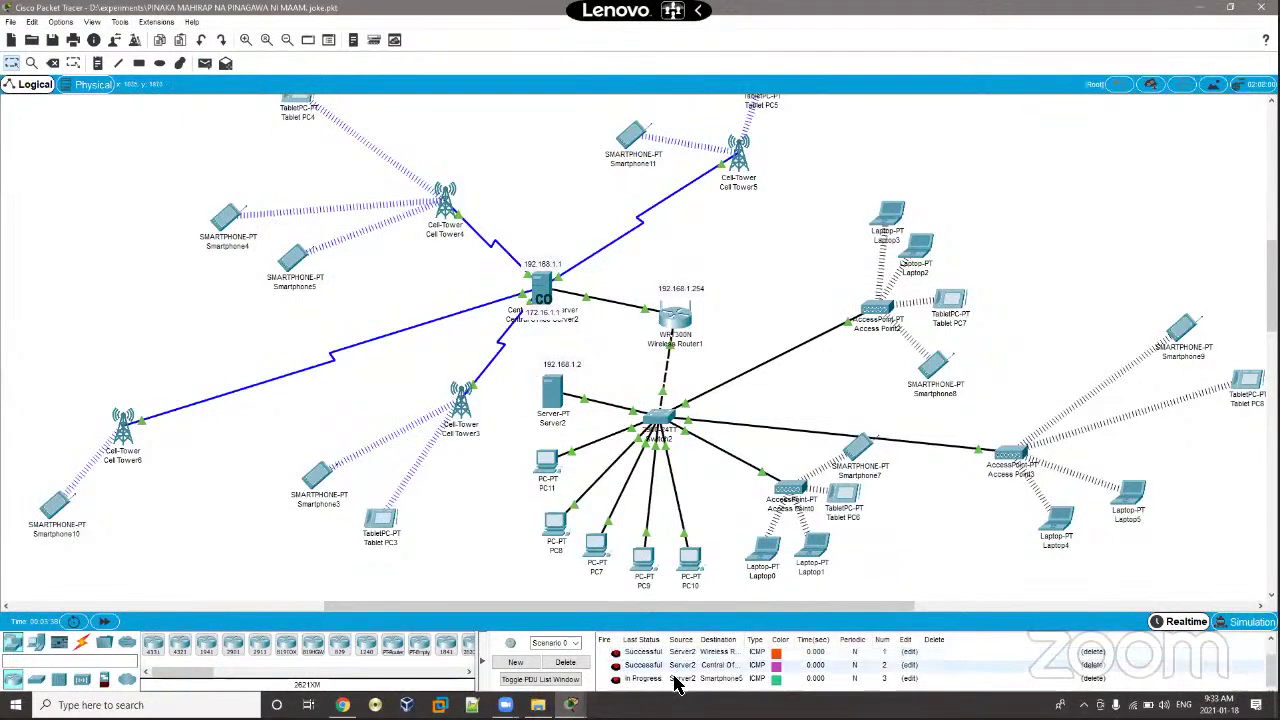
{"action": "left_click", "coordinate": [552, 392]}
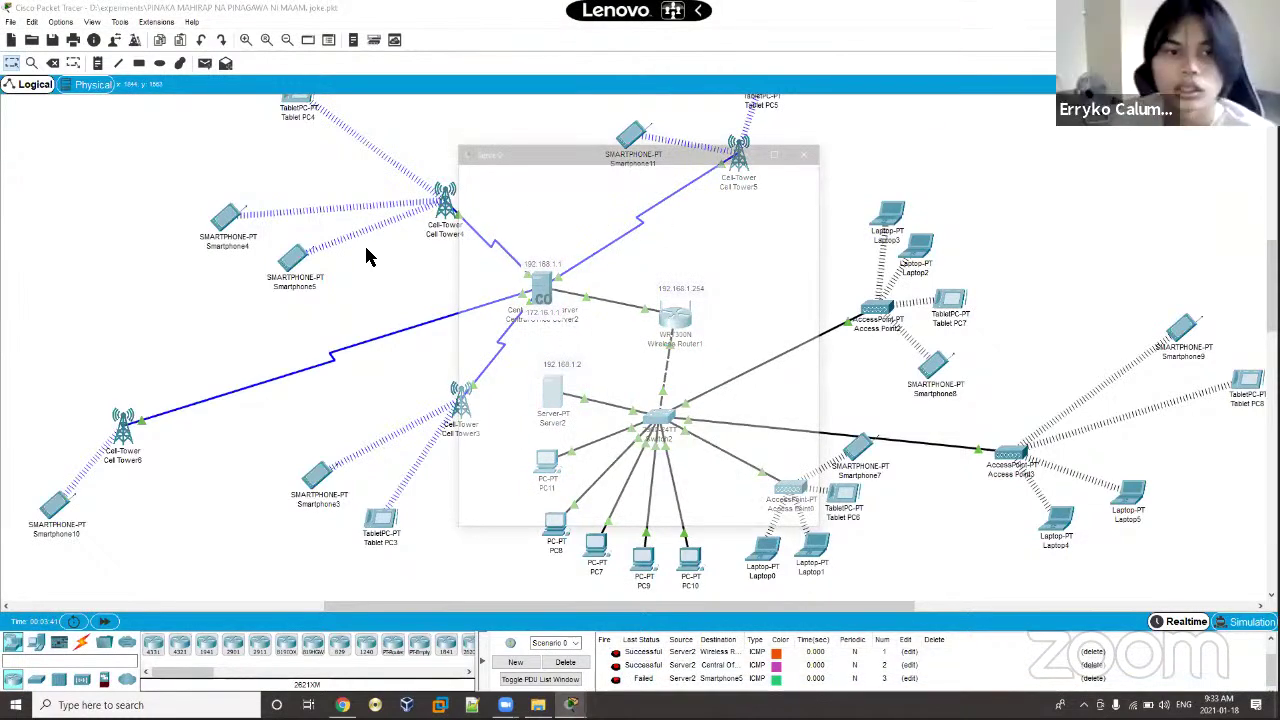
Step: Run pings from Server2's Command Prompt, including a mistyped 191.168.1.1 that fails
{"action": "left_click", "coordinate": [750, 151]}
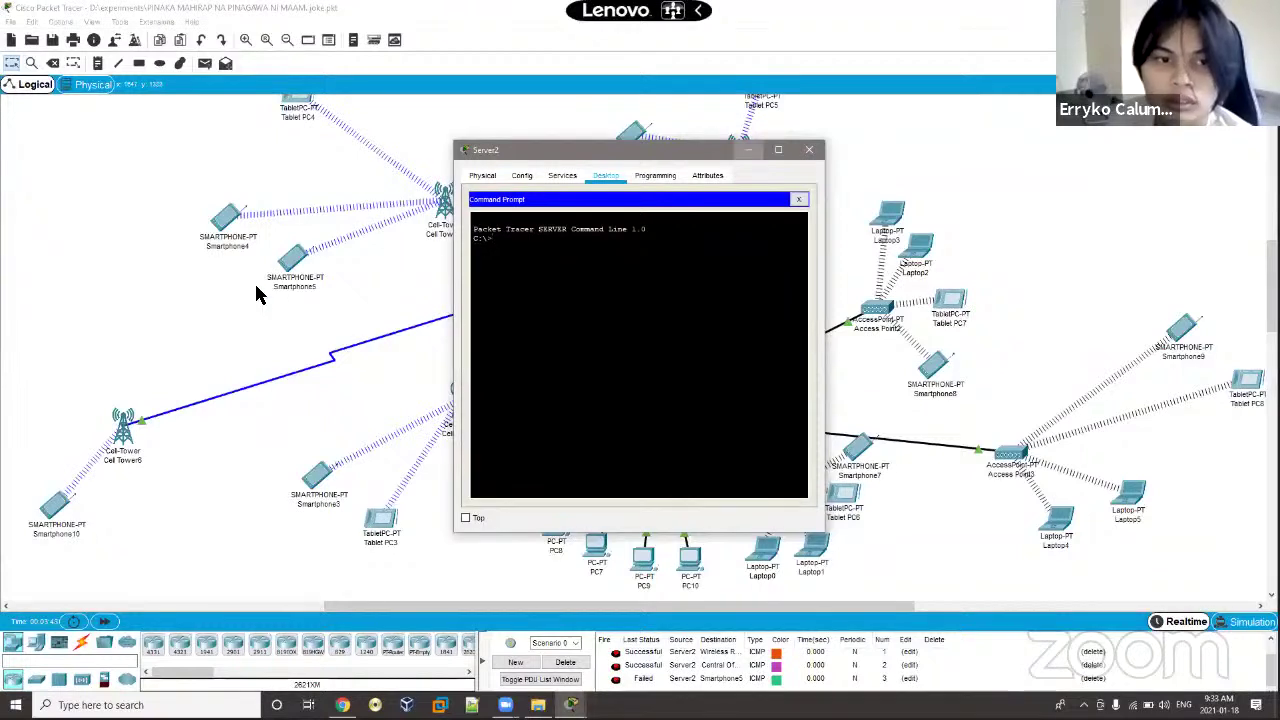
{"action": "mouse_move", "coordinate": [283, 278]}
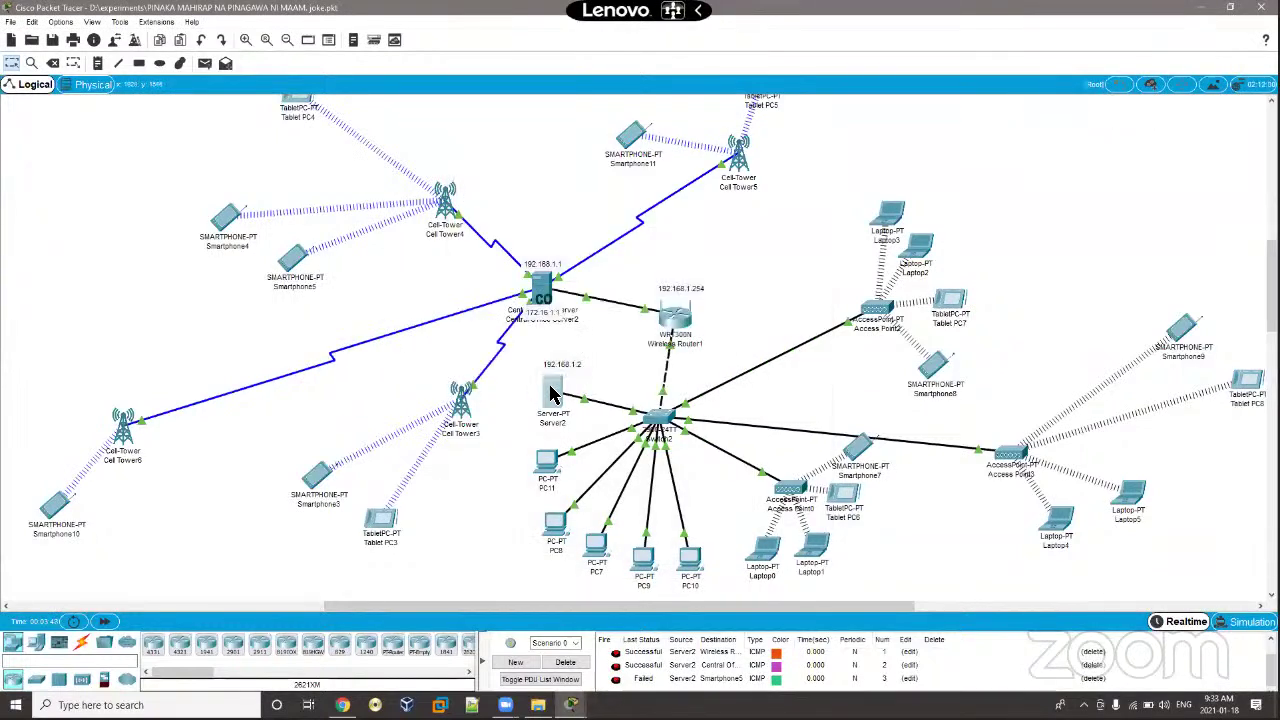
{"action": "key", "text": "alt+Tab"}
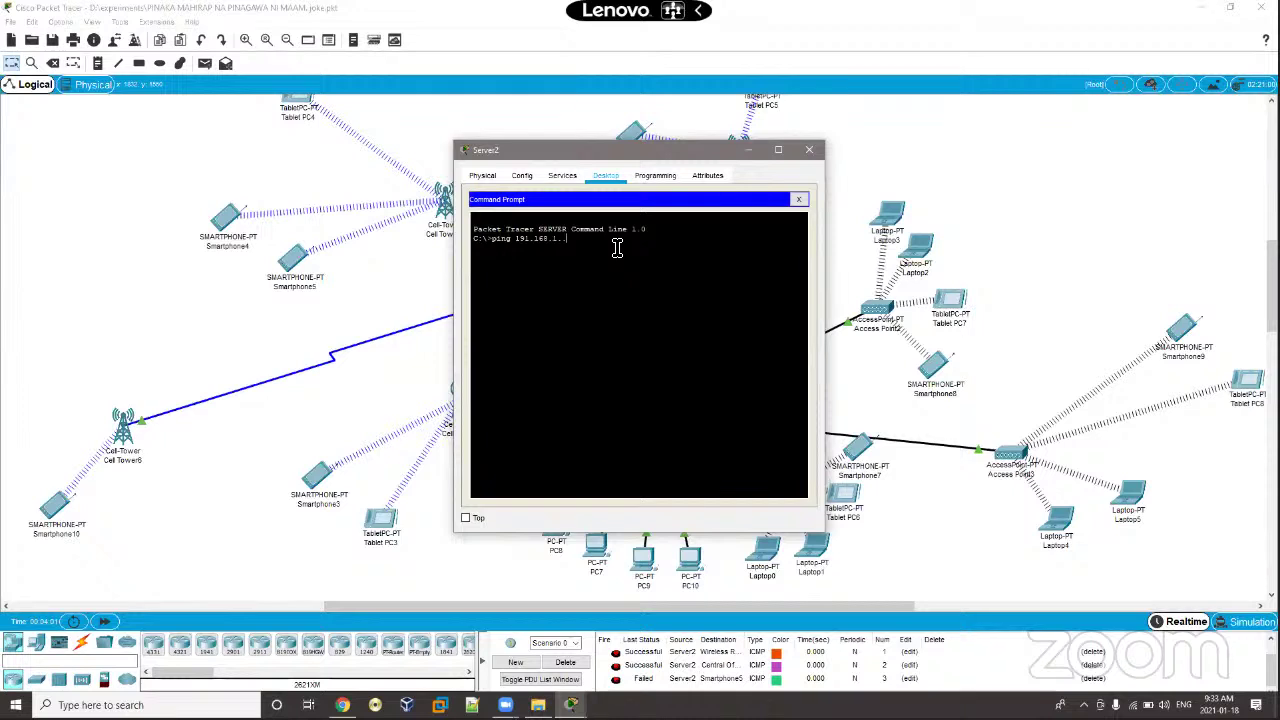
{"action": "type", "text": "1"}
{"action": "key", "text": "Return"}
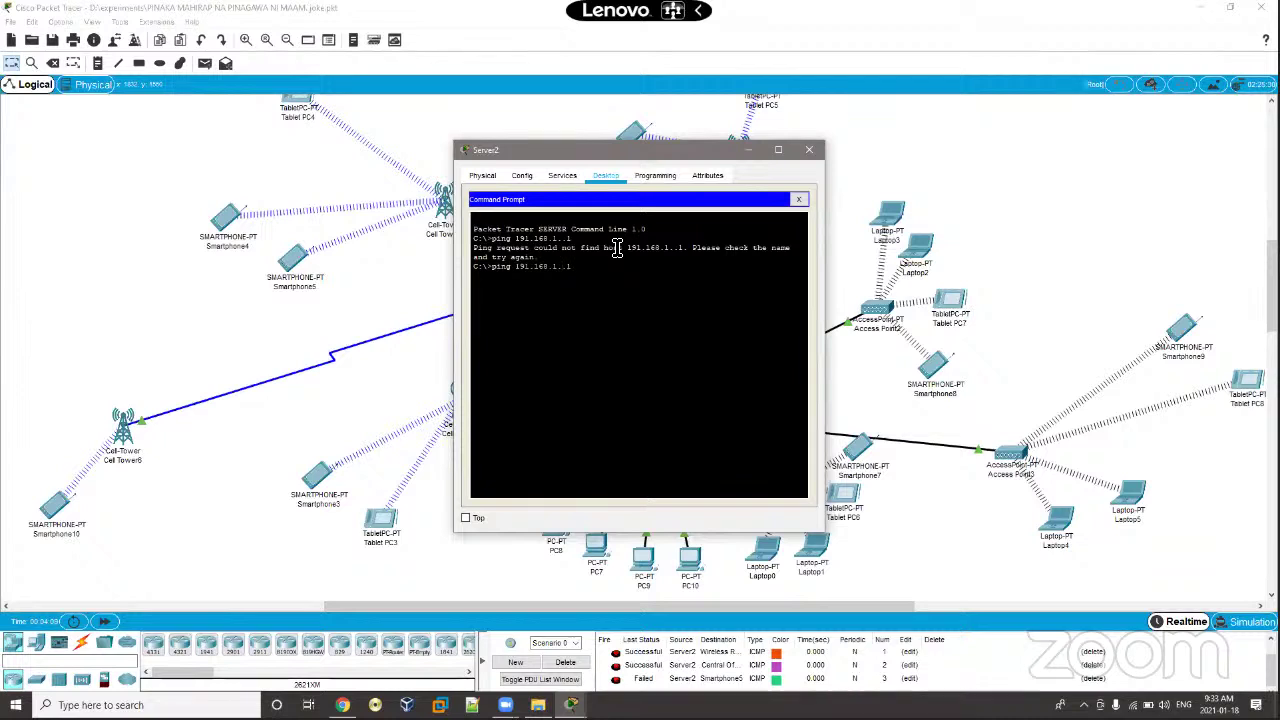
{"action": "key", "text": "Return"}
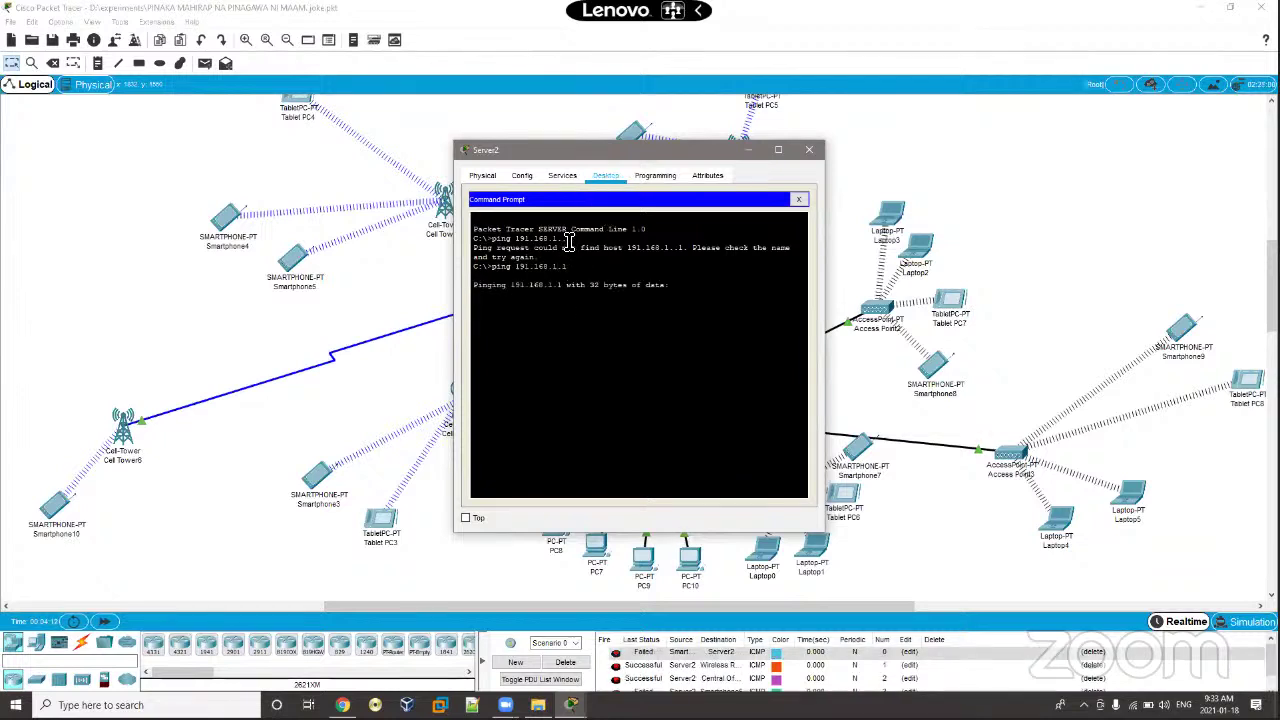
{"action": "mouse_move", "coordinate": [540, 257]}
{"action": "left_mouse_down"}
{"action": "mouse_move", "coordinate": [570, 266]}
{"action": "mouse_move", "coordinate": [519, 266]}
{"action": "left_mouse_up"}
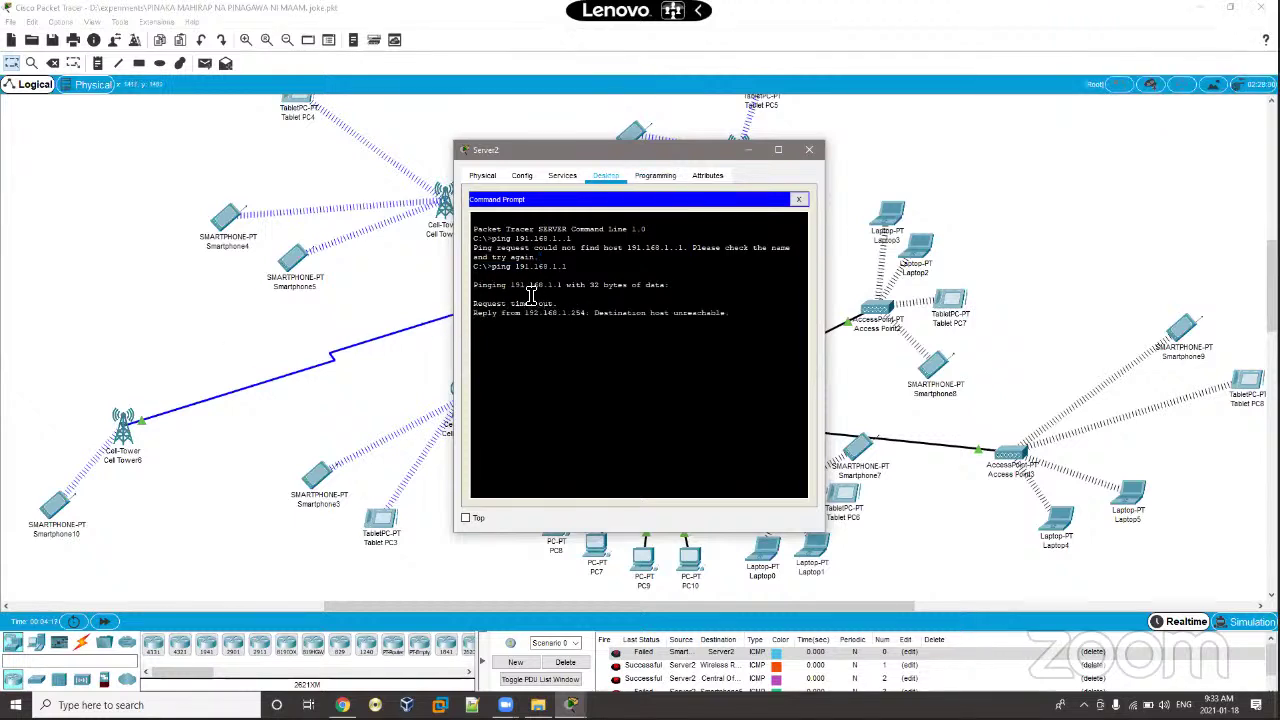
{"action": "left_click_drag", "start_coordinate": [543, 300], "coordinate": [622, 320]}
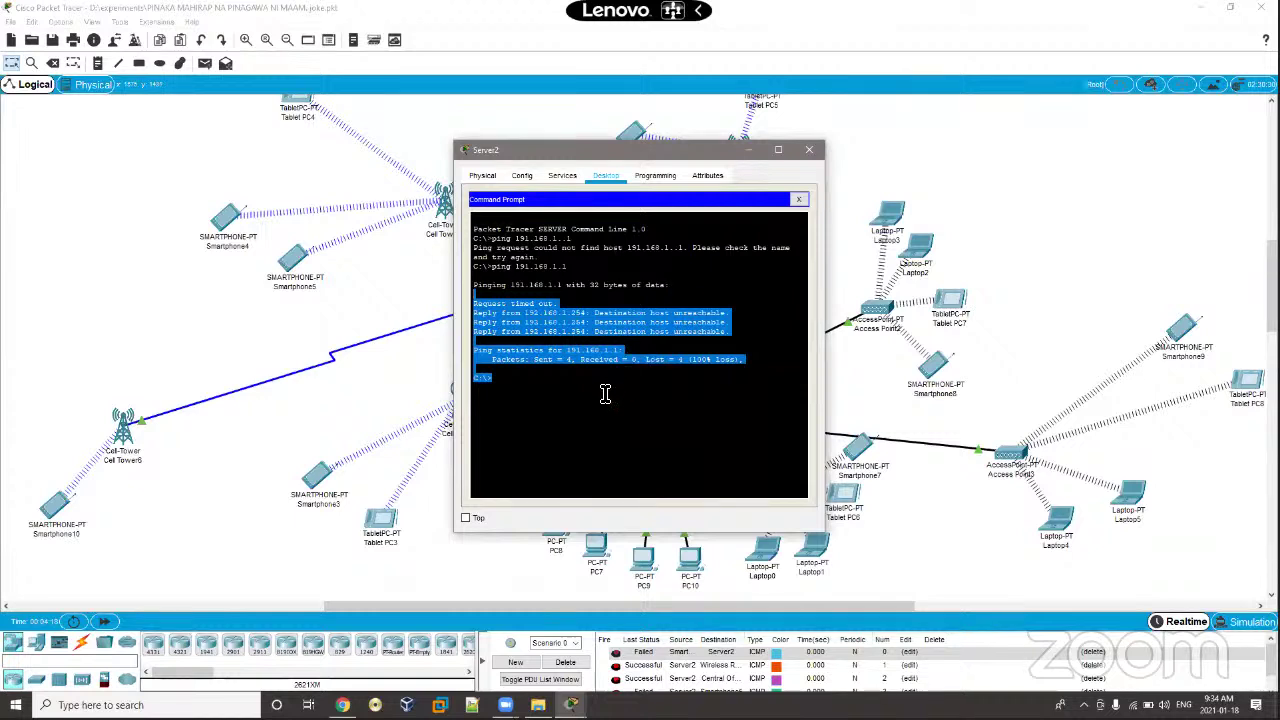
{"action": "left_click", "coordinate": [597, 390]}
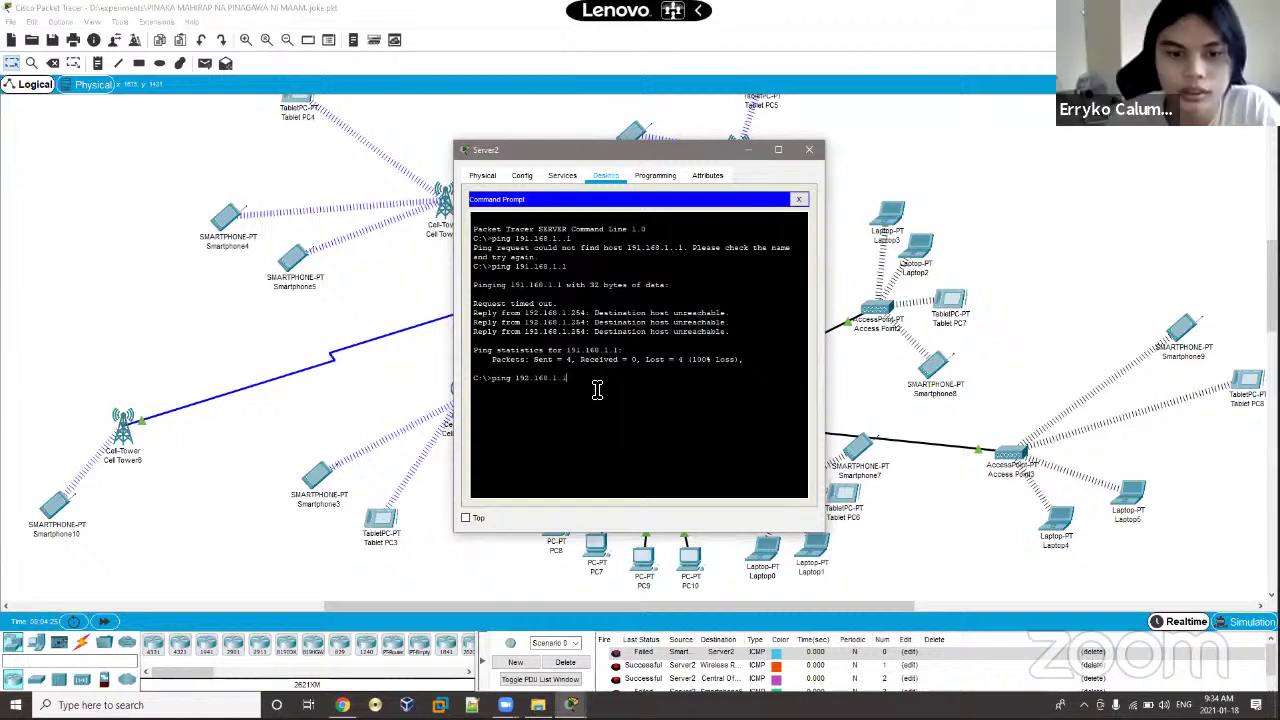
Step: Ping 192.168.1.11 and 192.168.1.1 from Server2, both with 0% loss, then minimize the window
{"action": "type", "text": "1"}
{"action": "key", "text": "Return"}
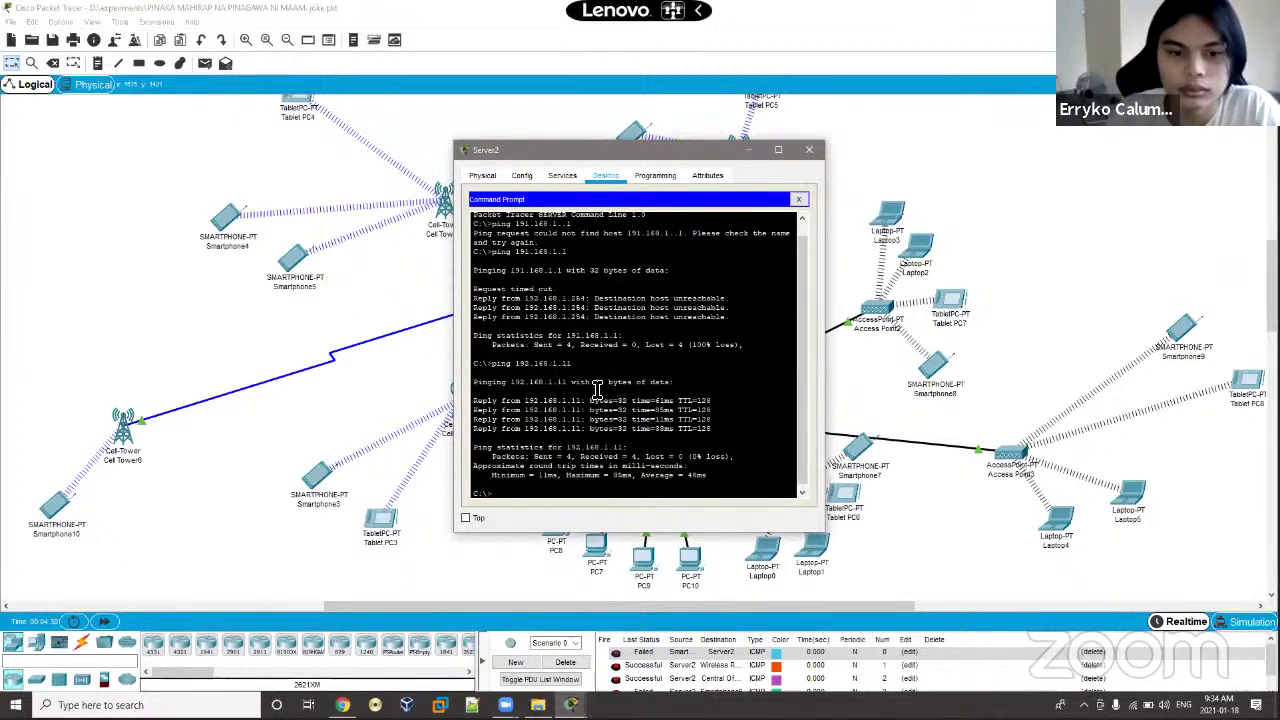
{"action": "key", "text": "Up"}
{"action": "scroll", "coordinate": [600, 395], "scroll_direction": "down", "scroll_amount": 1}
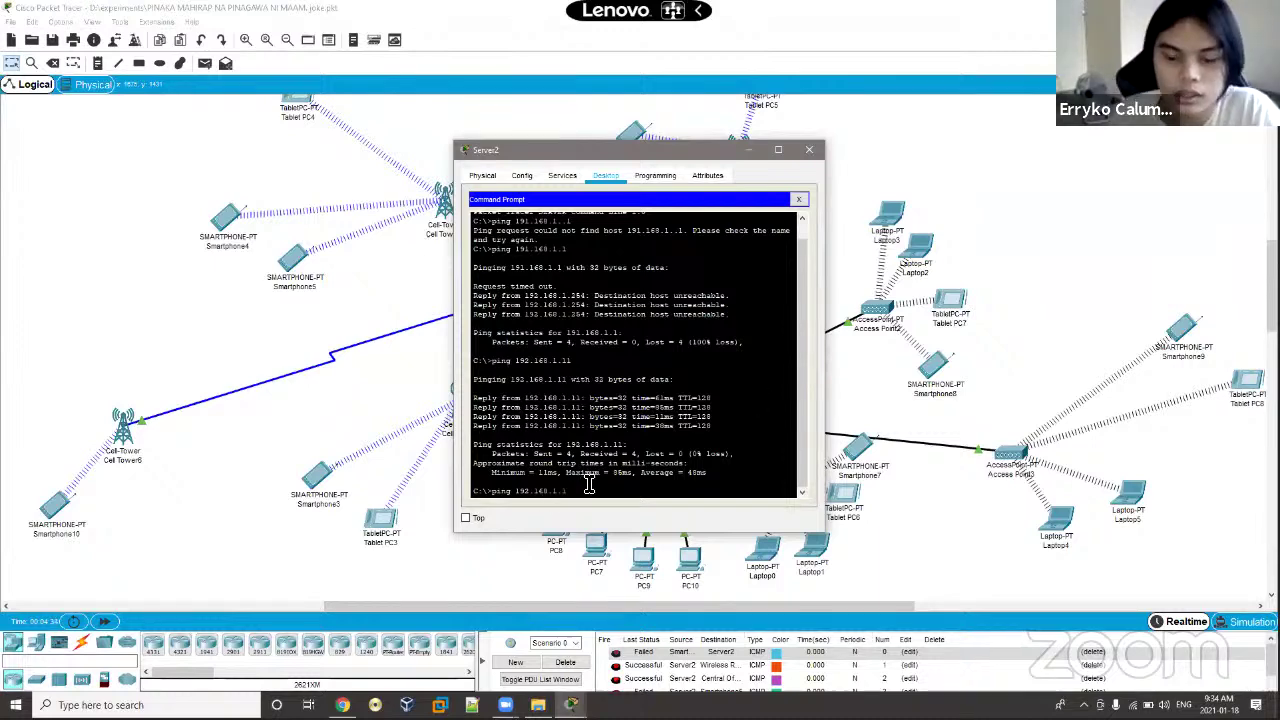
{"action": "key", "text": "Return"}
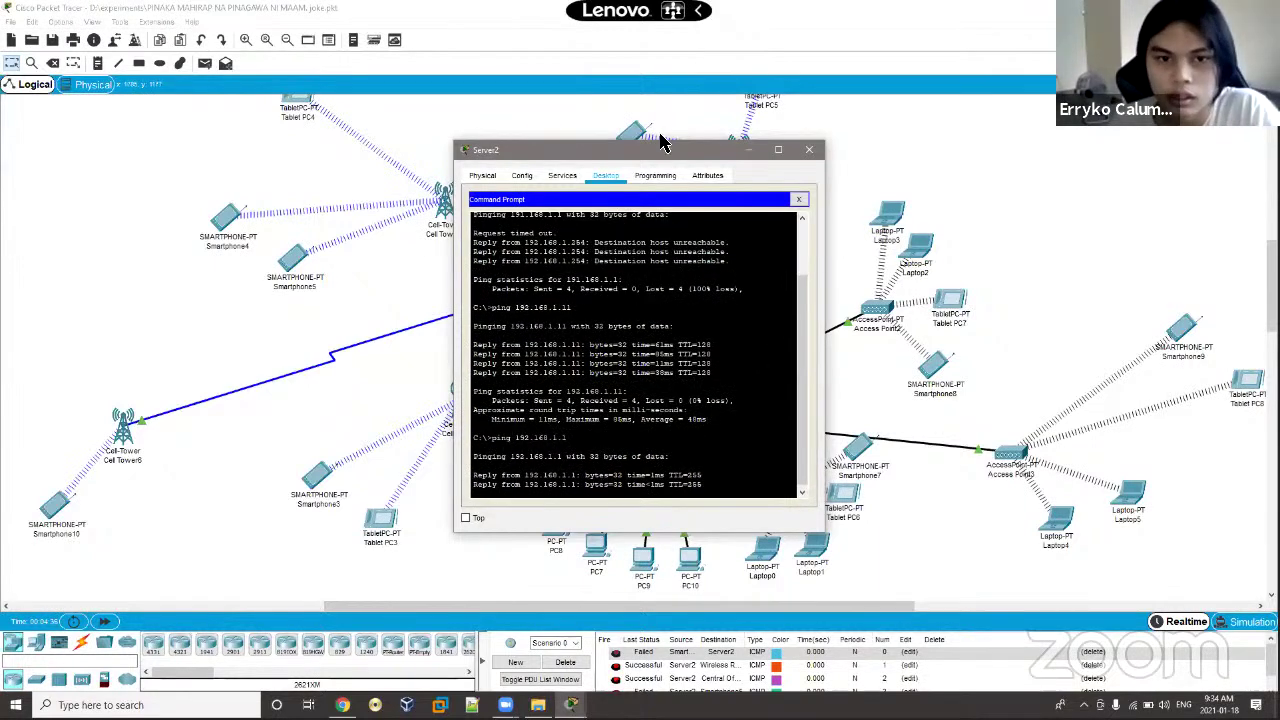
{"action": "left_click_drag", "start_coordinate": [692, 357], "coordinate": [722, 357]}
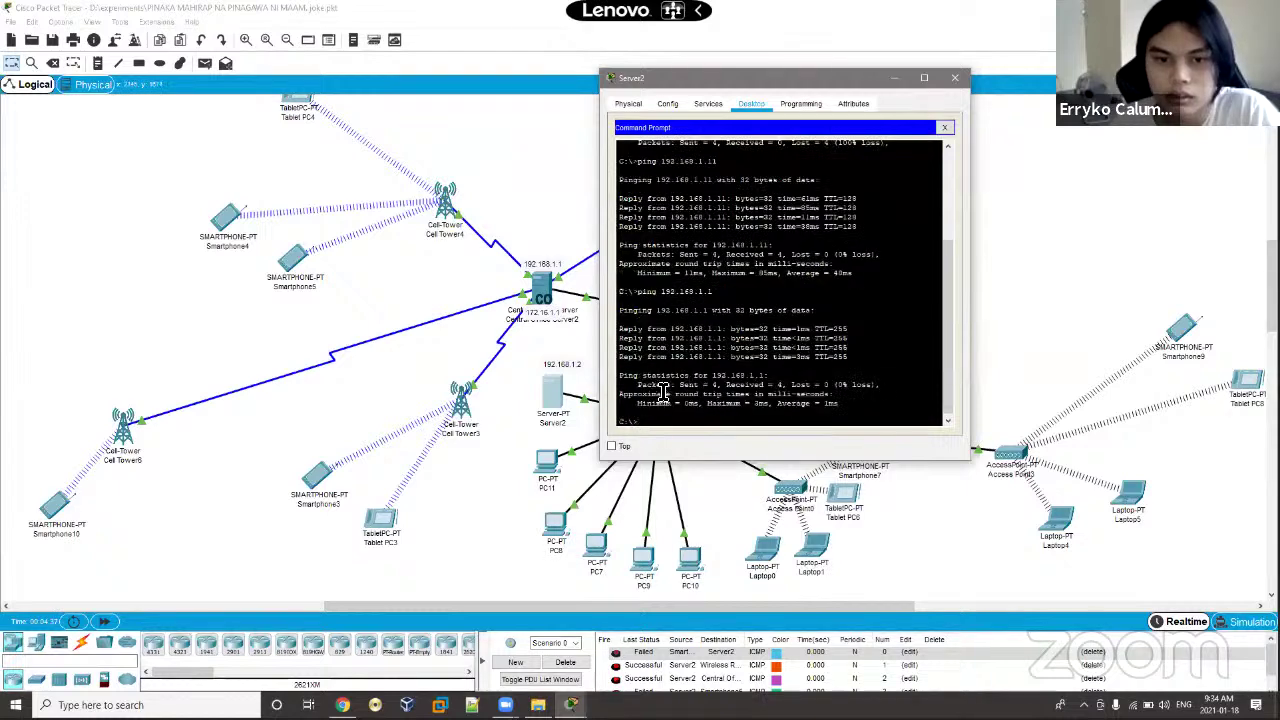
{"action": "left_click", "coordinate": [895, 77]}
Step: Check Smartphone5's 3G/4G Cell1 IPv4 address (172.16.1.x), then bring back Server2's command prompt
{"action": "left_click", "coordinate": [292, 256]}
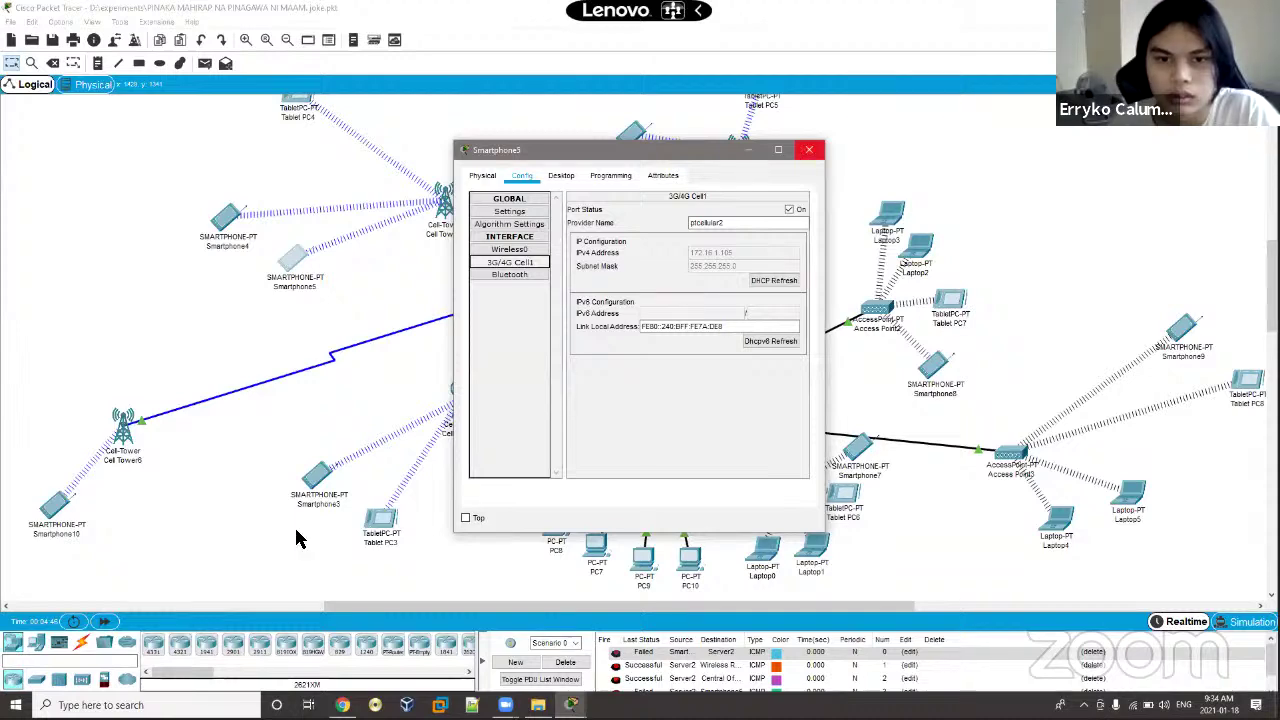
{"action": "left_click", "coordinate": [809, 149]}
{"action": "left_click", "coordinate": [551, 392]}
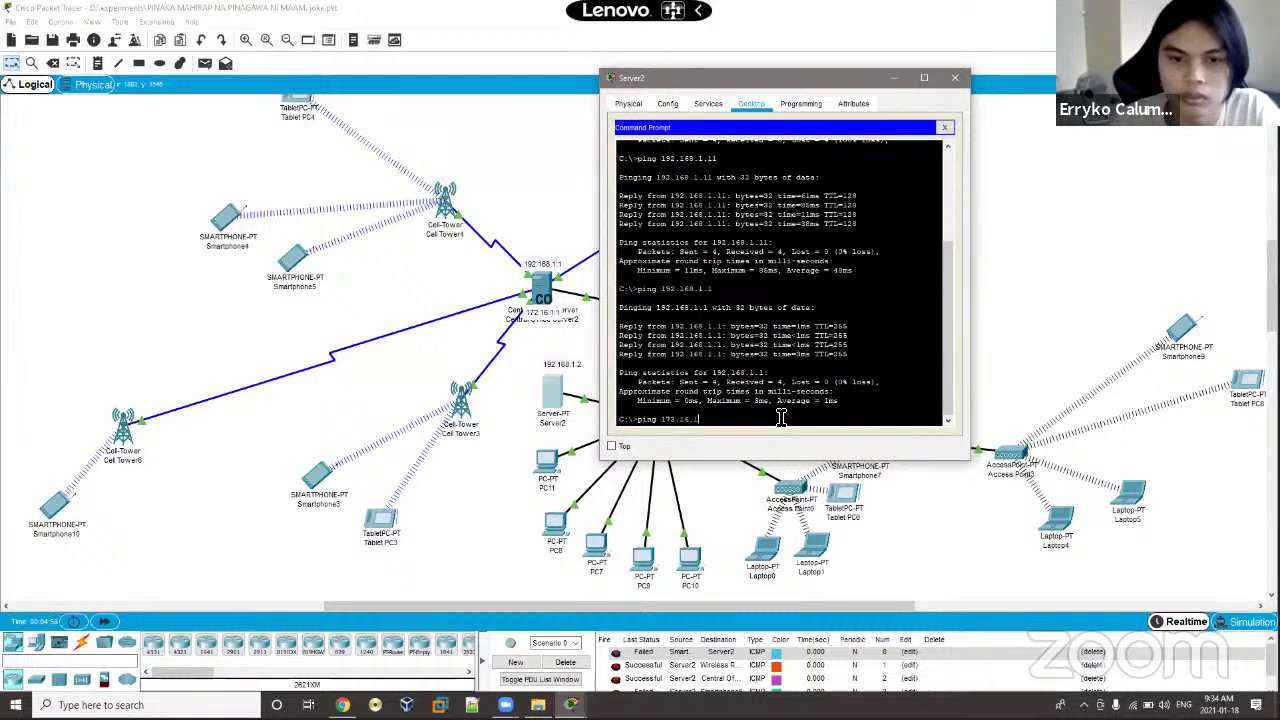
Step: Ping 172.16.1.105 from Server2 twice; both time out with 100% loss
{"action": "type", "text": ".106"}
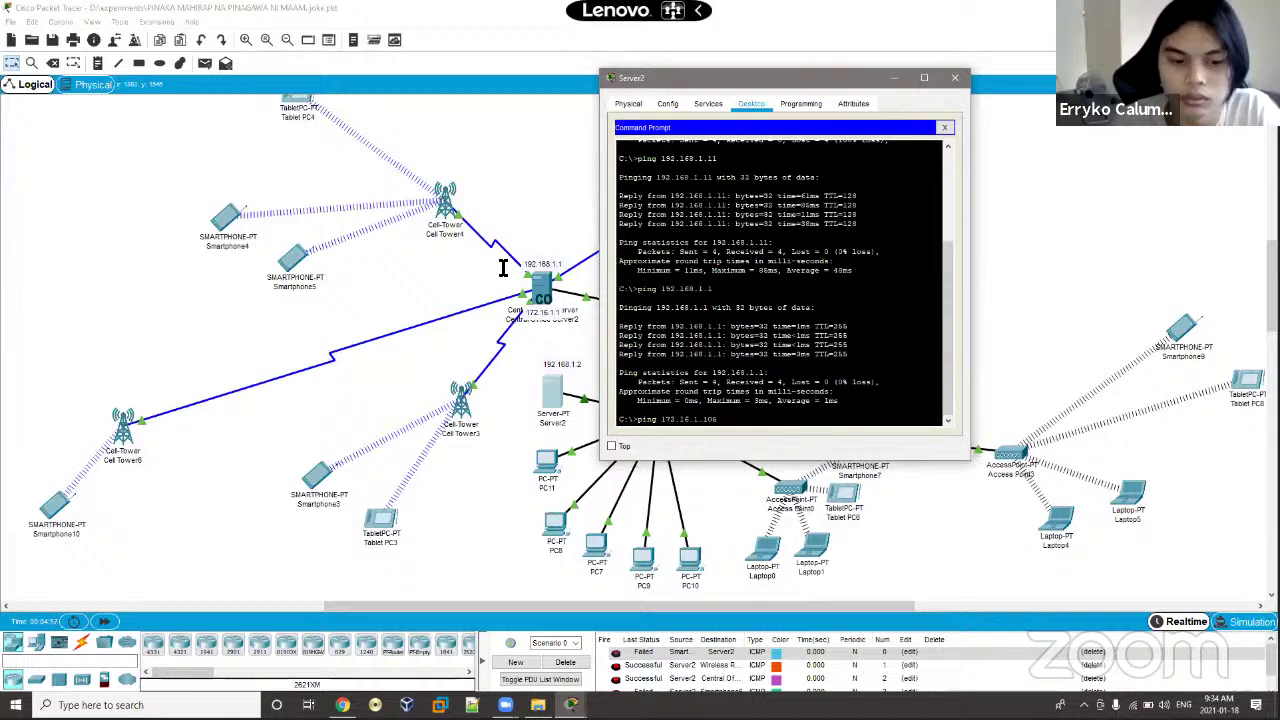
{"action": "key", "text": "Return"}
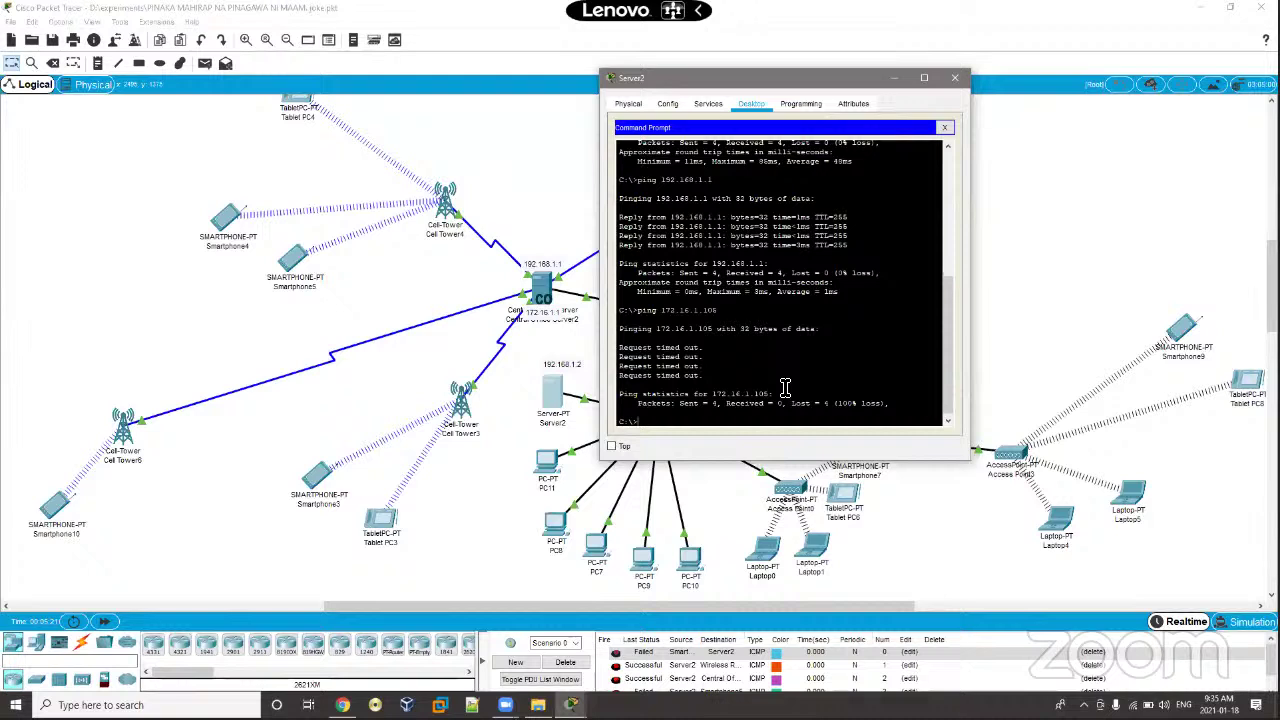
{"action": "key", "text": "Up"}
{"action": "key", "text": "Return"}
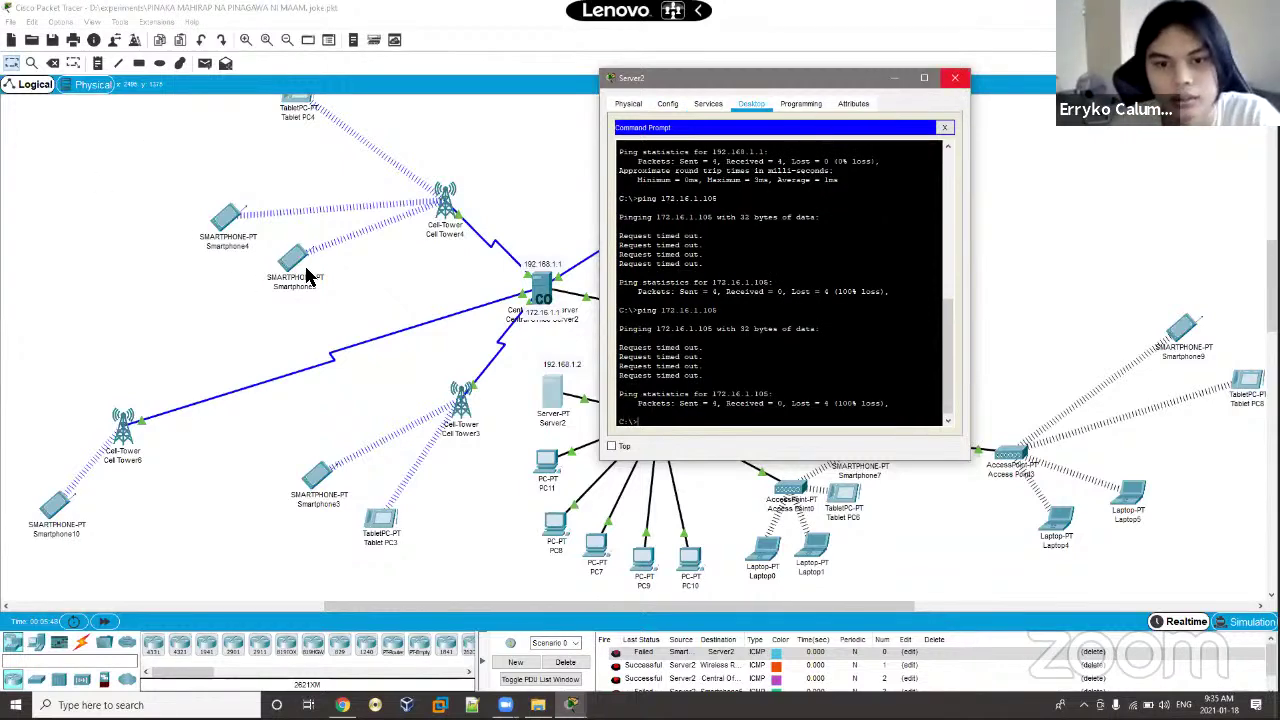
Step: Ping 192.168.1.1 from Smartphone5's command prompt; the request times out
{"action": "left_click", "coordinate": [530, 250]}
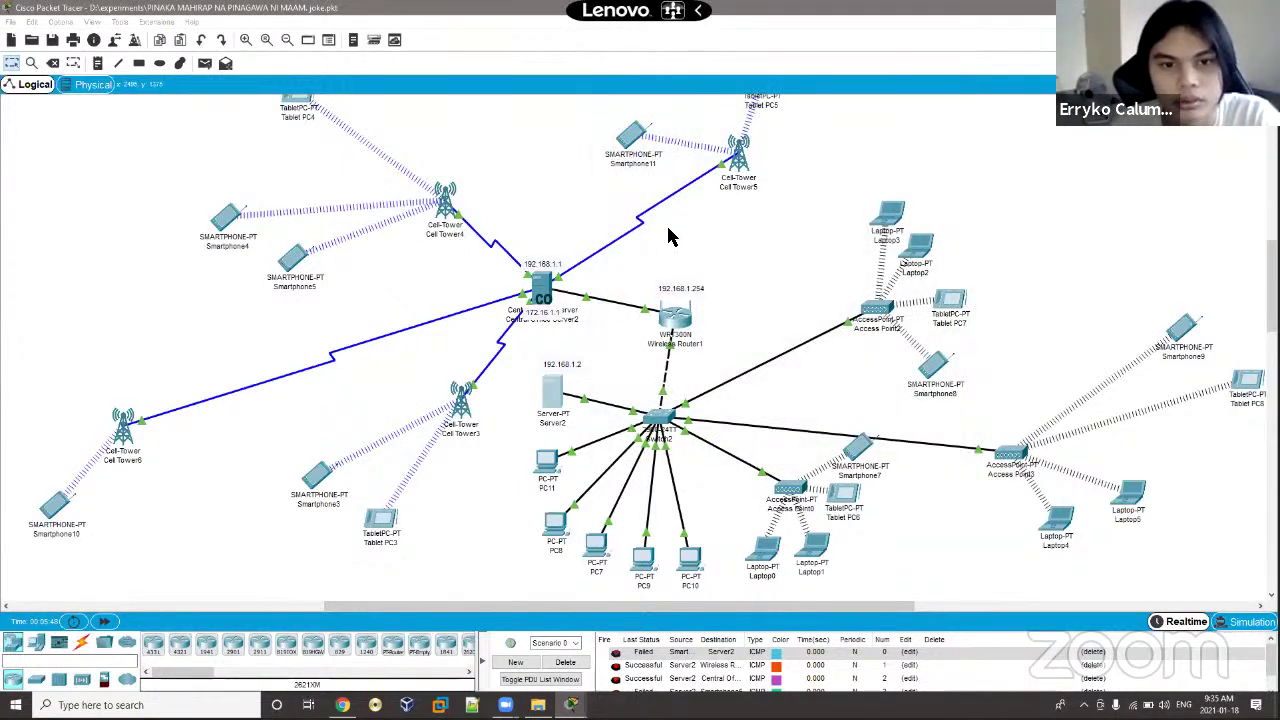
{"action": "left_click", "coordinate": [640, 150]}
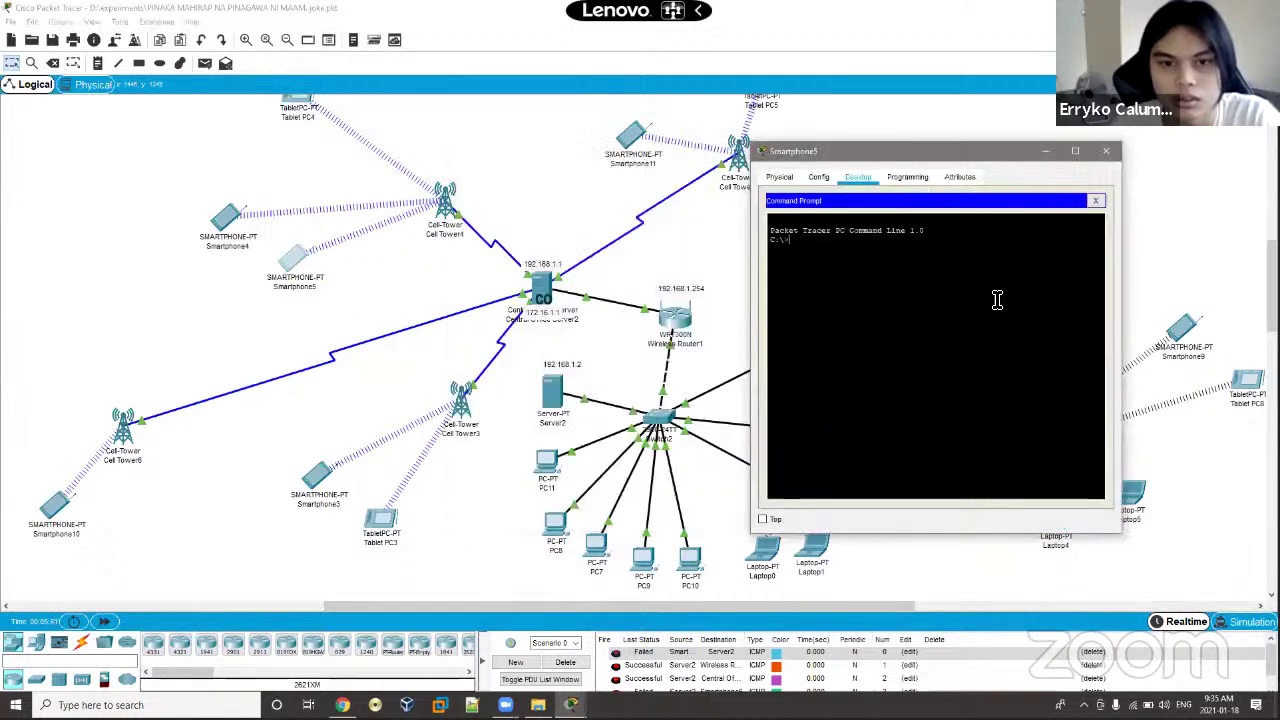
{"action": "type", "text": "pi"}
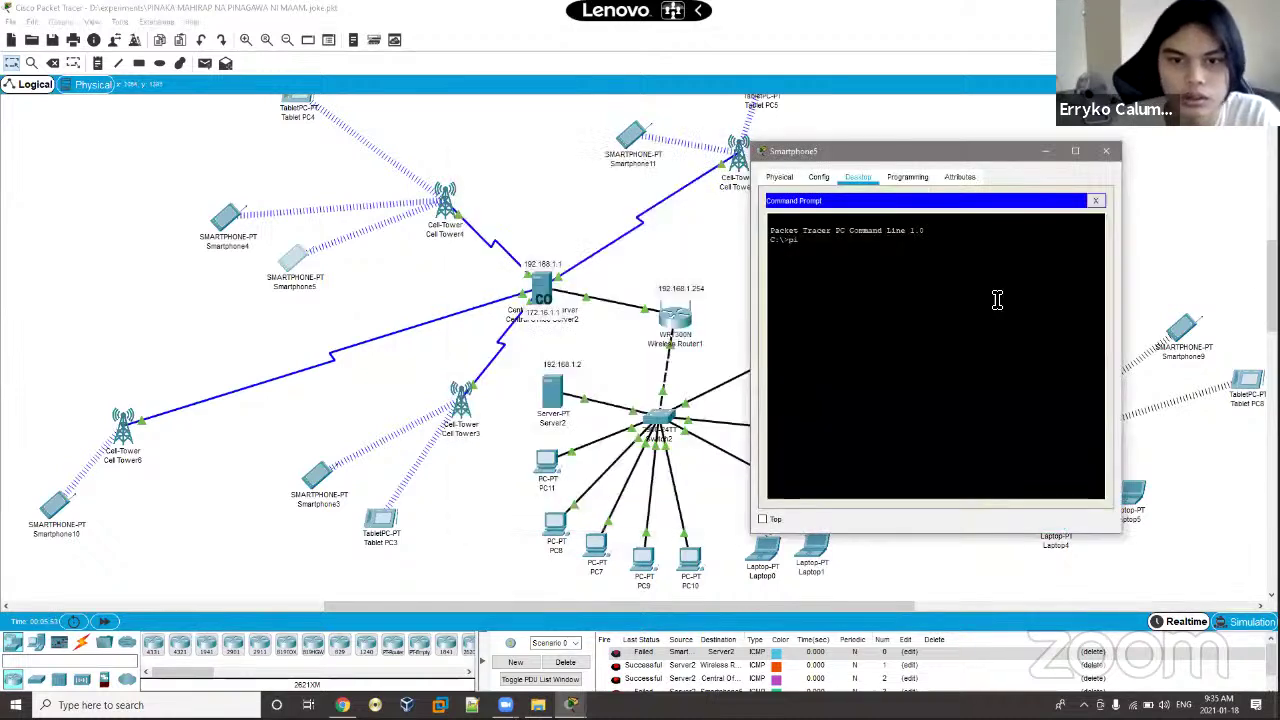
{"action": "type", "text": "ng 192.168"}
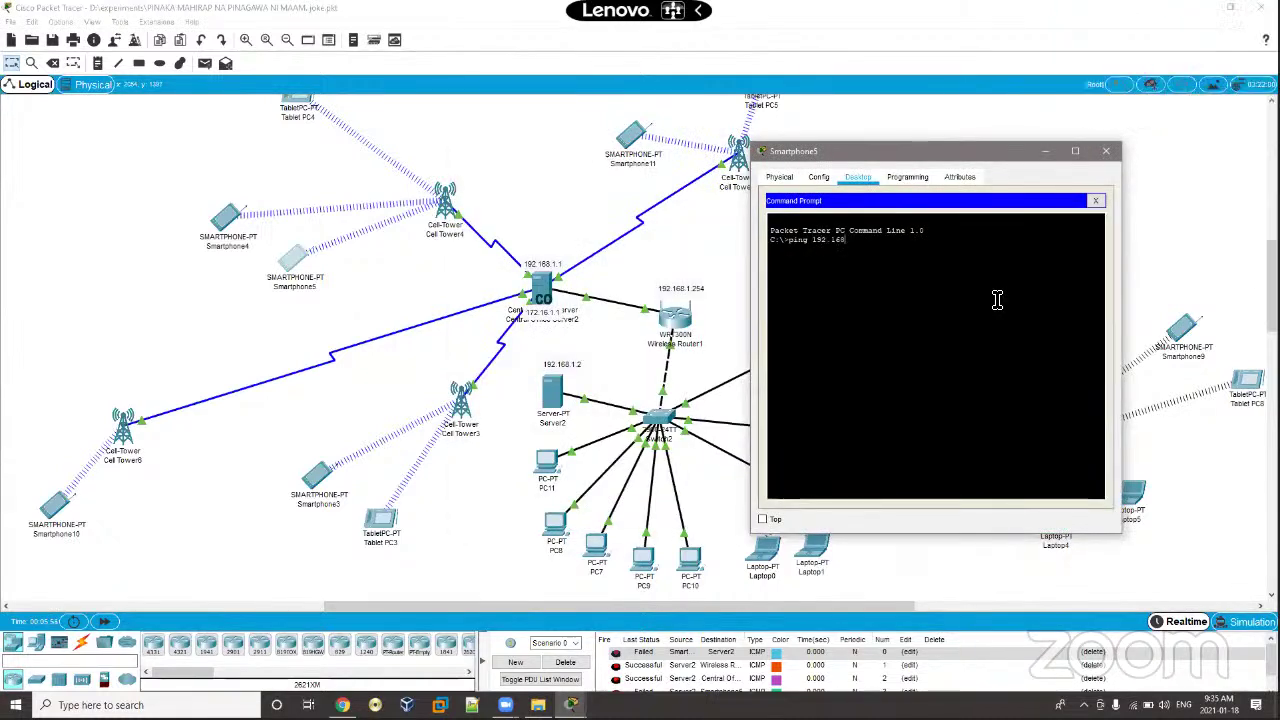
{"action": "type", "text": ".1.1"}
{"action": "key", "text": "Return"}
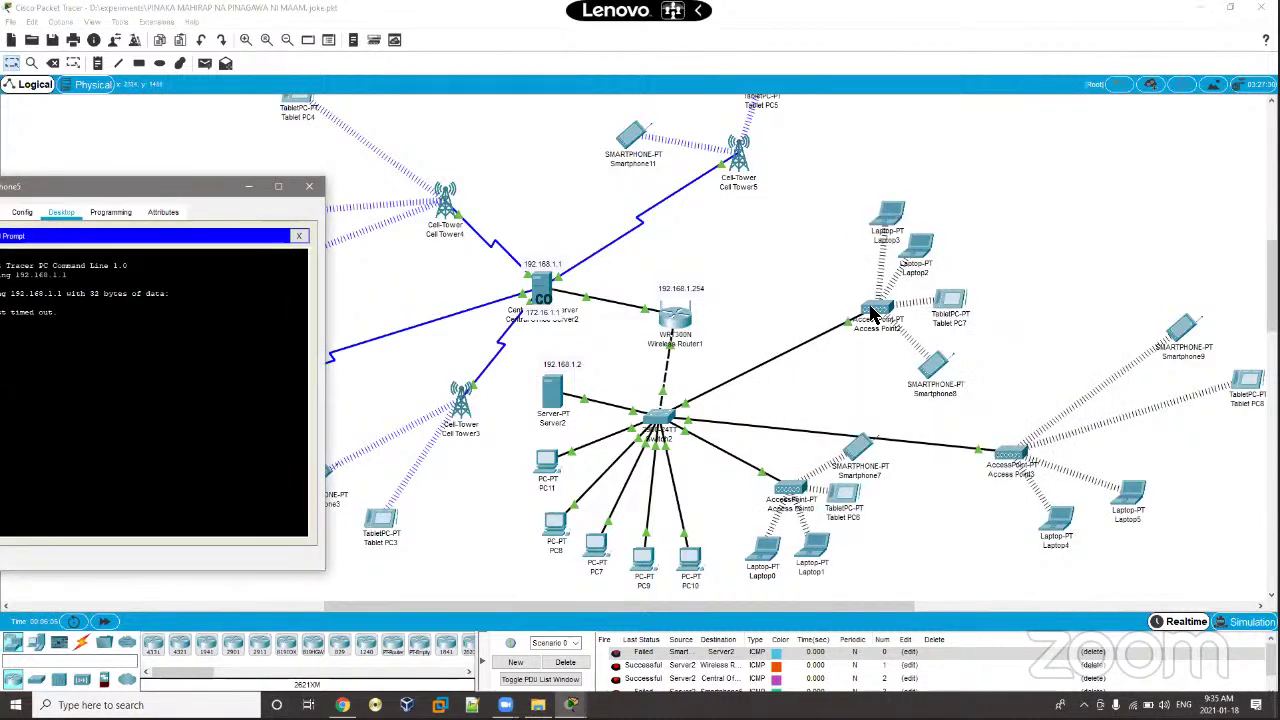
Step: Close Smartphone5's window and set up a new test packet toward the Central Office
{"action": "left_click", "coordinate": [703, 606]}
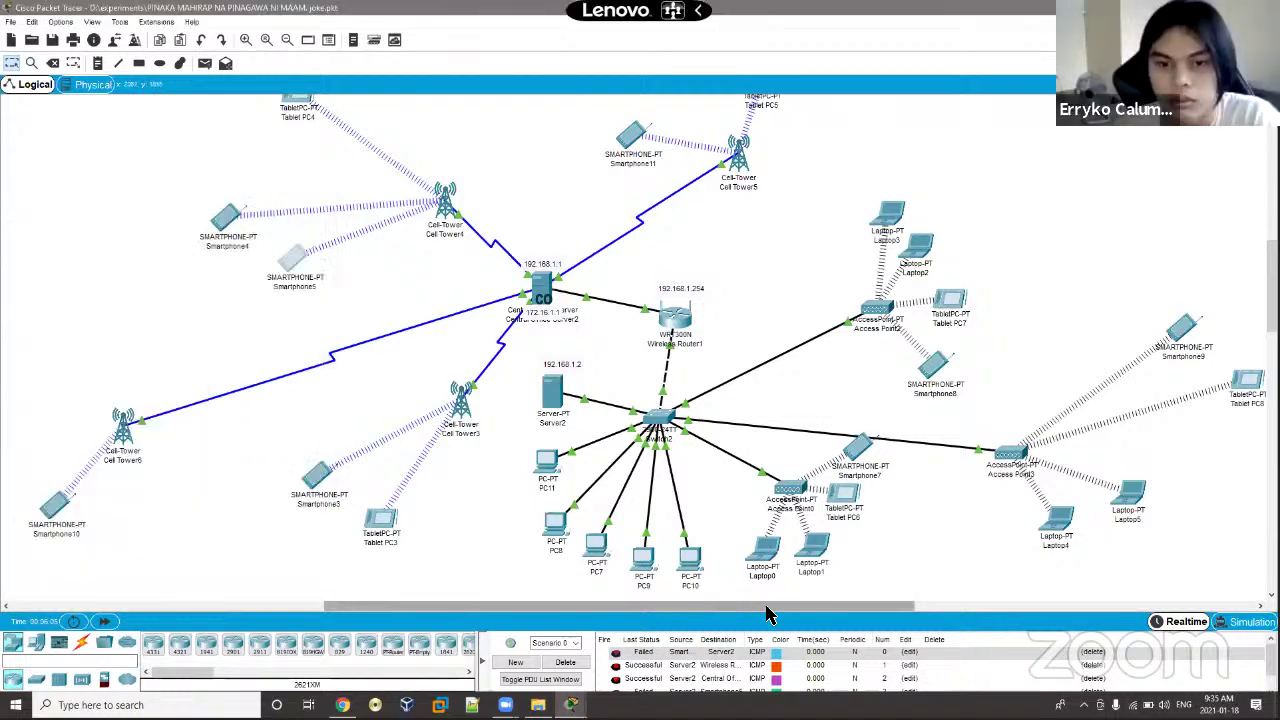
{"action": "scroll", "coordinate": [766, 606], "scroll_direction": "right", "scroll_amount": 2}
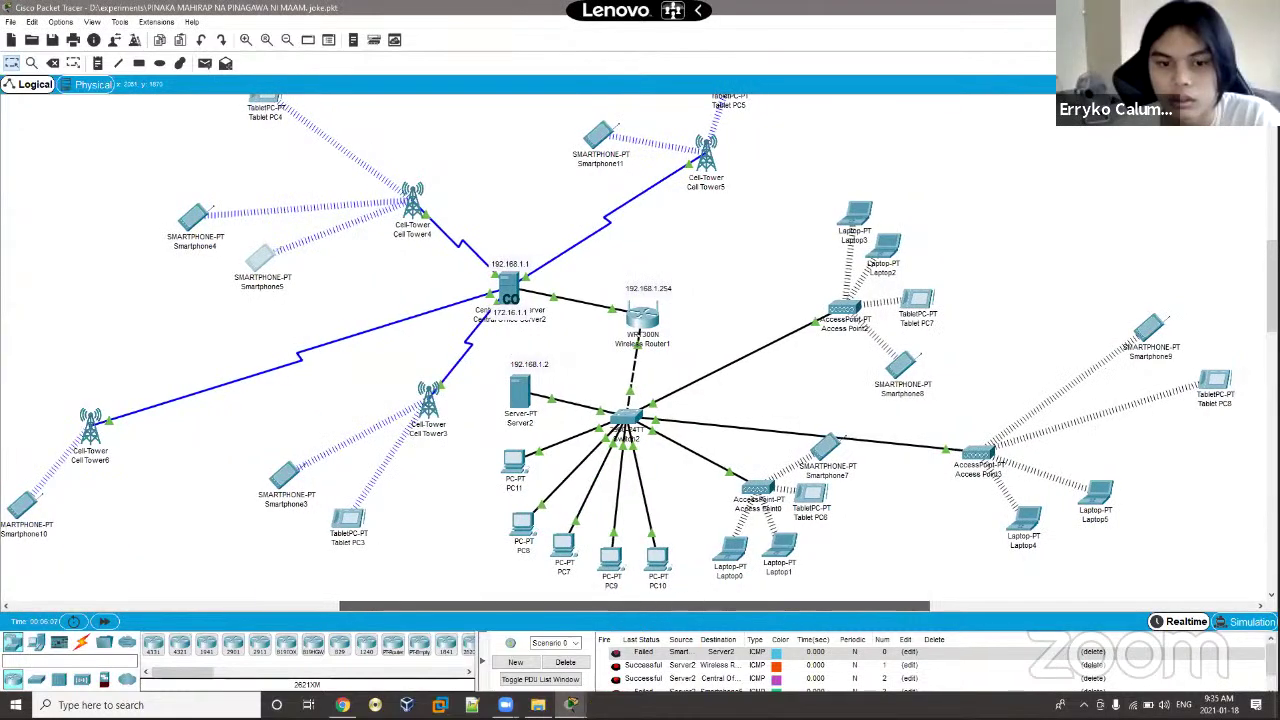
{"action": "scroll", "coordinate": [560, 450], "scroll_direction": "right", "scroll_amount": 5}
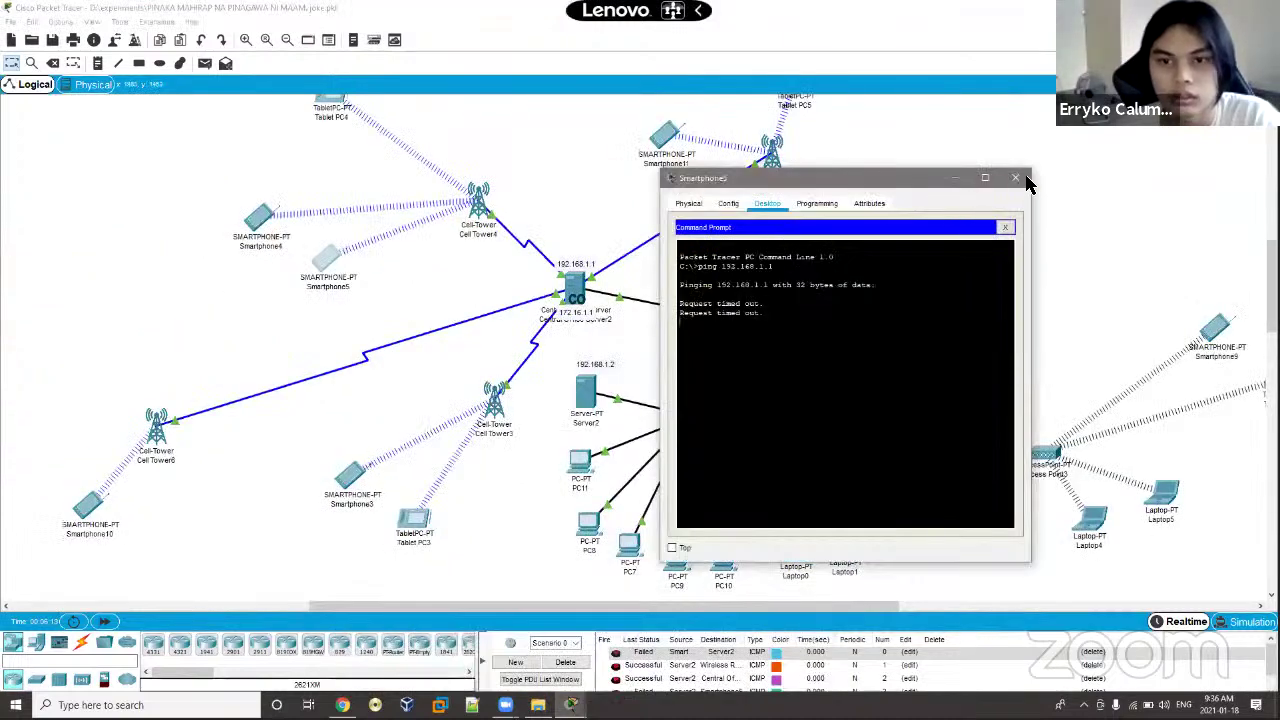
{"action": "left_click", "coordinate": [205, 63]}
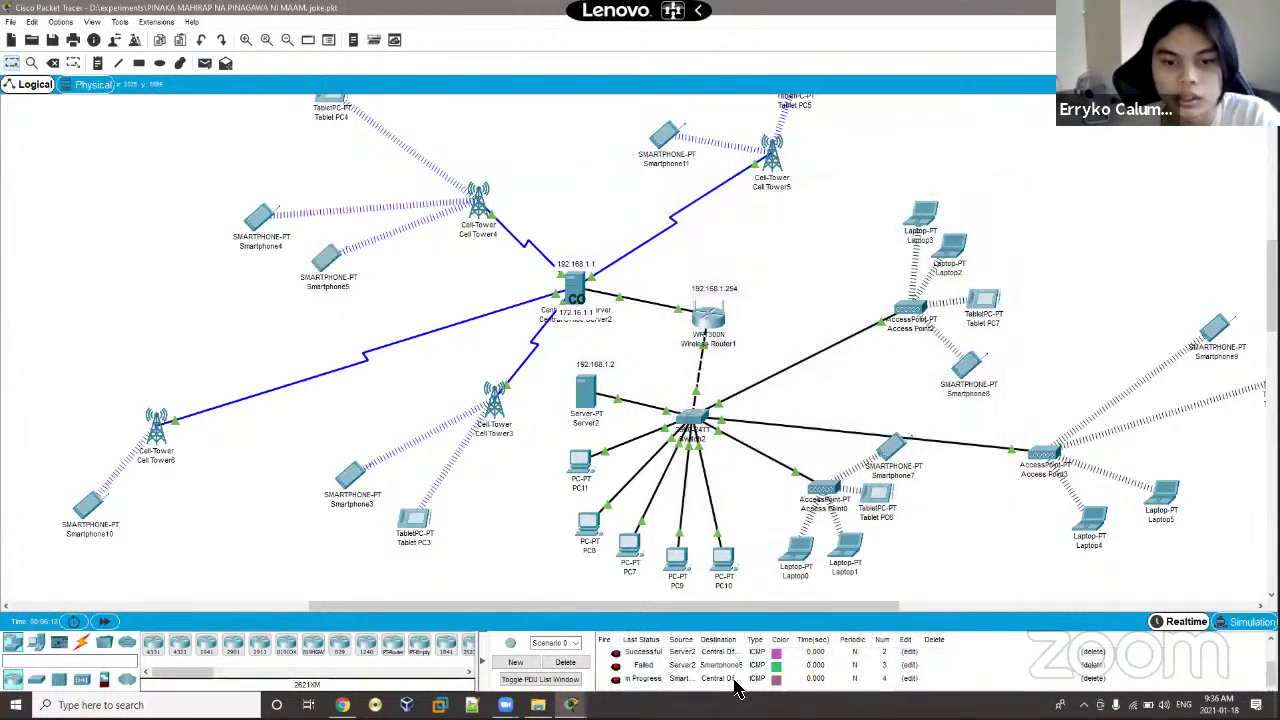
{"action": "scroll", "coordinate": [645, 680], "scroll_direction": "down", "scroll_amount": 1}
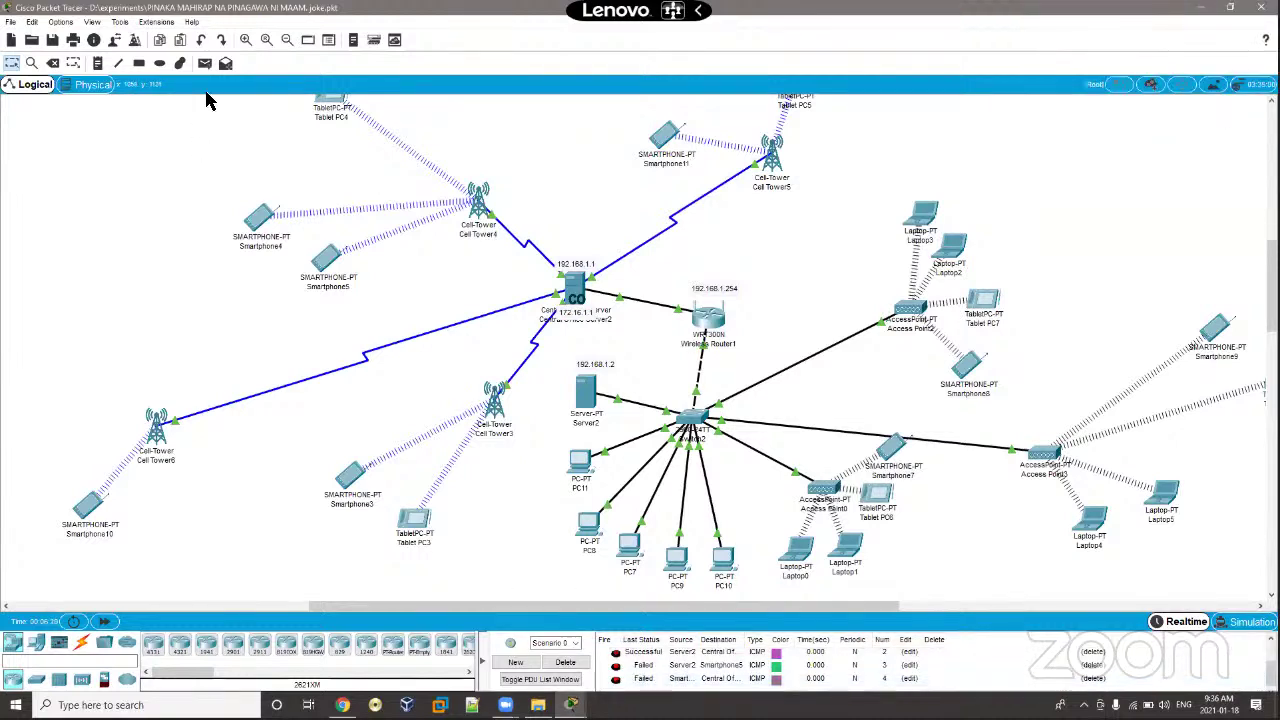
{"action": "left_click", "coordinate": [205, 63]}
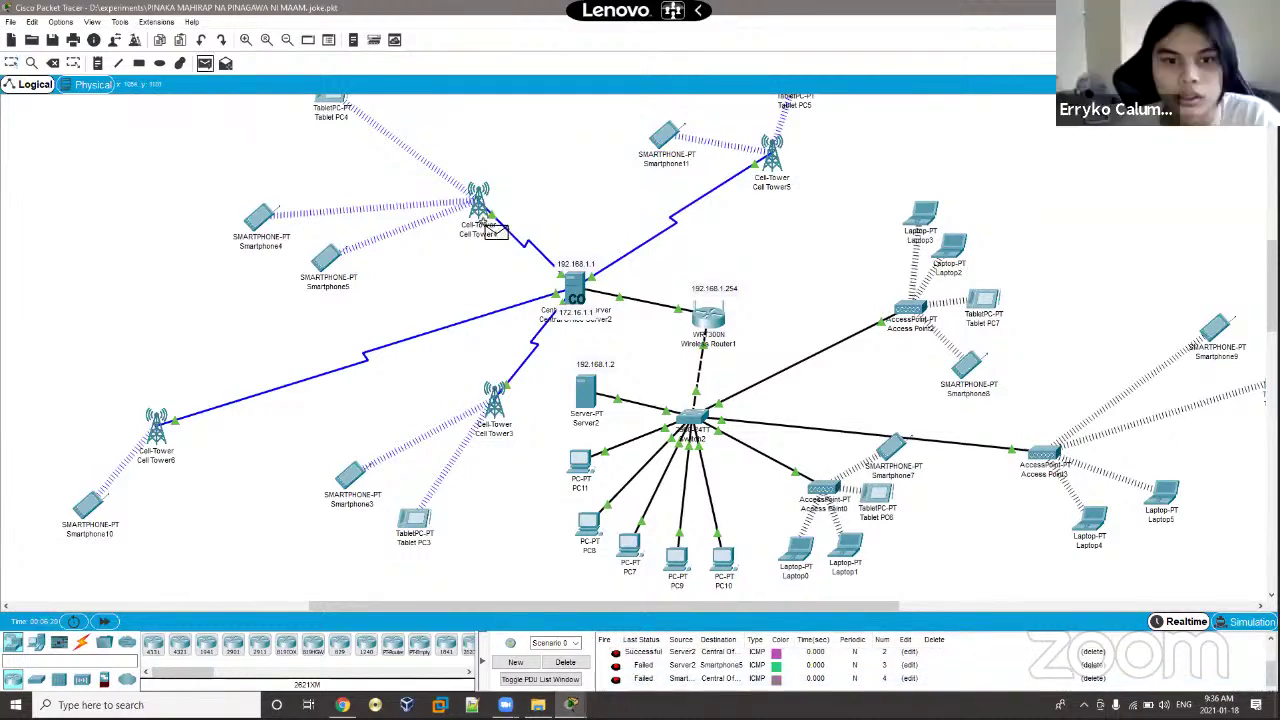
{"action": "left_click", "coordinate": [575, 290]}
{"action": "left_click", "coordinate": [328, 258]}
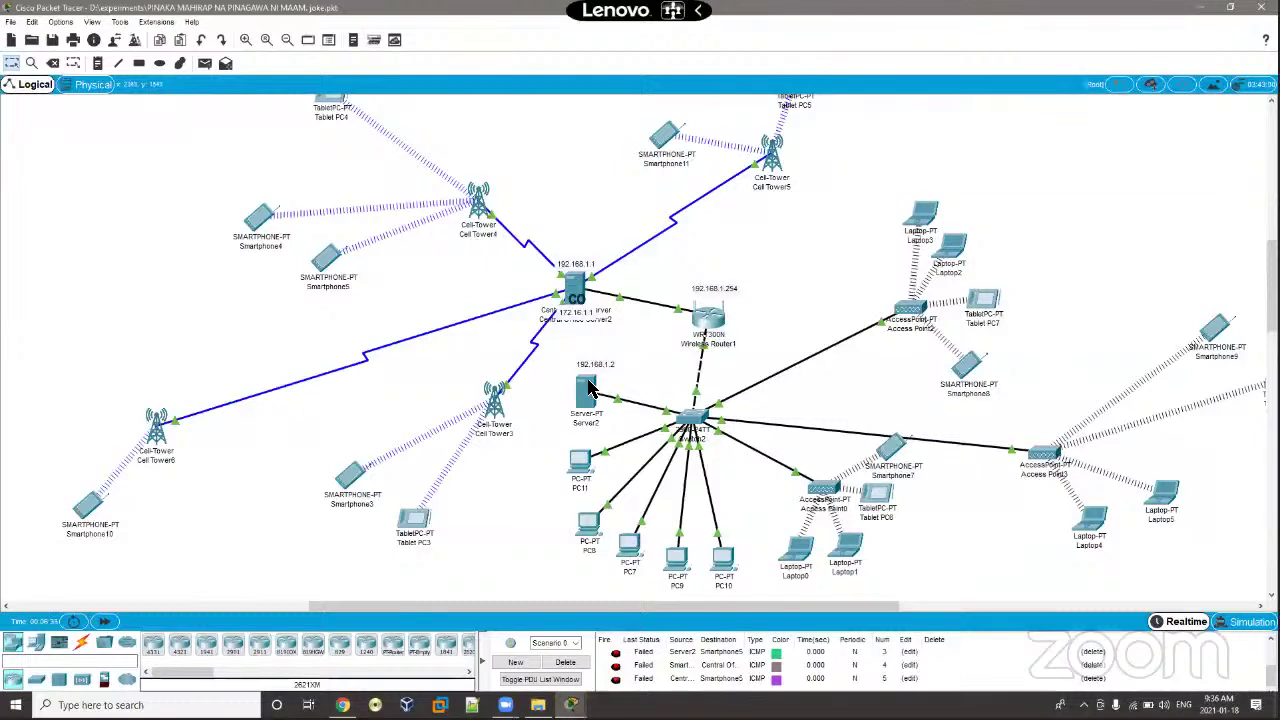
{"action": "left_click", "coordinate": [578, 470]}
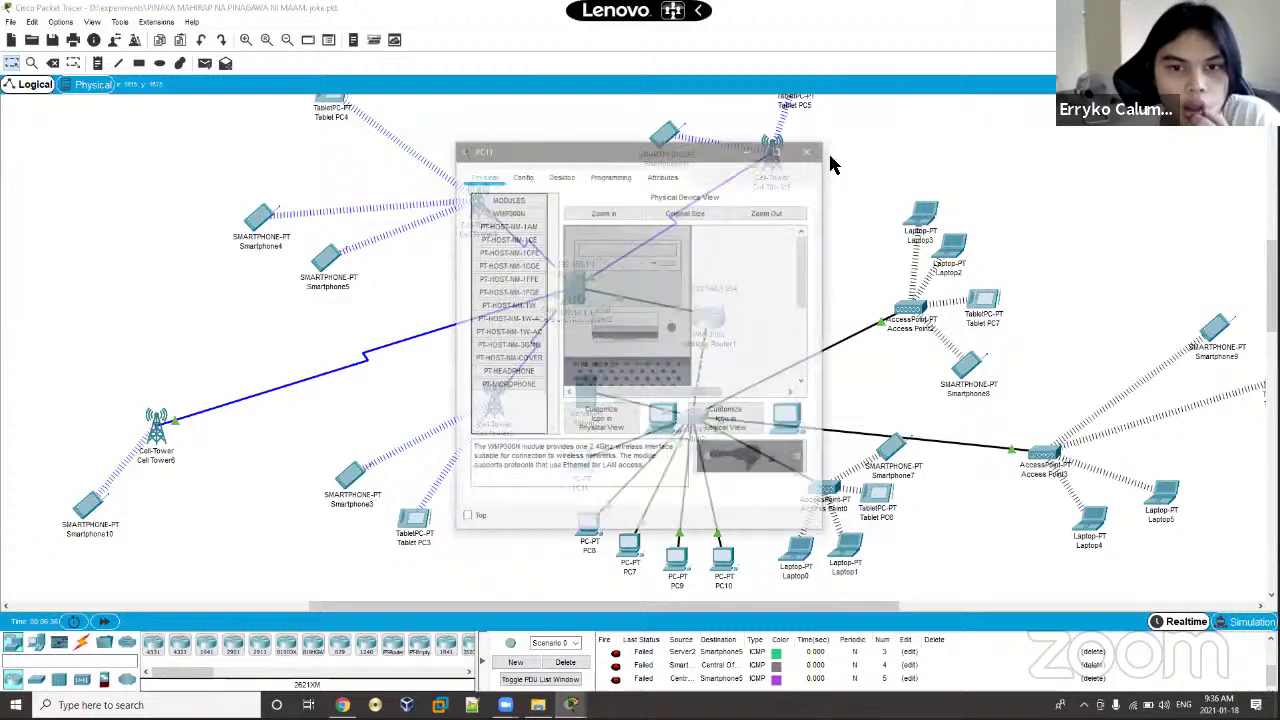
{"action": "left_click", "coordinate": [561, 175]}
{"action": "left_click", "coordinate": [480, 243]}
{"action": "left_click", "coordinate": [500, 223]}
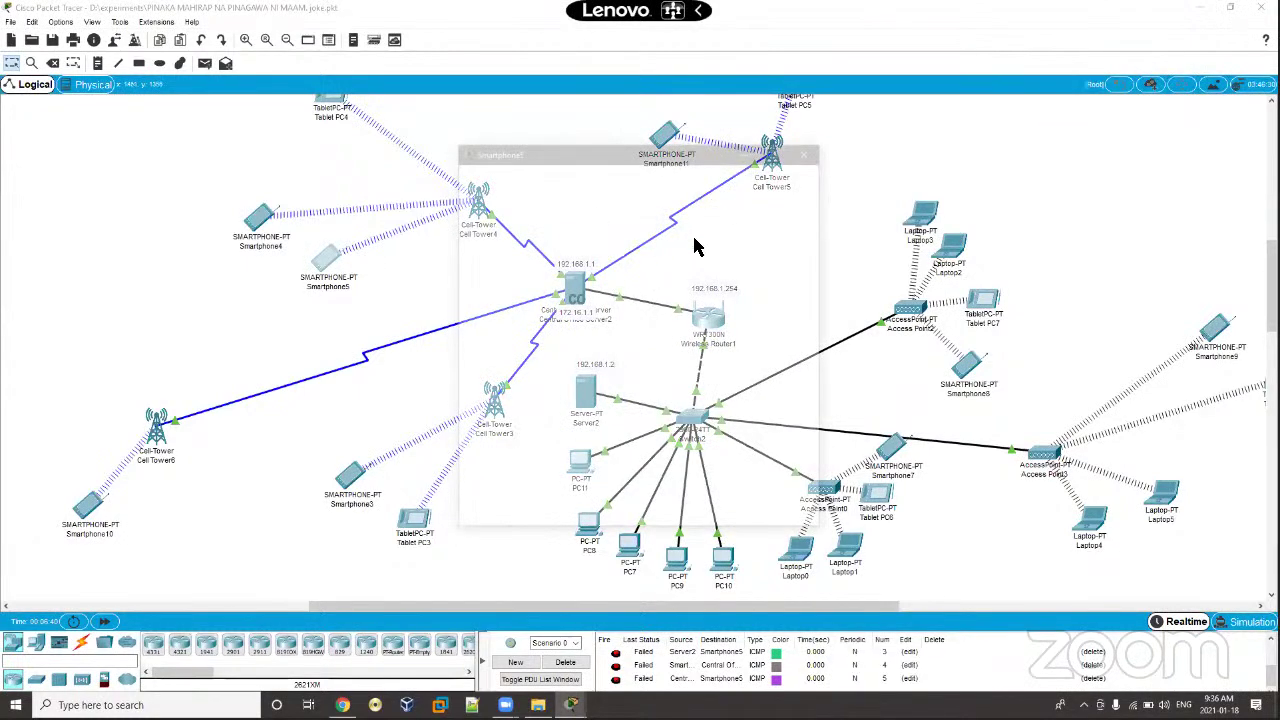
{"action": "left_click", "coordinate": [740, 221]}
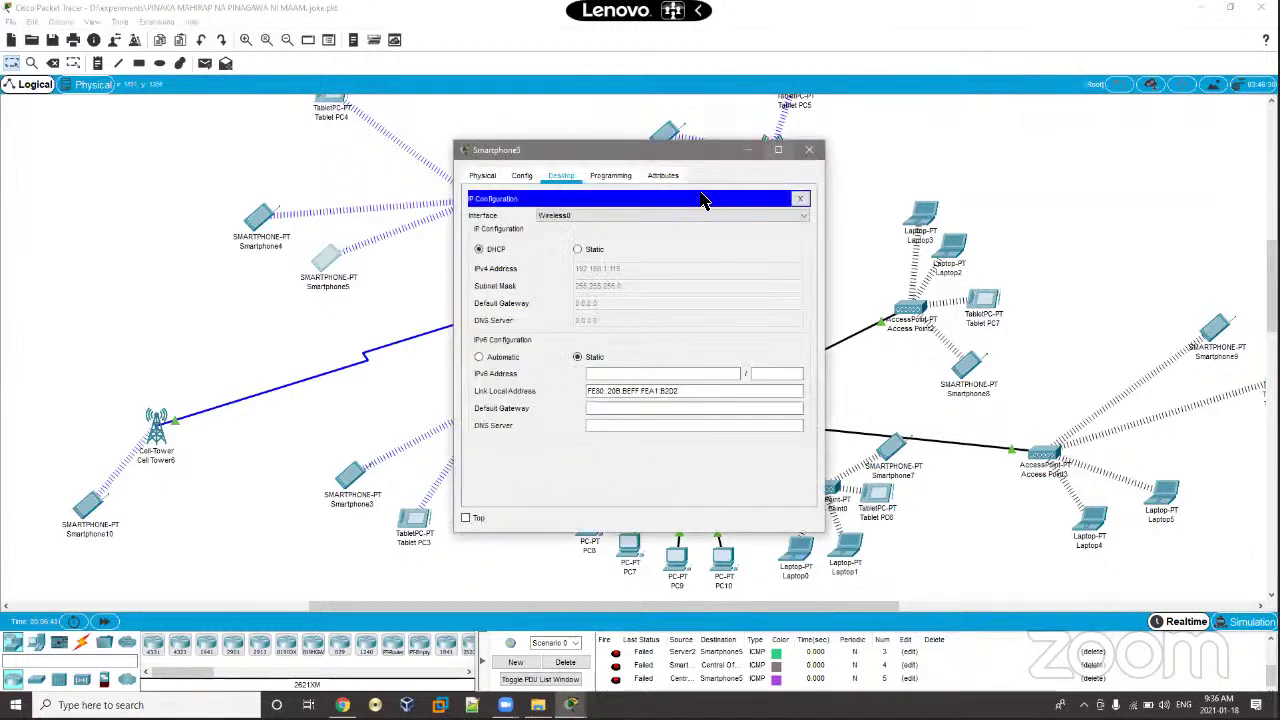
{"action": "left_click", "coordinate": [636, 215]}
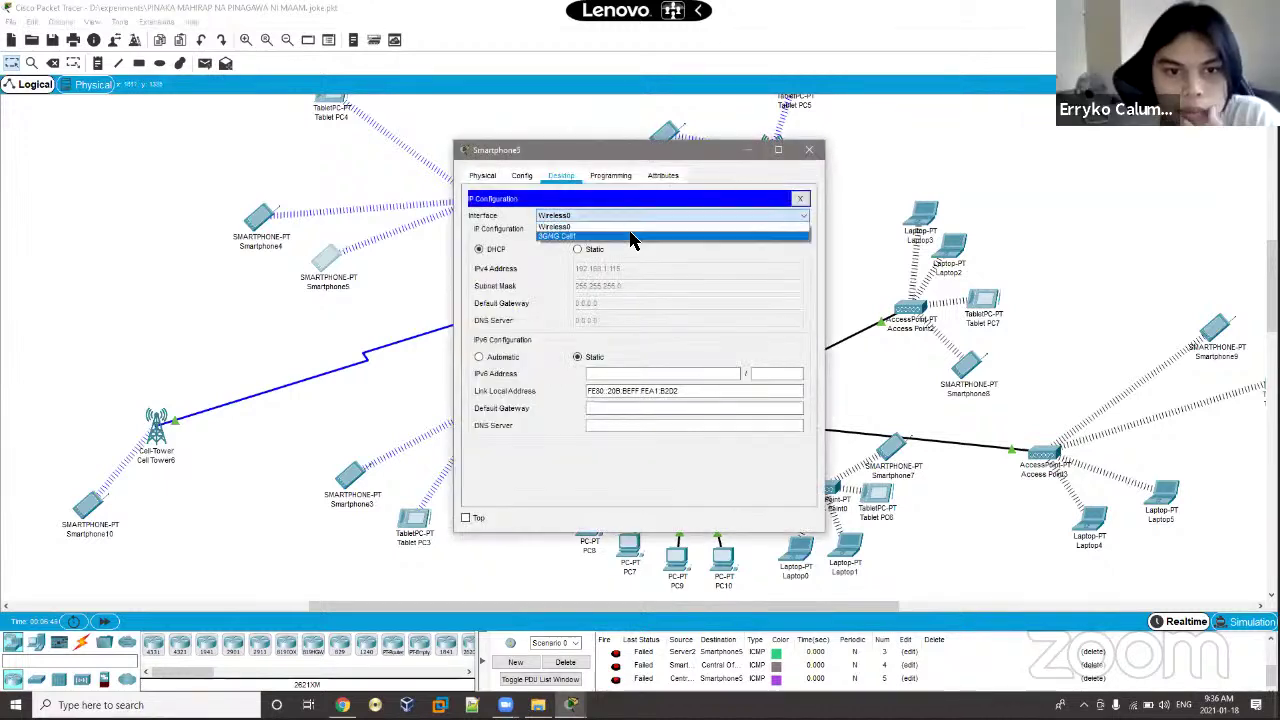
{"action": "left_click", "coordinate": [632, 239]}
{"action": "left_click", "coordinate": [810, 150]}
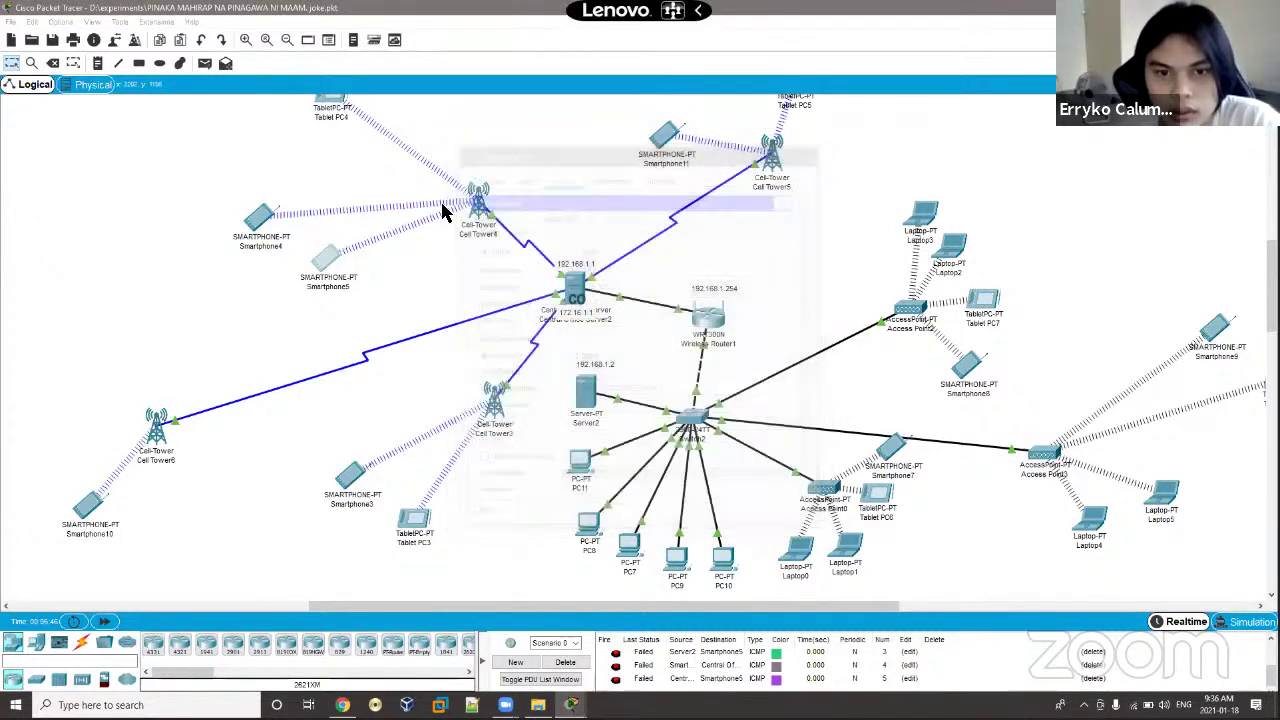
Step: Review Wireless Router1's Network Setup and DHCP settings on its GUI page, then close the window
{"action": "left_click", "coordinate": [708, 318]}
{"action": "left_click", "coordinate": [445, 175]}
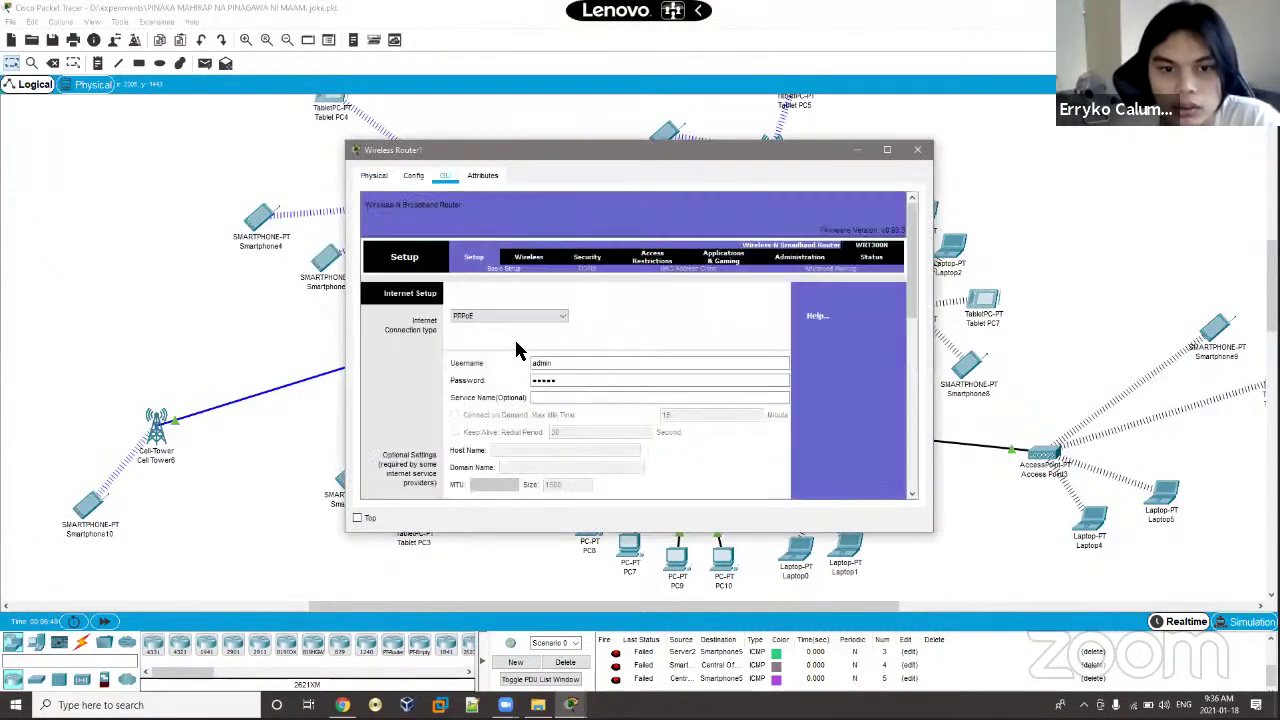
{"action": "scroll", "coordinate": [632, 383], "scroll_direction": "down", "scroll_amount": 5}
{"action": "scroll", "coordinate": [666, 471], "scroll_direction": "down", "scroll_amount": 8}
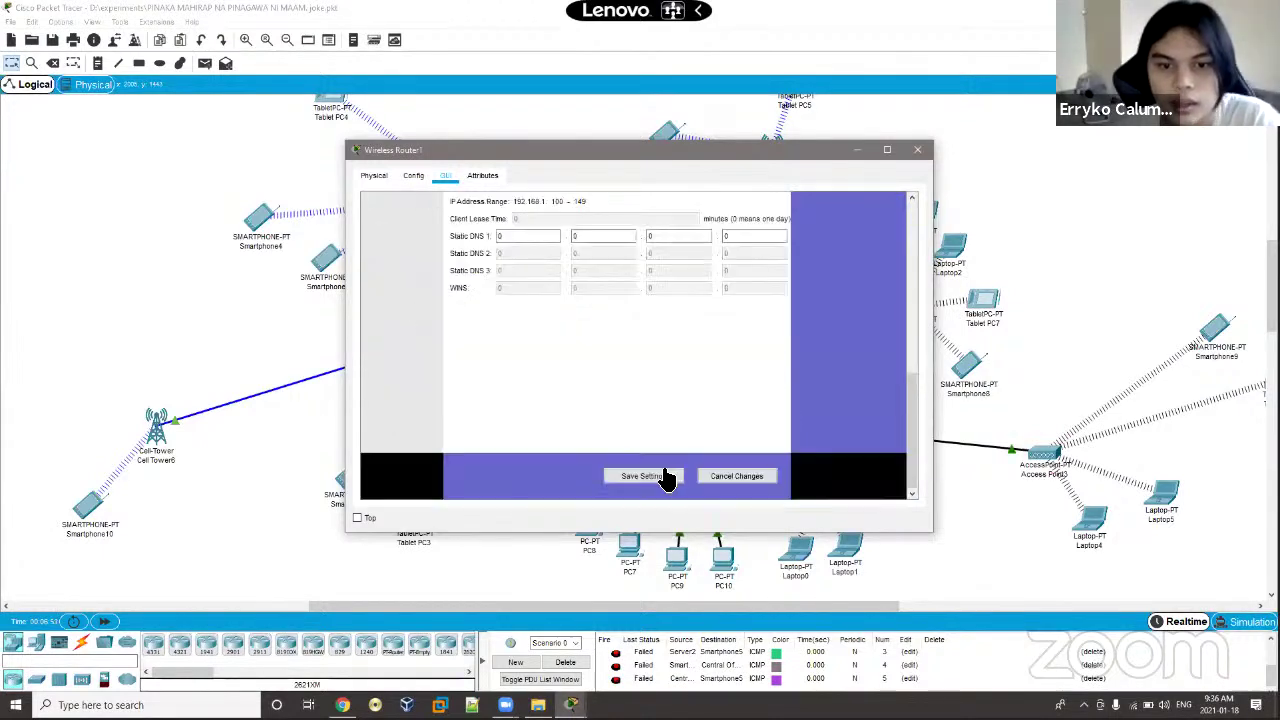
{"action": "scroll", "coordinate": [637, 466], "scroll_direction": "up", "scroll_amount": 2}
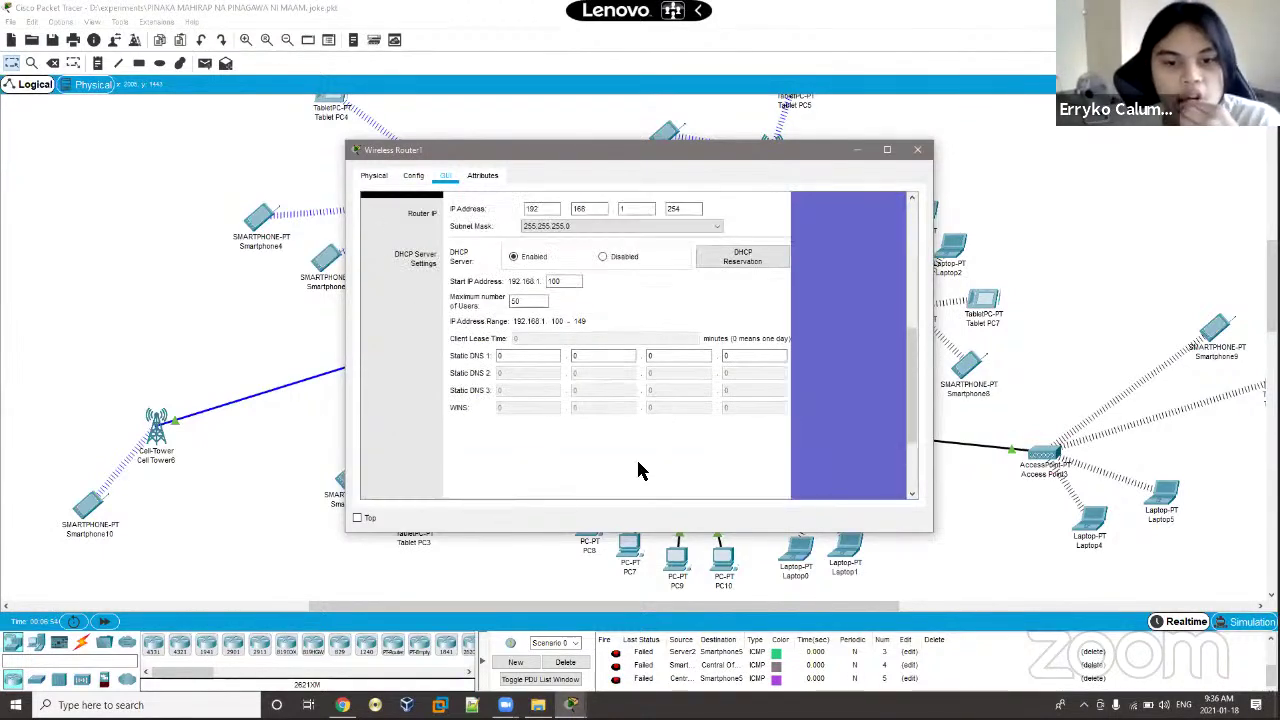
{"action": "scroll", "coordinate": [711, 391], "scroll_direction": "down", "scroll_amount": 3}
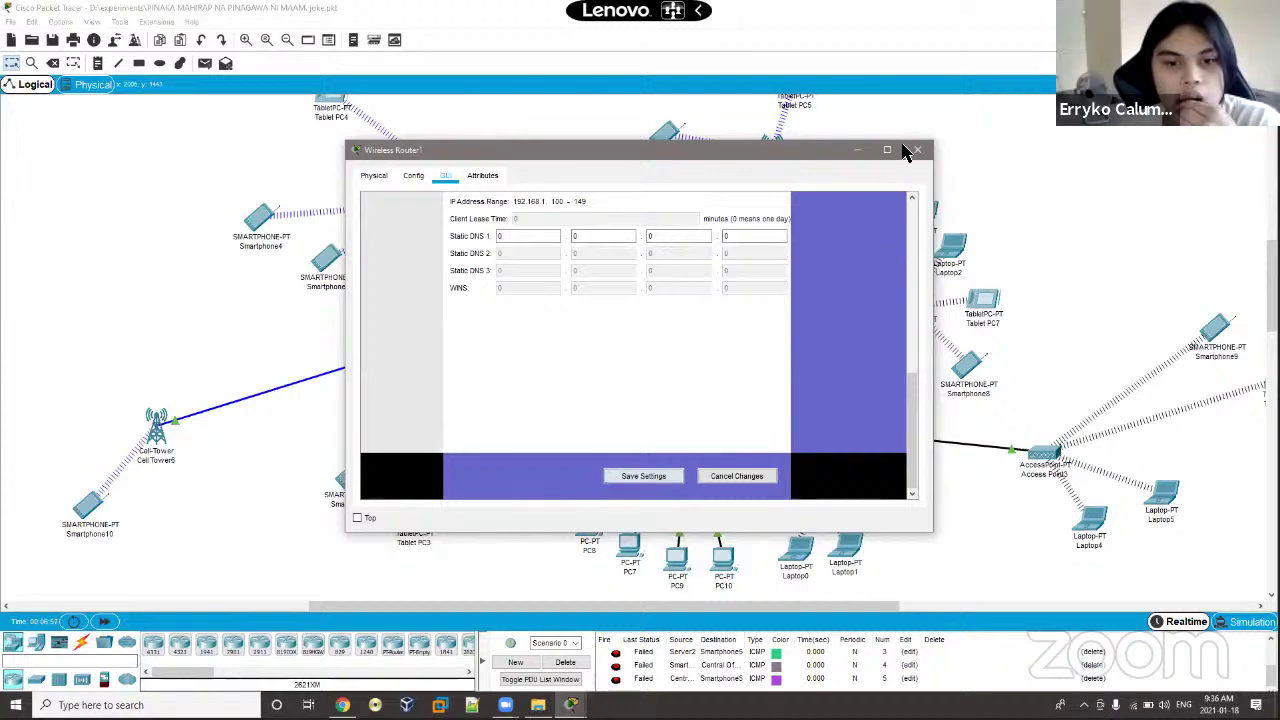
{"action": "left_click", "coordinate": [588, 594]}
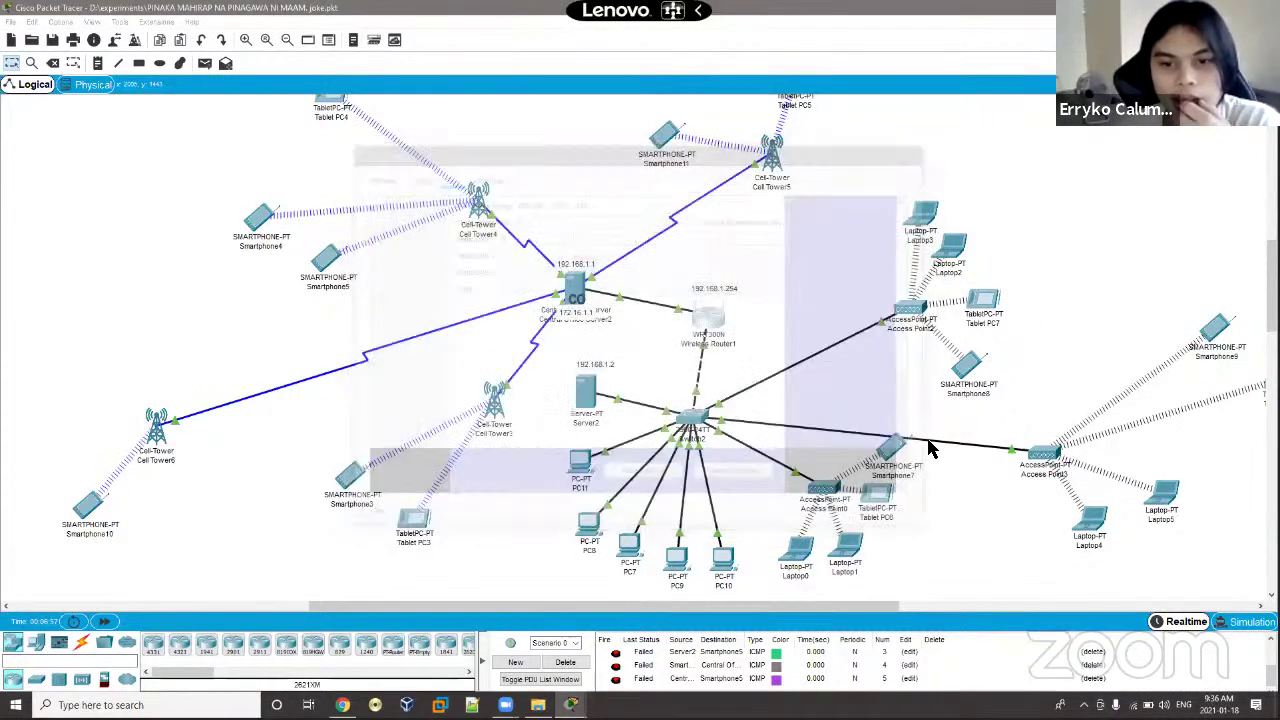
{"action": "scroll", "coordinate": [514, 437], "scroll_direction": "right", "scroll_amount": 5}
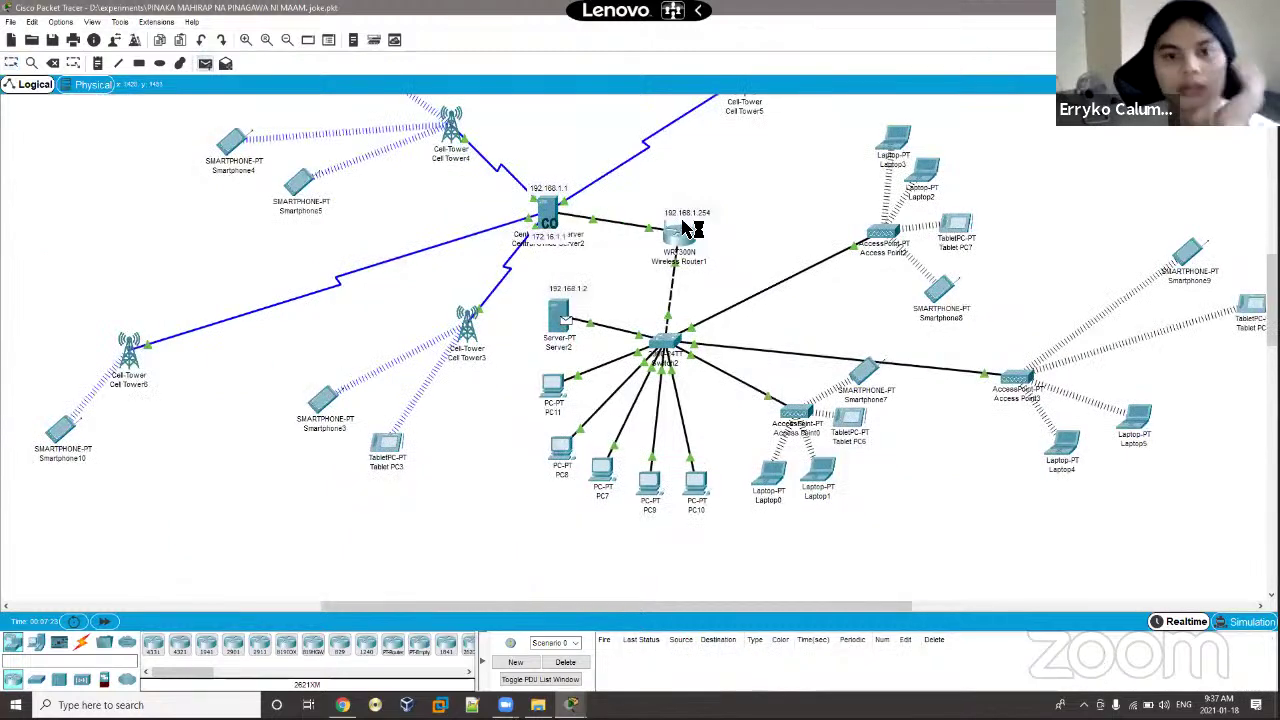
Step: Send a simple PDU from Server2 to Smartphone5, then ping 192.168.1.1 from Smartphone5
{"action": "left_click", "coordinate": [690, 337]}
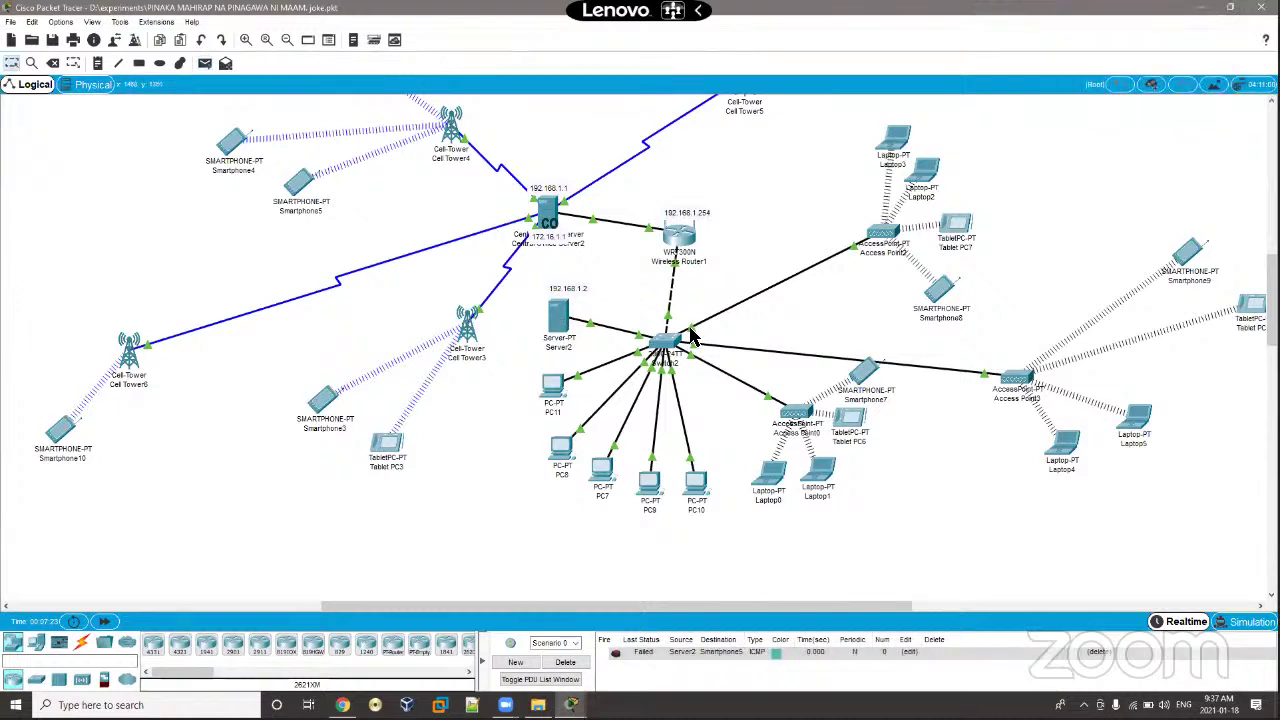
{"action": "key", "text": "alt+Tab"}
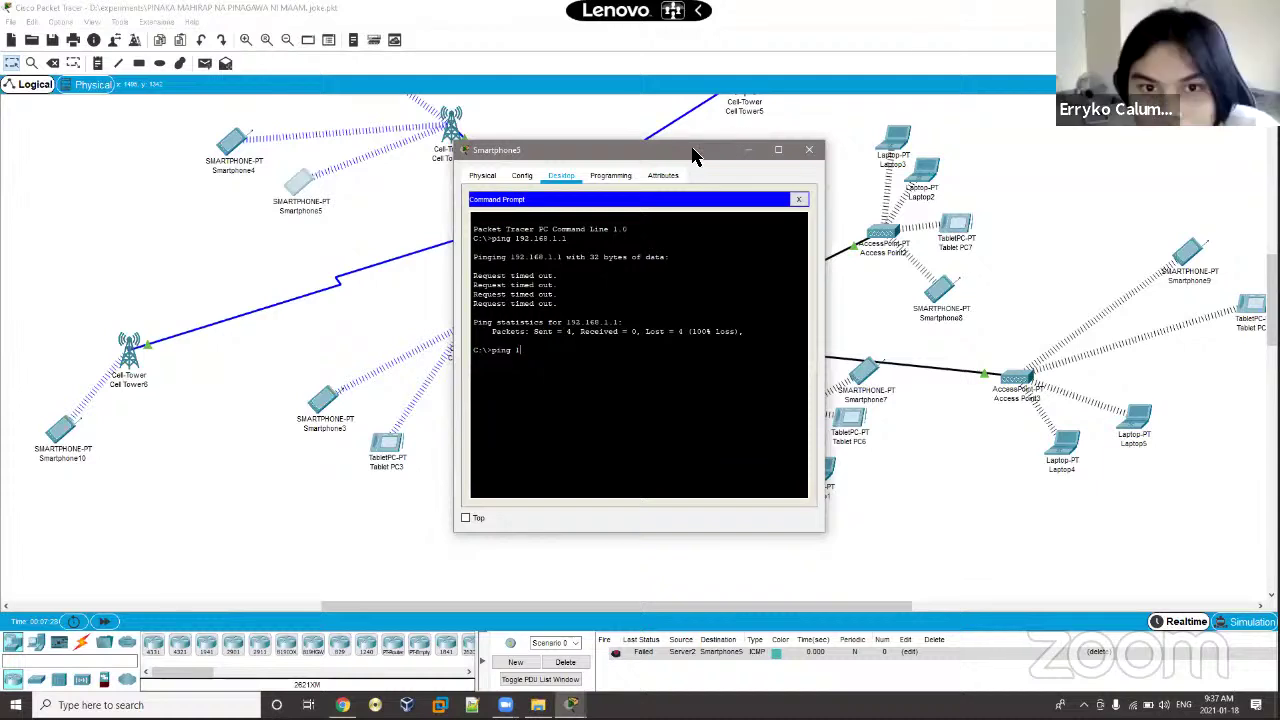
{"action": "type", "text": "92.168.1."}
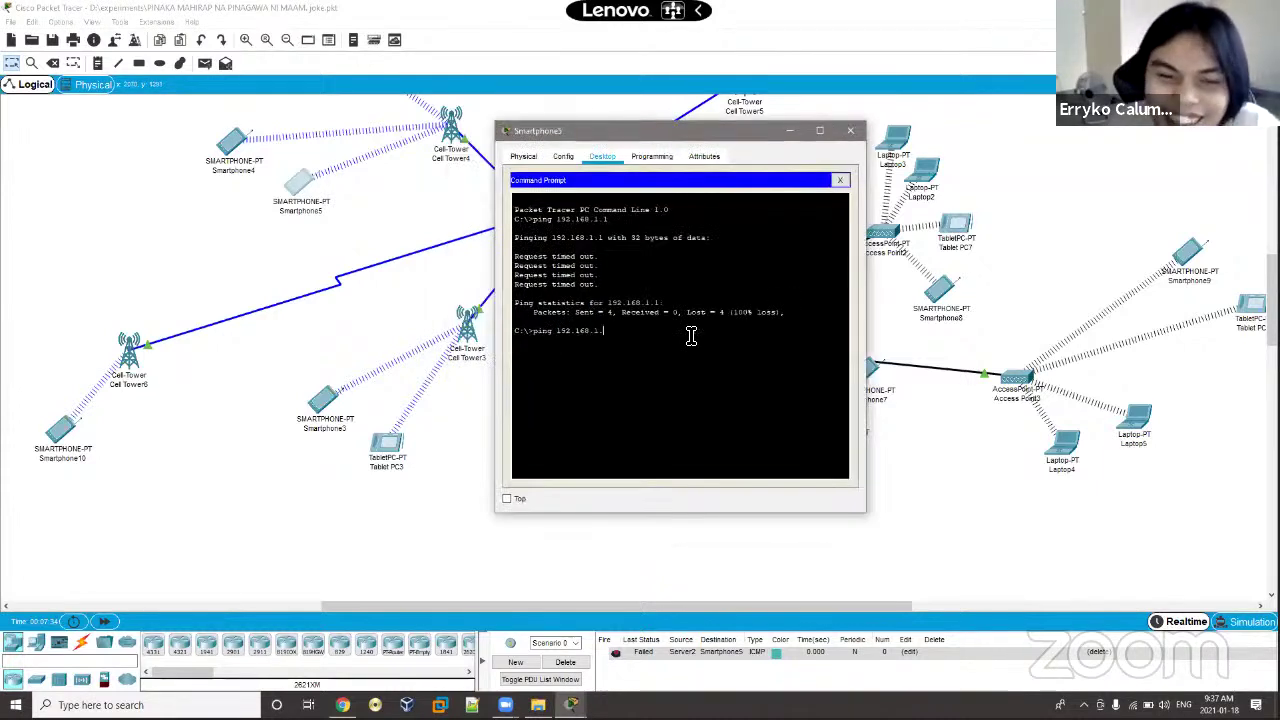
{"action": "type", "text": "1"}
{"action": "key", "text": "Return"}
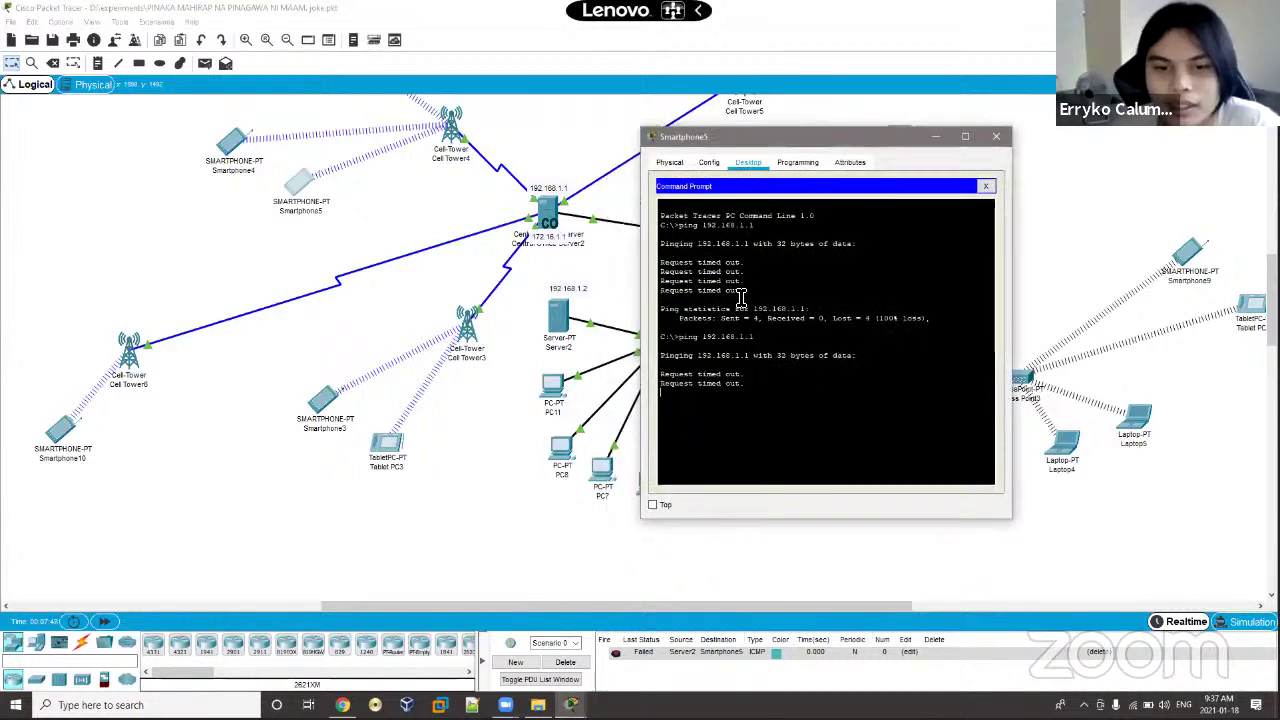
Step: Highlight the timed-out replies from the first and the new ping to 192.168.1.1
{"action": "left_click_drag", "start_coordinate": [775, 418], "coordinate": [736, 265]}
{"action": "left_click", "coordinate": [736, 265]}
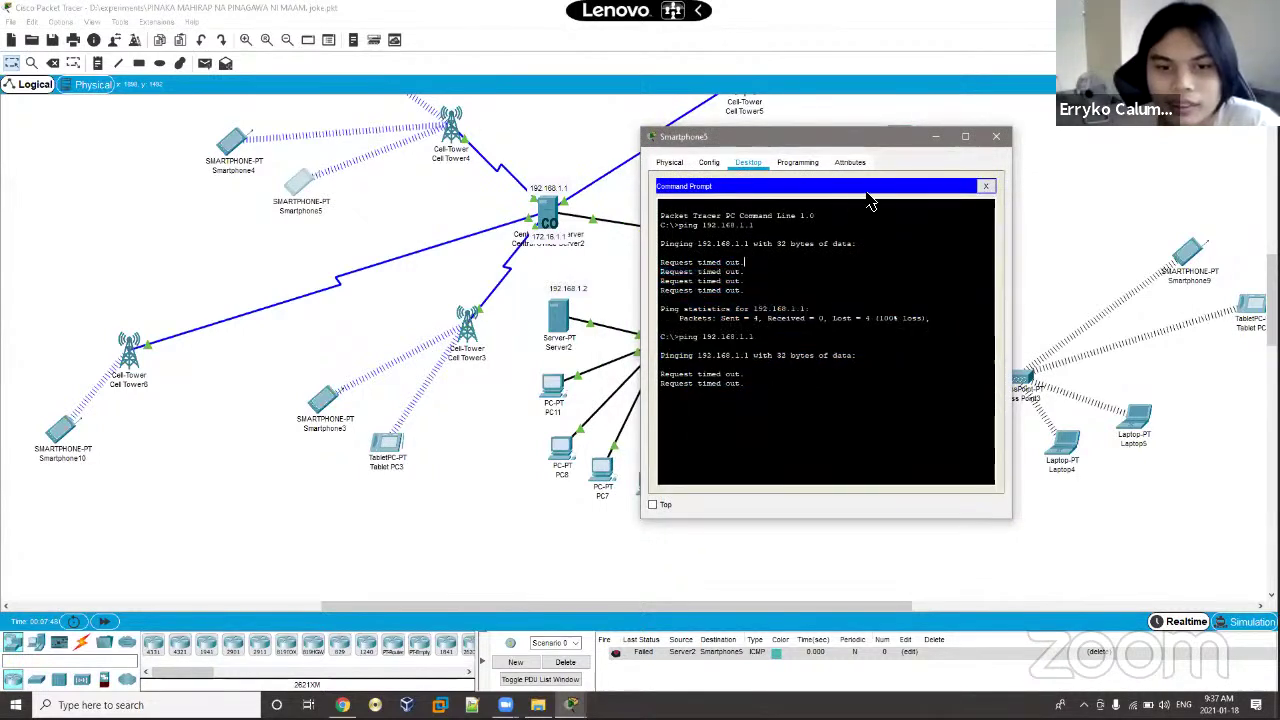
{"action": "left_click_drag", "start_coordinate": [869, 286], "coordinate": [789, 310]}
{"action": "left_click", "coordinate": [789, 309]}
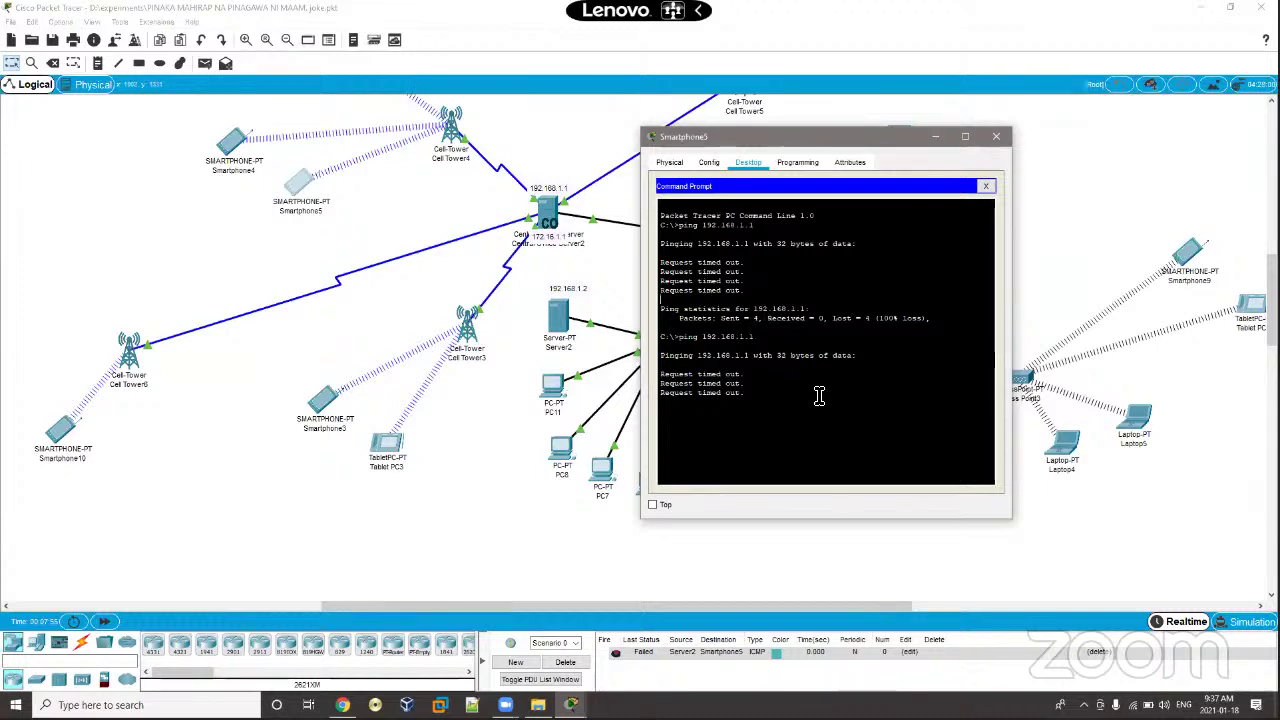
{"action": "left_click_drag", "start_coordinate": [684, 375], "coordinate": [740, 390]}
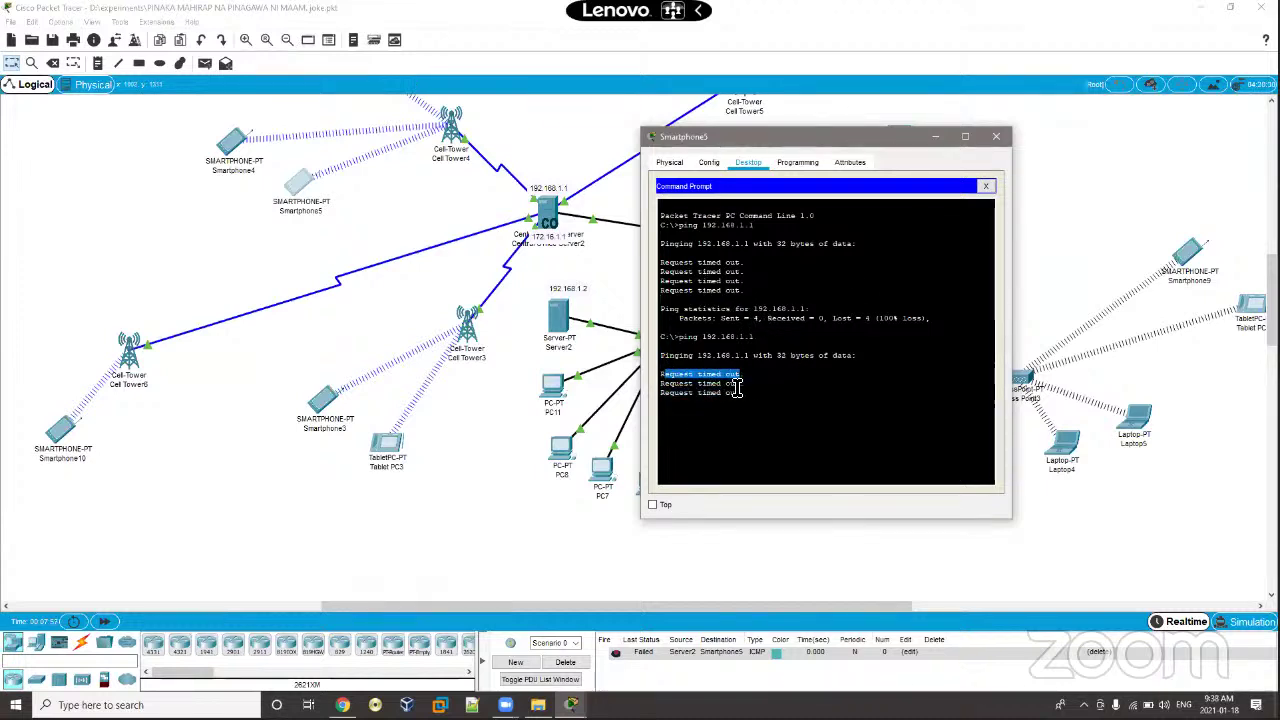
{"action": "left_click", "coordinate": [841, 350]}
Step: Highlight the second ping command, the 100% loss statistics and the three timeout lines
{"action": "left_click_drag", "start_coordinate": [752, 337], "coordinate": [640, 340]}
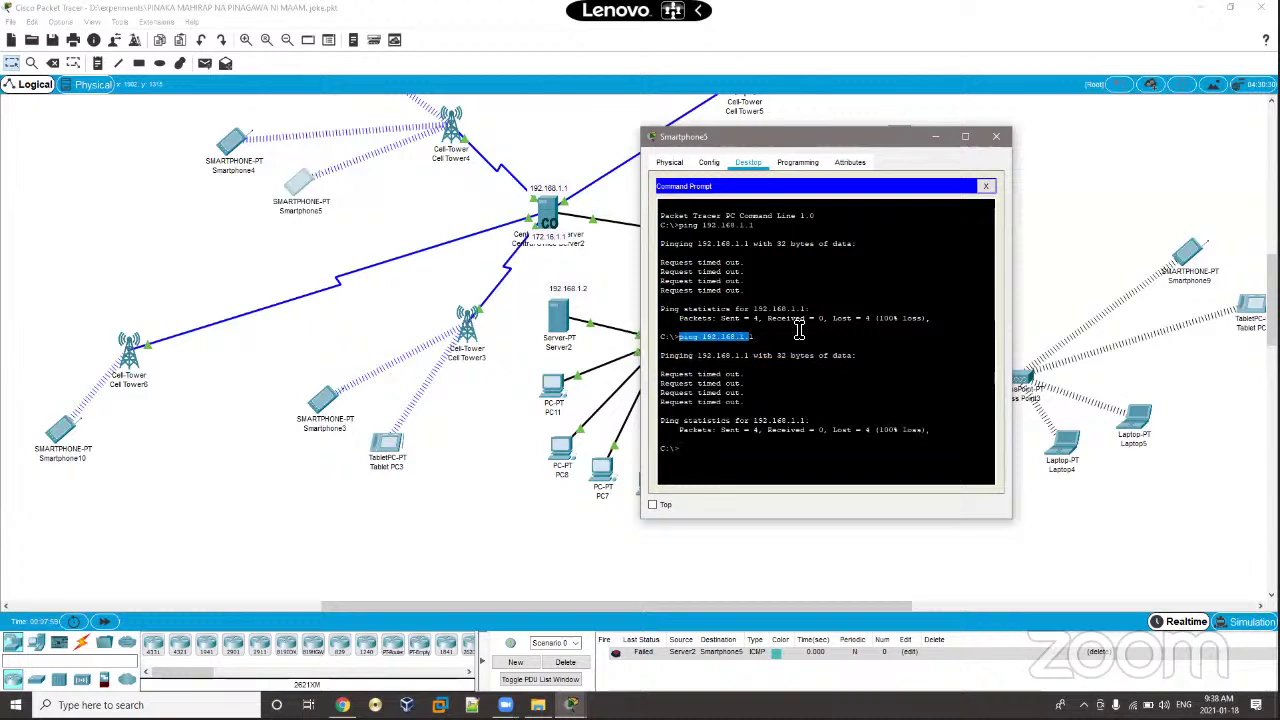
{"action": "left_click", "coordinate": [694, 323]}
{"action": "left_click_drag", "start_coordinate": [932, 318], "coordinate": [835, 317]}
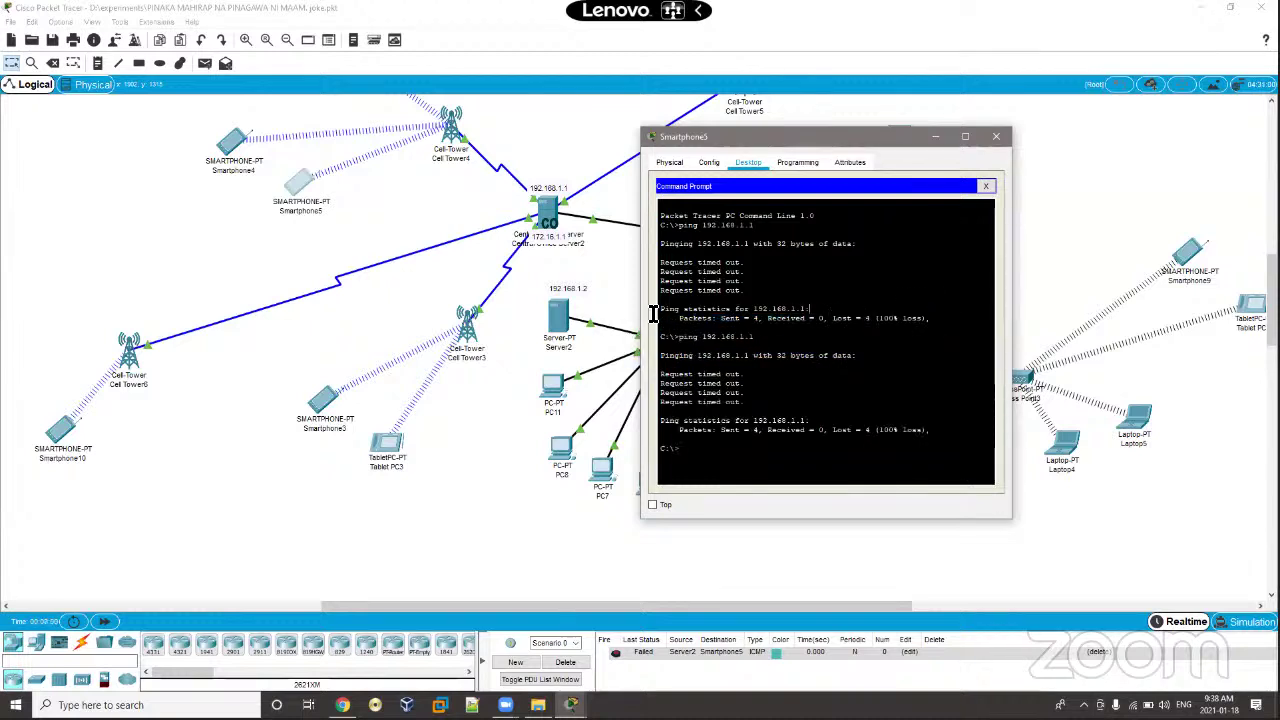
{"action": "left_click_drag", "start_coordinate": [653, 314], "coordinate": [668, 290]}
{"action": "left_click", "coordinate": [707, 291]}
{"action": "left_click_drag", "start_coordinate": [746, 282], "coordinate": [856, 243]}
{"action": "left_click", "coordinate": [677, 264]}
{"action": "left_click", "coordinate": [720, 227]}
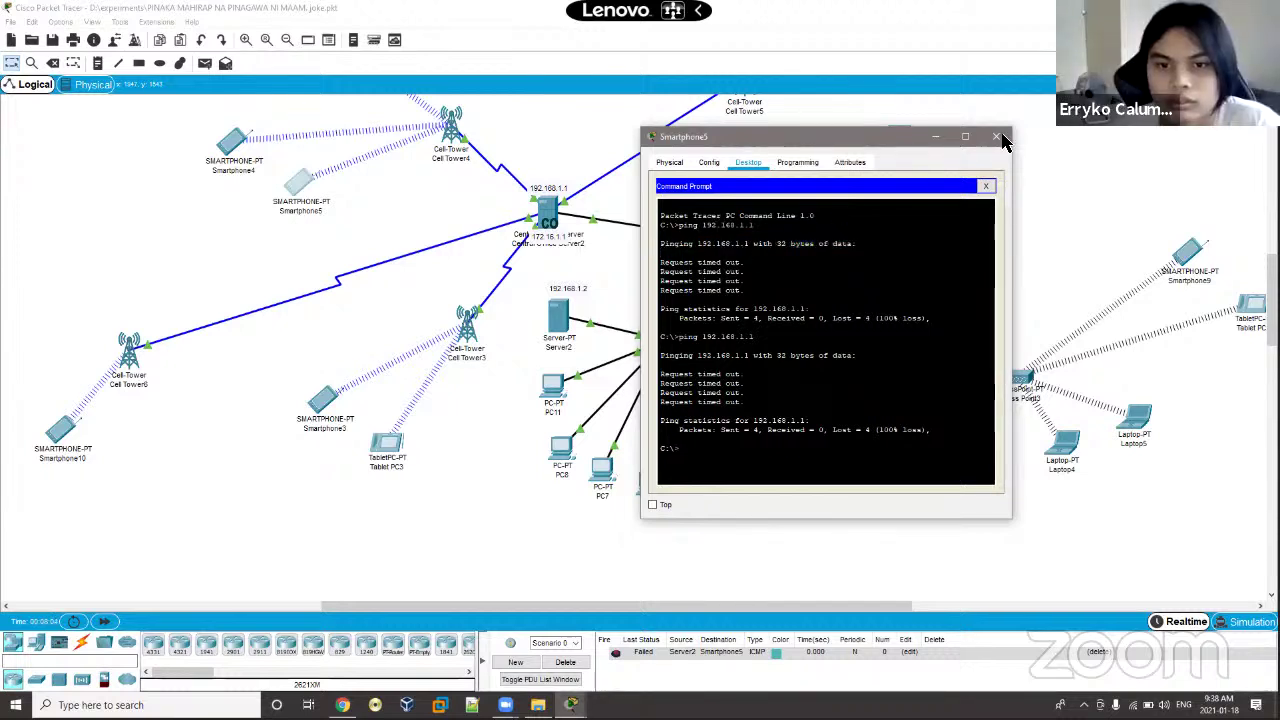
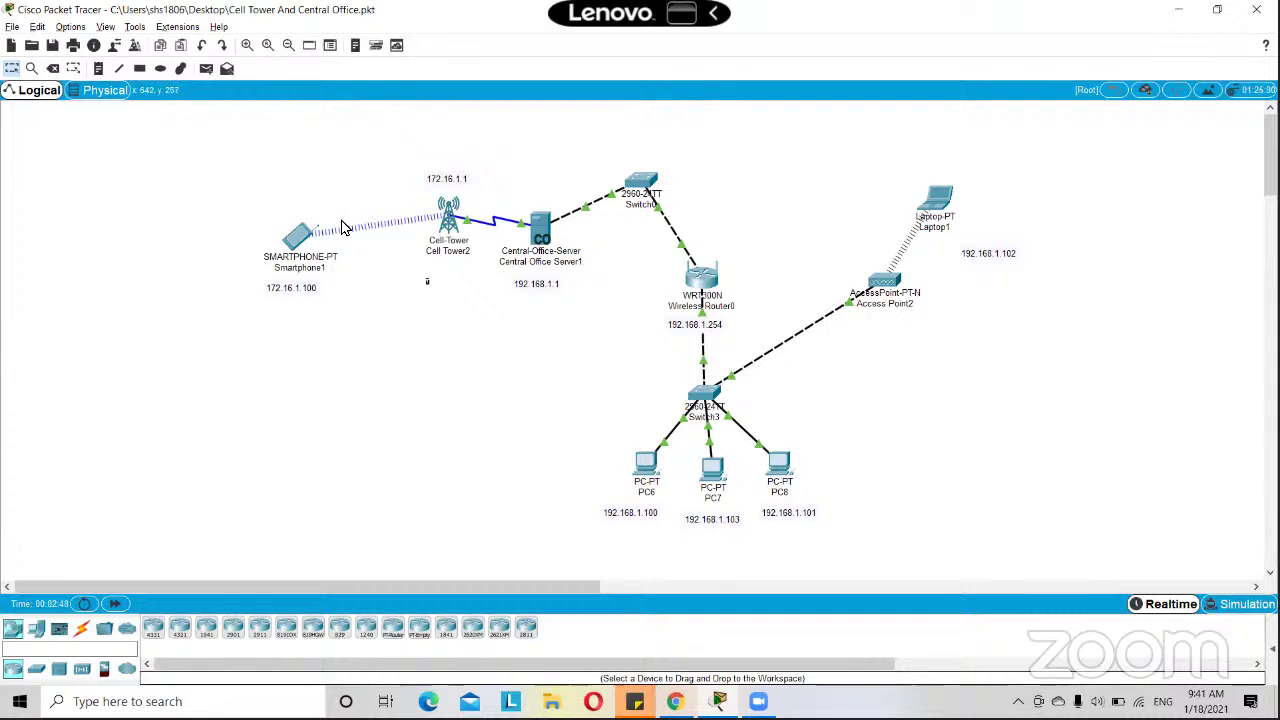
{"action": "left_click_drag", "start_coordinate": [426, 284], "coordinate": [590, 307]}
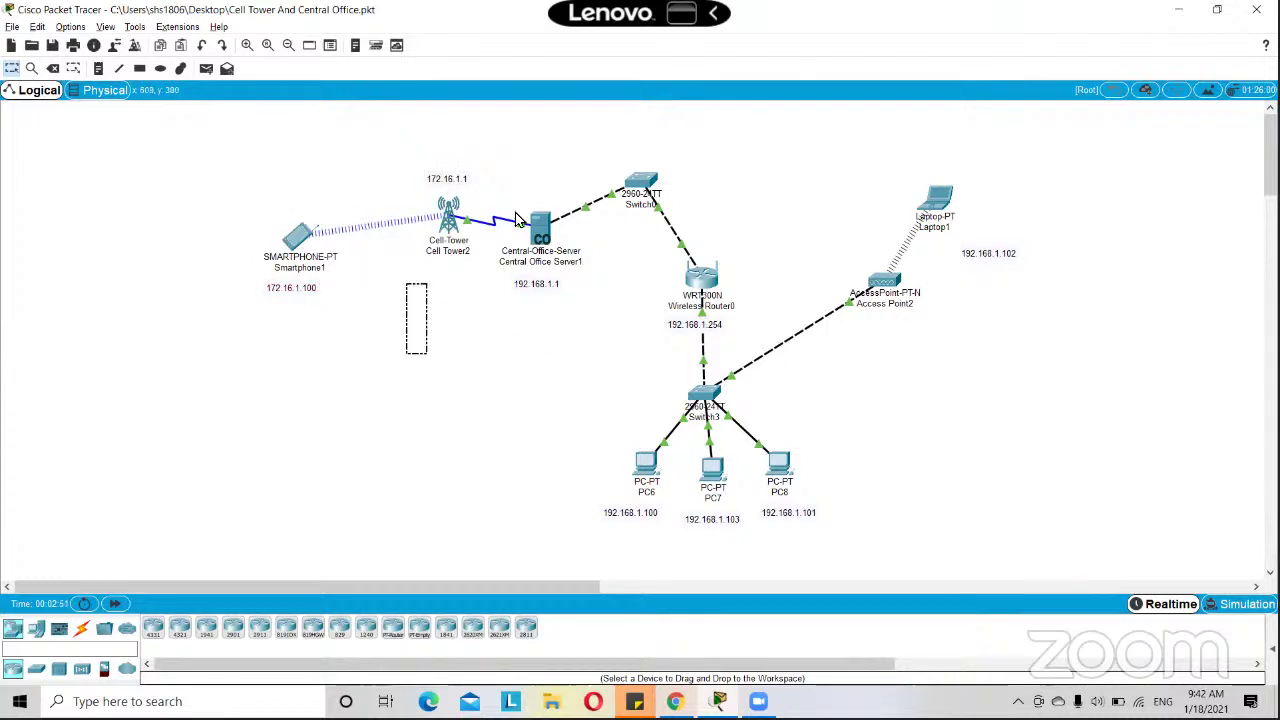
{"action": "left_click_drag", "start_coordinate": [427, 283], "coordinate": [186, 318]}
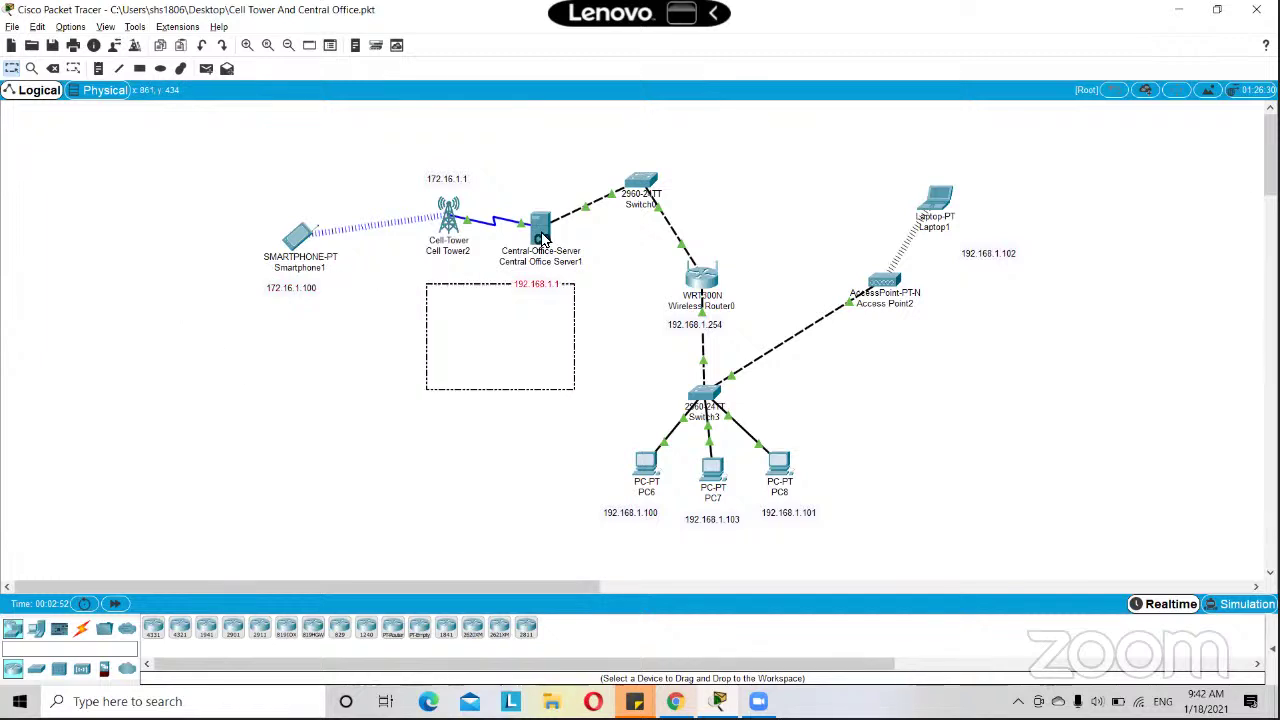
{"action": "left_click_drag", "start_coordinate": [294, 130], "coordinate": [457, 286]}
{"action": "left_click", "coordinate": [361, 412]}
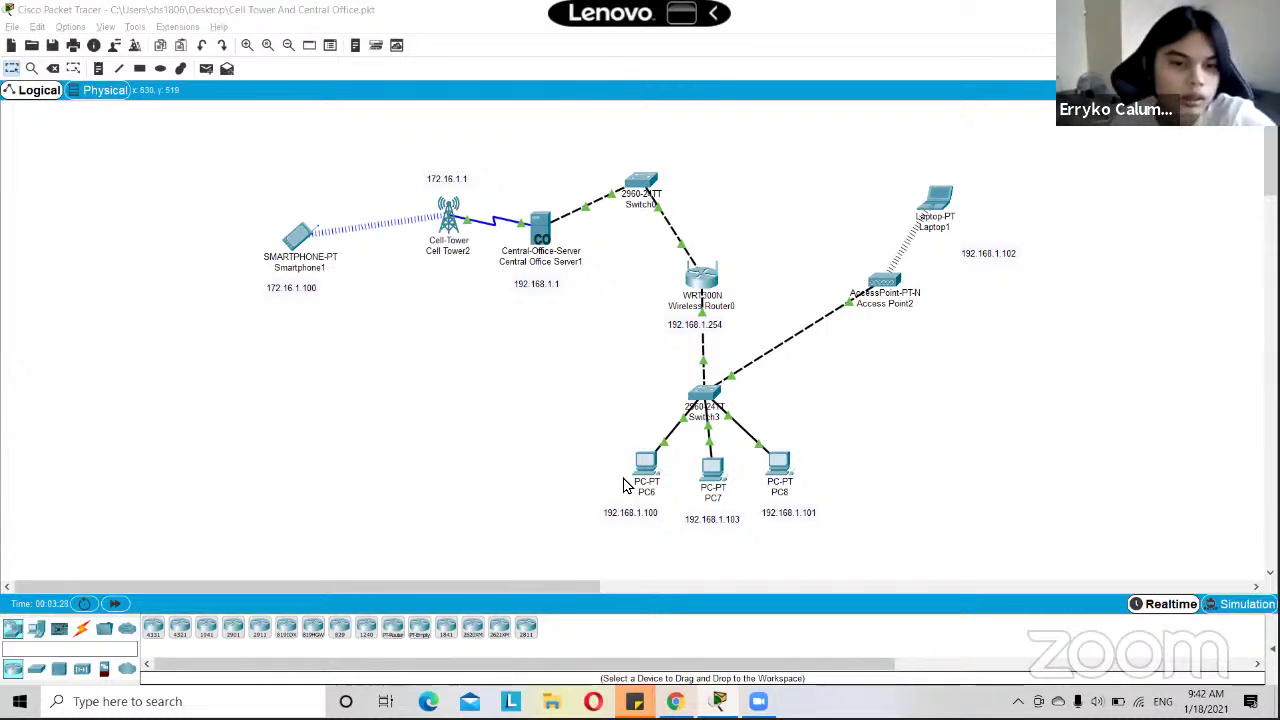
Step: Open PC6's IP Configuration from its Desktop apps, then close and reopen PC6's window
{"action": "left_click", "coordinate": [656, 455]}
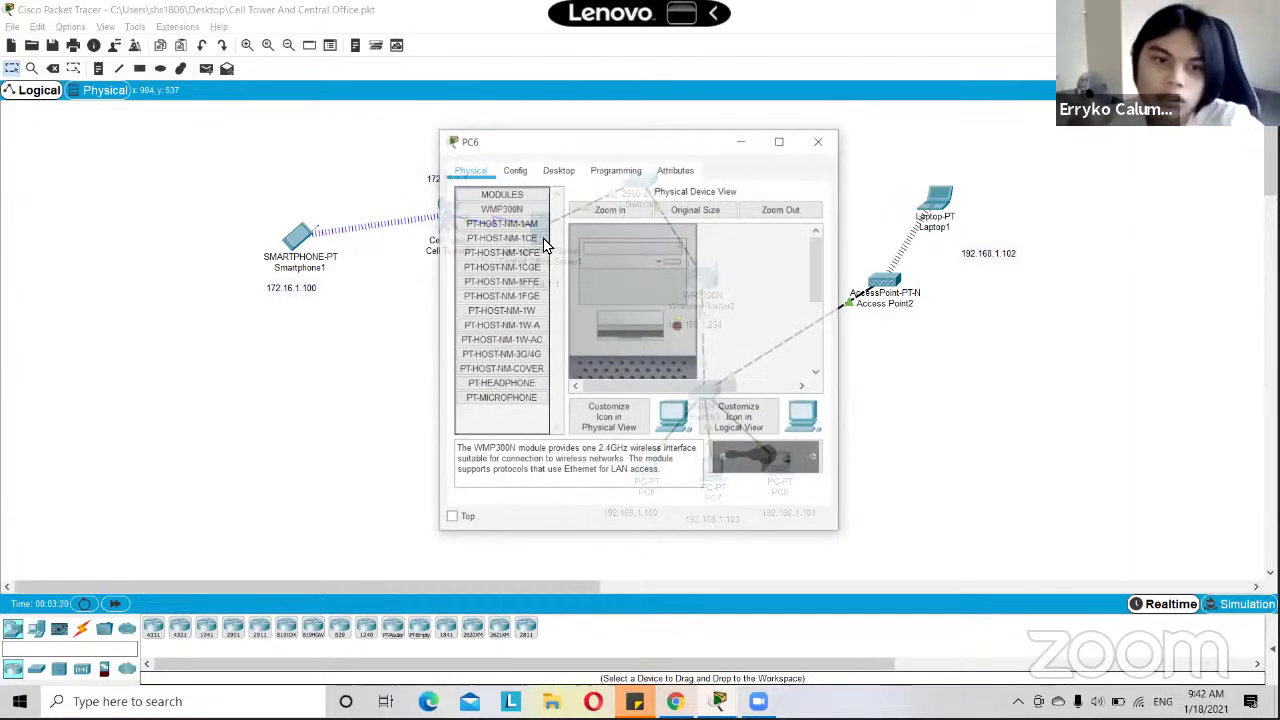
{"action": "left_click", "coordinate": [559, 170]}
{"action": "left_click", "coordinate": [567, 246]}
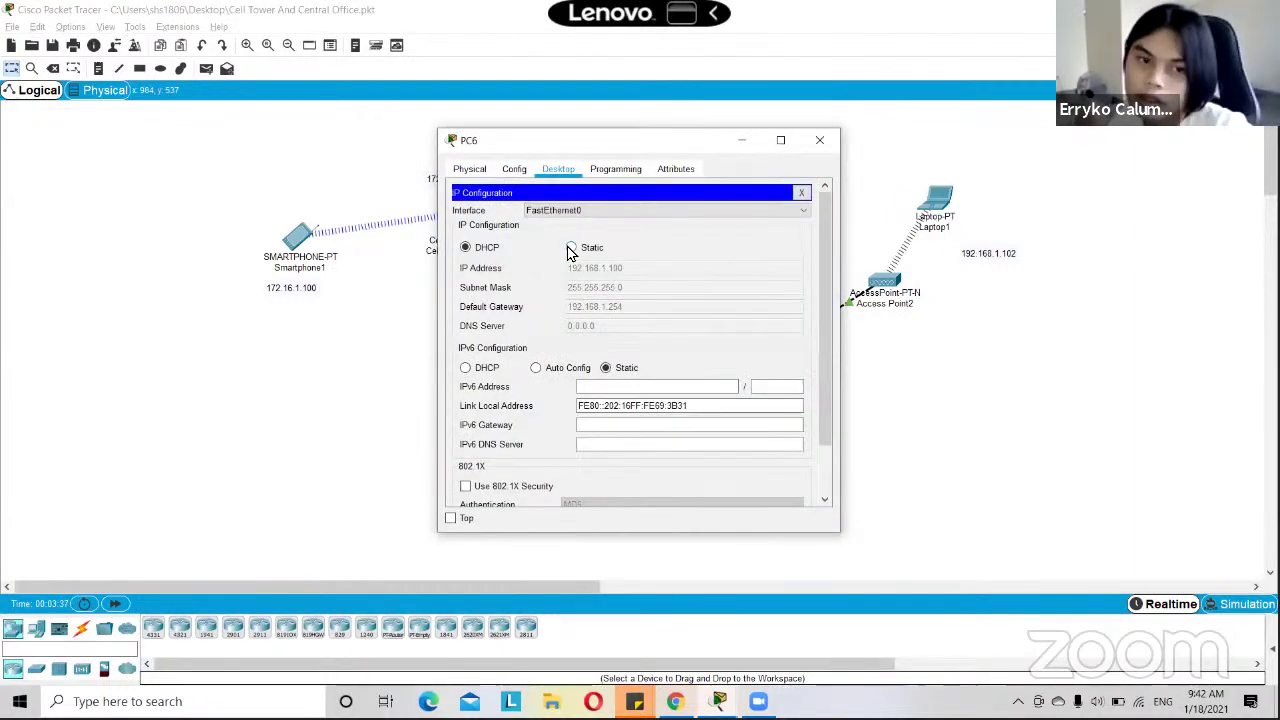
{"action": "left_click", "coordinate": [819, 141]}
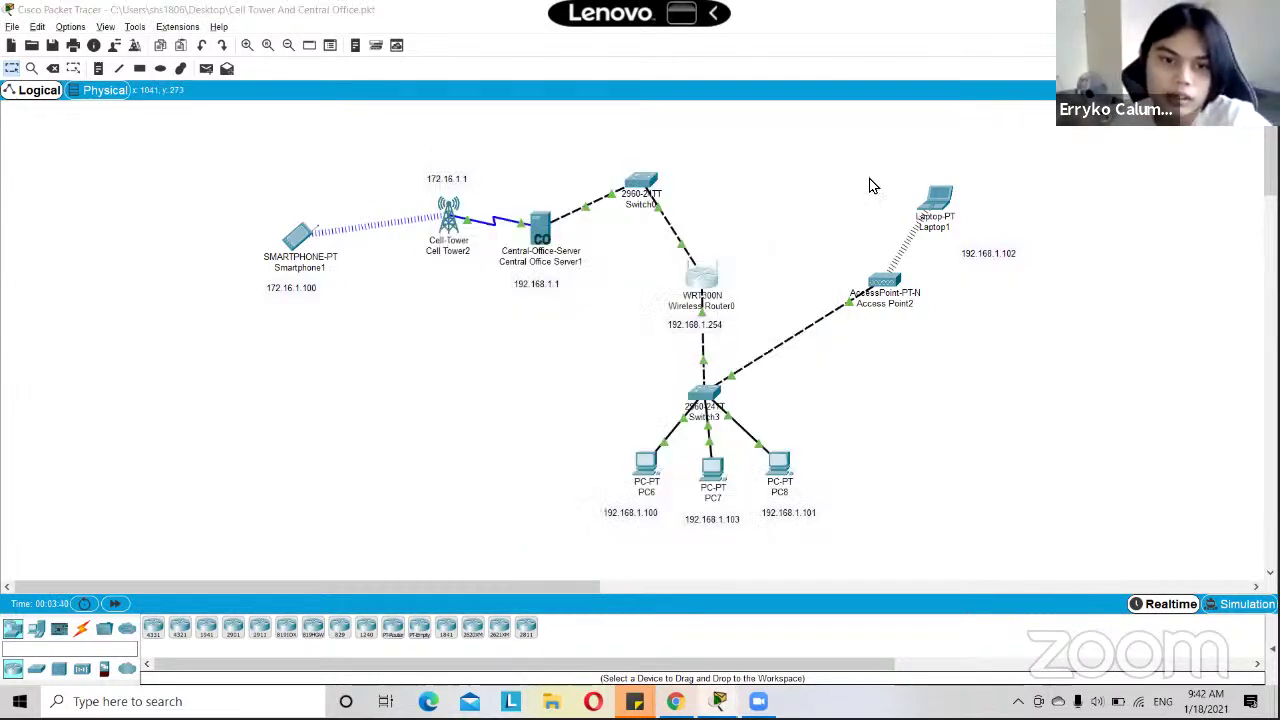
{"action": "left_click", "coordinate": [938, 200]}
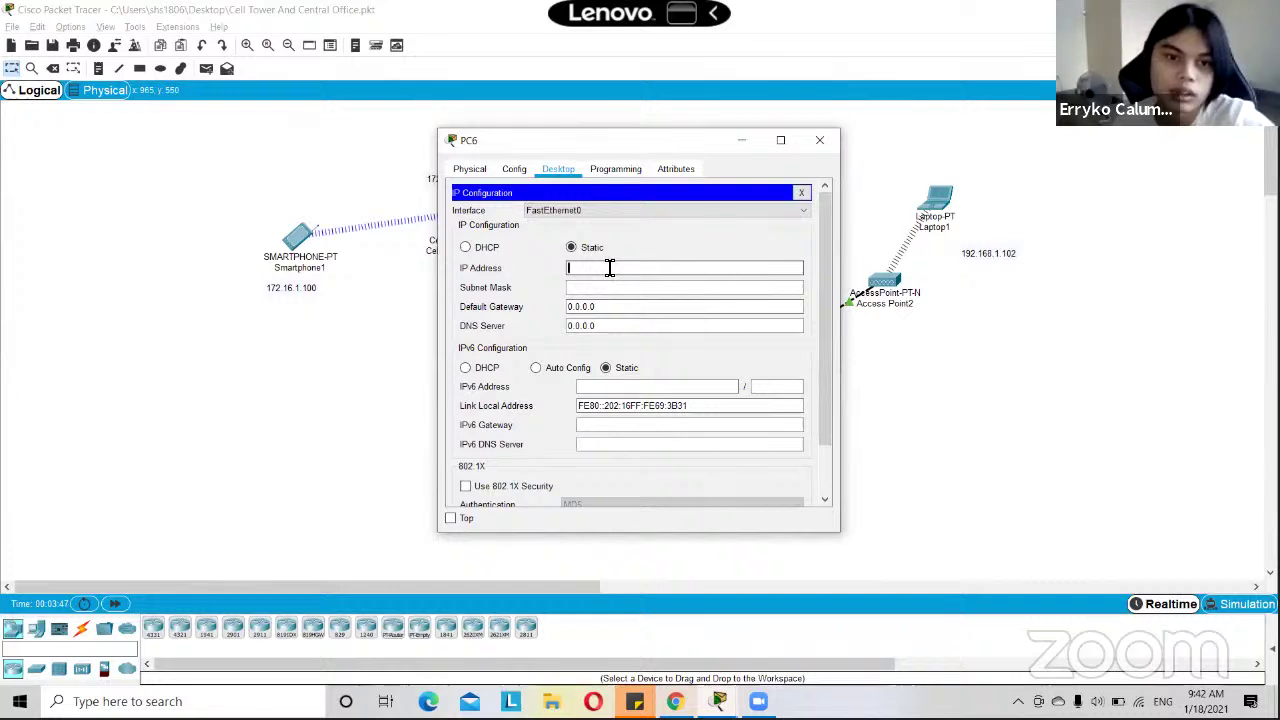
Step: Give PC6 the static IP 192.168.1.50 with subnet mask 255.255.255.0
{"action": "scroll", "coordinate": [609, 268], "scroll_direction": "down", "scroll_amount": 1}
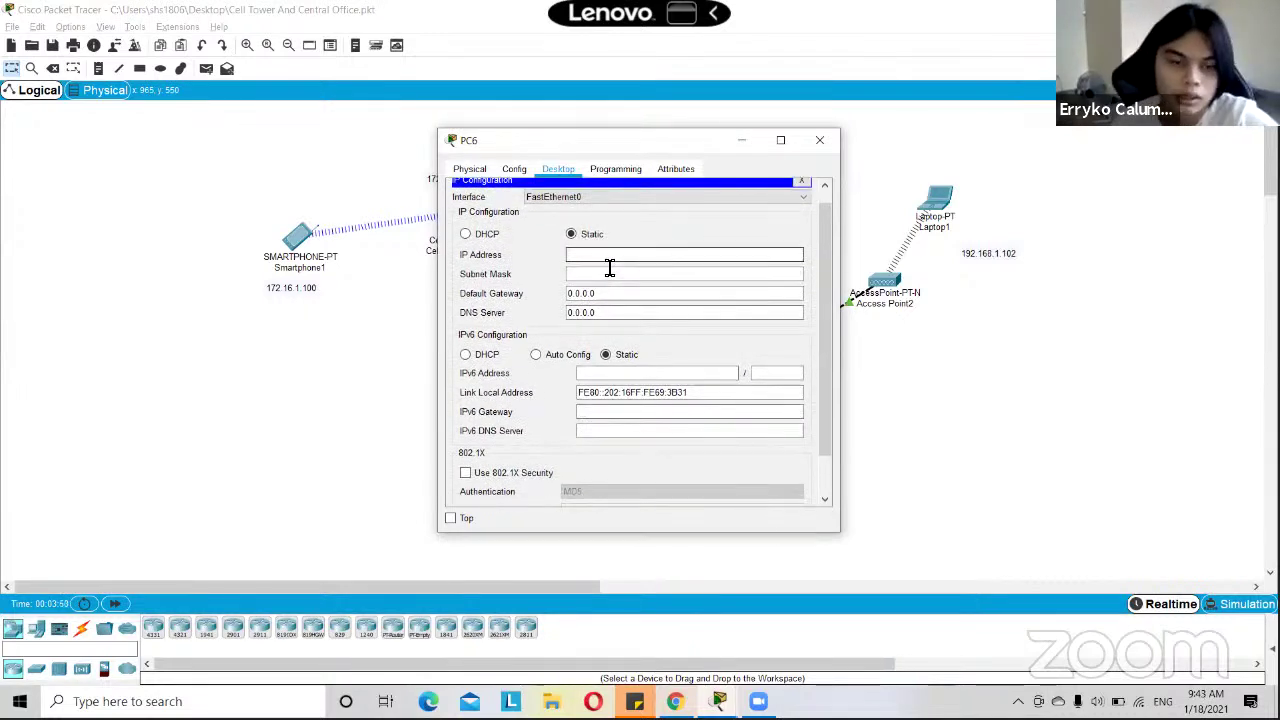
{"action": "type", "text": "1"}
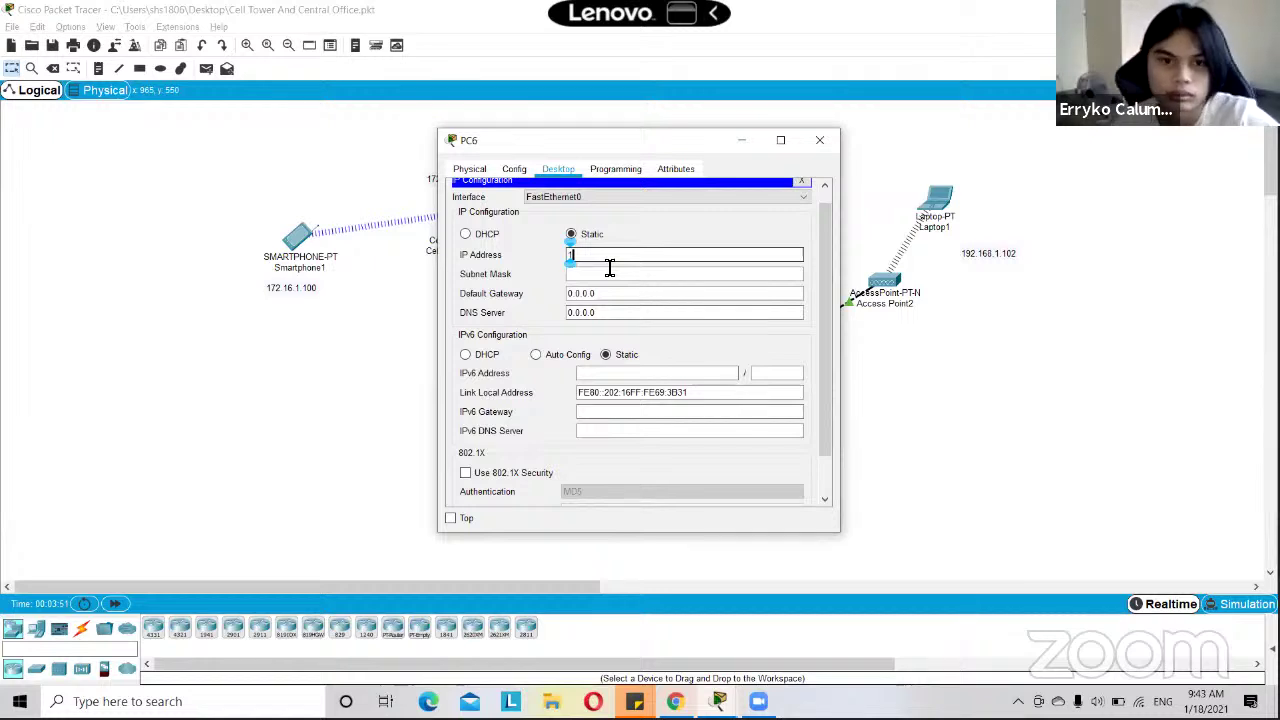
{"action": "type", "text": "92.168.1"}
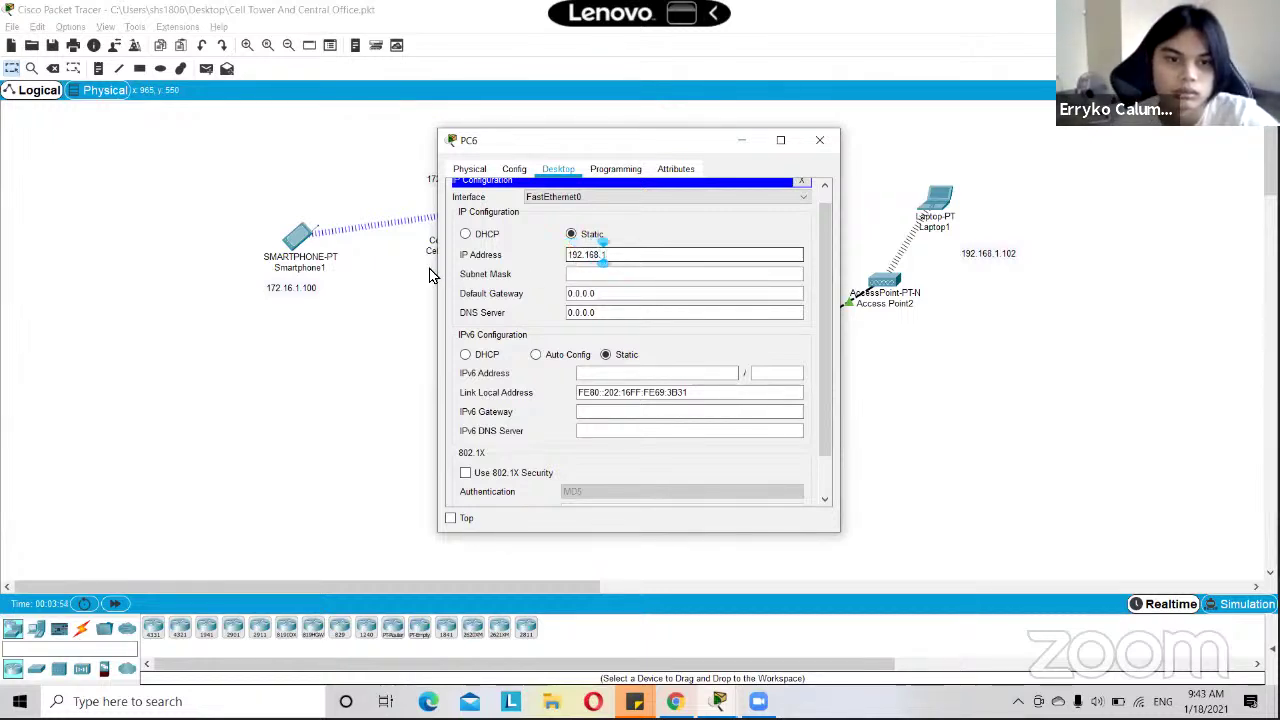
{"action": "type", "text": "2.1"}
{"action": "key", "text": "Tab"}
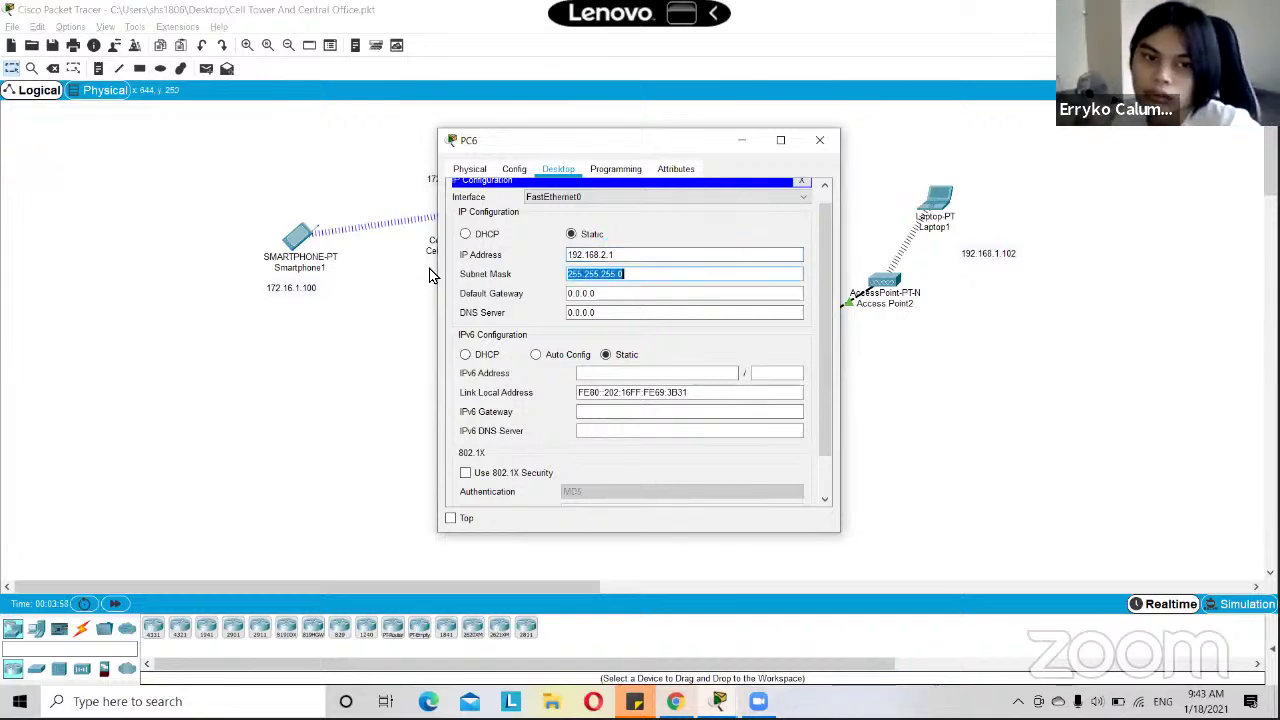
{"action": "key", "text": "Tab"}
{"action": "key", "text": "BackSpace"}
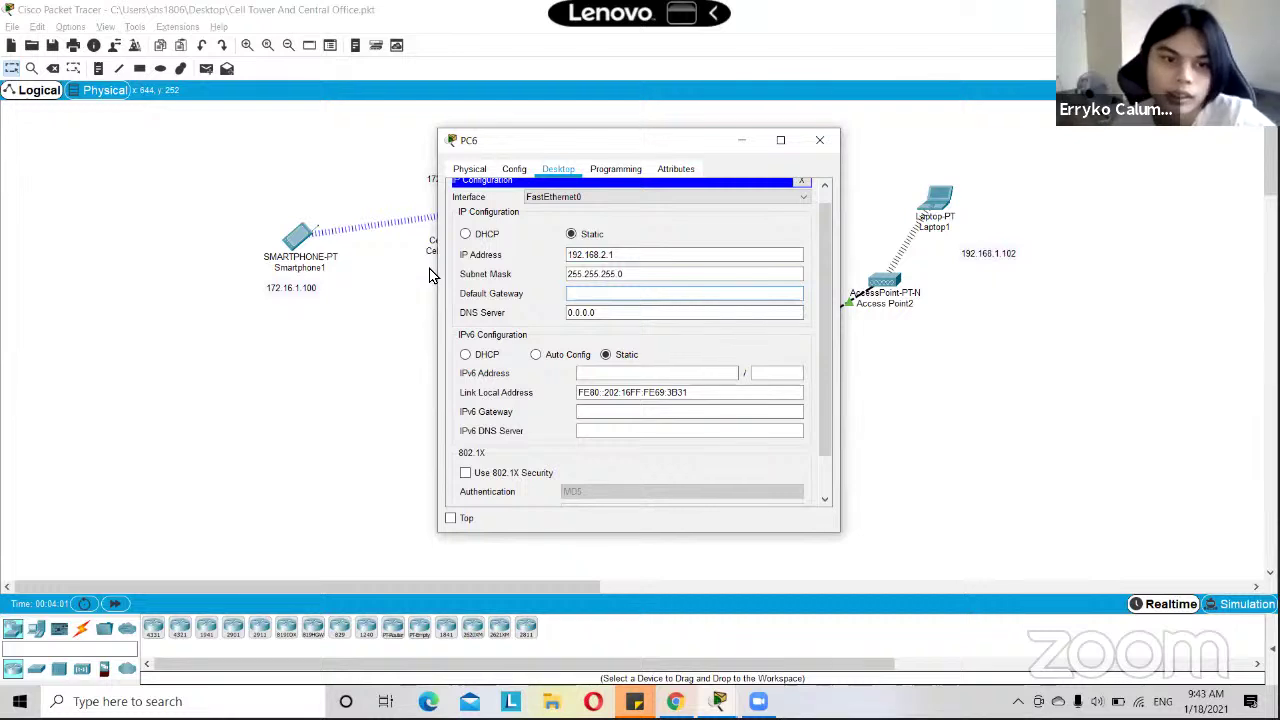
{"action": "left_click", "coordinate": [620, 257]}
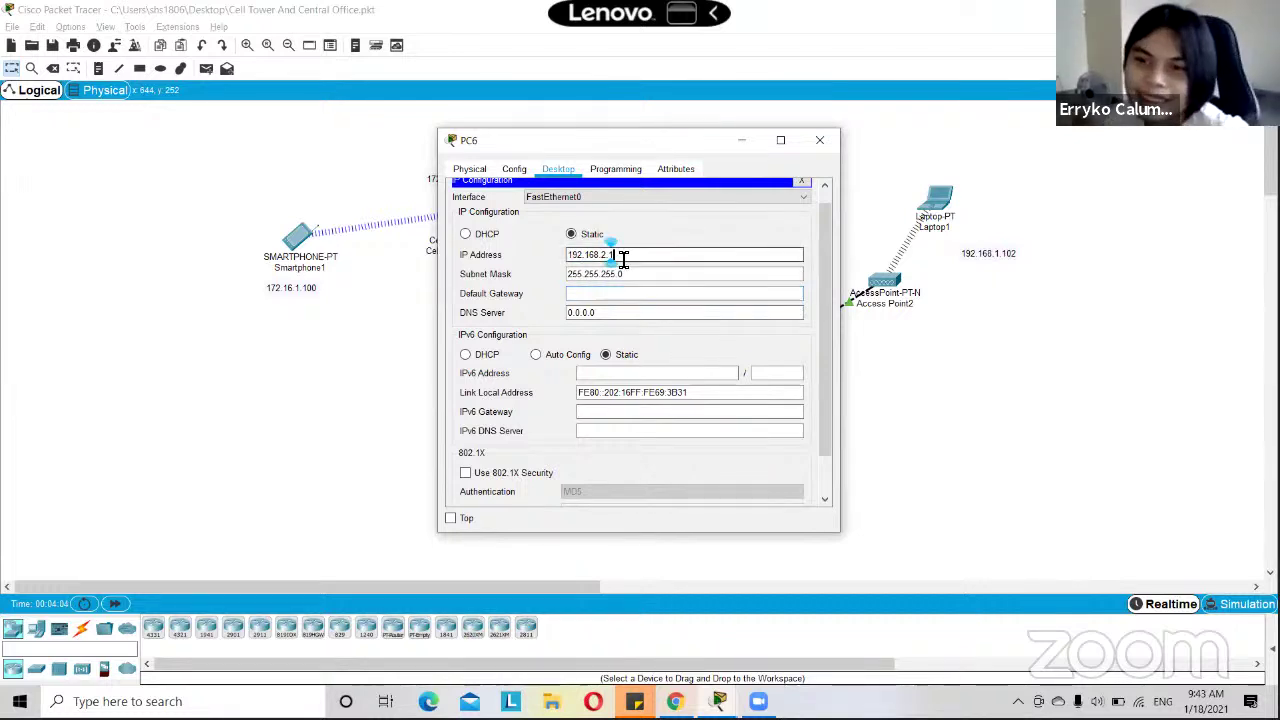
{"action": "key", "text": "BackSpace"}
{"action": "key", "text": "BackSpace"}
{"action": "key", "text": "BackSpace"}
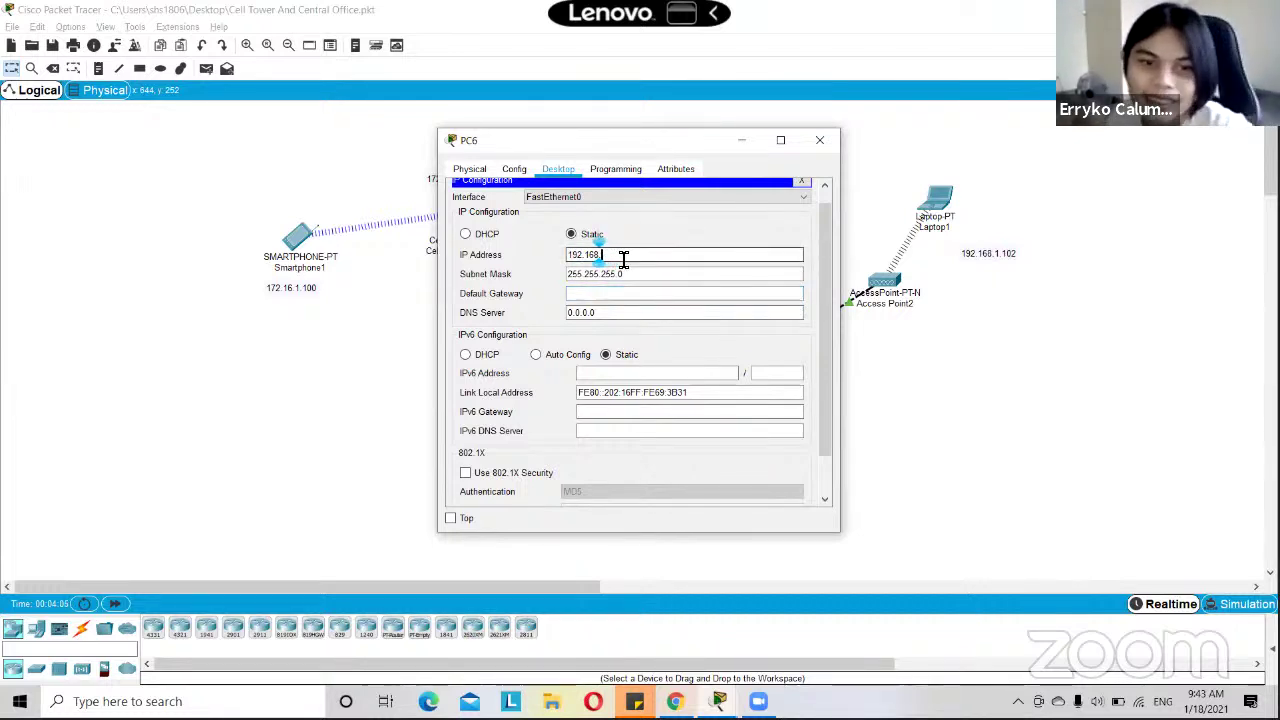
{"action": "type", "text": "1.1"}
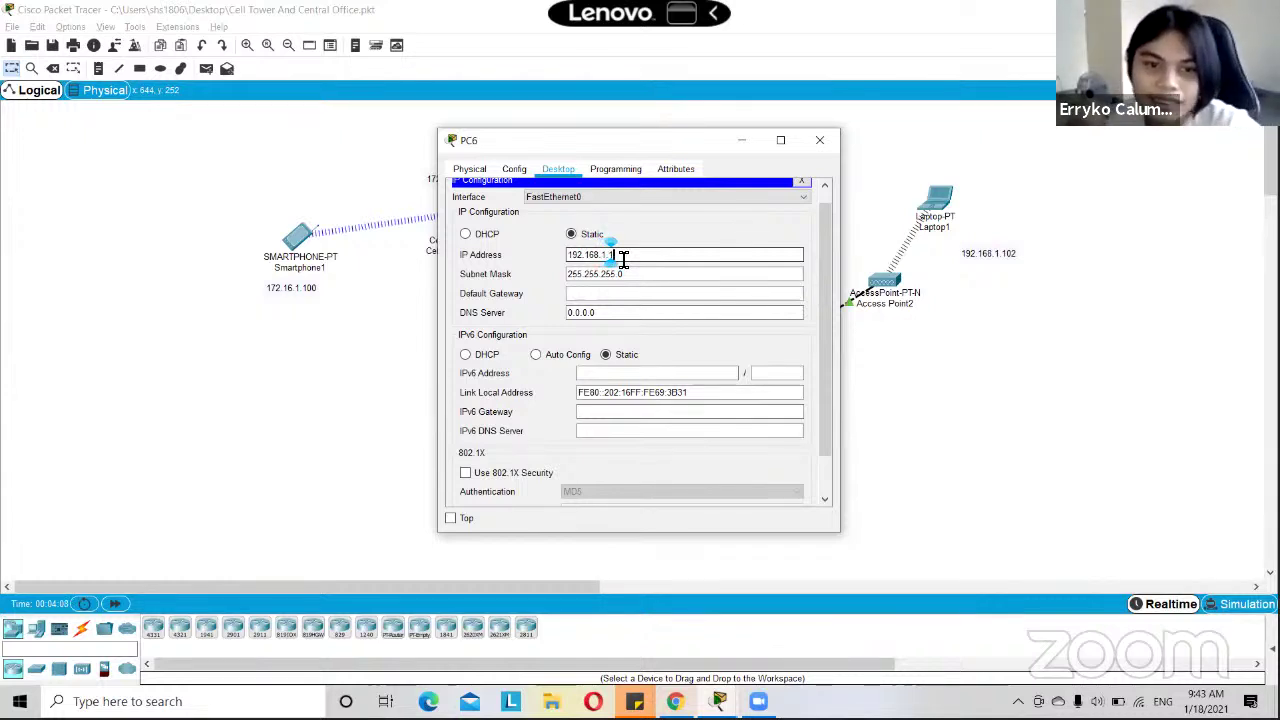
{"action": "left_click", "coordinate": [624, 298]}
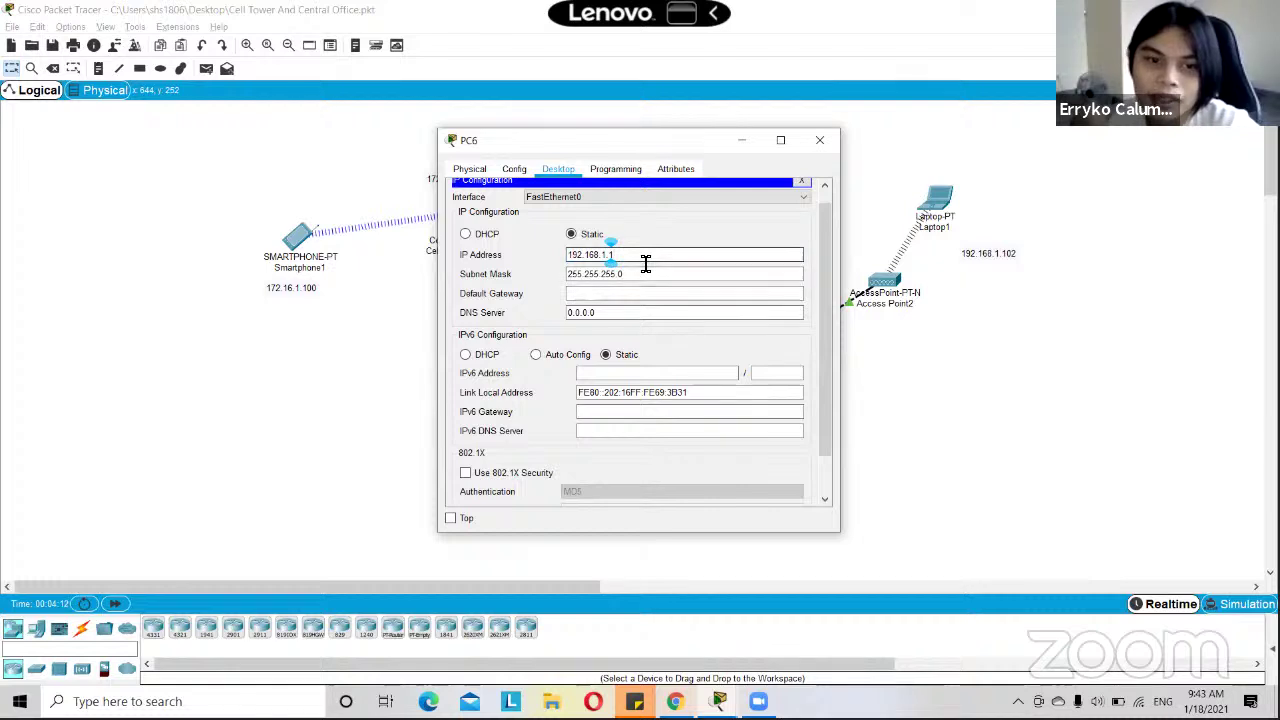
{"action": "type", "text": "00"}
{"action": "key", "text": "BackSpace"}
{"action": "key", "text": "BackSpace"}
{"action": "key", "text": "BackSpace"}
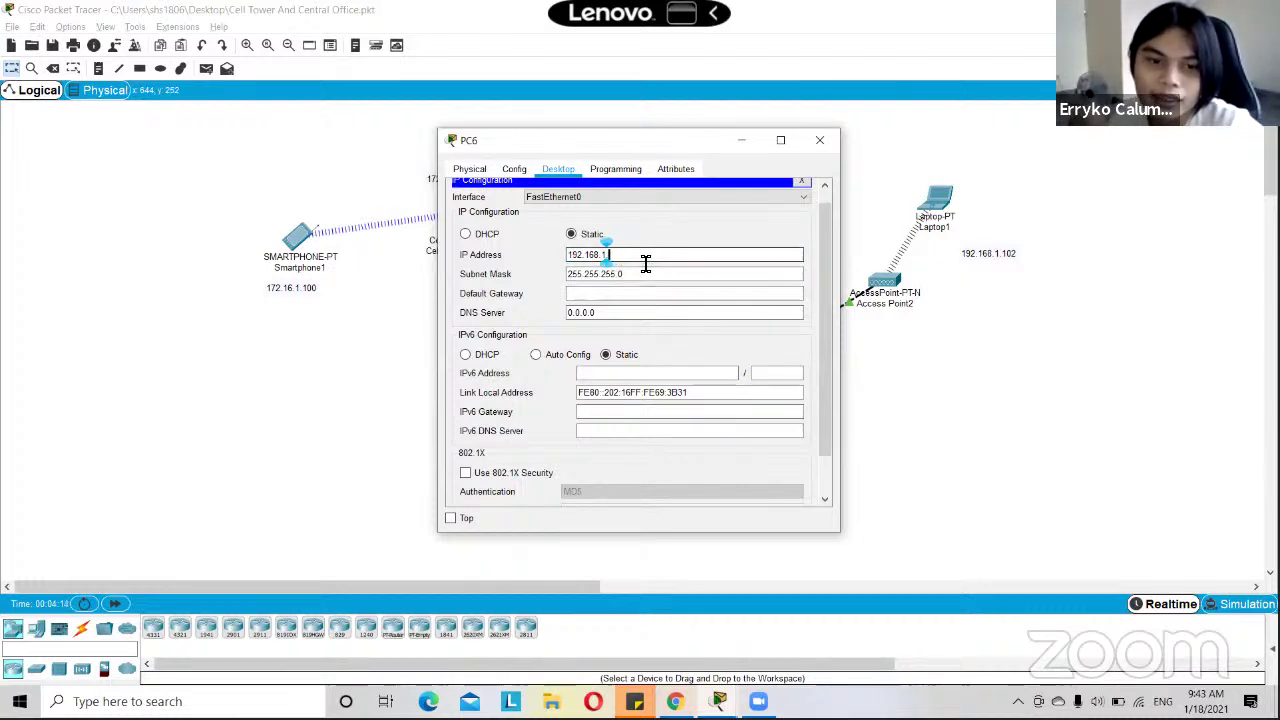
{"action": "type", "text": "50"}
Step: Set PC6's default gateway to 192.168.1.1 and return to its desktop apps
{"action": "left_click", "coordinate": [630, 293]}
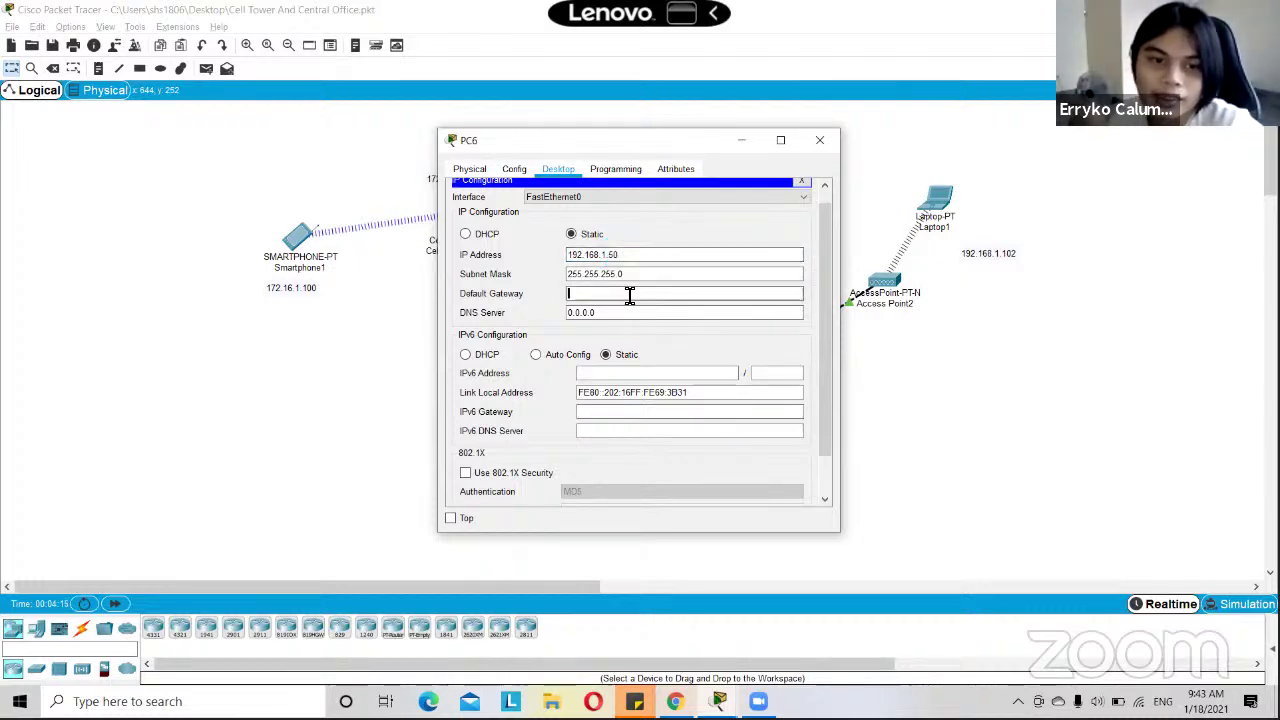
{"action": "type", "text": "192"}
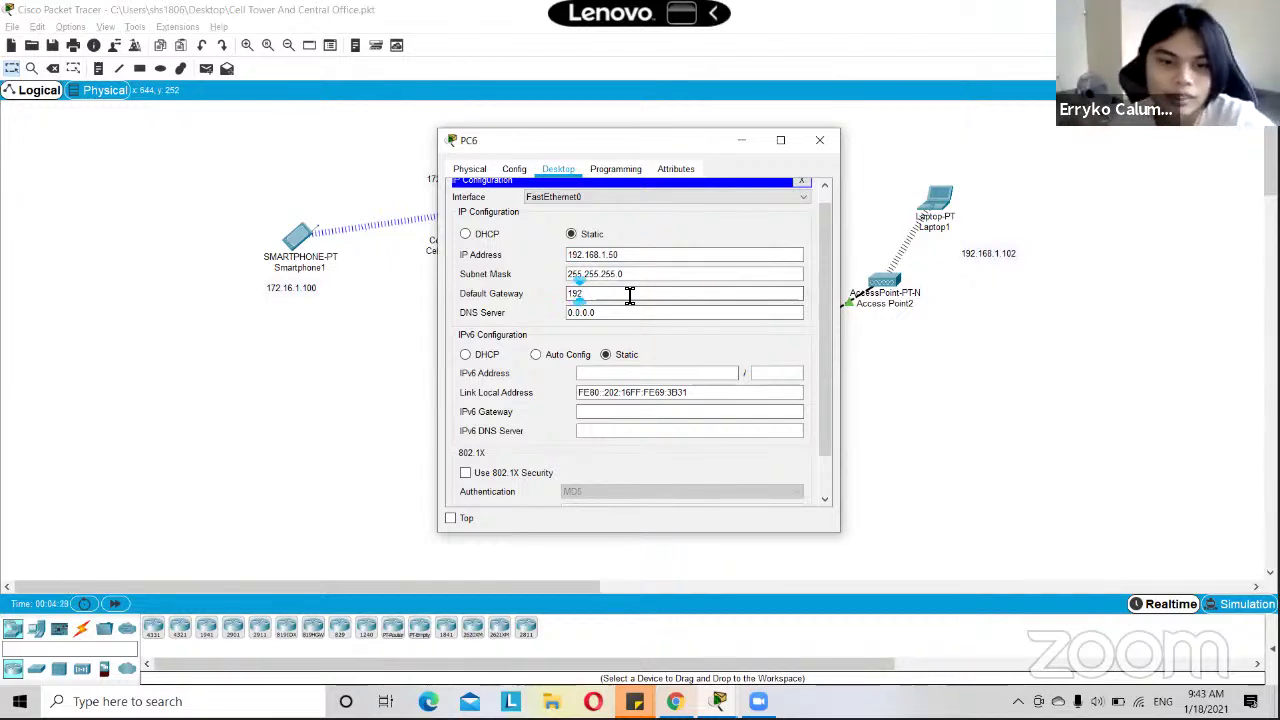
{"action": "type", "text": ".168"}
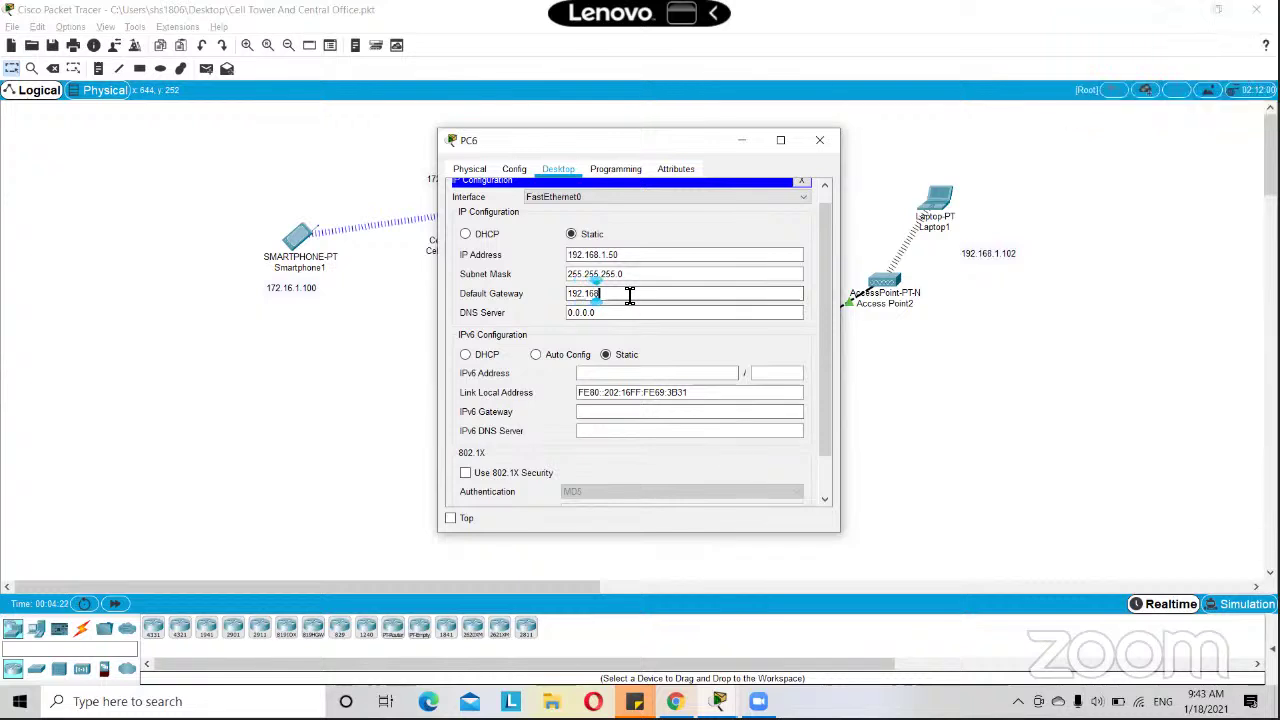
{"action": "type", "text": ".1"}
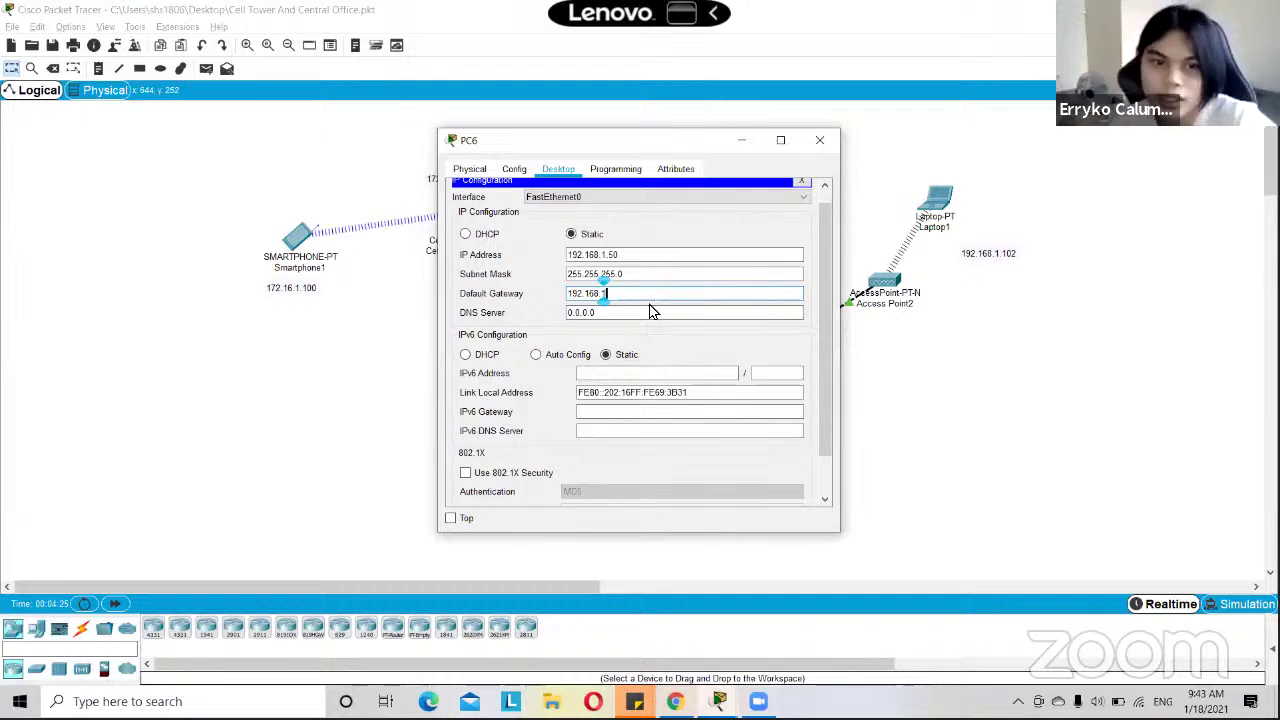
{"action": "left_click", "coordinate": [720, 700]}
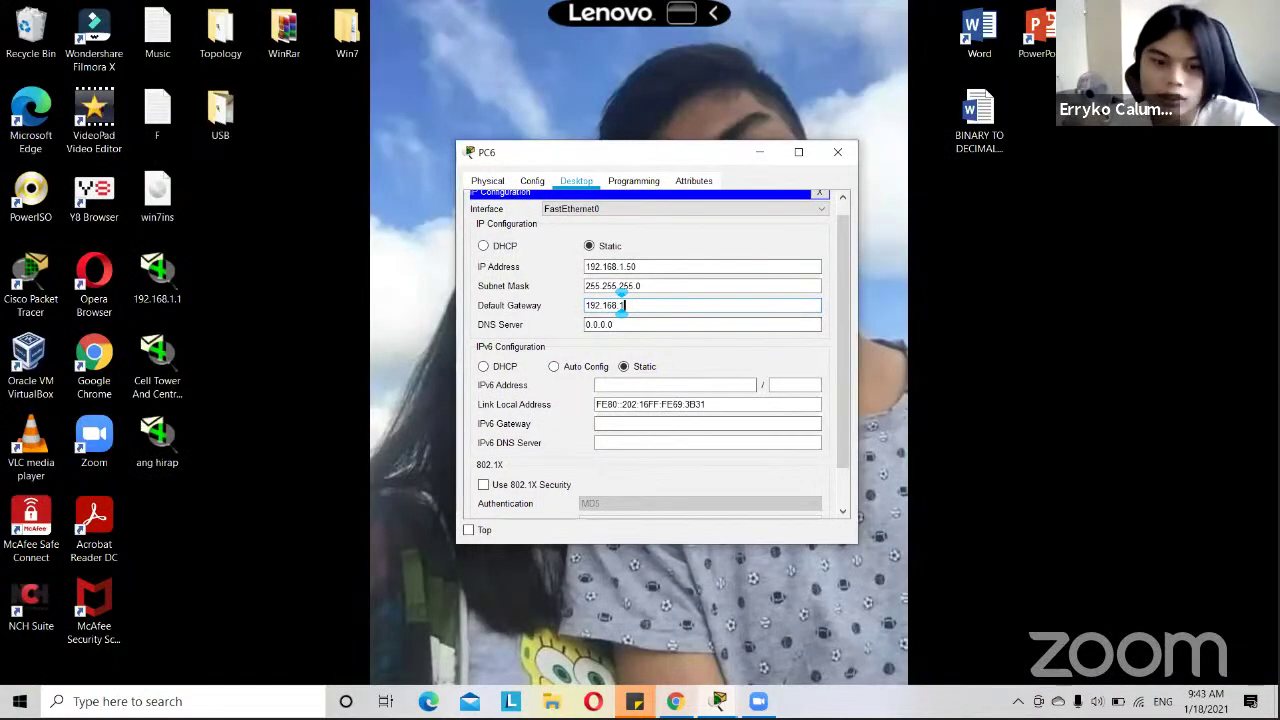
{"action": "type", "text": ".1"}
{"action": "left_click", "coordinate": [718, 700]}
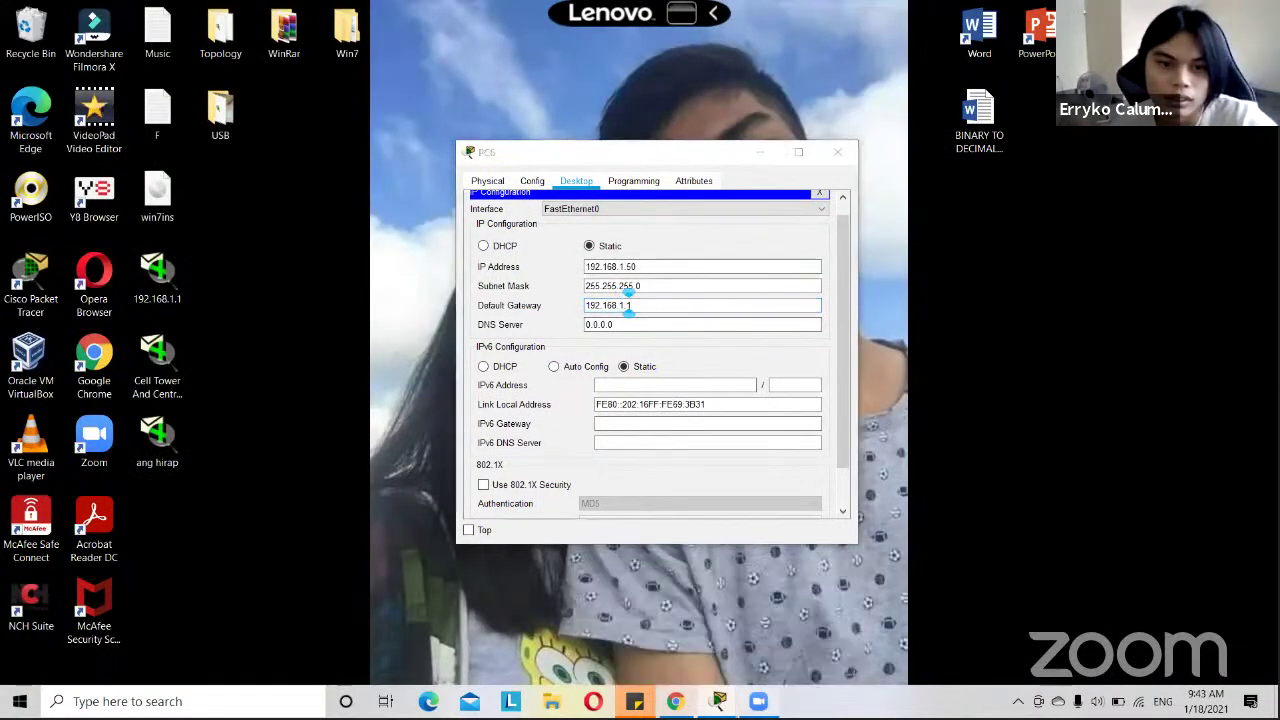
{"action": "mouse_move", "coordinate": [718, 700]}
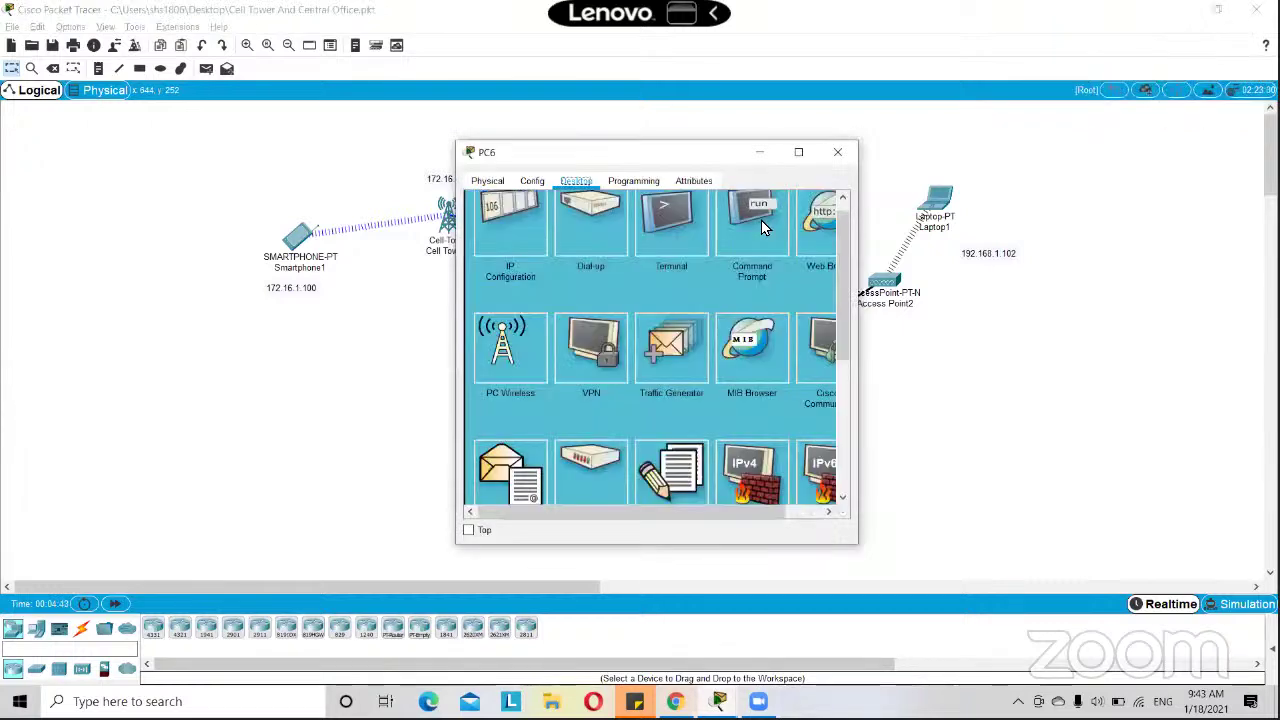
Step: From PC6's Command Prompt, ping 192.168.1.254 (all replies) and 192.168.1.1 (timeouts)
{"action": "left_click", "coordinate": [761, 220]}
{"action": "type", "text": "ping 192."}
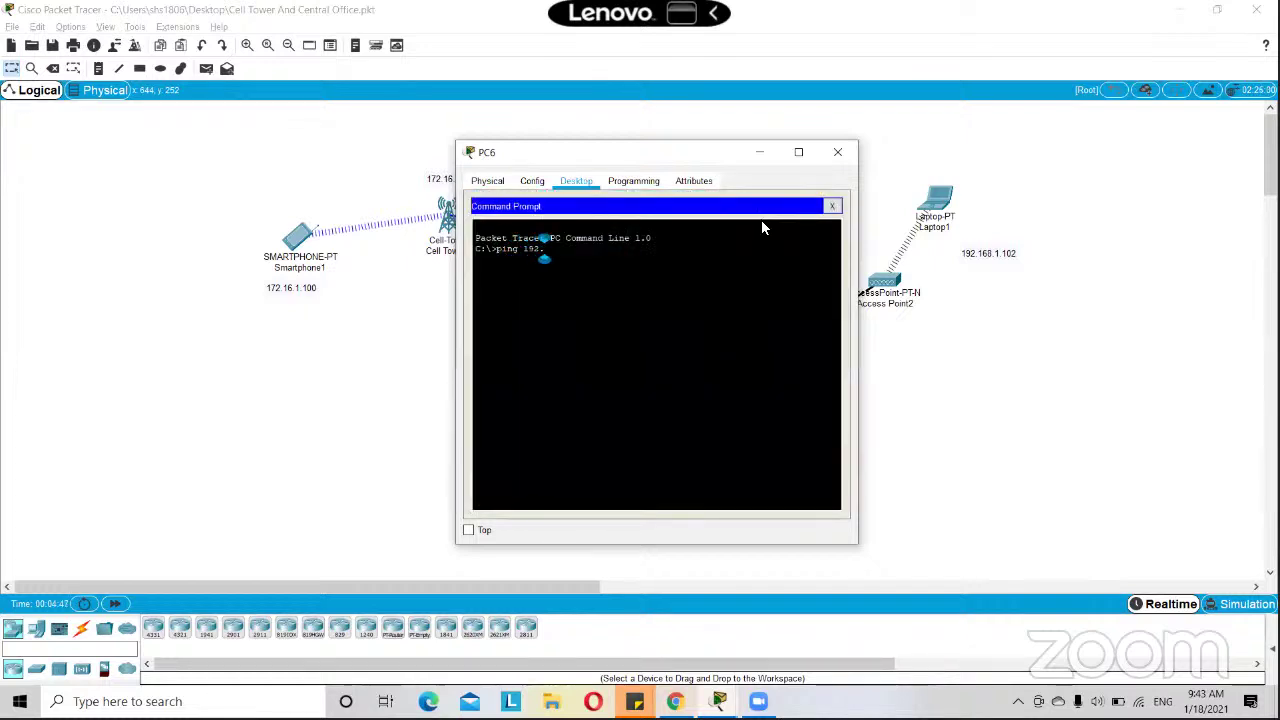
{"action": "type", "text": "168.1.254"}
{"action": "key", "text": "Return"}
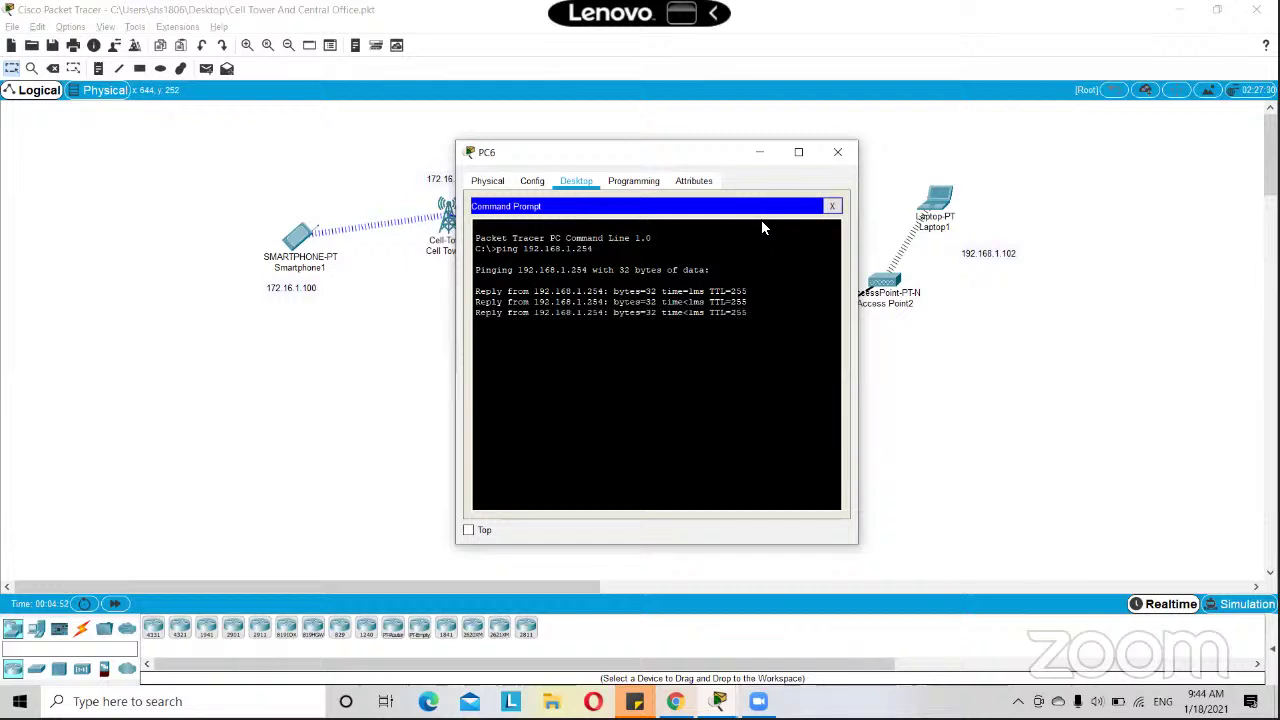
{"action": "type", "text": "ping"}
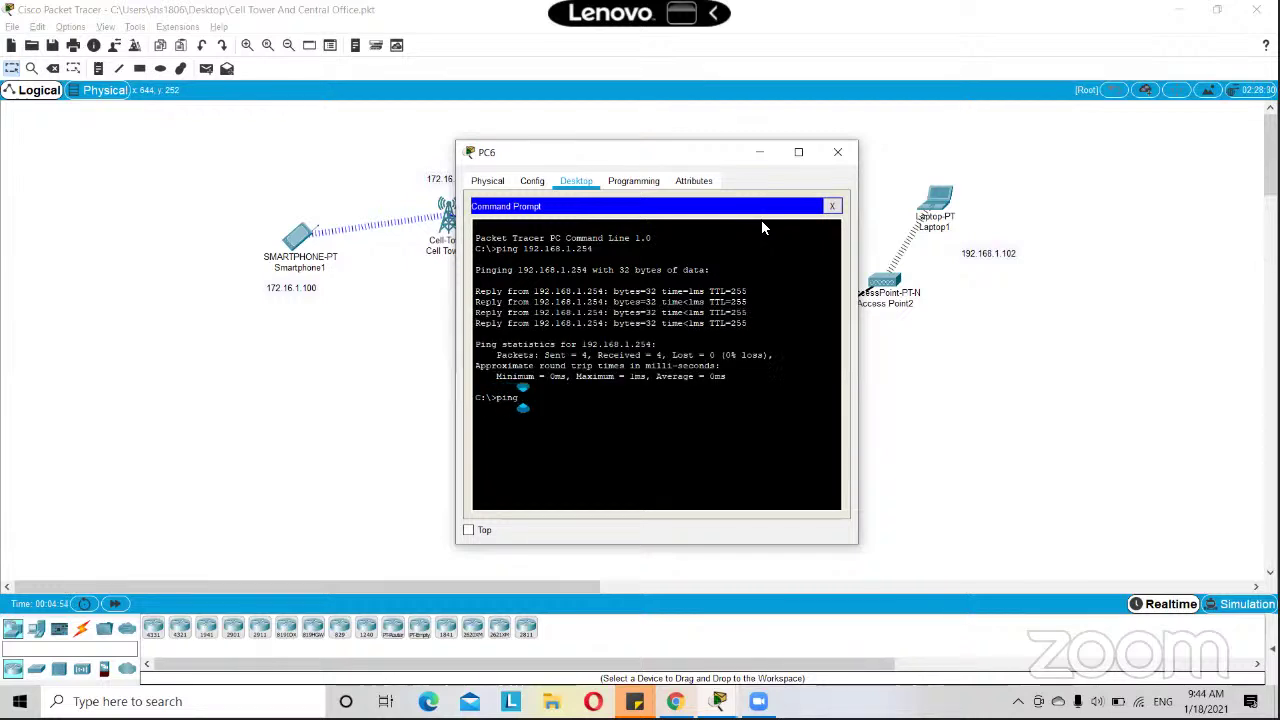
{"action": "type", "text": " 192.168.1.1"}
{"action": "key", "text": "Return"}
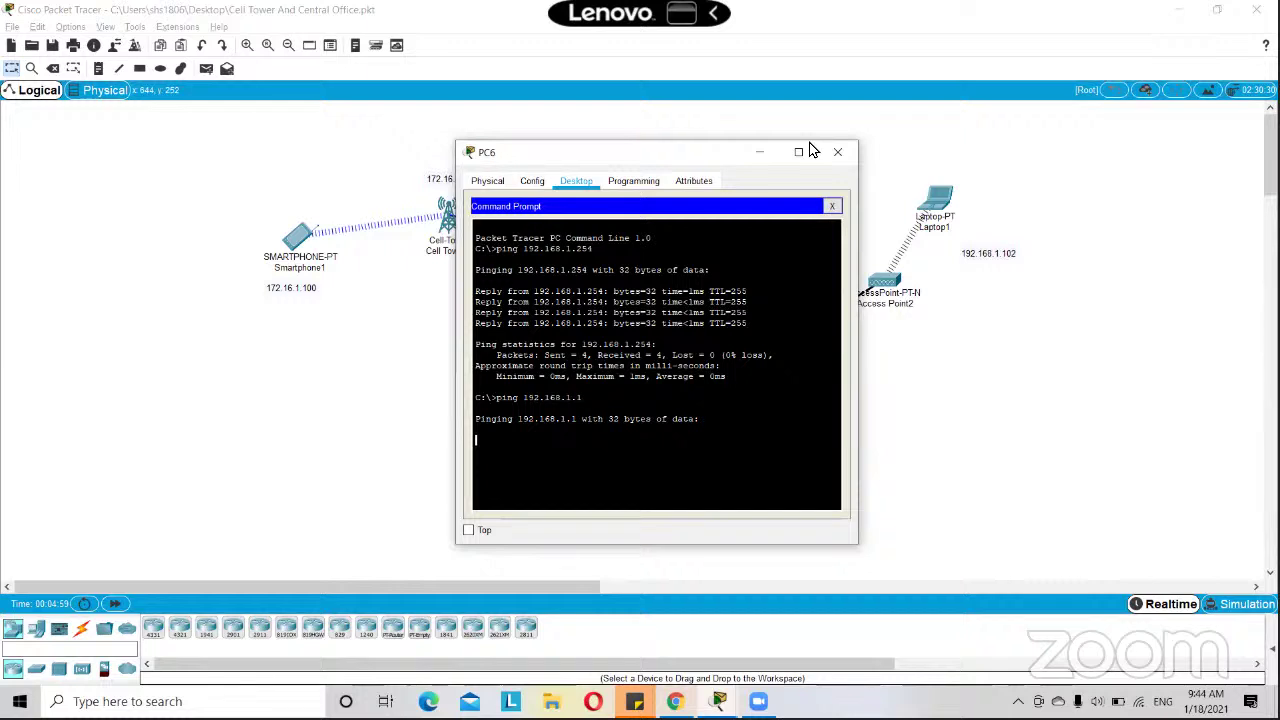
{"action": "left_click_drag", "start_coordinate": [702, 154], "coordinate": [812, 148]}
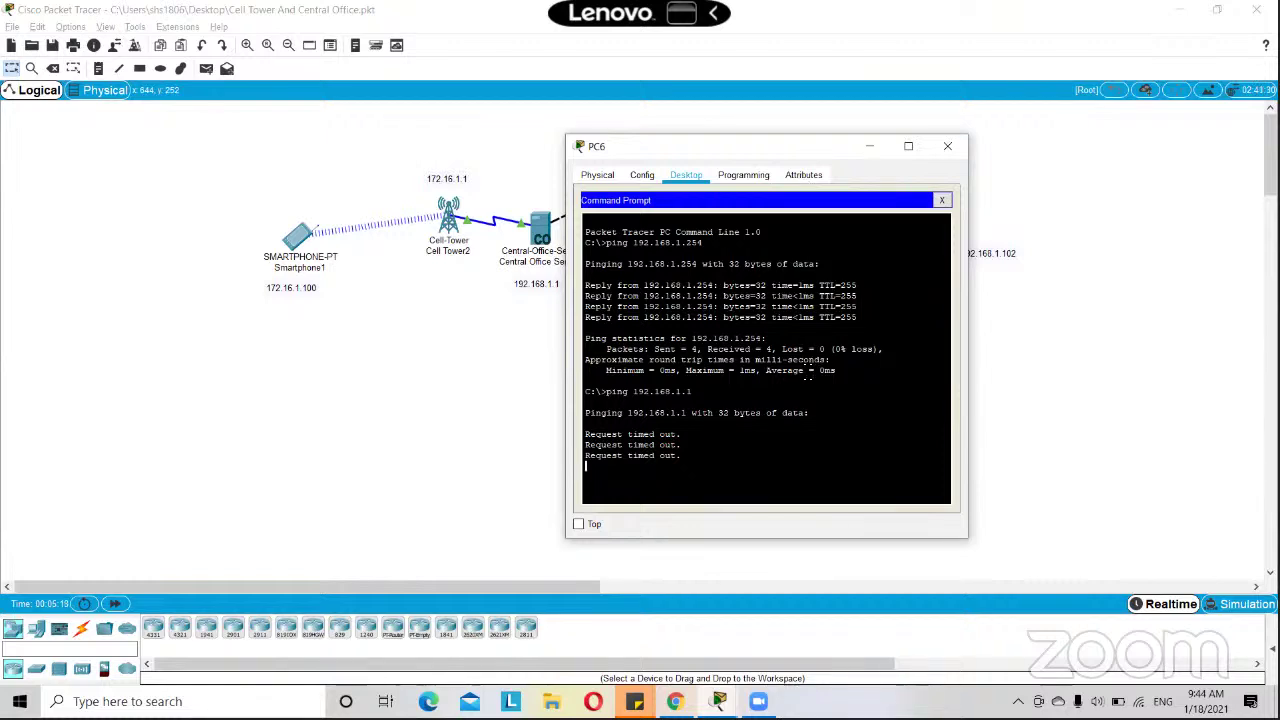
Step: Ping 172.16.1.1 from PC6 (100% loss), then close PC6's Command Prompt
{"action": "type", "text": "ping "}
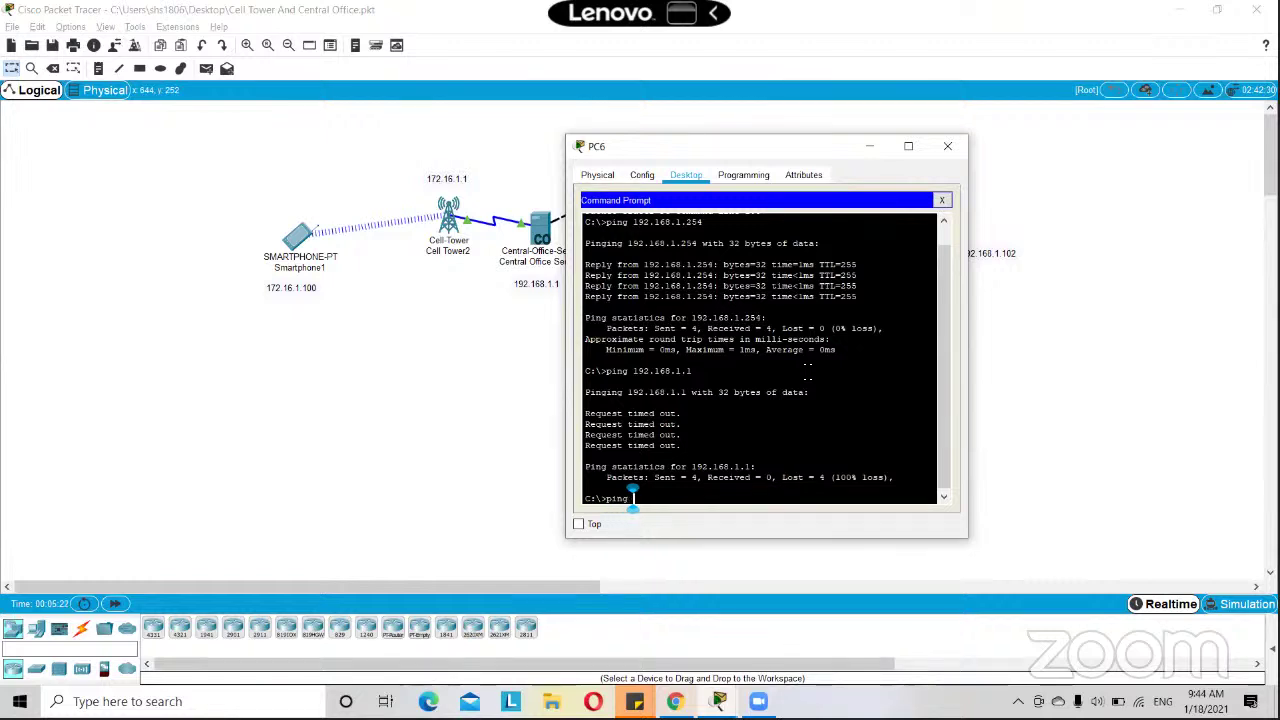
{"action": "type", "text": "172.16.1.1"}
{"action": "key", "text": "Return"}
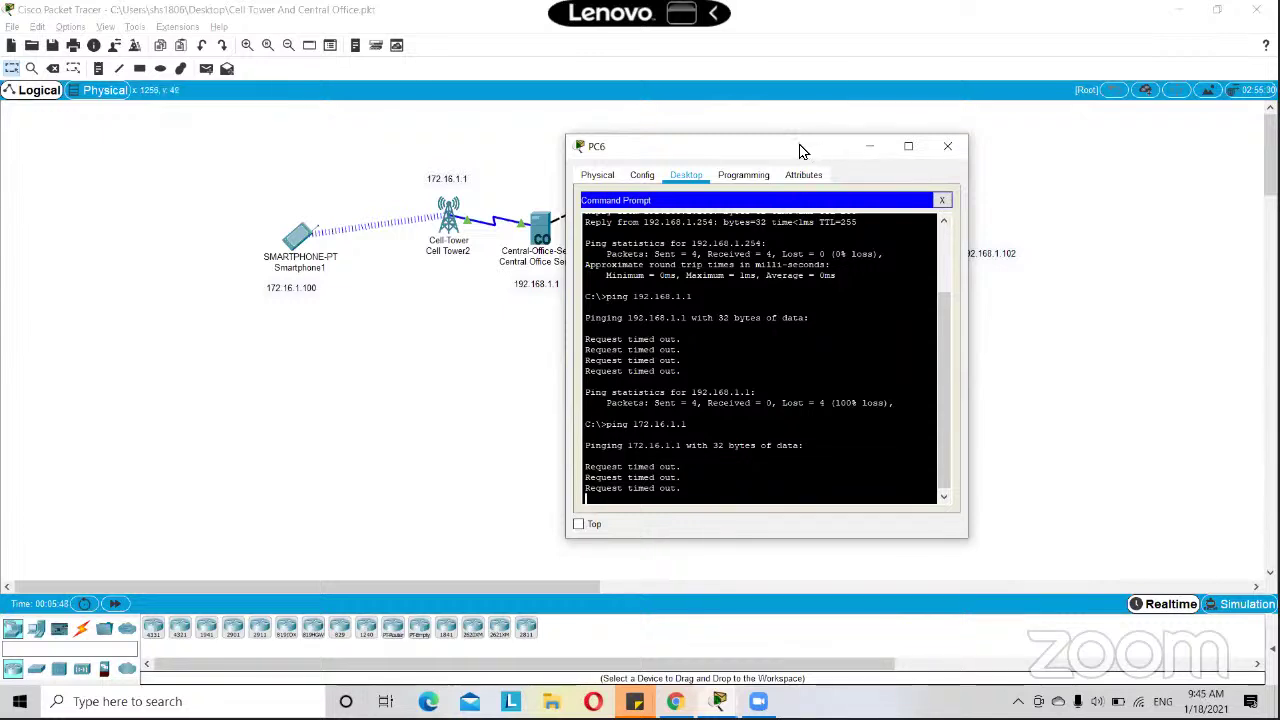
{"action": "left_click_drag", "start_coordinate": [800, 150], "coordinate": [720, 132]}
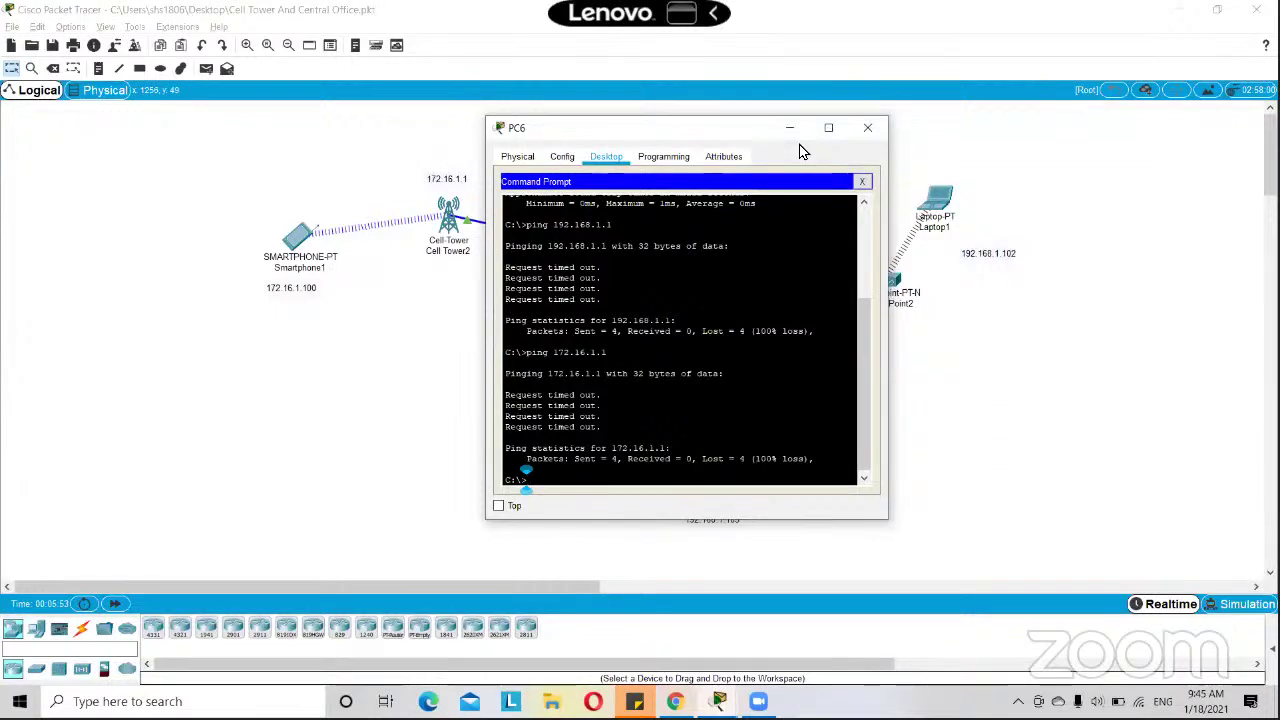
{"action": "left_click", "coordinate": [828, 127]}
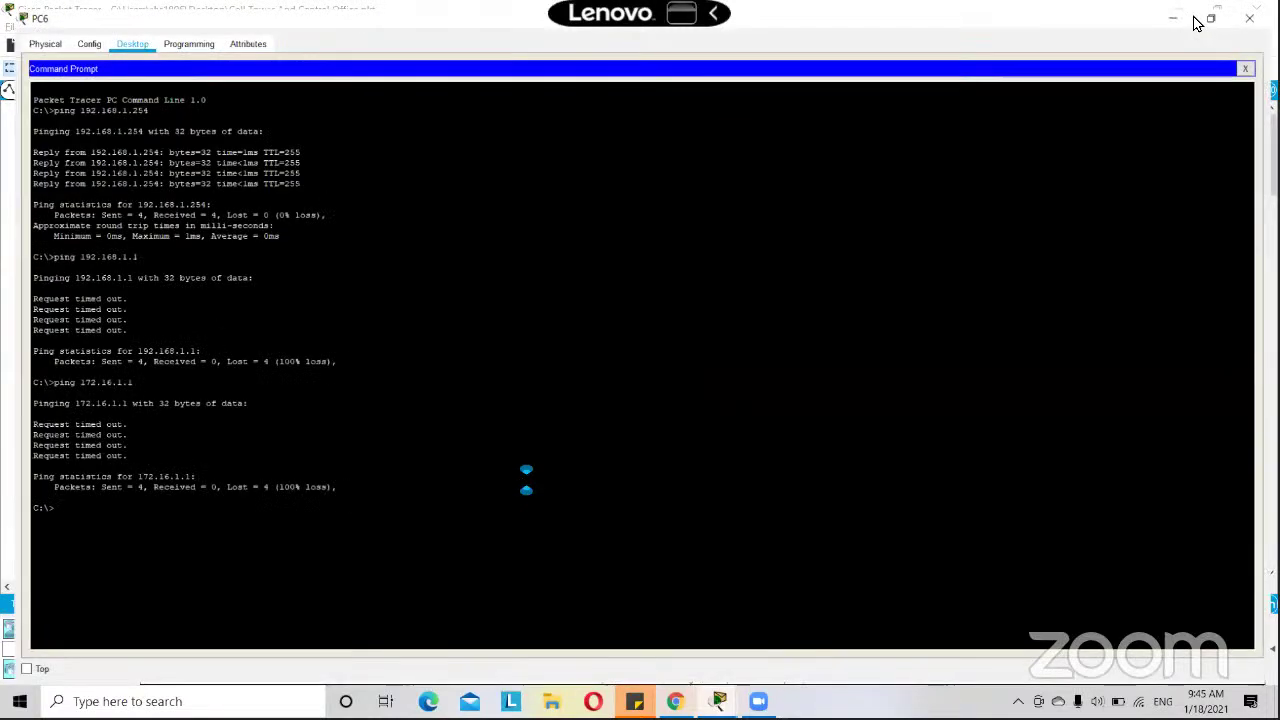
{"action": "left_click", "coordinate": [1205, 19]}
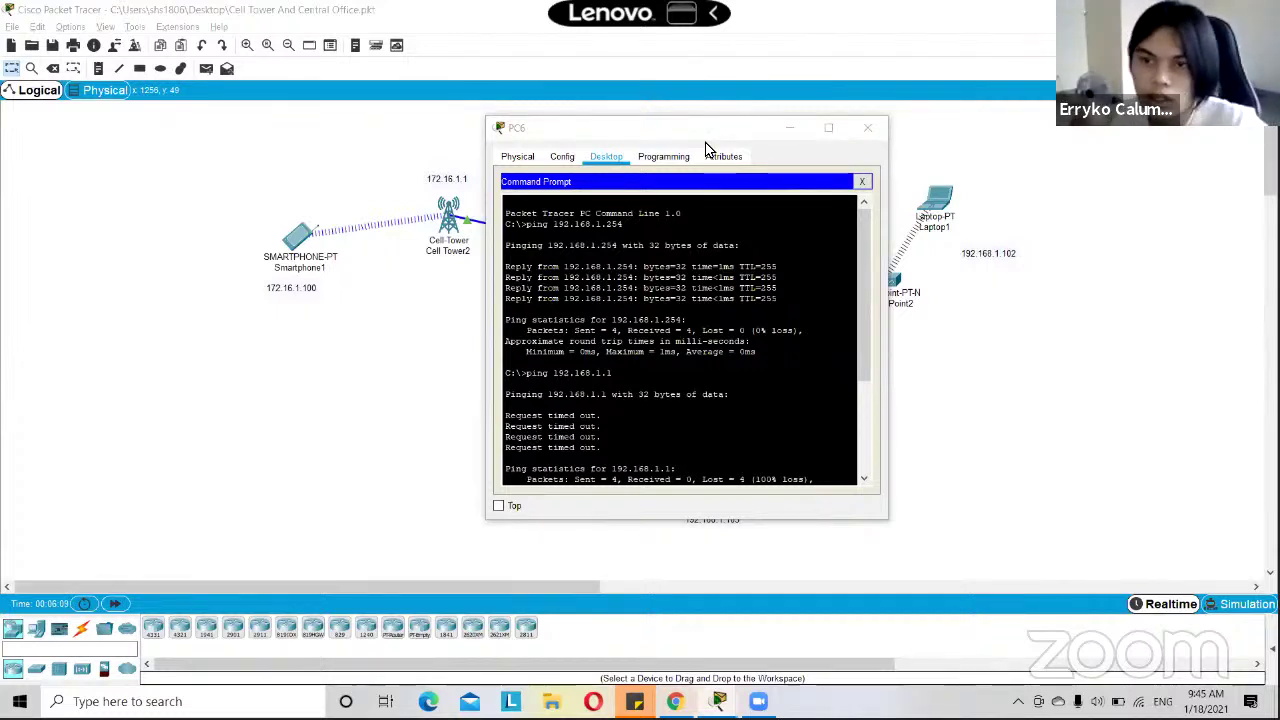
{"action": "left_click", "coordinate": [858, 185]}
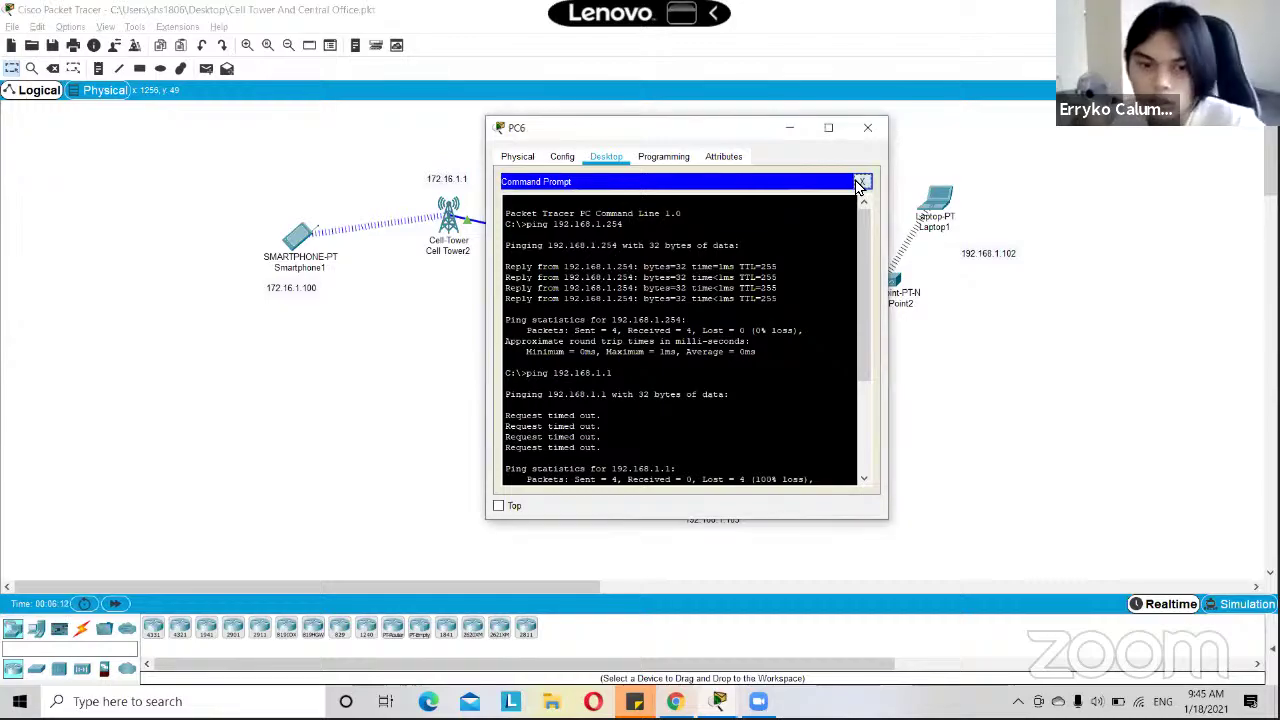
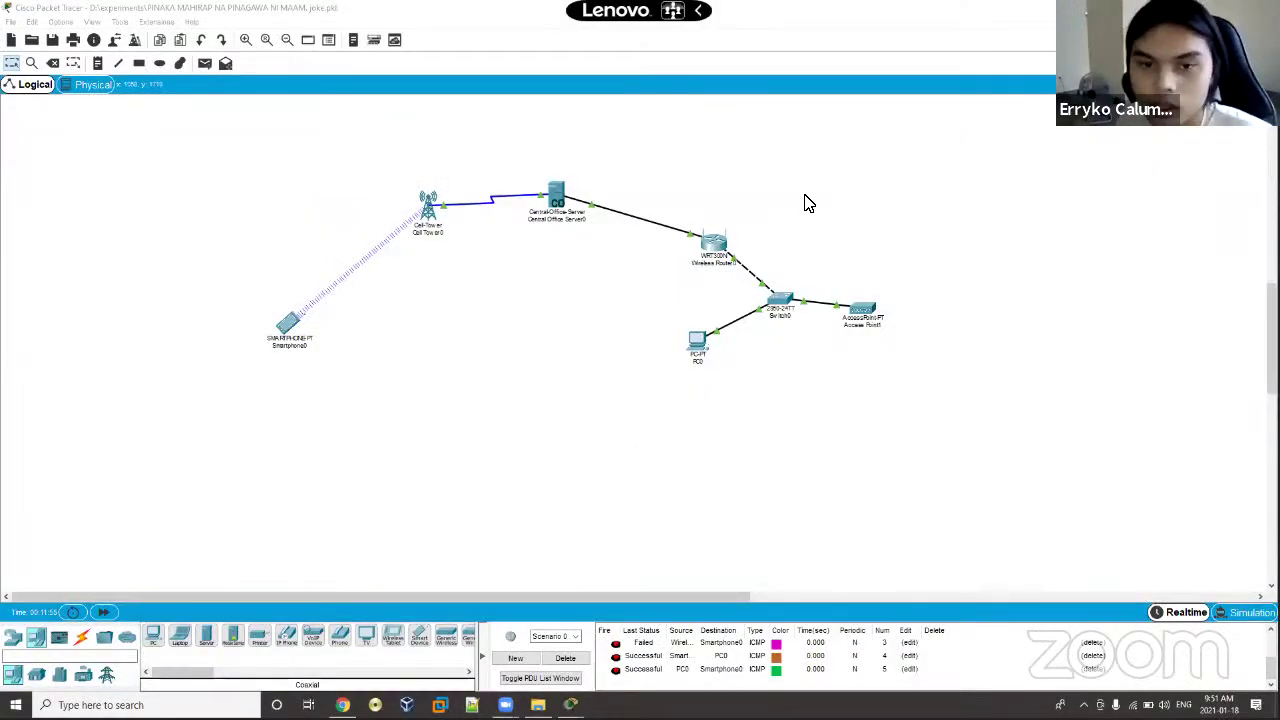
Step: Add a 192.168.1.1 note above the central office server
{"action": "left_click", "coordinate": [97, 63]}
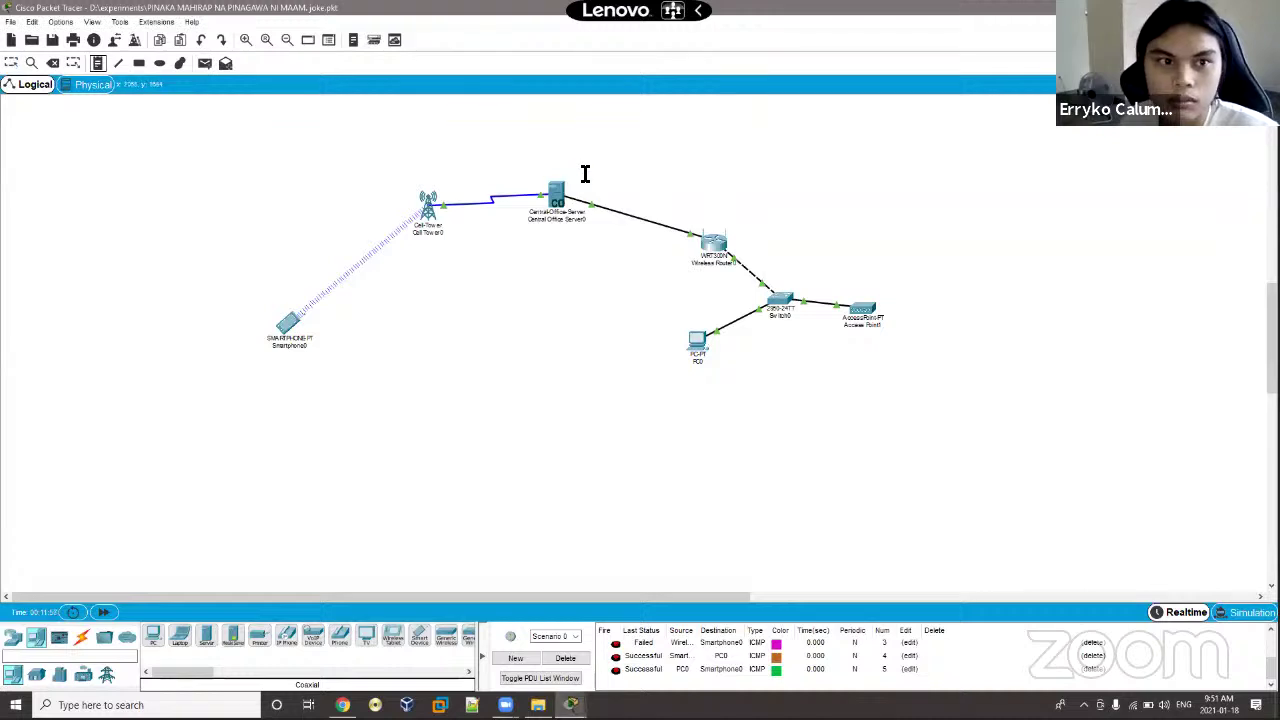
{"action": "left_click", "coordinate": [613, 168]}
{"action": "type", "text": "t"}
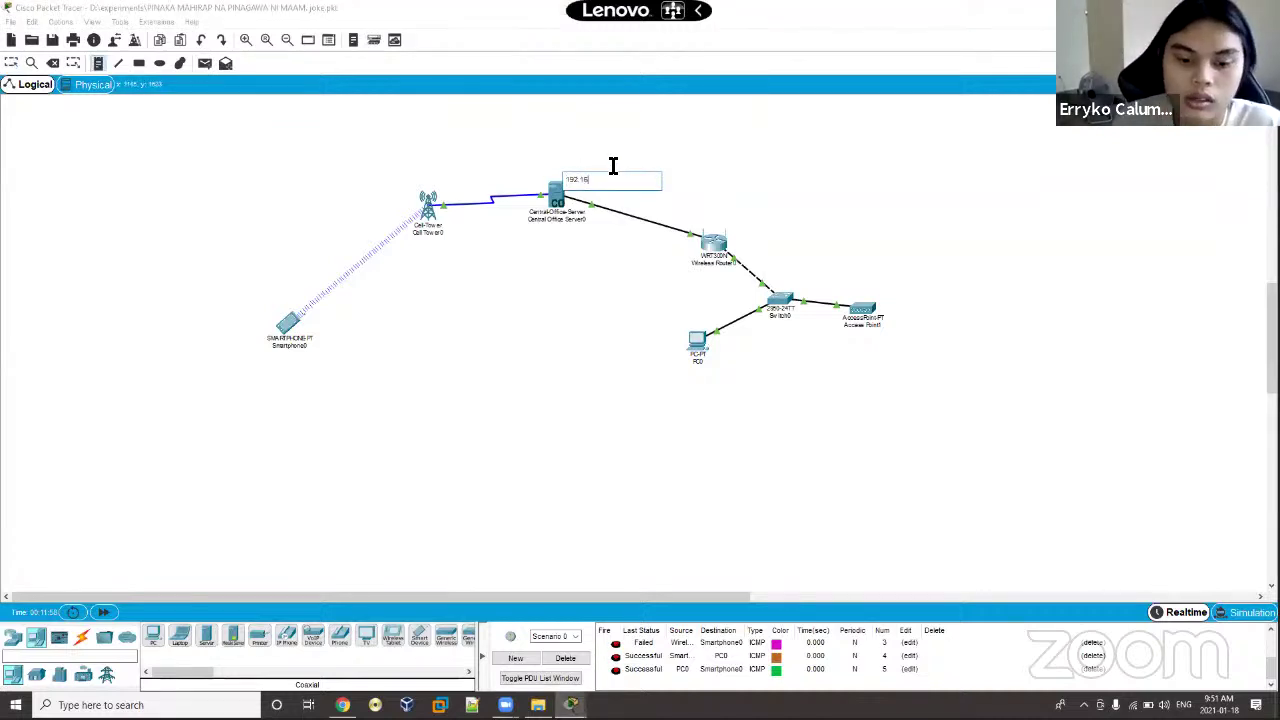
{"action": "type", "text": "92.168"}
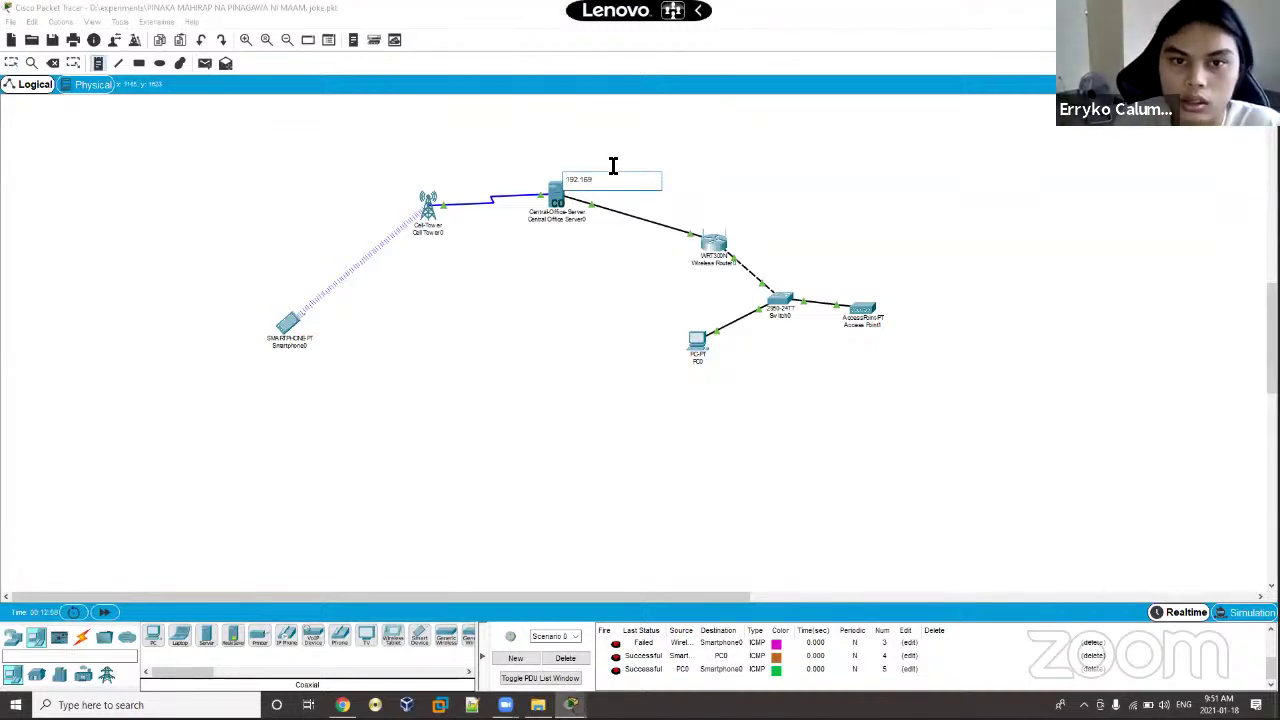
{"action": "type", "text": ".1."}
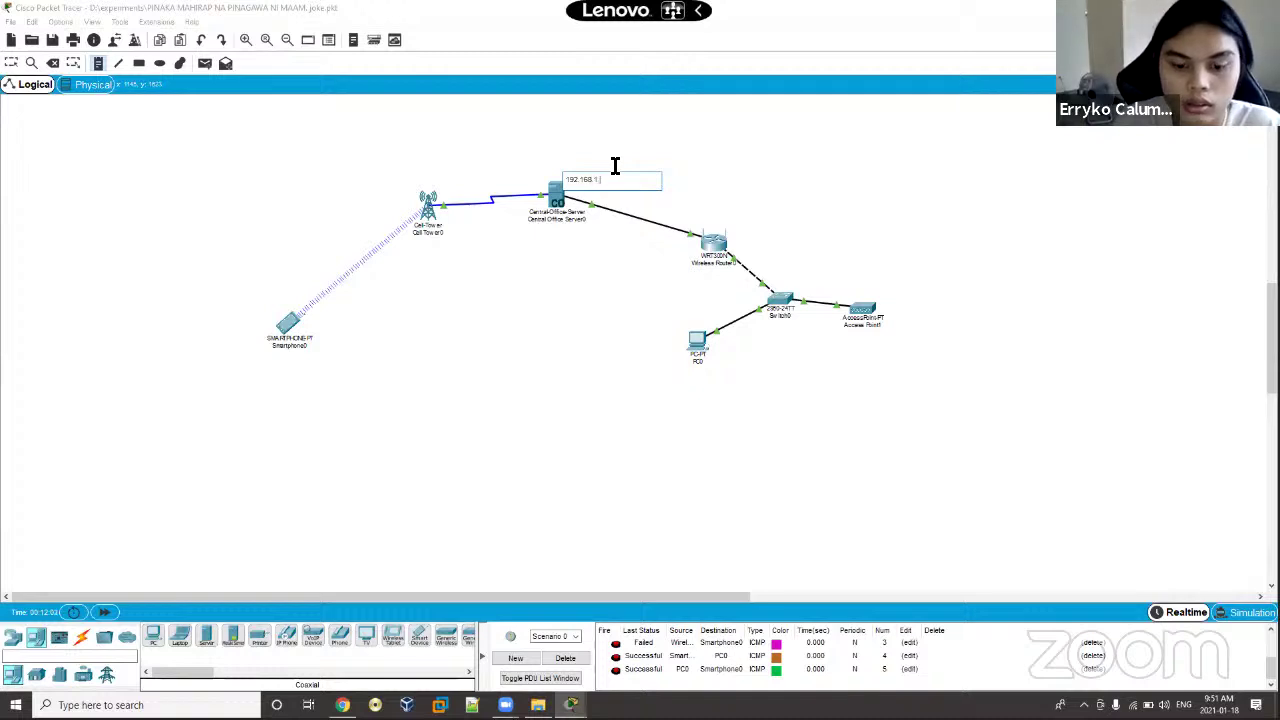
{"action": "type", "text": "1"}
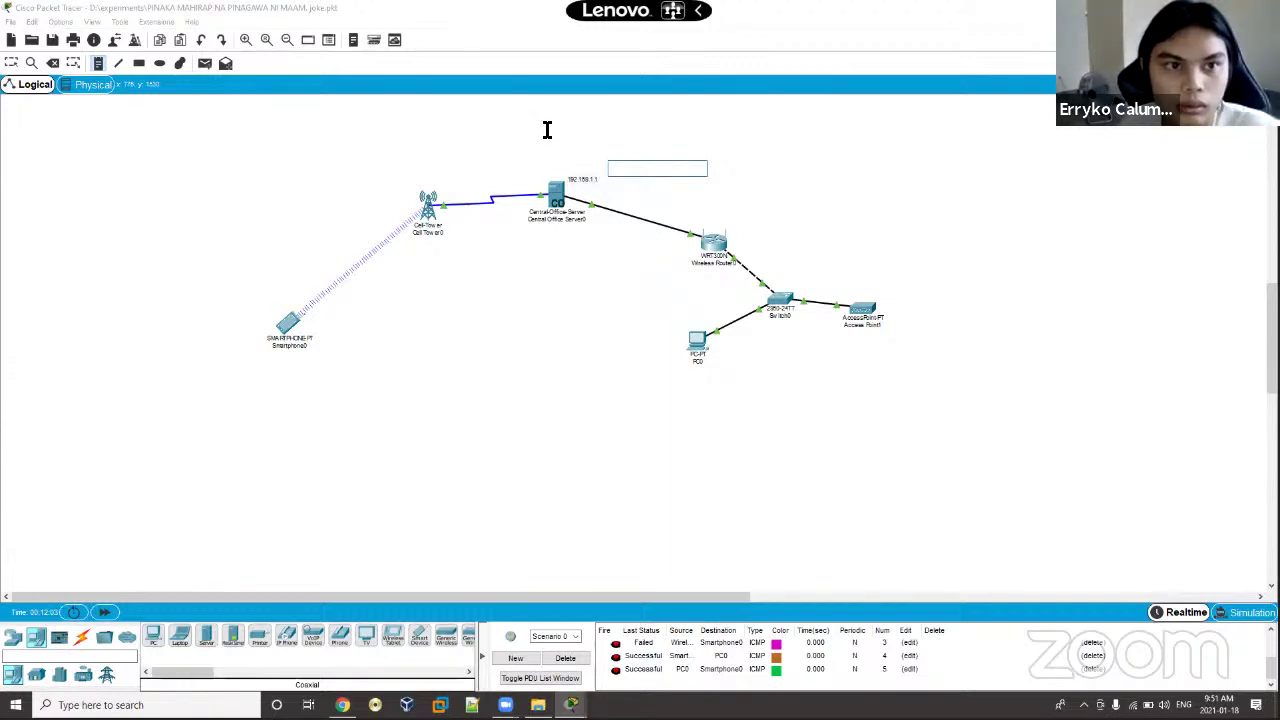
Step: Add a 172.16.1.1 note just under the server and widen the ping results' Source column
{"action": "left_click", "coordinate": [589, 257]}
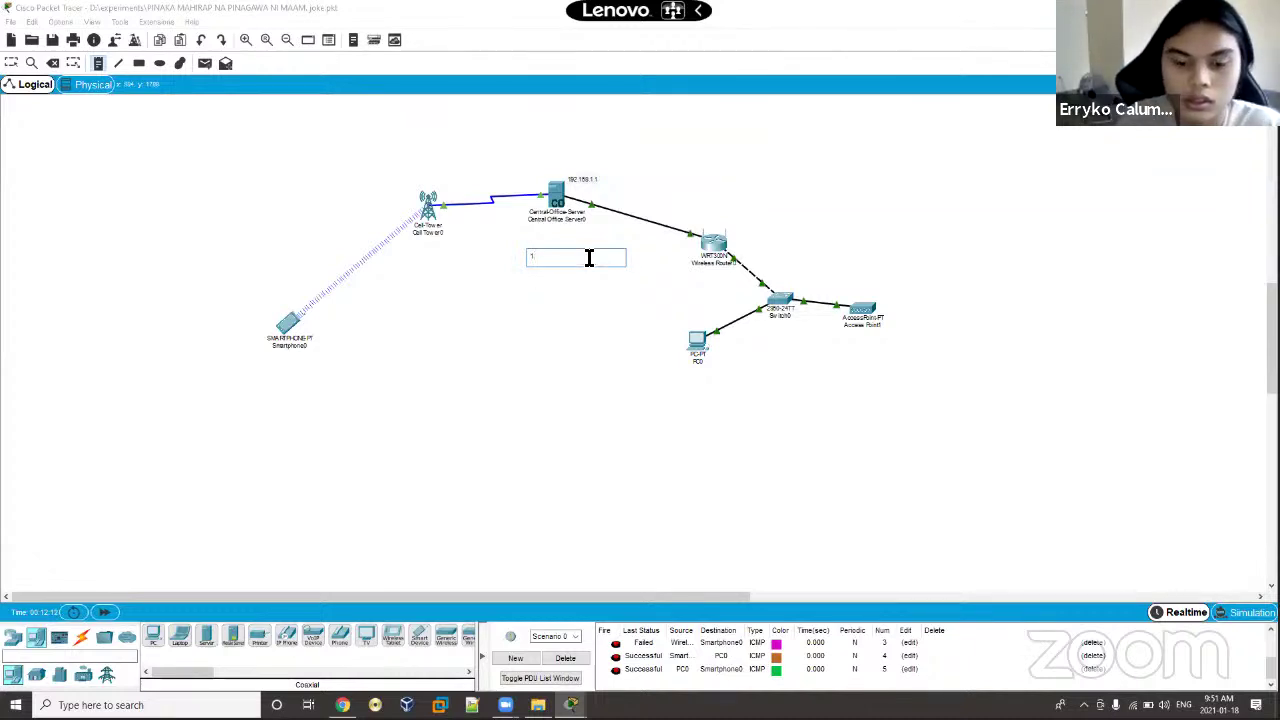
{"action": "type", "text": "172.1"}
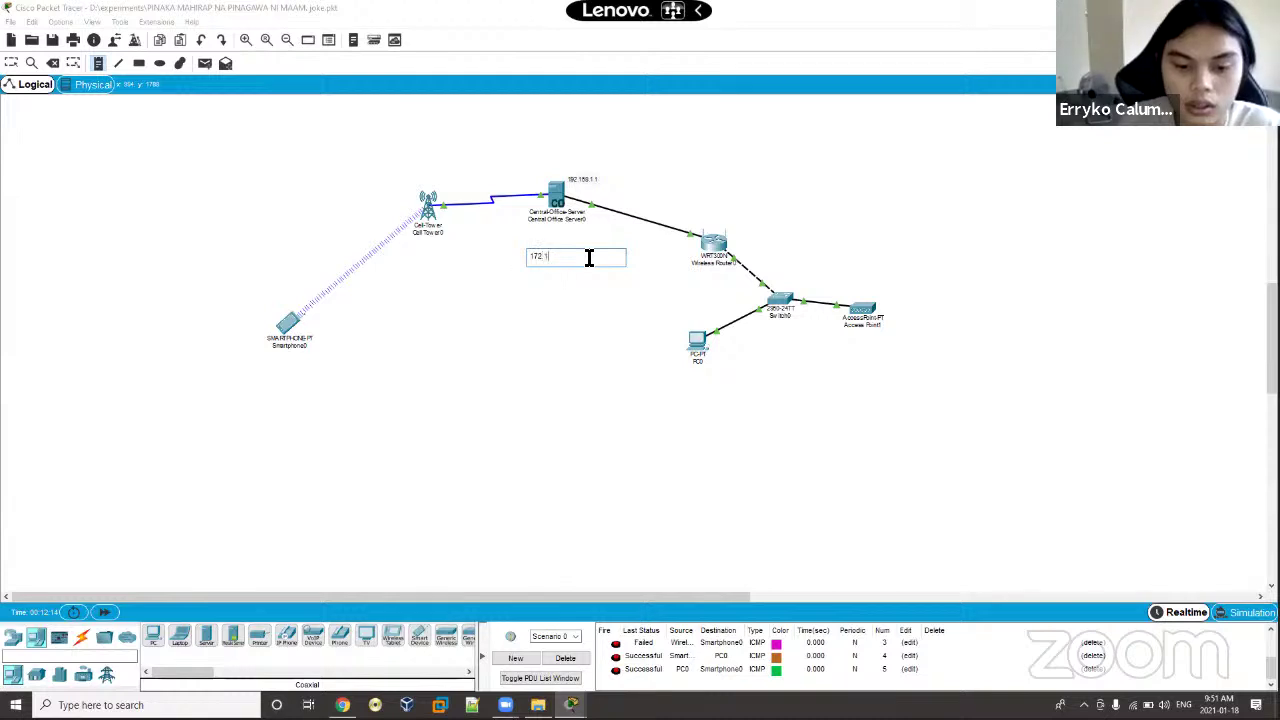
{"action": "type", "text": "6.1.1"}
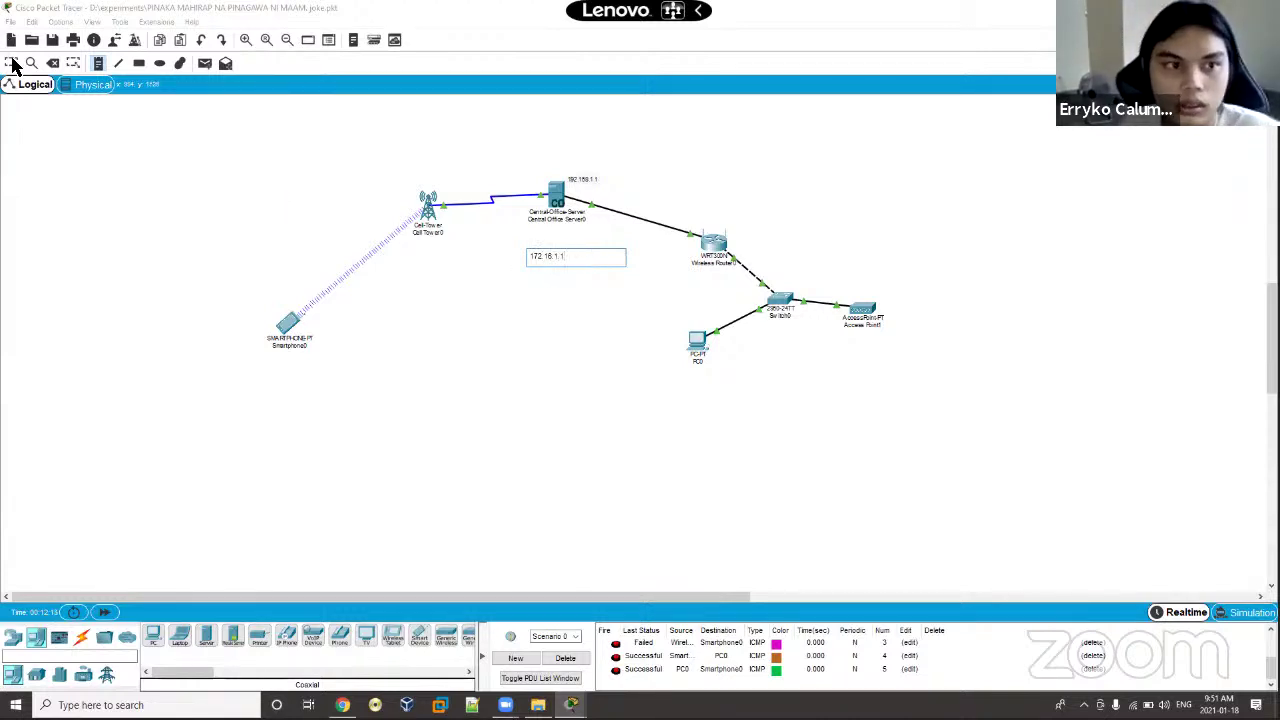
{"action": "left_click", "coordinate": [545, 305]}
{"action": "left_click_drag", "start_coordinate": [545, 255], "coordinate": [525, 231]}
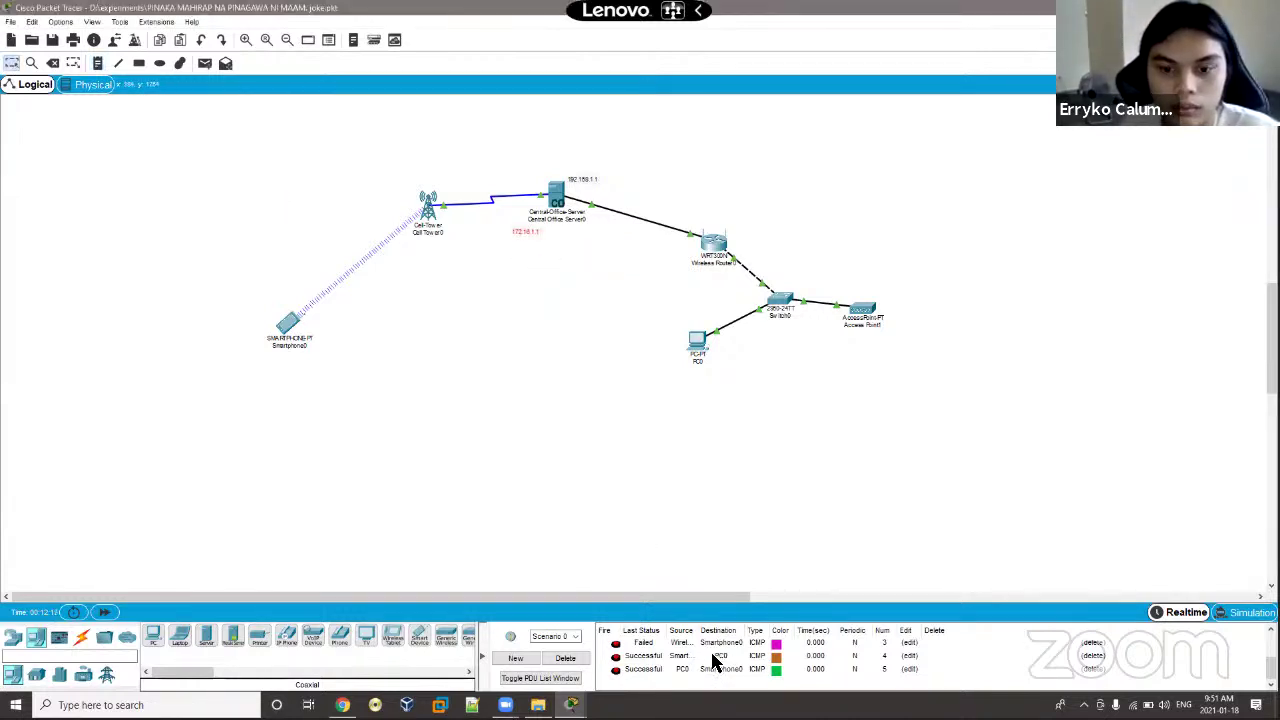
{"action": "left_click_drag", "start_coordinate": [697, 634], "coordinate": [774, 630]}
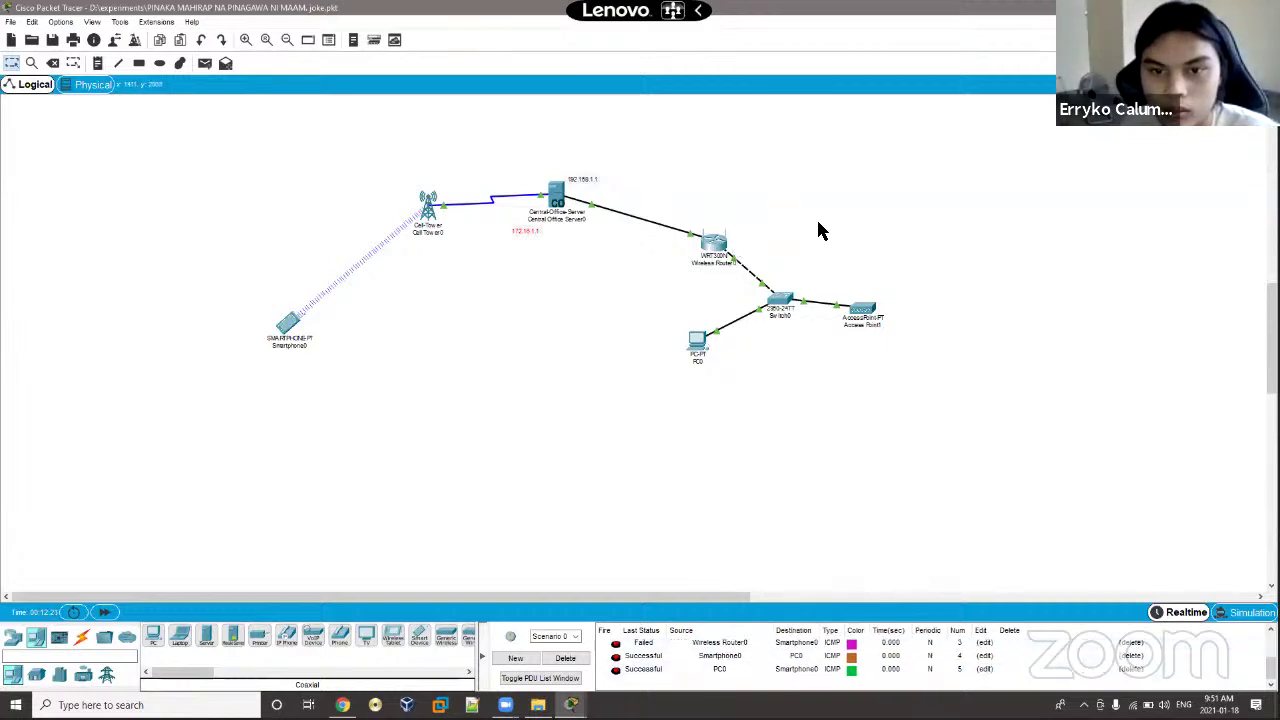
Step: Add a 192.168.1.254 note beside the wireless router
{"action": "left_click", "coordinate": [96, 63]}
{"action": "left_click", "coordinate": [720, 218]}
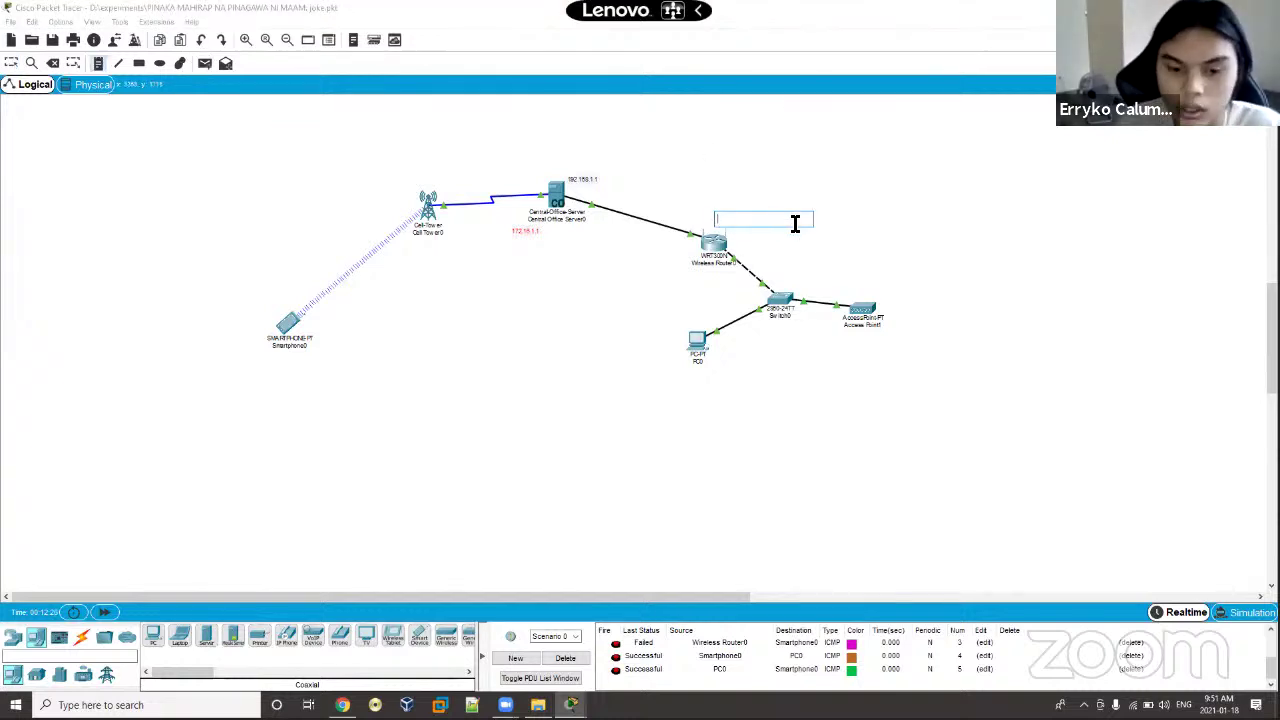
{"action": "type", "text": "192.168."}
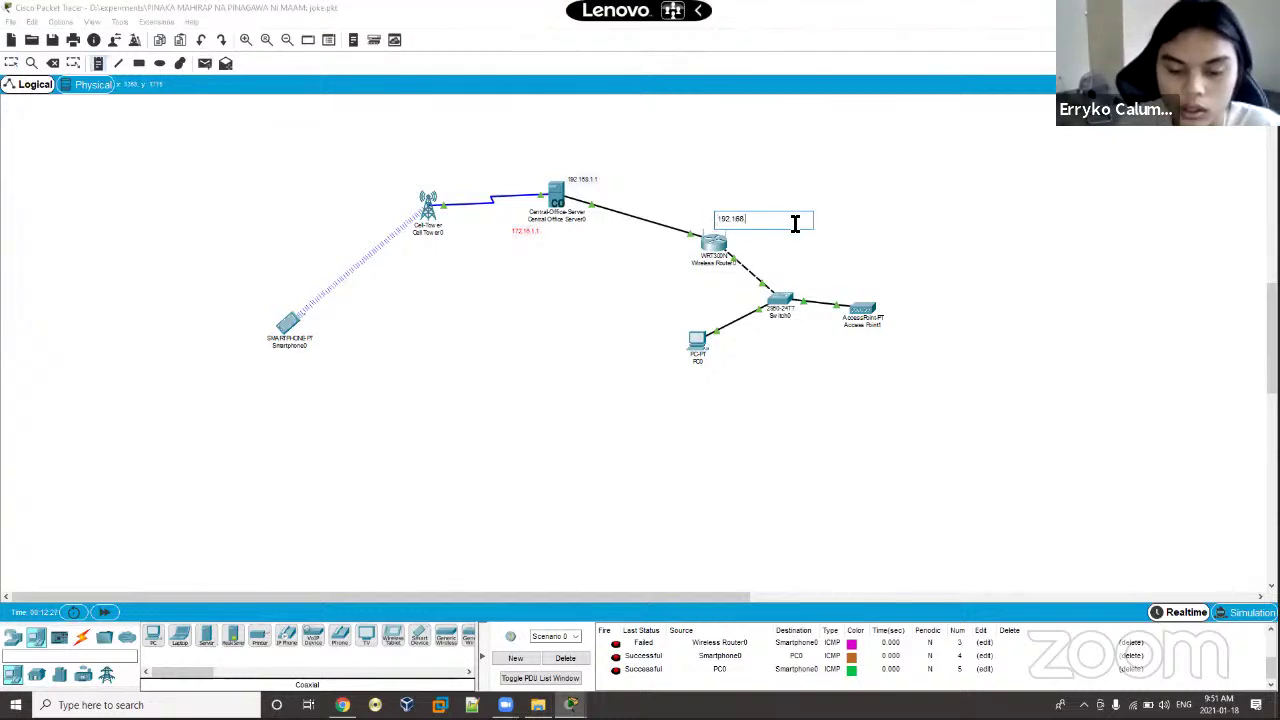
{"action": "type", "text": "1.254"}
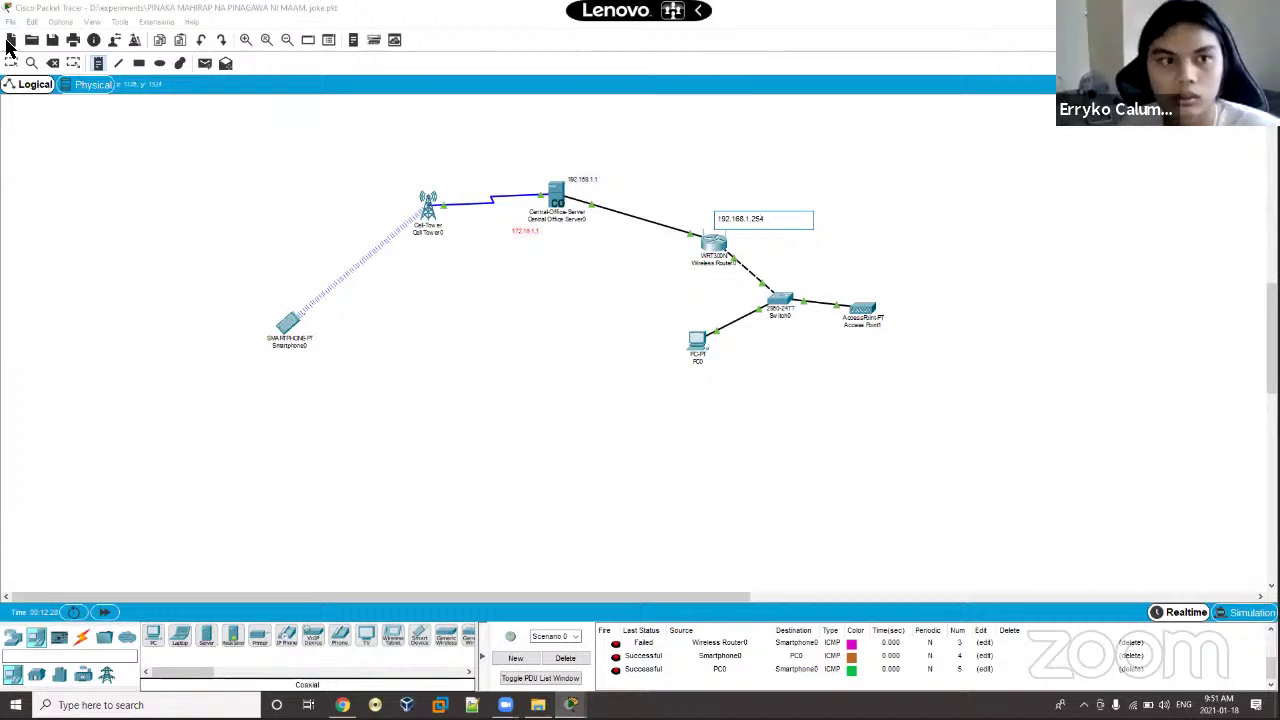
{"action": "left_click", "coordinate": [11, 63]}
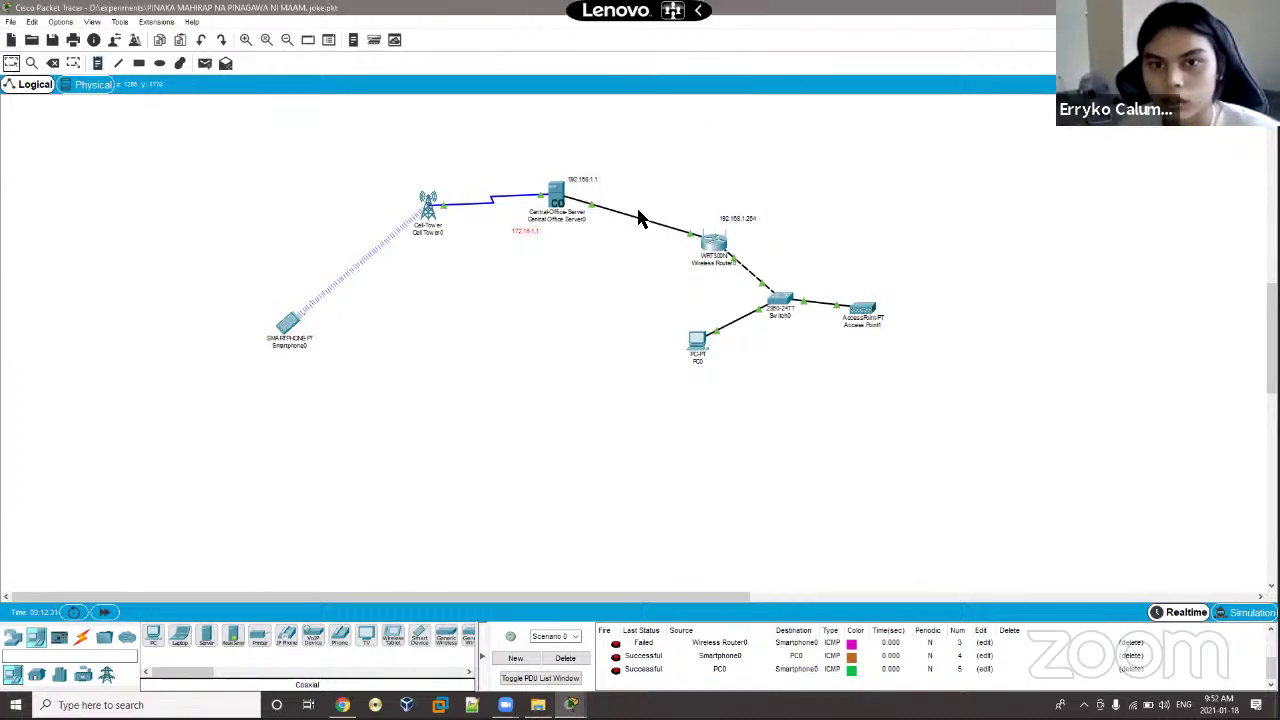
Step: Reposition the 192.168.1.1 and 192.168.1.254 labels and move PC0 down-right
{"action": "left_click", "coordinate": [715, 218]}
{"action": "left_click_drag", "start_coordinate": [585, 178], "coordinate": [562, 172]}
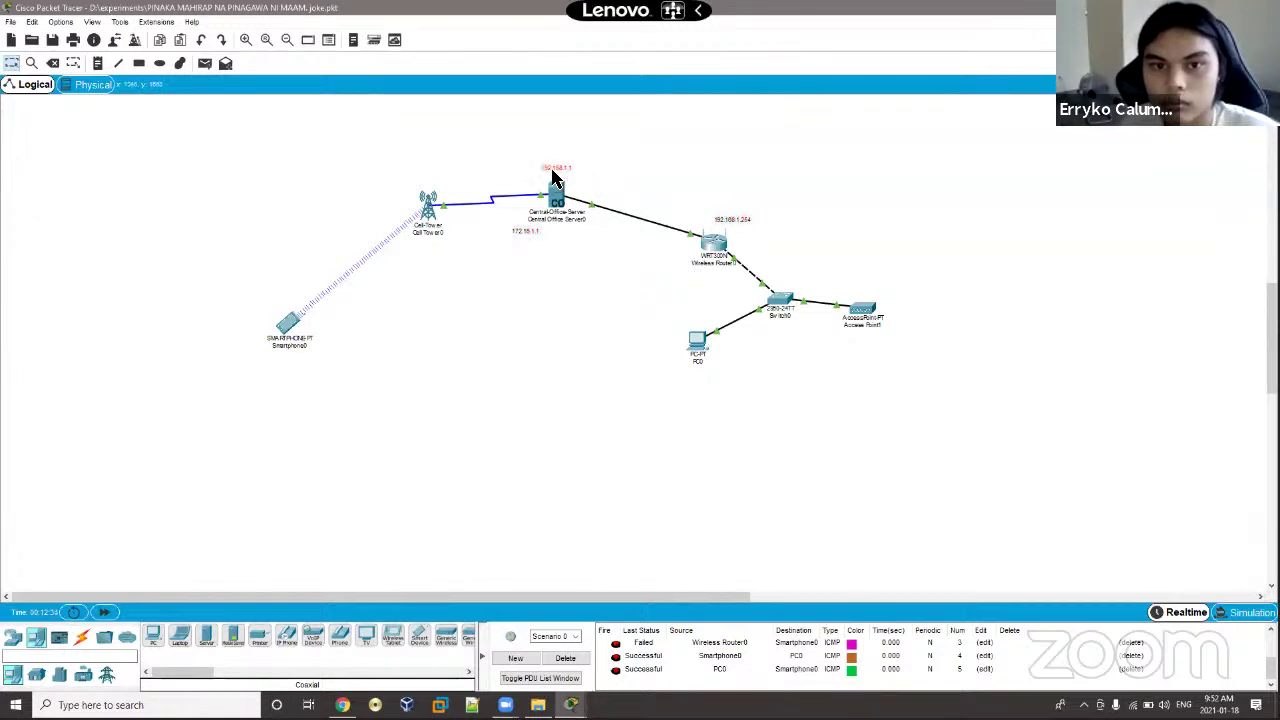
{"action": "left_click_drag", "start_coordinate": [731, 219], "coordinate": [706, 263]}
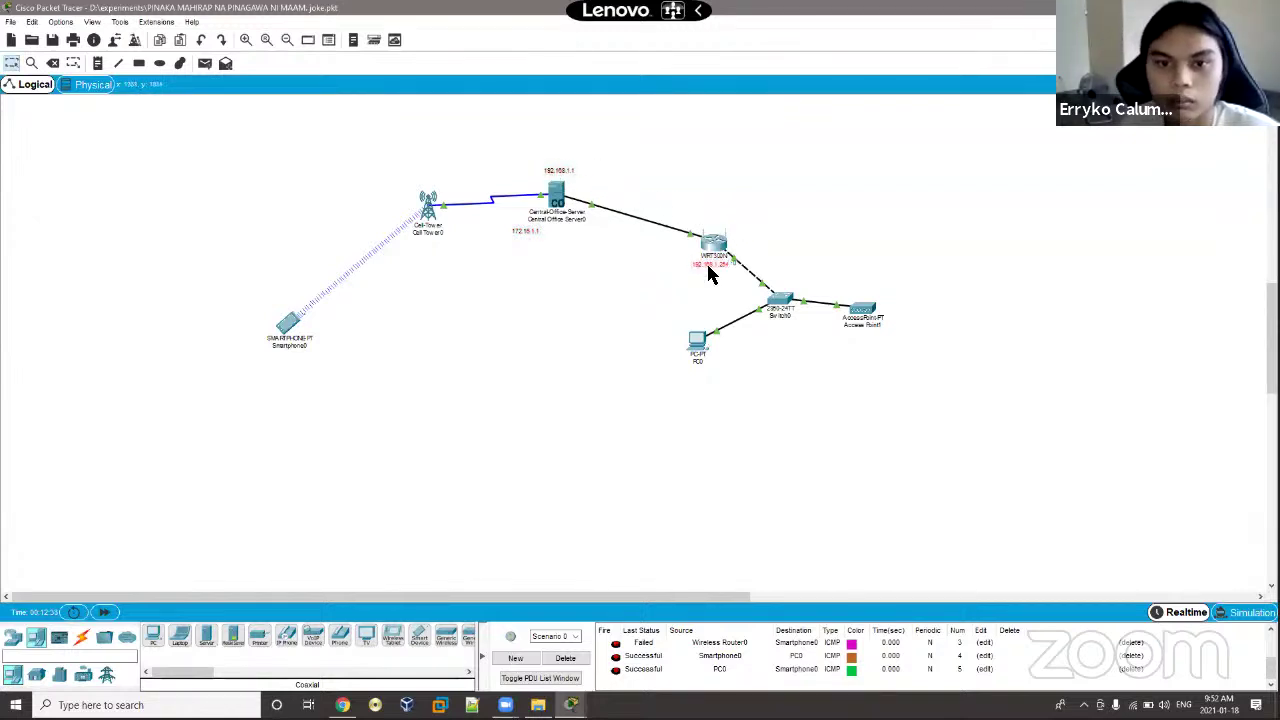
{"action": "left_click_drag", "start_coordinate": [696, 342], "coordinate": [737, 378]}
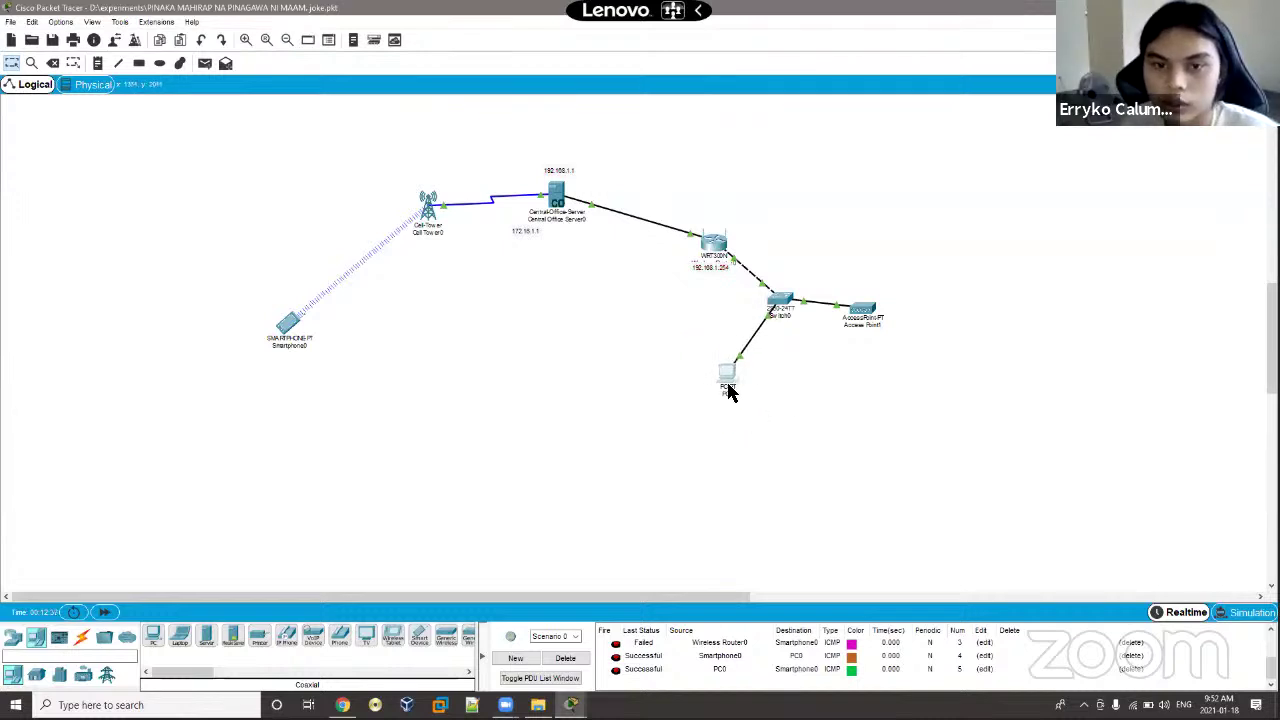
{"action": "left_click", "coordinate": [737, 380]}
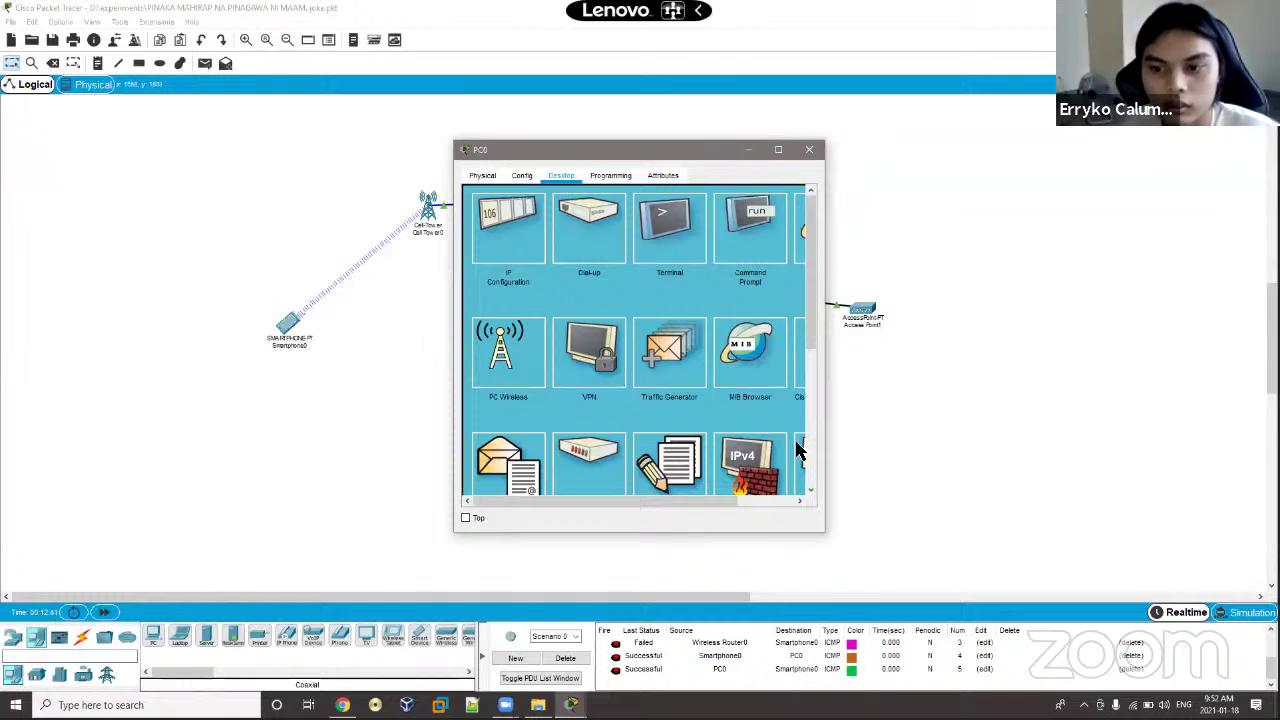
{"action": "left_click", "coordinate": [531, 88]}
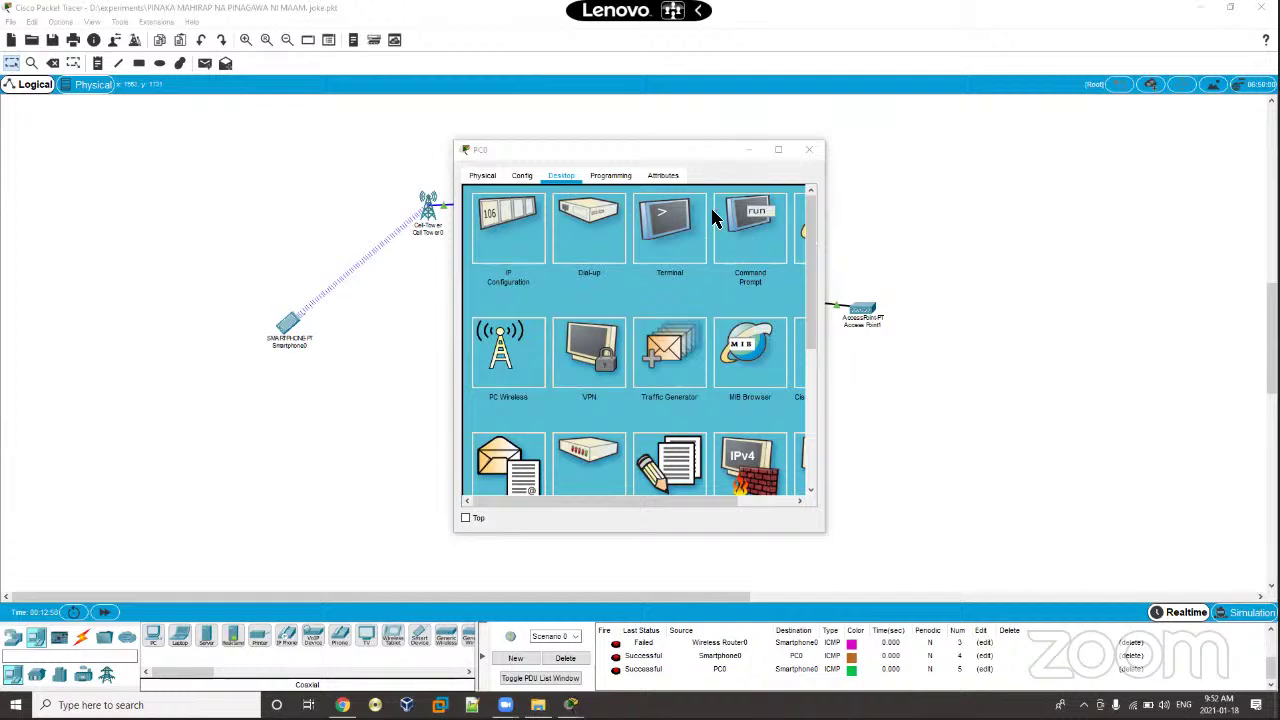
{"action": "left_click_drag", "start_coordinate": [692, 149], "coordinate": [777, 134]}
{"action": "left_click", "coordinate": [833, 134]}
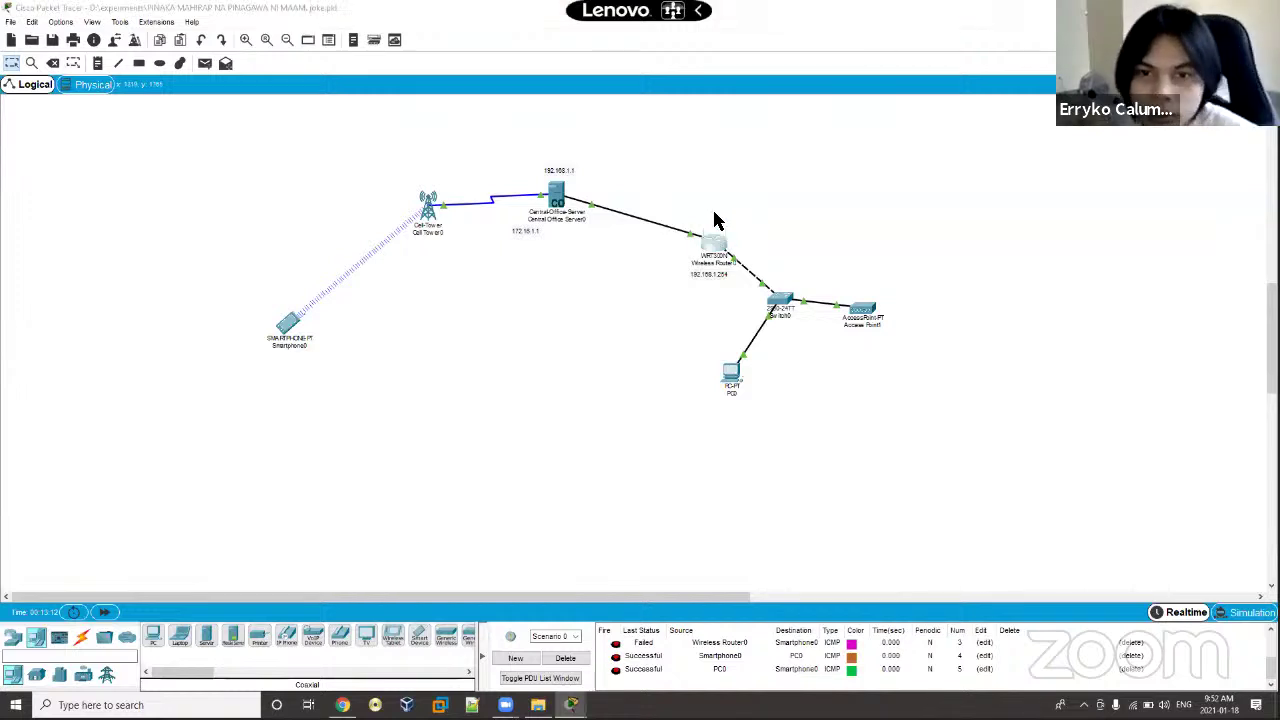
{"action": "left_click", "coordinate": [720, 245]}
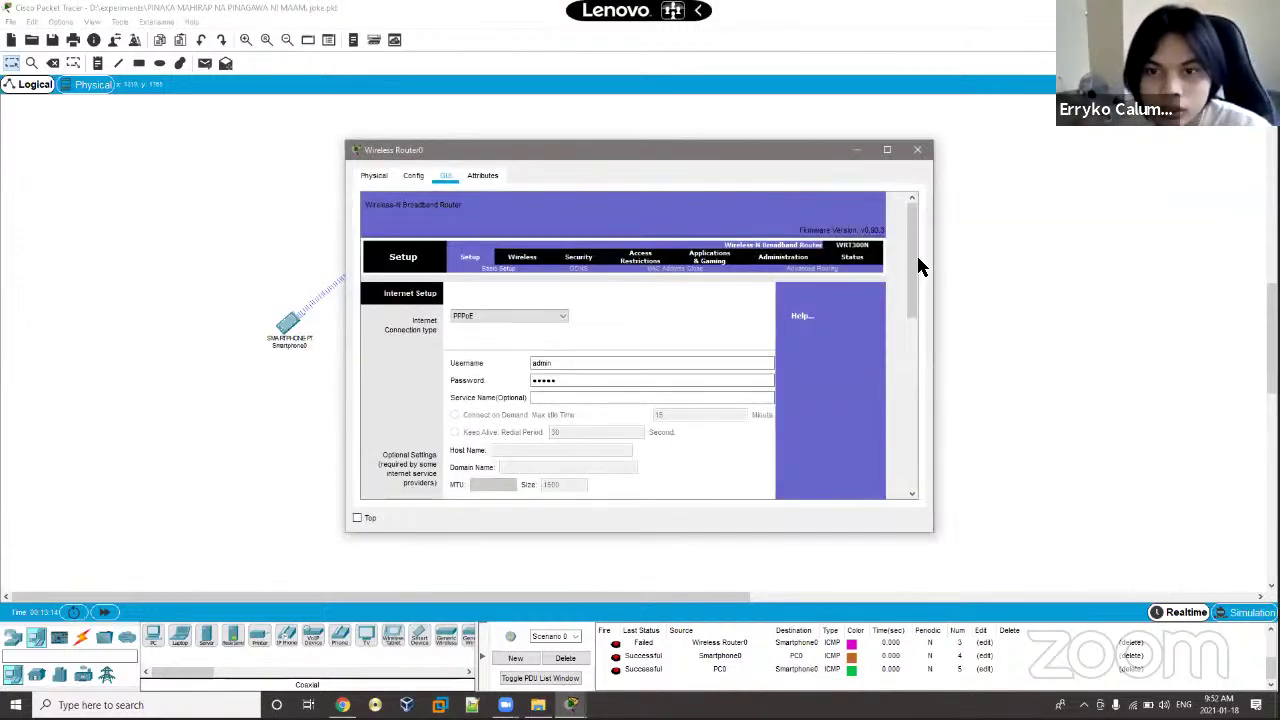
{"action": "scroll", "coordinate": [920, 268], "scroll_direction": "down", "scroll_amount": 1}
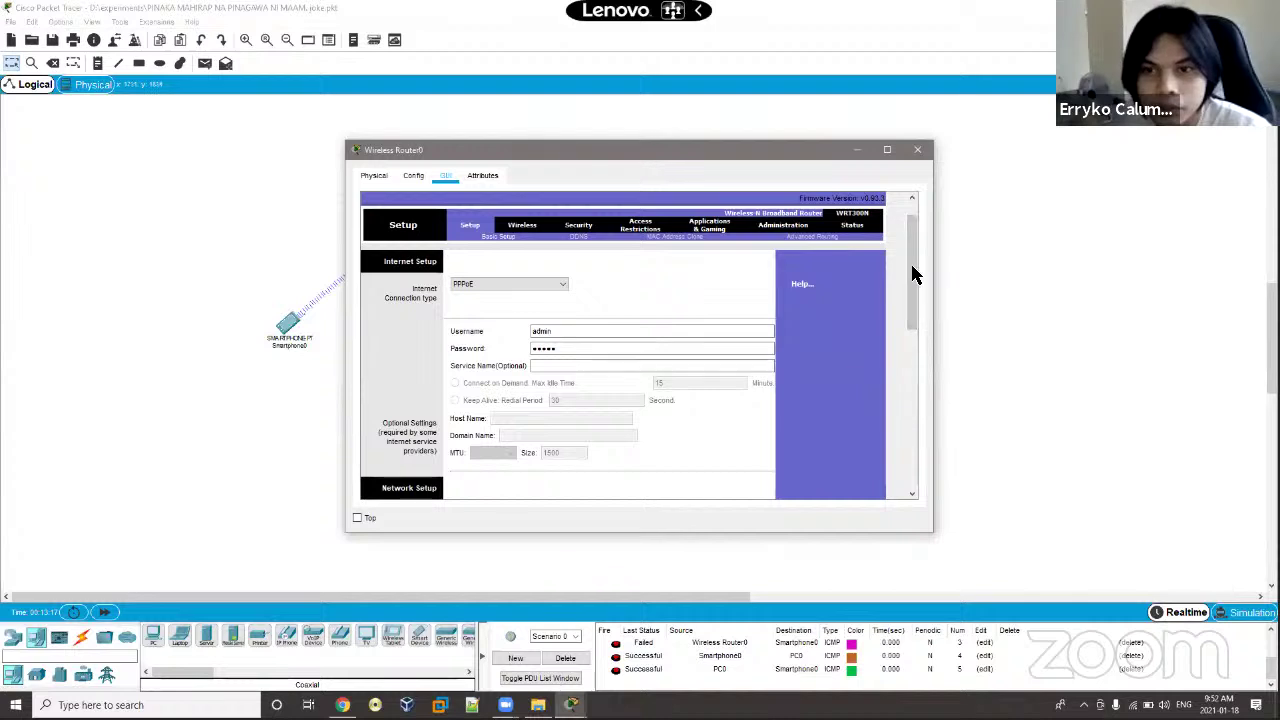
{"action": "left_click_drag", "start_coordinate": [912, 275], "coordinate": [912, 387]}
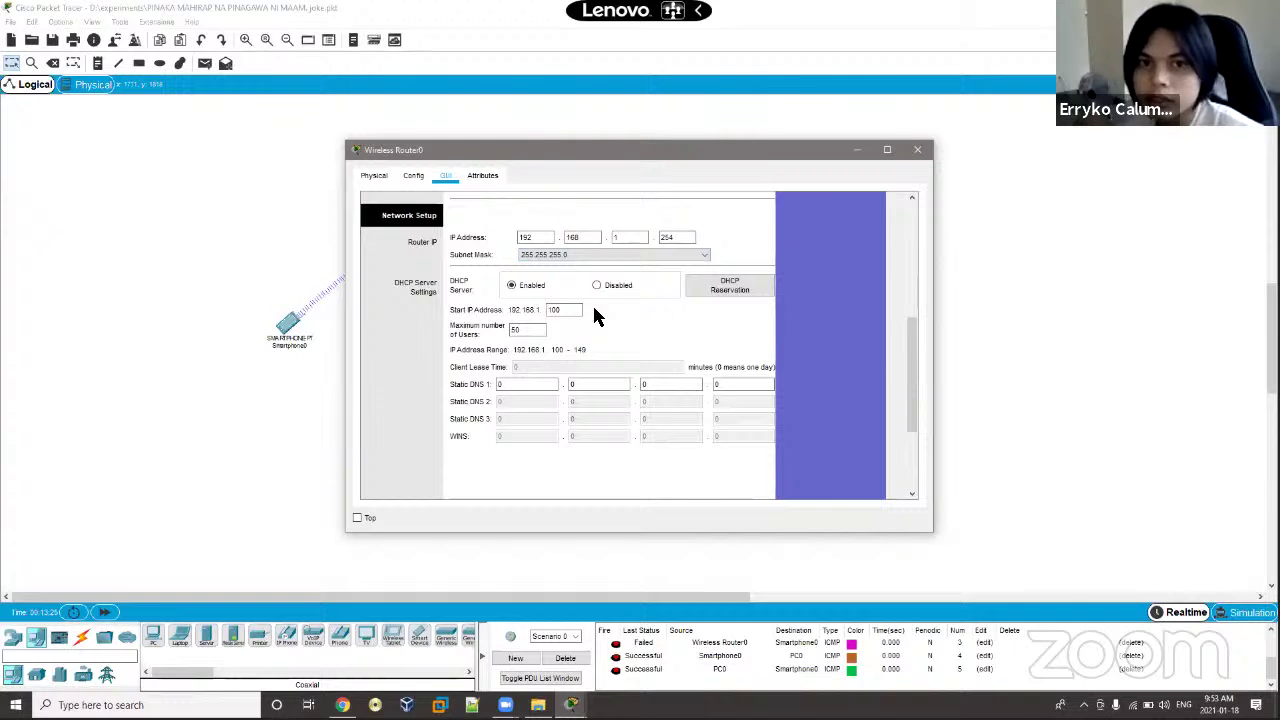
{"action": "left_click_drag", "start_coordinate": [597, 150], "coordinate": [668, 307]}
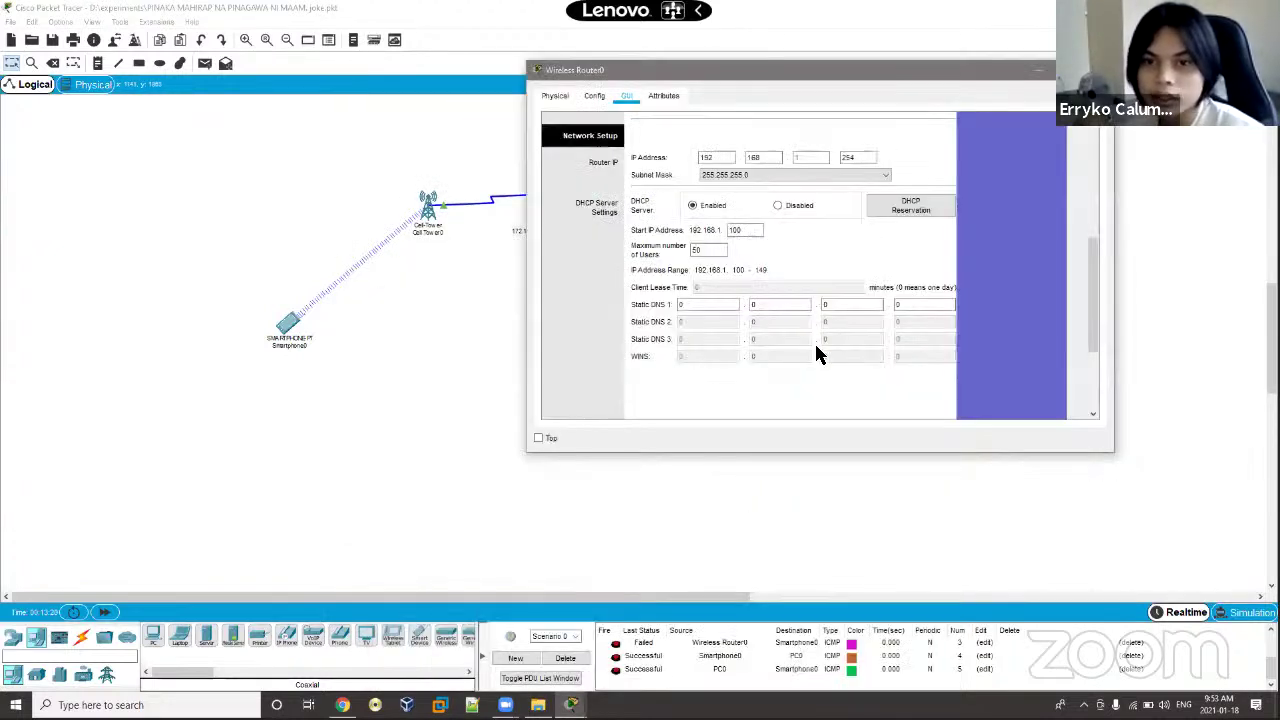
{"action": "scroll", "coordinate": [830, 345], "scroll_direction": "down", "scroll_amount": 5}
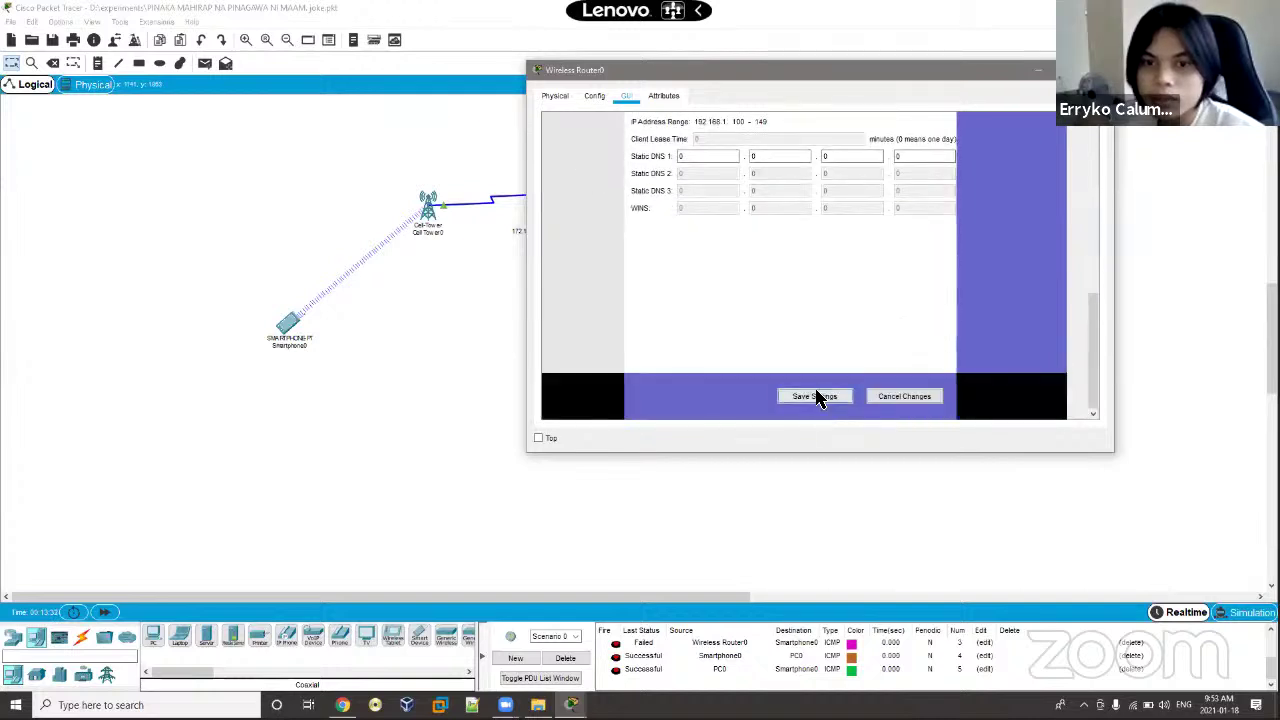
{"action": "scroll", "coordinate": [845, 292], "scroll_direction": "up", "scroll_amount": 3}
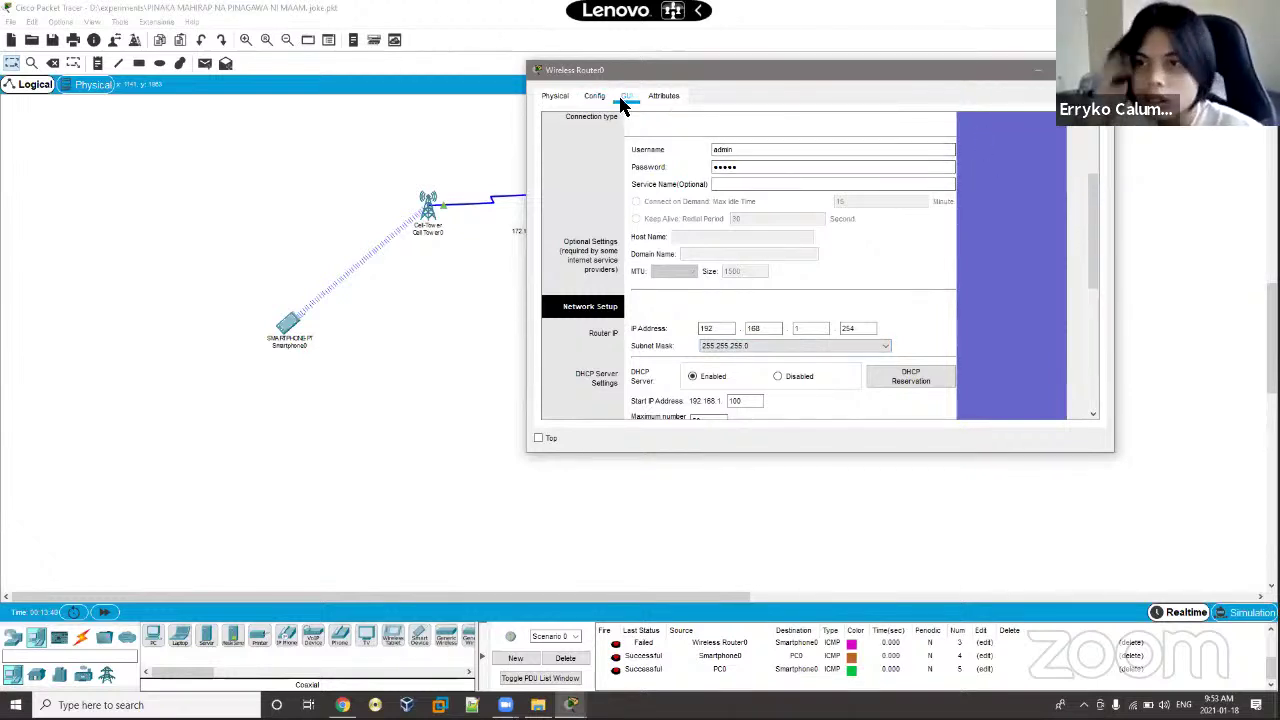
{"action": "left_click", "coordinate": [604, 96]}
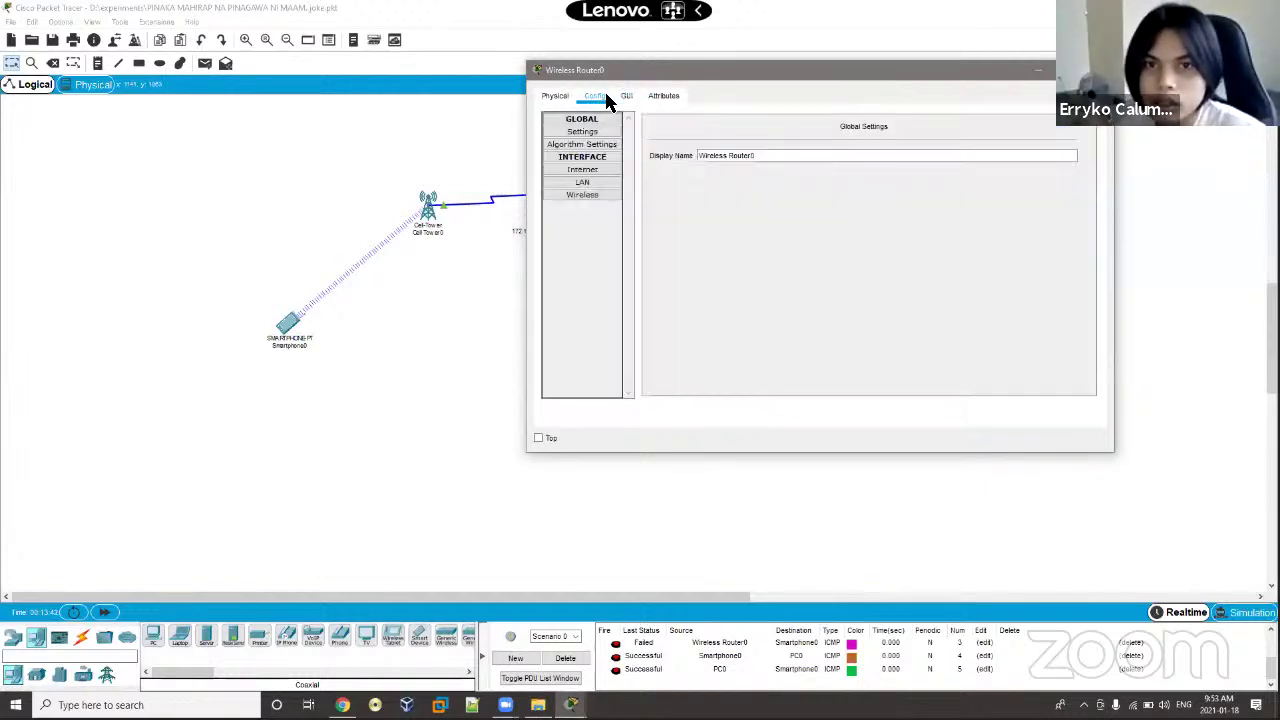
{"action": "left_click", "coordinate": [590, 170]}
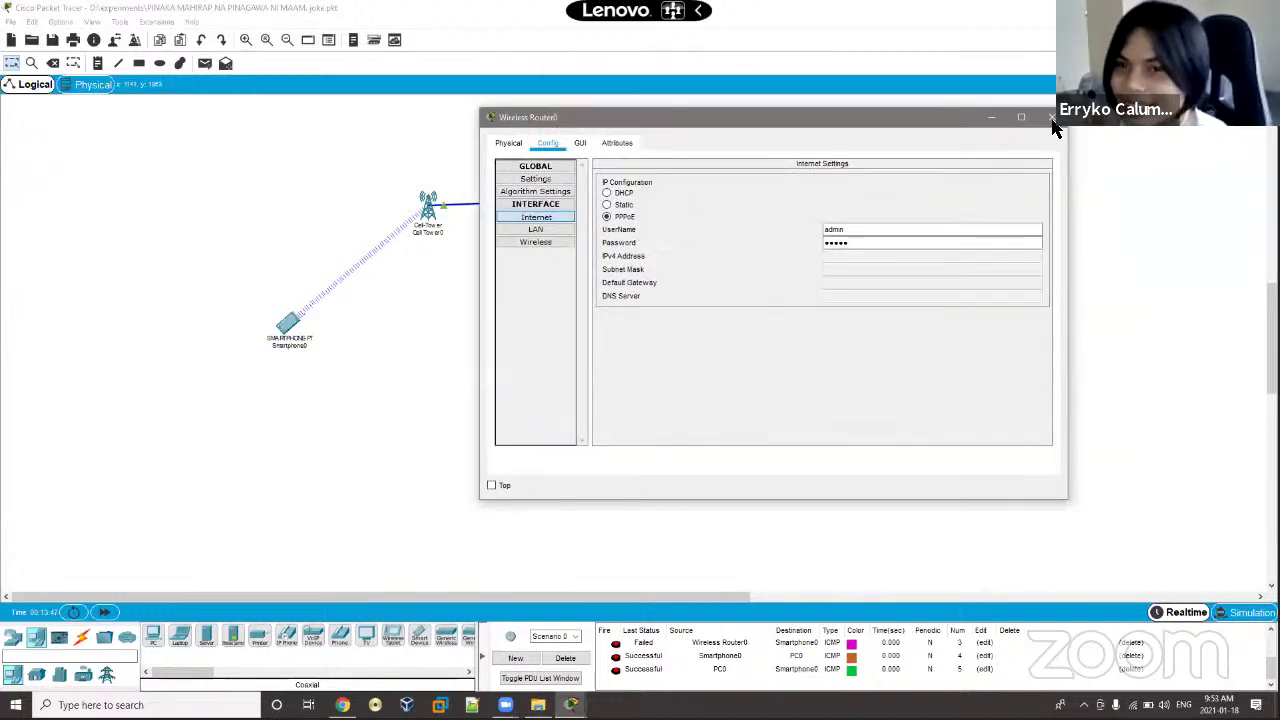
{"action": "left_click", "coordinate": [1050, 119]}
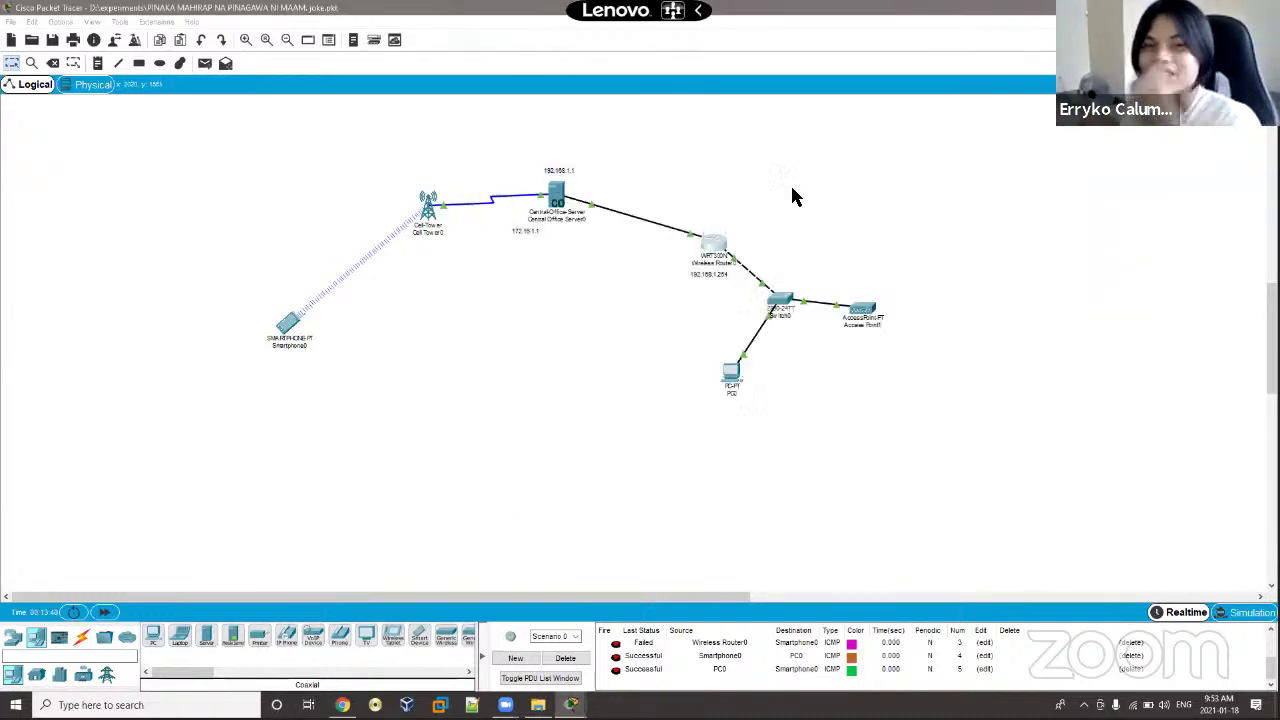
Step: Turn on Allow External Access for the Central Office Server and check its 192.168.1.1 backbone address
{"action": "left_click", "coordinate": [563, 194]}
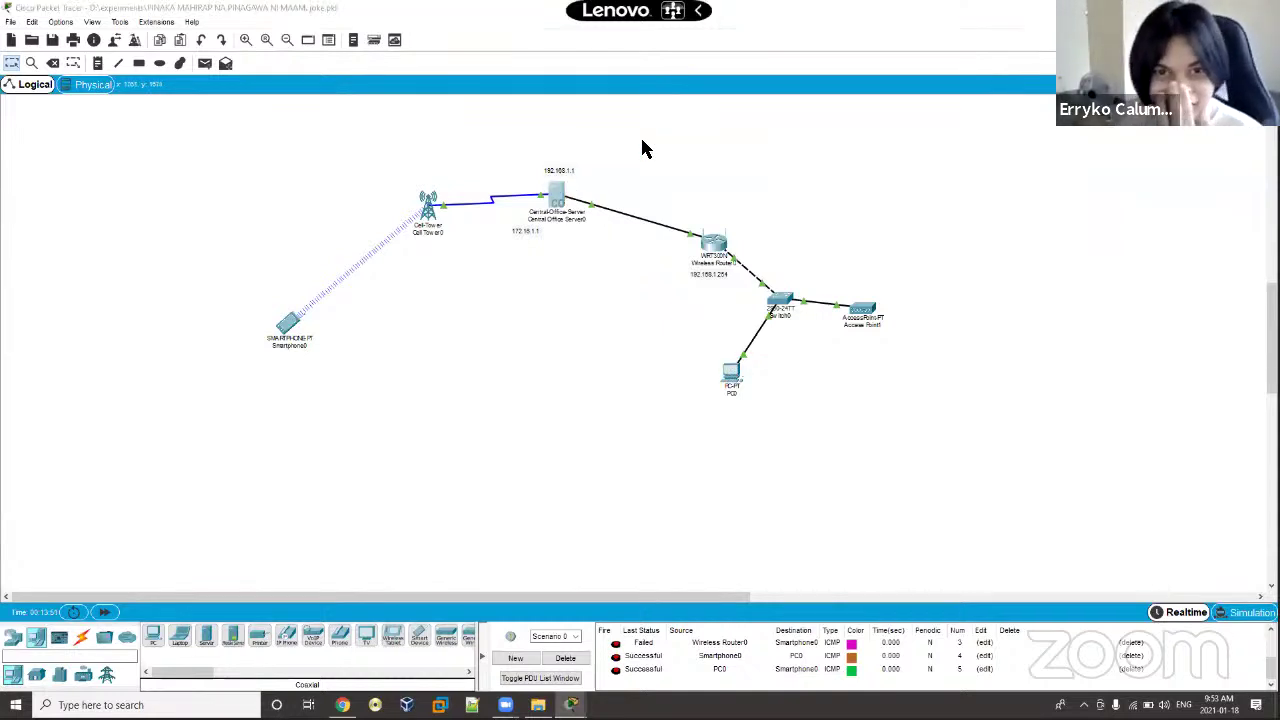
{"action": "left_click", "coordinate": [512, 212]}
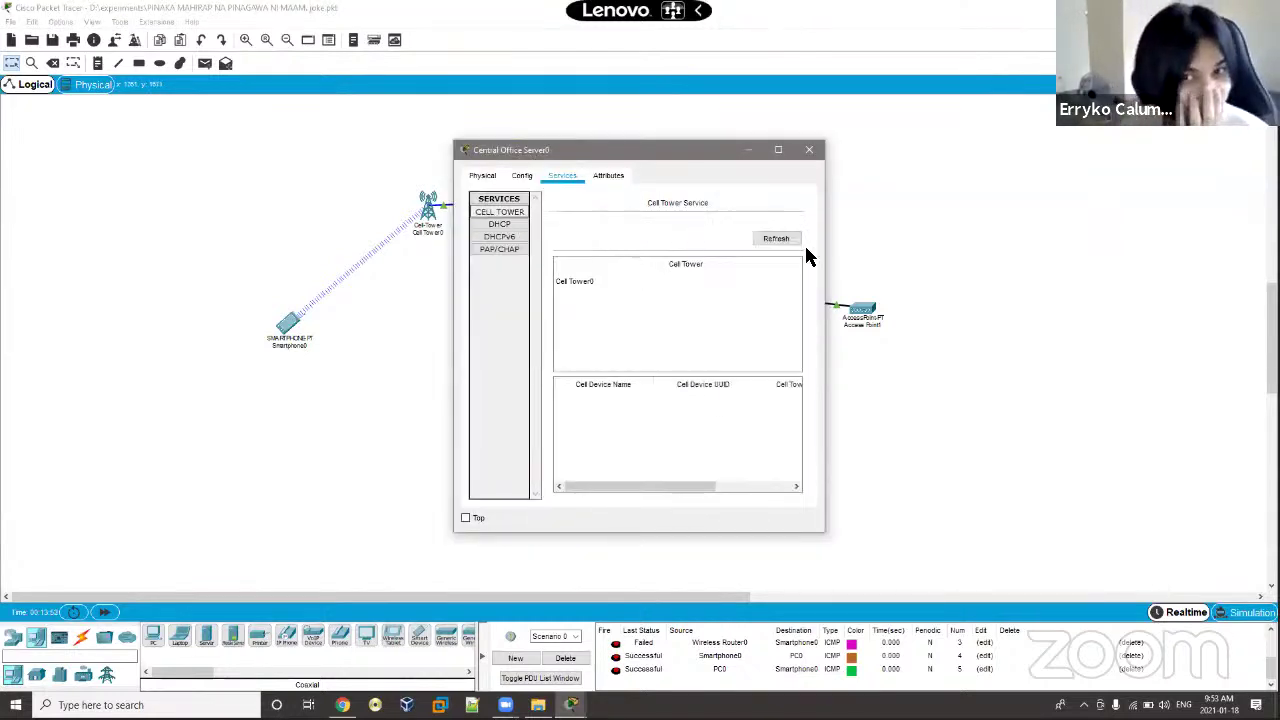
{"action": "left_click", "coordinate": [522, 175]}
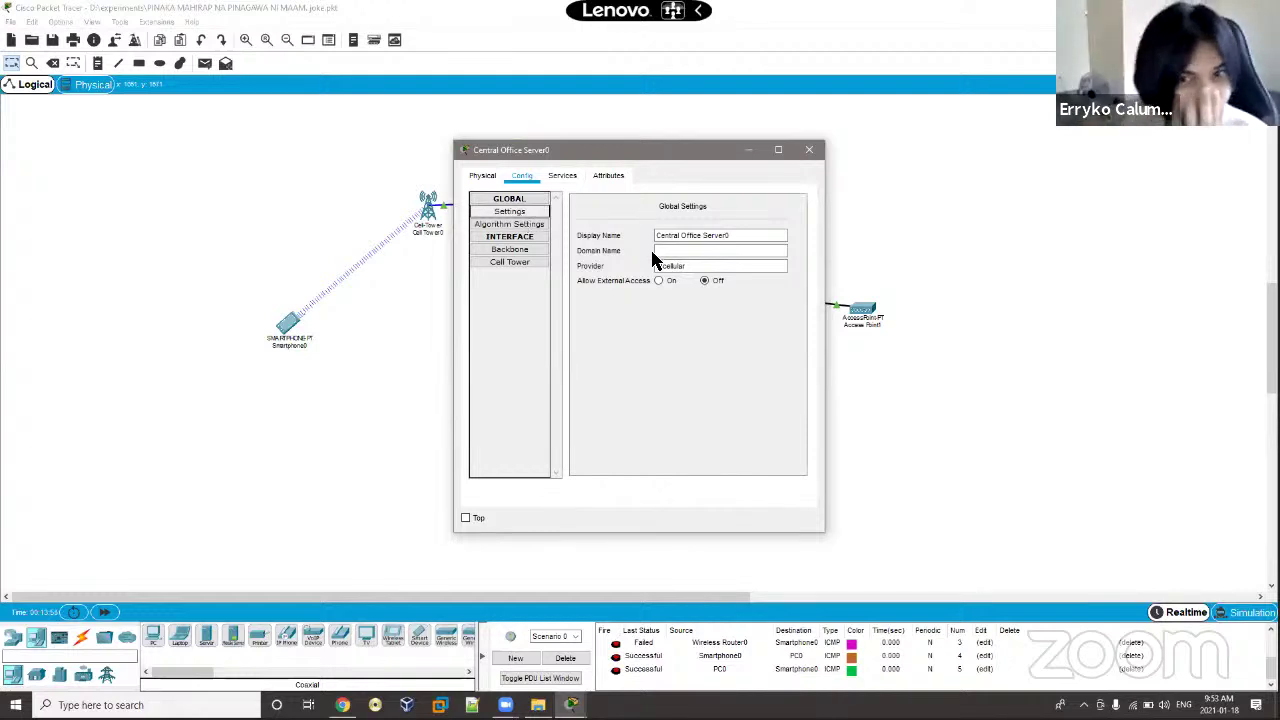
{"action": "left_click", "coordinate": [668, 282]}
{"action": "left_click", "coordinate": [510, 249]}
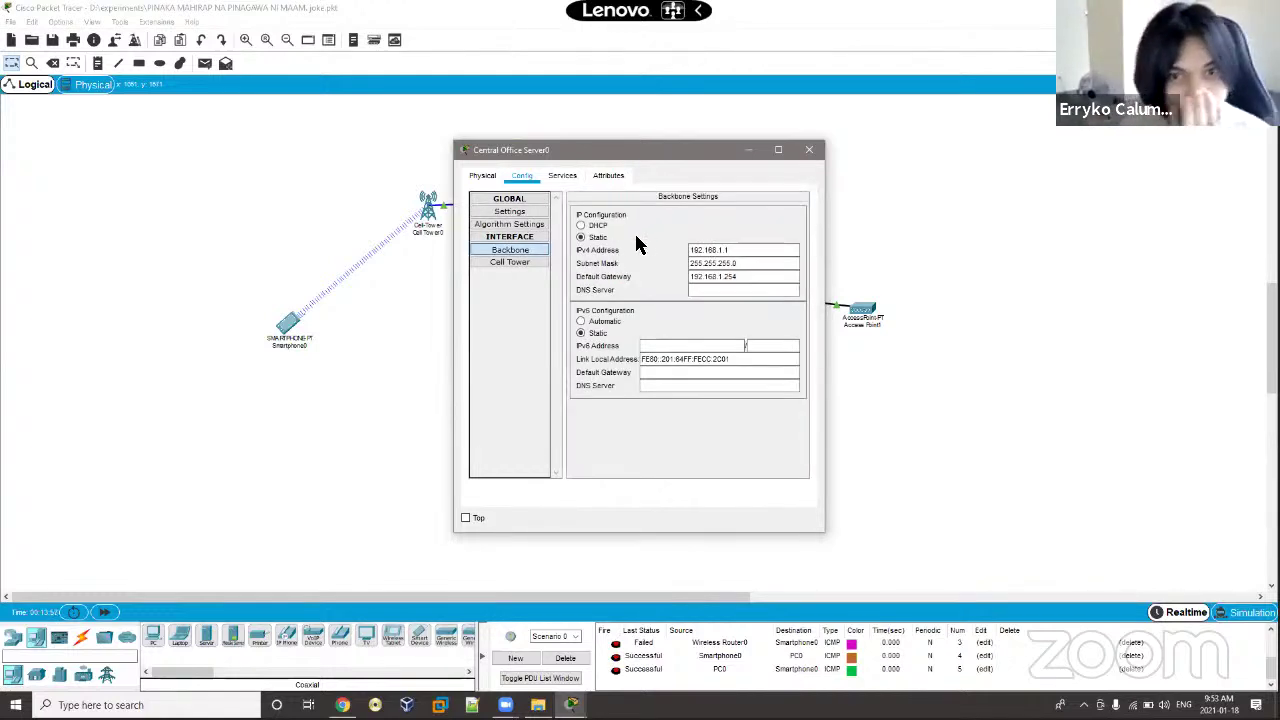
{"action": "left_click_drag", "start_coordinate": [748, 251], "coordinate": [692, 251]}
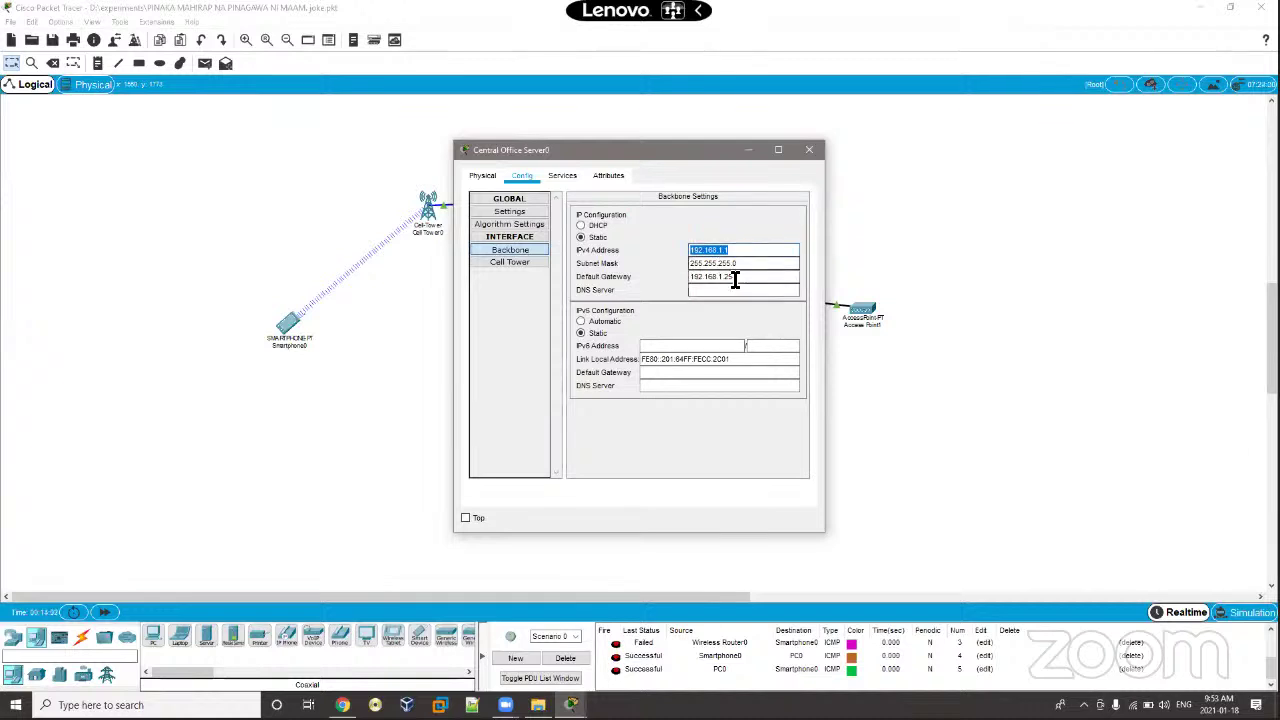
{"action": "left_click", "coordinate": [510, 212]}
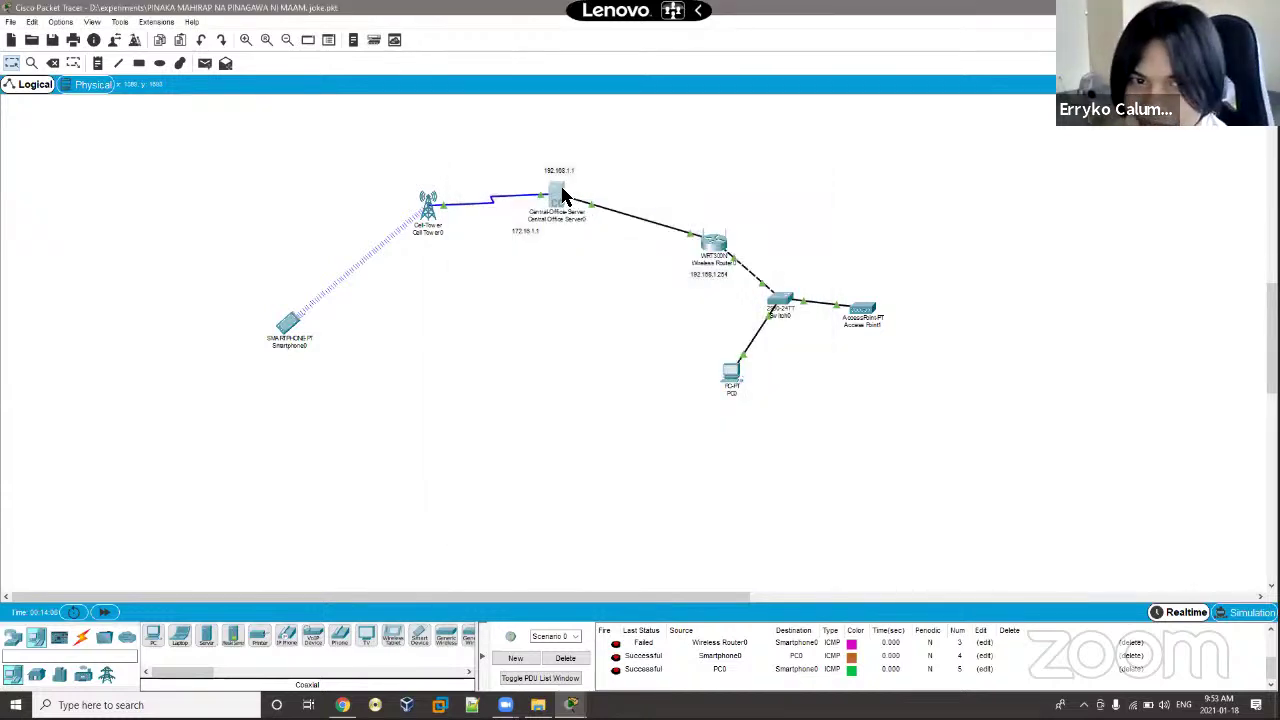
Step: Reopen the server's configuration and check its 172.16.1.1 cell tower address
{"action": "left_click_drag", "start_coordinate": [564, 192], "coordinate": [558, 192]}
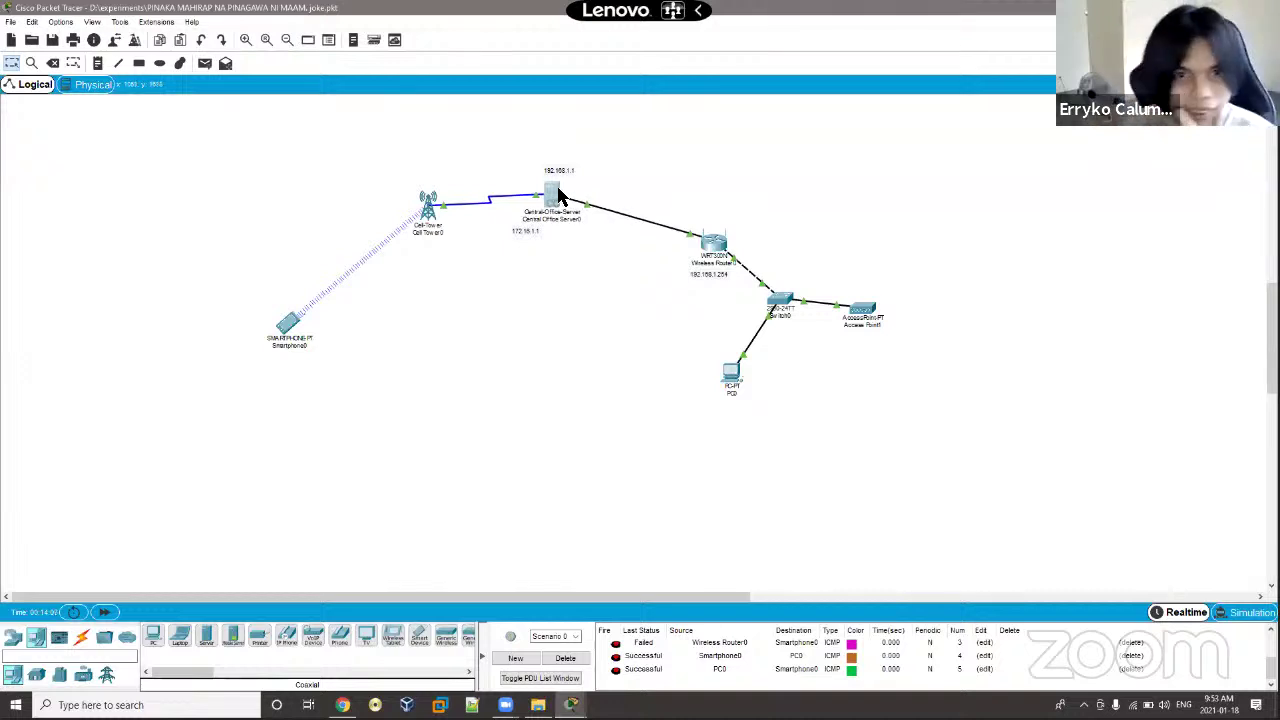
{"action": "double_click", "coordinate": [556, 200]}
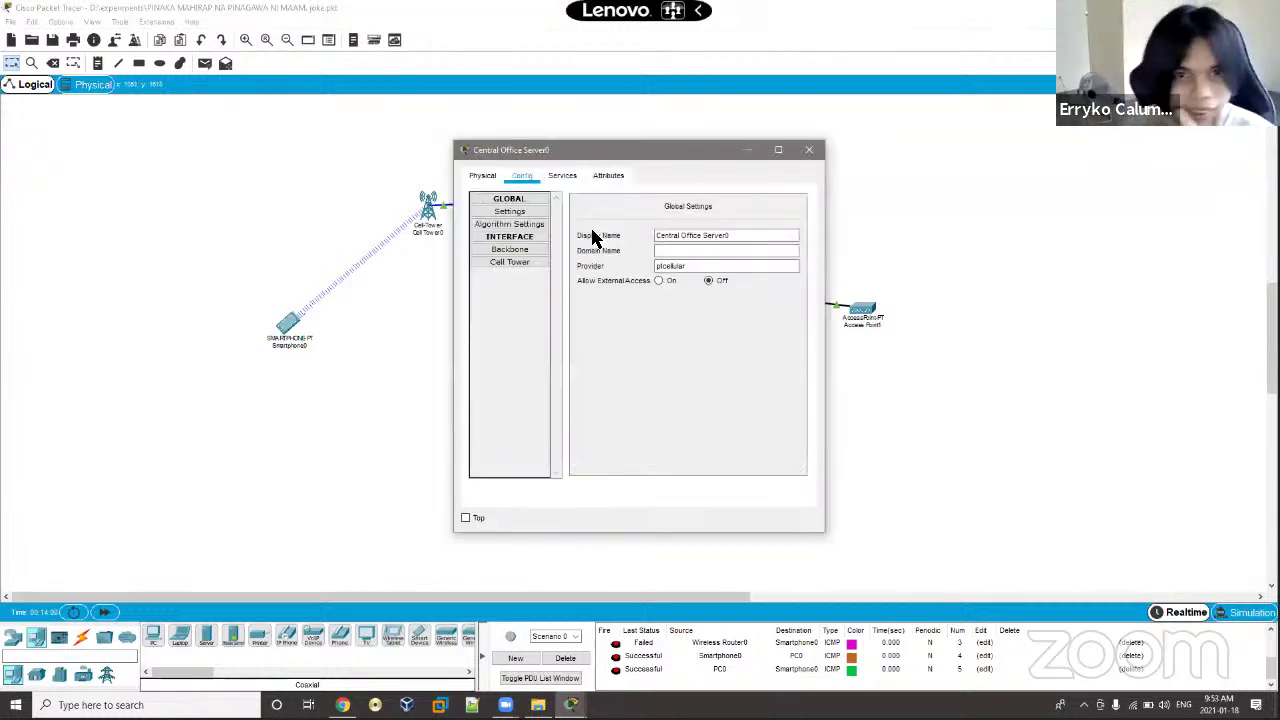
{"action": "left_click", "coordinate": [510, 262]}
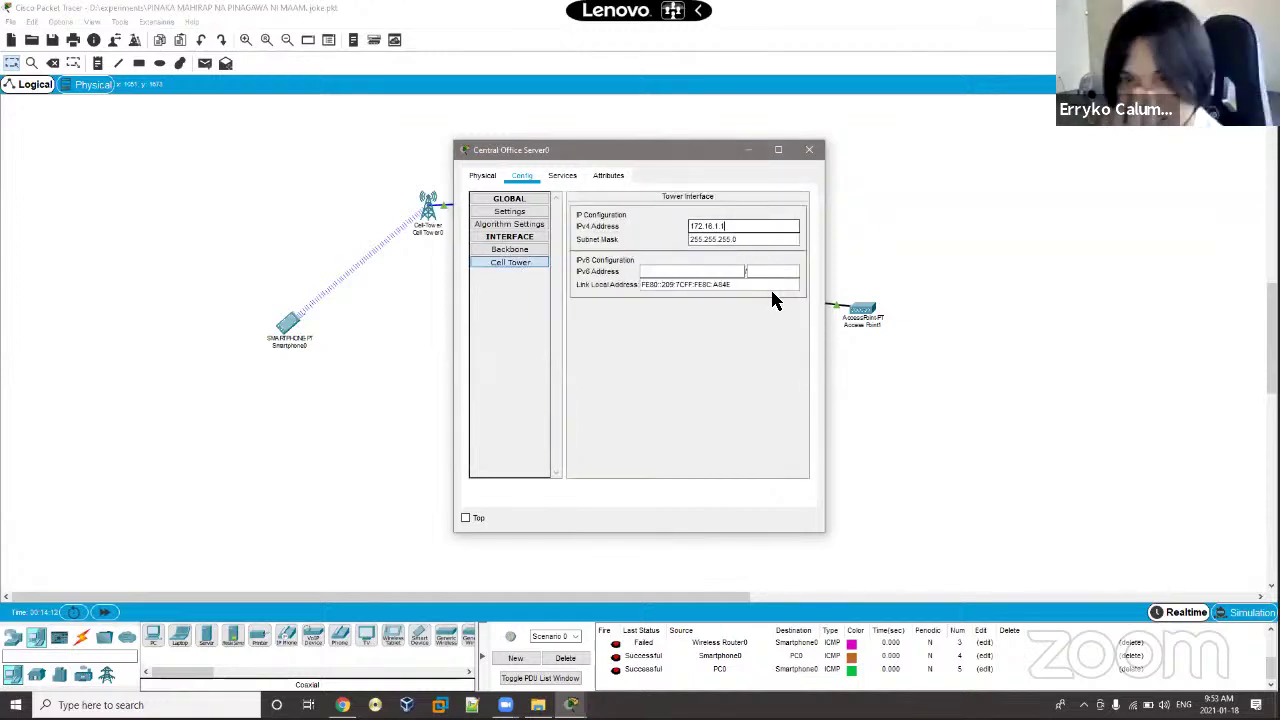
{"action": "double_click", "coordinate": [780, 226]}
{"action": "left_click", "coordinate": [680, 182]}
{"action": "double_click", "coordinate": [720, 226]}
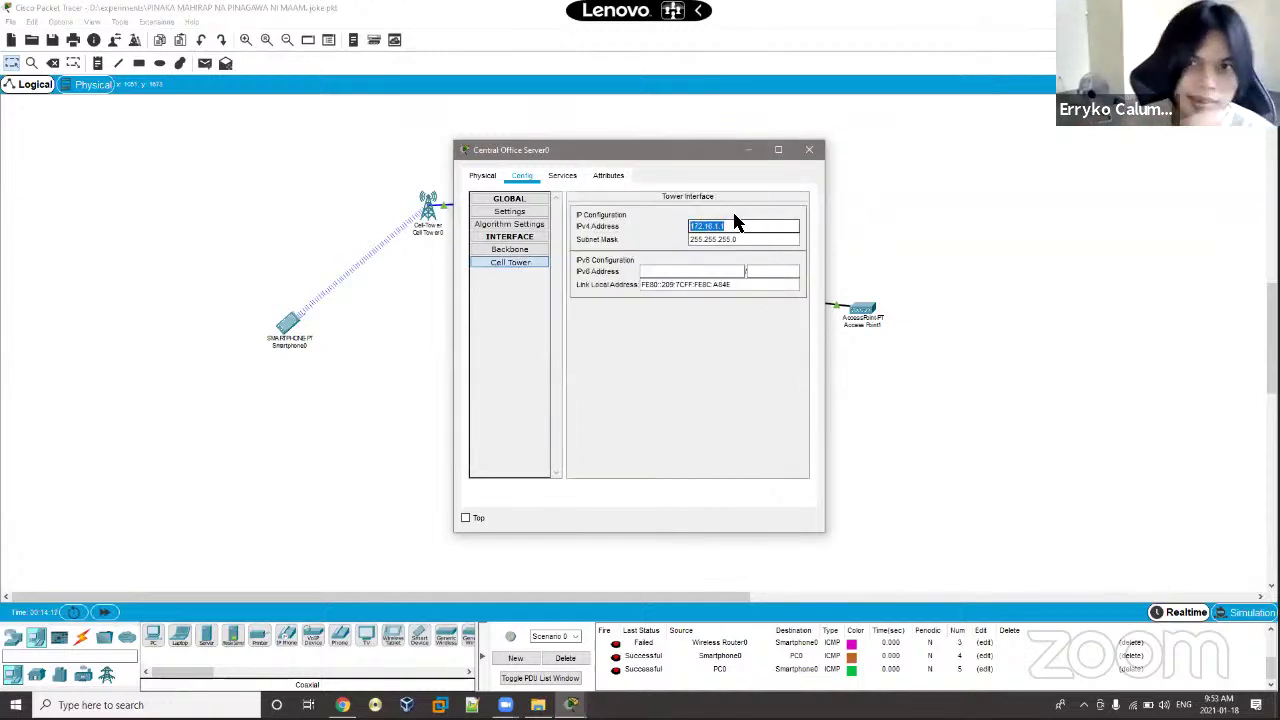
{"action": "left_click", "coordinate": [712, 272]}
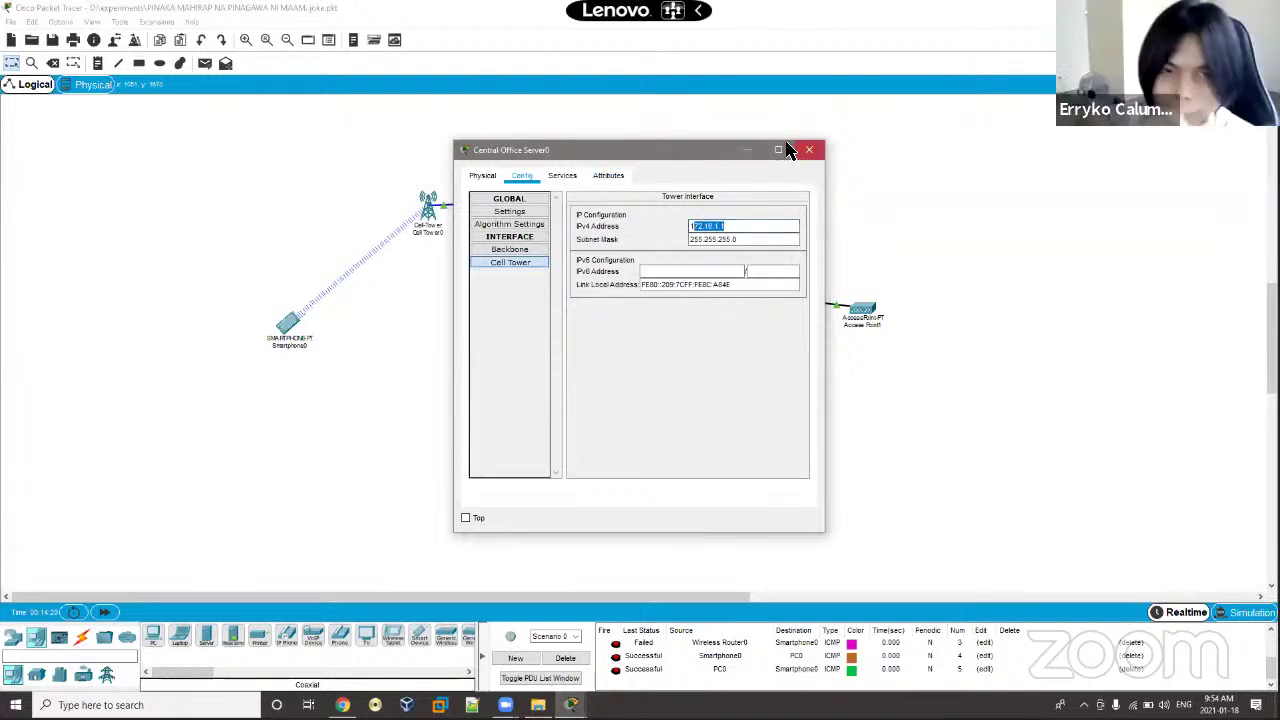
Step: Review Smartphone0's 3G/4G Cell1 settings, ping the Central Office Server from it, then clear the results
{"action": "left_click", "coordinate": [291, 323]}
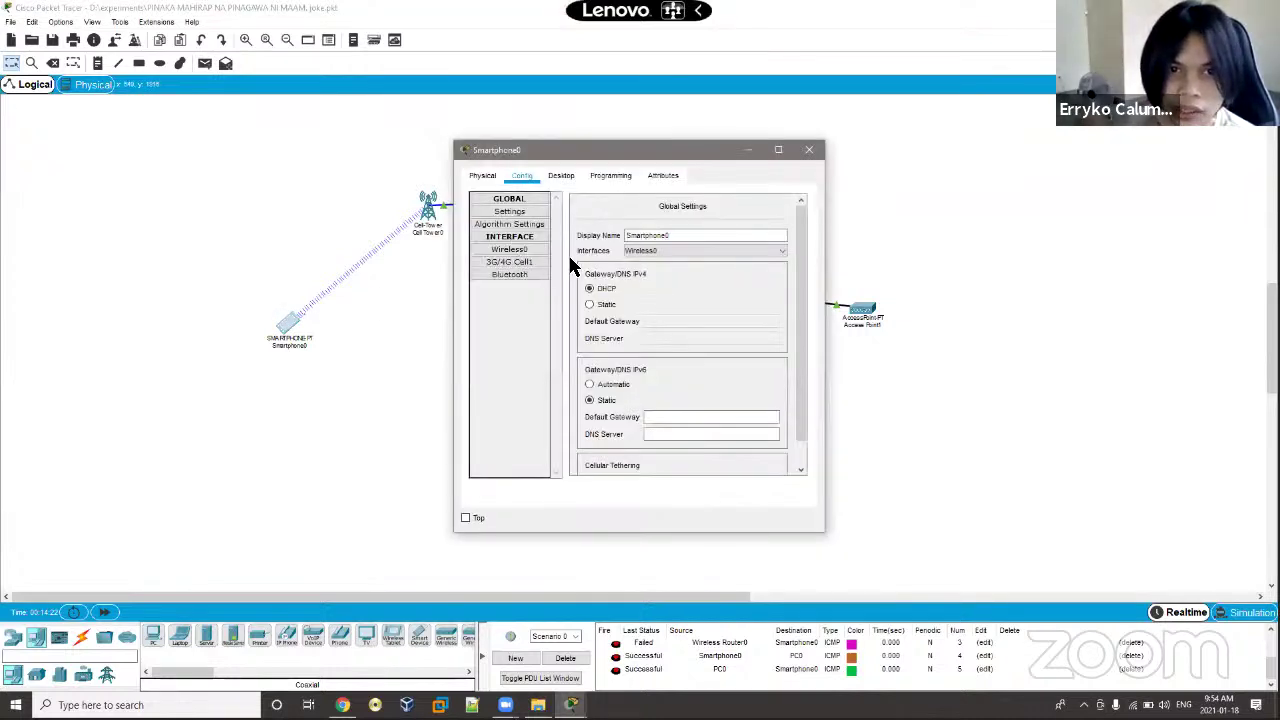
{"action": "left_click", "coordinate": [509, 261]}
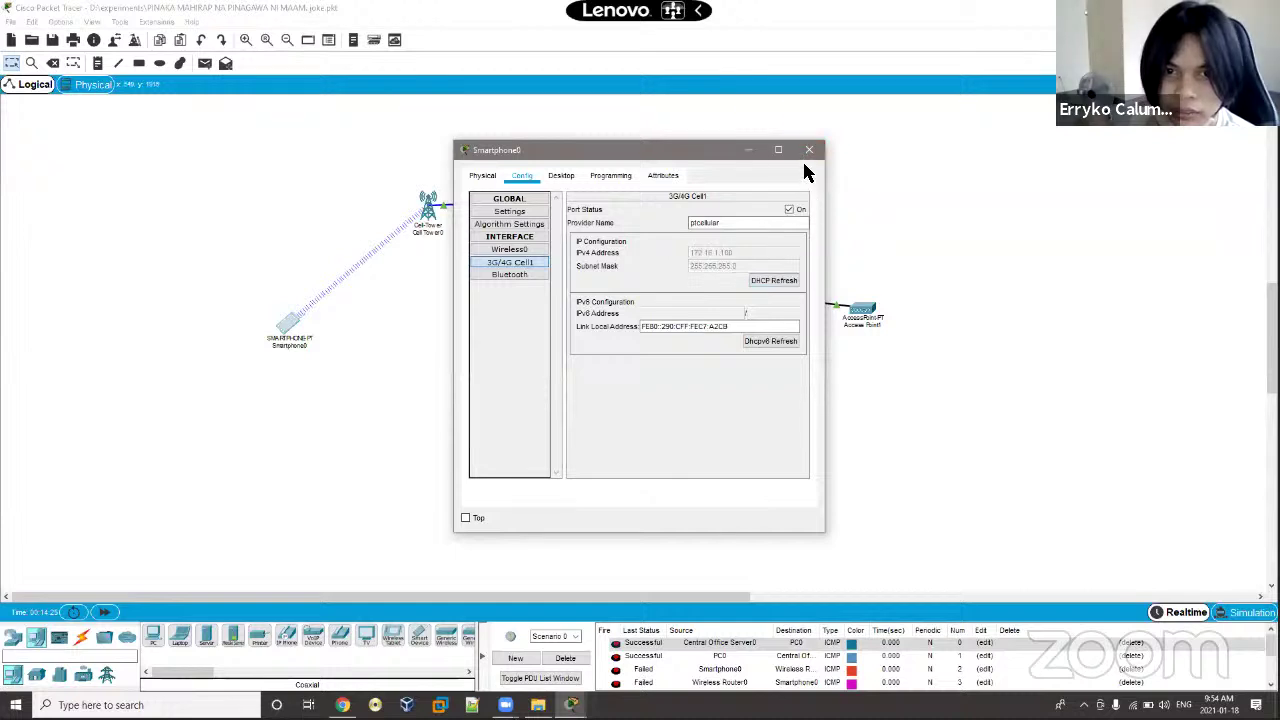
{"action": "left_click", "coordinate": [204, 63]}
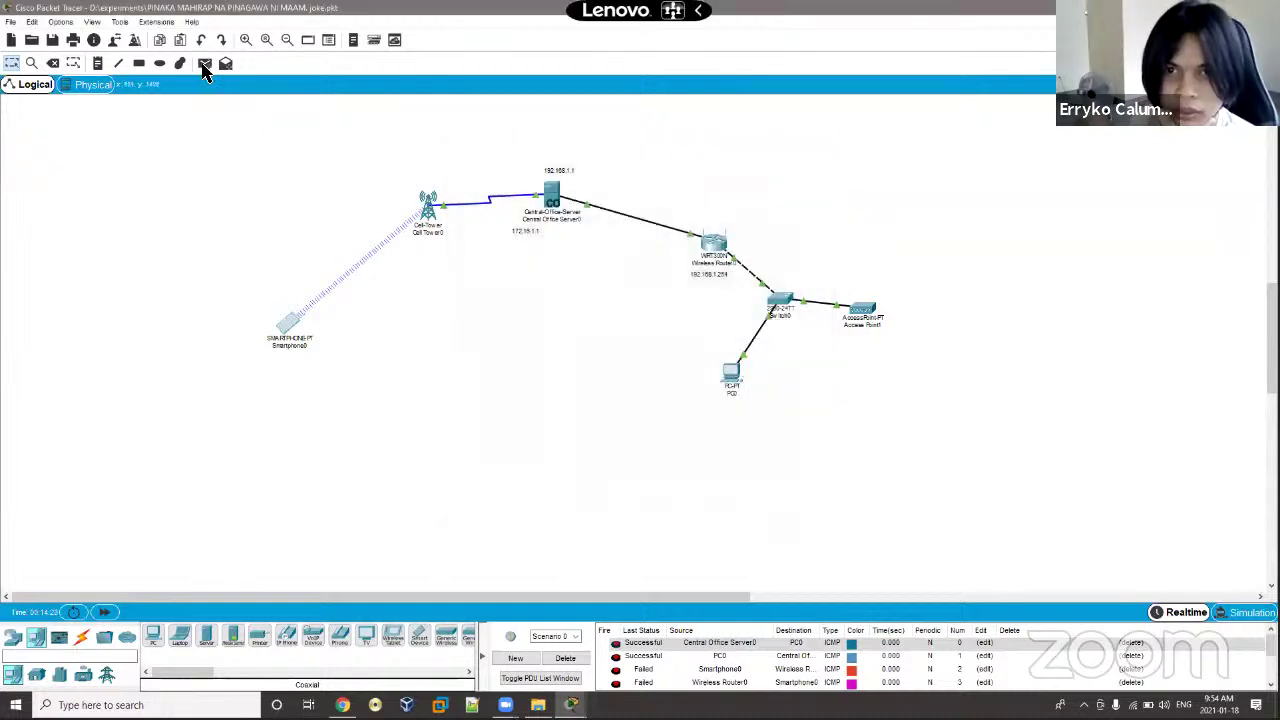
{"action": "left_click", "coordinate": [289, 322]}
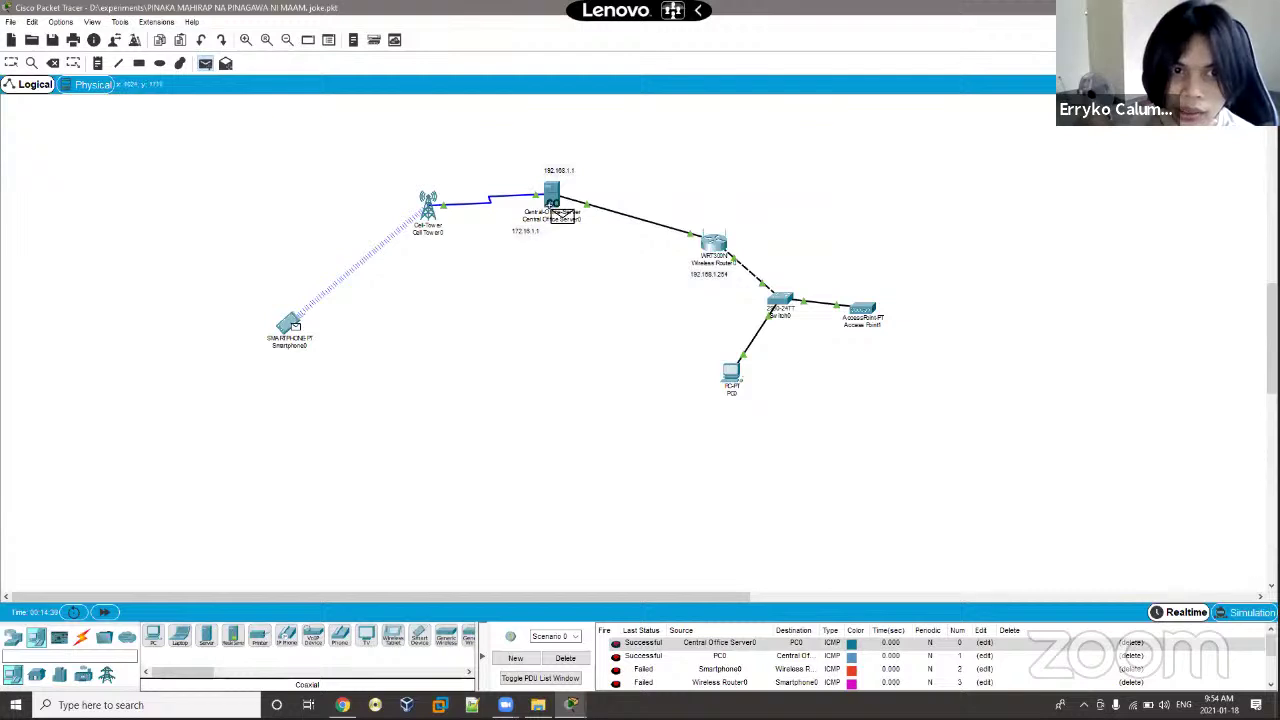
{"action": "left_click", "coordinate": [552, 197]}
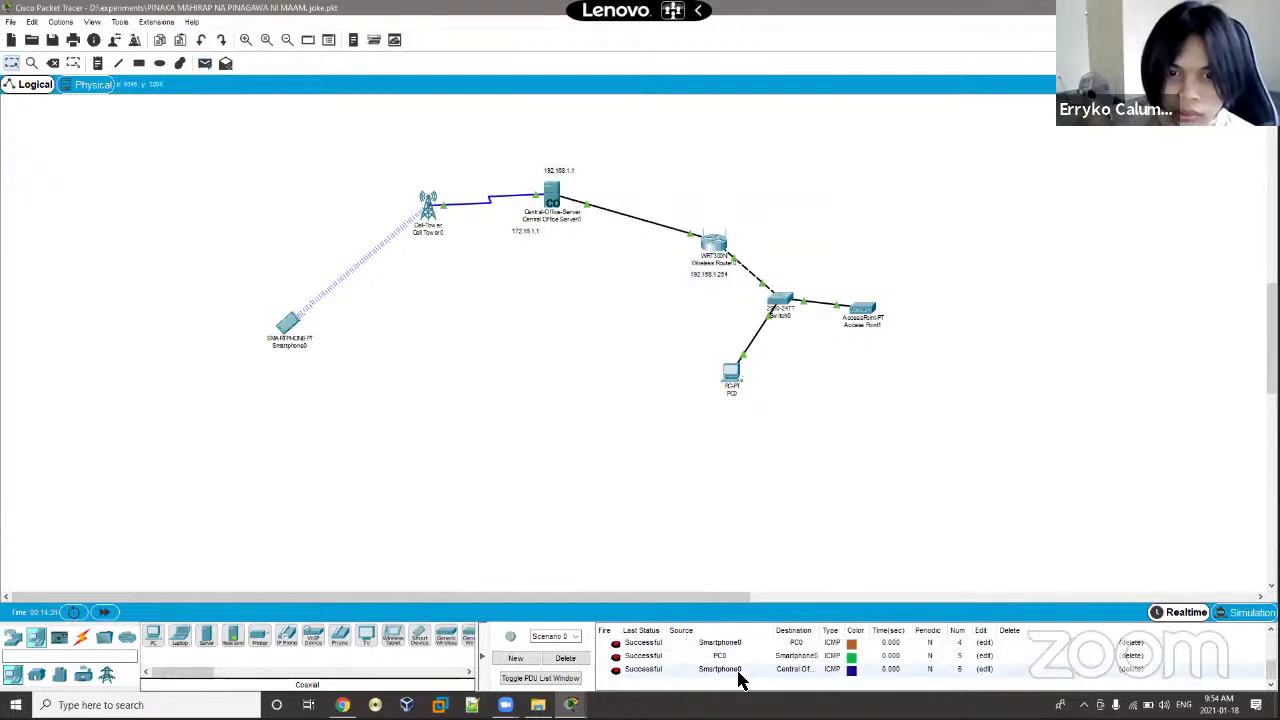
{"action": "left_click", "coordinate": [563, 658]}
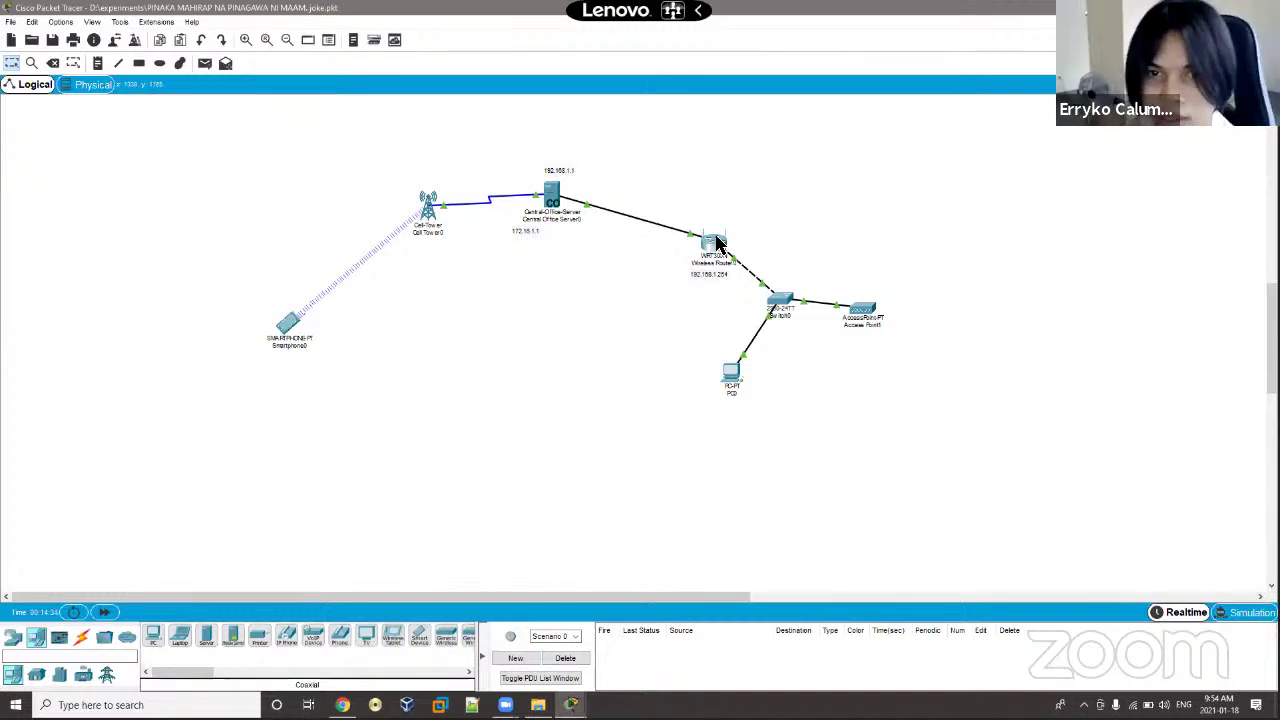
{"action": "mouse_move", "coordinate": [716, 244]}
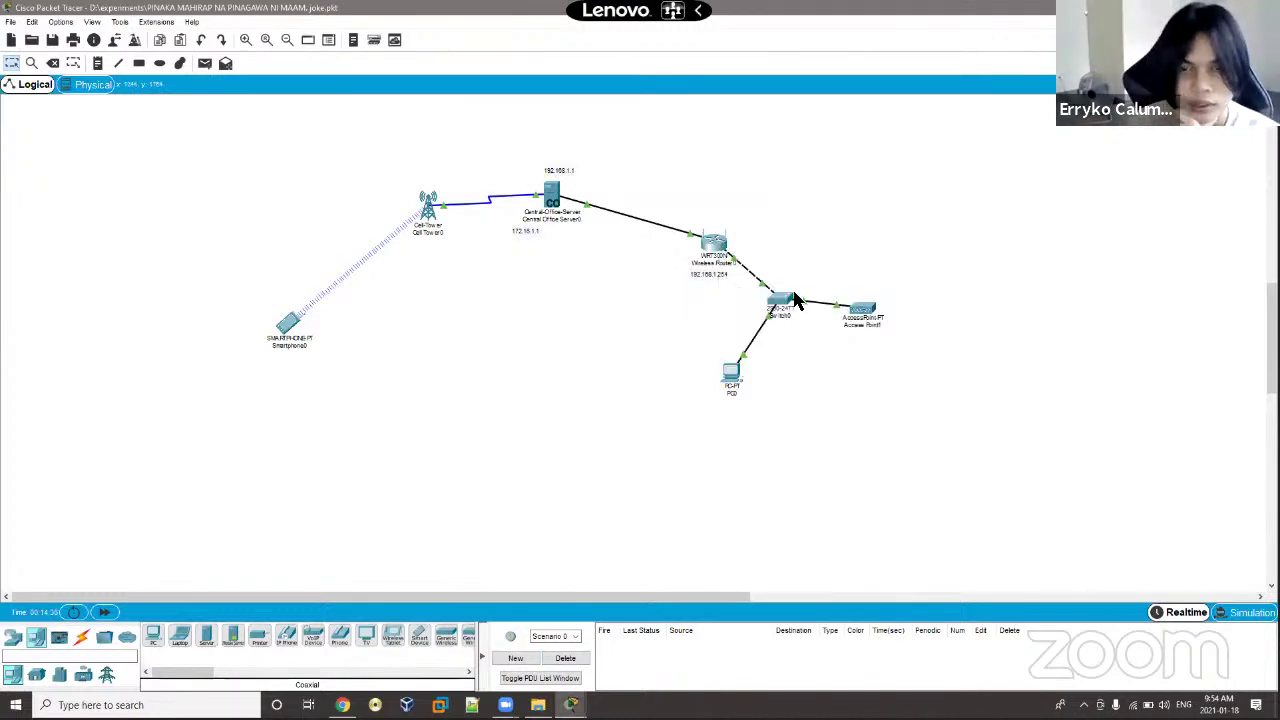
{"action": "left_click", "coordinate": [712, 248]}
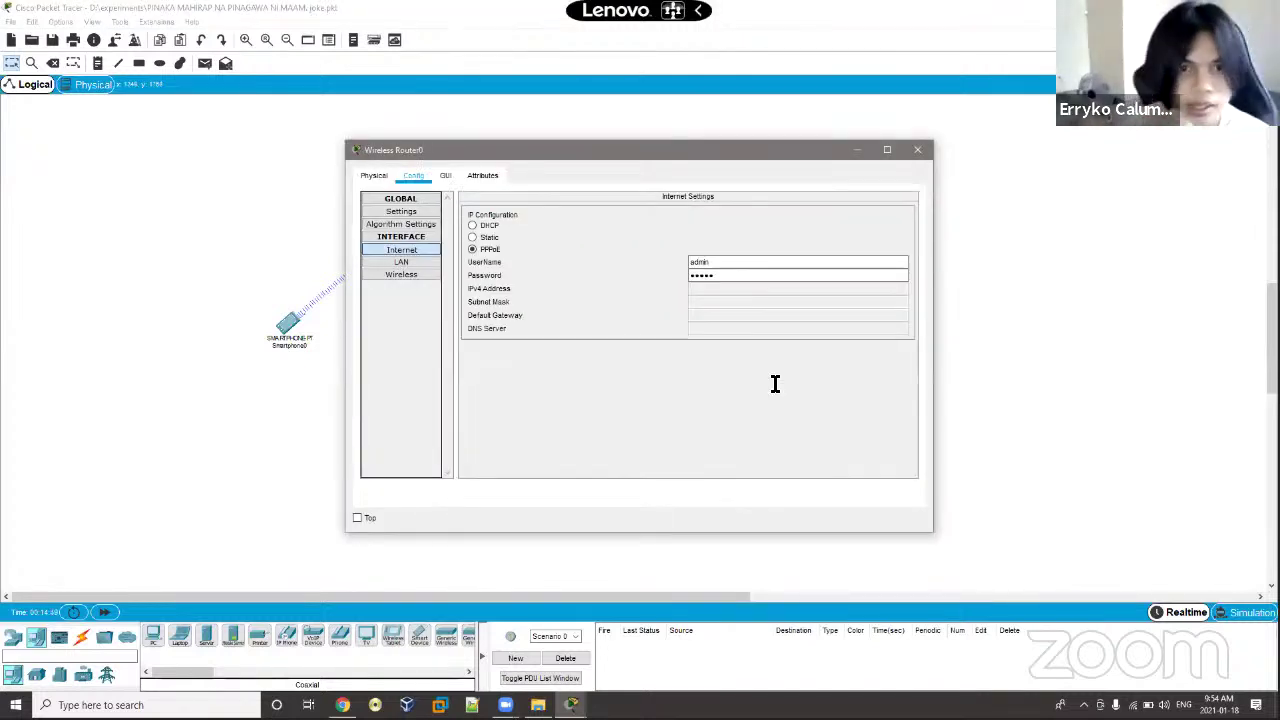
{"action": "left_click", "coordinate": [445, 176]}
{"action": "scroll", "coordinate": [875, 390], "scroll_direction": "down", "scroll_amount": 1}
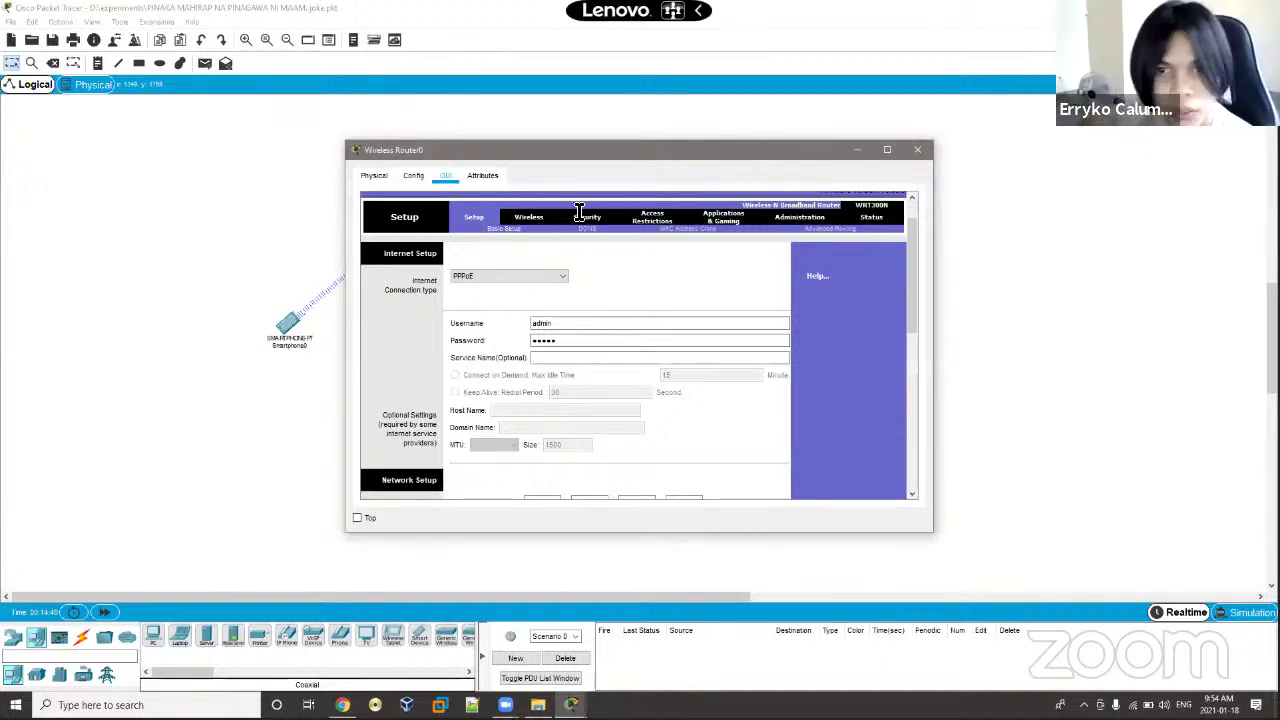
{"action": "scroll", "coordinate": [606, 250], "scroll_direction": "down", "scroll_amount": 2}
{"action": "scroll", "coordinate": [610, 258], "scroll_direction": "down", "scroll_amount": 4}
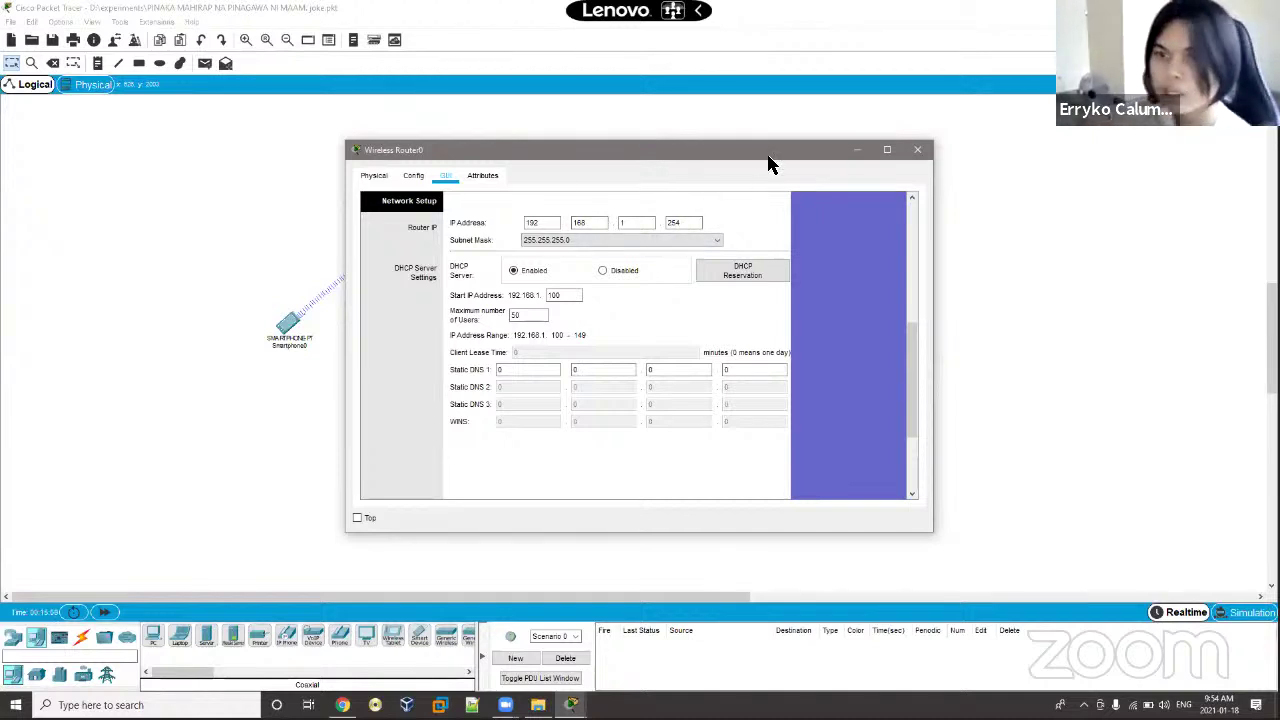
{"action": "left_click_drag", "start_coordinate": [554, 152], "coordinate": [574, 332]}
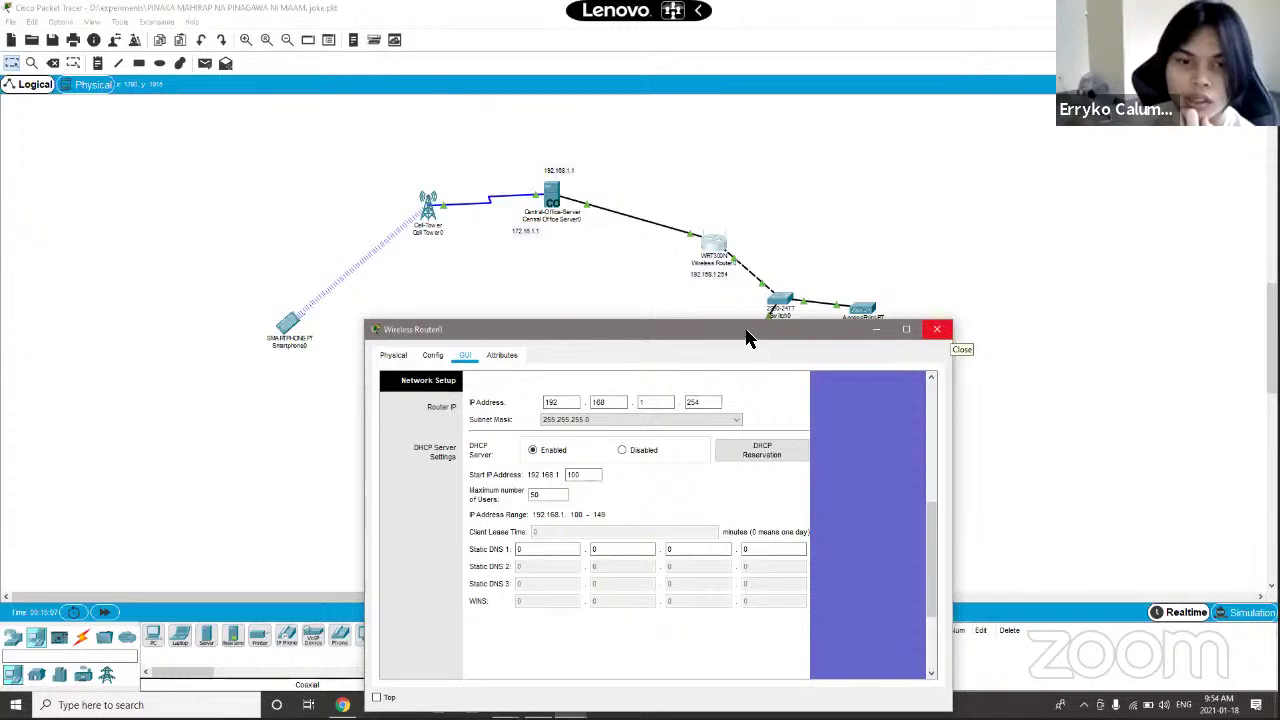
{"action": "left_click_drag", "start_coordinate": [700, 329], "coordinate": [663, 211]}
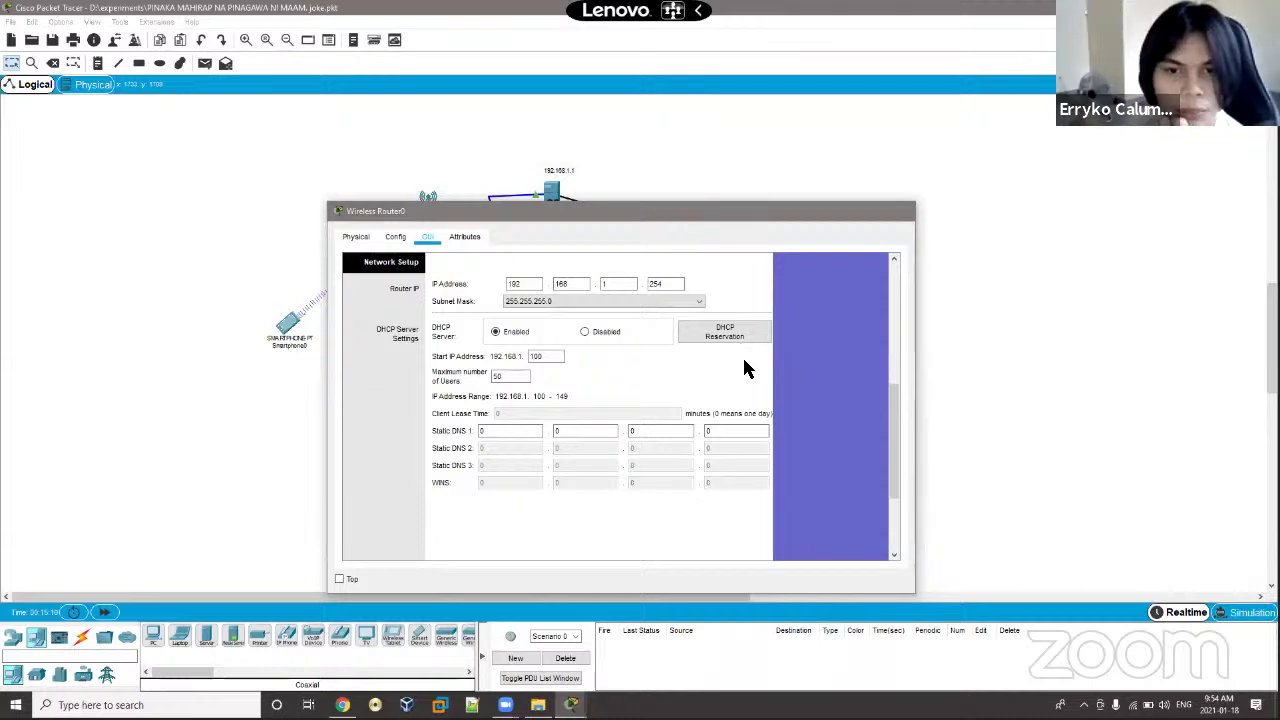
{"action": "key", "text": "Escape"}
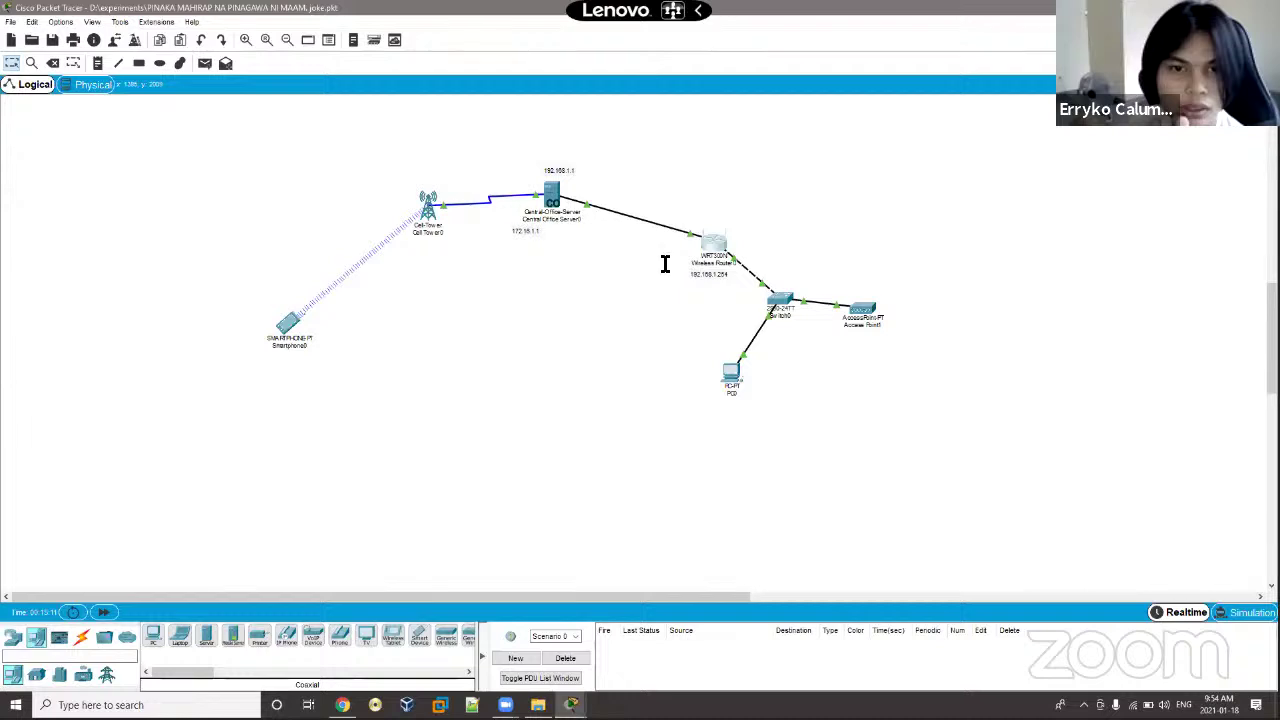
Step: Check PC0's IP configuration, then ping the server and router from Smartphone0
{"action": "left_click", "coordinate": [707, 262]}
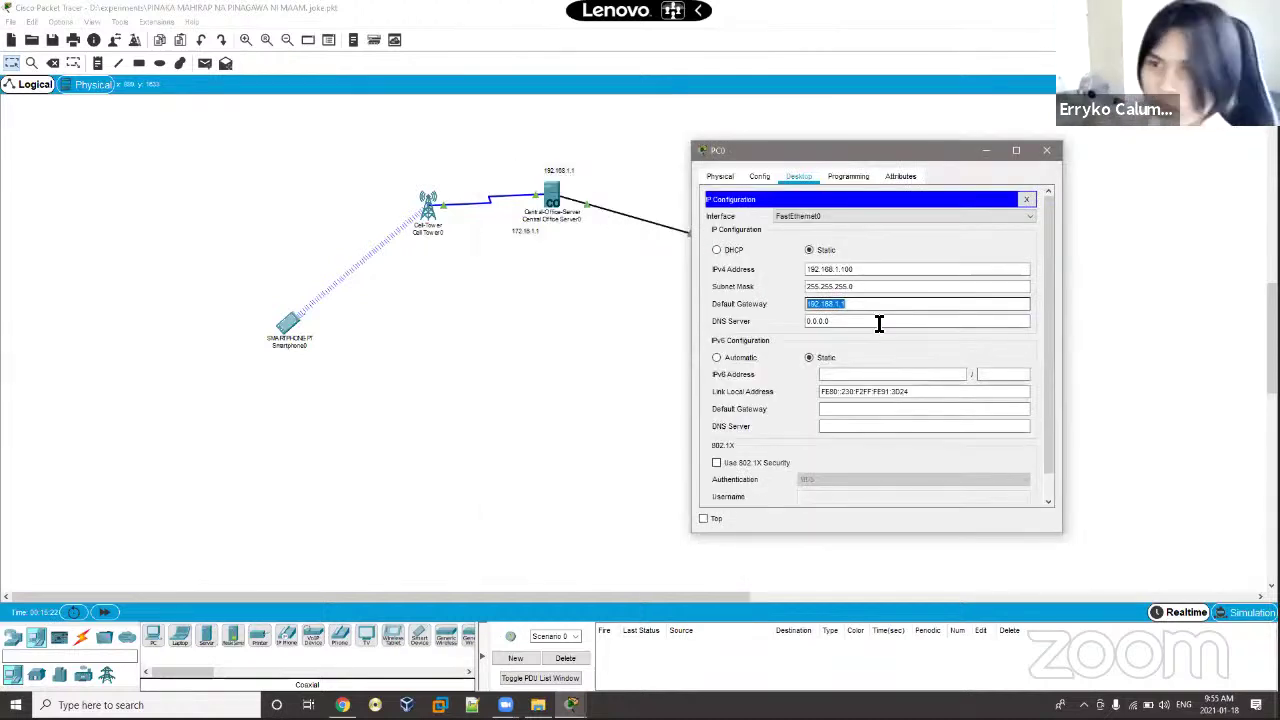
{"action": "left_click", "coordinate": [1046, 153]}
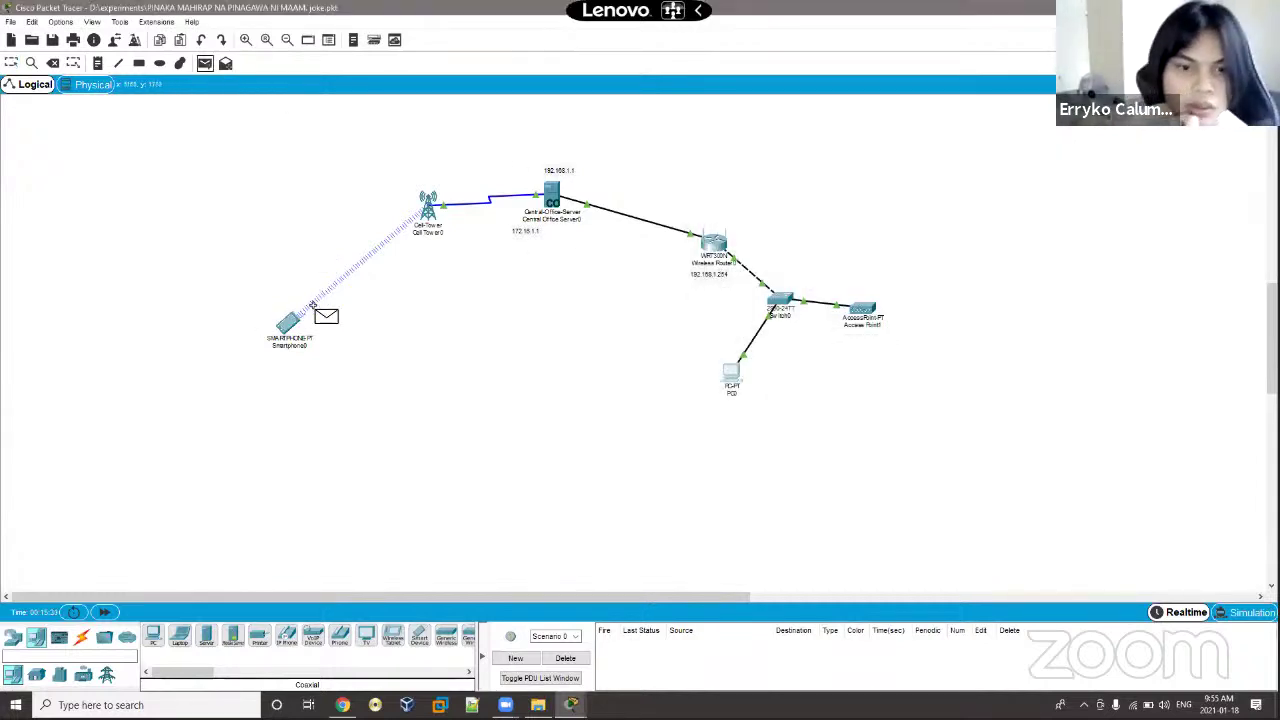
{"action": "left_click", "coordinate": [550, 200]}
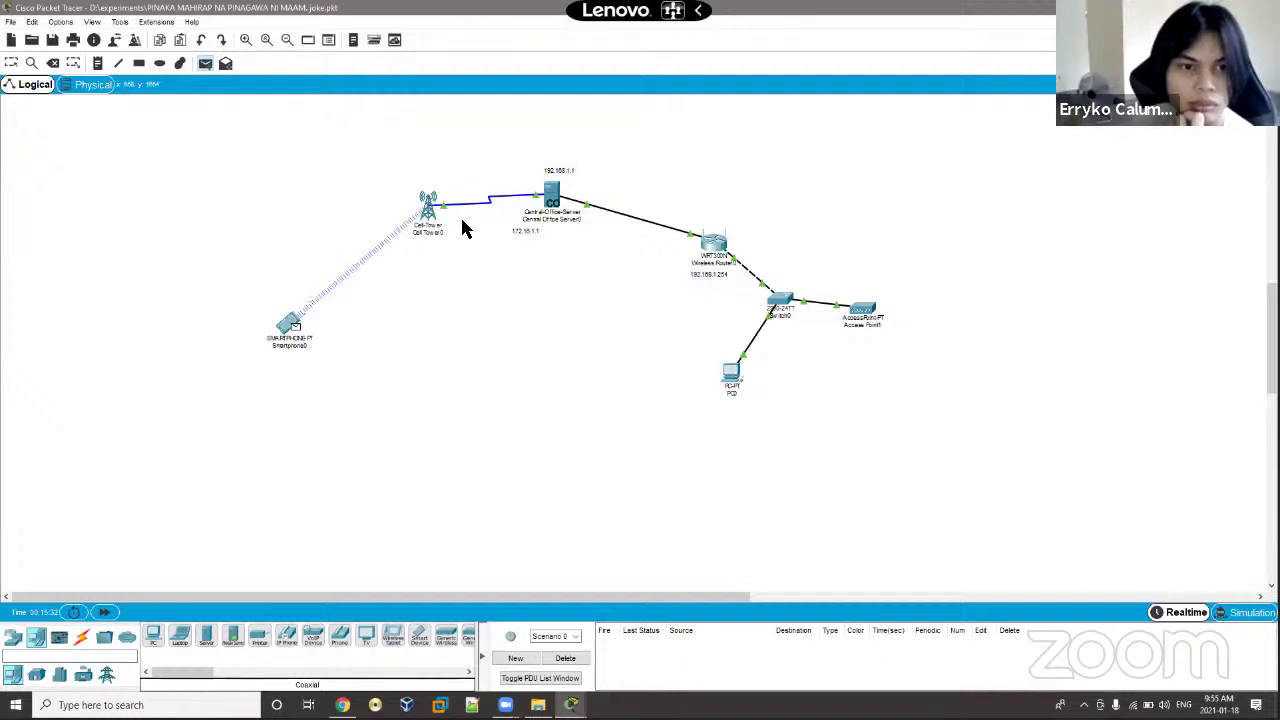
{"action": "left_click", "coordinate": [205, 63]}
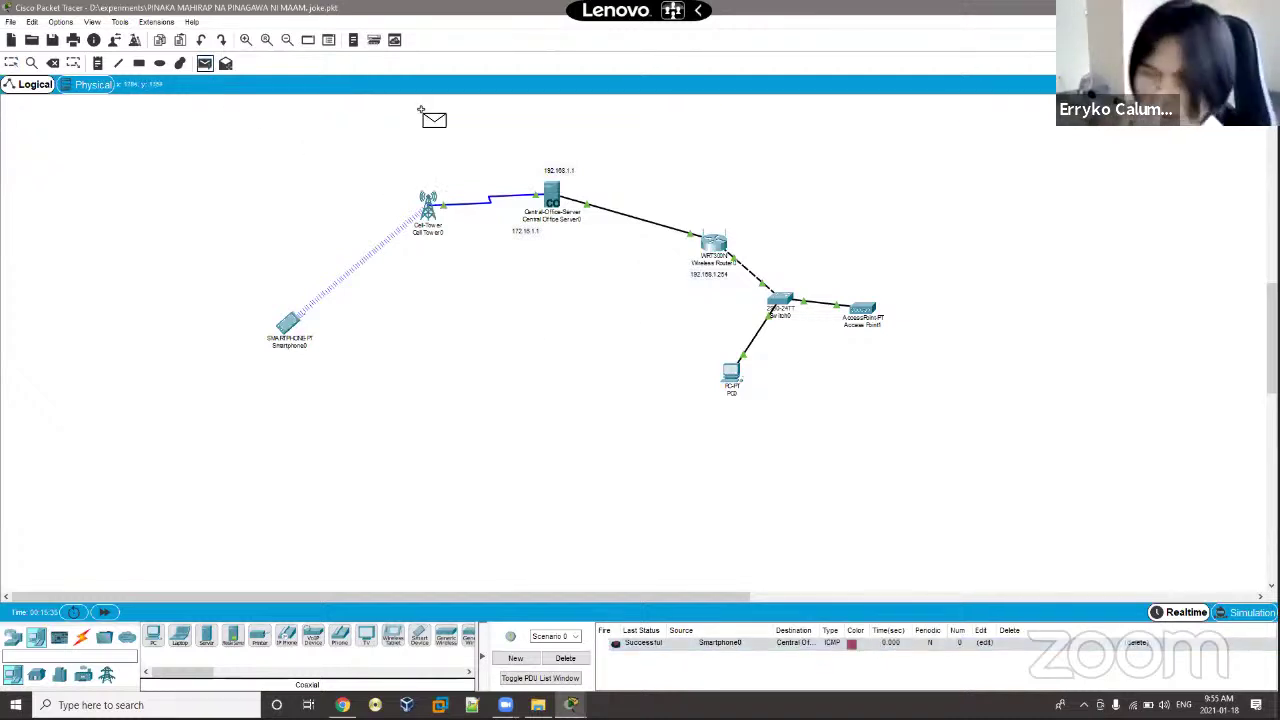
{"action": "left_click", "coordinate": [289, 323]}
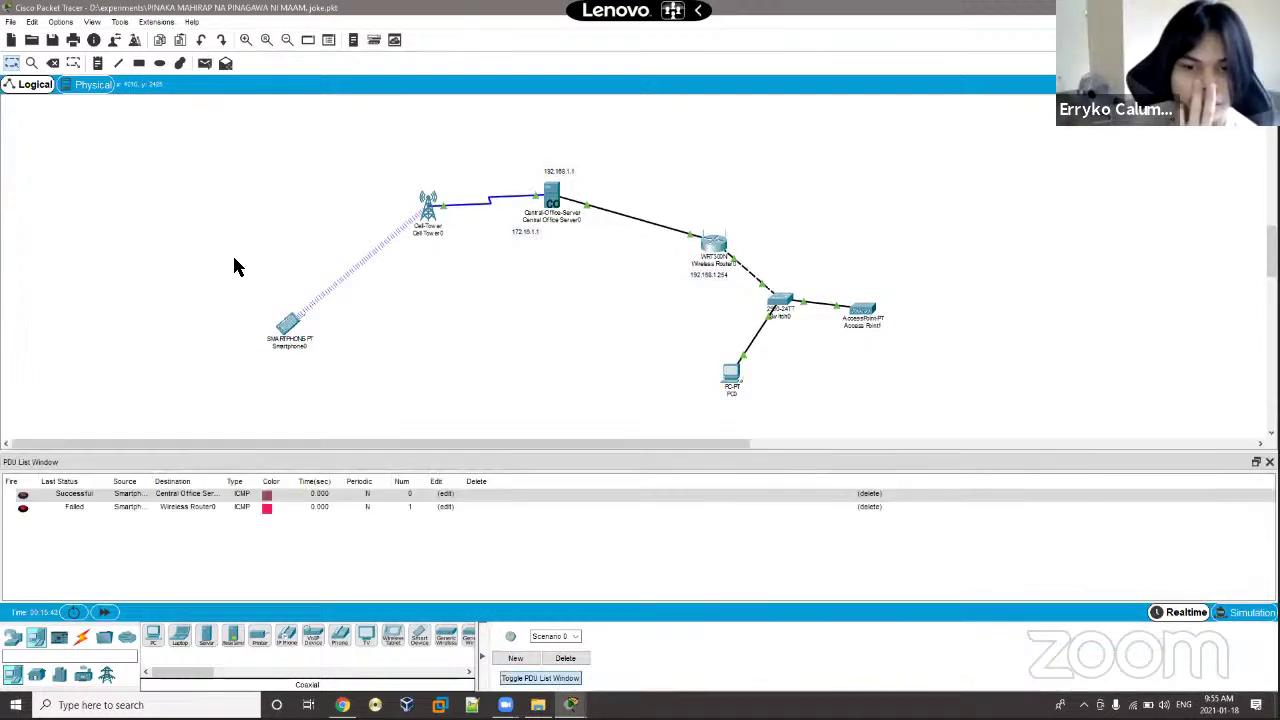
Step: Ping PC0 from Smartphone0 and Smartphone0 from PC0, then open Smartphone0
{"action": "left_click", "coordinate": [204, 63]}
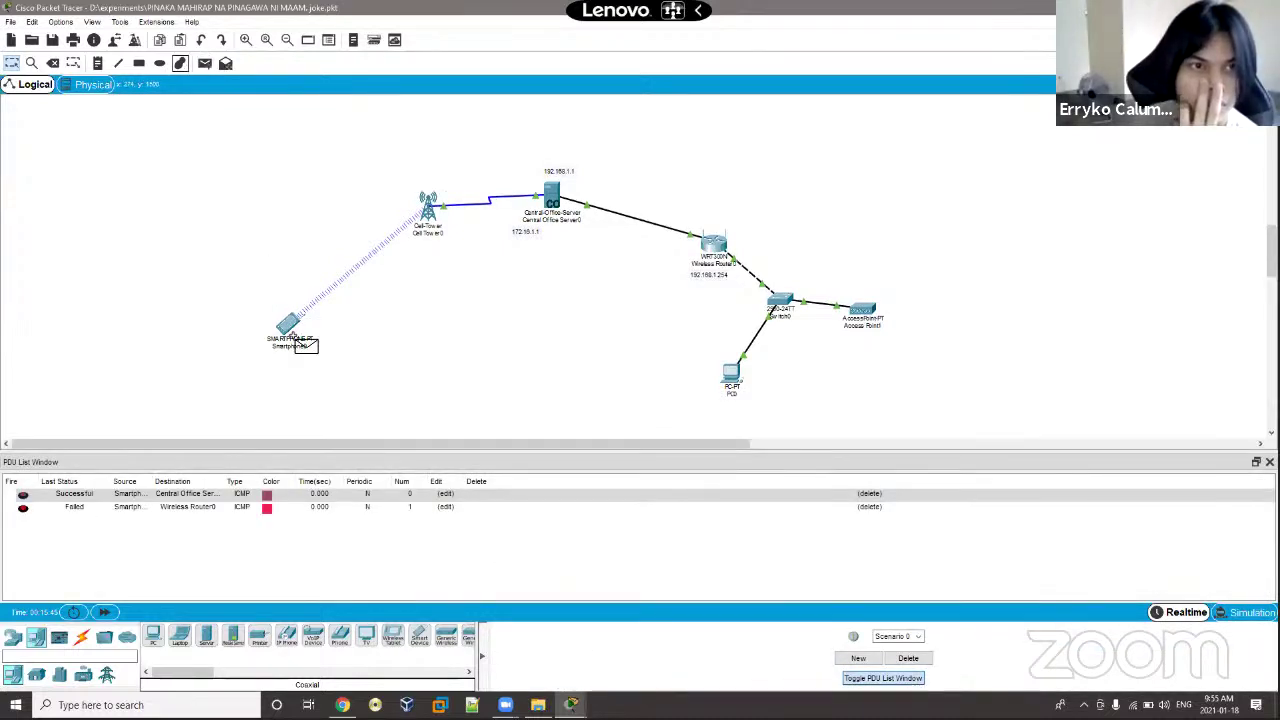
{"action": "left_click", "coordinate": [740, 380]}
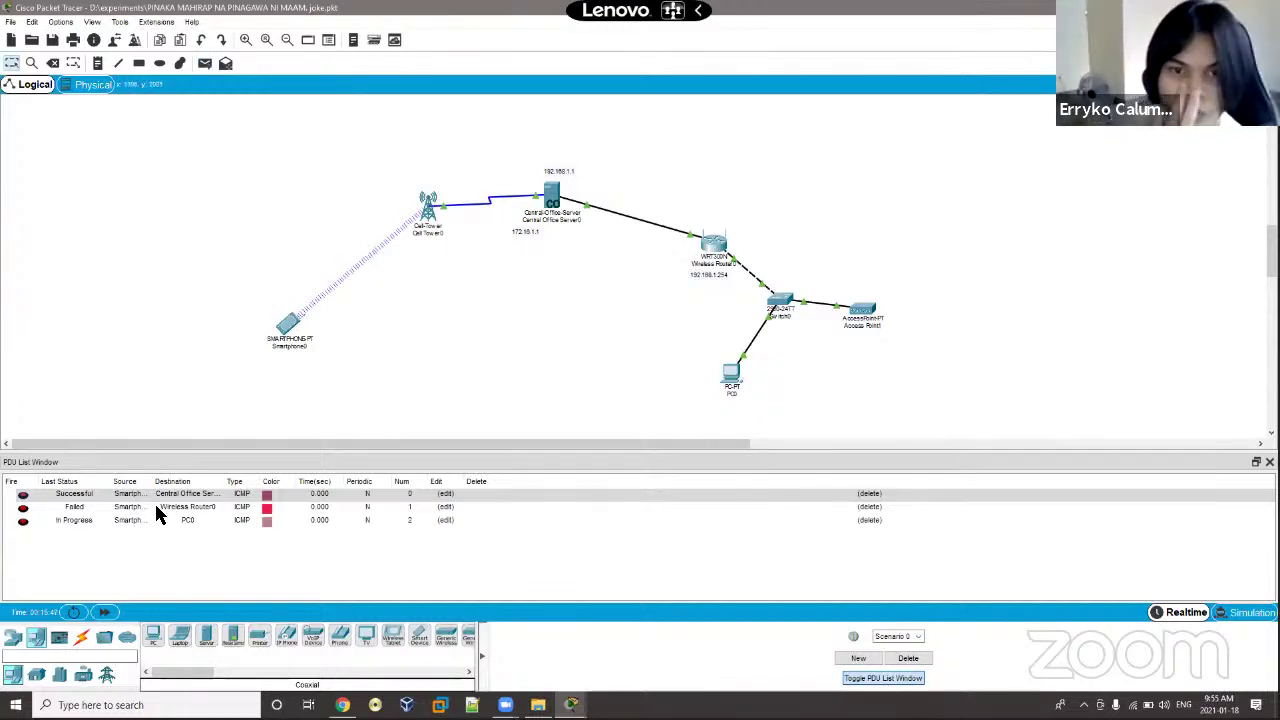
{"action": "left_click", "coordinate": [204, 63]}
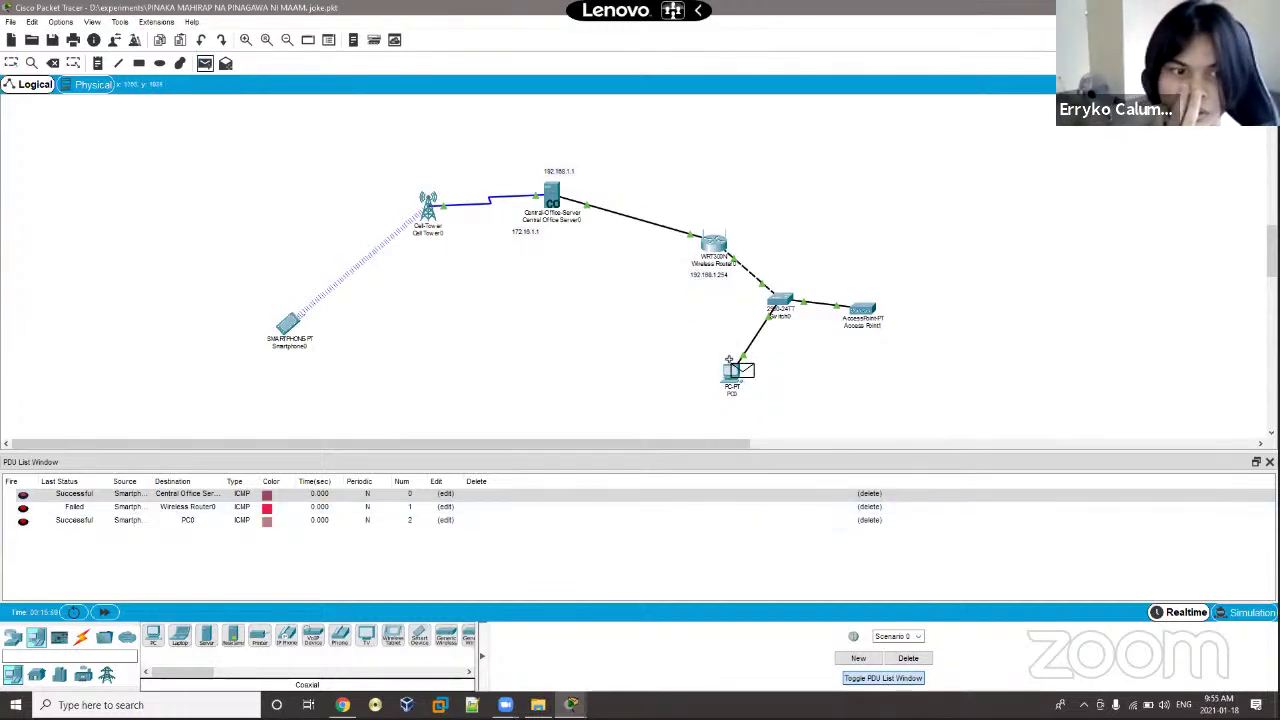
{"action": "left_click", "coordinate": [290, 328]}
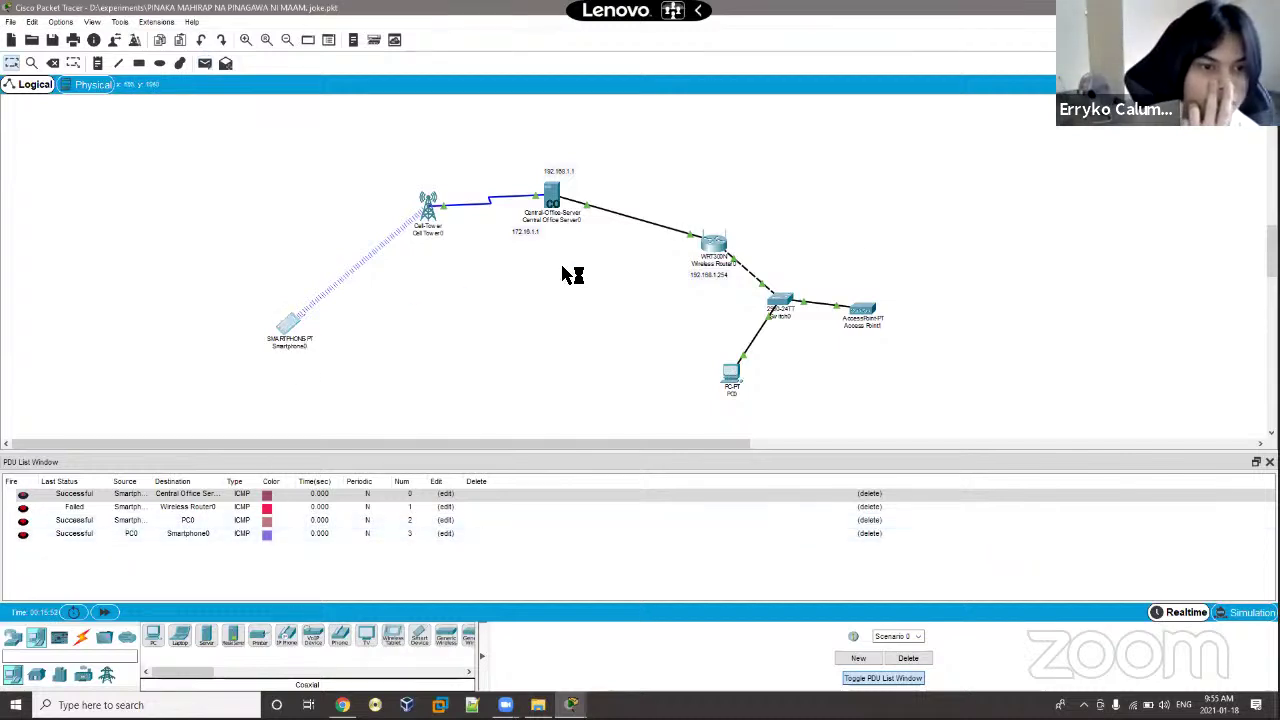
{"action": "left_click", "coordinate": [777, 318]}
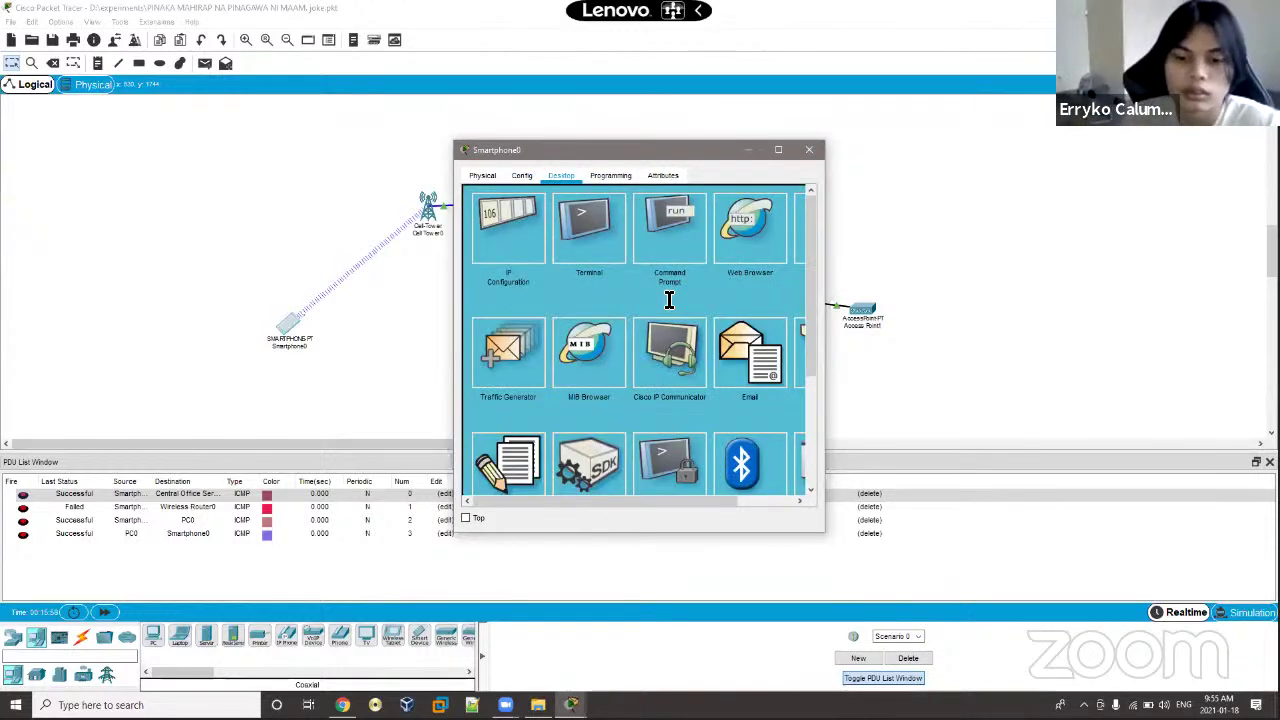
Step: Run ping 192.168.1.100 on Smartphone0, confirm four replies with 0% loss, and close it
{"action": "type", "text": "ping 192.168"}
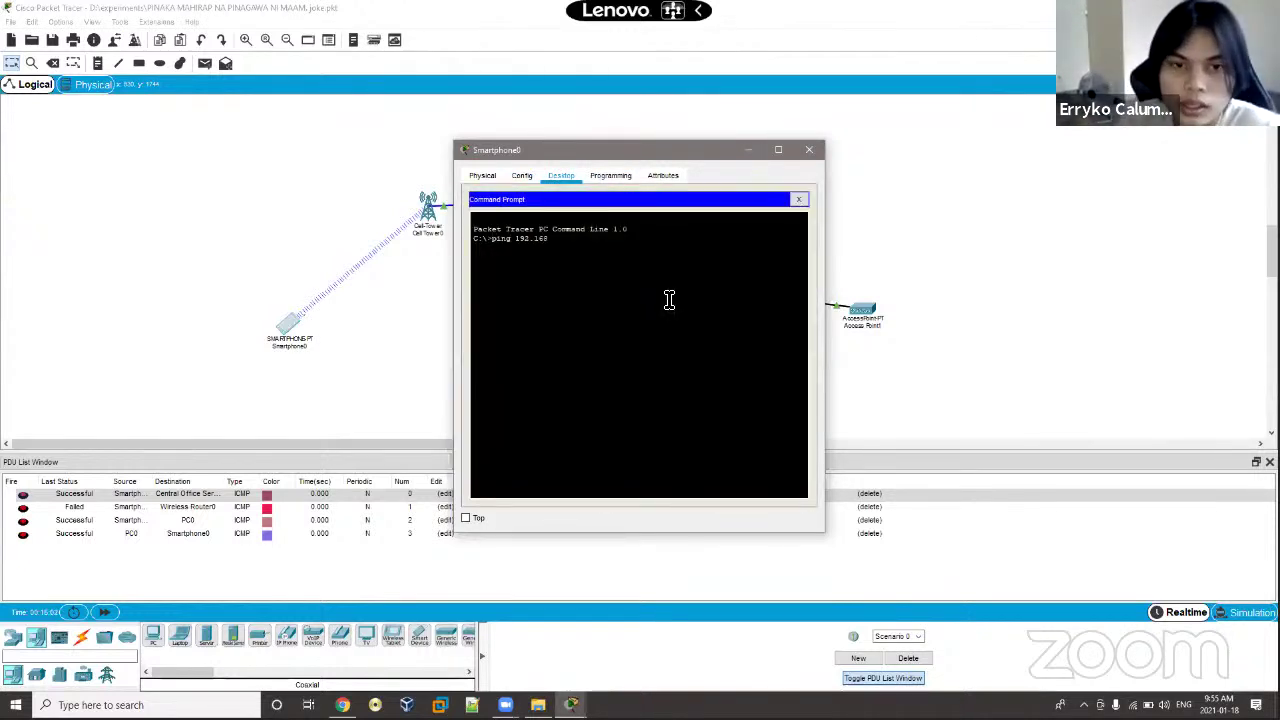
{"action": "type", "text": ".1.100"}
{"action": "key", "text": "Return"}
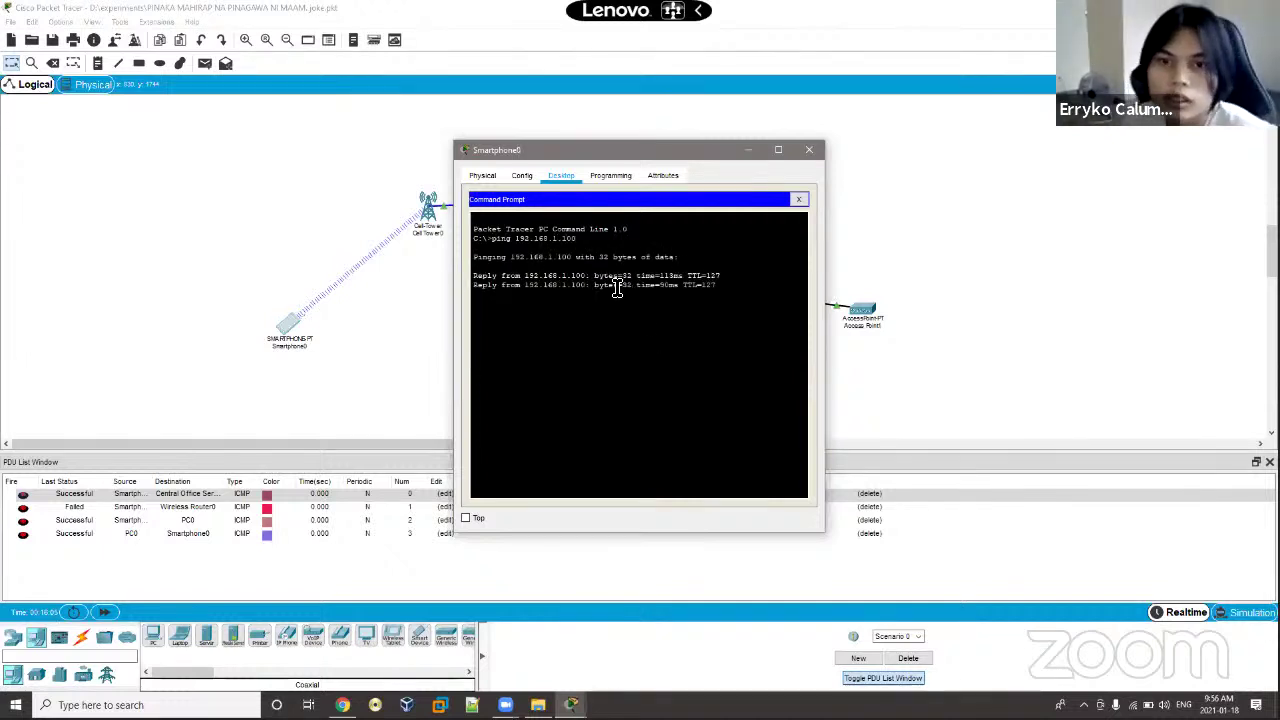
{"action": "left_click_drag", "start_coordinate": [617, 288], "coordinate": [594, 303]}
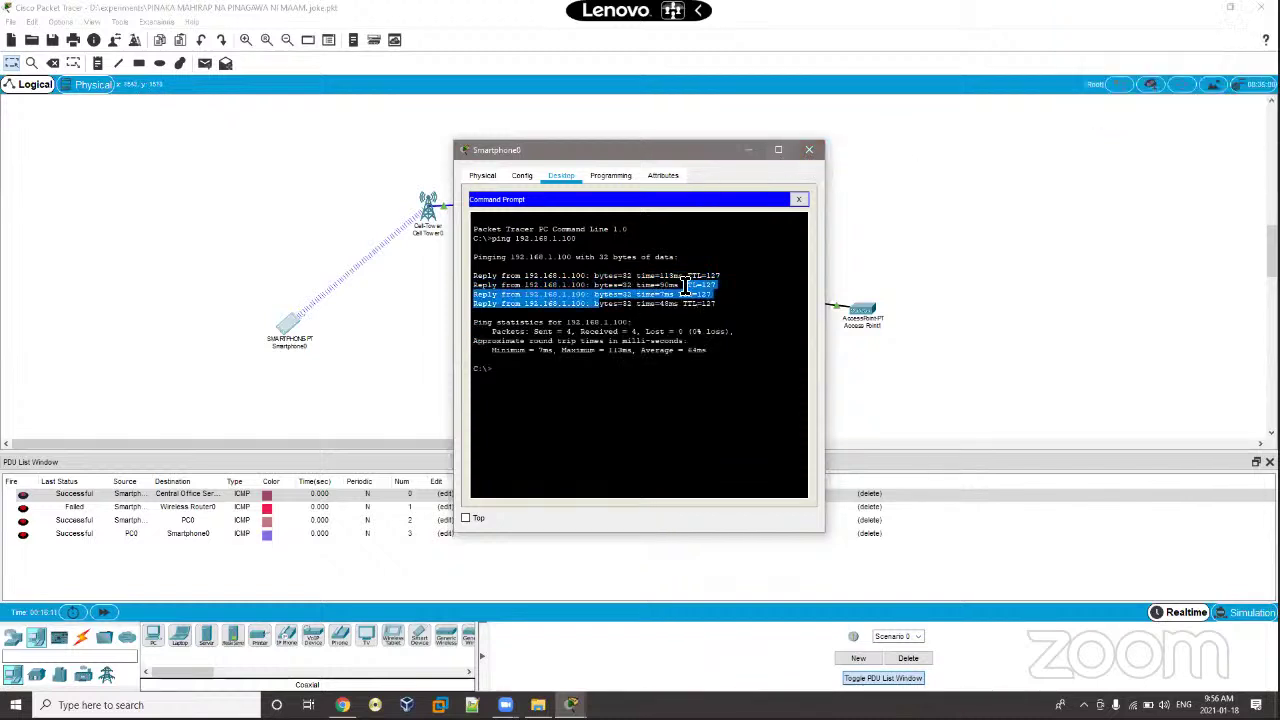
{"action": "left_click_drag", "start_coordinate": [716, 304], "coordinate": [718, 266]}
{"action": "left_click_drag", "start_coordinate": [522, 275], "coordinate": [800, 171]}
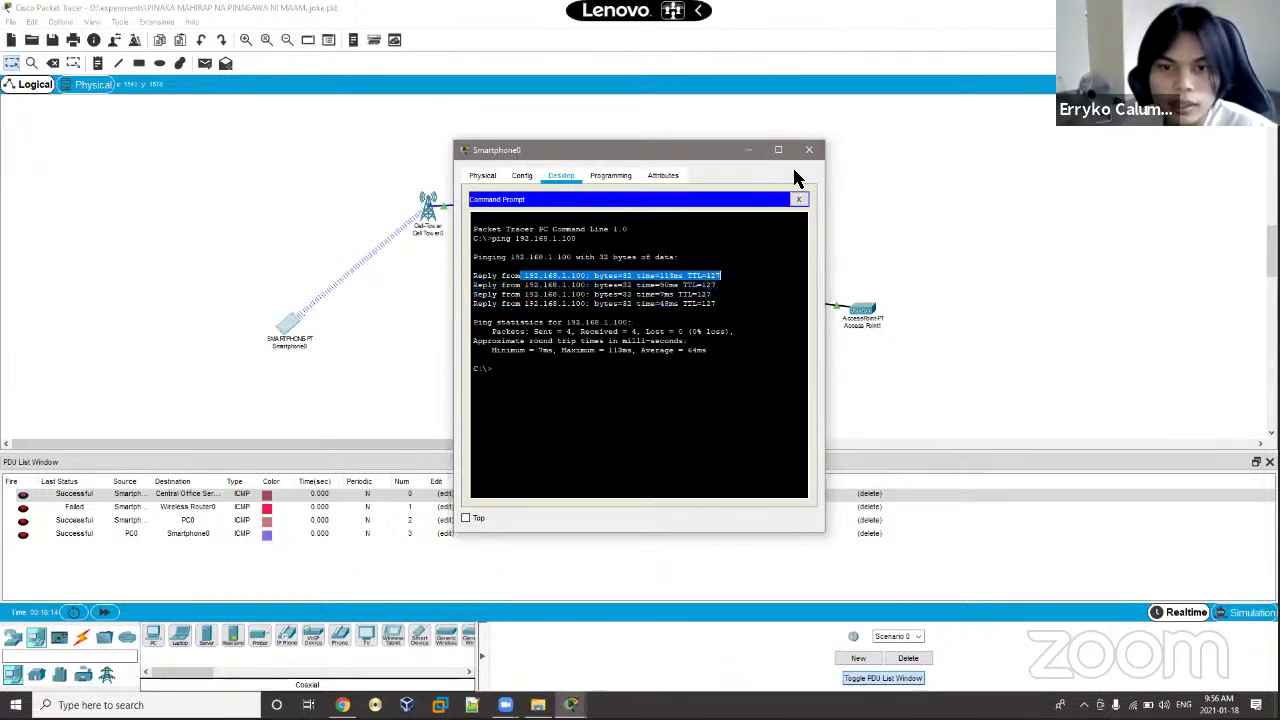
{"action": "left_click", "coordinate": [809, 150]}
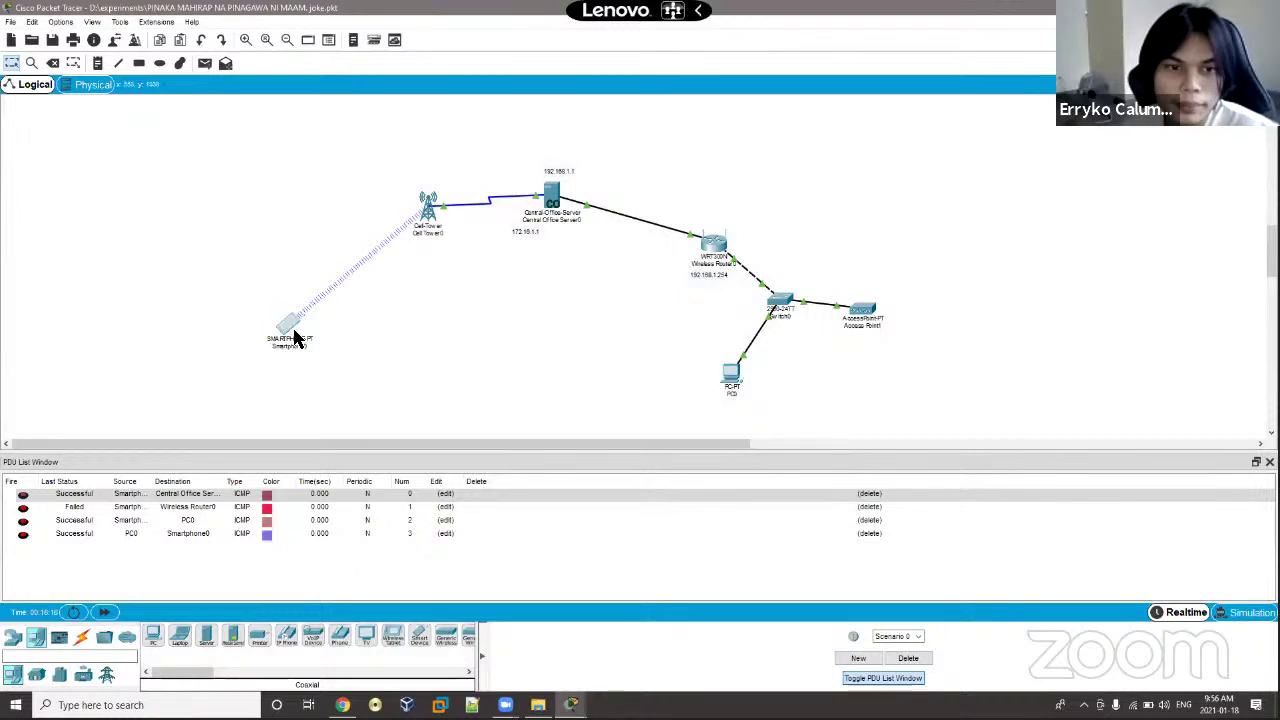
Step: Start typing a ping to 172 in PC0's command prompt
{"action": "mouse_move", "coordinate": [294, 338]}
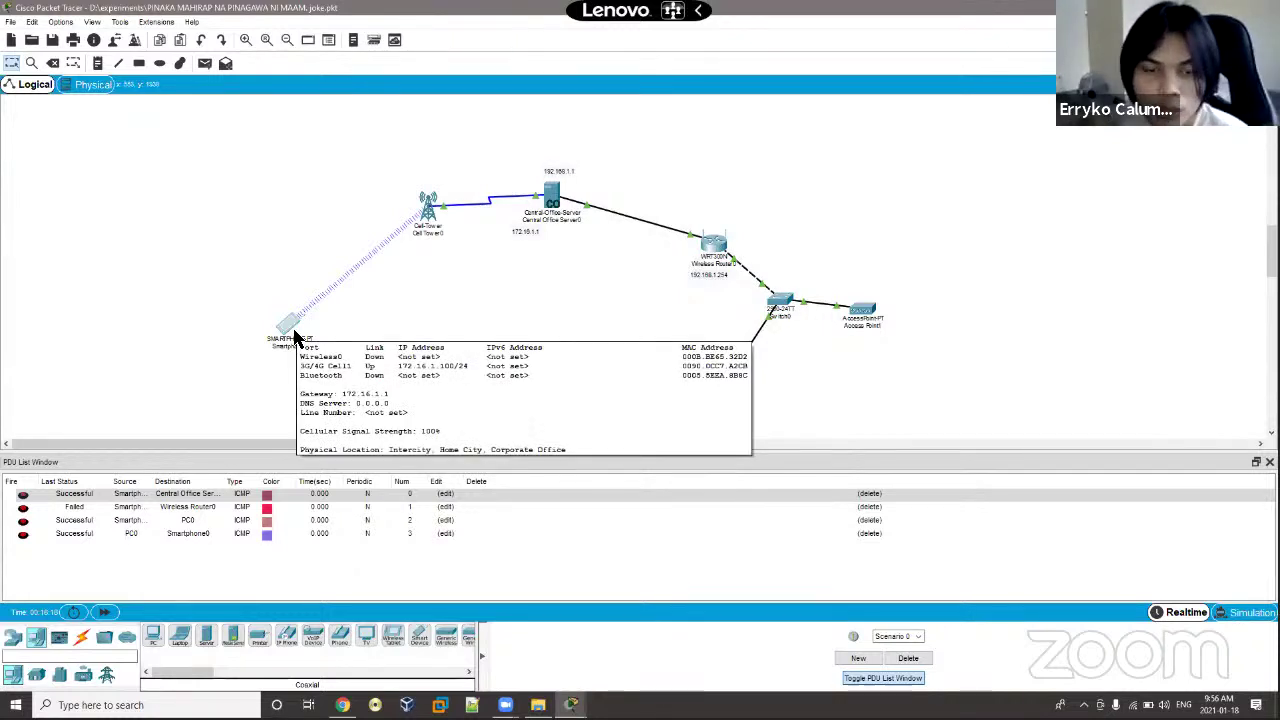
{"action": "left_click", "coordinate": [735, 372]}
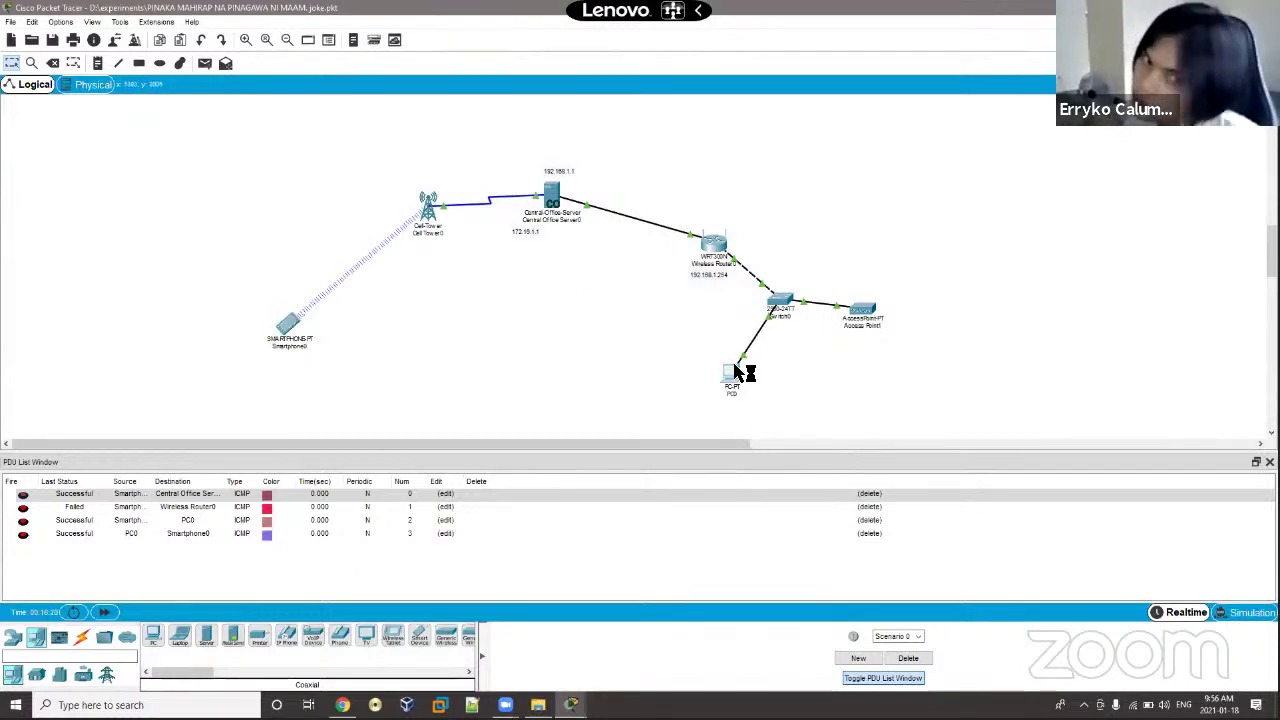
{"action": "left_click", "coordinate": [669, 343]}
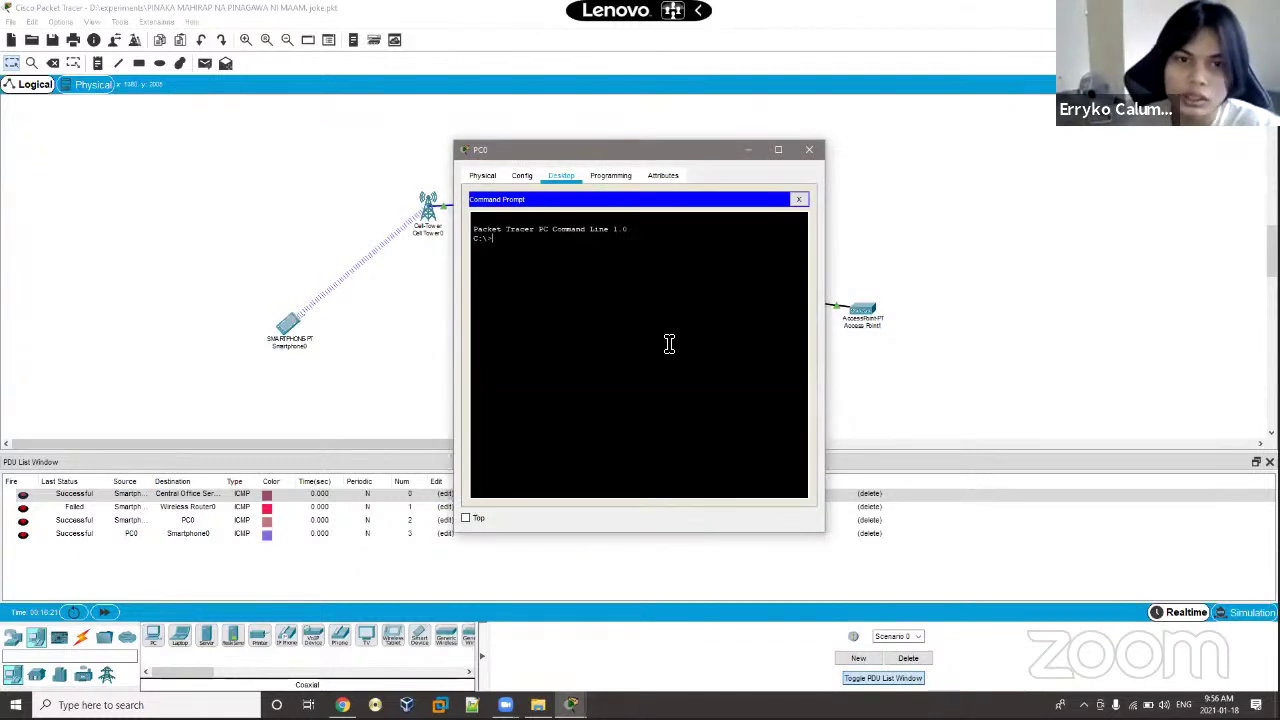
{"action": "type", "text": "ping 172.16.1.100"}
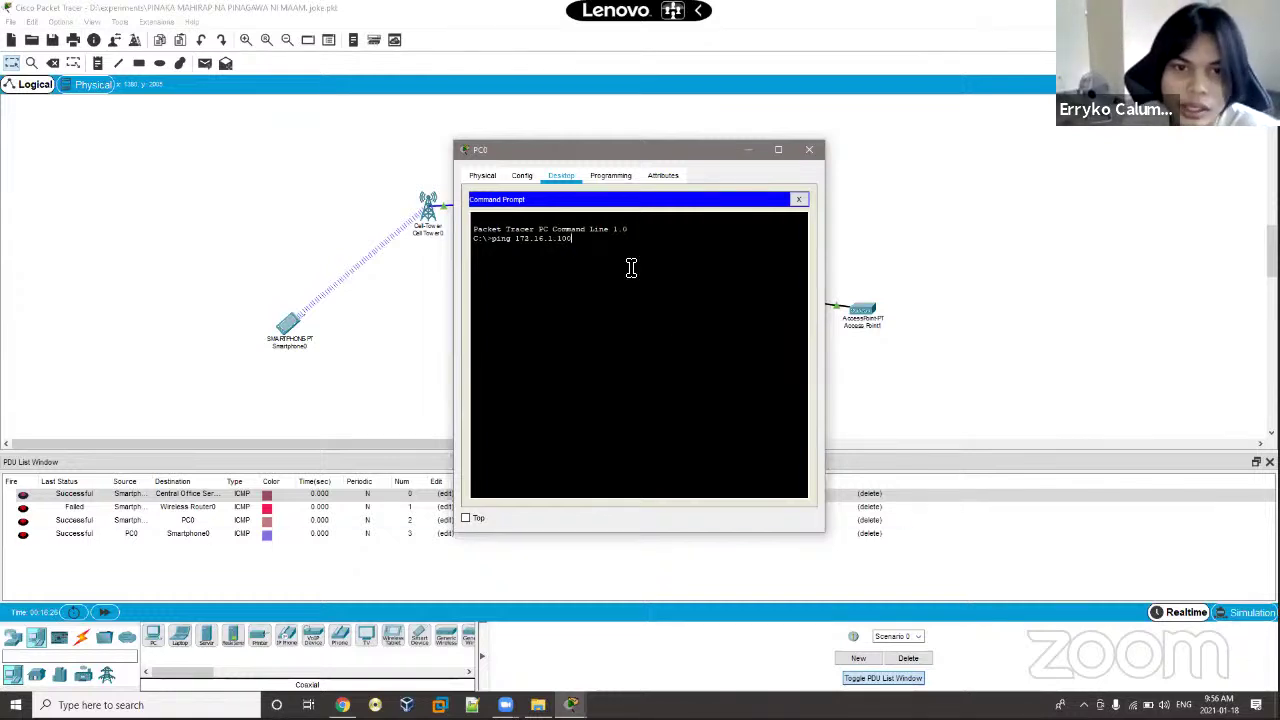
{"action": "left_click", "coordinate": [746, 151]}
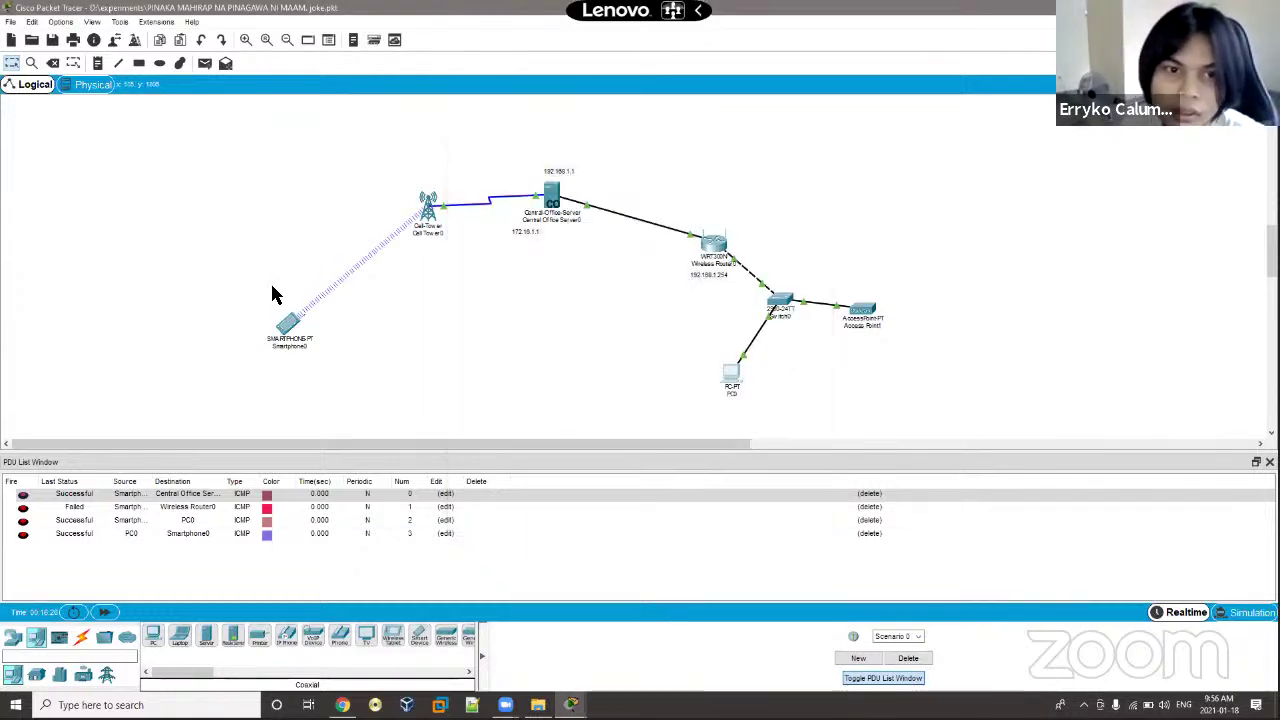
Step: Look up Smartphone0's 3G/4G Cell1 address in its IP Configuration
{"action": "mouse_move", "coordinate": [290, 330]}
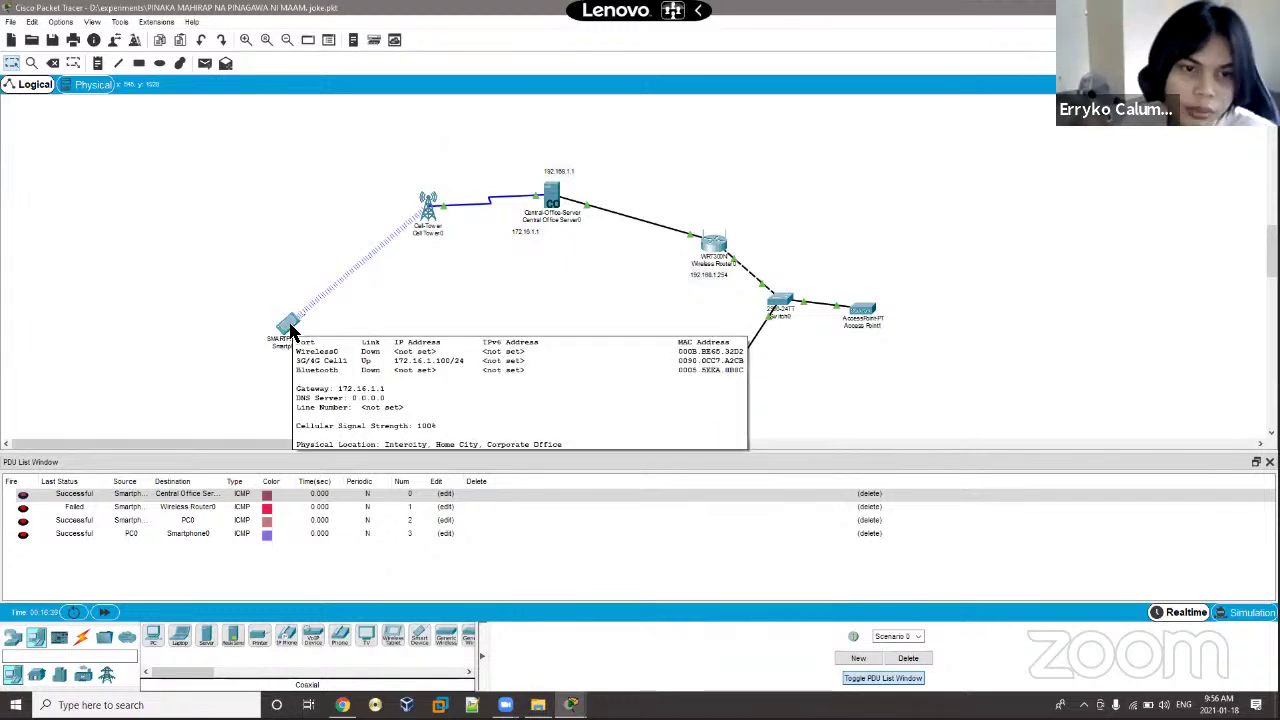
{"action": "left_click", "coordinate": [288, 328]}
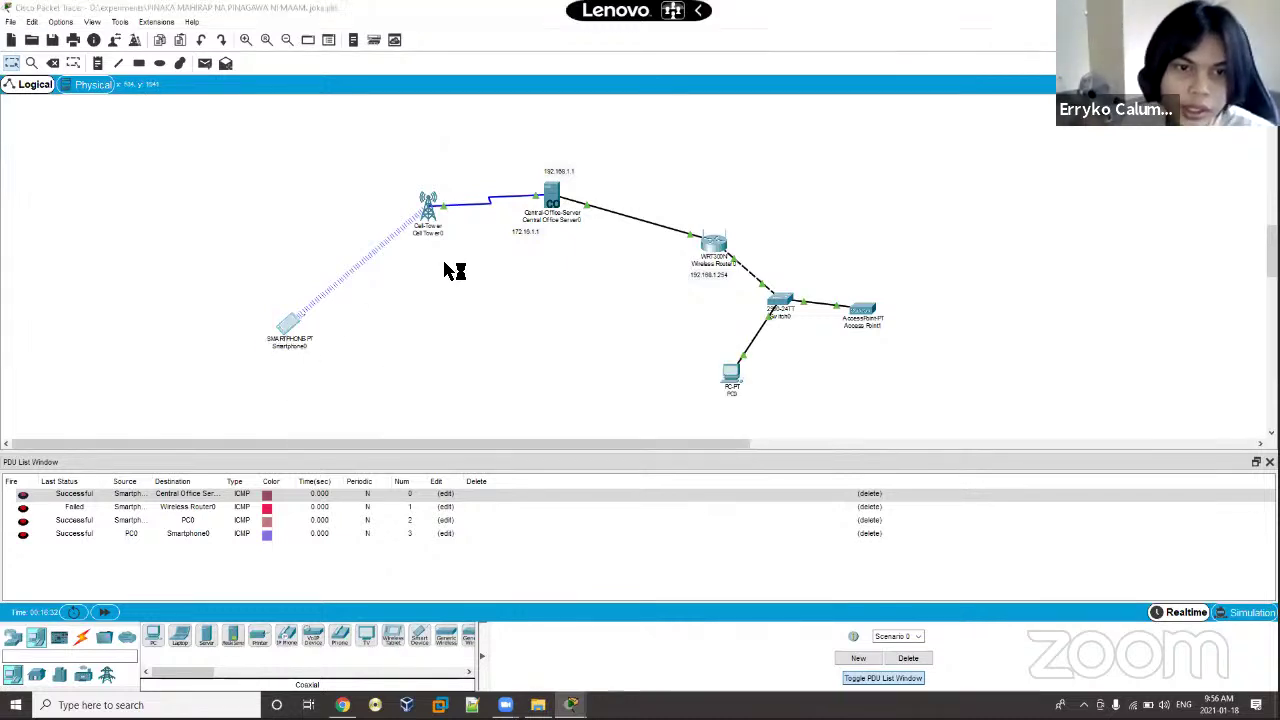
{"action": "left_click", "coordinate": [510, 268]}
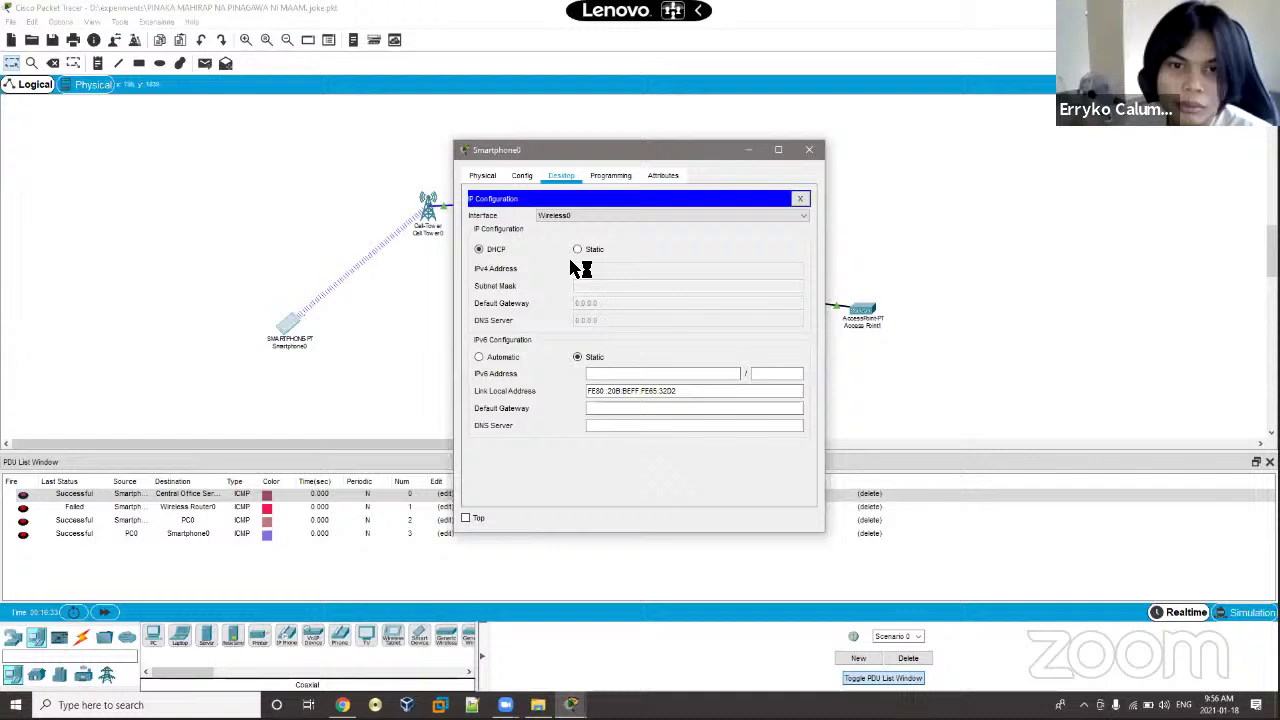
{"action": "left_click", "coordinate": [600, 218]}
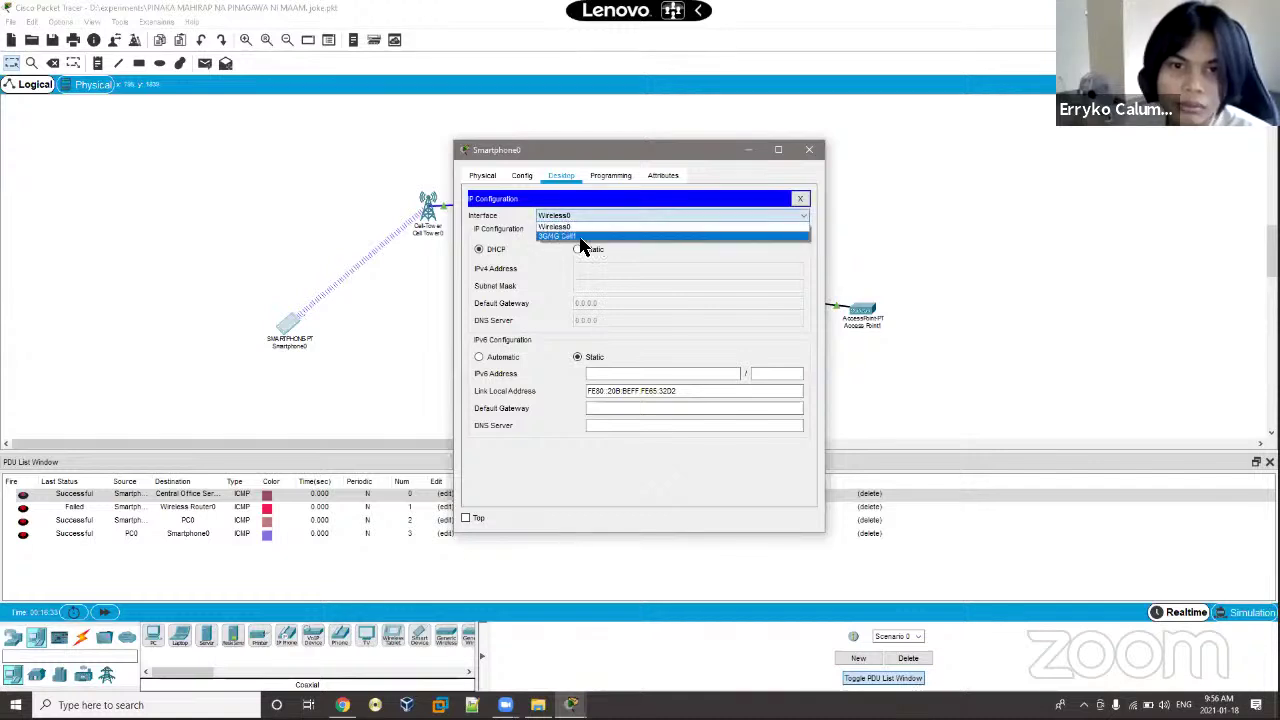
{"action": "left_click", "coordinate": [588, 240]}
{"action": "left_click", "coordinate": [809, 149]}
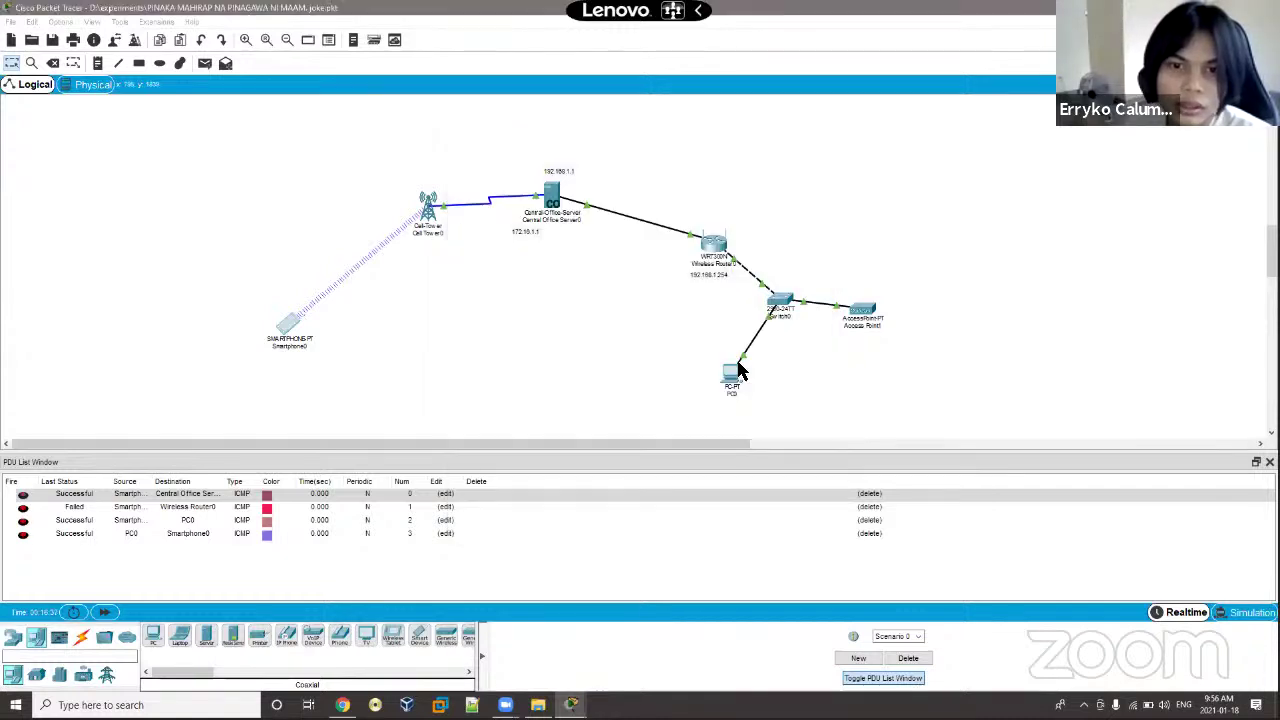
Step: Run ping 172.16.1.100 from PC0, confirm four replies, and close its window
{"action": "left_click", "coordinate": [735, 375]}
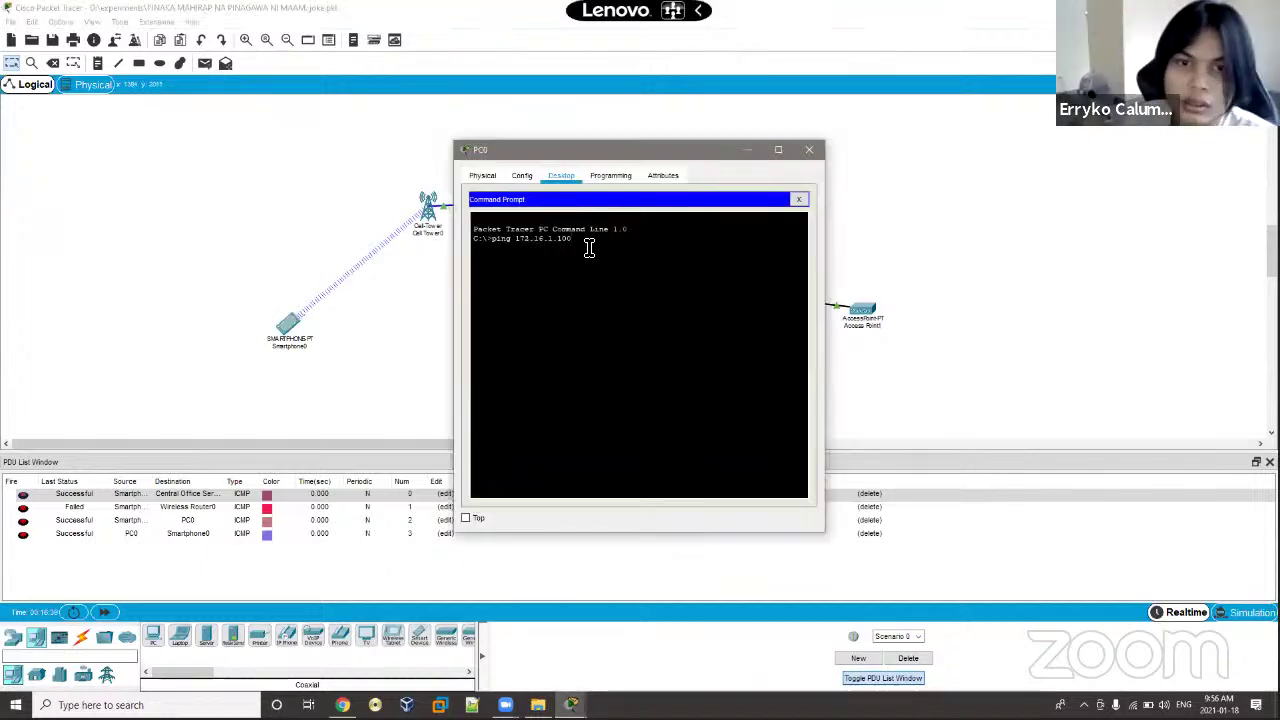
{"action": "key", "text": "Return"}
{"action": "left_click_drag", "start_coordinate": [714, 286], "coordinate": [803, 183]}
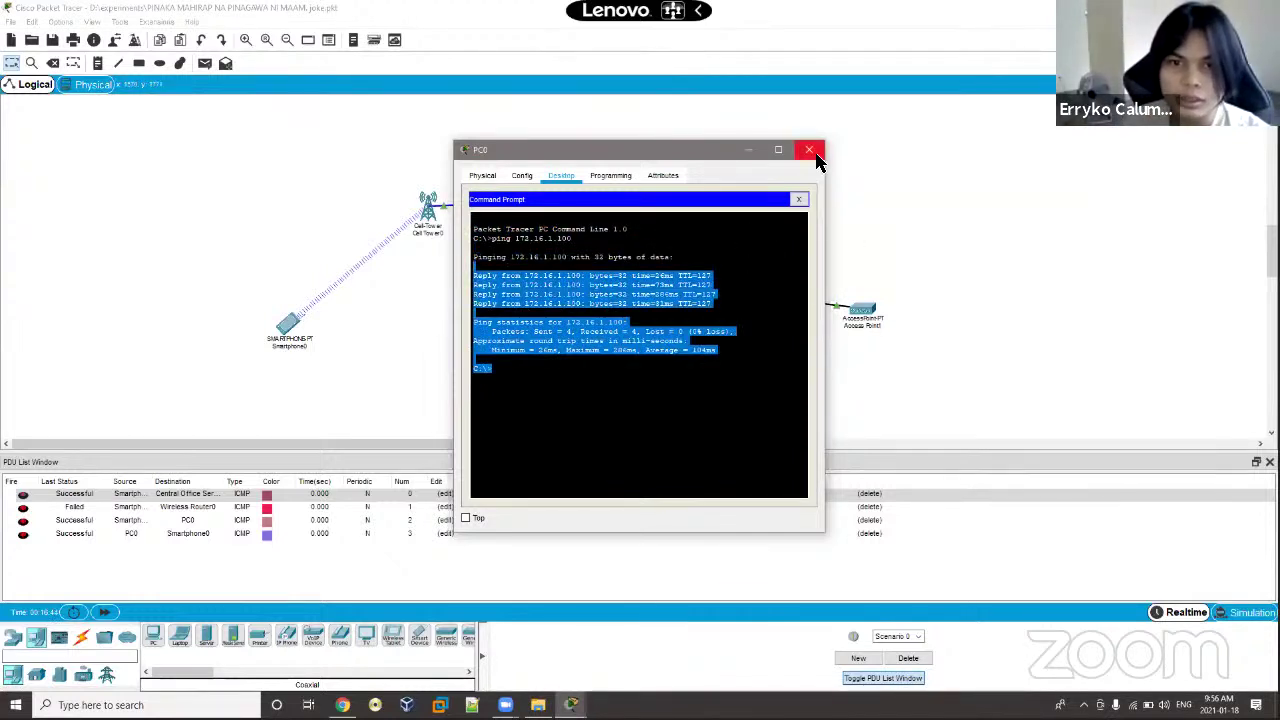
{"action": "left_click", "coordinate": [809, 149]}
Step: Rearrange Wireless Router0, Switch0 and PC0 closer together
{"action": "left_click_drag", "start_coordinate": [738, 268], "coordinate": [663, 271]}
{"action": "left_click_drag", "start_coordinate": [775, 299], "coordinate": [787, 246]}
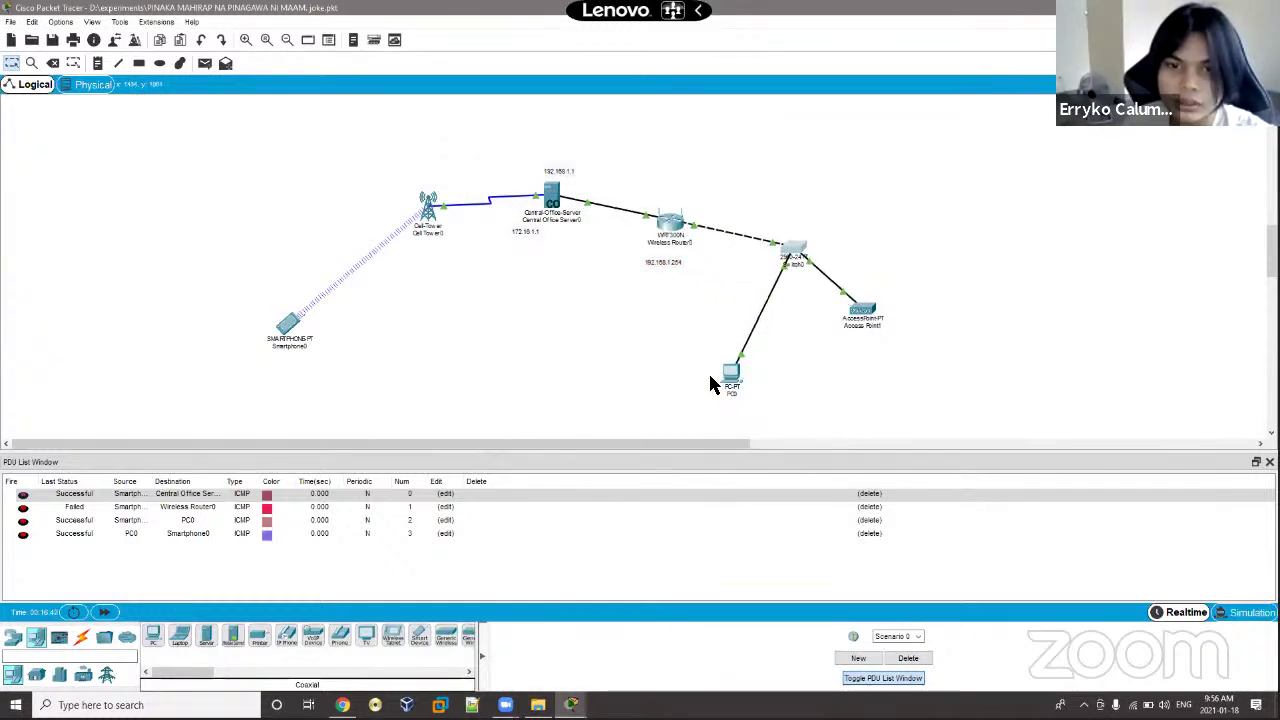
{"action": "left_click_drag", "start_coordinate": [710, 372], "coordinate": [694, 353]}
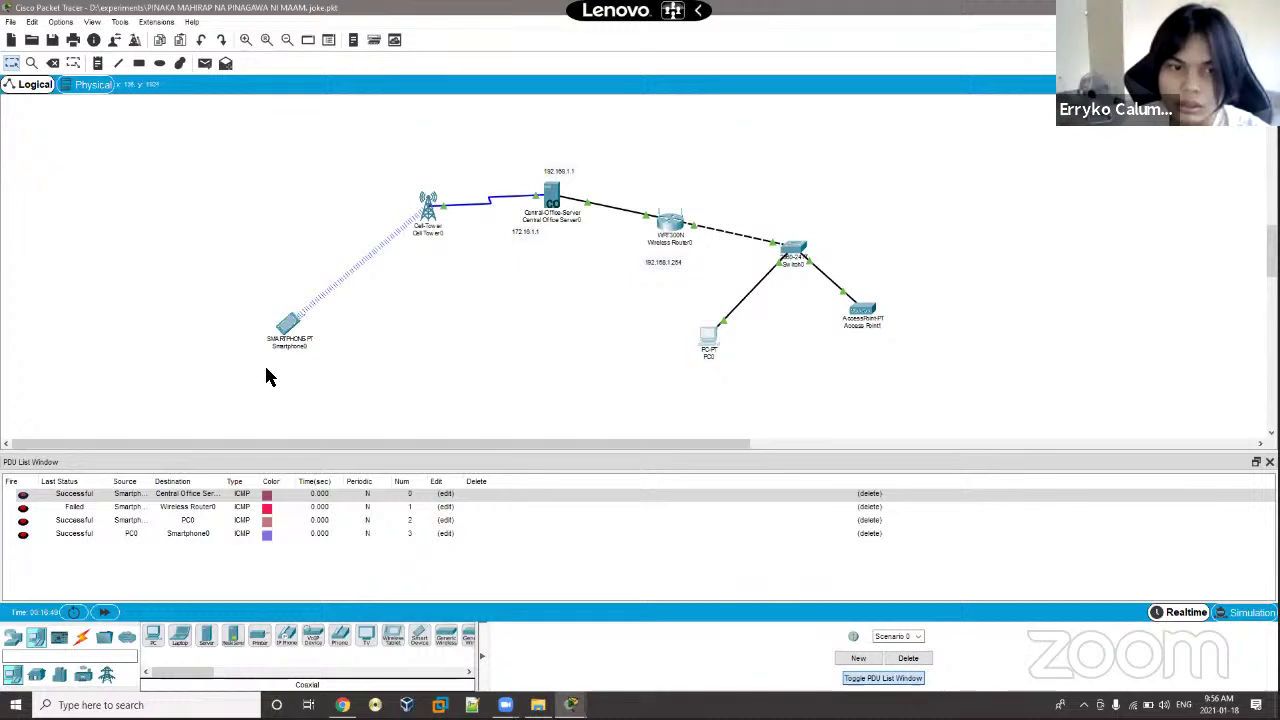
Step: Add a 192.168.1.100 note below PC0
{"action": "left_click", "coordinate": [98, 63]}
{"action": "left_click", "coordinate": [711, 372]}
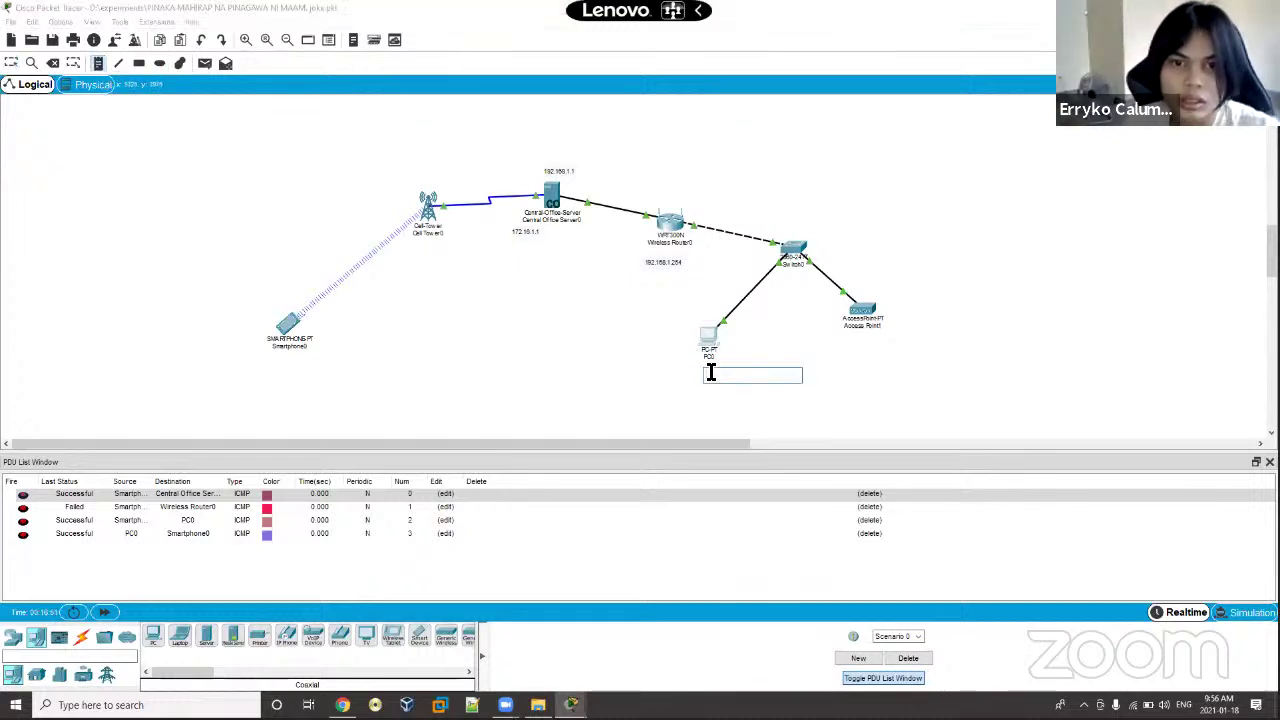
{"action": "type", "text": "192.16"}
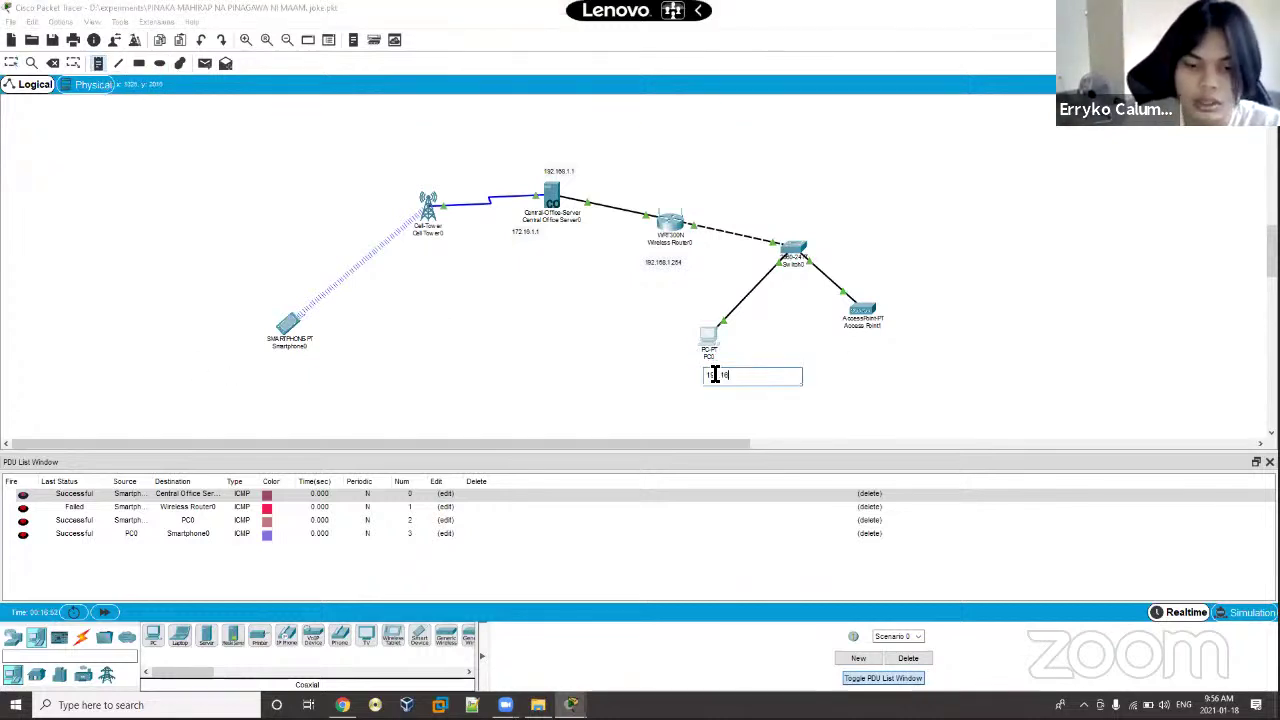
{"action": "type", "text": "8.1.100"}
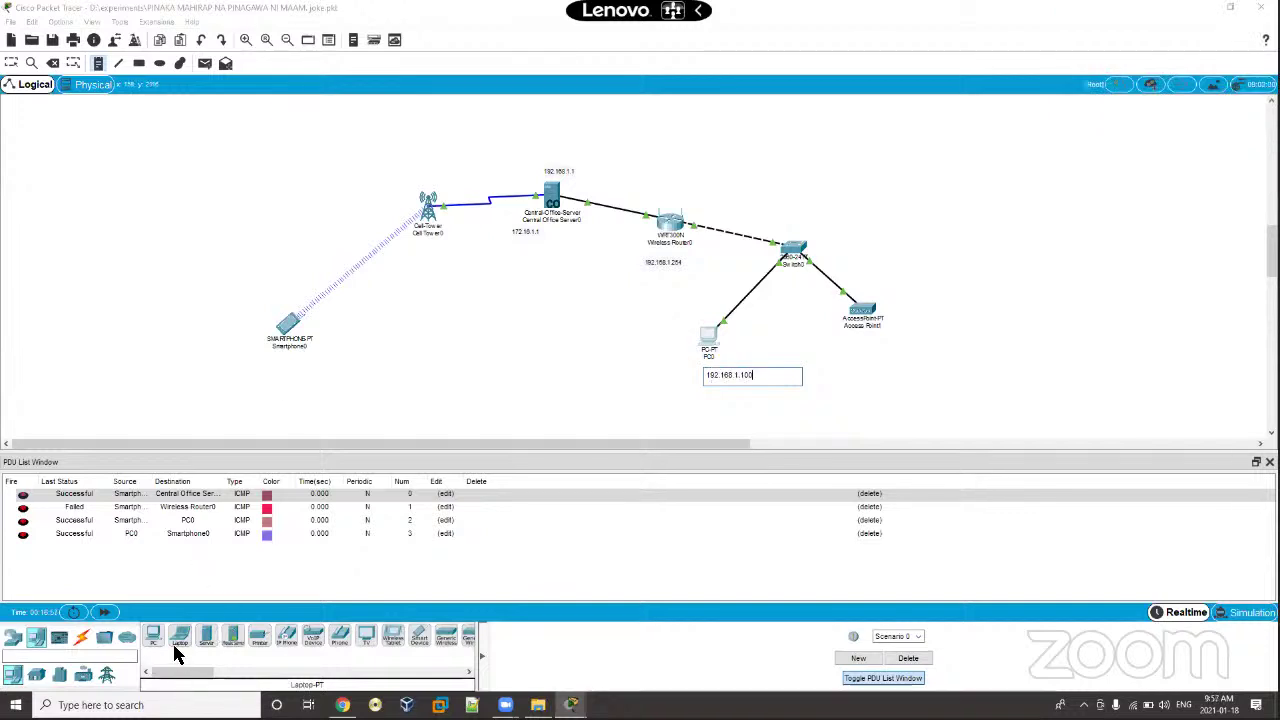
Step: Place a laptop right of the access point and inspect Laptop0's Config and Desktop tabs
{"action": "left_click_drag", "start_coordinate": [180, 648], "coordinate": [948, 296]}
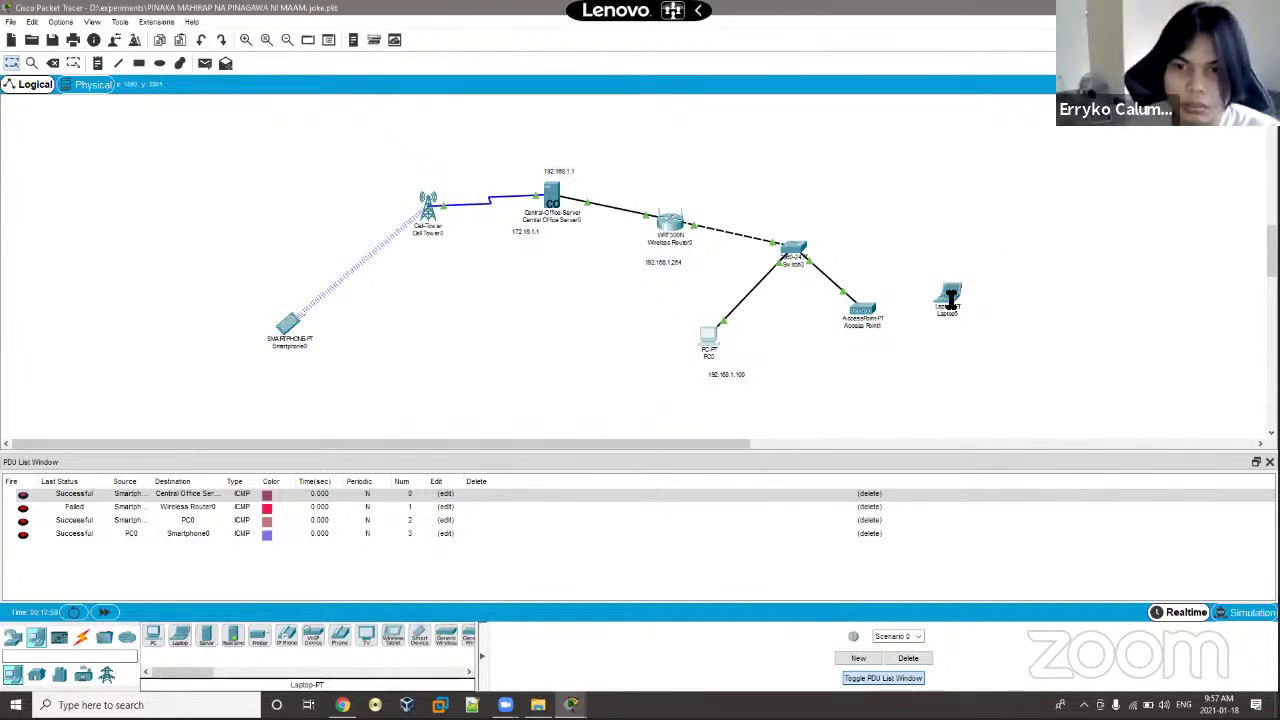
{"action": "left_click", "coordinate": [948, 295]}
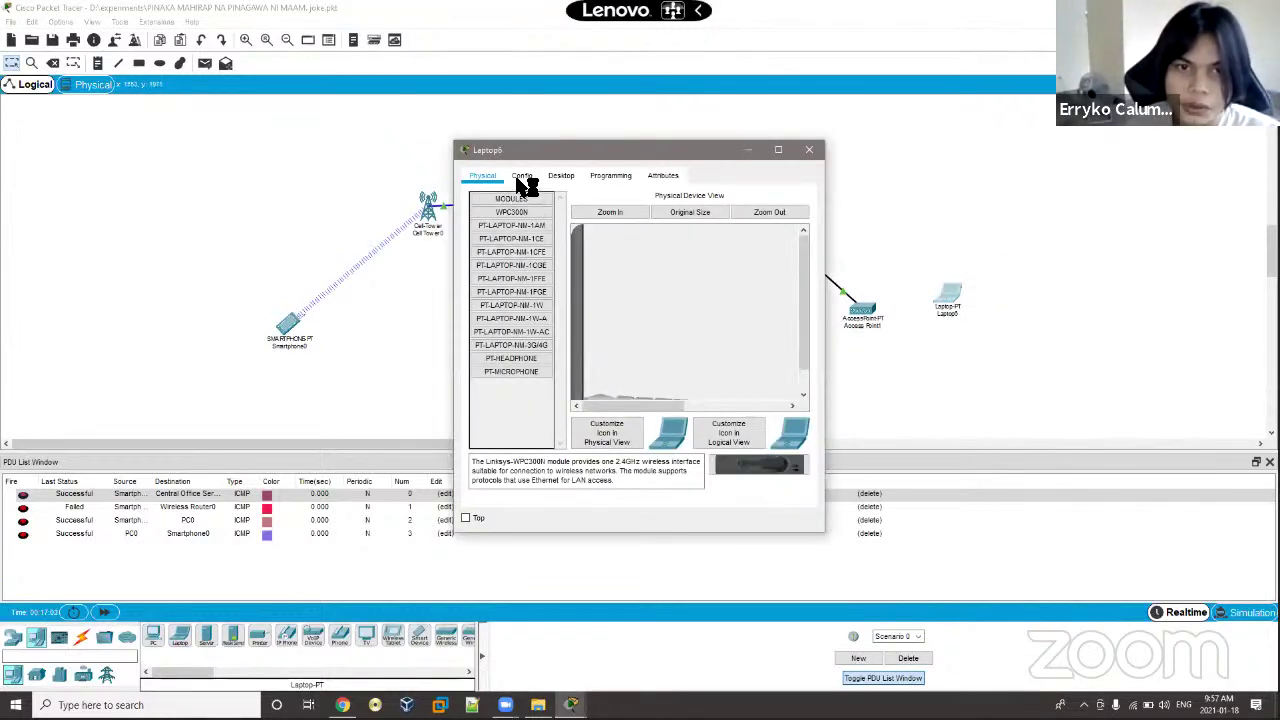
{"action": "left_click", "coordinate": [522, 177]}
{"action": "left_click", "coordinate": [505, 250]}
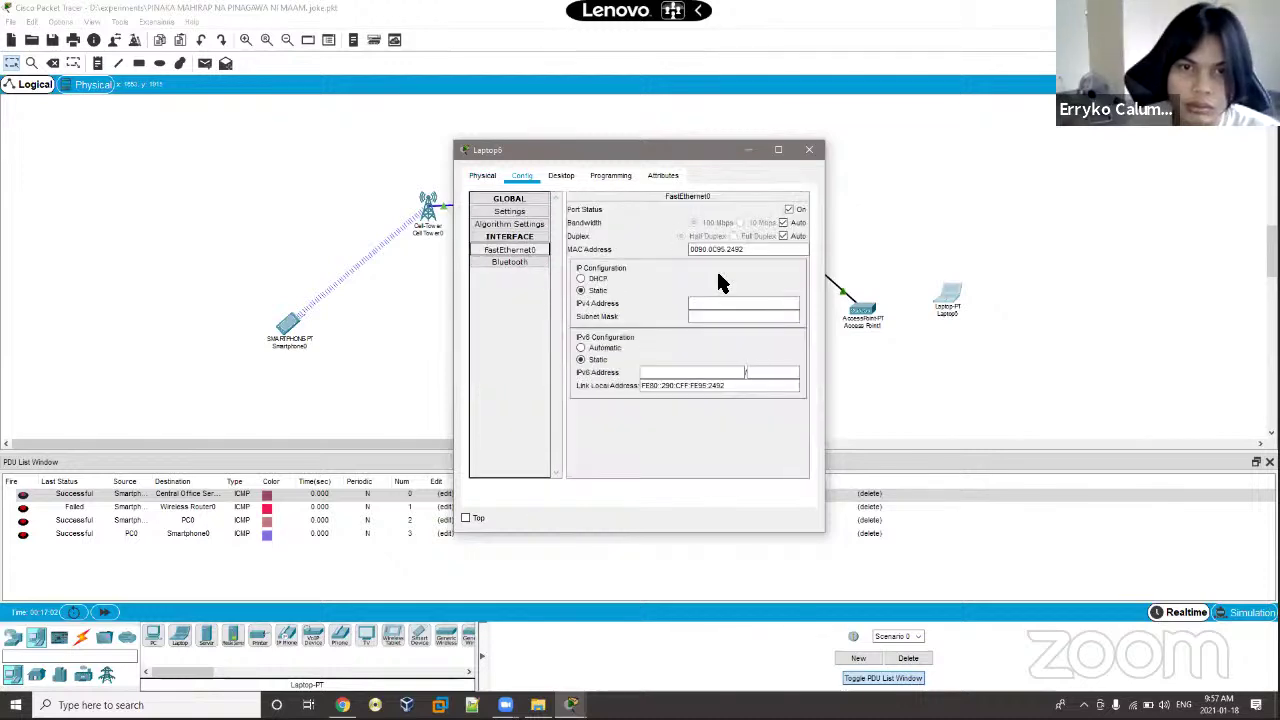
{"action": "left_click", "coordinate": [561, 176]}
{"action": "left_click", "coordinate": [483, 177]}
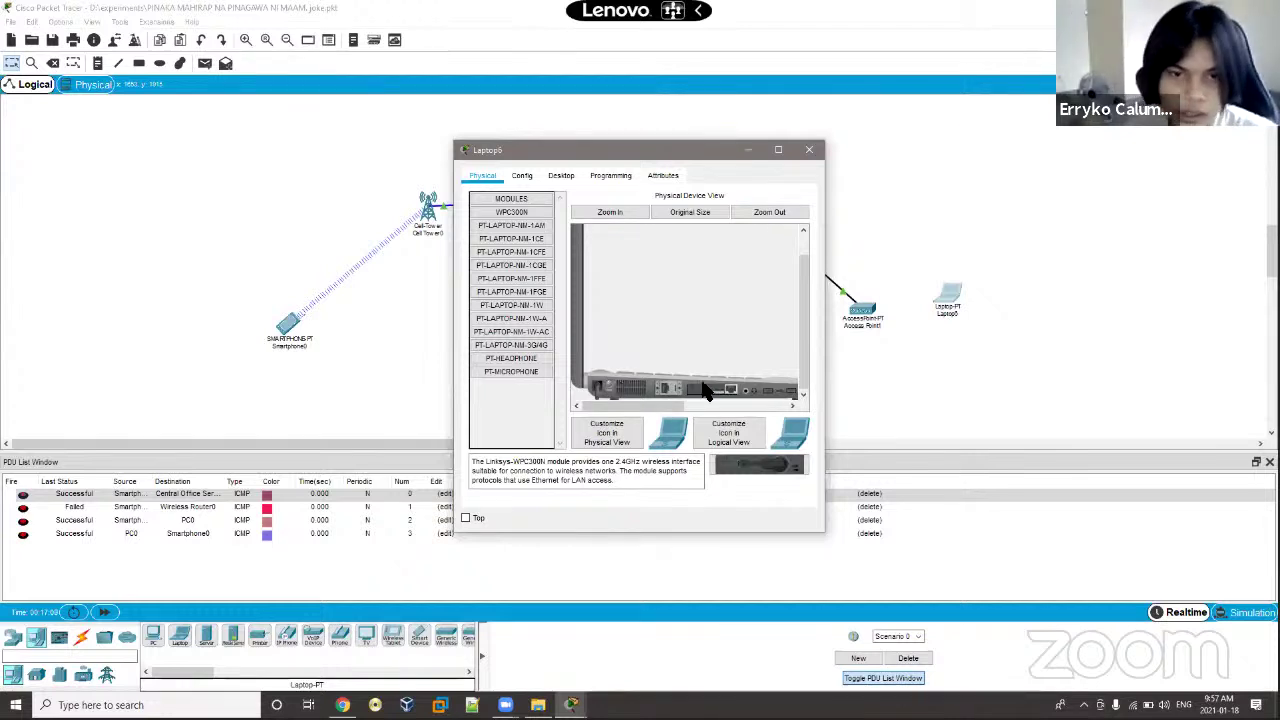
Step: Swap Laptop0's existing module for a WPC300N wireless module
{"action": "left_click_drag", "start_coordinate": [726, 388], "coordinate": [534, 430]}
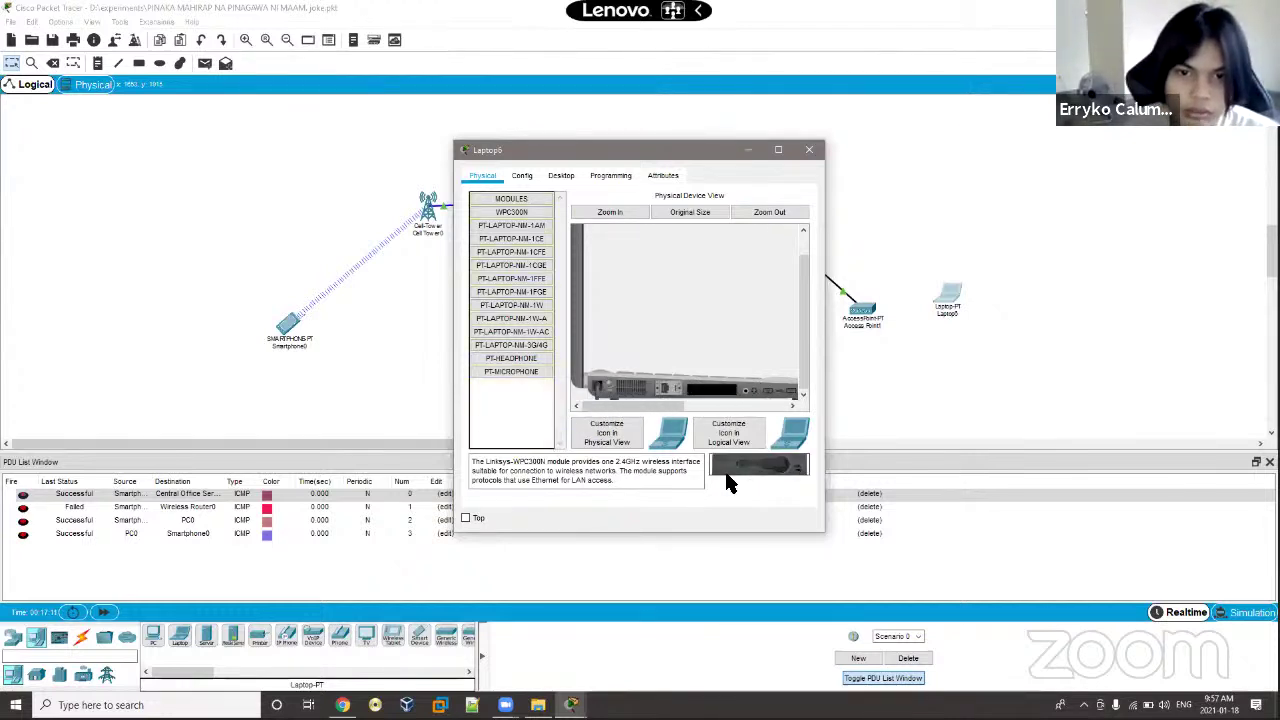
{"action": "left_click_drag", "start_coordinate": [758, 465], "coordinate": [712, 396]}
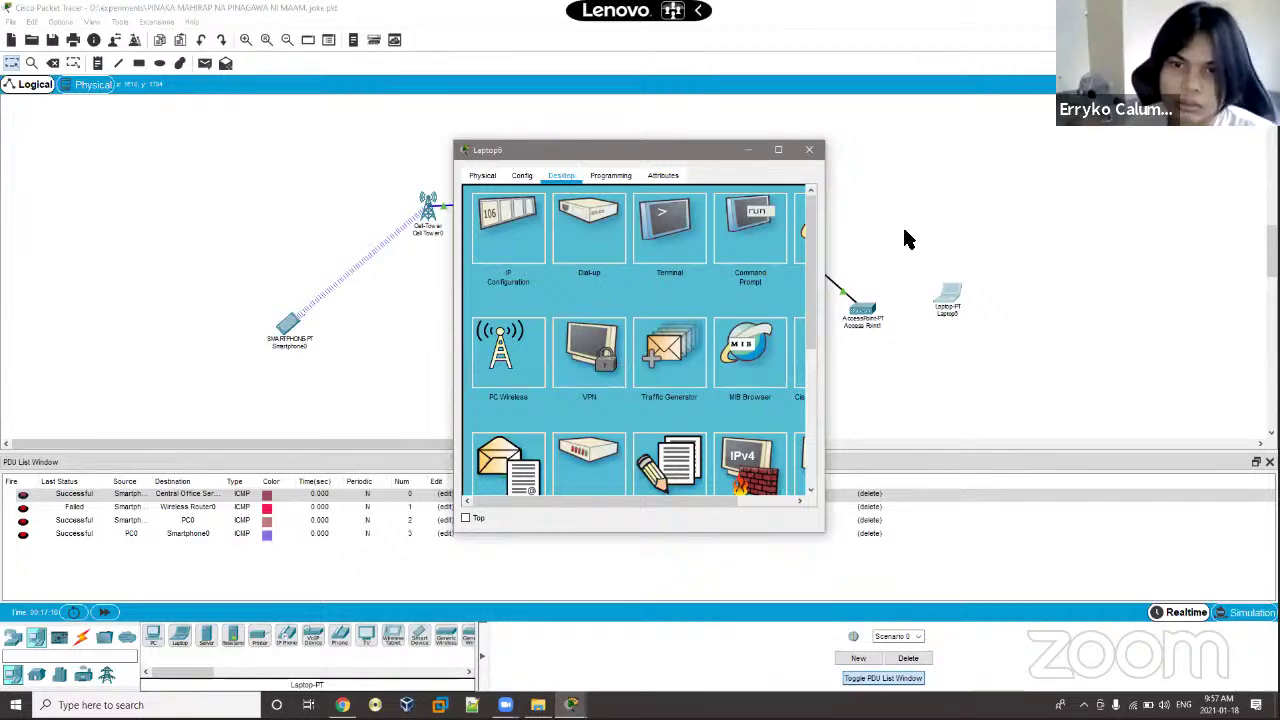
{"action": "left_click", "coordinate": [809, 149]}
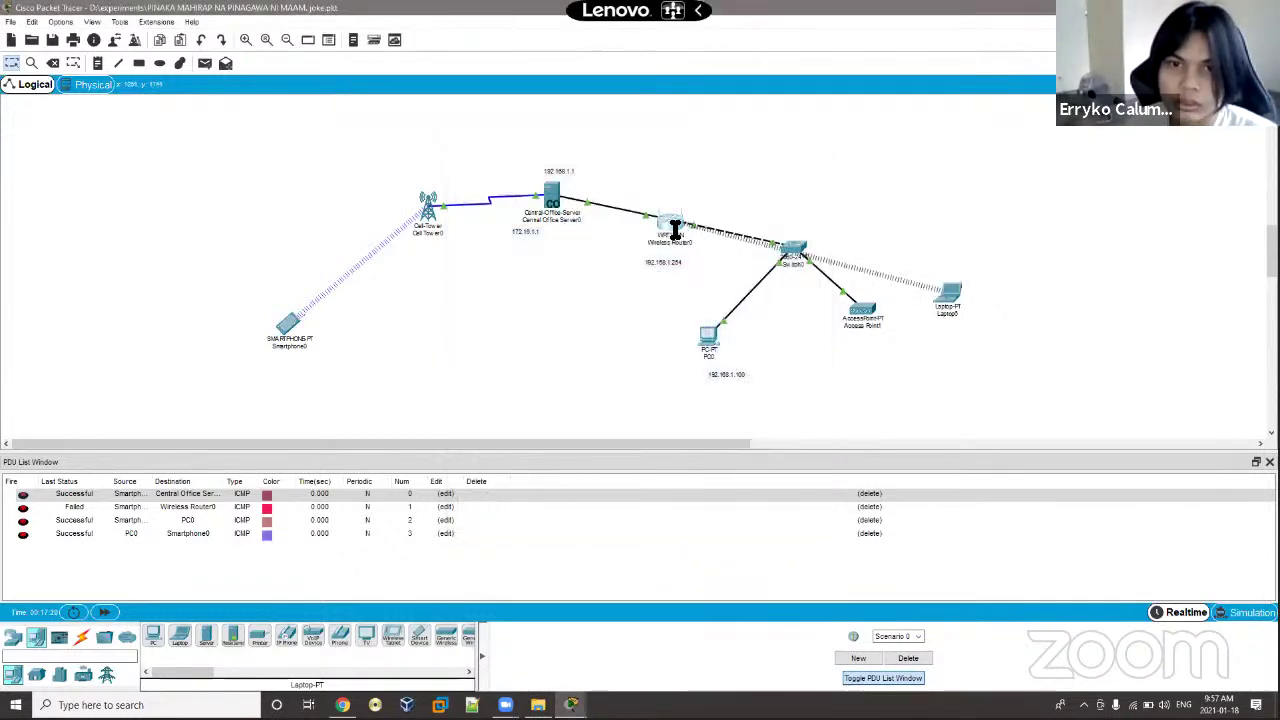
Step: In Wireless Router0's wireless settings, edit the Network Name (SSID), typing 123
{"action": "left_click", "coordinate": [672, 228]}
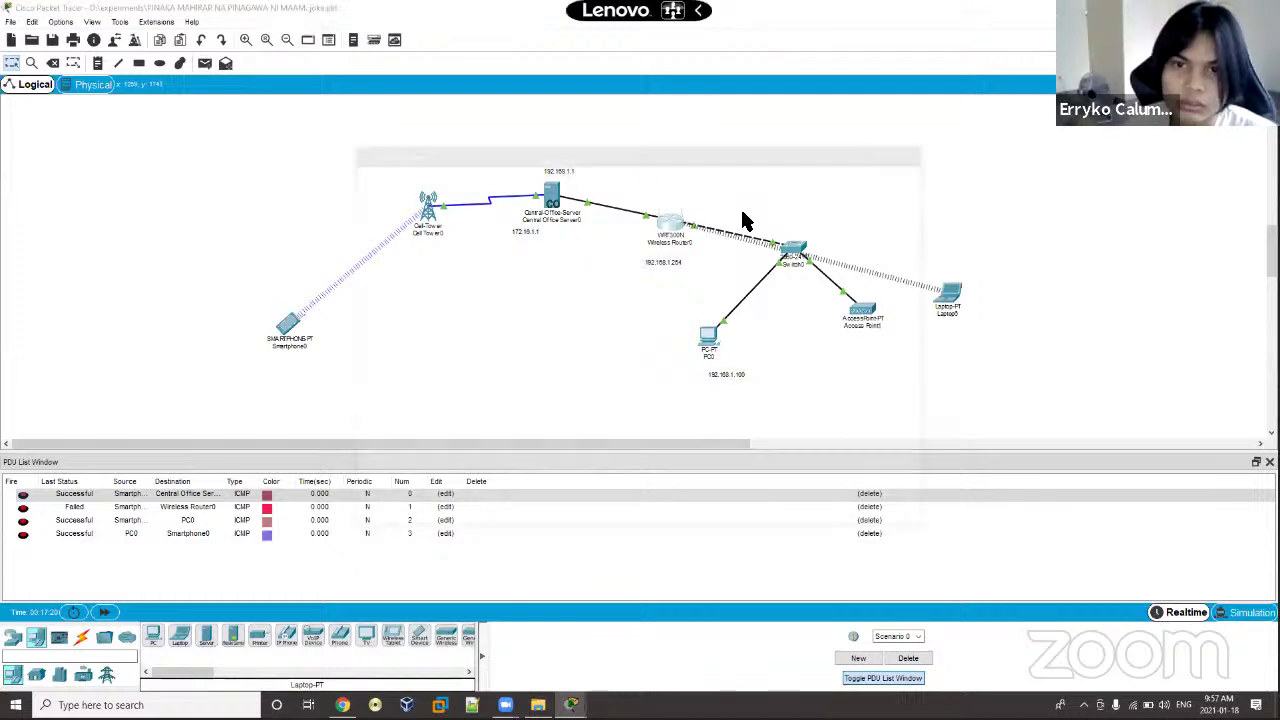
{"action": "scroll", "coordinate": [700, 345], "scroll_direction": "down", "scroll_amount": 5}
{"action": "scroll", "coordinate": [543, 257], "scroll_direction": "up", "scroll_amount": 10}
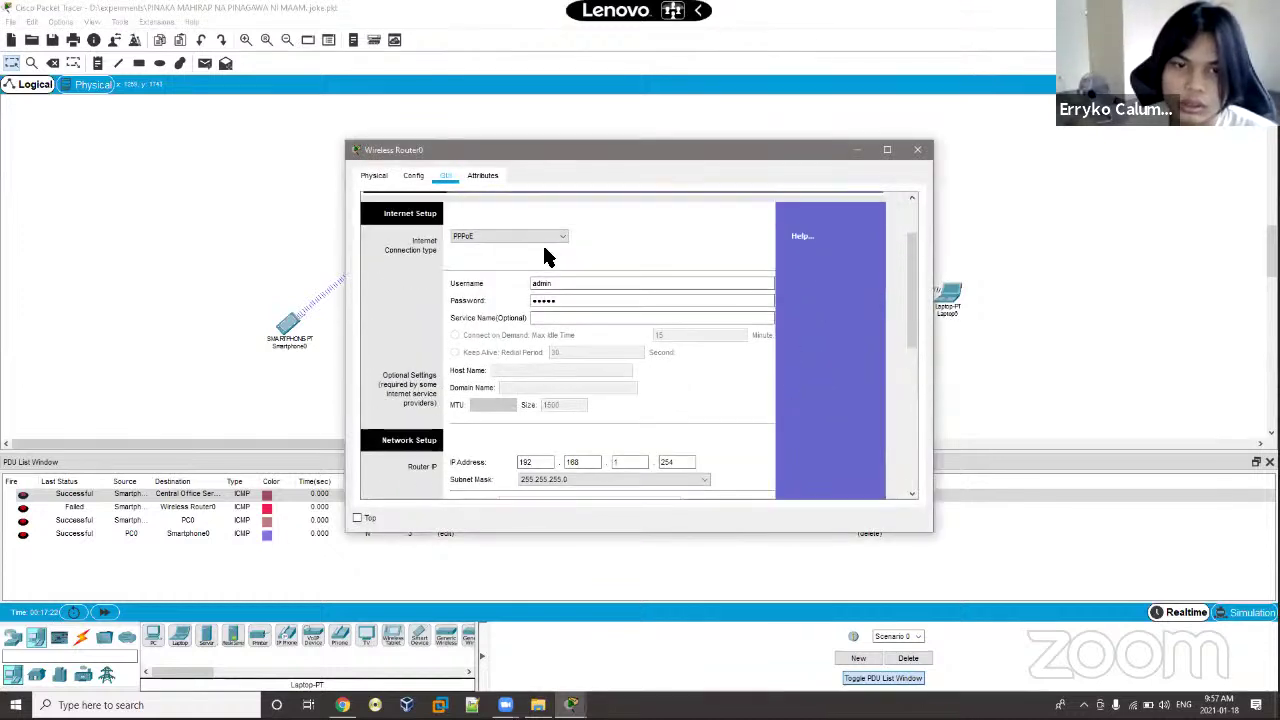
{"action": "scroll", "coordinate": [558, 247], "scroll_direction": "up", "scroll_amount": 1}
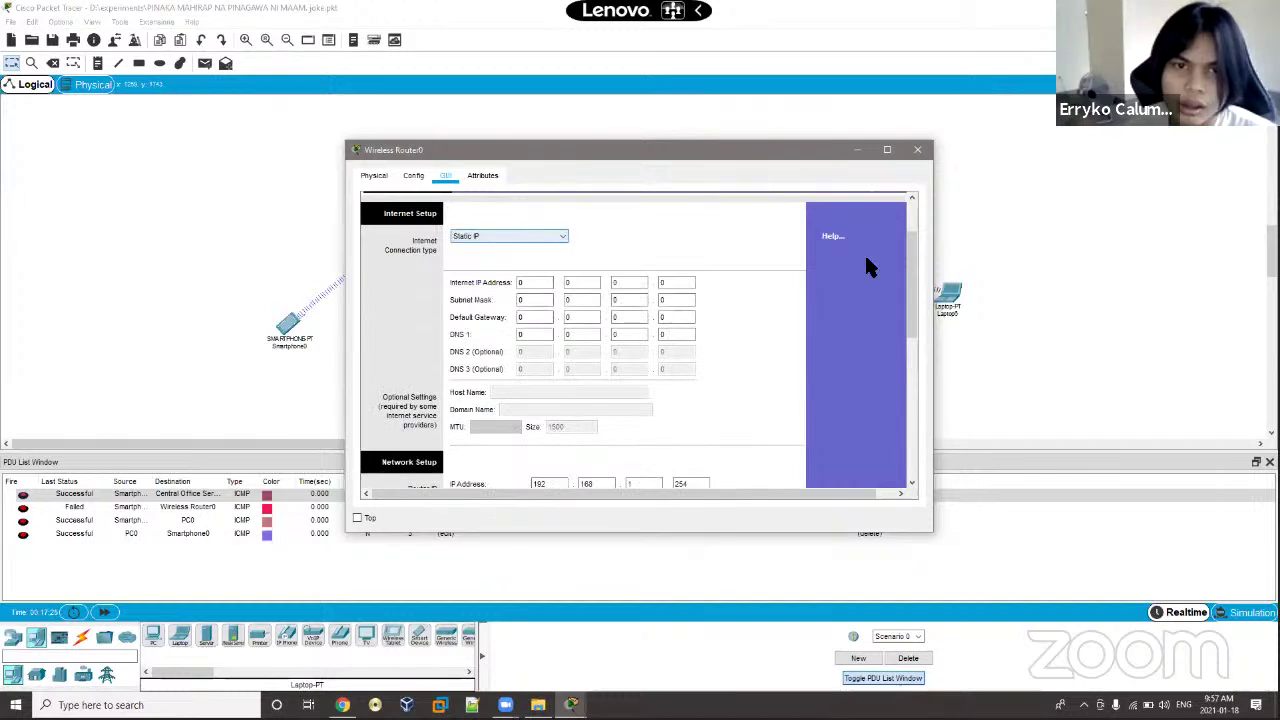
{"action": "scroll", "coordinate": [864, 252], "scroll_direction": "up", "scroll_amount": 3}
{"action": "left_click", "coordinate": [540, 266]}
{"action": "left_click", "coordinate": [701, 350]}
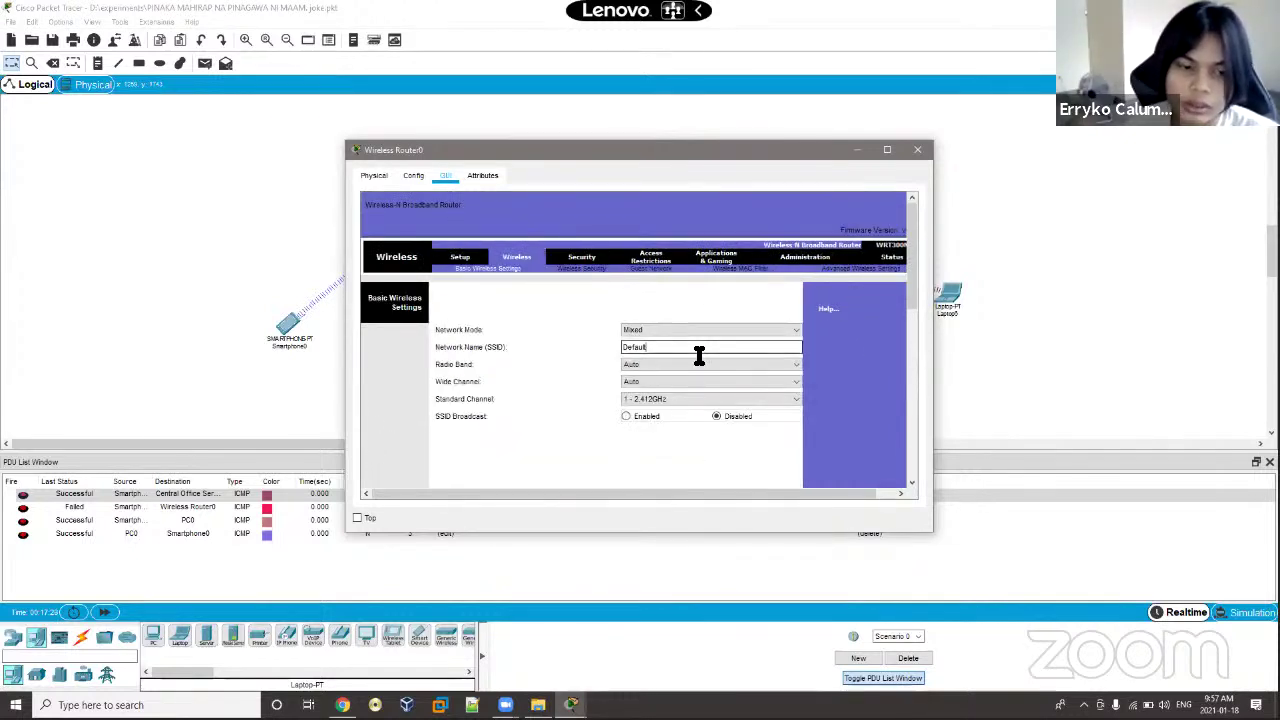
{"action": "type", "text": "123"}
{"action": "scroll", "coordinate": [784, 485], "scroll_direction": "down", "scroll_amount": 1}
{"action": "scroll", "coordinate": [760, 450], "scroll_direction": "down", "scroll_amount": 3}
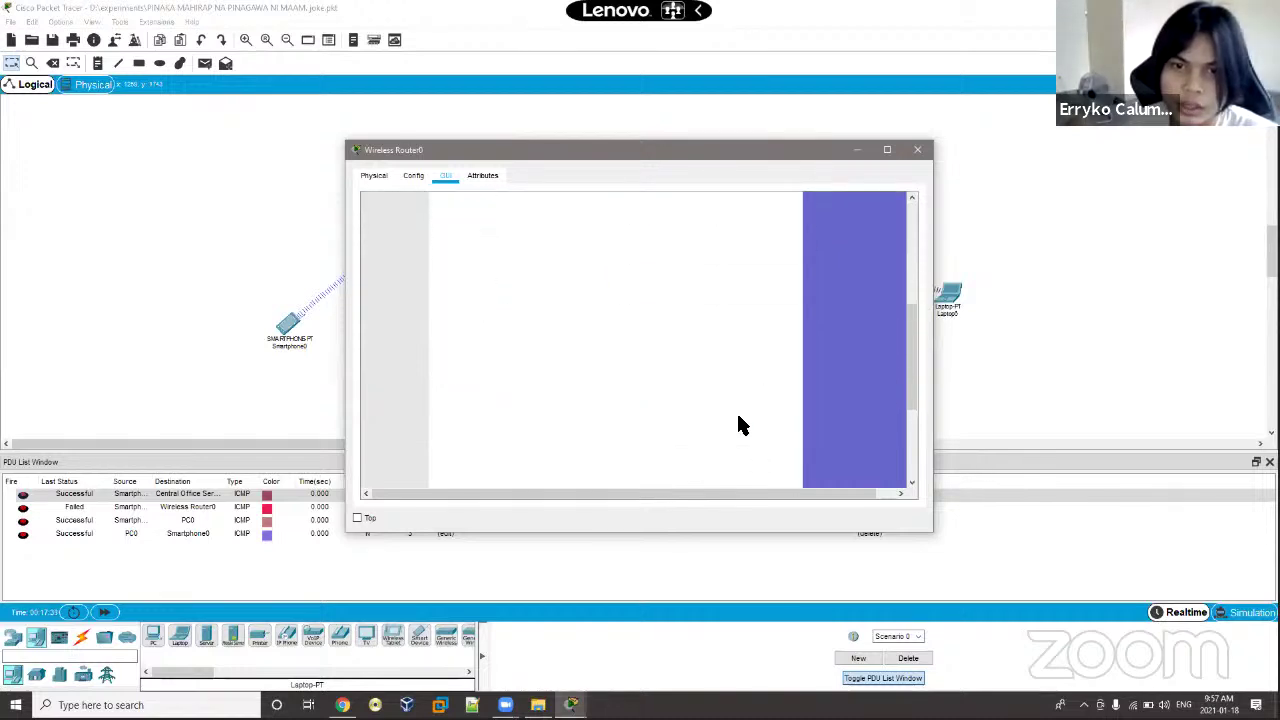
{"action": "scroll", "coordinate": [670, 310], "scroll_direction": "up", "scroll_amount": 3}
{"action": "scroll", "coordinate": [700, 380], "scroll_direction": "down", "scroll_amount": 2}
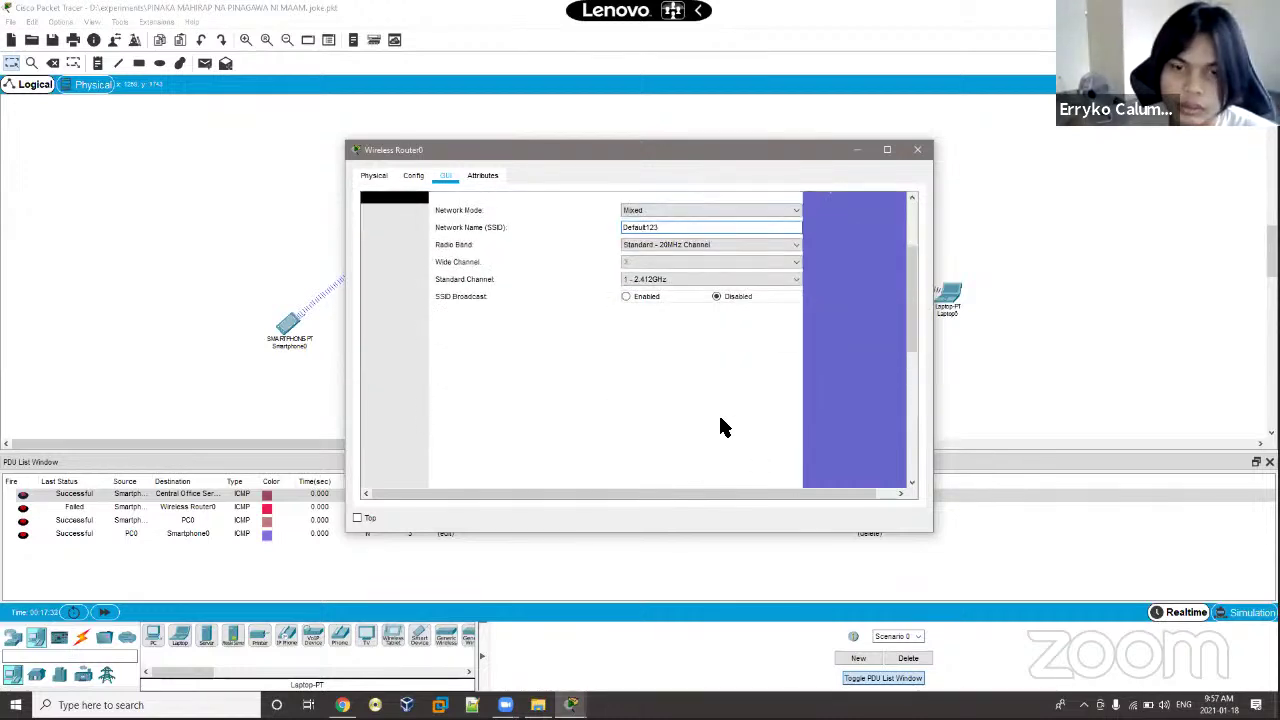
{"action": "scroll", "coordinate": [720, 400], "scroll_direction": "up", "scroll_amount": 2}
Step: Remove the 123 suffix so the SSID reads Default, and save the router settings
{"action": "left_click", "coordinate": [656, 311]}
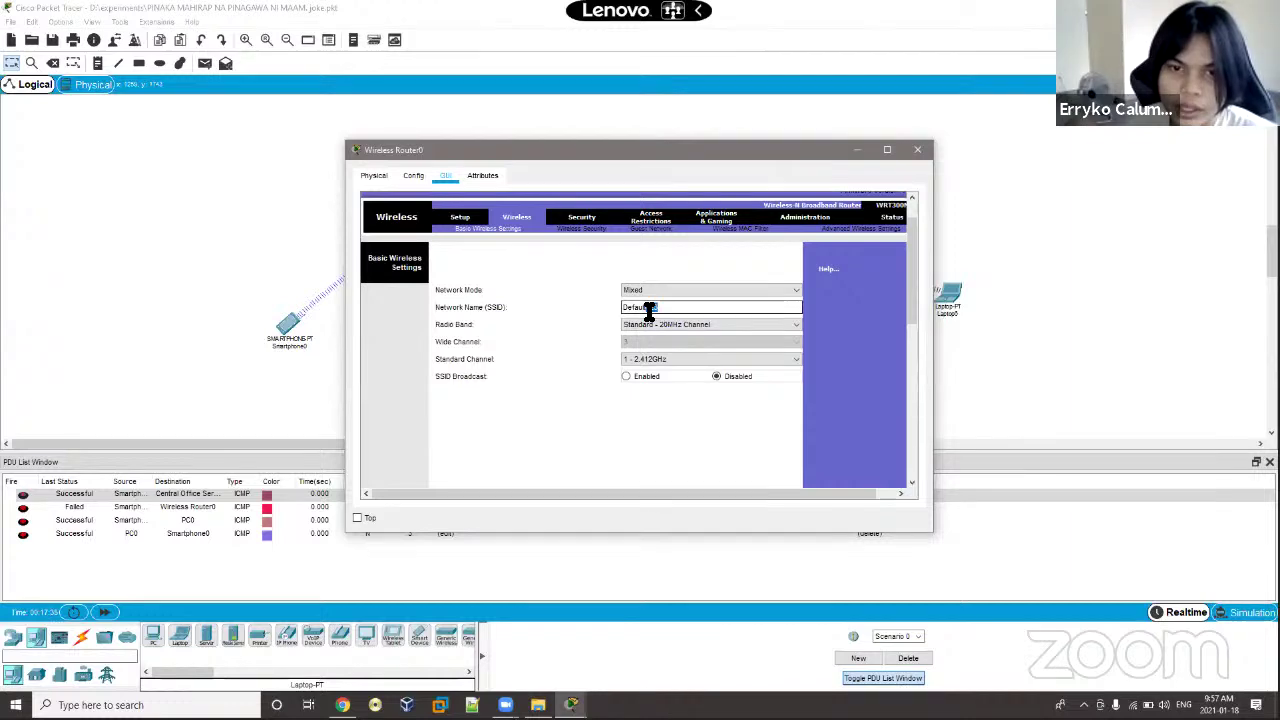
{"action": "key", "text": "BackSpace"}
{"action": "scroll", "coordinate": [760, 449], "scroll_direction": "down", "scroll_amount": 10}
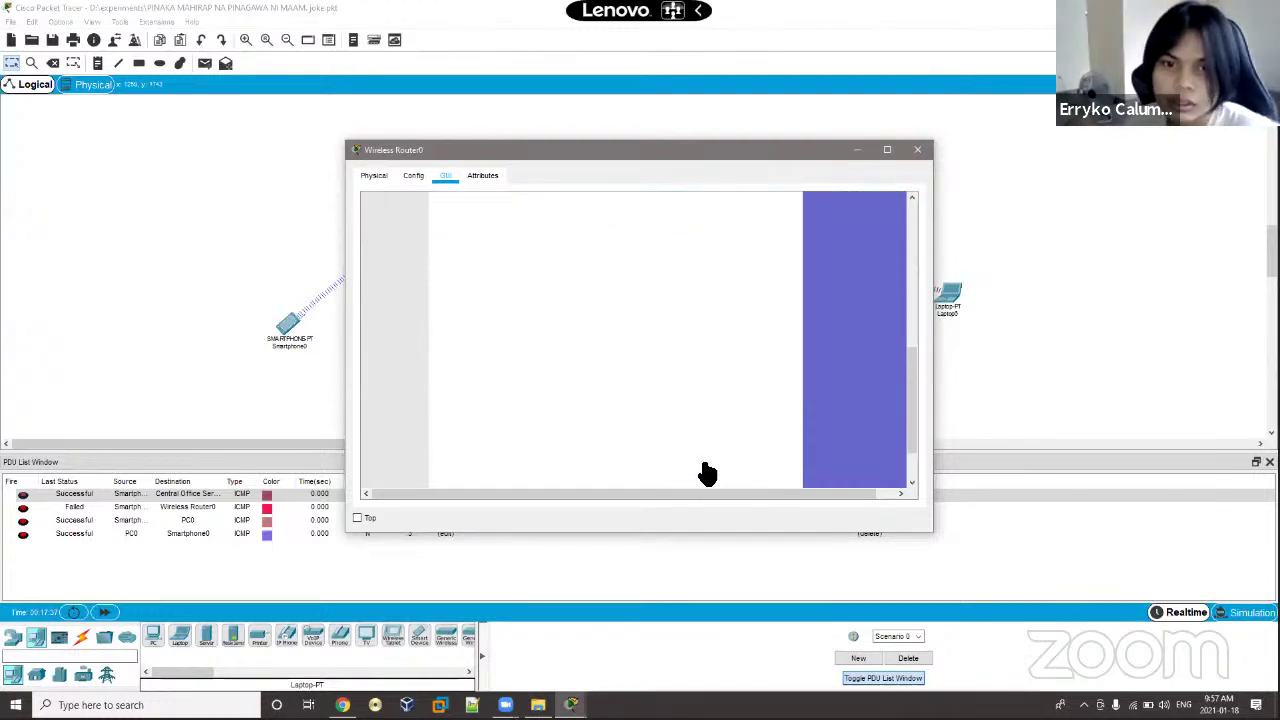
{"action": "left_click", "coordinate": [672, 468]}
{"action": "left_click", "coordinate": [917, 150]}
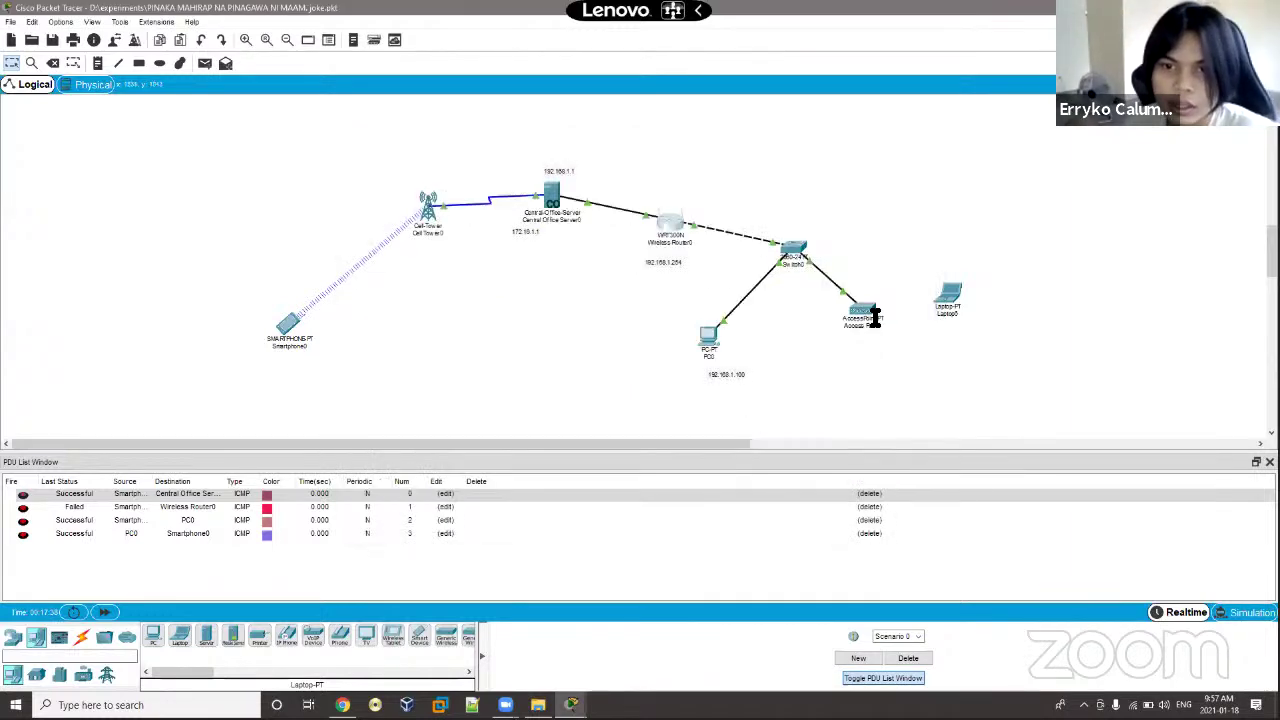
Step: Review Access Point1's wireless port settings and close them
{"action": "left_click", "coordinate": [828, 305]}
{"action": "left_click", "coordinate": [522, 176]}
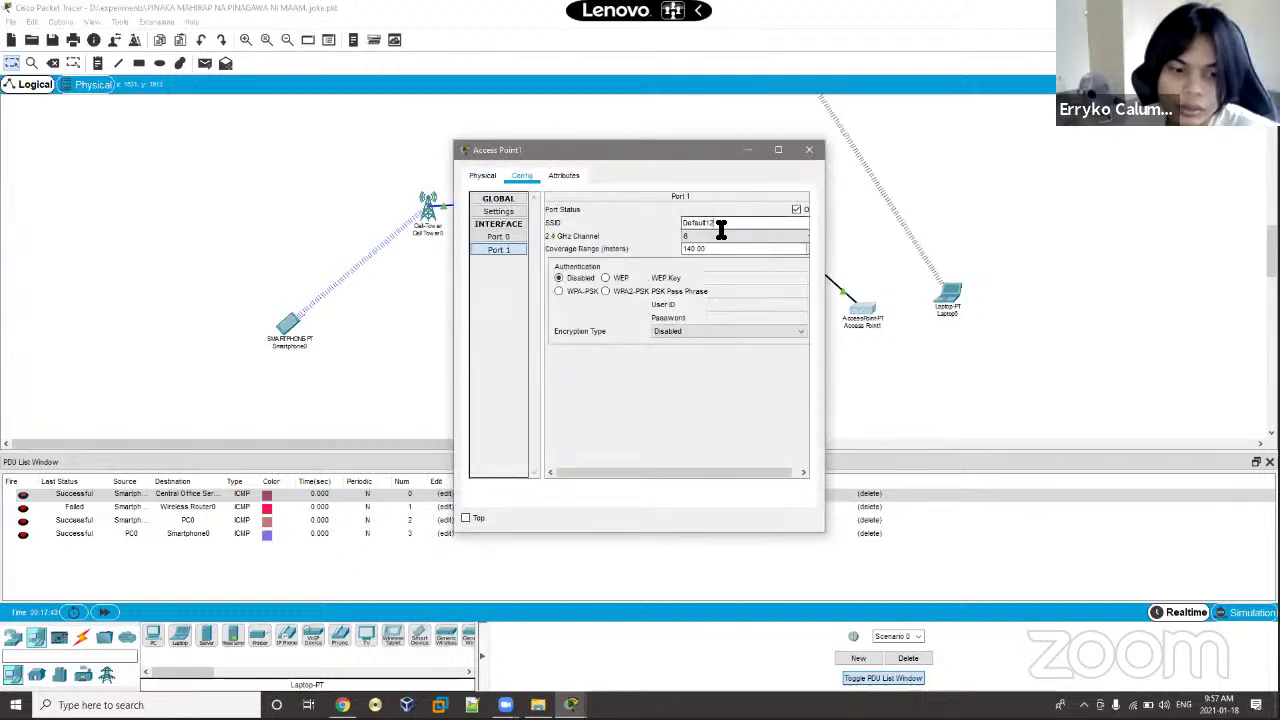
{"action": "left_click", "coordinate": [809, 149]}
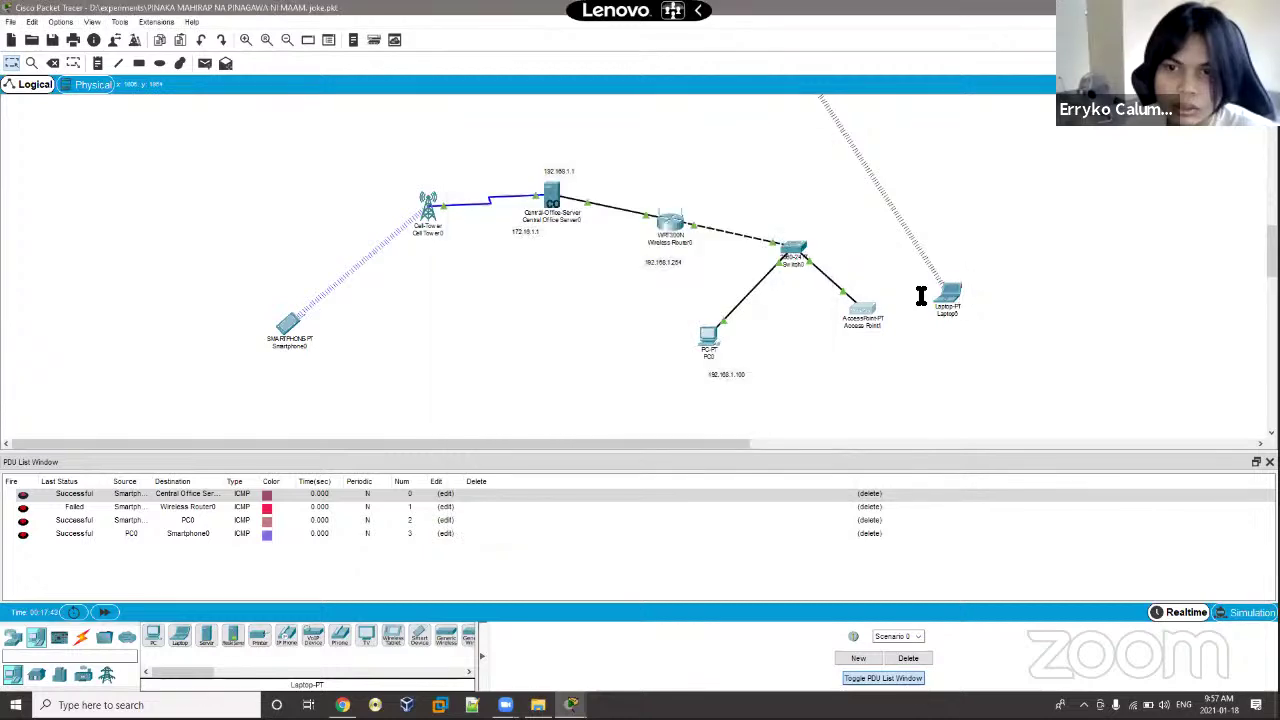
Step: In Laptop0's PC Wireless utility, refresh, select Default123 and connect, then close the window
{"action": "left_click", "coordinate": [945, 293]}
{"action": "scroll", "coordinate": [623, 309], "scroll_direction": "up", "scroll_amount": 3}
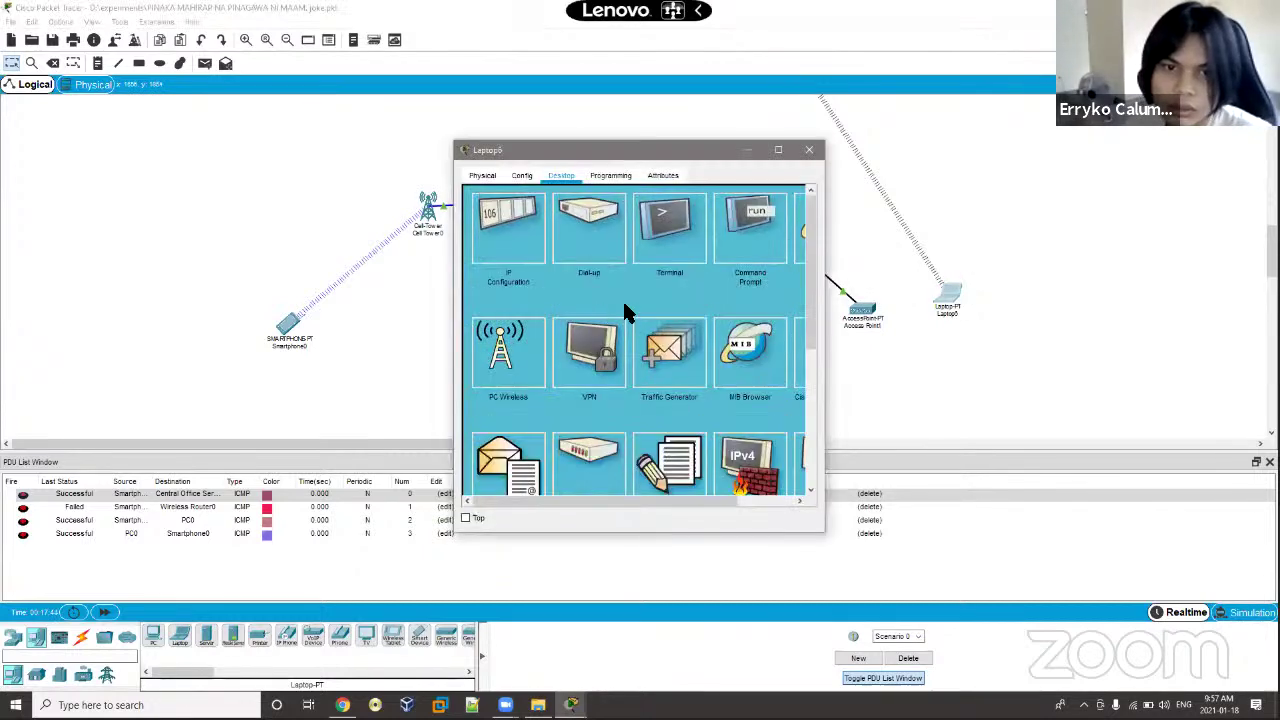
{"action": "left_click", "coordinate": [510, 345]}
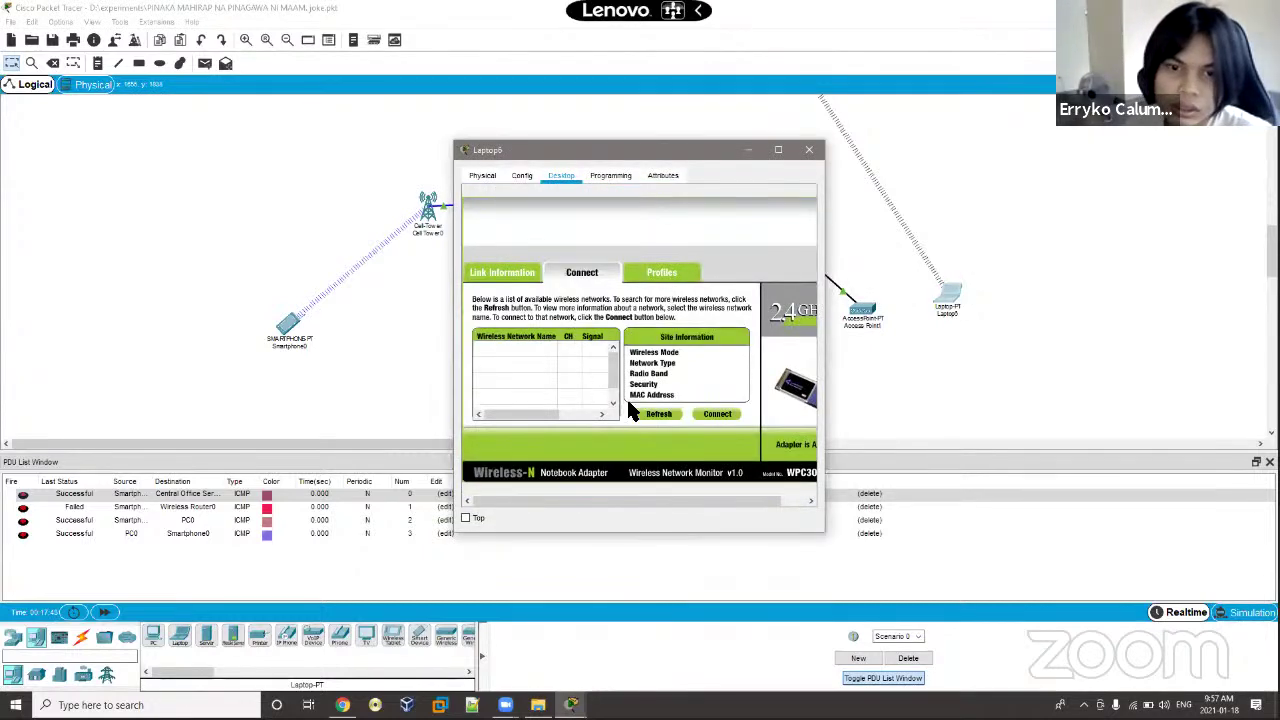
{"action": "left_click", "coordinate": [642, 417]}
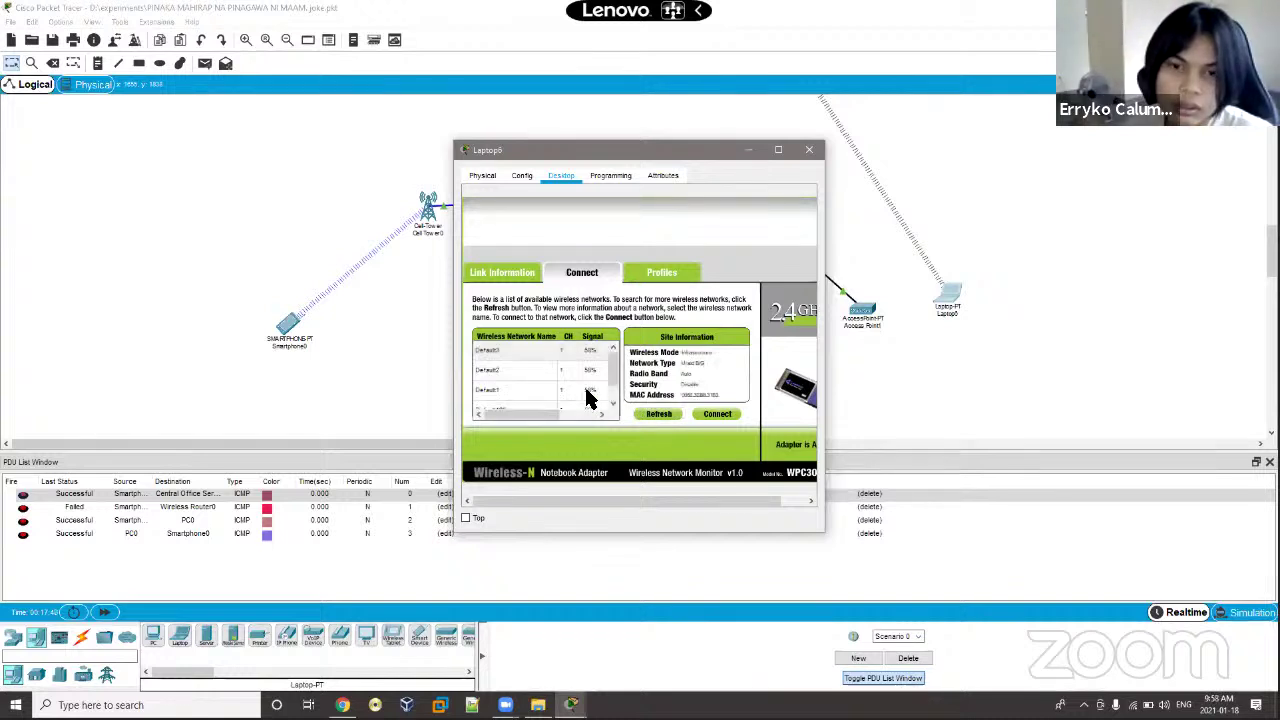
{"action": "scroll", "coordinate": [524, 362], "scroll_direction": "down", "scroll_amount": 1}
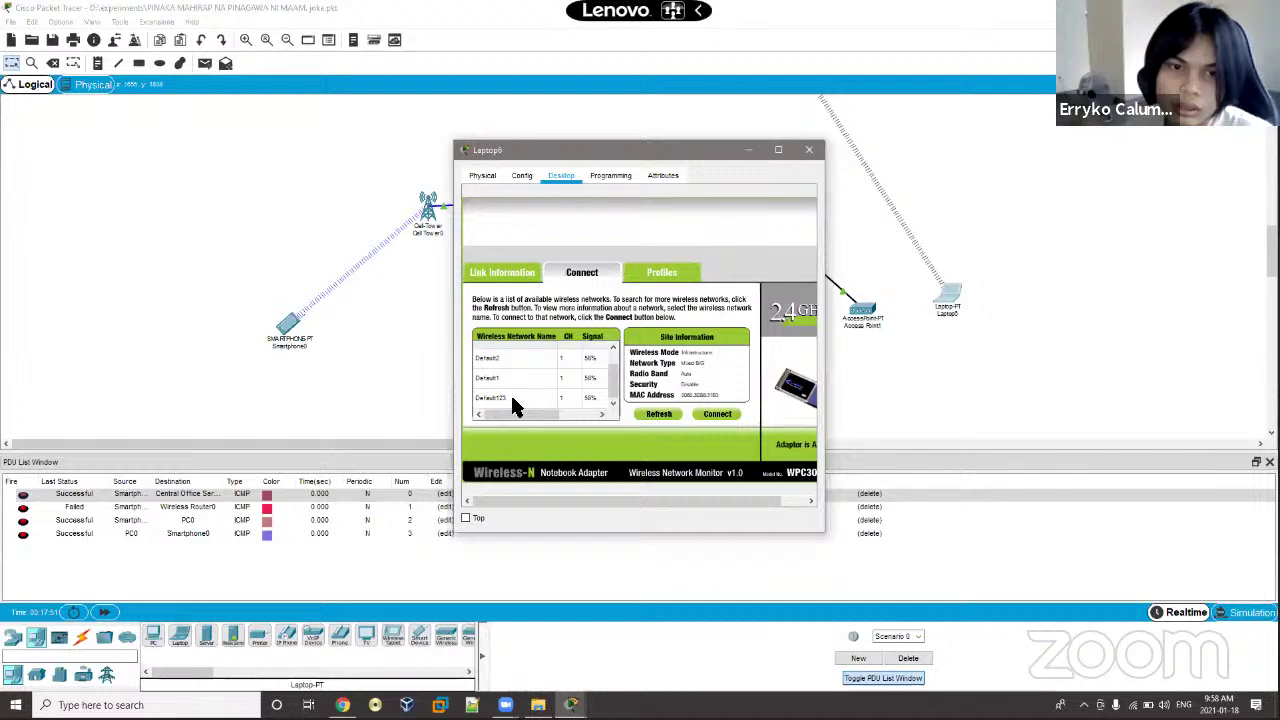
{"action": "left_click", "coordinate": [512, 398]}
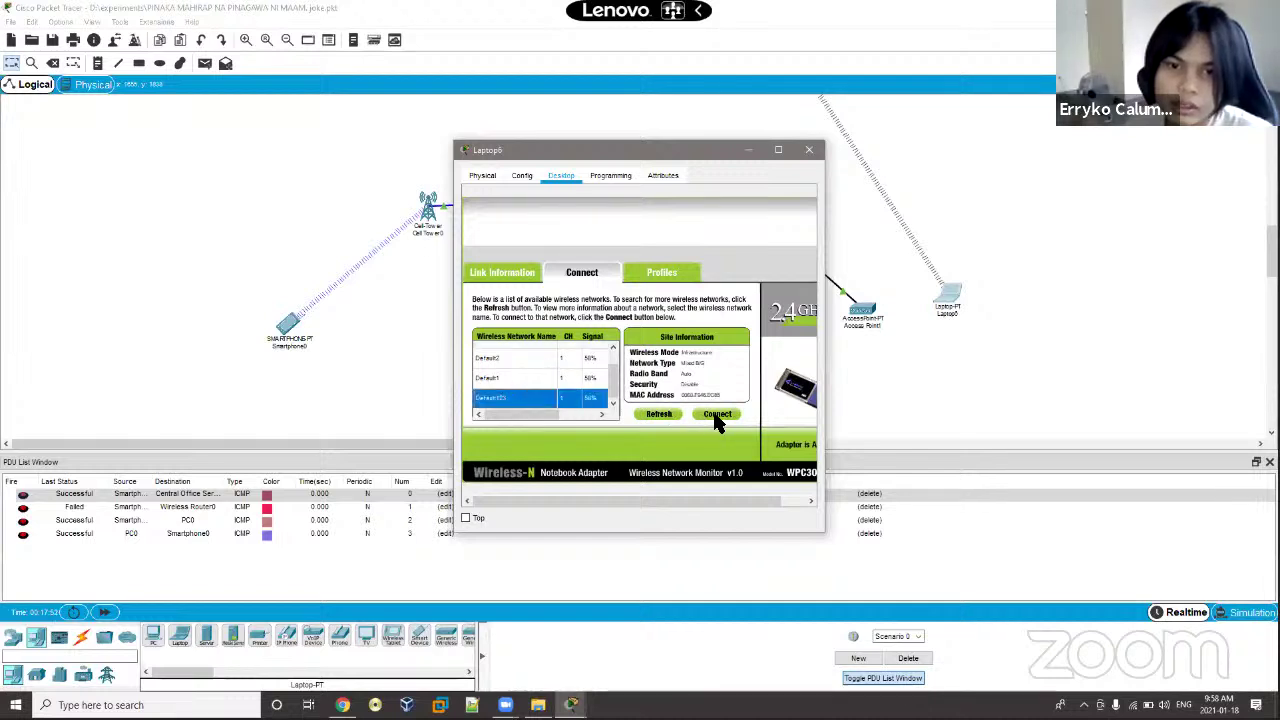
{"action": "left_click", "coordinate": [718, 414]}
{"action": "left_click", "coordinate": [1010, 263]}
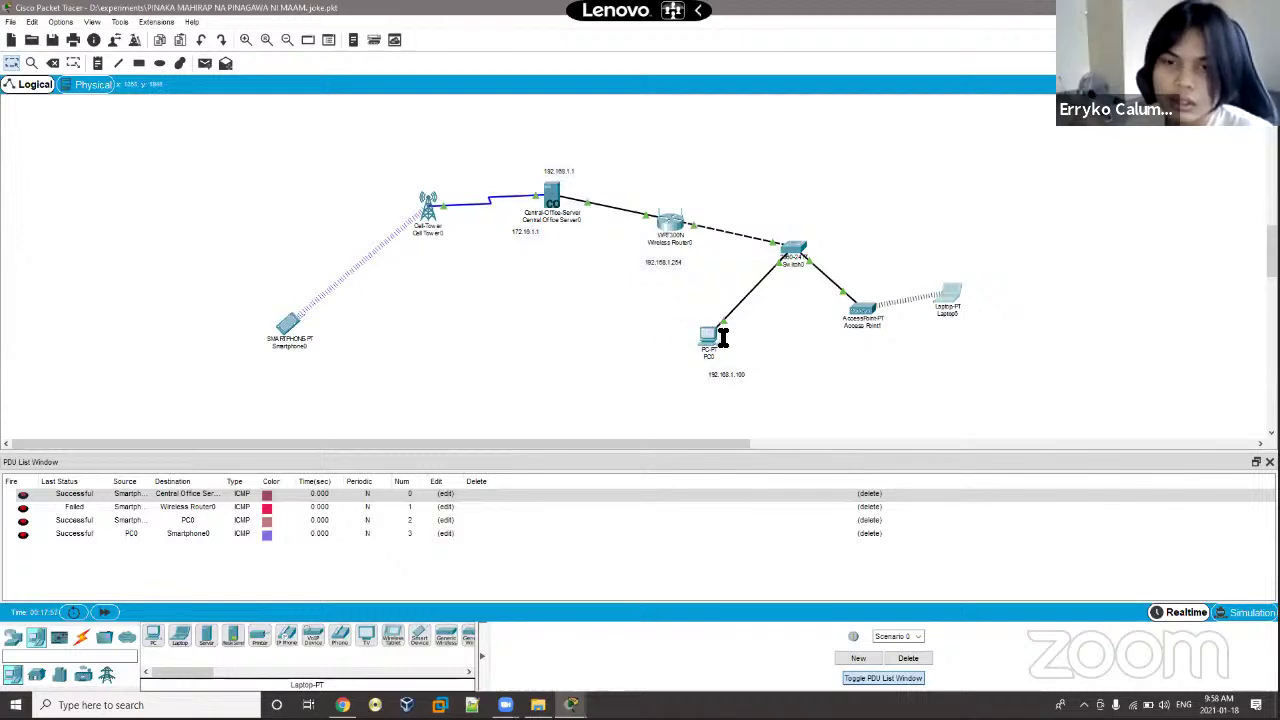
Step: Switch Laptop0 to a static IP and enter the address 192.168.1.101
{"action": "left_click", "coordinate": [950, 305]}
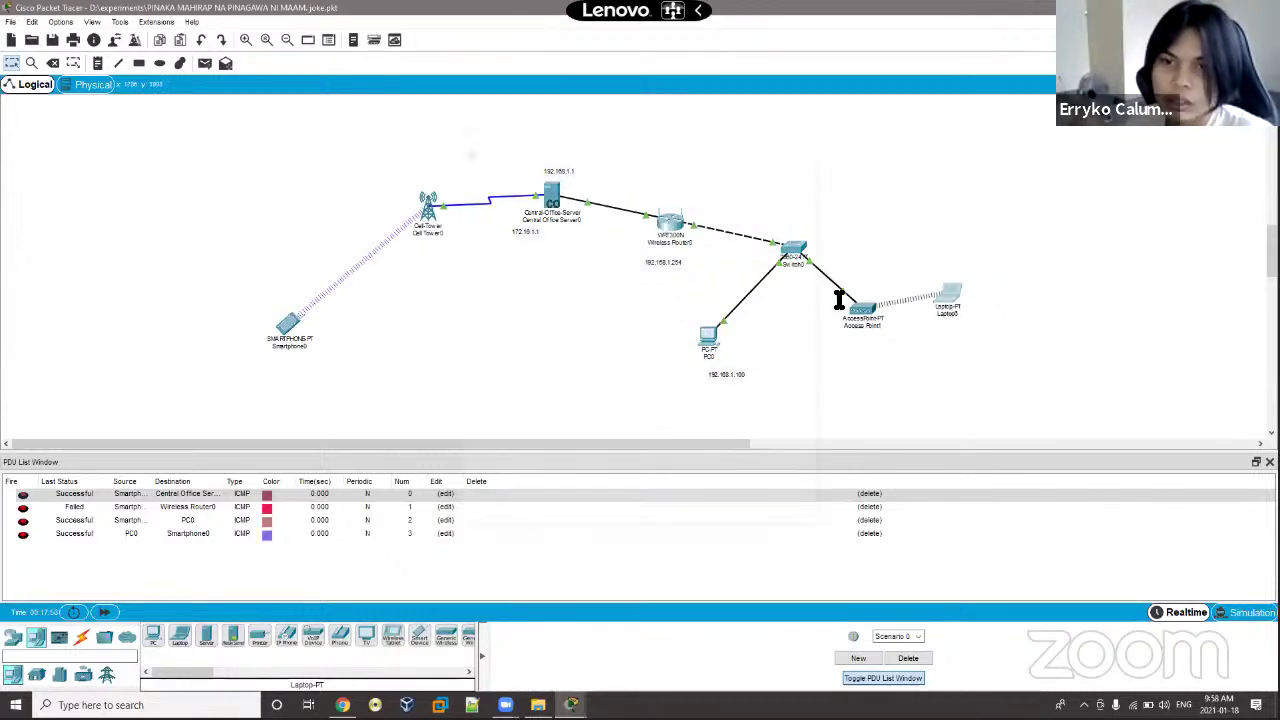
{"action": "left_click", "coordinate": [508, 230]}
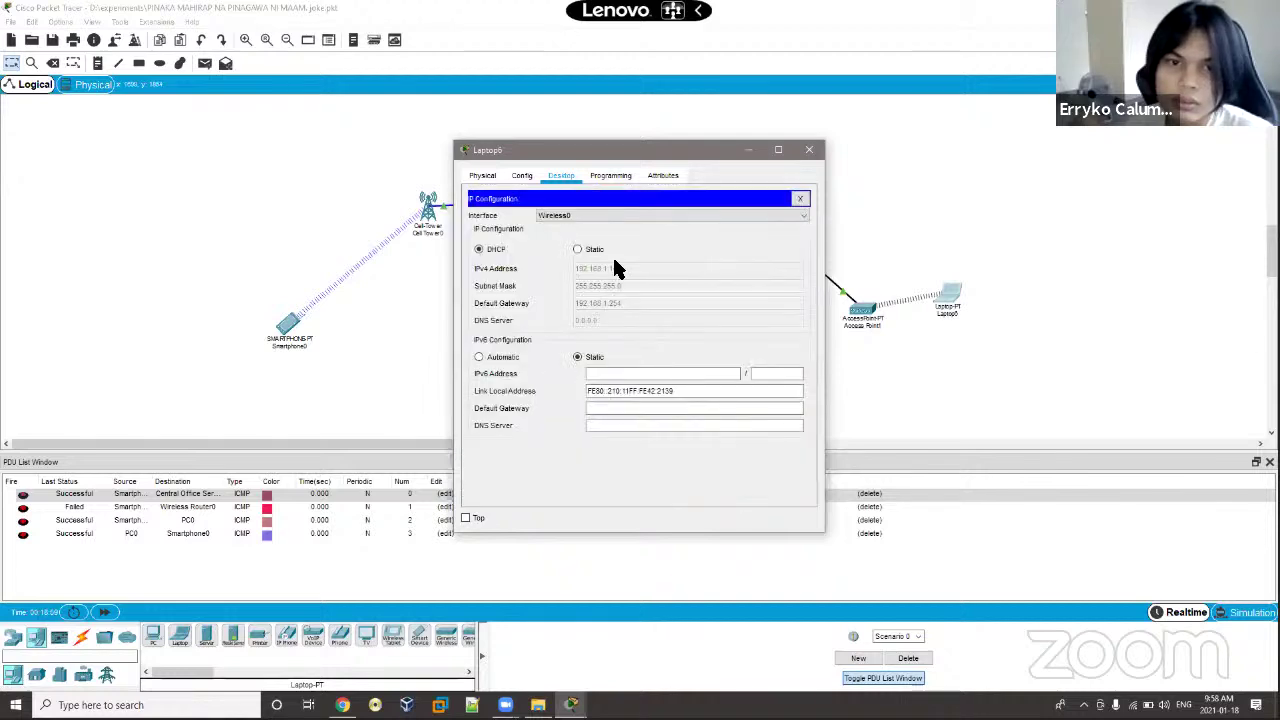
{"action": "left_click", "coordinate": [586, 251]}
{"action": "left_click", "coordinate": [609, 269]}
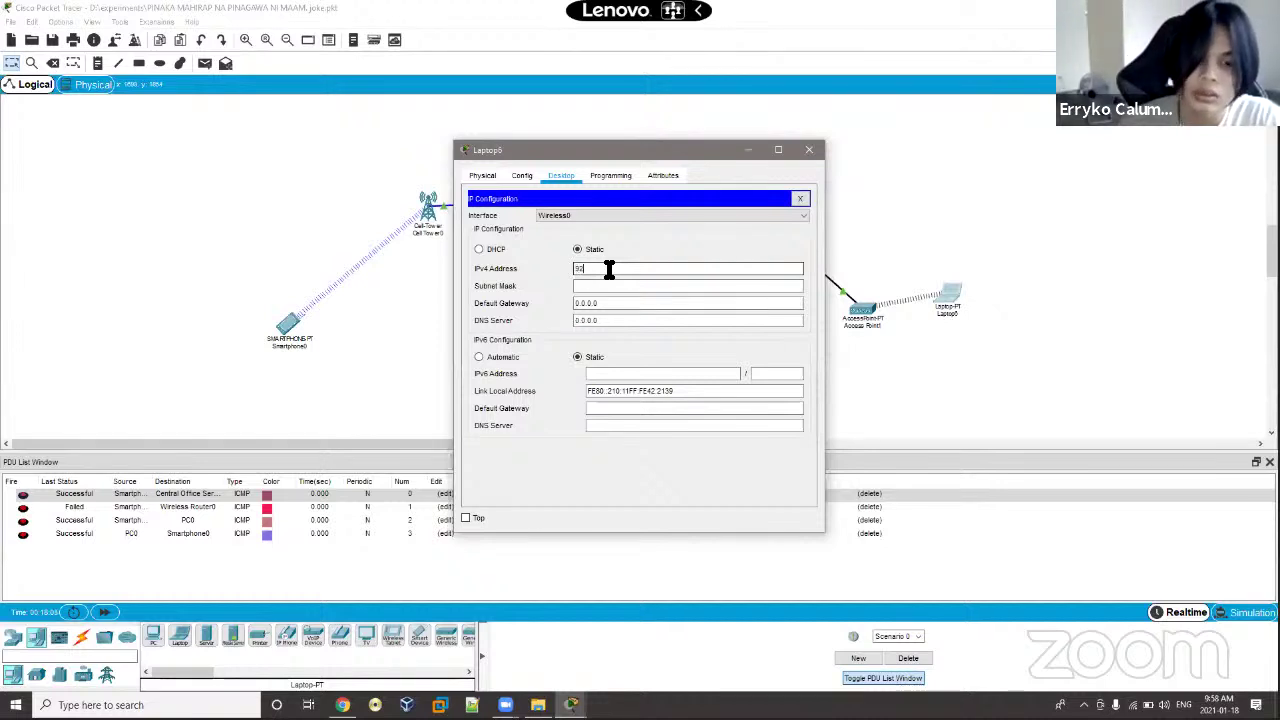
{"action": "type", "text": "19"}
{"action": "key", "text": "BackSpace"}
{"action": "type", "text": "2.168"}
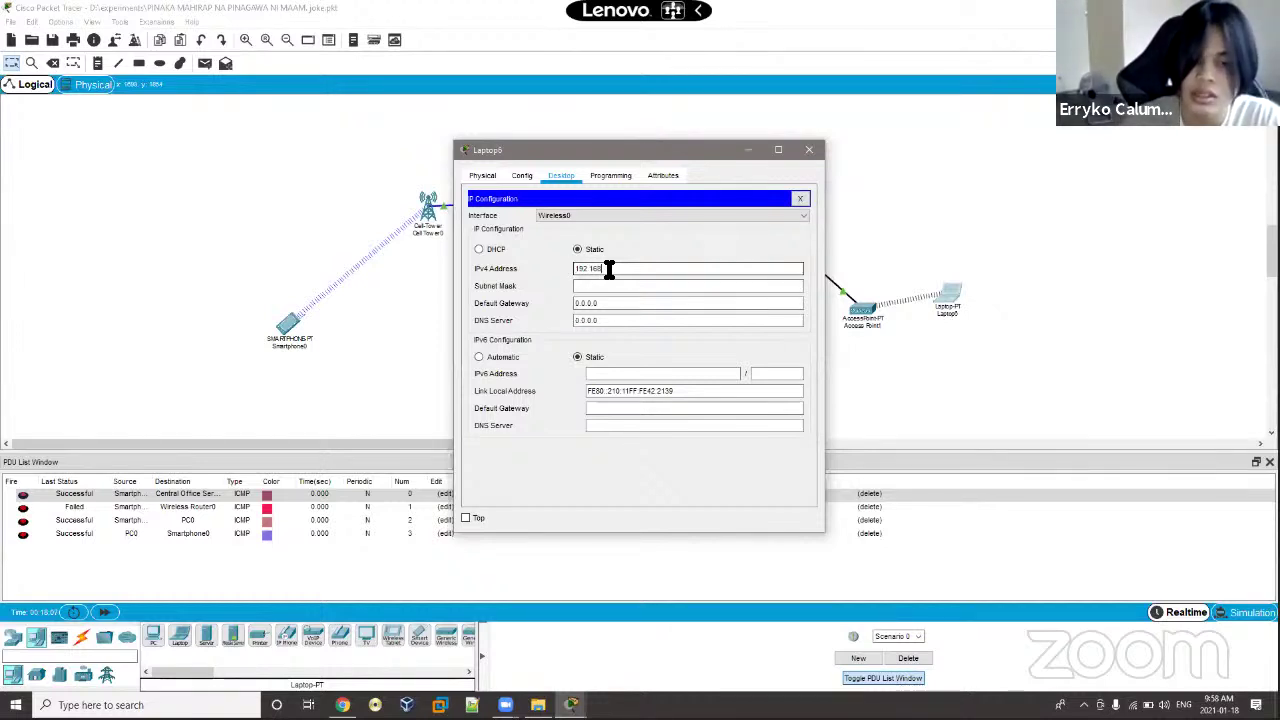
{"action": "type", "text": ".1.01"}
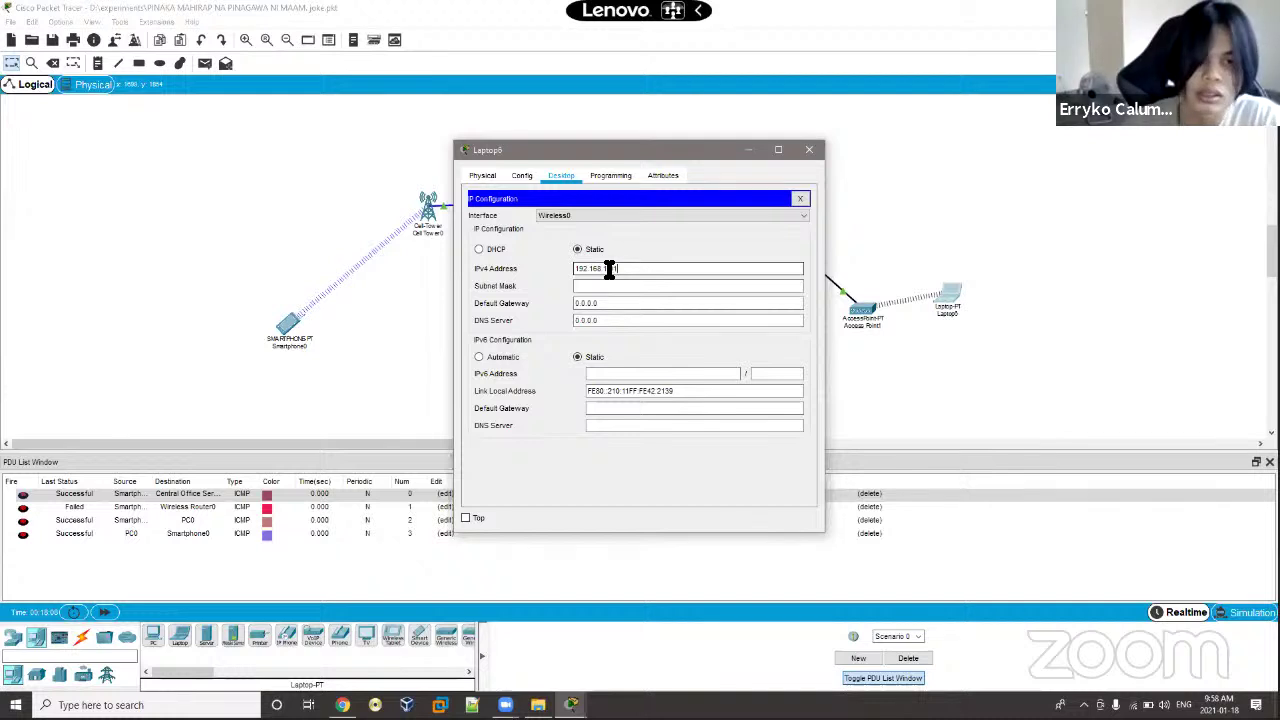
{"action": "left_click", "coordinate": [614, 266]}
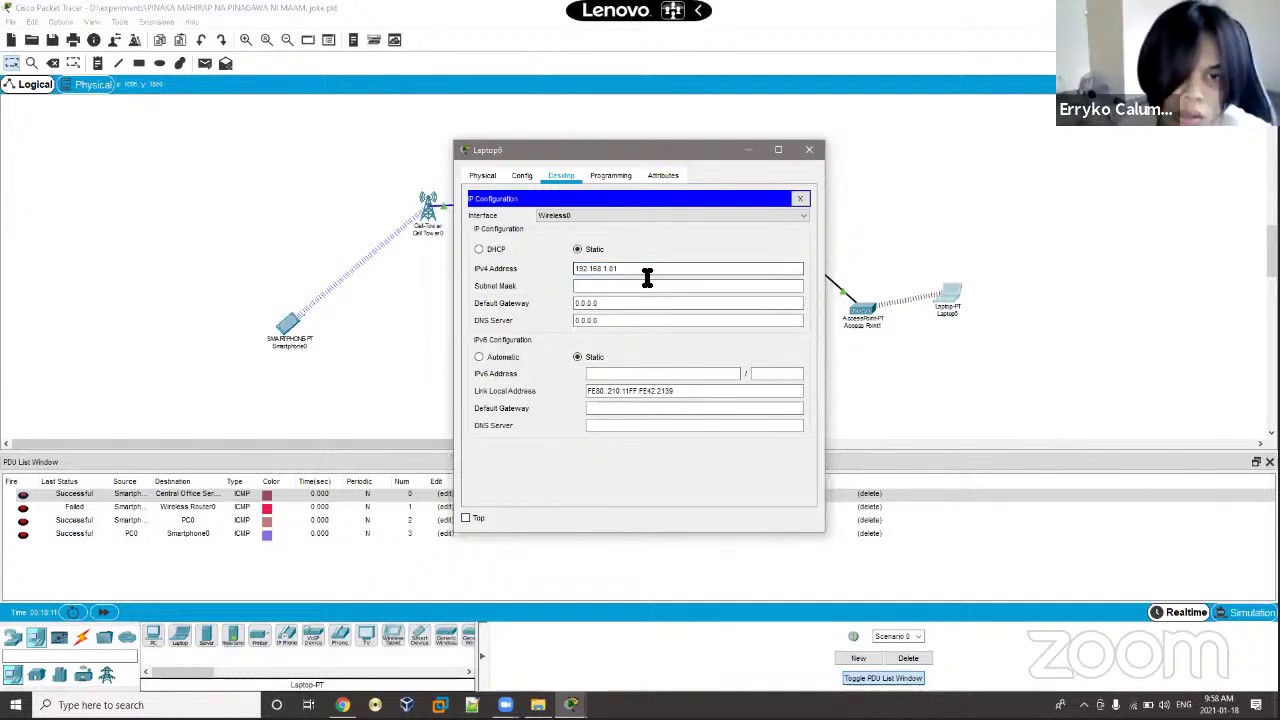
{"action": "left_click_drag", "start_coordinate": [598, 152], "coordinate": [1026, 145]}
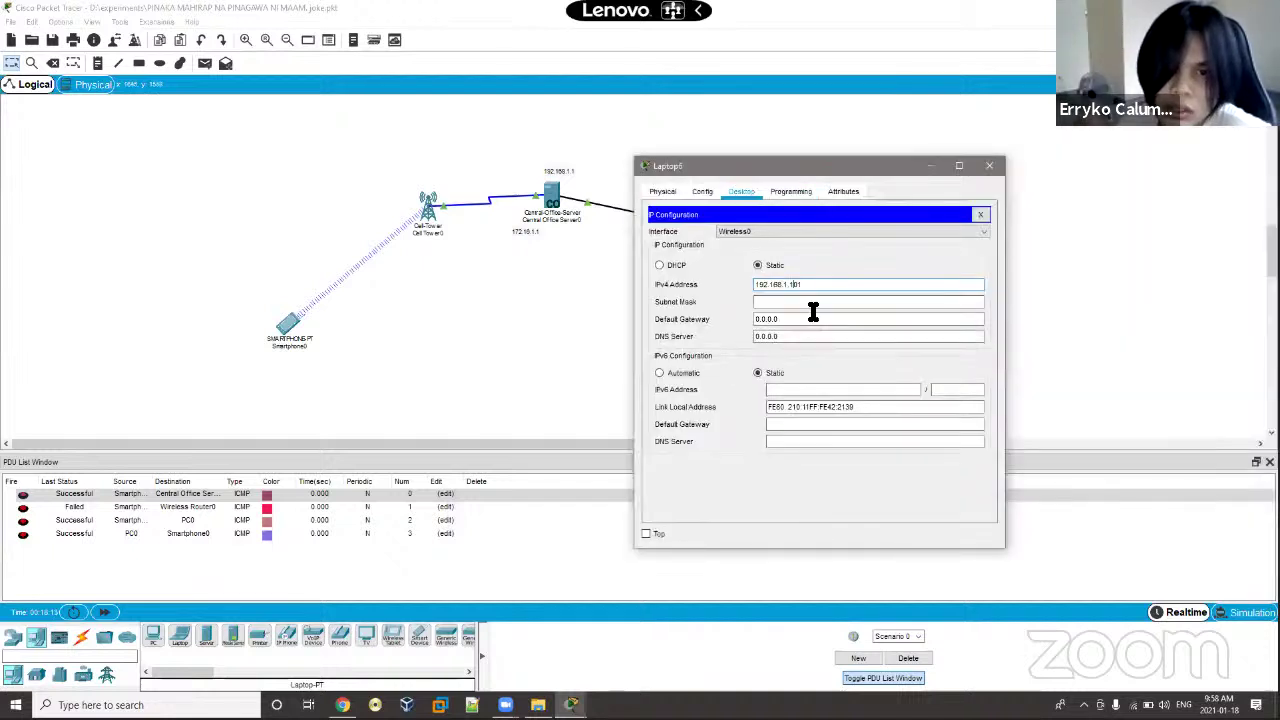
Step: Fill in mask 255.255.255.0 and gateway 192.168.1.1, then close Laptop0's window
{"action": "left_click", "coordinate": [806, 299]}
{"action": "left_click", "coordinate": [815, 317]}
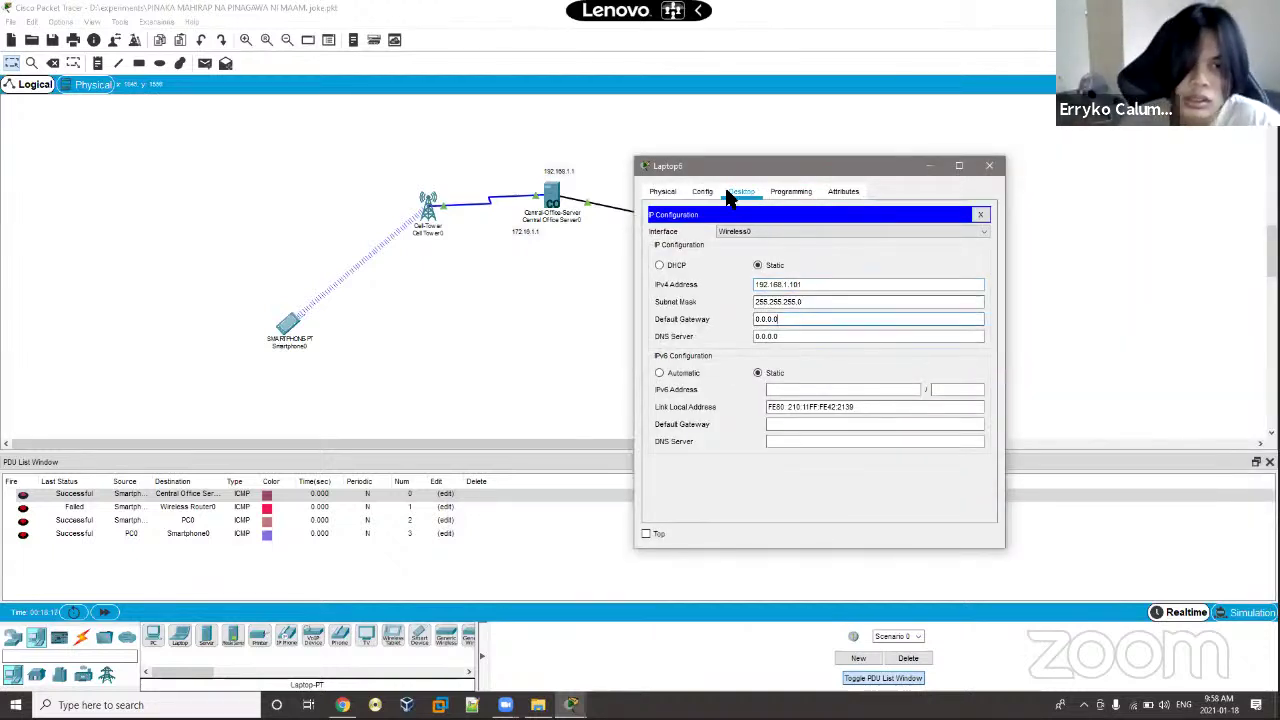
{"action": "left_click_drag", "start_coordinate": [762, 170], "coordinate": [895, 110]}
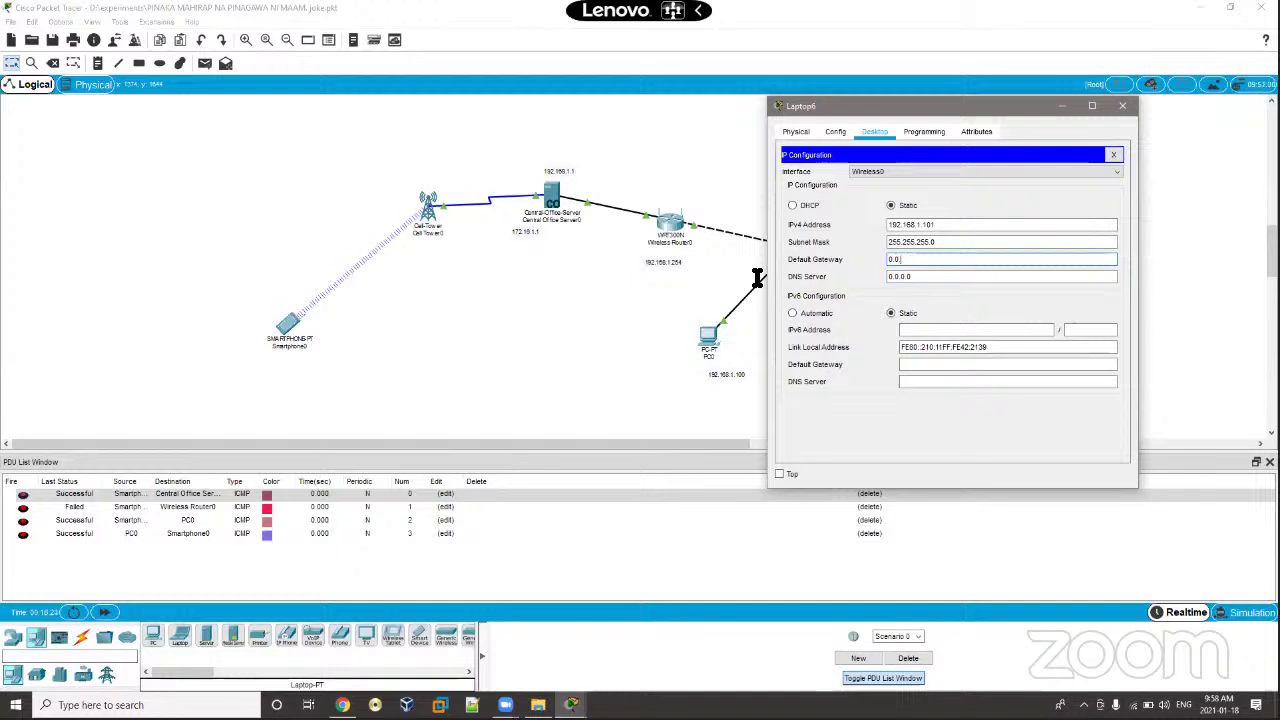
{"action": "key", "text": "BackSpace"}
{"action": "key", "text": "BackSpace"}
{"action": "type", "text": "192."}
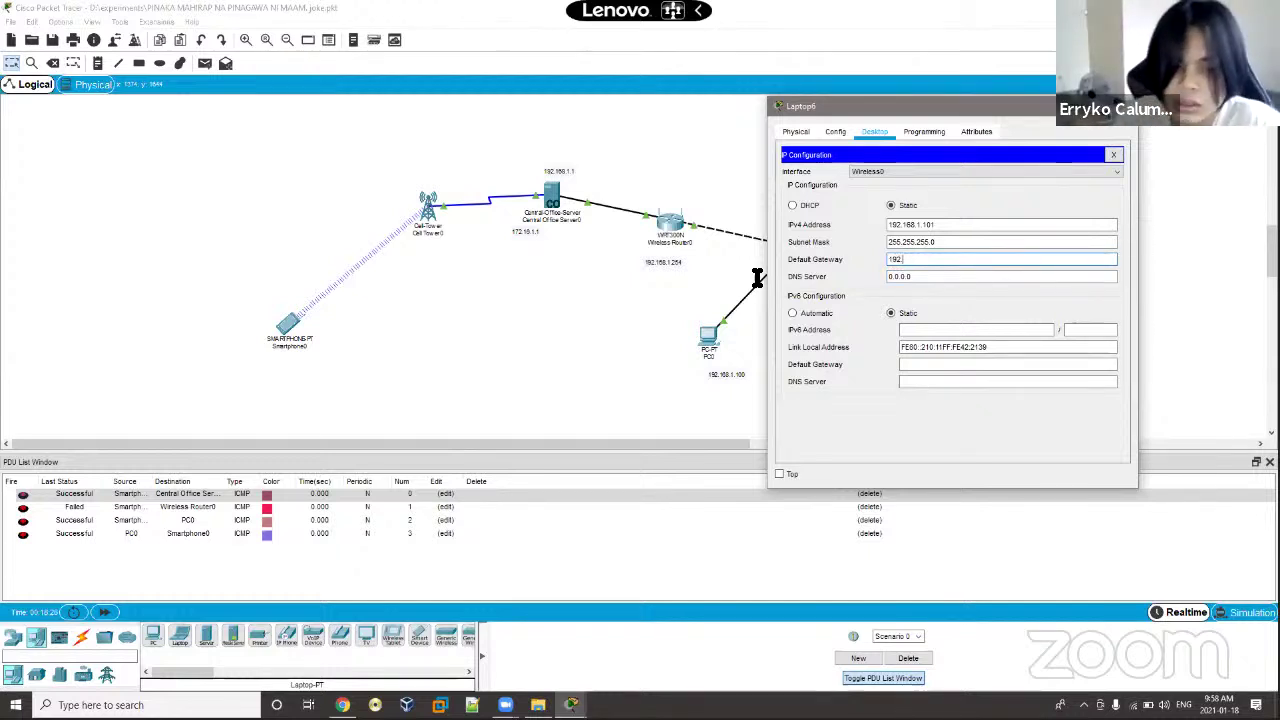
{"action": "type", "text": "168.1.1"}
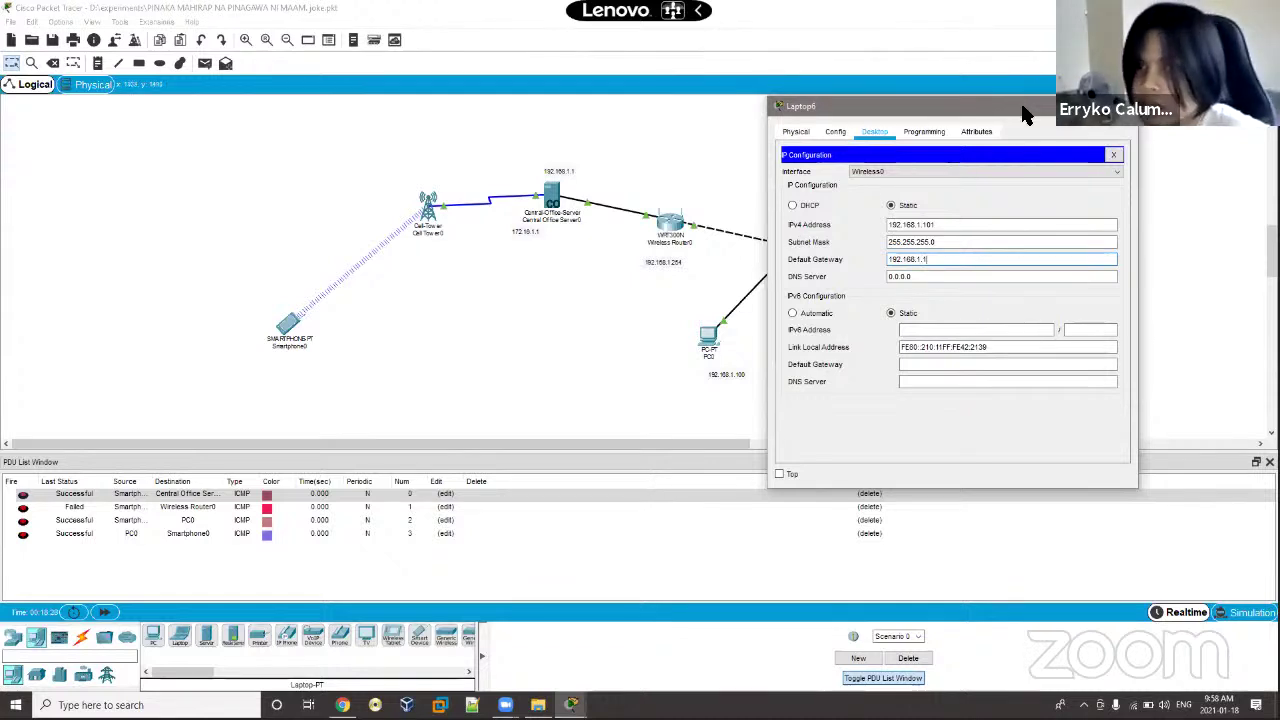
{"action": "left_click_drag", "start_coordinate": [1022, 108], "coordinate": [674, 155]}
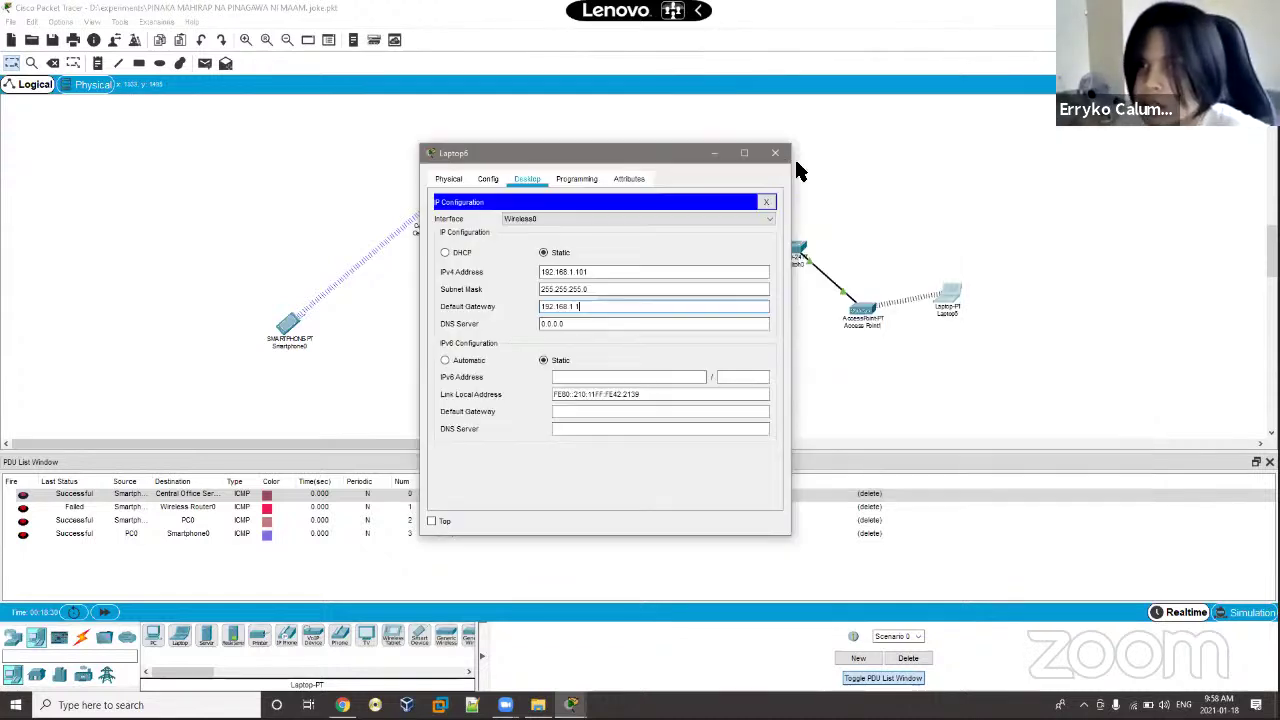
{"action": "left_click", "coordinate": [775, 153]}
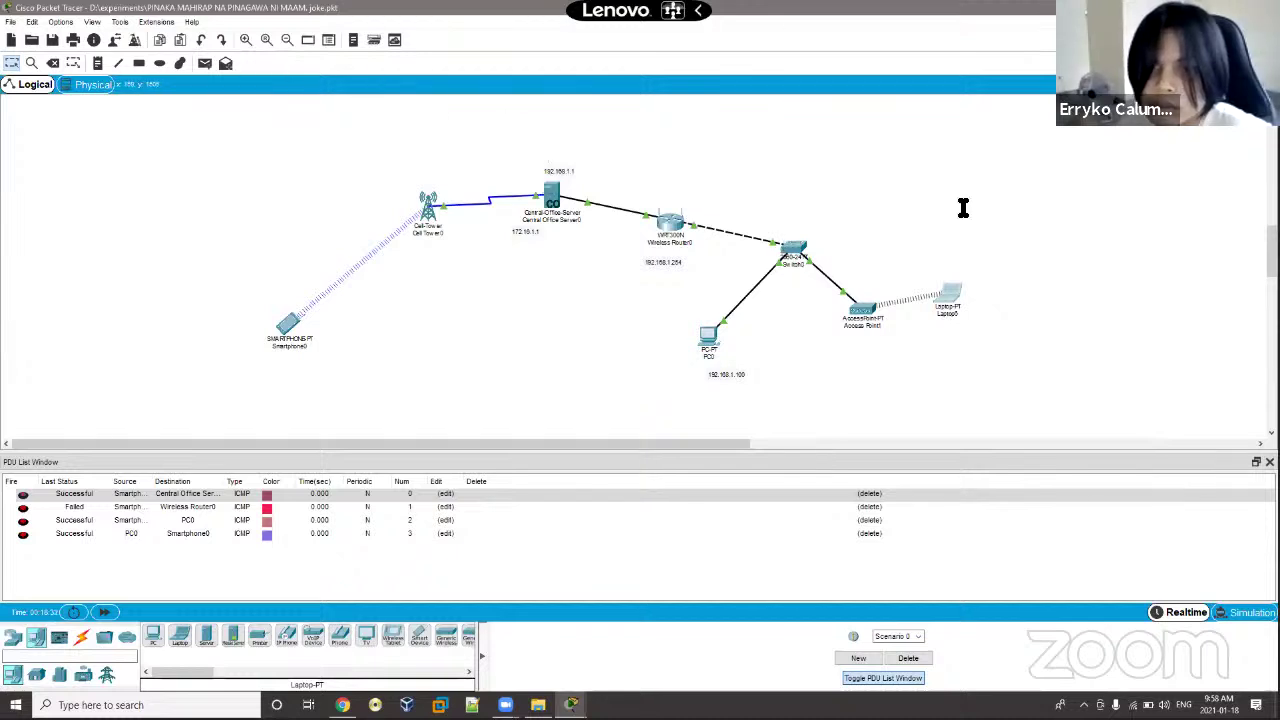
Step: Send a simple PDU from the laptop to Wireless Router0 and widen the ping list's Source column
{"action": "left_click", "coordinate": [206, 64]}
{"action": "left_click", "coordinate": [954, 290]}
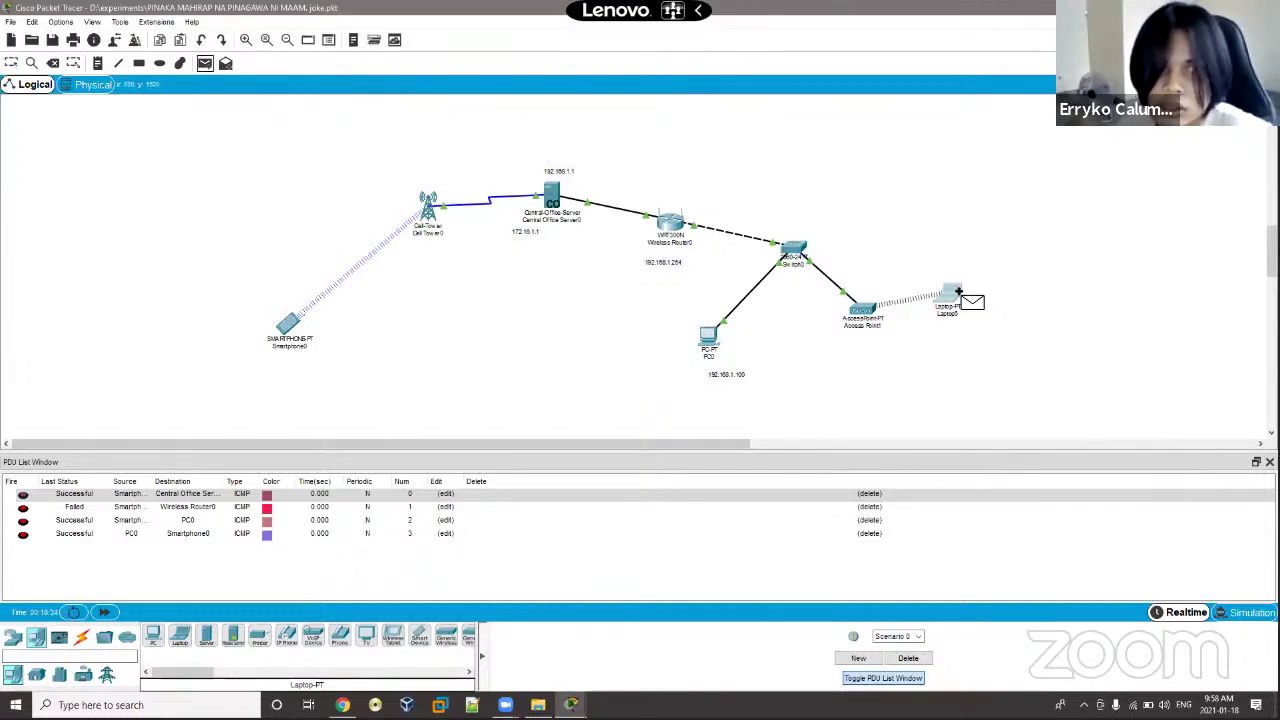
{"action": "left_click", "coordinate": [674, 226]}
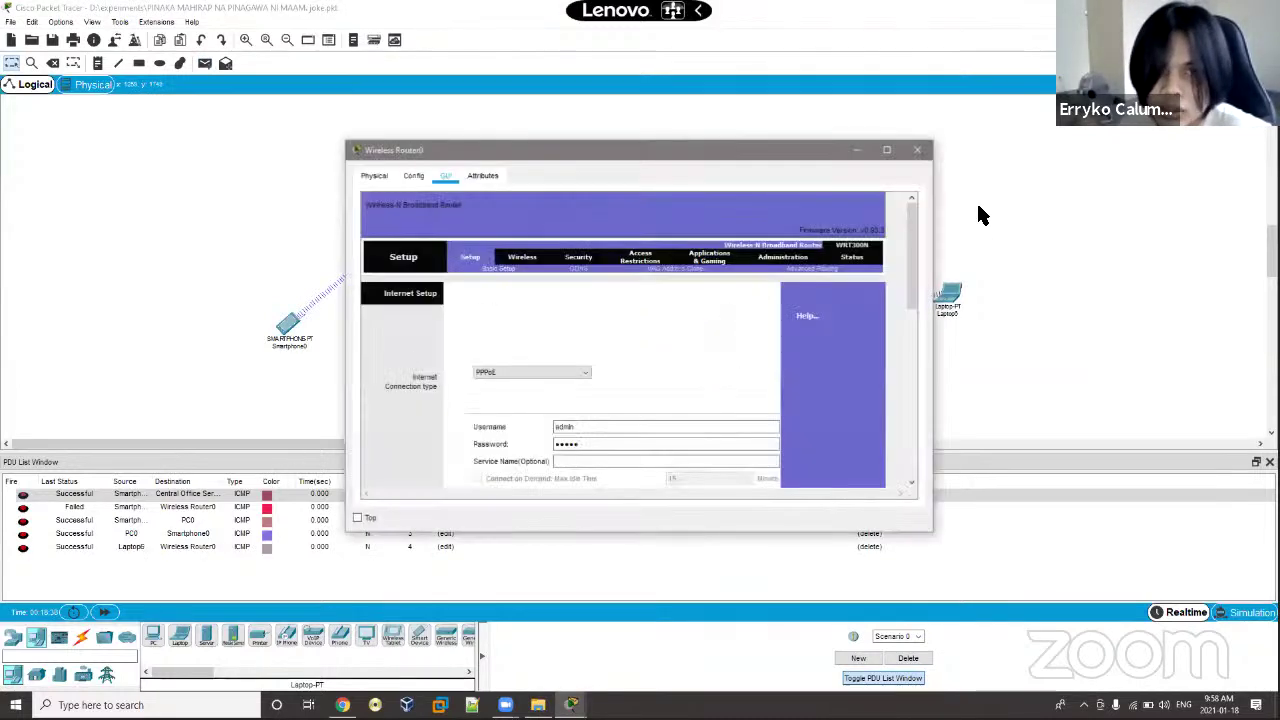
{"action": "left_click", "coordinate": [157, 482]}
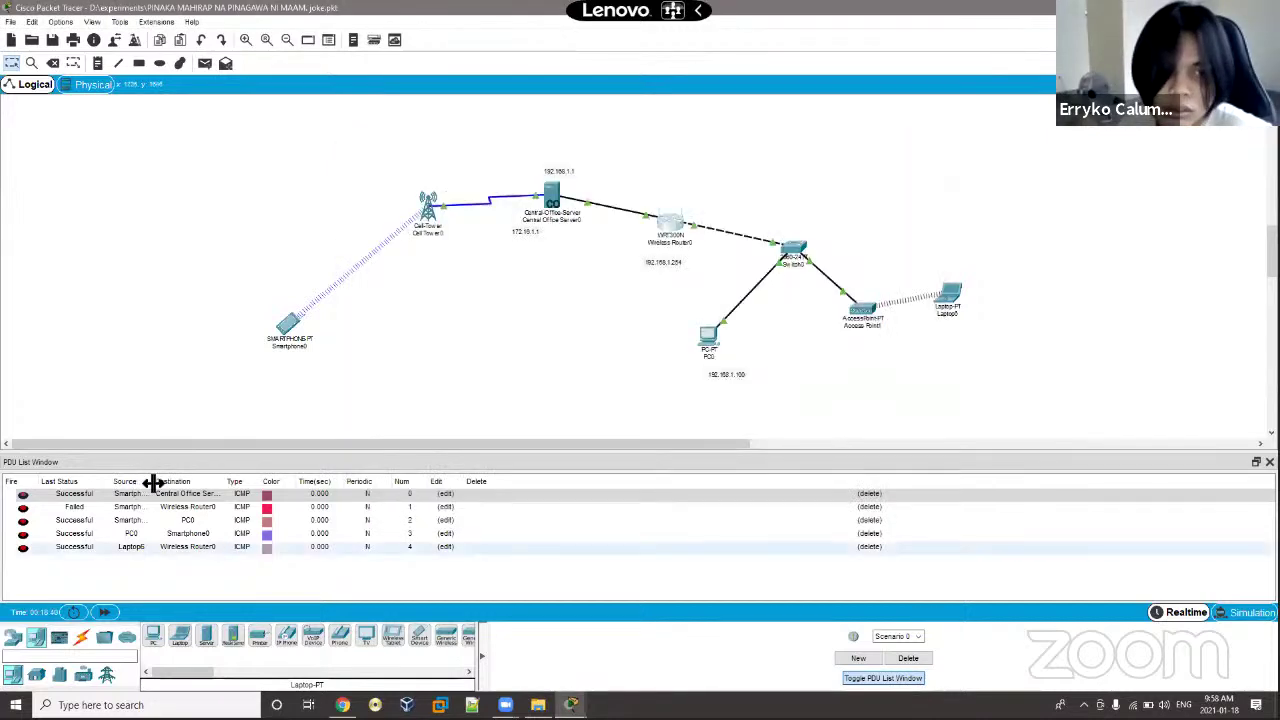
{"action": "left_click_drag", "start_coordinate": [153, 482], "coordinate": [222, 546]}
Step: Send a simple PDU from the laptop to Smartphone0
{"action": "left_click", "coordinate": [204, 63]}
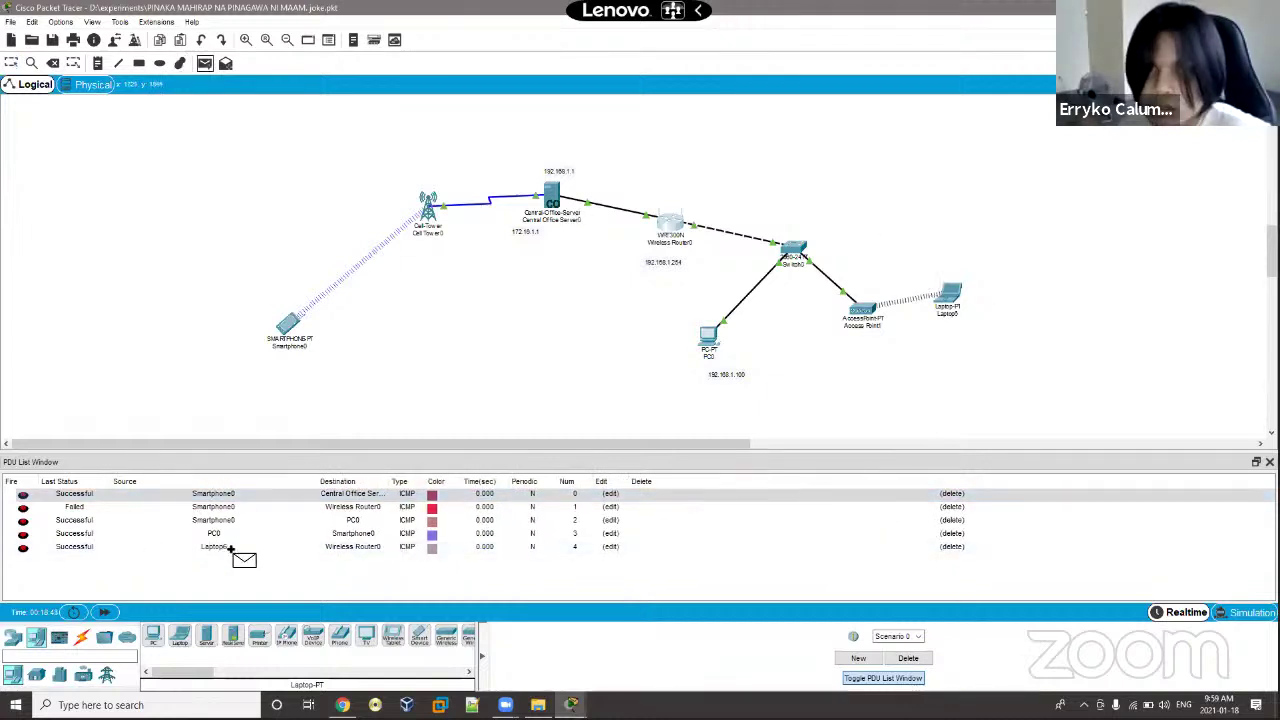
{"action": "left_click", "coordinate": [950, 293]}
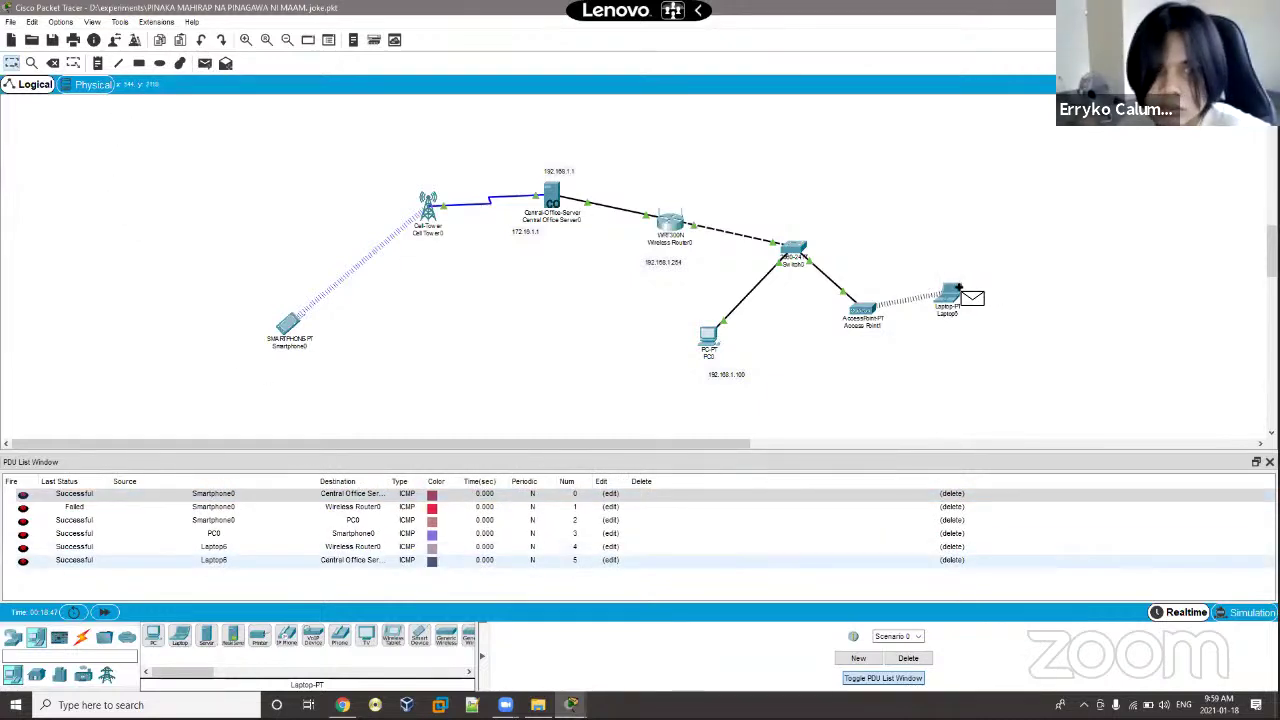
{"action": "left_click", "coordinate": [948, 293]}
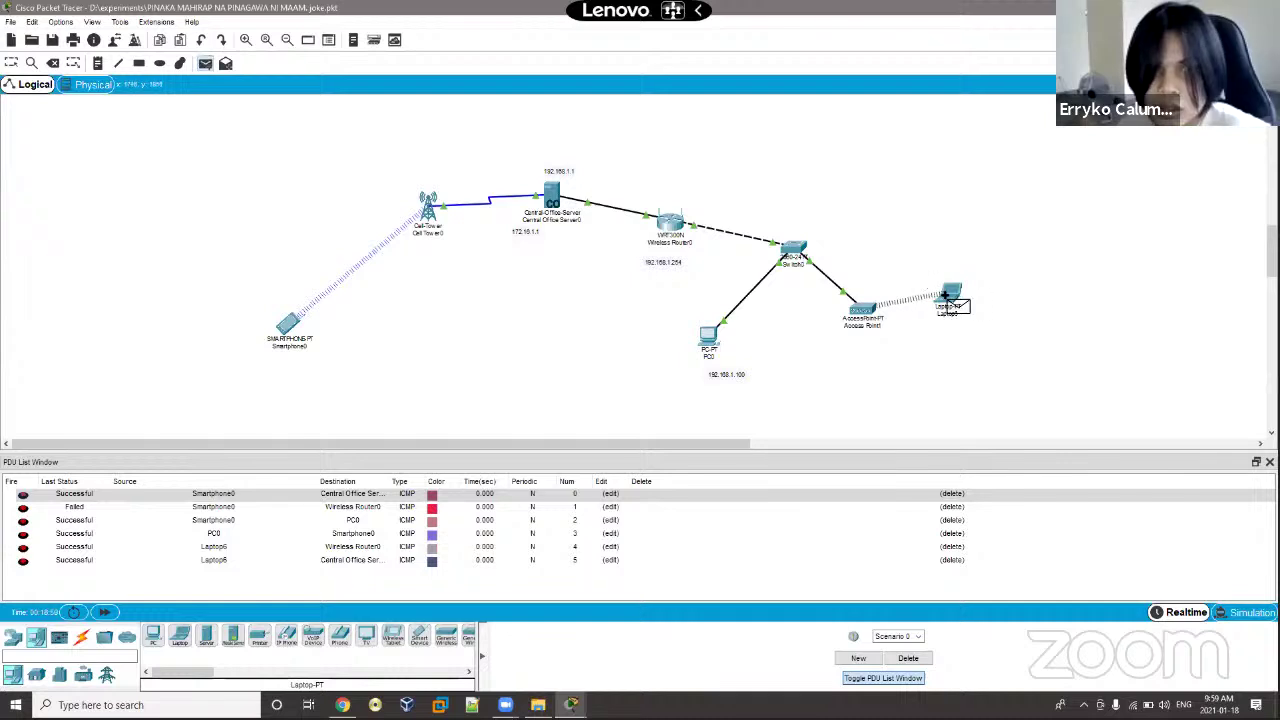
{"action": "left_click", "coordinate": [290, 328]}
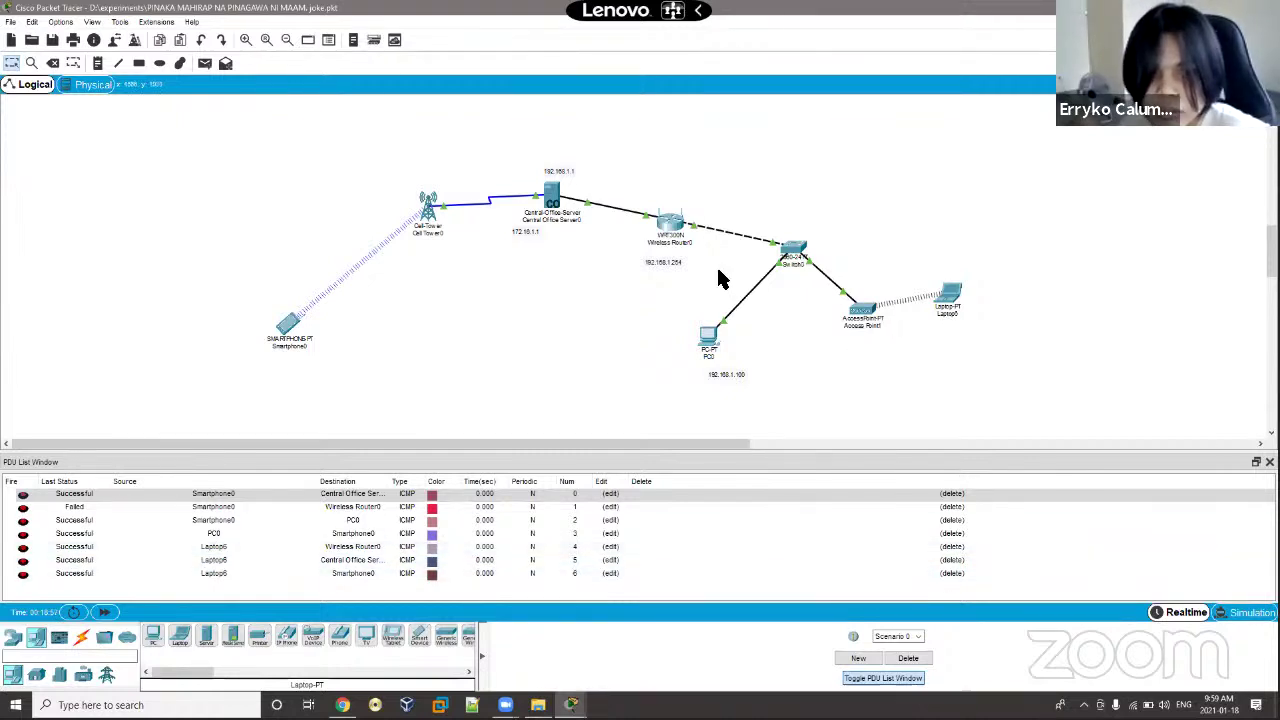
Step: Place a note reading 192.168.1.101 beside the laptop on the canvas
{"action": "left_click", "coordinate": [97, 63]}
{"action": "left_click", "coordinate": [962, 272]}
{"action": "type", "text": "192.168.1"}
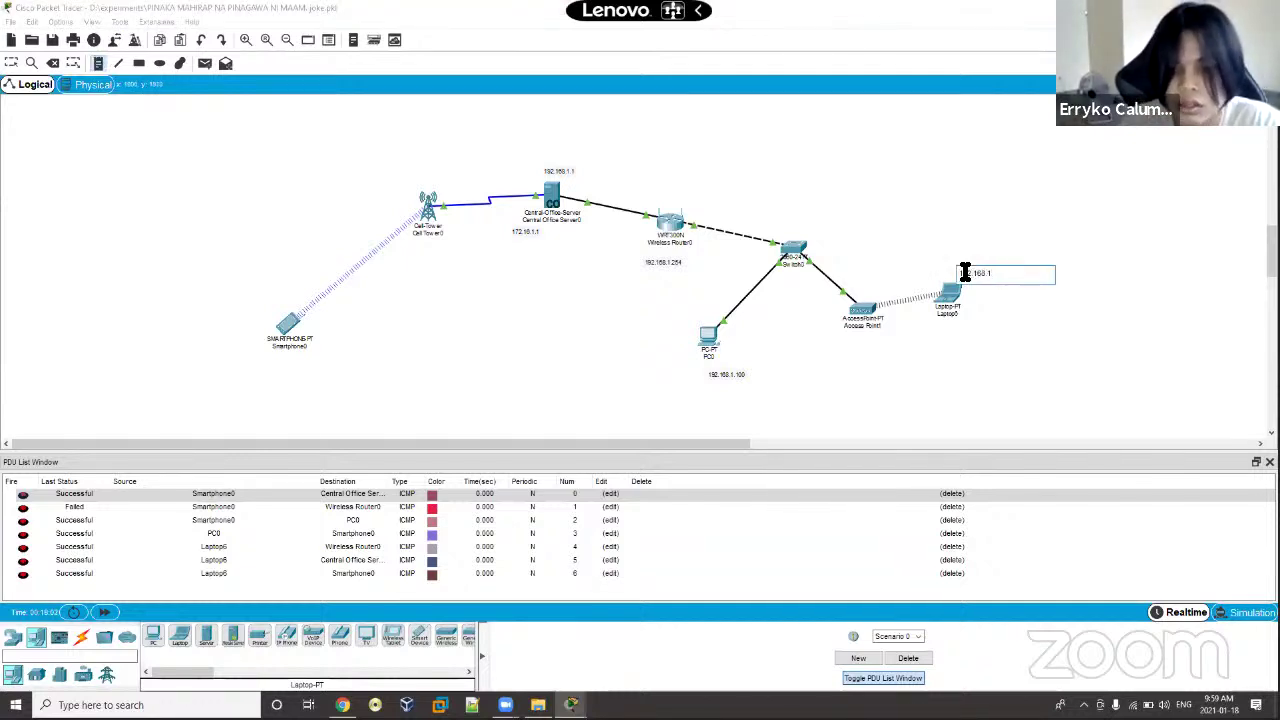
{"action": "type", "text": ".101"}
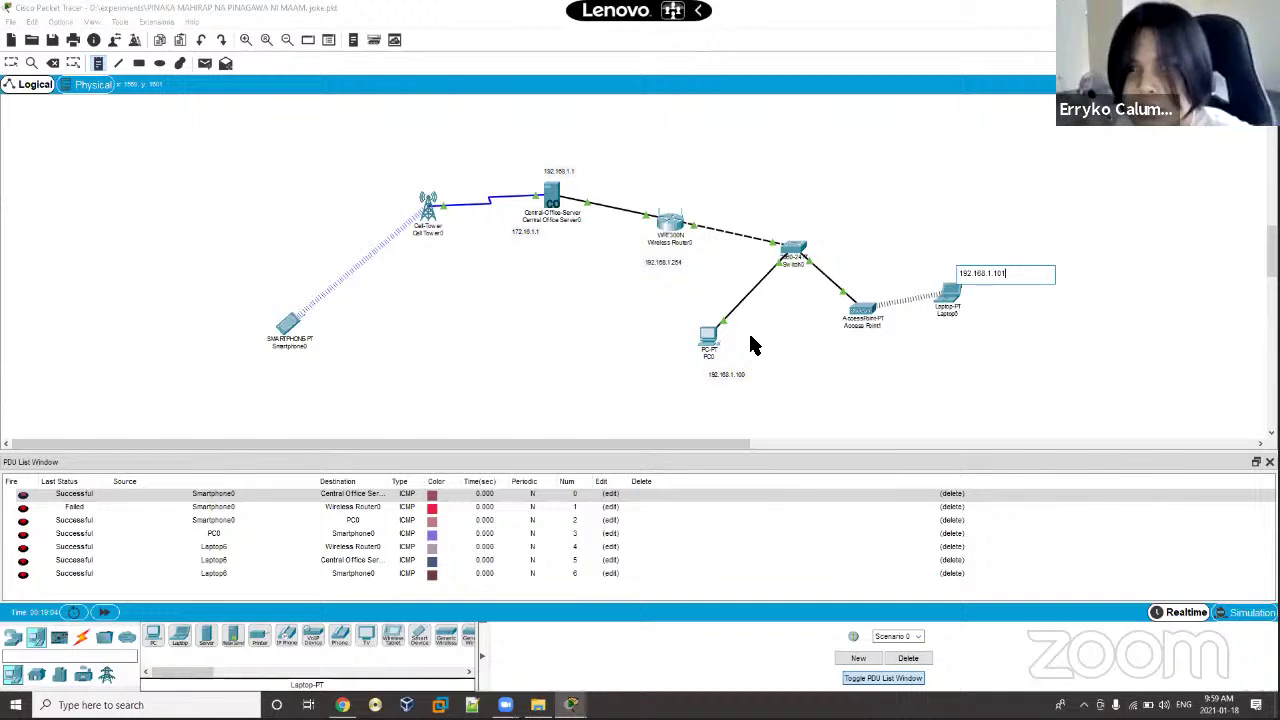
{"action": "left_click", "coordinate": [711, 172]}
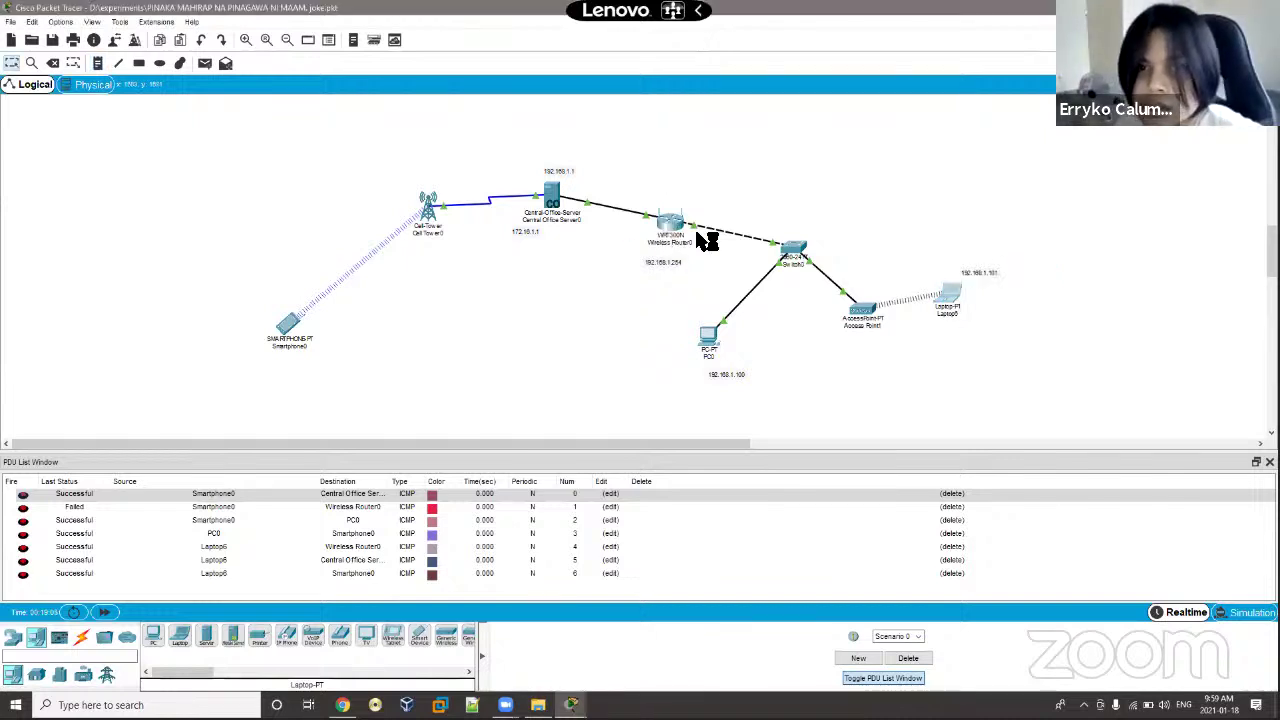
Step: Ping 192.168.1.1 from the laptop's command prompt
{"action": "left_click", "coordinate": [703, 266]}
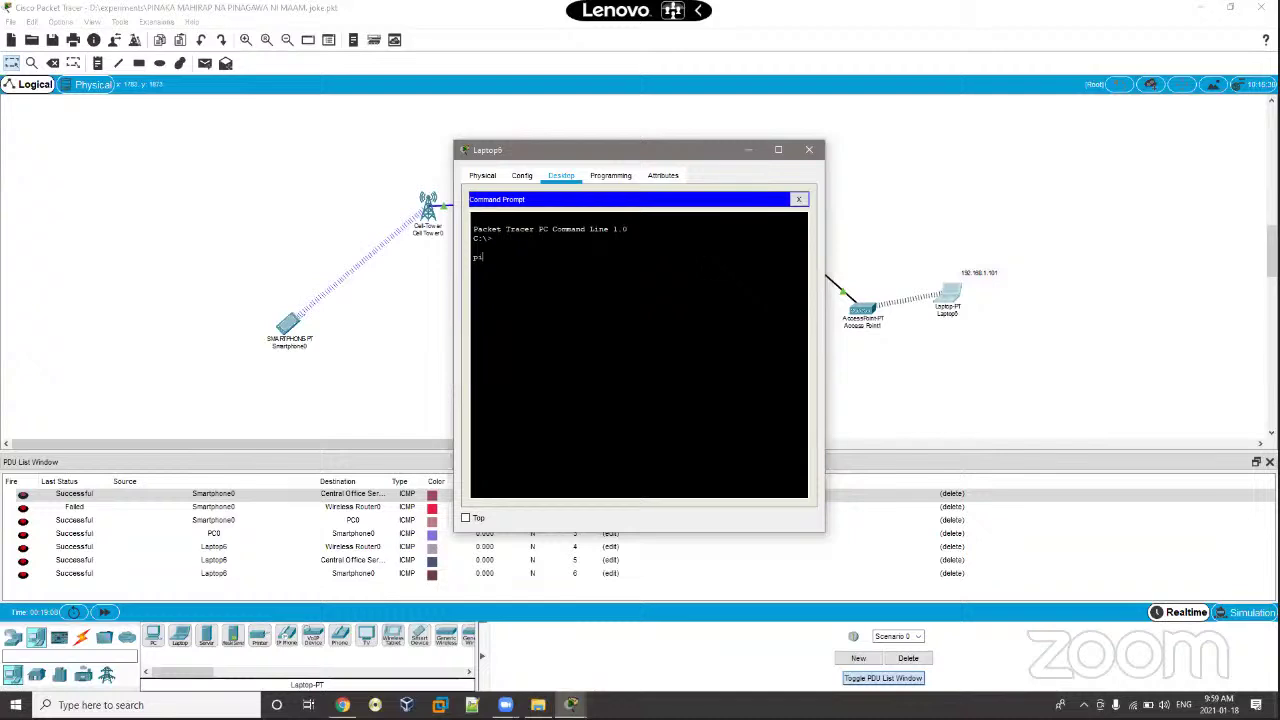
{"action": "key", "text": "Return"}
{"action": "key", "text": "Return"}
{"action": "type", "text": "ping 192.168.1.1"}
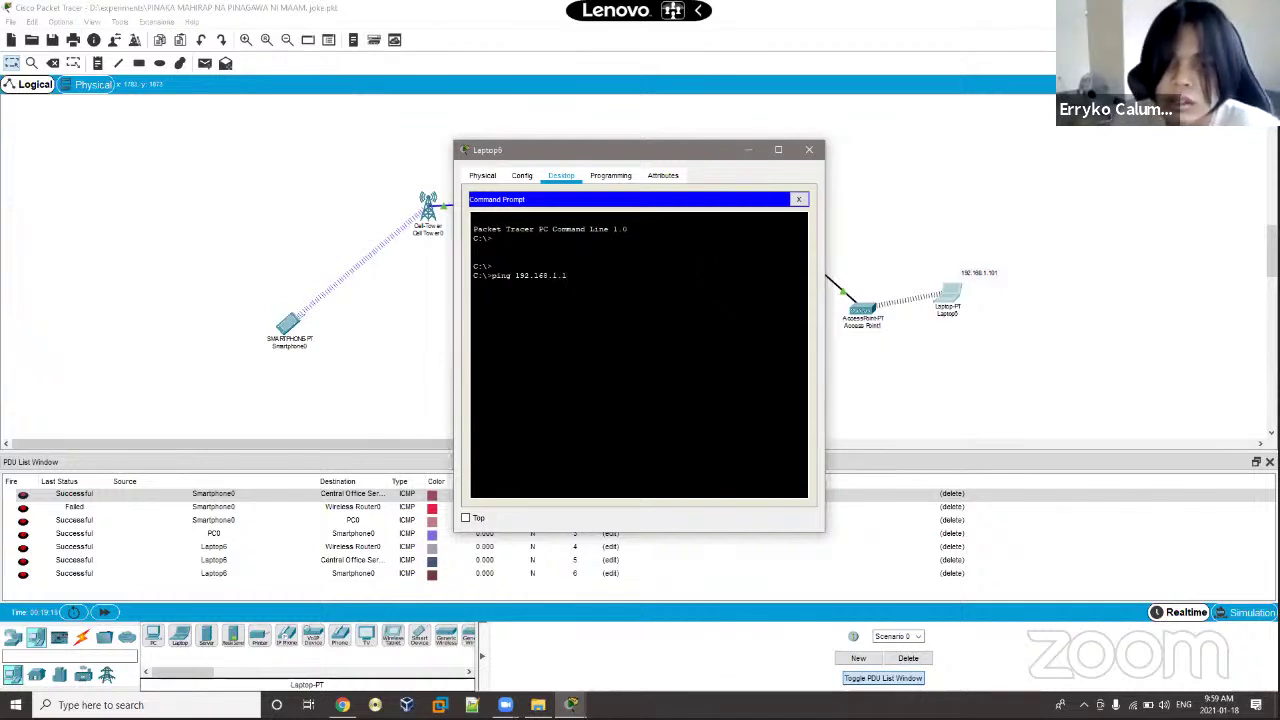
{"action": "key", "text": "Return"}
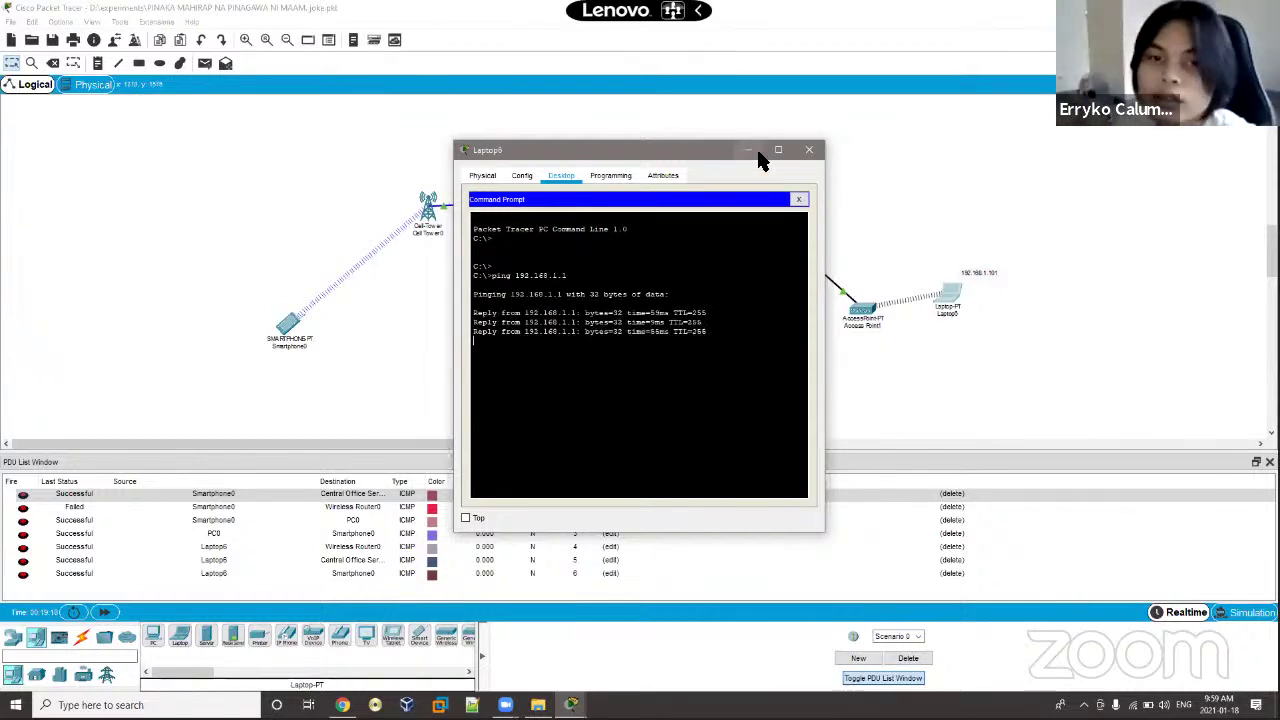
Step: Ping the server from the laptop, retrying after a mistyped 192.16.1.100 address
{"action": "left_click", "coordinate": [298, 320]}
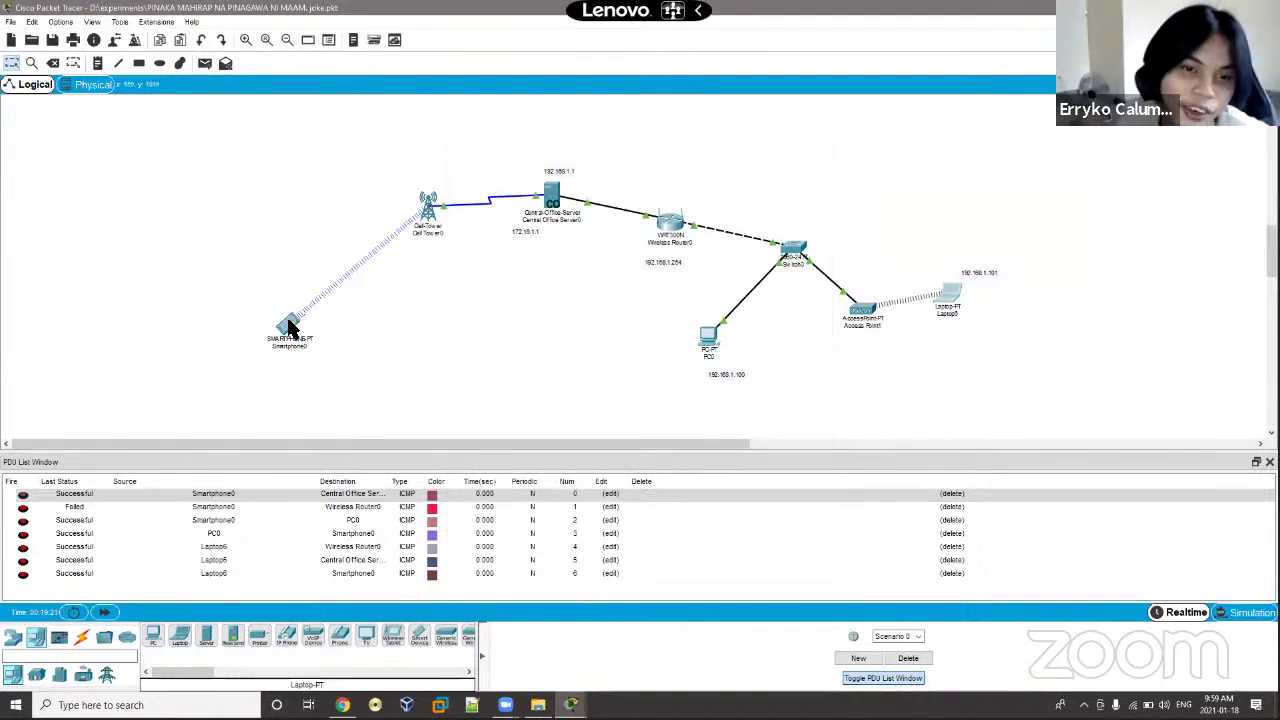
{"action": "mouse_move", "coordinate": [287, 327]}
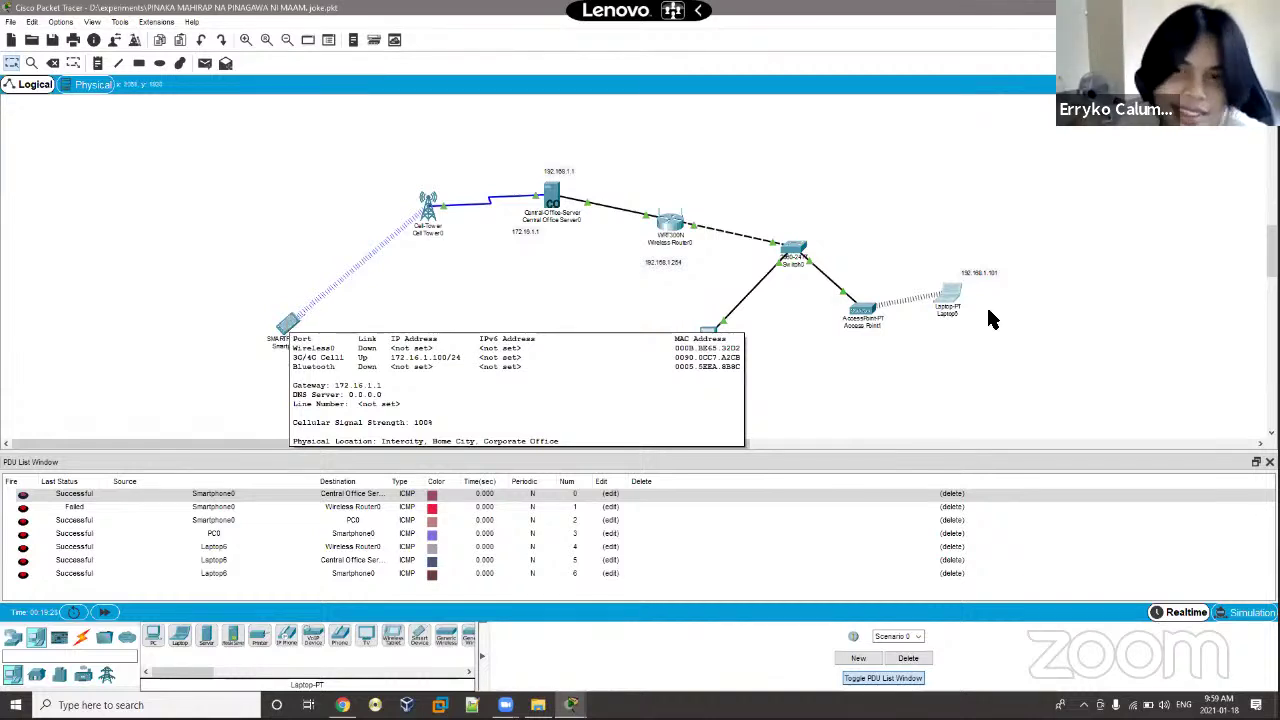
{"action": "left_click", "coordinate": [950, 298]}
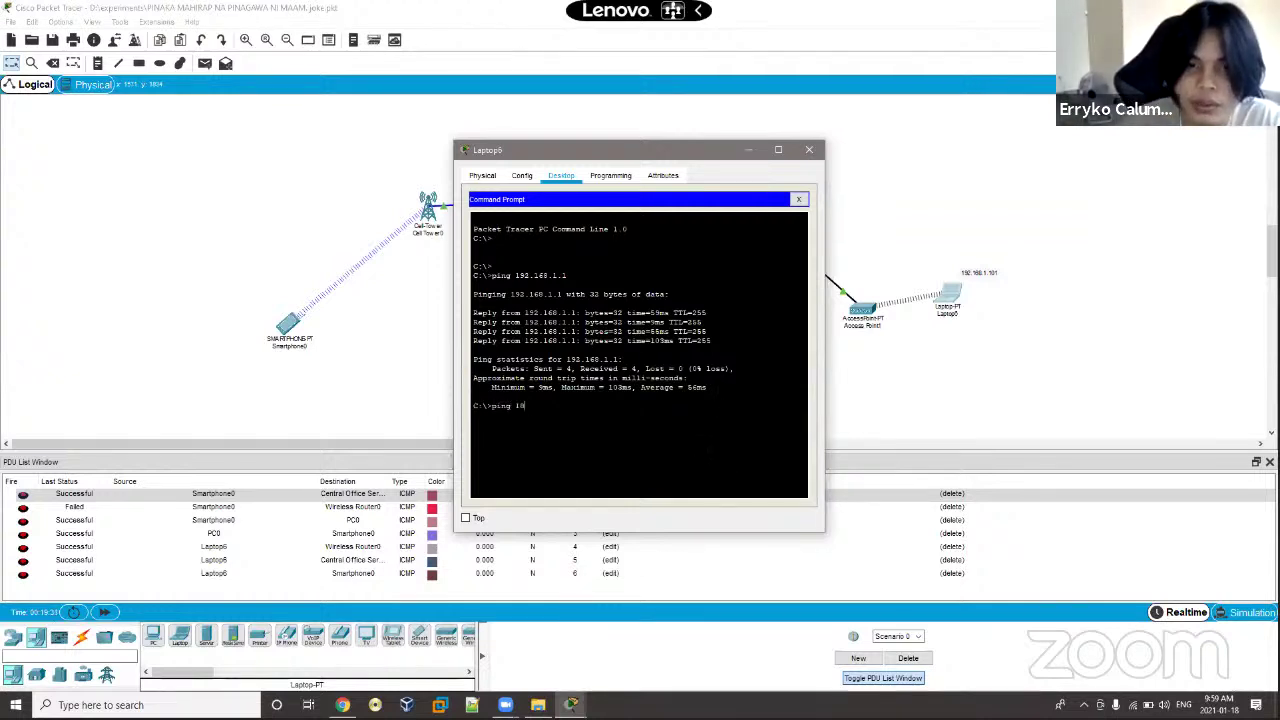
{"action": "type", "text": ".16.1"}
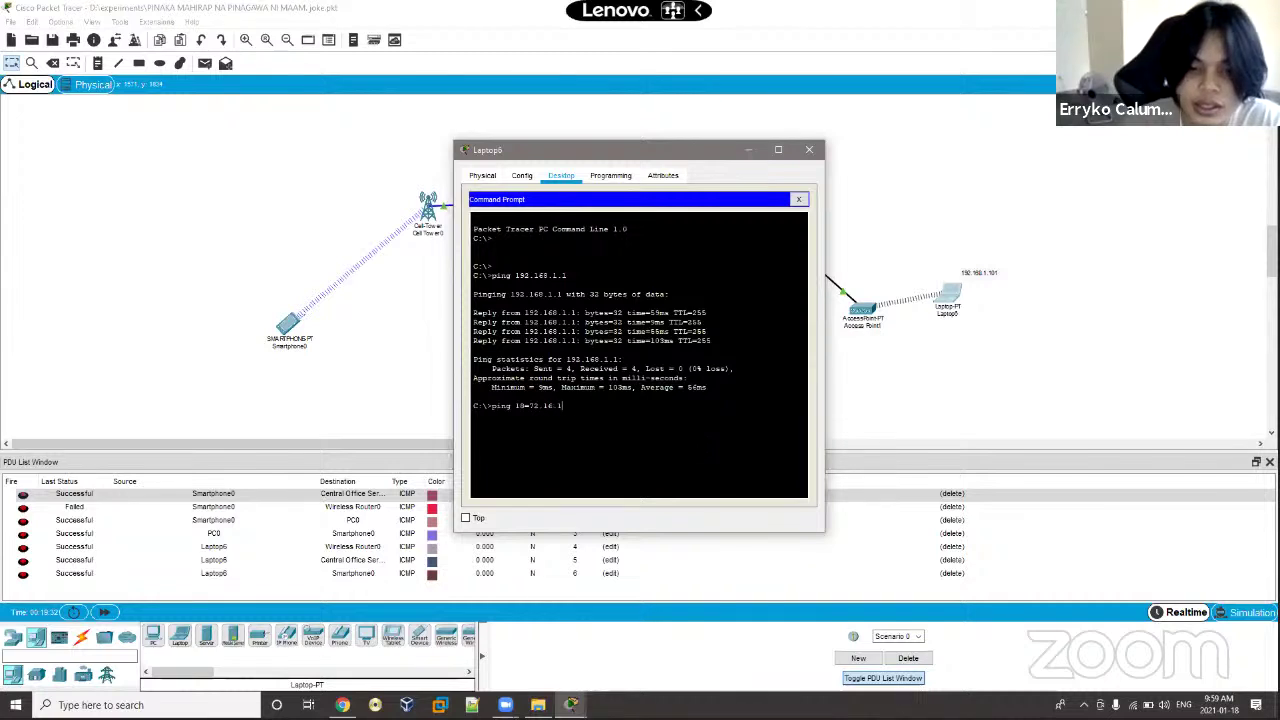
{"action": "type", "text": ".100"}
{"action": "key", "text": "Return"}
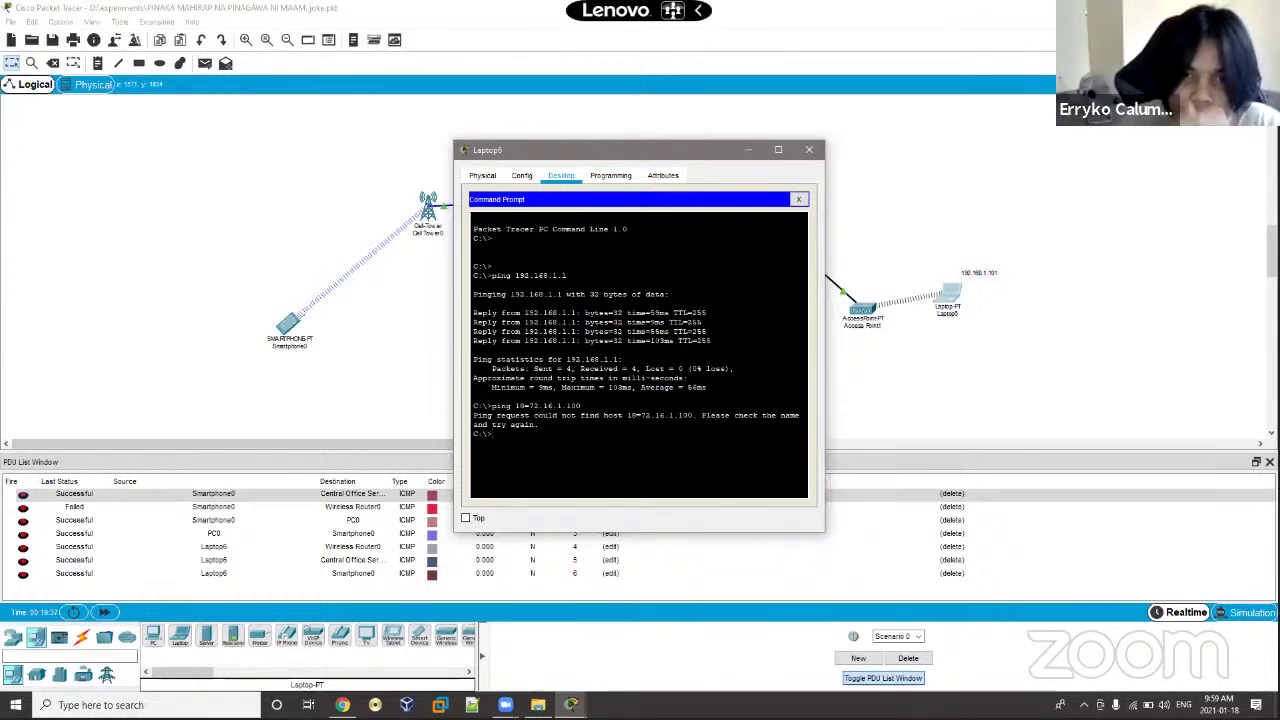
{"action": "type", "text": "p"}
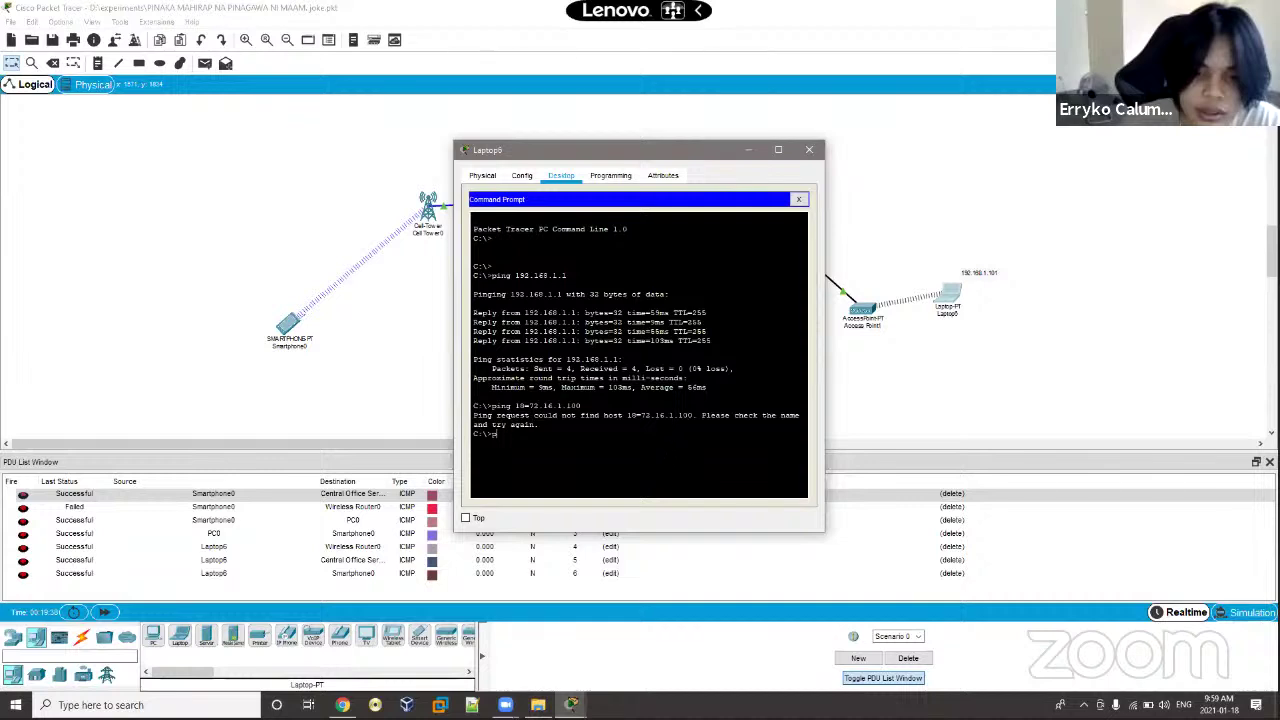
{"action": "type", "text": "ing 192.16.1.100"}
{"action": "key", "text": "Return"}
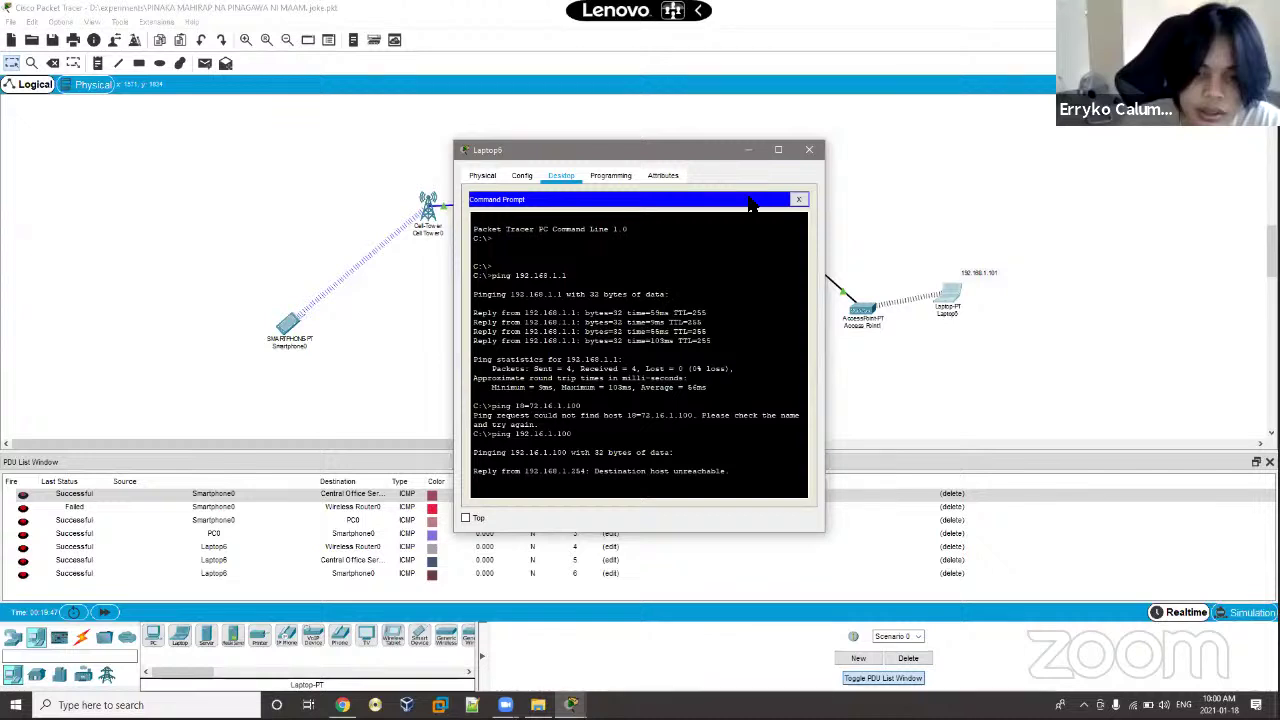
Step: Run a ping to 192.16.1.1 from the smartphone's command prompt
{"action": "left_click", "coordinate": [437, 143]}
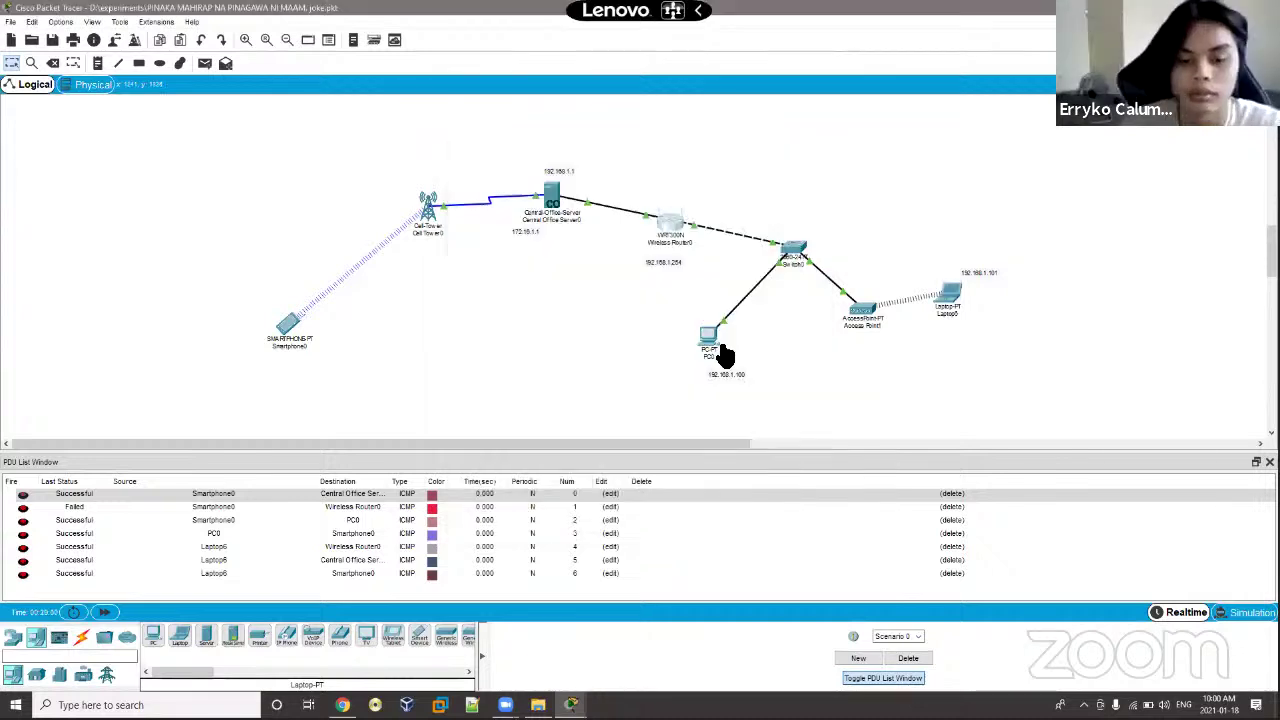
{"action": "key", "text": "alt+Tab"}
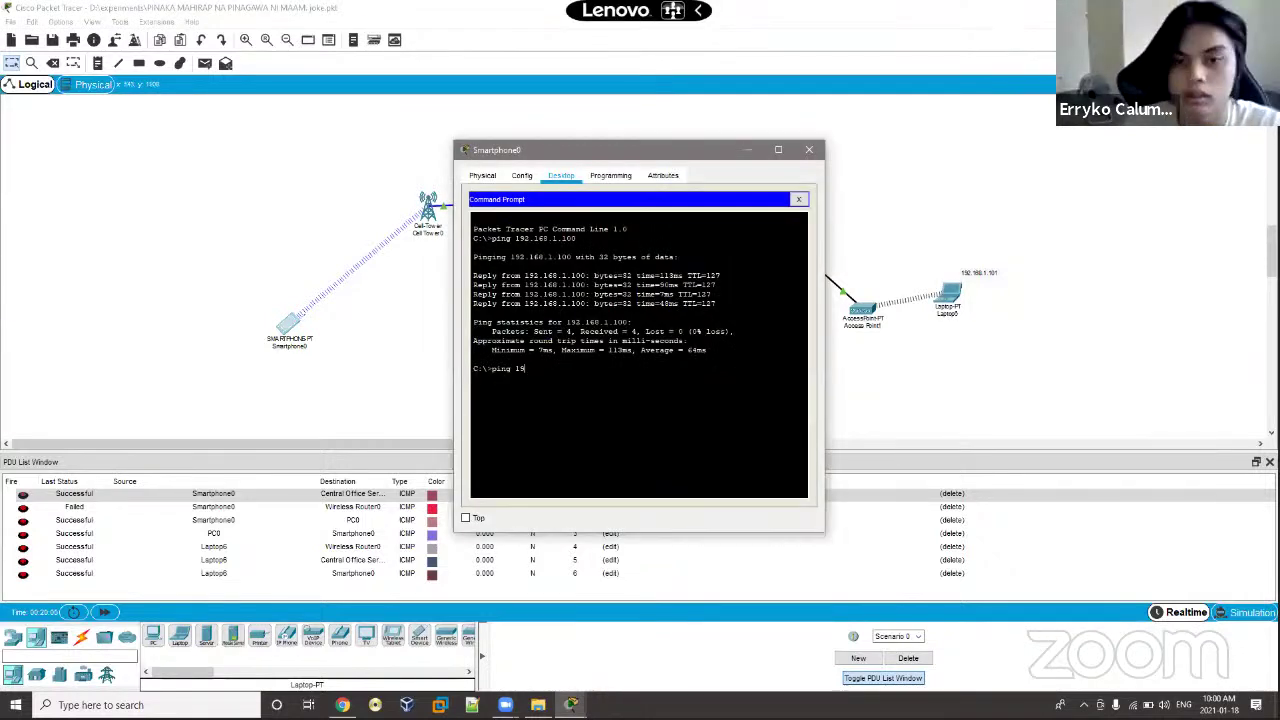
{"action": "type", "text": "2.16.1.1"}
{"action": "key", "text": "Return"}
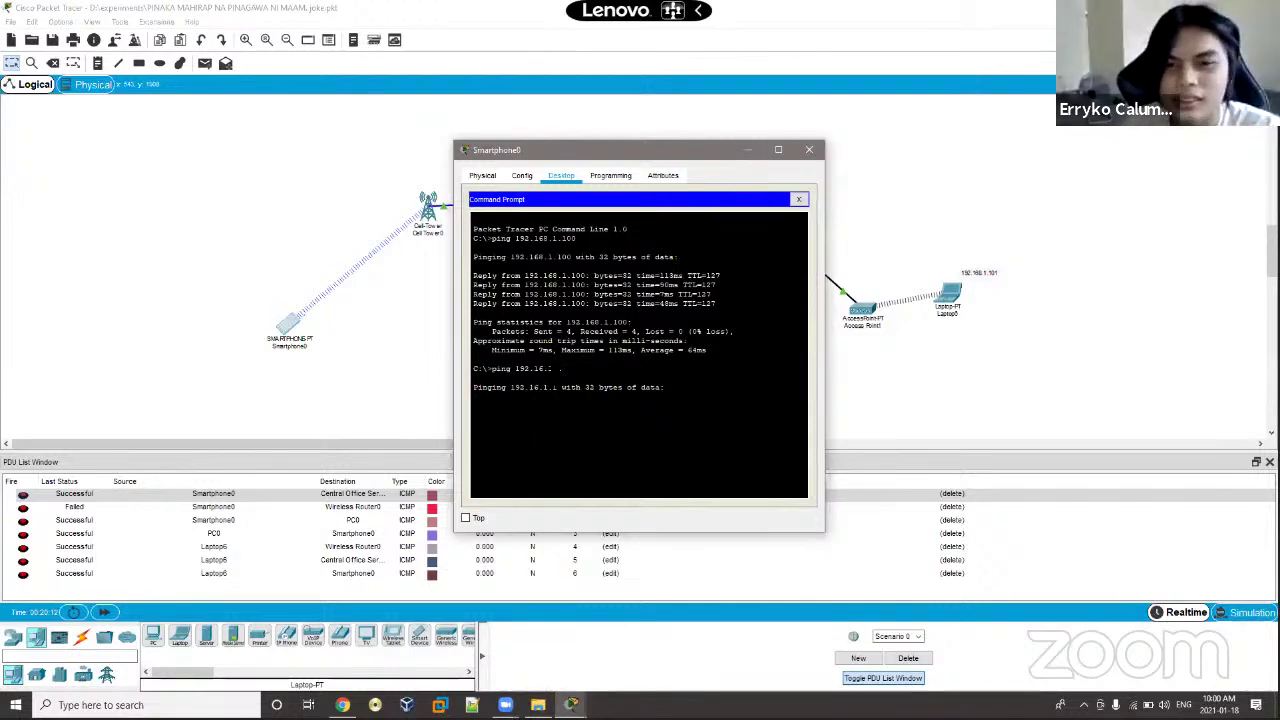
Step: Ping 172.16.1.100 from the laptop and review the unreachable replies
{"action": "left_click", "coordinate": [955, 296]}
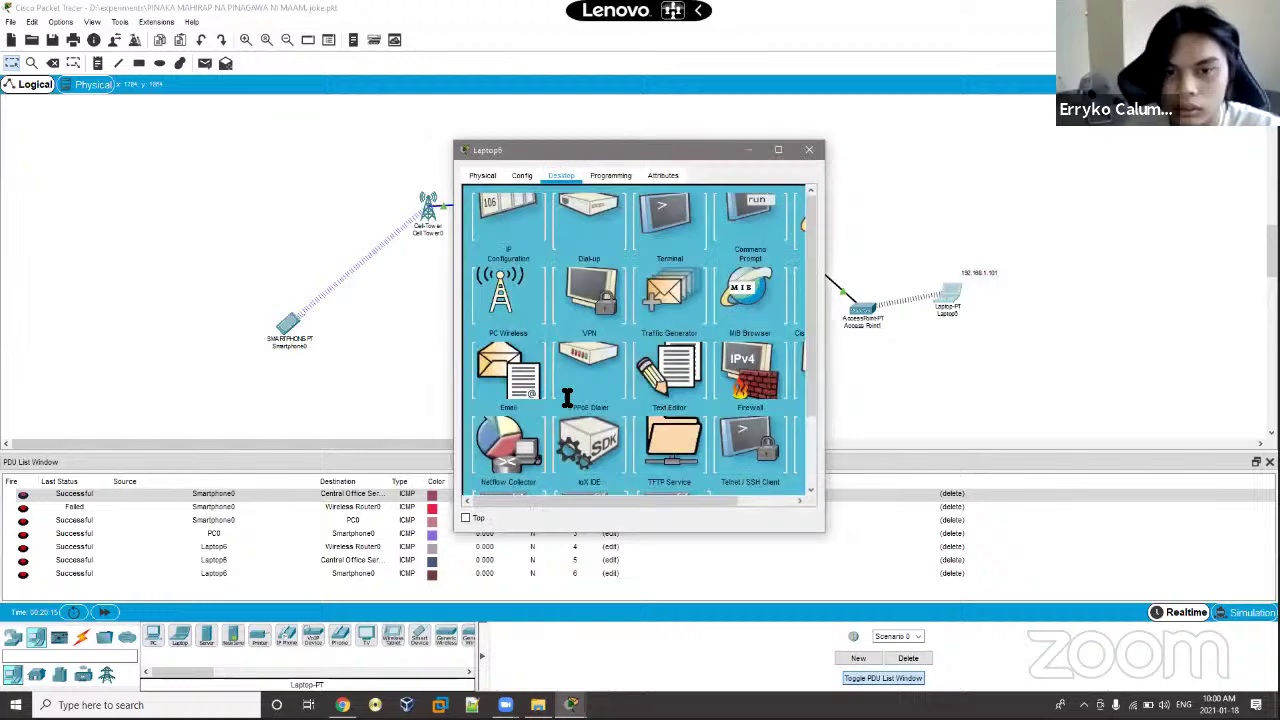
{"action": "mouse_move", "coordinate": [534, 397]}
{"action": "left_mouse_down"}
{"action": "mouse_move", "coordinate": [567, 397]}
{"action": "mouse_move", "coordinate": [524, 397]}
{"action": "left_mouse_up"}
{"action": "left_click", "coordinate": [540, 496]}
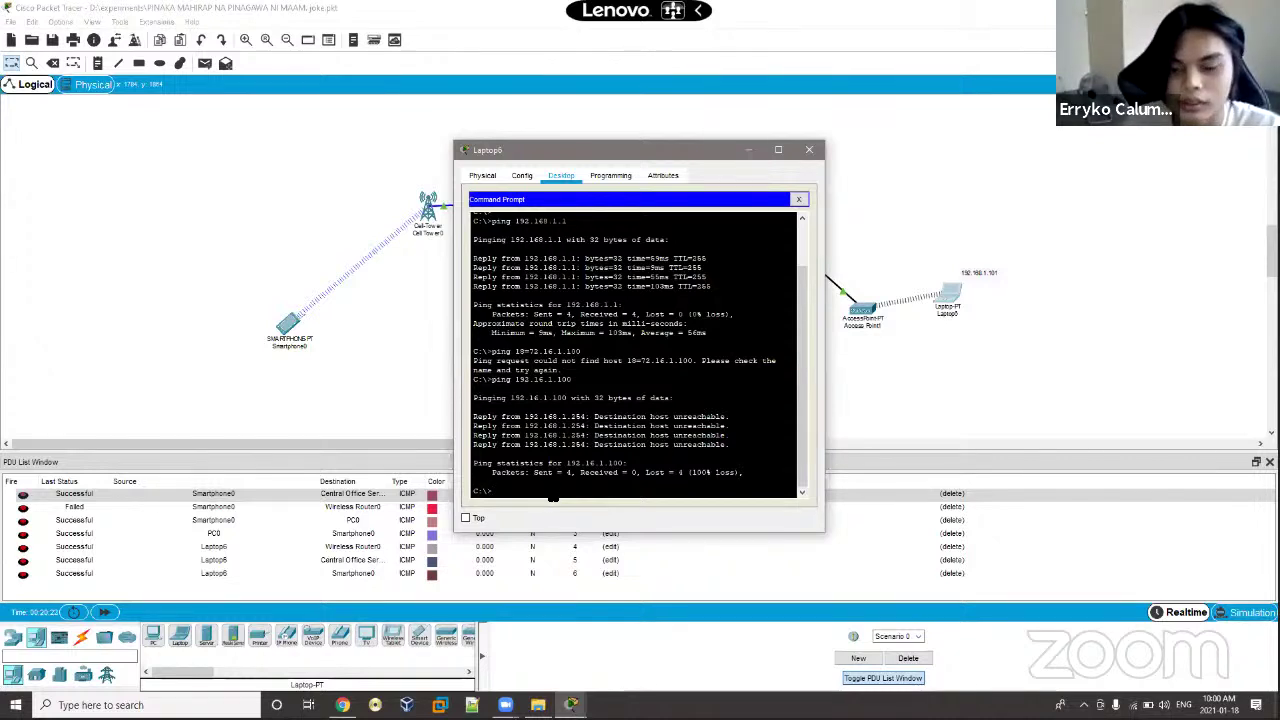
{"action": "type", "text": "ping"}
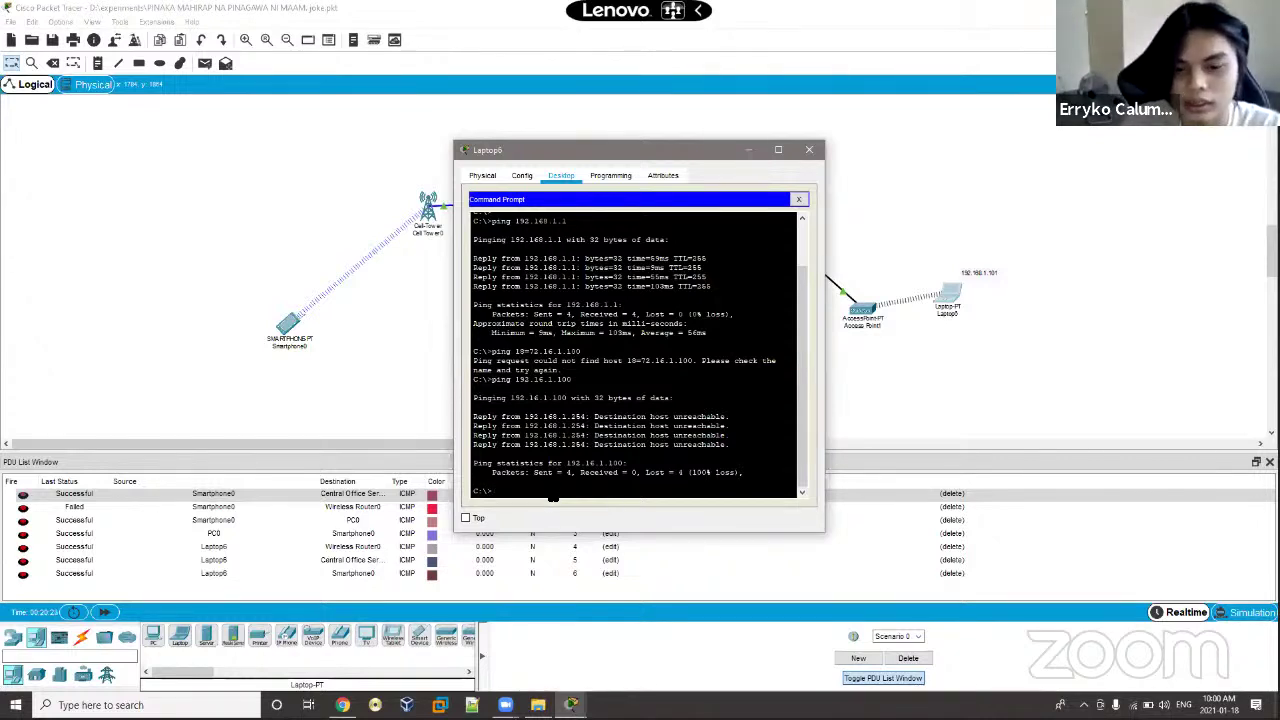
{"action": "type", "text": " 172.1"}
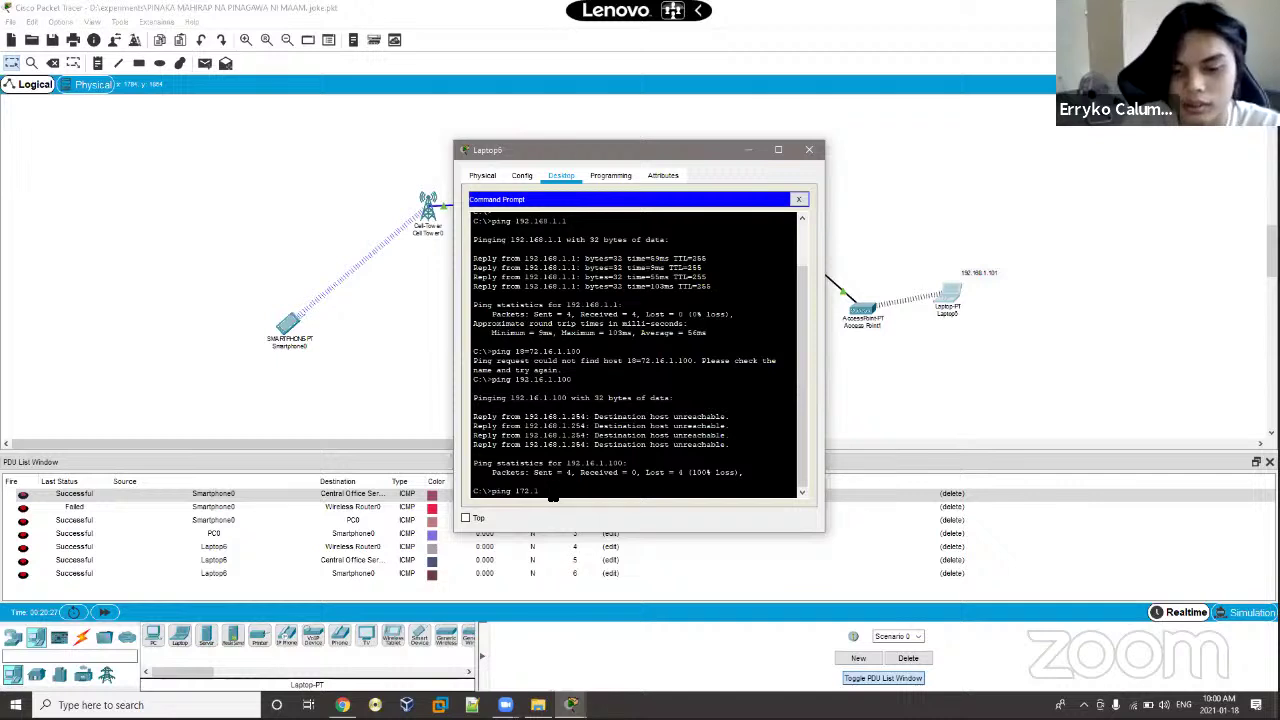
{"action": "type", "text": "6.1.100"}
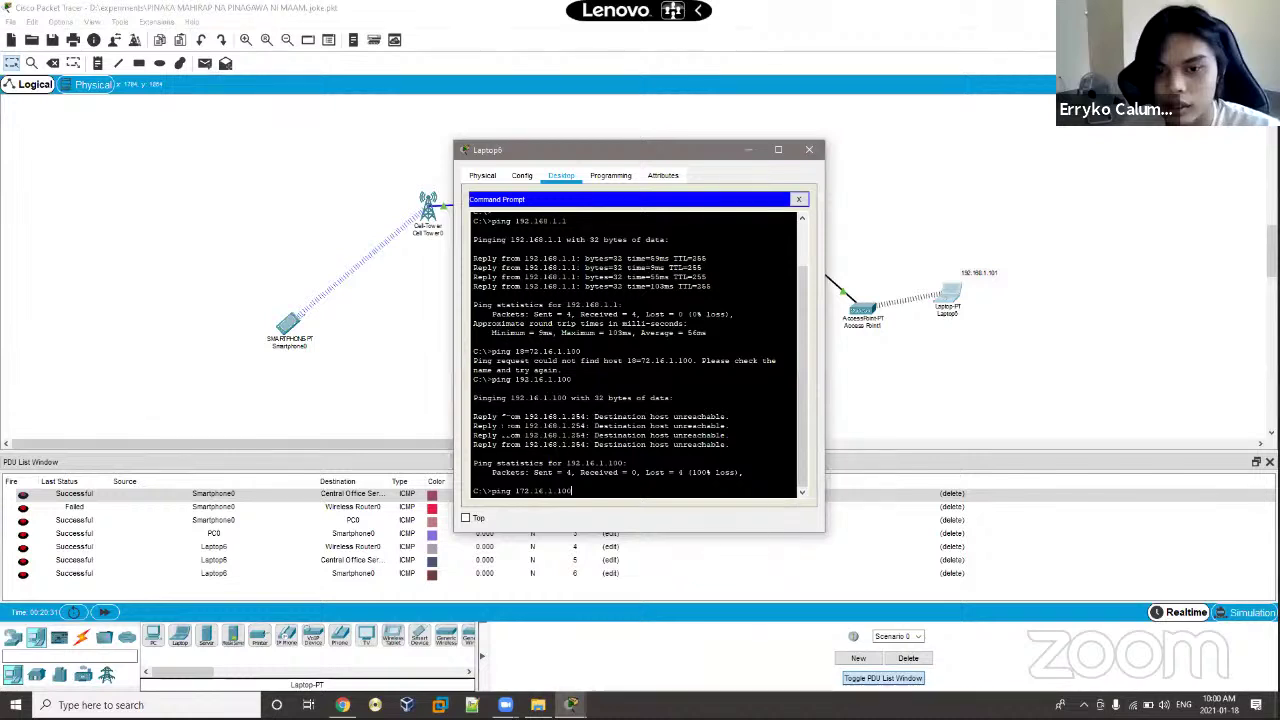
{"action": "key", "text": "Return"}
{"action": "left_click_drag", "start_coordinate": [490, 338], "coordinate": [829, 143]}
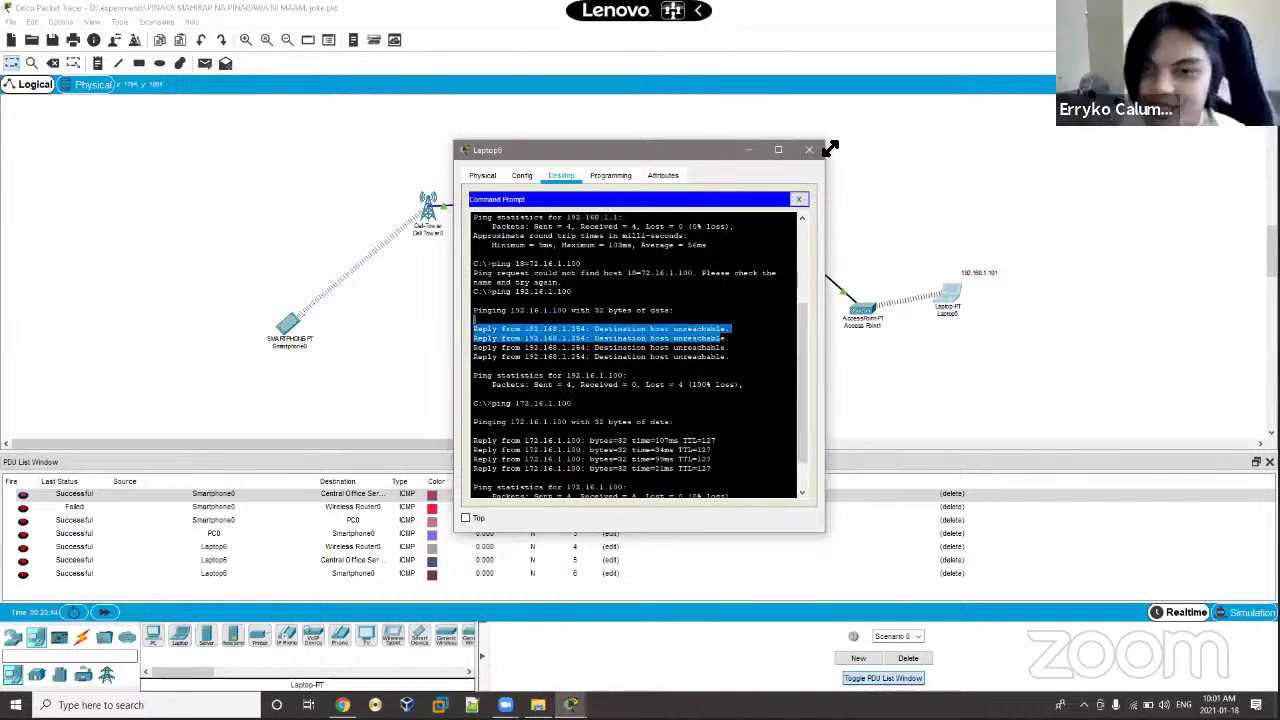
{"action": "scroll", "coordinate": [635, 350], "scroll_direction": "down", "scroll_amount": 2}
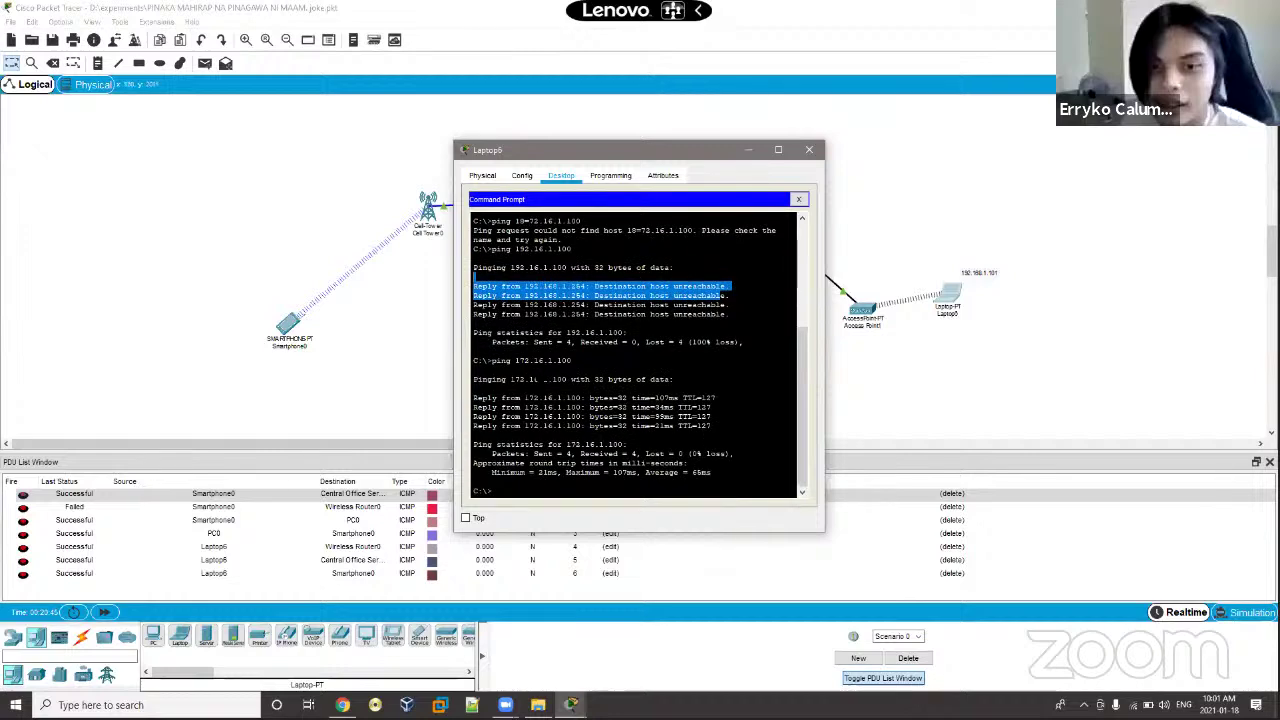
{"action": "left_click", "coordinate": [810, 152]}
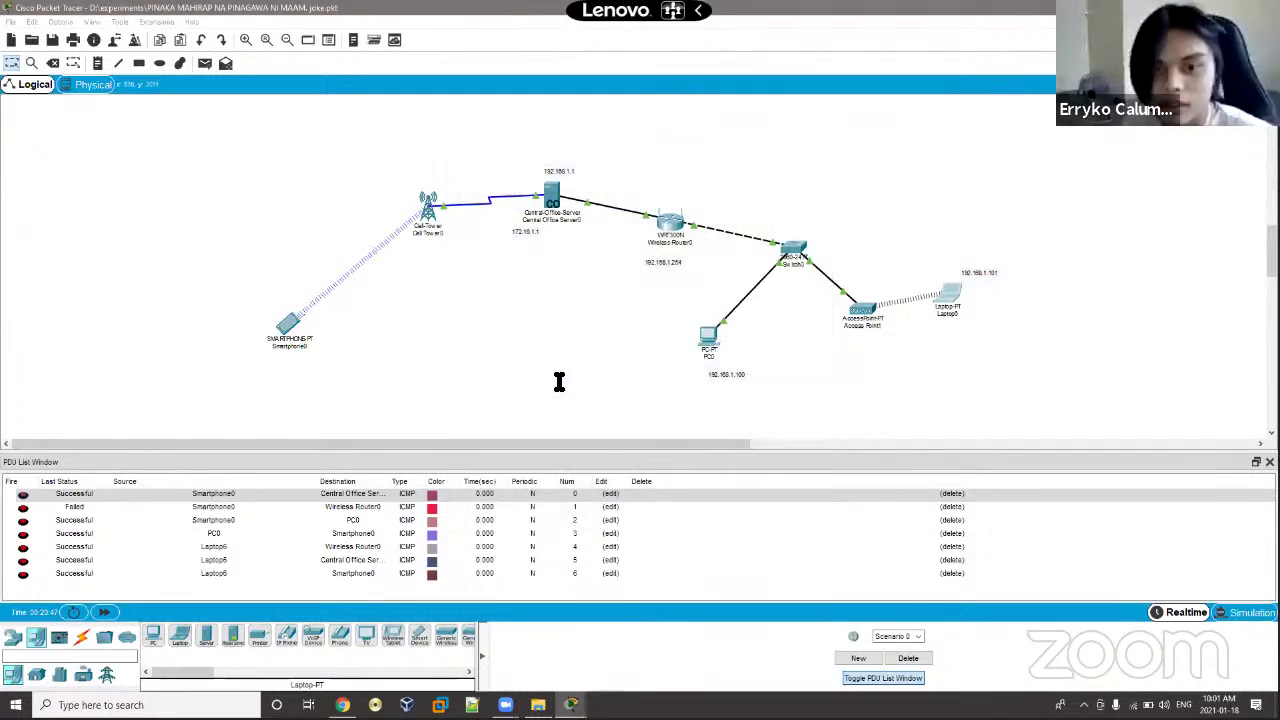
Step: Ping the laptop at 192.168.1.101 from Smartphone0, getting 4 of 4 replies
{"action": "left_click_drag", "start_coordinate": [525, 368], "coordinate": [562, 368]}
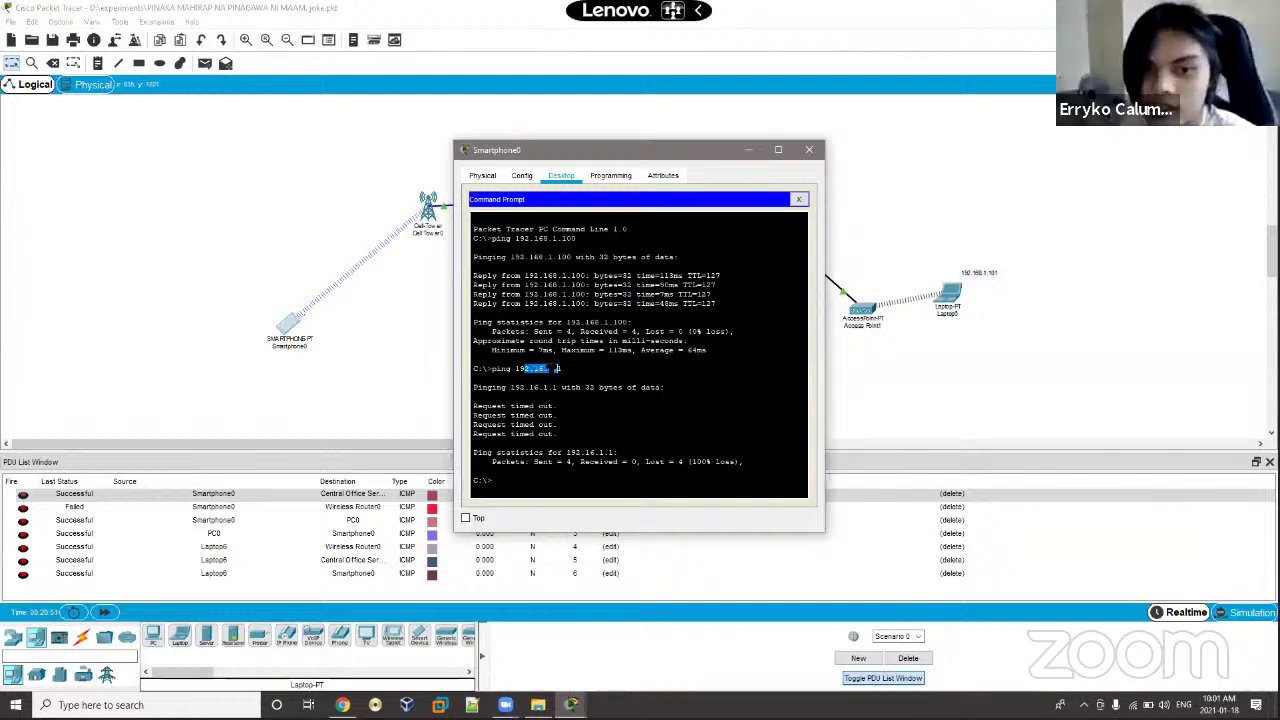
{"action": "left_click", "coordinate": [537, 368]}
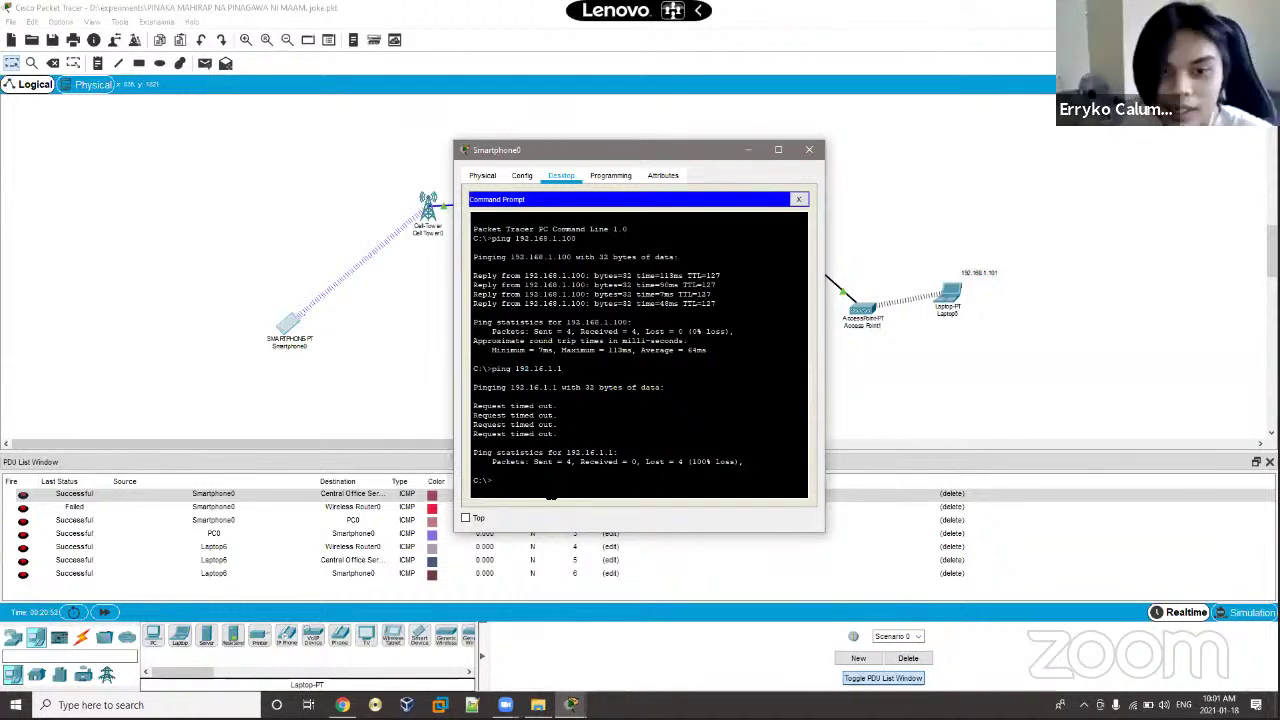
{"action": "type", "text": "ping 192.168"}
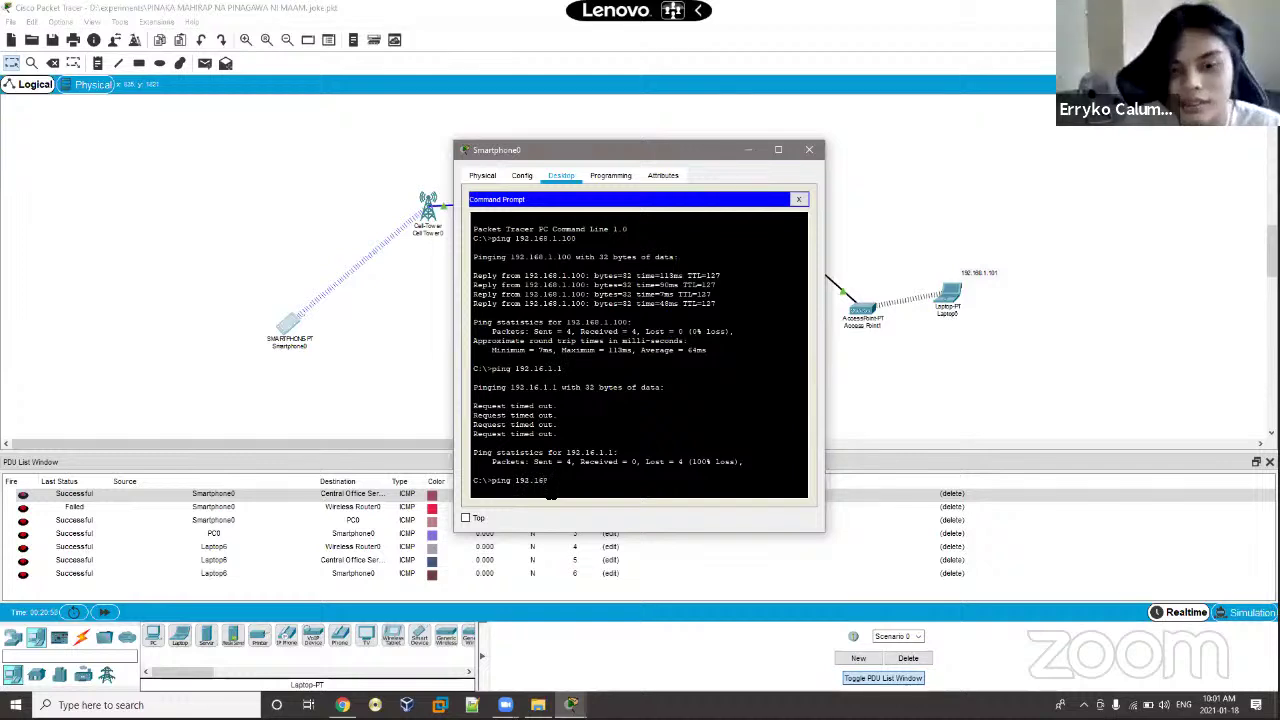
{"action": "type", "text": ".1.101"}
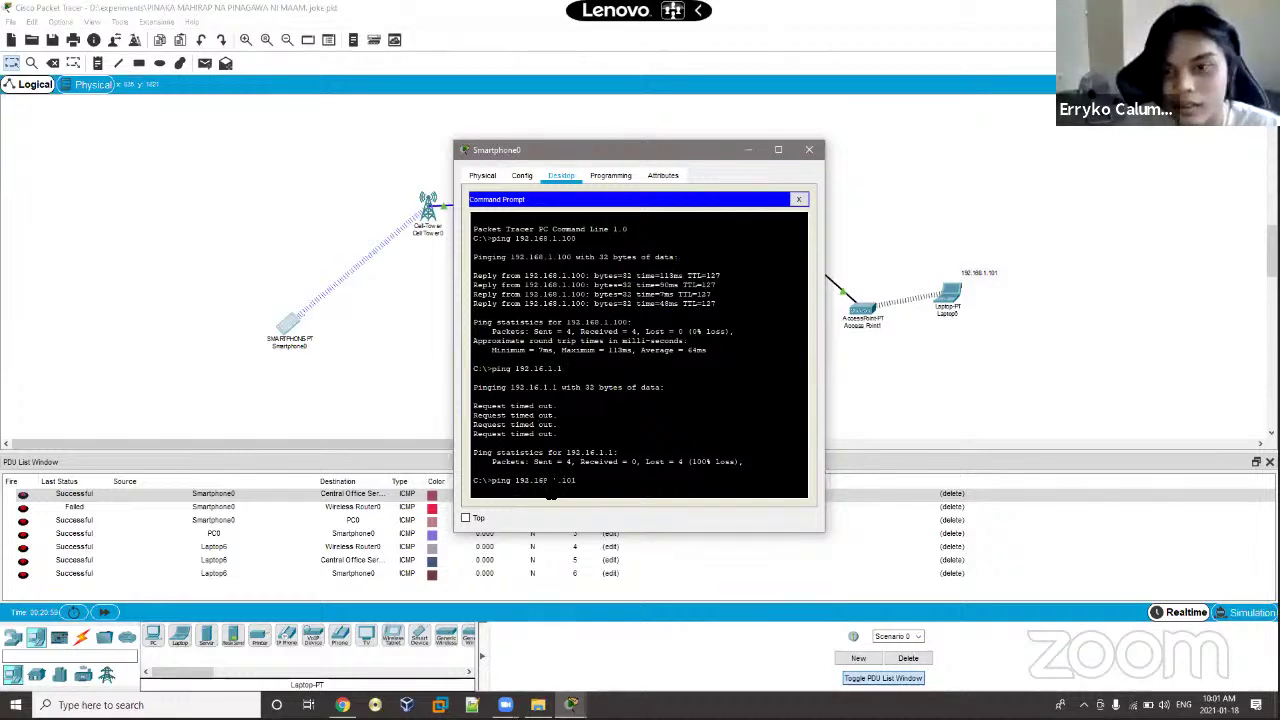
{"action": "key", "text": "Return"}
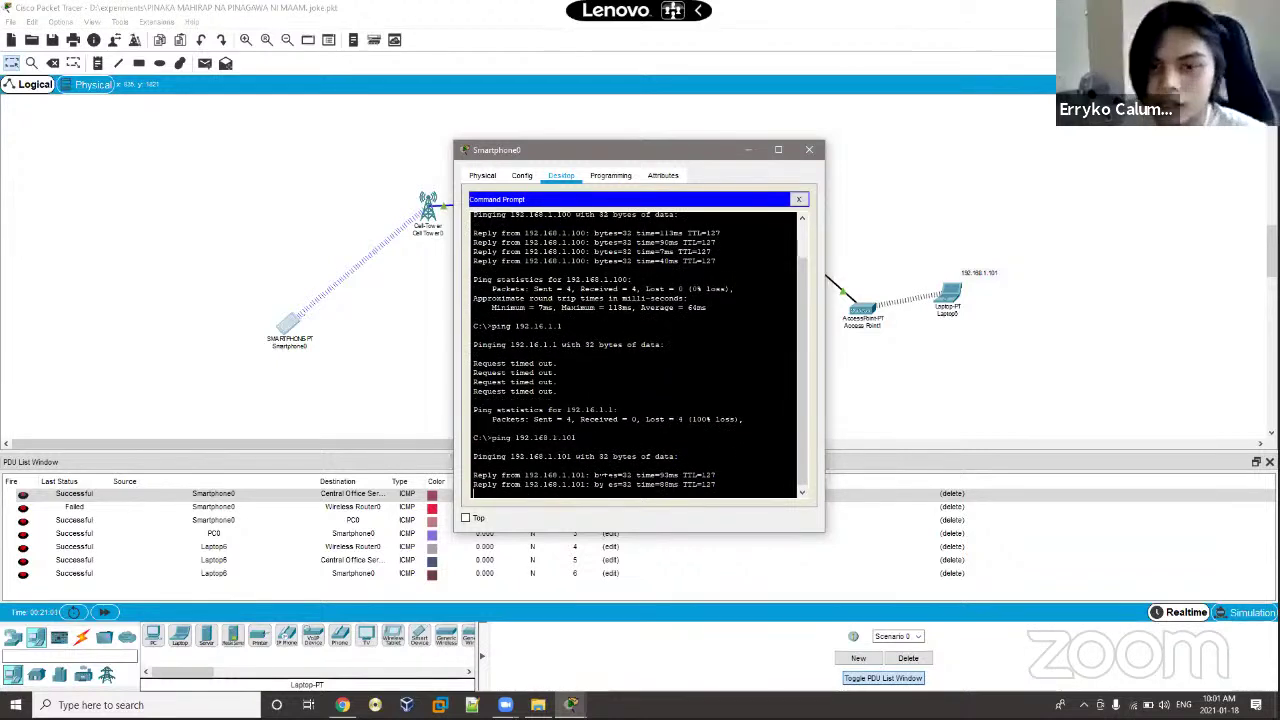
{"action": "left_click_drag", "start_coordinate": [718, 485], "coordinate": [425, 472]}
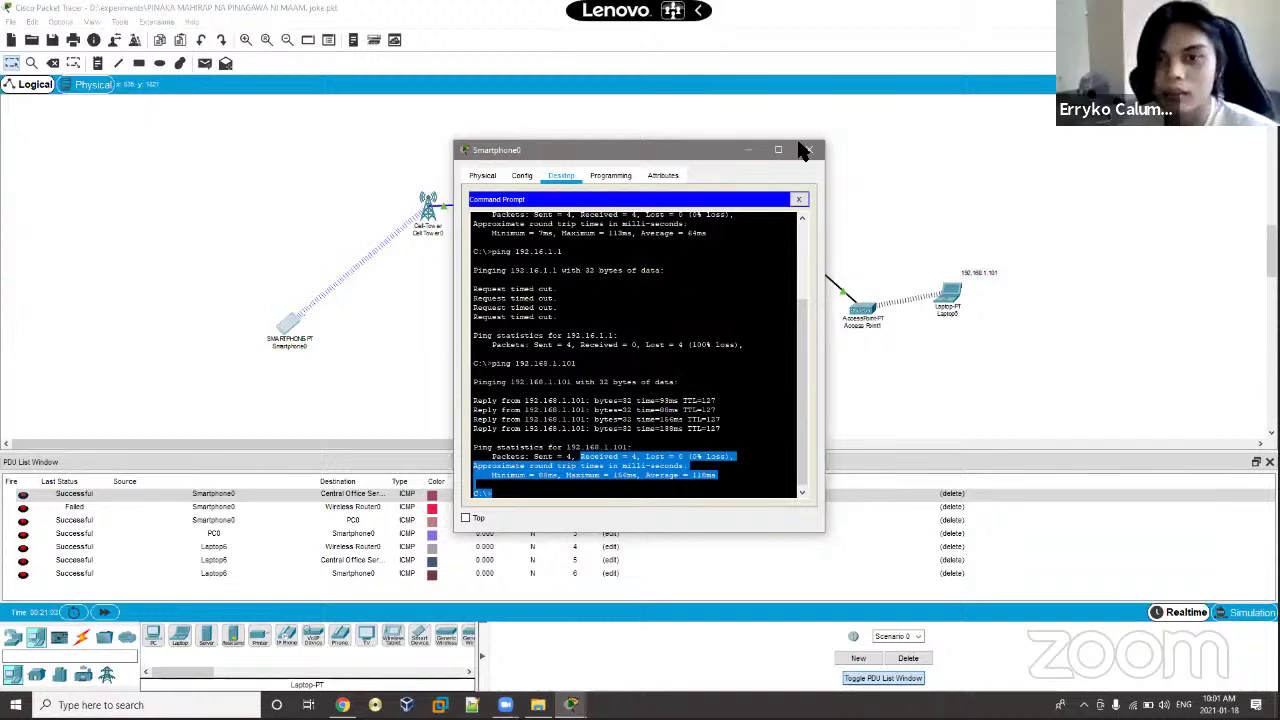
Step: Move Switch0 and PC0 lower and place the 192.168.1.100 and 192.168.1.101 labels beneath PC0 and Laptop0
{"action": "left_click", "coordinate": [806, 150]}
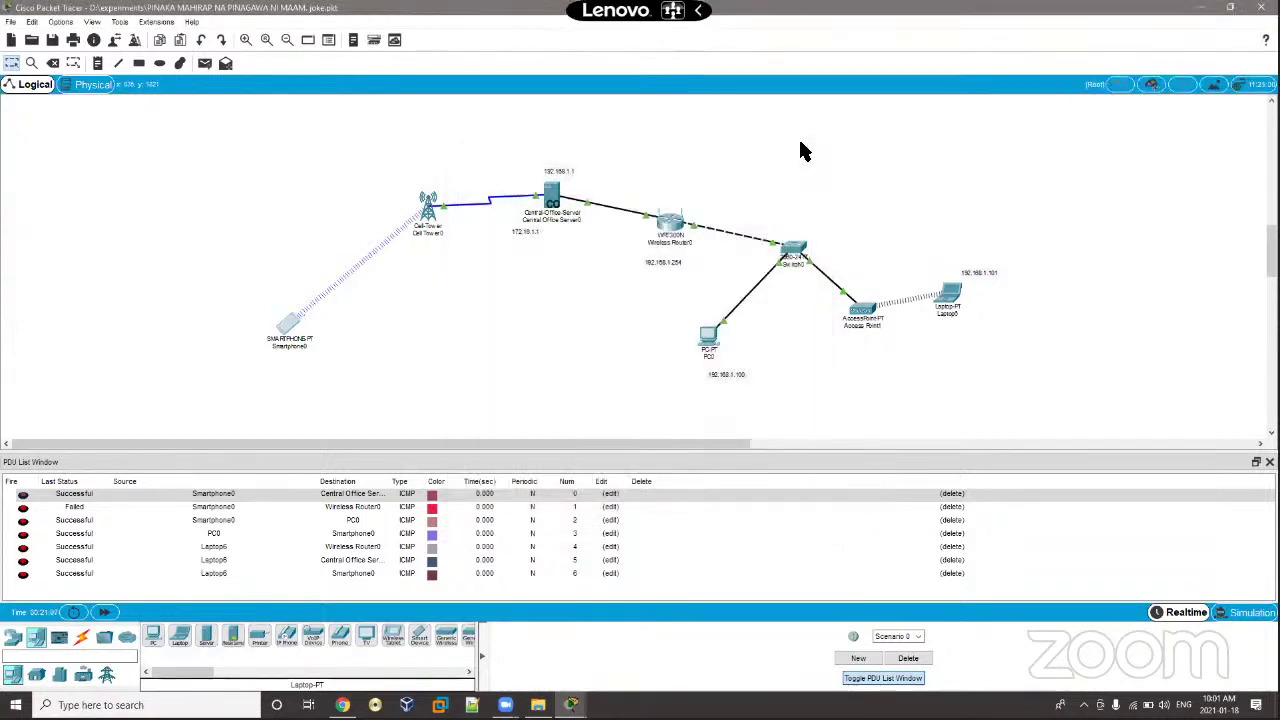
{"action": "left_click_drag", "start_coordinate": [803, 251], "coordinate": [791, 370]}
{"action": "left_click_drag", "start_coordinate": [708, 338], "coordinate": [673, 342]}
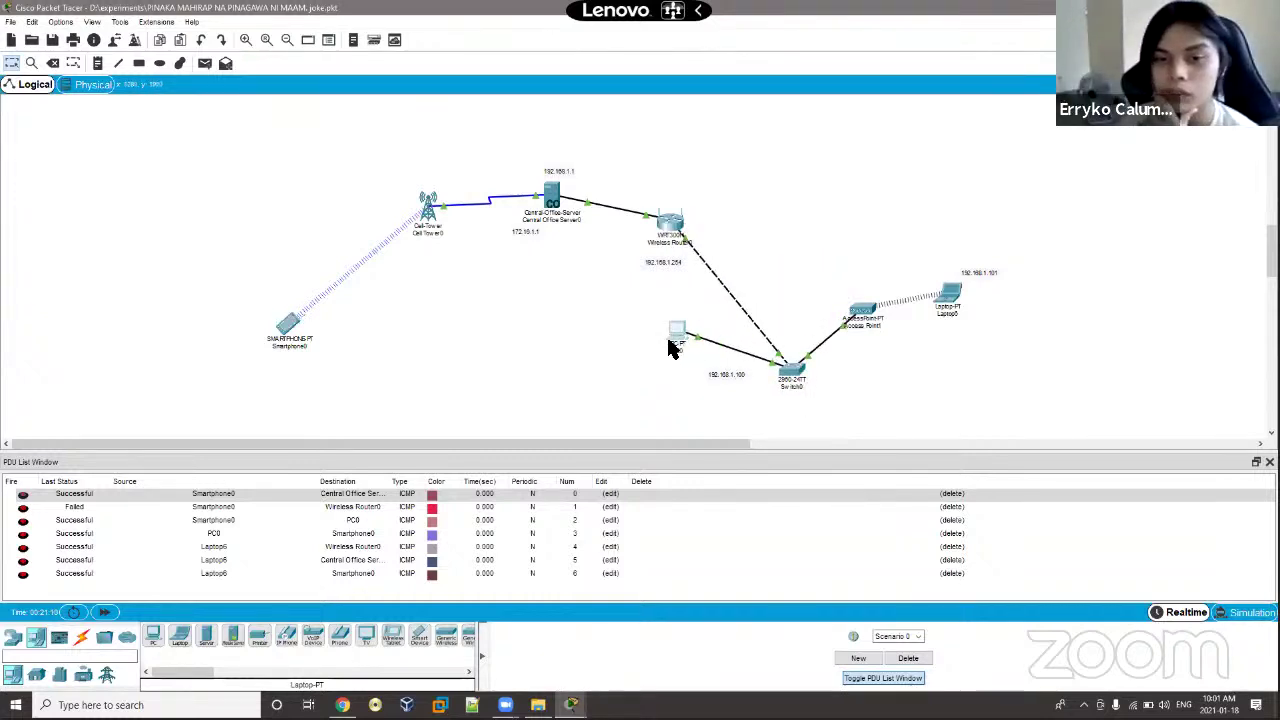
{"action": "left_click_drag", "start_coordinate": [712, 383], "coordinate": [662, 368]}
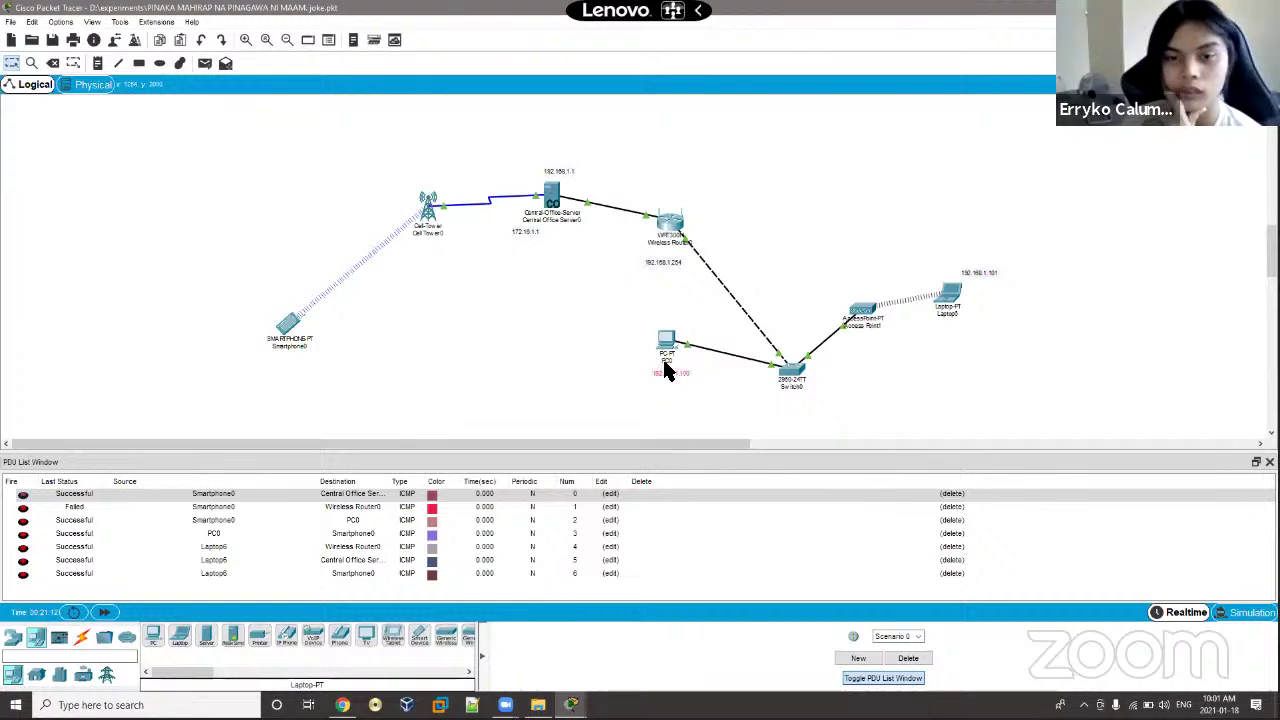
{"action": "left_click_drag", "start_coordinate": [980, 274], "coordinate": [944, 320]}
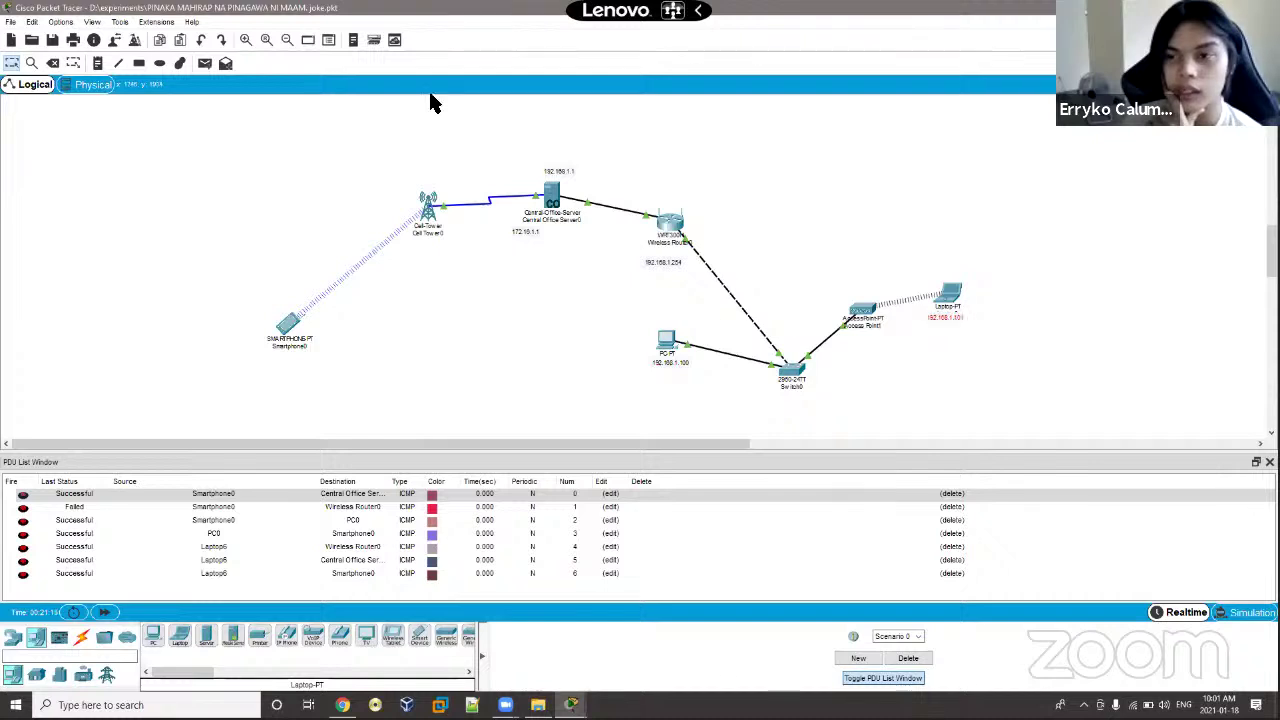
Step: Tidy the server's 172.16.1.1 and 192.168.1.1 address labels
{"action": "left_click_drag", "start_coordinate": [591, 170], "coordinate": [99, 210]}
{"action": "left_click_drag", "start_coordinate": [247, 186], "coordinate": [706, 166]}
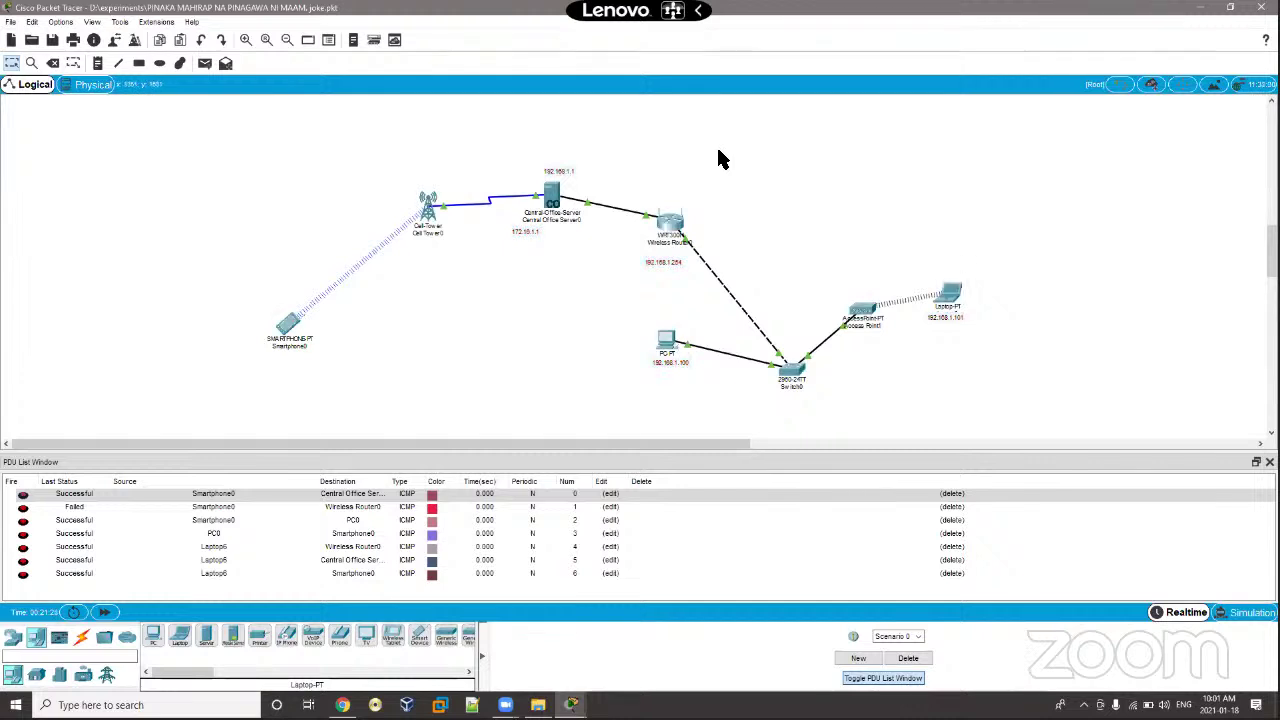
{"action": "left_click_drag", "start_coordinate": [543, 234], "coordinate": [557, 232]}
{"action": "left_click_drag", "start_coordinate": [560, 178], "coordinate": [553, 178]}
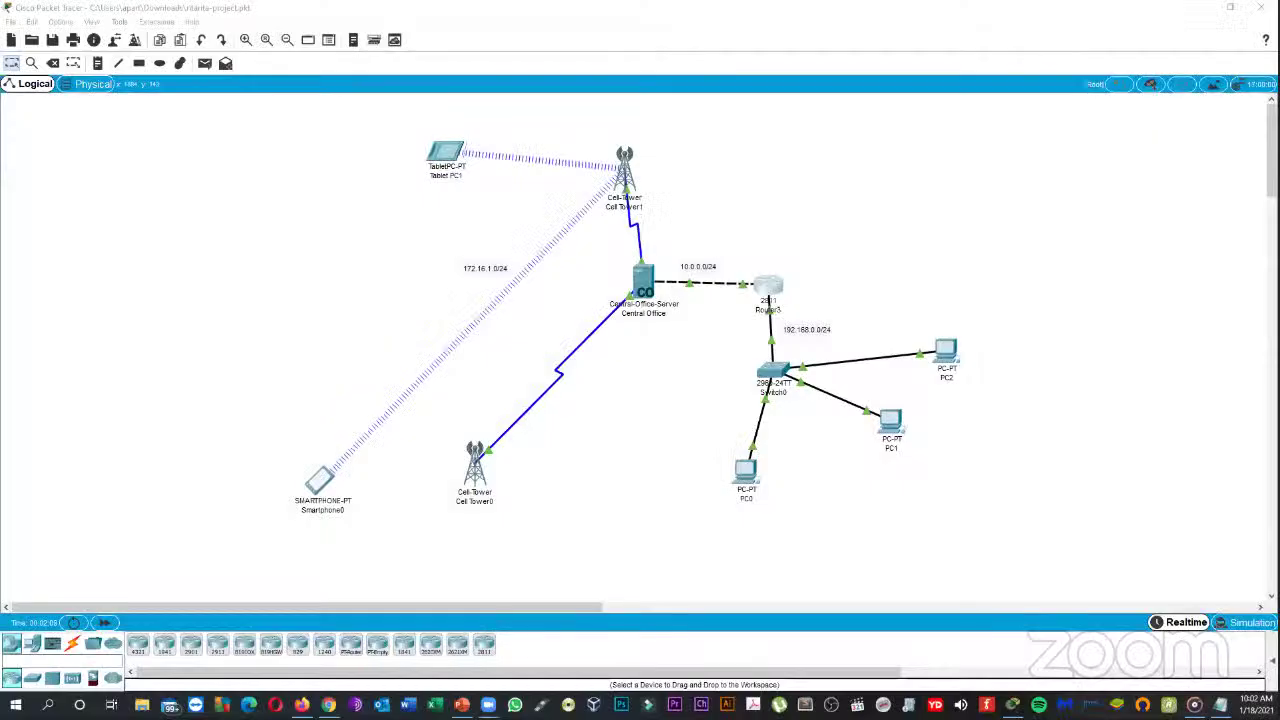
Step: Review the Central Office server's Backbone addressing and default gateway
{"action": "left_click", "coordinate": [642, 285]}
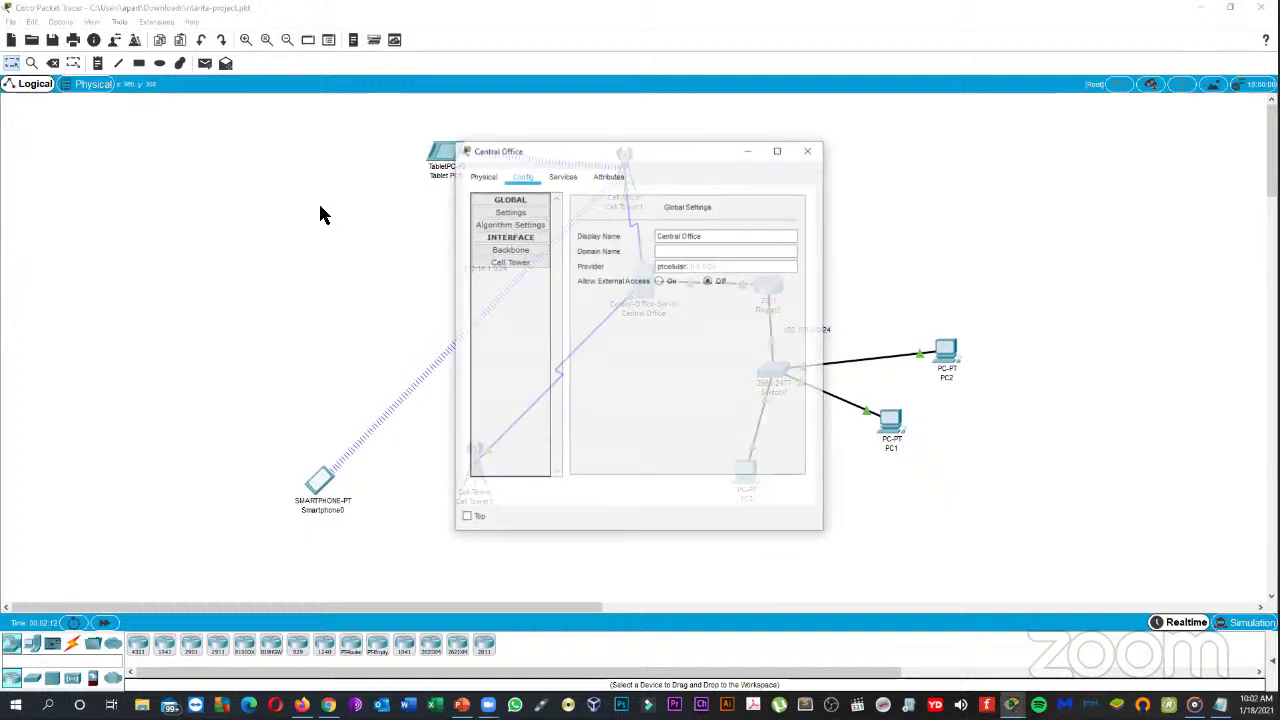
{"action": "left_click", "coordinate": [517, 258]}
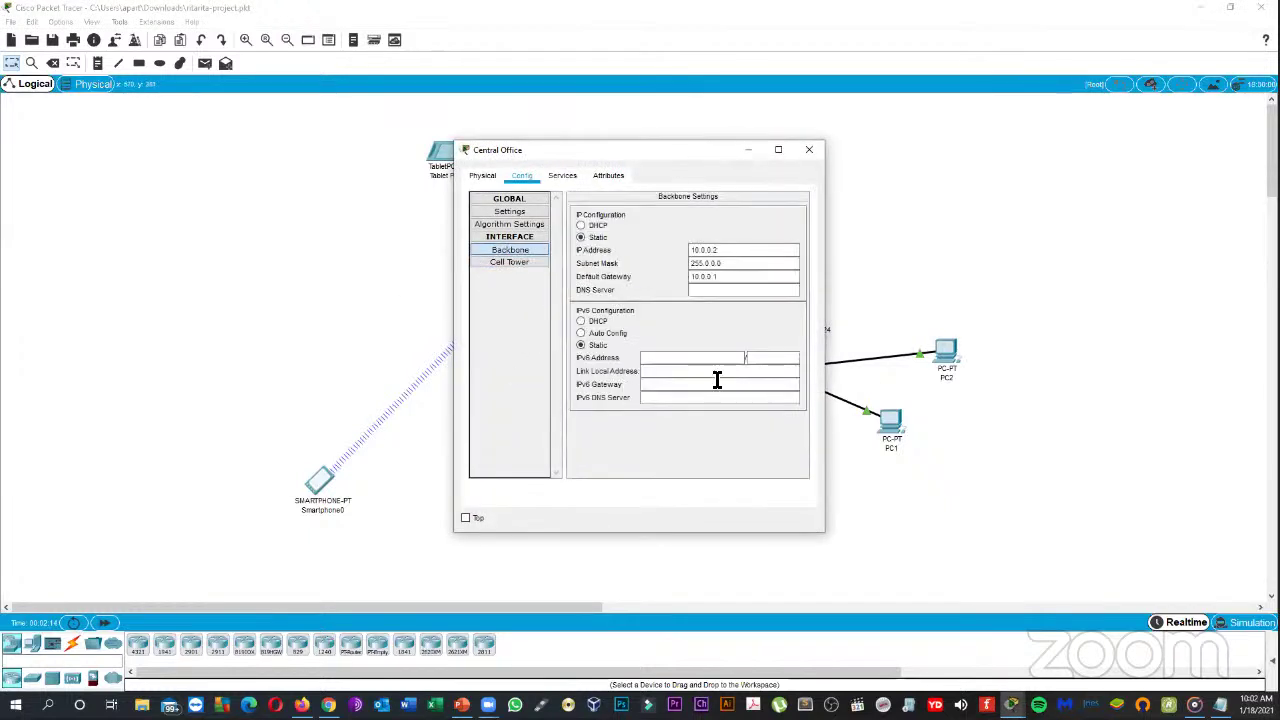
{"action": "double_click", "coordinate": [729, 279]}
{"action": "left_click", "coordinate": [725, 285]}
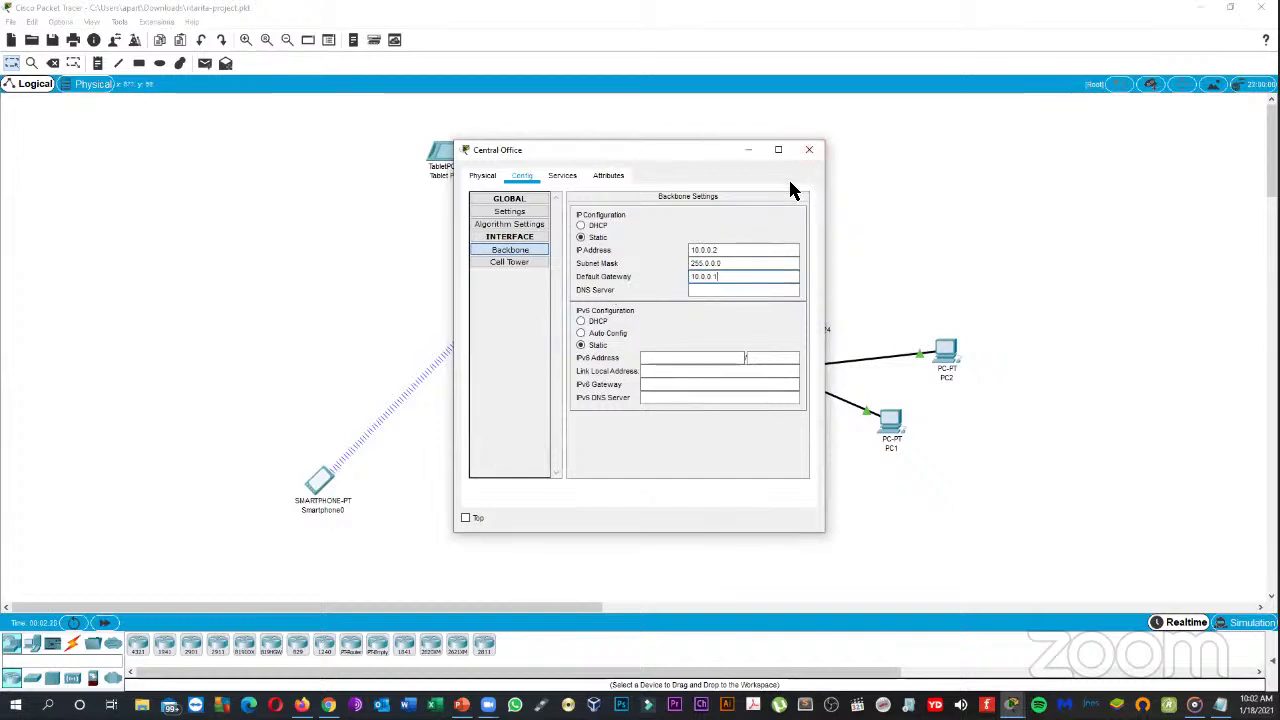
{"action": "left_click", "coordinate": [808, 150]}
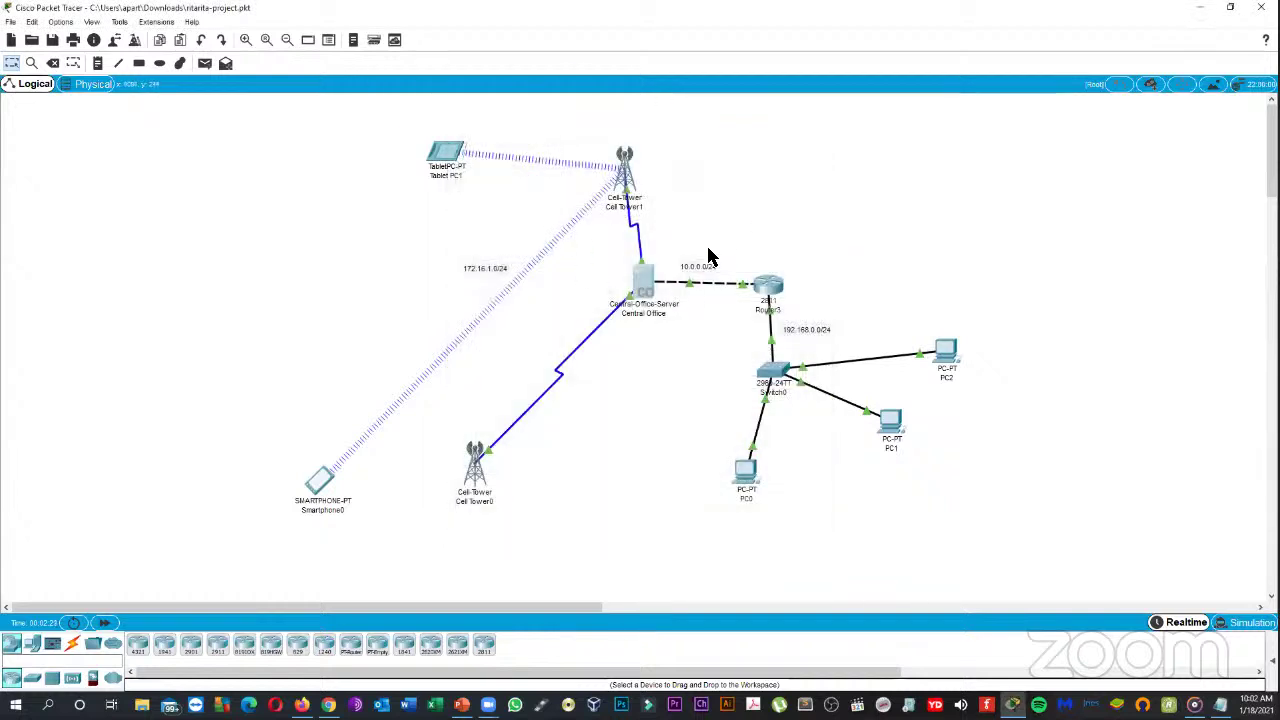
Step: Shift Switch0 and PC0–PC2 down and to the right beneath Router3
{"action": "left_click_drag", "start_coordinate": [708, 249], "coordinate": [822, 326]}
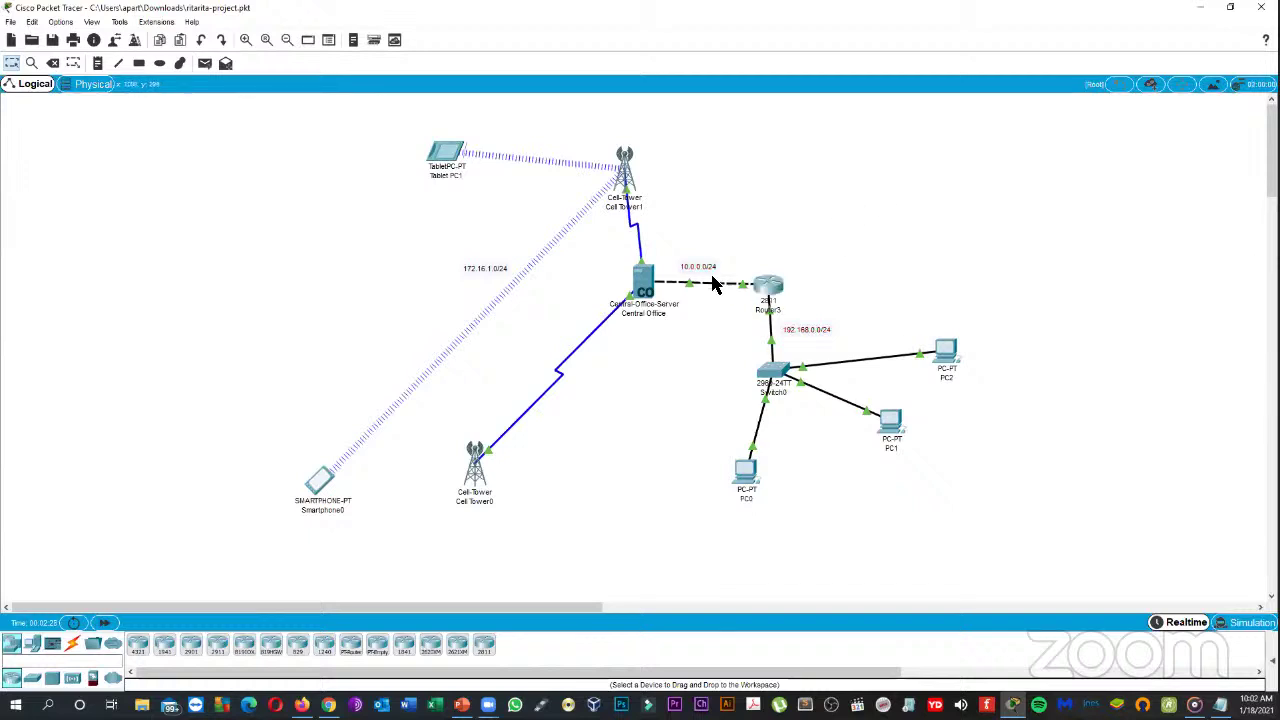
{"action": "left_click_drag", "start_coordinate": [722, 246], "coordinate": [880, 305]}
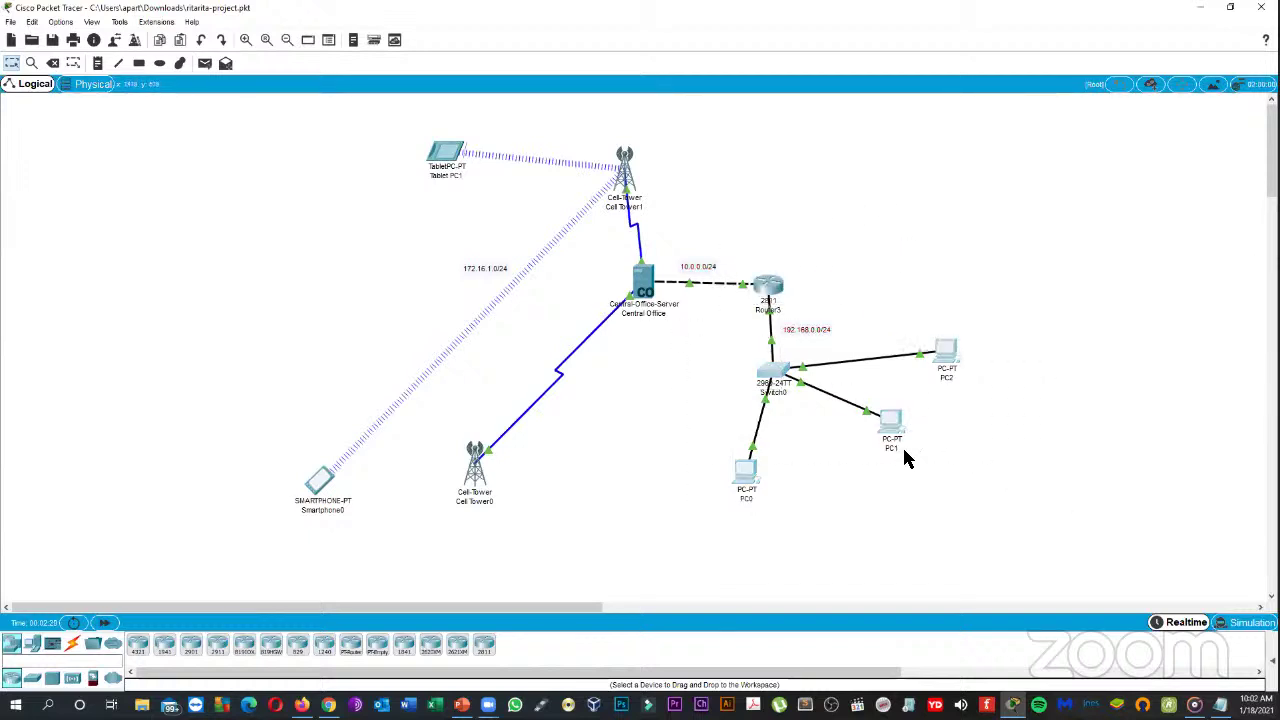
{"action": "left_click_drag", "start_coordinate": [772, 379], "coordinate": [795, 405]}
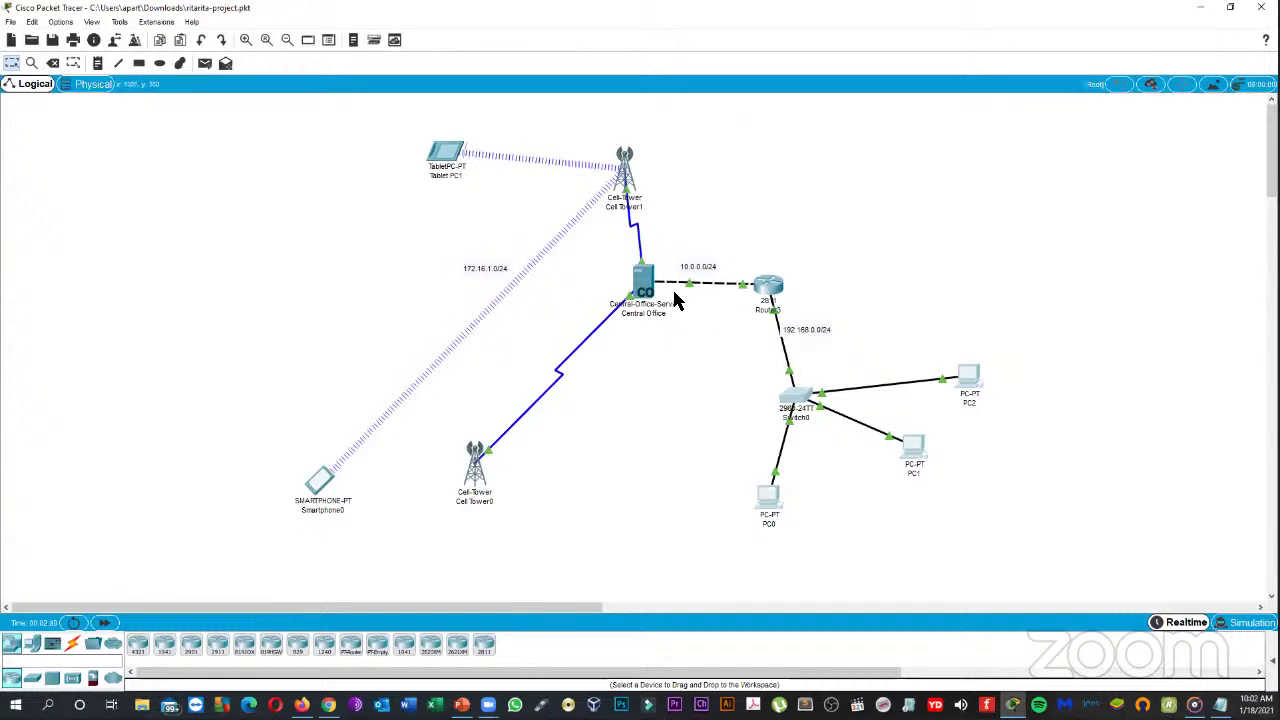
{"action": "left_click_drag", "start_coordinate": [583, 272], "coordinate": [700, 365]}
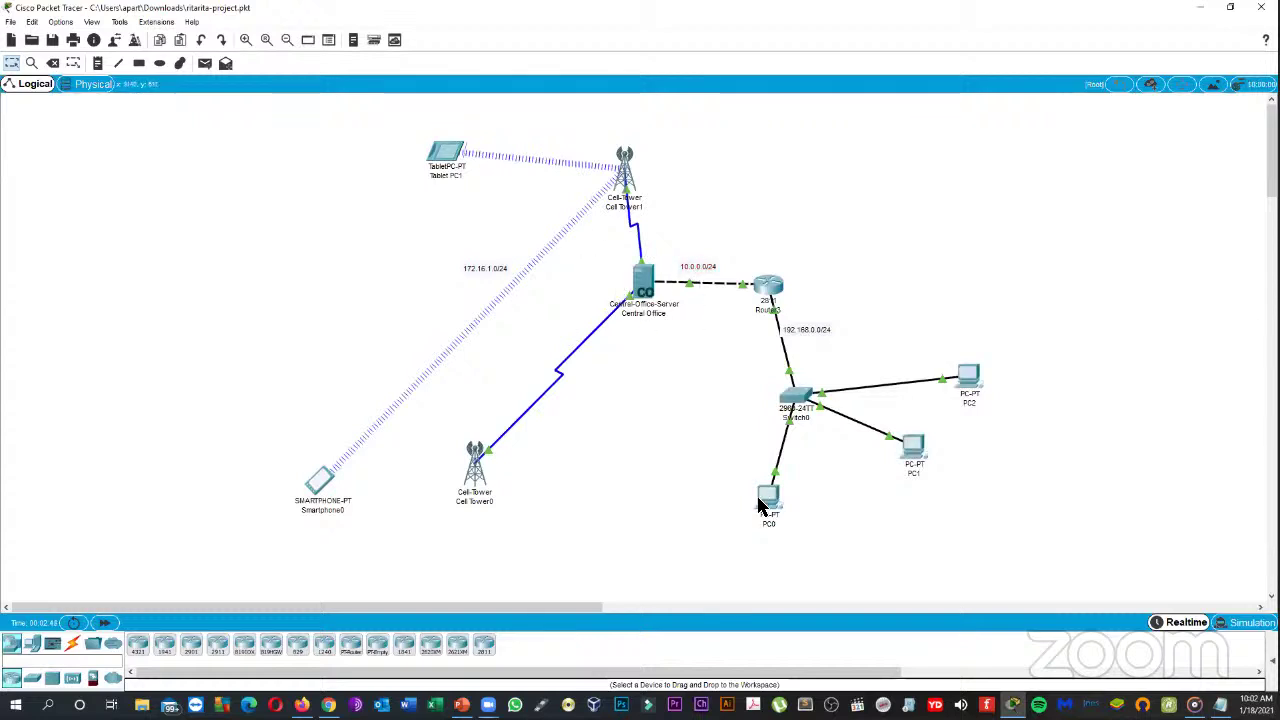
Step: Check PC0's static IP 192.168.0.4 with gateway 192.168.0.1, then nudge the Central Office server down-right
{"action": "left_click", "coordinate": [762, 500]}
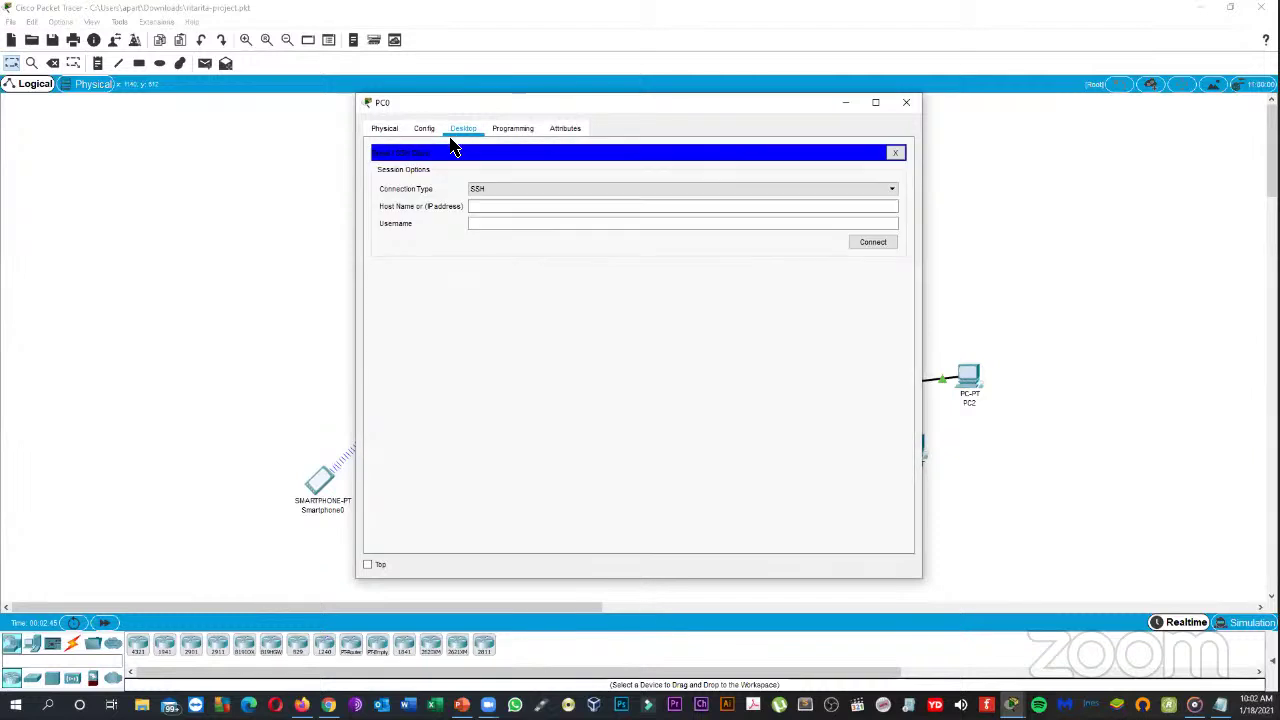
{"action": "left_click", "coordinate": [895, 152]}
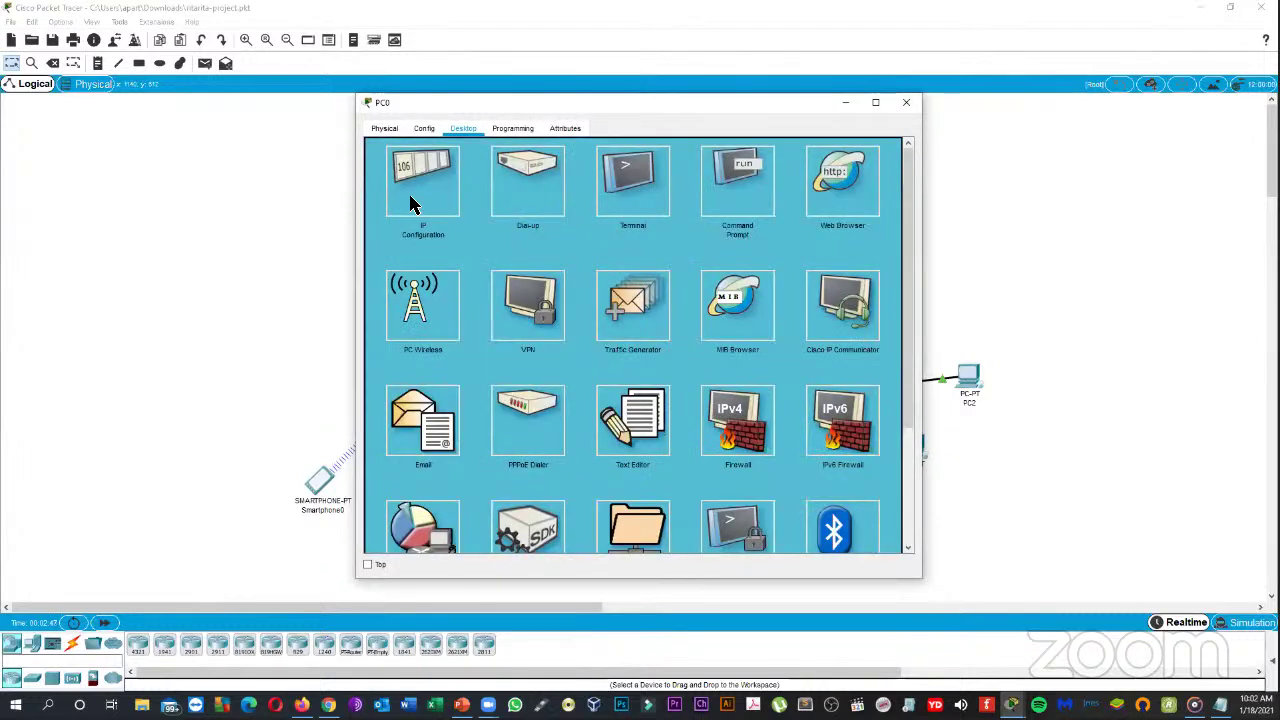
{"action": "left_click", "coordinate": [440, 205]}
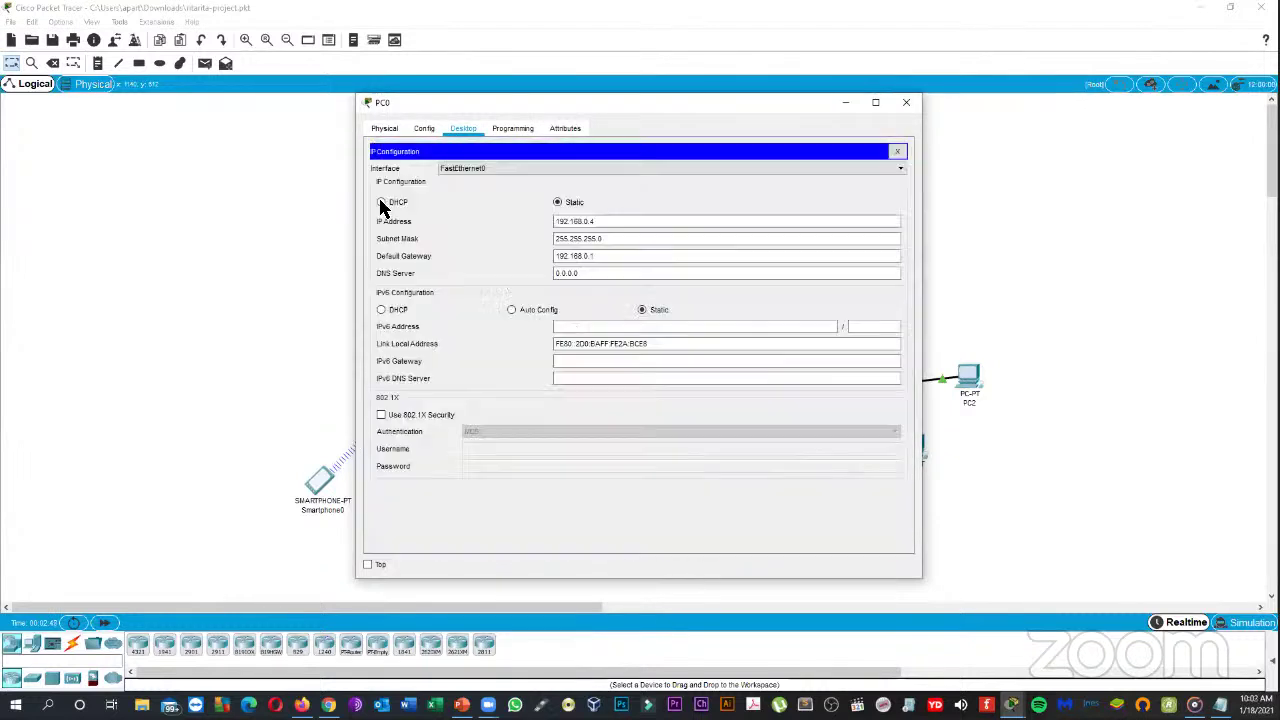
{"action": "double_click", "coordinate": [598, 257]}
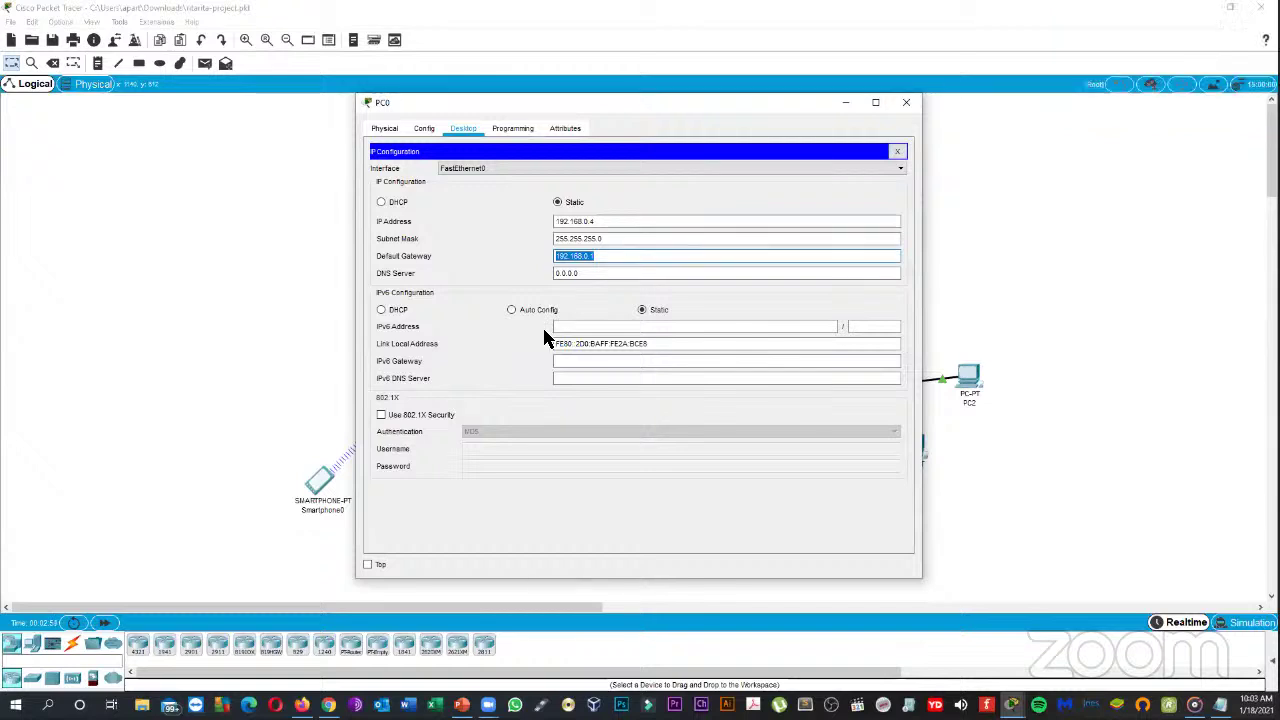
{"action": "left_click", "coordinate": [488, 326]}
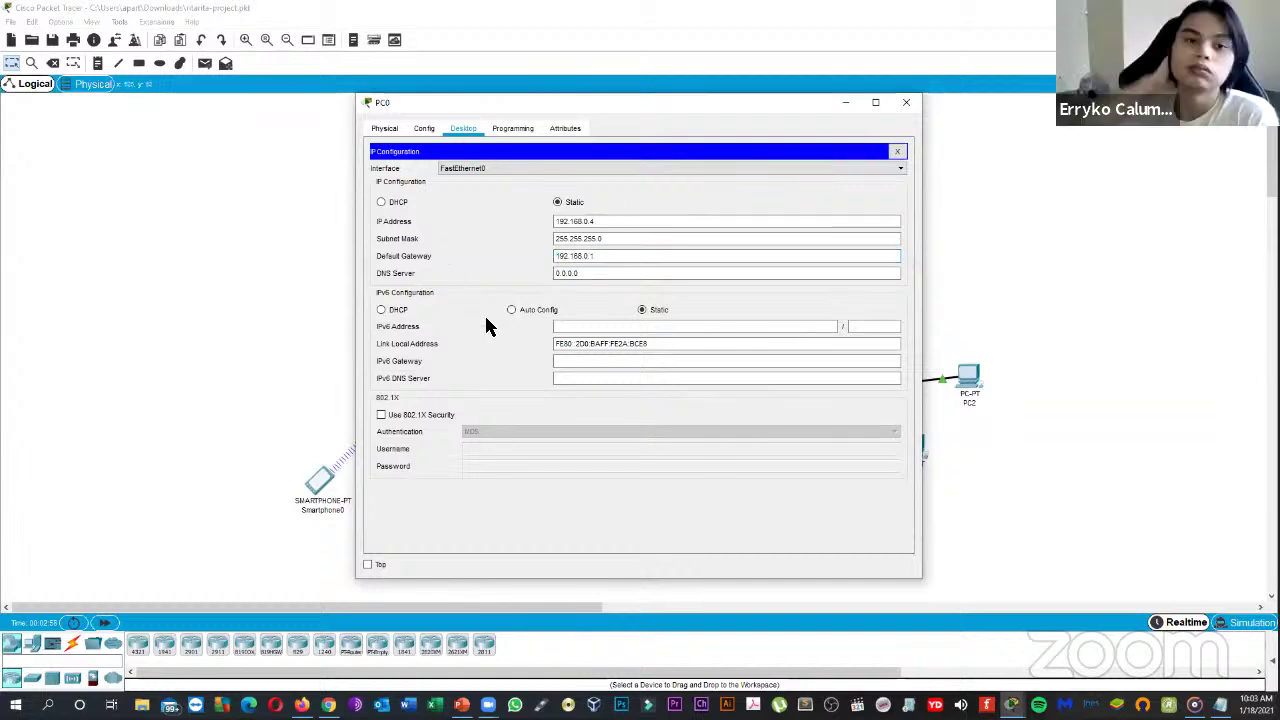
{"action": "triple_click", "coordinate": [634, 257]}
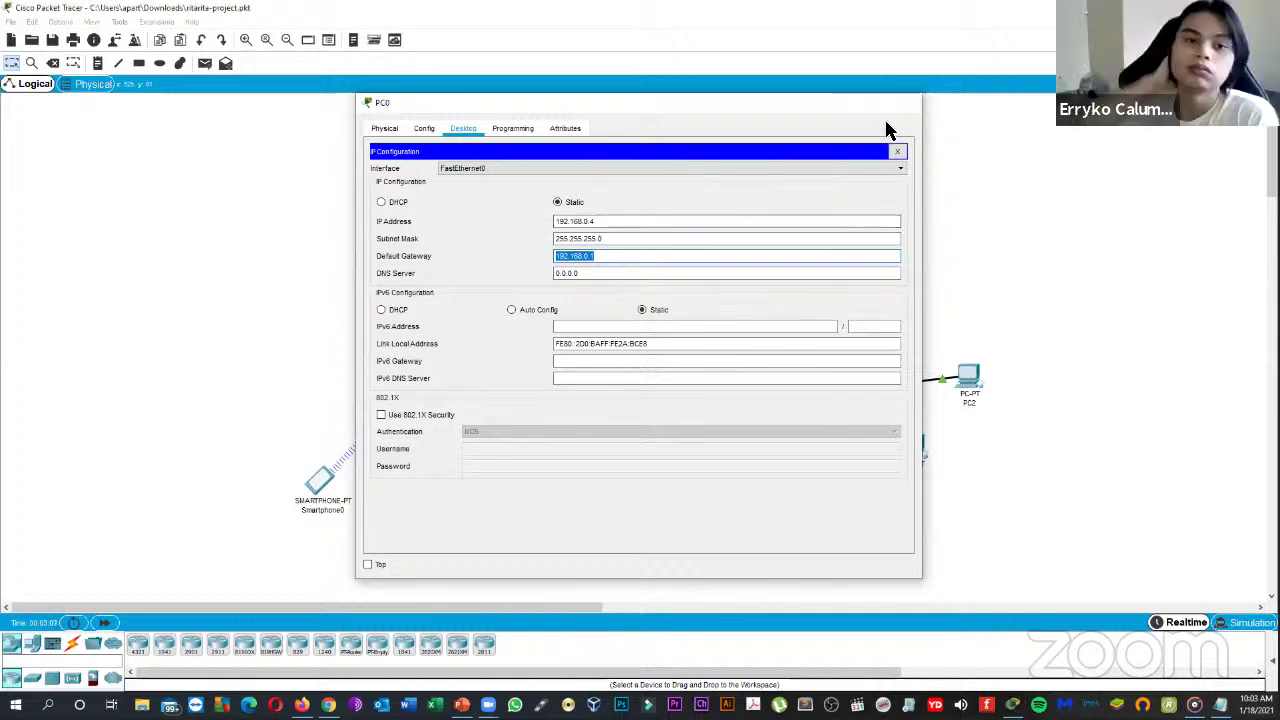
{"action": "left_click", "coordinate": [909, 102]}
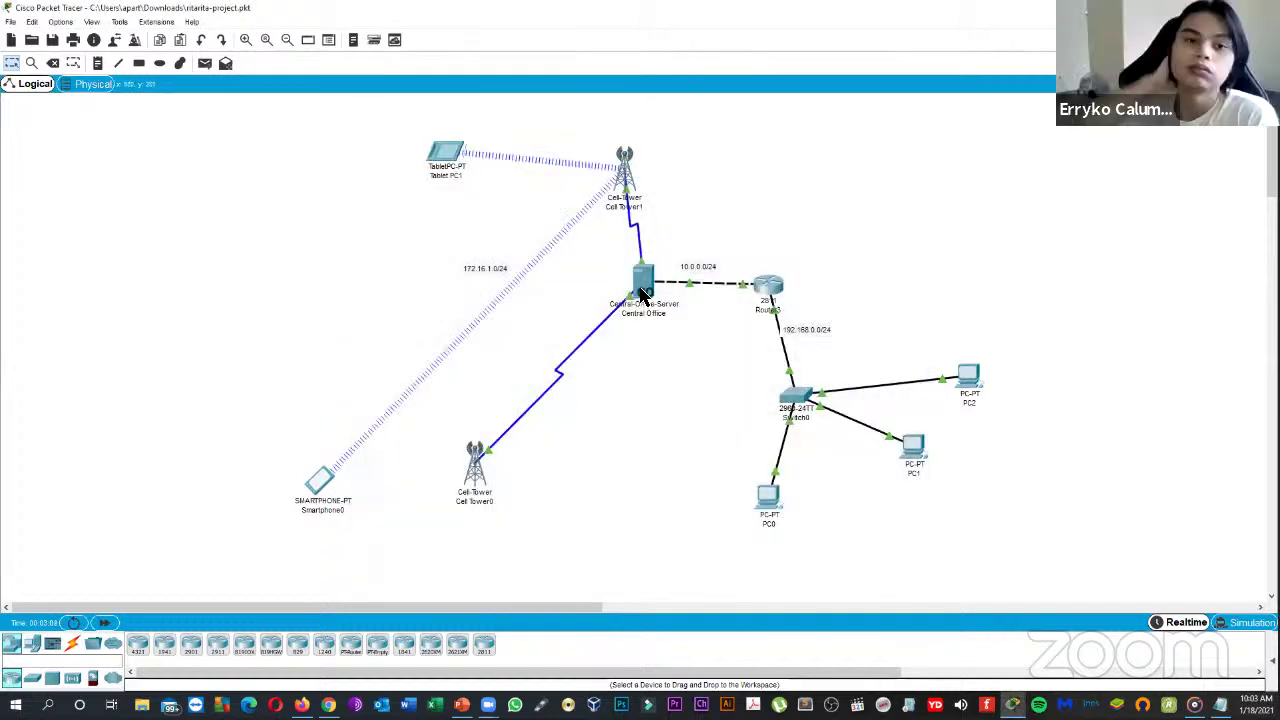
{"action": "left_click_drag", "start_coordinate": [643, 293], "coordinate": [653, 308]}
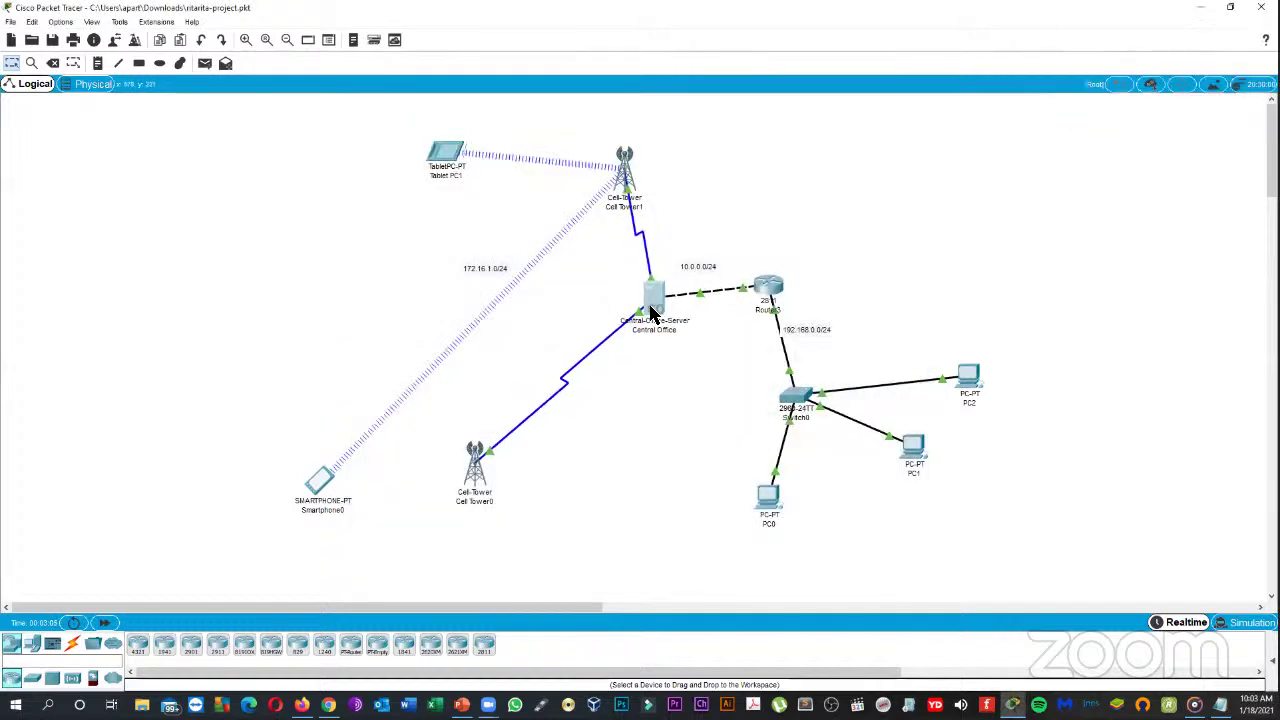
Step: Review Router3's static routes and its FastEthernet0/0 (10.0.0.1) and FastEthernet0/1 interface settings
{"action": "left_click", "coordinate": [765, 298]}
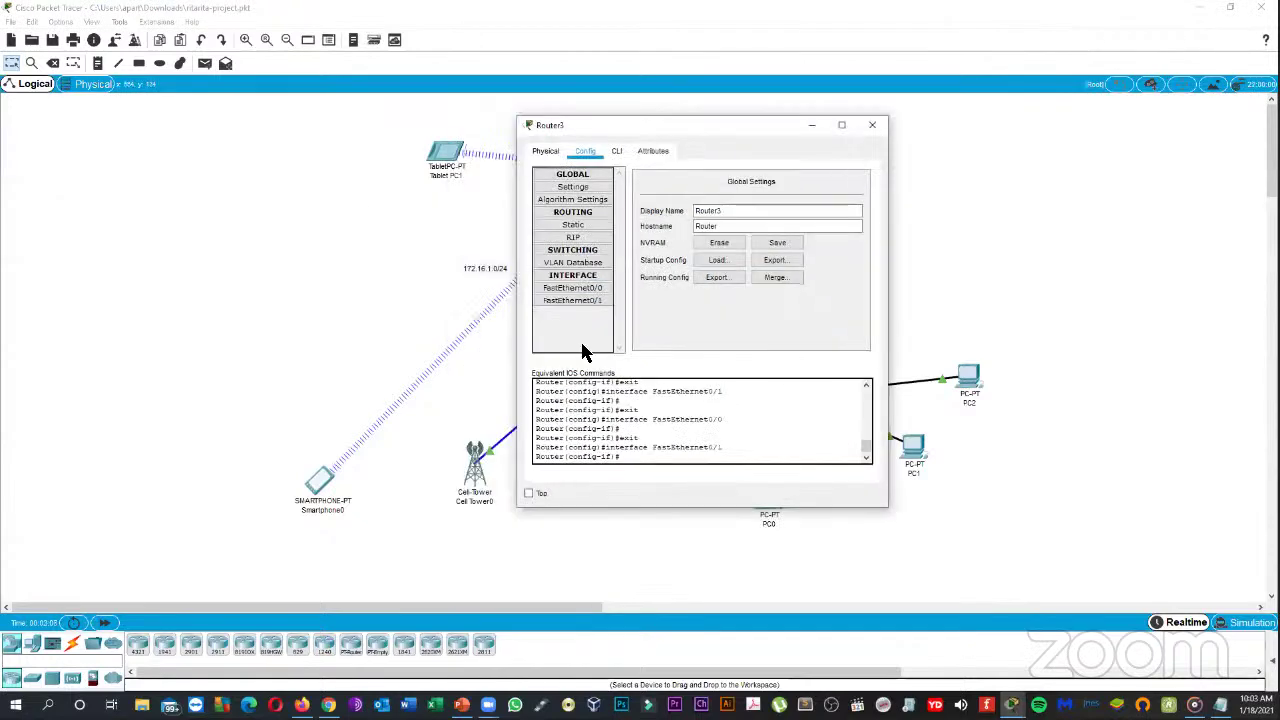
{"action": "left_click", "coordinate": [580, 226]}
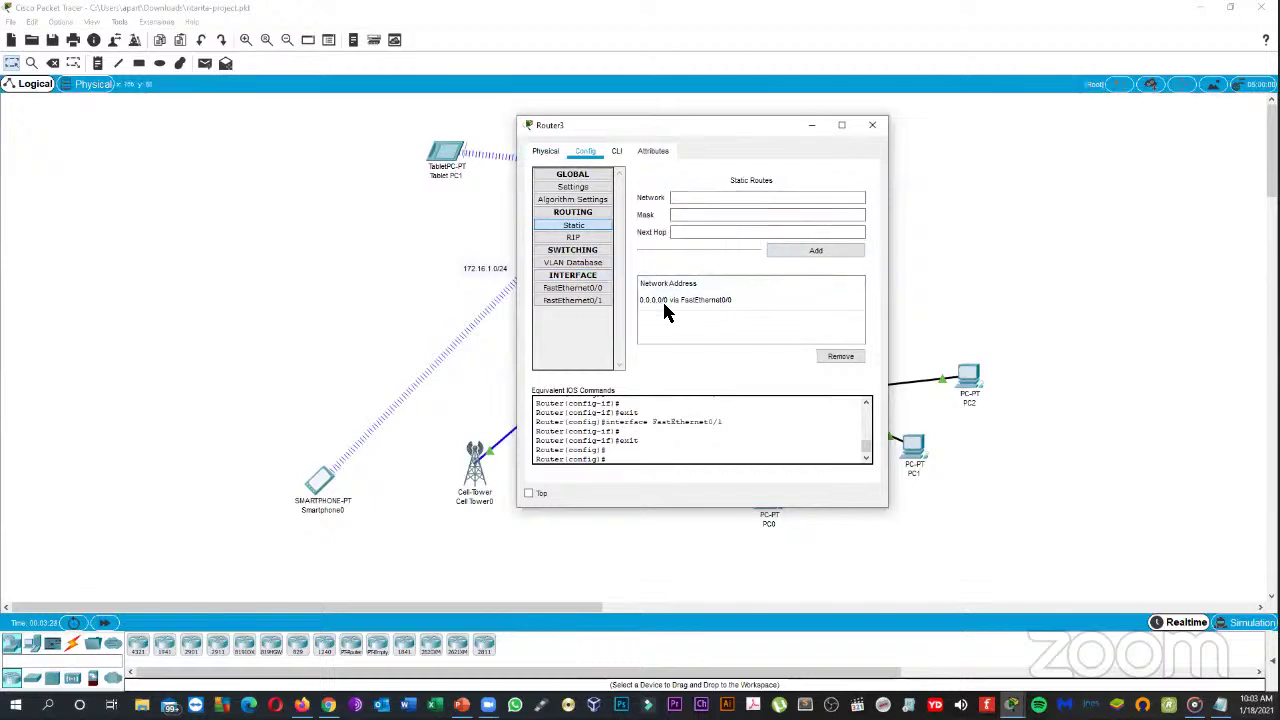
{"action": "left_click", "coordinate": [687, 233]}
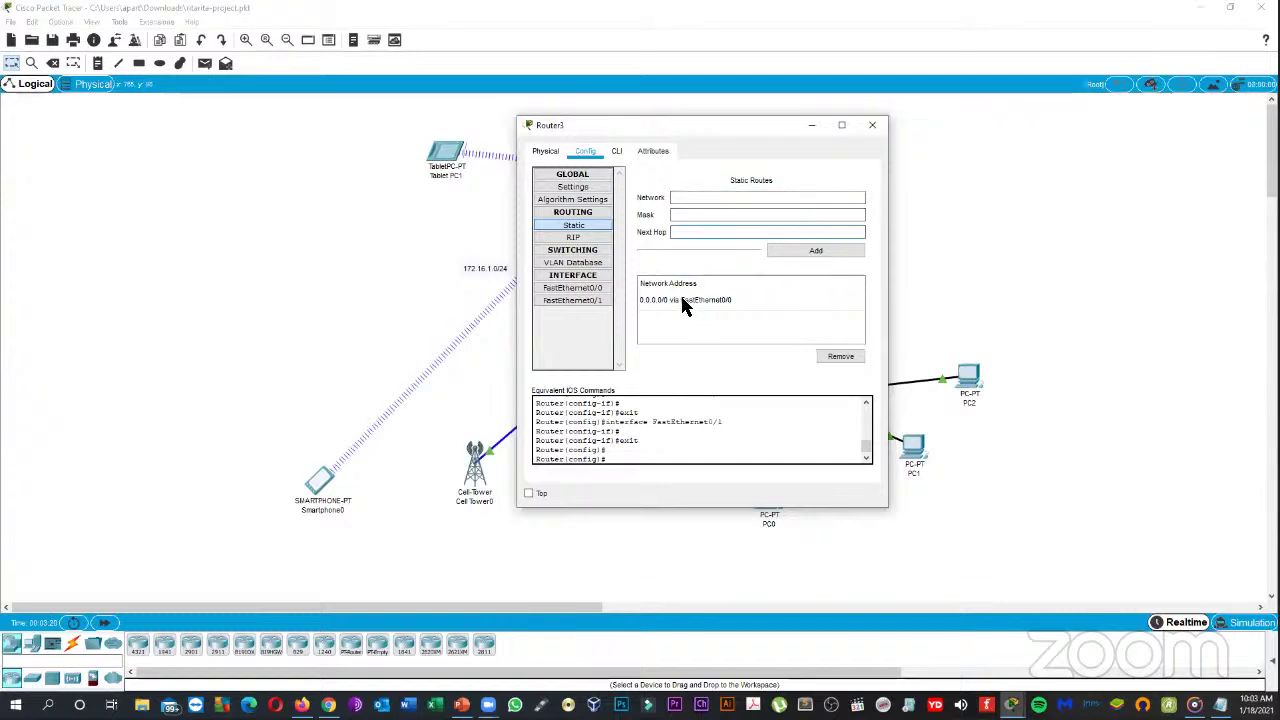
{"action": "left_click", "coordinate": [600, 289]}
{"action": "double_click", "coordinate": [787, 257]}
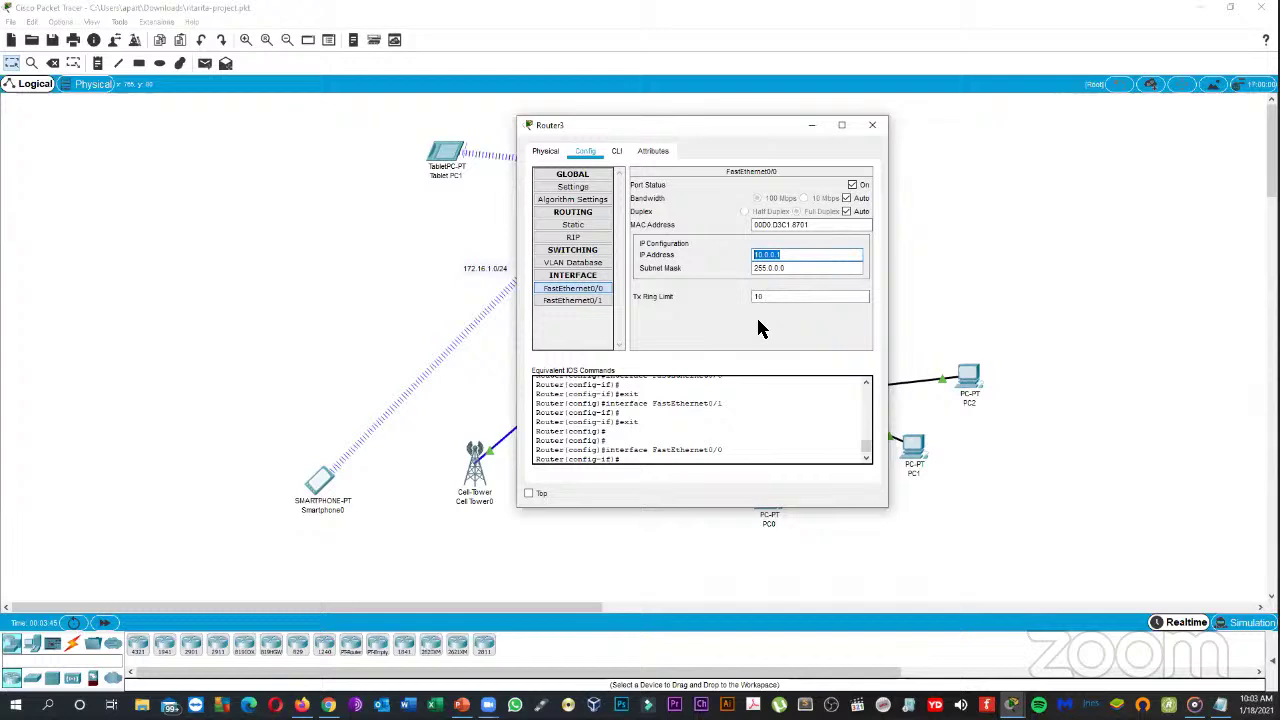
{"action": "left_click_drag", "start_coordinate": [682, 125], "coordinate": [685, 124]}
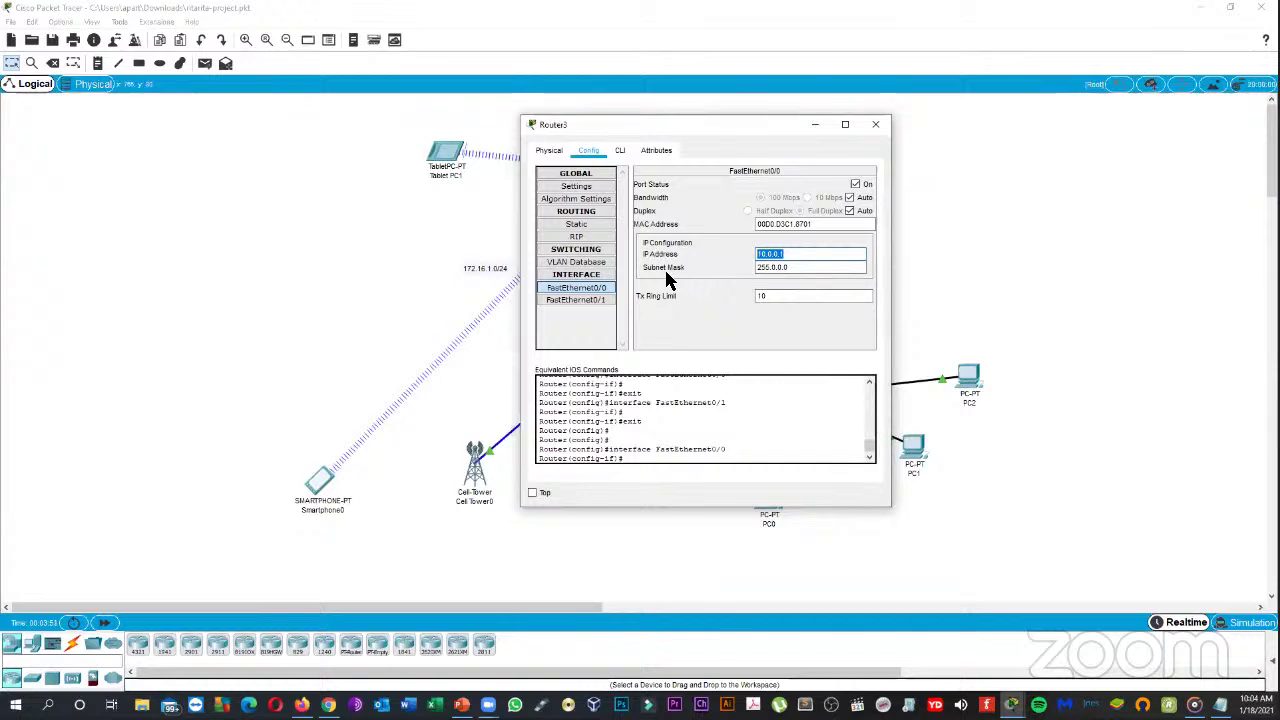
{"action": "left_click", "coordinate": [586, 300]}
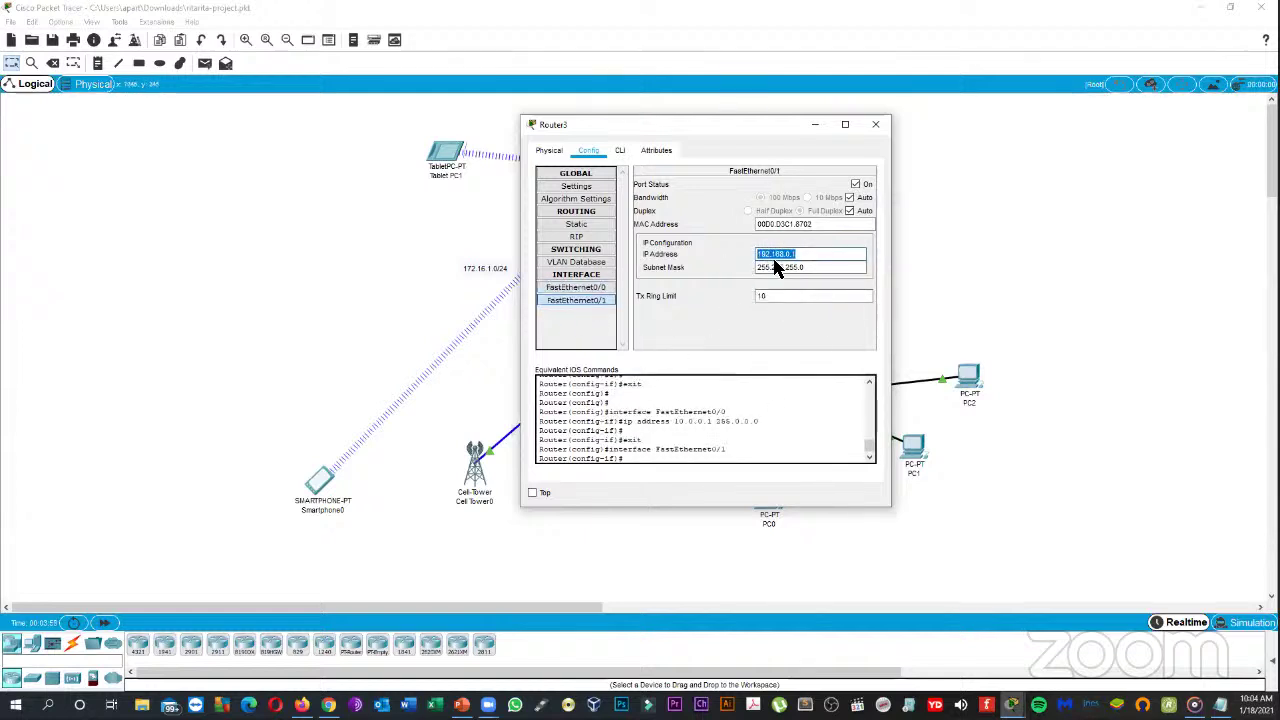
{"action": "left_click", "coordinate": [876, 125]}
Step: Show Router3's static routing with the default route 0.0.0.0/0 via FastEthernet0/0
{"action": "left_click_drag", "start_coordinate": [704, 486], "coordinate": [1066, 360]}
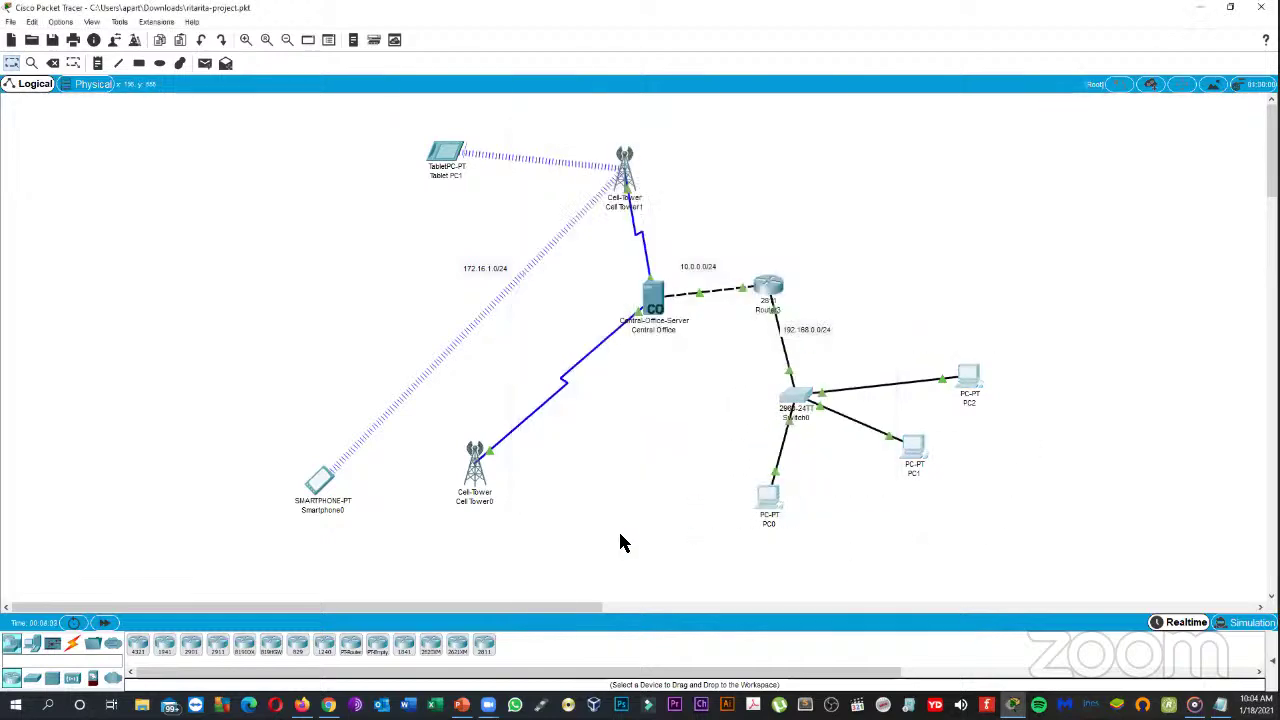
{"action": "left_click", "coordinate": [320, 484]}
{"action": "key", "text": "Escape"}
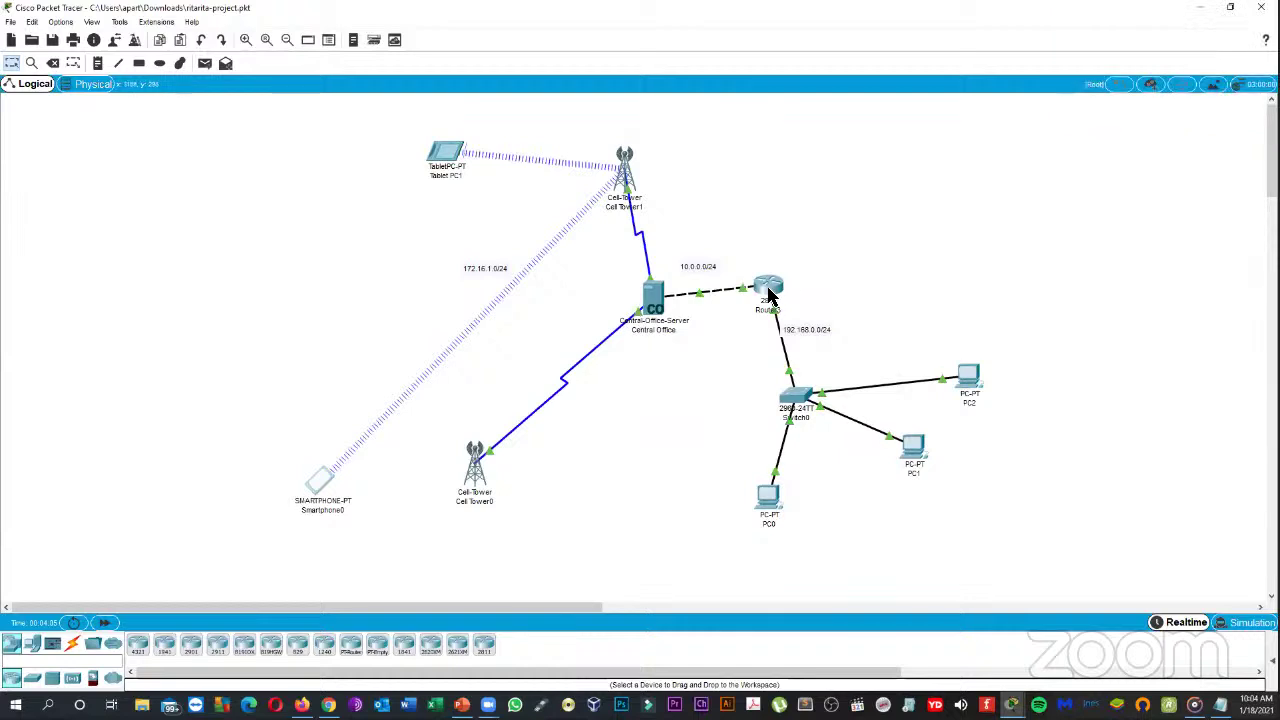
{"action": "left_click", "coordinate": [768, 290]}
{"action": "left_click", "coordinate": [510, 249]}
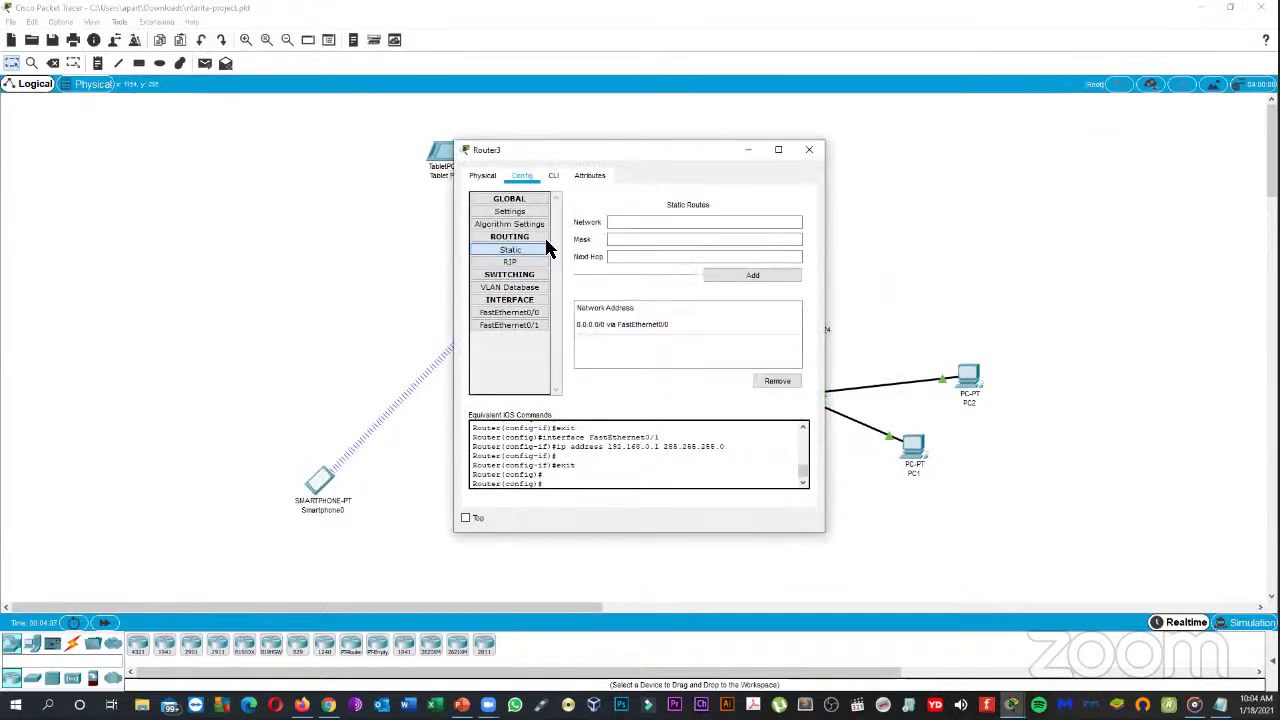
{"action": "left_click", "coordinate": [620, 325]}
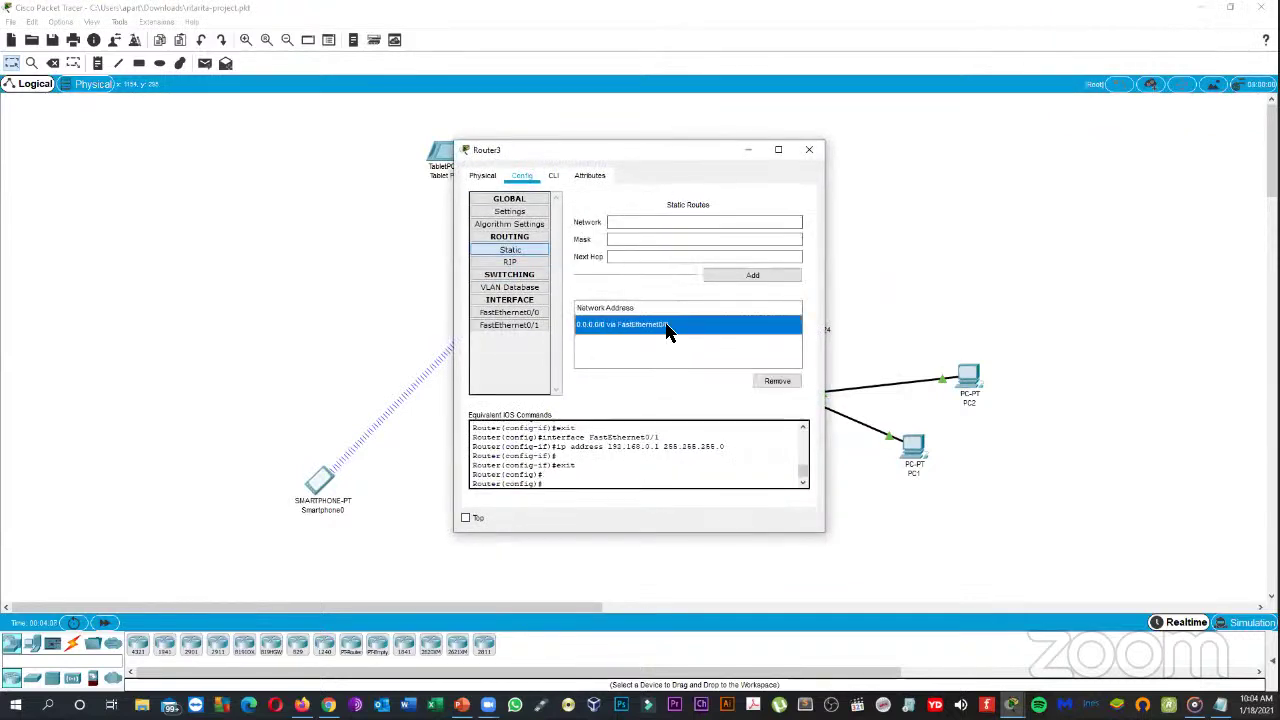
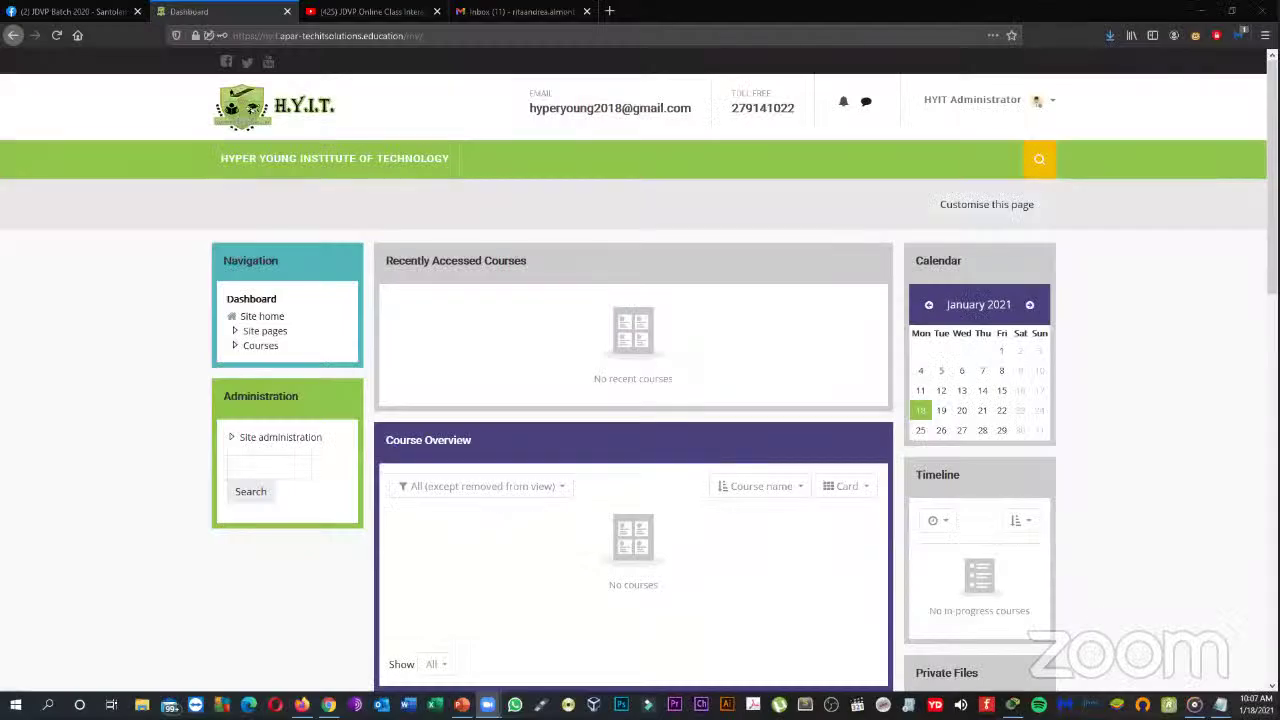
Step: In Moodle's Navigation block, go to Courses > Computer Systems Servicing NC II > COC3
{"action": "key", "text": "alt+Tab"}
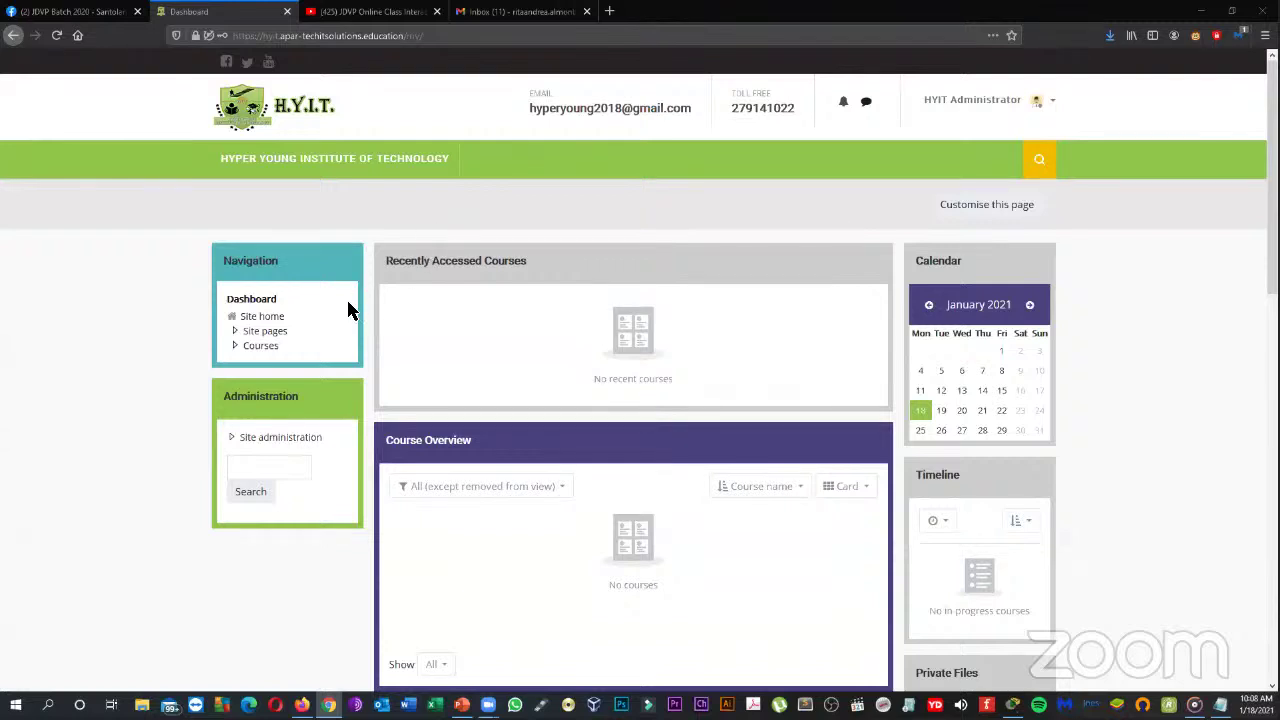
{"action": "scroll", "coordinate": [232, 290], "scroll_direction": "down", "scroll_amount": 1}
{"action": "left_click", "coordinate": [234, 279]}
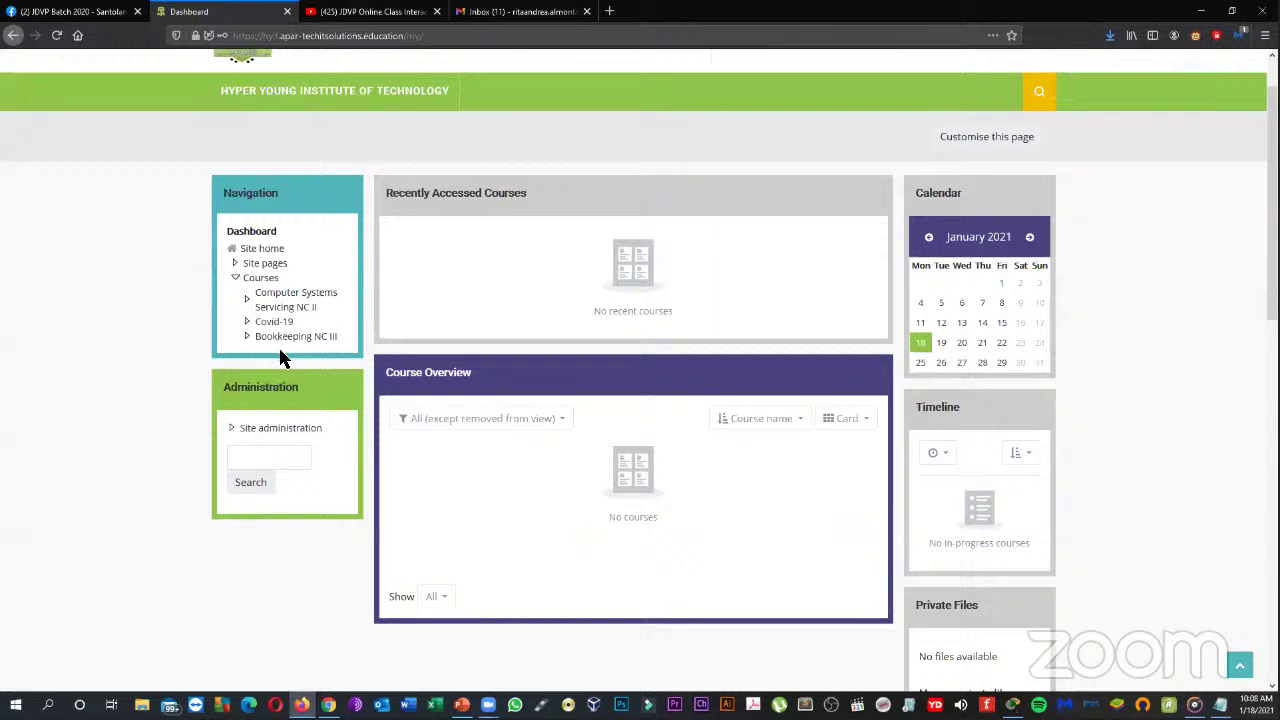
{"action": "left_click", "coordinate": [248, 298]}
{"action": "left_click", "coordinate": [283, 352]}
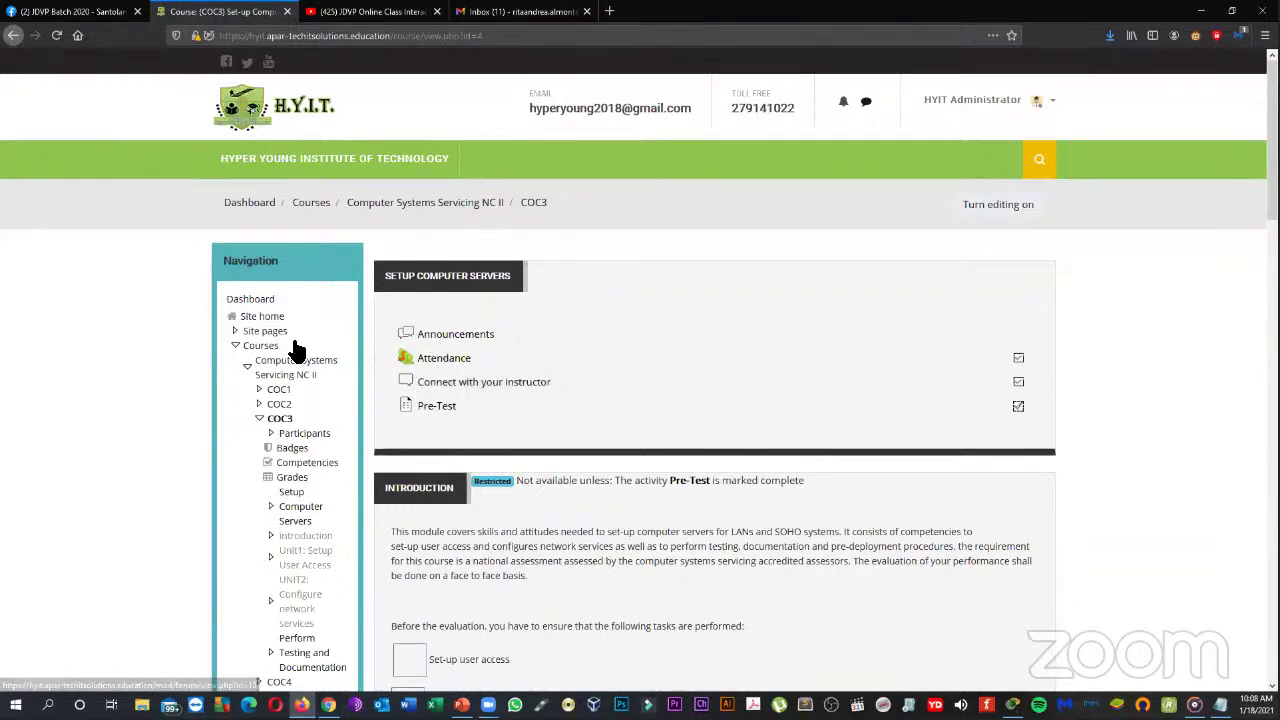
{"action": "scroll", "coordinate": [384, 497], "scroll_direction": "down", "scroll_amount": 3}
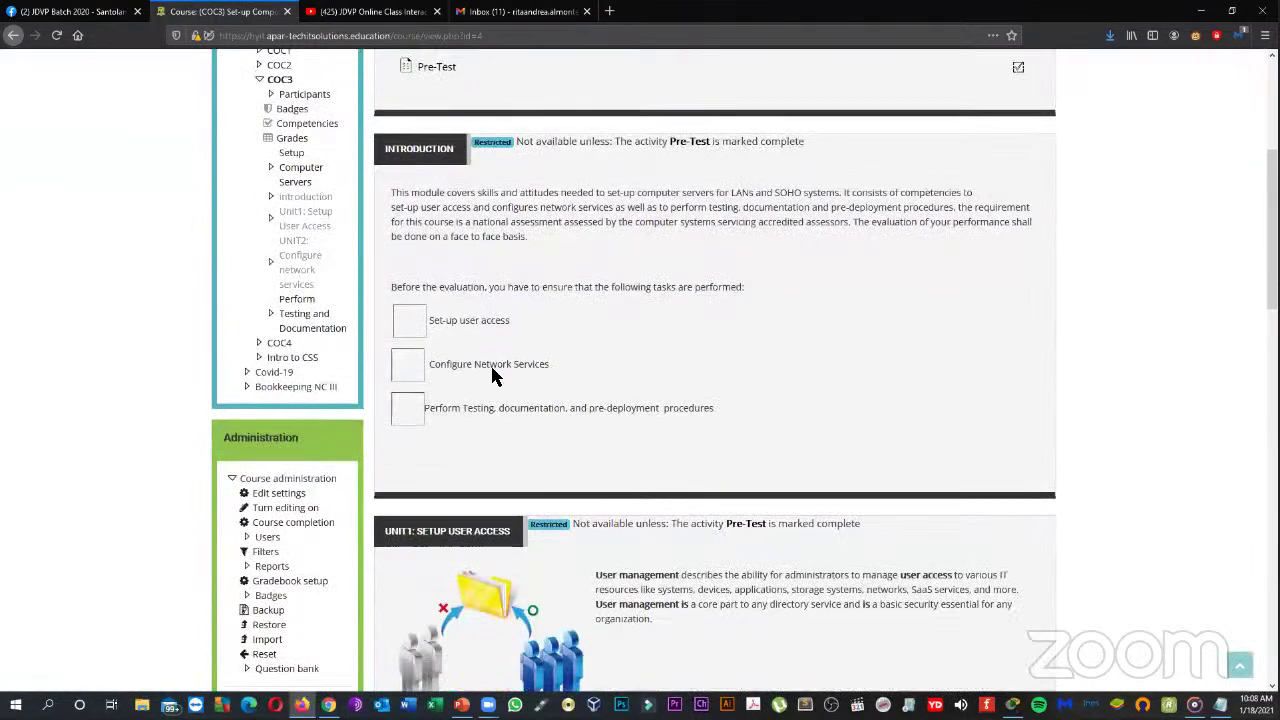
{"action": "scroll", "coordinate": [492, 374], "scroll_direction": "down", "scroll_amount": 2}
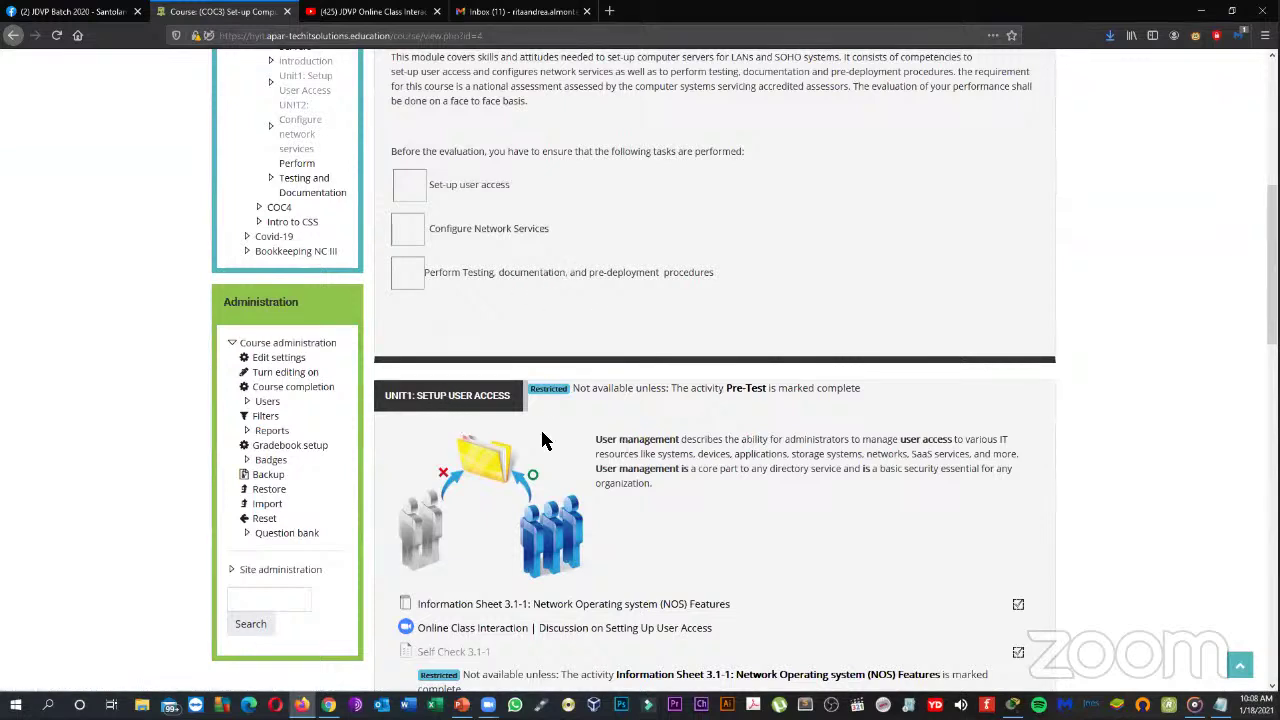
{"action": "scroll", "coordinate": [710, 445], "scroll_direction": "down", "scroll_amount": 2}
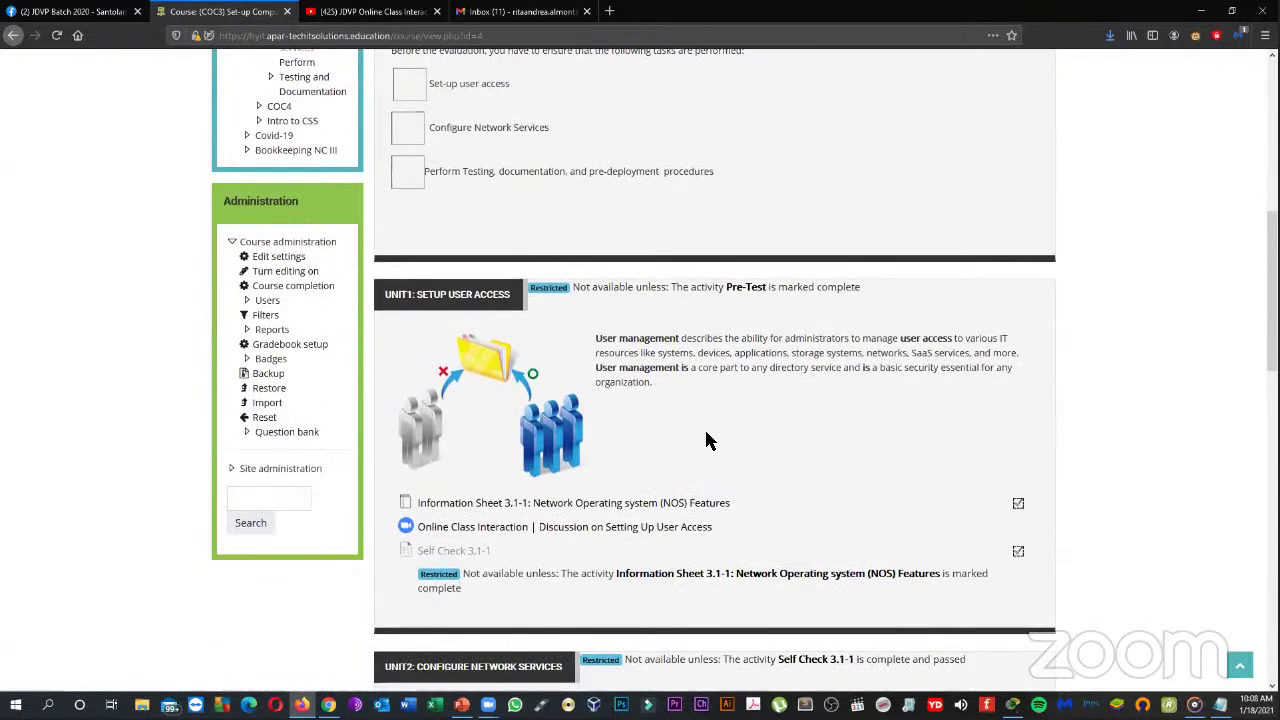
{"action": "scroll", "coordinate": [457, 320], "scroll_direction": "up", "scroll_amount": 2}
{"action": "left_click_drag", "start_coordinate": [553, 272], "coordinate": [705, 277]}
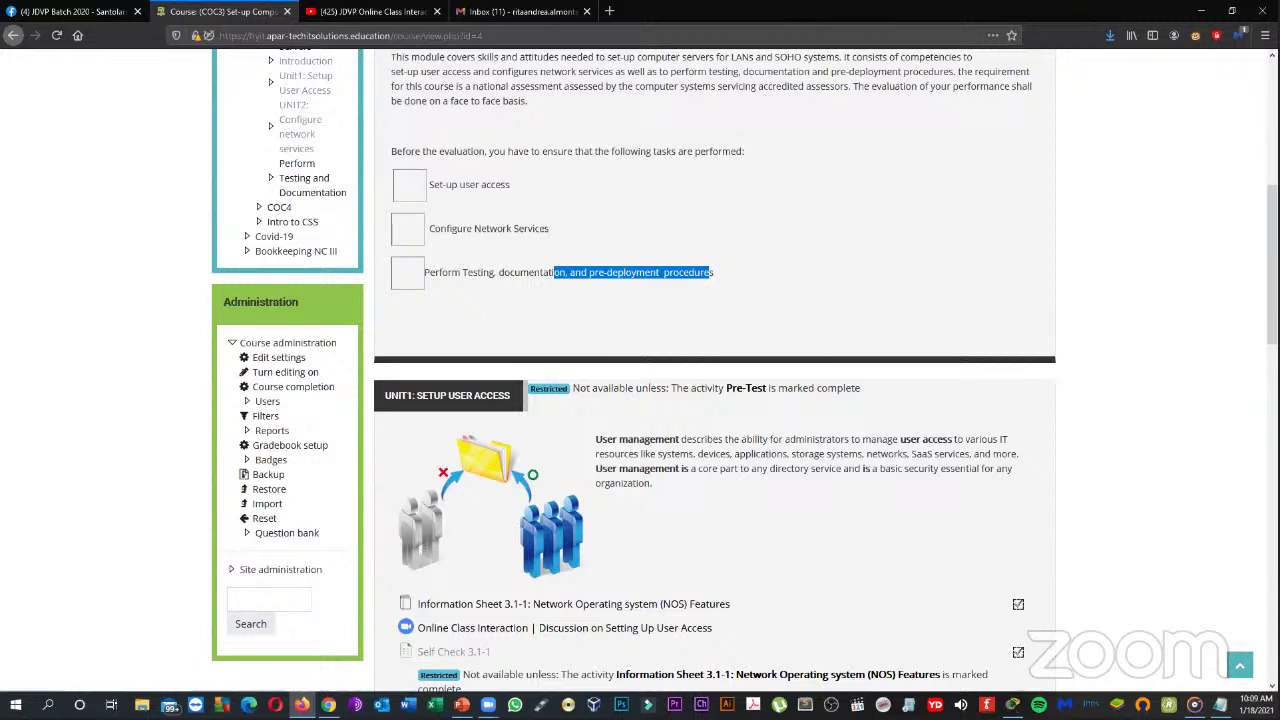
{"action": "key", "text": "alt+Tab"}
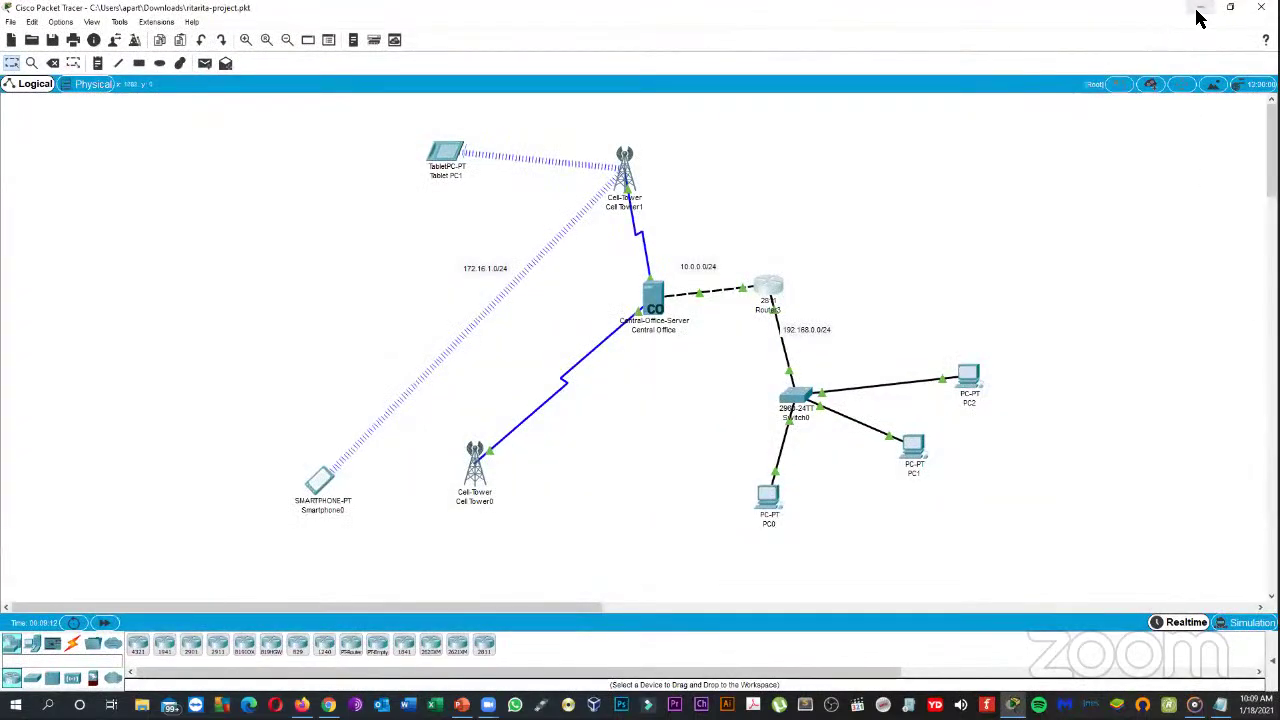
{"action": "key", "text": "alt+Tab"}
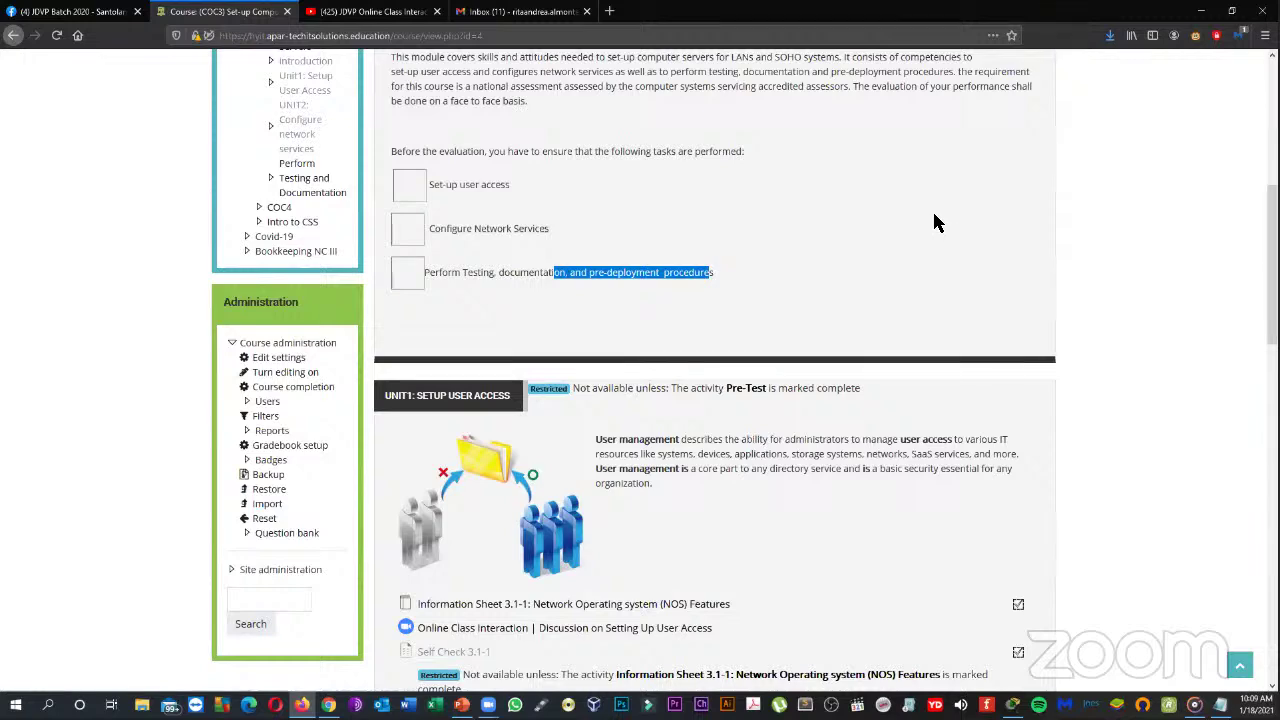
{"action": "scroll", "coordinate": [720, 340], "scroll_direction": "down", "scroll_amount": 5}
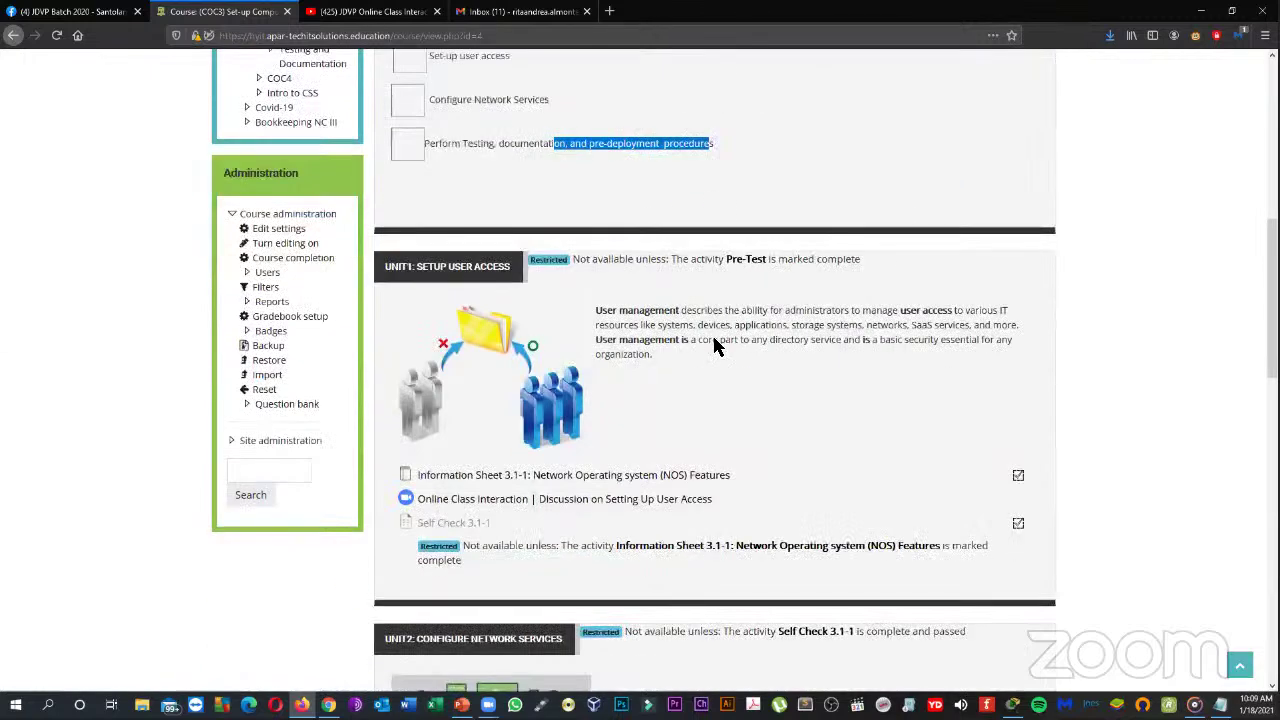
{"action": "scroll", "coordinate": [720, 346], "scroll_direction": "down", "scroll_amount": 3}
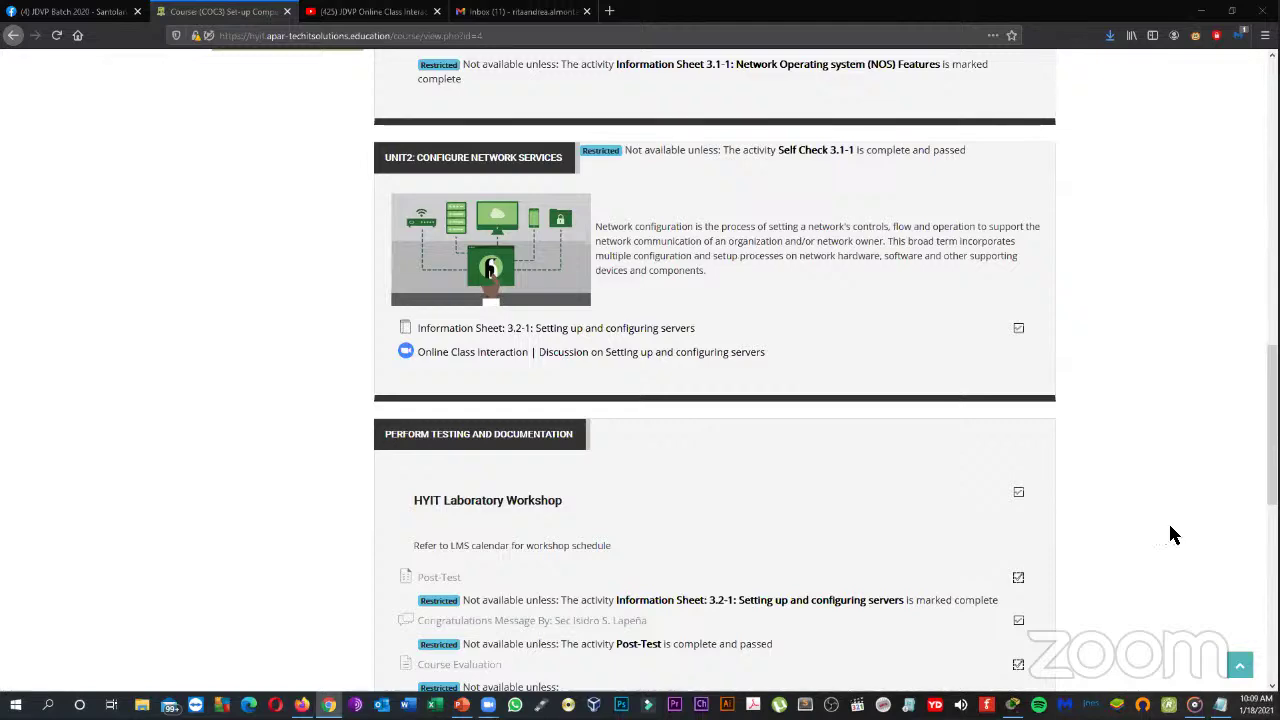
{"action": "scroll", "coordinate": [750, 430], "scroll_direction": "up", "scroll_amount": 1}
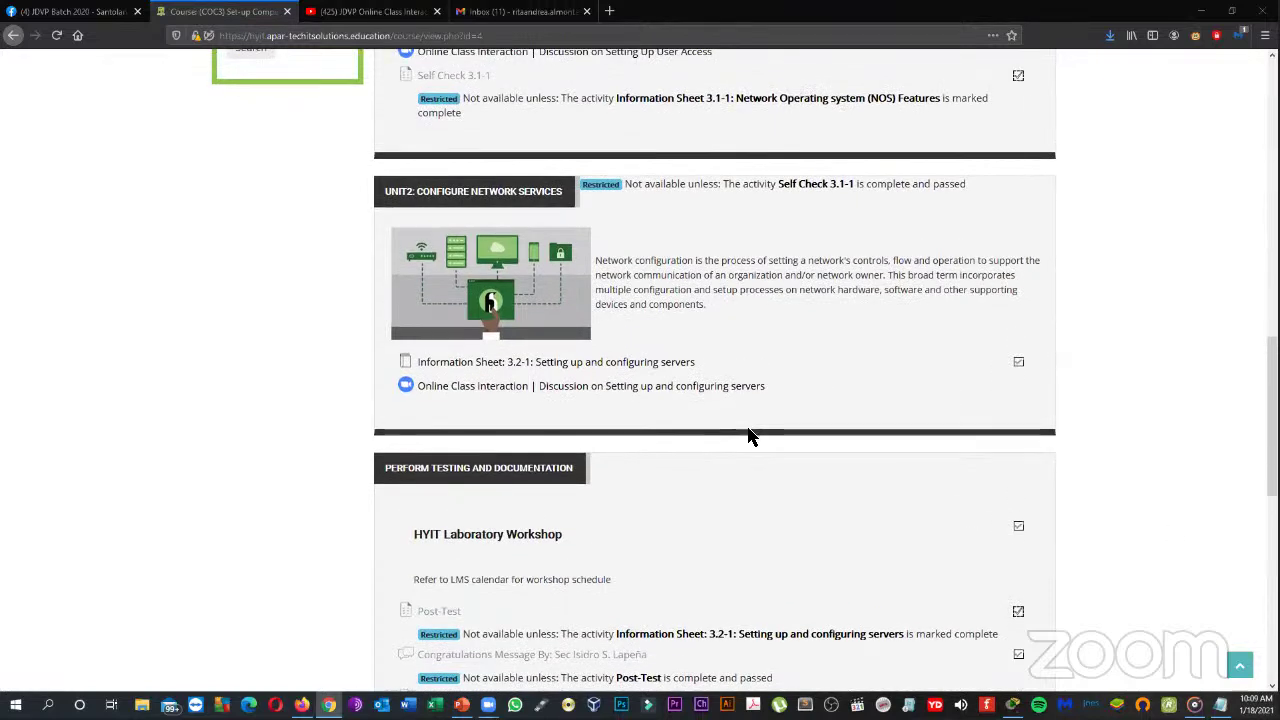
{"action": "scroll", "coordinate": [750, 437], "scroll_direction": "up", "scroll_amount": 3}
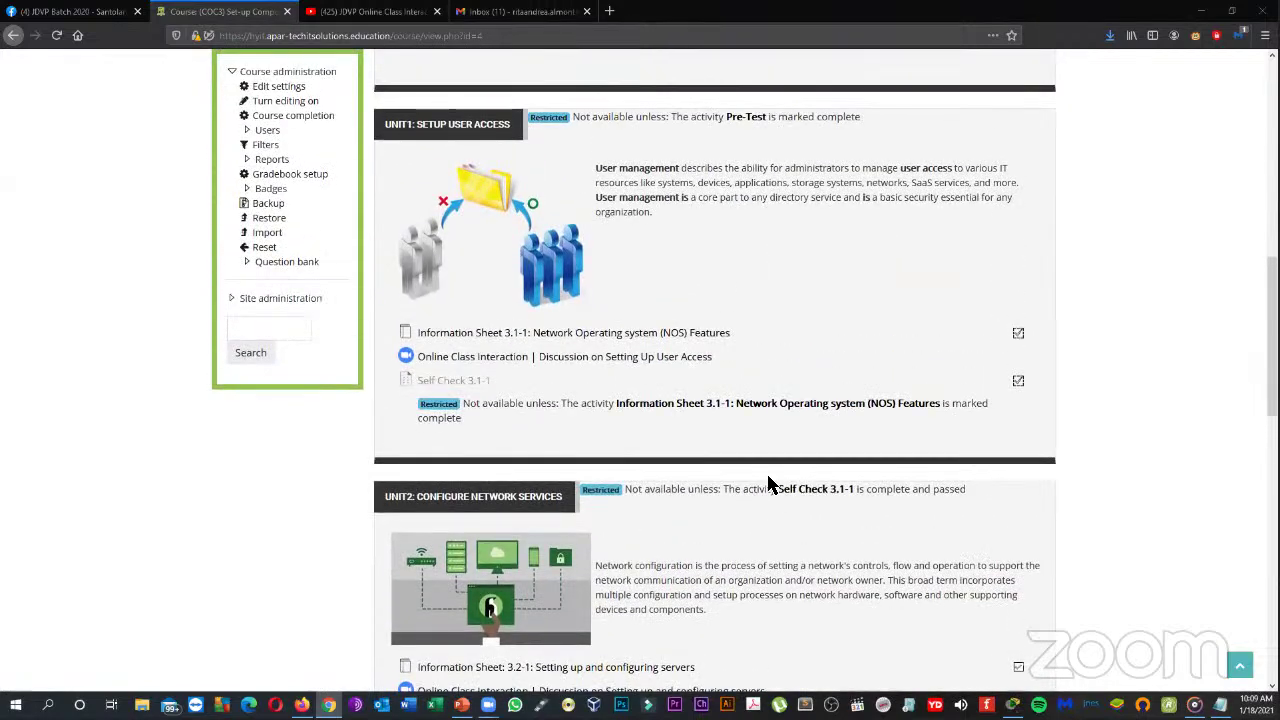
{"action": "scroll", "coordinate": [770, 485], "scroll_direction": "up", "scroll_amount": 1}
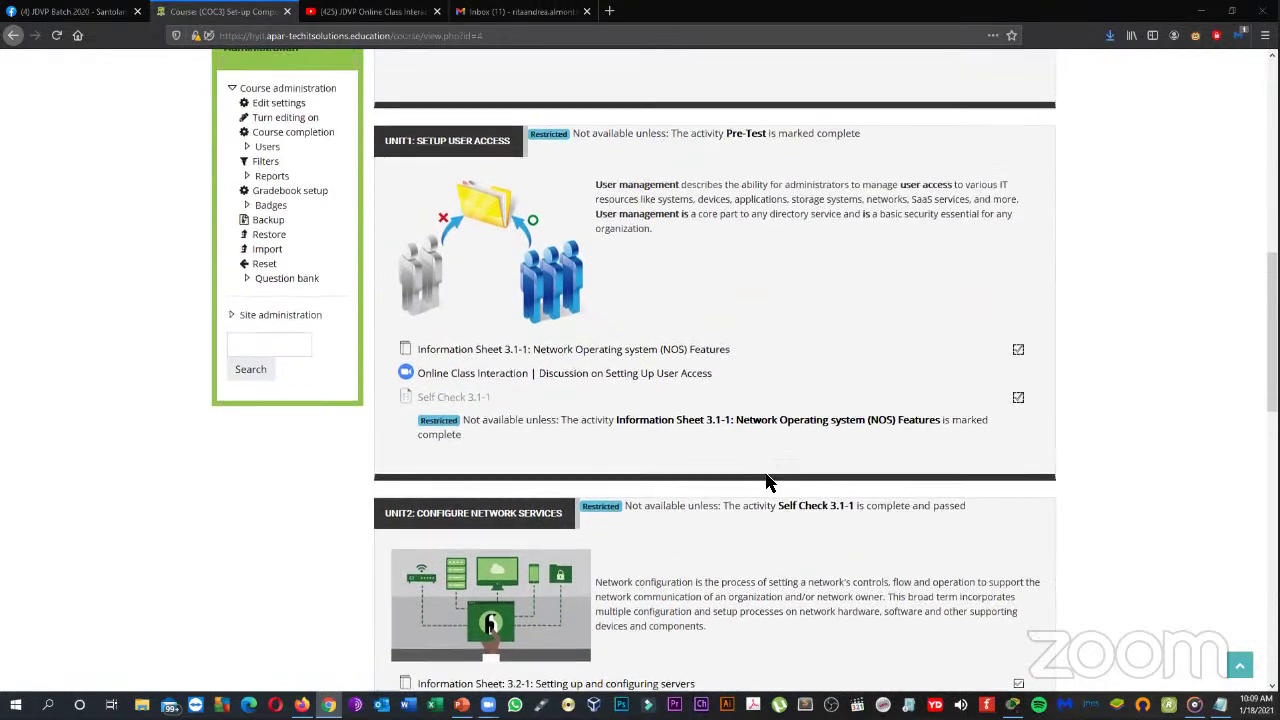
{"action": "scroll", "coordinate": [766, 488], "scroll_direction": "up", "scroll_amount": 1}
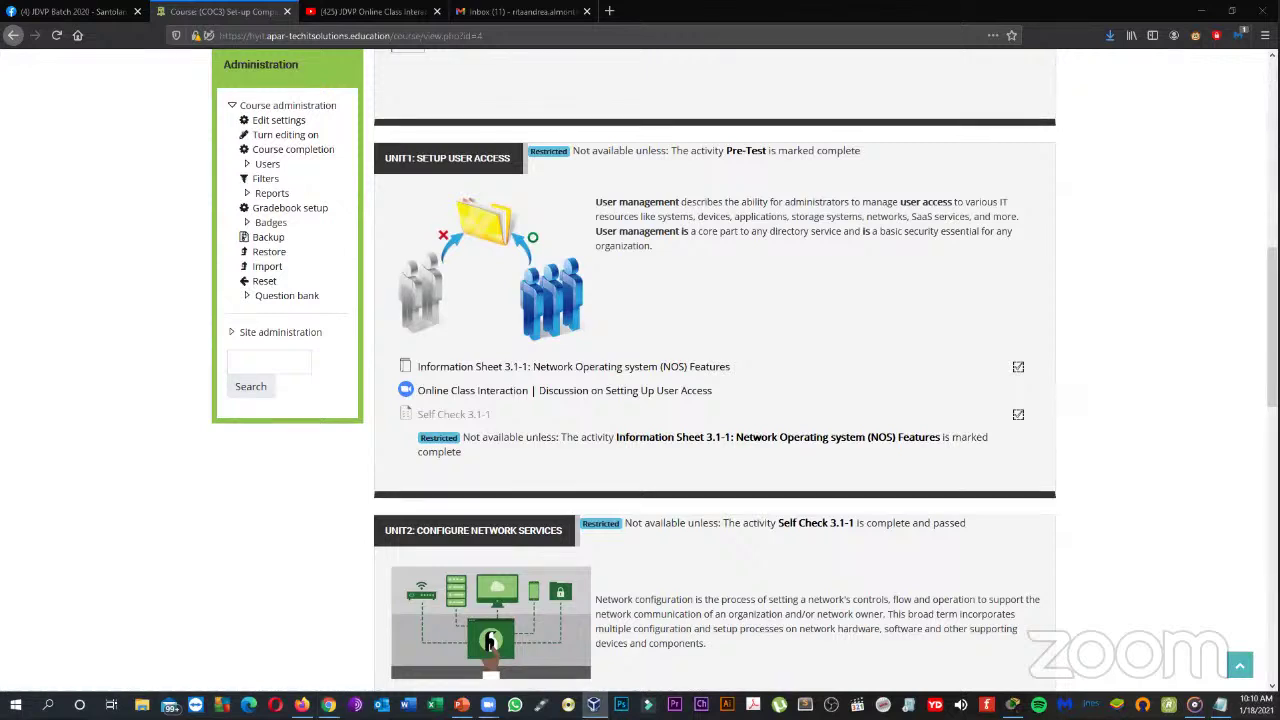
Step: Dismiss the VirtualBox update notice and start both the client and server os machines
{"action": "key", "text": "alt+Tab"}
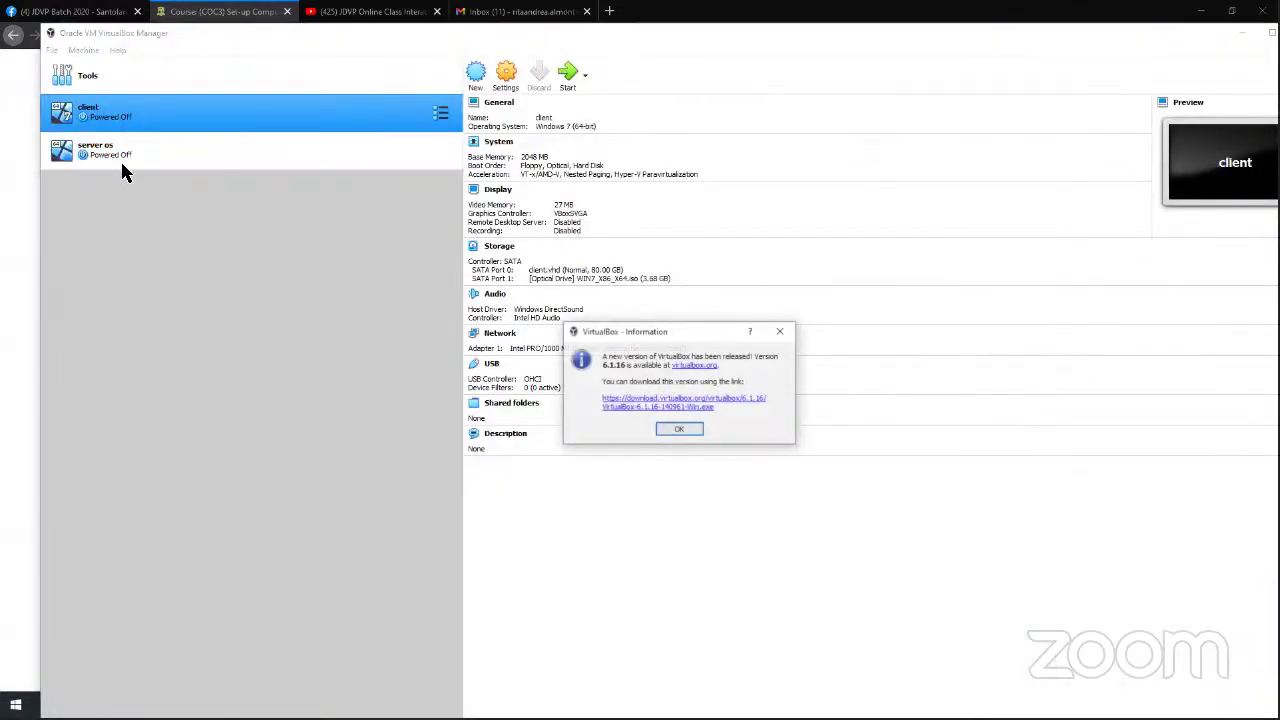
{"action": "left_click", "coordinate": [778, 331]}
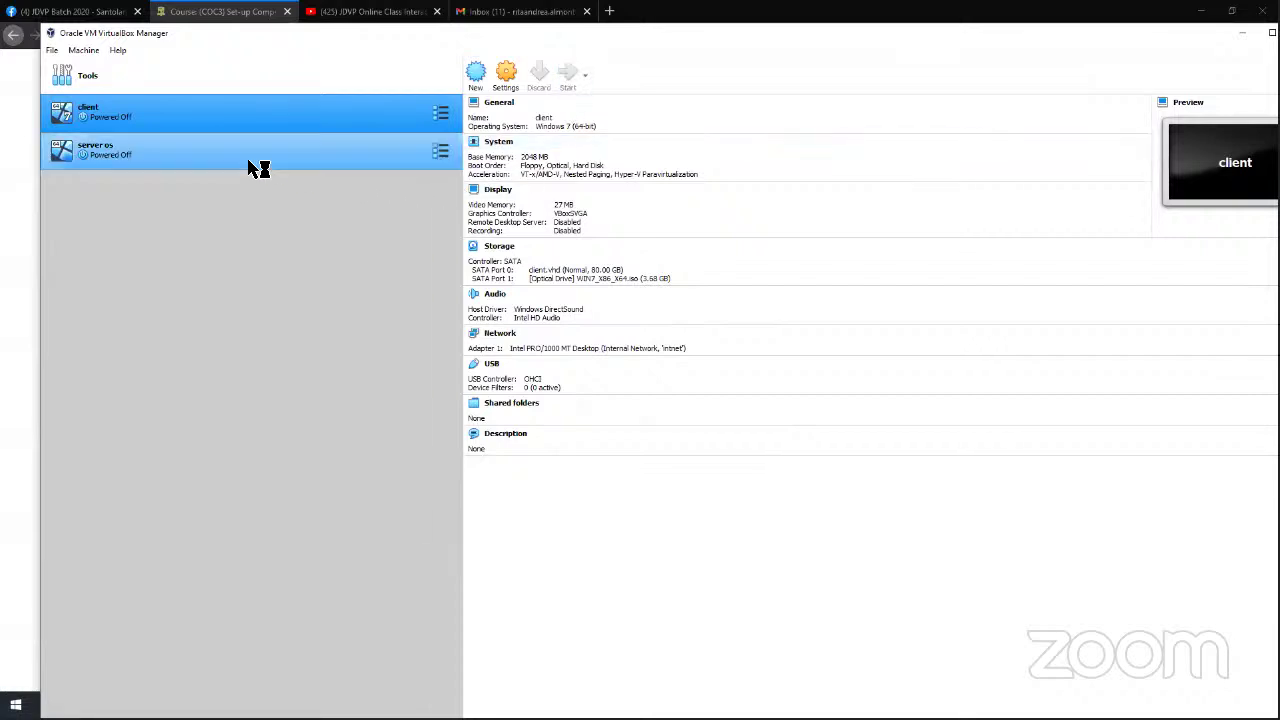
{"action": "left_click", "coordinate": [176, 155]}
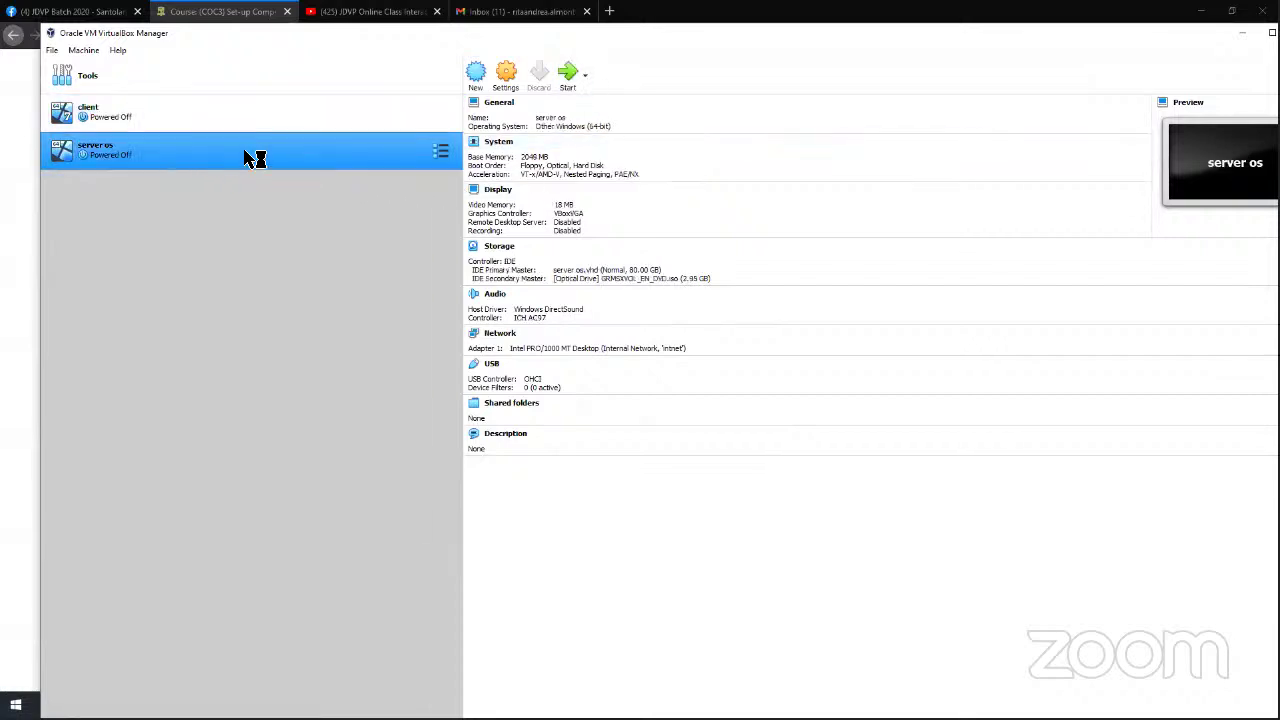
{"action": "left_click", "coordinate": [565, 88]}
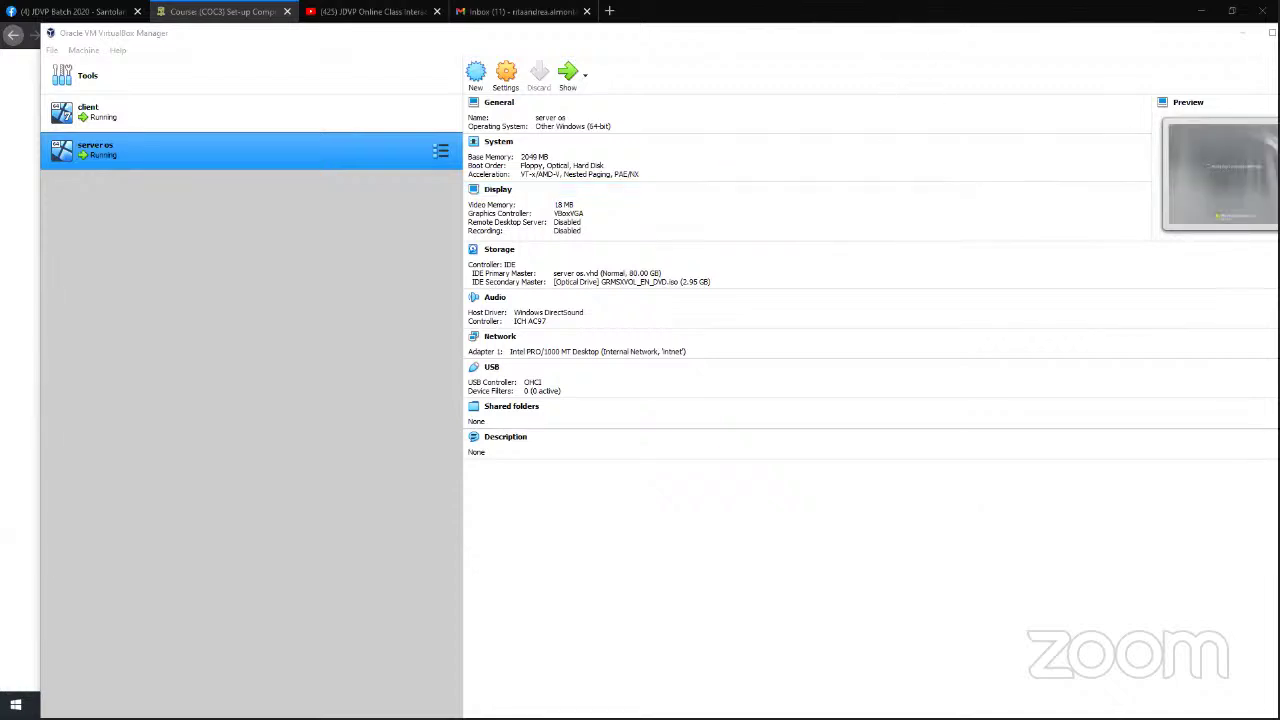
Step: Close the server VM's notice, move its window left, and return to Packet Tracer
{"action": "left_click", "coordinate": [971, 80]}
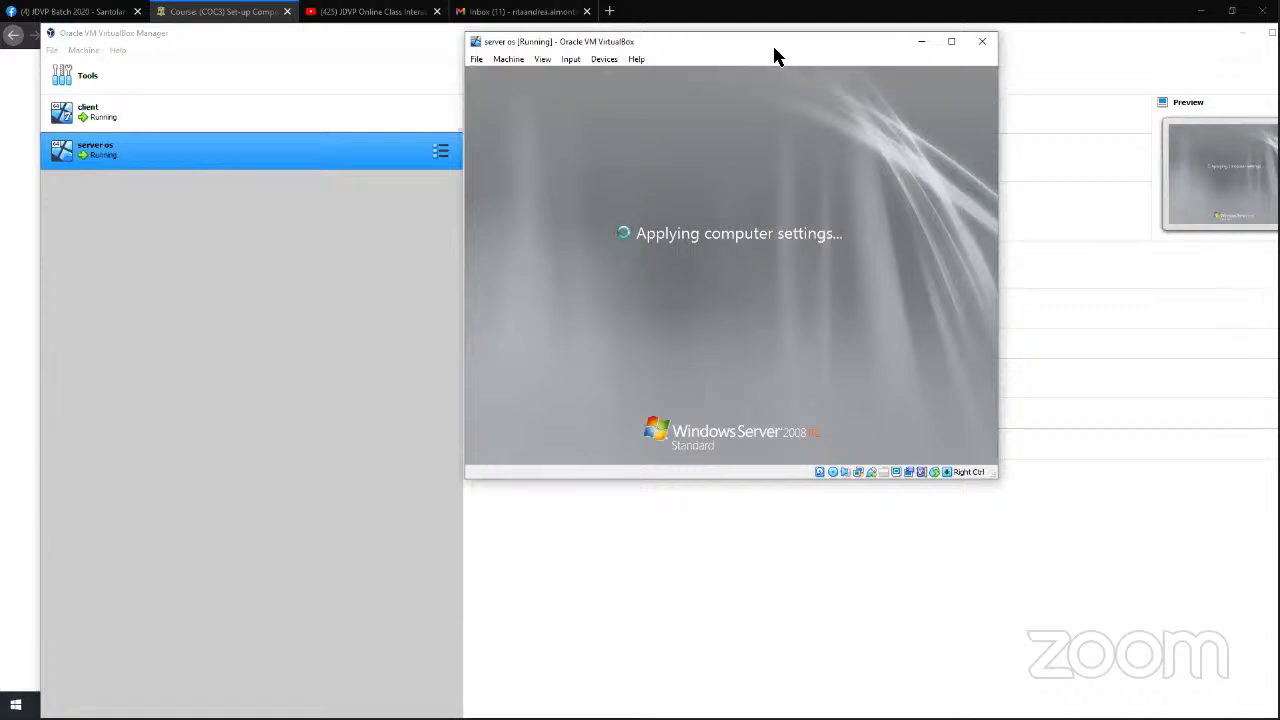
{"action": "left_click_drag", "start_coordinate": [771, 50], "coordinate": [432, 85]}
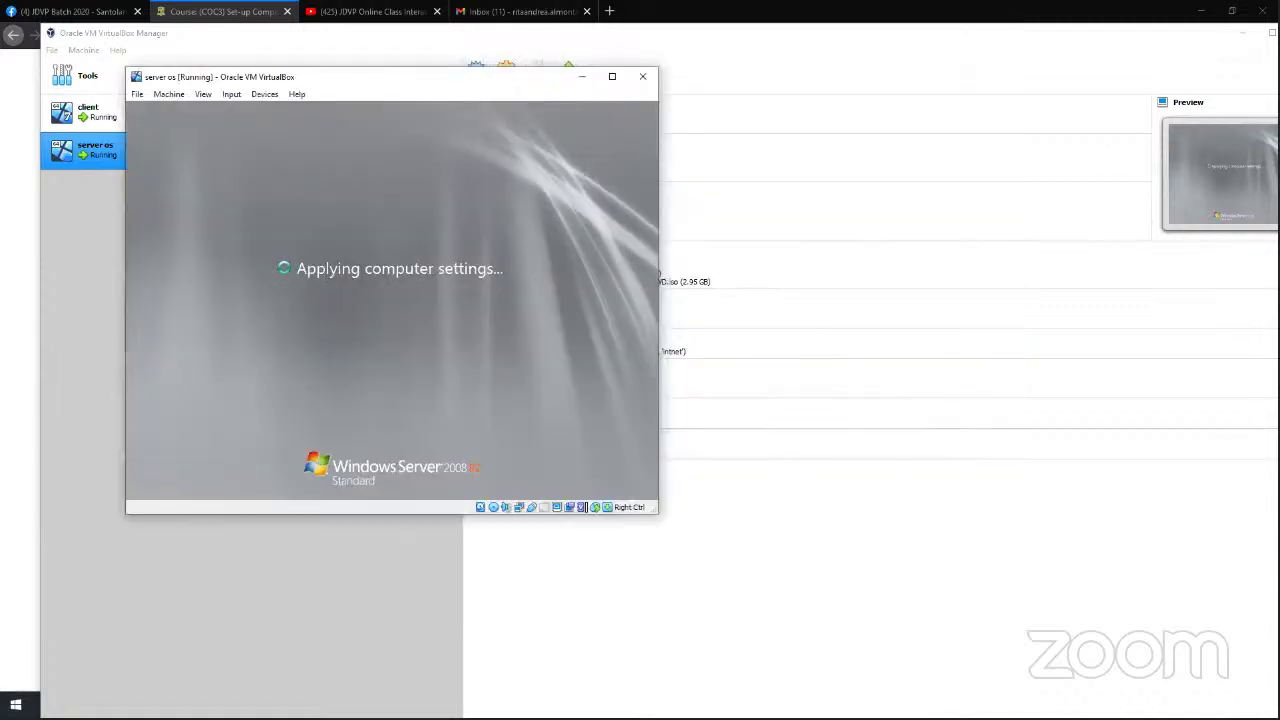
{"action": "left_click", "coordinate": [1201, 11]}
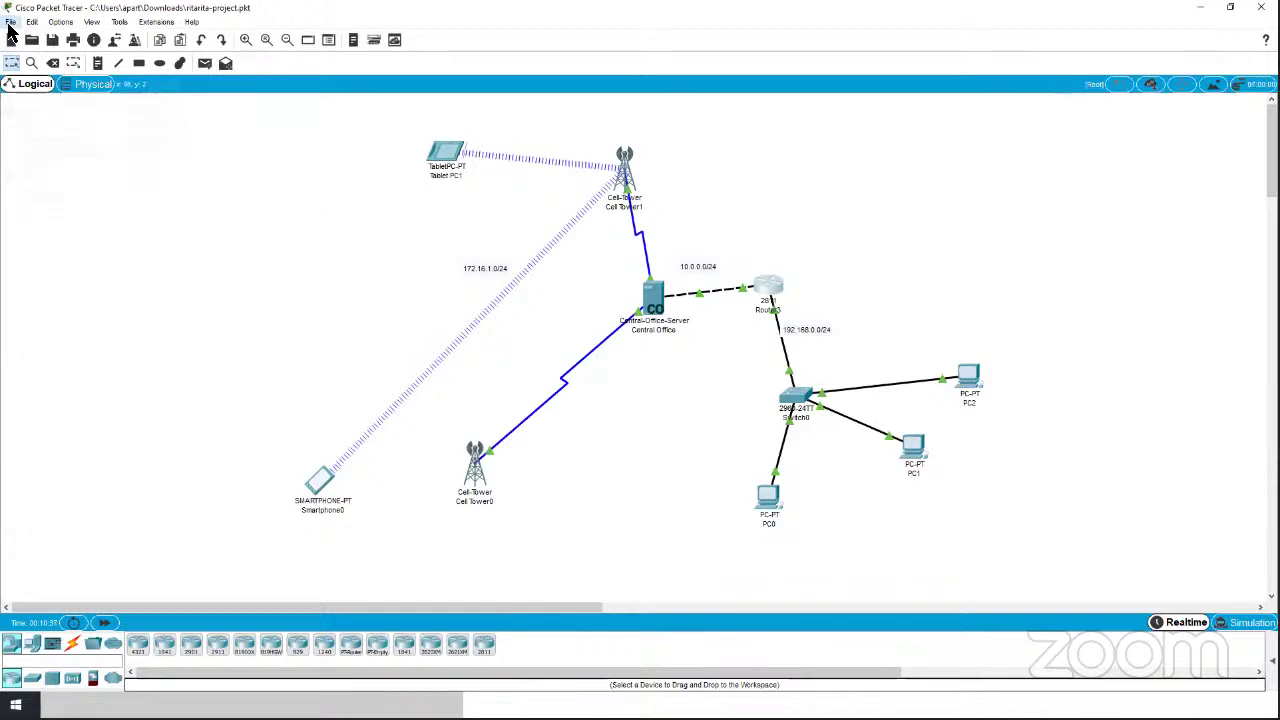
Step: Start a new blank Packet Tracer network without saving the old topology's changes
{"action": "left_click", "coordinate": [11, 22]}
{"action": "left_click", "coordinate": [14, 38]}
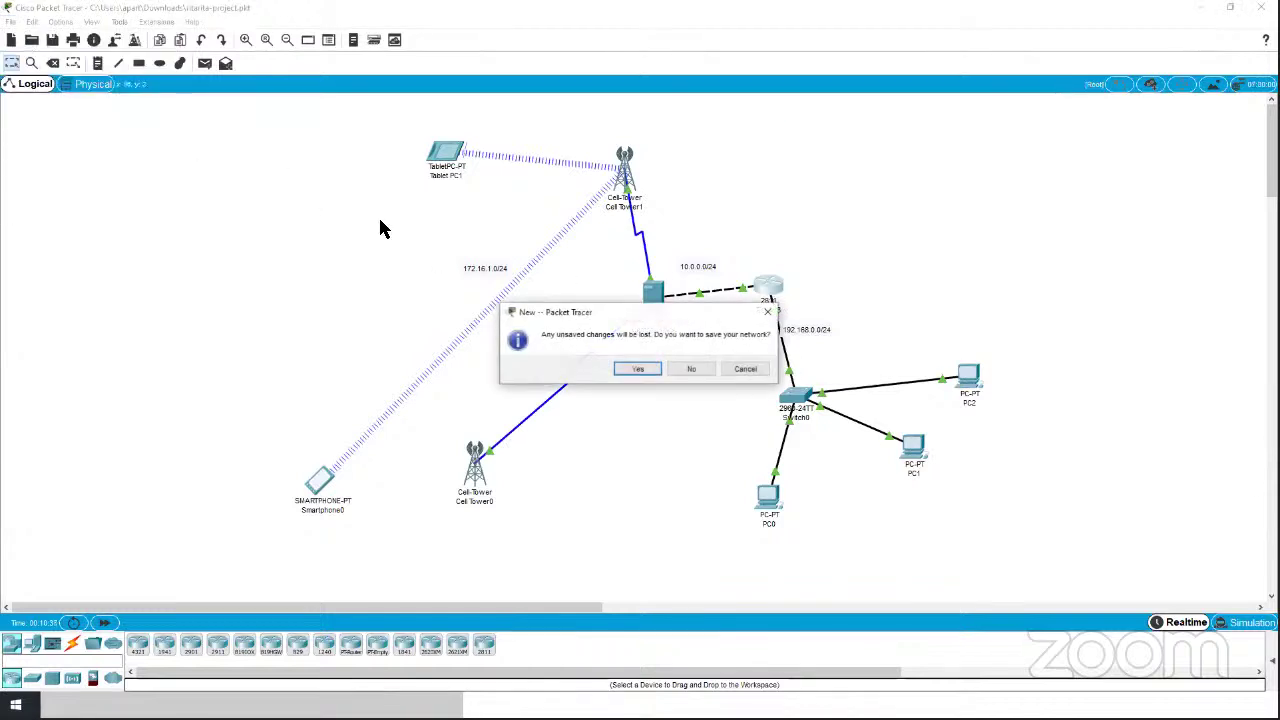
{"action": "left_click", "coordinate": [680, 369]}
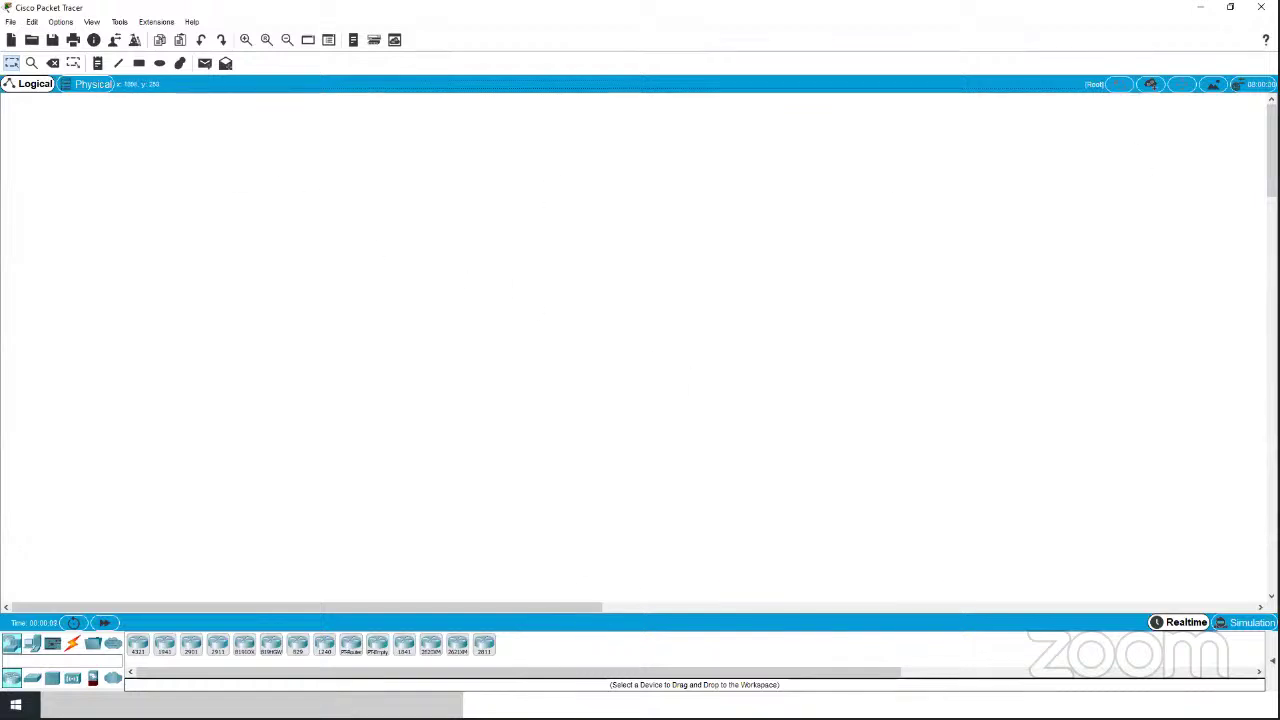
{"action": "left_click", "coordinate": [1200, 7]}
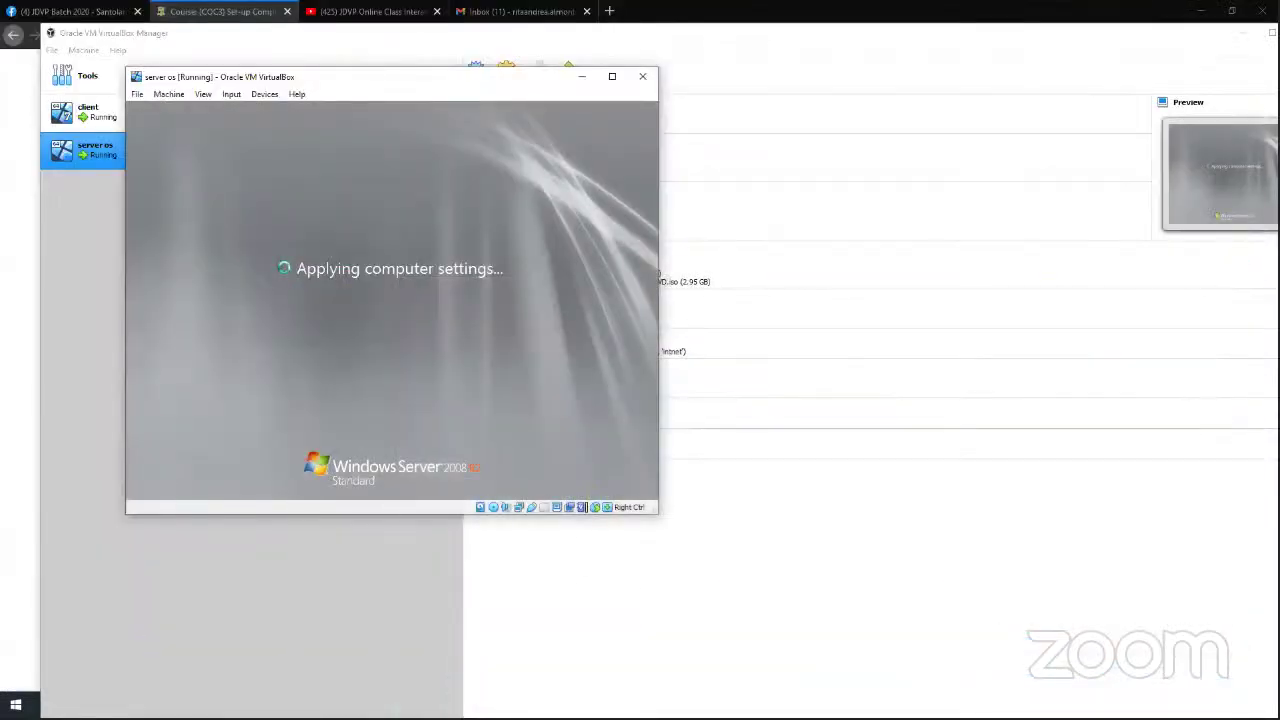
{"action": "key", "text": "alt+Tab"}
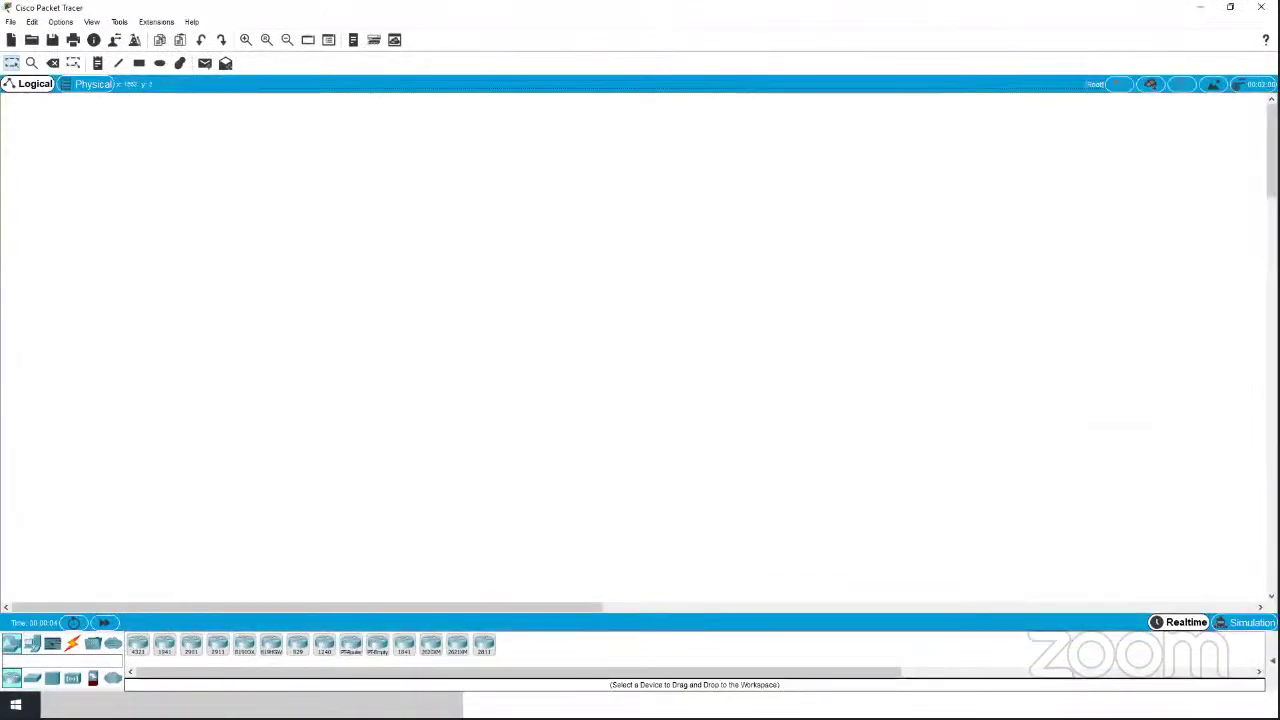
{"action": "key", "text": "alt+Tab"}
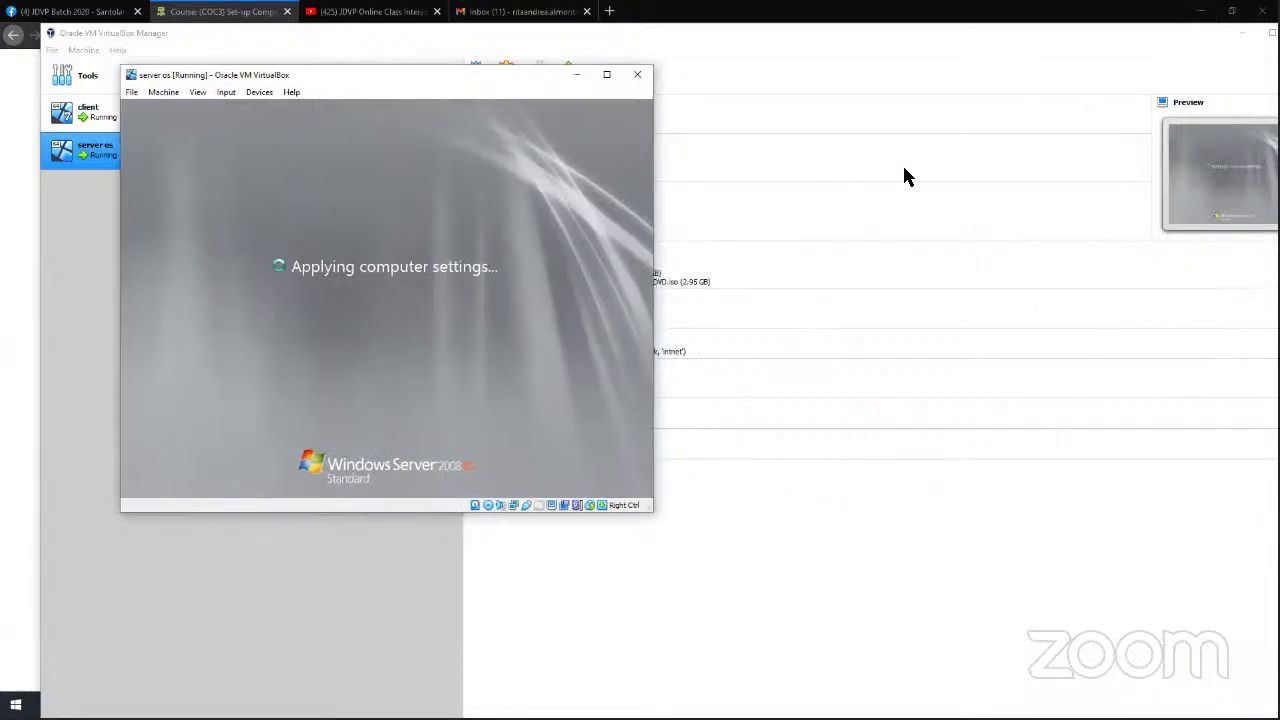
Step: Power off both the client and server os virtual machines
{"action": "left_click_drag", "start_coordinate": [380, 75], "coordinate": [319, 65]}
{"action": "key", "text": "alt+Tab"}
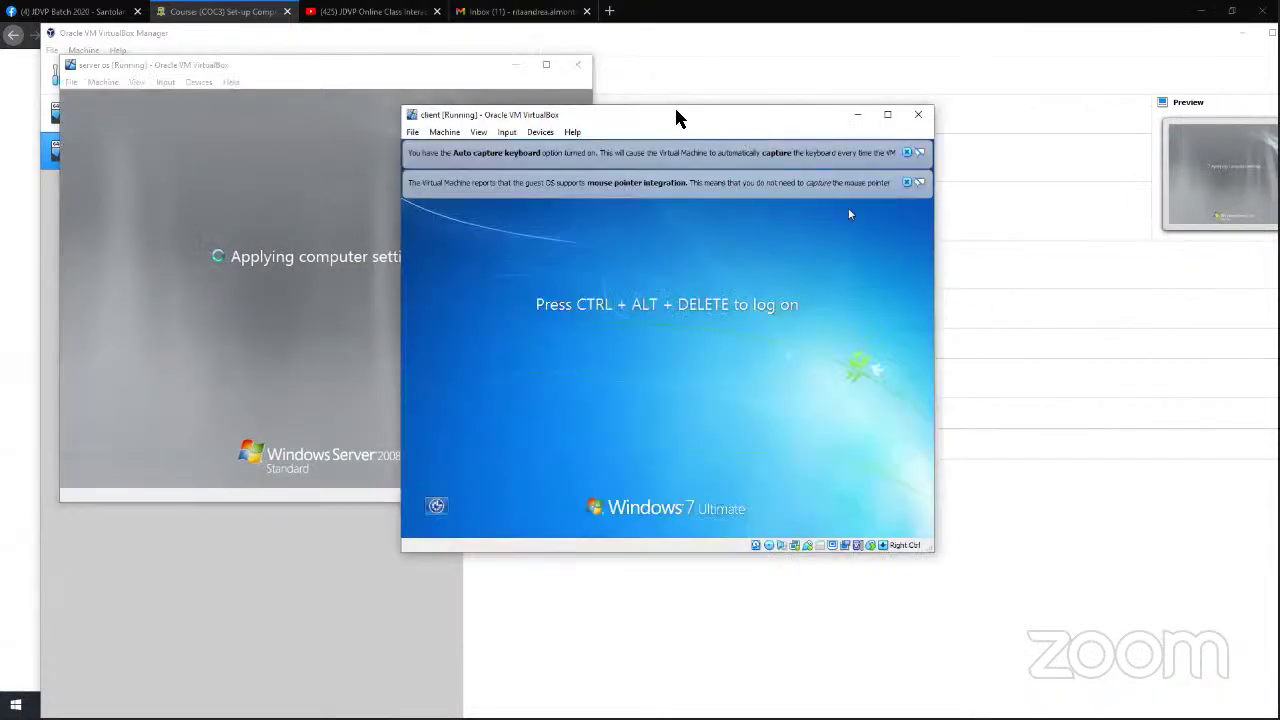
{"action": "left_click_drag", "start_coordinate": [838, 112], "coordinate": [1017, 87]}
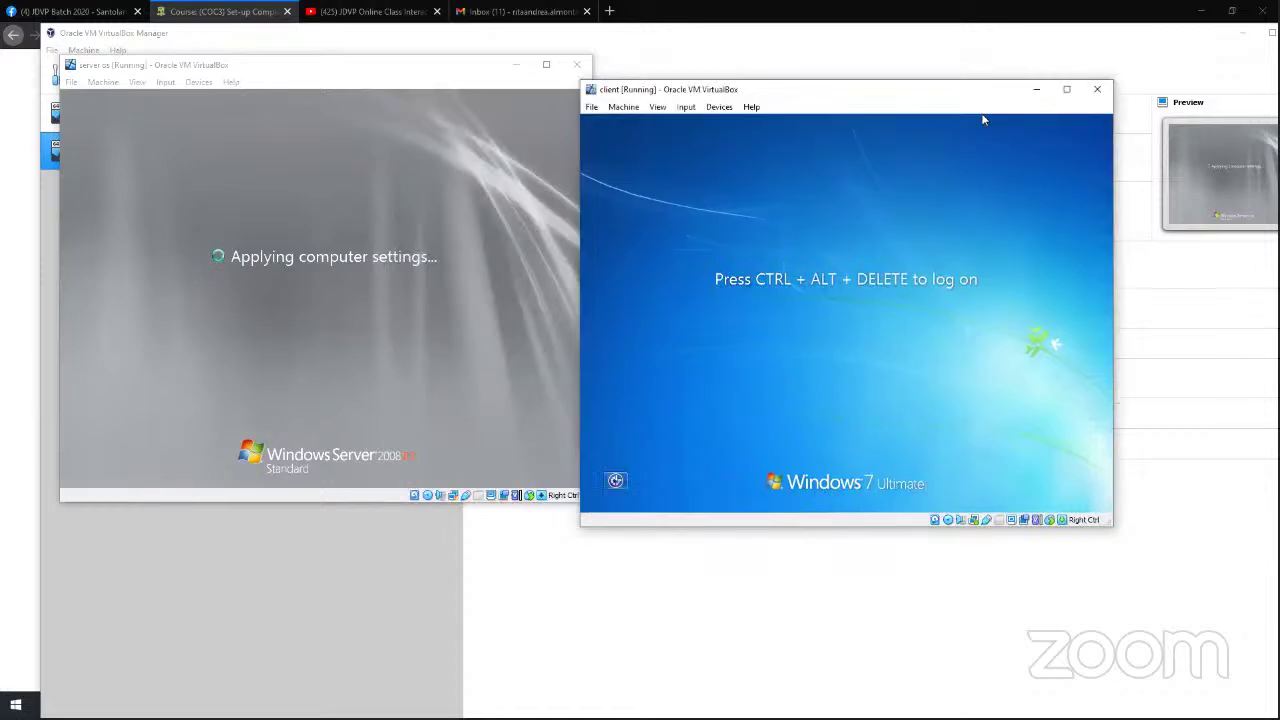
{"action": "left_click", "coordinate": [1097, 89]}
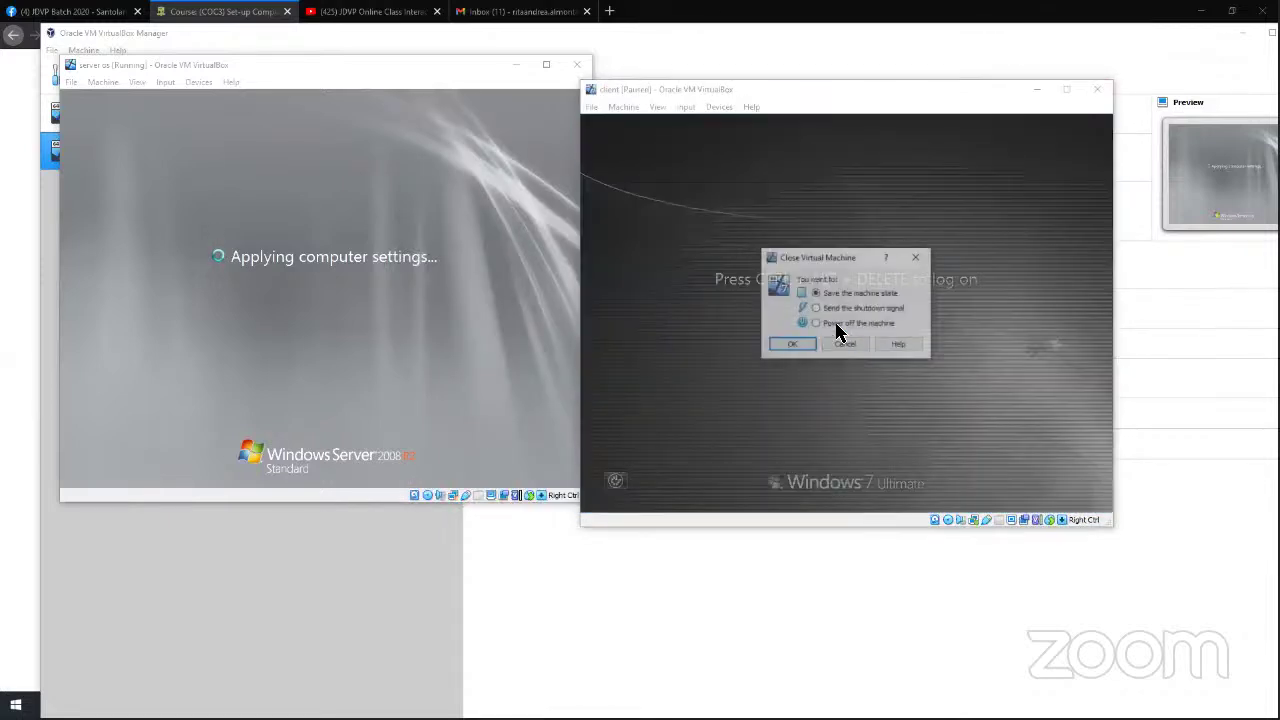
{"action": "left_click", "coordinate": [815, 323]}
{"action": "left_click", "coordinate": [792, 343]}
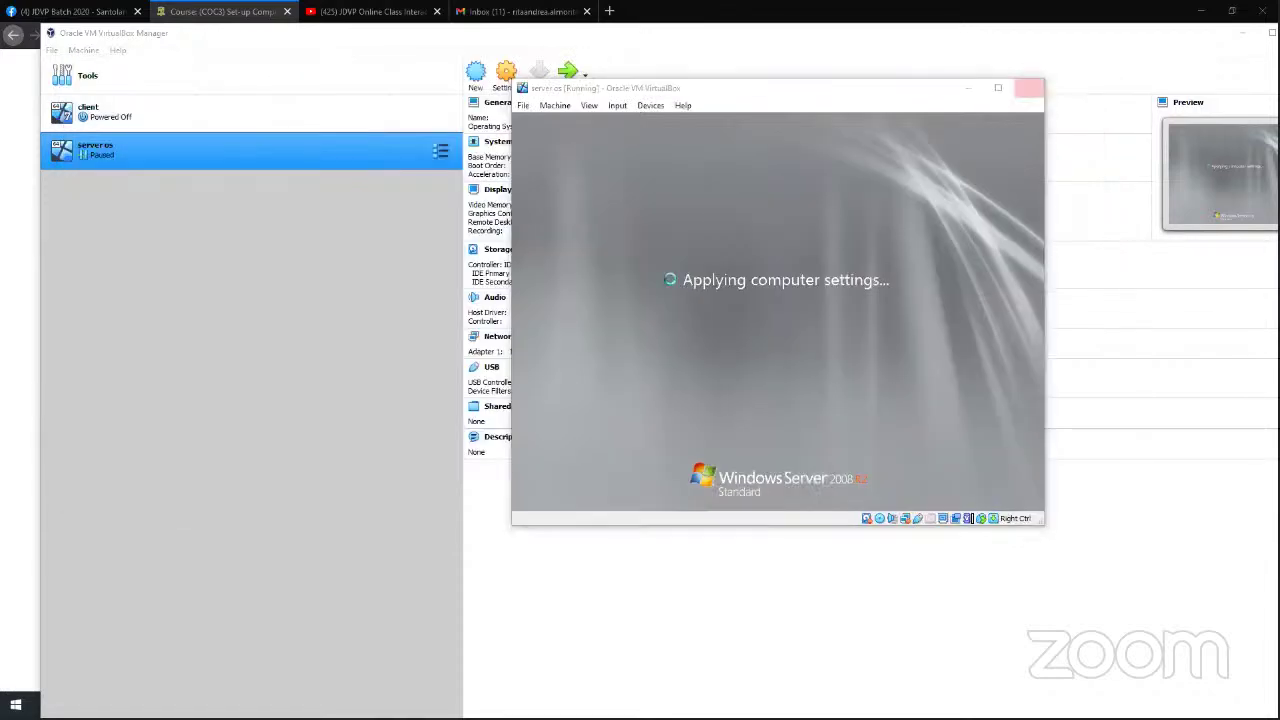
{"action": "left_click", "coordinate": [1029, 88]}
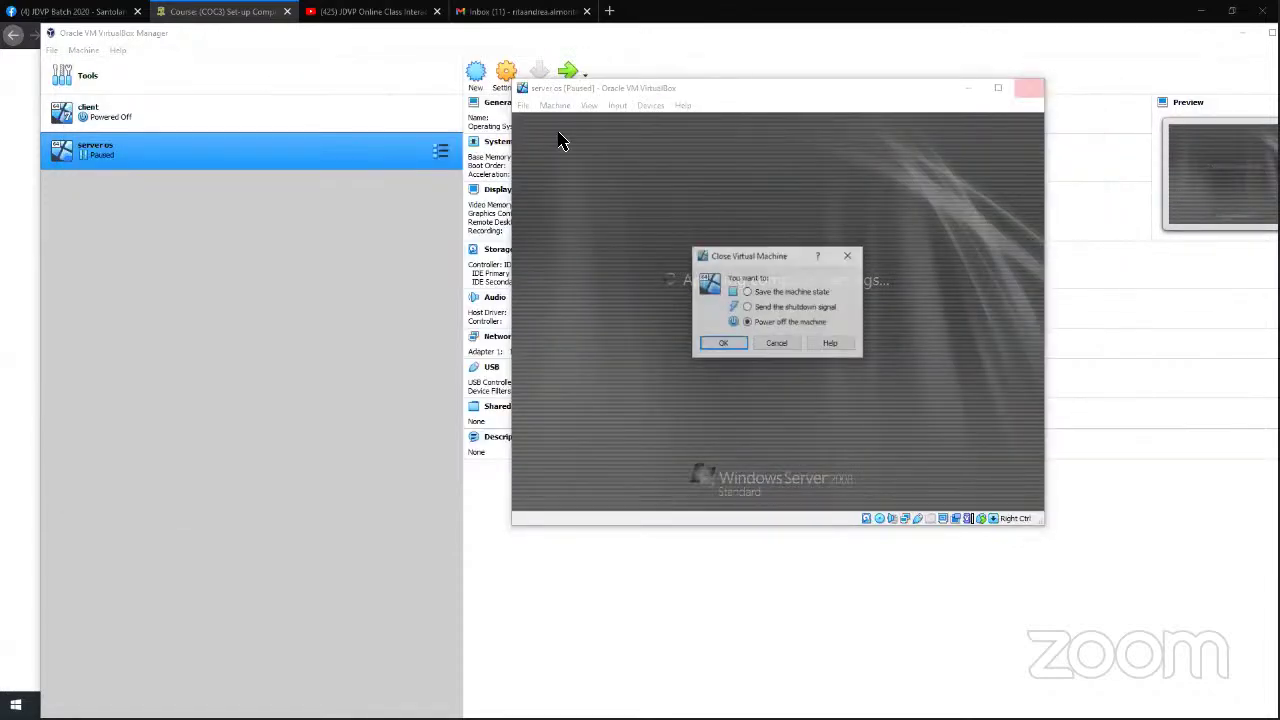
{"action": "key", "text": "Return"}
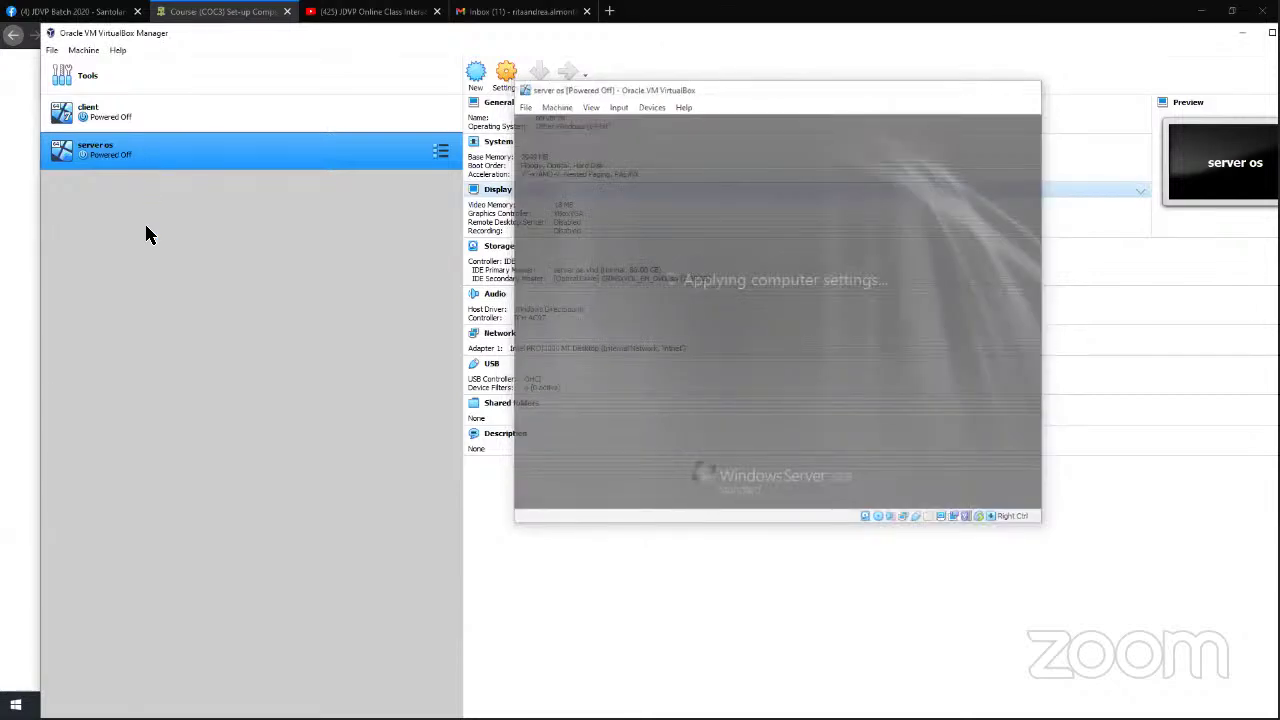
Step: Remove both machines from the VirtualBox list and close the VirtualBox Manager
{"action": "key", "text": "ctrl+a"}
{"action": "right_click", "coordinate": [140, 154]}
{"action": "key", "text": "Up"}
{"action": "key", "text": "Up"}
{"action": "key", "text": "Up"}
{"action": "key", "text": "Up"}
{"action": "key", "text": "Up"}
{"action": "key", "text": "Up"}
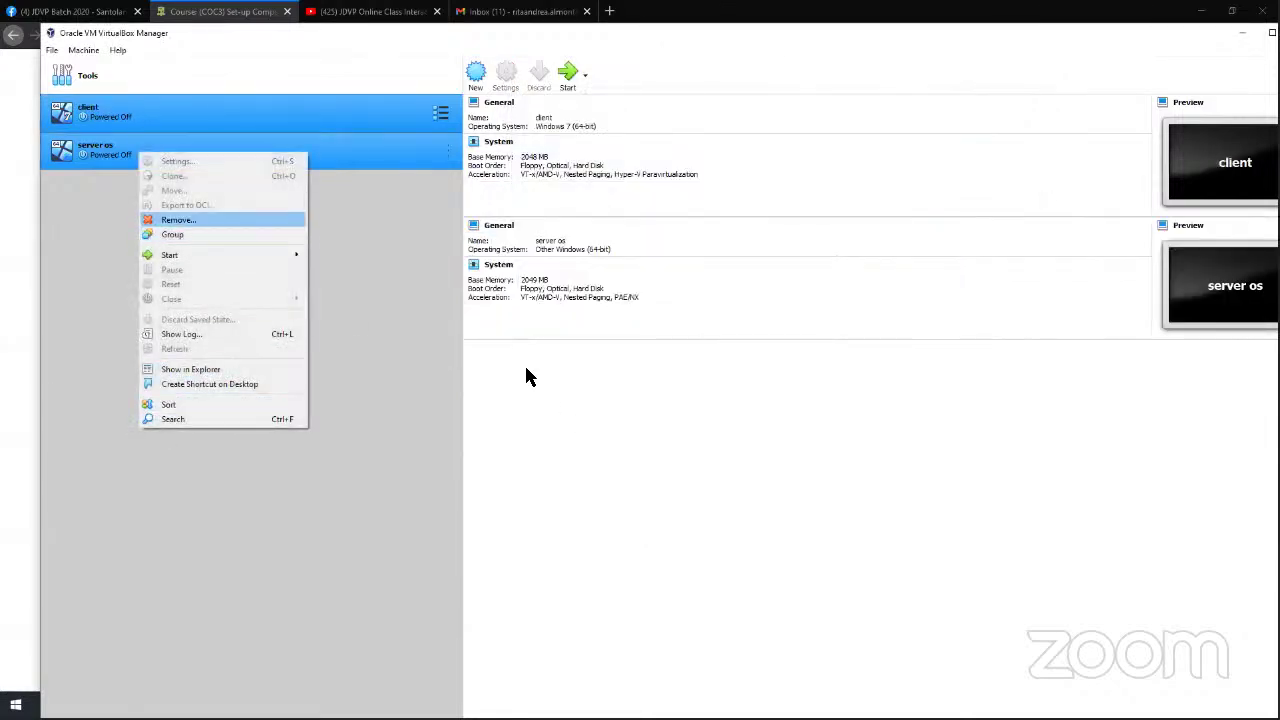
{"action": "key", "text": "Return"}
{"action": "key", "text": "Return"}
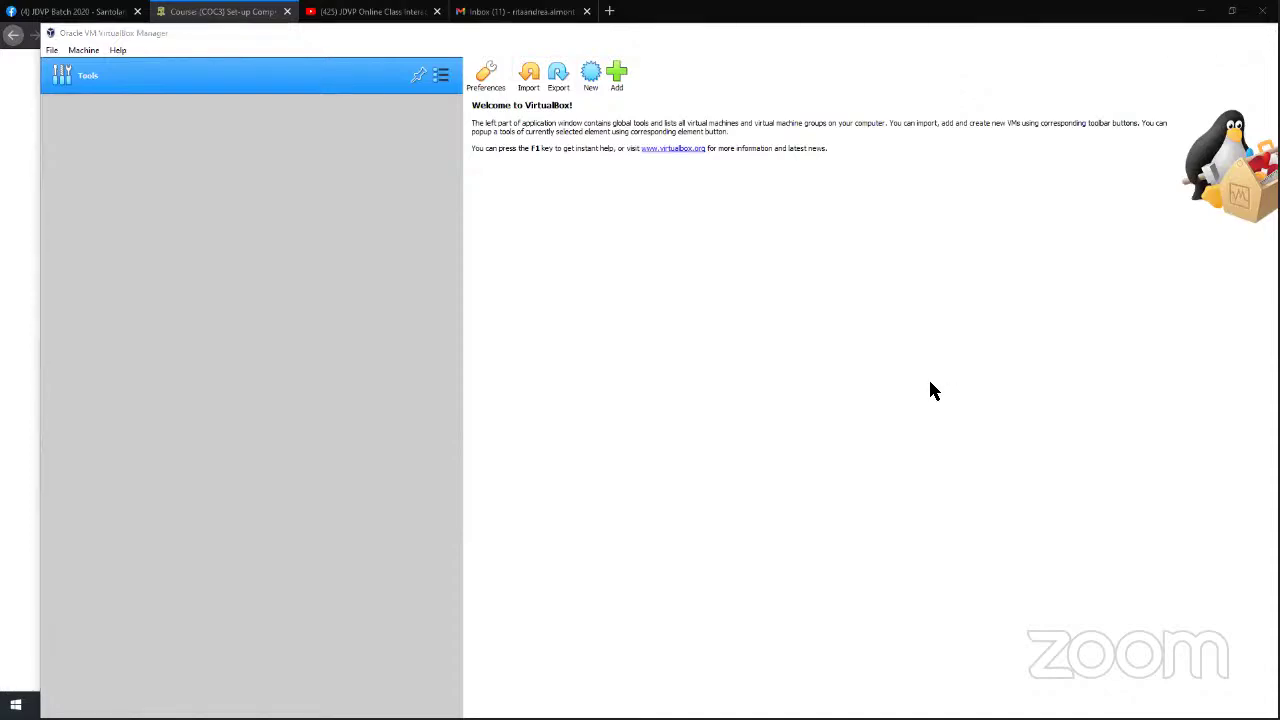
{"action": "key", "text": "alt+F4"}
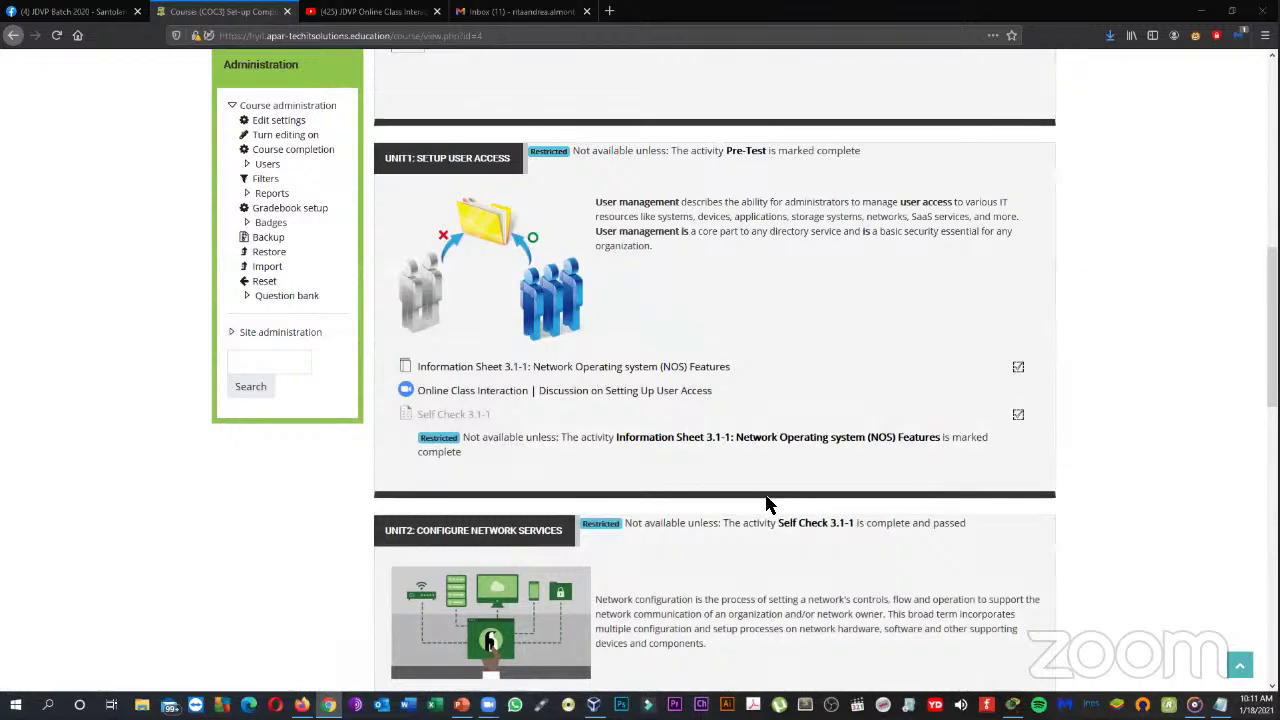
Step: Scroll the COC3 course page to find UNIT1: Setup User Access
{"action": "scroll", "coordinate": [677, 549], "scroll_direction": "up", "scroll_amount": 4}
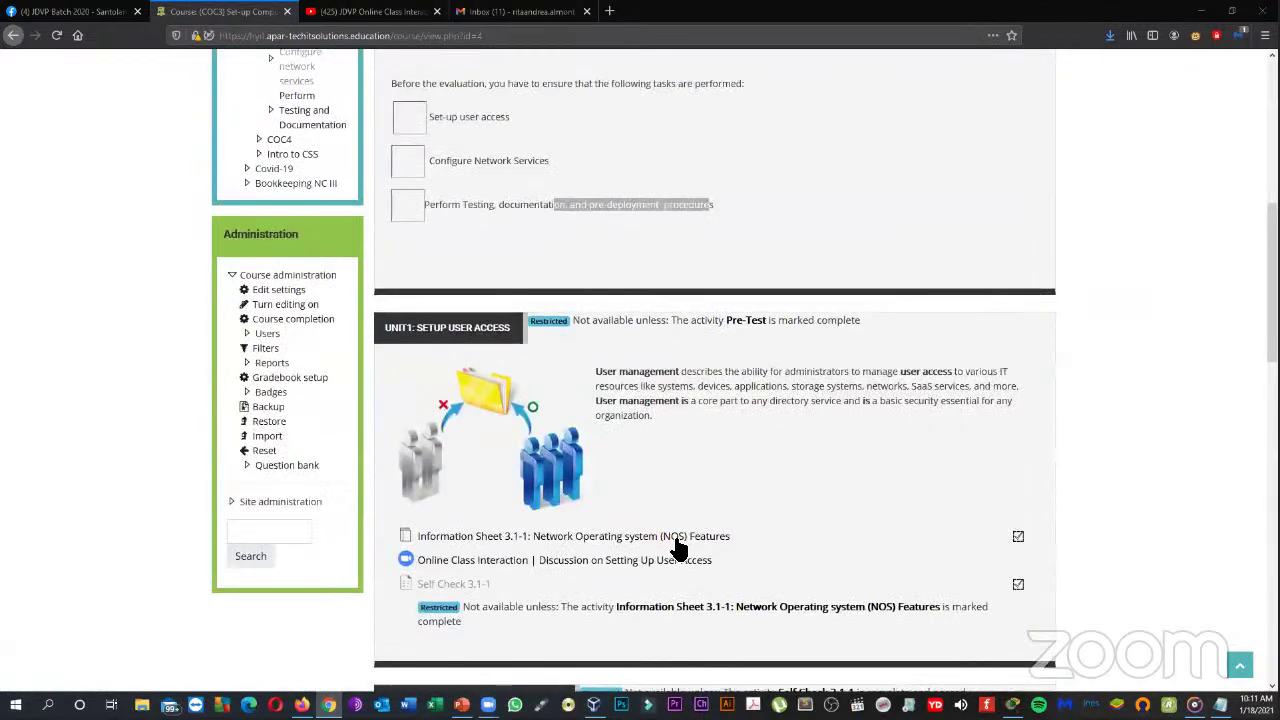
{"action": "scroll", "coordinate": [565, 543], "scroll_direction": "up", "scroll_amount": 2}
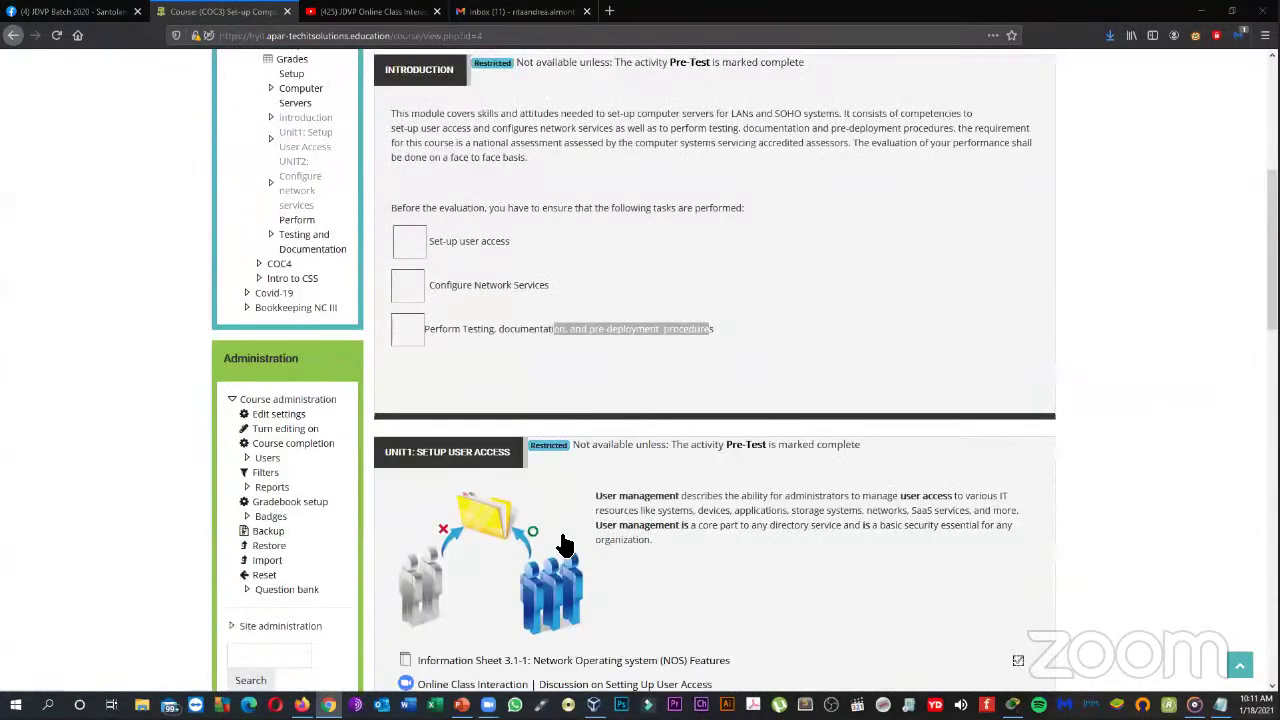
{"action": "scroll", "coordinate": [565, 543], "scroll_direction": "up", "scroll_amount": 1}
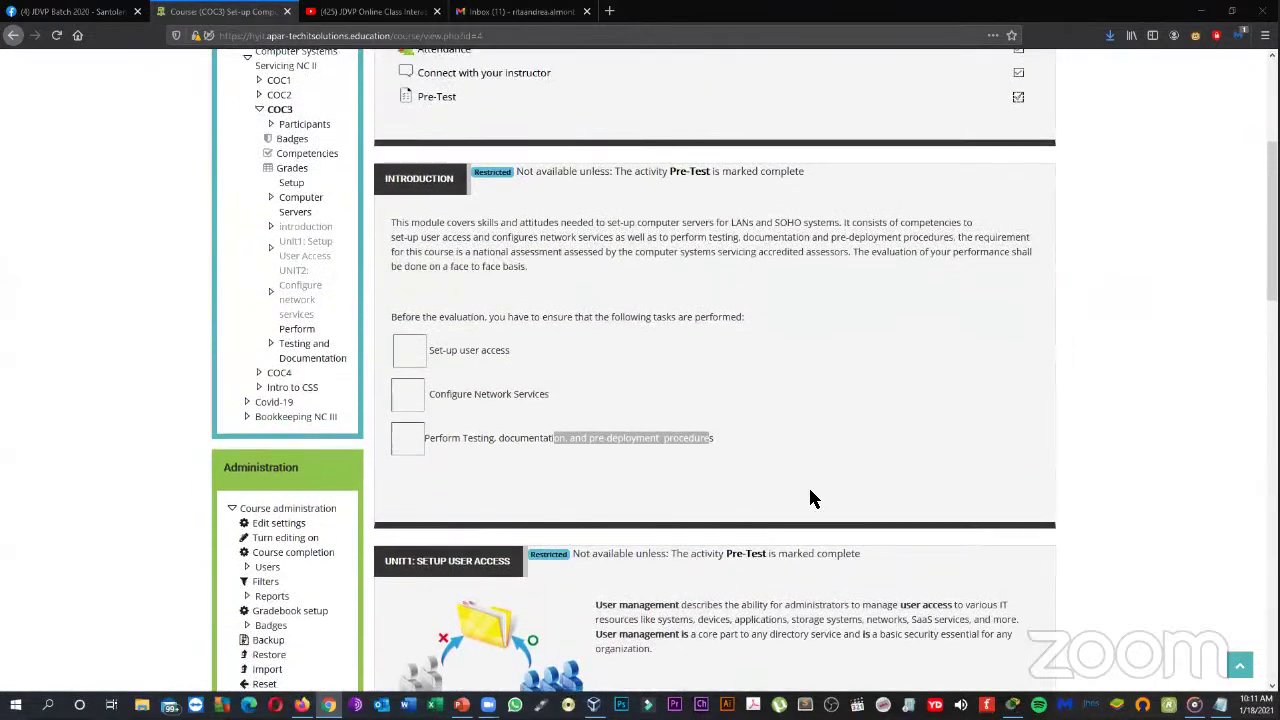
{"action": "scroll", "coordinate": [808, 500], "scroll_direction": "down", "scroll_amount": 4}
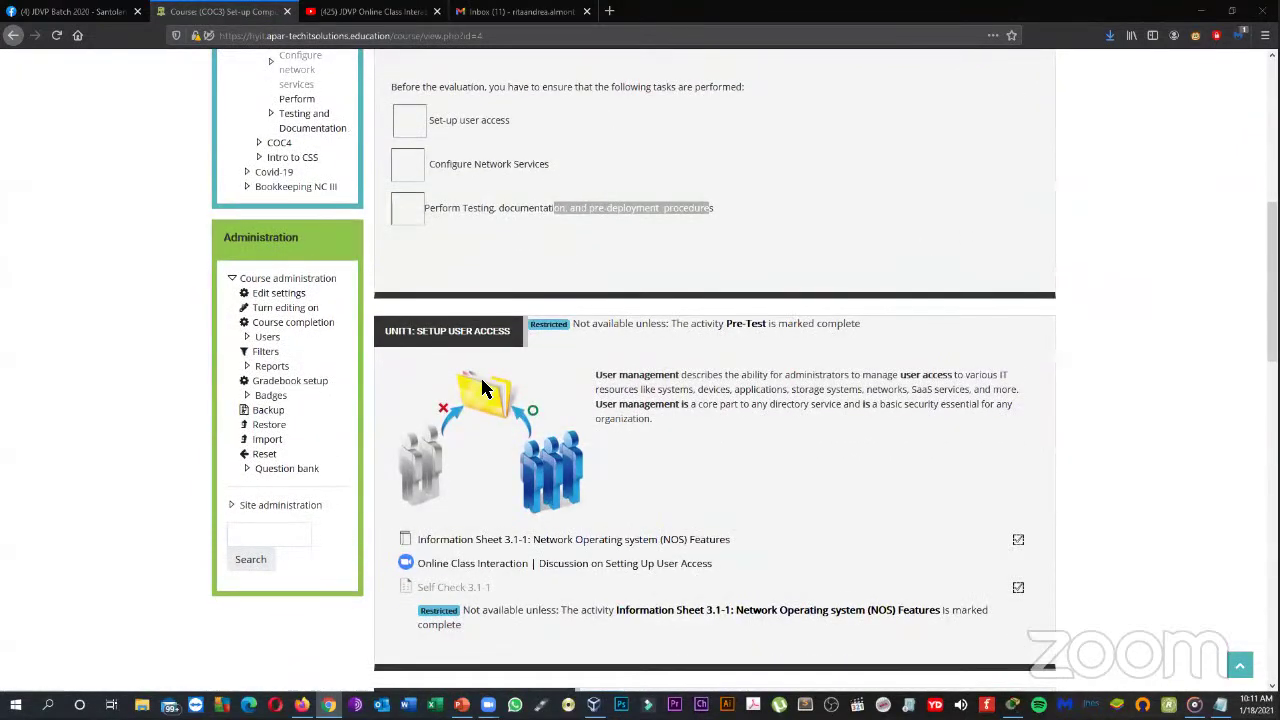
{"action": "scroll", "coordinate": [632, 337], "scroll_direction": "down", "scroll_amount": 3}
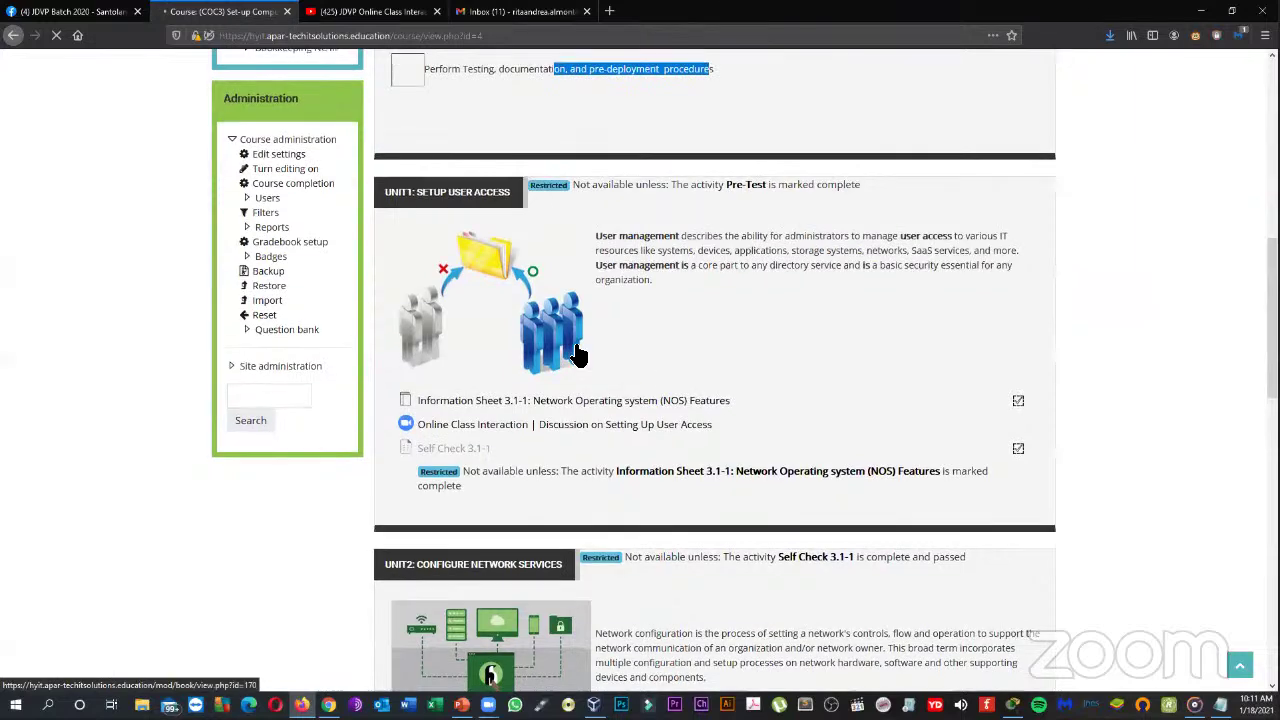
{"action": "scroll", "coordinate": [555, 312], "scroll_direction": "down", "scroll_amount": 2}
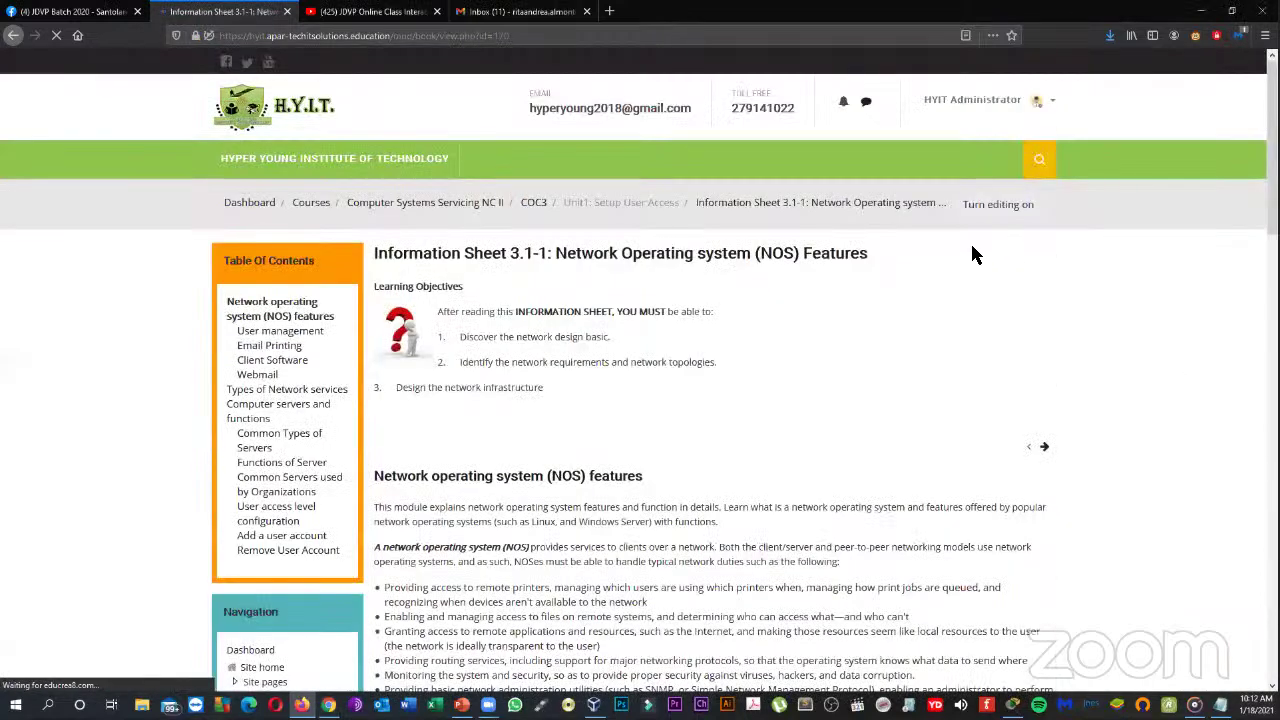
{"action": "scroll", "coordinate": [915, 262], "scroll_direction": "down", "scroll_amount": 3}
{"action": "scroll", "coordinate": [737, 254], "scroll_direction": "down", "scroll_amount": 2}
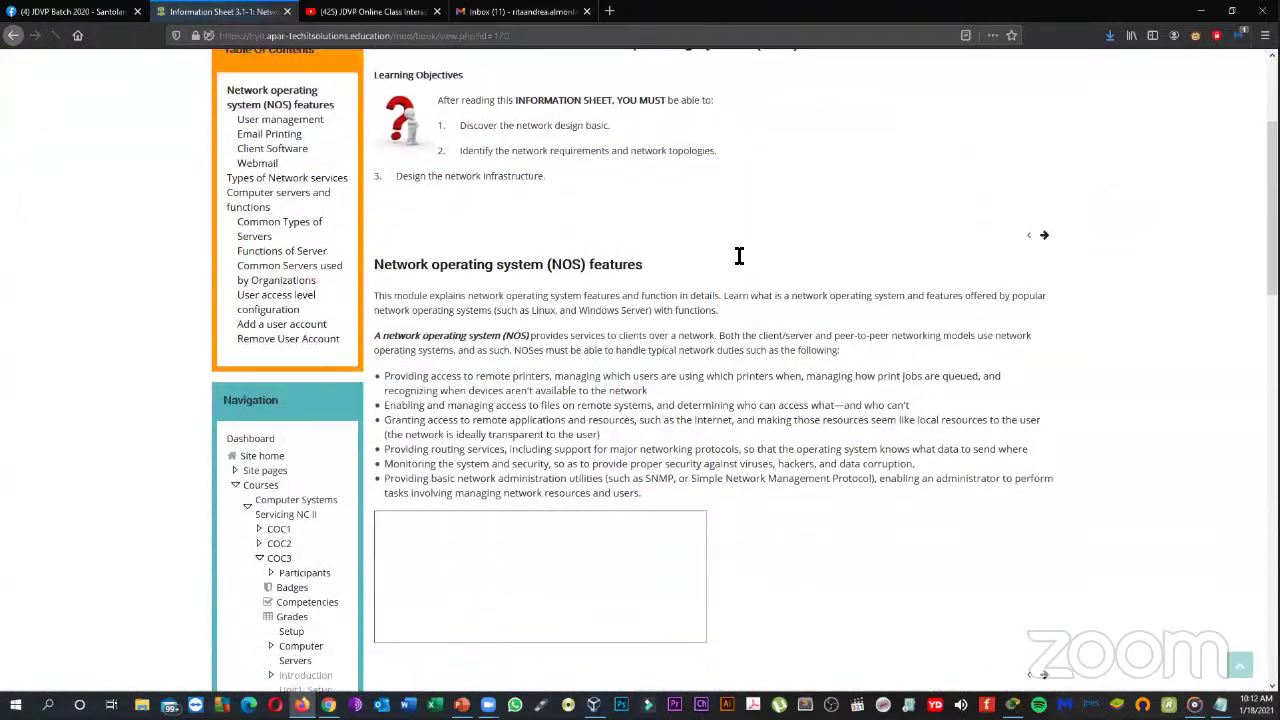
{"action": "scroll", "coordinate": [621, 153], "scroll_direction": "down", "scroll_amount": 2}
{"action": "scroll", "coordinate": [621, 153], "scroll_direction": "down", "scroll_amount": 1}
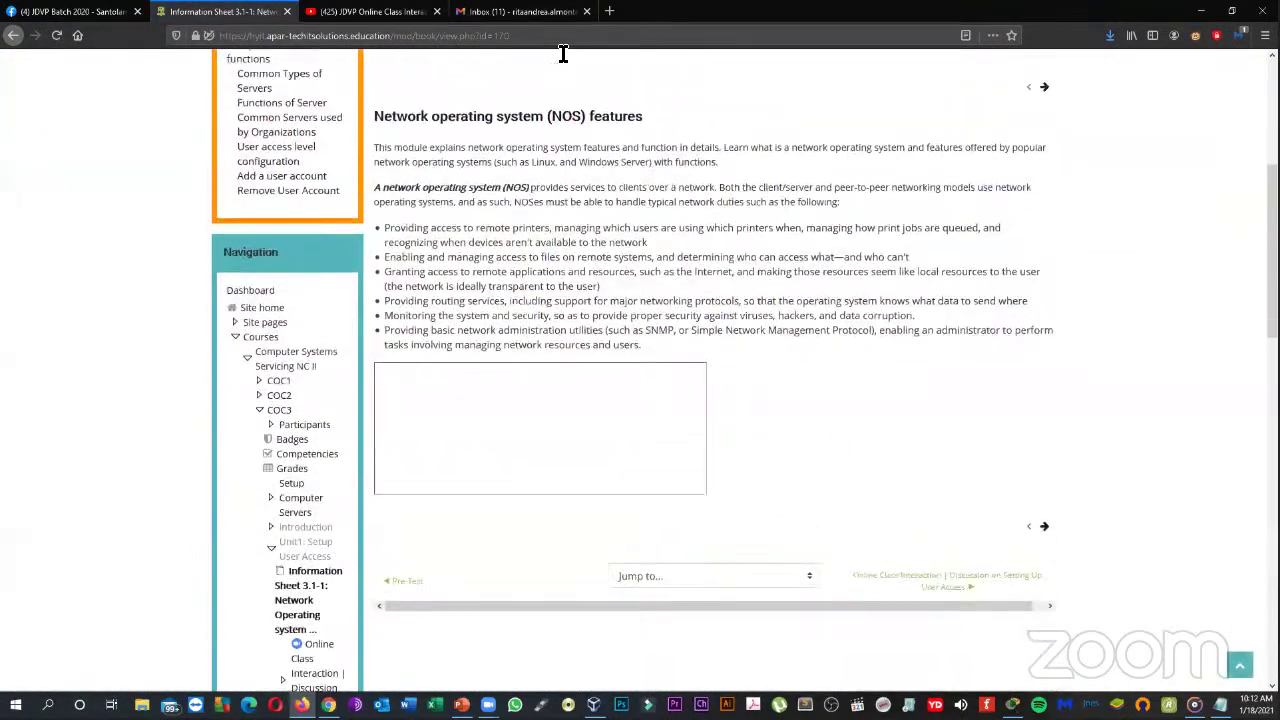
{"action": "scroll", "coordinate": [806, 203], "scroll_direction": "up", "scroll_amount": 3}
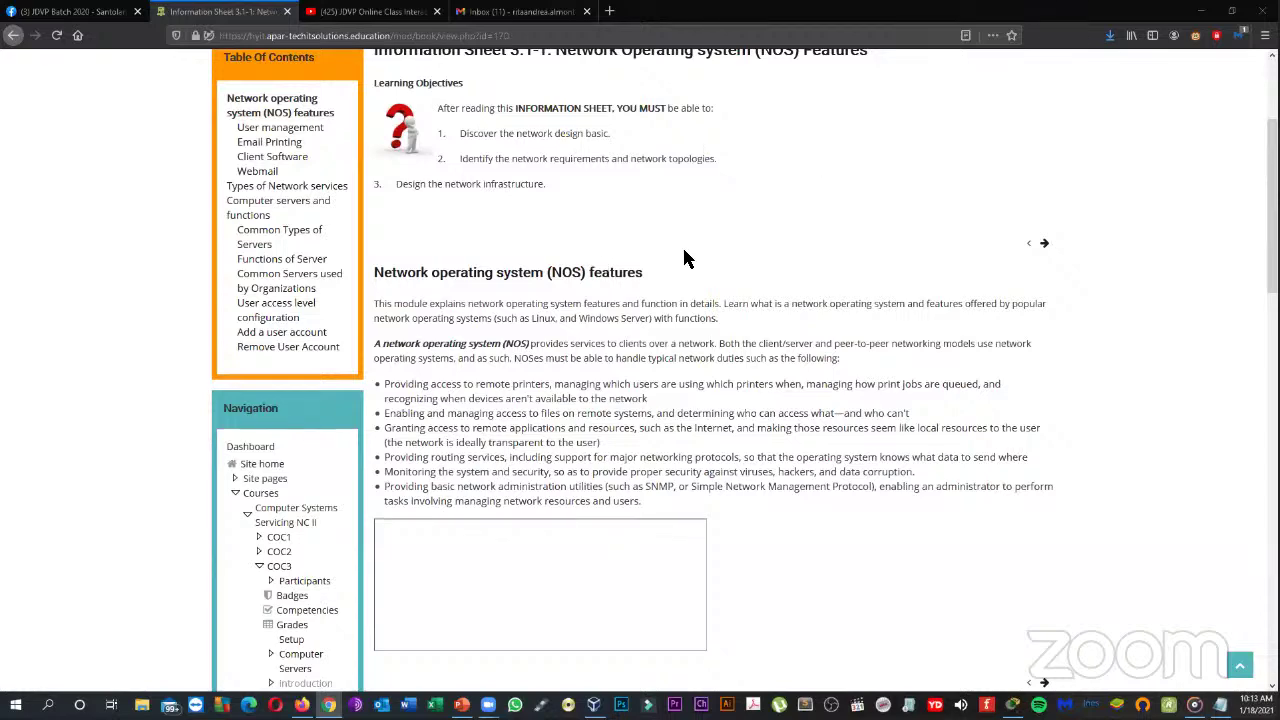
{"action": "scroll", "coordinate": [682, 250], "scroll_direction": "down", "scroll_amount": 1}
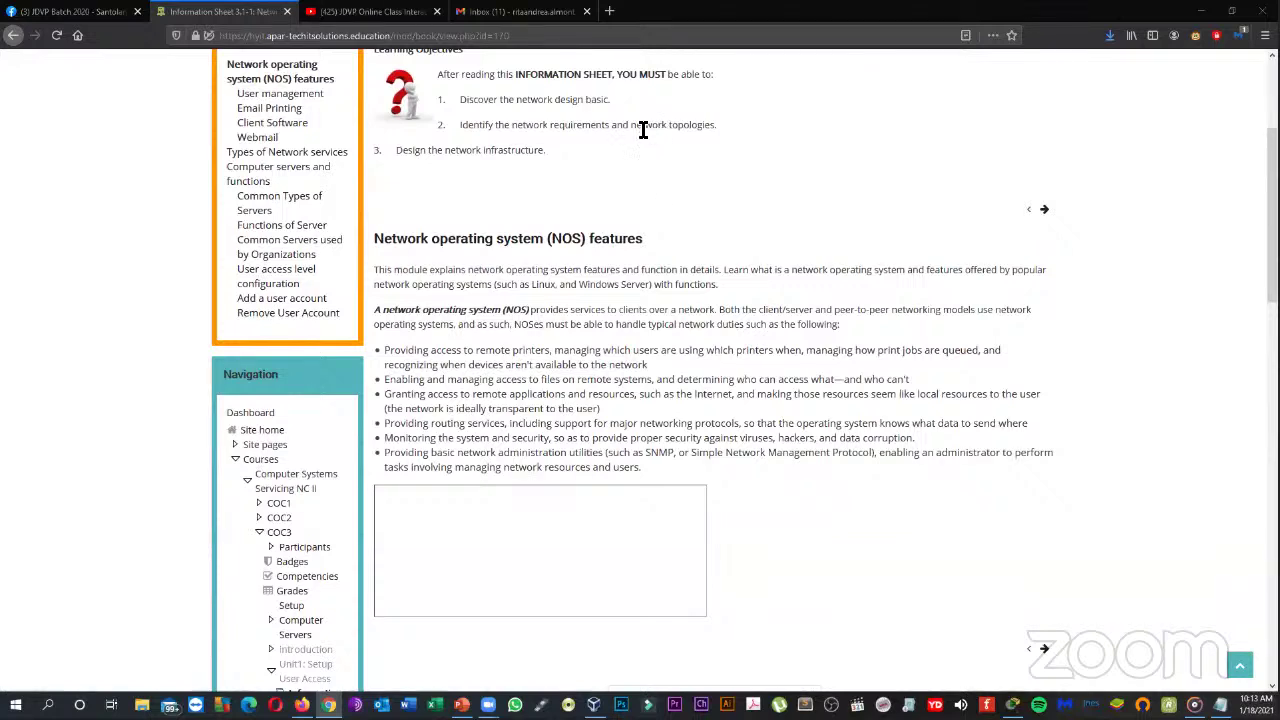
{"action": "scroll", "coordinate": [652, 181], "scroll_direction": "down", "scroll_amount": 1}
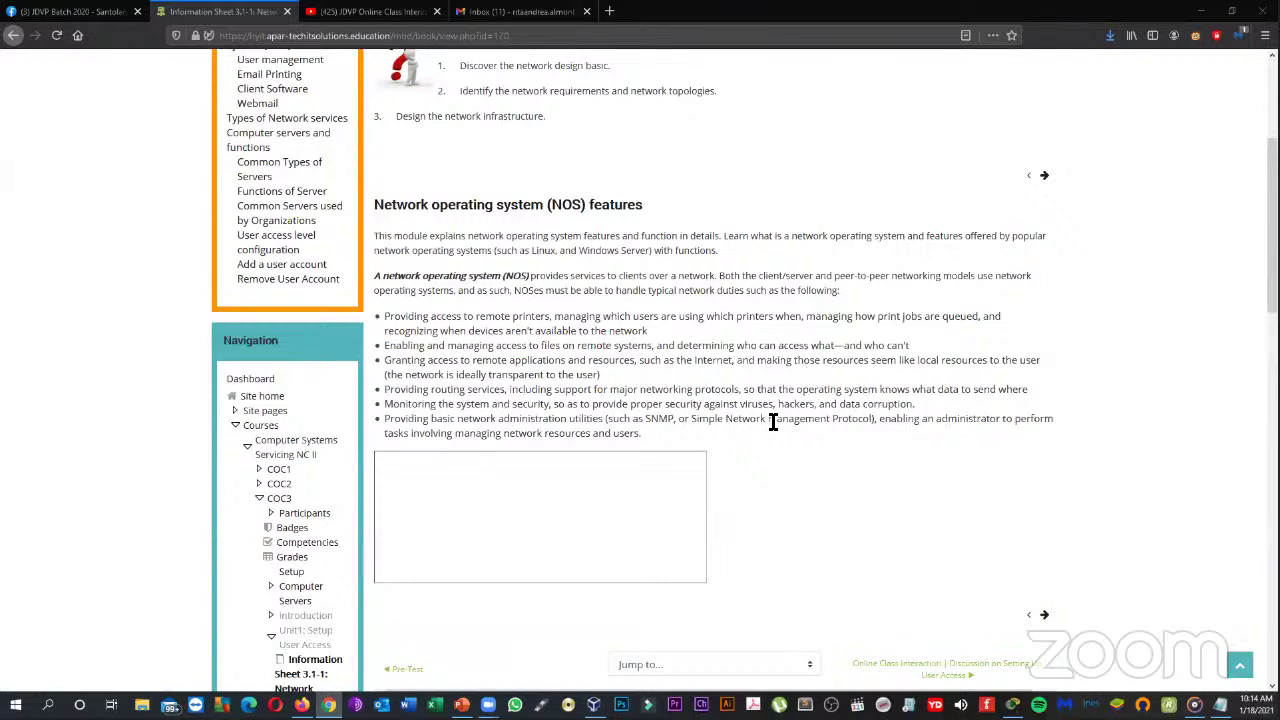
{"action": "left_click_drag", "start_coordinate": [466, 391], "coordinate": [503, 393]}
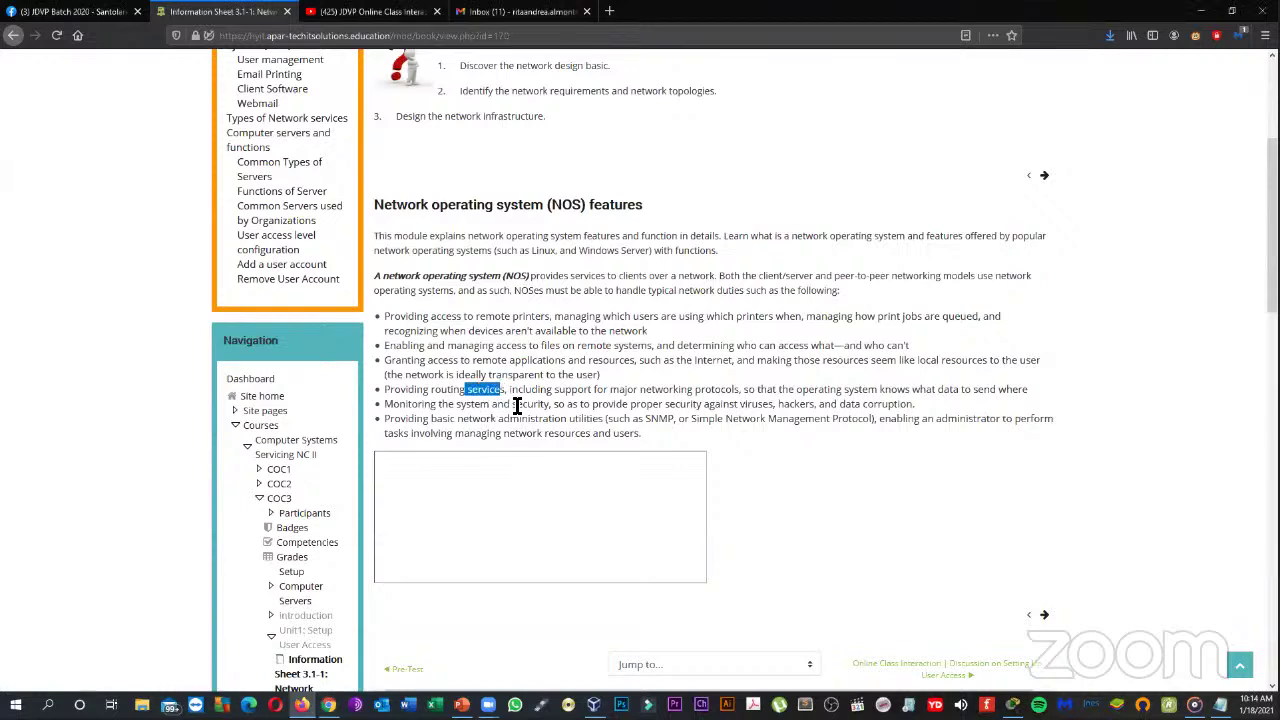
{"action": "left_click", "coordinate": [538, 392]}
{"action": "left_click_drag", "start_coordinate": [550, 393], "coordinate": [740, 393]}
{"action": "left_click", "coordinate": [800, 396]}
{"action": "left_click_drag", "start_coordinate": [843, 392], "coordinate": [911, 392]}
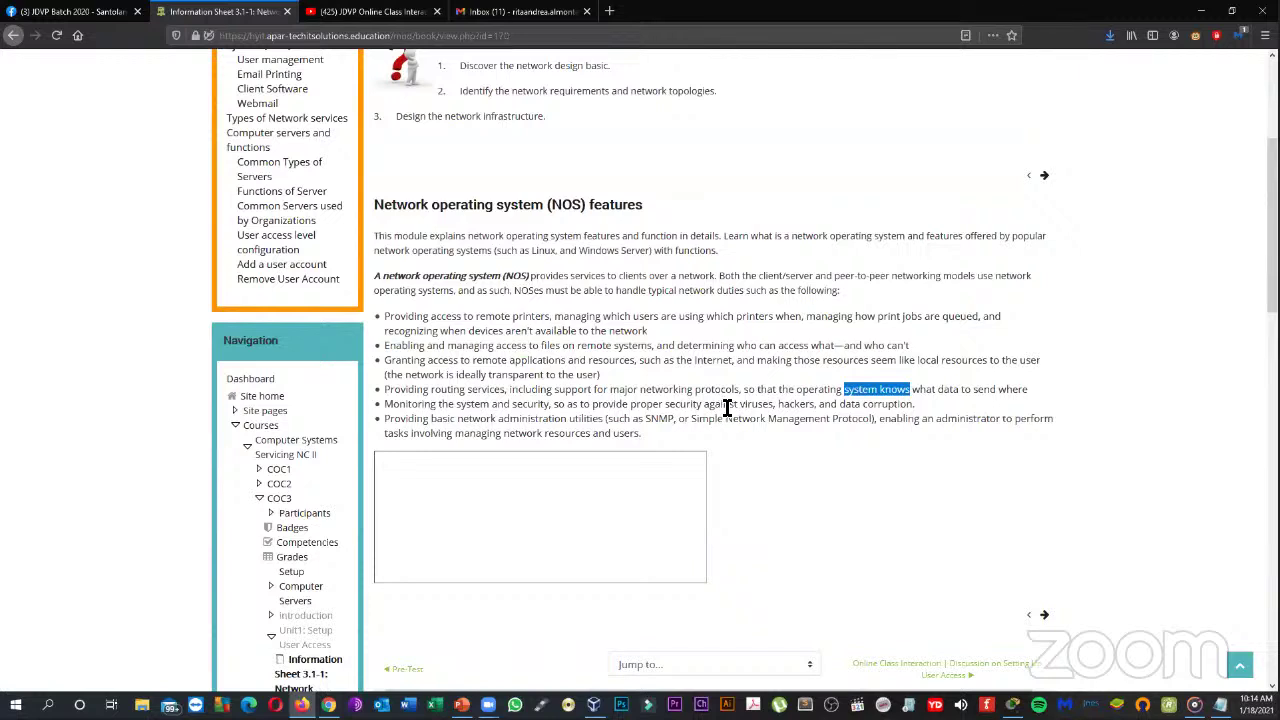
{"action": "left_click_drag", "start_coordinate": [963, 390], "coordinate": [1030, 390]}
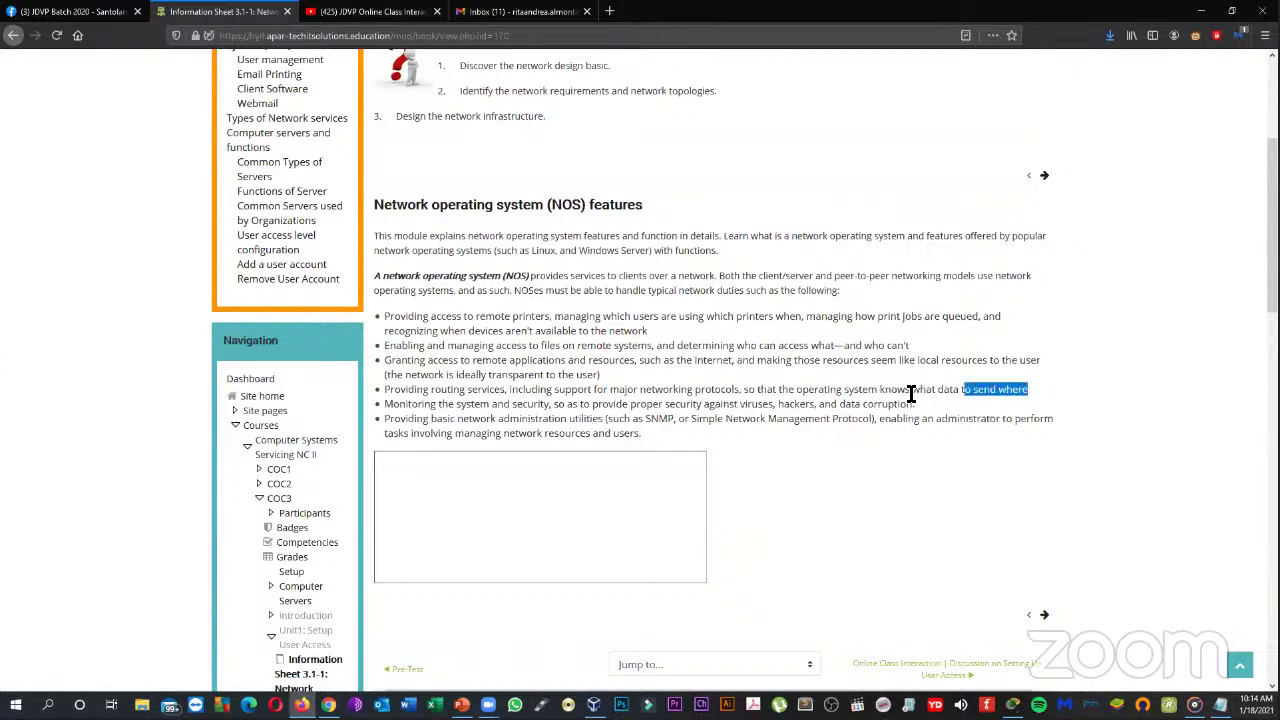
{"action": "left_click_drag", "start_coordinate": [584, 361], "coordinate": [587, 372]}
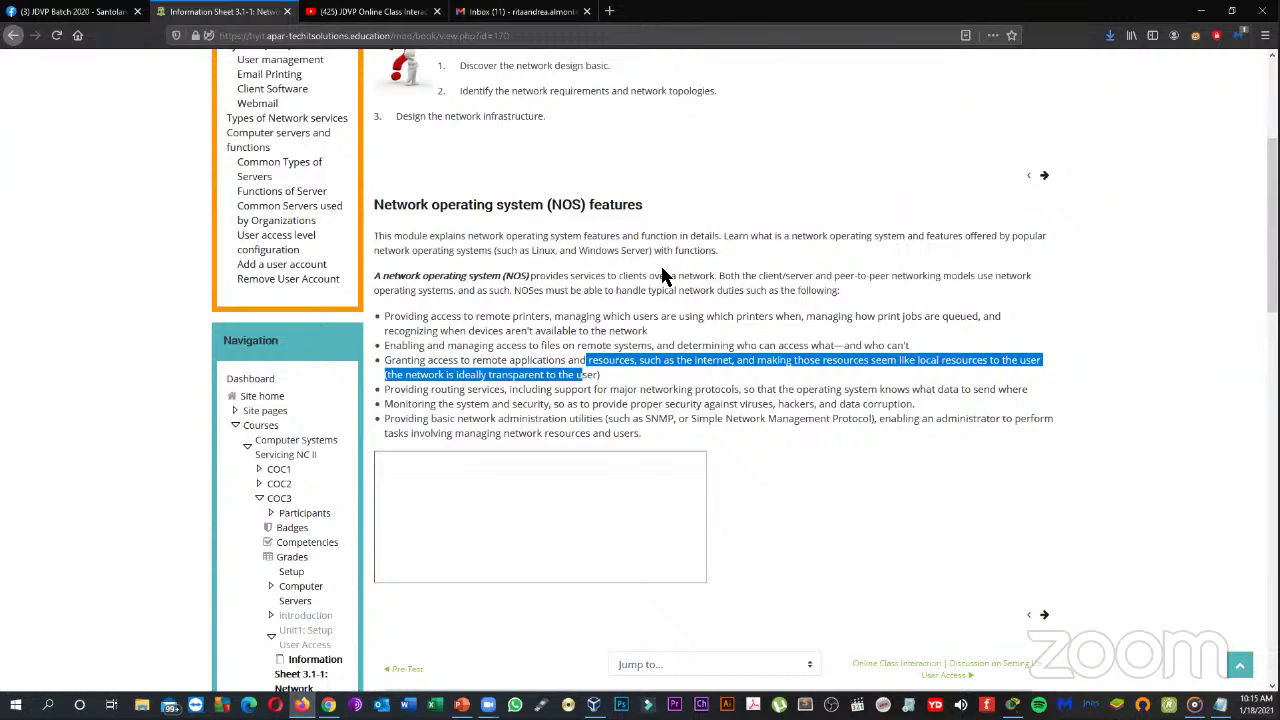
Step: Restore the Firefox window from maximized and hide it to clear the desktop
{"action": "double_click", "coordinate": [1180, 12]}
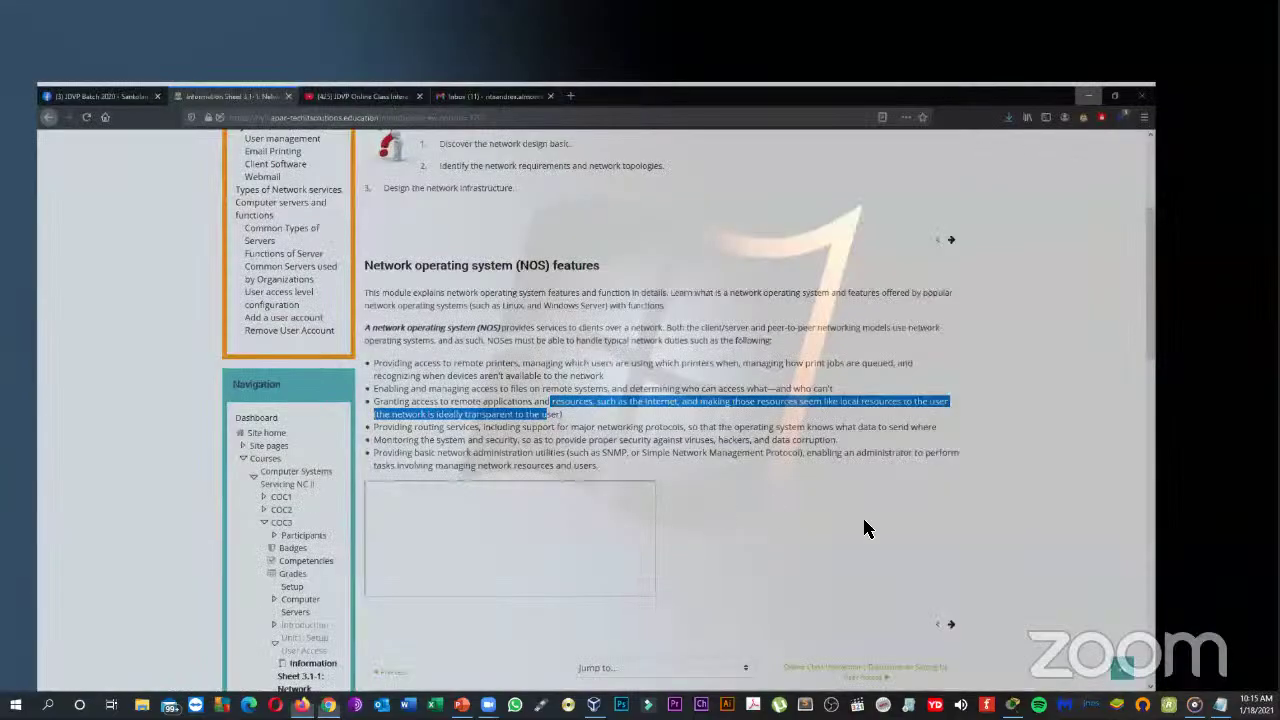
{"action": "key", "text": "super+d"}
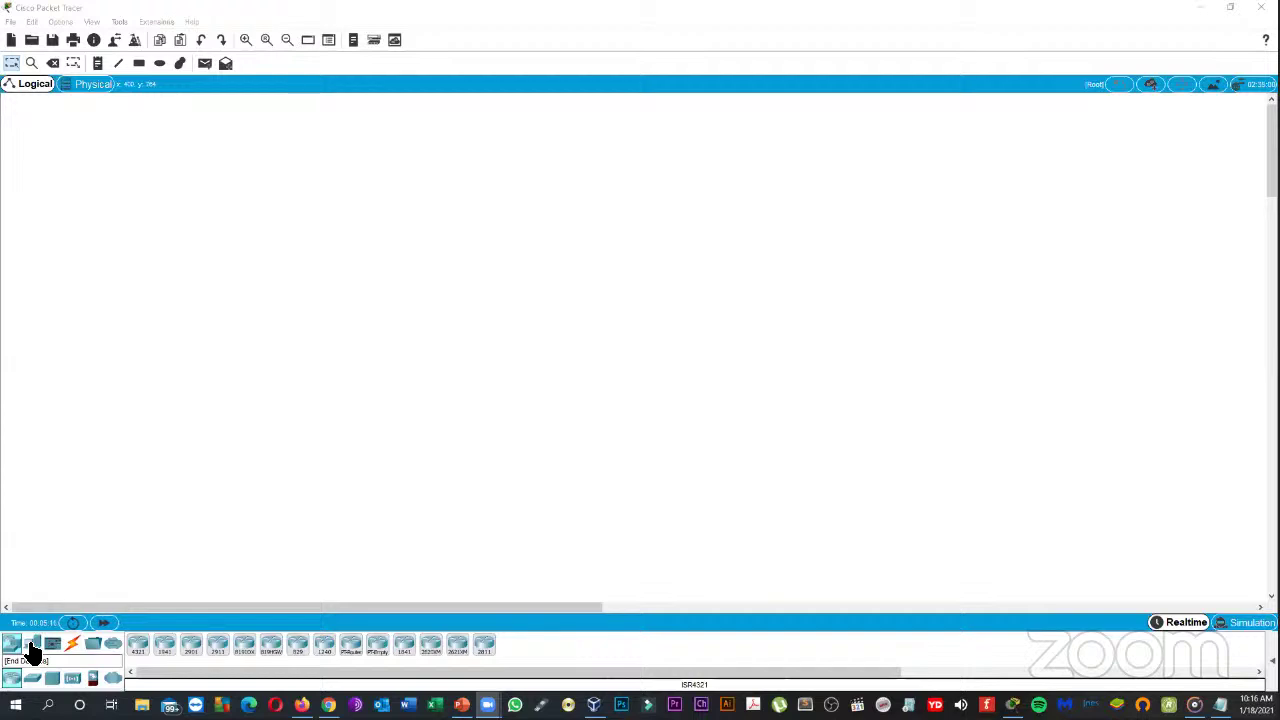
Step: Place a PC on the workspace and name it 'Client PC'
{"action": "left_click", "coordinate": [33, 648]}
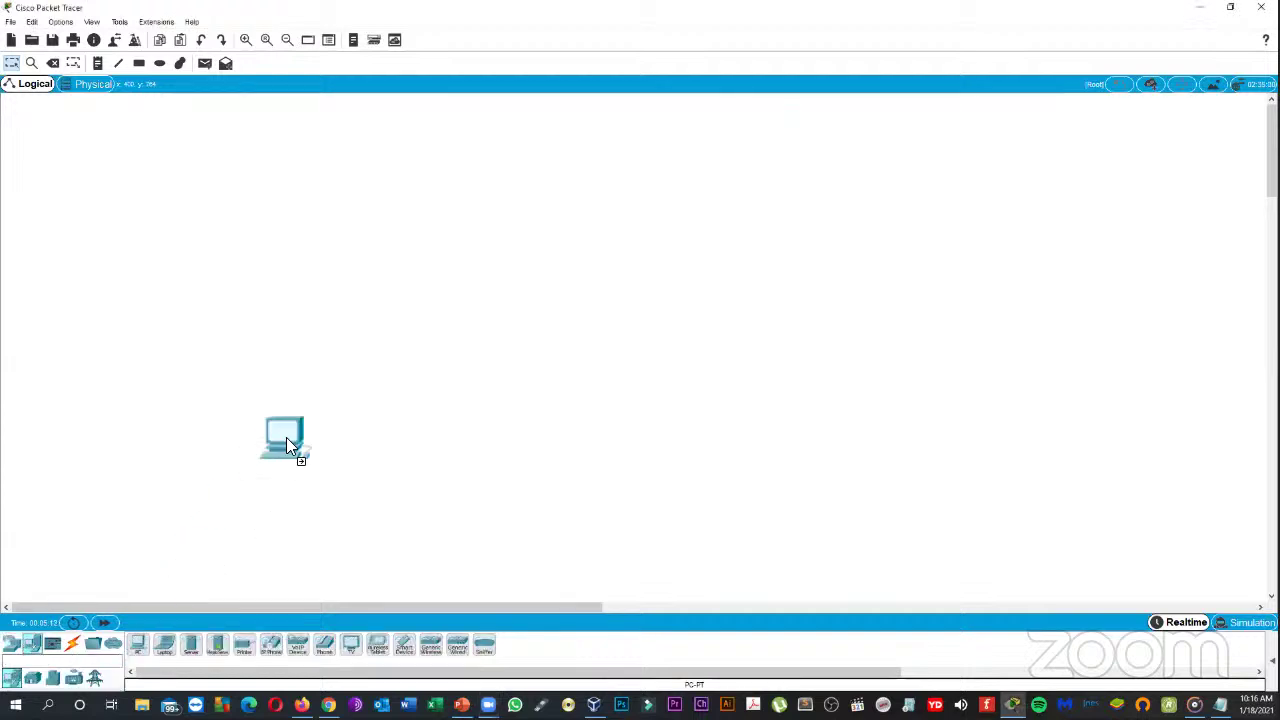
{"action": "left_click", "coordinate": [327, 406]}
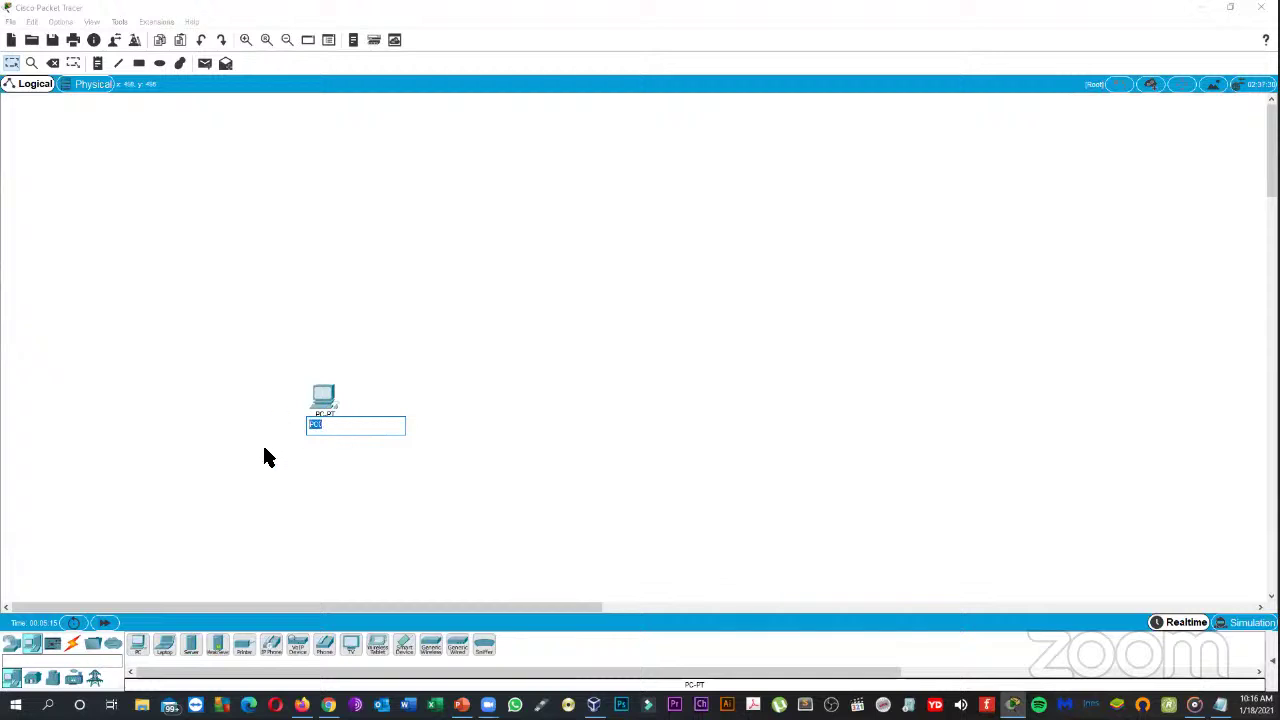
{"action": "type", "text": "Client"}
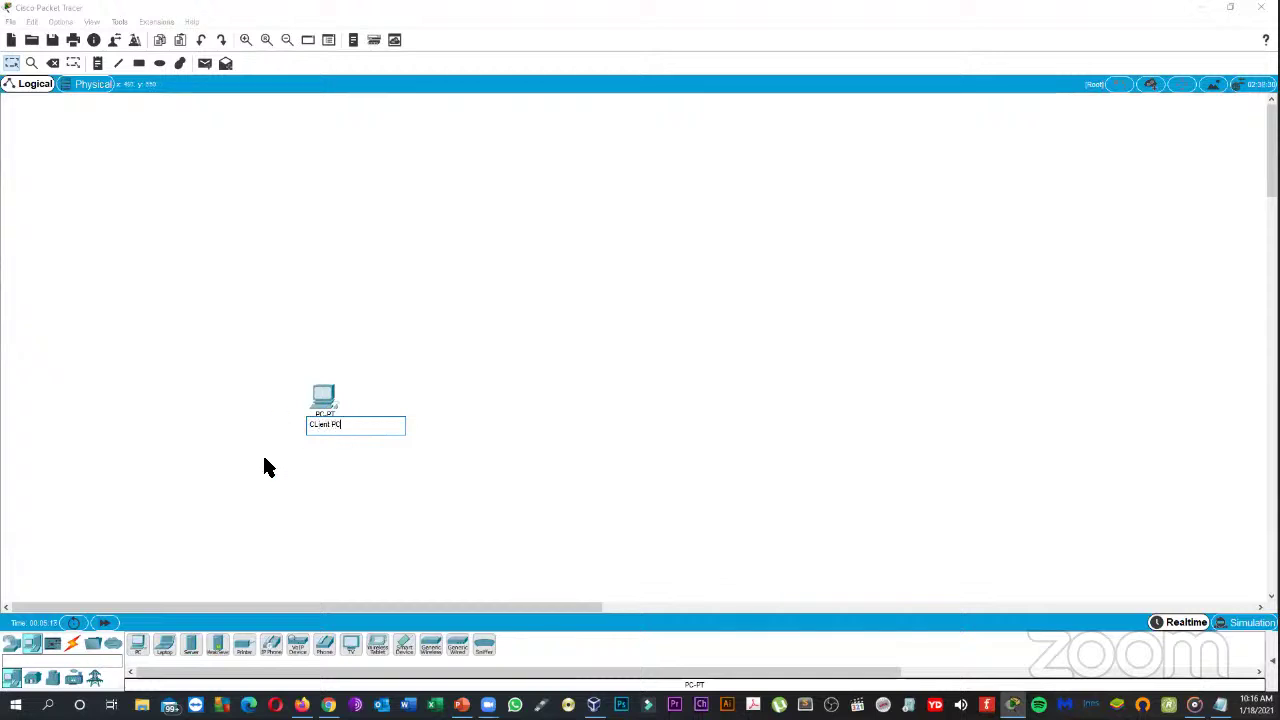
{"action": "key", "text": "BackSpace"}
{"action": "key", "text": "BackSpace"}
{"action": "key", "text": "BackSpace"}
{"action": "key", "text": "BackSpace"}
{"action": "type", "text": "lin"}
{"action": "key", "text": "BackSpace"}
{"action": "key", "text": "BackSpace"}
{"action": "type", "text": "lient PC"}
{"action": "key", "text": "Return"}
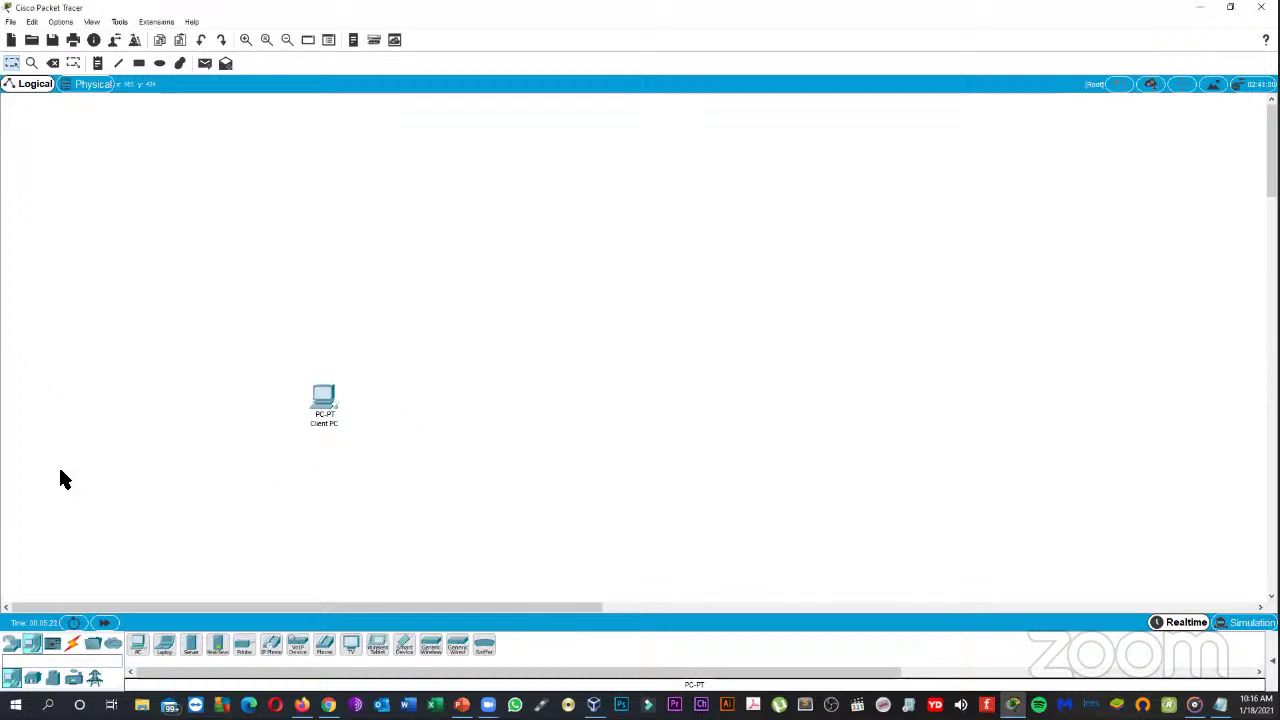
{"action": "left_click", "coordinate": [11, 645]}
{"action": "left_click", "coordinate": [30, 650]}
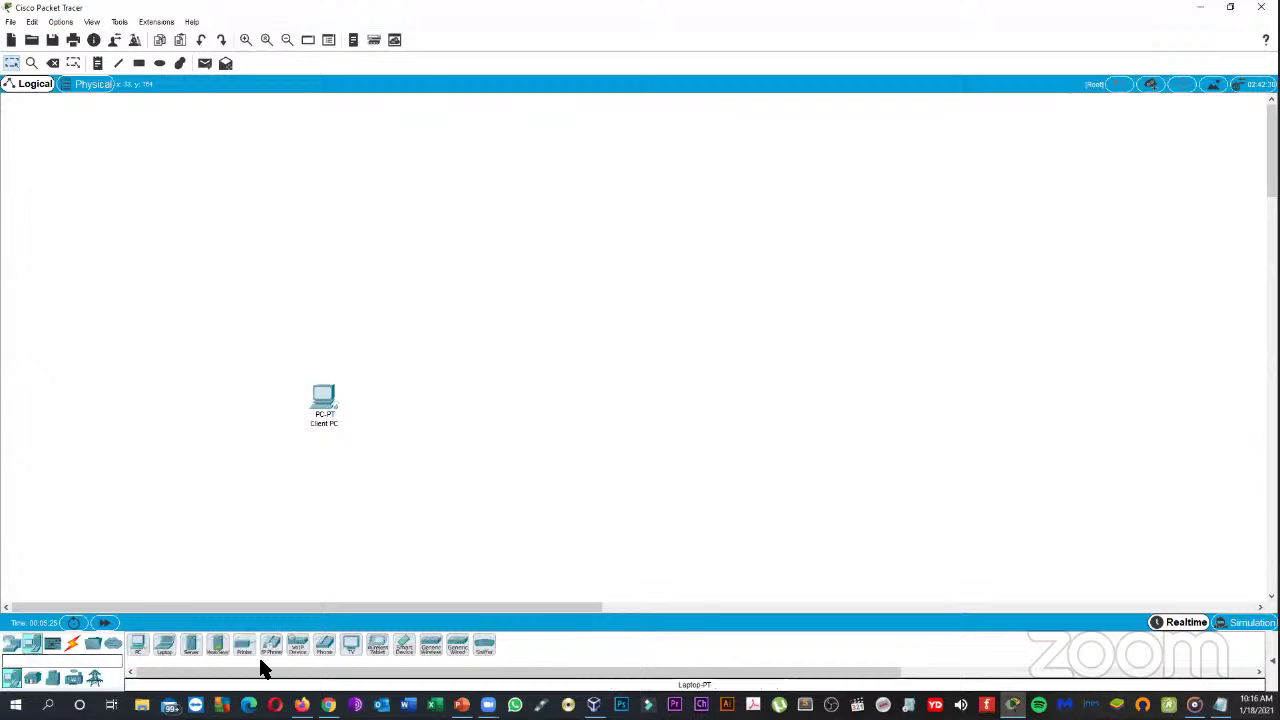
Step: Add a Server-PT above Client PC and name it 'DHCP/DNS'
{"action": "left_click_drag", "start_coordinate": [192, 648], "coordinate": [409, 345]}
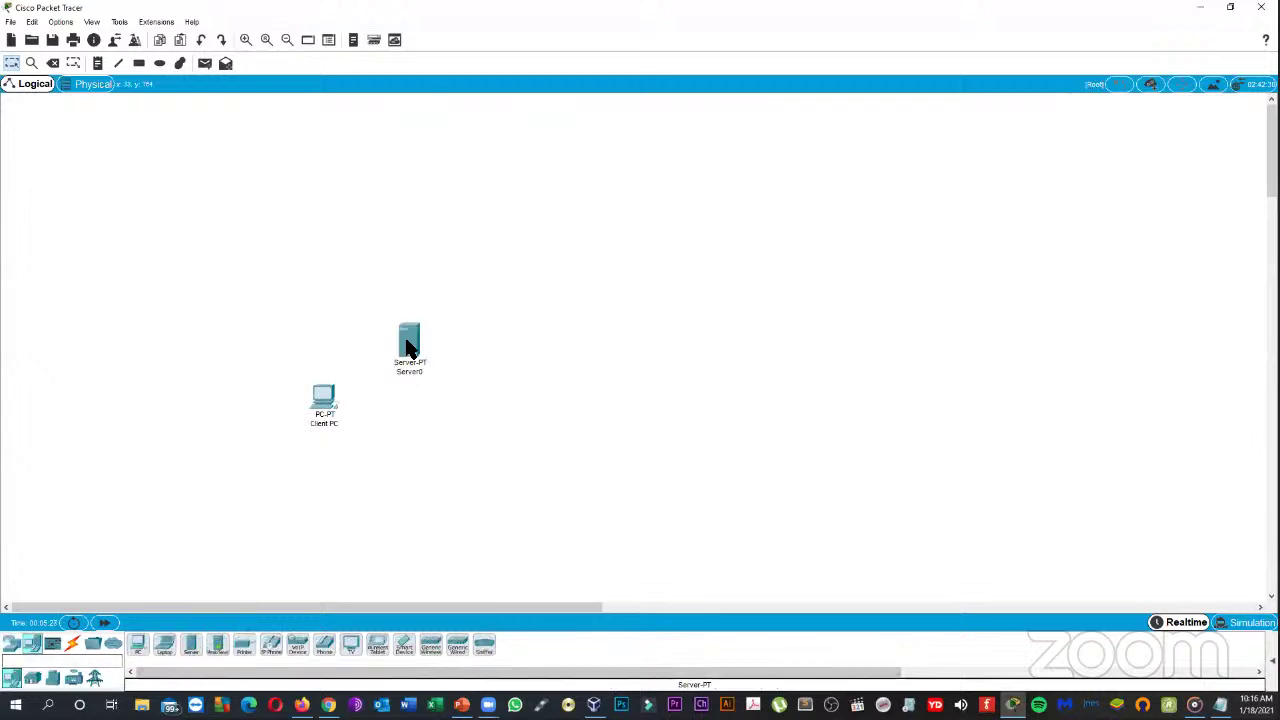
{"action": "left_click", "coordinate": [412, 371]}
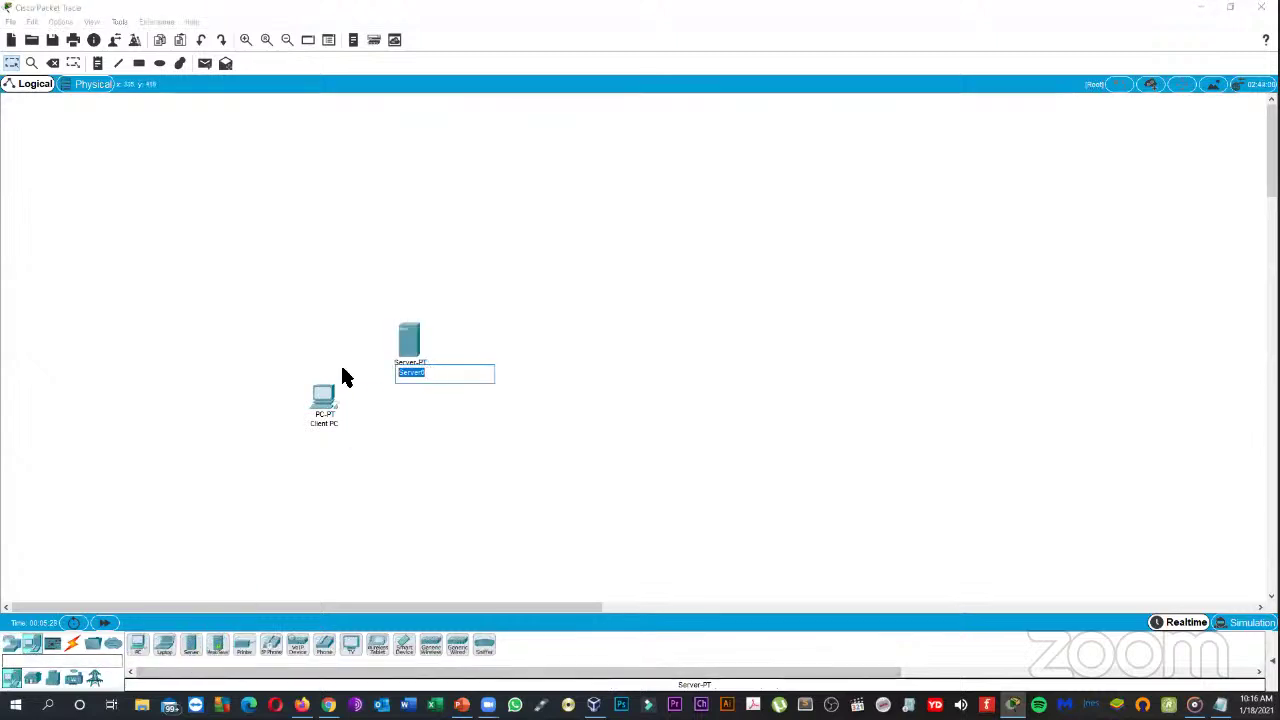
{"action": "type", "text": "DHCP/DNS"}
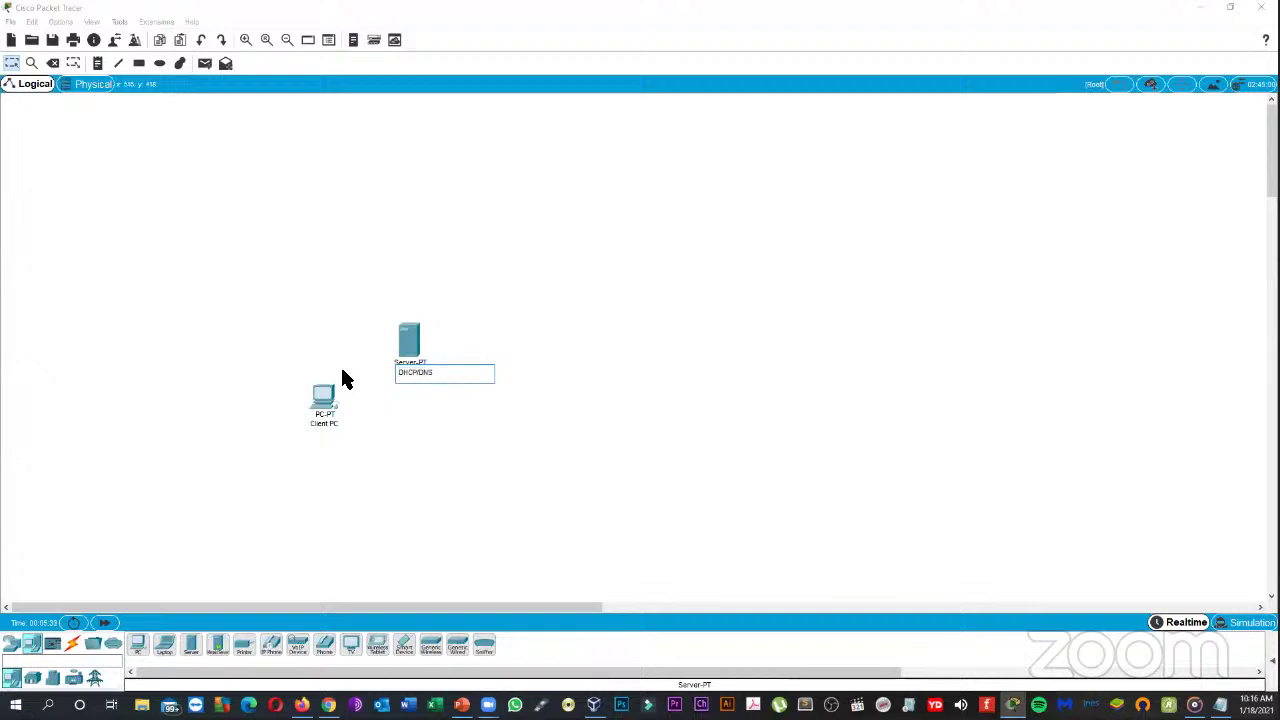
{"action": "type", "text": "/"}
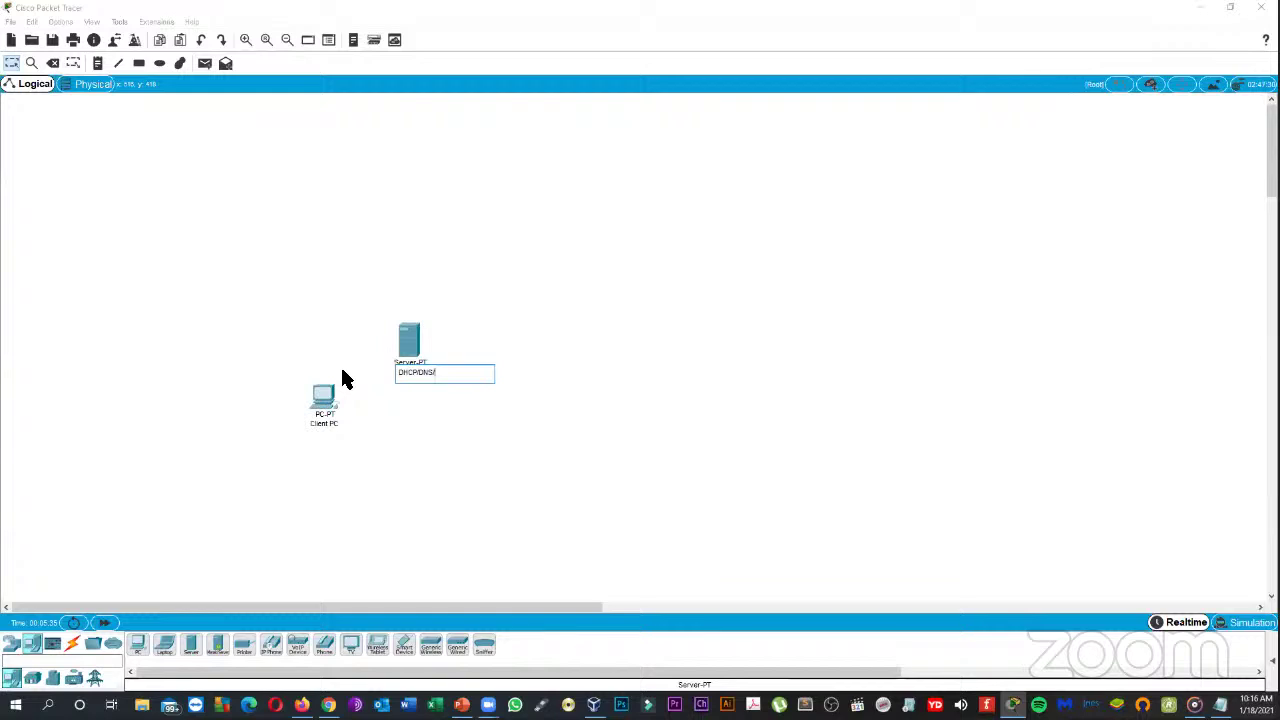
{"action": "type", "text": "WEB"}
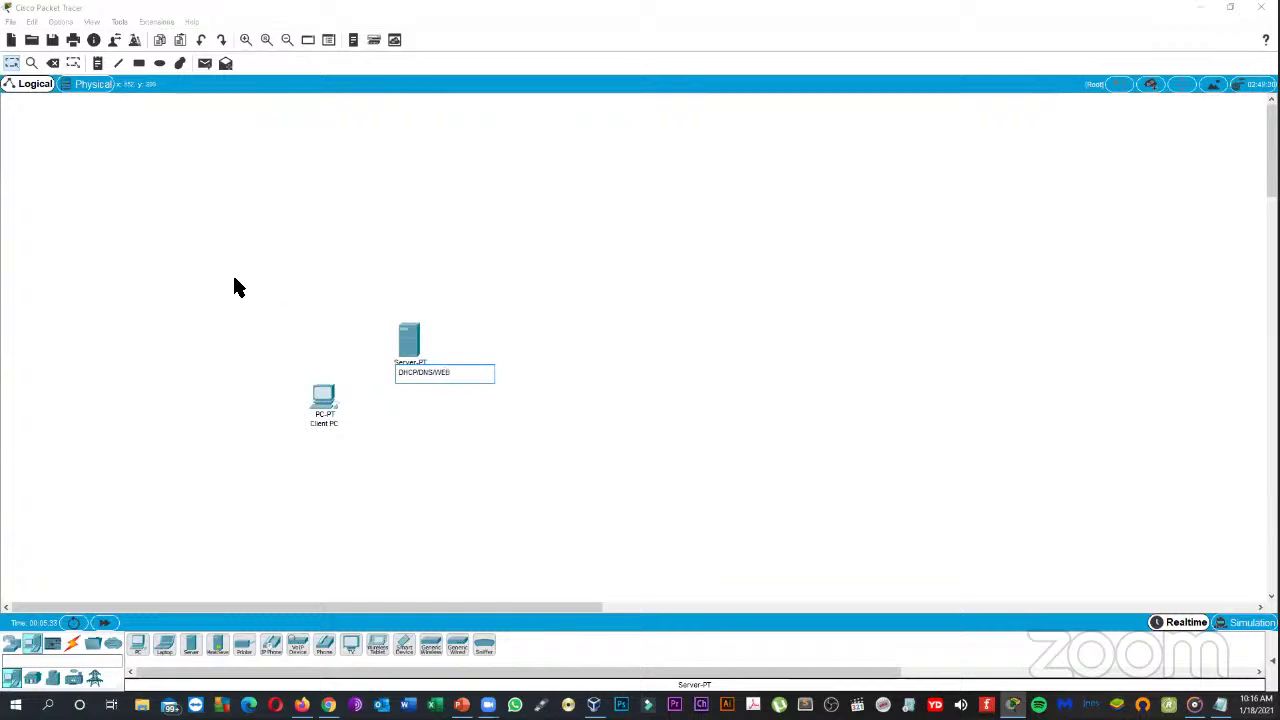
{"action": "left_click", "coordinate": [337, 225]}
{"action": "left_click_drag", "start_coordinate": [412, 342], "coordinate": [428, 296]}
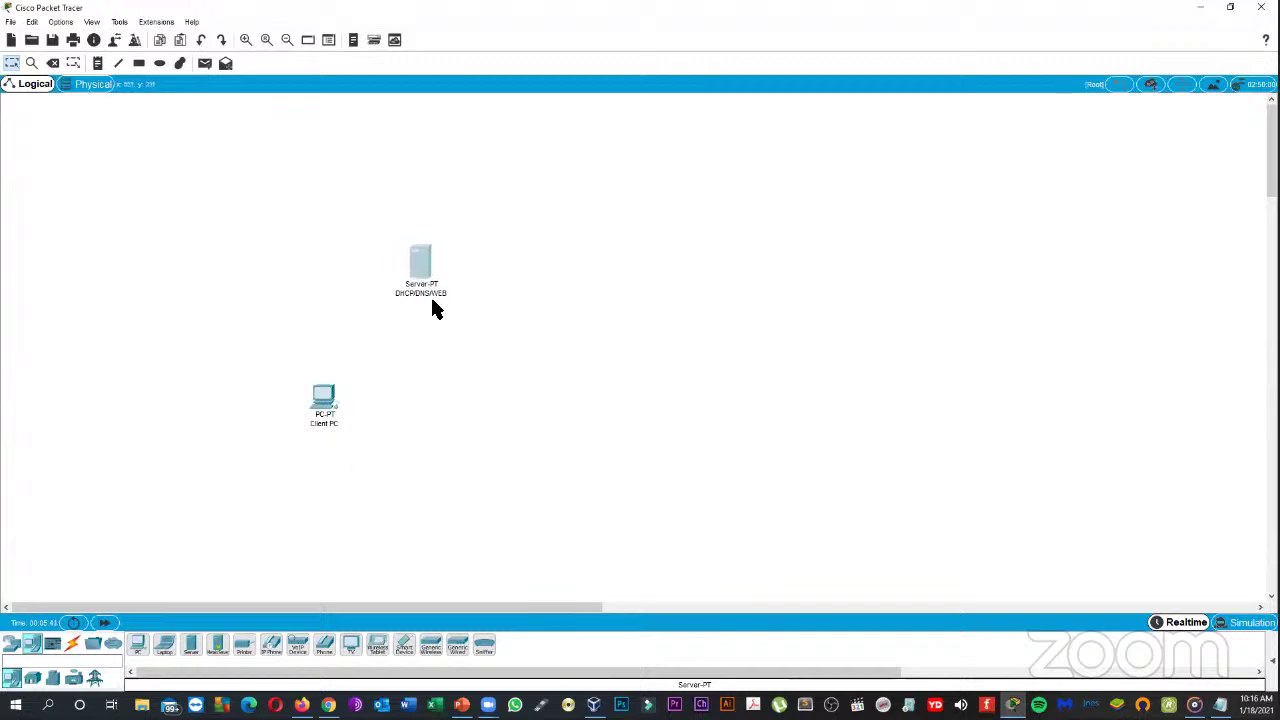
{"action": "left_click", "coordinate": [434, 294]}
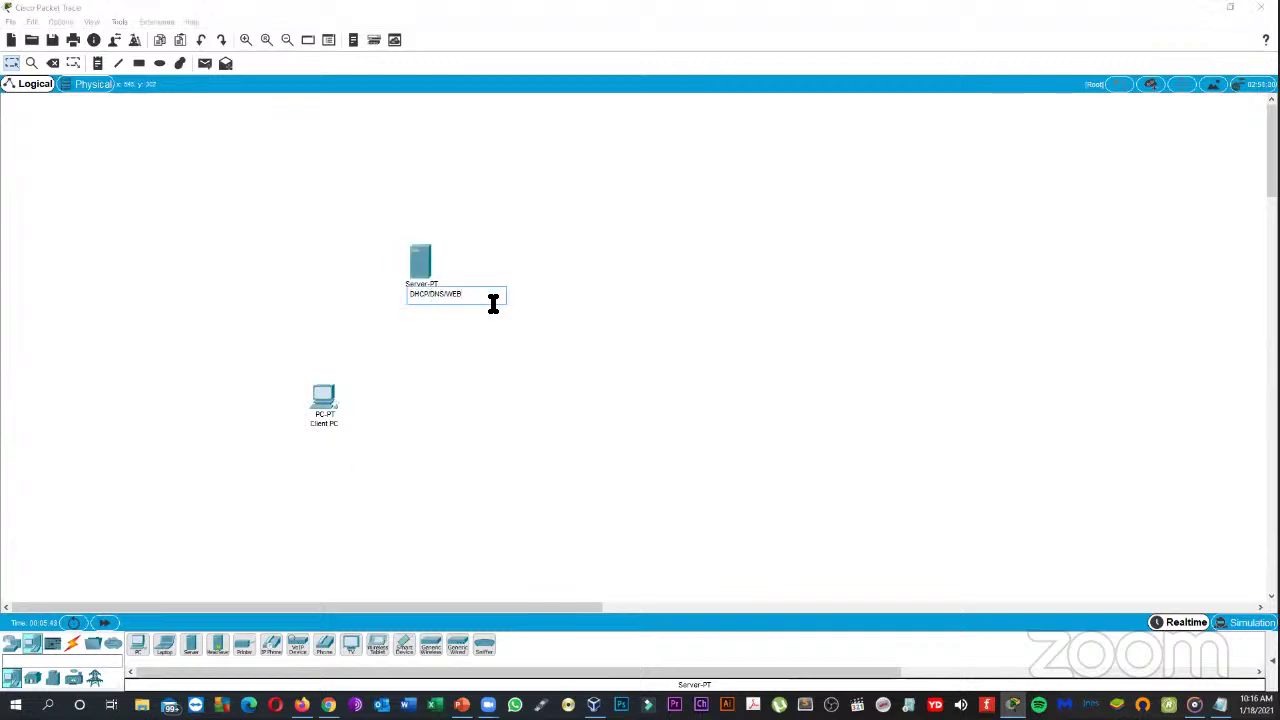
{"action": "key", "text": "BackSpace"}
{"action": "key", "text": "BackSpace"}
{"action": "key", "text": "BackSpace"}
{"action": "key", "text": "BackSpace"}
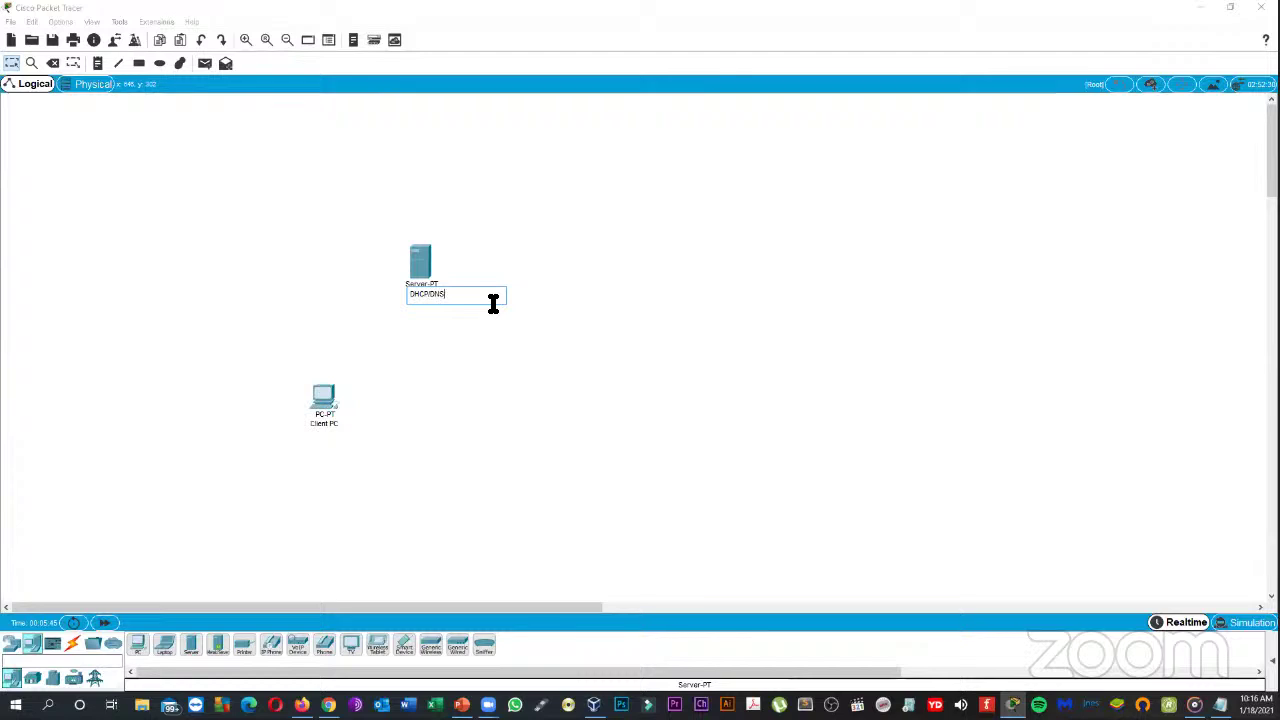
{"action": "key", "text": "Return"}
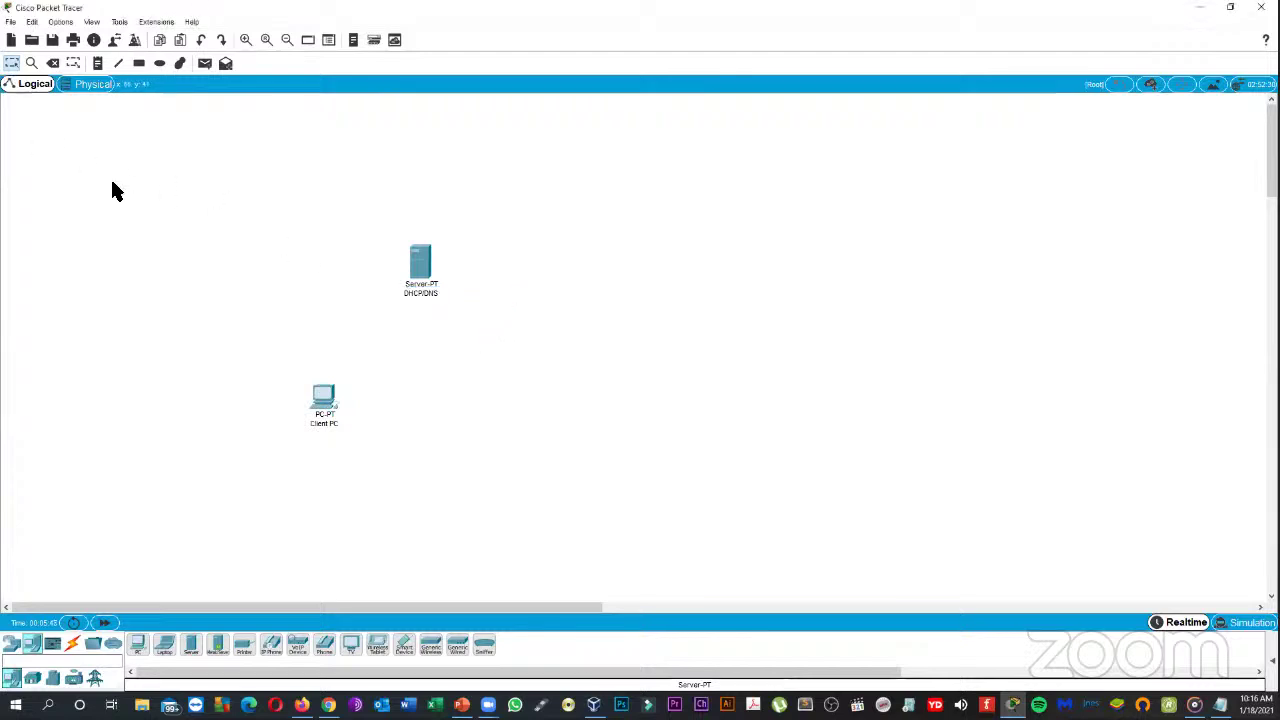
Step: Nudge the DHCP/DNS server and Client PC closer into position
{"action": "left_click_drag", "start_coordinate": [416, 280], "coordinate": [433, 293]}
{"action": "left_click_drag", "start_coordinate": [324, 410], "coordinate": [338, 400]}
{"action": "mouse_move", "coordinate": [338, 400]}
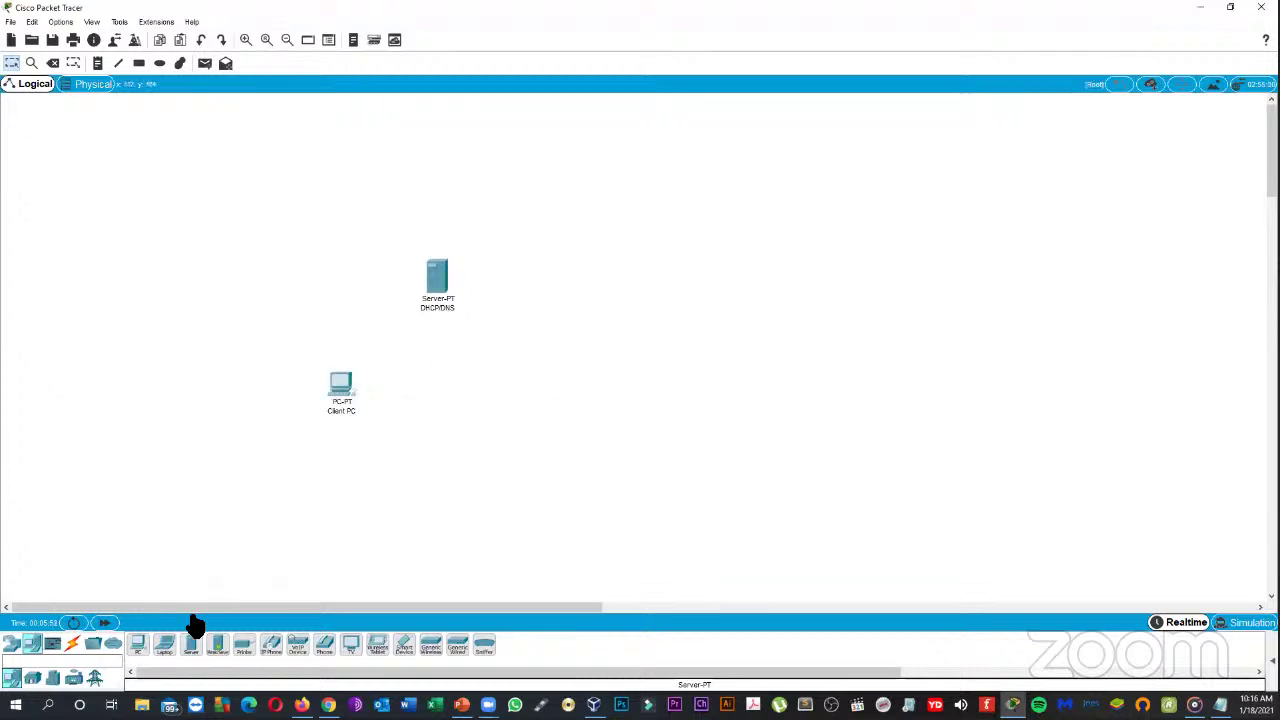
{"action": "left_click", "coordinate": [12, 645]}
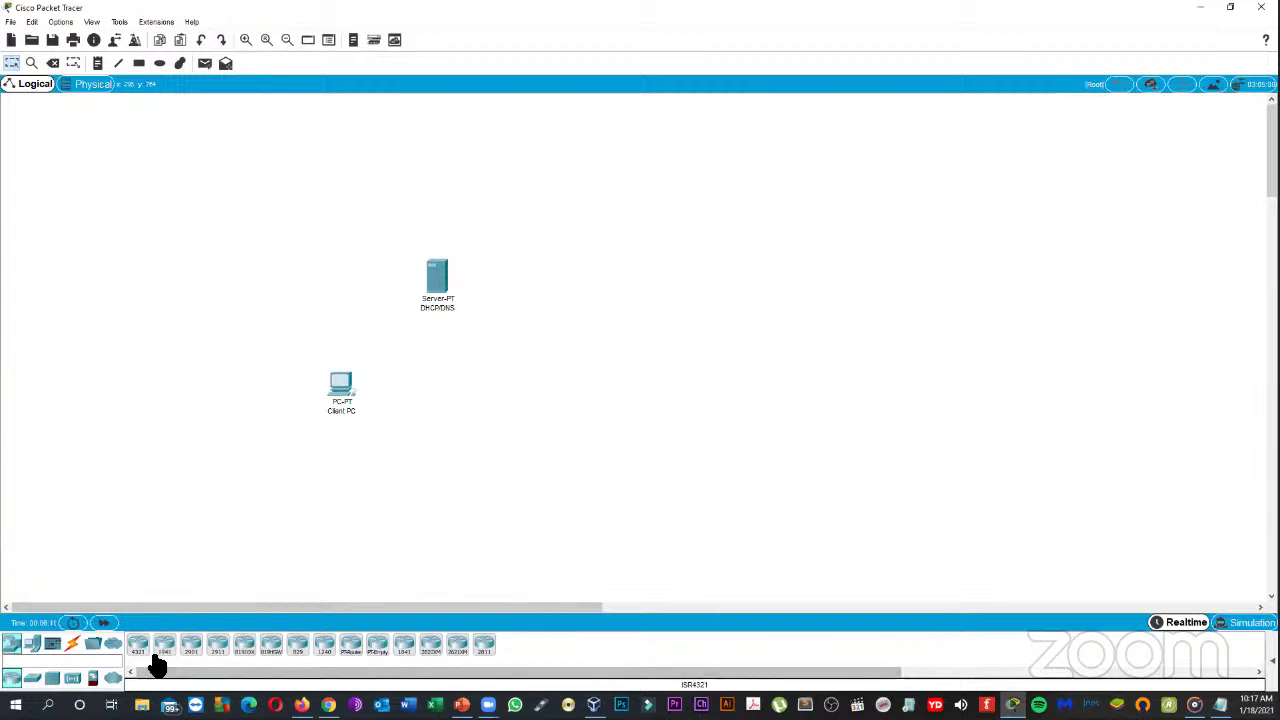
Step: Add a WRT300N wireless router between the DHCP/DNS server and Client PC
{"action": "left_click", "coordinate": [74, 679]}
{"action": "left_click_drag", "start_coordinate": [403, 650], "coordinate": [331, 269]}
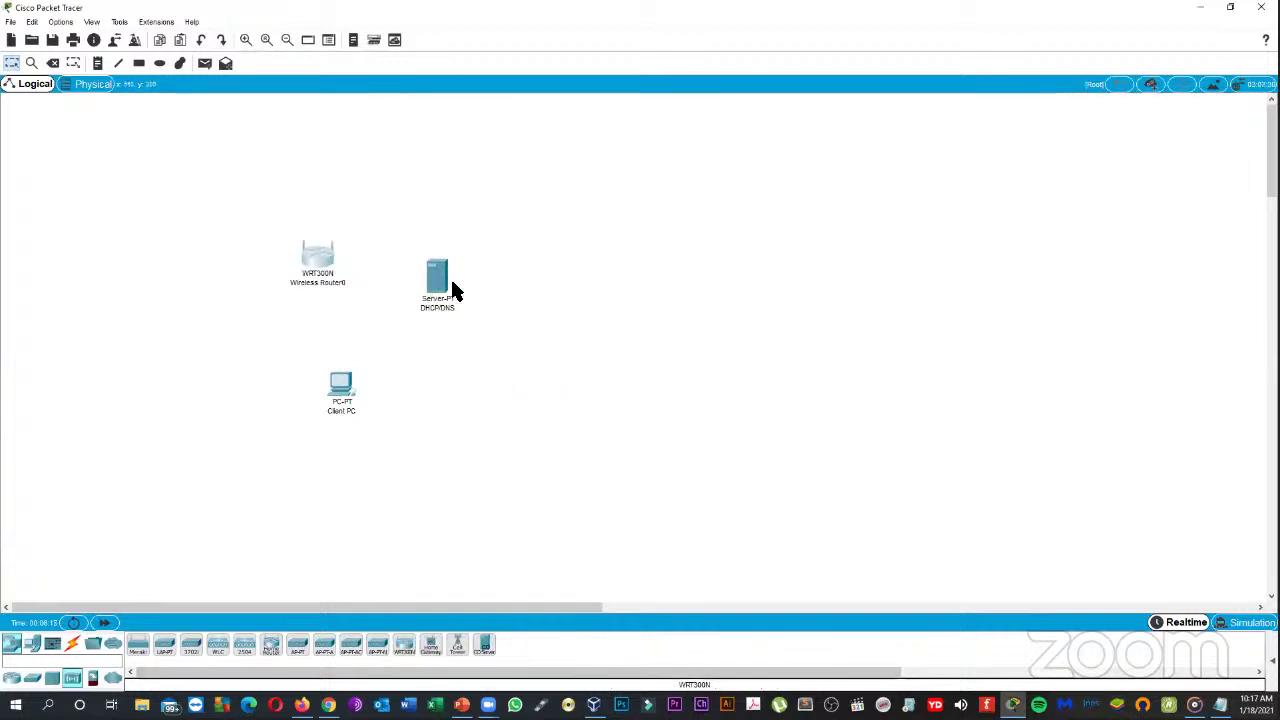
{"action": "left_click_drag", "start_coordinate": [451, 289], "coordinate": [491, 287]}
{"action": "left_click_drag", "start_coordinate": [360, 388], "coordinate": [359, 396]}
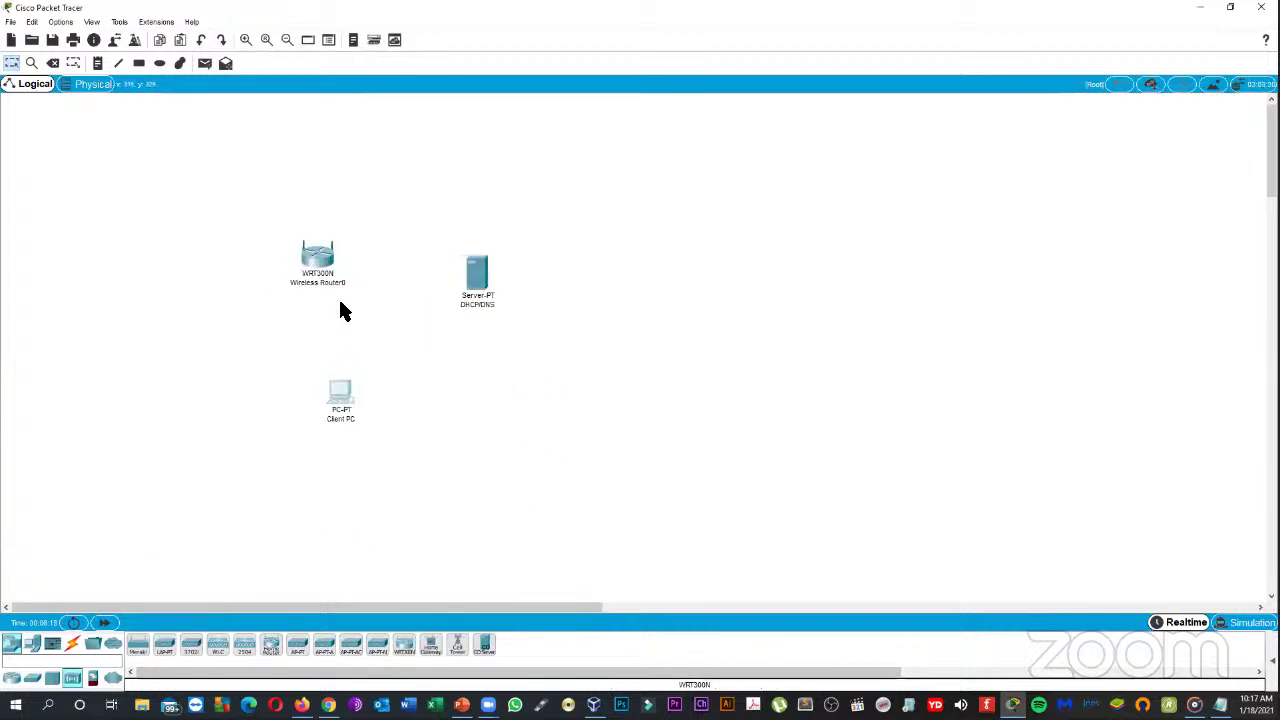
{"action": "left_click_drag", "start_coordinate": [326, 251], "coordinate": [366, 272]}
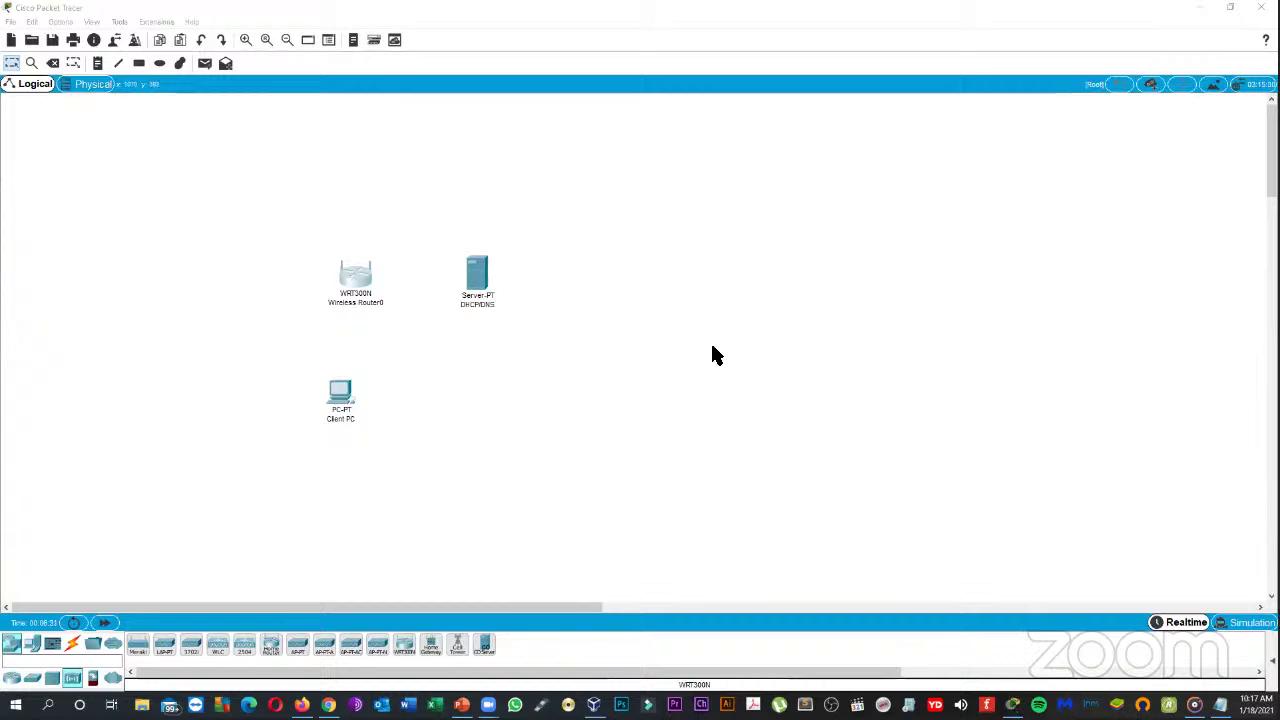
Step: Fine-tune the router, server and Client PC positions, keeping the name Wireless Router0
{"action": "left_click_drag", "start_coordinate": [368, 308], "coordinate": [375, 326]}
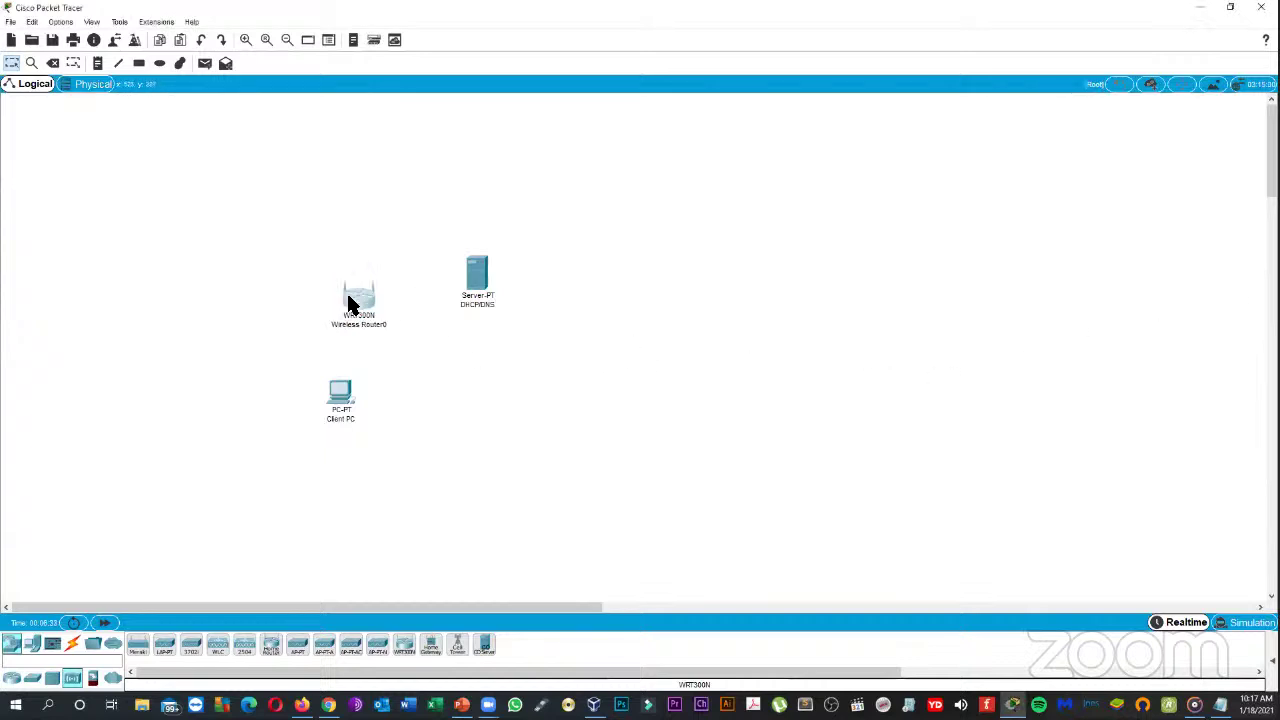
{"action": "left_click_drag", "start_coordinate": [480, 287], "coordinate": [484, 278]}
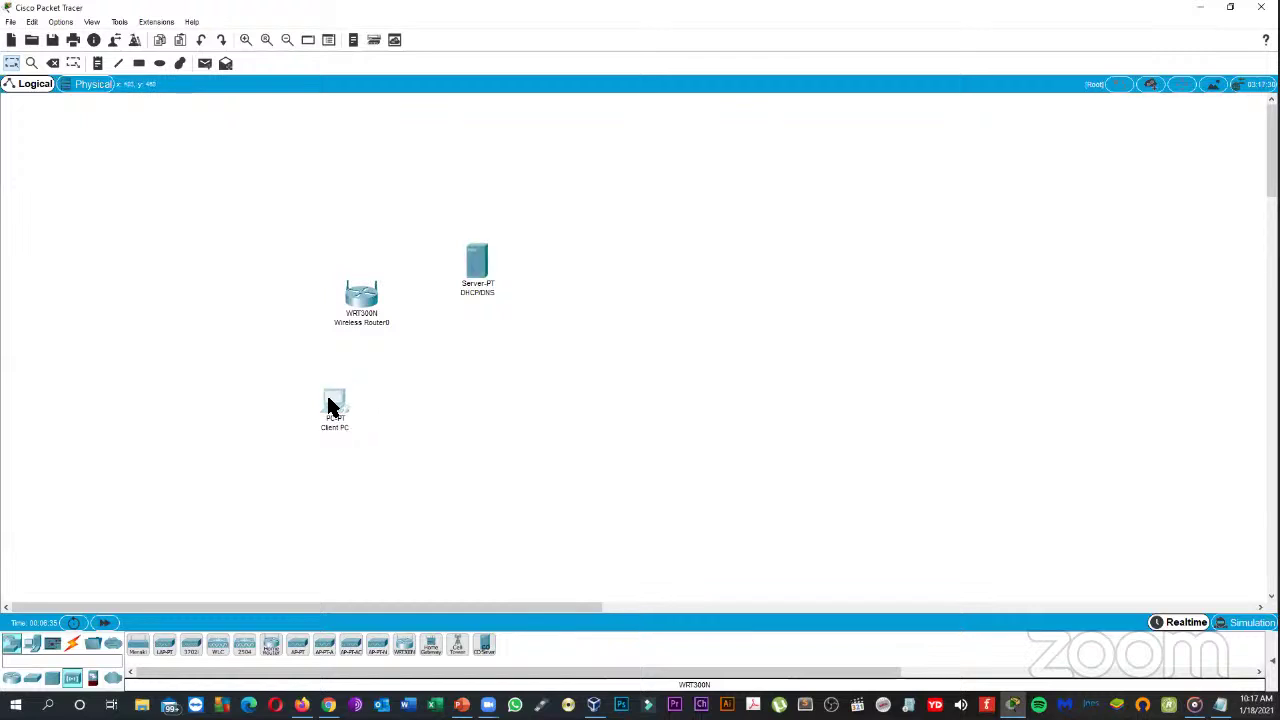
{"action": "left_click_drag", "start_coordinate": [329, 406], "coordinate": [323, 415]}
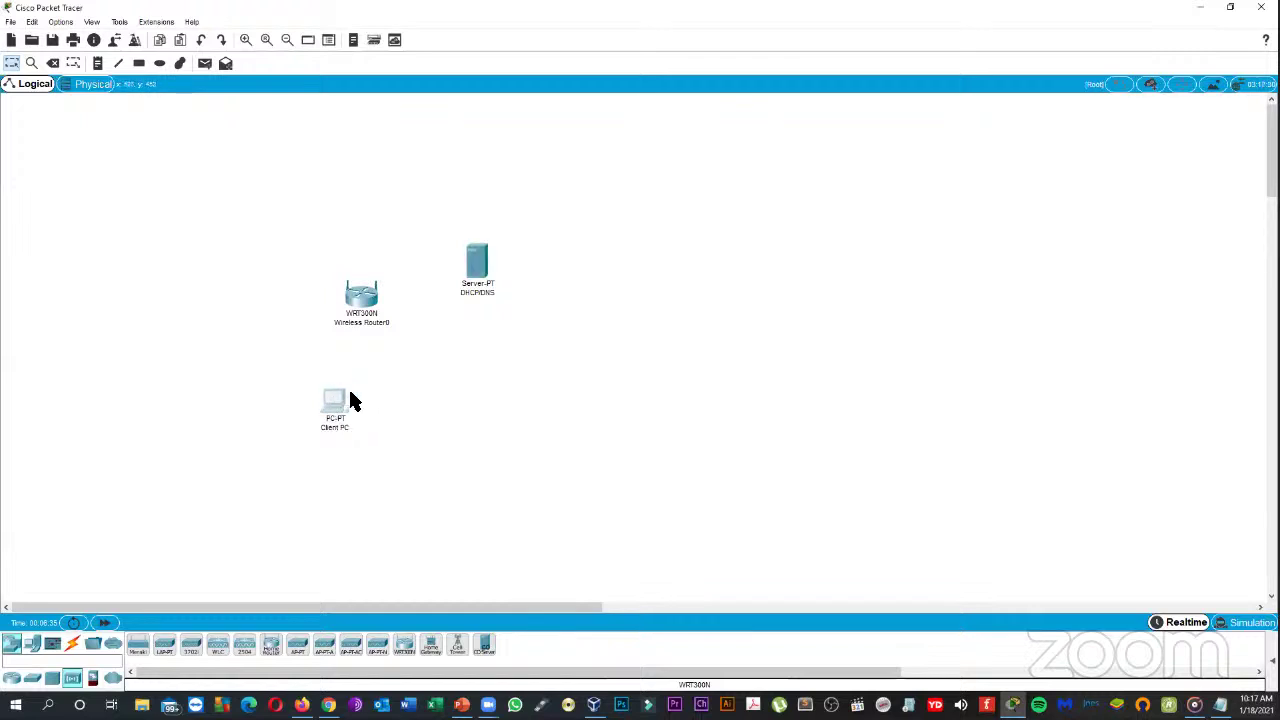
{"action": "left_click", "coordinate": [367, 323]}
{"action": "left_click", "coordinate": [351, 294]}
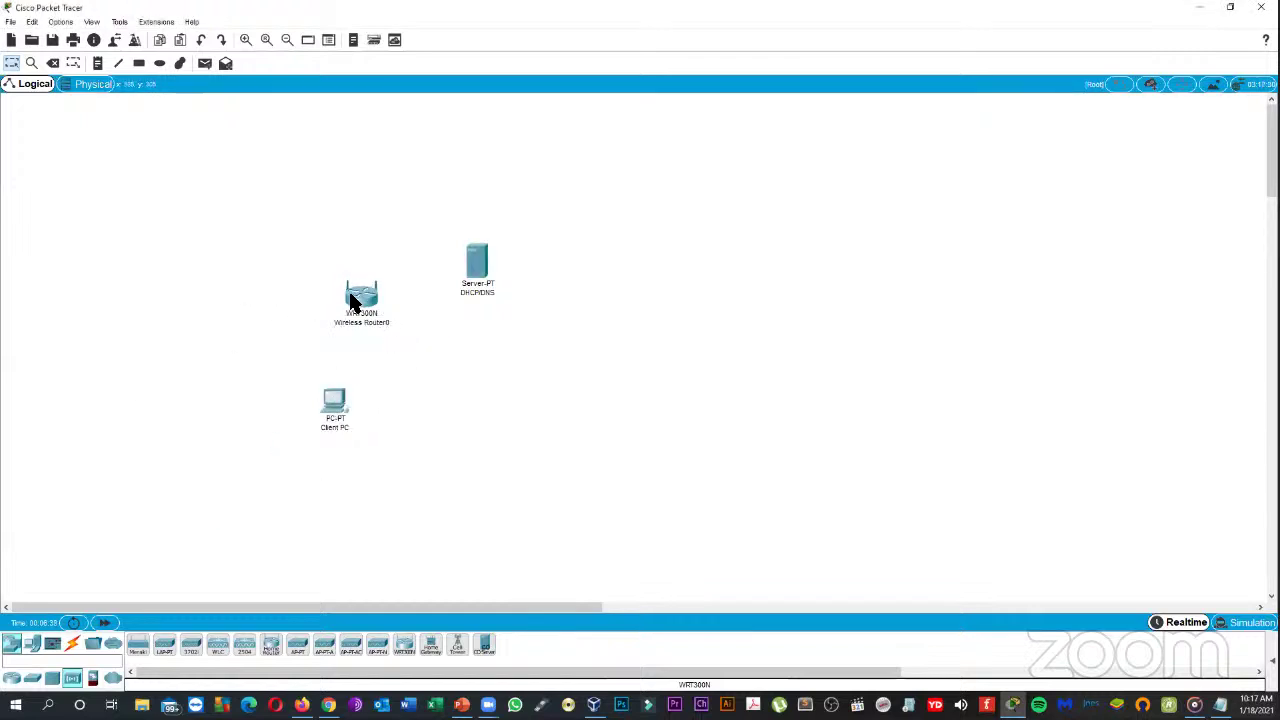
Step: In Wireless Router0's Config > LAN settings, delete the last digit of IP 192.168.0.1
{"action": "left_click", "coordinate": [347, 306]}
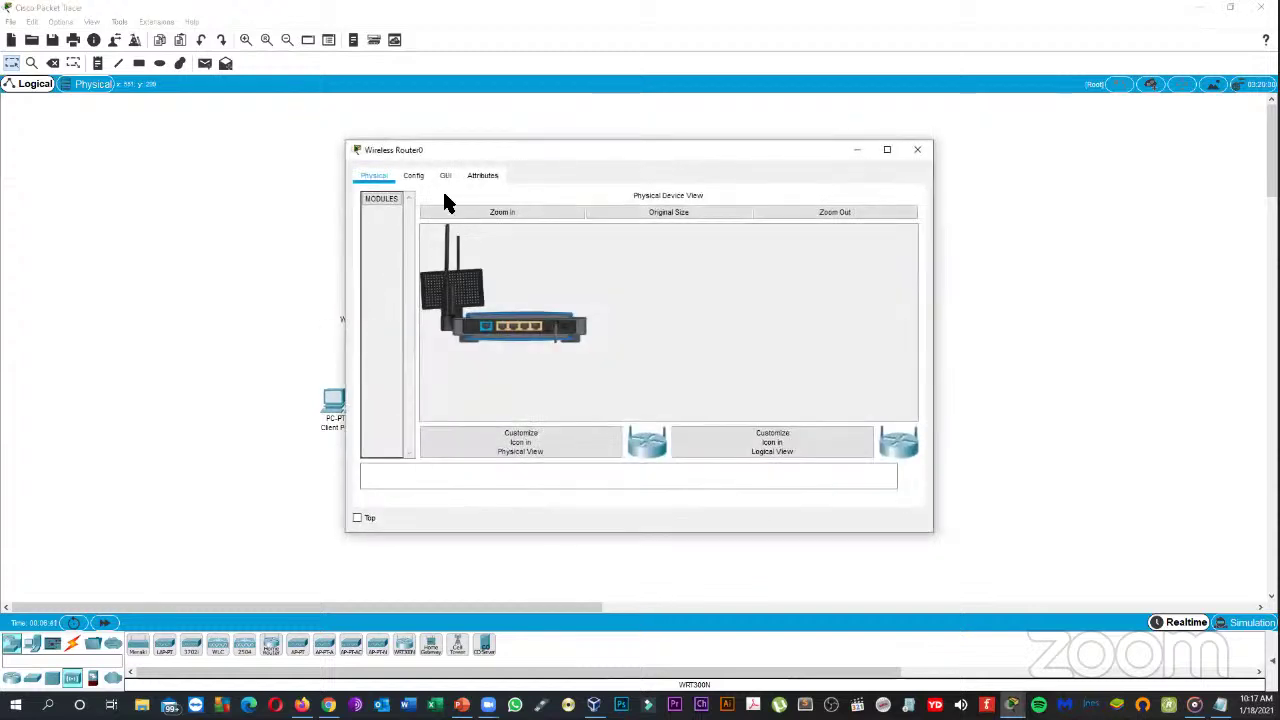
{"action": "left_click", "coordinate": [416, 176]}
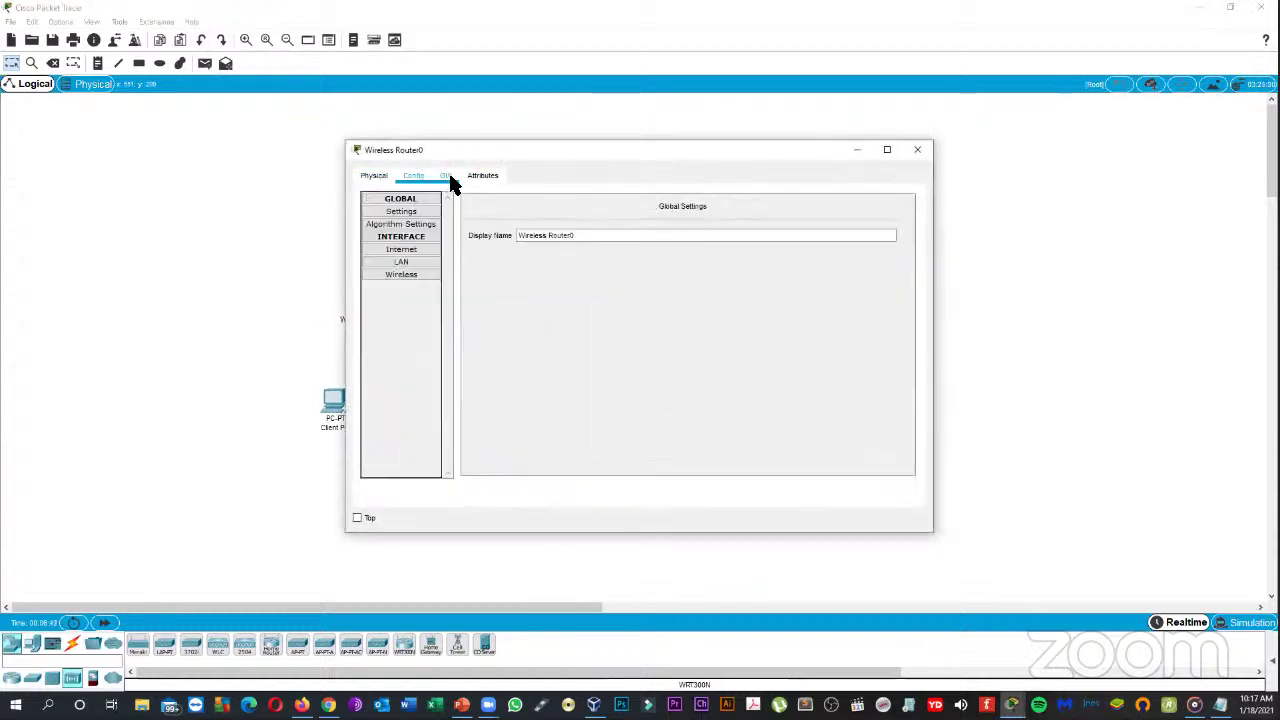
{"action": "left_click", "coordinate": [401, 262]}
{"action": "left_click_drag", "start_coordinate": [728, 229], "coordinate": [590, 213]}
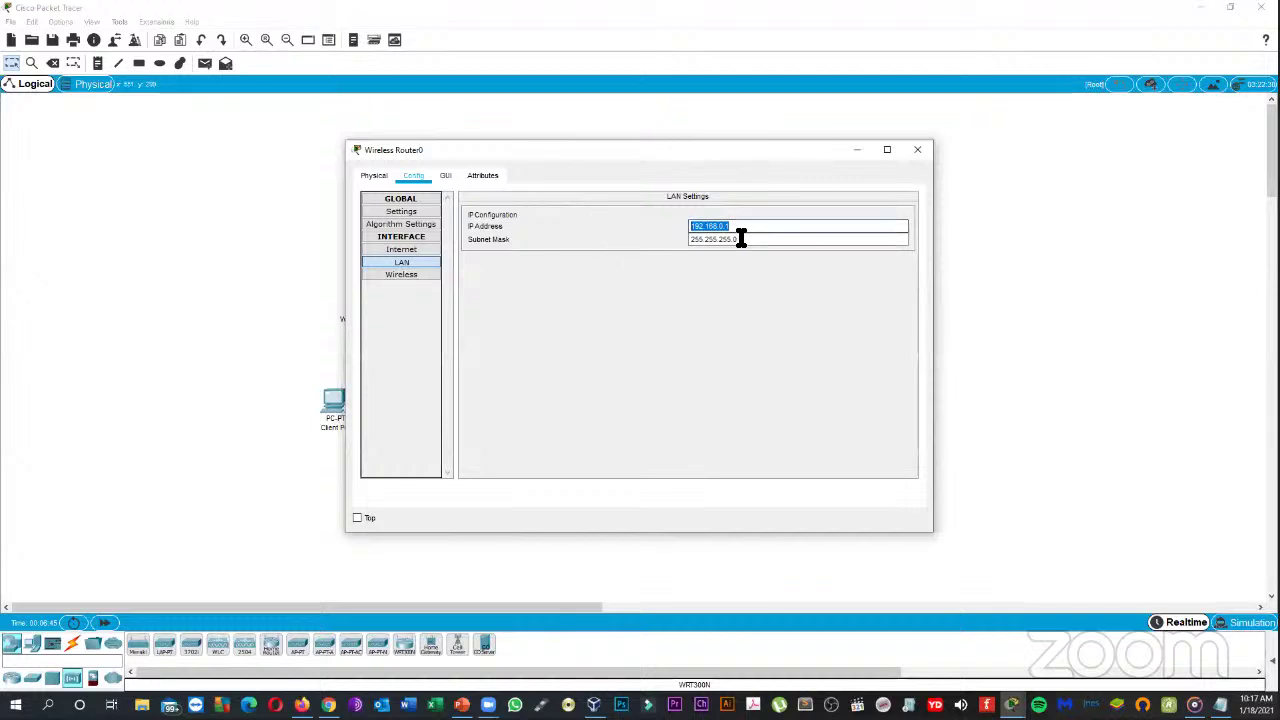
{"action": "key", "text": "Right"}
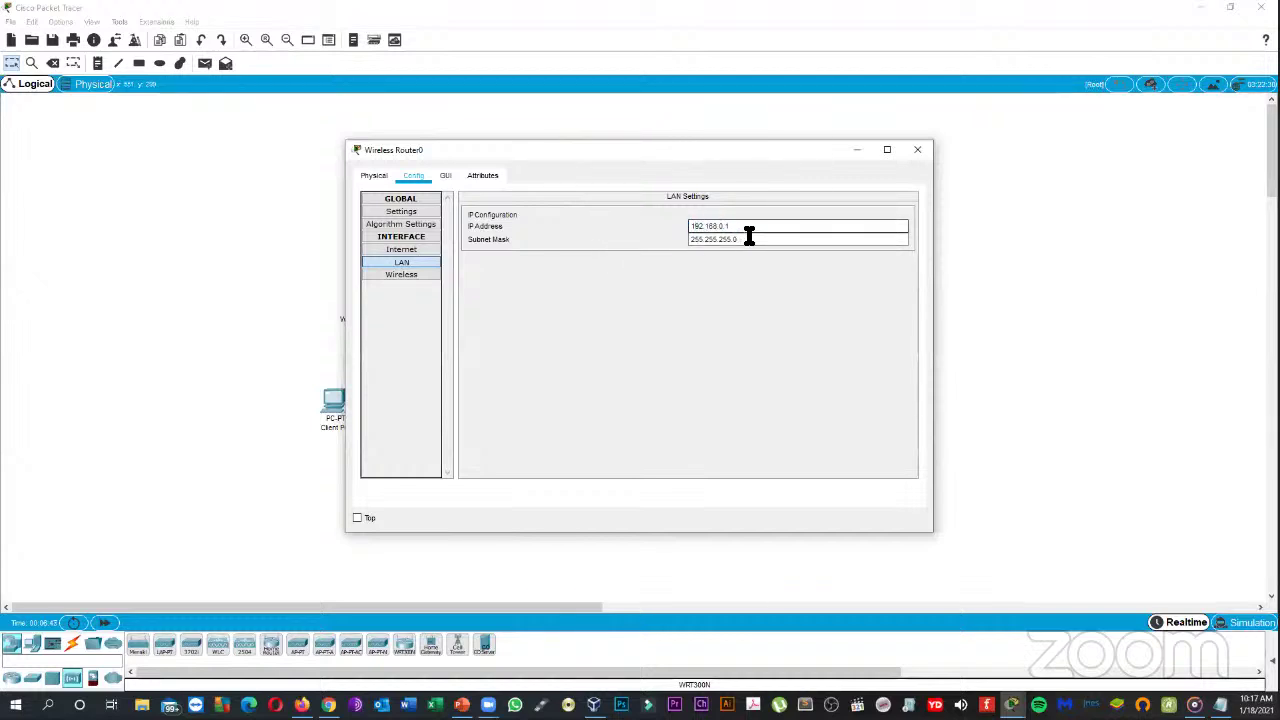
{"action": "left_click", "coordinate": [794, 229]}
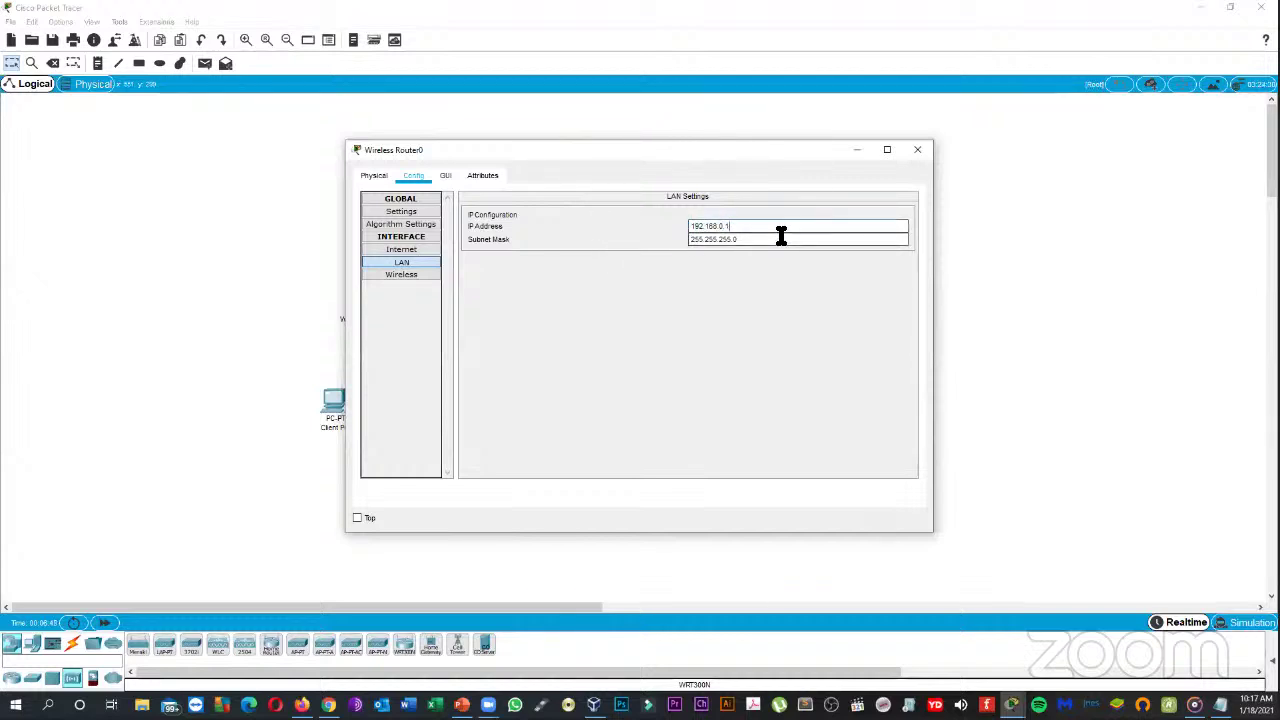
{"action": "key", "text": "BackSpace"}
Step: Replace Wireless Router0's default SSID with 'Ryan'
{"action": "left_click", "coordinate": [405, 275]}
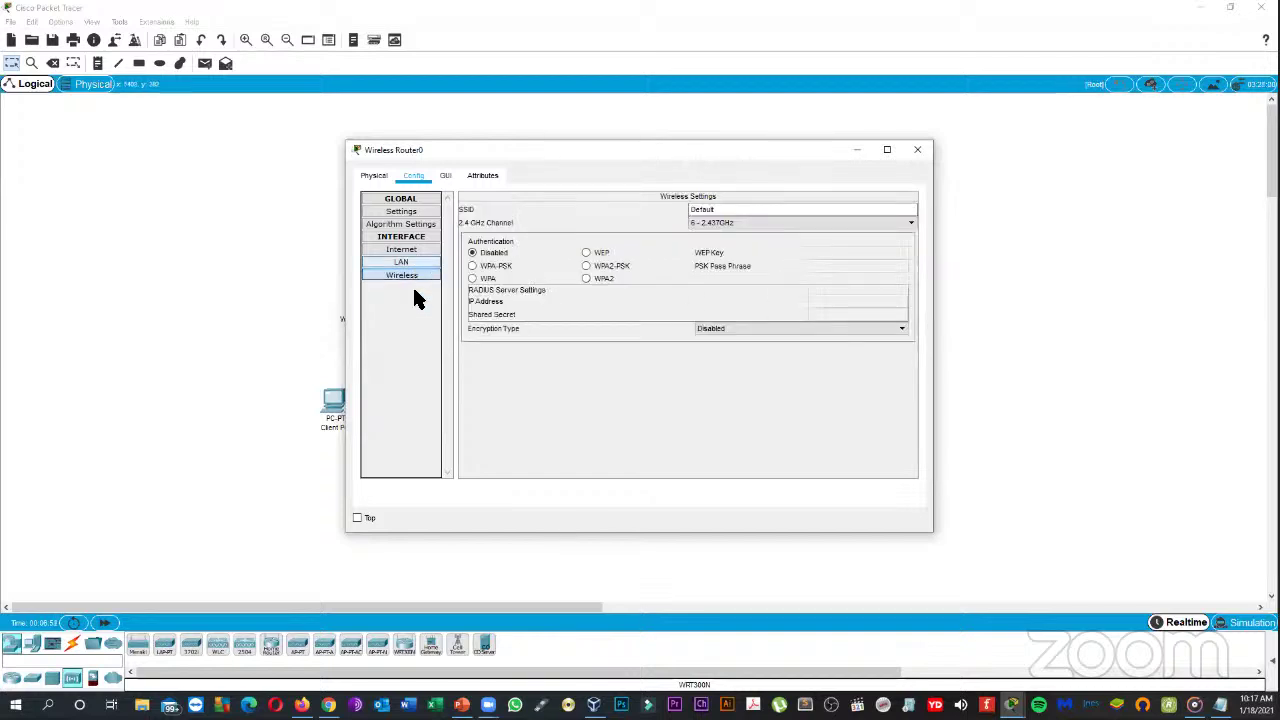
{"action": "double_click", "coordinate": [734, 209]}
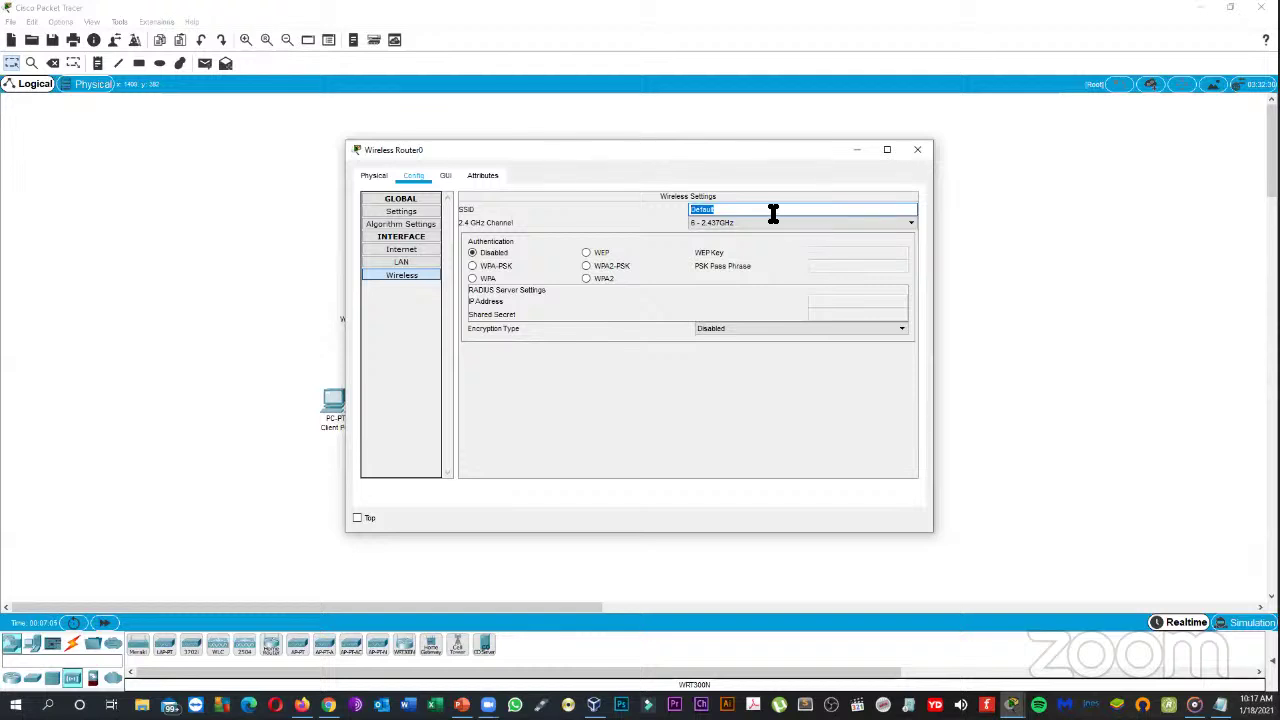
{"action": "left_click", "coordinate": [749, 209]}
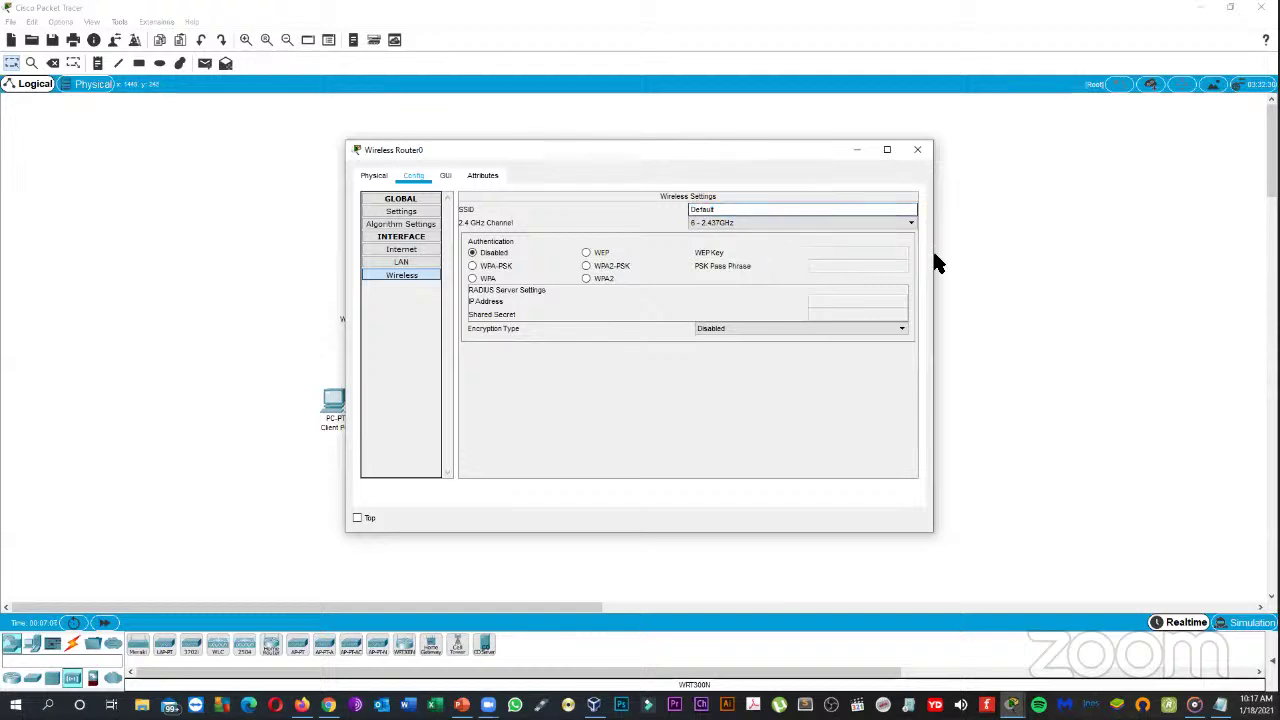
{"action": "left_click_drag", "start_coordinate": [776, 214], "coordinate": [663, 200]}
{"action": "type", "text": "wifi"}
{"action": "key", "text": "BackSpace"}
{"action": "key", "text": "BackSpace"}
{"action": "key", "text": "BackSpace"}
{"action": "key", "text": "BackSpace"}
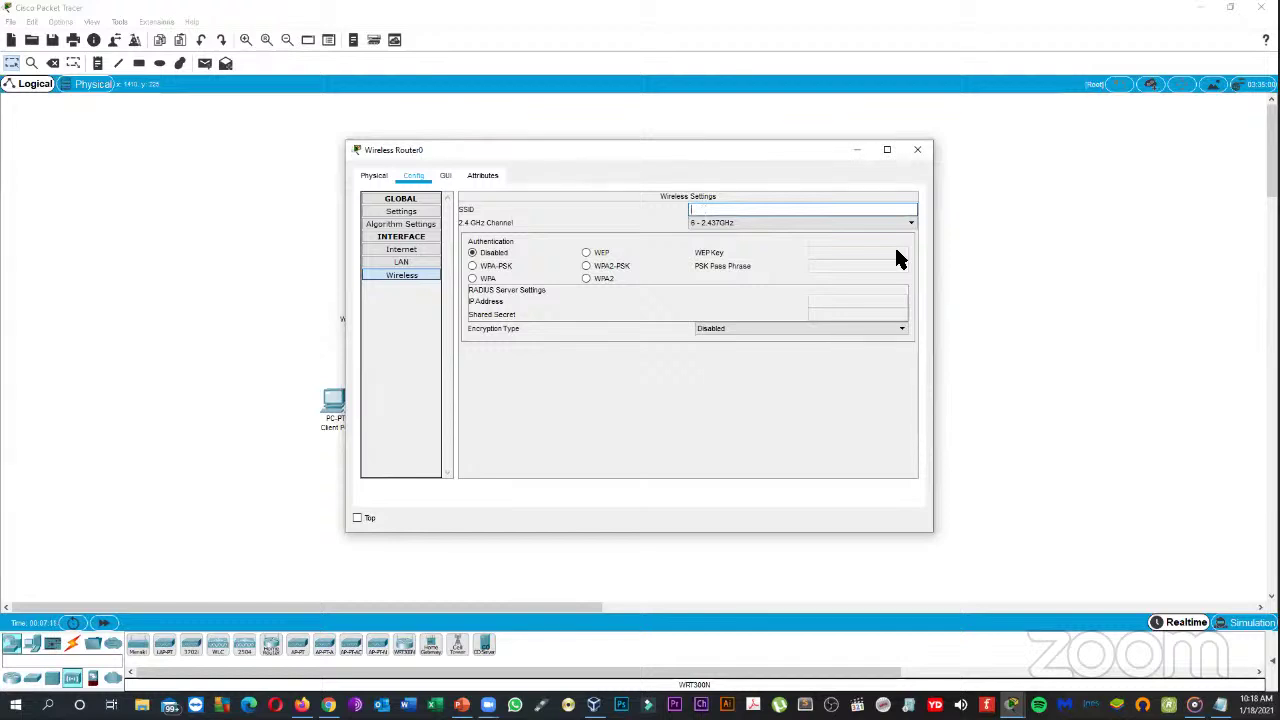
{"action": "type", "text": "rty"}
{"action": "key", "text": "BackSpace"}
{"action": "key", "text": "BackSpace"}
{"action": "key", "text": "BackSpace"}
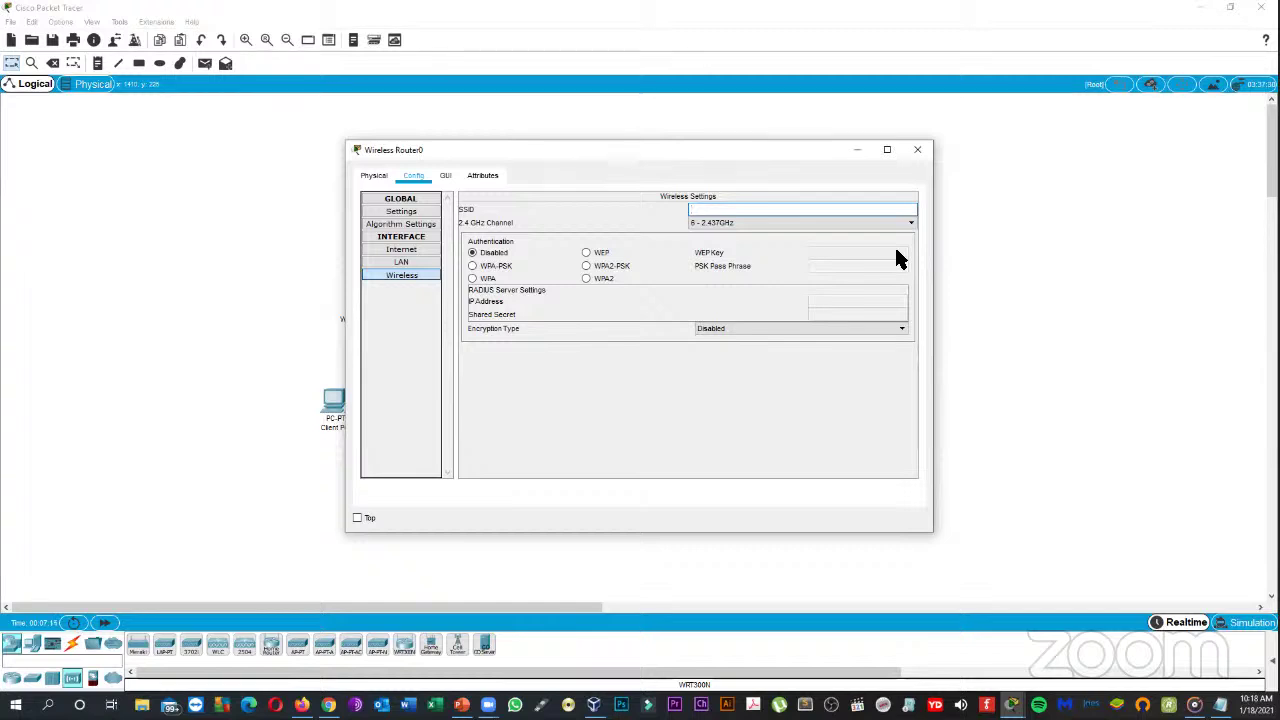
{"action": "type", "text": "Ryan"}
{"action": "left_click_drag", "start_coordinate": [720, 214], "coordinate": [677, 210]}
Step: Secure the wireless network with WPA2-PSK and enter the wireless passphrase
{"action": "left_click", "coordinate": [587, 266]}
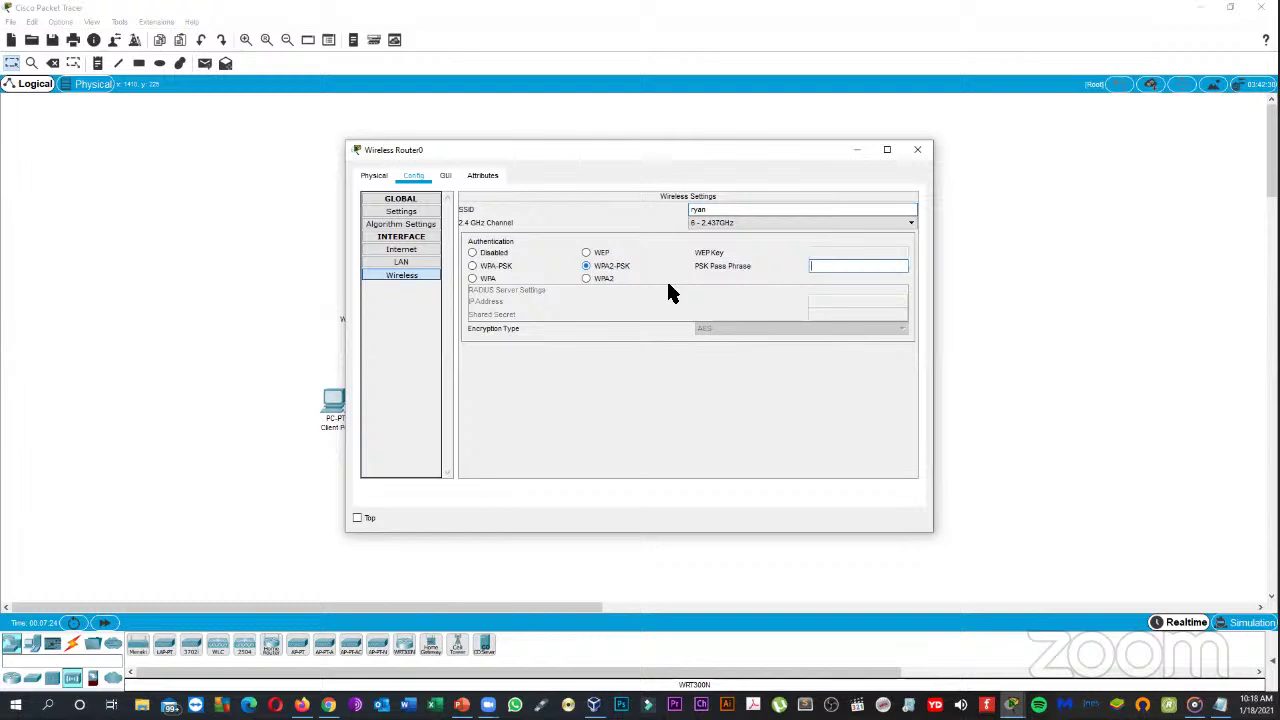
{"action": "left_click", "coordinate": [839, 270]}
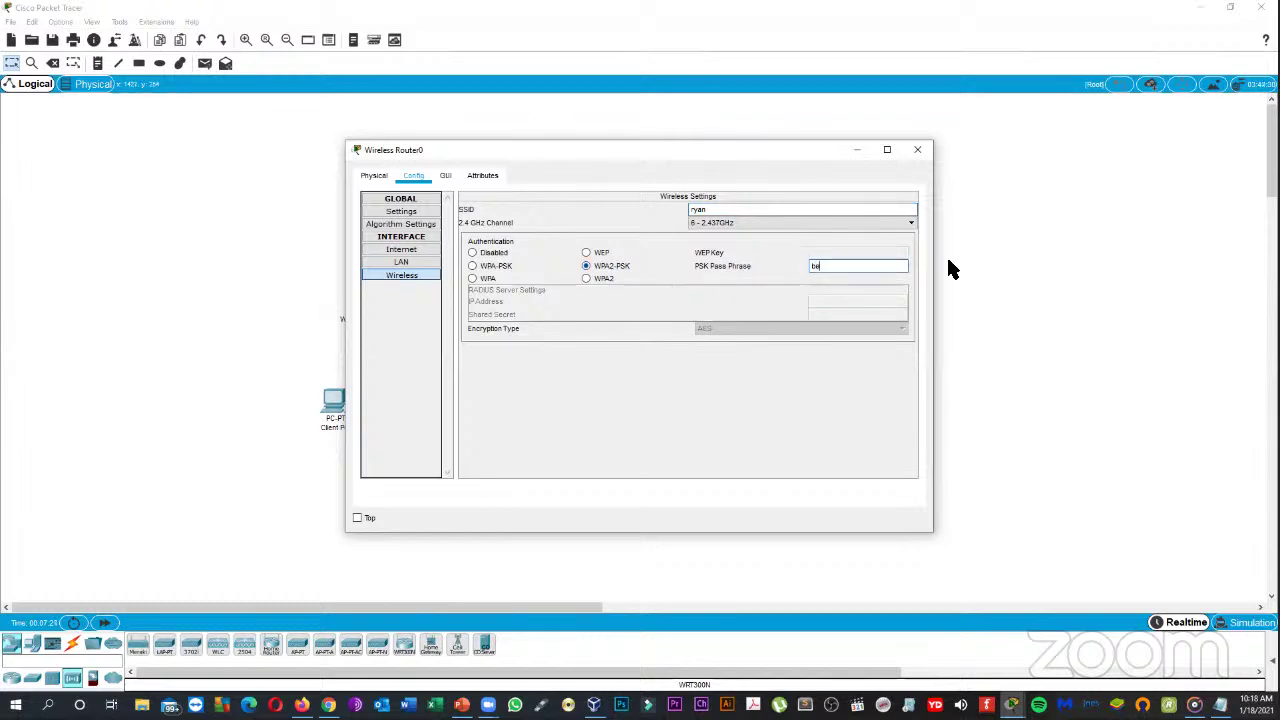
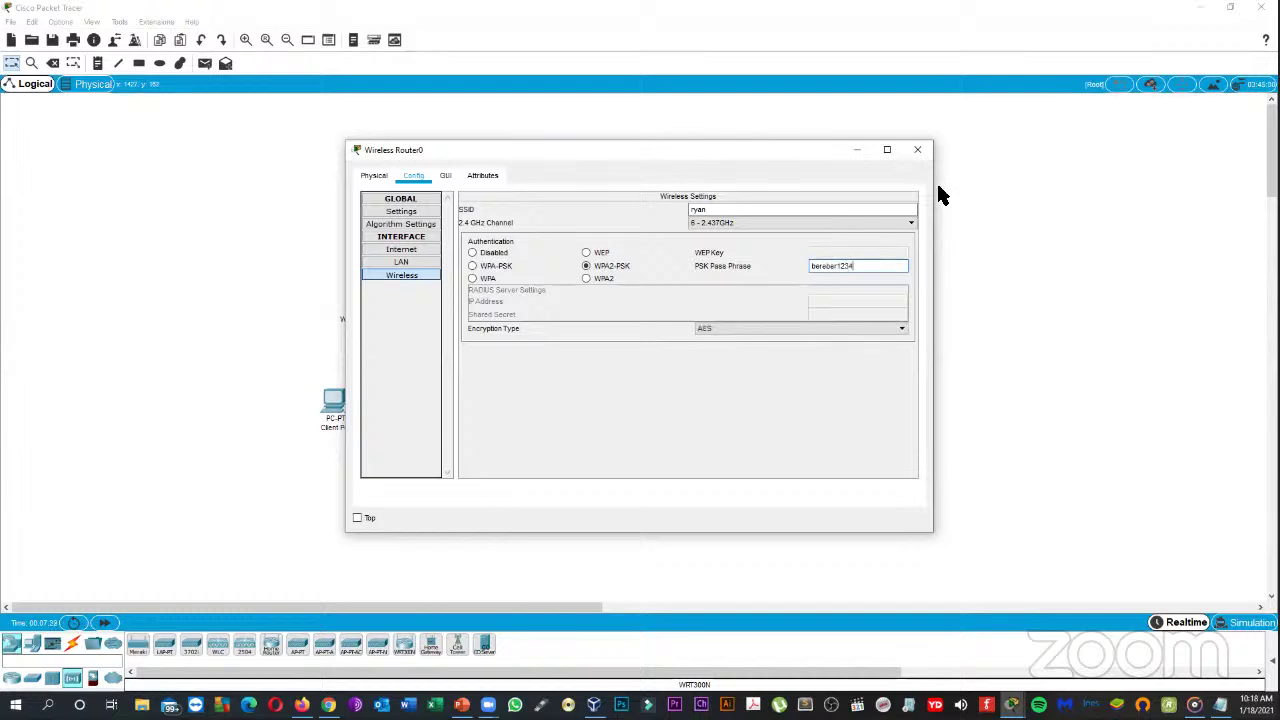
{"action": "left_click", "coordinate": [402, 263]}
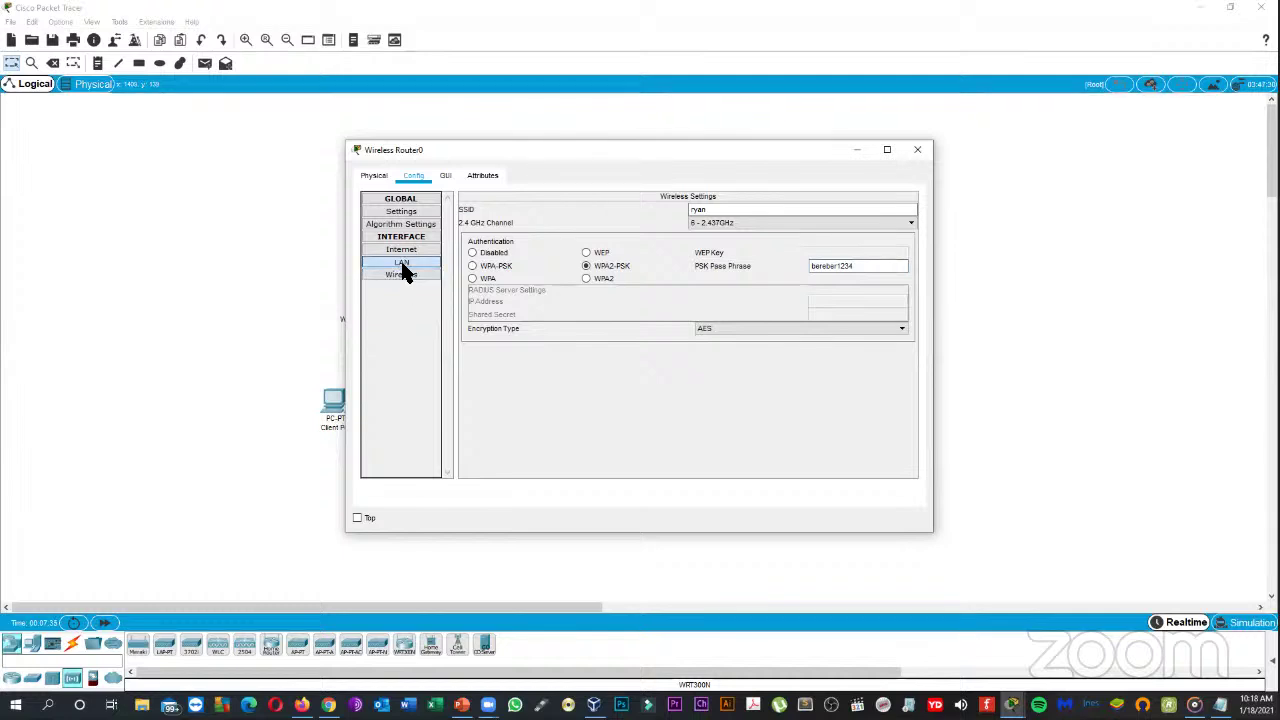
Step: Shift the router right, review its GUI DHCP Server Settings, then move Client PC right
{"action": "left_click", "coordinate": [917, 149]}
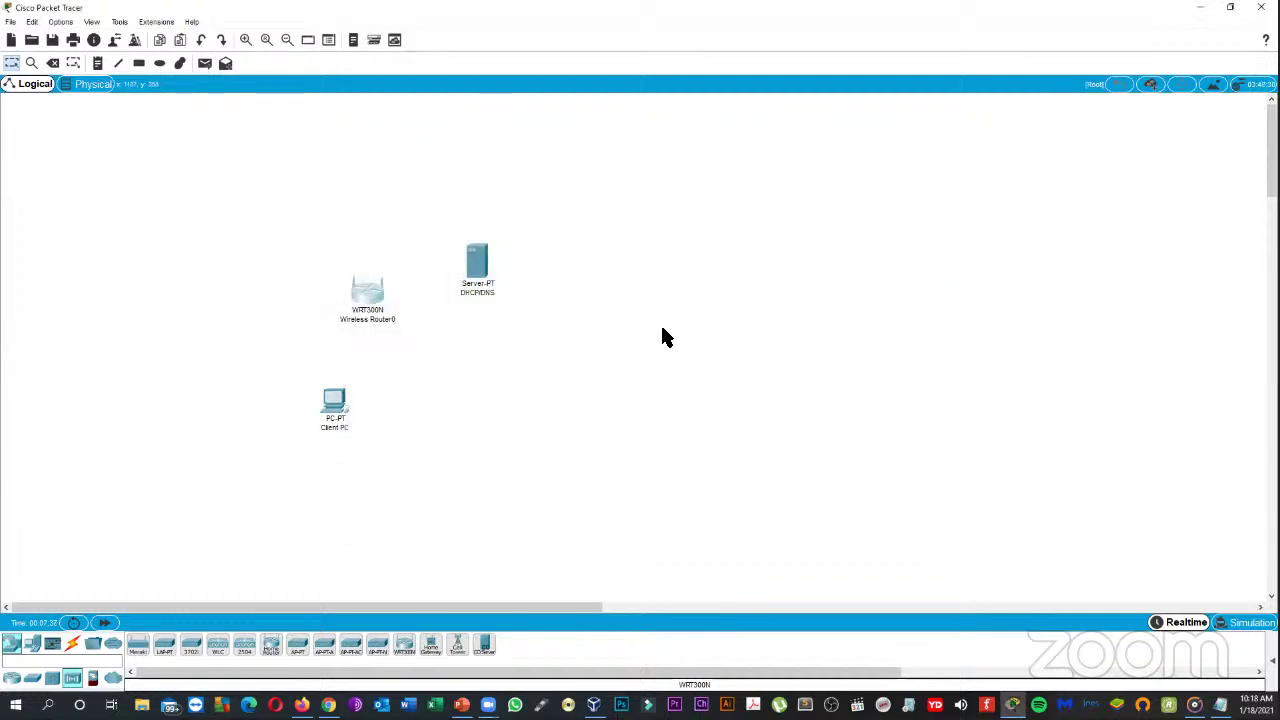
{"action": "left_click_drag", "start_coordinate": [367, 303], "coordinate": [396, 305]}
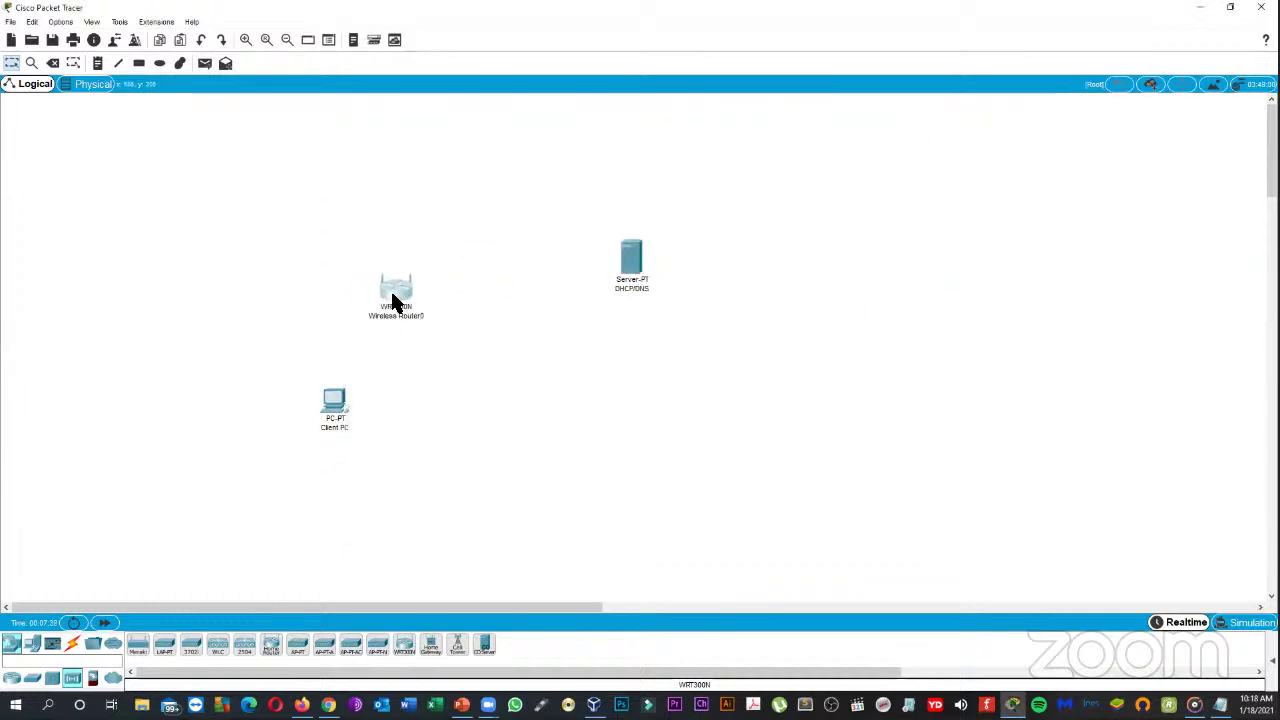
{"action": "left_click", "coordinate": [396, 300]}
{"action": "left_click", "coordinate": [446, 175]}
{"action": "scroll", "coordinate": [668, 350], "scroll_direction": "down", "scroll_amount": 3}
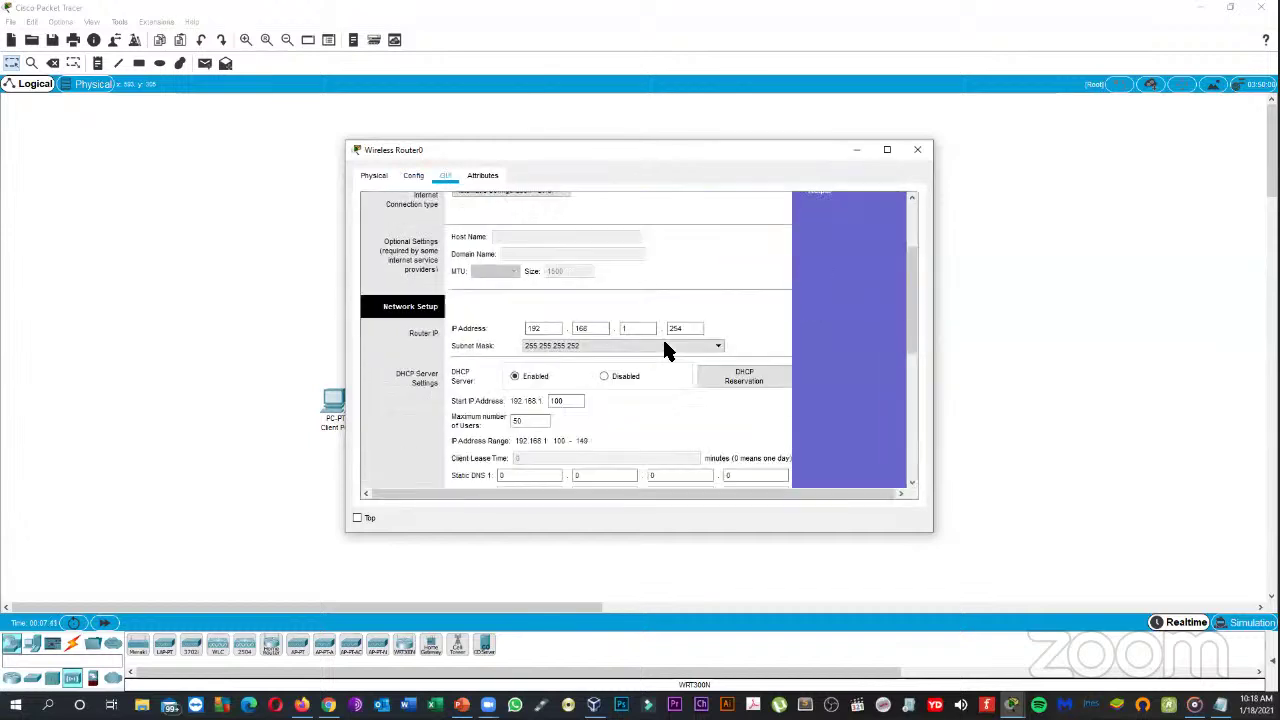
{"action": "scroll", "coordinate": [668, 350], "scroll_direction": "down", "scroll_amount": 1}
{"action": "scroll", "coordinate": [605, 380], "scroll_direction": "down", "scroll_amount": 1}
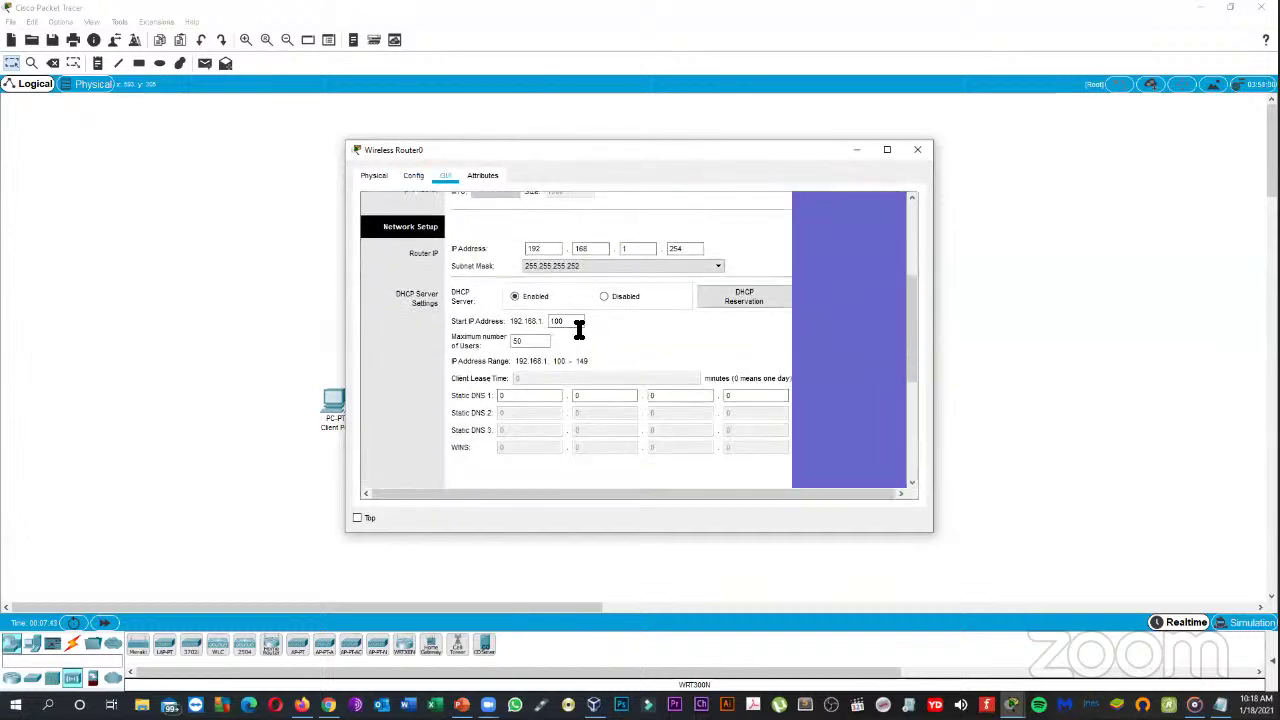
{"action": "left_click", "coordinate": [529, 341]}
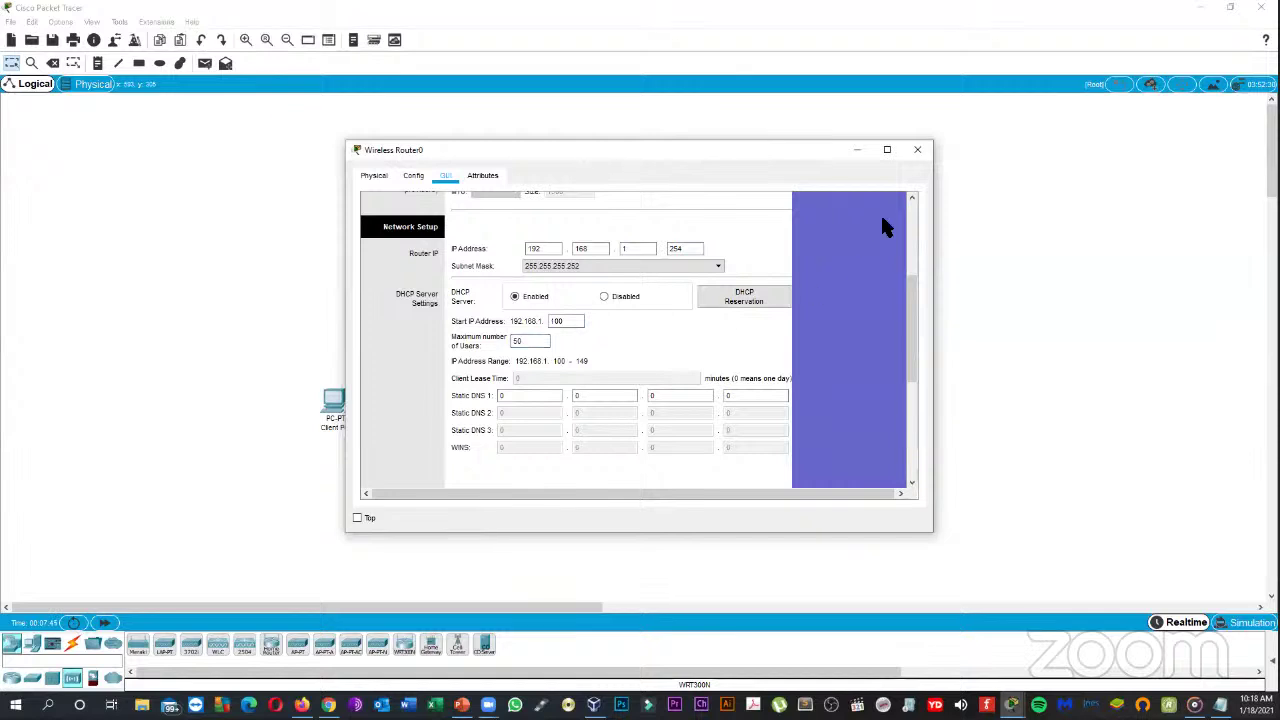
{"action": "left_click", "coordinate": [915, 149]}
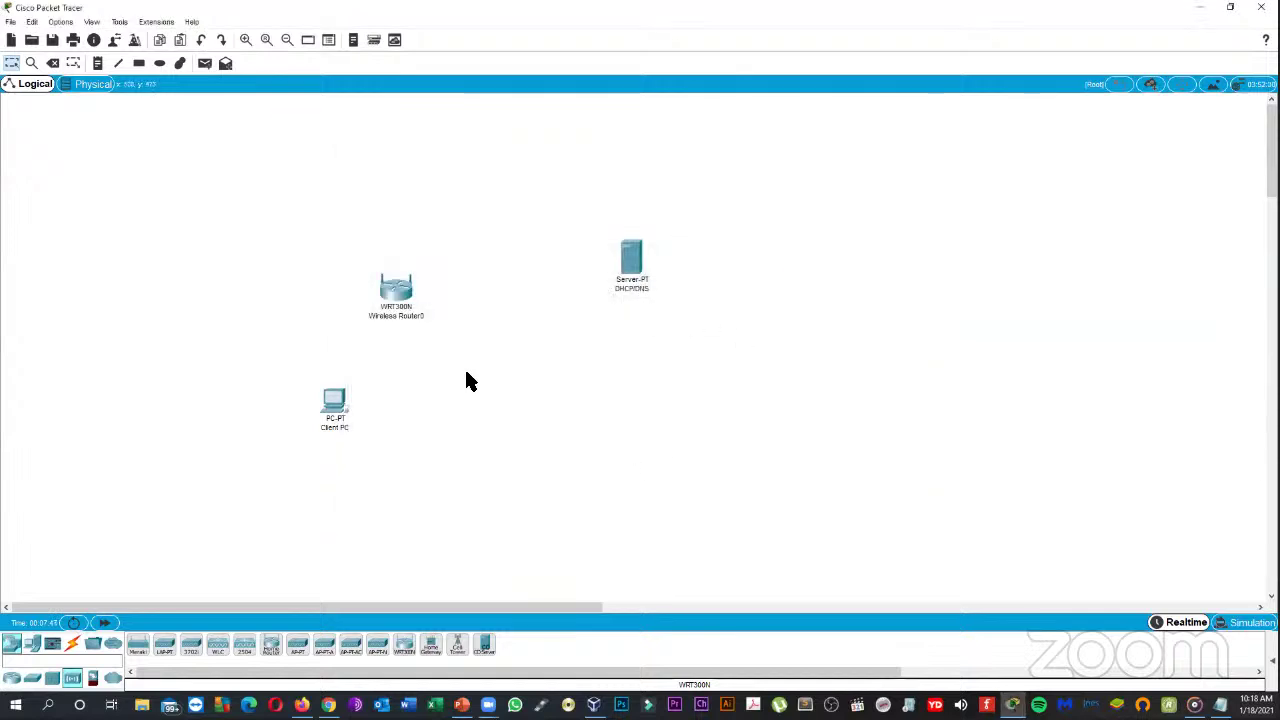
{"action": "left_click_drag", "start_coordinate": [345, 405], "coordinate": [458, 410]}
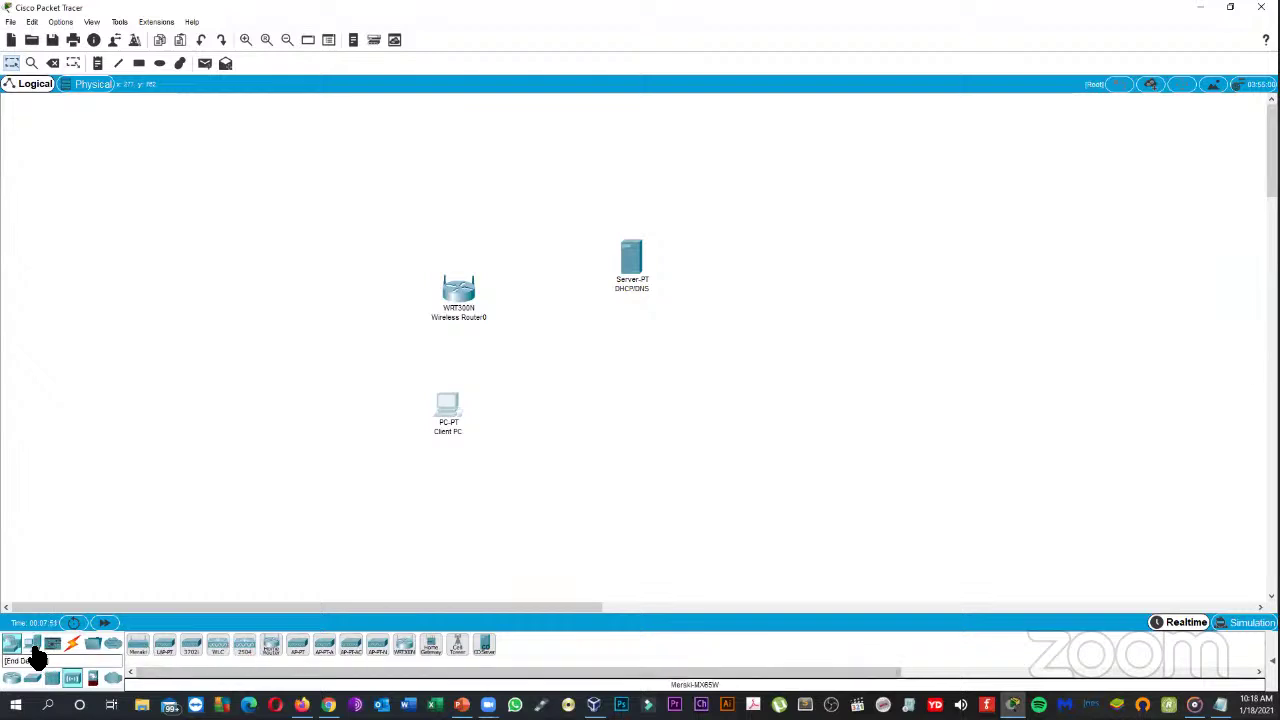
Step: Place a 2960 switch, Switch0, between Wireless Router0 and Client PC, slightly lowered
{"action": "left_click", "coordinate": [32, 644]}
{"action": "left_click", "coordinate": [12, 644]}
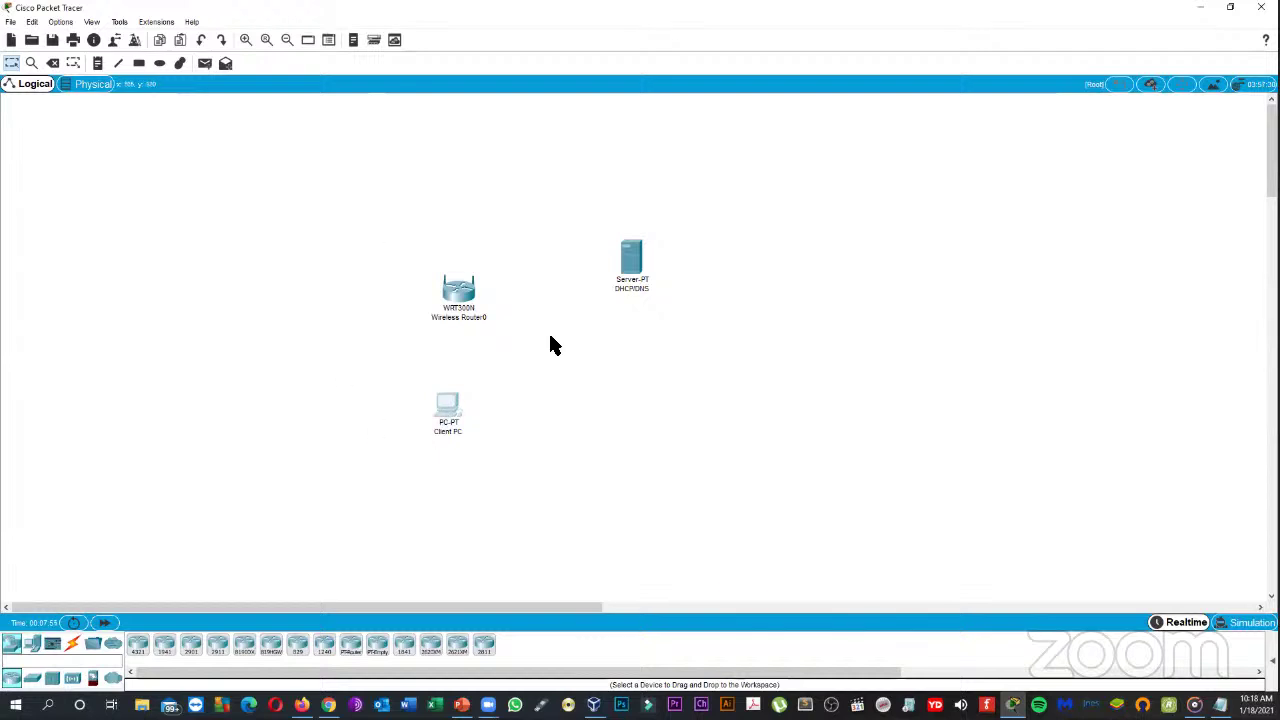
{"action": "left_click", "coordinate": [32, 680]}
{"action": "left_click_drag", "start_coordinate": [136, 648], "coordinate": [446, 477]}
{"action": "left_click", "coordinate": [457, 357]}
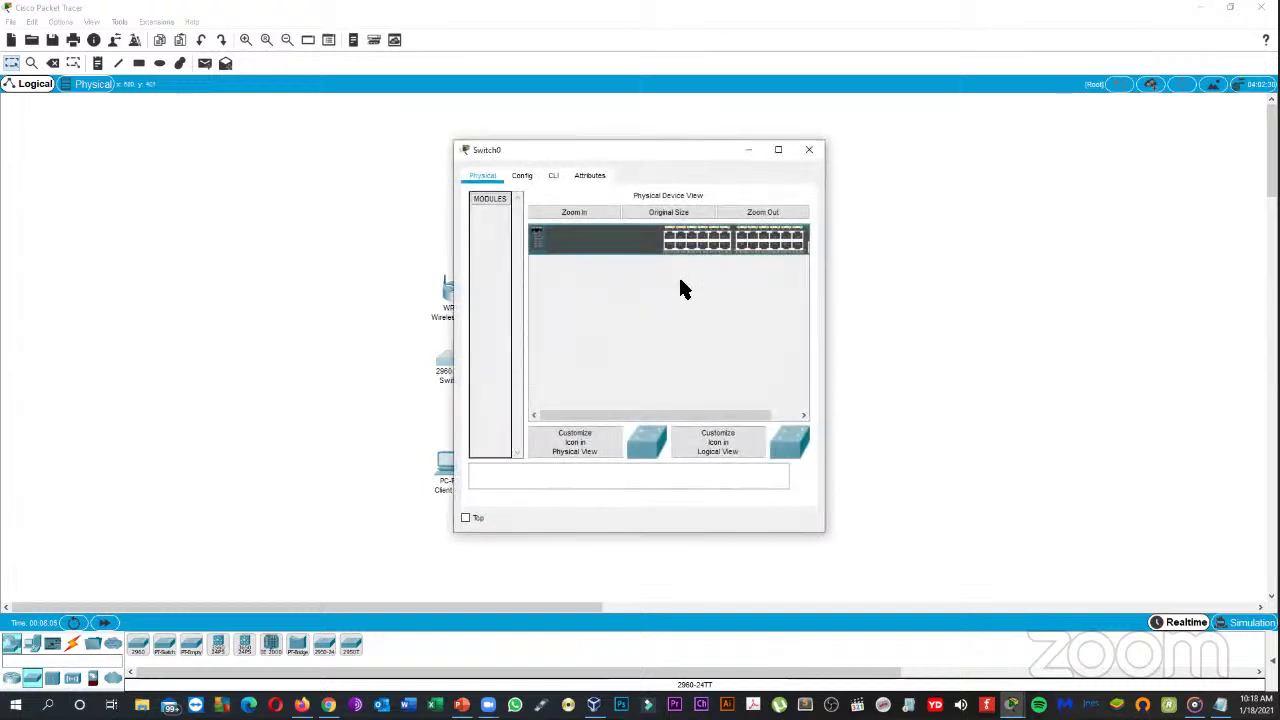
{"action": "left_click", "coordinate": [809, 149]}
{"action": "left_click_drag", "start_coordinate": [450, 360], "coordinate": [458, 388]}
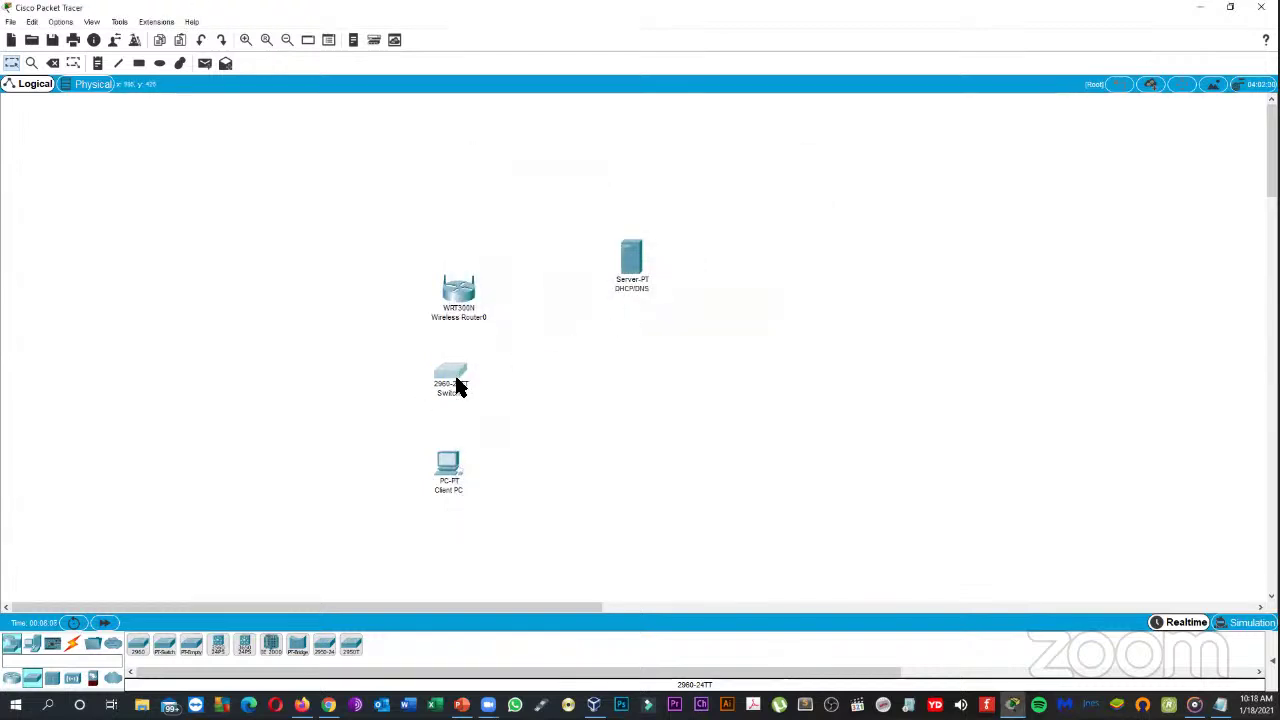
Step: Link Switch0 FastEthernet0/1 to Client PC with a copper straight-through cable
{"action": "left_click", "coordinate": [72, 643]}
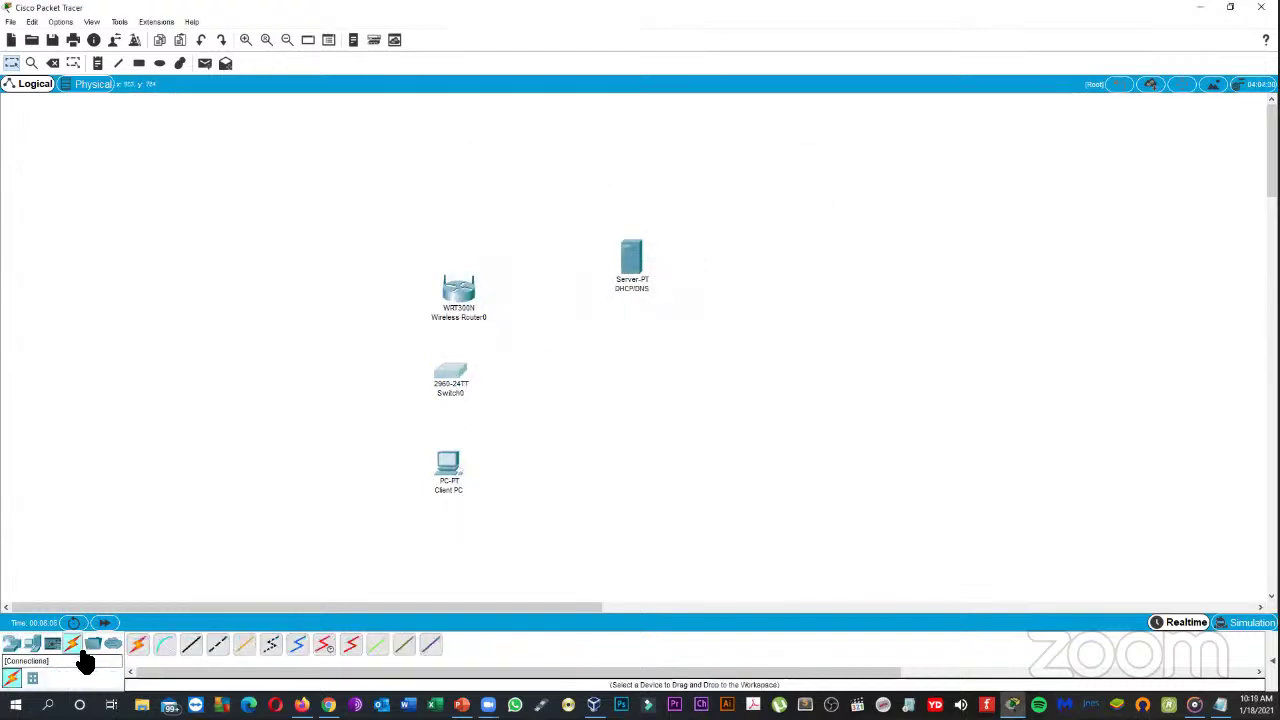
{"action": "left_click", "coordinate": [193, 645]}
{"action": "left_click", "coordinate": [451, 378]}
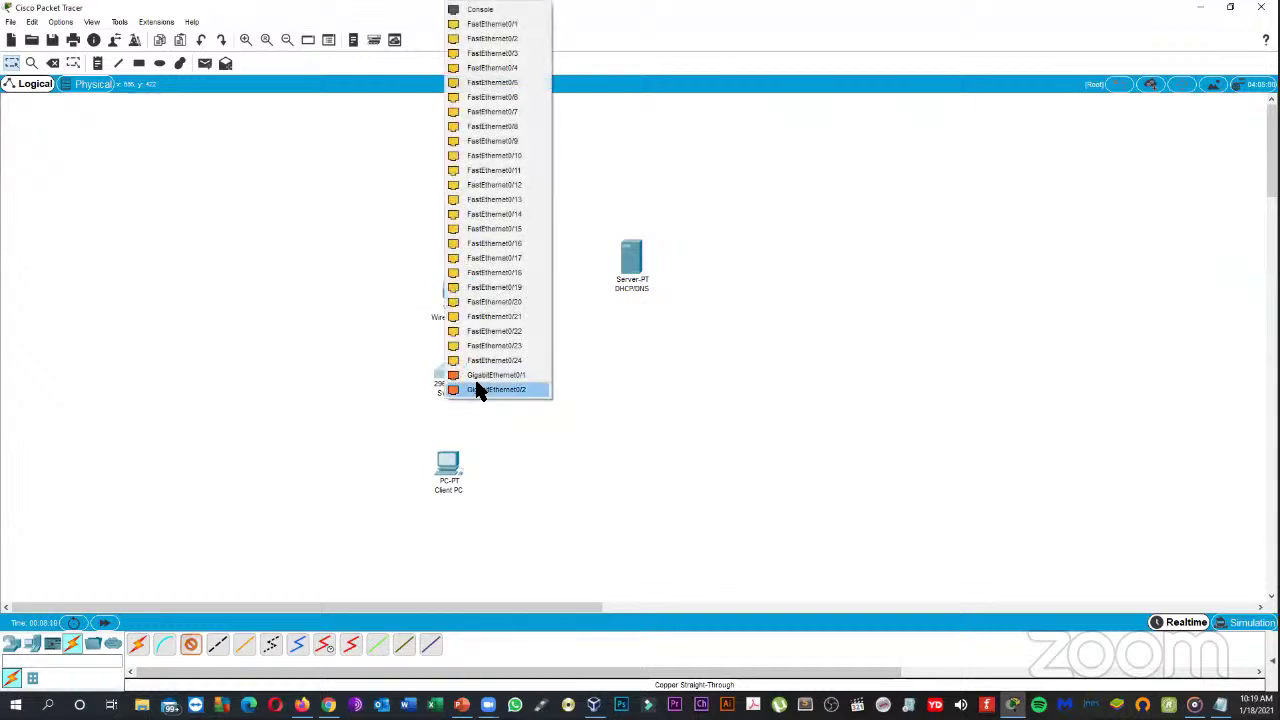
{"action": "left_click", "coordinate": [510, 25]}
{"action": "left_click", "coordinate": [455, 465]}
{"action": "left_click", "coordinate": [506, 520]}
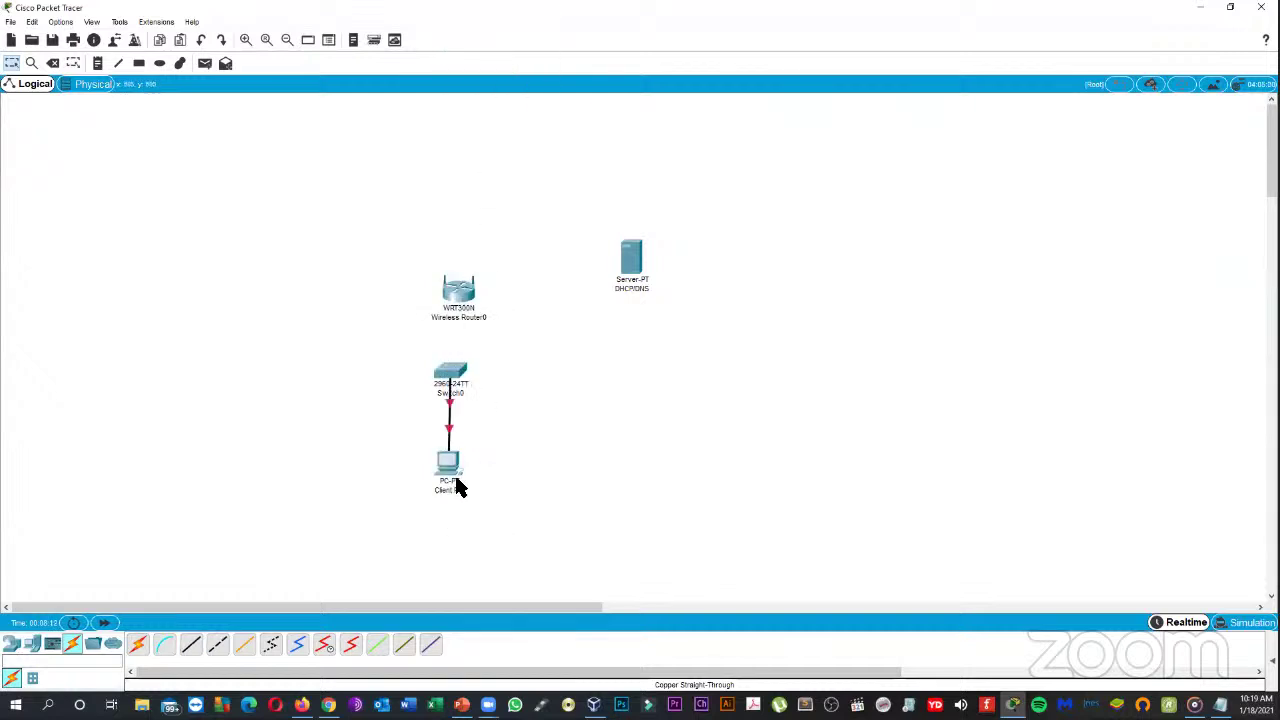
Step: Link Switch0 to Wireless Router0's Ethernet 1 with a copper cross-over cable
{"action": "left_click", "coordinate": [217, 644]}
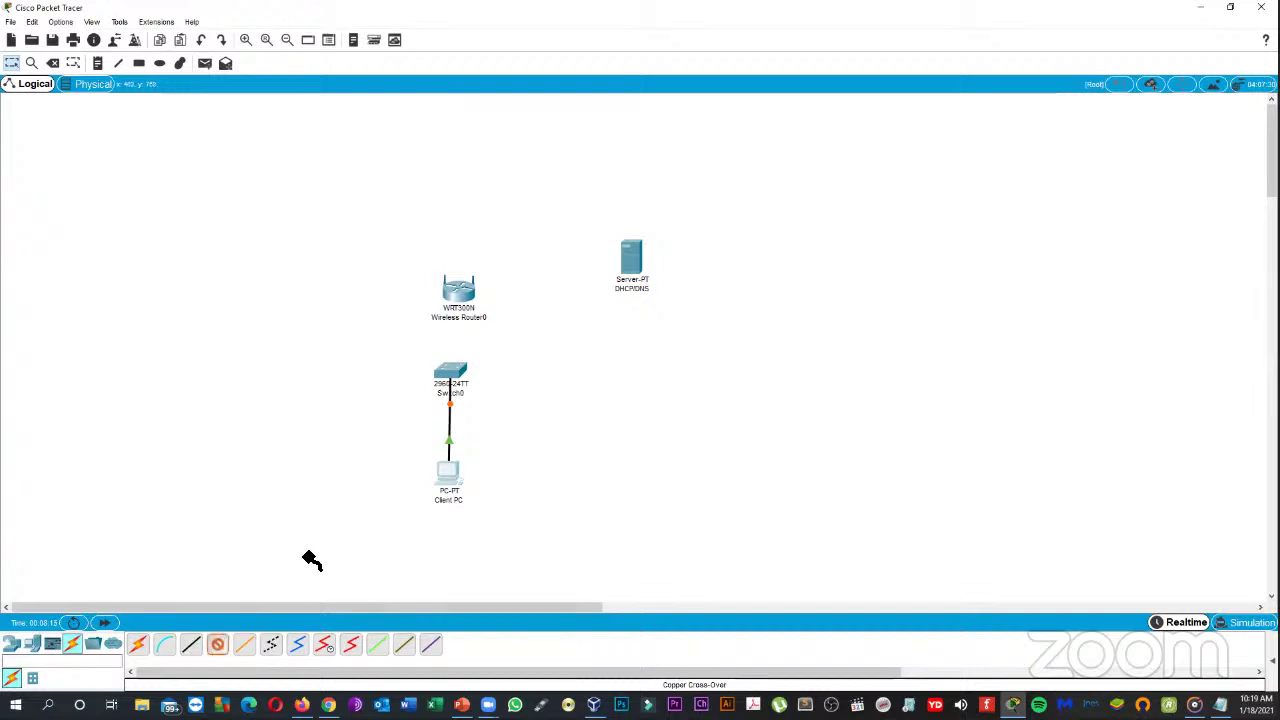
{"action": "left_click", "coordinate": [449, 372]}
{"action": "left_click", "coordinate": [509, 37]}
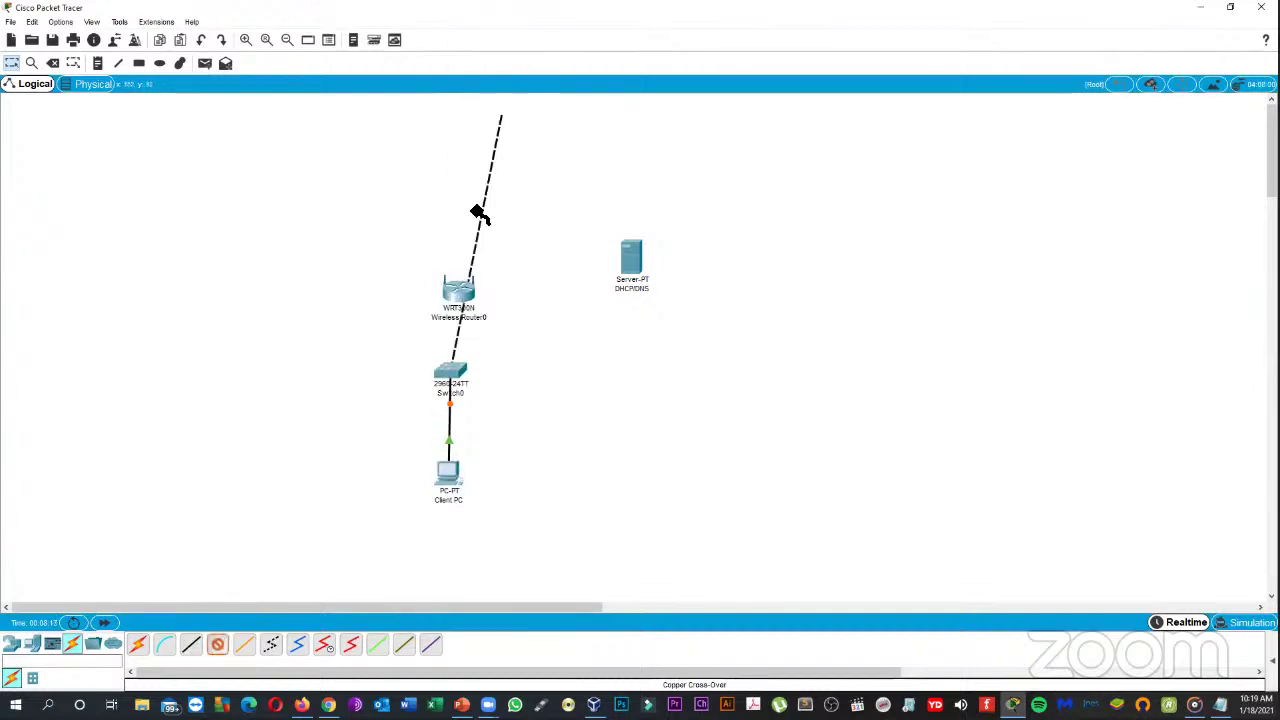
{"action": "left_click", "coordinate": [460, 292]}
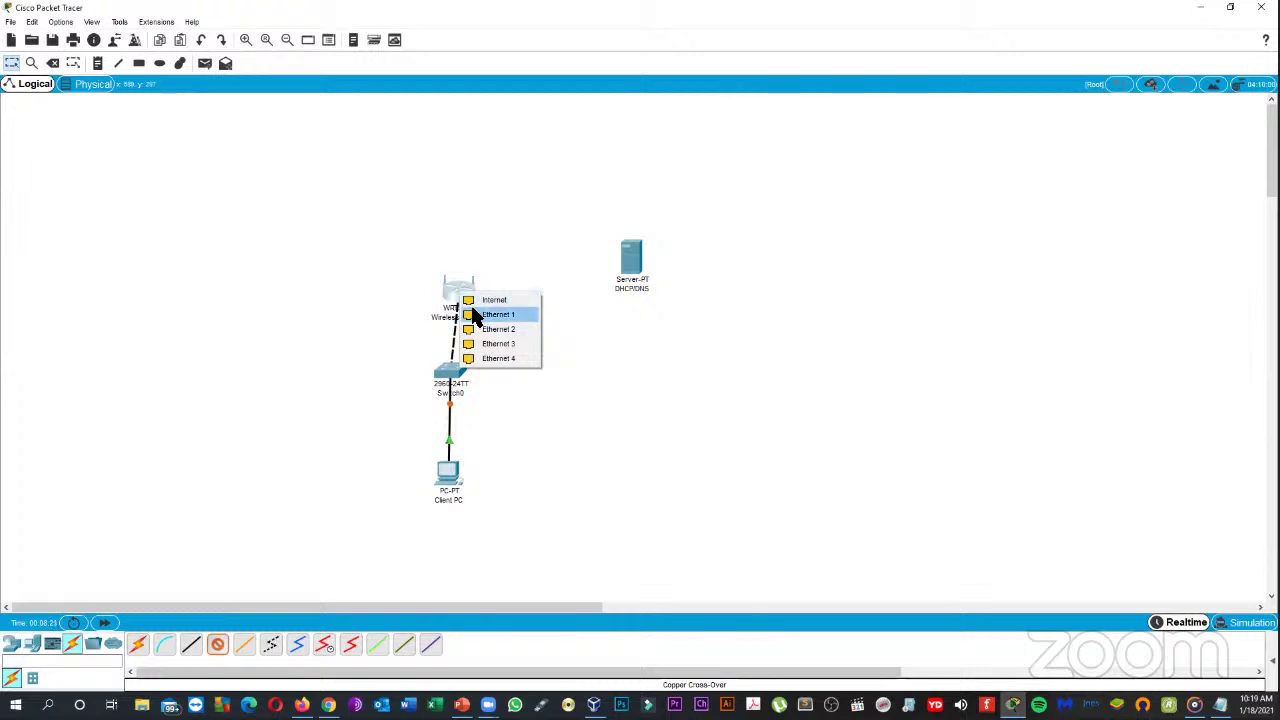
{"action": "left_click", "coordinate": [475, 316]}
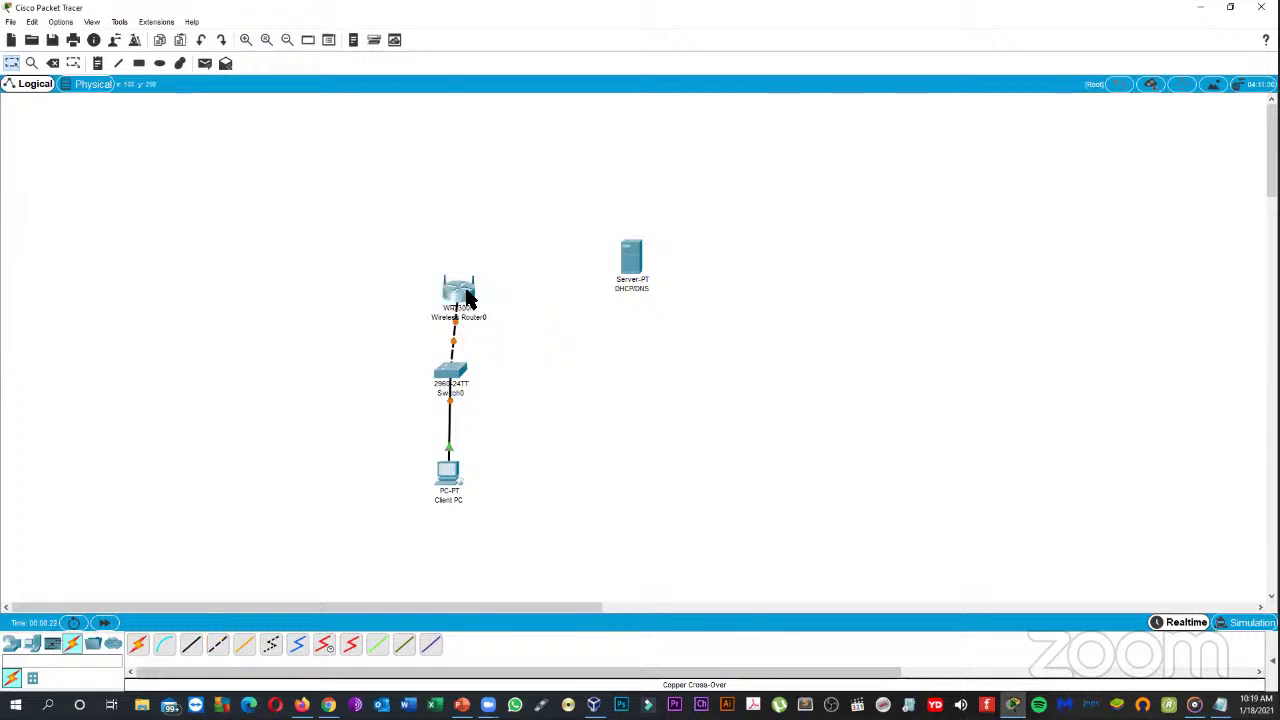
{"action": "mouse_move", "coordinate": [466, 294]}
{"action": "left_mouse_down"}
{"action": "mouse_move", "coordinate": [466, 271]}
{"action": "mouse_move", "coordinate": [460, 284]}
{"action": "left_mouse_up"}
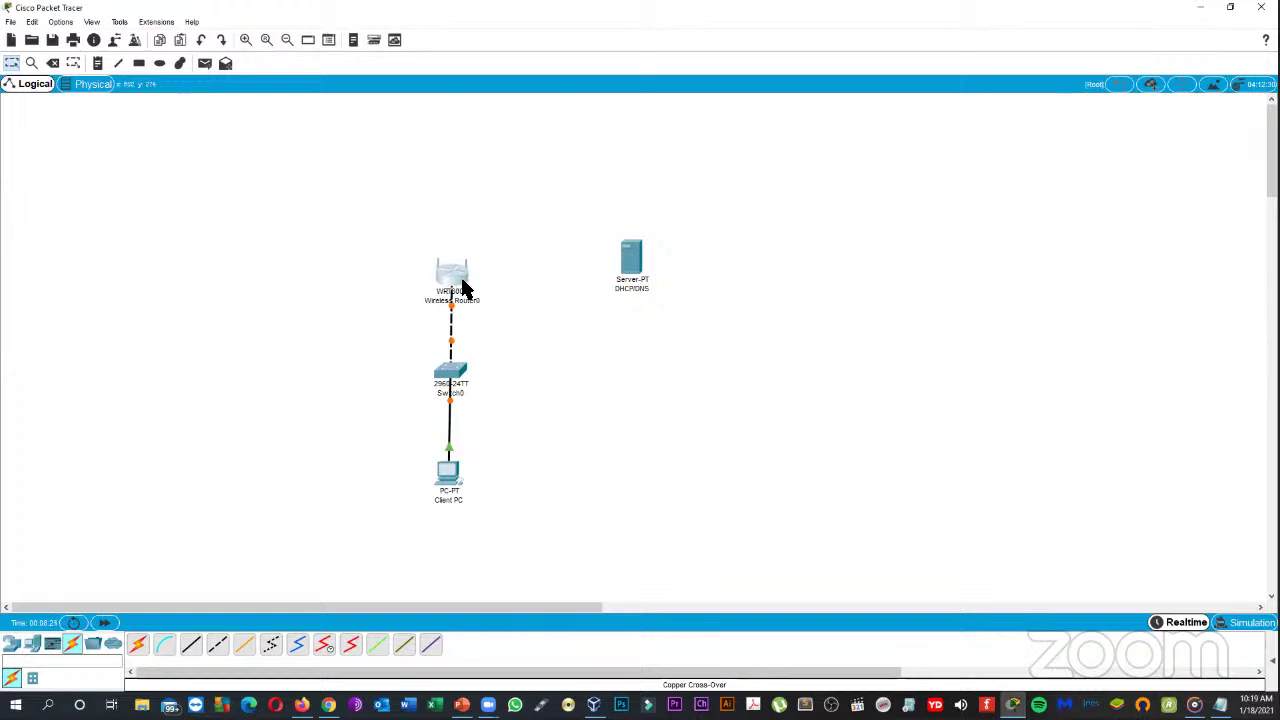
{"action": "left_click", "coordinate": [451, 378]}
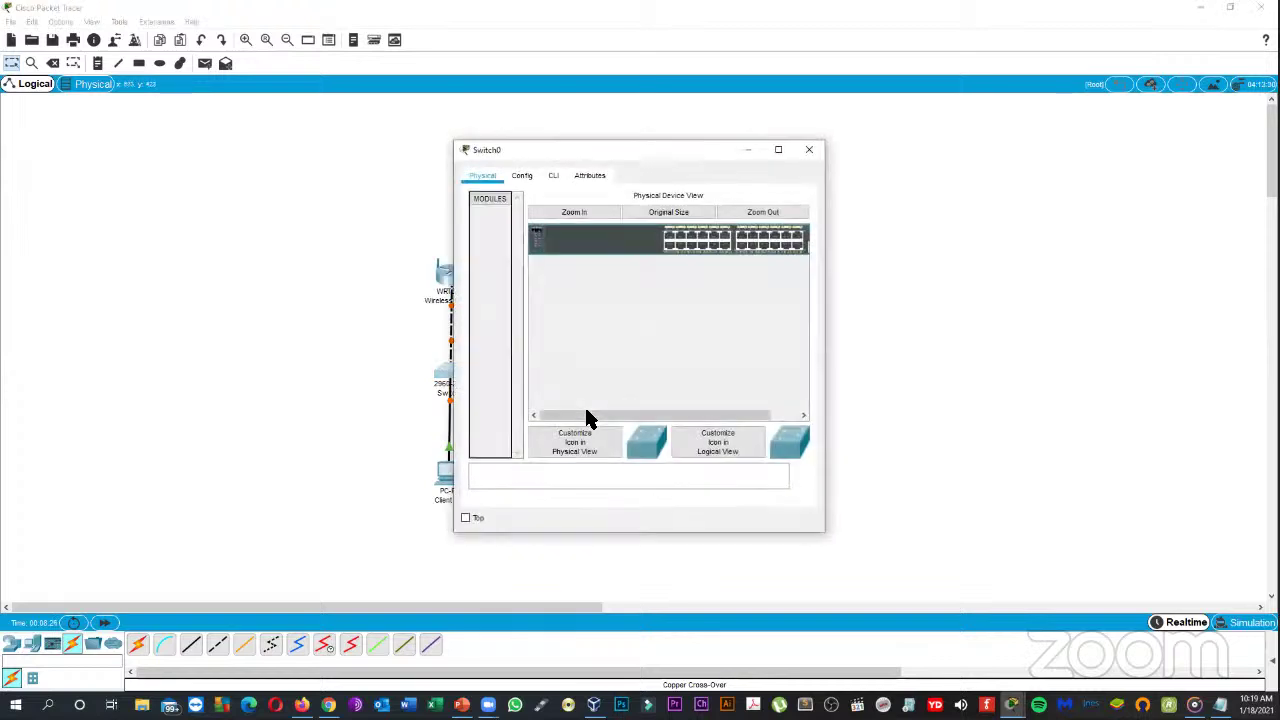
{"action": "left_click", "coordinate": [808, 150]}
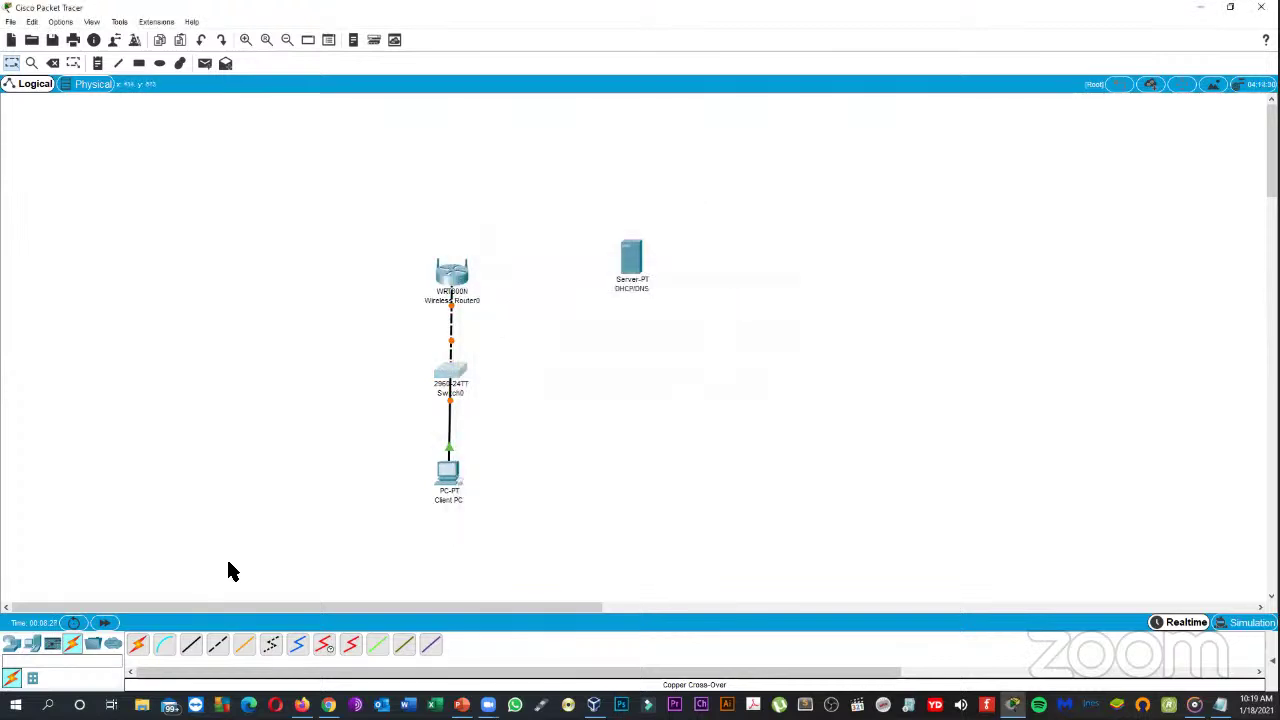
Step: Link the server's FastEthernet0 to Wireless Router0 with a copper straight-through cable
{"action": "left_click", "coordinate": [192, 646]}
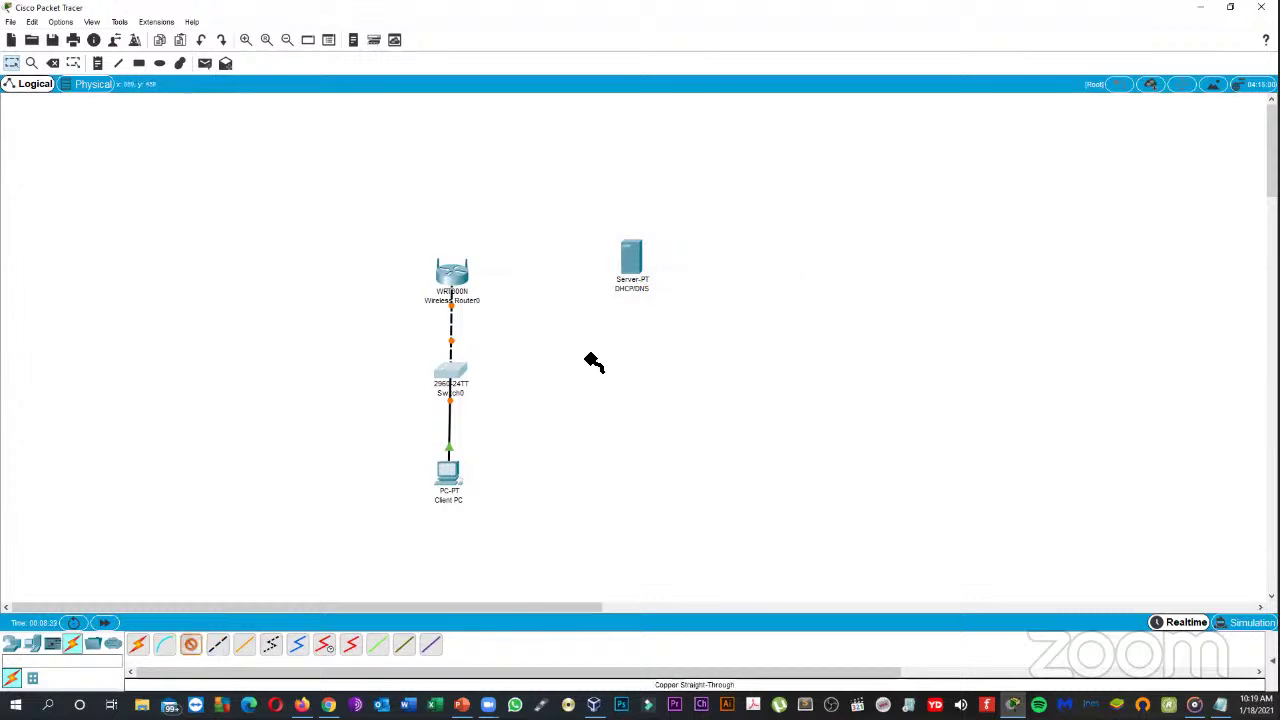
{"action": "left_click", "coordinate": [632, 262]}
{"action": "left_click", "coordinate": [640, 266]}
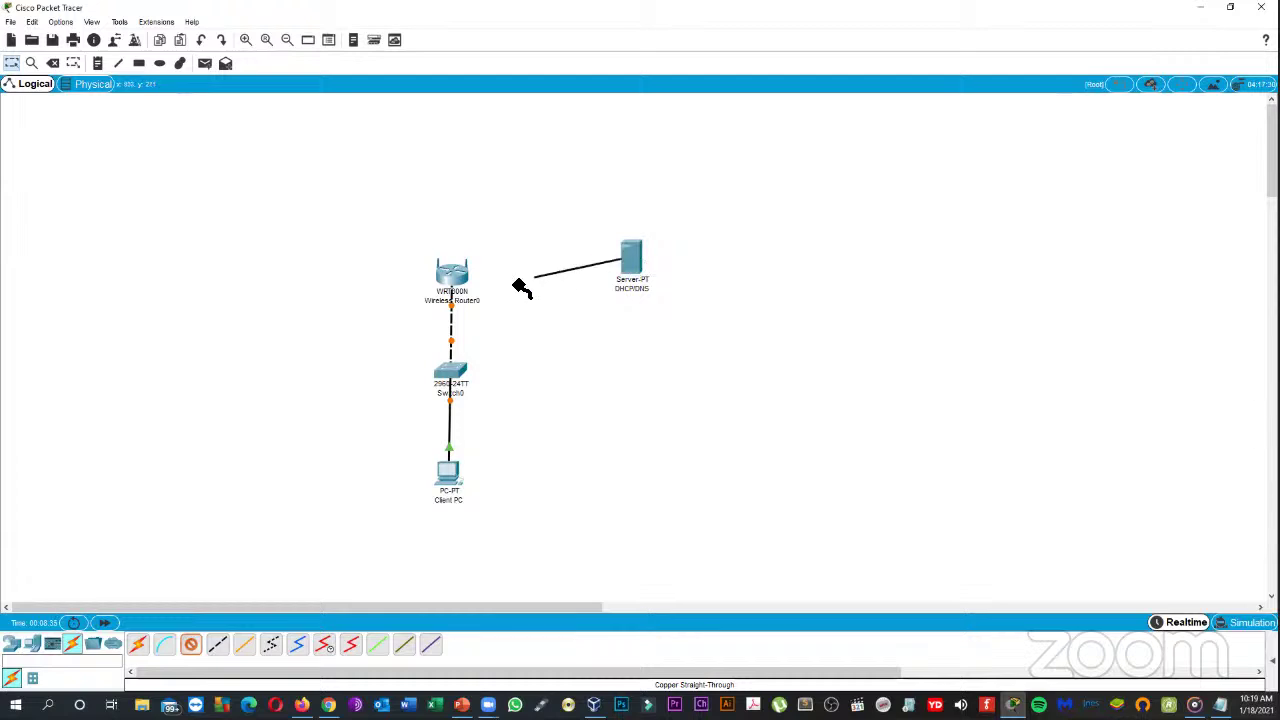
{"action": "left_click", "coordinate": [457, 274]}
{"action": "left_click", "coordinate": [473, 288]}
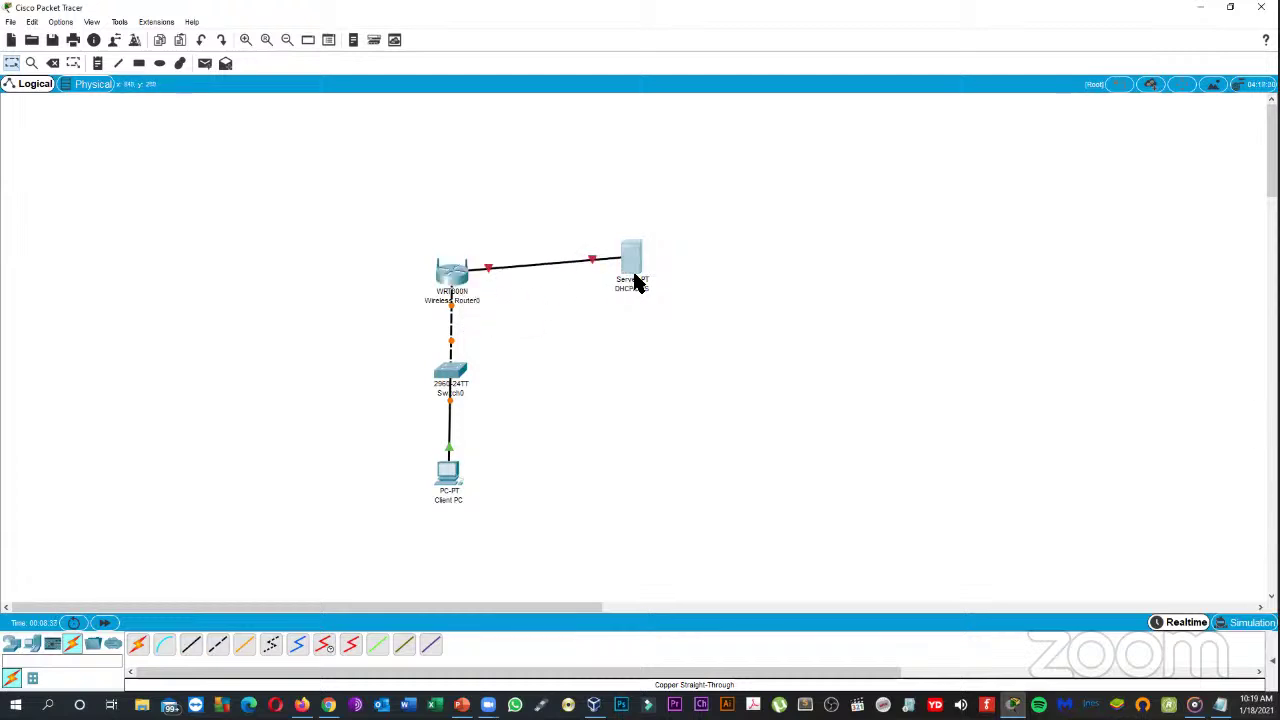
{"action": "left_click_drag", "start_coordinate": [637, 277], "coordinate": [652, 281]}
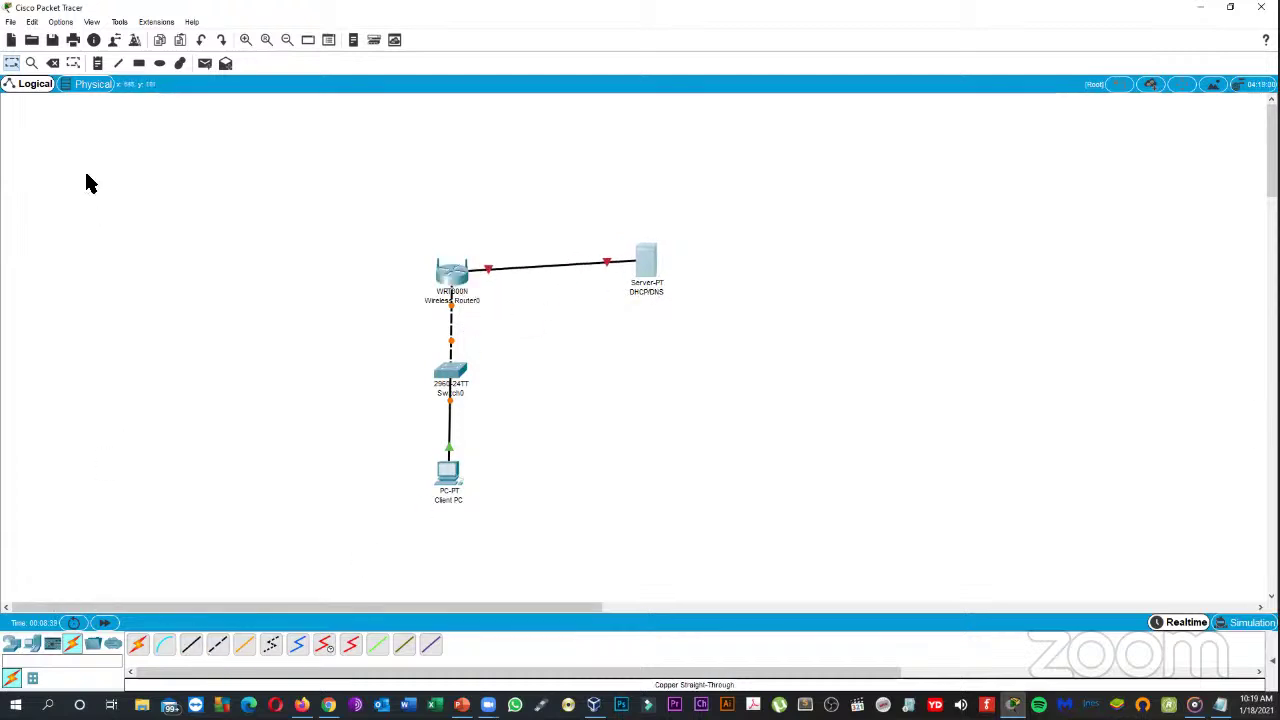
Step: Review Wireless Router0's Config settings and close its window
{"action": "left_click", "coordinate": [455, 290]}
{"action": "left_click", "coordinate": [455, 290]}
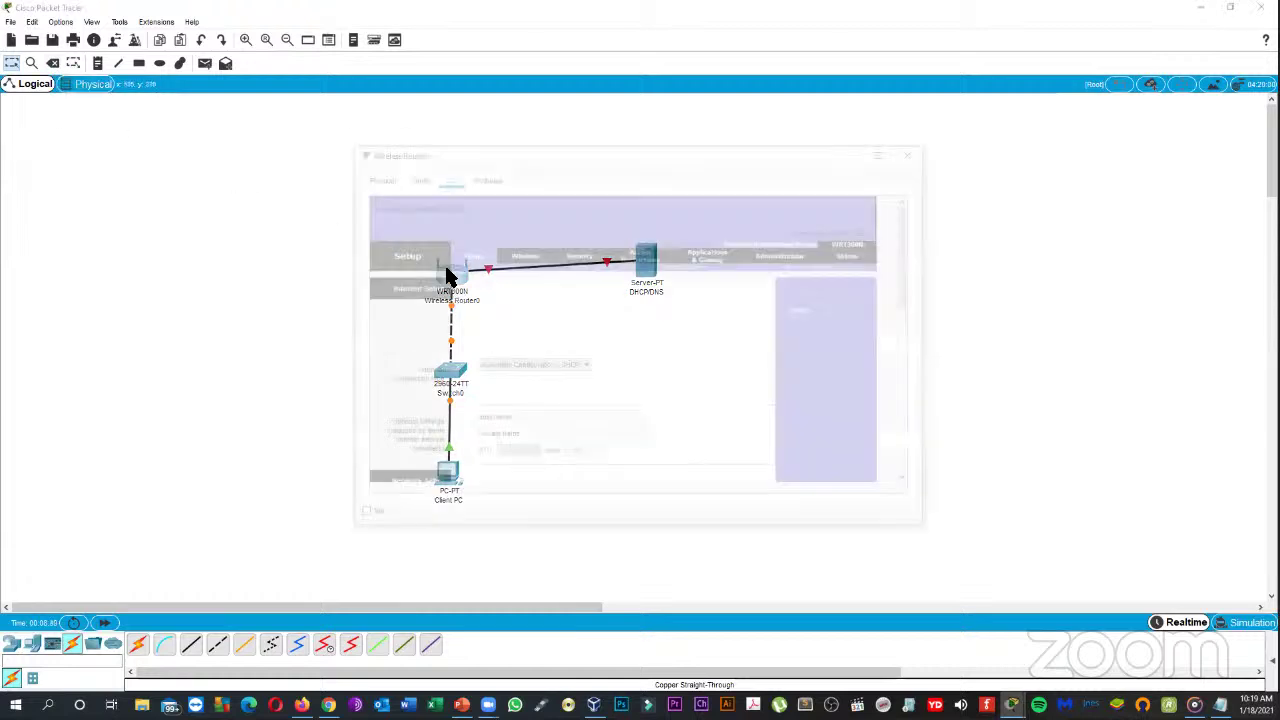
{"action": "left_click", "coordinate": [412, 176]}
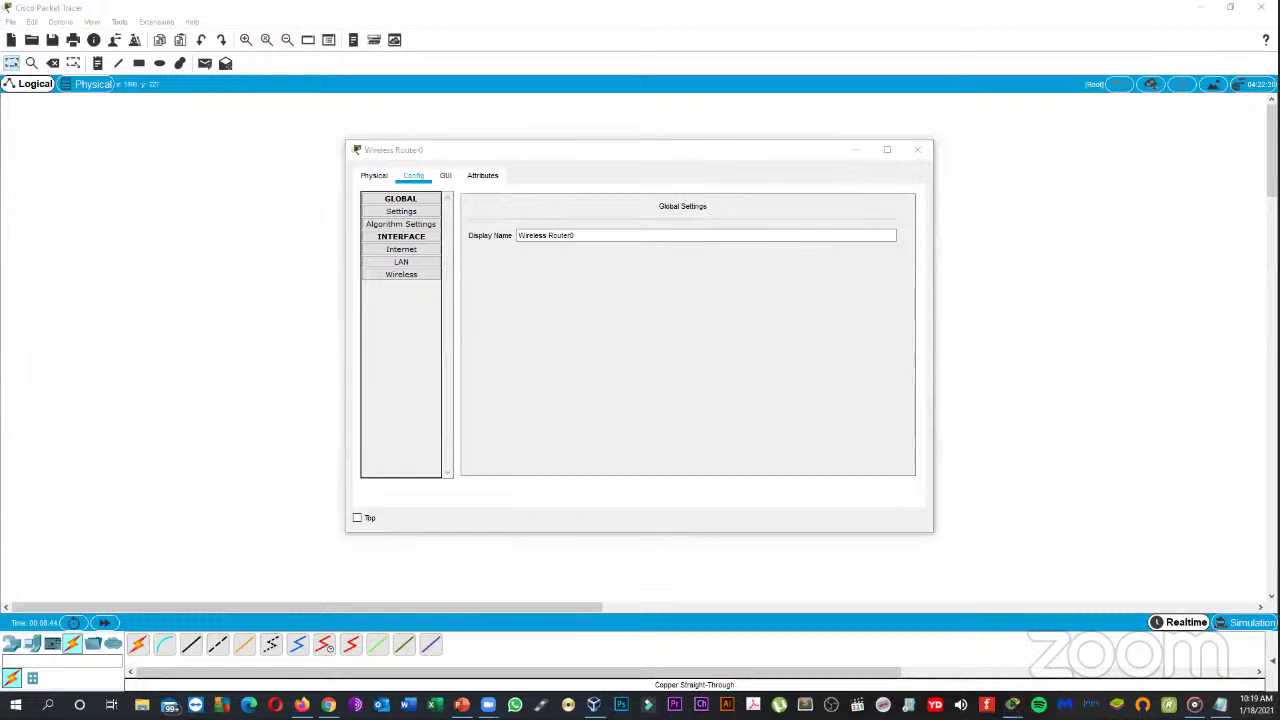
{"action": "left_click", "coordinate": [918, 149]}
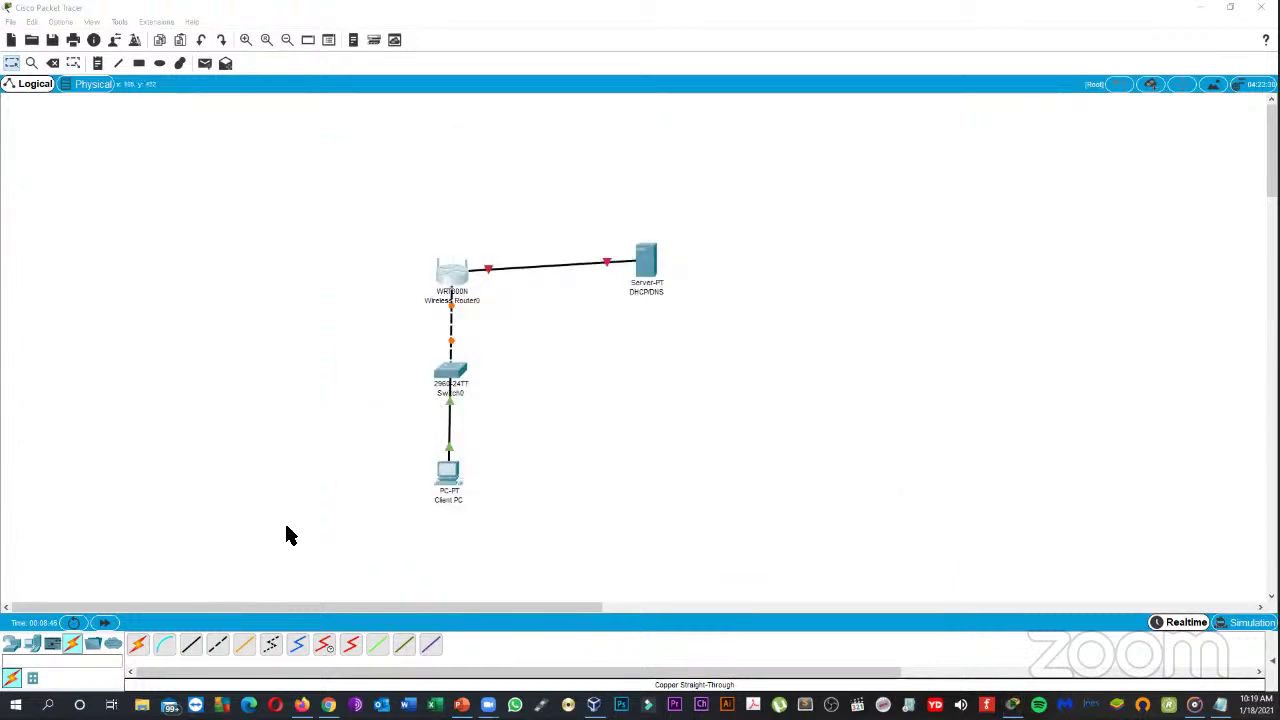
Step: Delete the router–server and router–switch links and the wireless router, then drop a new router
{"action": "left_click", "coordinate": [53, 62]}
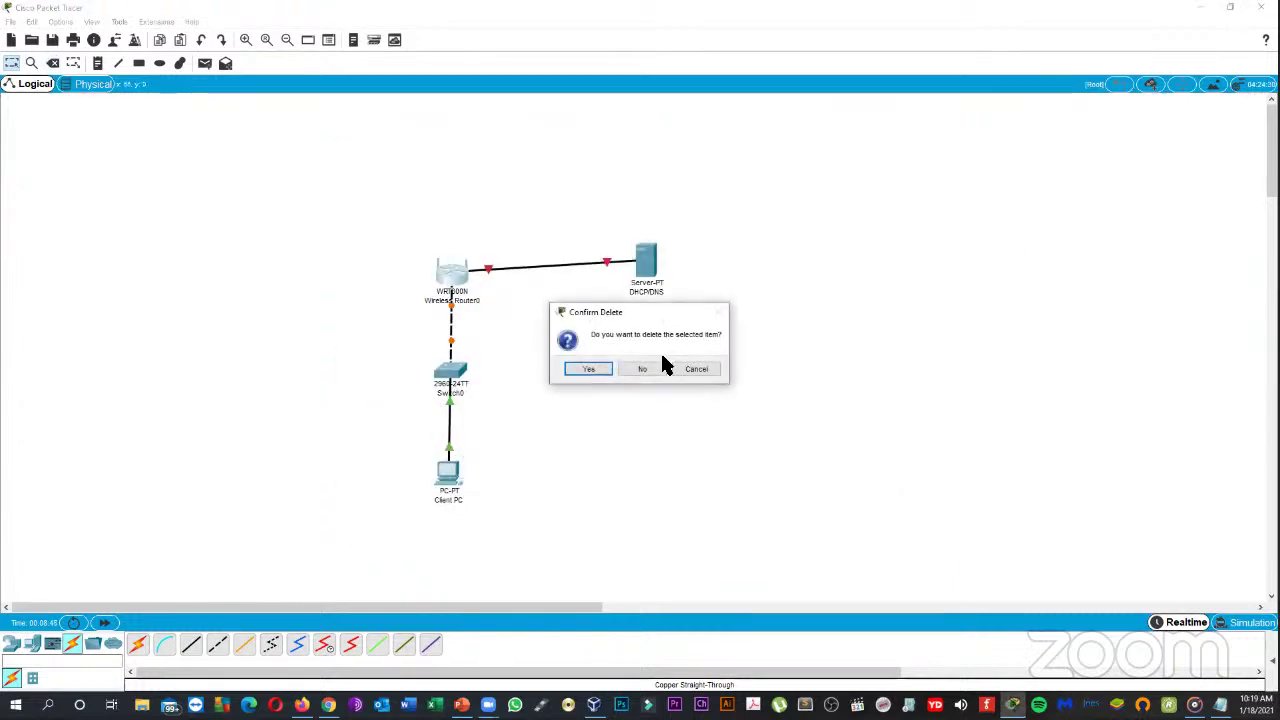
{"action": "left_click", "coordinate": [587, 366]}
{"action": "left_click", "coordinate": [450, 340]}
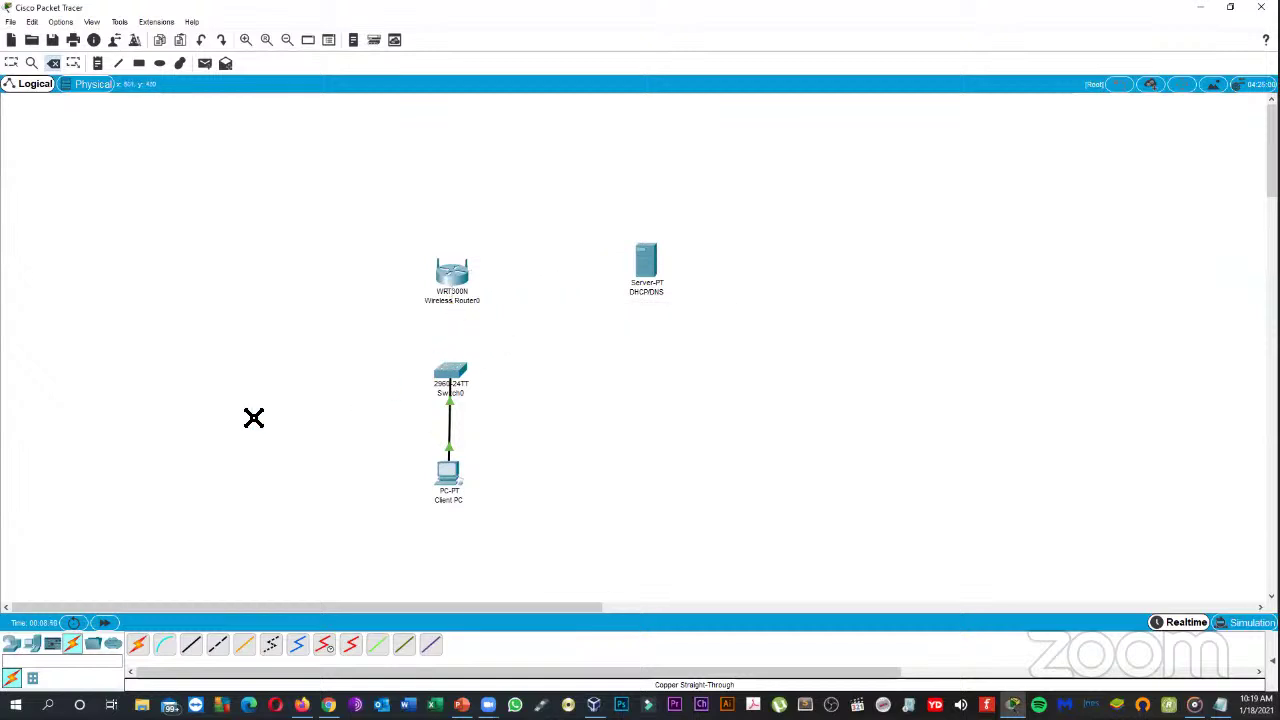
{"action": "left_click", "coordinate": [460, 283]}
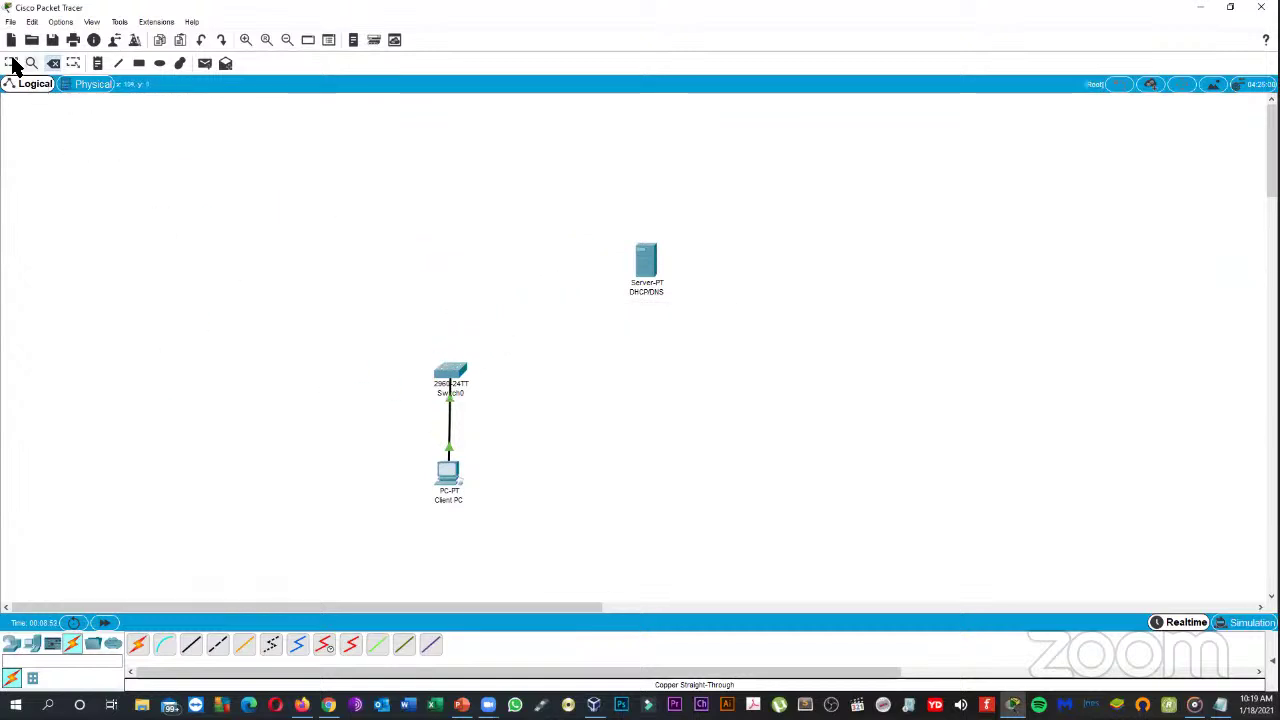
{"action": "left_click", "coordinate": [11, 62]}
{"action": "left_click", "coordinate": [12, 646]}
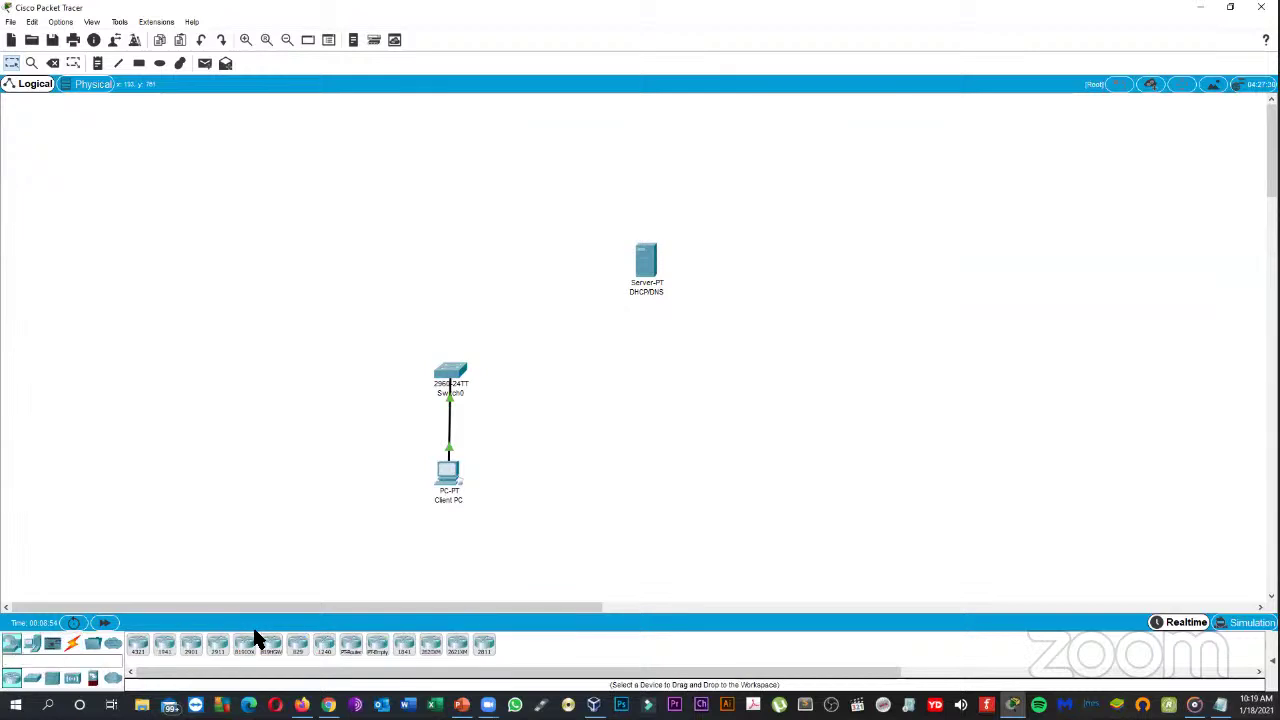
{"action": "left_click_drag", "start_coordinate": [141, 652], "coordinate": [520, 307]}
Step: Position the ISR4321 Router0 above the switch, nudging it and the server slightly right
{"action": "left_click_drag", "start_coordinate": [634, 292], "coordinate": [654, 286]}
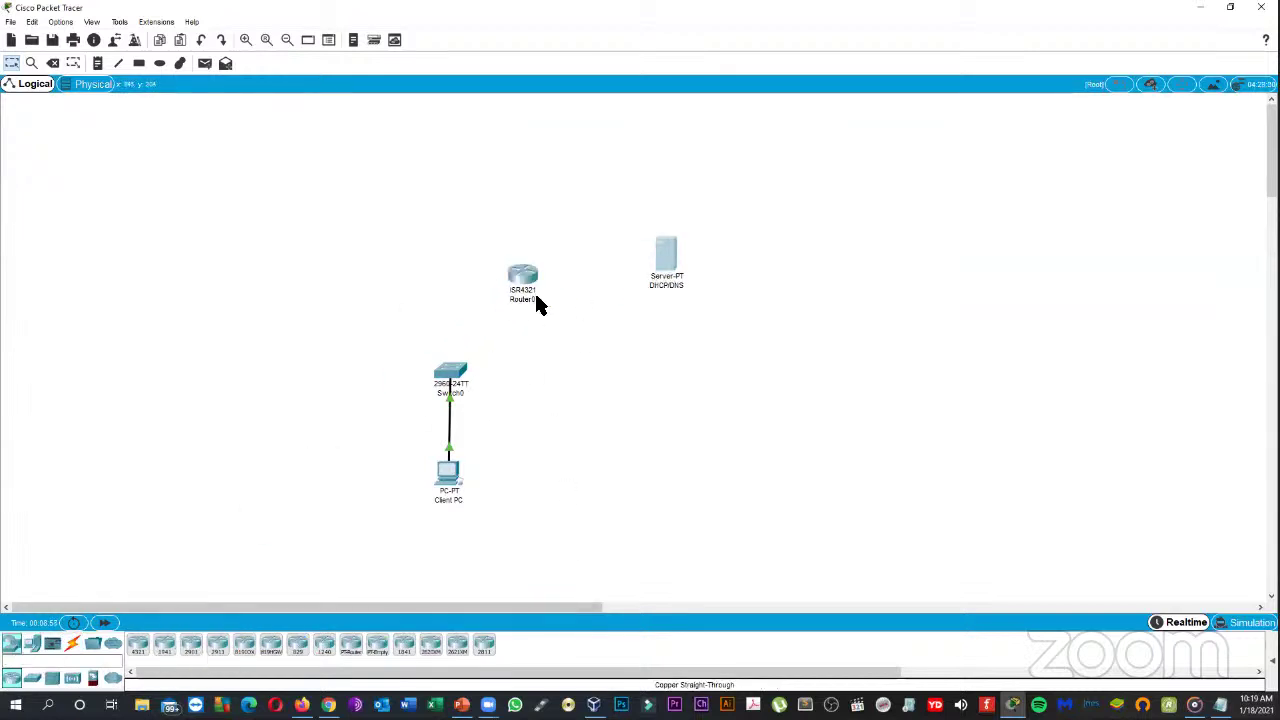
{"action": "left_click", "coordinate": [520, 310]}
{"action": "left_click_drag", "start_coordinate": [520, 310], "coordinate": [520, 302]}
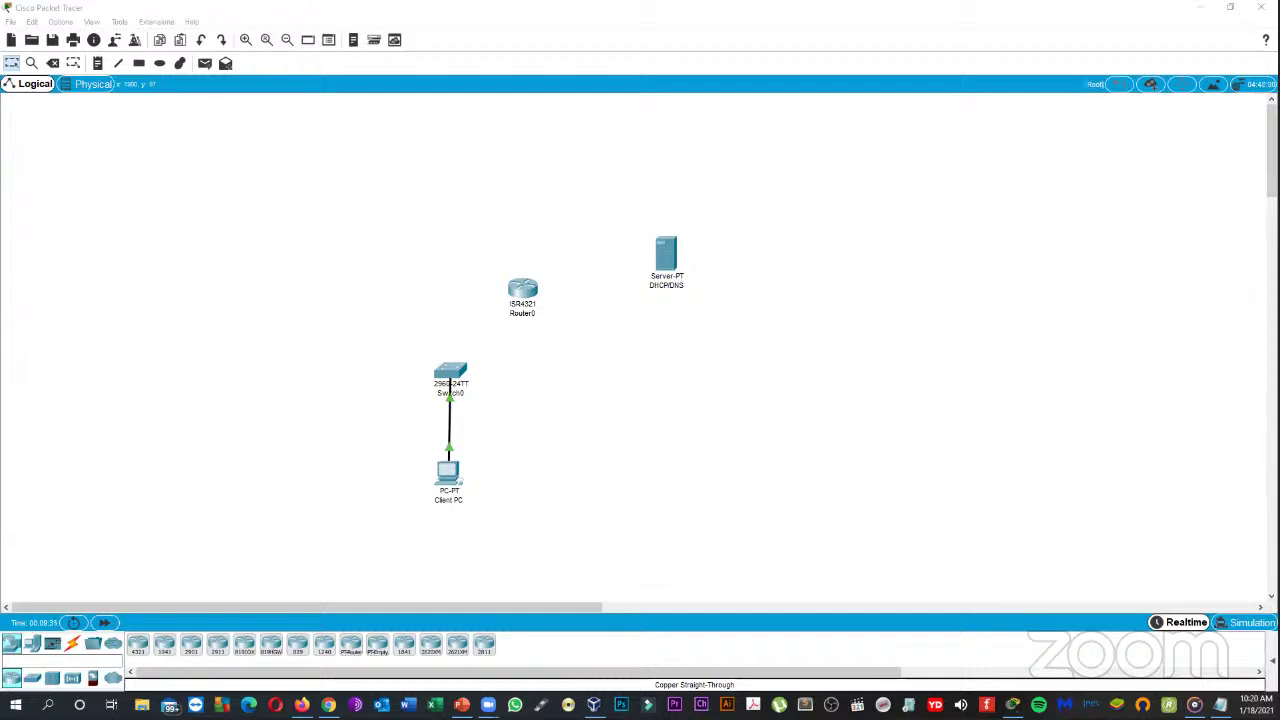
{"action": "left_click_drag", "start_coordinate": [666, 256], "coordinate": [646, 280]}
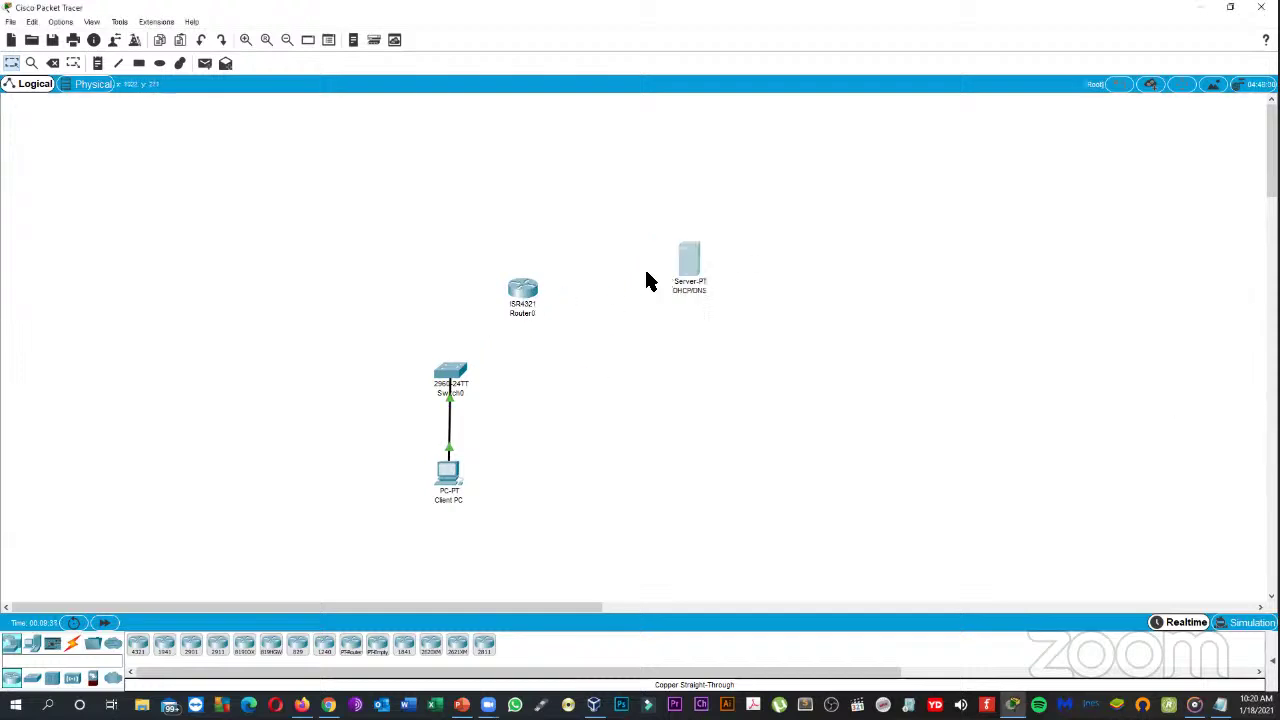
{"action": "left_click_drag", "start_coordinate": [537, 294], "coordinate": [550, 298]}
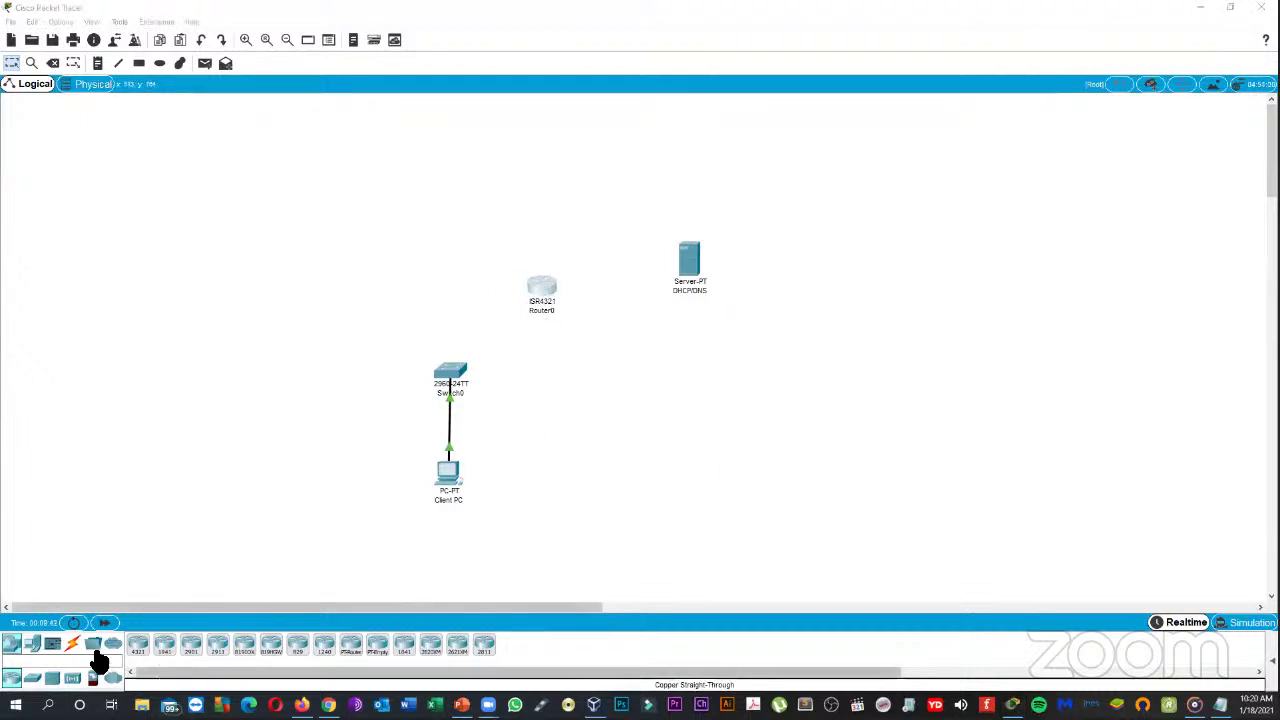
Step: Connect Router0 Gig0/0/0 to Switch0 Fa0/2 with a cross-over cable
{"action": "left_click", "coordinate": [73, 650]}
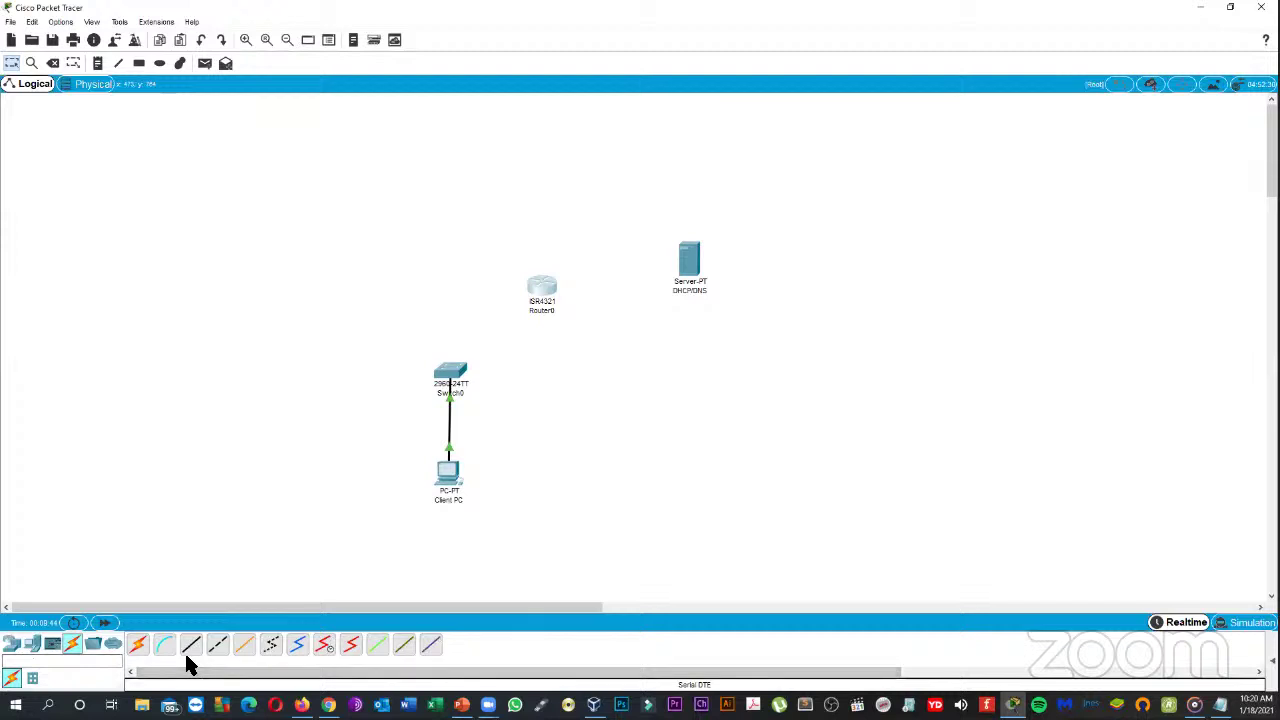
{"action": "left_click", "coordinate": [224, 646]}
{"action": "left_click", "coordinate": [548, 290]}
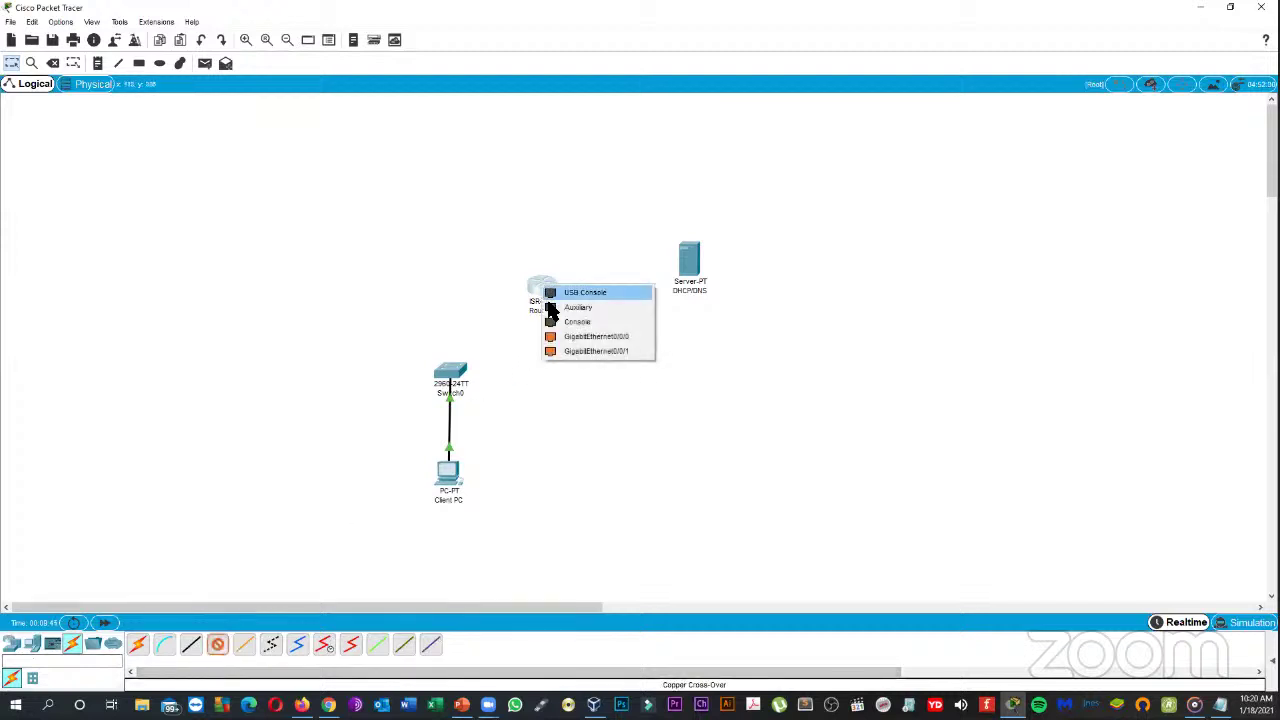
{"action": "left_click", "coordinate": [562, 337]}
{"action": "left_click", "coordinate": [453, 372]}
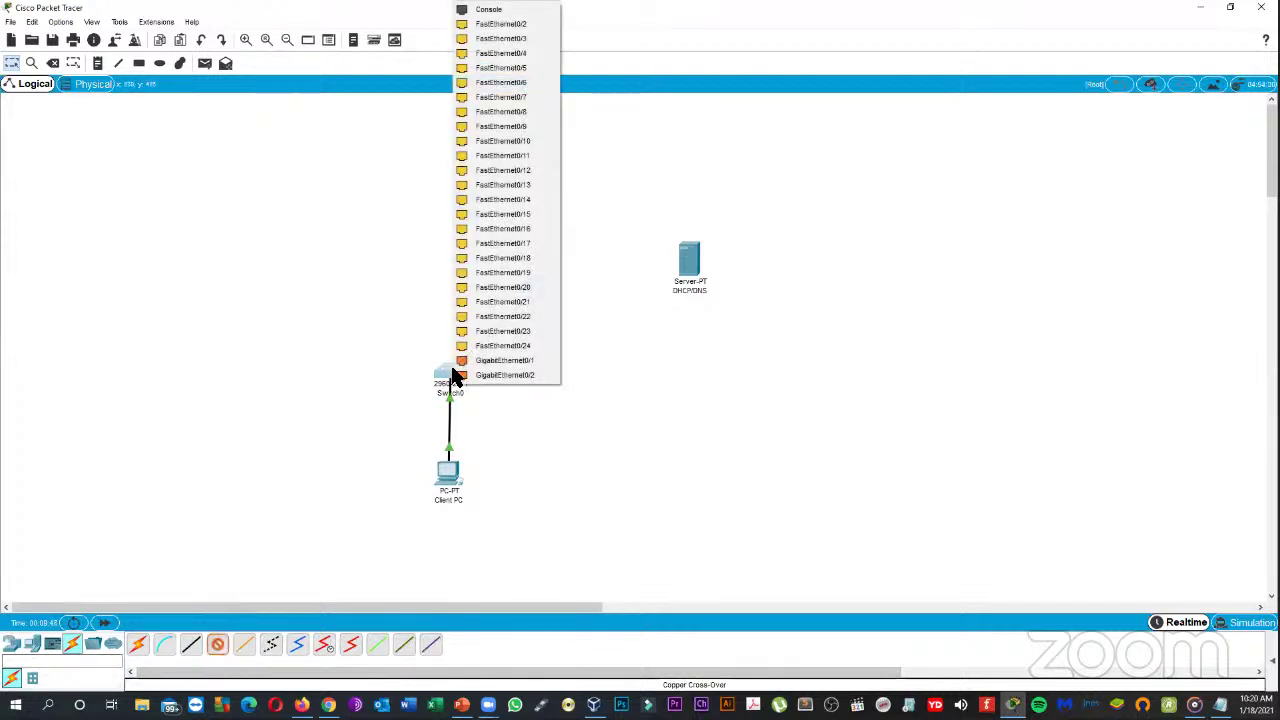
{"action": "left_click", "coordinate": [505, 24]}
{"action": "left_click_drag", "start_coordinate": [392, 340], "coordinate": [494, 480]}
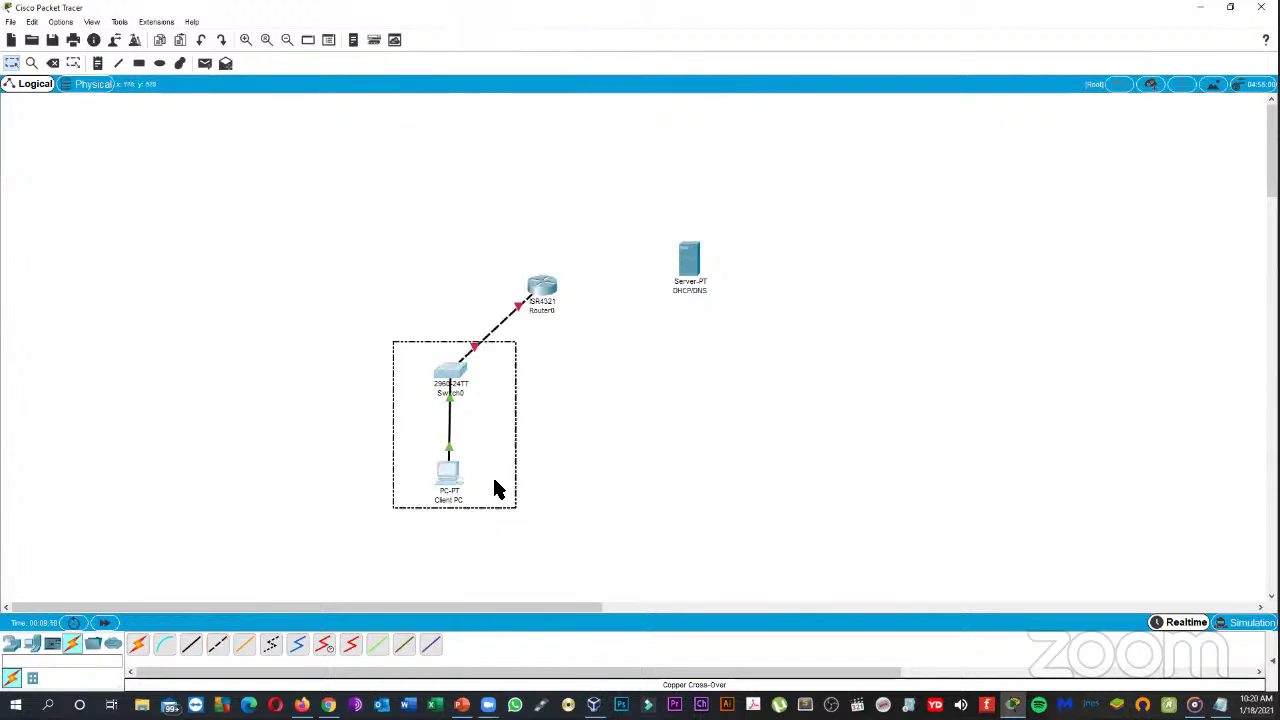
{"action": "left_click_drag", "start_coordinate": [450, 383], "coordinate": [457, 391]}
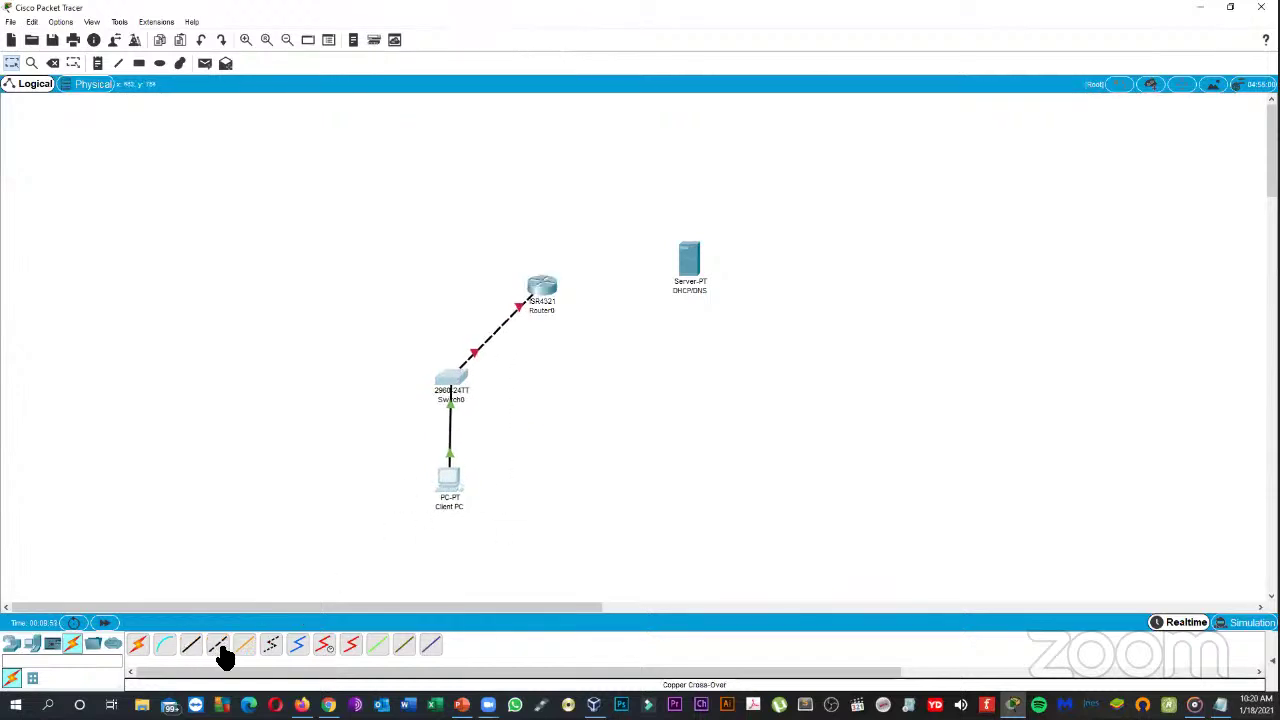
Step: Connect the server's Fa0 to Switch0 Fa0/4 with a straight-through cable, placing the server beside the switch
{"action": "left_click", "coordinate": [190, 644]}
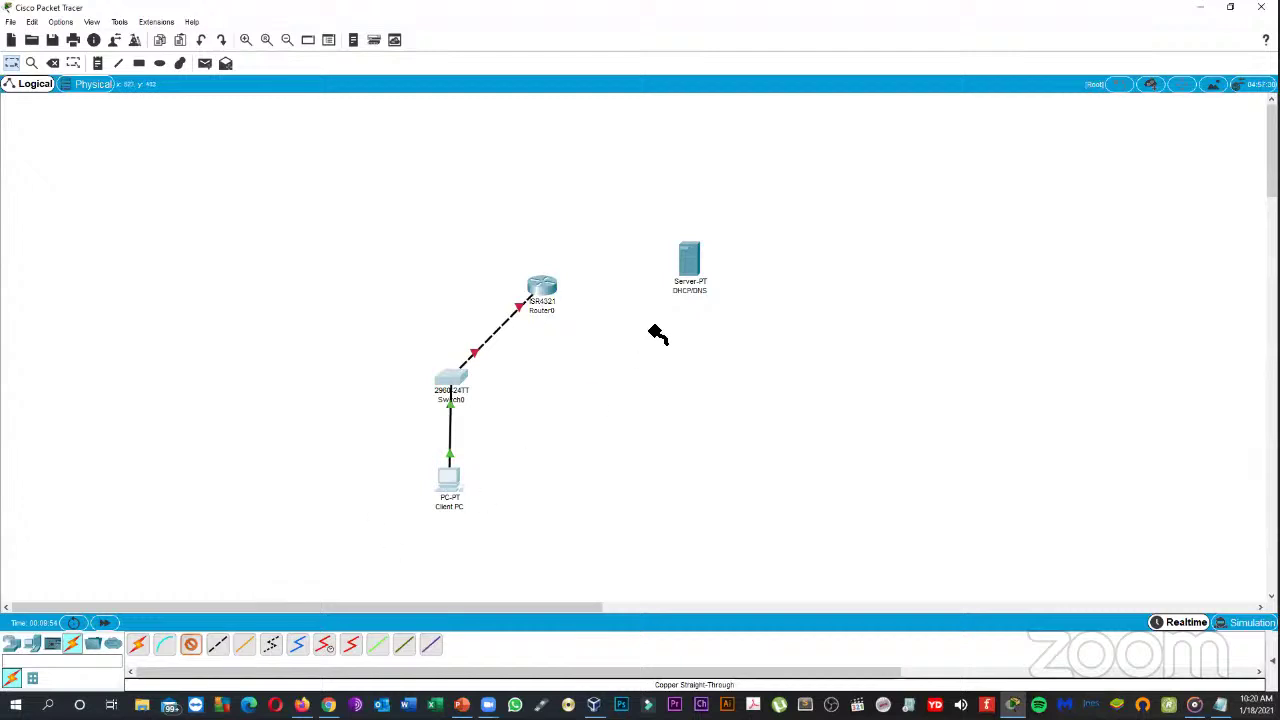
{"action": "left_click", "coordinate": [690, 274]}
{"action": "left_click", "coordinate": [702, 282]}
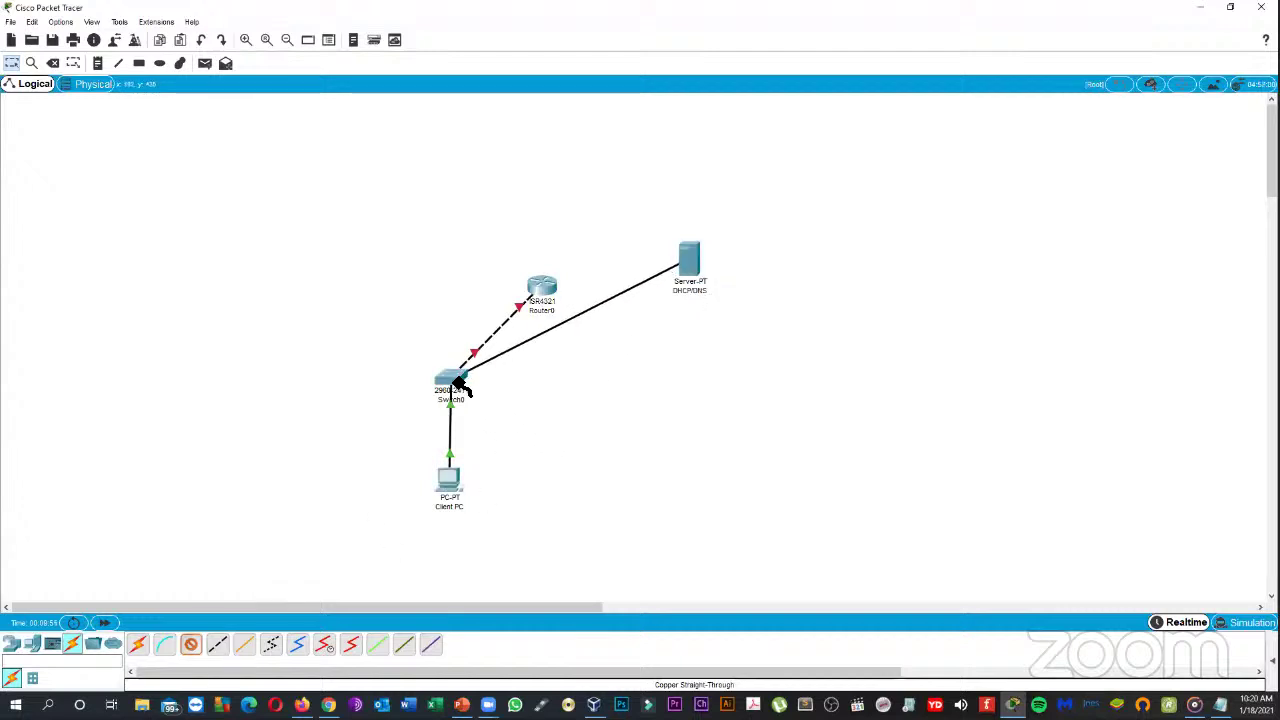
{"action": "left_click", "coordinate": [455, 381]}
{"action": "left_click", "coordinate": [503, 47]}
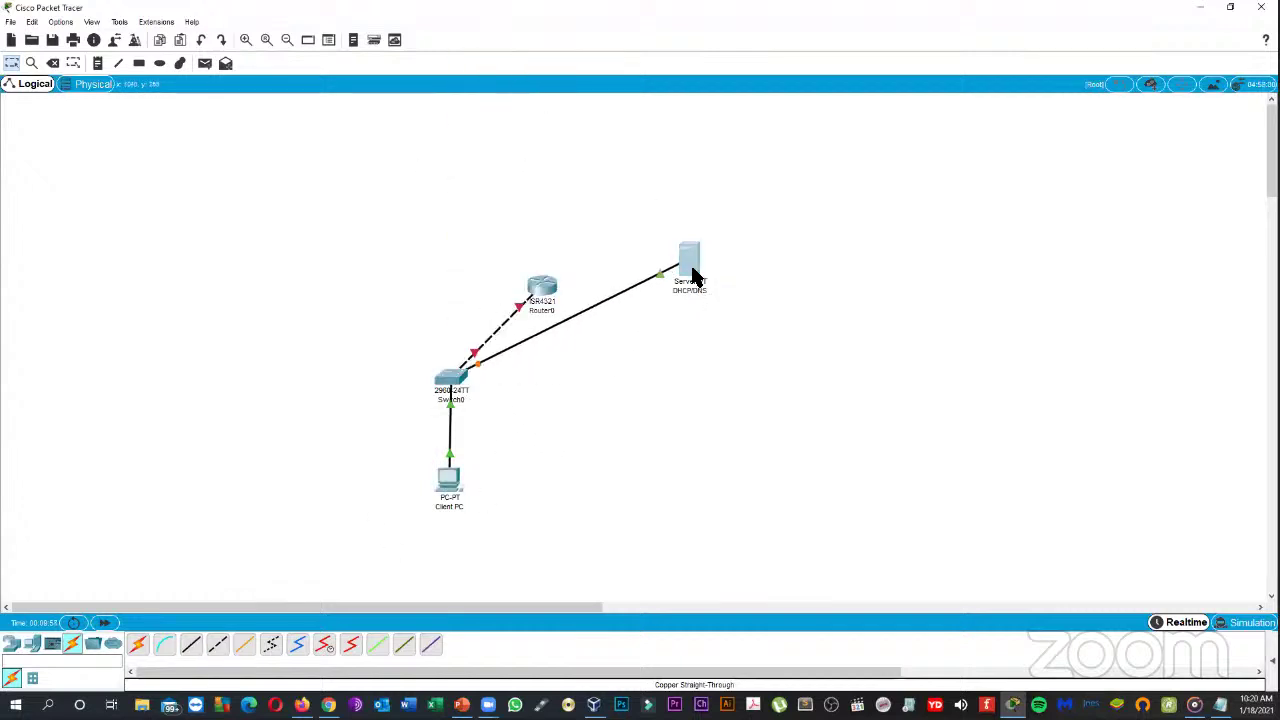
{"action": "left_click_drag", "start_coordinate": [694, 277], "coordinate": [636, 376]}
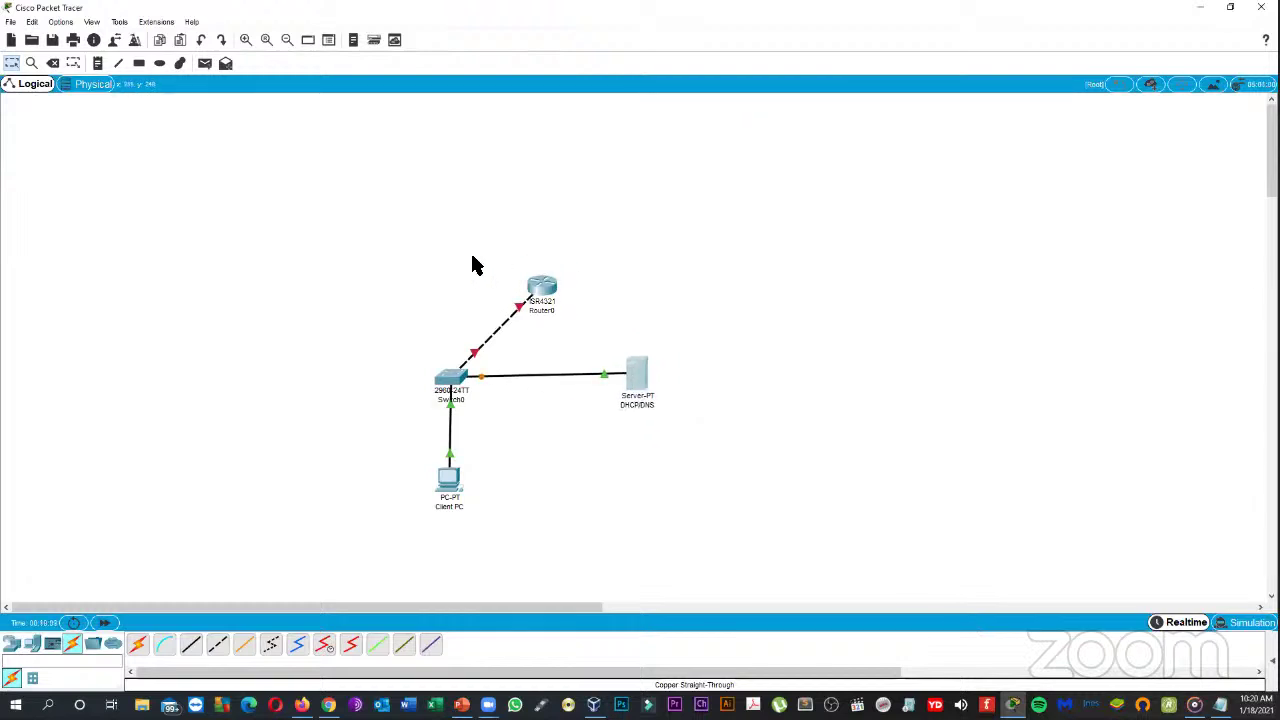
Step: Box-select Router0 to adjust its placement above the switch
{"action": "left_click_drag", "start_coordinate": [472, 258], "coordinate": [584, 326]}
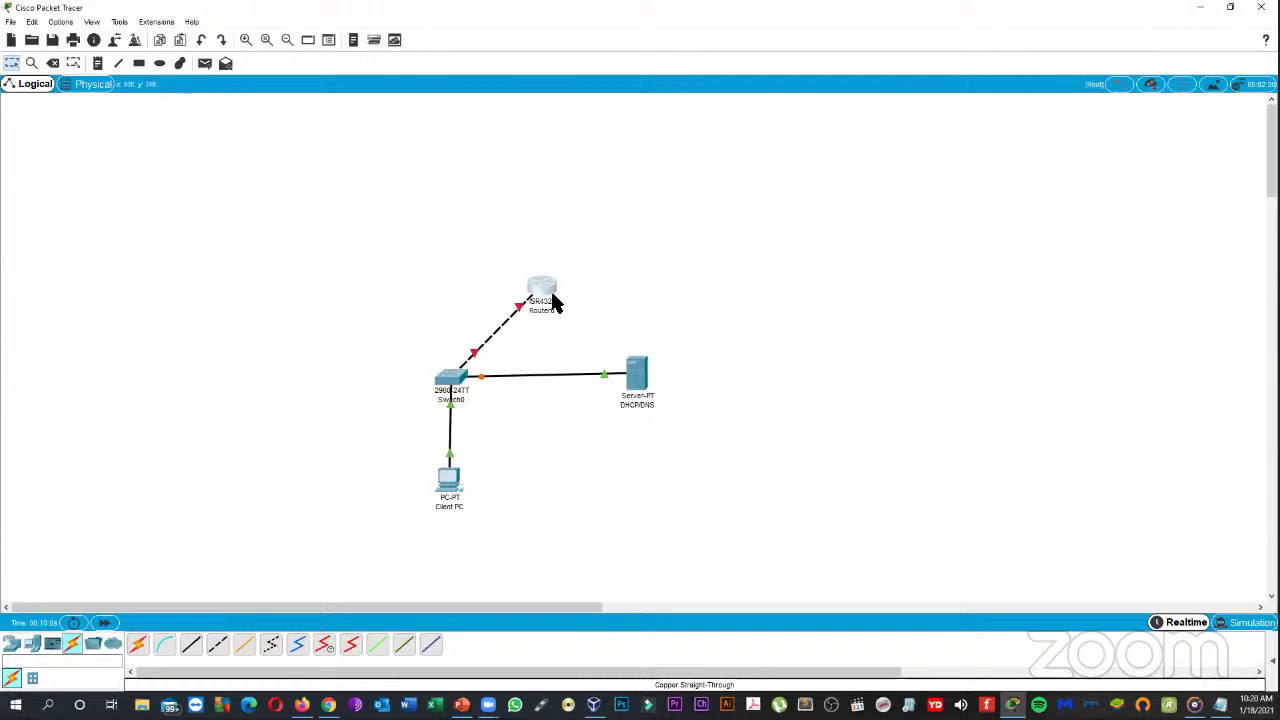
{"action": "left_click", "coordinate": [466, 248]}
{"action": "left_click_drag", "start_coordinate": [470, 253], "coordinate": [601, 338]}
{"action": "left_click_drag", "start_coordinate": [482, 240], "coordinate": [572, 340]}
{"action": "left_click", "coordinate": [34, 645]}
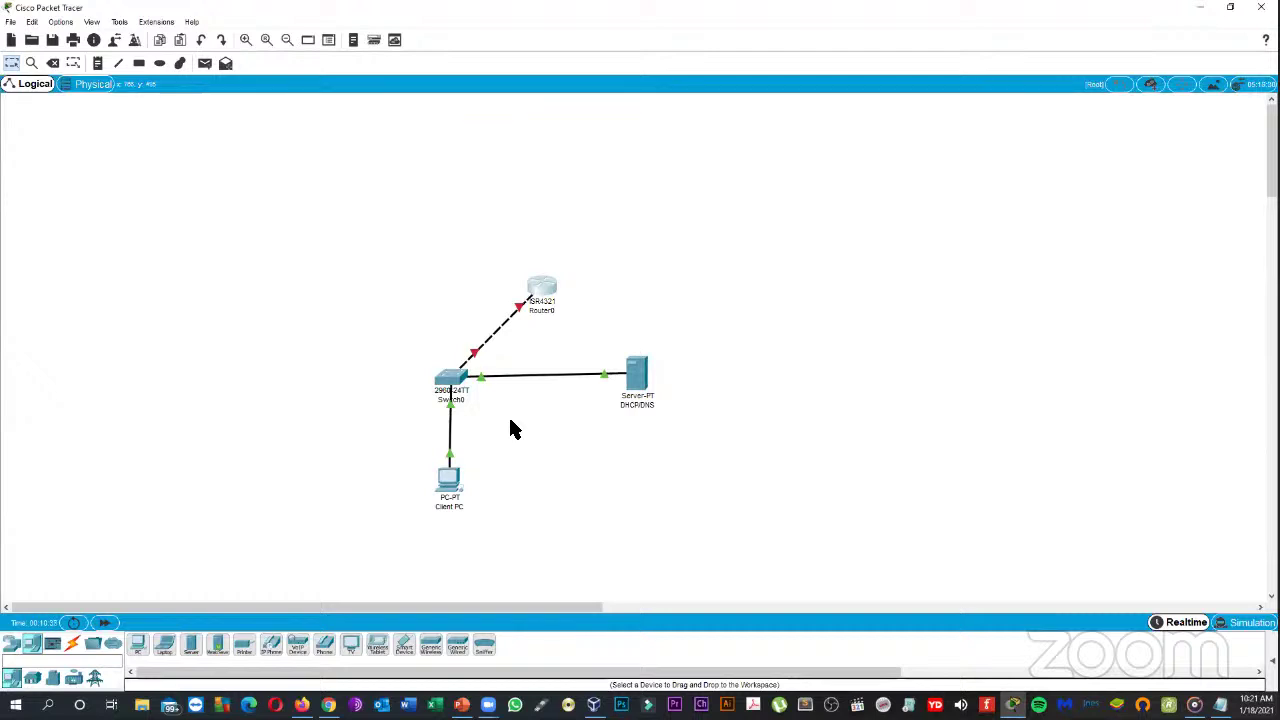
Step: Inspect Router0's GigabitEthernet0/0/0 settings in the Config tab
{"action": "left_click", "coordinate": [541, 287]}
{"action": "left_click", "coordinate": [521, 175]}
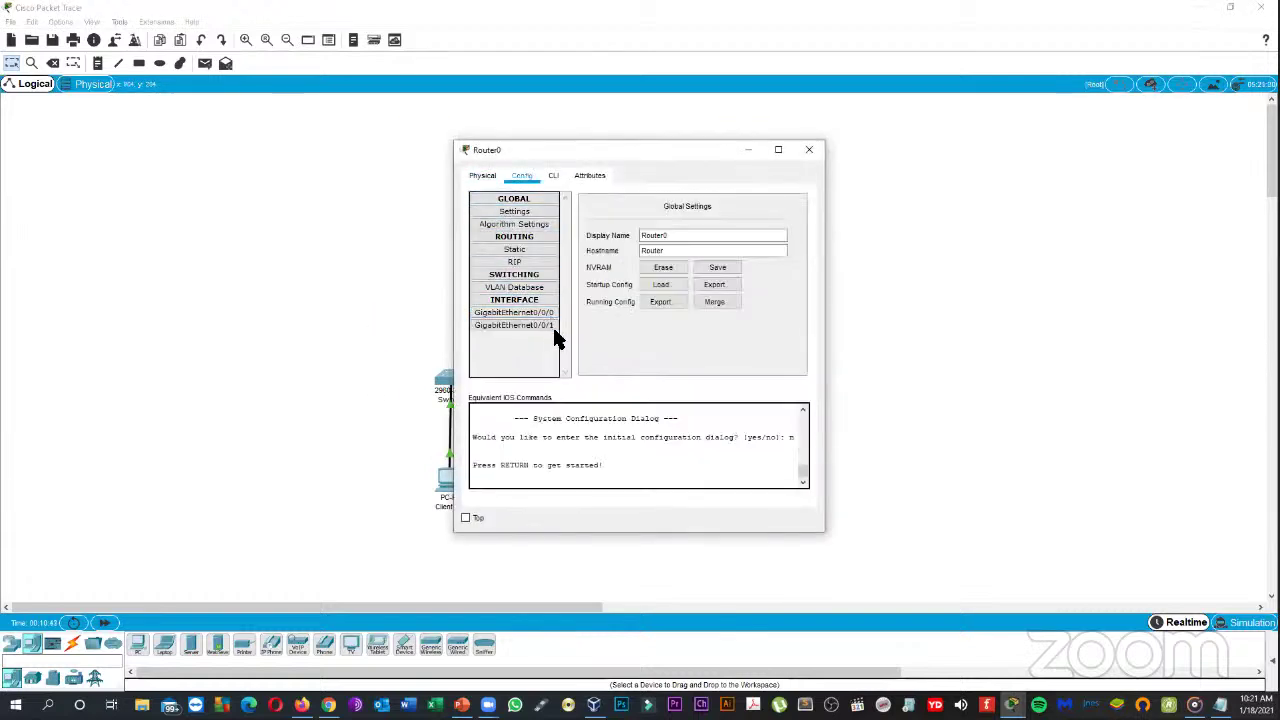
{"action": "left_click", "coordinate": [514, 313]}
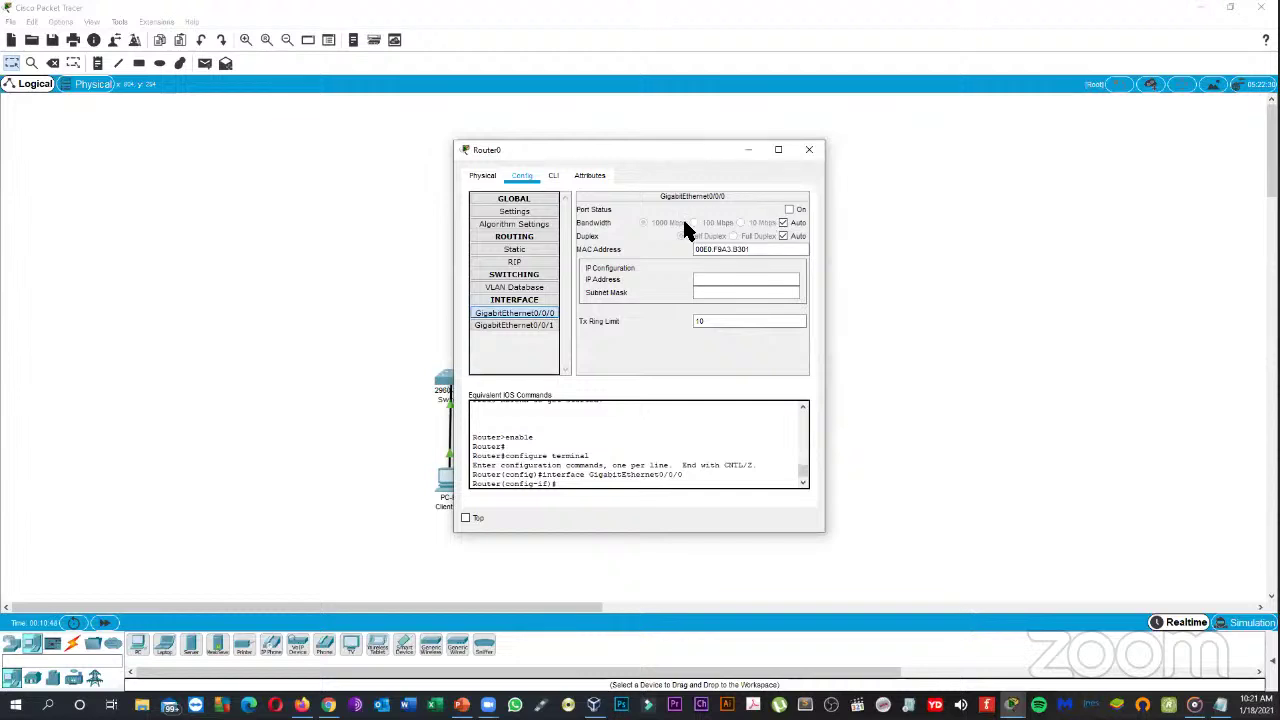
{"action": "left_click", "coordinate": [809, 149]}
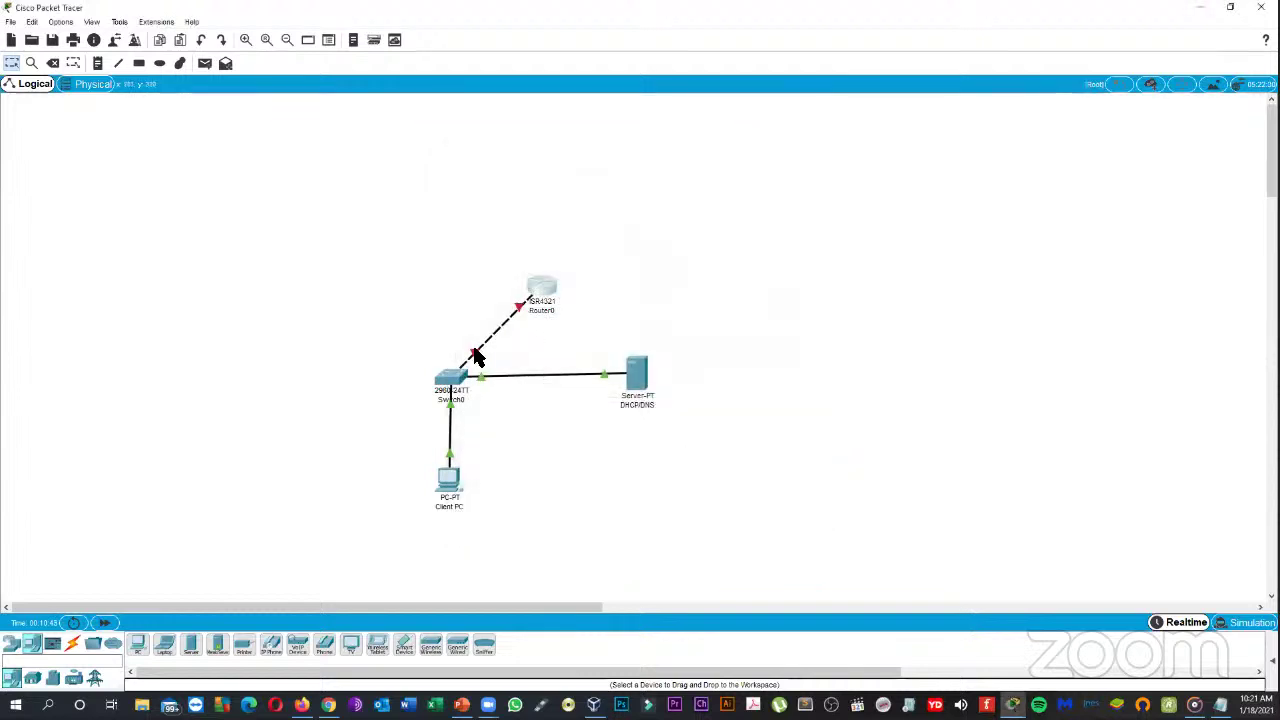
{"action": "mouse_move", "coordinate": [474, 362]}
Step: Turn GigabitEthernet0/0/0 on with IP 192.168.1.254 and mask 255.255.255.0
{"action": "left_click", "coordinate": [541, 287]}
{"action": "left_click", "coordinate": [540, 313]}
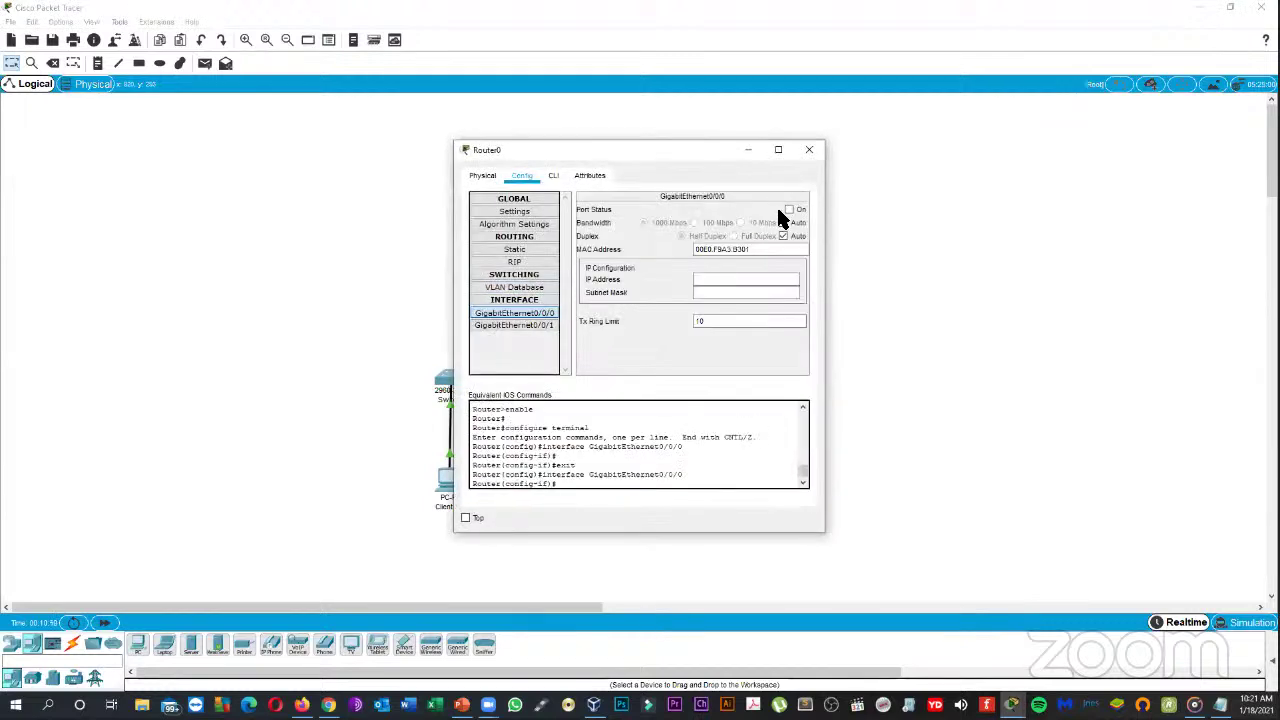
{"action": "left_click", "coordinate": [789, 210]}
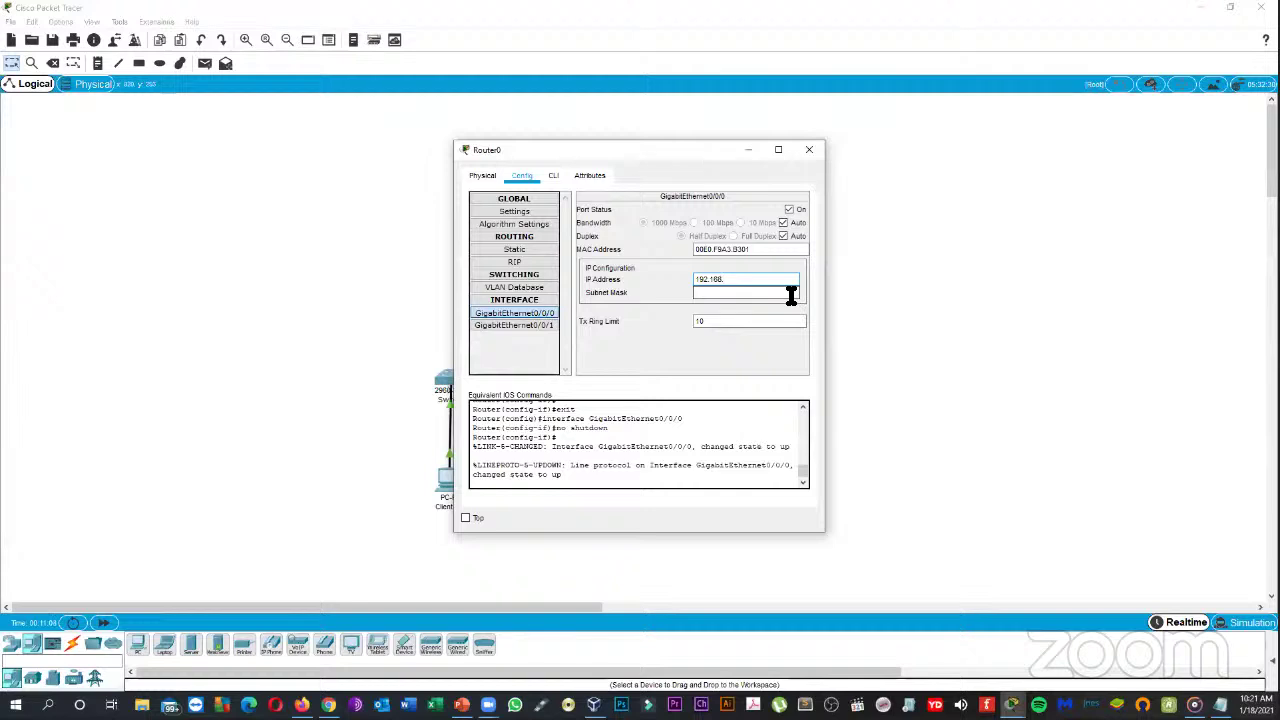
{"action": "type", "text": ".254"}
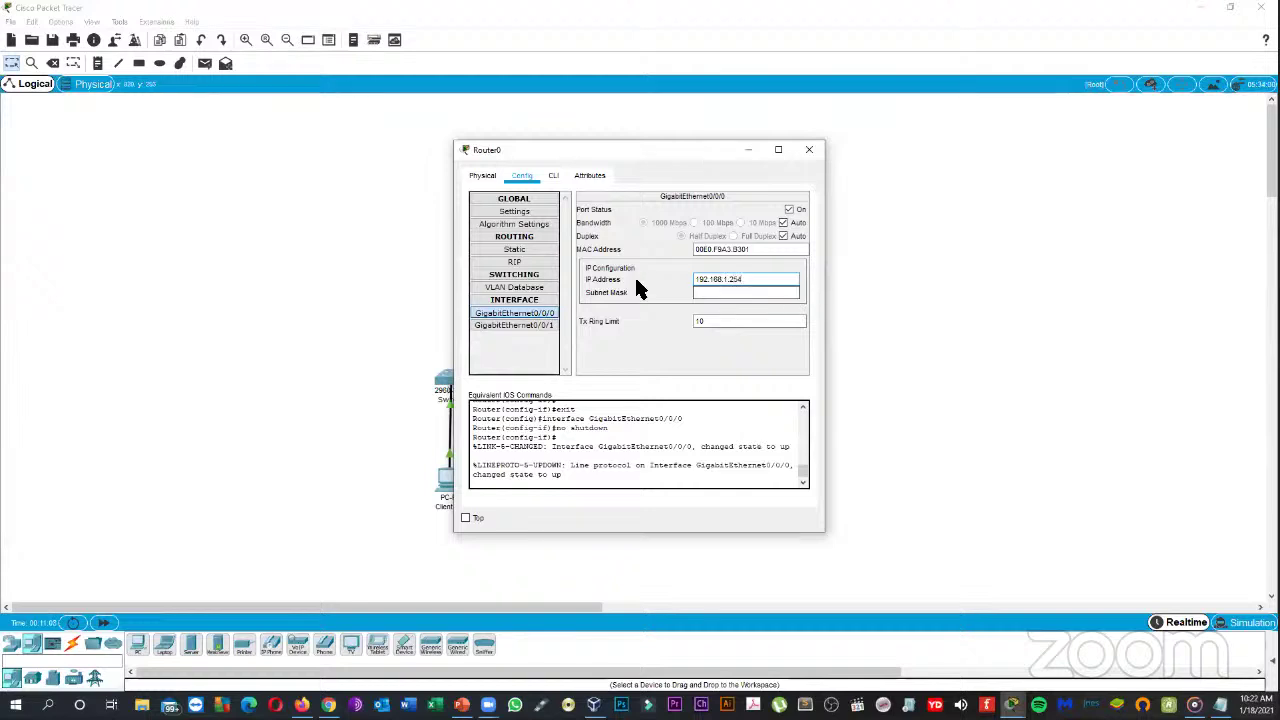
{"action": "left_click", "coordinate": [699, 294]}
{"action": "left_click", "coordinate": [809, 149]}
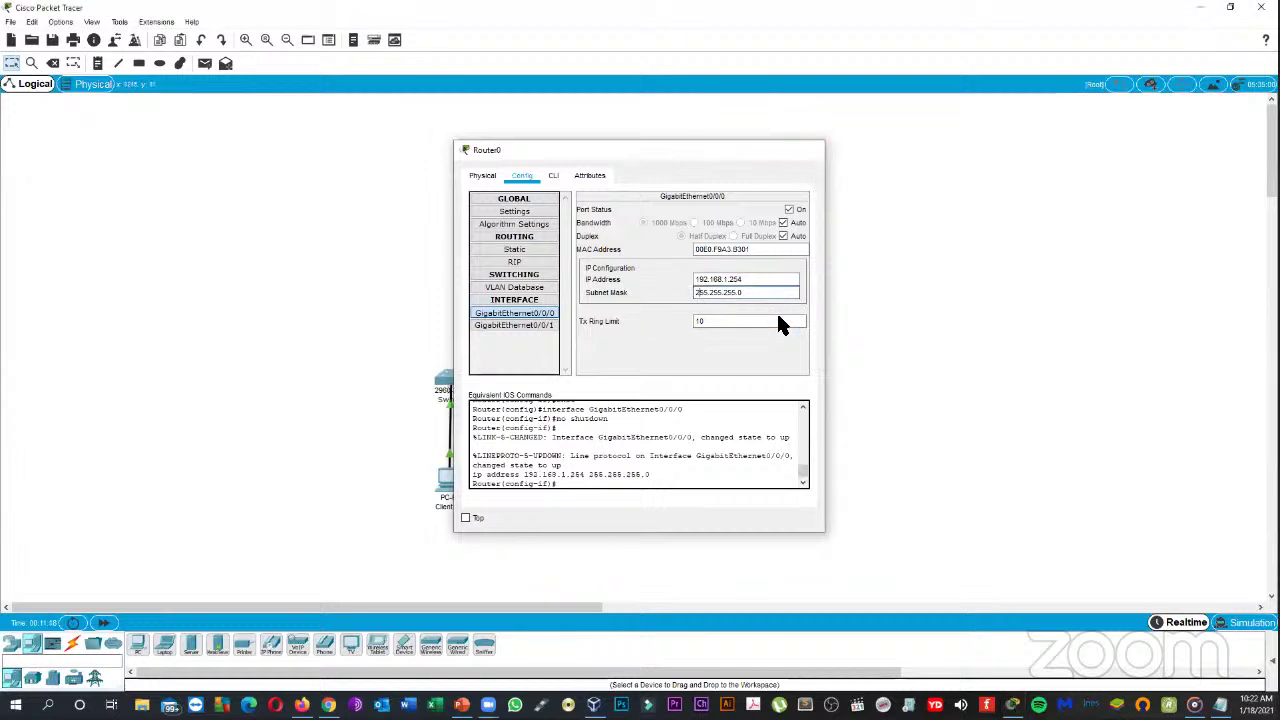
{"action": "scroll", "coordinate": [457, 385], "scroll_direction": "down", "scroll_amount": 2}
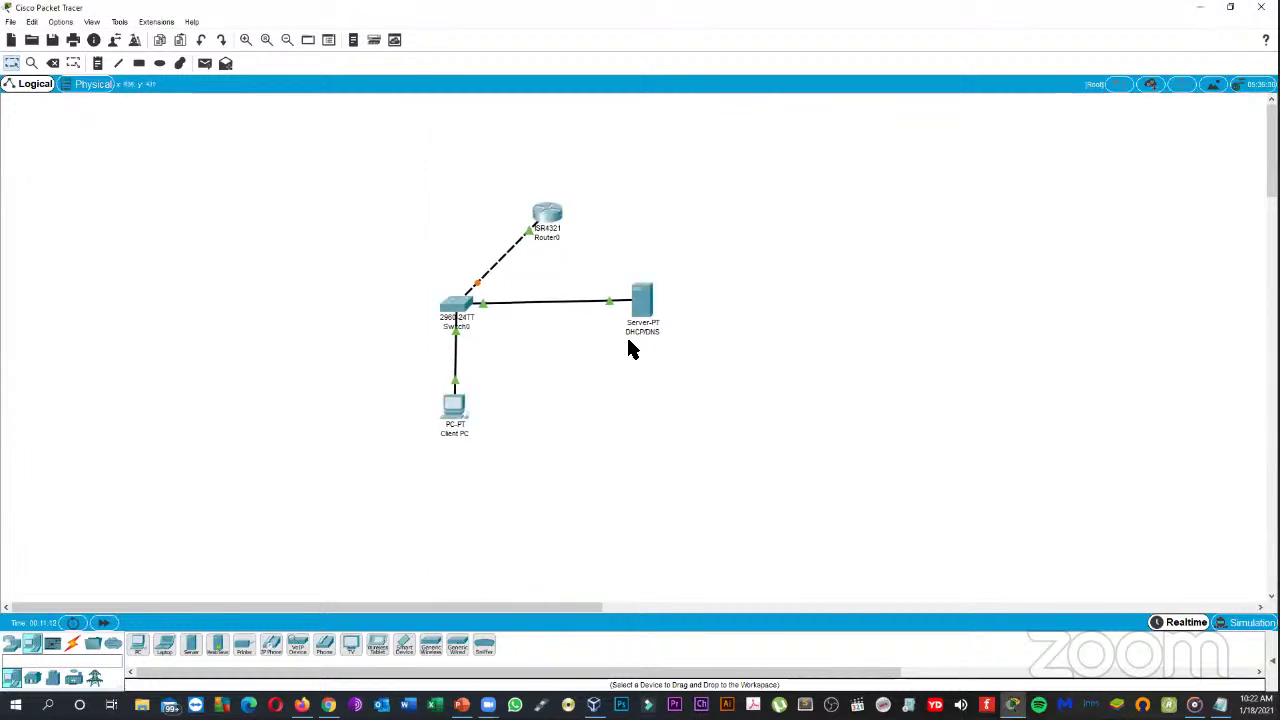
Step: Nudge Router0 up-left and edit the server and Client PC name labels
{"action": "left_click_drag", "start_coordinate": [551, 229], "coordinate": [544, 221]}
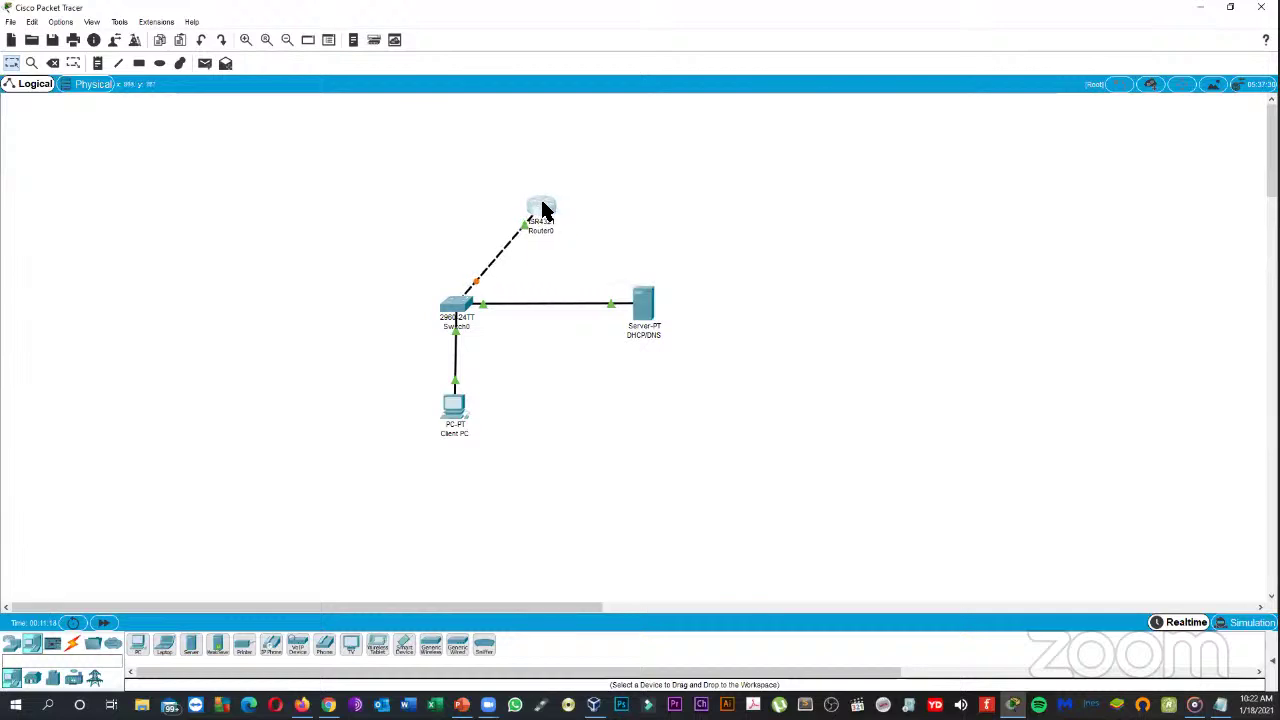
{"action": "left_click", "coordinate": [641, 334]}
{"action": "left_click", "coordinate": [660, 417]}
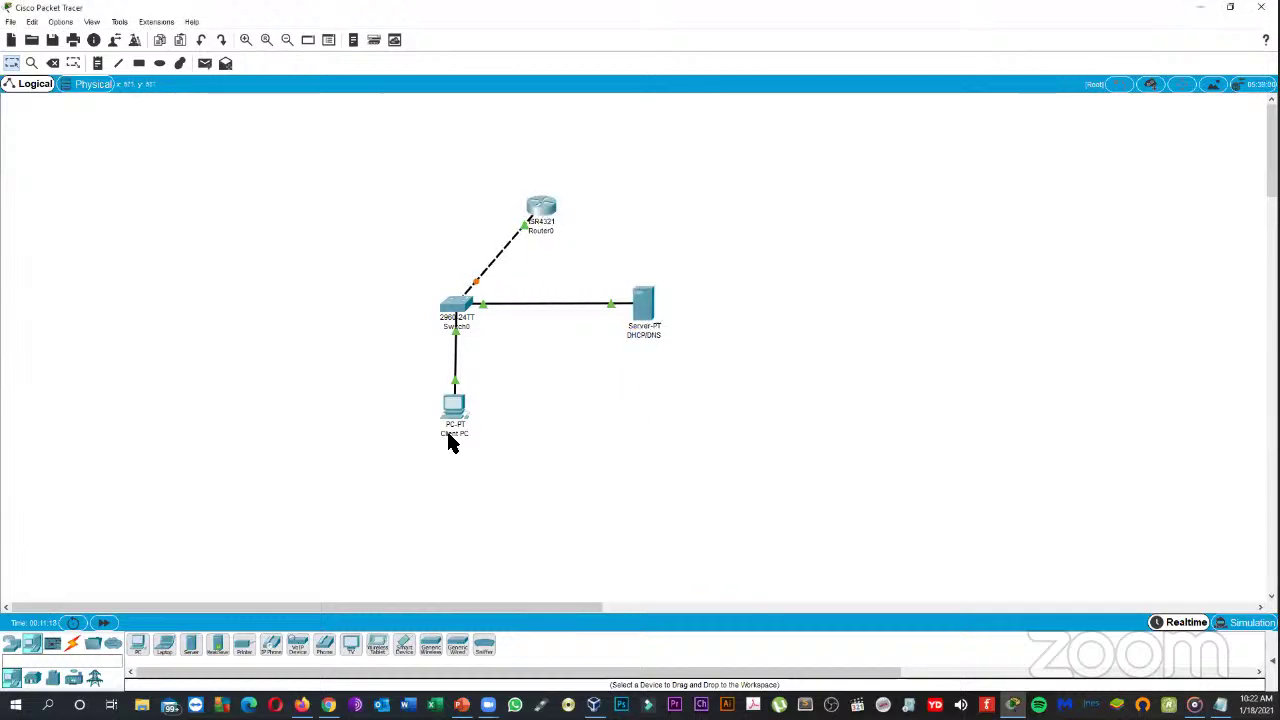
{"action": "left_click", "coordinate": [453, 433]}
{"action": "left_click", "coordinate": [600, 471]}
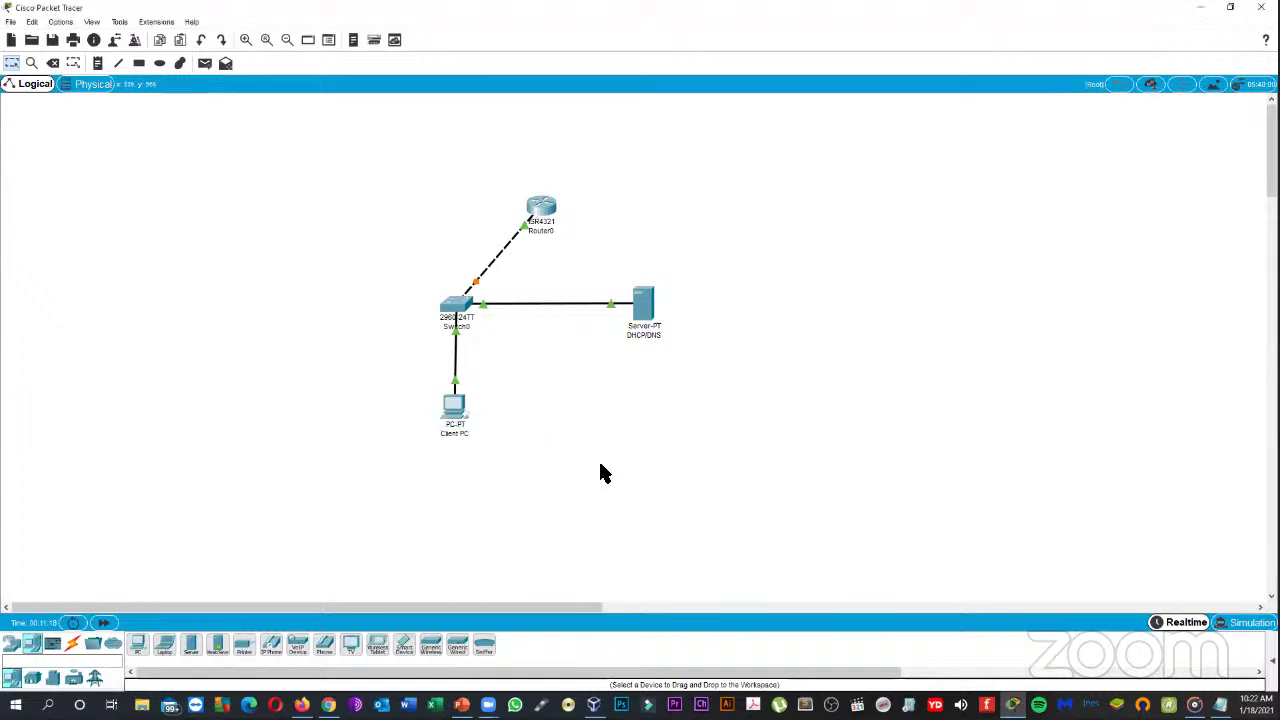
Step: Check Client PC's empty IP Configuration, then bring up the DHCP/DNS server's window
{"action": "left_click", "coordinate": [455, 405]}
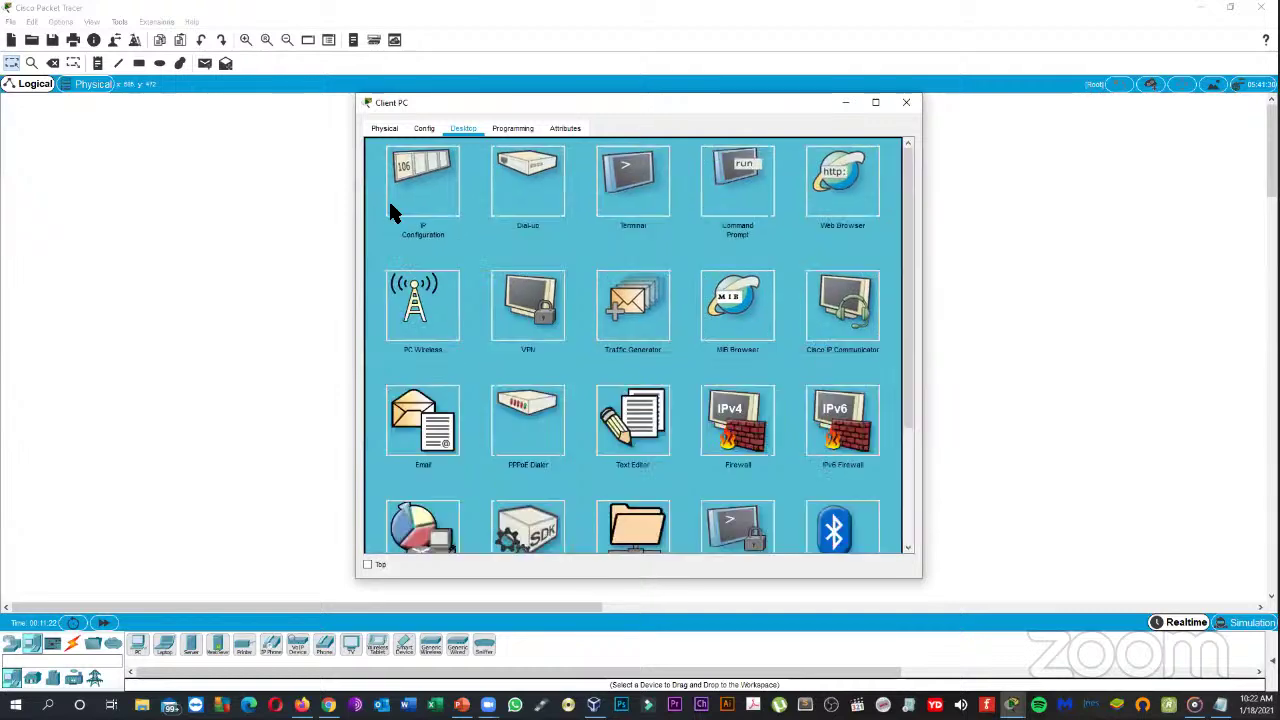
{"action": "left_click", "coordinate": [392, 168]}
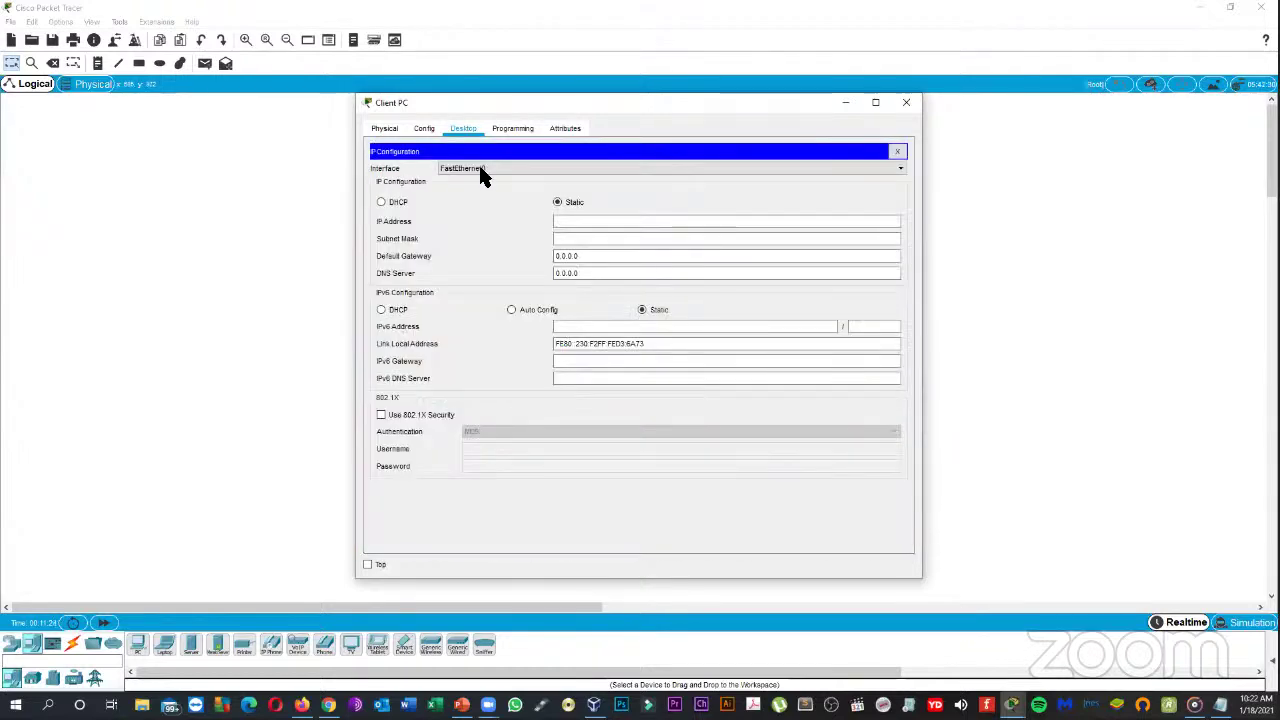
{"action": "left_click", "coordinate": [904, 106]}
{"action": "left_click", "coordinate": [655, 318]}
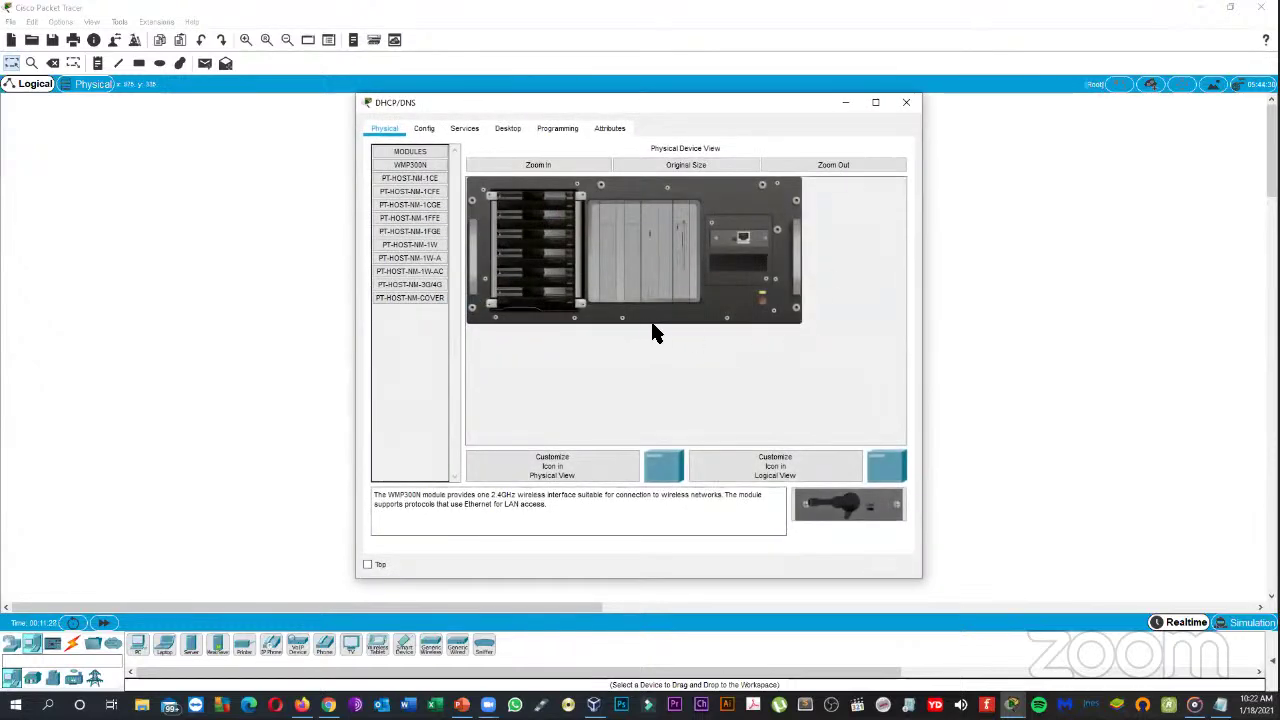
Step: Give the server IP address 192.168.1.1 and default gateway 192.168.1.254
{"action": "left_click", "coordinate": [652, 135]}
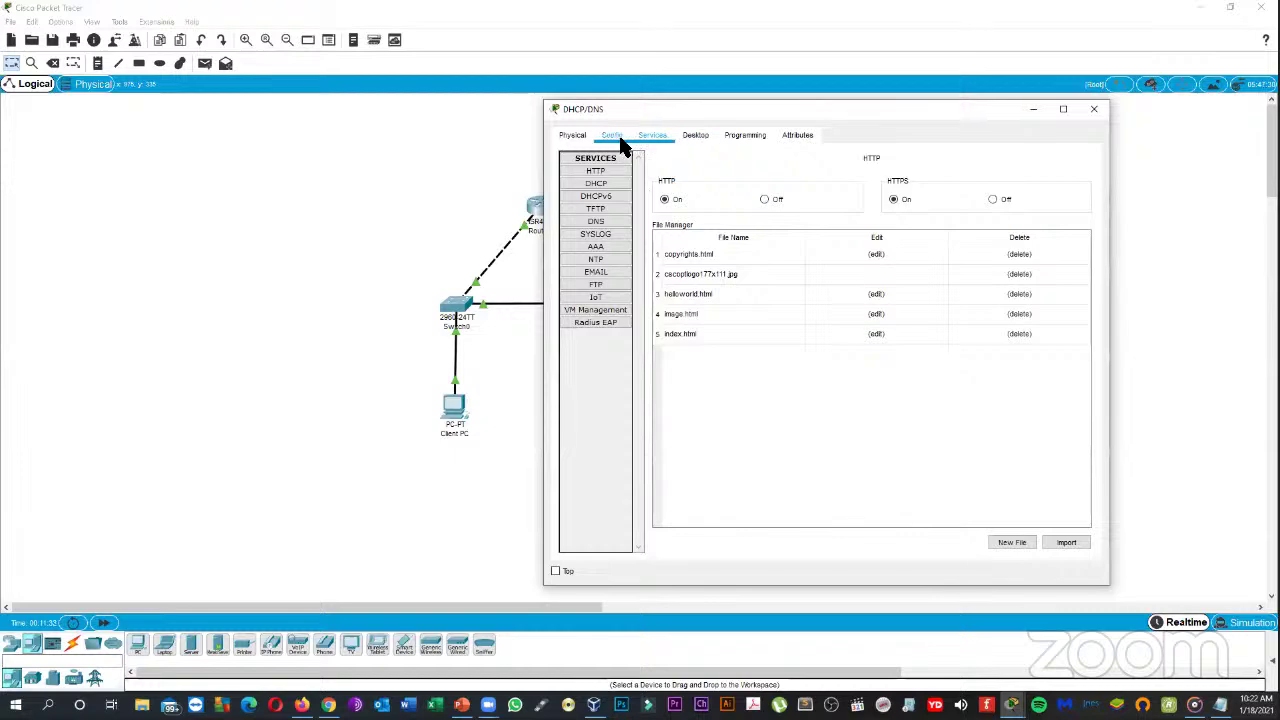
{"action": "left_click", "coordinate": [611, 135]}
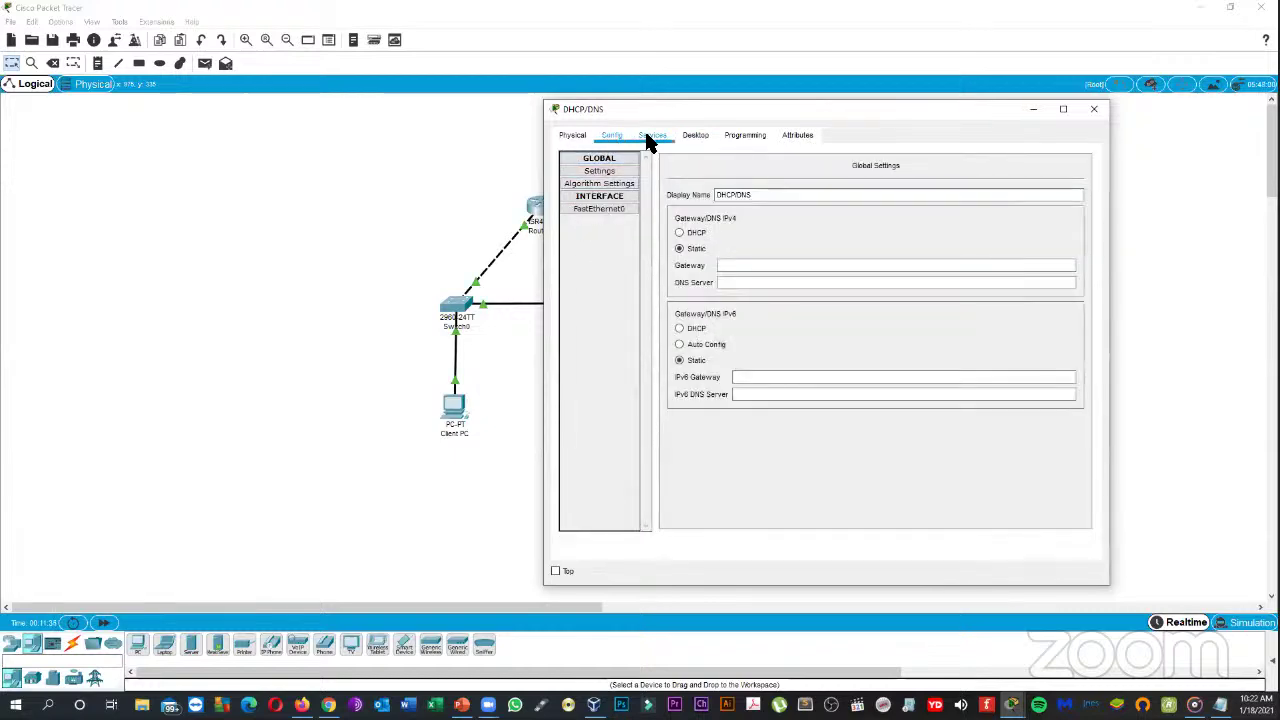
{"action": "left_click", "coordinate": [695, 135]}
{"action": "left_click", "coordinate": [609, 184]}
{"action": "left_click", "coordinate": [860, 213]}
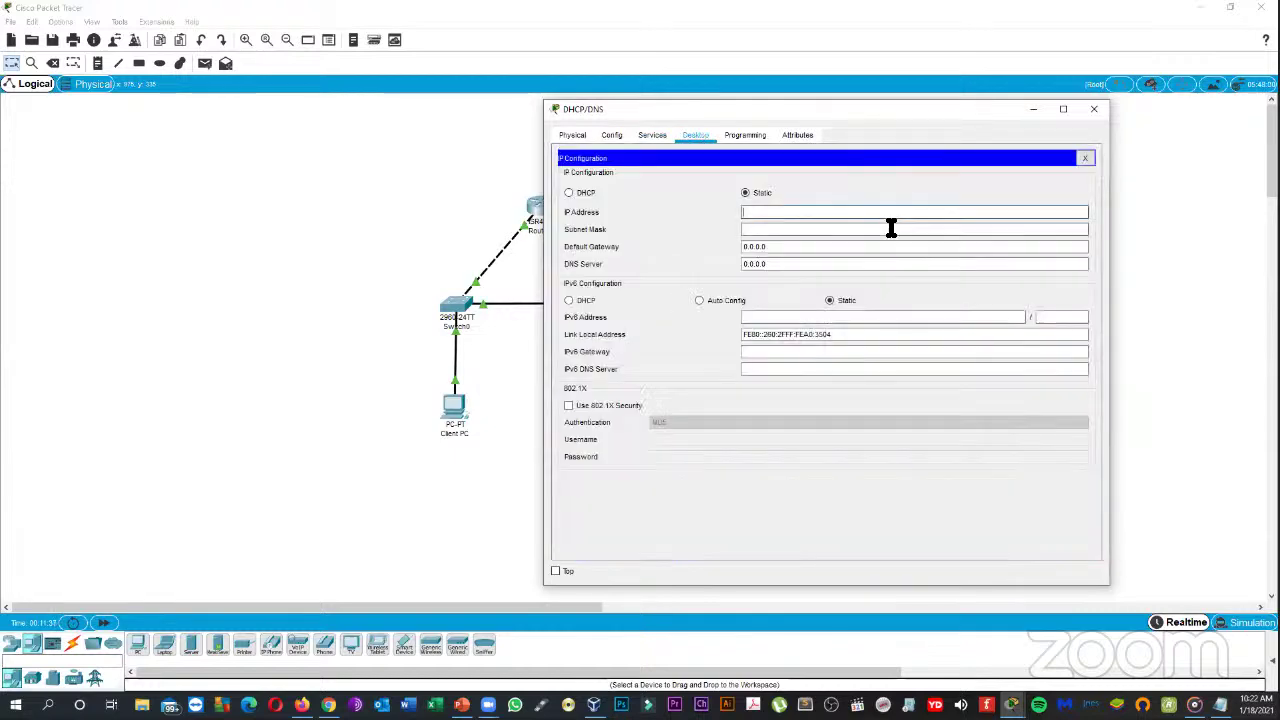
{"action": "type", "text": "192.168.1."}
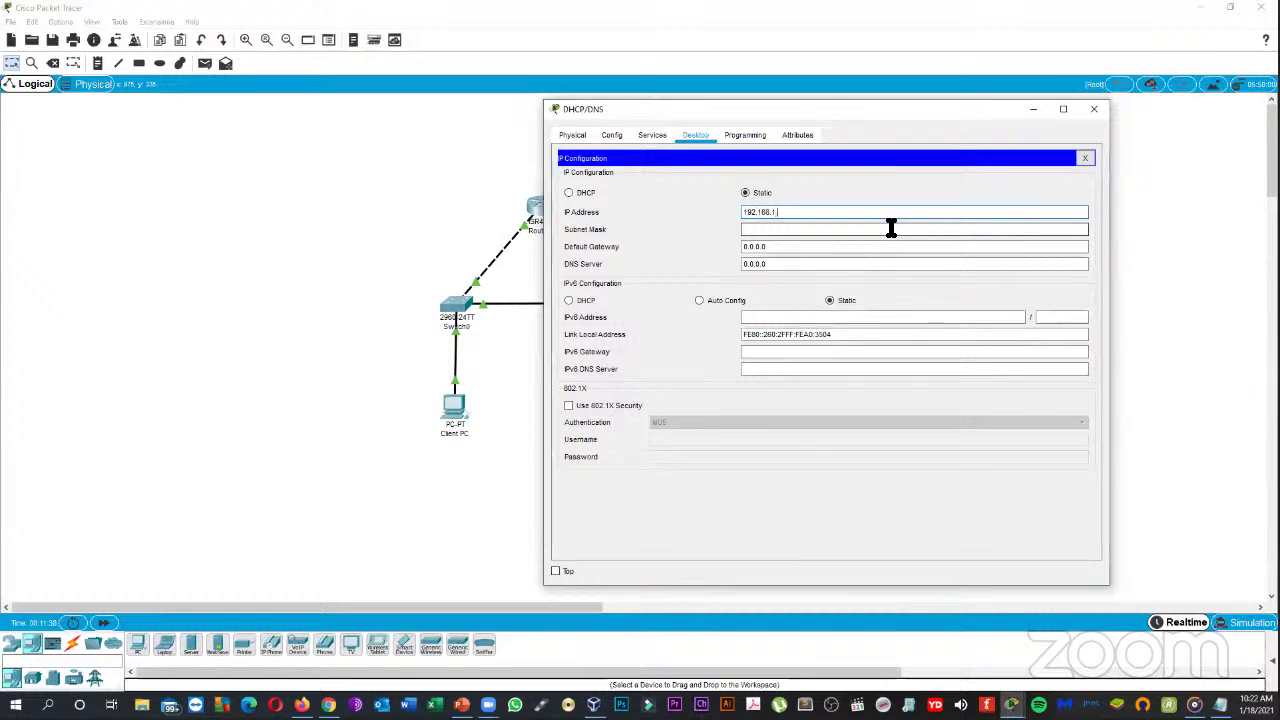
{"action": "type", "text": "1"}
{"action": "key", "text": "Tab"}
{"action": "key", "text": "Tab"}
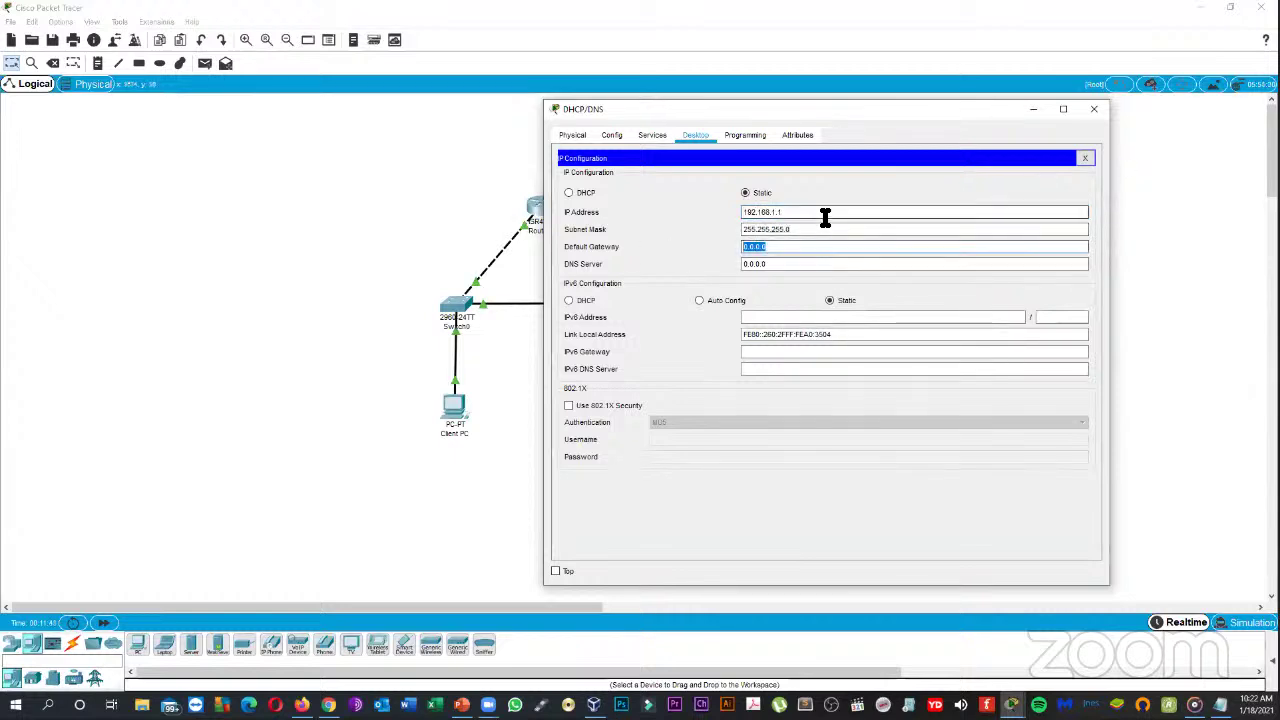
{"action": "type", "text": "192"}
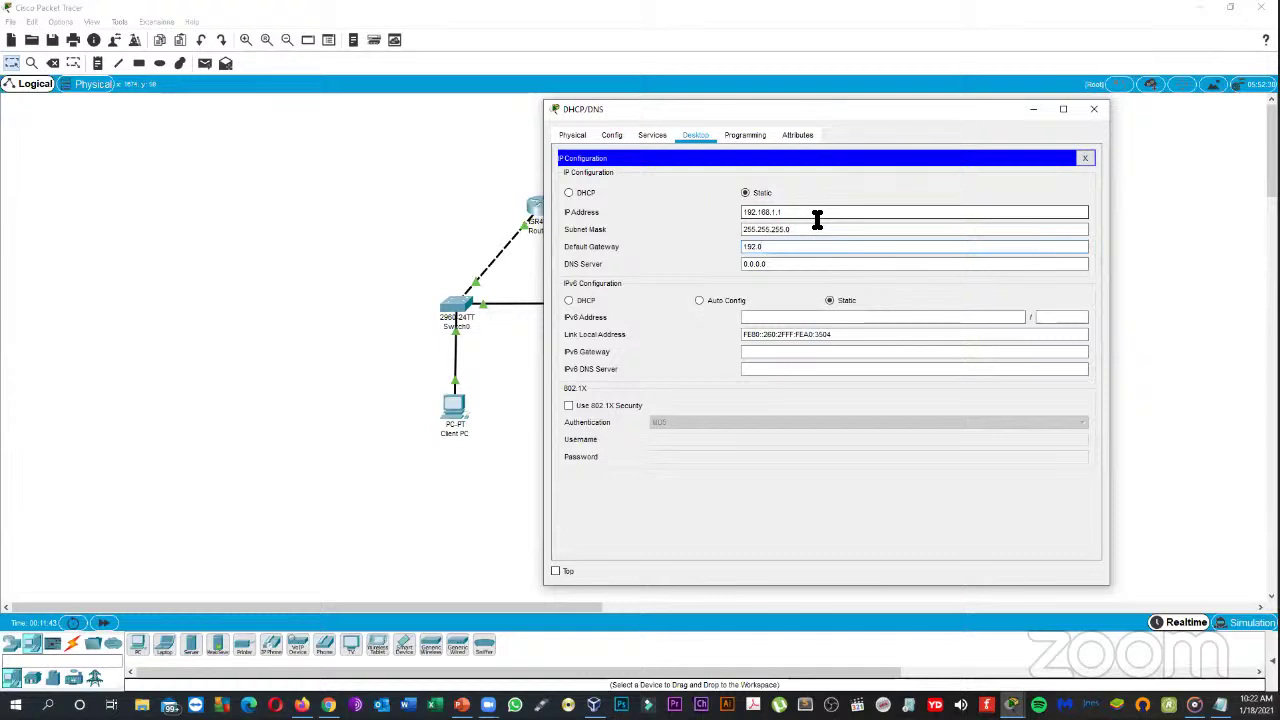
{"action": "type", "text": ".168.1.254"}
Step: Replace the server's DNS Server 0.0.0.0 with 192.168.1.1
{"action": "left_click", "coordinate": [792, 264]}
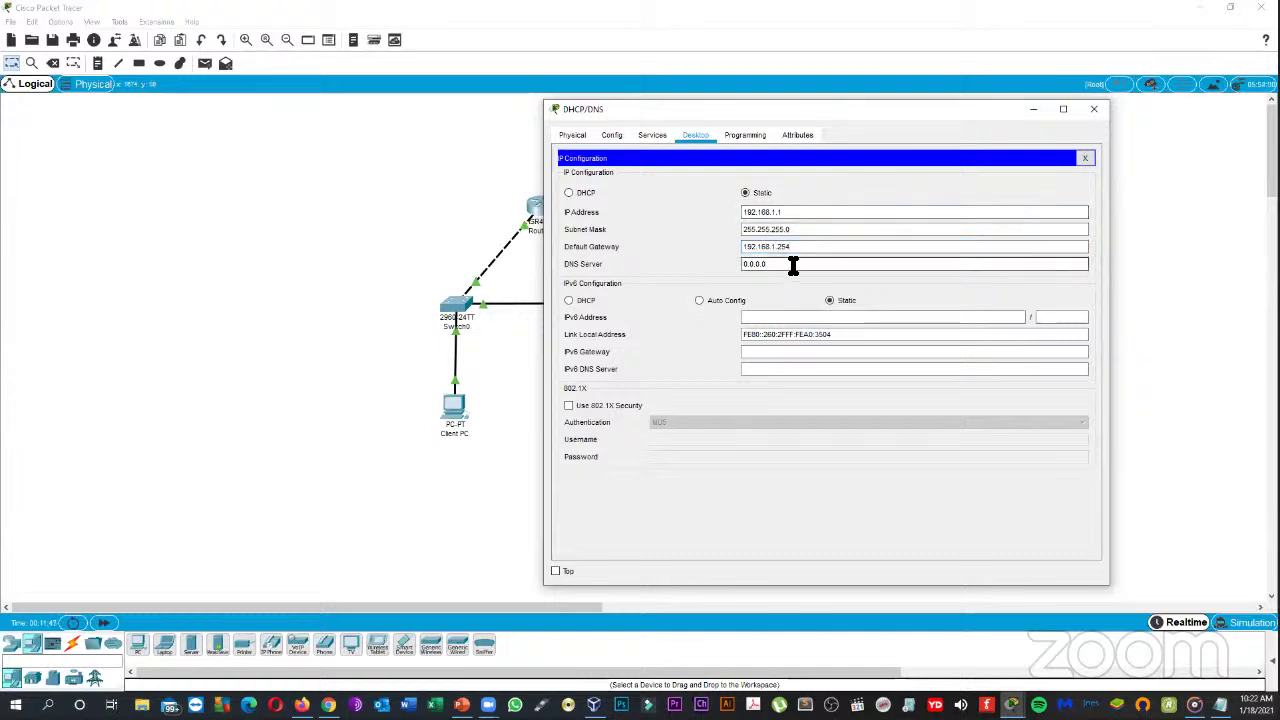
{"action": "double_click", "coordinate": [792, 264]}
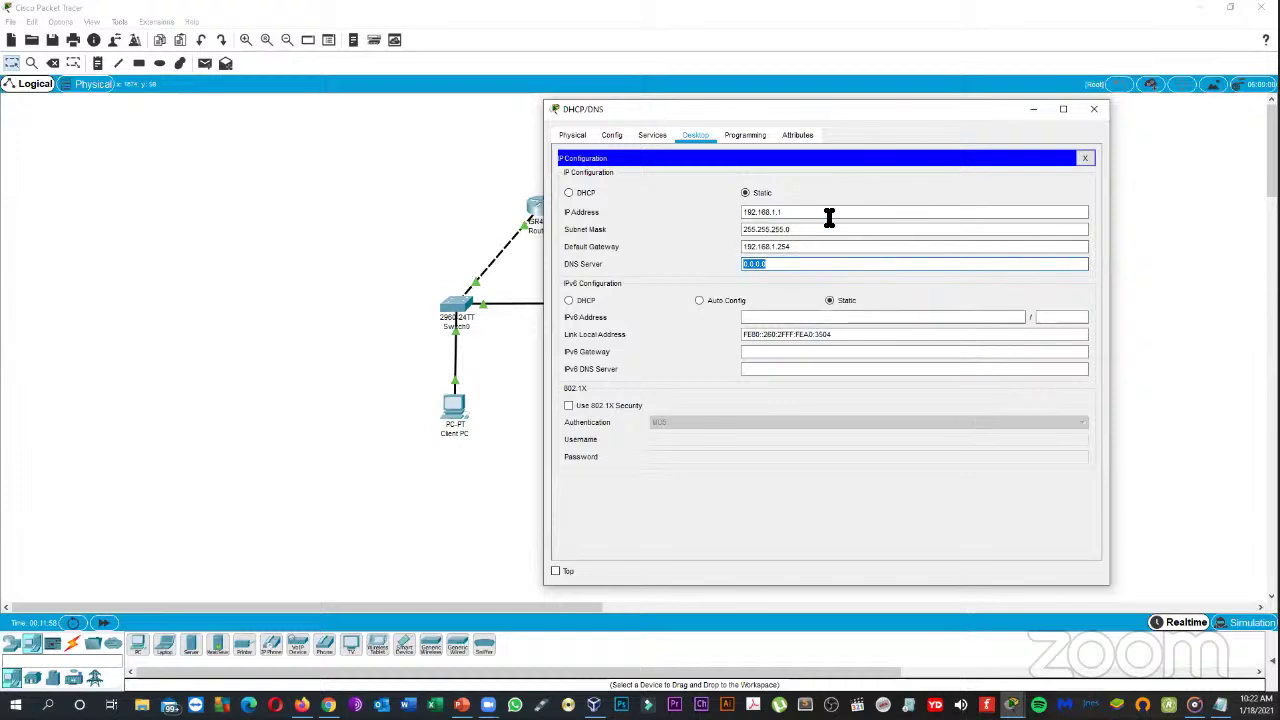
{"action": "left_click_drag", "start_coordinate": [829, 213], "coordinate": [718, 206]}
{"action": "left_click_drag", "start_coordinate": [776, 118], "coordinate": [726, 97]}
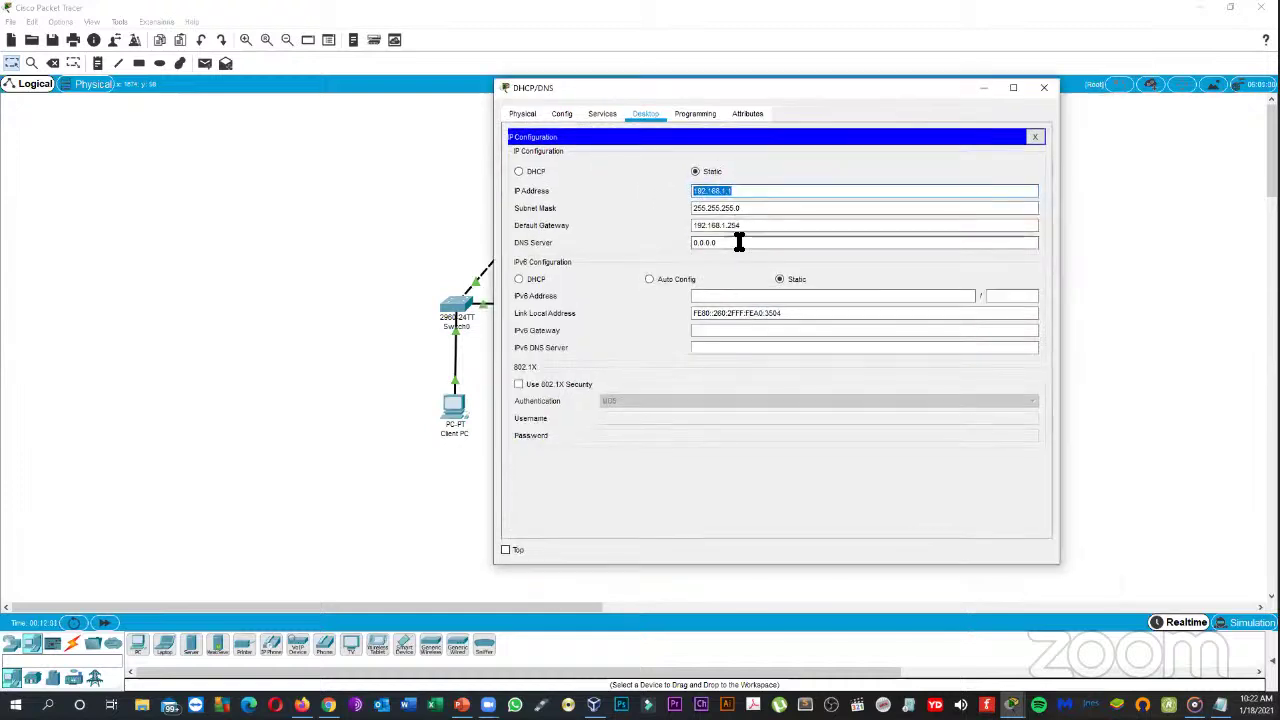
{"action": "left_click_drag", "start_coordinate": [720, 243], "coordinate": [692, 243]}
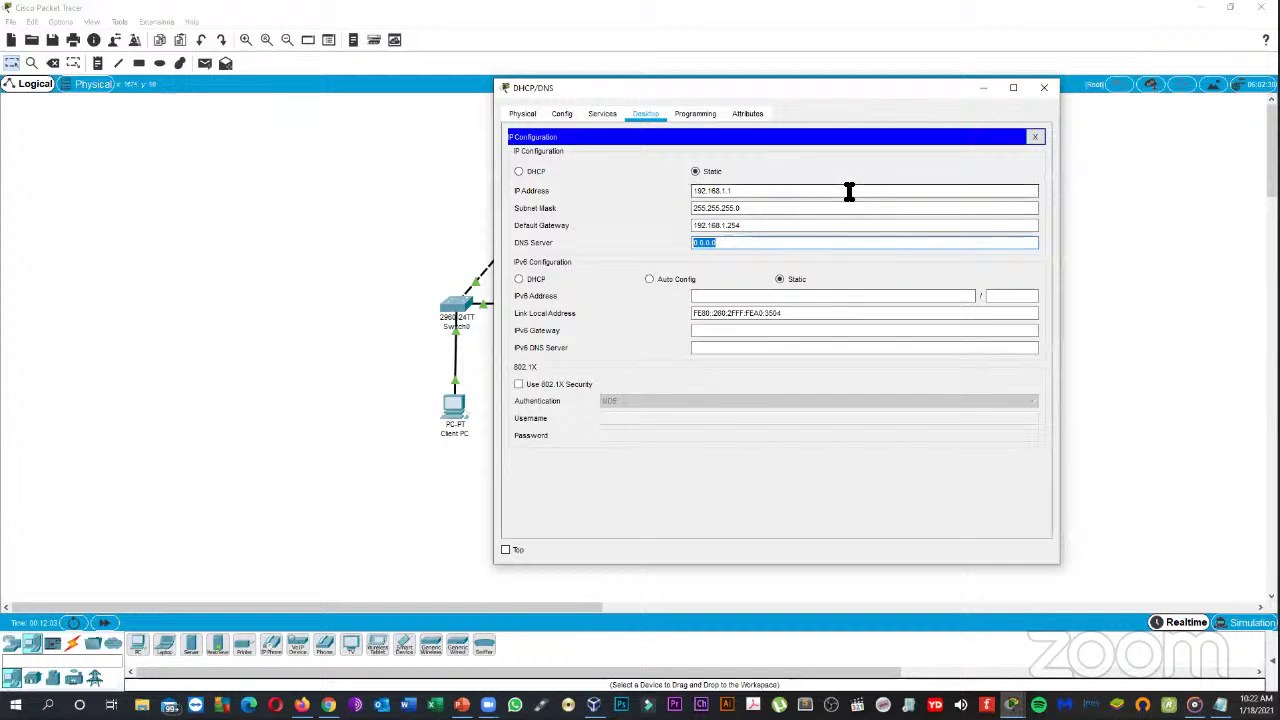
{"action": "type", "text": "192.168.1.1"}
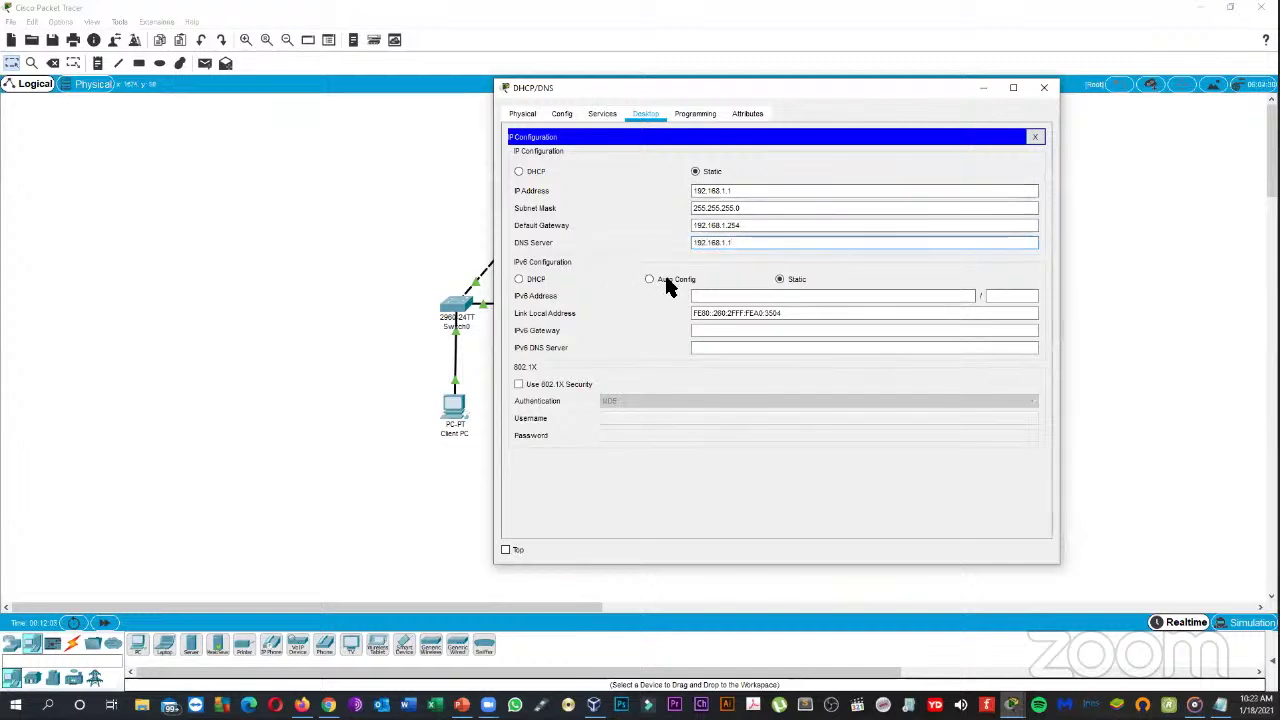
{"action": "left_click", "coordinate": [1036, 136]}
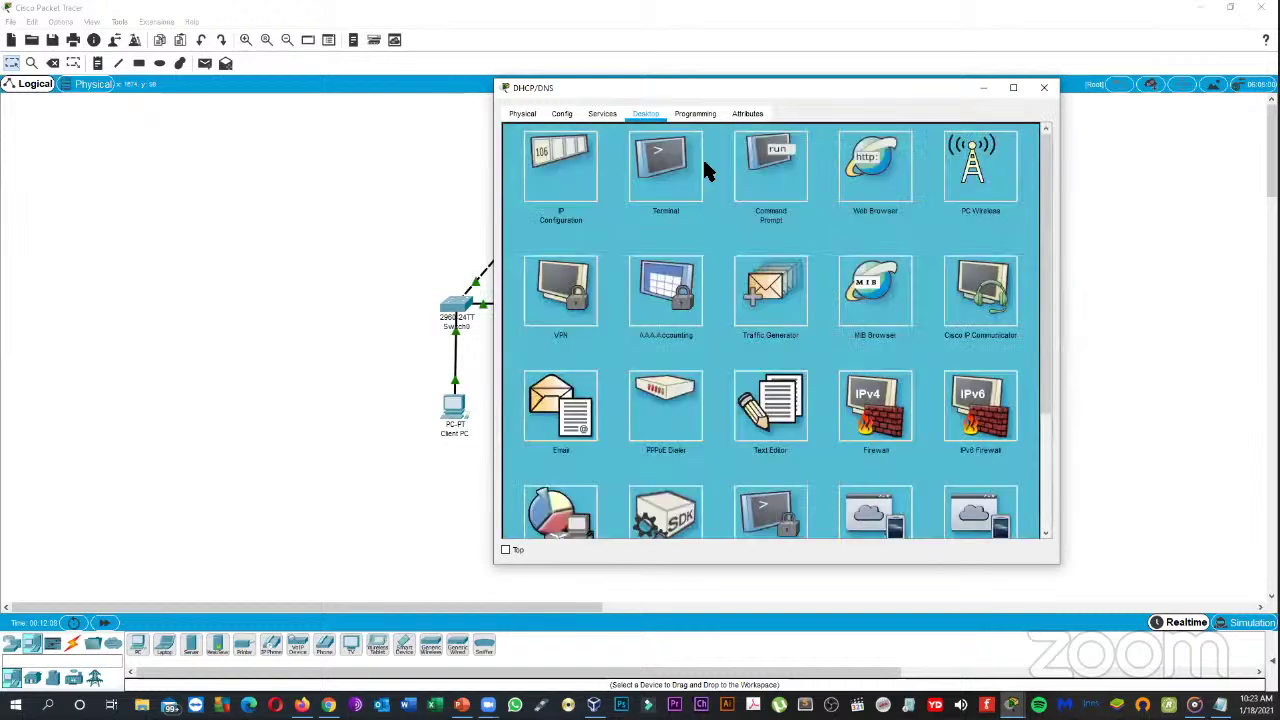
{"action": "left_click_drag", "start_coordinate": [840, 96], "coordinate": [873, 112]}
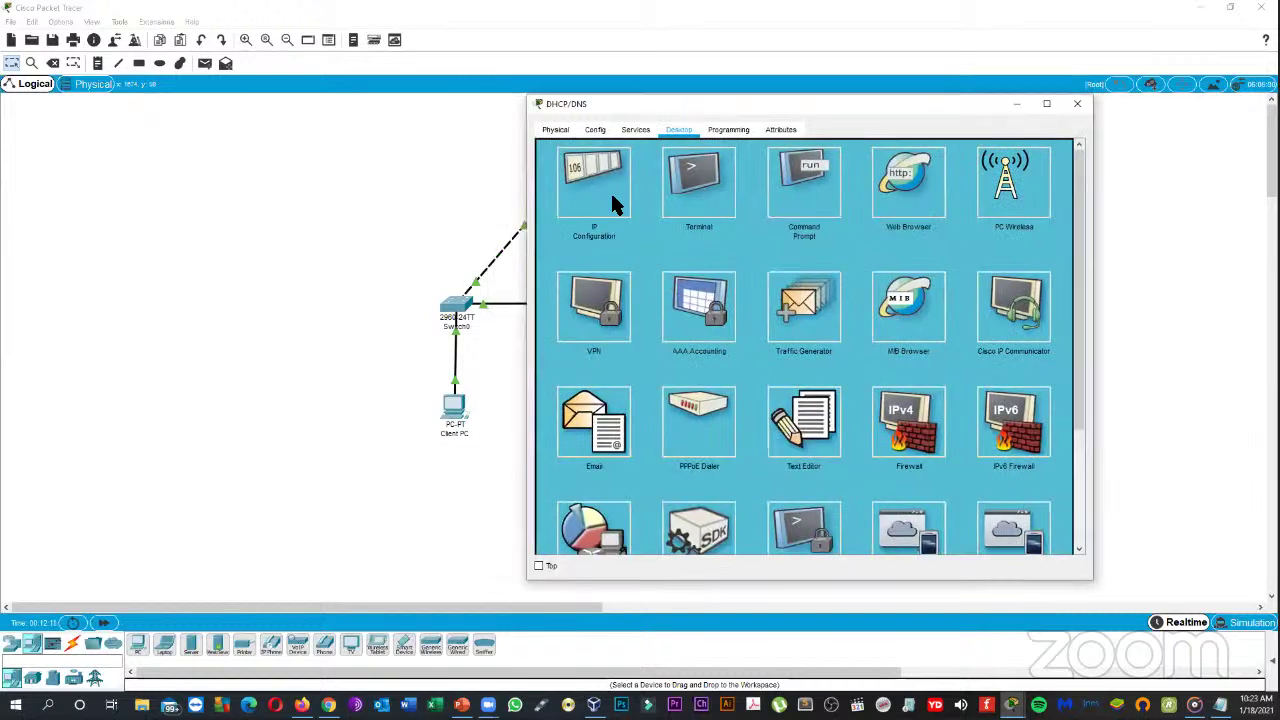
Step: Switch the server's DHCP service on
{"action": "left_click", "coordinate": [636, 130]}
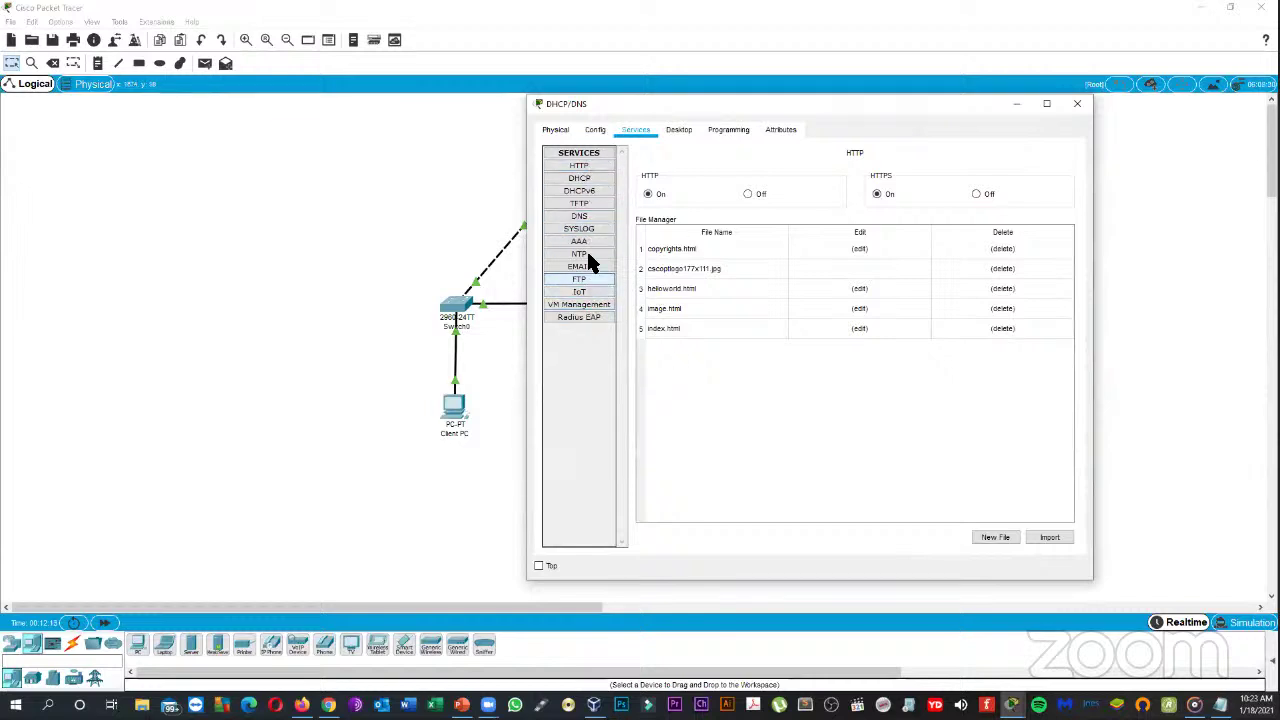
{"action": "left_click", "coordinate": [589, 181]}
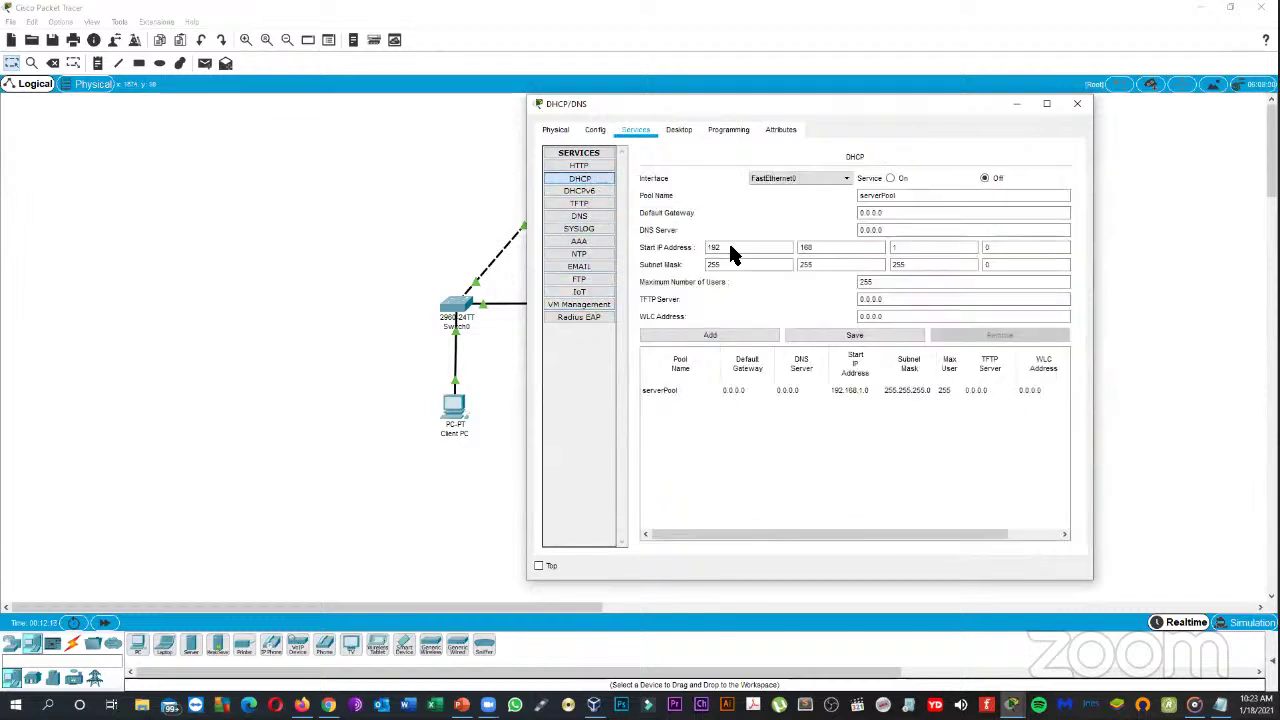
{"action": "left_click", "coordinate": [890, 178]}
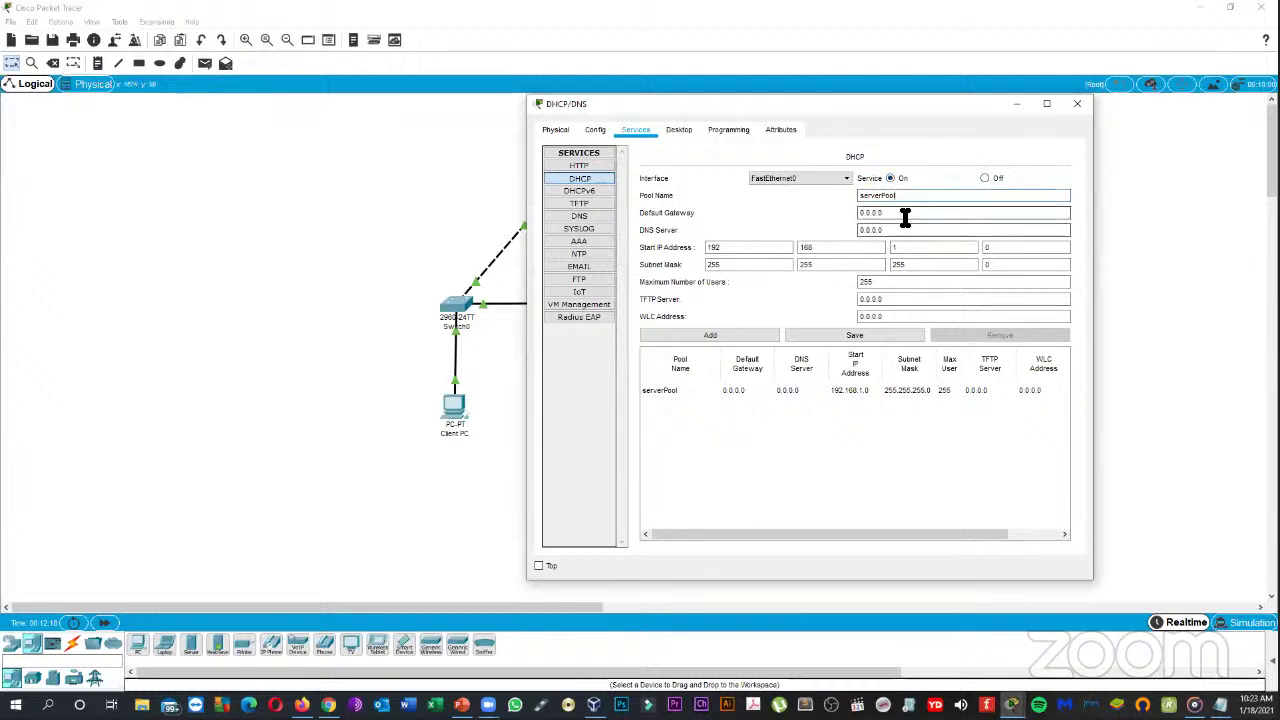
Step: Give serverPool gateway 192.168.1.254, DNS 192.168.1.1, start address 192.168.1.100, and save it
{"action": "left_click_drag", "start_coordinate": [905, 218], "coordinate": [834, 211]}
{"action": "type", "text": "192.168"}
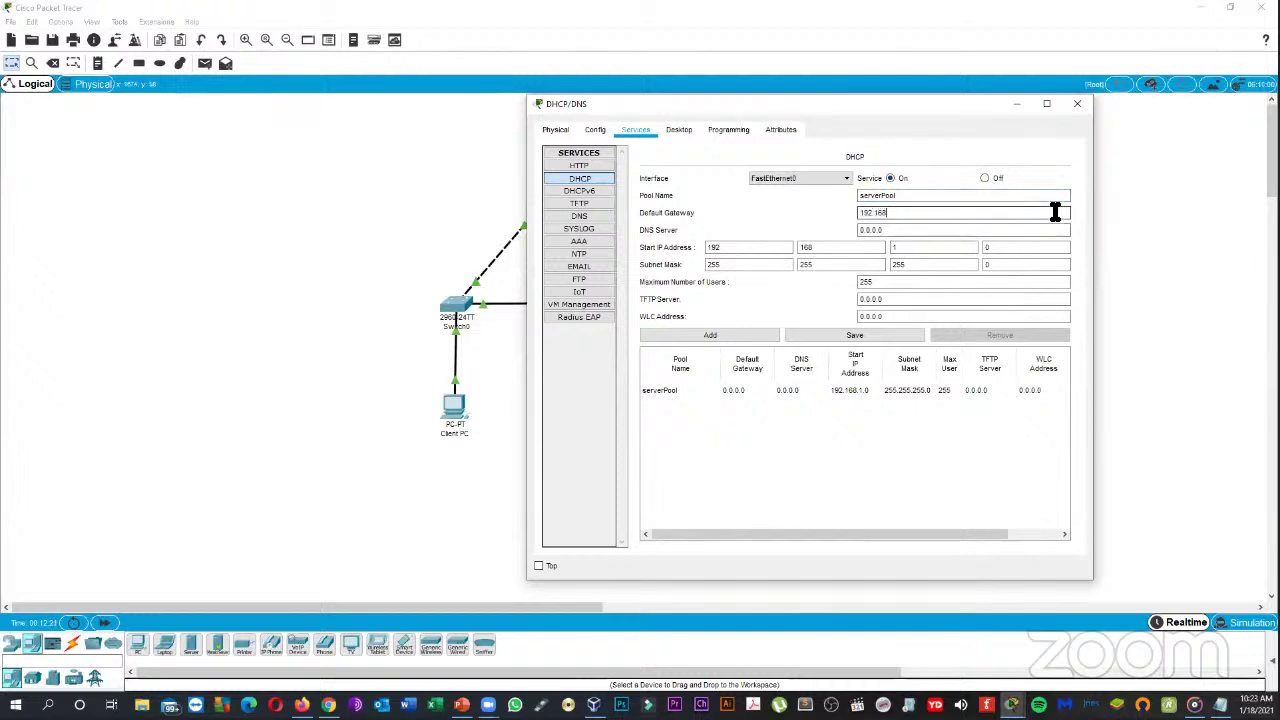
{"action": "type", "text": ".1.254"}
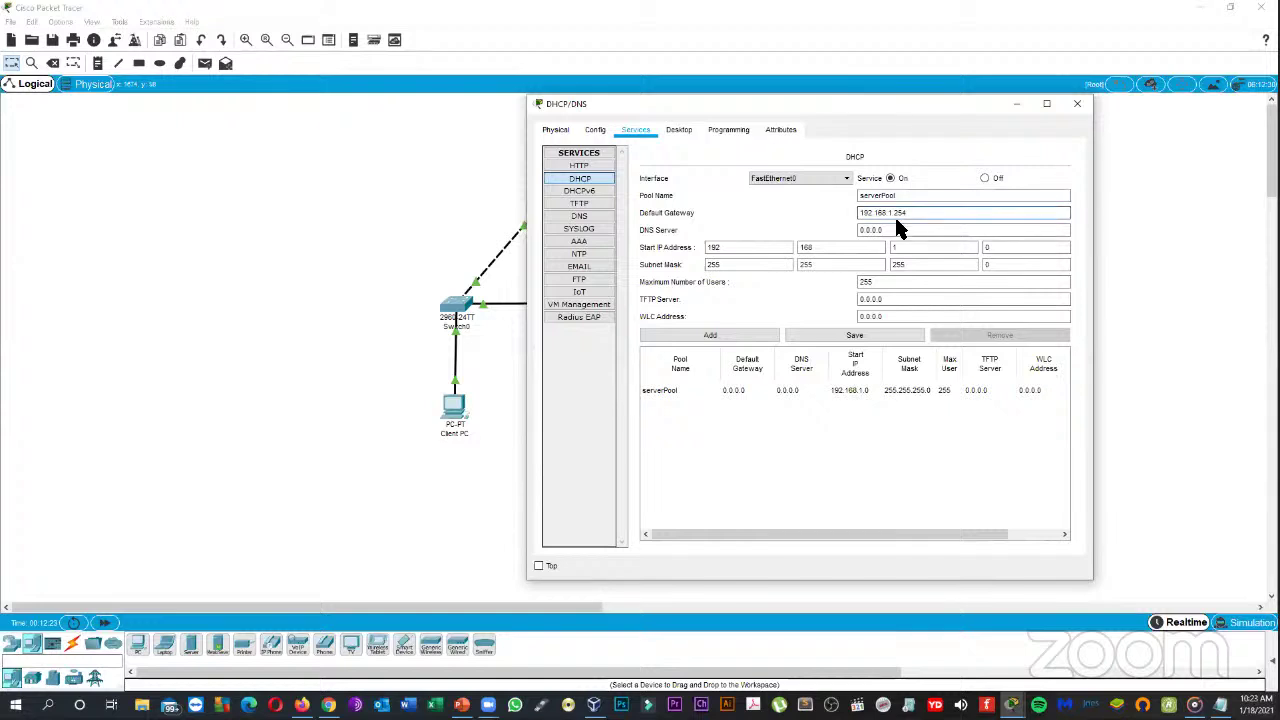
{"action": "left_click", "coordinate": [862, 232]}
{"action": "left_click_drag", "start_coordinate": [862, 232], "coordinate": [960, 204]}
{"action": "type", "text": "192"}
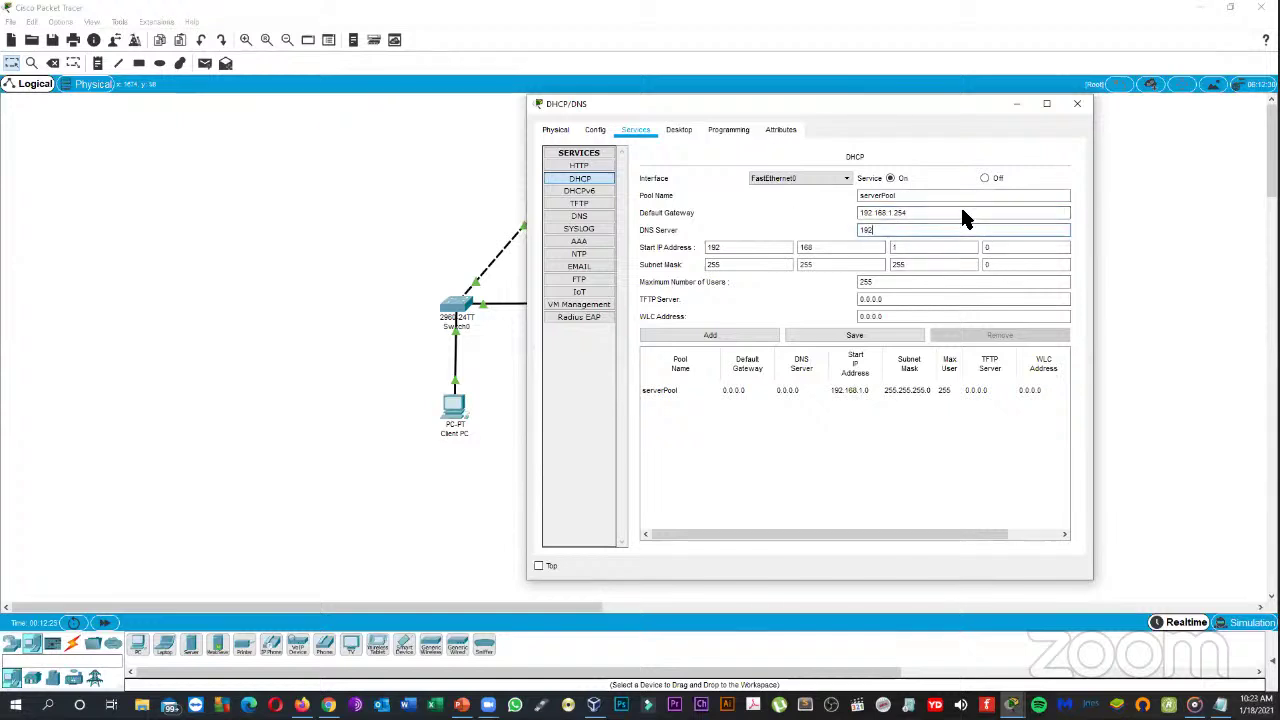
{"action": "type", "text": ".168.1.1"}
{"action": "double_click", "coordinate": [1000, 249]}
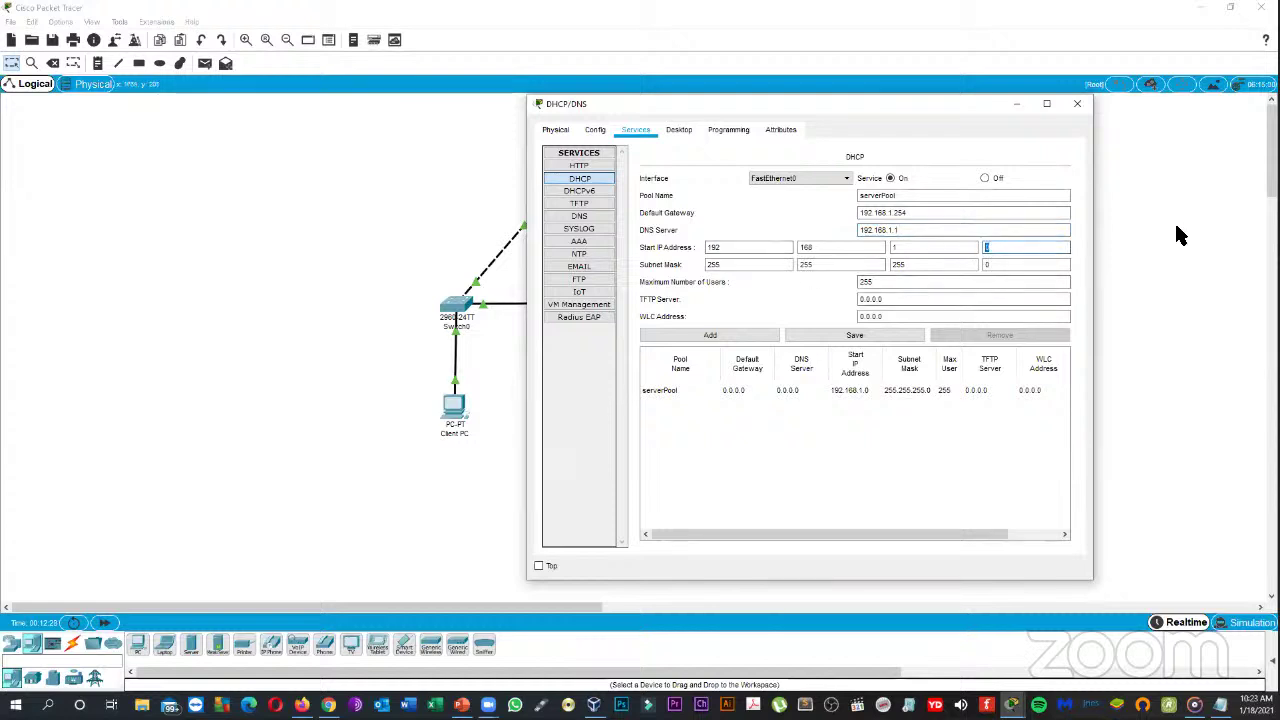
{"action": "type", "text": "100"}
{"action": "left_click", "coordinate": [855, 336]}
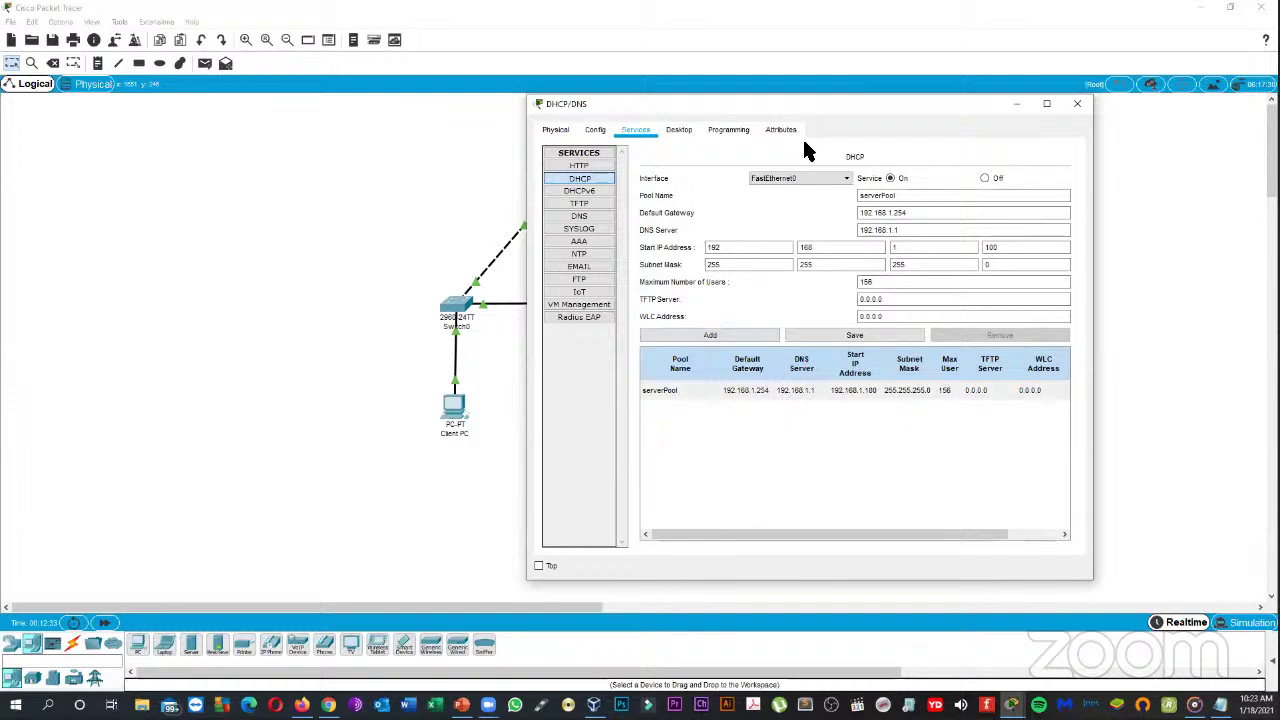
{"action": "left_click_drag", "start_coordinate": [815, 108], "coordinate": [729, 103]}
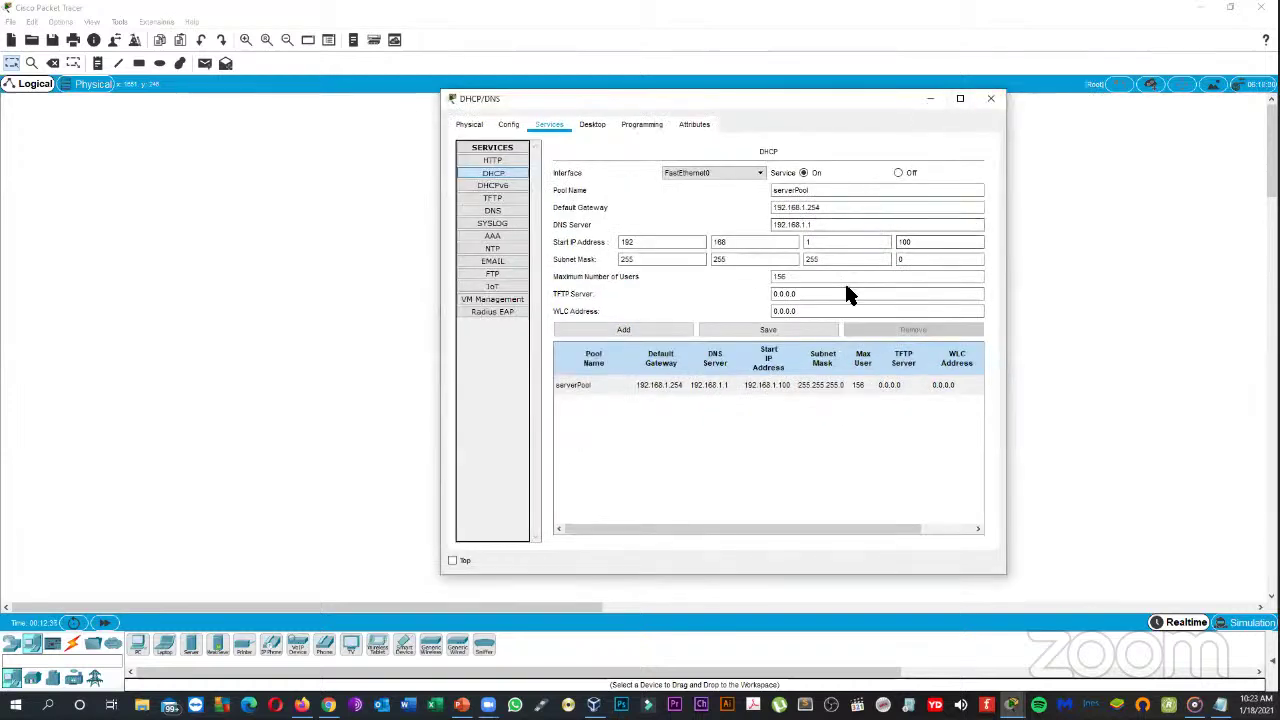
Step: Turn the server's DNS service on and add an A record santolan.com → 192.168.1.1
{"action": "left_click", "coordinate": [494, 212]}
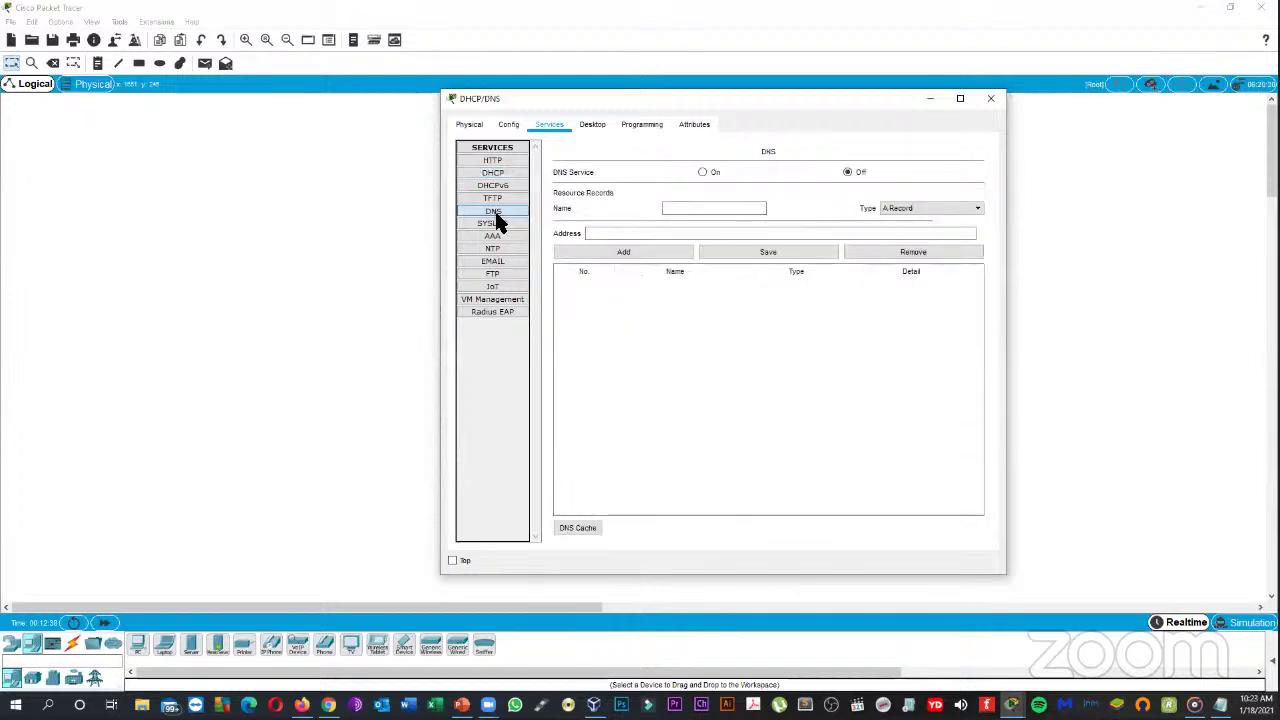
{"action": "left_click", "coordinate": [700, 172]}
{"action": "left_click", "coordinate": [697, 210]}
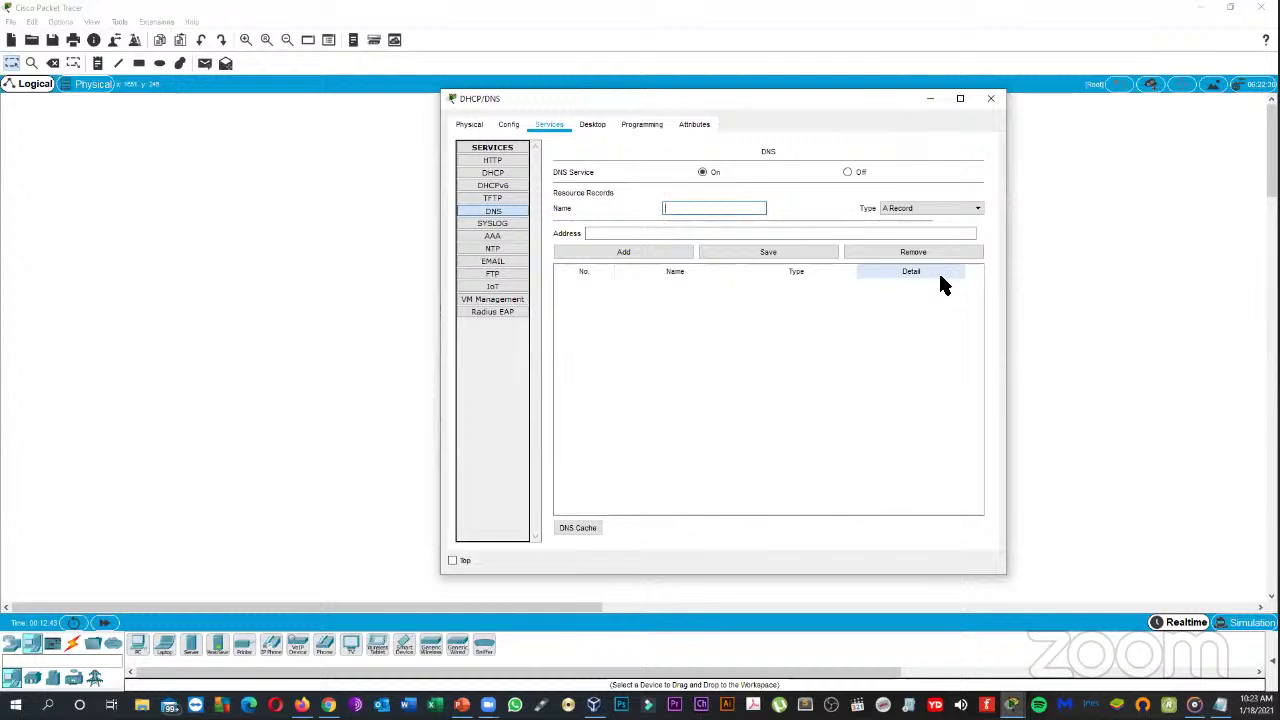
{"action": "type", "text": "santolan.com"}
{"action": "left_click", "coordinate": [760, 252]}
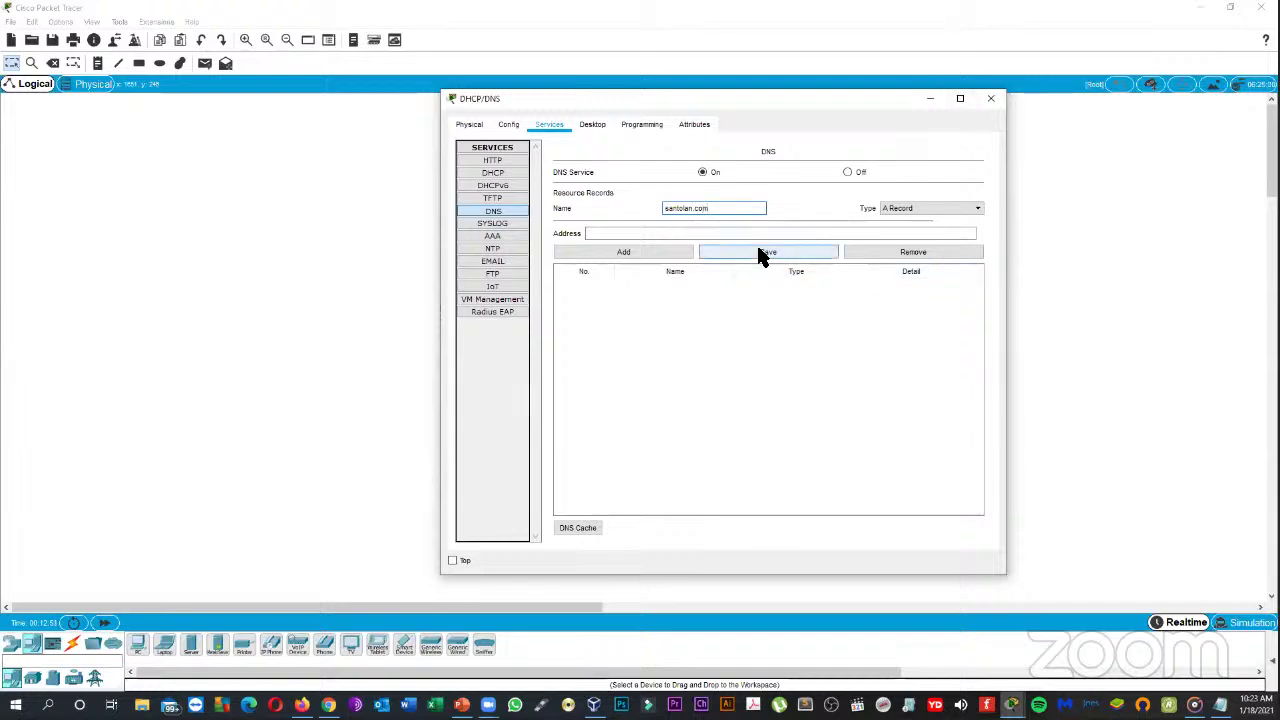
{"action": "left_click", "coordinate": [678, 361]}
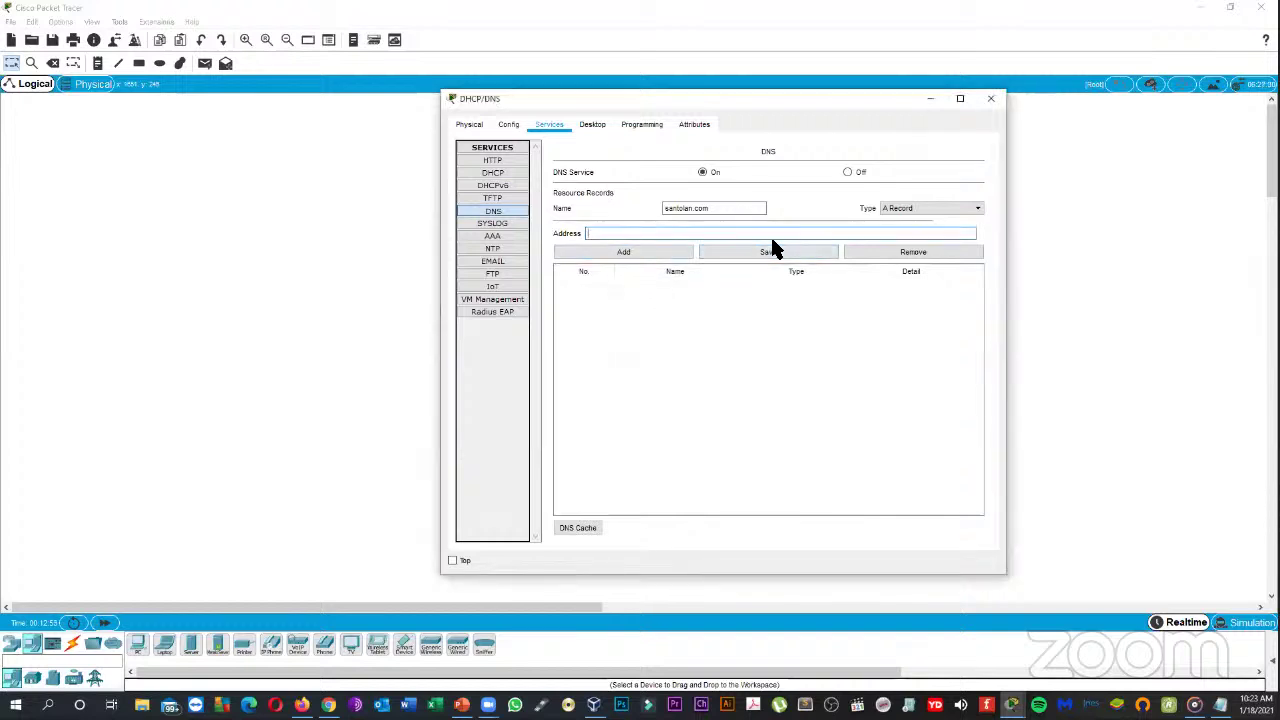
{"action": "type", "text": "192.168.1.1"}
{"action": "left_click", "coordinate": [644, 250]}
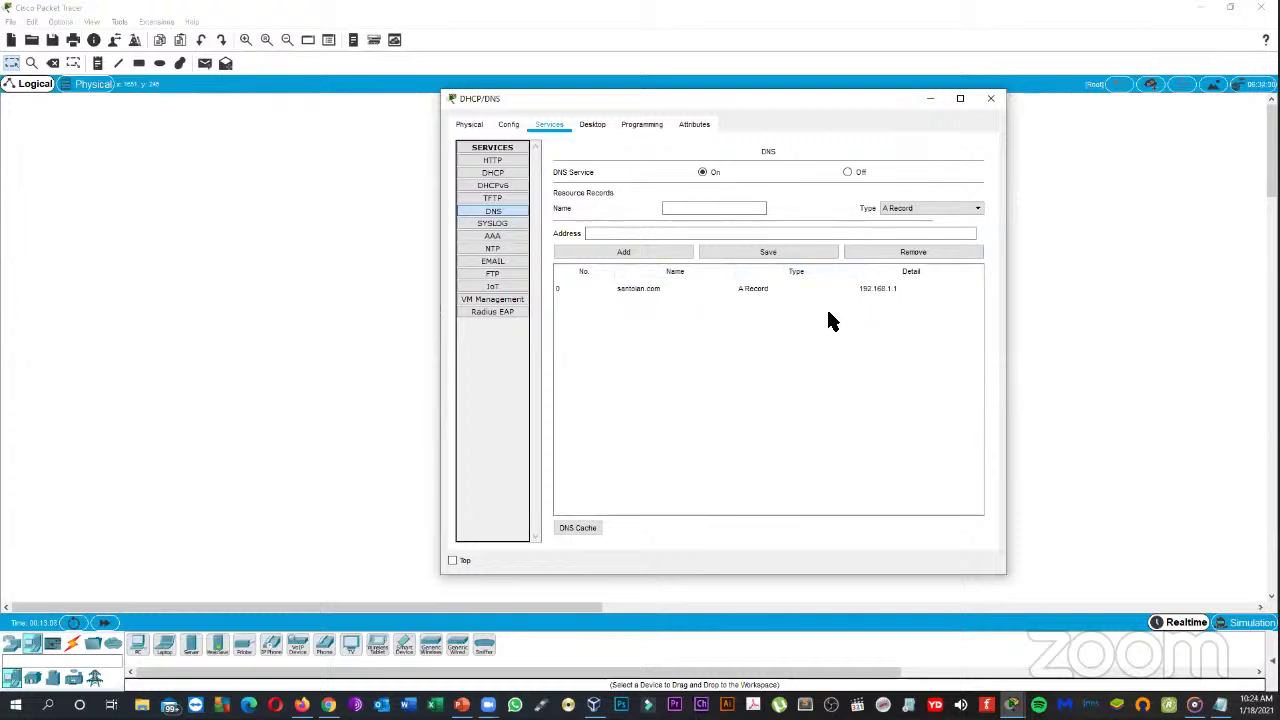
Step: Close the server window and shift the topology up and right
{"action": "left_click", "coordinate": [990, 98]}
{"action": "left_click_drag", "start_coordinate": [286, 149], "coordinate": [690, 450]}
{"action": "left_click_drag", "start_coordinate": [457, 314], "coordinate": [535, 268]}
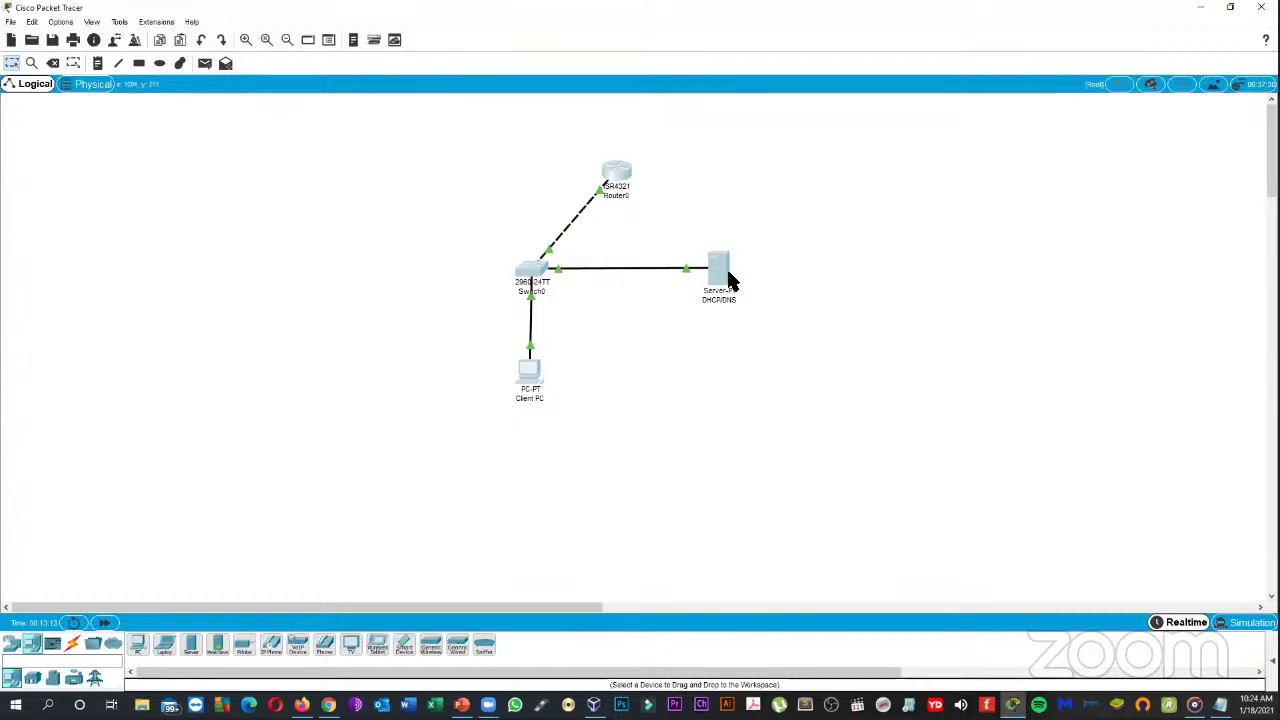
Step: Switch the Client PC's IP Configuration to DHCP, obtaining 192.168.1.100 with DNS 192.168.1.1
{"action": "left_click", "coordinate": [746, 360]}
{"action": "left_click", "coordinate": [528, 370]}
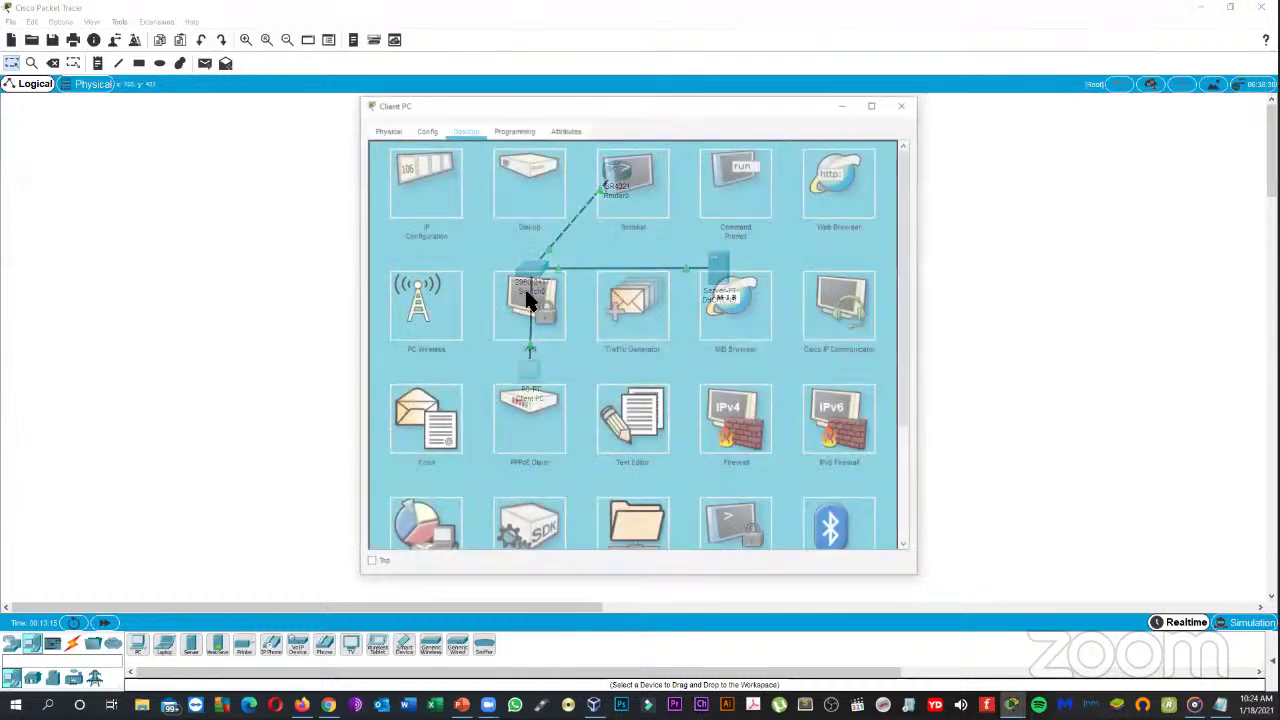
{"action": "left_click", "coordinate": [420, 195]}
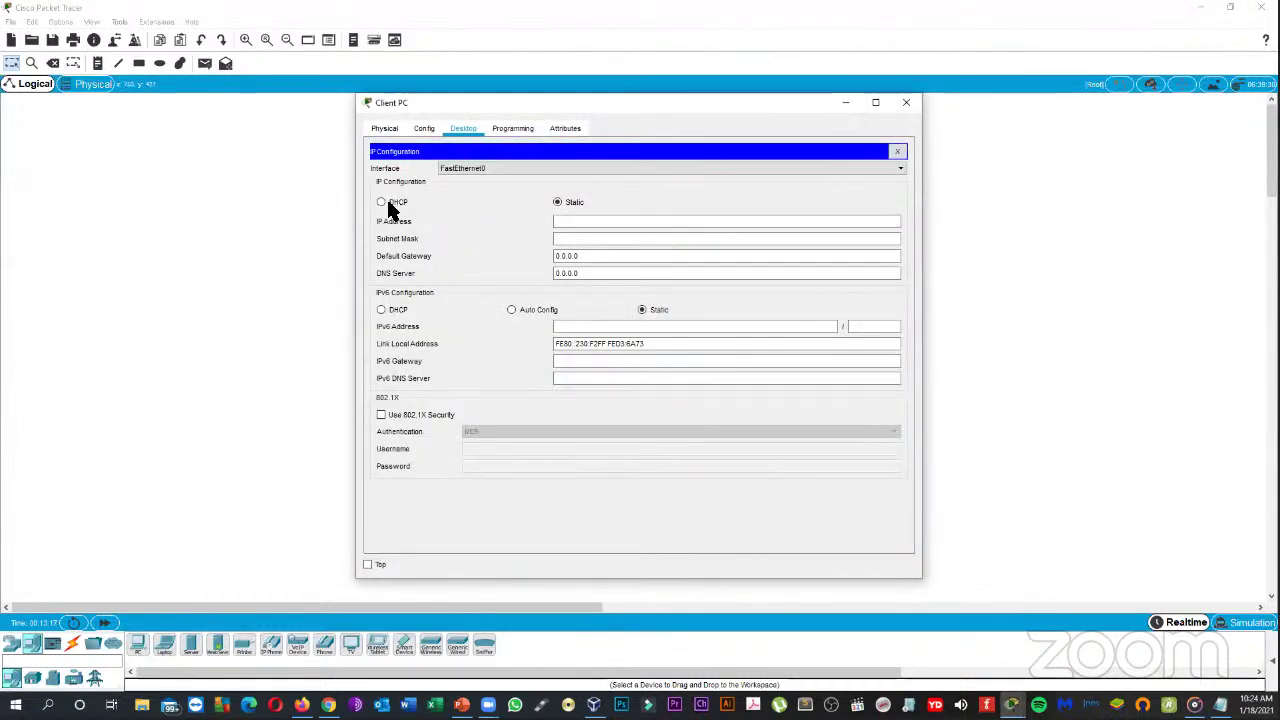
{"action": "left_click", "coordinate": [381, 202]}
{"action": "left_click_drag", "start_coordinate": [601, 108], "coordinate": [501, 63]}
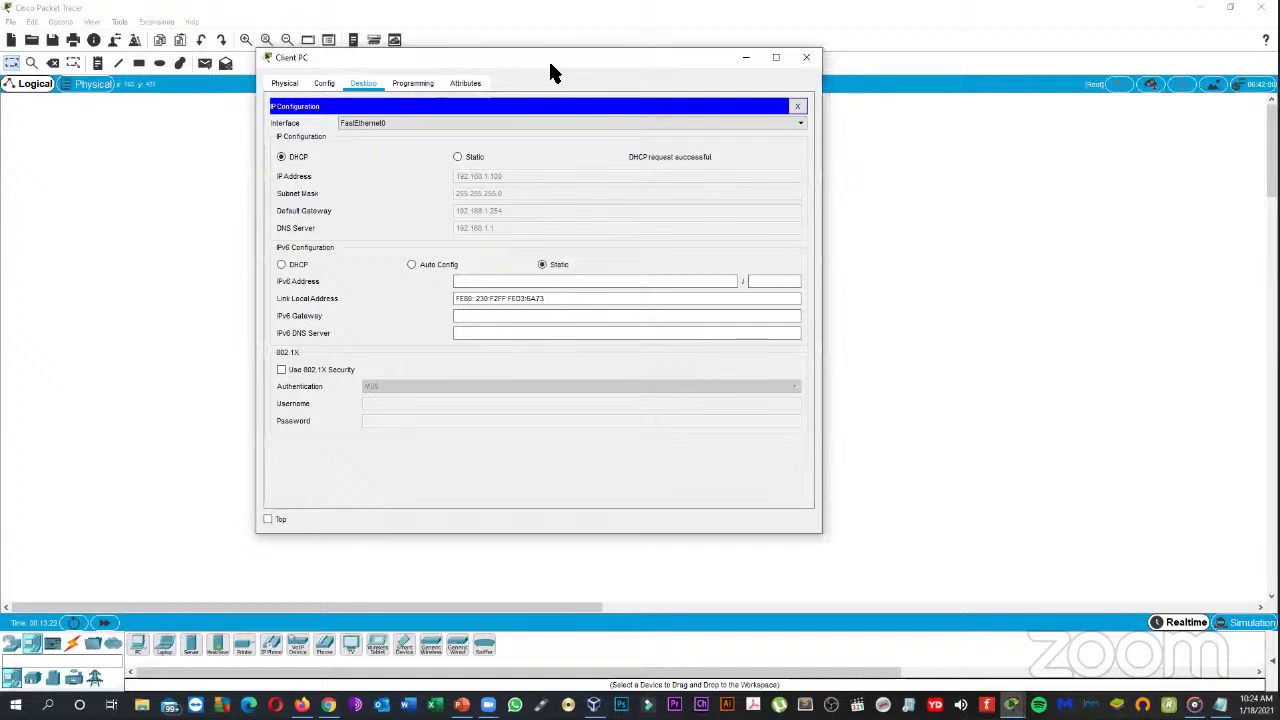
{"action": "left_click_drag", "start_coordinate": [548, 58], "coordinate": [311, 50]}
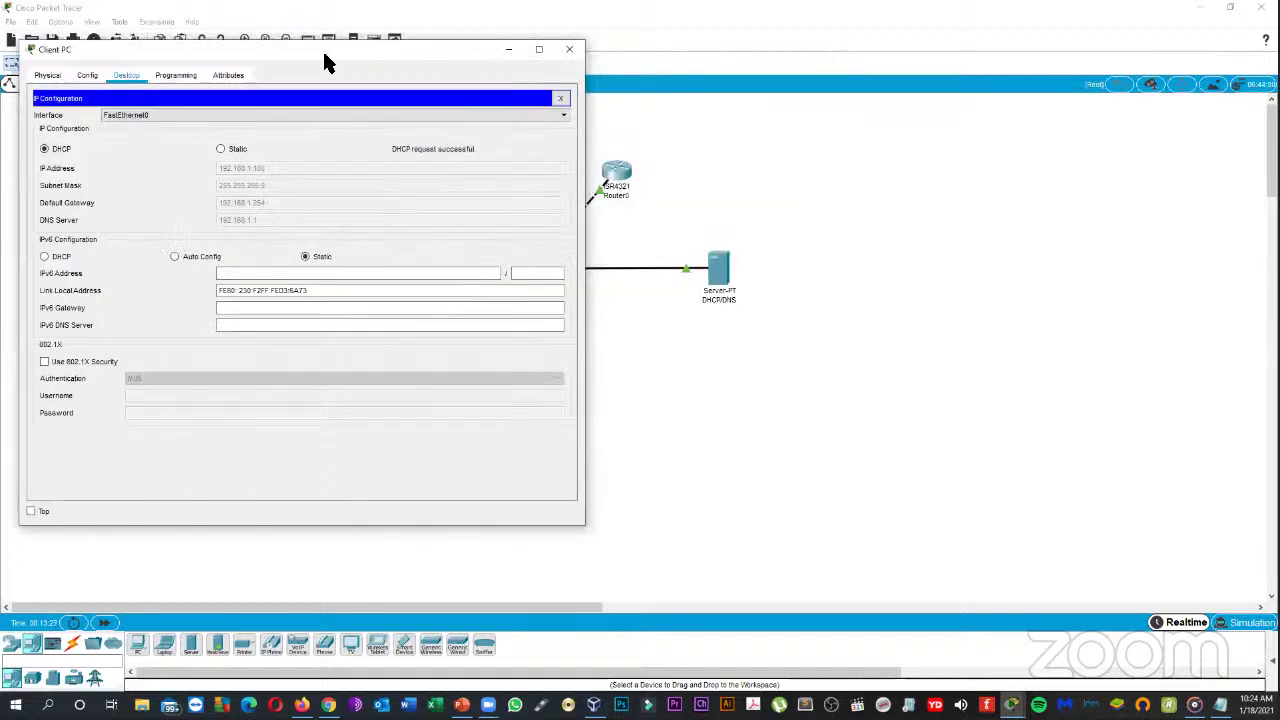
{"action": "left_click_drag", "start_coordinate": [324, 60], "coordinate": [671, 362]}
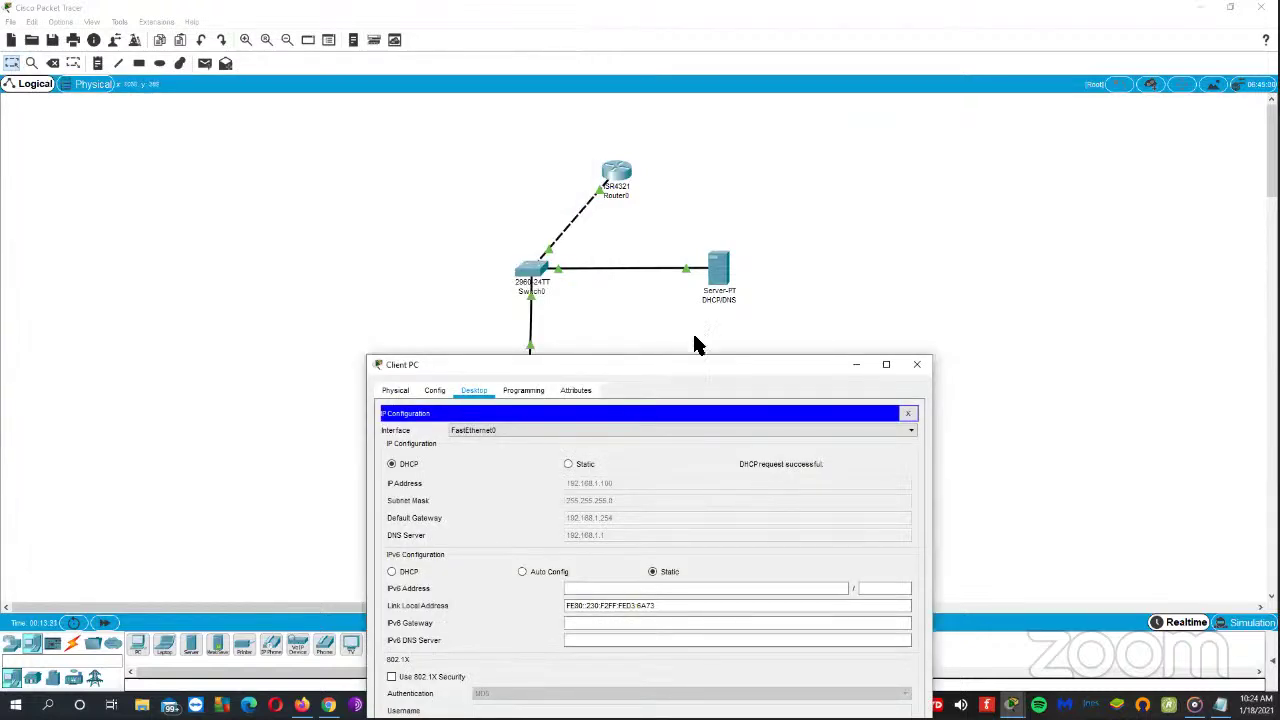
{"action": "left_click_drag", "start_coordinate": [686, 358], "coordinate": [857, 353]}
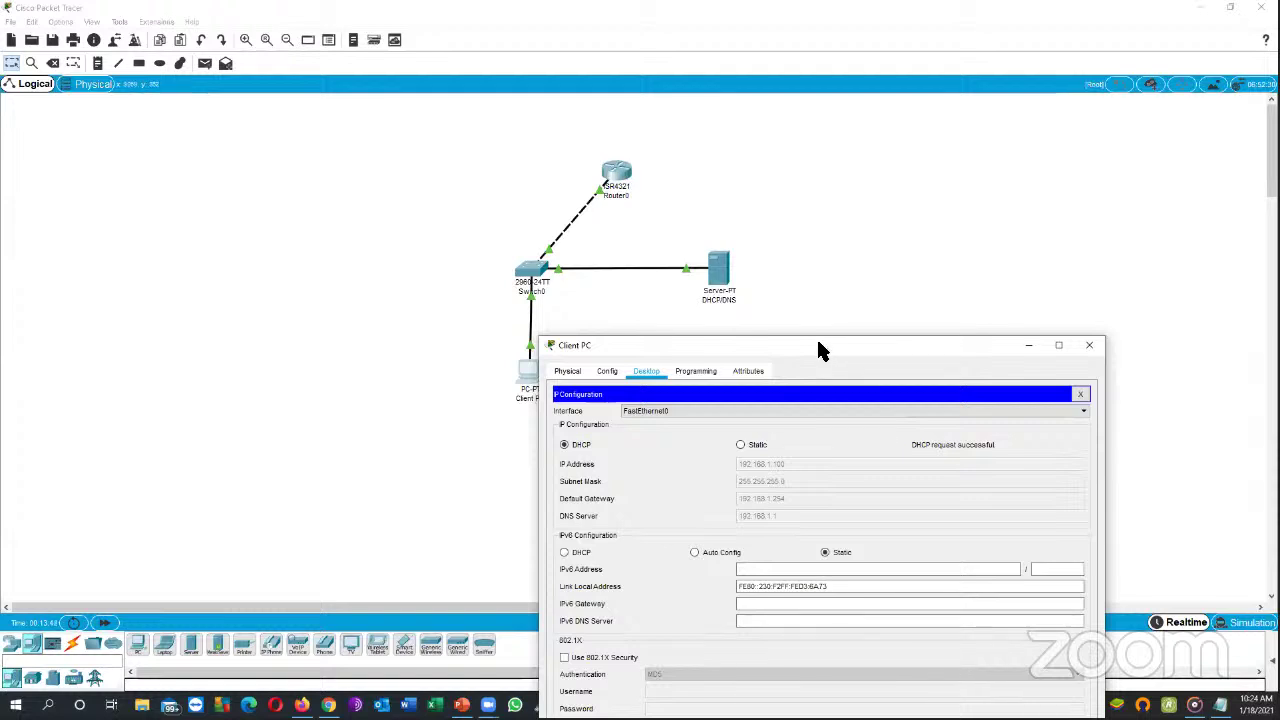
{"action": "left_click_drag", "start_coordinate": [818, 350], "coordinate": [348, 122]}
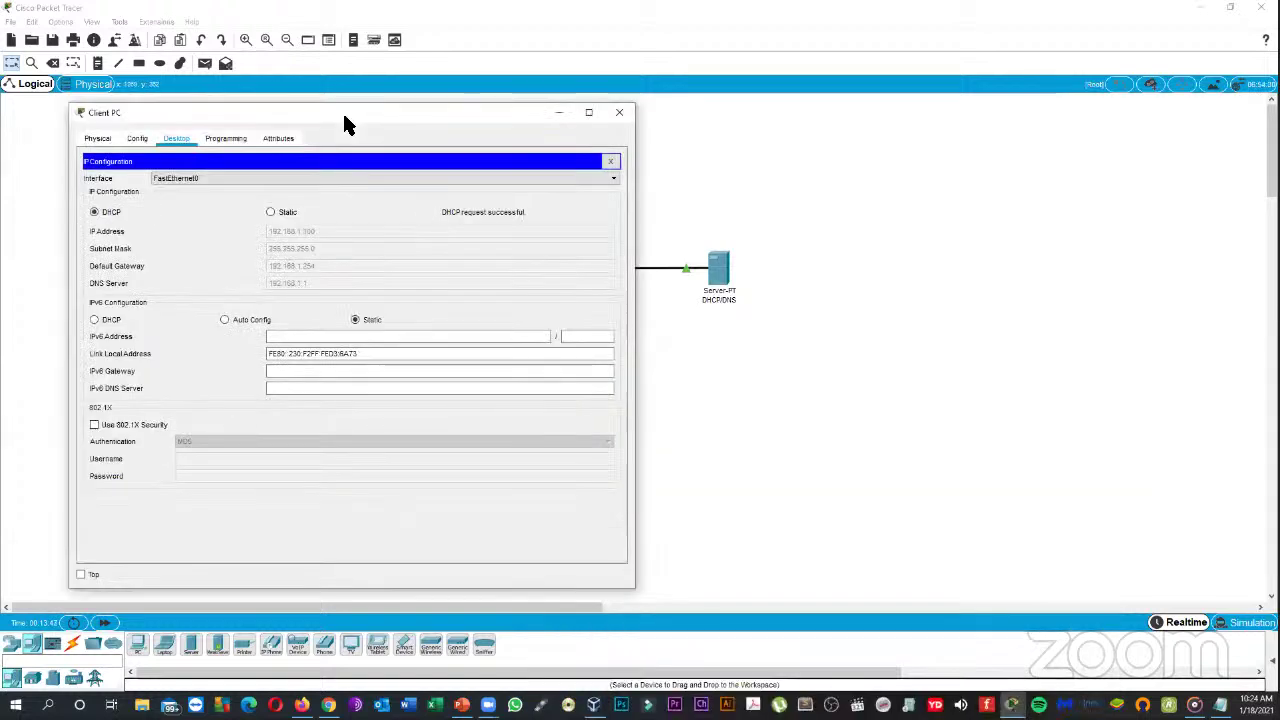
{"action": "left_click_drag", "start_coordinate": [416, 115], "coordinate": [586, 477]}
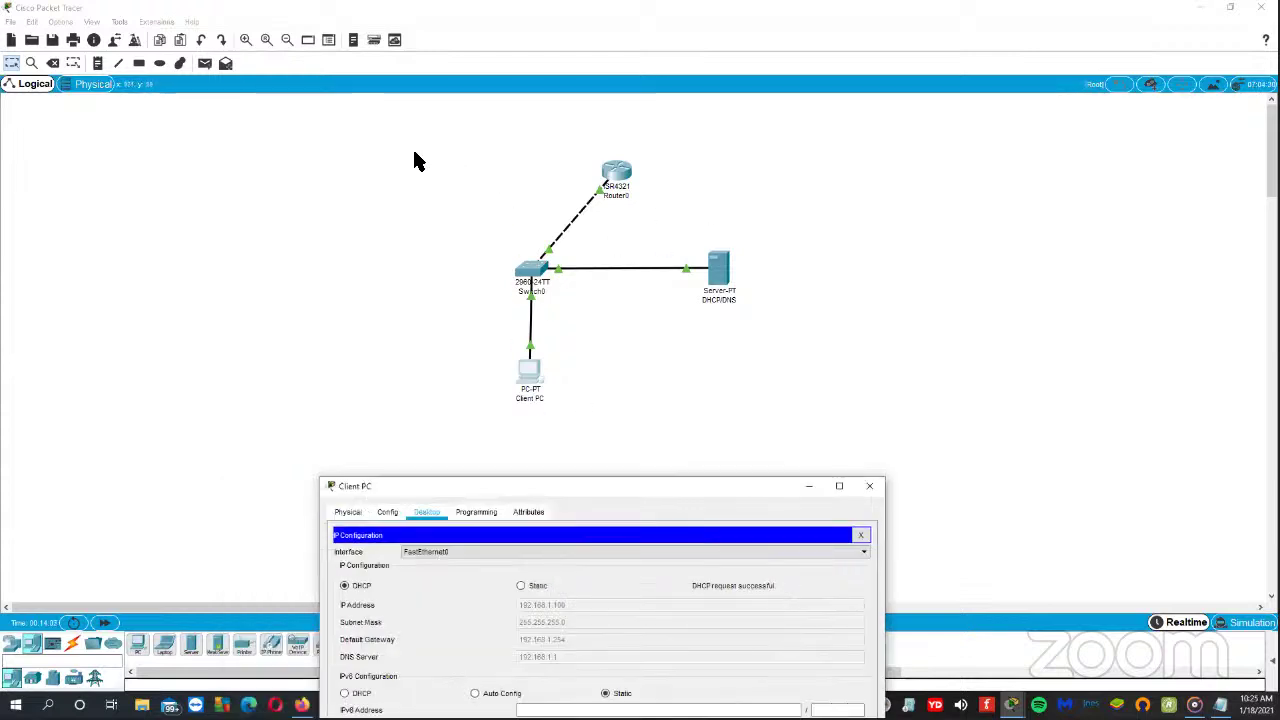
{"action": "left_click", "coordinate": [574, 329]}
{"action": "scroll", "coordinate": [528, 243], "scroll_direction": "down", "scroll_amount": 1}
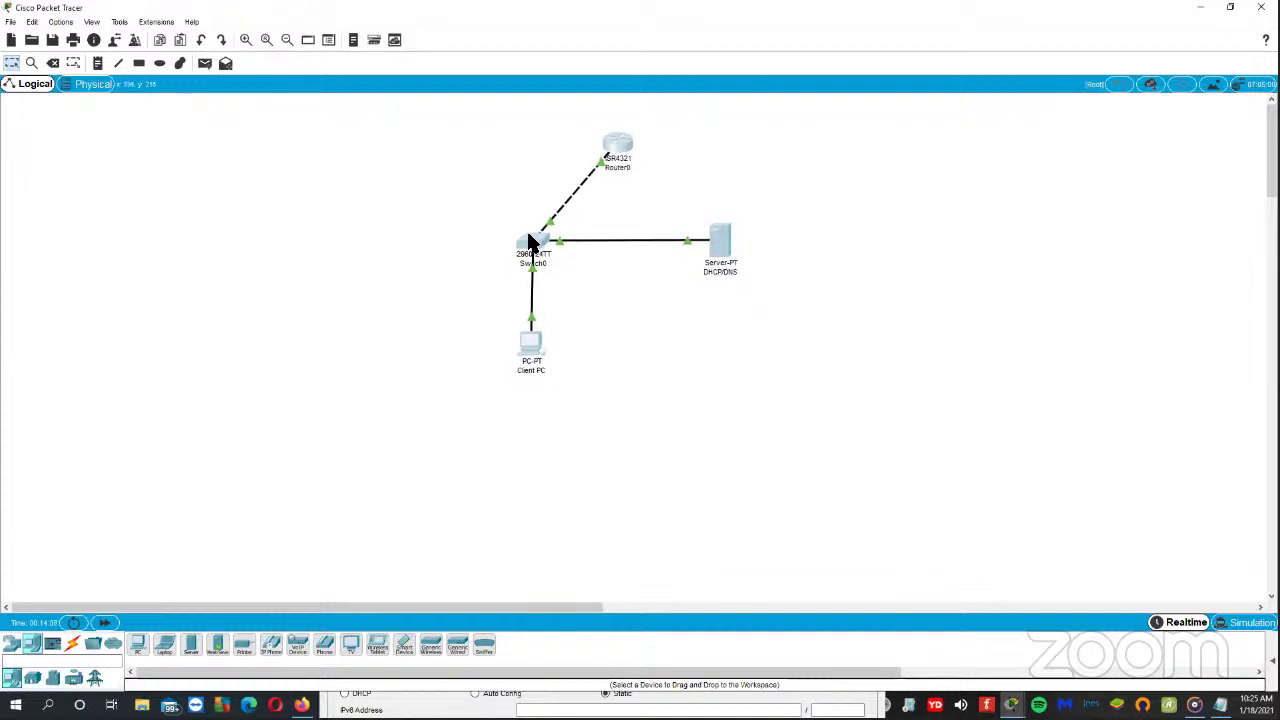
{"action": "left_click", "coordinate": [766, 698]}
{"action": "left_click_drag", "start_coordinate": [678, 490], "coordinate": [644, 376]}
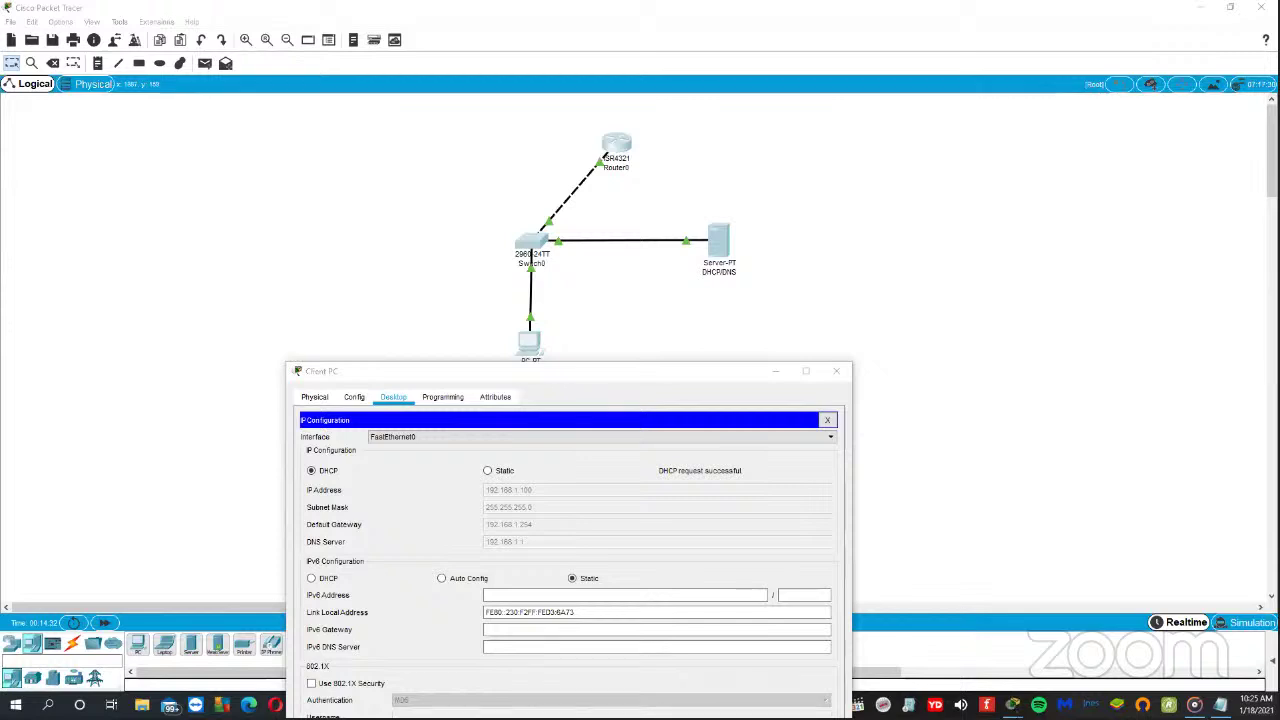
{"action": "left_click_drag", "start_coordinate": [681, 375], "coordinate": [859, 95]}
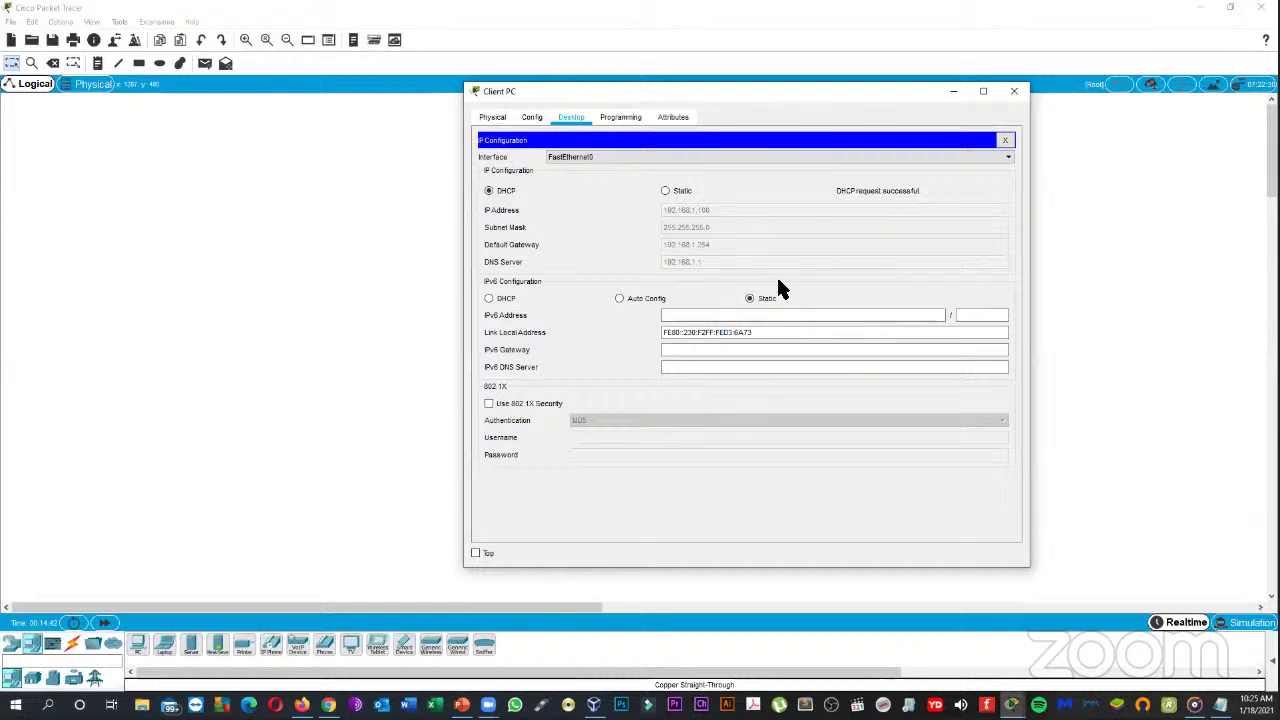
Step: Run ping santolan.com from the Client PC command prompt, getting four replies from 192.168.1.1
{"action": "left_click", "coordinate": [1004, 140]}
{"action": "left_click_drag", "start_coordinate": [700, 98], "coordinate": [663, 105]}
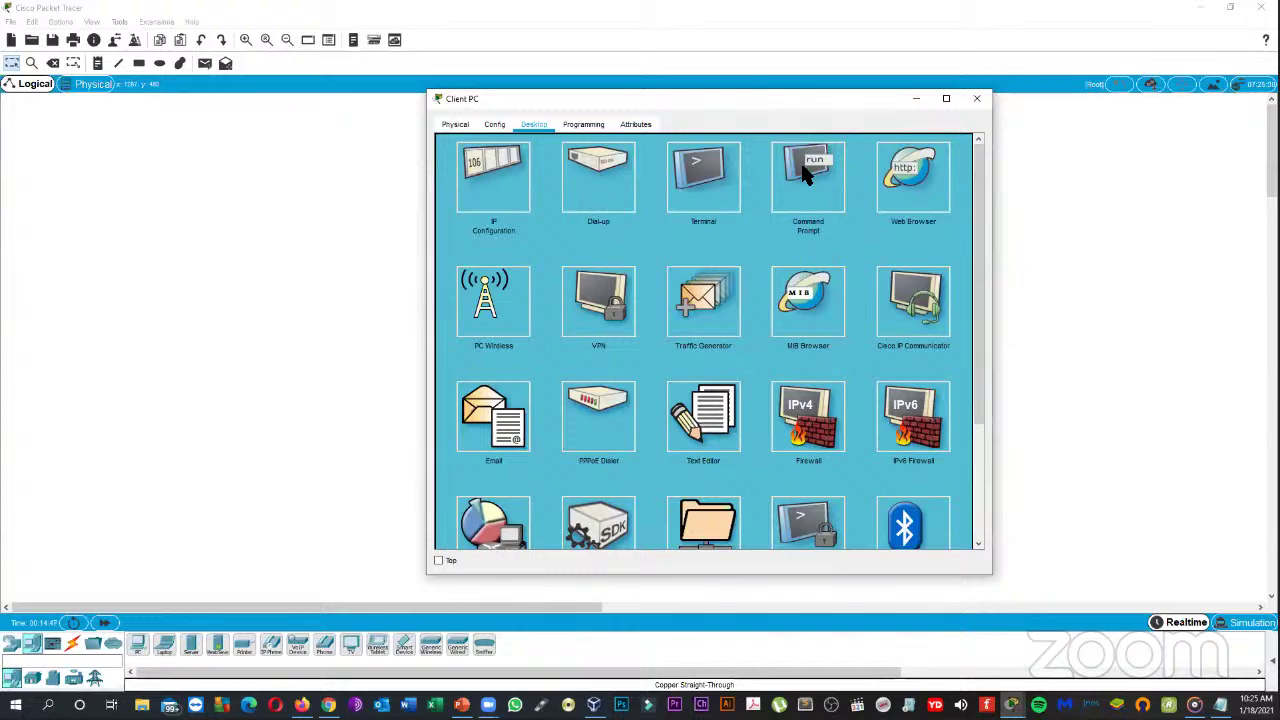
{"action": "left_click", "coordinate": [807, 205]}
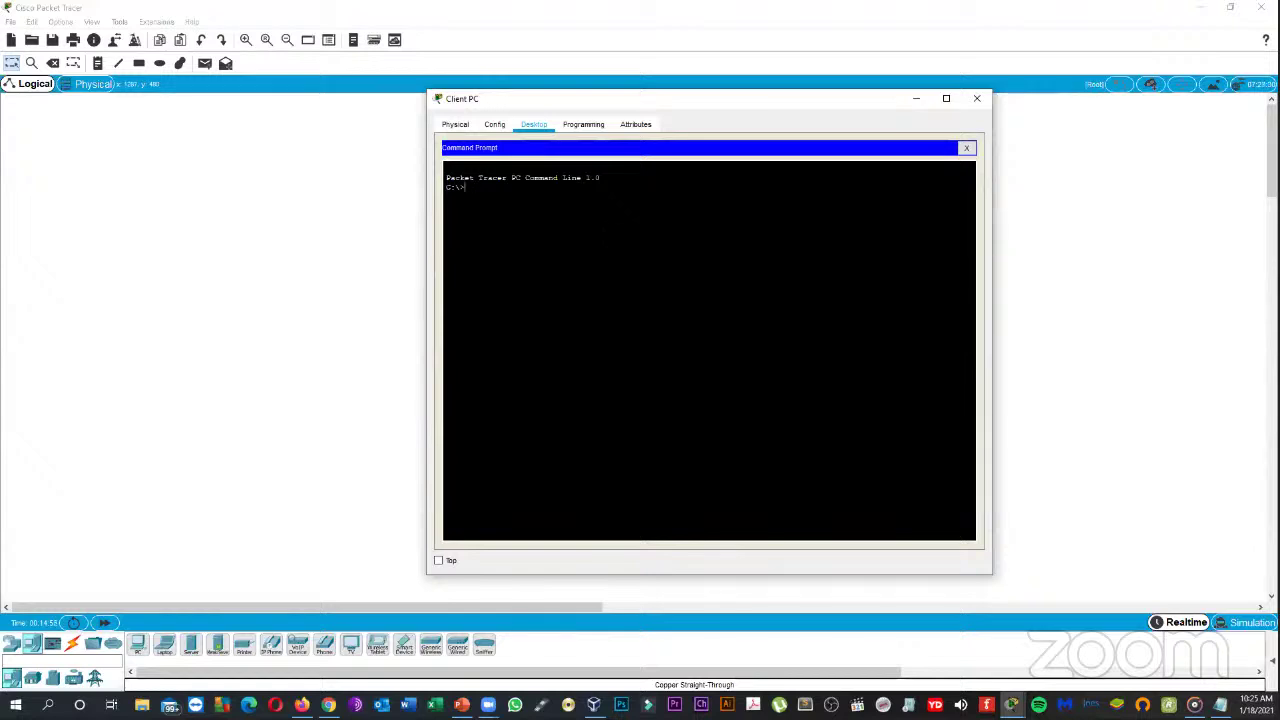
{"action": "type", "text": "ping santolan.com"}
{"action": "key", "text": "Return"}
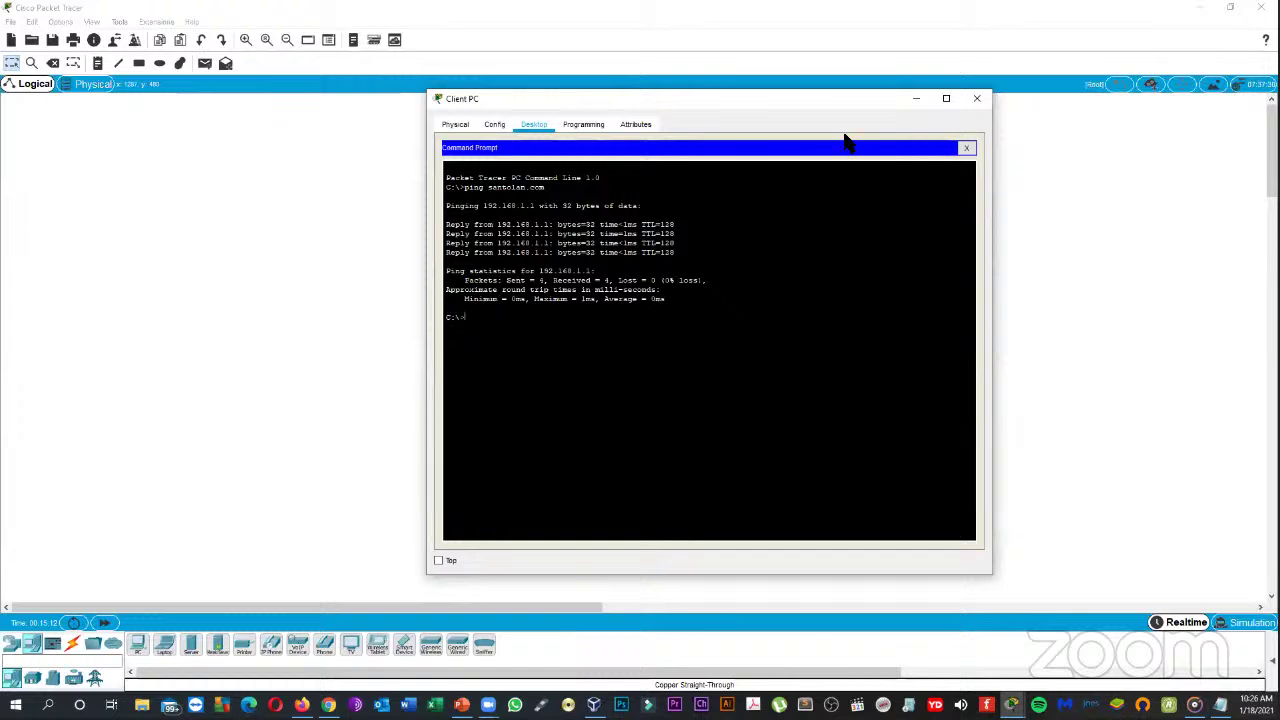
{"action": "left_click_drag", "start_coordinate": [830, 96], "coordinate": [762, 200]}
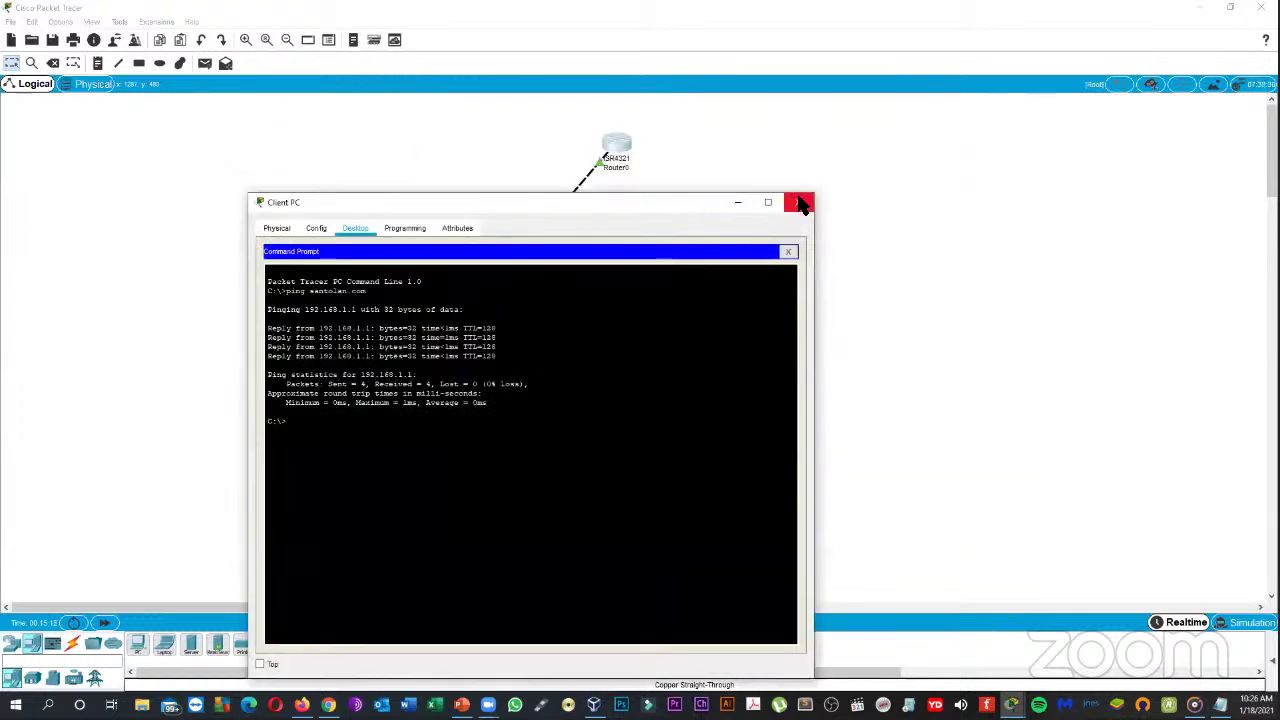
Step: Close the Client PC window and drag the whole topology left and down
{"action": "left_click", "coordinate": [798, 202]}
{"action": "left_click_drag", "start_coordinate": [403, 139], "coordinate": [851, 409]}
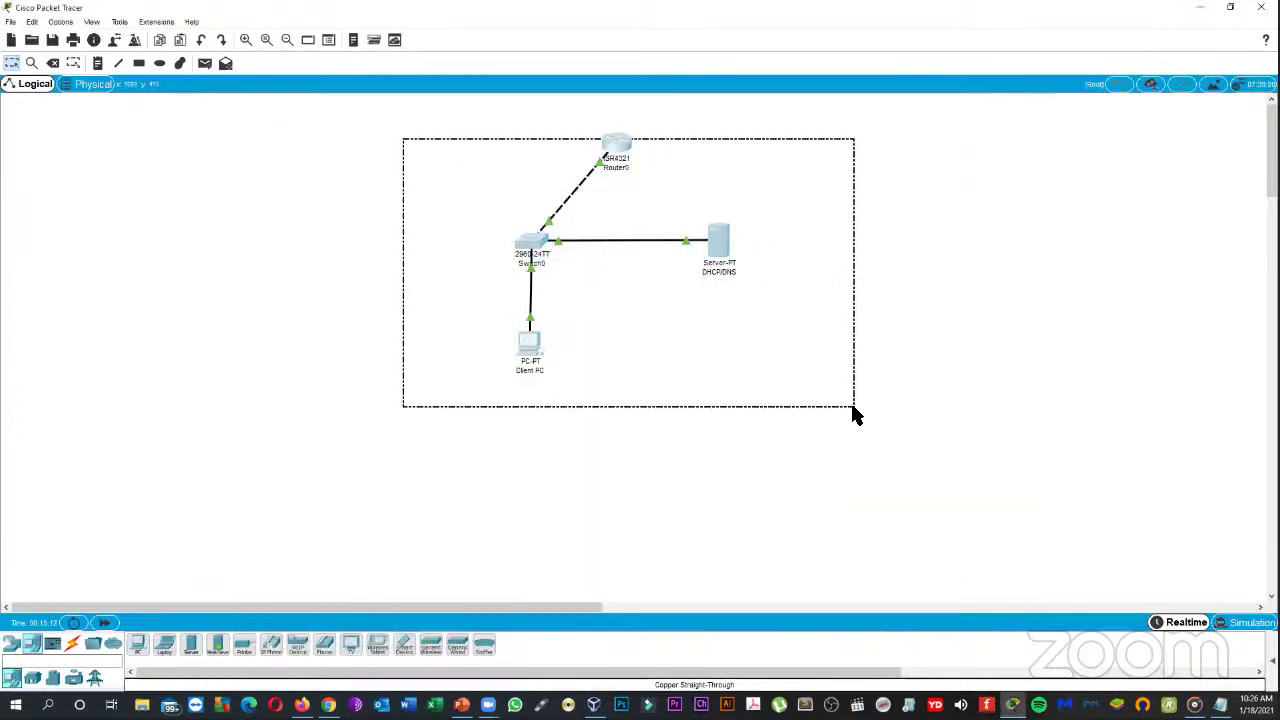
{"action": "left_click_drag", "start_coordinate": [534, 251], "coordinate": [465, 278]}
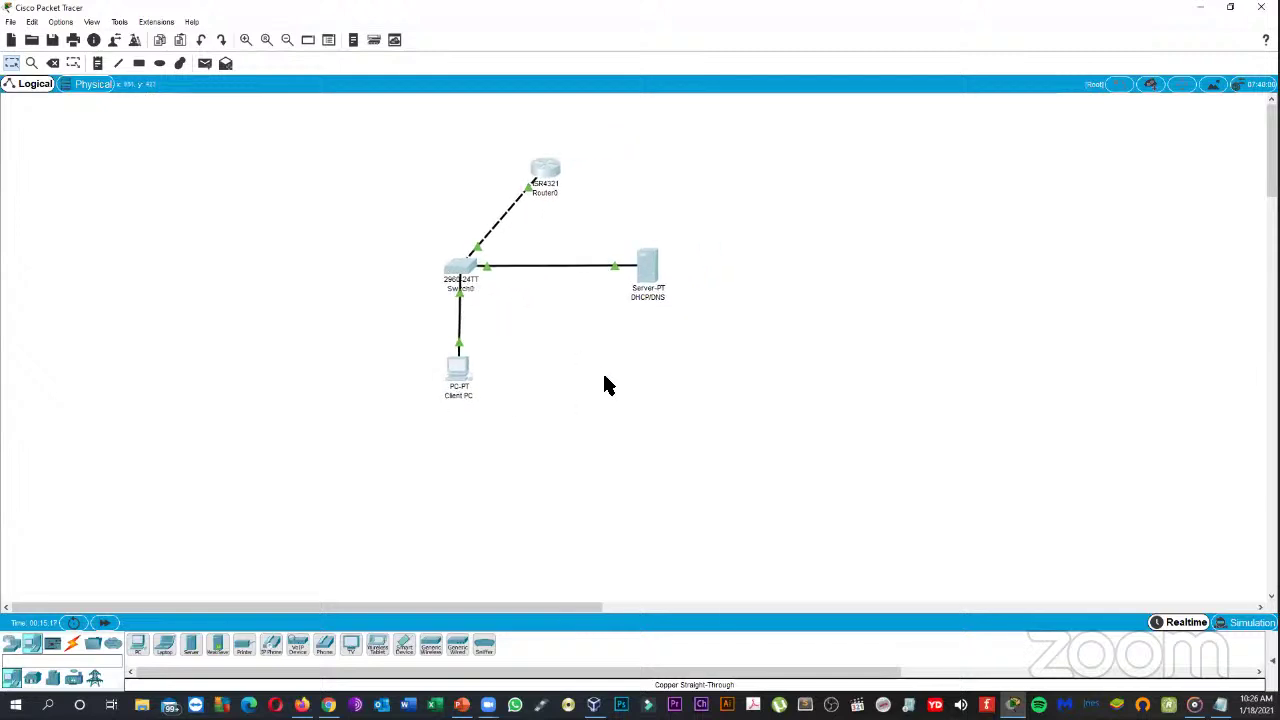
{"action": "left_click", "coordinate": [753, 376]}
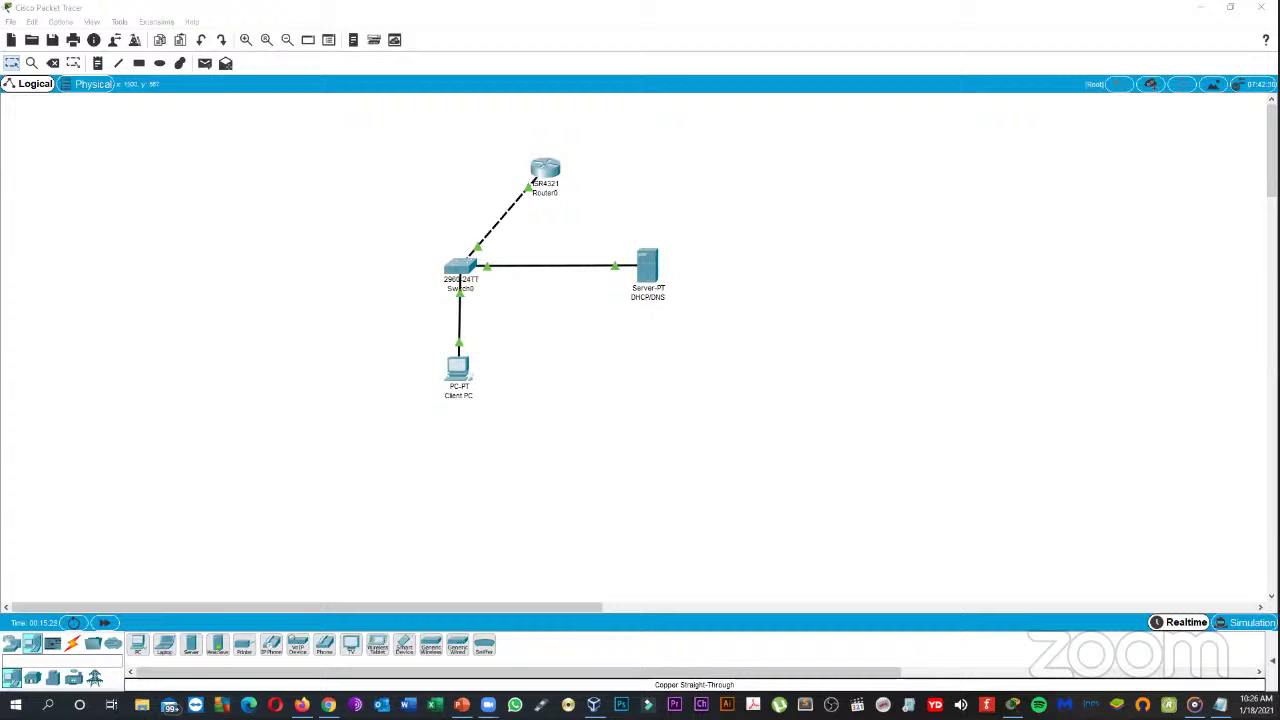
Step: Shift the topology down slightly, then bring up Oracle VM VirtualBox Manager maximized
{"action": "left_click", "coordinate": [869, 389]}
{"action": "left_click", "coordinate": [314, 171]}
{"action": "left_click_drag", "start_coordinate": [466, 280], "coordinate": [466, 323]}
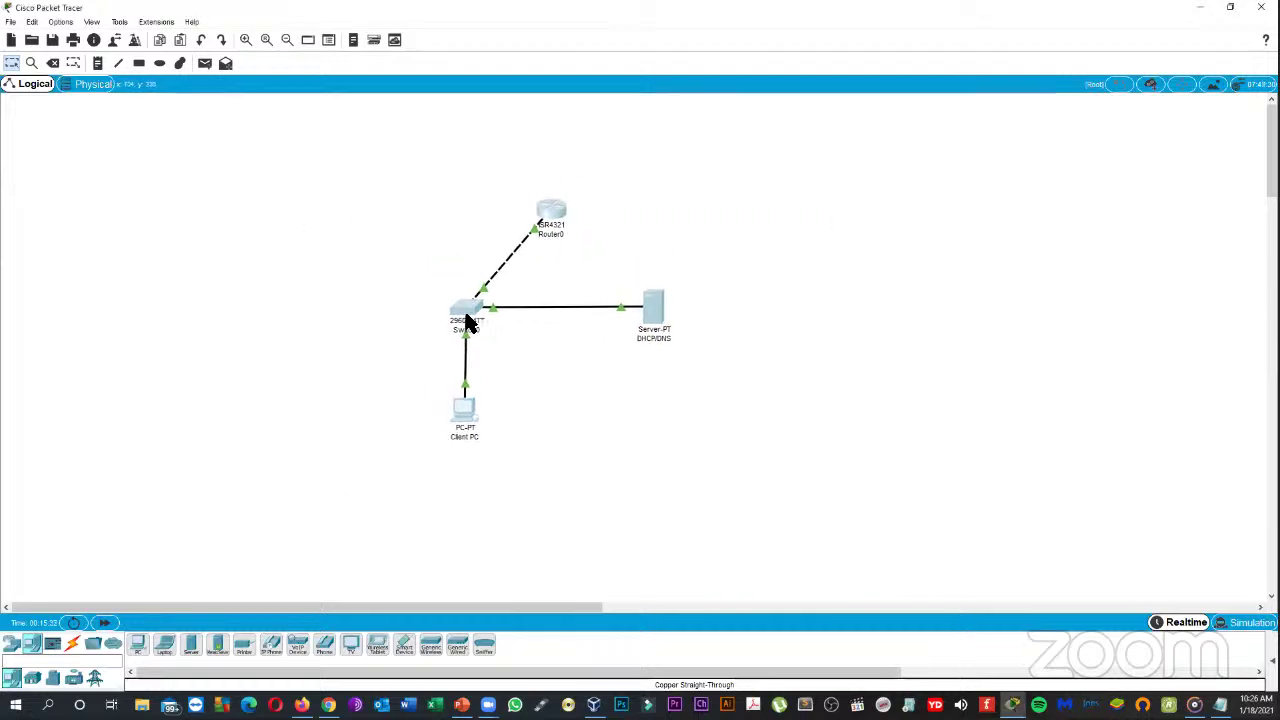
{"action": "left_click_drag", "start_coordinate": [520, 191], "coordinate": [580, 240]}
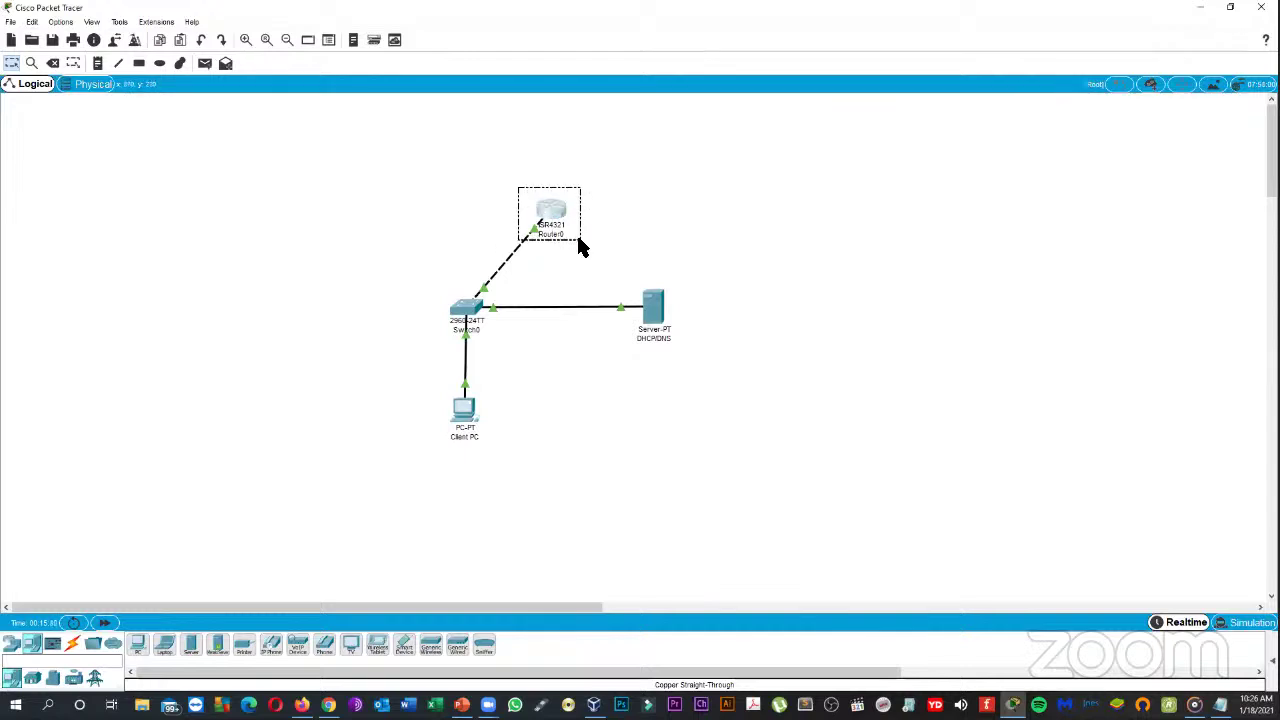
{"action": "left_click_drag", "start_coordinate": [580, 240], "coordinate": [576, 244]}
{"action": "left_click", "coordinate": [297, 223]}
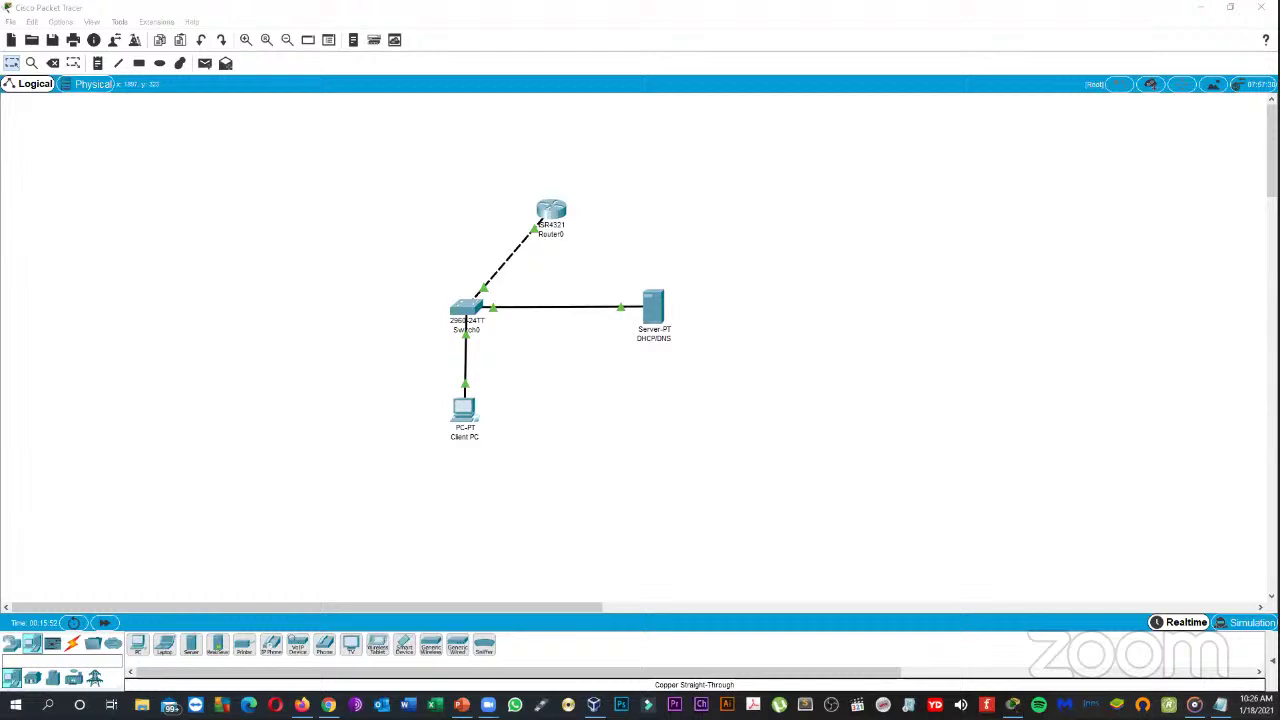
{"action": "left_click", "coordinate": [594, 705]}
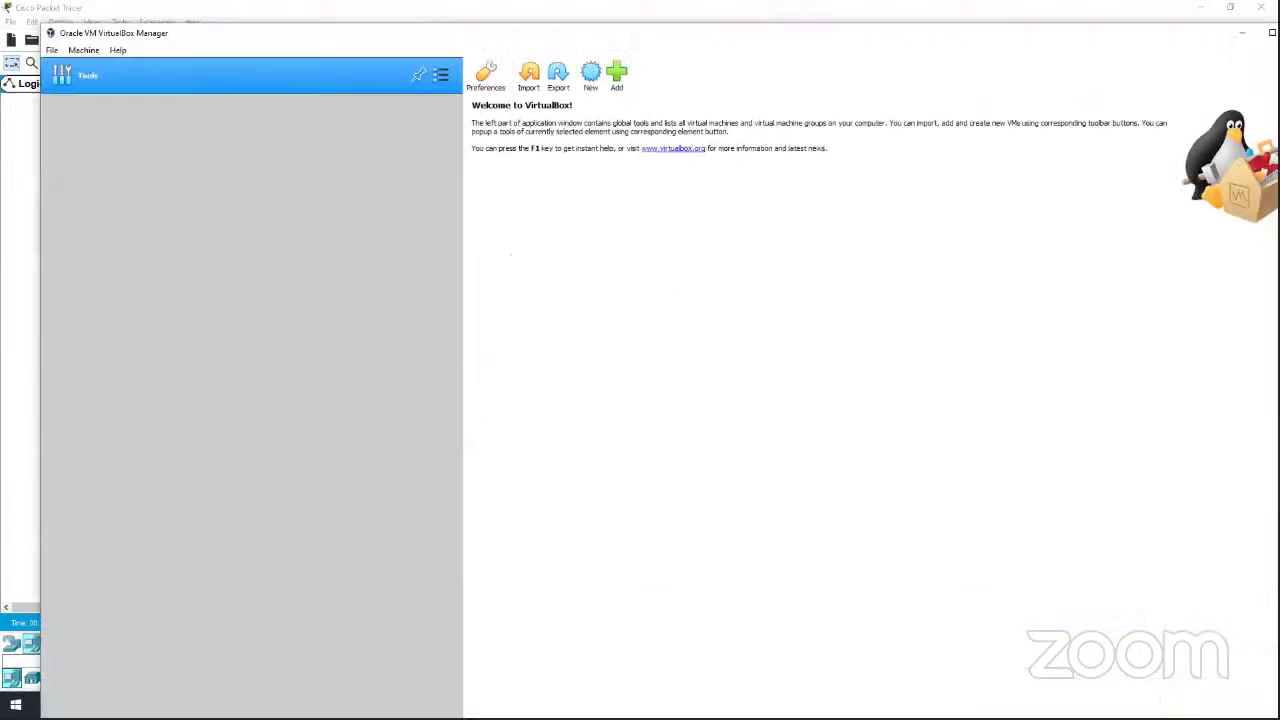
{"action": "double_click", "coordinate": [207, 36]}
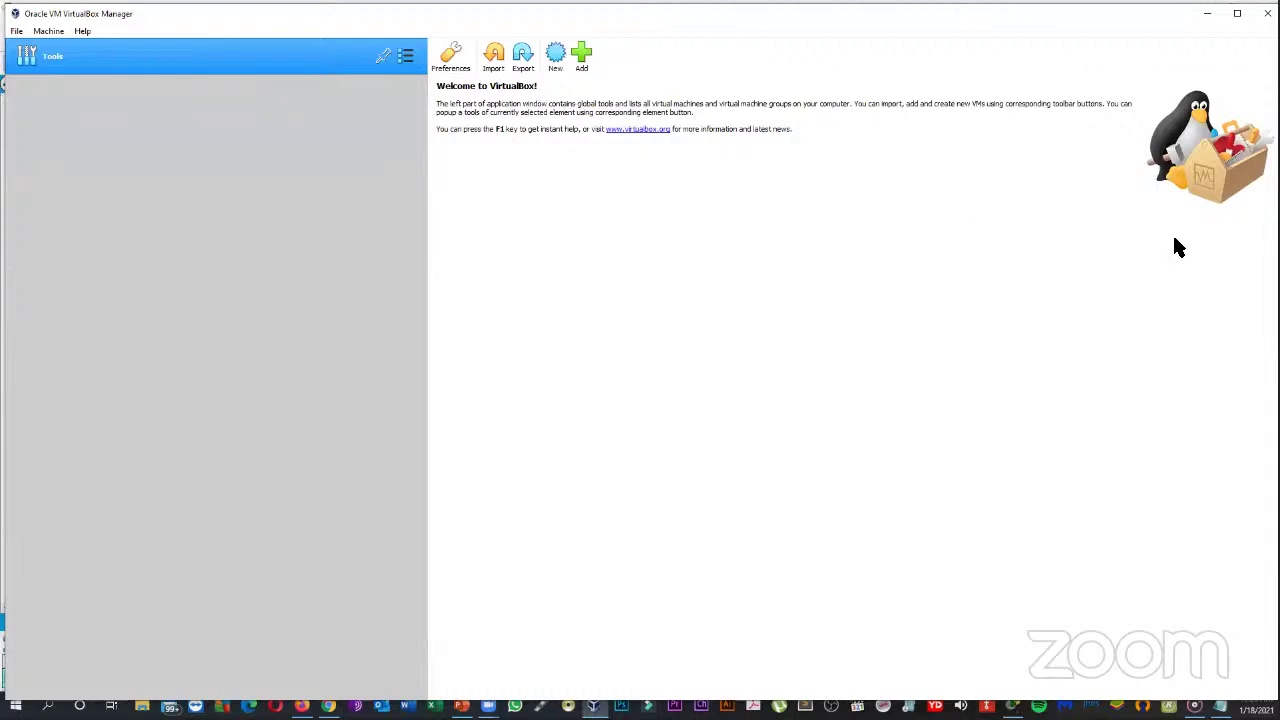
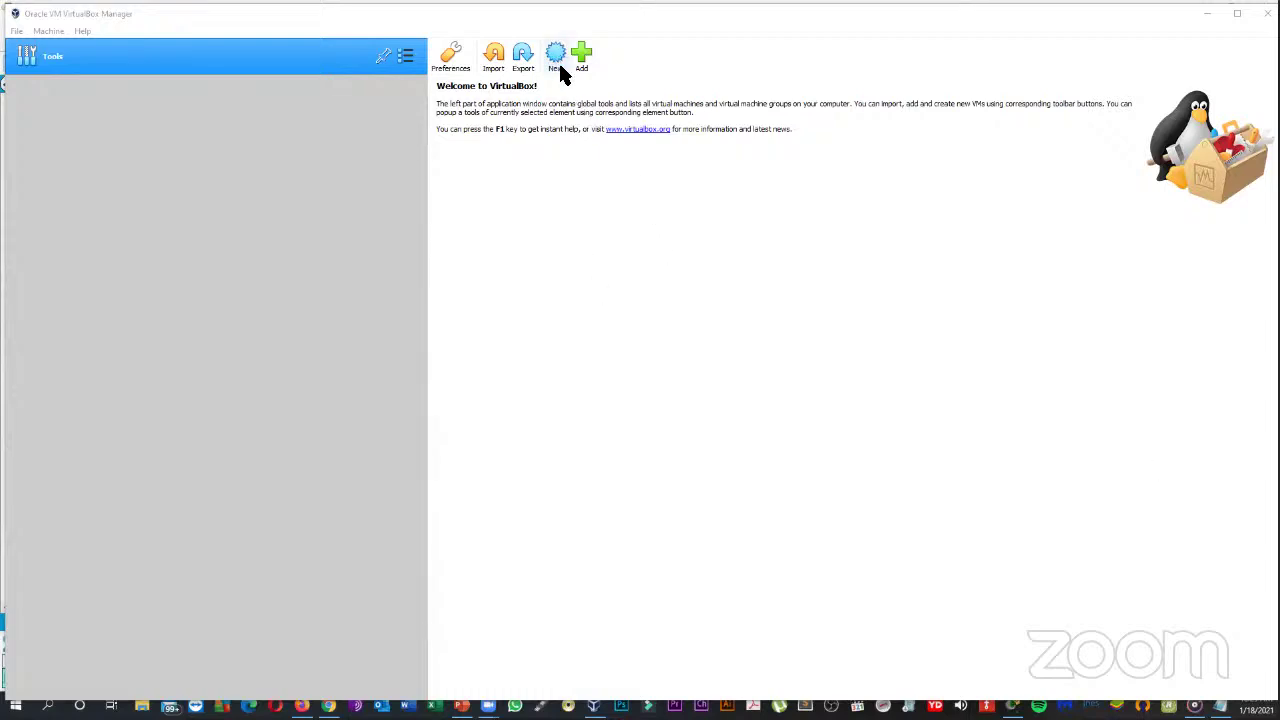
Step: Pause Groove Music and minimize it to bring VirtualBox Manager forward
{"action": "key", "text": "alt+Tab"}
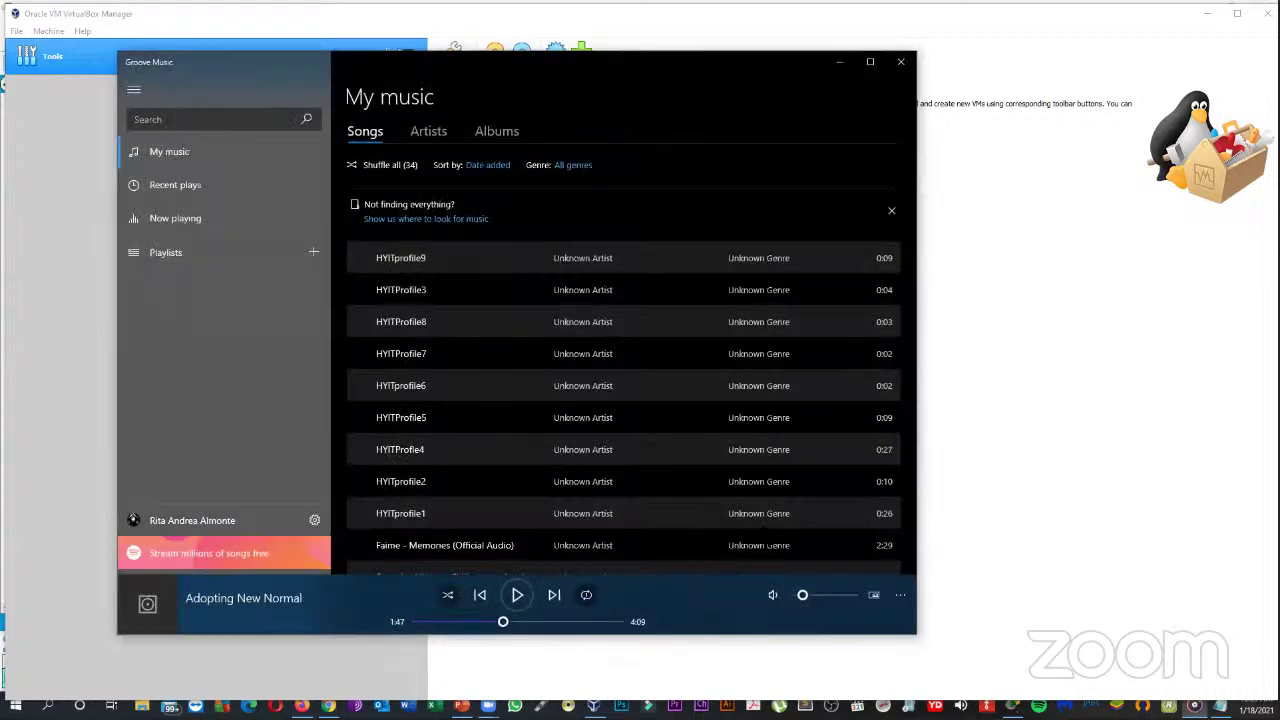
{"action": "left_click", "coordinate": [517, 595]}
{"action": "left_click", "coordinate": [840, 62]}
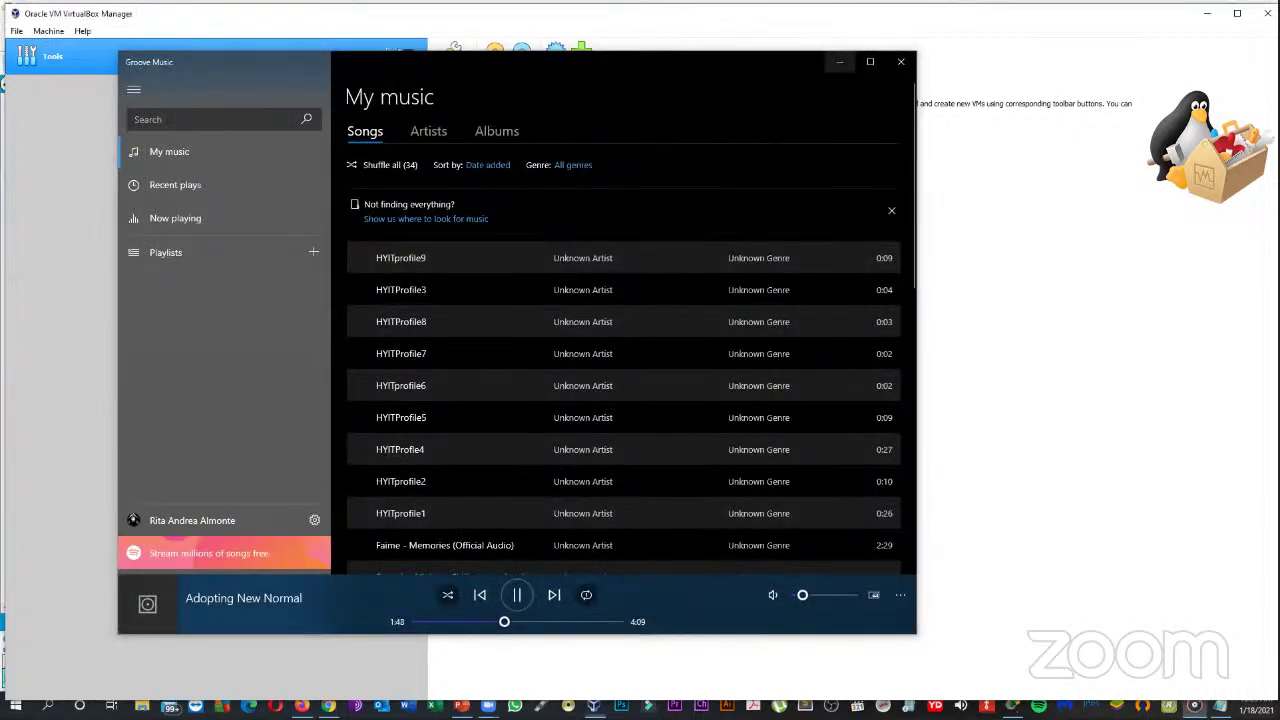
Step: Start a new VM named Client with 1024 MB of memory
{"action": "left_click", "coordinate": [555, 56]}
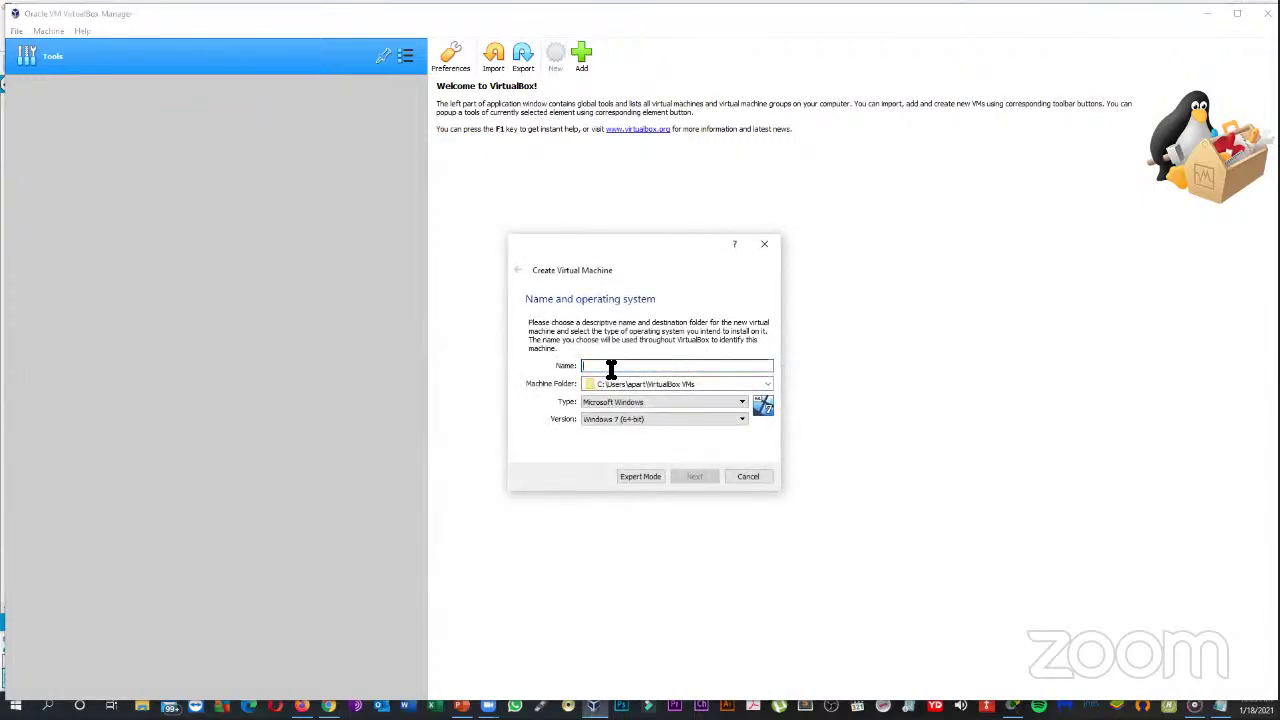
{"action": "type", "text": "Client "}
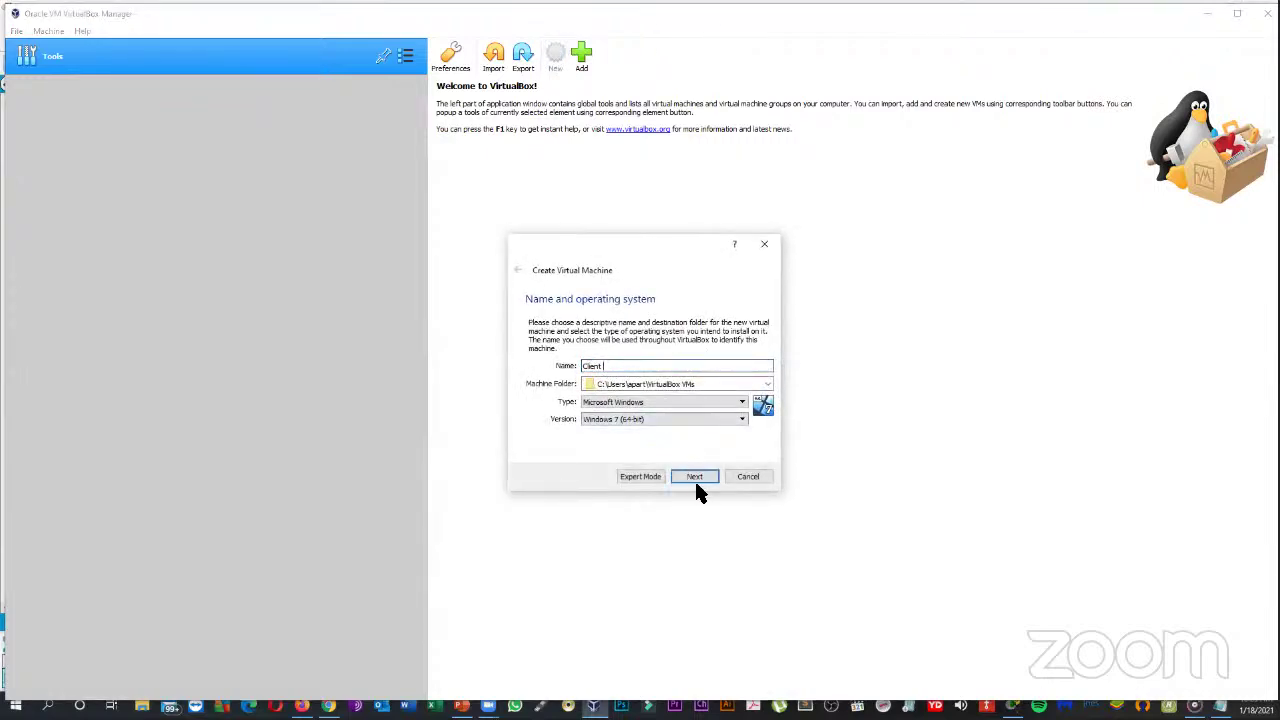
{"action": "type", "text": "1"}
{"action": "left_click", "coordinate": [696, 477]}
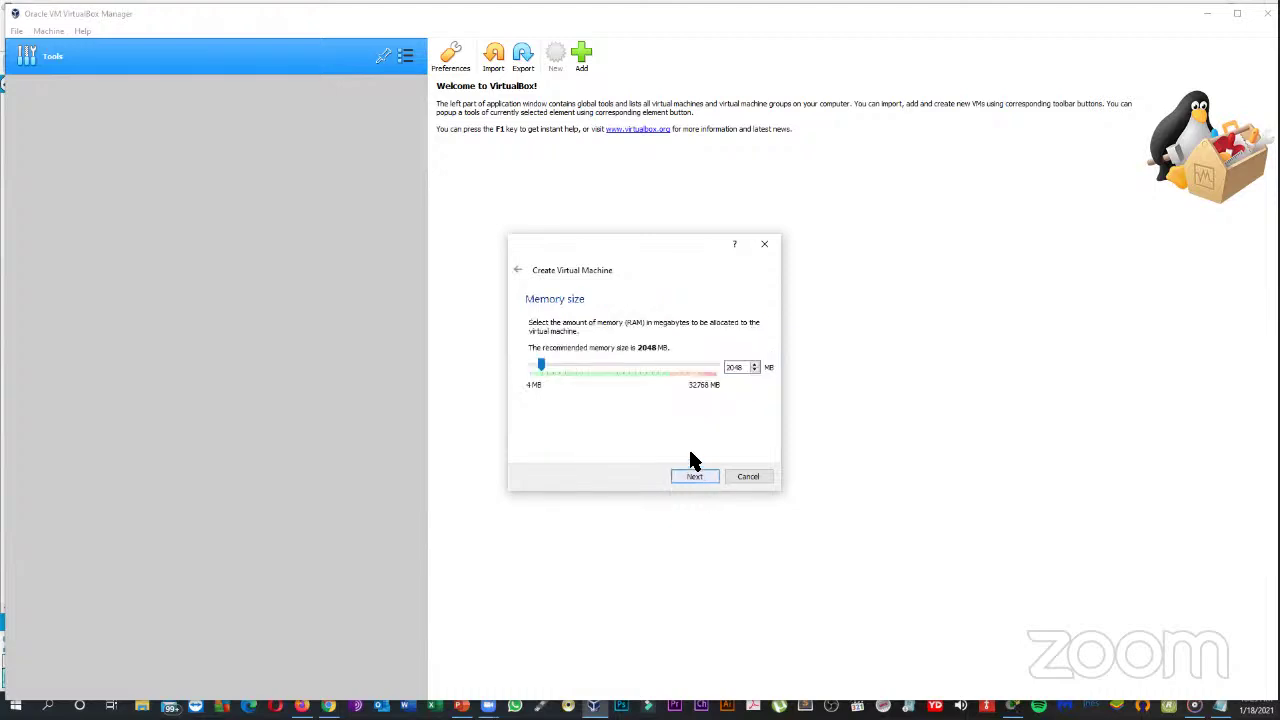
{"action": "double_click", "coordinate": [743, 367]}
{"action": "type", "text": "102"}
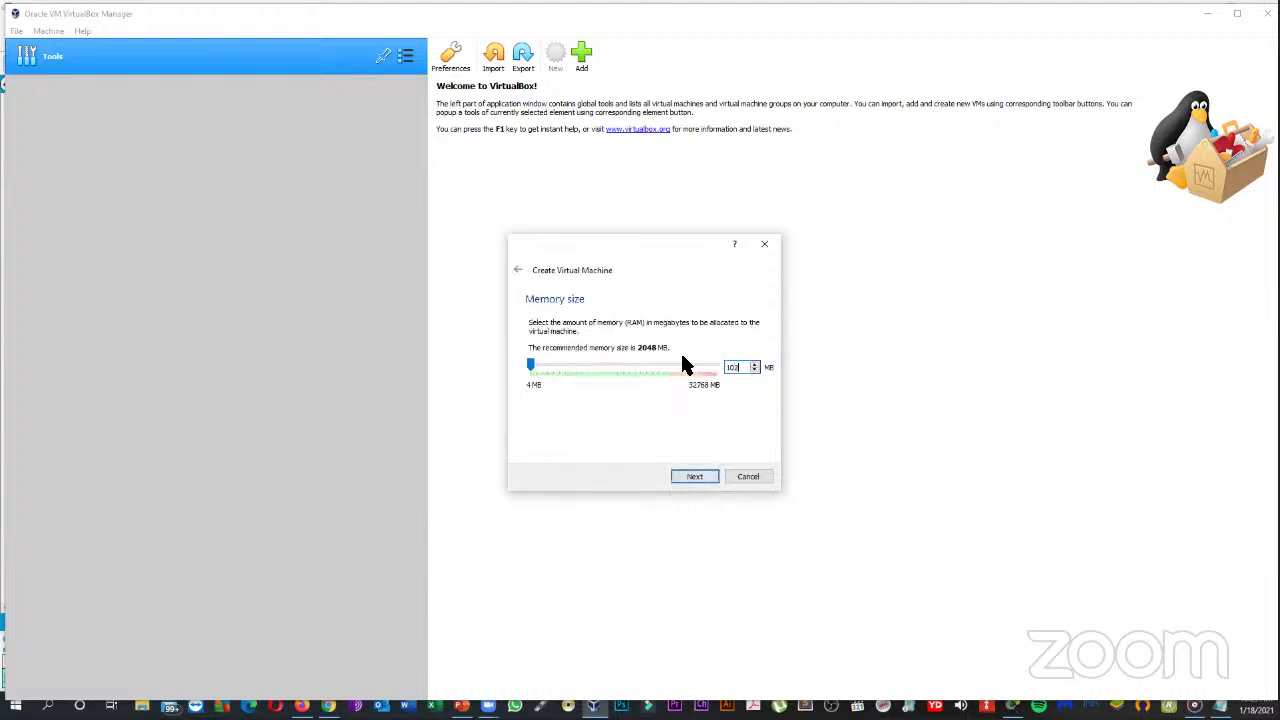
{"action": "type", "text": "4"}
{"action": "left_click", "coordinate": [697, 477]}
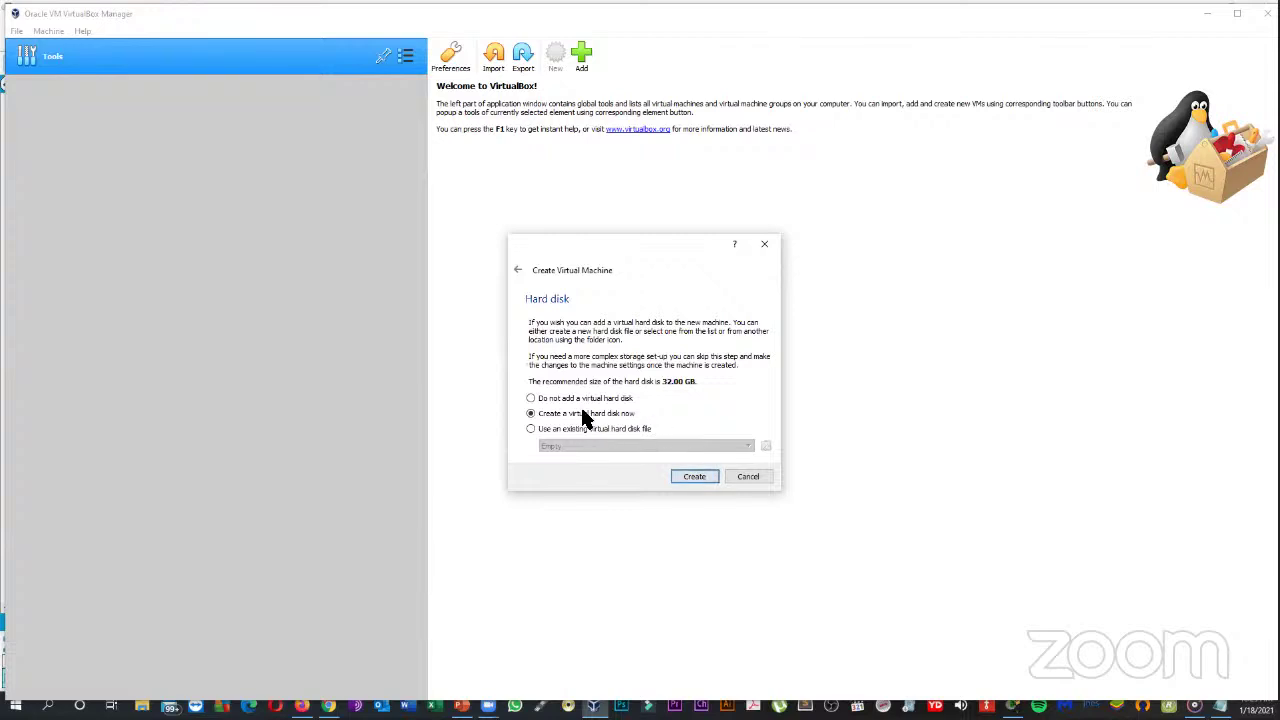
Step: Give the VM a new 80 GB VHD hard disk with default allocation and create it
{"action": "left_click", "coordinate": [694, 477]}
{"action": "left_click", "coordinate": [568, 349]}
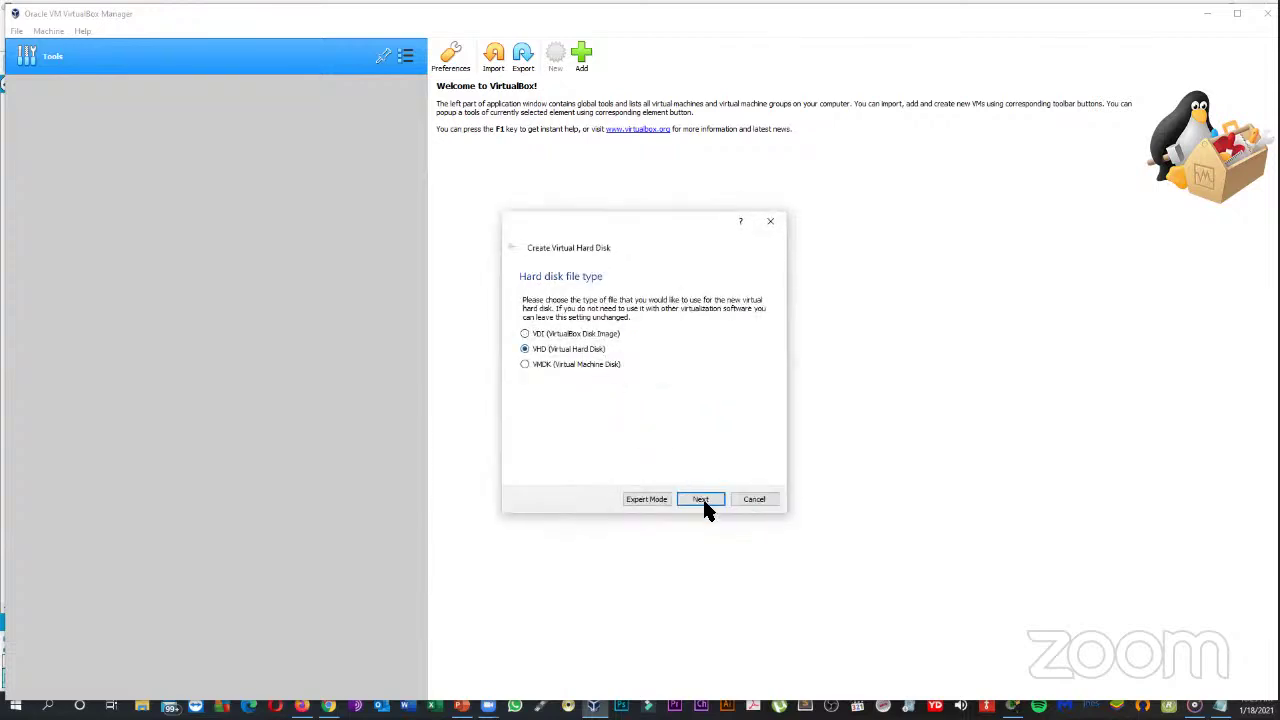
{"action": "left_click", "coordinate": [703, 497]}
{"action": "left_click", "coordinate": [704, 503]}
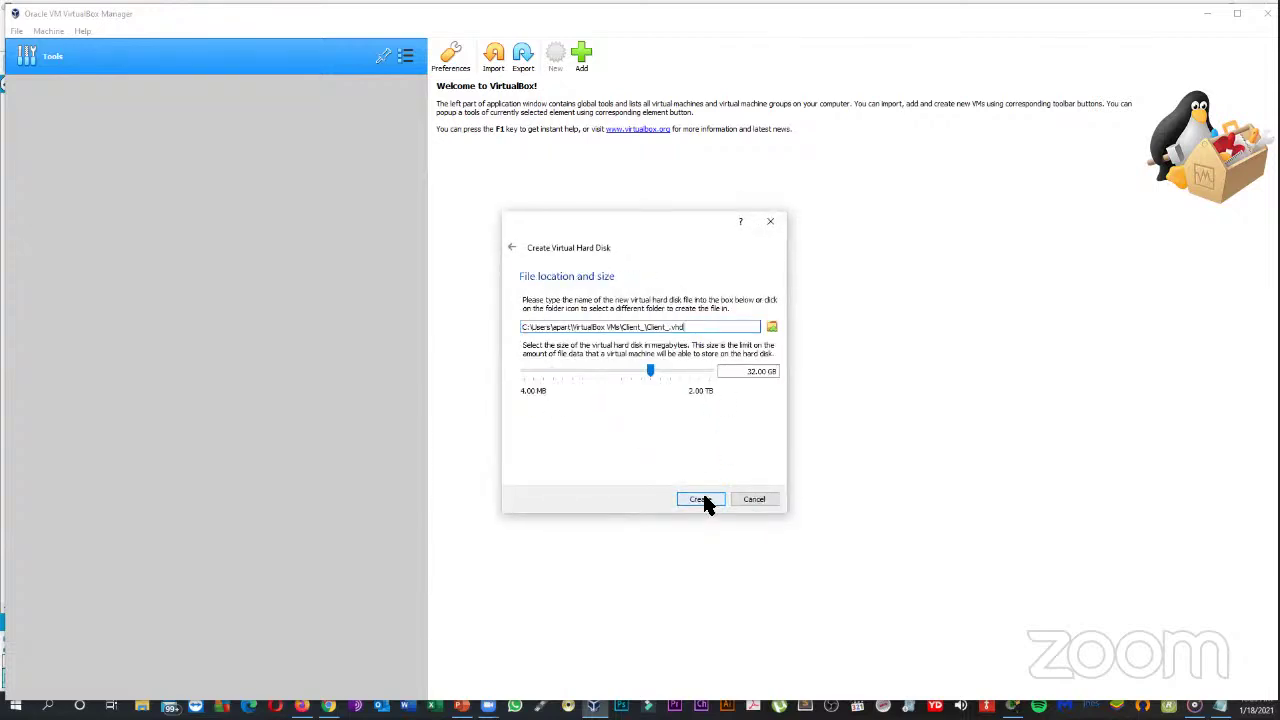
{"action": "left_click_drag", "start_coordinate": [757, 371], "coordinate": [740, 373]}
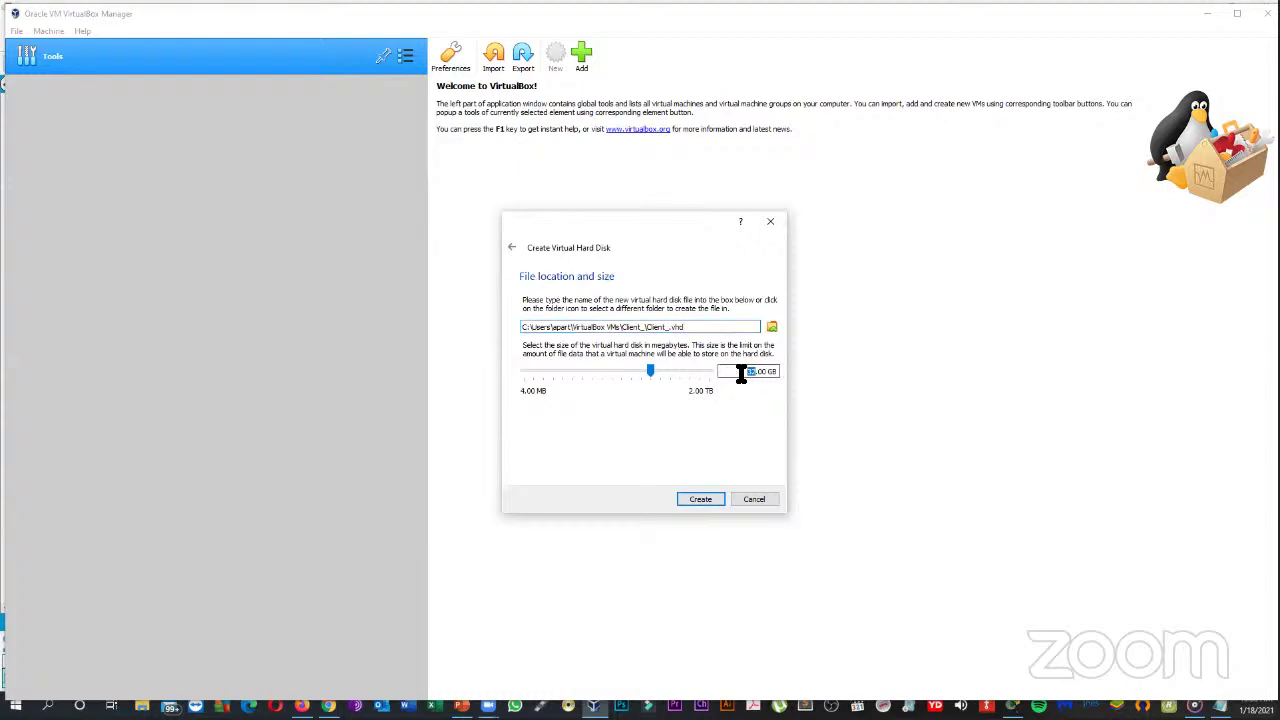
{"action": "type", "text": "80"}
{"action": "left_click", "coordinate": [708, 502]}
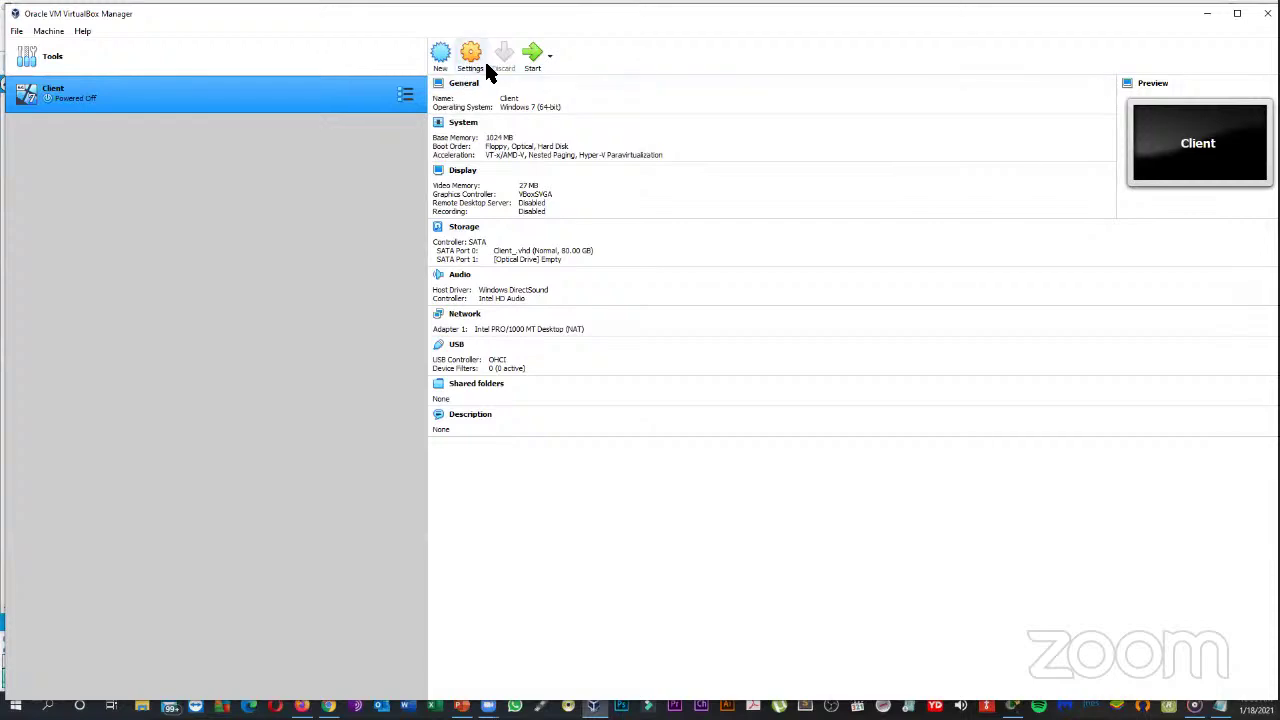
Step: Attach the Client VM's Network Adapter 1 to the Internal Network
{"action": "left_click", "coordinate": [468, 58]}
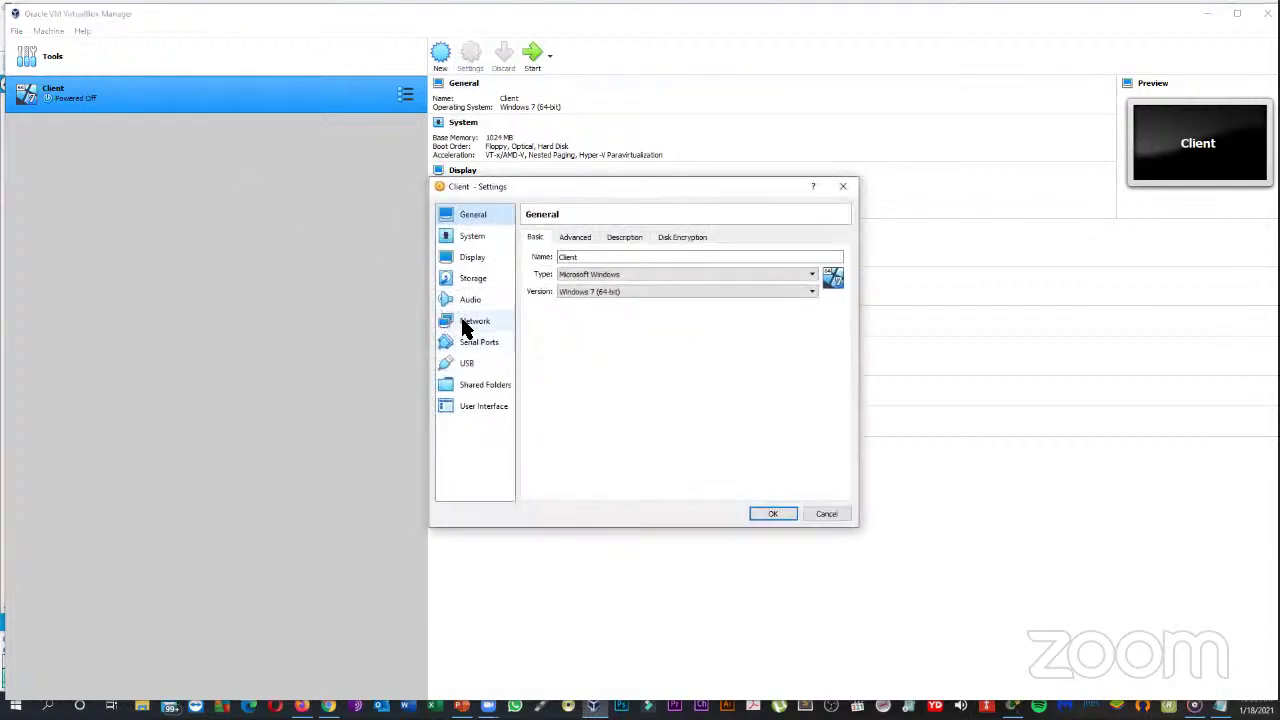
{"action": "left_click", "coordinate": [470, 322]}
{"action": "left_click", "coordinate": [626, 272]}
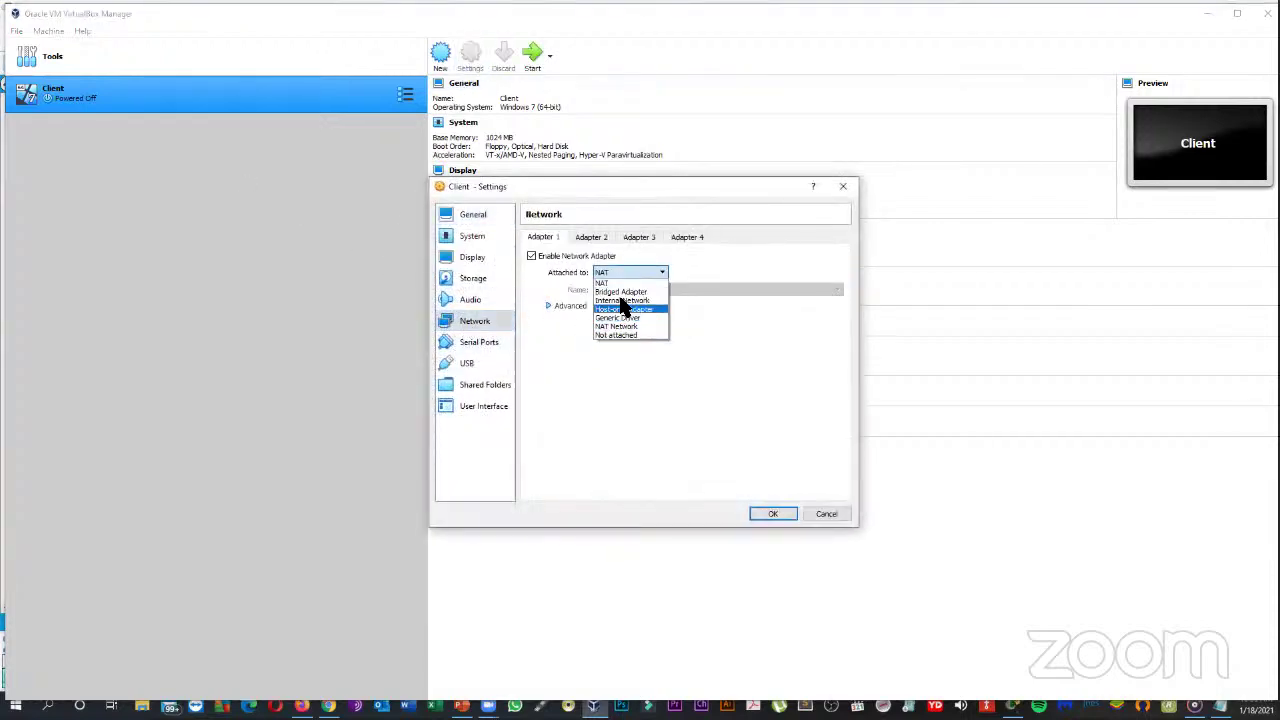
{"action": "left_click", "coordinate": [622, 300]}
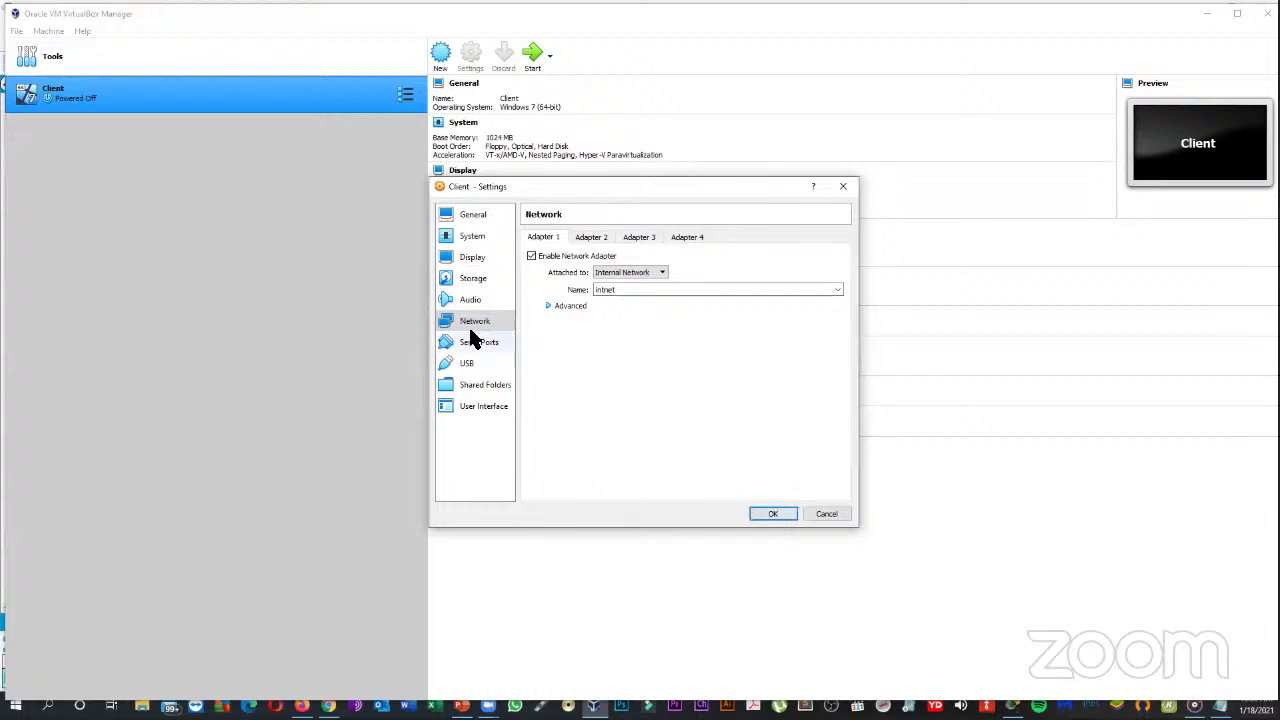
Step: Load WIN7_X86_X64.iso into the empty optical drive and save the settings
{"action": "left_click", "coordinate": [473, 278]}
{"action": "left_click", "coordinate": [560, 285]}
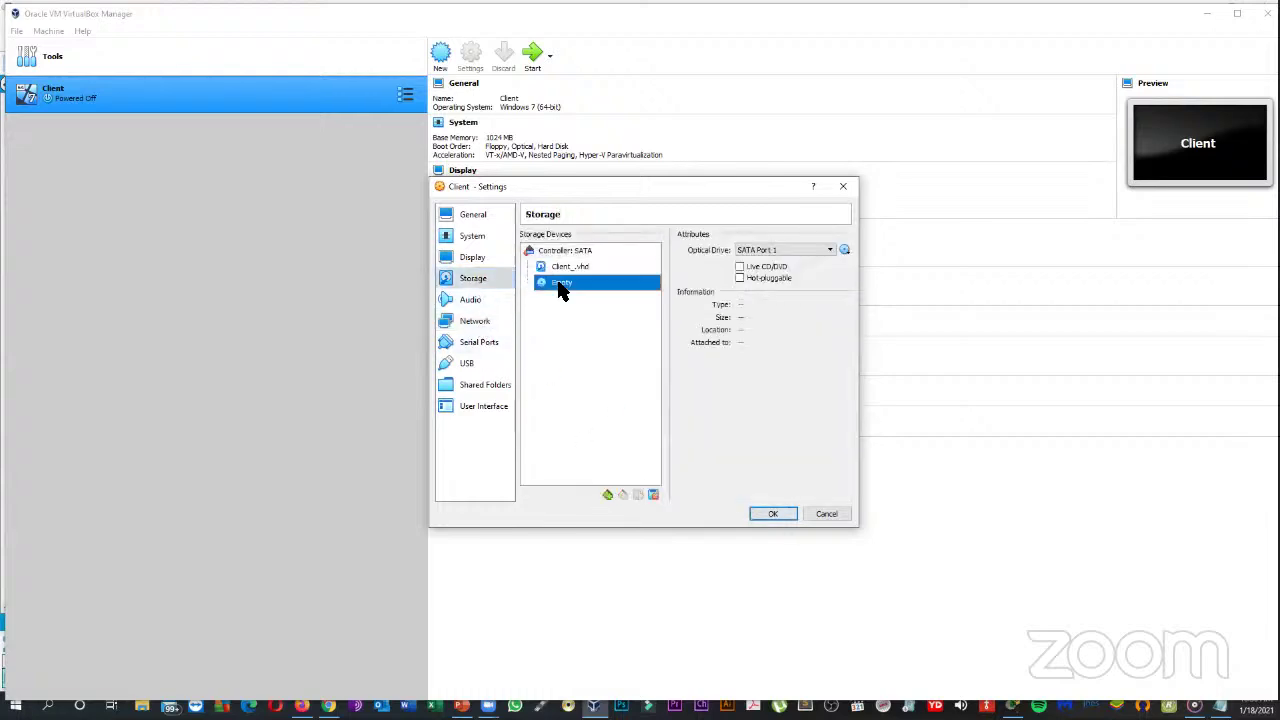
{"action": "left_click", "coordinate": [845, 250]}
{"action": "left_click", "coordinate": [850, 316]}
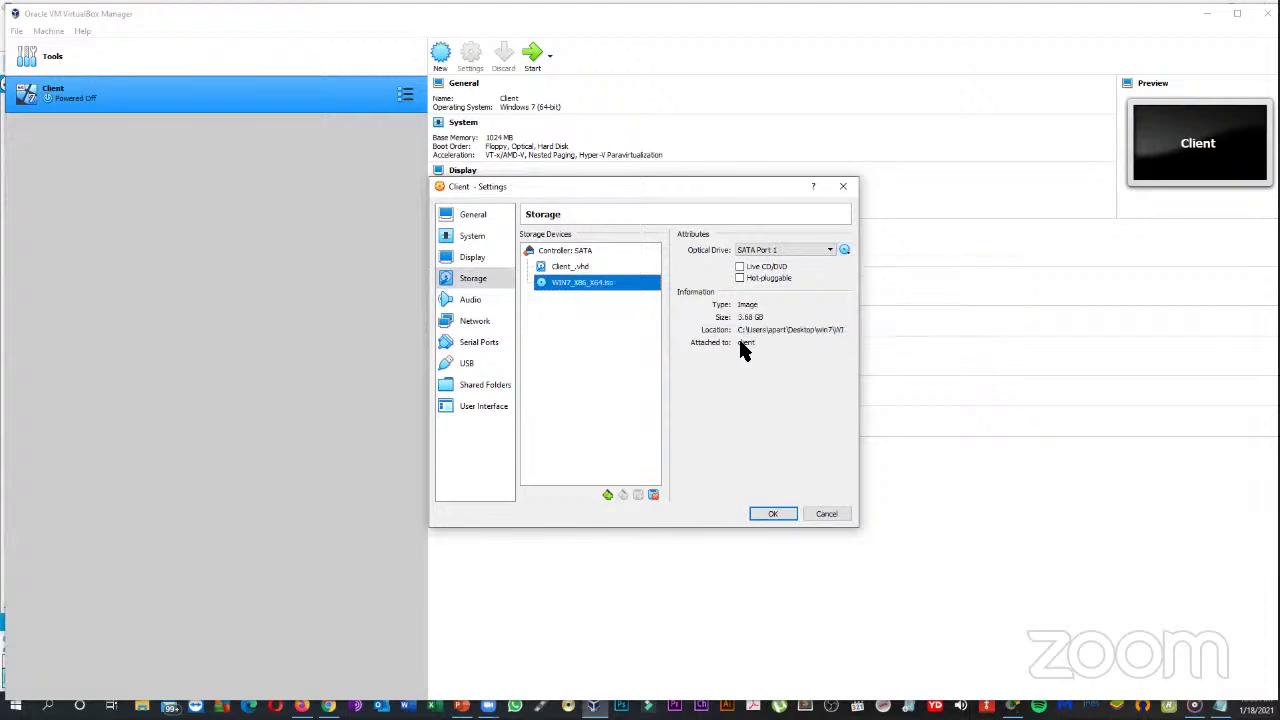
{"action": "left_click", "coordinate": [773, 513]}
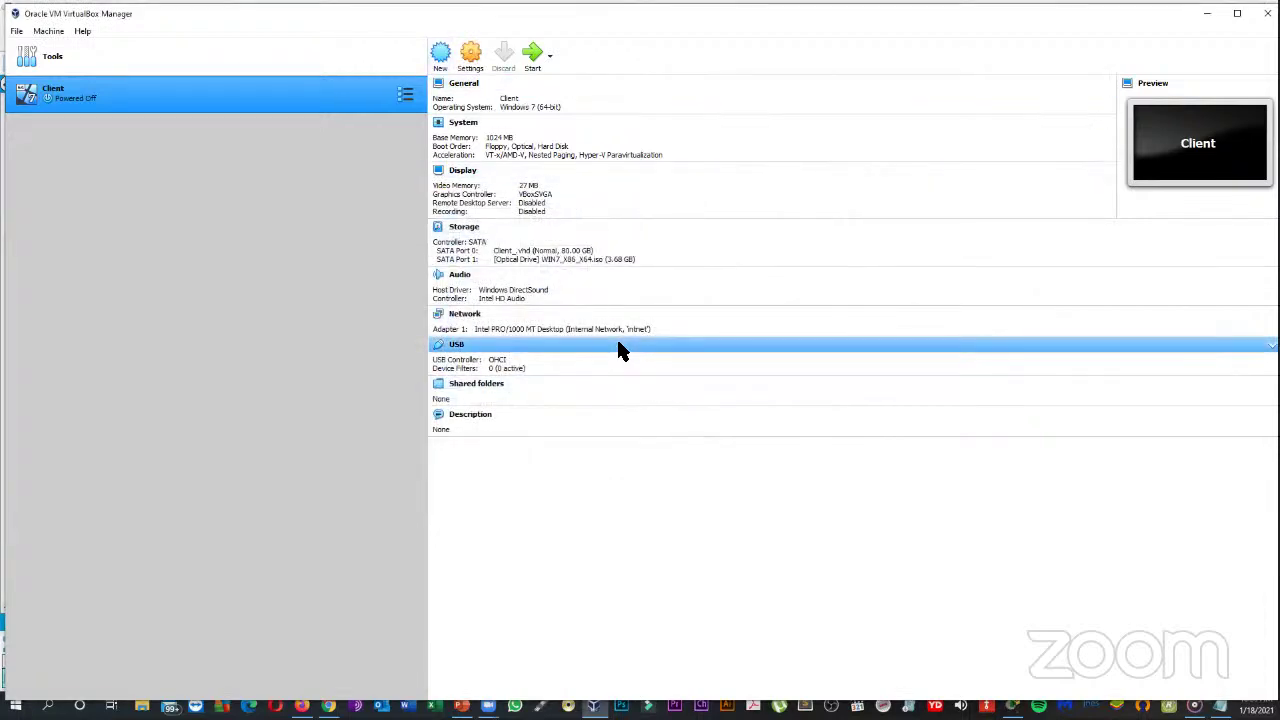
Step: Start the Client VM and let it boot into the Windows 7 setup language page
{"action": "left_click", "coordinate": [533, 56]}
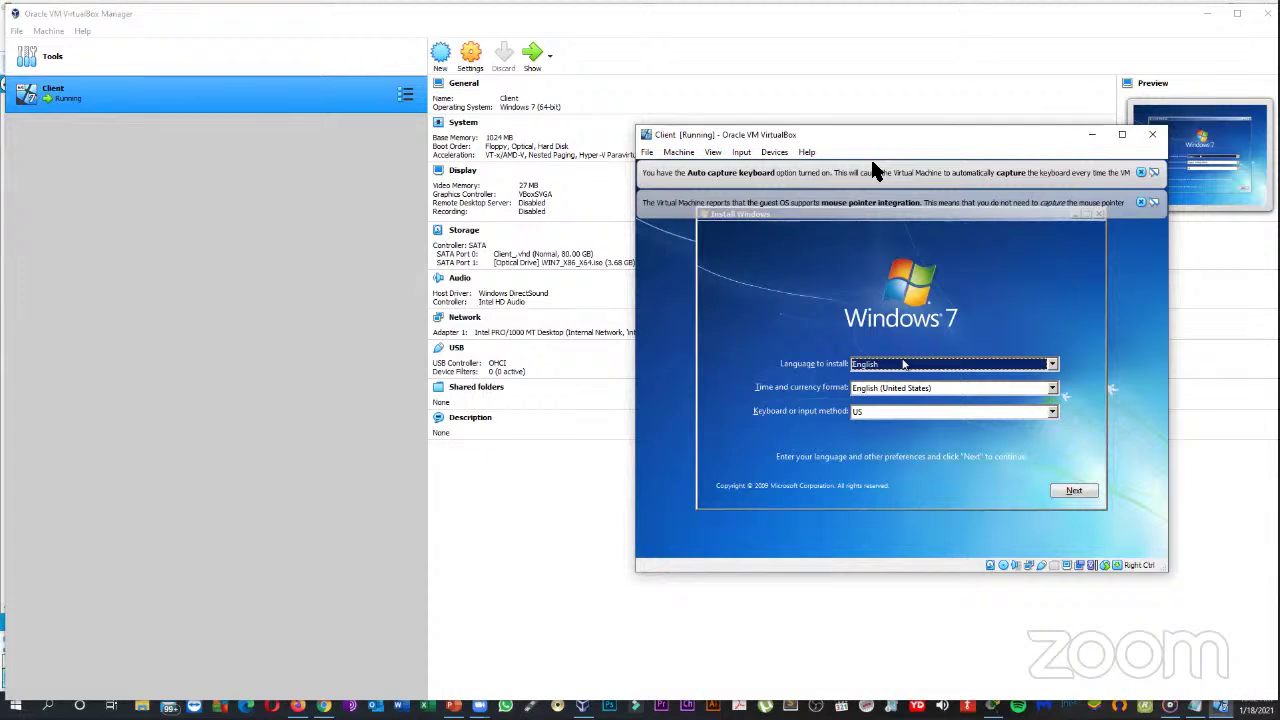
Step: Dismiss the VirtualBox notices, keep the default language settings, and begin the Windows 7 installation
{"action": "left_click", "coordinate": [1141, 202]}
{"action": "left_click", "coordinate": [1141, 172]}
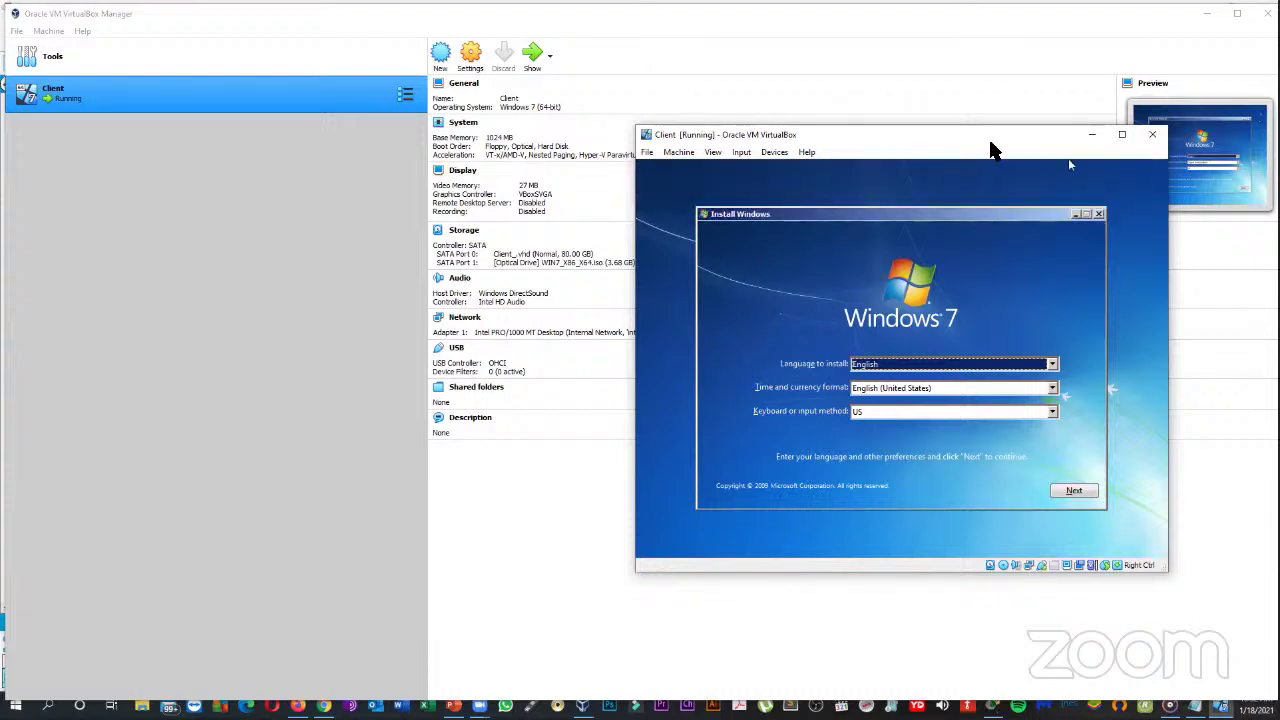
{"action": "left_click_drag", "start_coordinate": [992, 140], "coordinate": [660, 64]}
{"action": "left_click", "coordinate": [744, 412]}
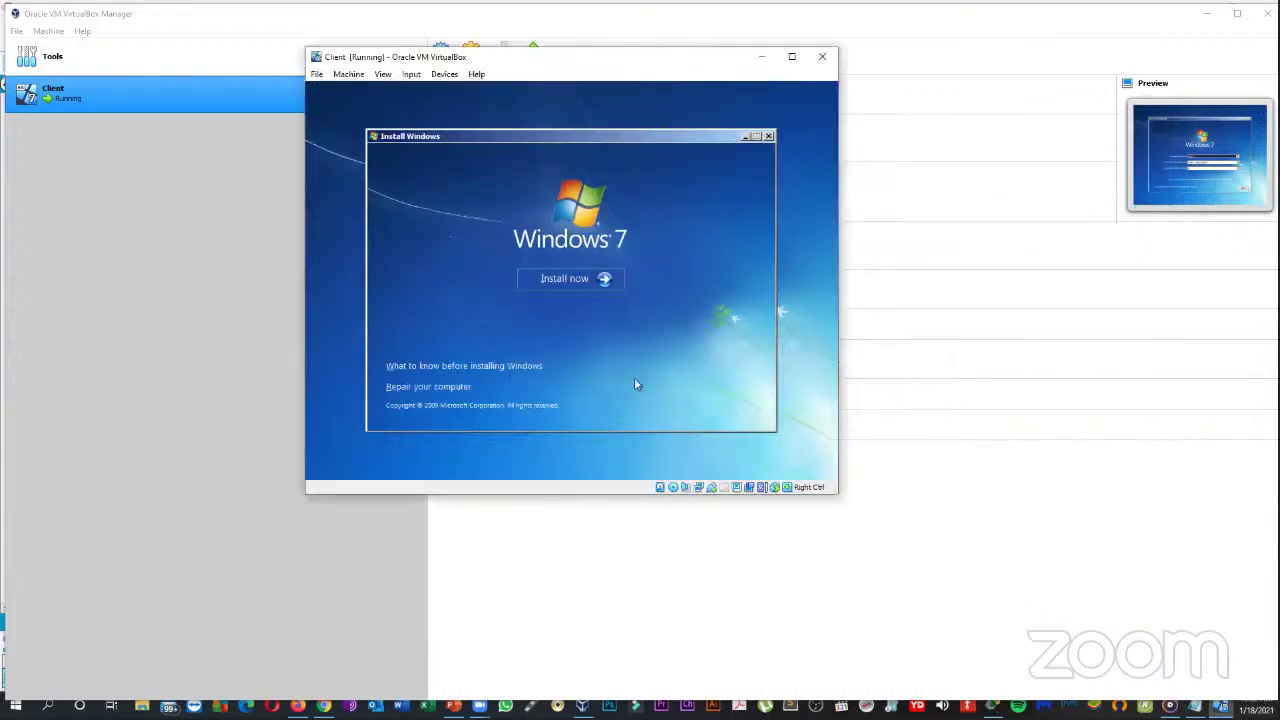
{"action": "left_click", "coordinate": [569, 284]}
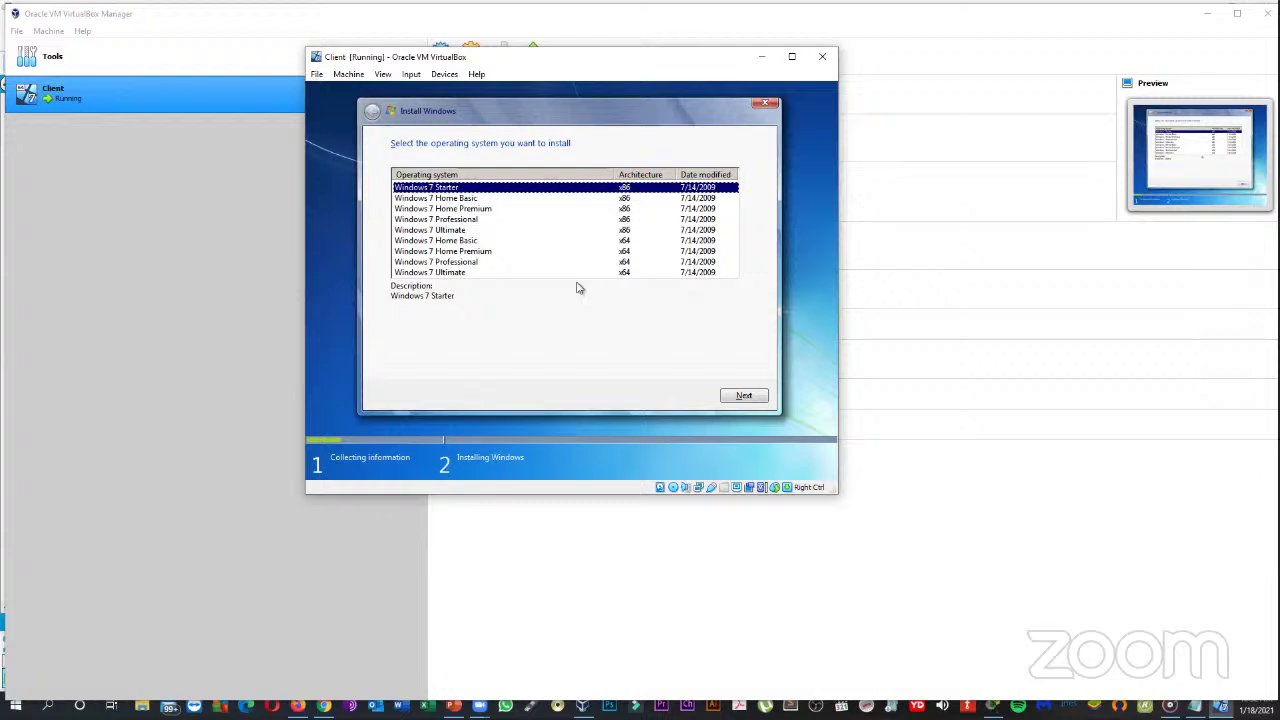
Step: Choose Windows 7 Ultimate x64, accept the license, and select a Custom installation
{"action": "left_click", "coordinate": [426, 272]}
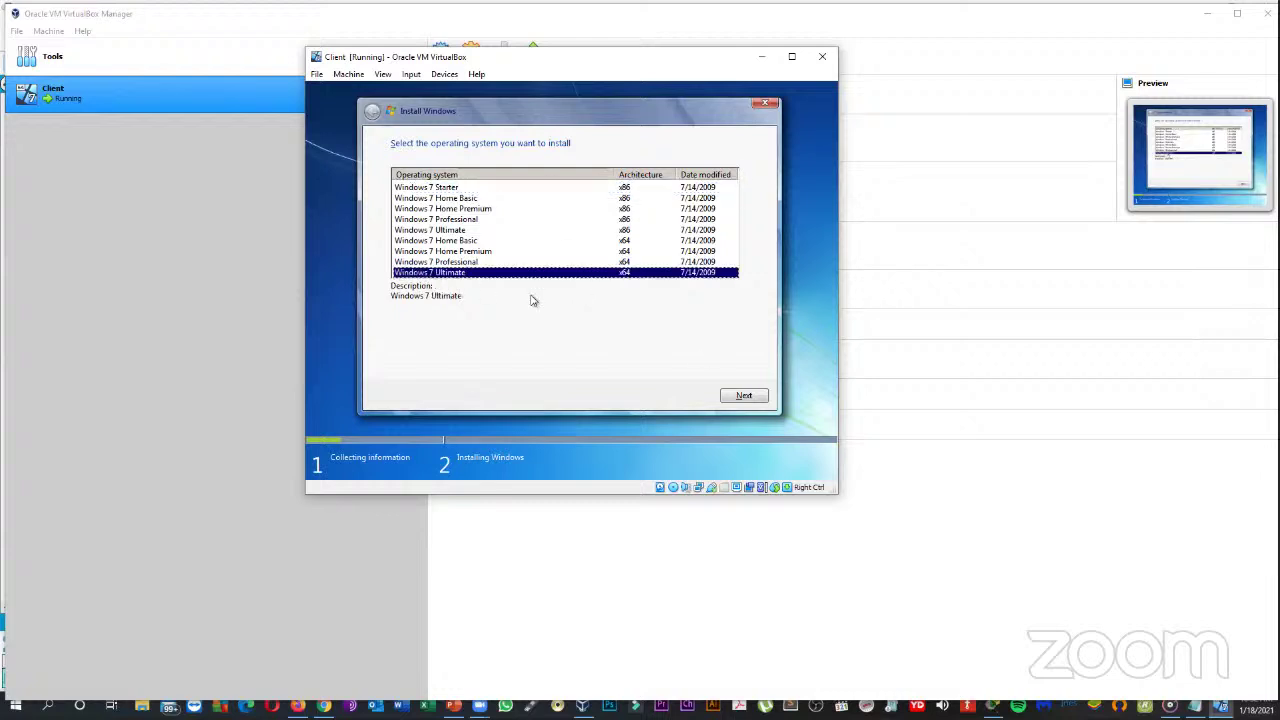
{"action": "left_click", "coordinate": [742, 400]}
{"action": "left_click", "coordinate": [460, 366]}
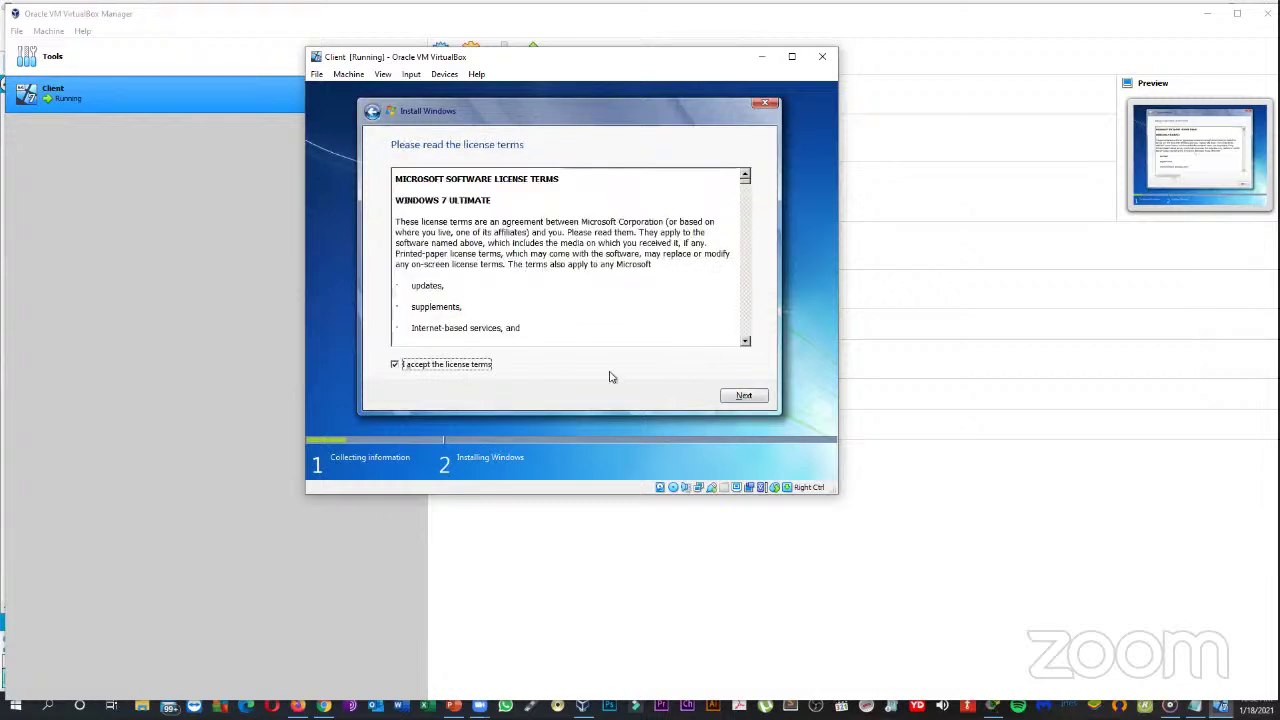
{"action": "left_click", "coordinate": [744, 396]}
{"action": "left_click", "coordinate": [514, 285]}
Step: Create a 40000 MB partition plus a second partition from the remaining unallocated space
{"action": "left_click", "coordinate": [669, 316]}
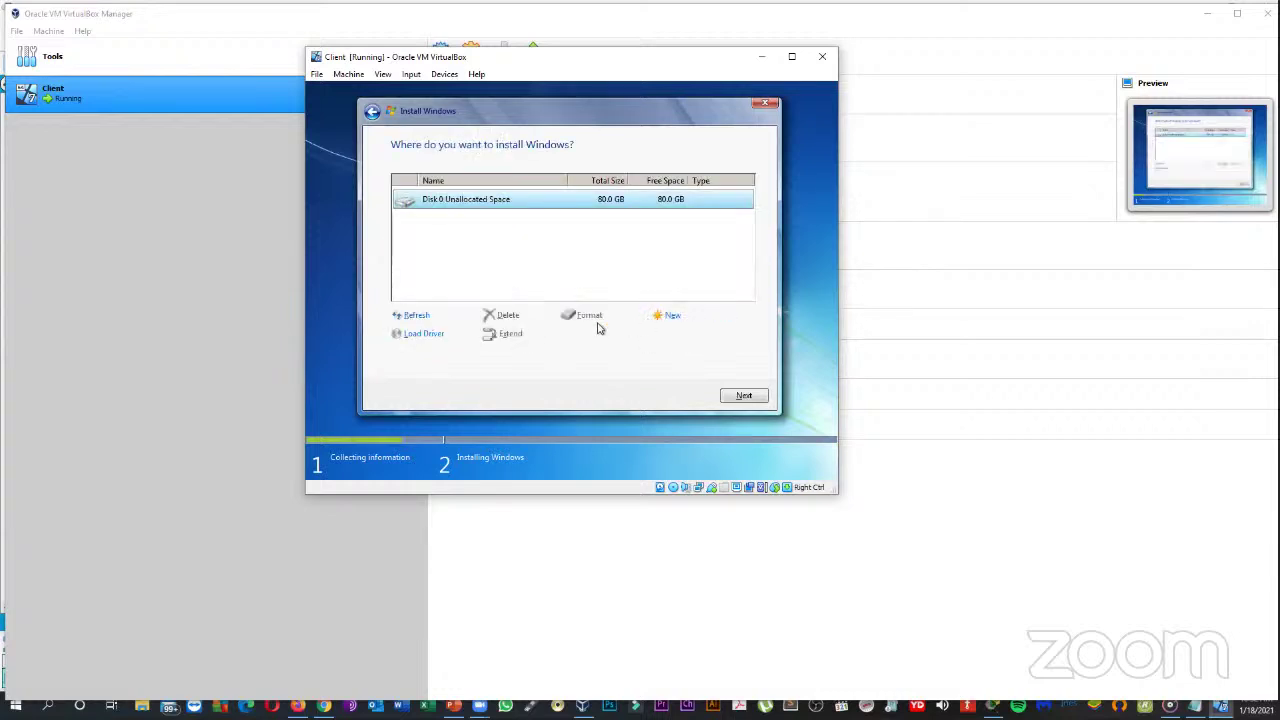
{"action": "left_click", "coordinate": [669, 316]}
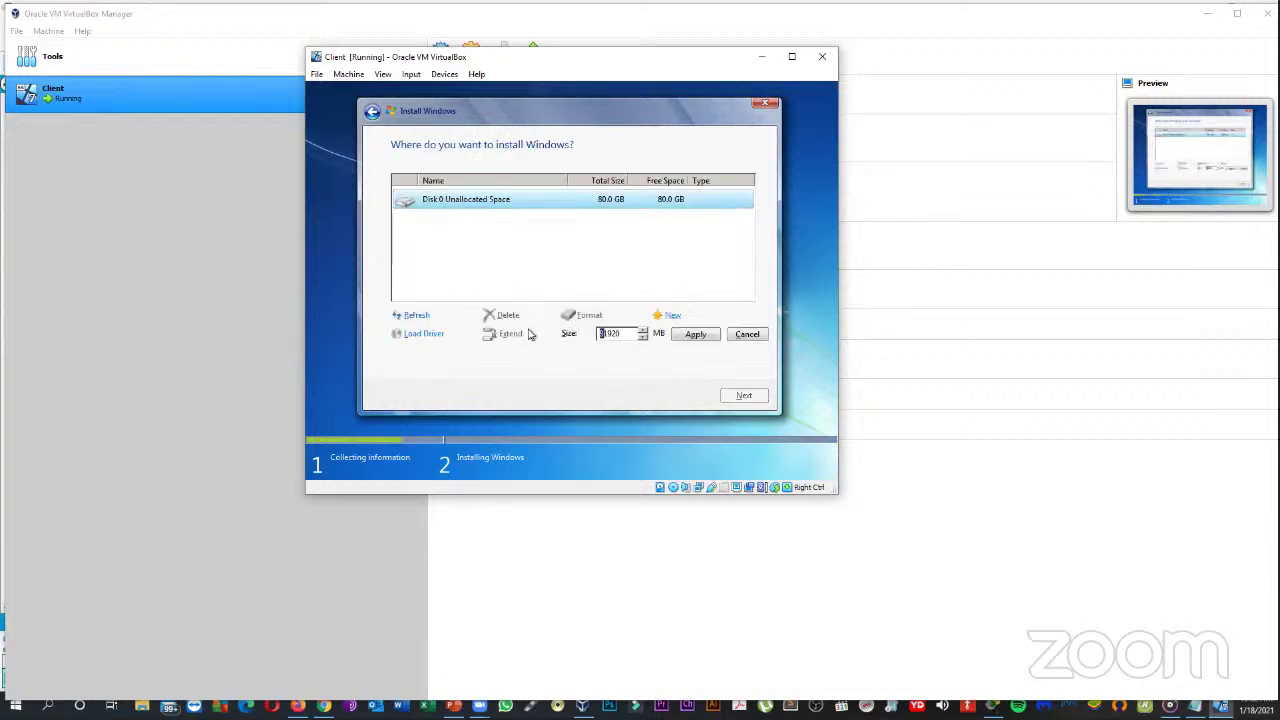
{"action": "left_click_drag", "start_coordinate": [626, 336], "coordinate": [576, 335]}
{"action": "type", "text": "40000"}
{"action": "left_click", "coordinate": [700, 337]}
{"action": "left_click", "coordinate": [657, 334]}
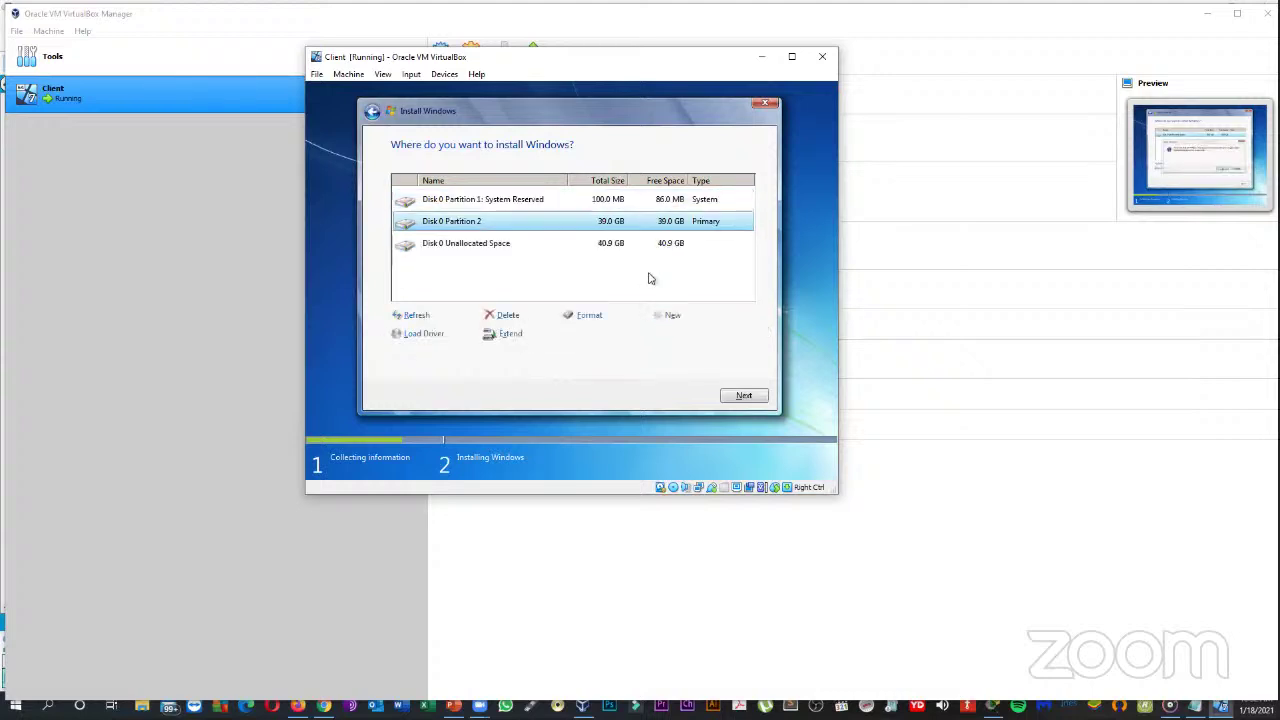
{"action": "left_click", "coordinate": [648, 242]}
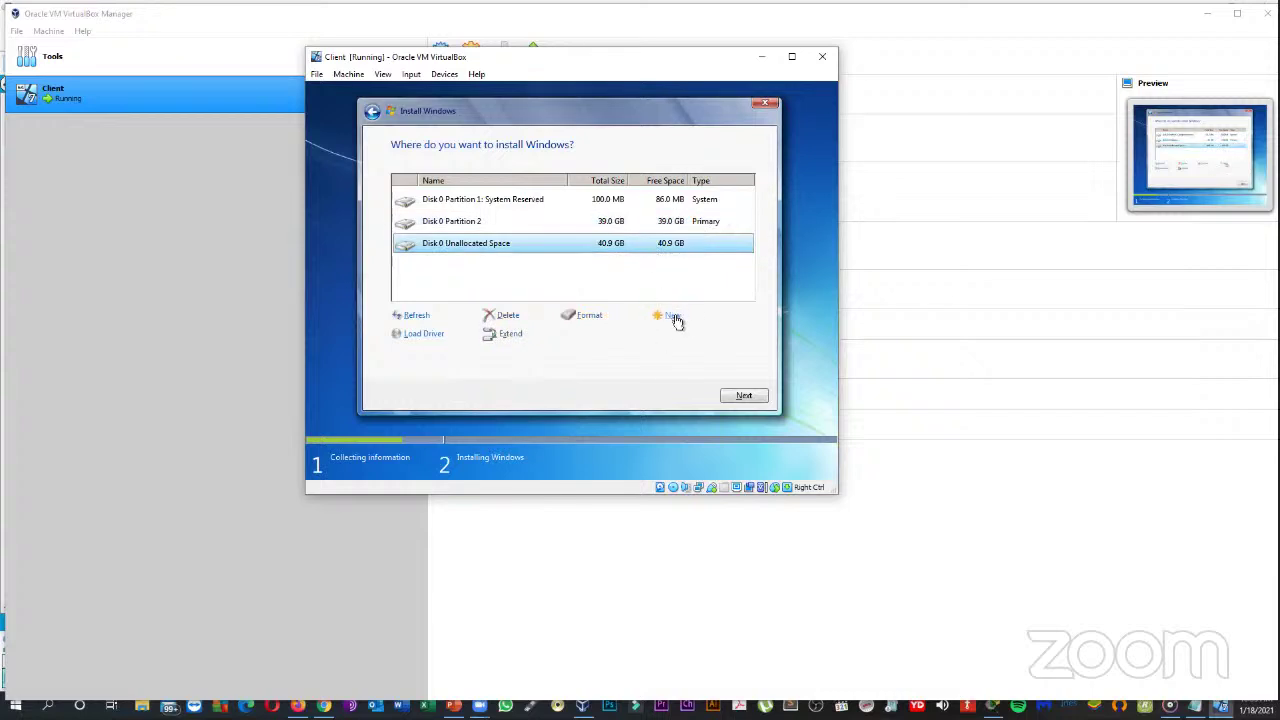
{"action": "left_click", "coordinate": [670, 316]}
{"action": "left_click", "coordinate": [693, 335]}
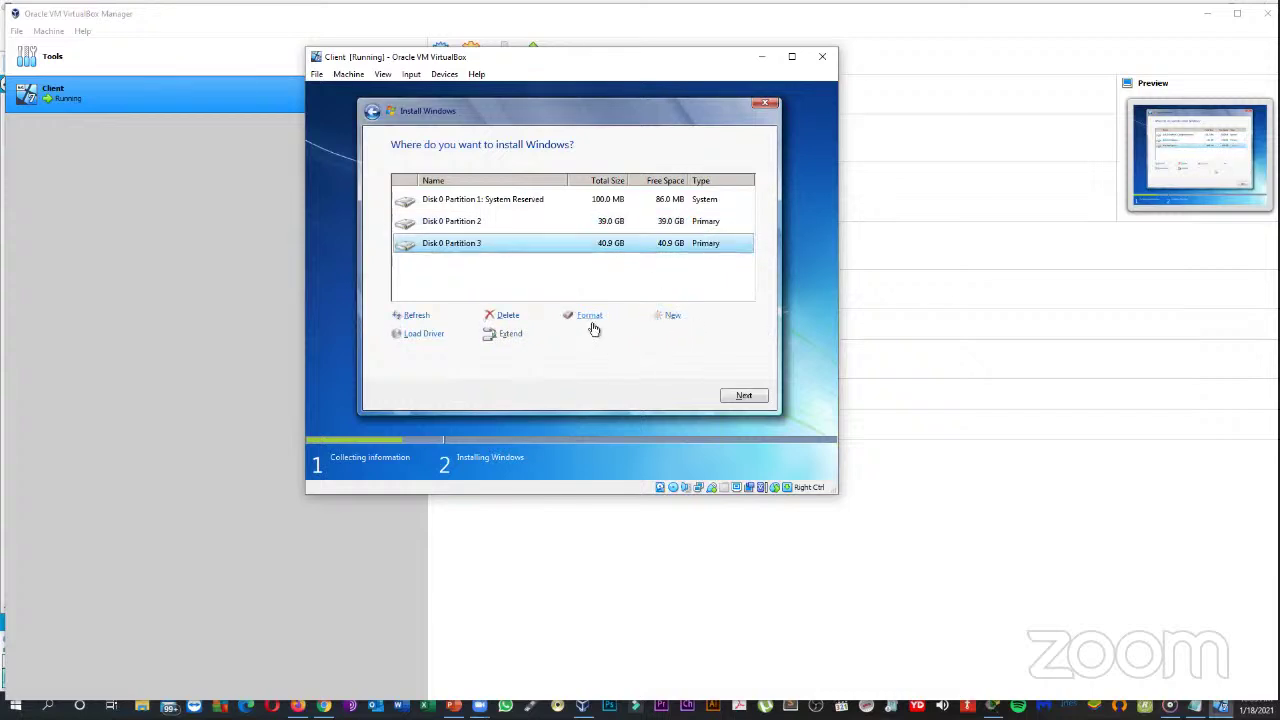
Step: Format Partitions 3 and 2 and start installing Windows onto Partition 2
{"action": "left_click", "coordinate": [589, 316]}
{"action": "left_click", "coordinate": [655, 335]}
{"action": "left_click", "coordinate": [623, 221]}
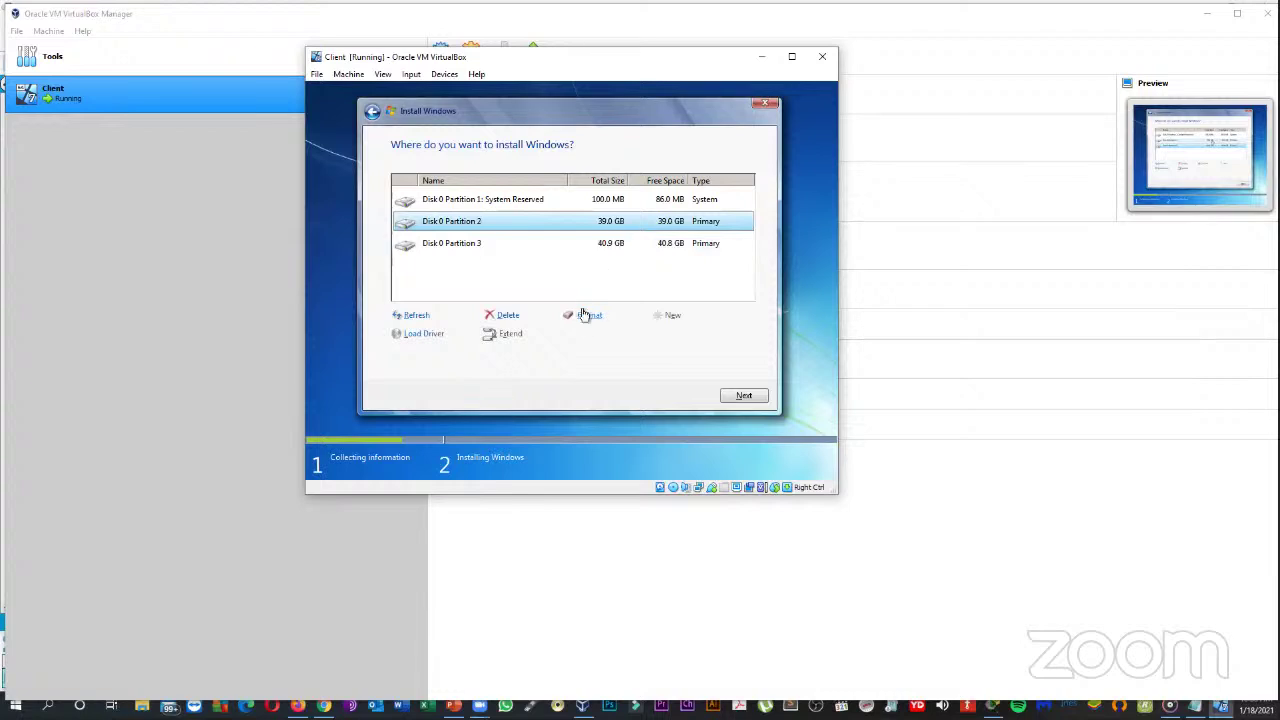
{"action": "left_click", "coordinate": [589, 316]}
{"action": "left_click", "coordinate": [641, 334]}
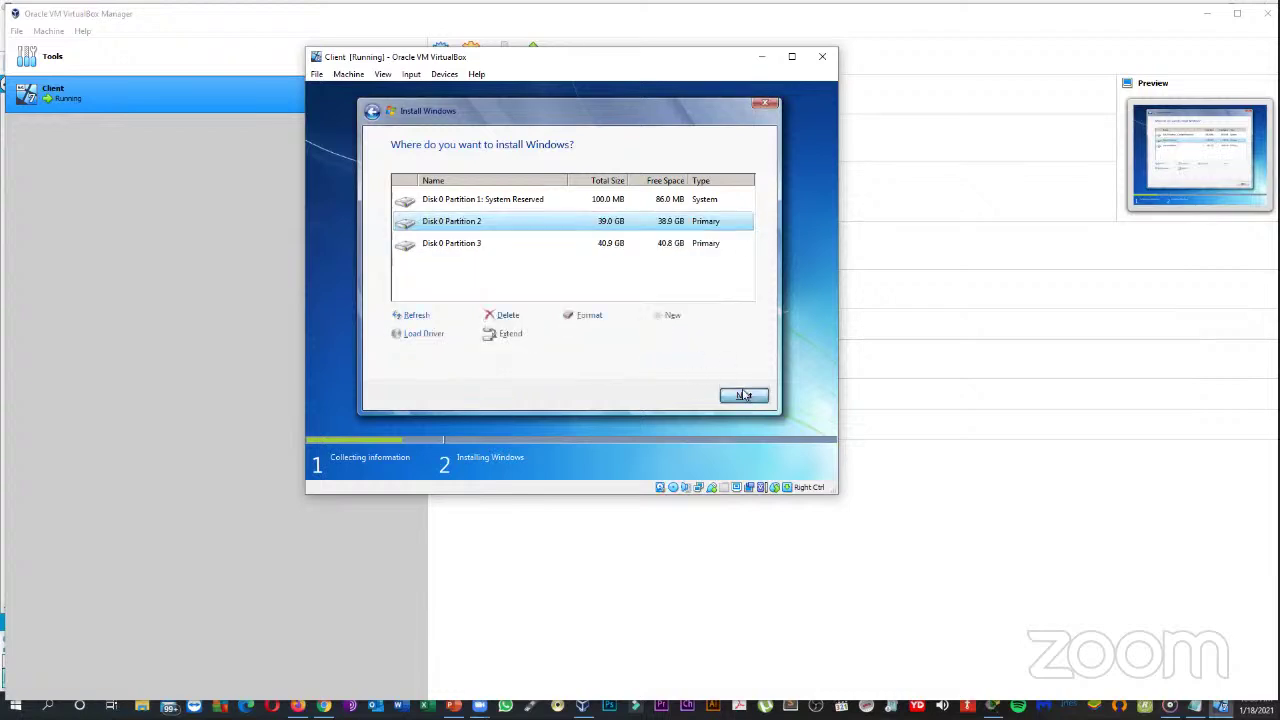
{"action": "left_click", "coordinate": [740, 395]}
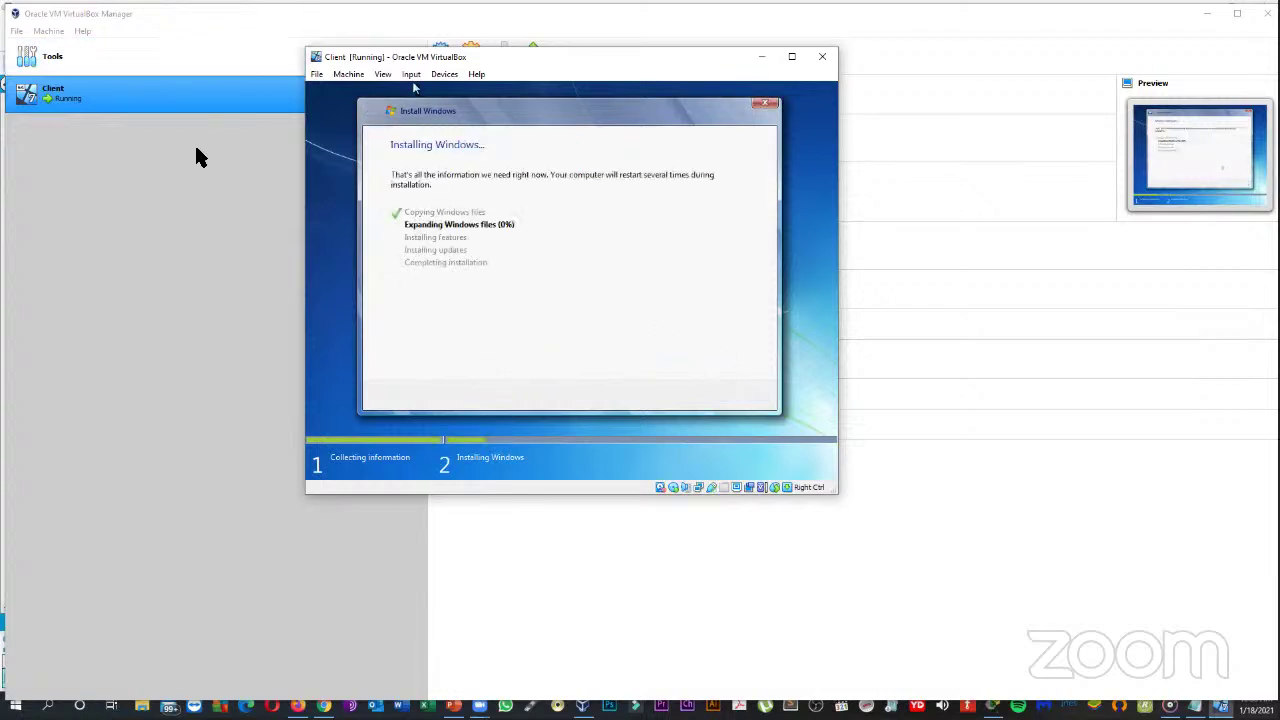
{"action": "left_click", "coordinate": [155, 193]}
Step: Start a new VM named server, version Other Windows (64-bit), with 1024 MB memory
{"action": "left_click", "coordinate": [440, 52]}
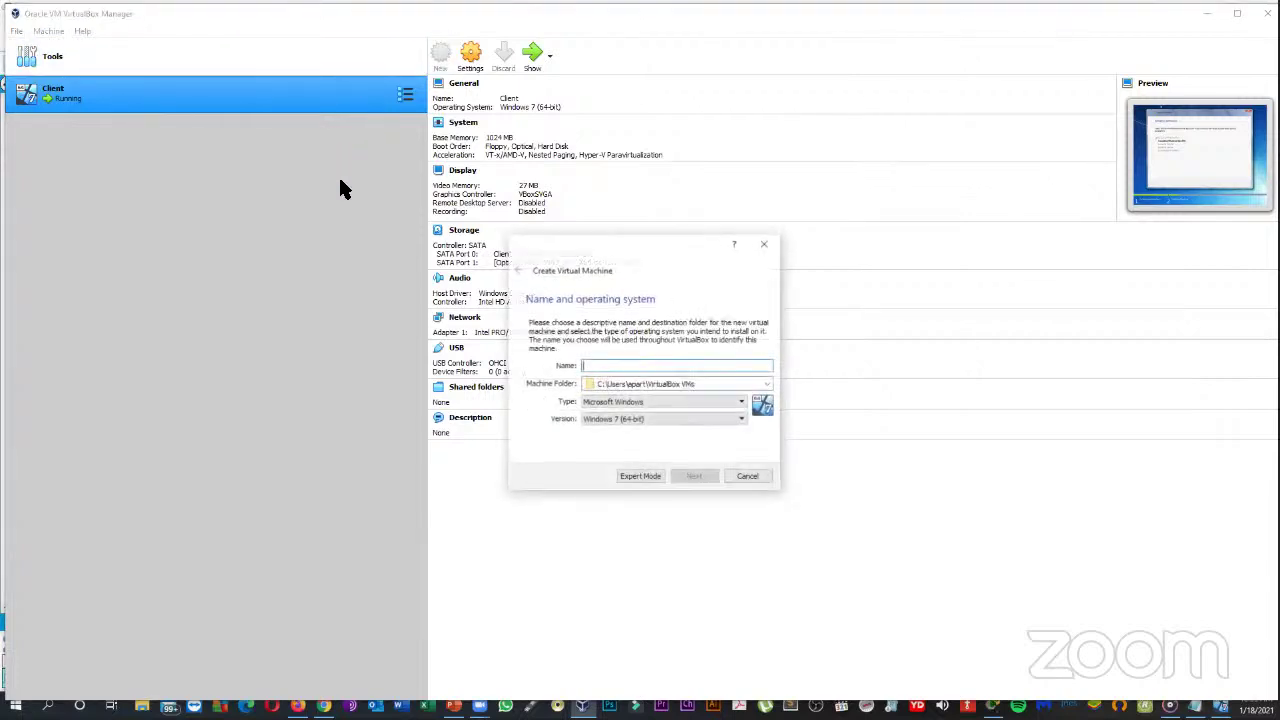
{"action": "type", "text": "S"}
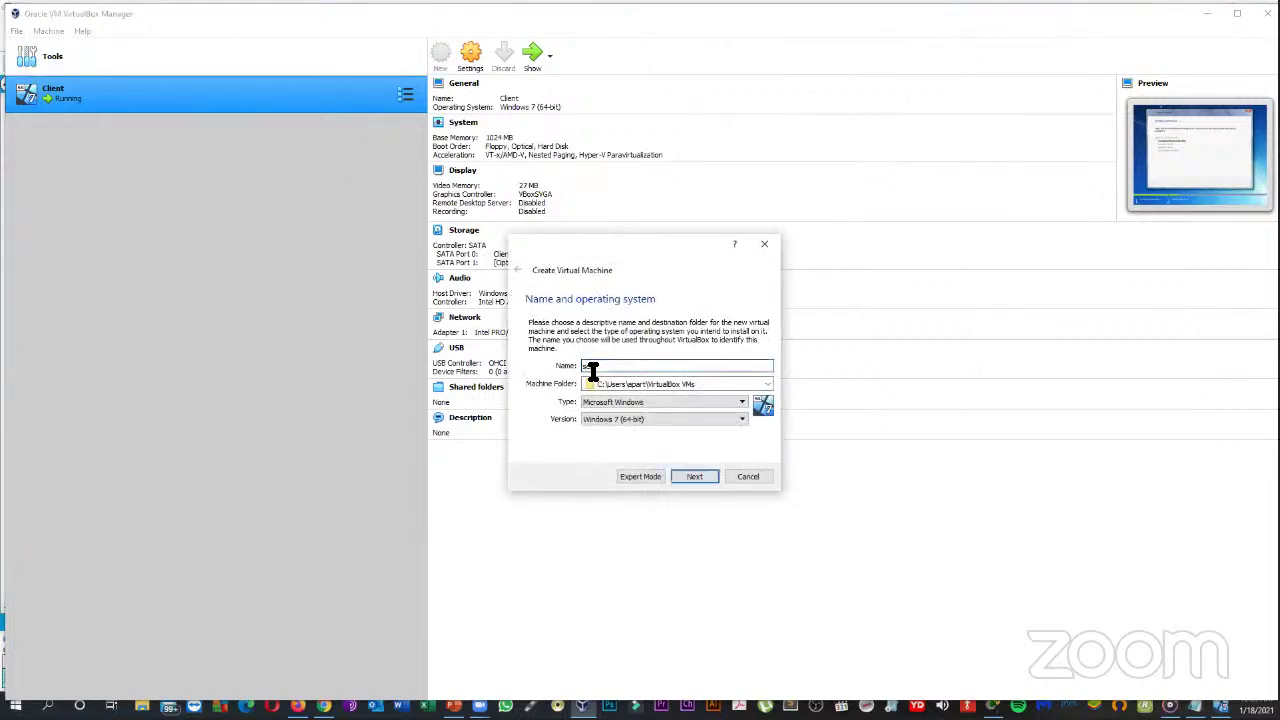
{"action": "type", "text": "erver"}
{"action": "left_click", "coordinate": [662, 418]}
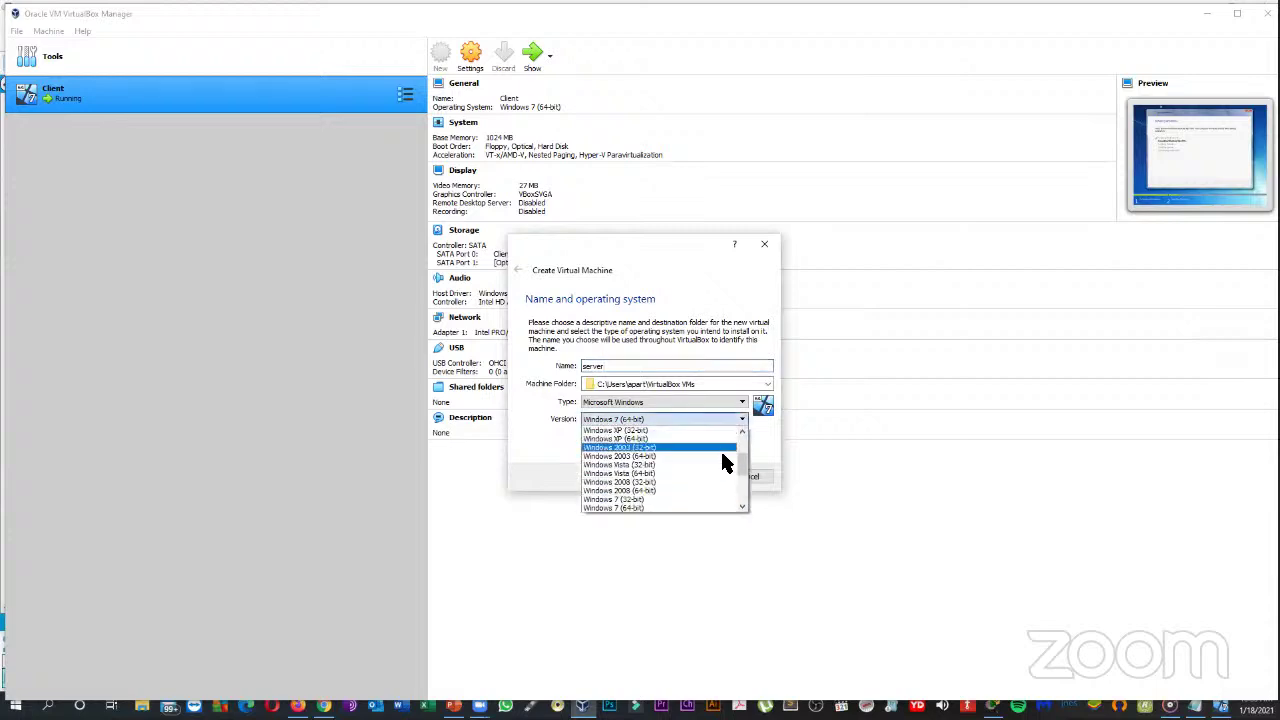
{"action": "left_click_drag", "start_coordinate": [743, 471], "coordinate": [663, 520]}
{"action": "left_click", "coordinate": [658, 505]}
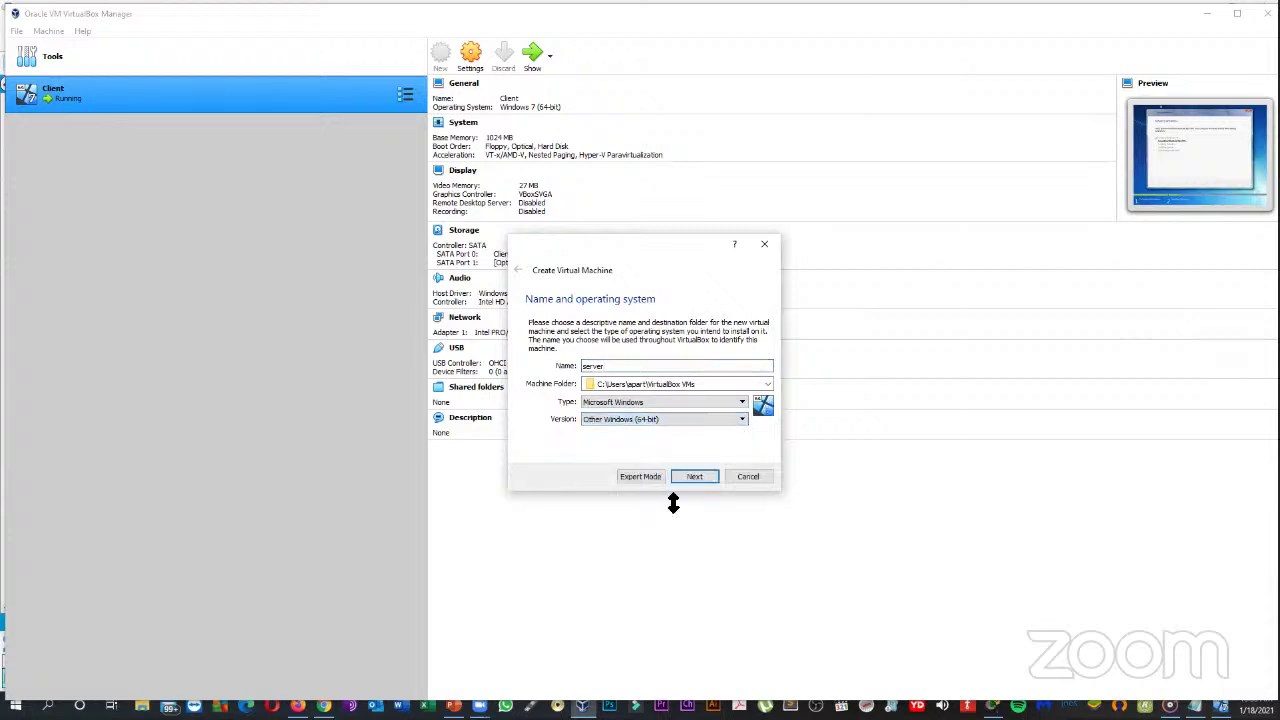
{"action": "left_click", "coordinate": [696, 477]}
{"action": "double_click", "coordinate": [748, 367]}
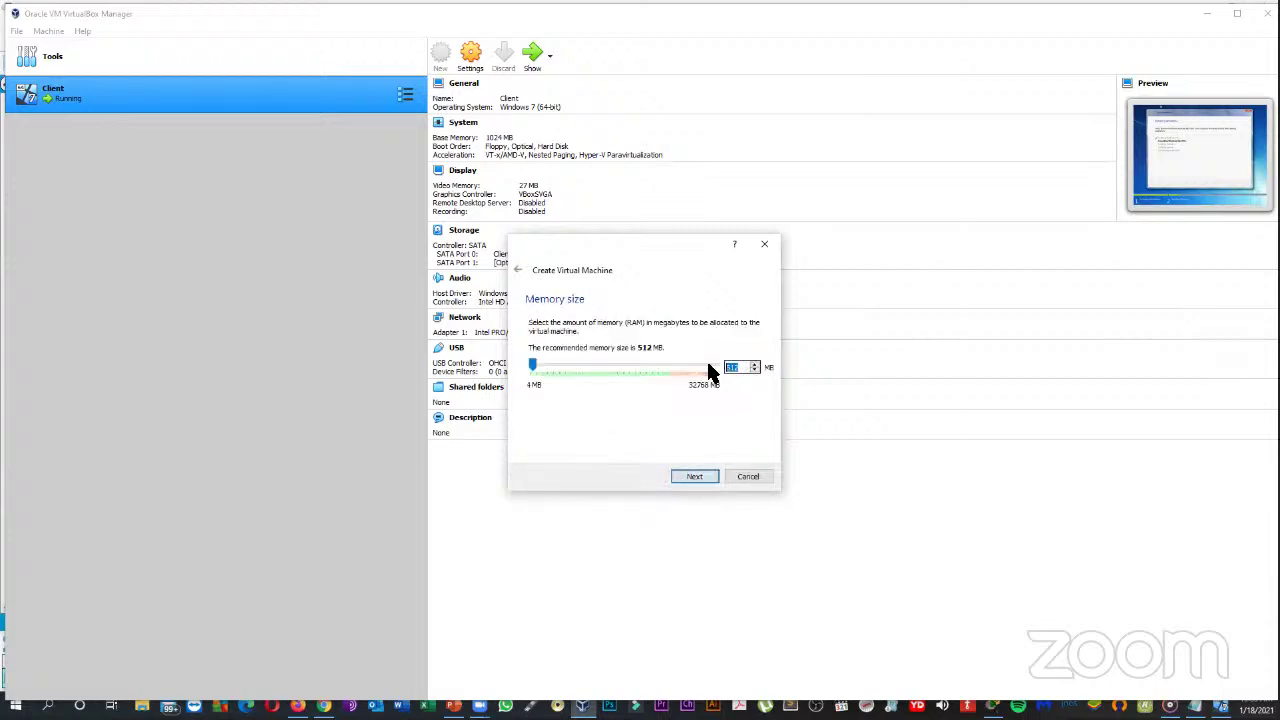
{"action": "type", "text": "1024"}
{"action": "left_click", "coordinate": [692, 477]}
Step: Give it a dynamically allocated 80 GB VHD disk and create the VM
{"action": "left_click", "coordinate": [694, 475]}
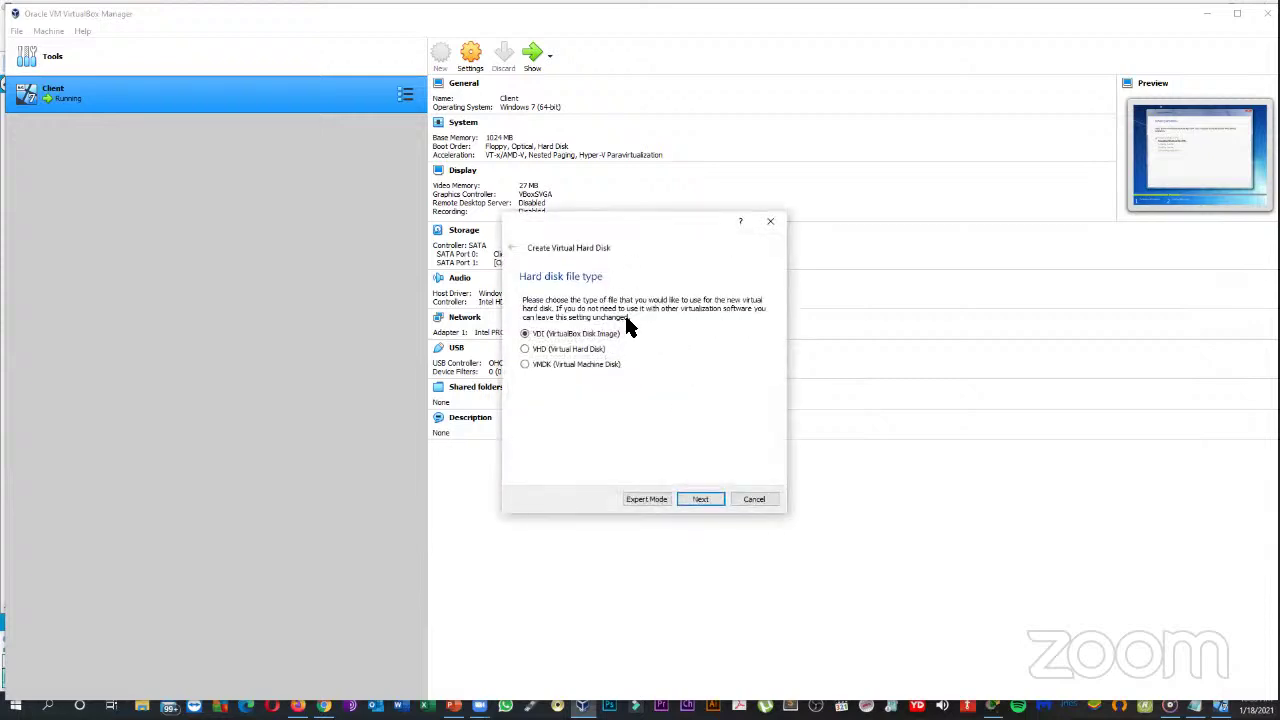
{"action": "left_click", "coordinate": [592, 350]}
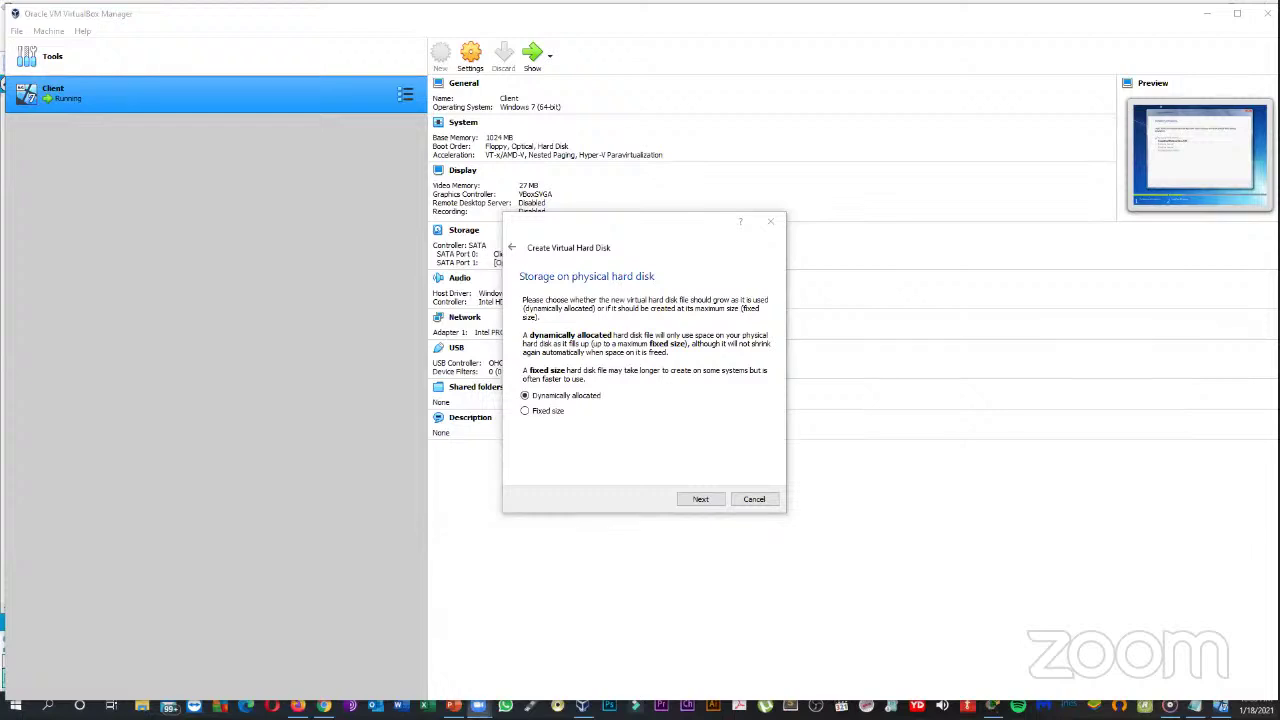
{"action": "left_click", "coordinate": [700, 499]}
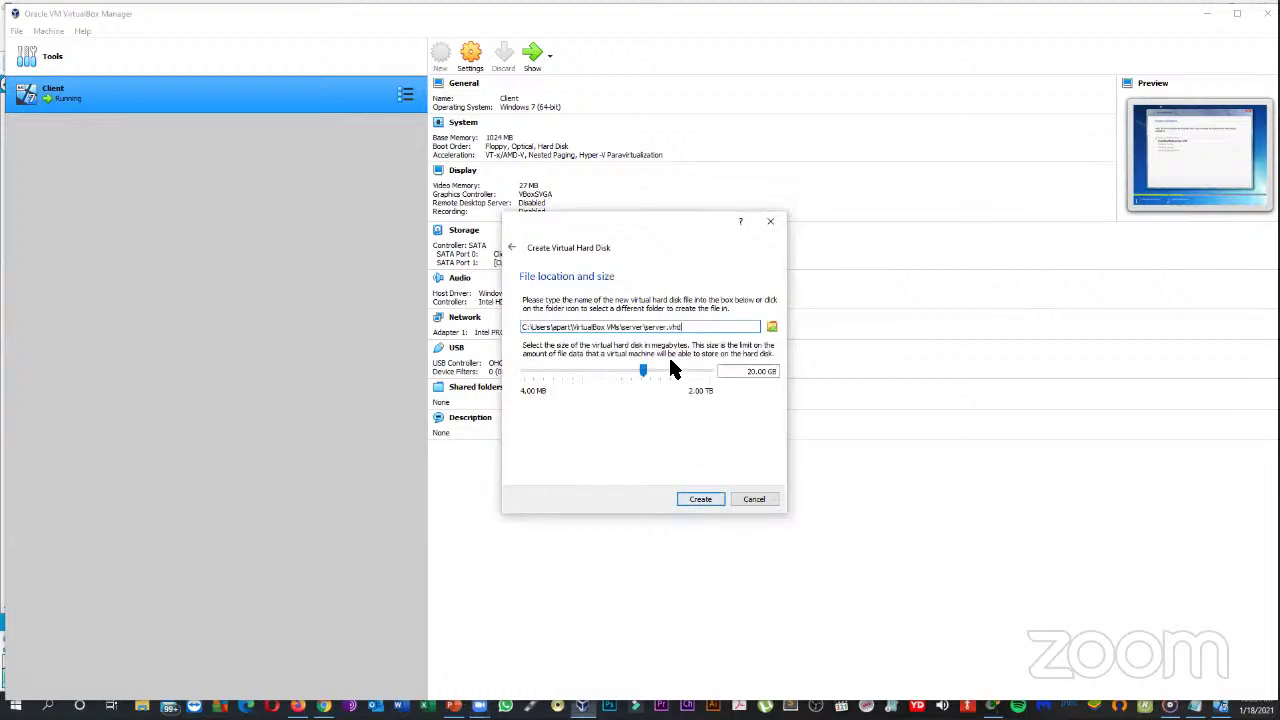
{"action": "double_click", "coordinate": [750, 372]}
{"action": "type", "text": "80"}
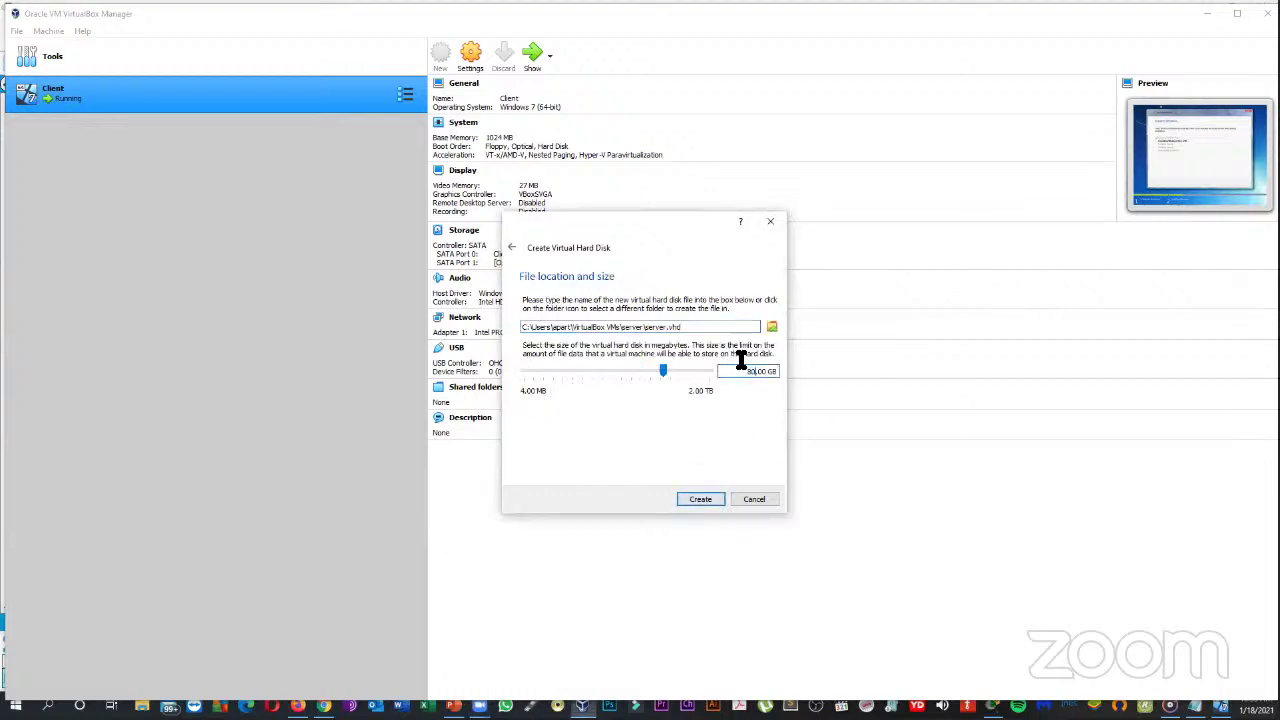
{"action": "left_click", "coordinate": [703, 497]}
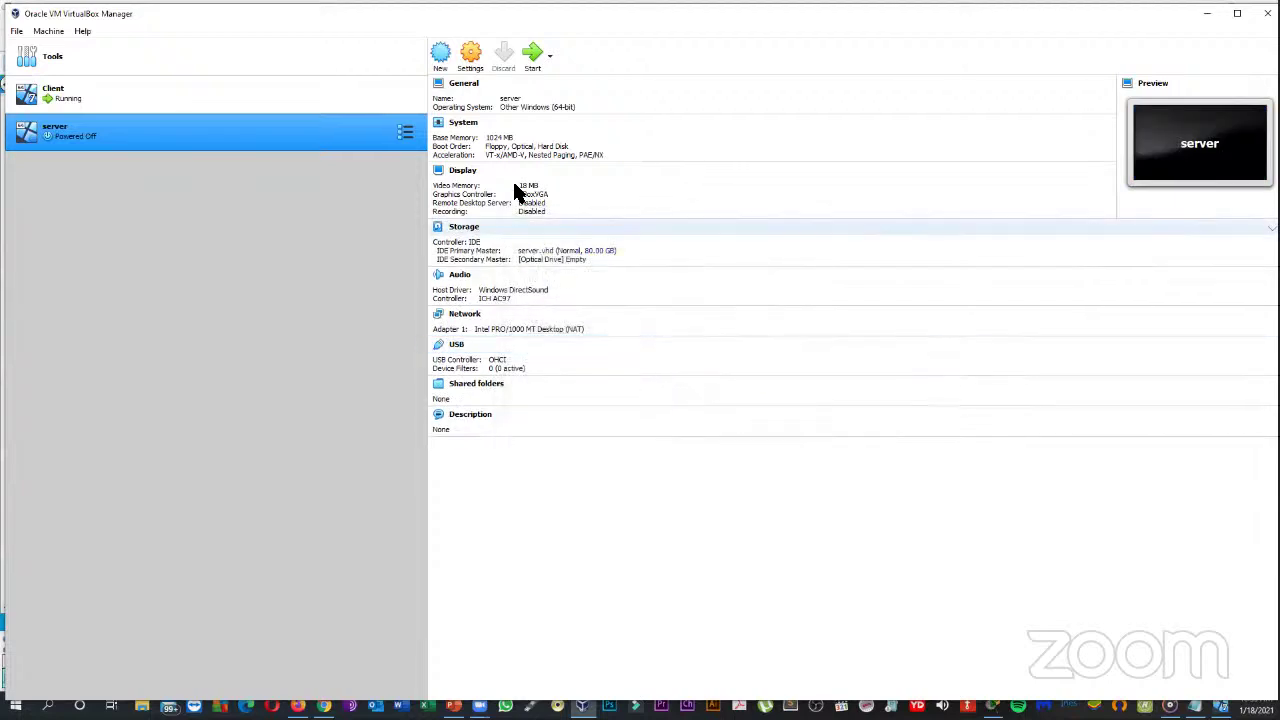
Step: Insert GRMSXVOL_EN_DVD.iso into the server VM's empty optical drive
{"action": "key", "text": "ctrl+s"}
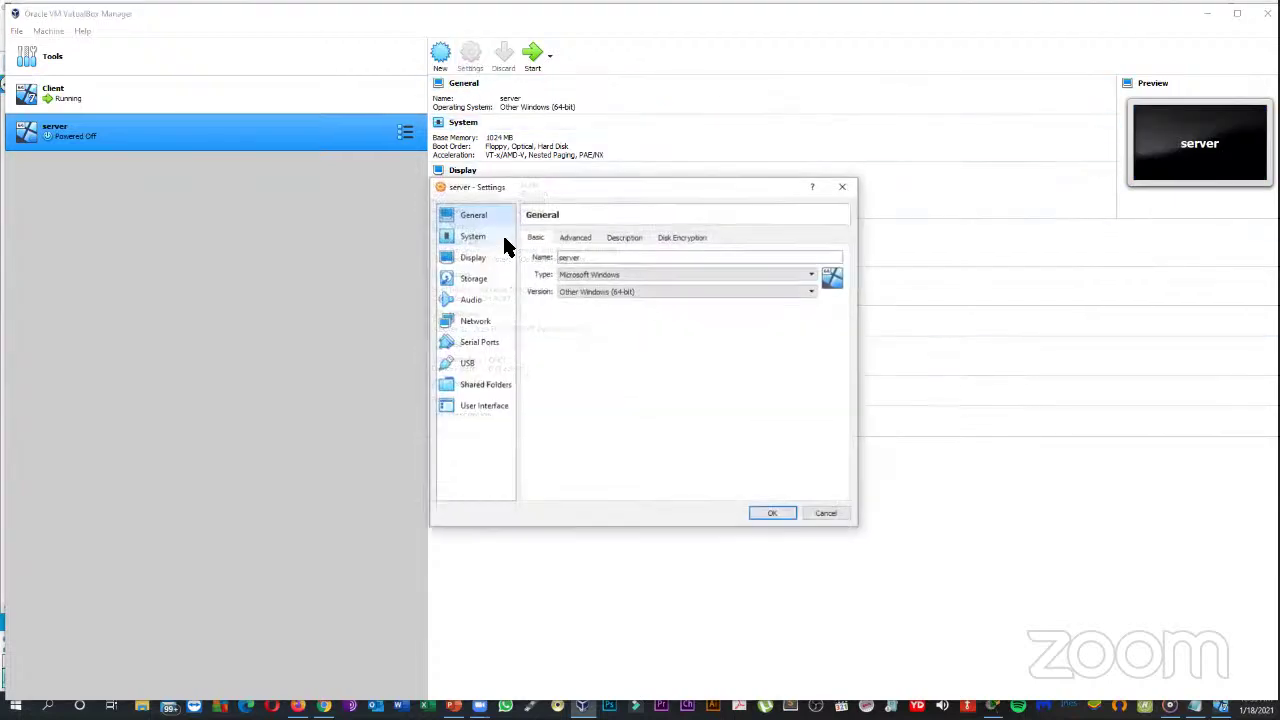
{"action": "left_click", "coordinate": [475, 285]}
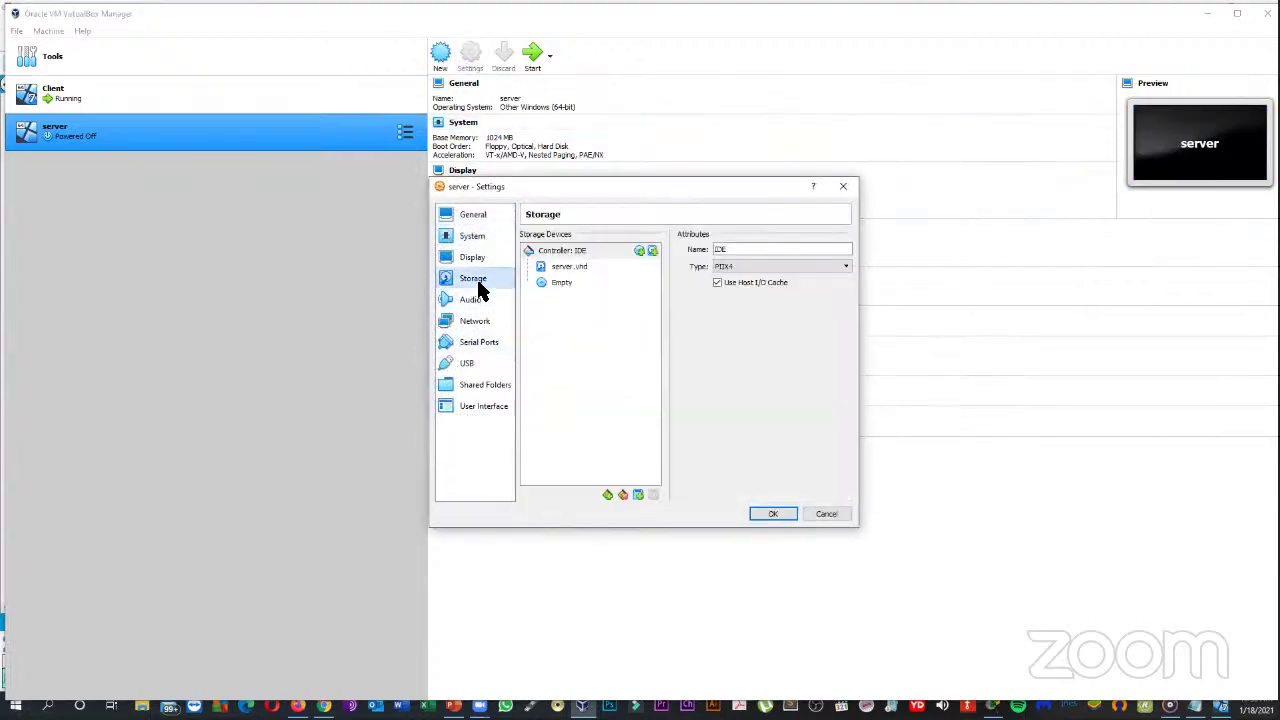
{"action": "left_click", "coordinate": [558, 283]}
{"action": "left_click", "coordinate": [845, 250]}
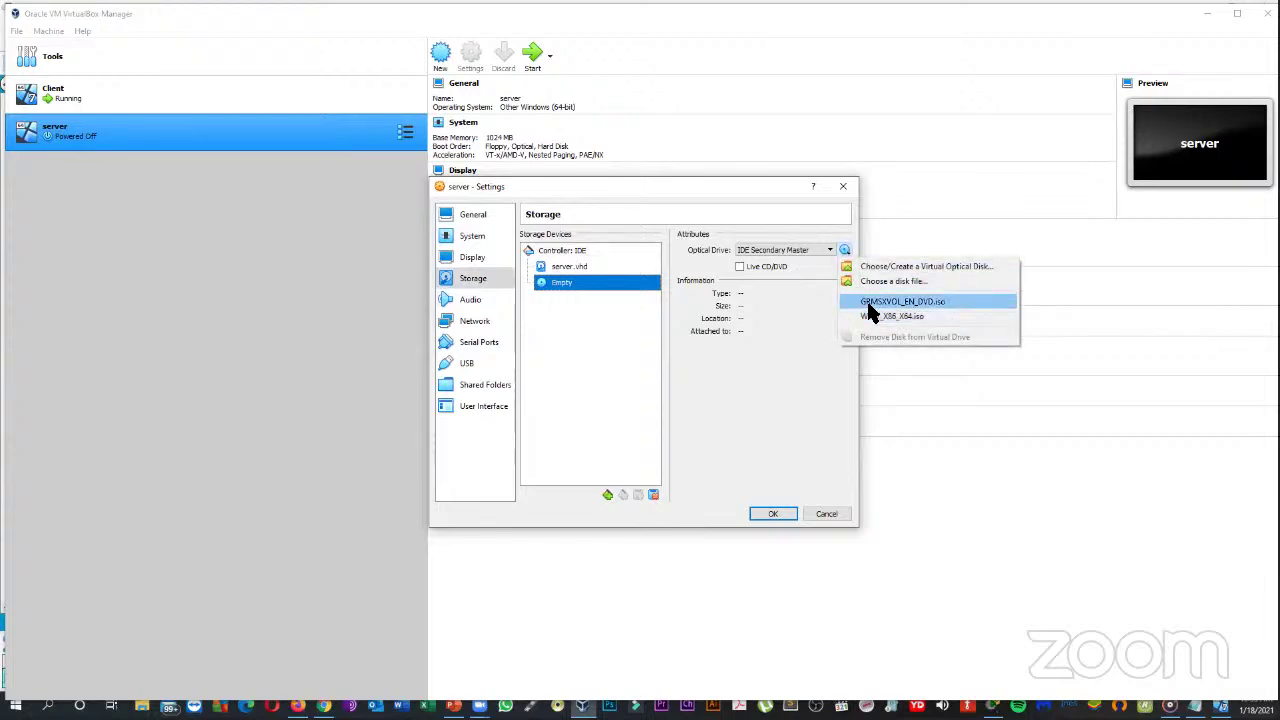
{"action": "left_click", "coordinate": [870, 302]}
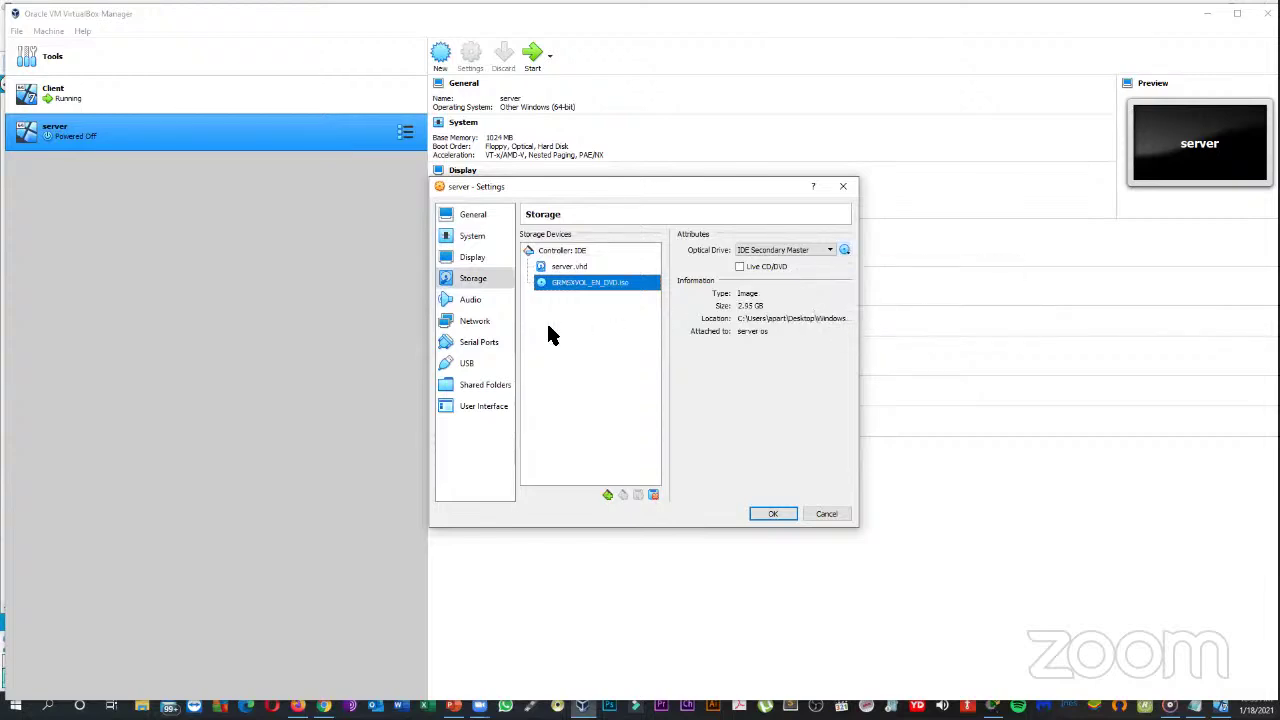
Step: Set the server's Network Adapter 1 to Internal Network and save the settings
{"action": "left_click", "coordinate": [475, 320]}
{"action": "left_click", "coordinate": [630, 272]}
{"action": "left_click", "coordinate": [622, 300]}
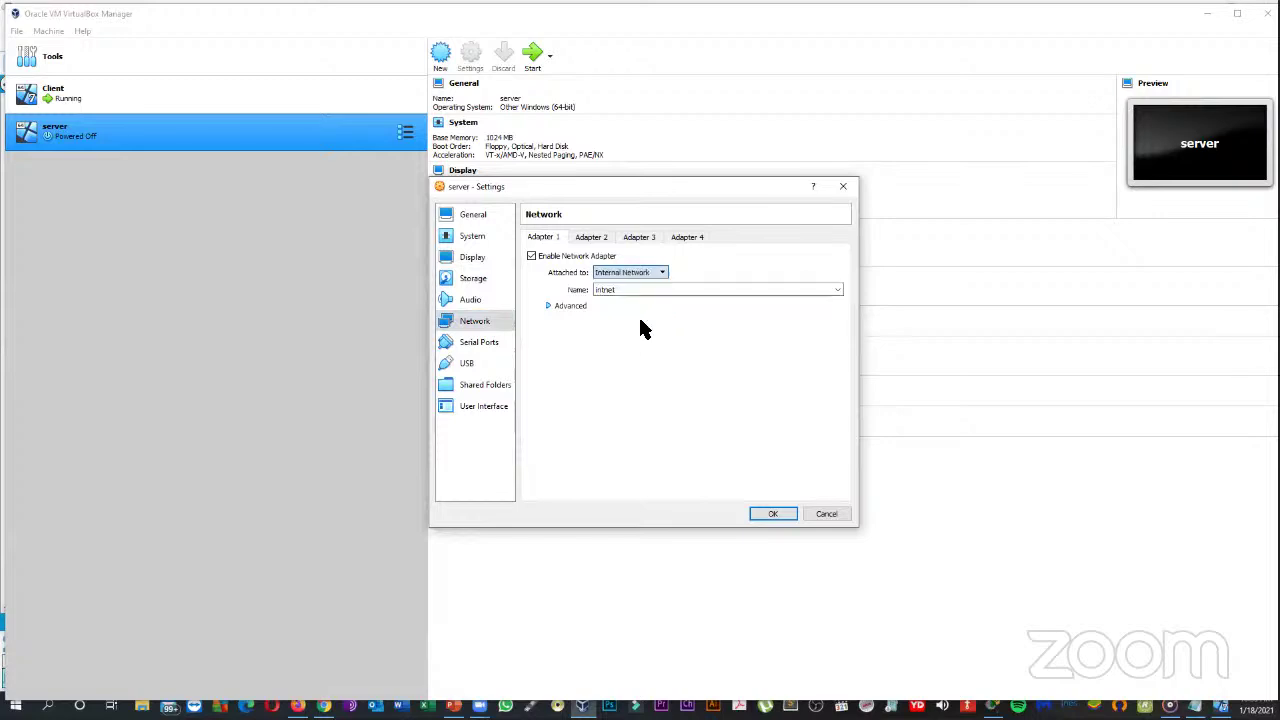
{"action": "left_click", "coordinate": [770, 514]}
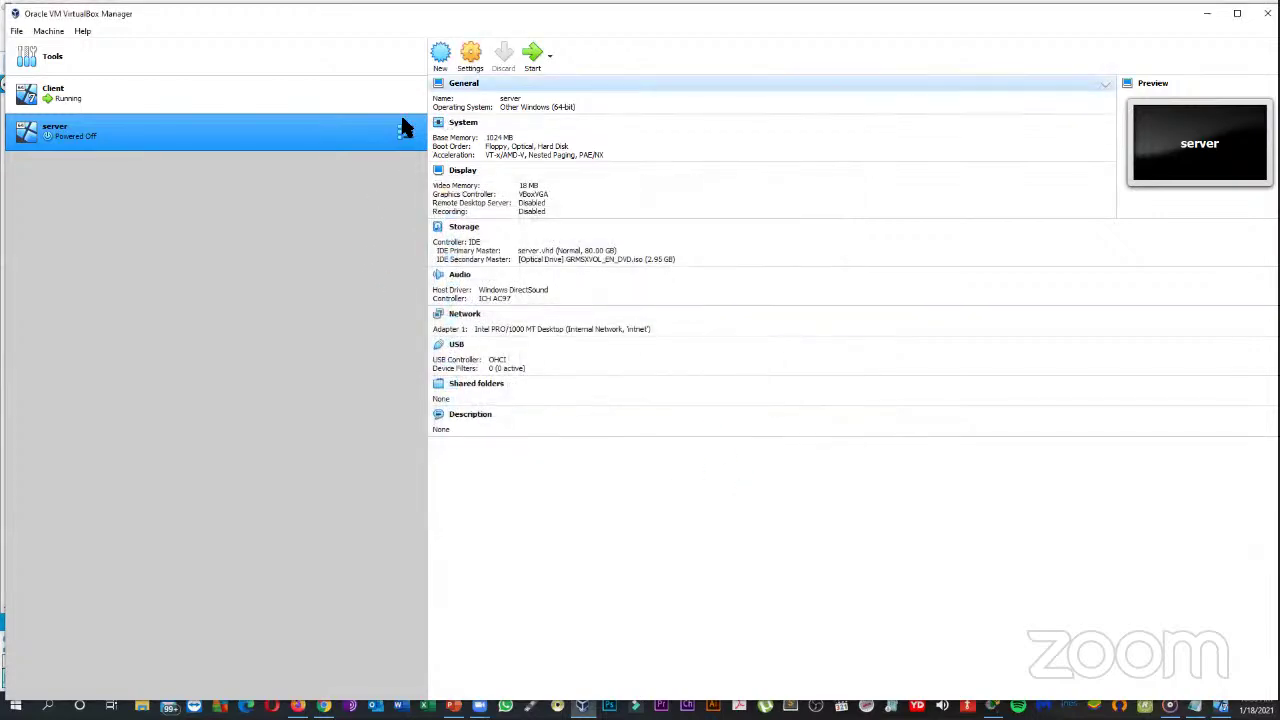
Step: Start the server VM and boot it from the installation DVD
{"action": "left_click", "coordinate": [530, 57]}
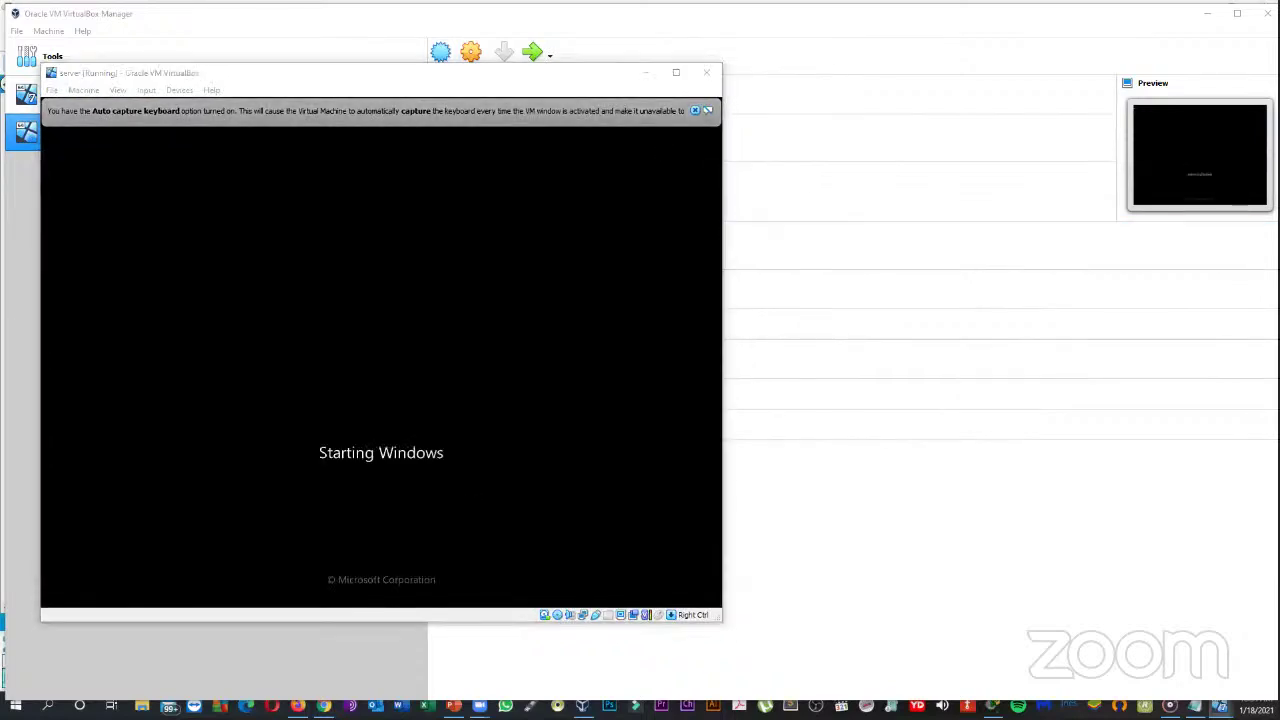
{"action": "key", "text": "alt+Tab"}
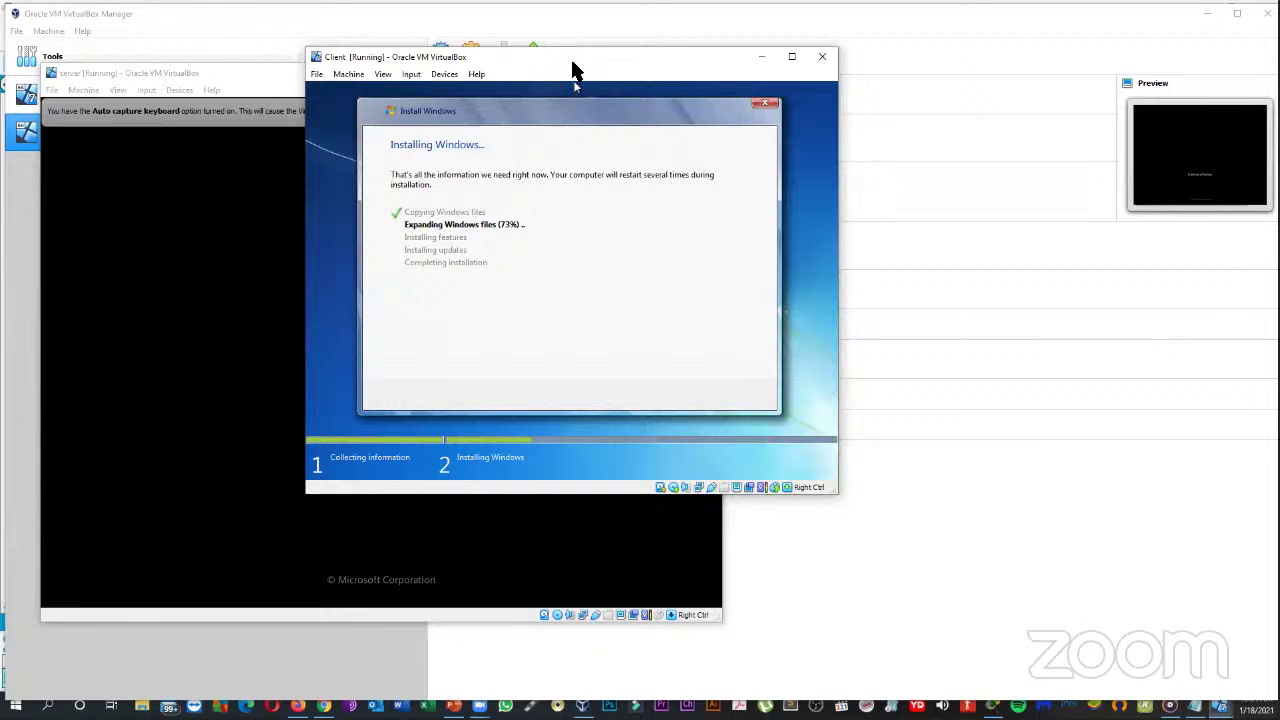
Step: Move the Client VM window to the right of the server VM window
{"action": "left_click_drag", "start_coordinate": [571, 62], "coordinate": [901, 121]}
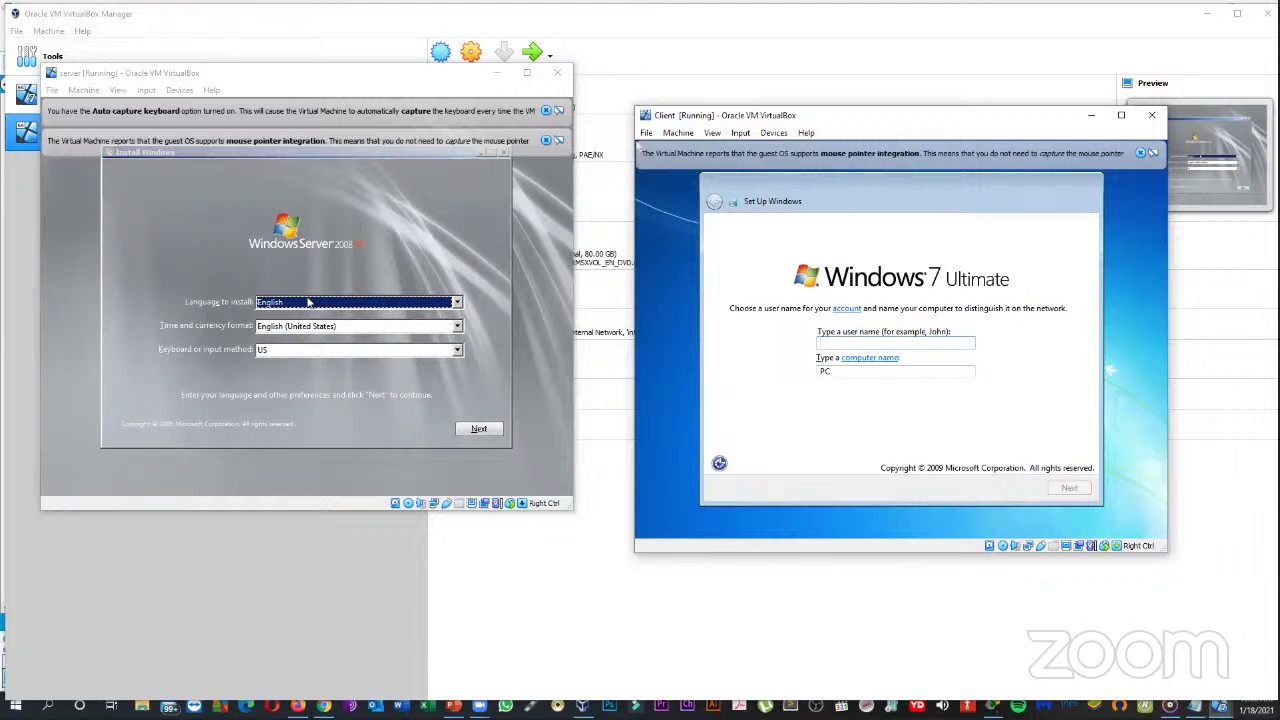
Step: Refocus the Client VM, then move the server's Windows Server 2008 setup past the language page to Install now
{"action": "left_click", "coordinate": [661, 173]}
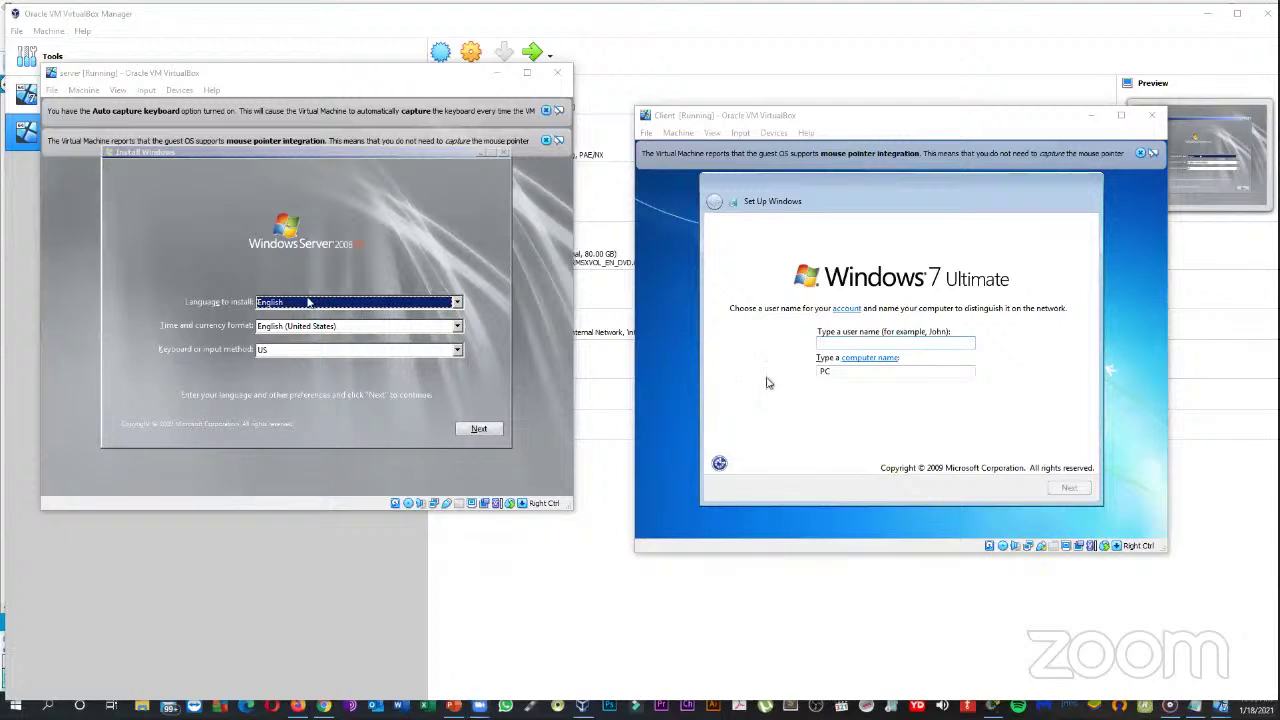
{"action": "left_click", "coordinate": [488, 435]}
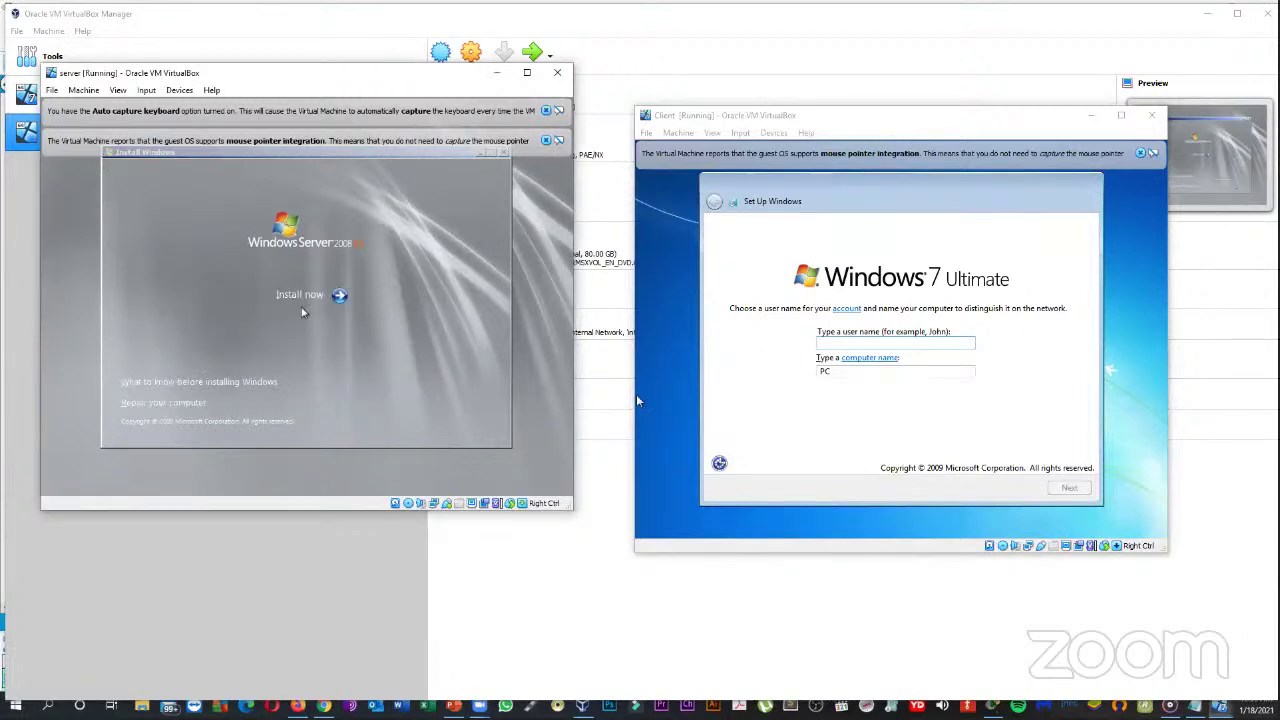
{"action": "left_click", "coordinate": [306, 294]}
Step: Enter user name Client, skip the password and product key, and use recommended settings
{"action": "left_click", "coordinate": [838, 343]}
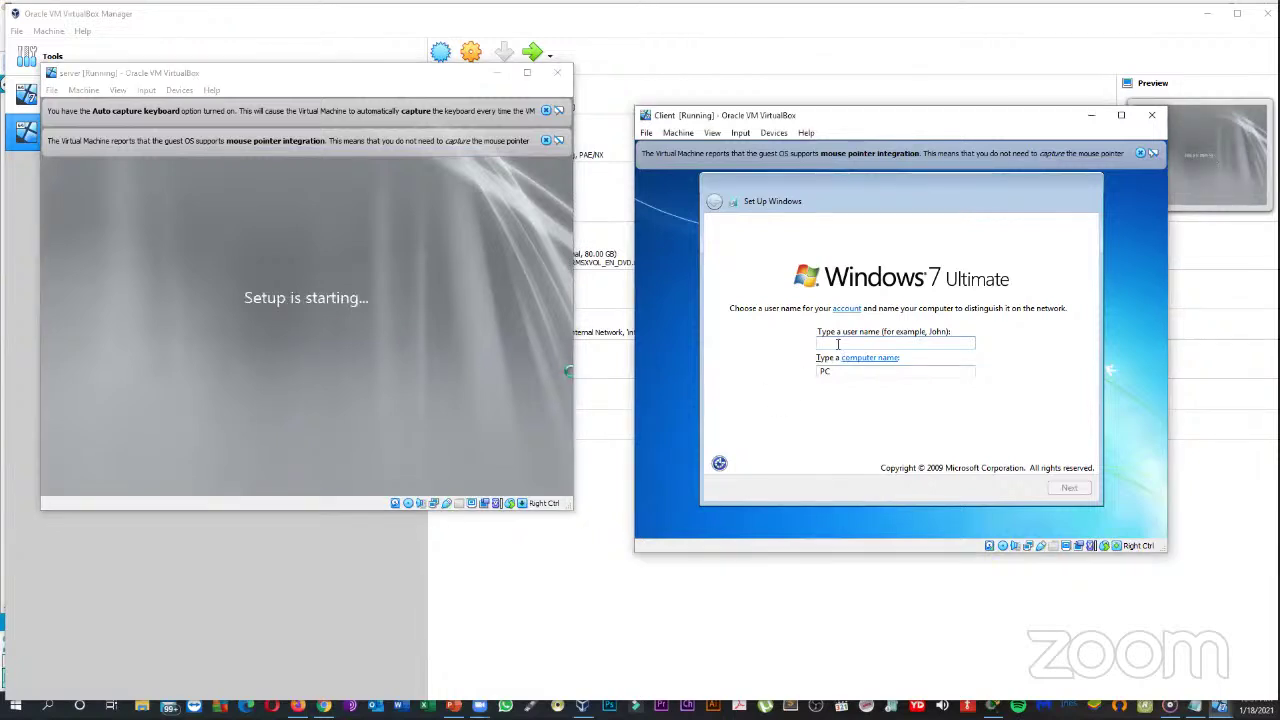
{"action": "type", "text": "Client"}
{"action": "left_click", "coordinate": [1063, 488]}
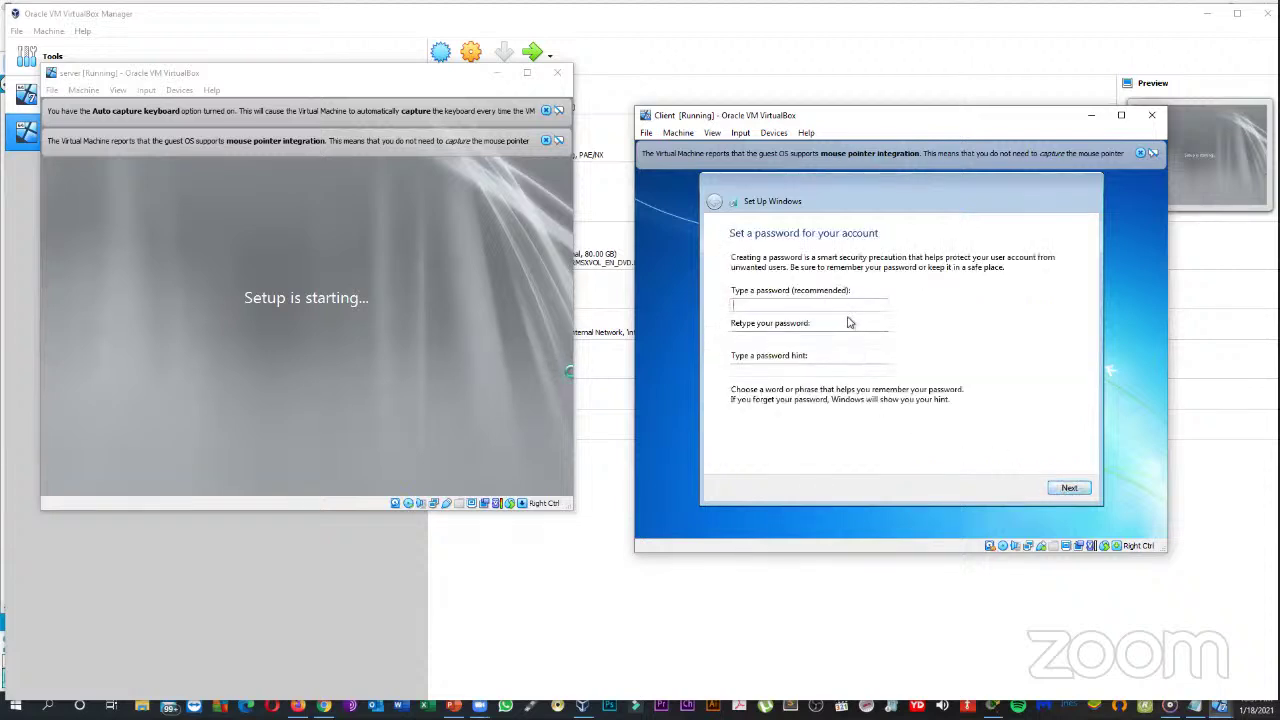
{"action": "left_click", "coordinate": [1069, 488]}
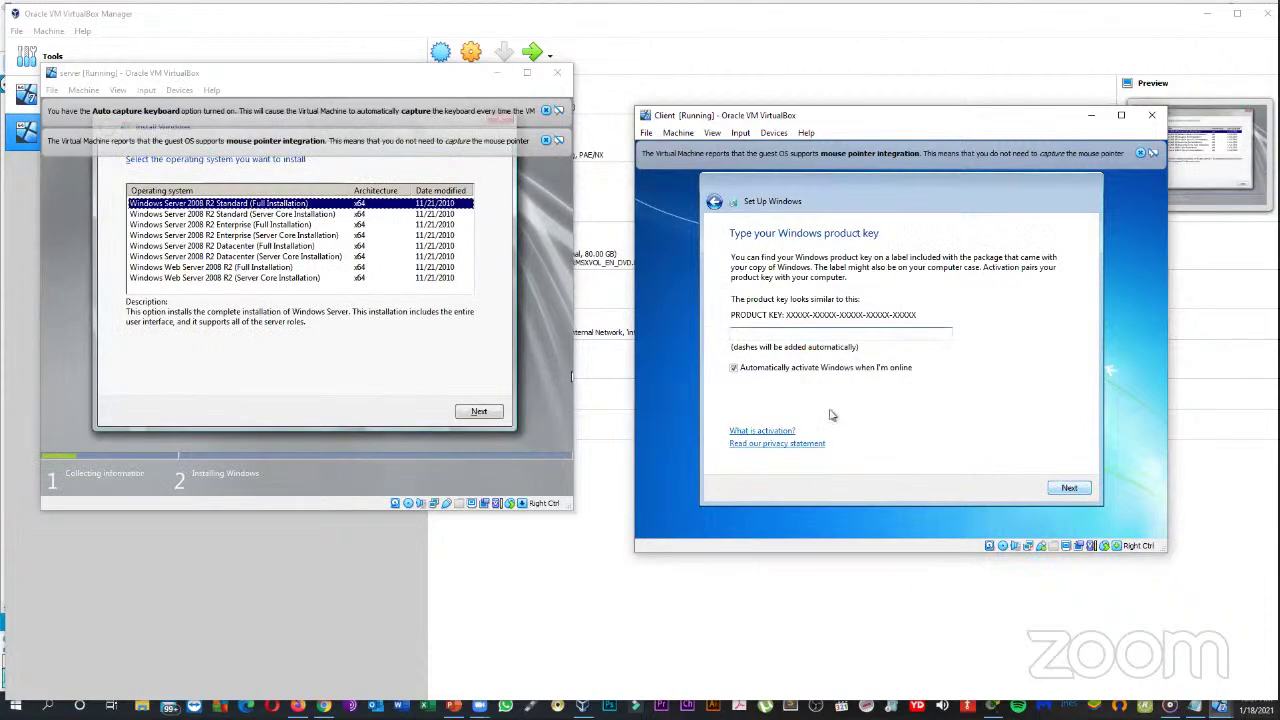
{"action": "left_click", "coordinate": [1065, 489]}
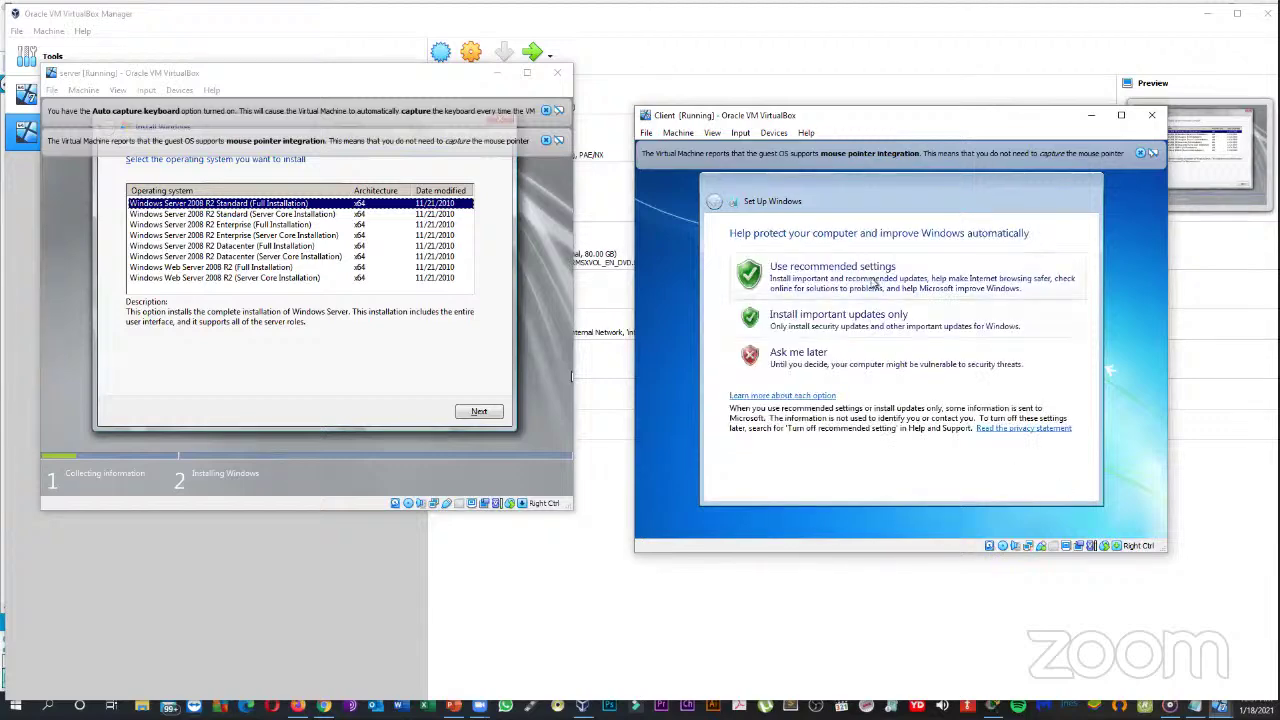
{"action": "left_click", "coordinate": [870, 266]}
Step: Set the time zone to Beijing, Chongqing, Hong Kong, Urumqi and choose Public network
{"action": "left_click", "coordinate": [887, 284]}
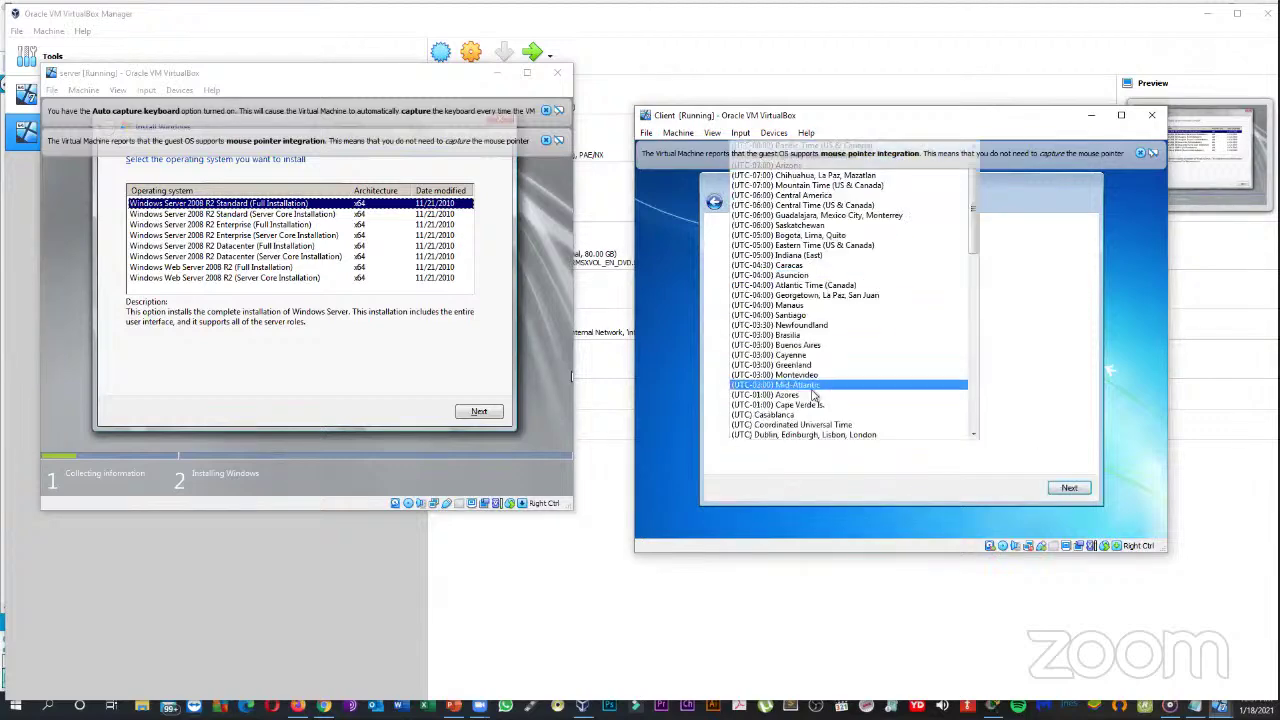
{"action": "scroll", "coordinate": [812, 368], "scroll_direction": "down", "scroll_amount": 3}
{"action": "scroll", "coordinate": [812, 368], "scroll_direction": "down", "scroll_amount": 1}
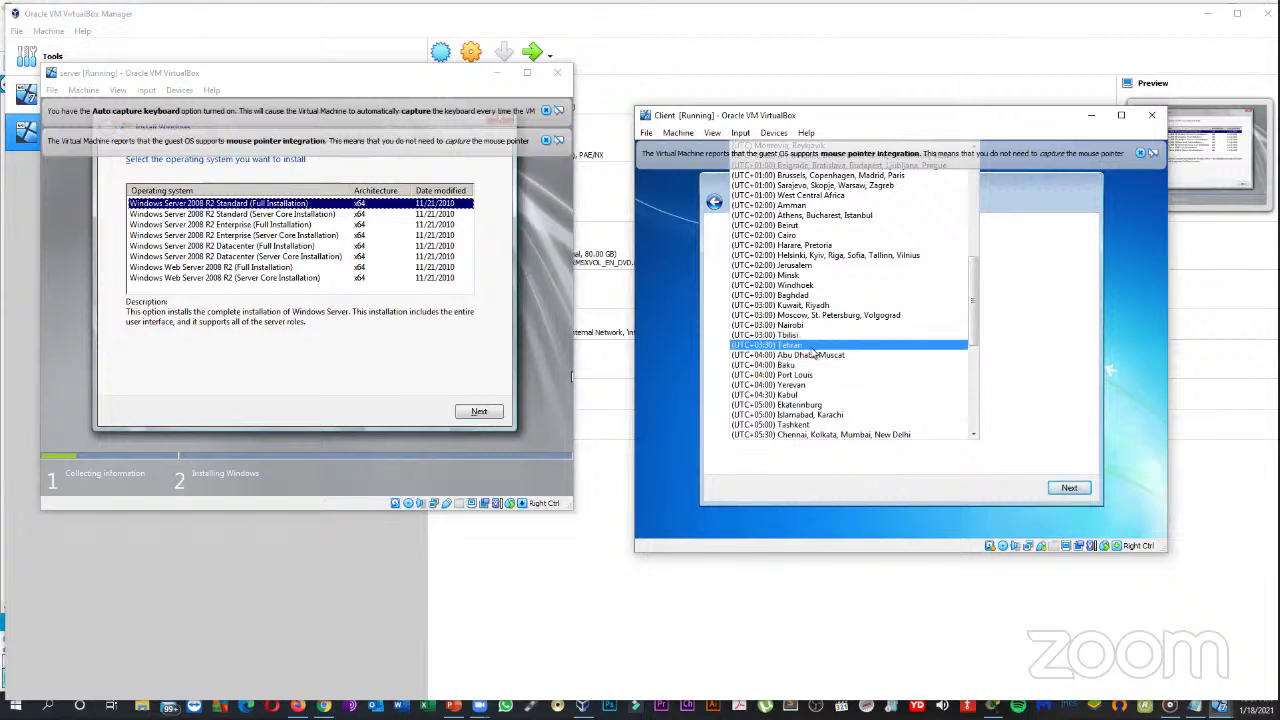
{"action": "scroll", "coordinate": [820, 350], "scroll_direction": "down", "scroll_amount": 1}
{"action": "scroll", "coordinate": [816, 348], "scroll_direction": "up", "scroll_amount": 2}
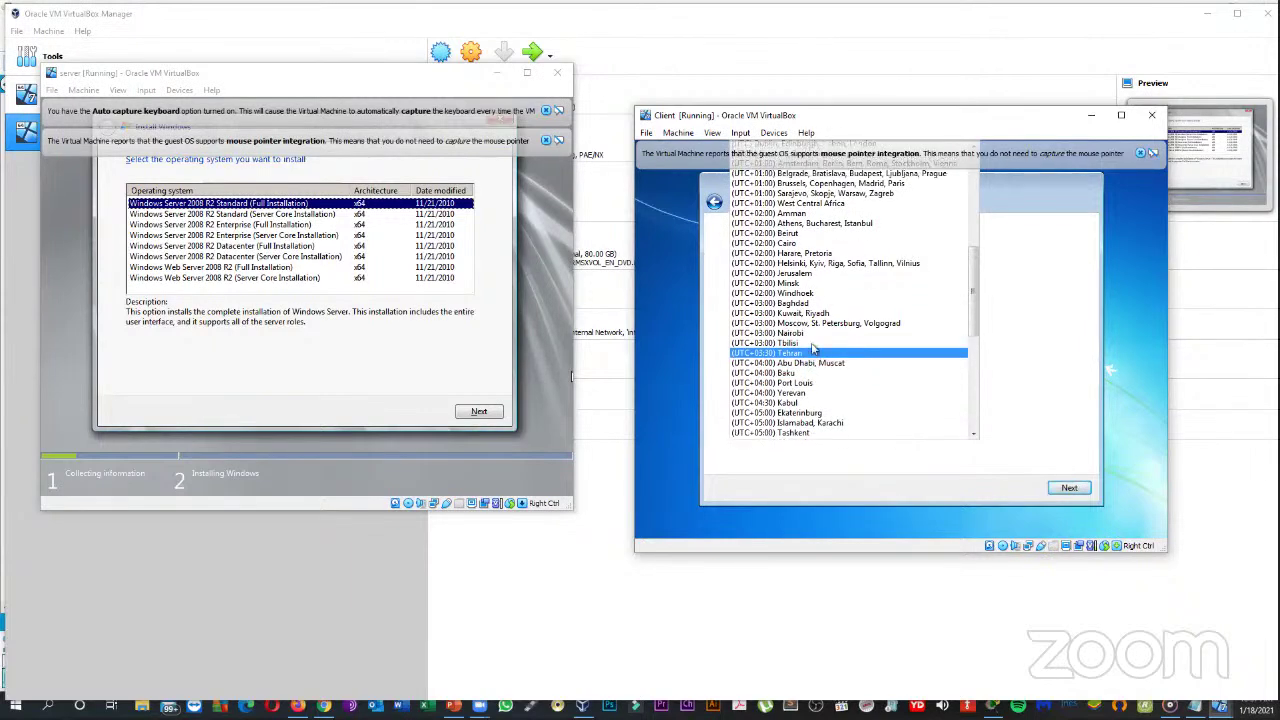
{"action": "scroll", "coordinate": [815, 347], "scroll_direction": "down", "scroll_amount": 7}
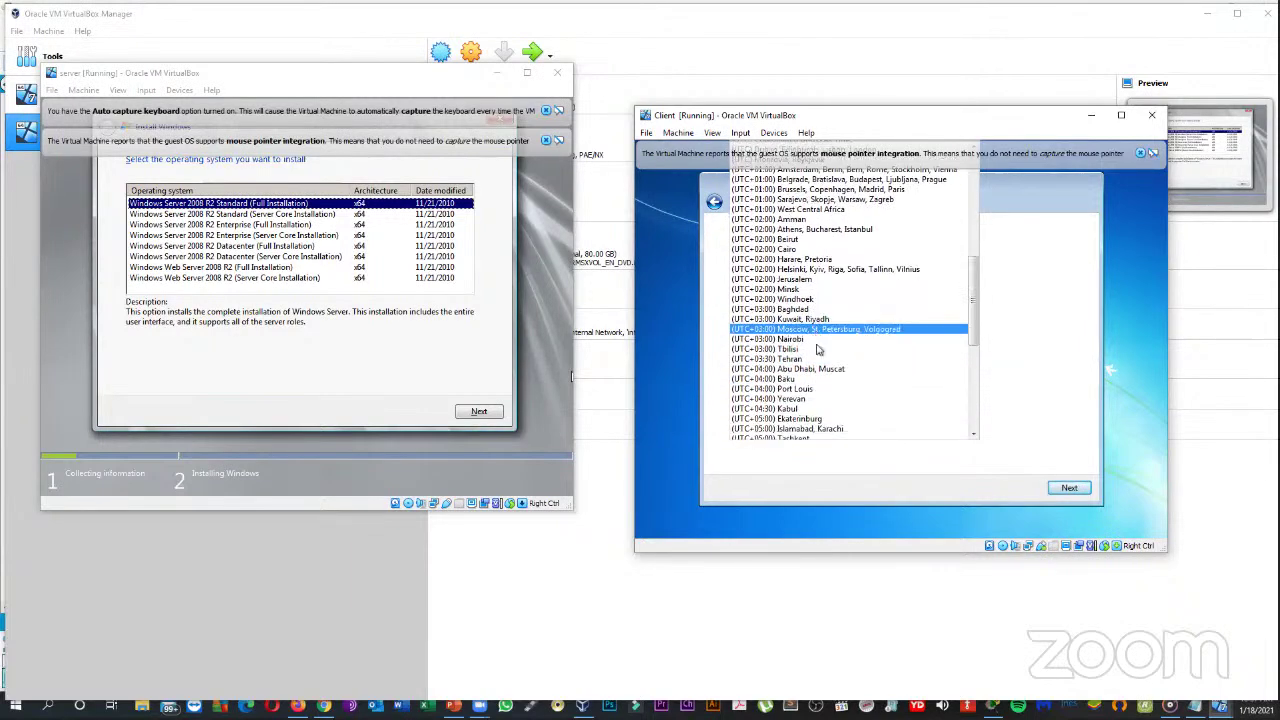
{"action": "left_click", "coordinate": [815, 305]}
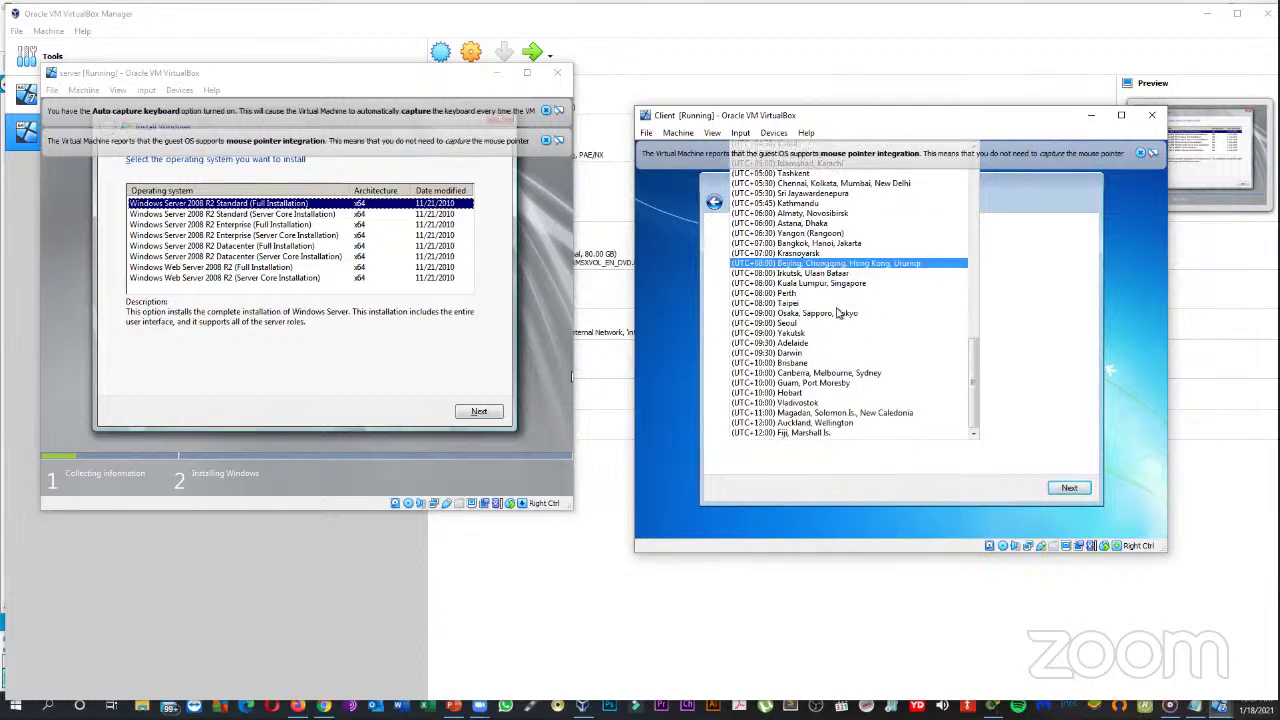
{"action": "left_click", "coordinate": [1069, 487]}
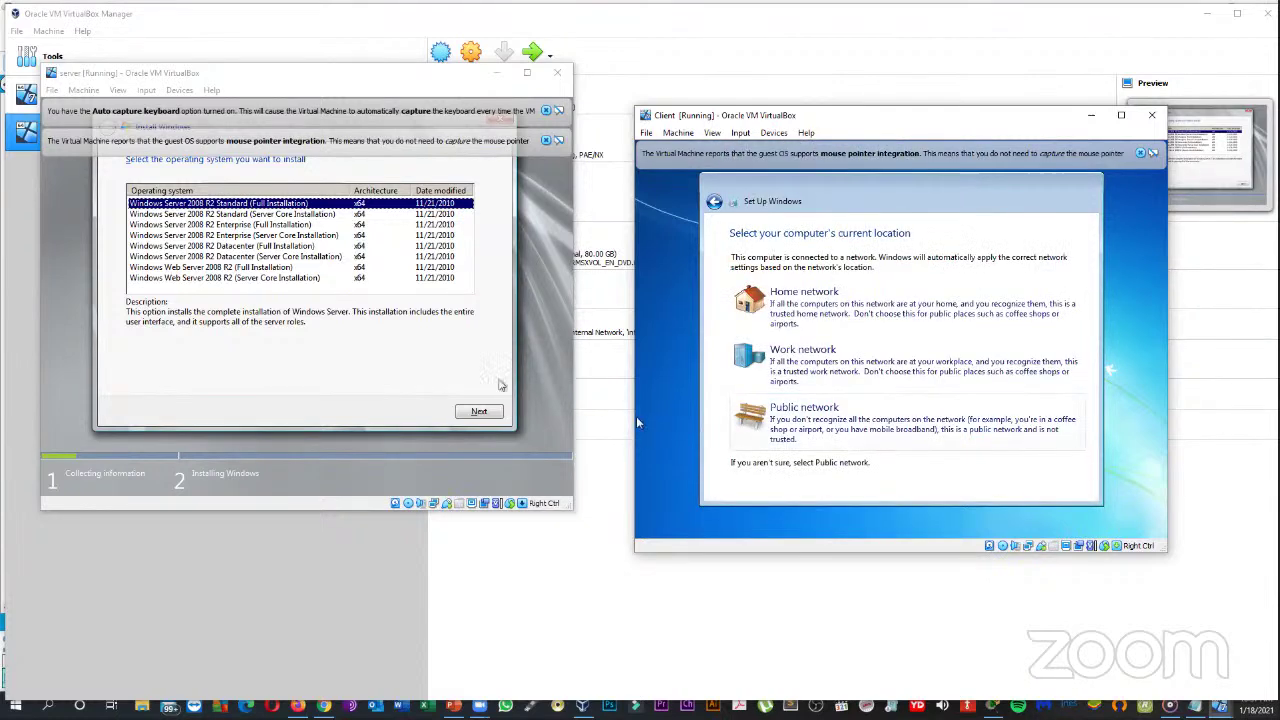
{"action": "left_click", "coordinate": [754, 427]}
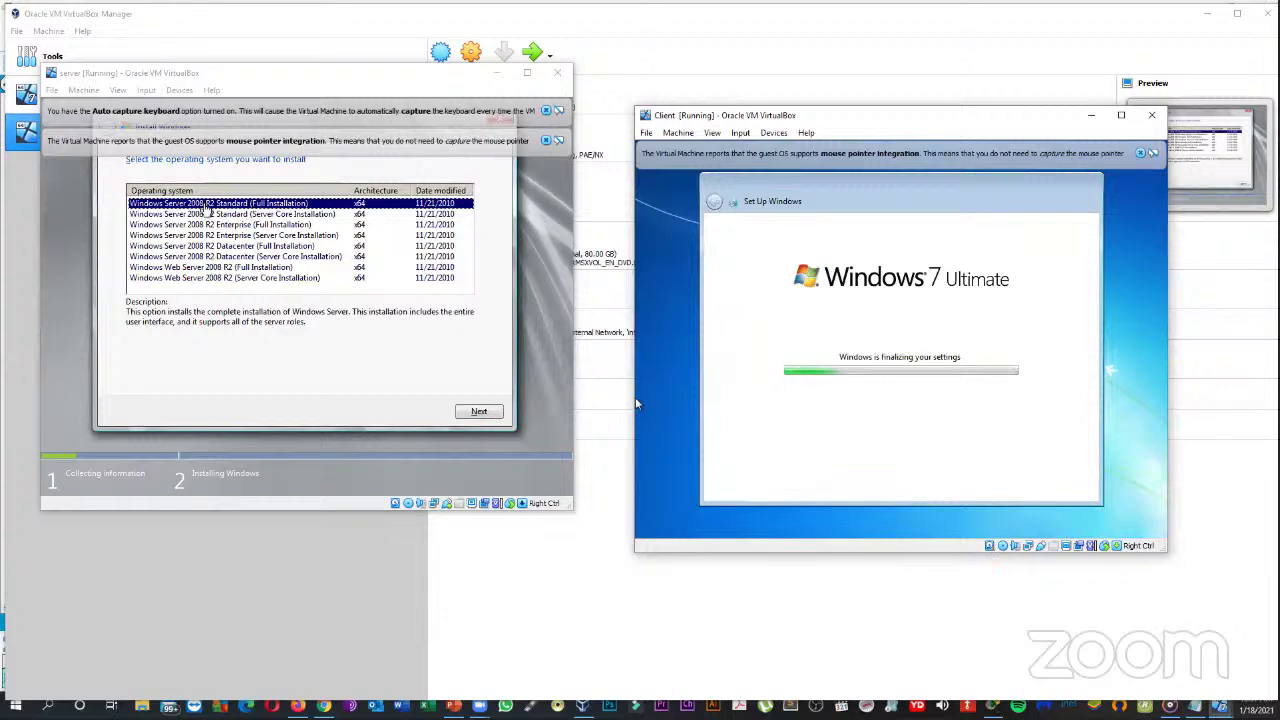
Step: Choose Windows Server 2008 R2 Standard (Full Installation), accept the license, and pick a custom install
{"action": "left_click", "coordinate": [480, 413]}
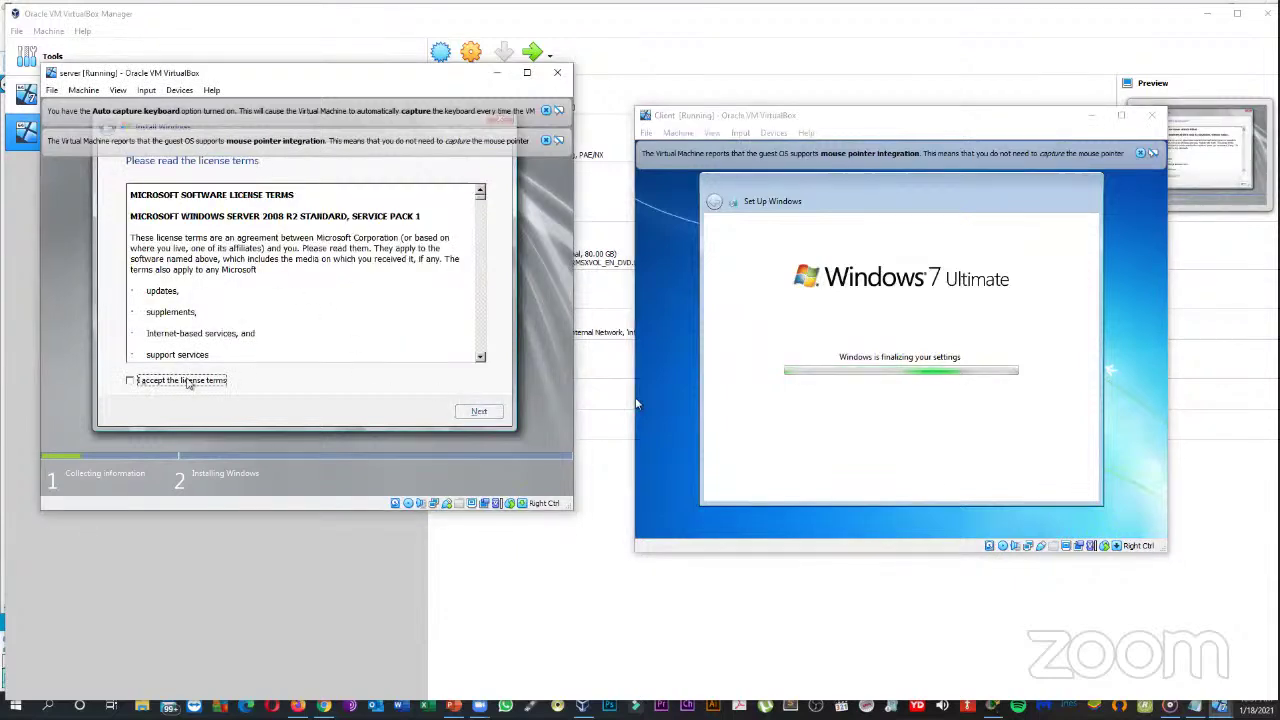
{"action": "left_click", "coordinate": [128, 381]}
{"action": "left_click", "coordinate": [474, 416]}
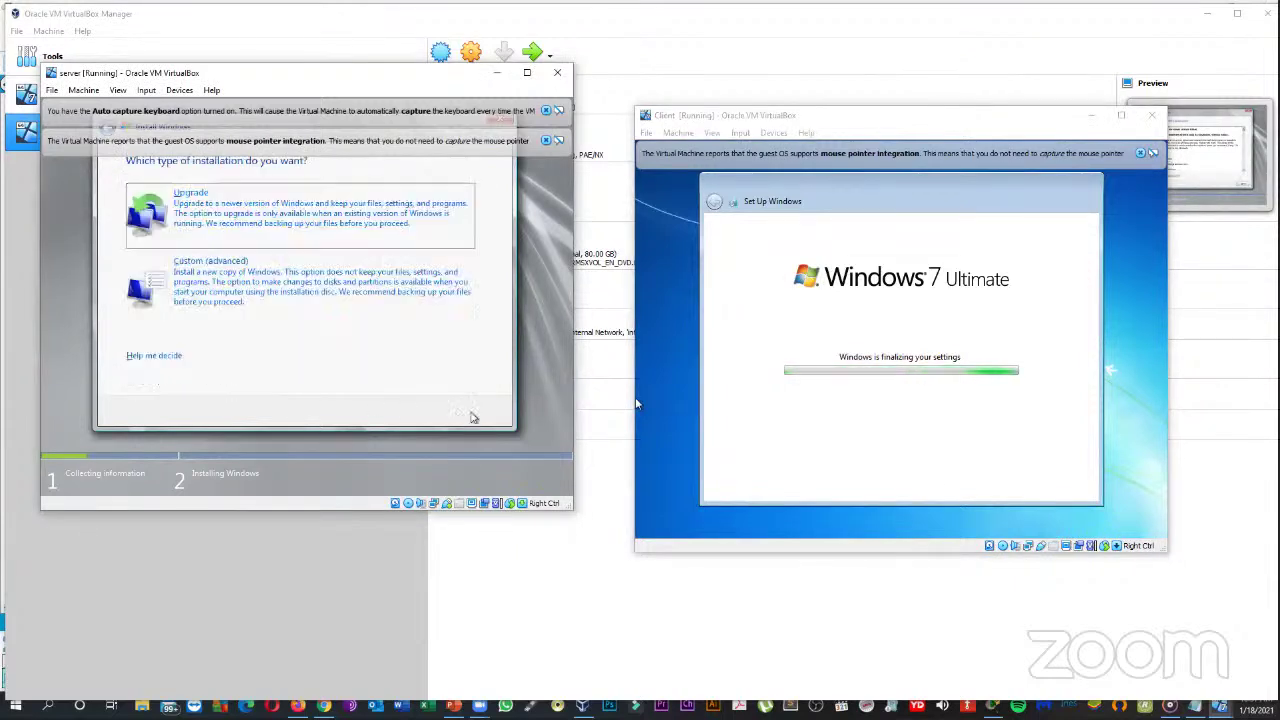
{"action": "left_click", "coordinate": [253, 286]}
Step: Create a new 40000 MB partition on the 80 GB disk, accepting the extra system partitions
{"action": "left_click", "coordinate": [400, 331]}
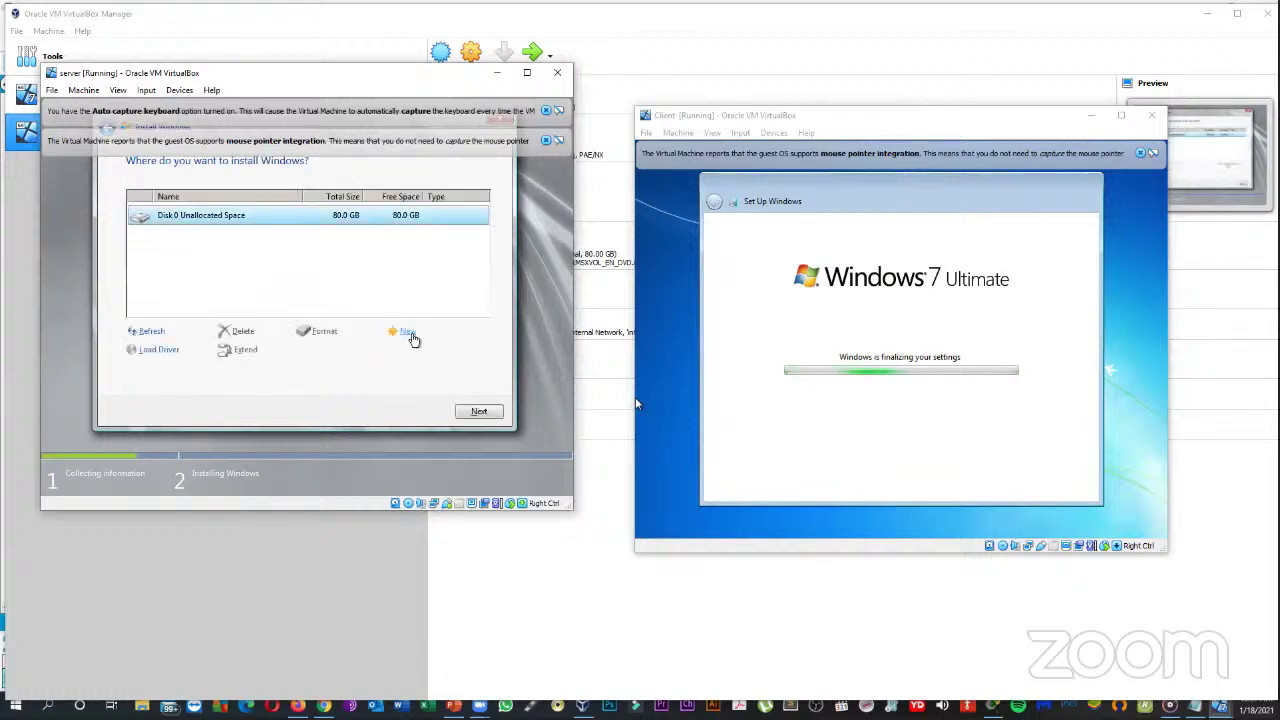
{"action": "left_click", "coordinate": [405, 331]}
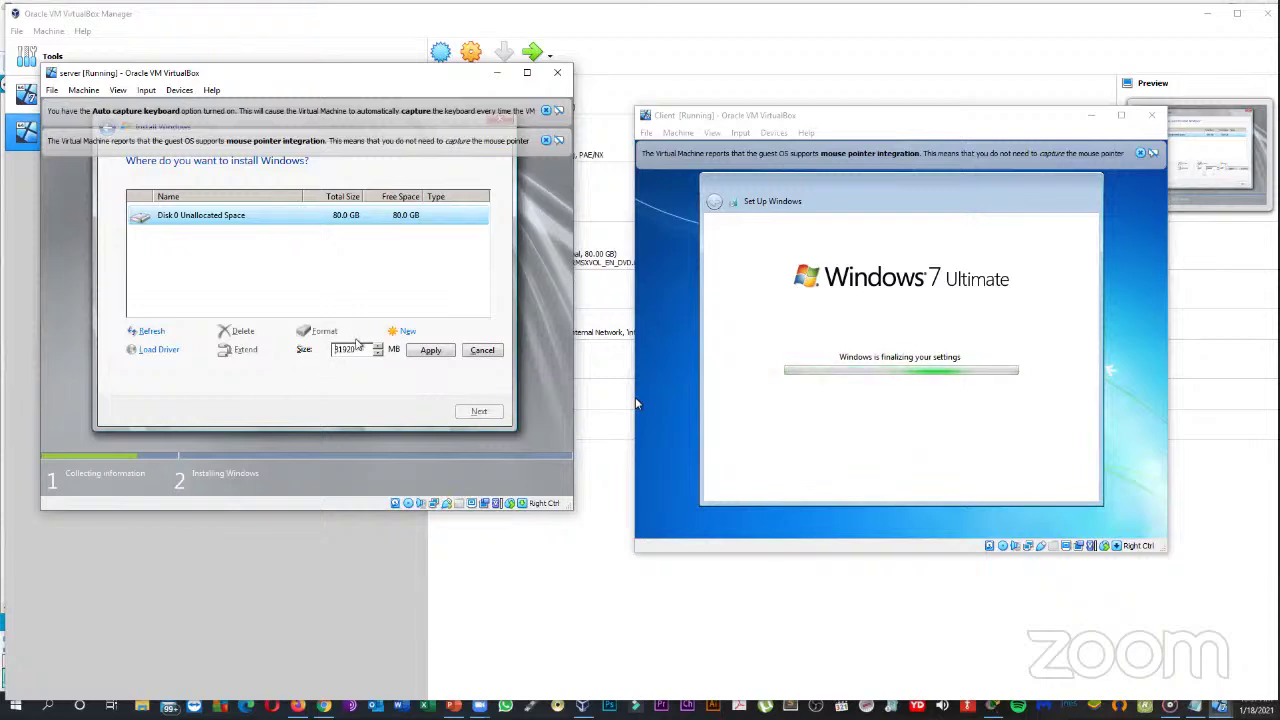
{"action": "left_click_drag", "start_coordinate": [358, 349], "coordinate": [297, 349]}
{"action": "type", "text": "40000"}
{"action": "left_click", "coordinate": [425, 350]}
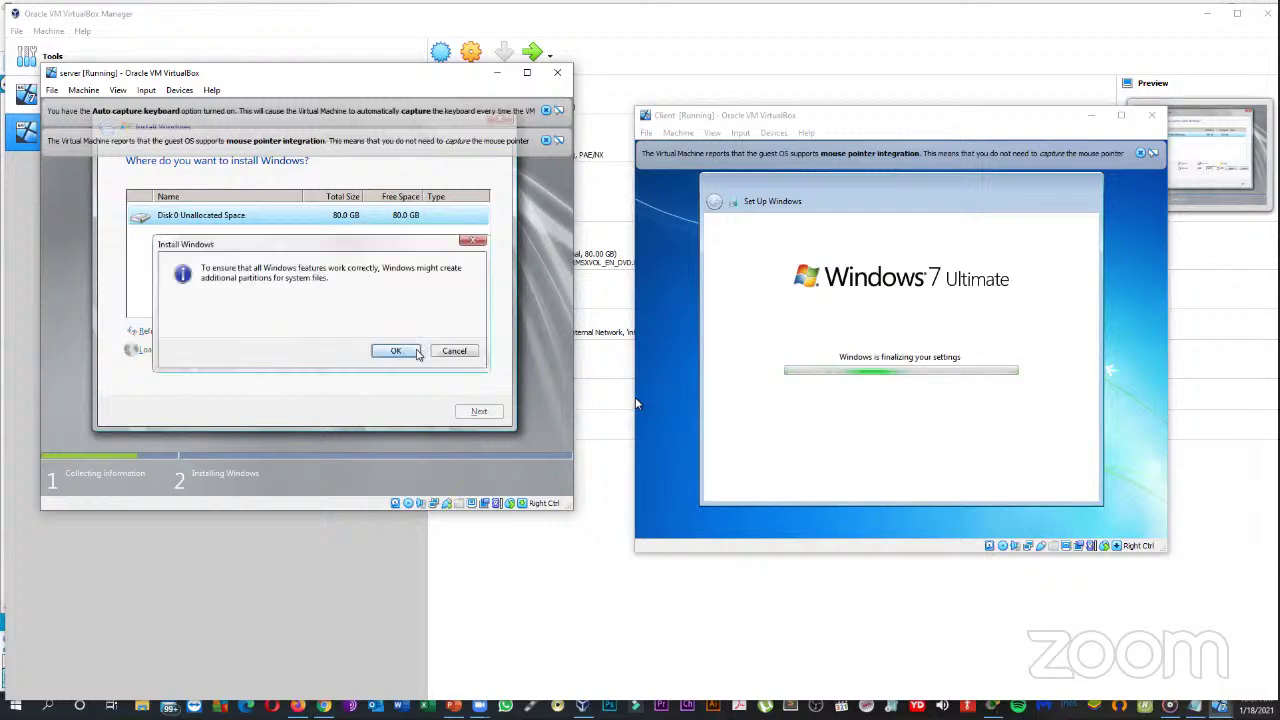
{"action": "left_click", "coordinate": [410, 350]}
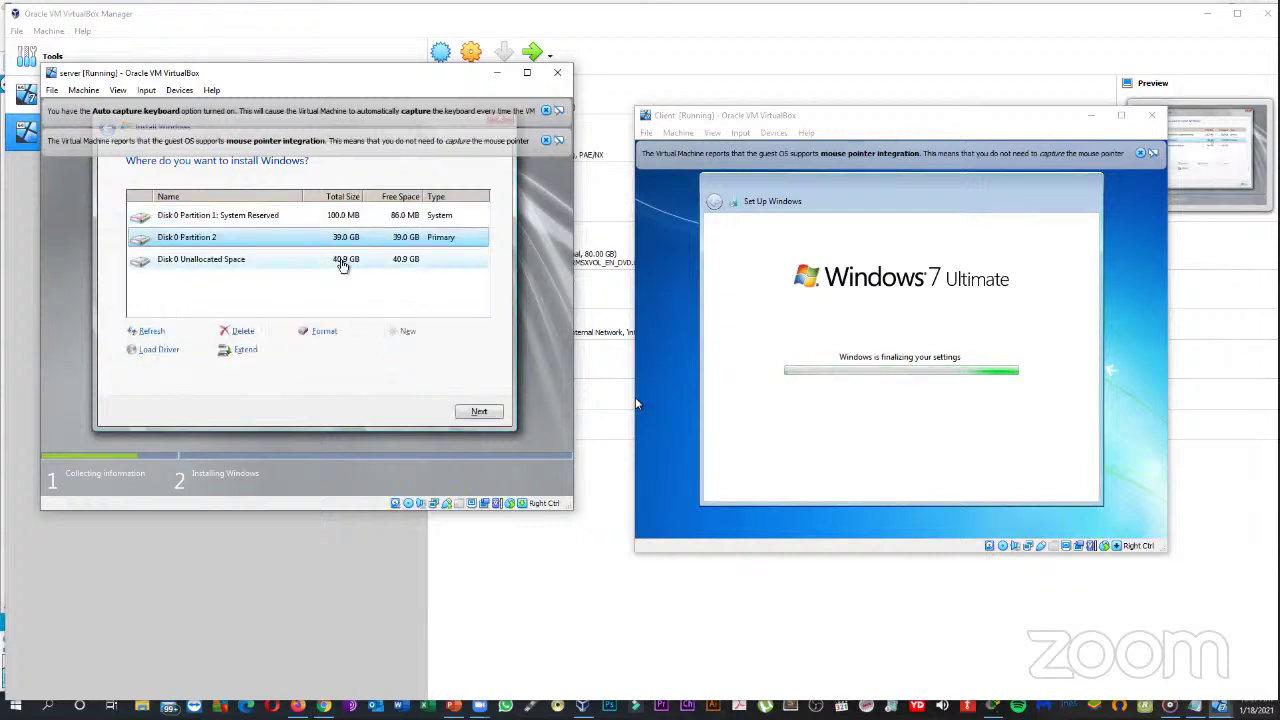
Step: Create a partition from the remaining space, format it and the 39.0 GB partition, and install there
{"action": "left_click", "coordinate": [408, 331]}
{"action": "left_click", "coordinate": [425, 352]}
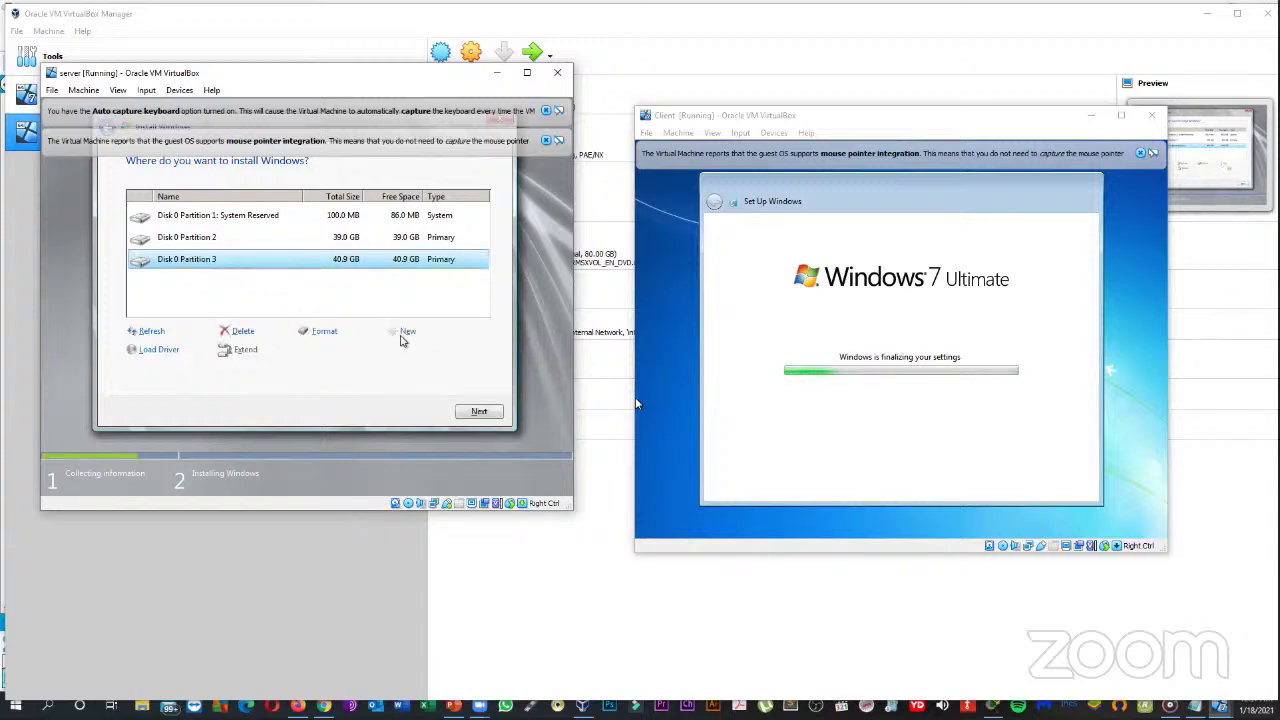
{"action": "left_click", "coordinate": [324, 331]}
{"action": "left_click", "coordinate": [378, 352]}
{"action": "left_click", "coordinate": [380, 242]}
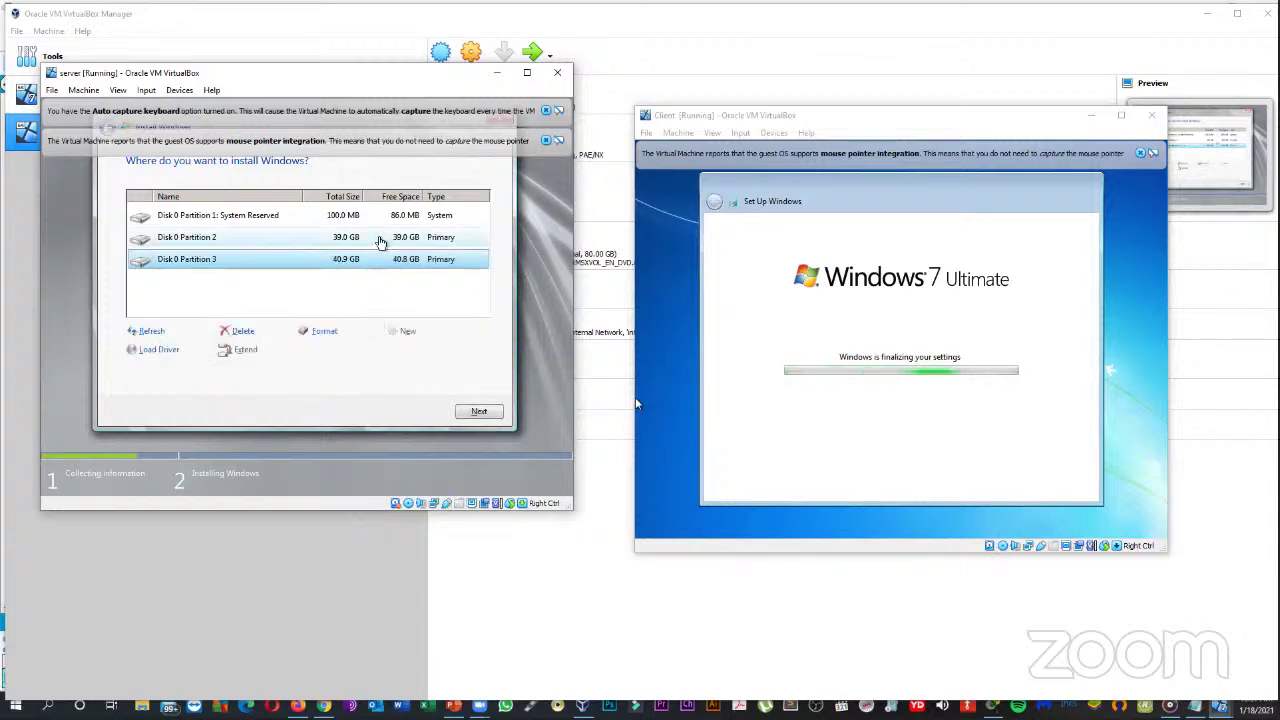
{"action": "left_click", "coordinate": [330, 331]}
{"action": "left_click", "coordinate": [395, 350]}
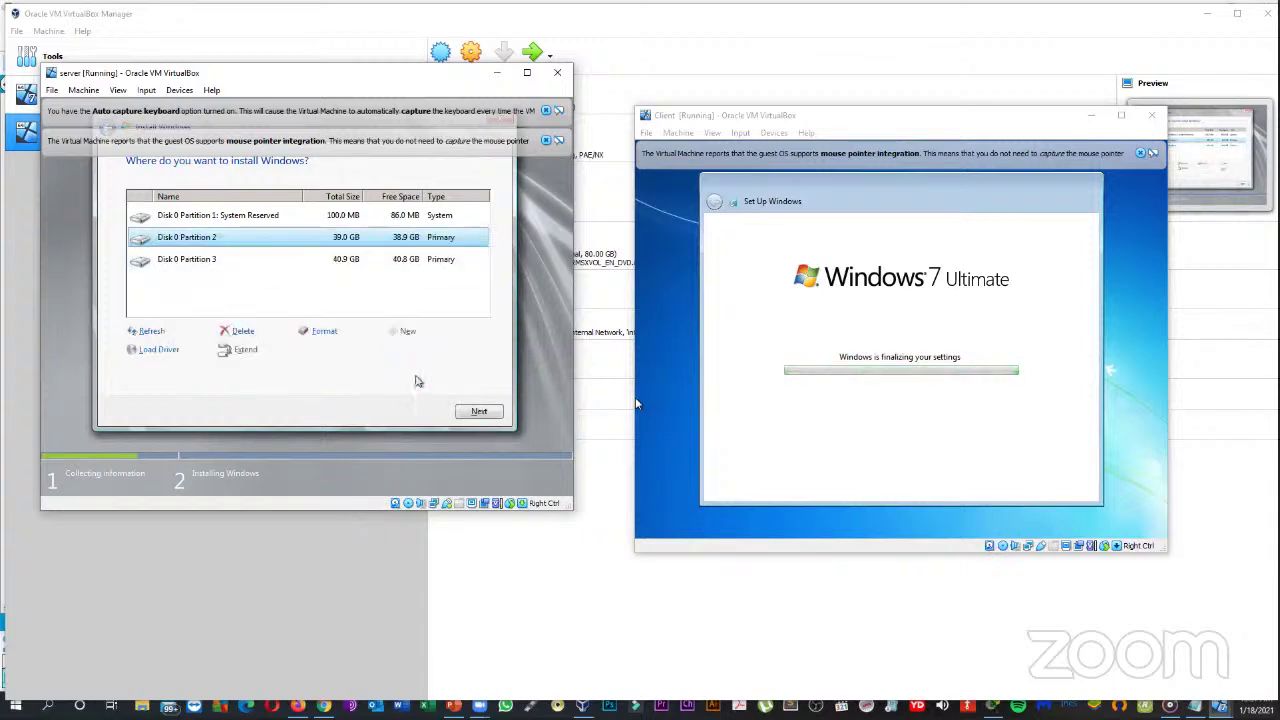
{"action": "left_click", "coordinate": [476, 411]}
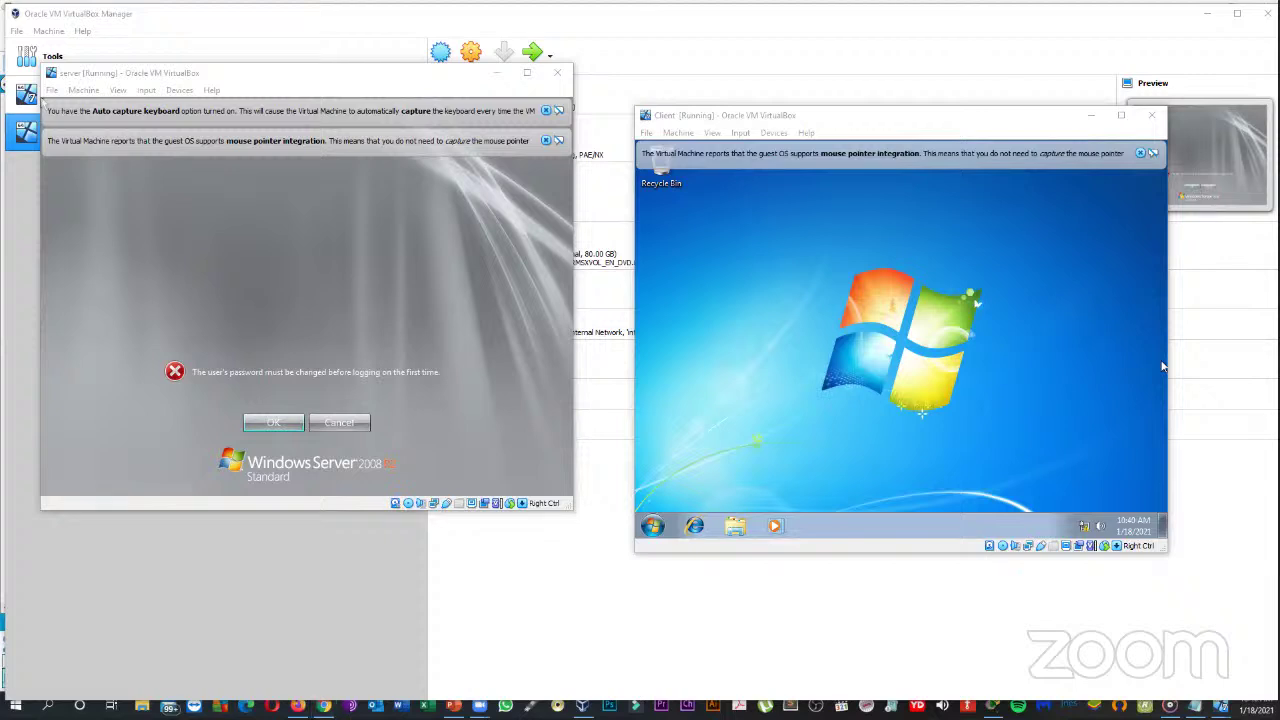
Step: After both installs finish, switch to the Cisco Packet Tracer network diagram
{"action": "key", "text": "alt+Tab"}
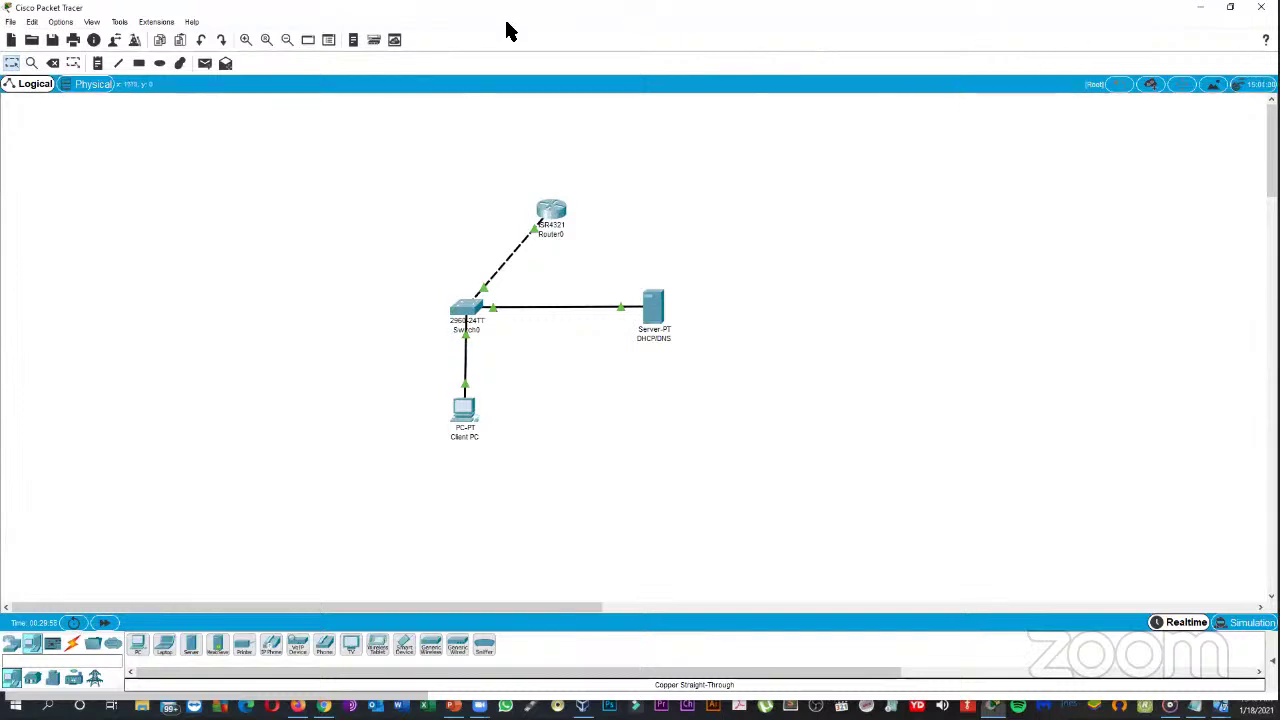
Step: Switch from the Packet Tracer topology back to the running VirtualBox VMs
{"action": "key", "text": "alt+Tab"}
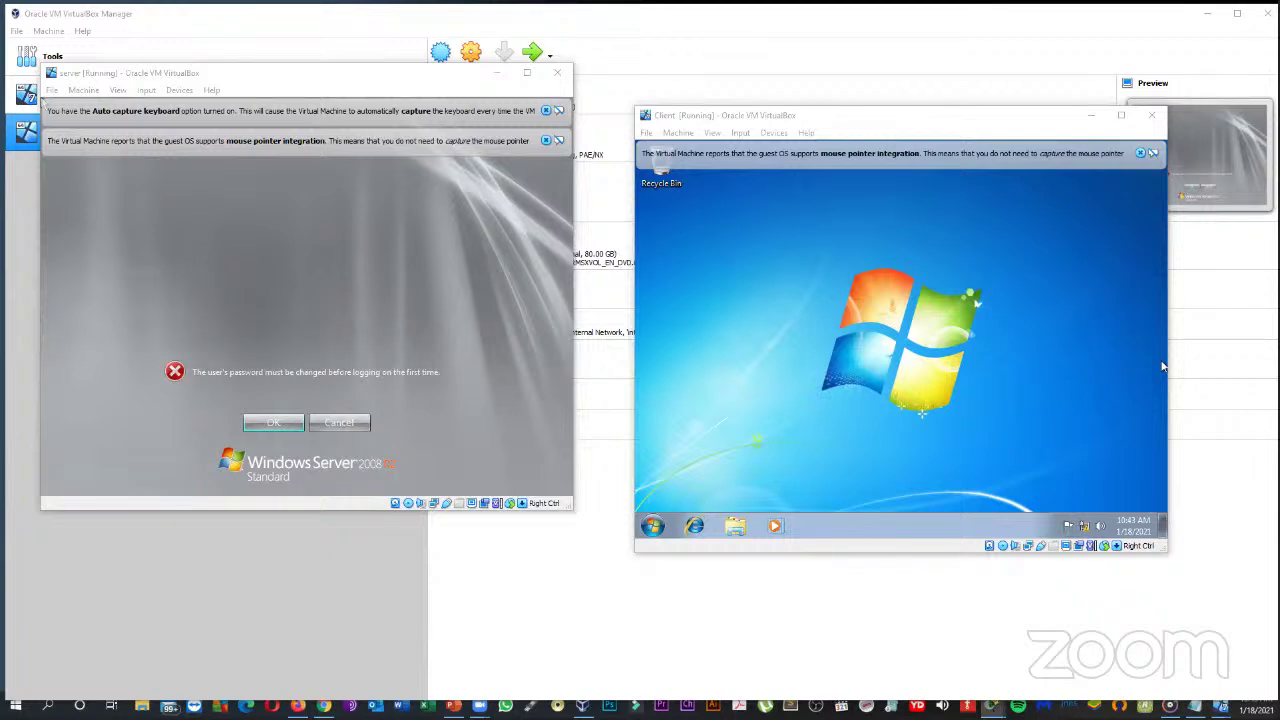
Step: Enter and confirm a new Administrator password on the server VM, then acknowledge the change
{"action": "left_click", "coordinate": [271, 422]}
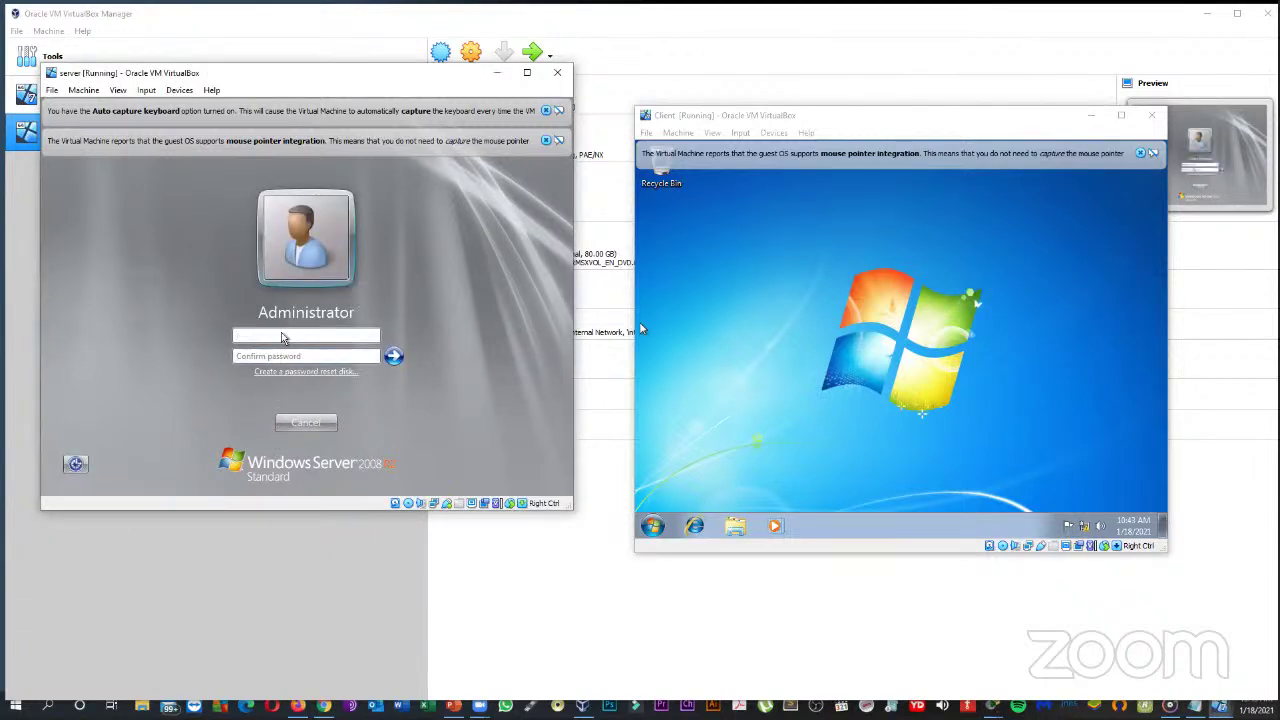
{"action": "key", "text": "BackSpace"}
{"action": "key", "text": "BackSpace"}
{"action": "key", "text": "BackSpace"}
{"action": "key", "text": "BackSpace"}
{"action": "key", "text": "BackSpace"}
{"action": "key", "text": "BackSpace"}
{"action": "key", "text": "BackSpace"}
{"action": "key", "text": "BackSpace"}
{"action": "key", "text": "BackSpace"}
{"action": "key", "text": "BackSpace"}
{"action": "key", "text": "BackSpace"}
{"action": "key", "text": "BackSpace"}
{"action": "key", "text": "BackSpace"}
{"action": "key", "text": "BackSpace"}
{"action": "key", "text": "BackSpace"}
{"action": "key", "text": "BackSpace"}
{"action": "key", "text": "BackSpace"}
{"action": "key", "text": "BackSpace"}
{"action": "key", "text": "Tab"}
{"action": "key", "text": "Return"}
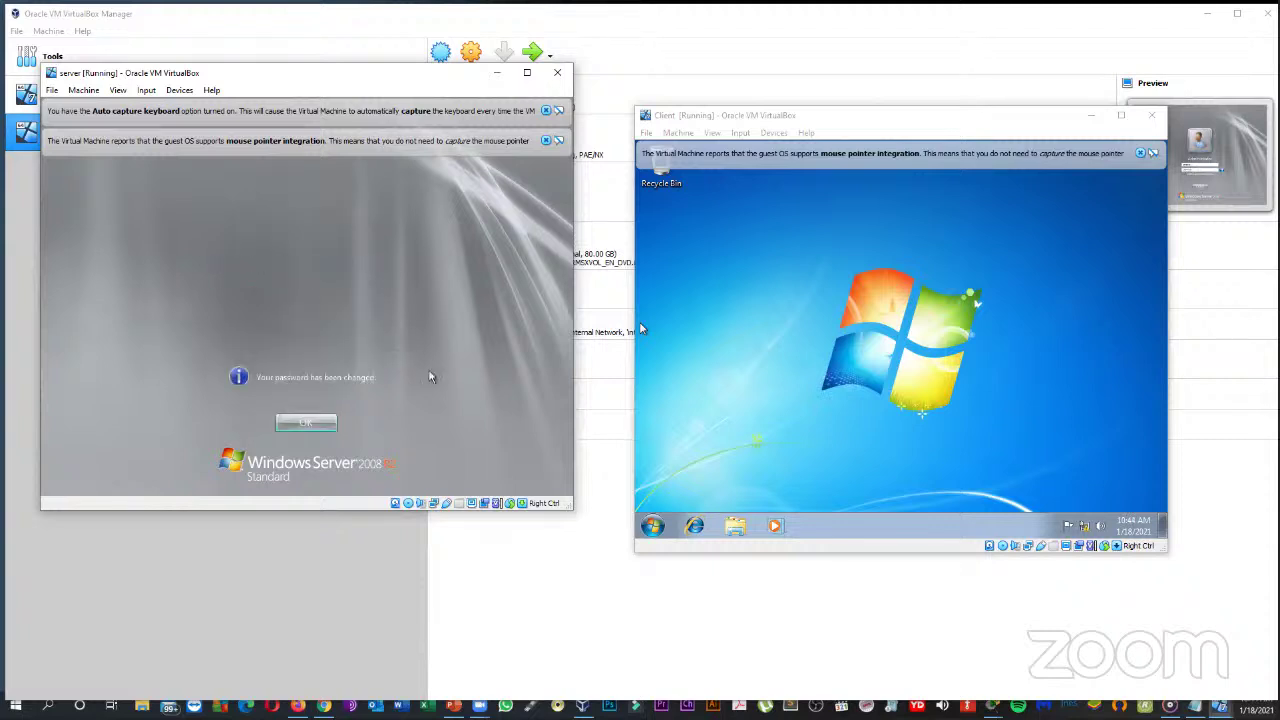
{"action": "key", "text": "Return"}
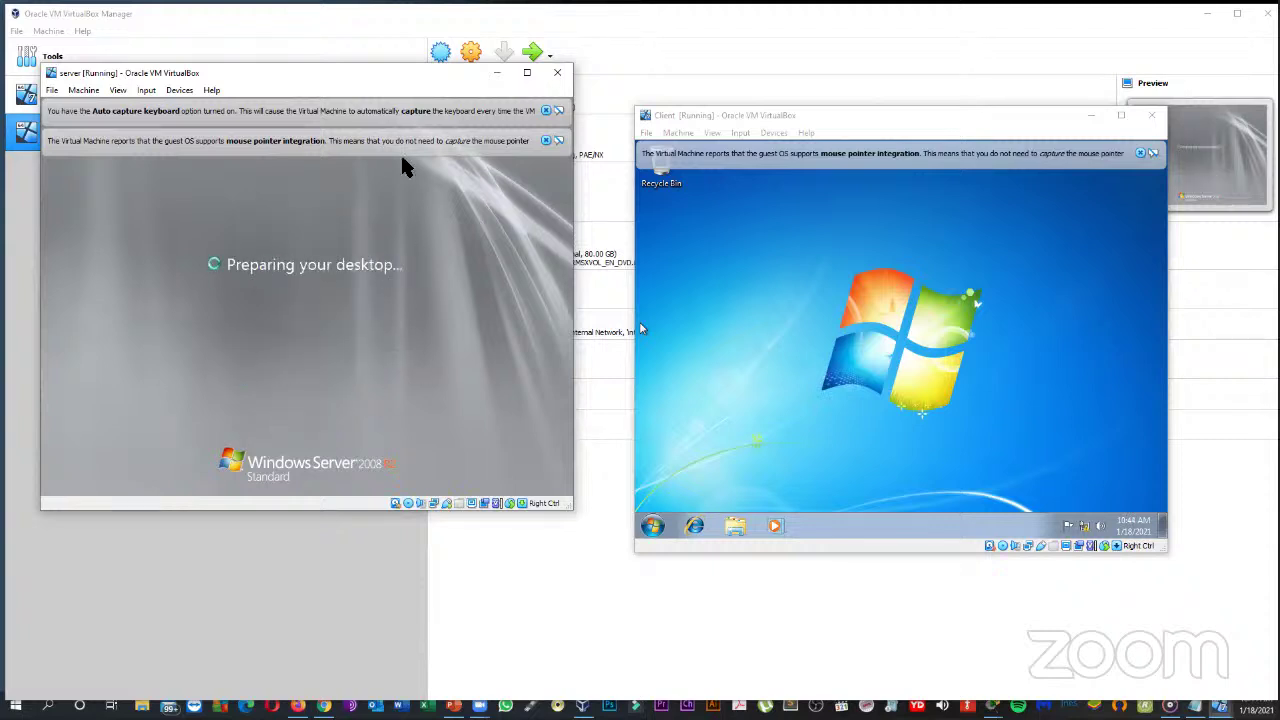
Step: Dismiss both VMs' pointer integration notices and place the server and Client windows side by side
{"action": "left_click", "coordinate": [546, 140]}
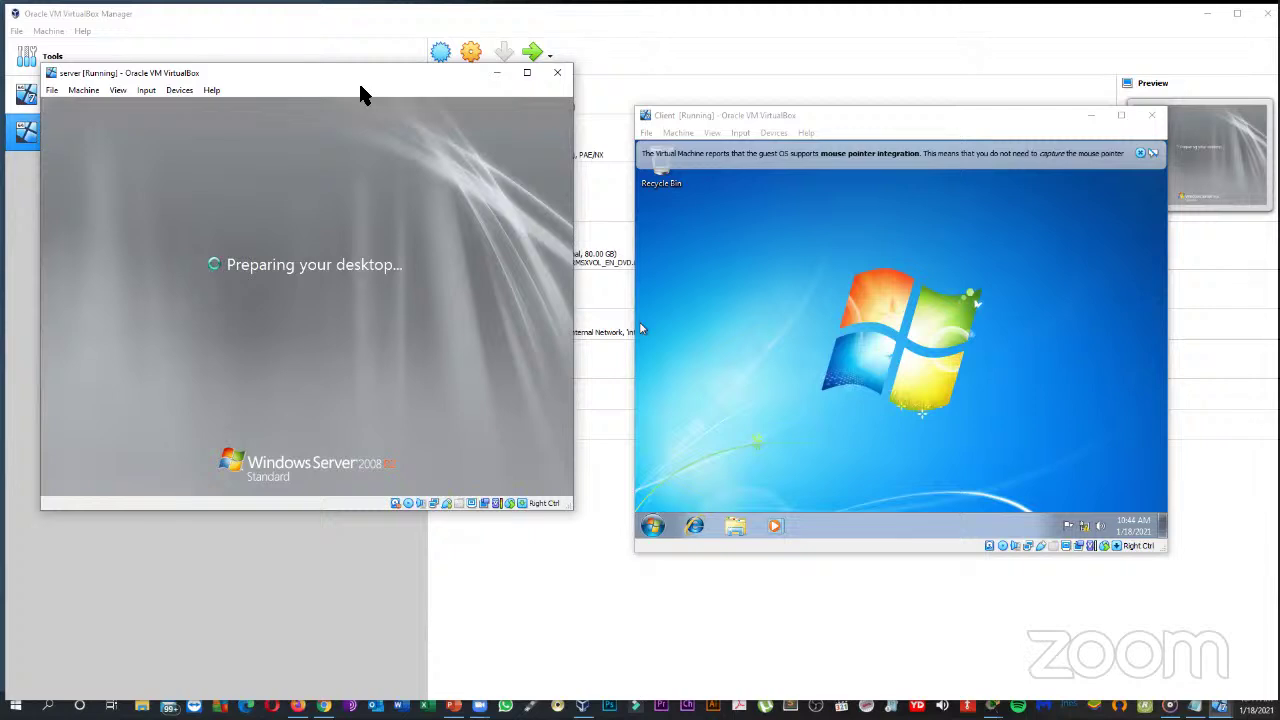
{"action": "left_click_drag", "start_coordinate": [362, 77], "coordinate": [394, 96]}
{"action": "left_click", "coordinate": [712, 132]}
{"action": "left_click", "coordinate": [846, 120]}
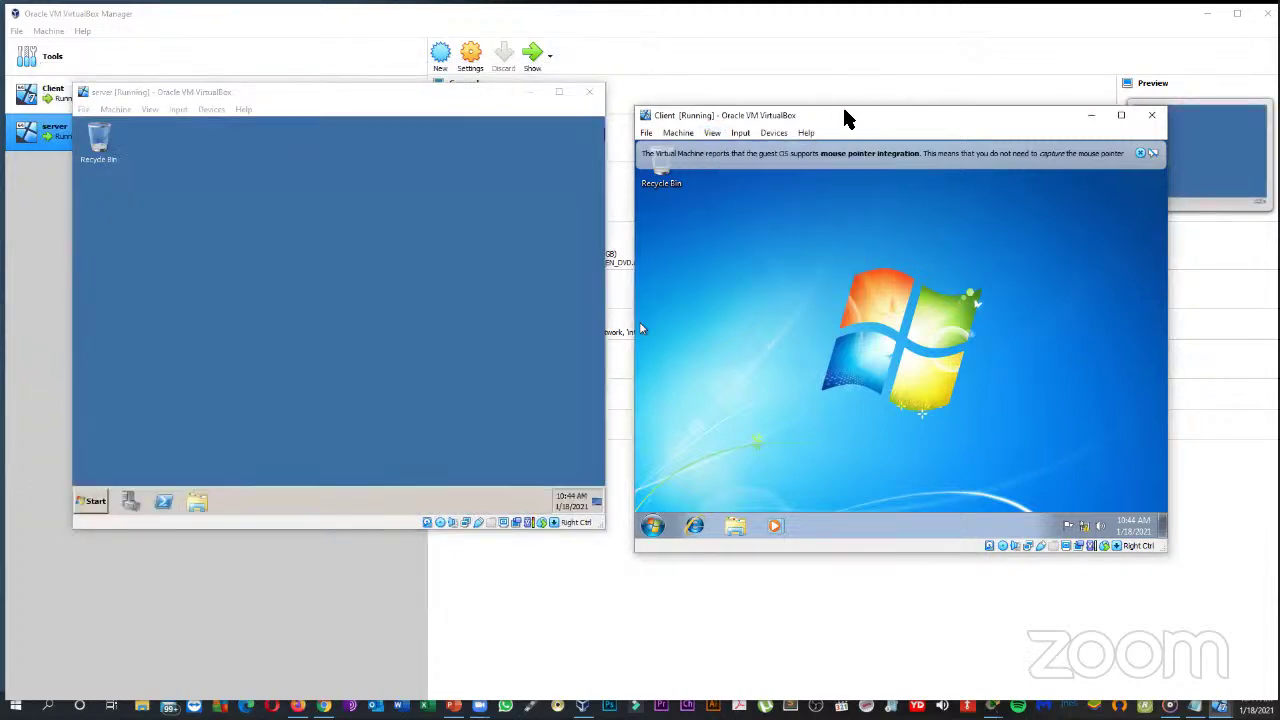
{"action": "left_click_drag", "start_coordinate": [846, 120], "coordinate": [826, 93]}
{"action": "left_click", "coordinate": [1127, 125]}
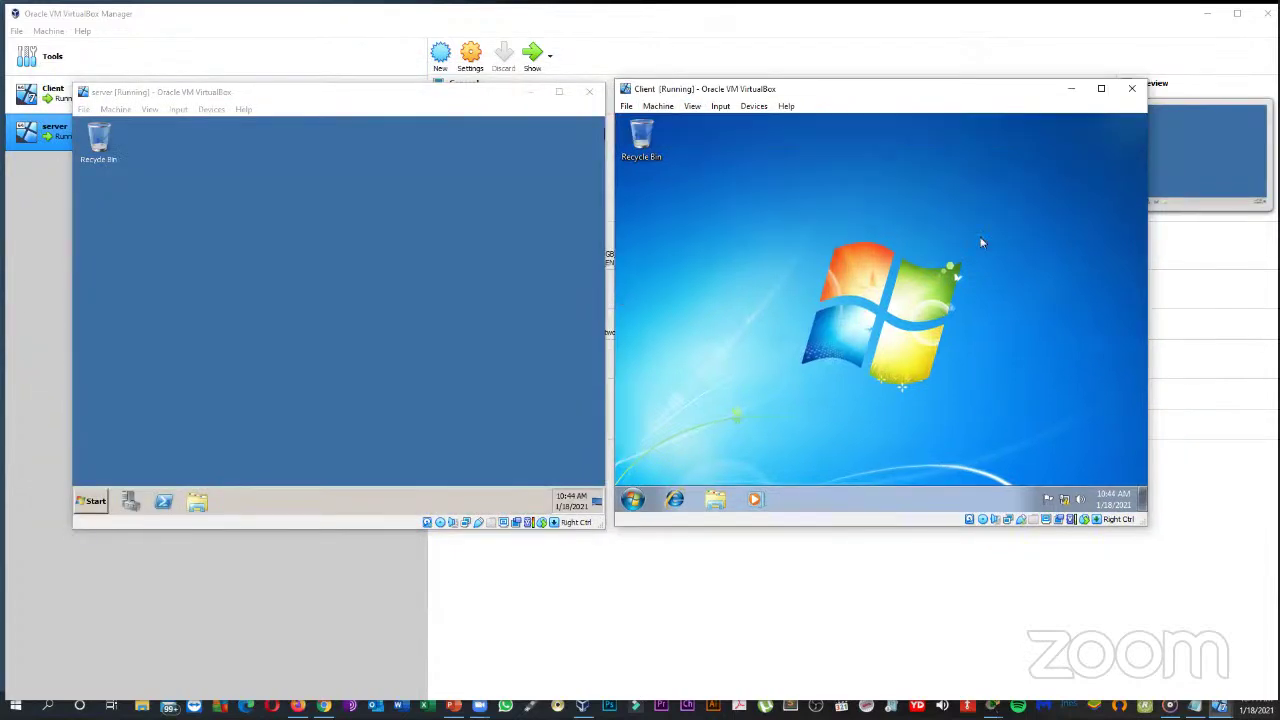
Step: Browse the Client VM's Local Disk (D:), close the file browser, and cancel closing the VM
{"action": "left_click", "coordinate": [716, 499]}
{"action": "left_click", "coordinate": [672, 340]}
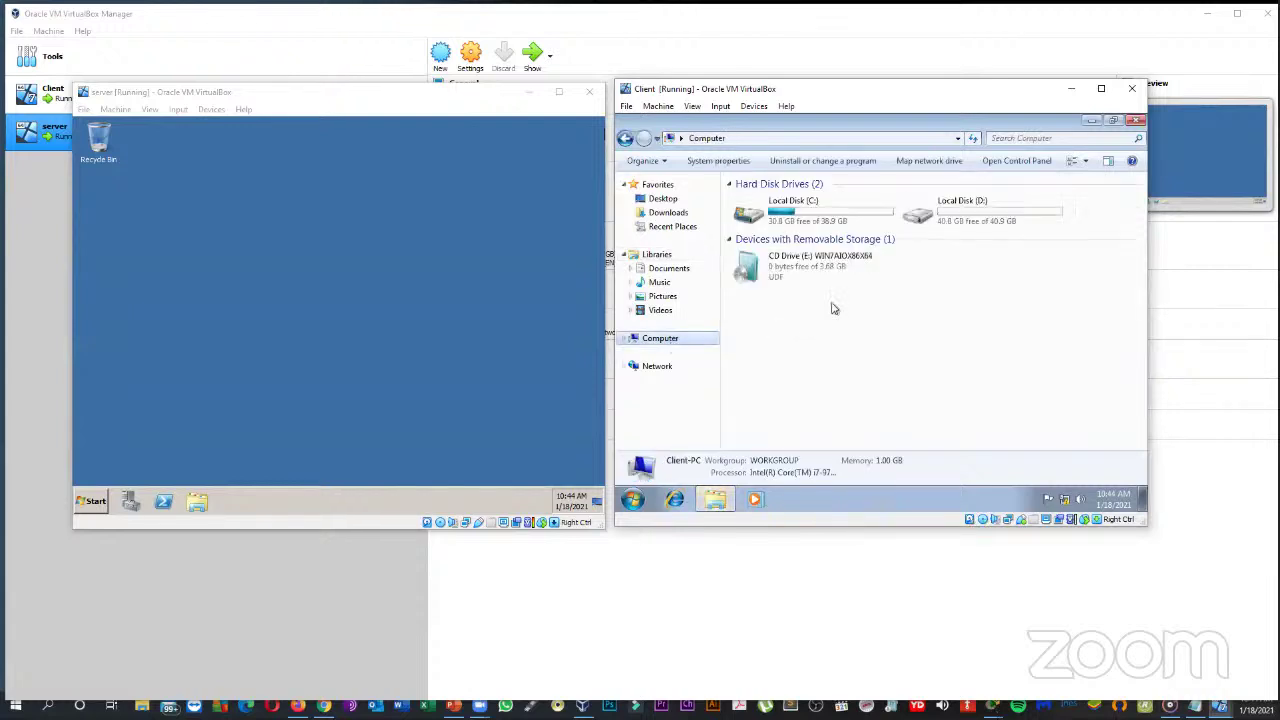
{"action": "double_click", "coordinate": [962, 212]}
{"action": "left_click", "coordinate": [1136, 120]}
{"action": "left_click", "coordinate": [1130, 97]}
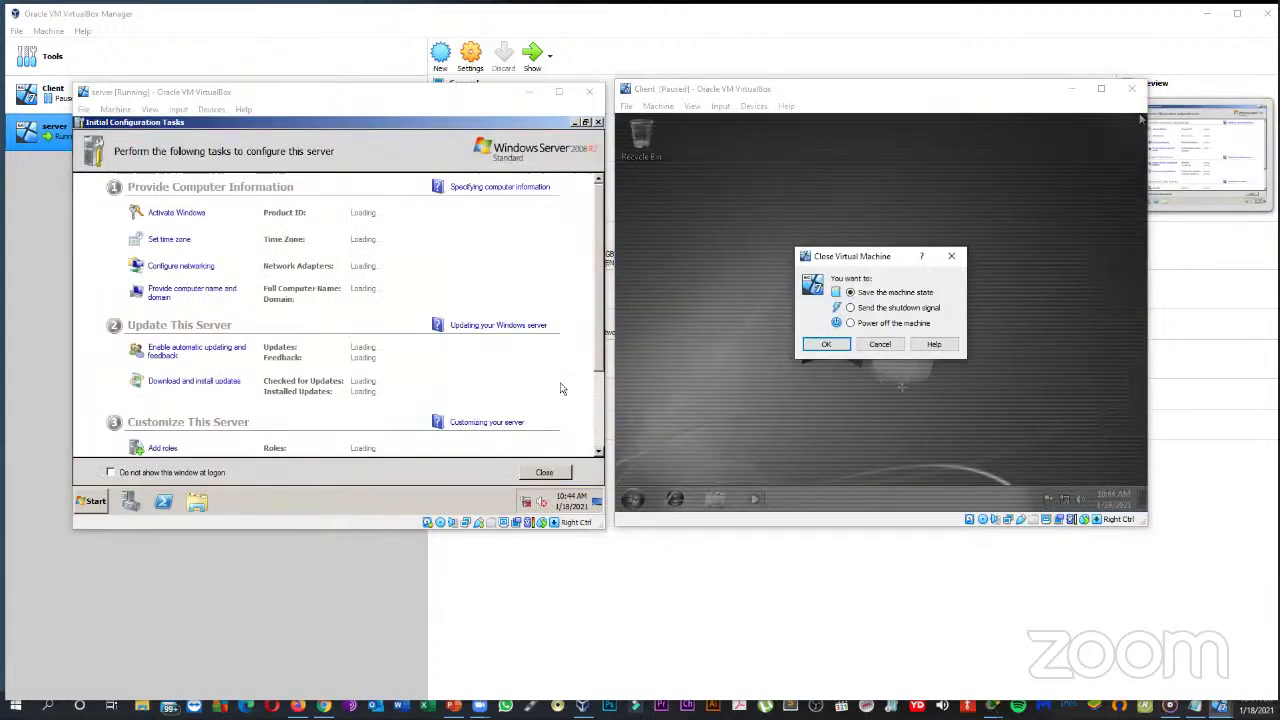
{"action": "left_click", "coordinate": [881, 345]}
Step: Close the server's Initial Configuration Tasks window and nudge the server window up and left
{"action": "left_click", "coordinate": [524, 472]}
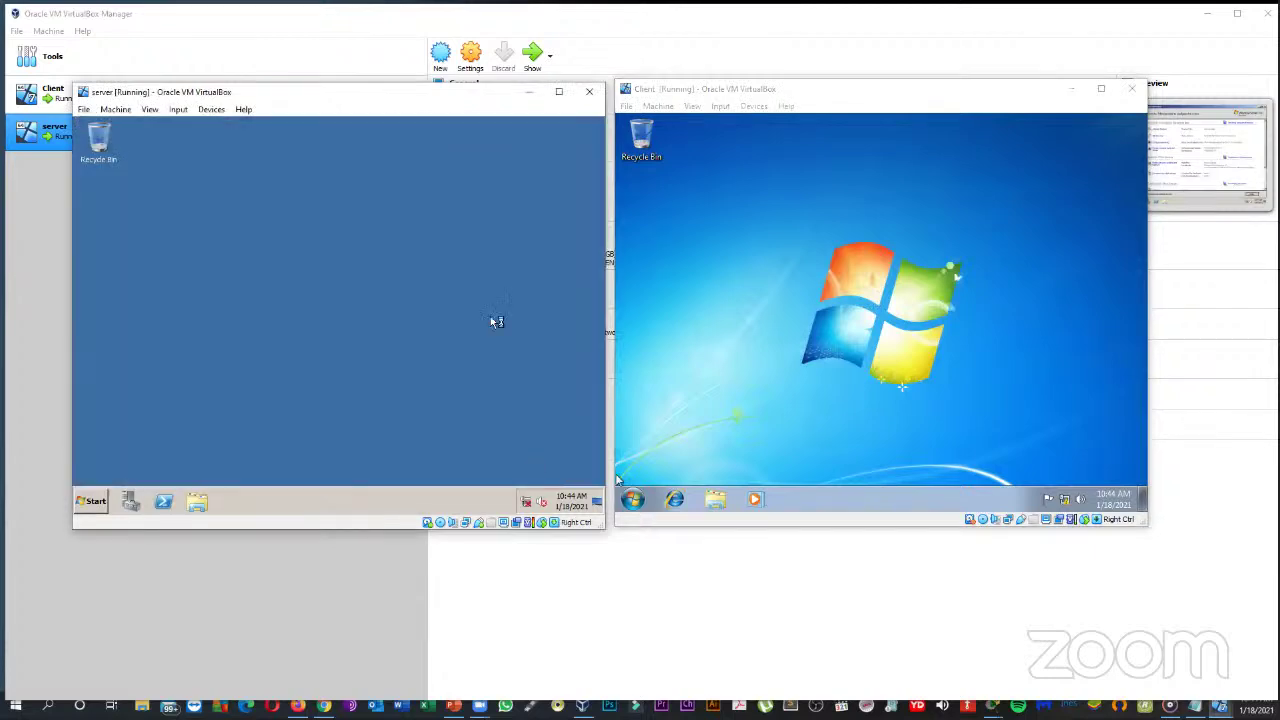
{"action": "left_click_drag", "start_coordinate": [443, 97], "coordinate": [419, 91]}
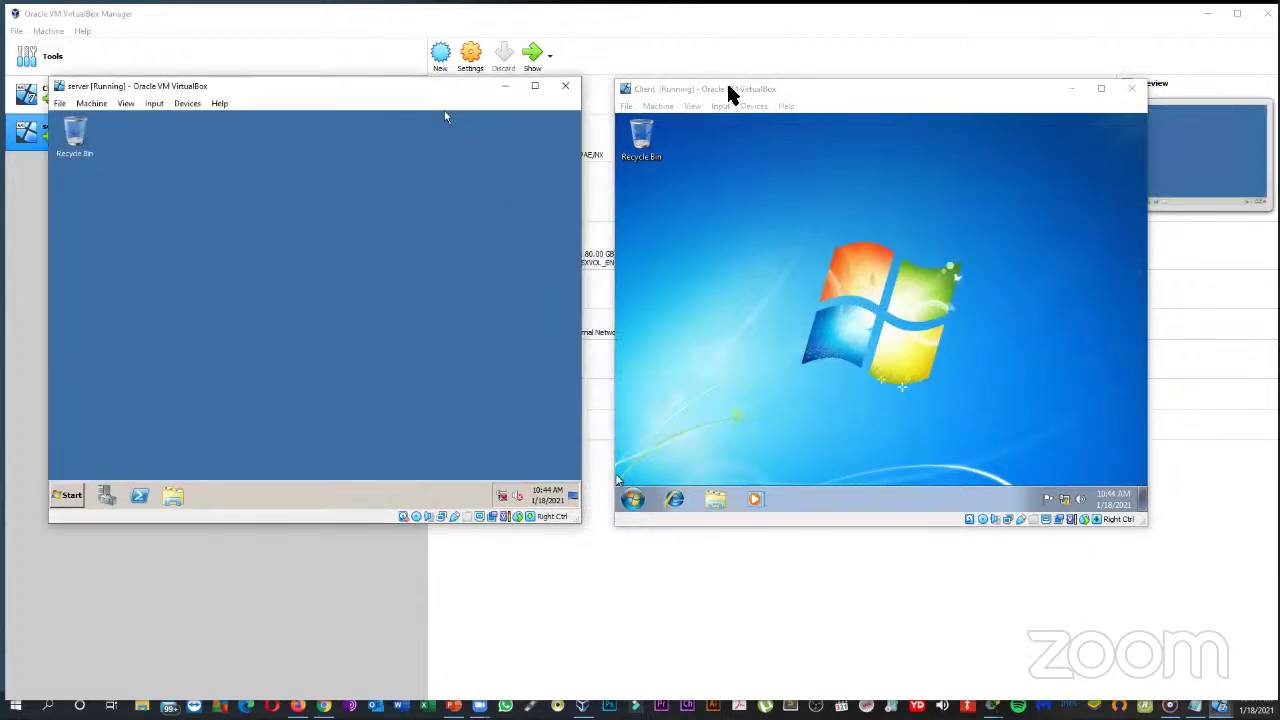
{"action": "left_click", "coordinate": [726, 88]}
Step: Nudge the Client VM window up and left, then make it the active window
{"action": "left_click_drag", "start_coordinate": [728, 95], "coordinate": [722, 87]}
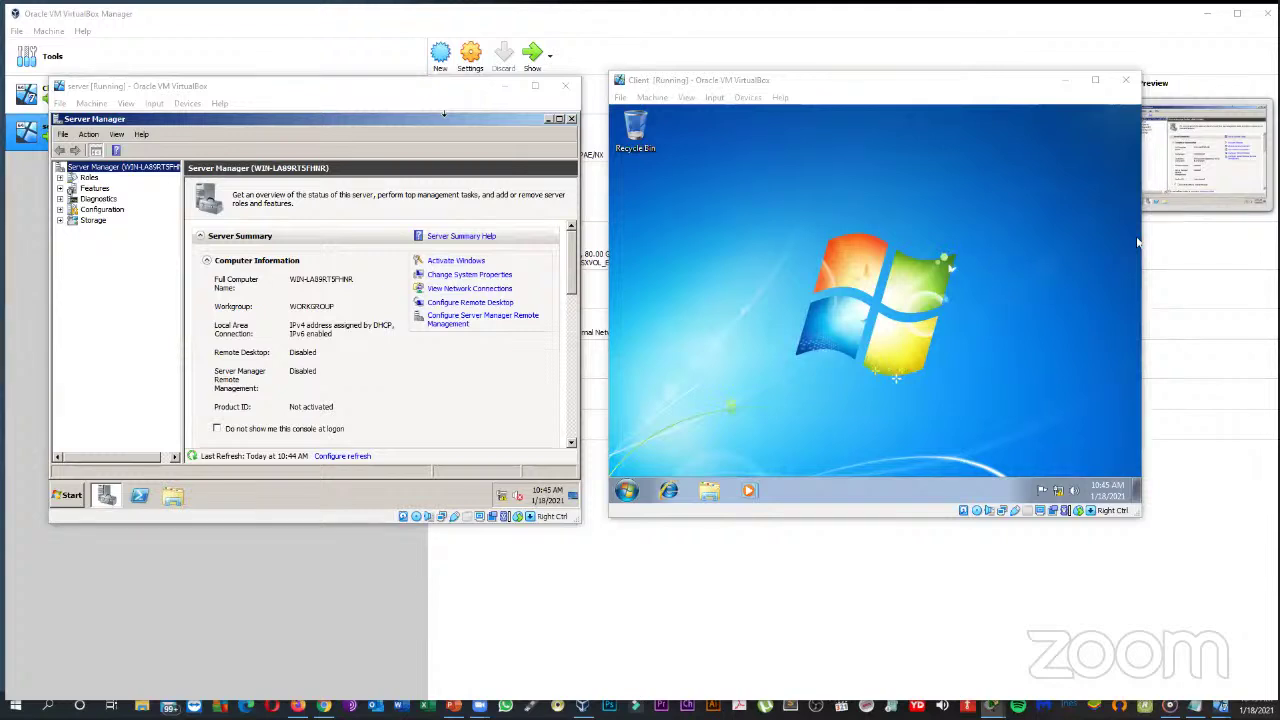
{"action": "left_click", "coordinate": [1137, 241]}
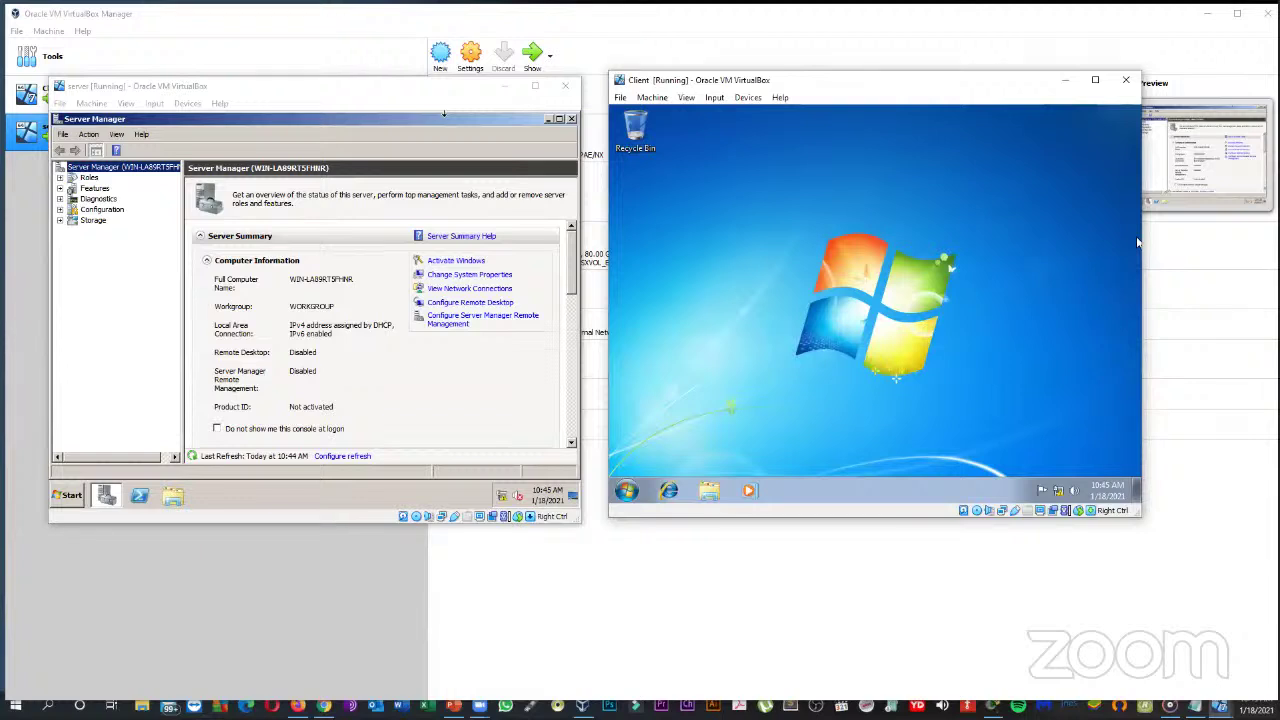
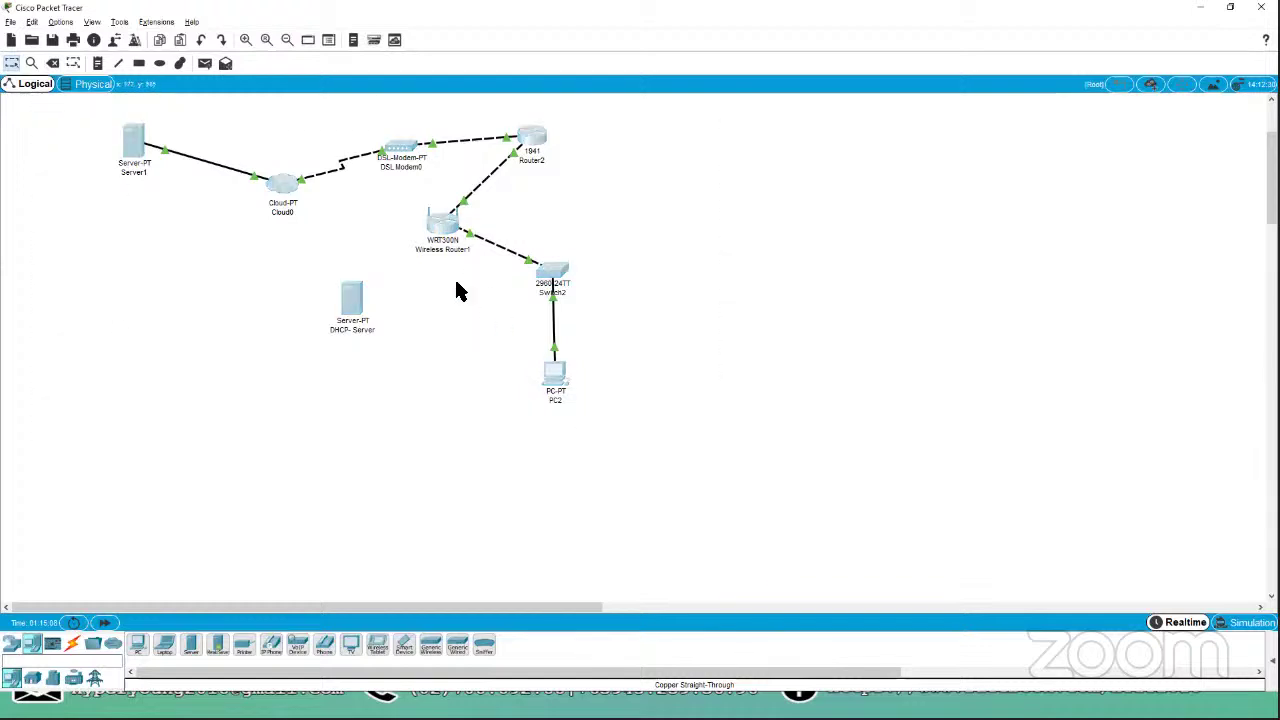
Step: Centre the topology on the canvas and reposition the DHCP server below it
{"action": "left_click_drag", "start_coordinate": [463, 266], "coordinate": [689, 334]}
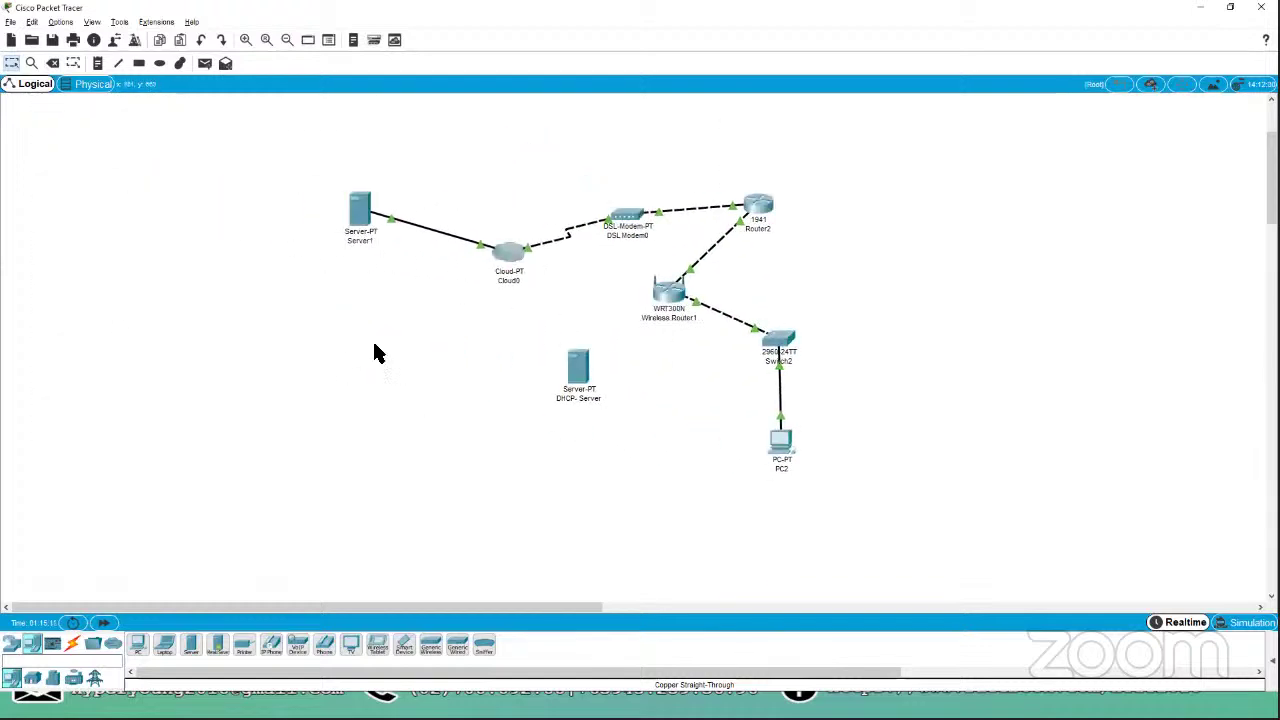
{"action": "left_click_drag", "start_coordinate": [572, 390], "coordinate": [550, 408]}
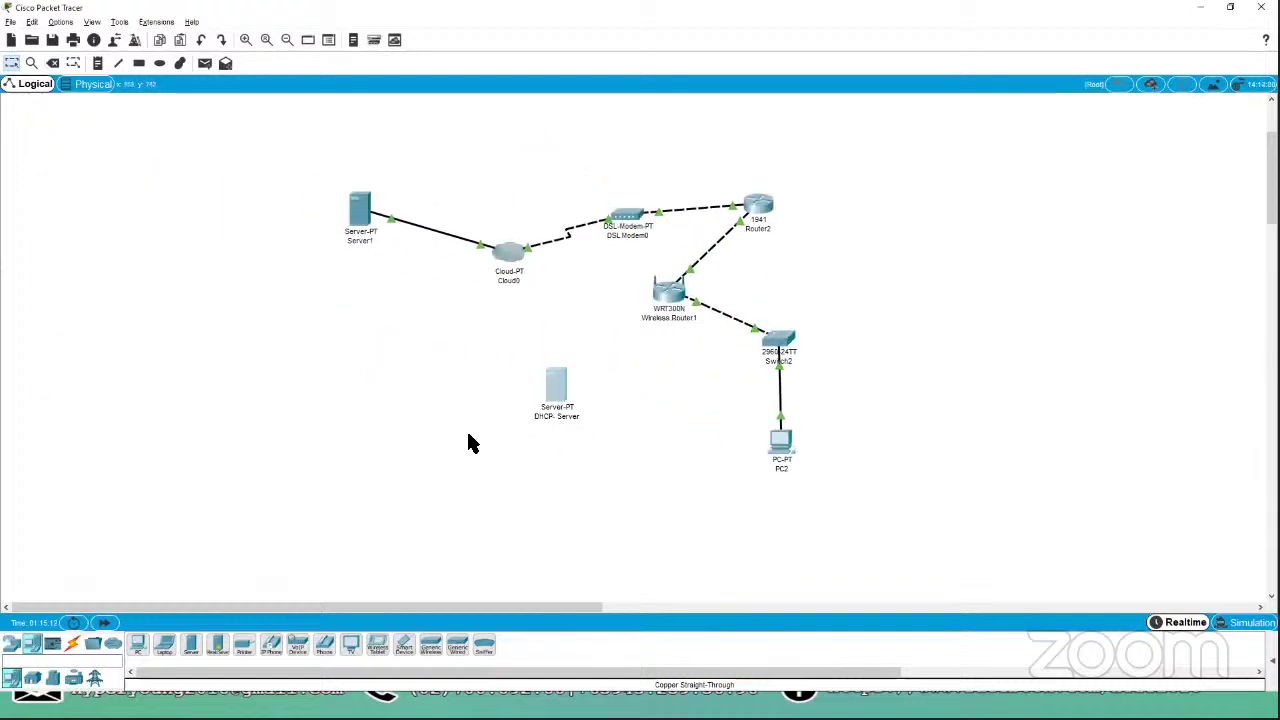
Step: Cable the DHCP server's FastEthernet0 to Wireless Router1 Ethernet 3, then delete that mistaken link
{"action": "left_click", "coordinate": [73, 646]}
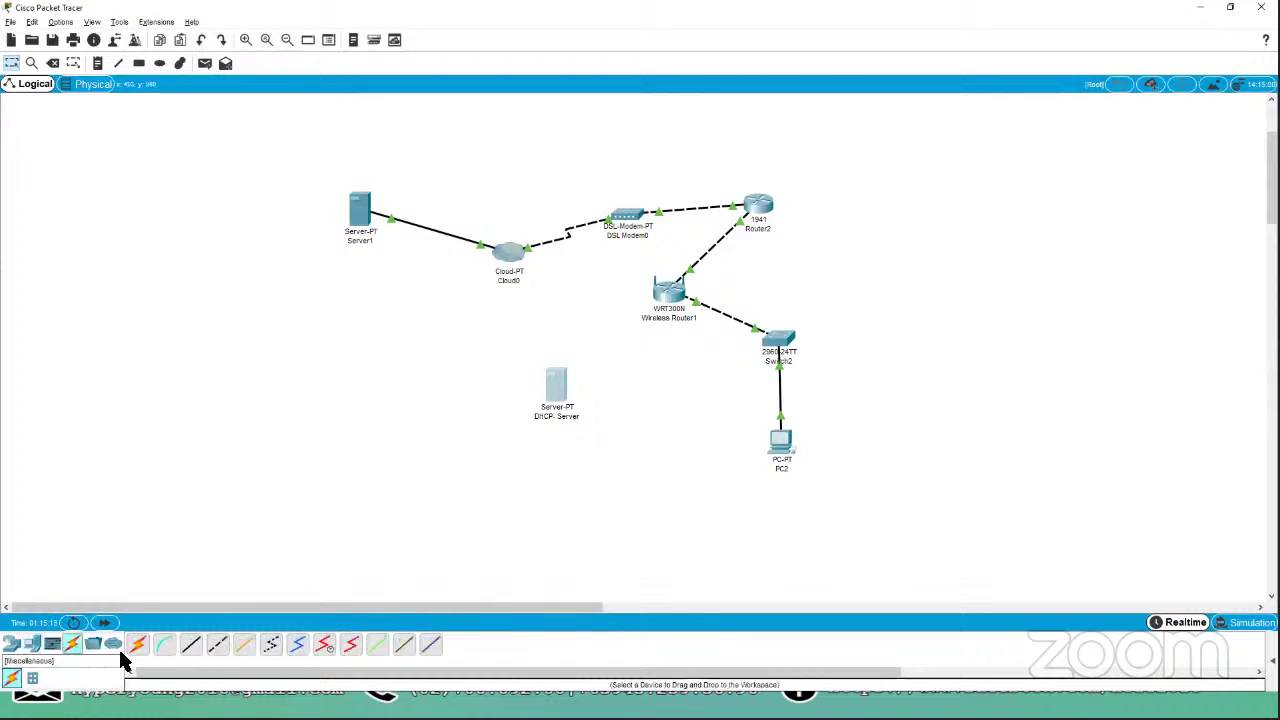
{"action": "left_click", "coordinate": [190, 646]}
{"action": "left_click", "coordinate": [558, 402]}
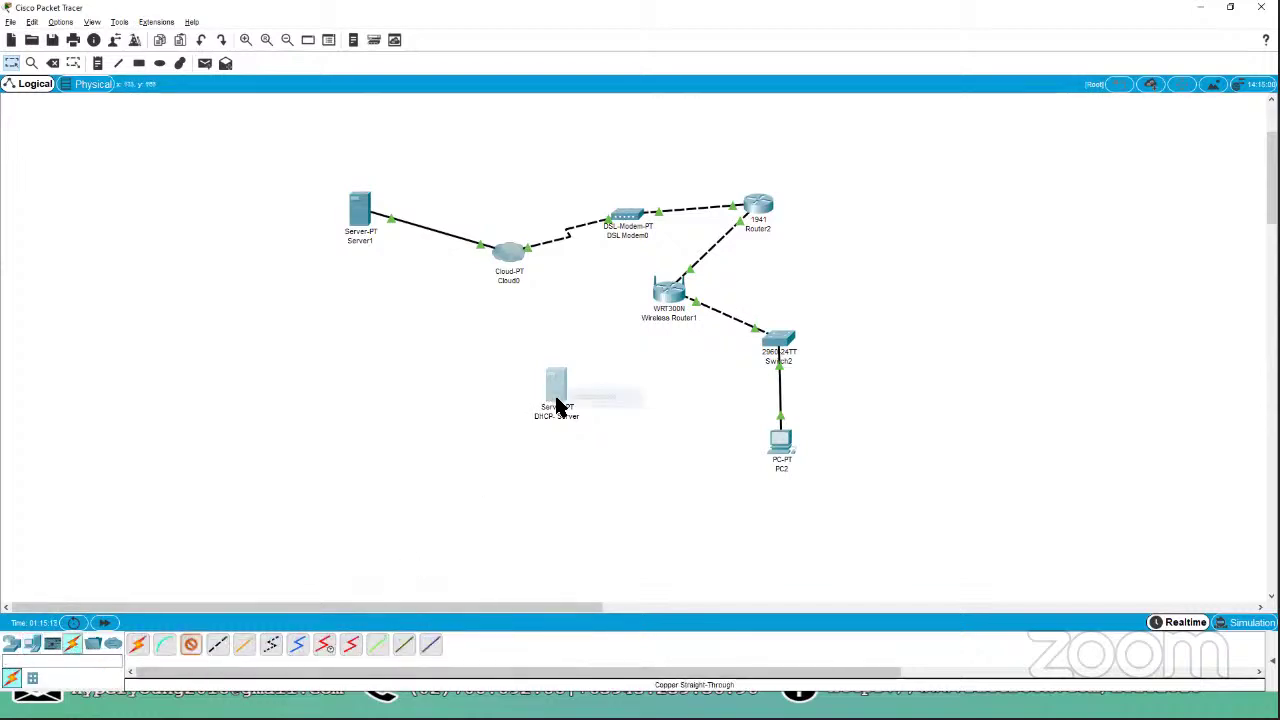
{"action": "left_click", "coordinate": [577, 399]}
{"action": "left_click", "coordinate": [667, 295]}
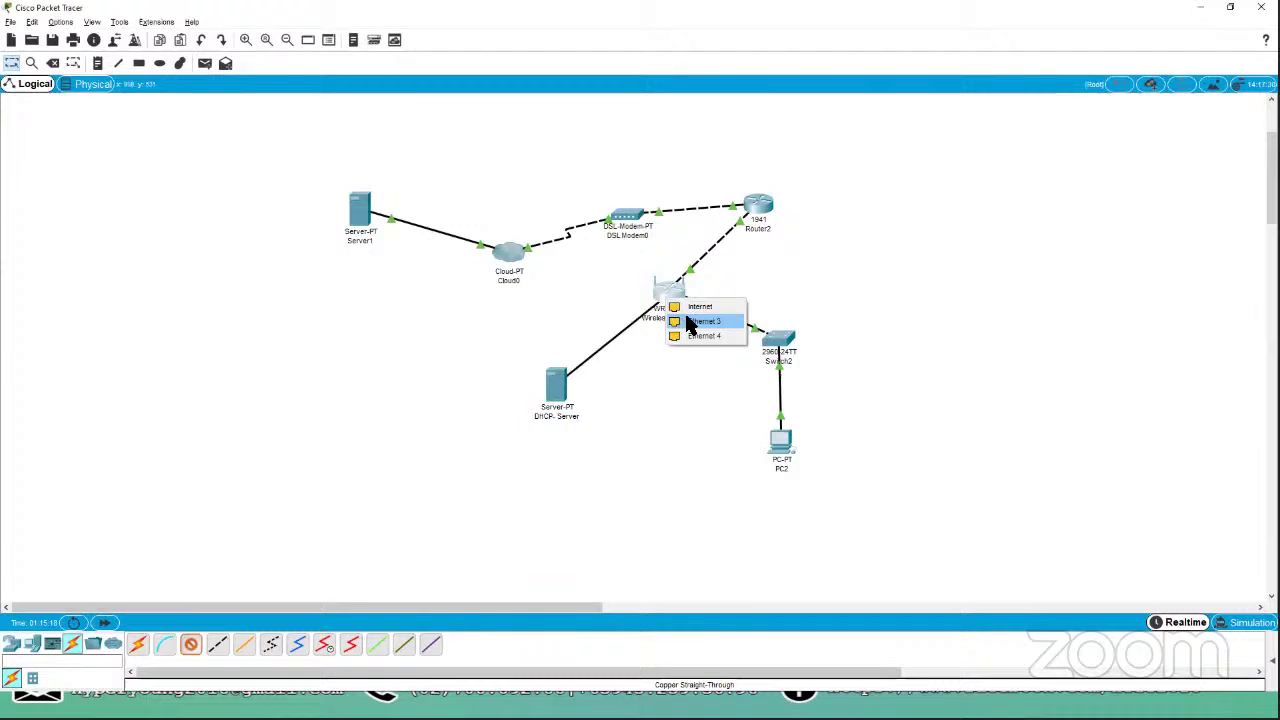
{"action": "left_click", "coordinate": [688, 322]}
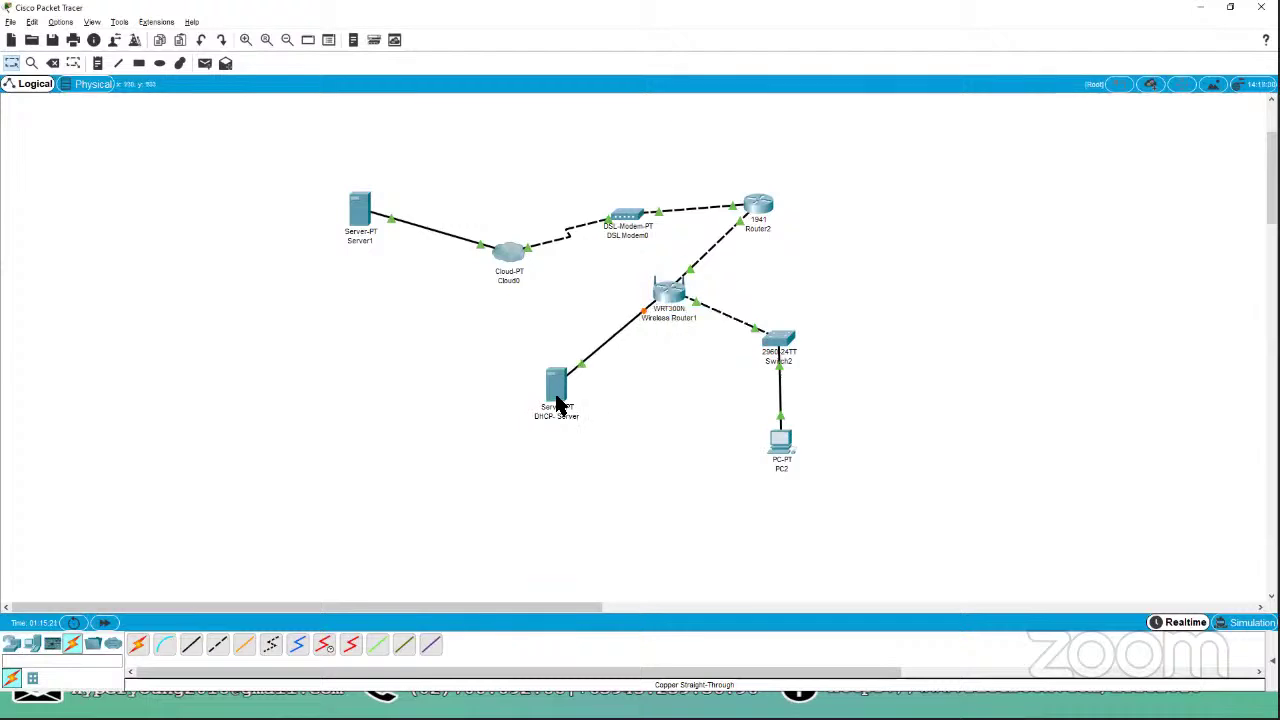
{"action": "left_click", "coordinate": [53, 62]}
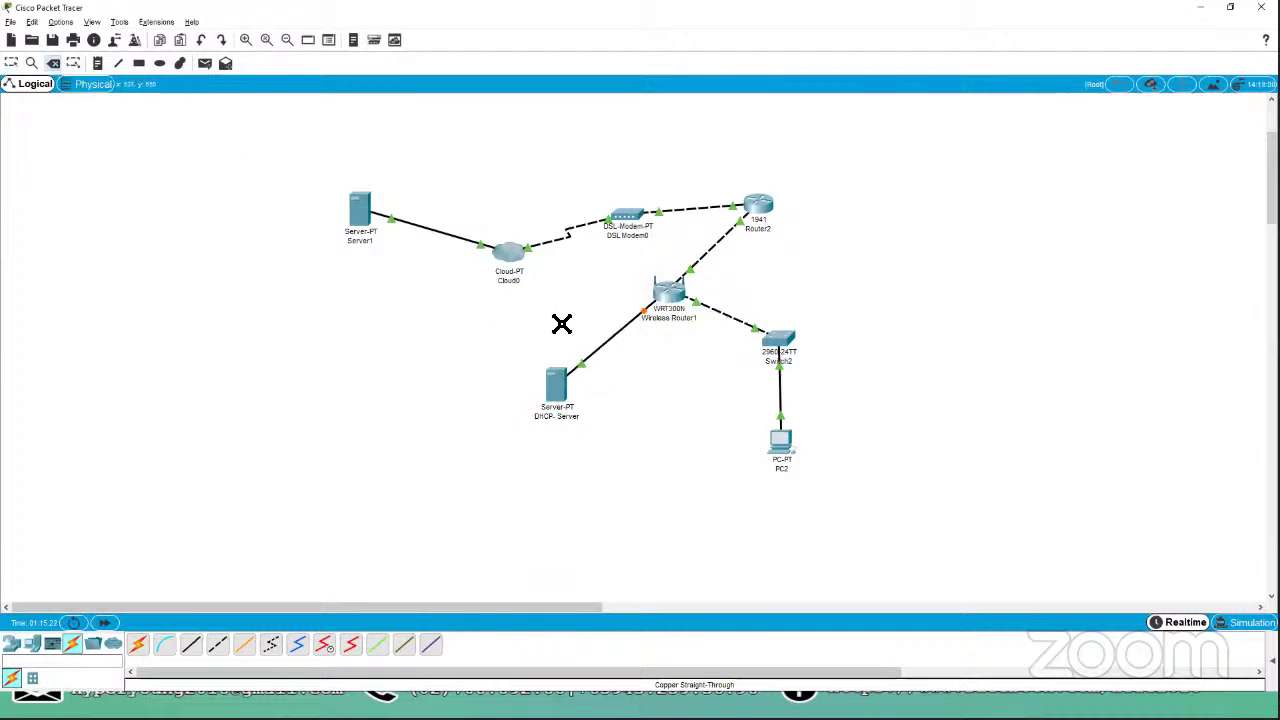
{"action": "left_click", "coordinate": [624, 346]}
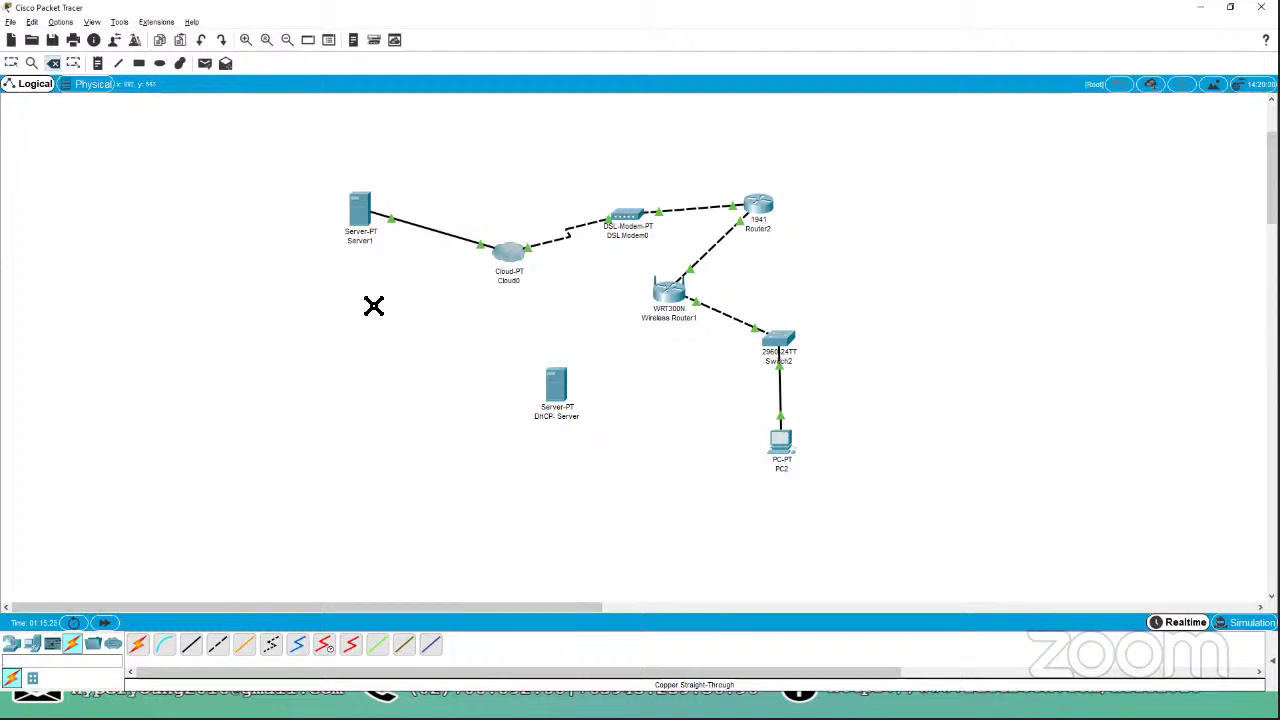
Step: Connect the DHCP server's FastEthernet0 to a Switch2 port with copper straight-through cable
{"action": "left_click", "coordinate": [191, 643]}
{"action": "left_click", "coordinate": [589, 394]}
{"action": "left_click", "coordinate": [600, 396]}
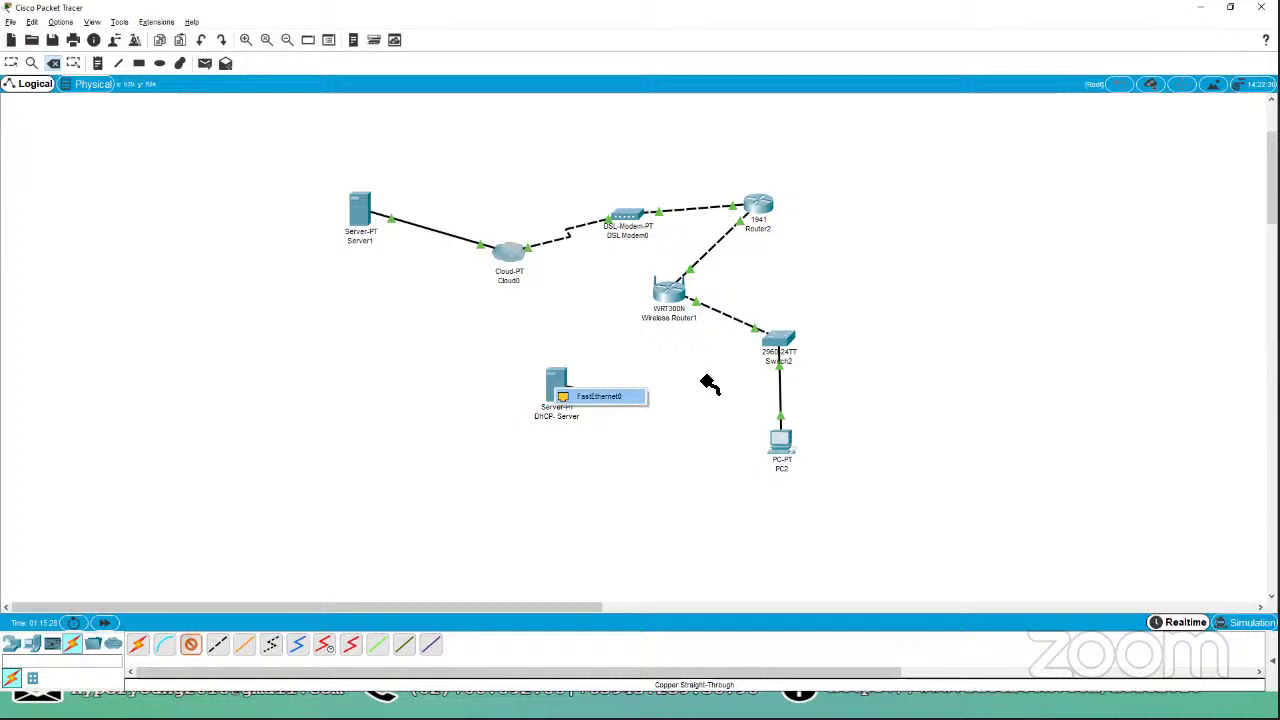
{"action": "left_click", "coordinate": [778, 340]}
{"action": "left_click", "coordinate": [806, 370]}
Step: Move the server under Switch2 and rename it DHCP-DNS
{"action": "left_click_drag", "start_coordinate": [558, 400], "coordinate": [636, 418]}
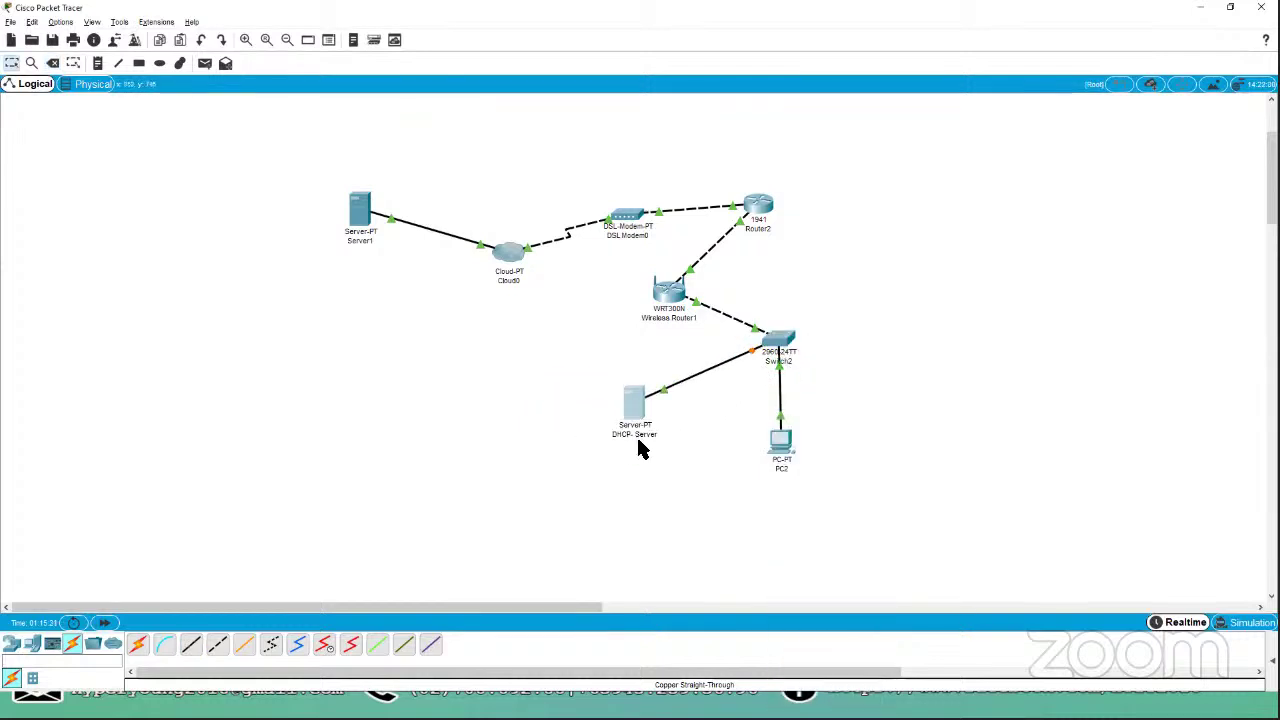
{"action": "left_click", "coordinate": [652, 441]}
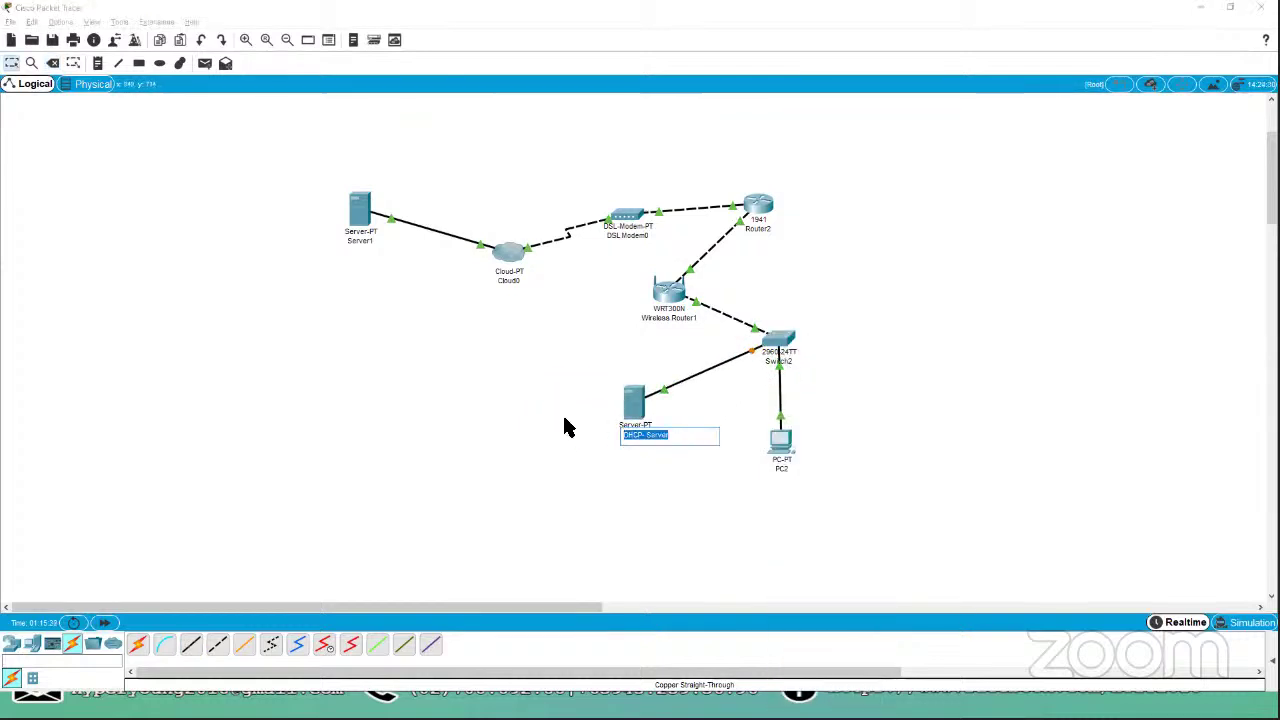
{"action": "type", "text": "DH"}
{"action": "key", "text": "BackSpace"}
{"action": "key", "text": "BackSpace"}
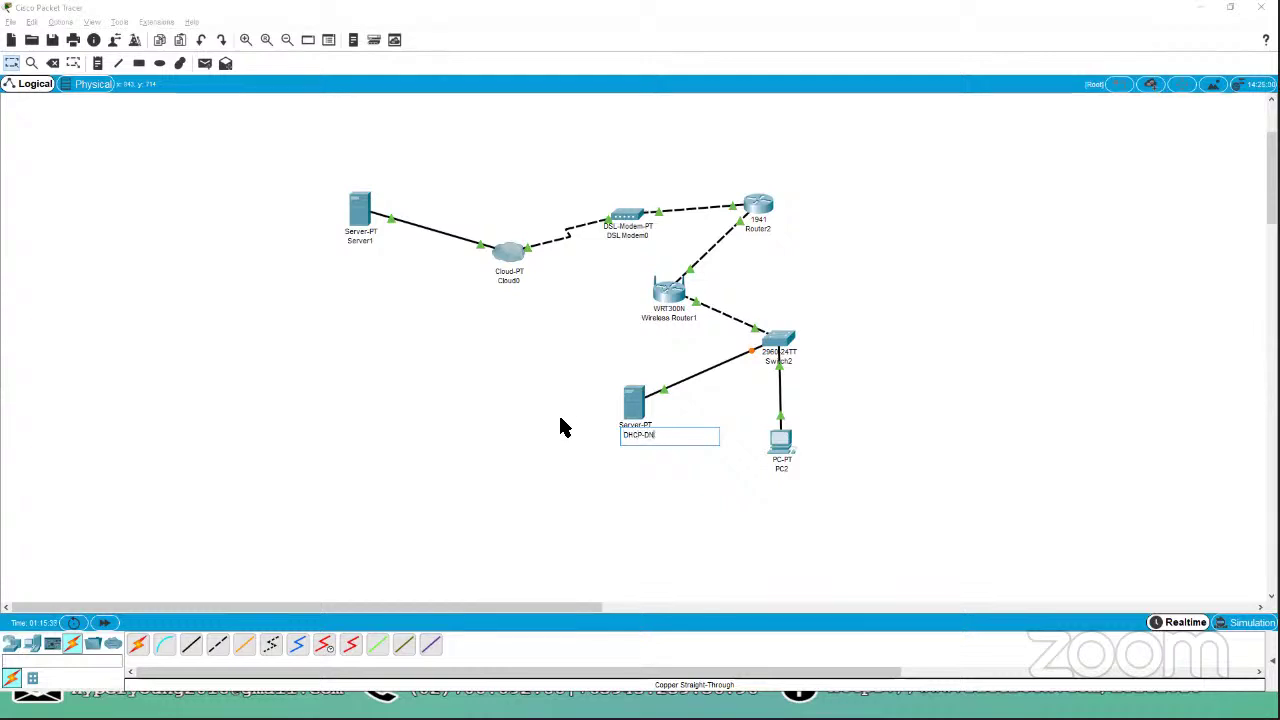
{"action": "type", "text": "S"}
{"action": "left_click", "coordinate": [120, 278]}
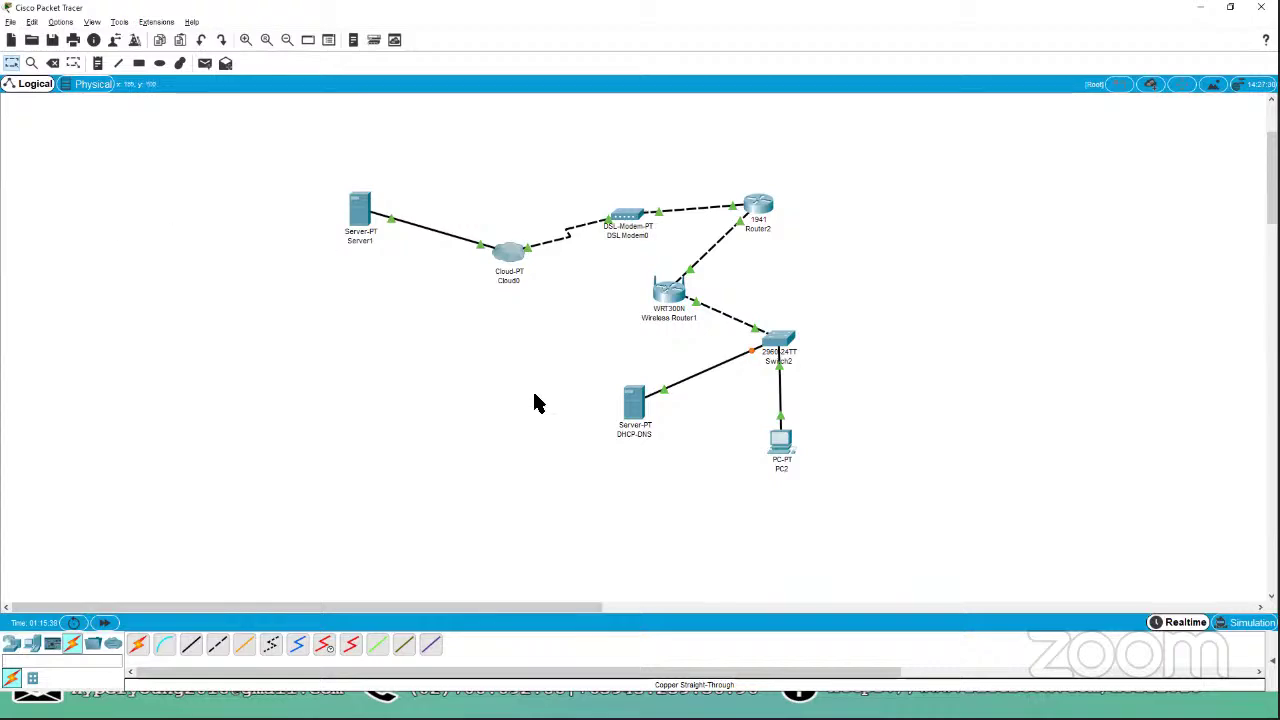
Step: Give DHCP-DNS static IP 192.168.0.1, default mask 255.255.255.0 and gateway 192.168.0.254
{"action": "left_click", "coordinate": [634, 402]}
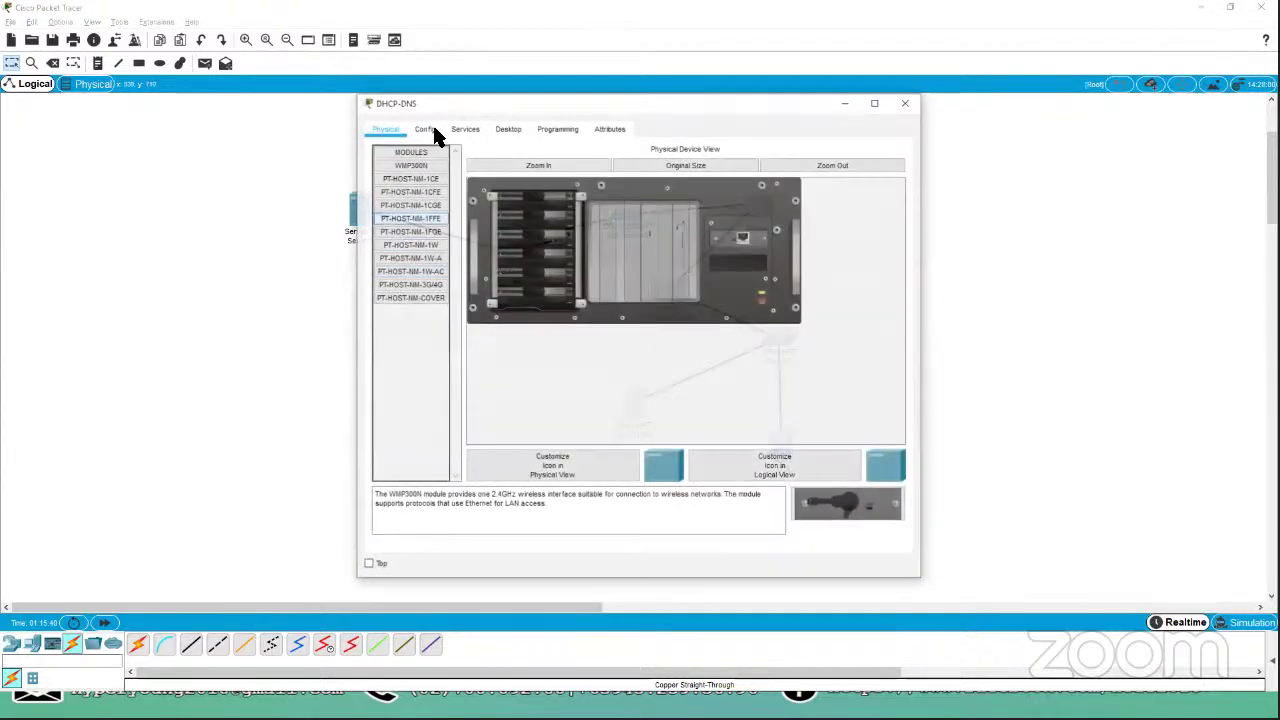
{"action": "left_click", "coordinate": [428, 130]}
{"action": "left_click_drag", "start_coordinate": [480, 102], "coordinate": [646, 94]}
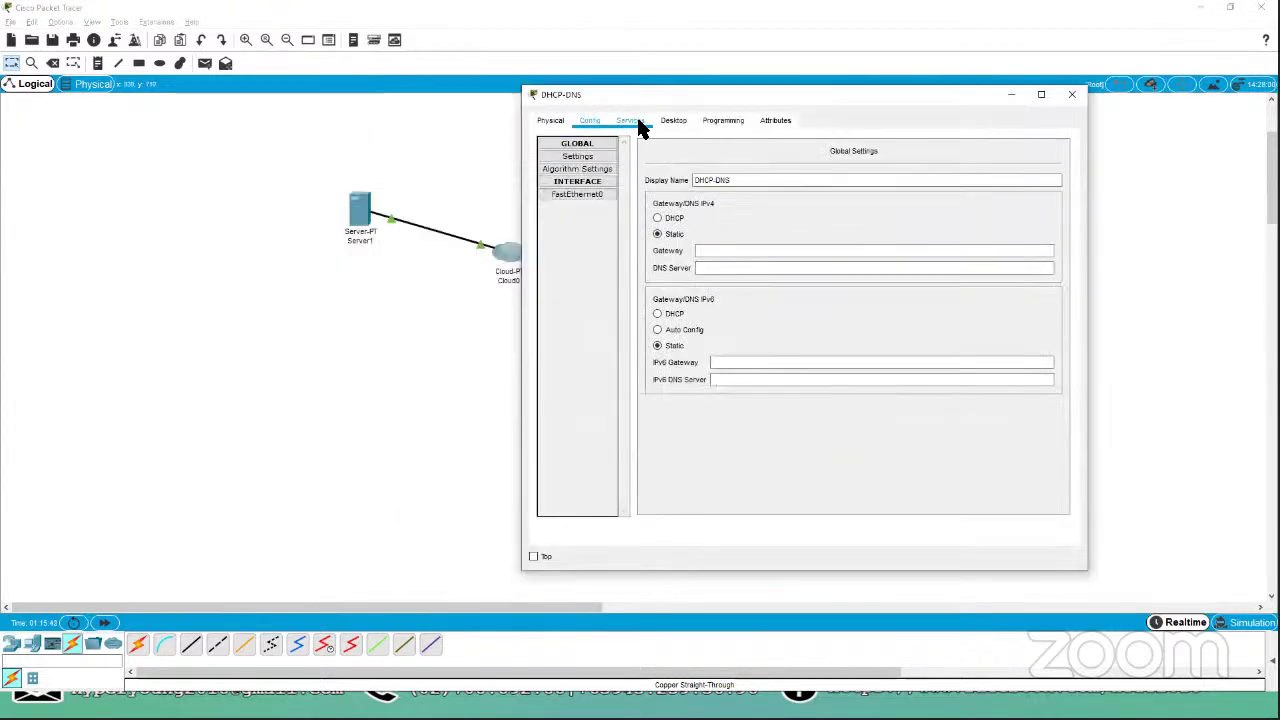
{"action": "left_click", "coordinate": [672, 120]}
{"action": "left_click", "coordinate": [594, 174]}
{"action": "left_click", "coordinate": [755, 199]}
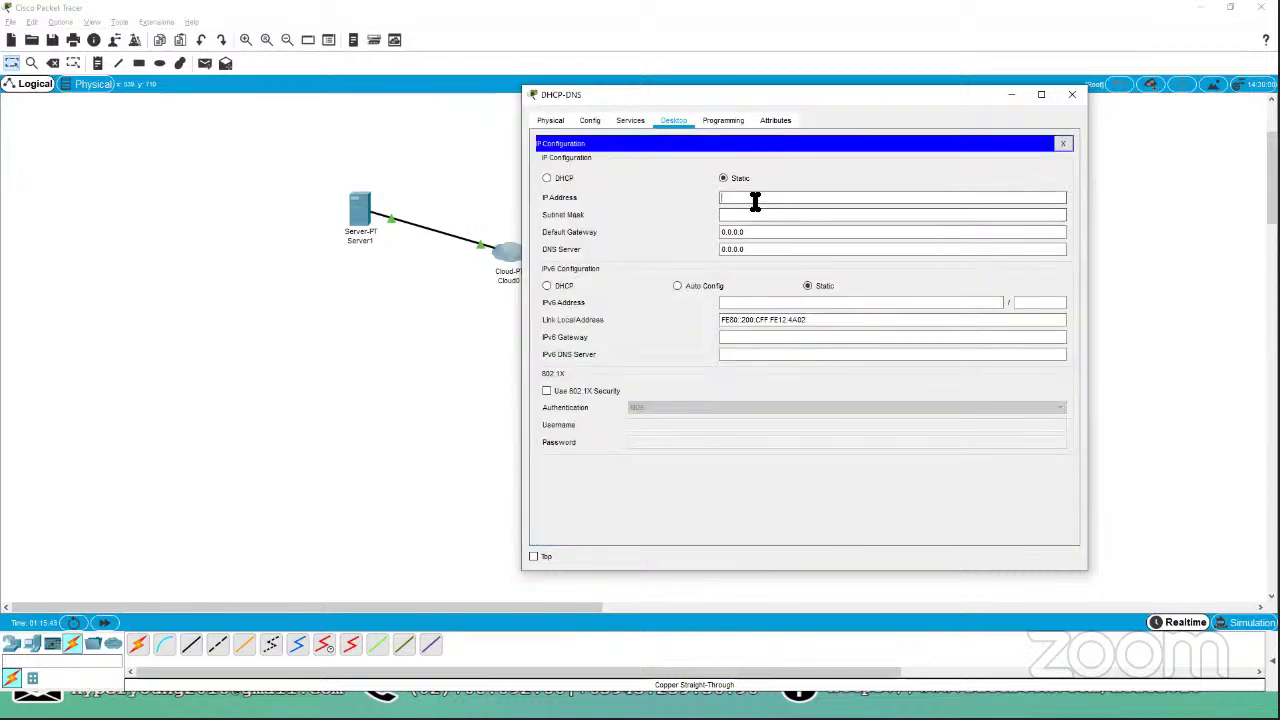
{"action": "type", "text": "192"}
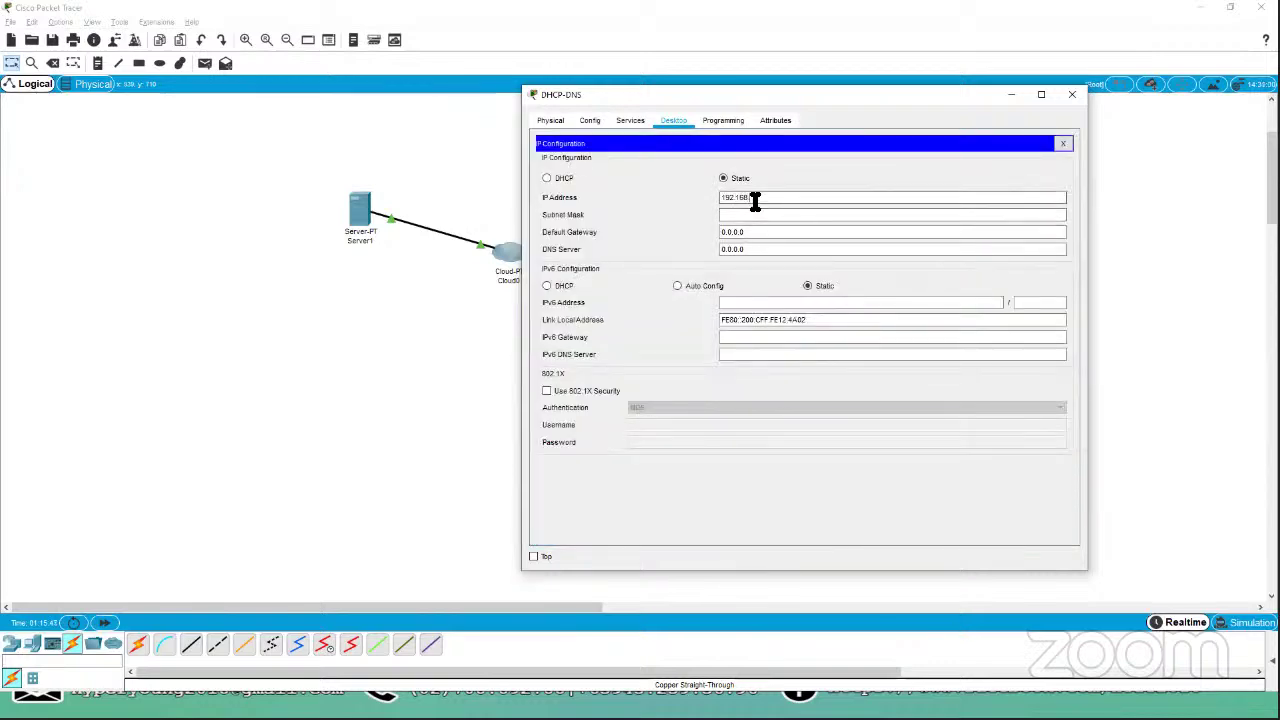
{"action": "type", "text": ".168.0."}
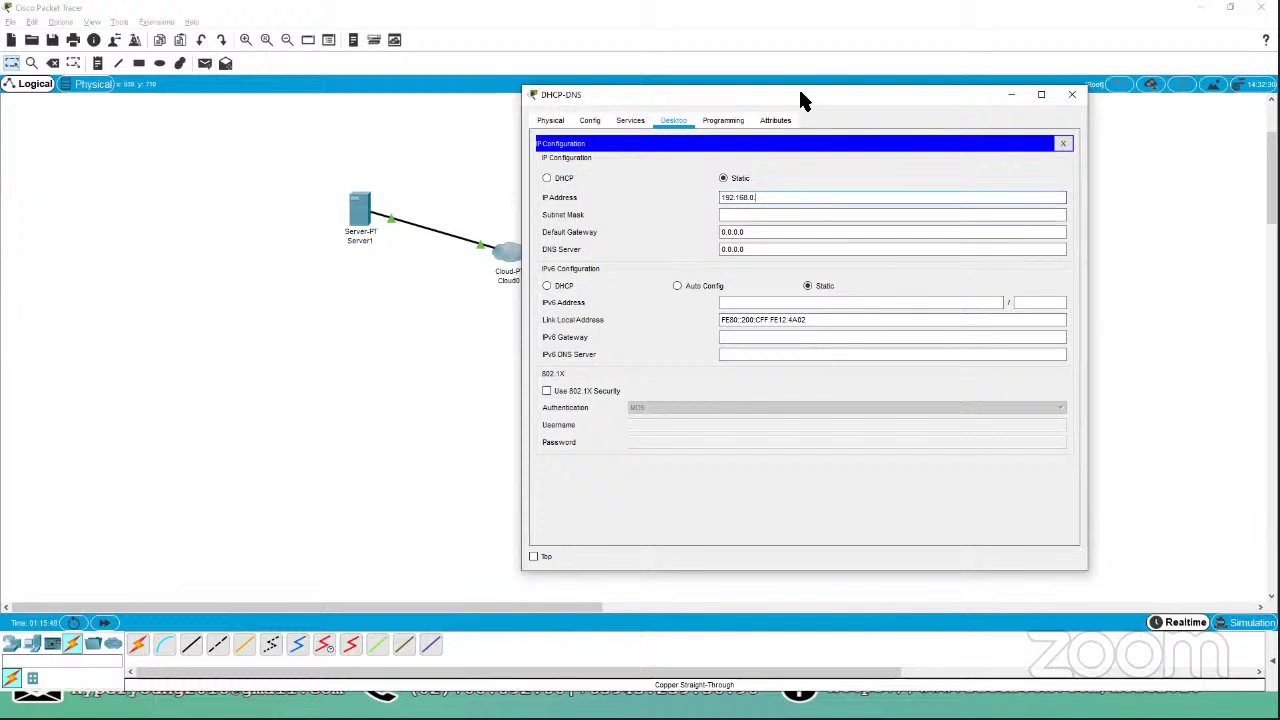
{"action": "left_click_drag", "start_coordinate": [791, 97], "coordinate": [726, 100]}
{"action": "type", "text": "1"}
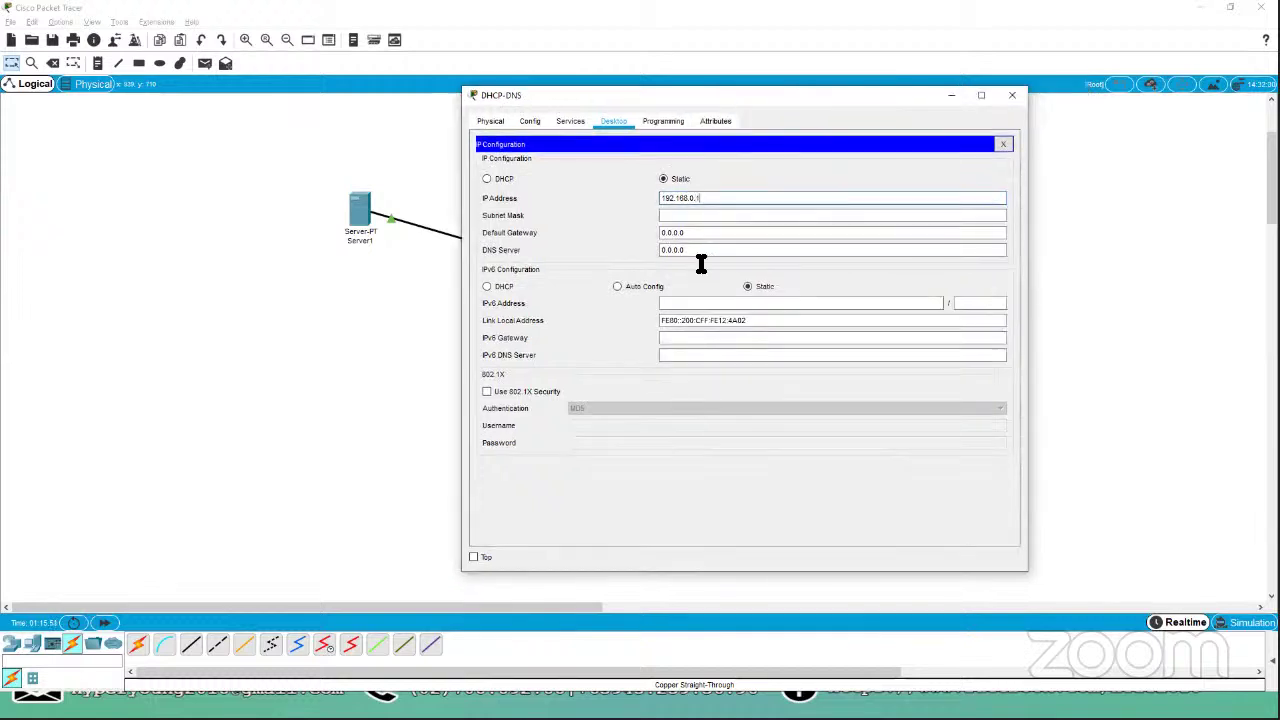
{"action": "key", "text": "Tab"}
{"action": "key", "text": "Tab"}
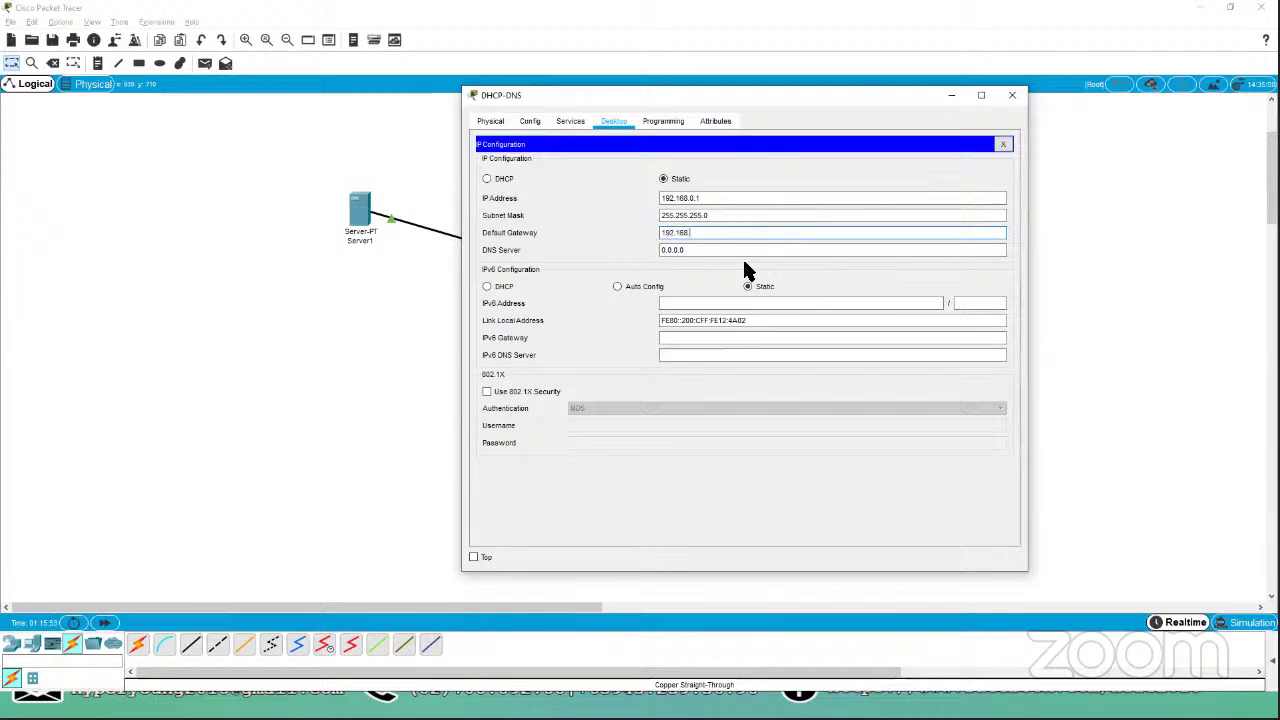
{"action": "type", "text": "192.168.0.254"}
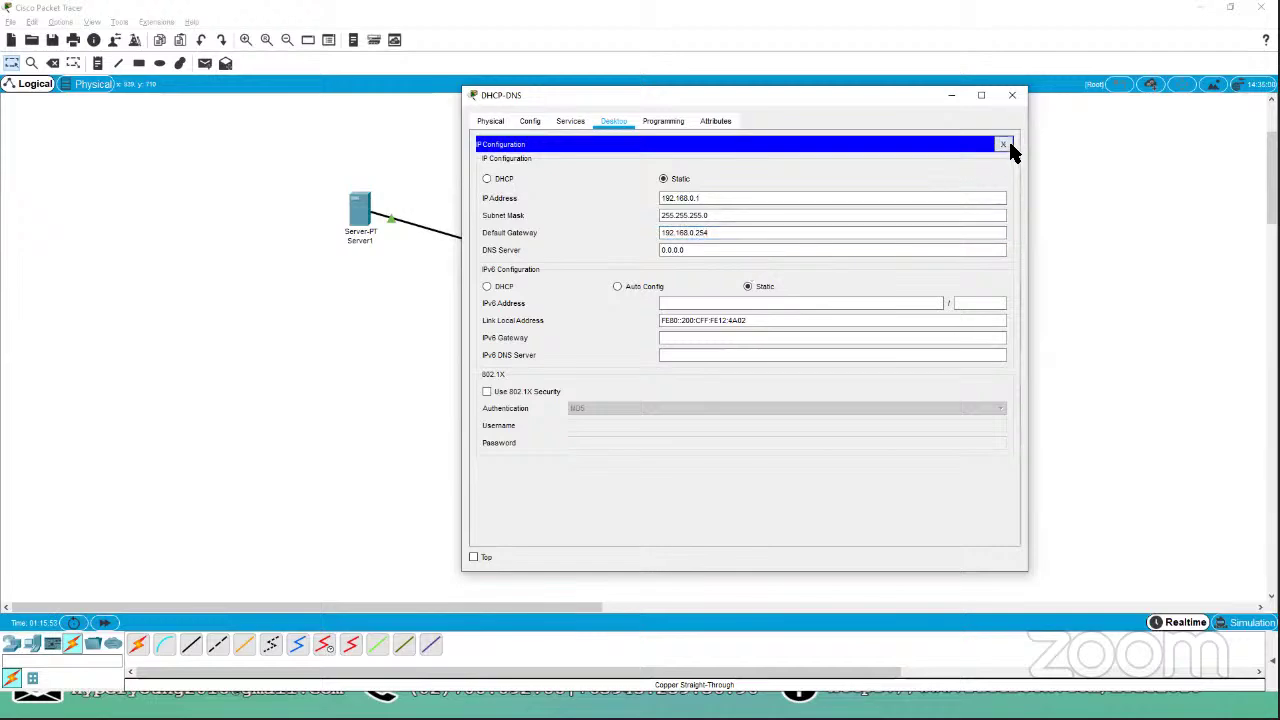
{"action": "left_click", "coordinate": [1003, 143]}
{"action": "left_click", "coordinate": [1012, 95]}
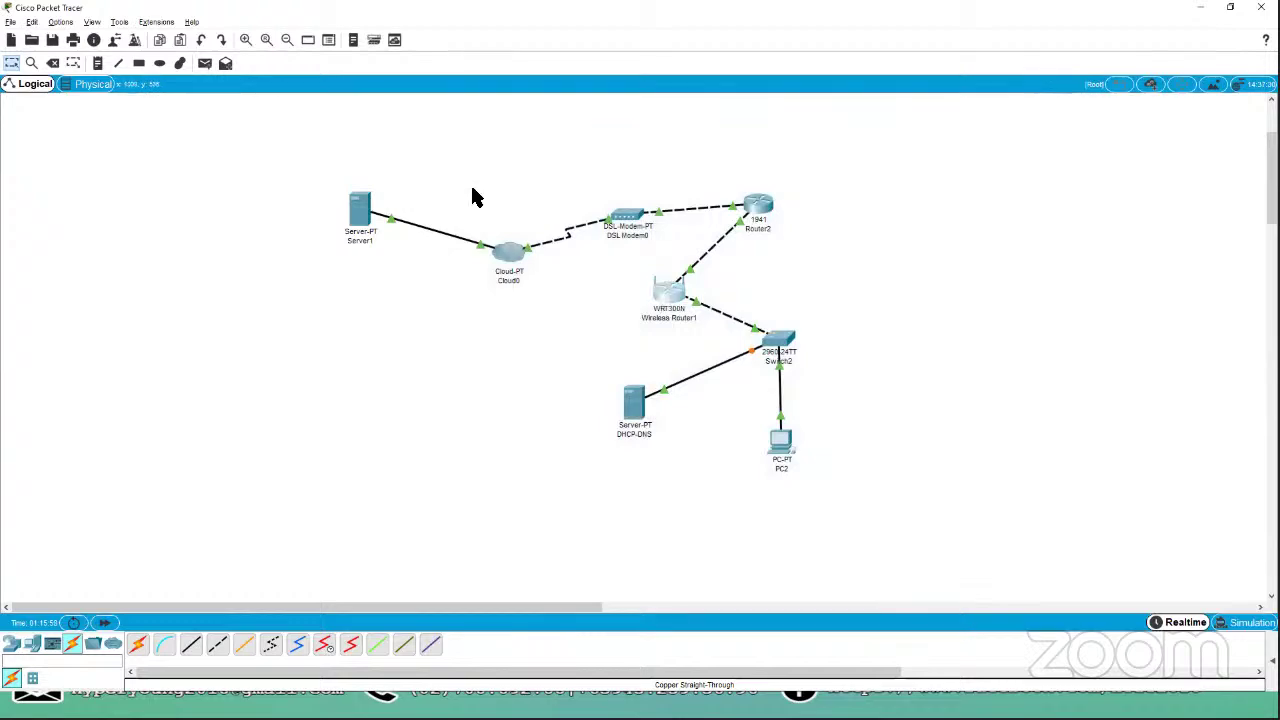
Step: Review Wireless Router1's settings pages without changing anything
{"action": "left_click", "coordinate": [665, 294]}
{"action": "left_click_drag", "start_coordinate": [758, 155], "coordinate": [849, 137]}
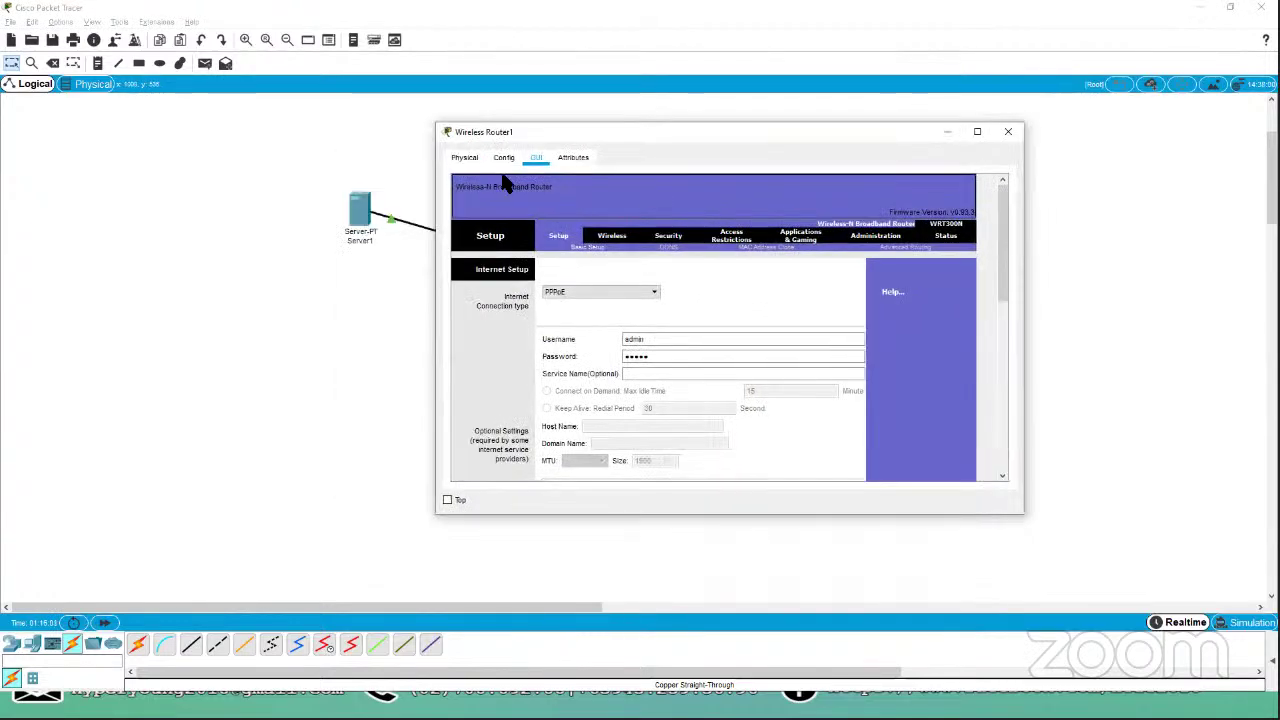
{"action": "left_click", "coordinate": [503, 157]}
{"action": "left_click", "coordinate": [536, 157]}
{"action": "scroll", "coordinate": [749, 360], "scroll_direction": "down", "scroll_amount": 5}
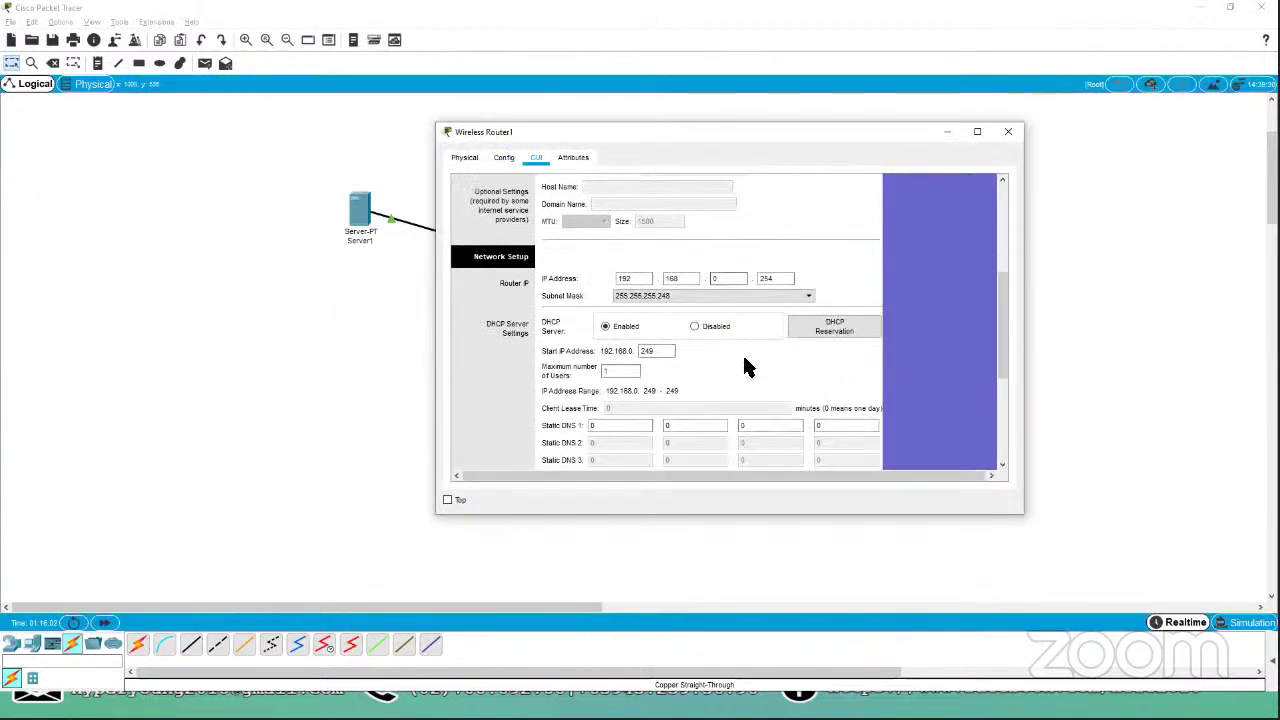
{"action": "left_click", "coordinate": [1008, 131]}
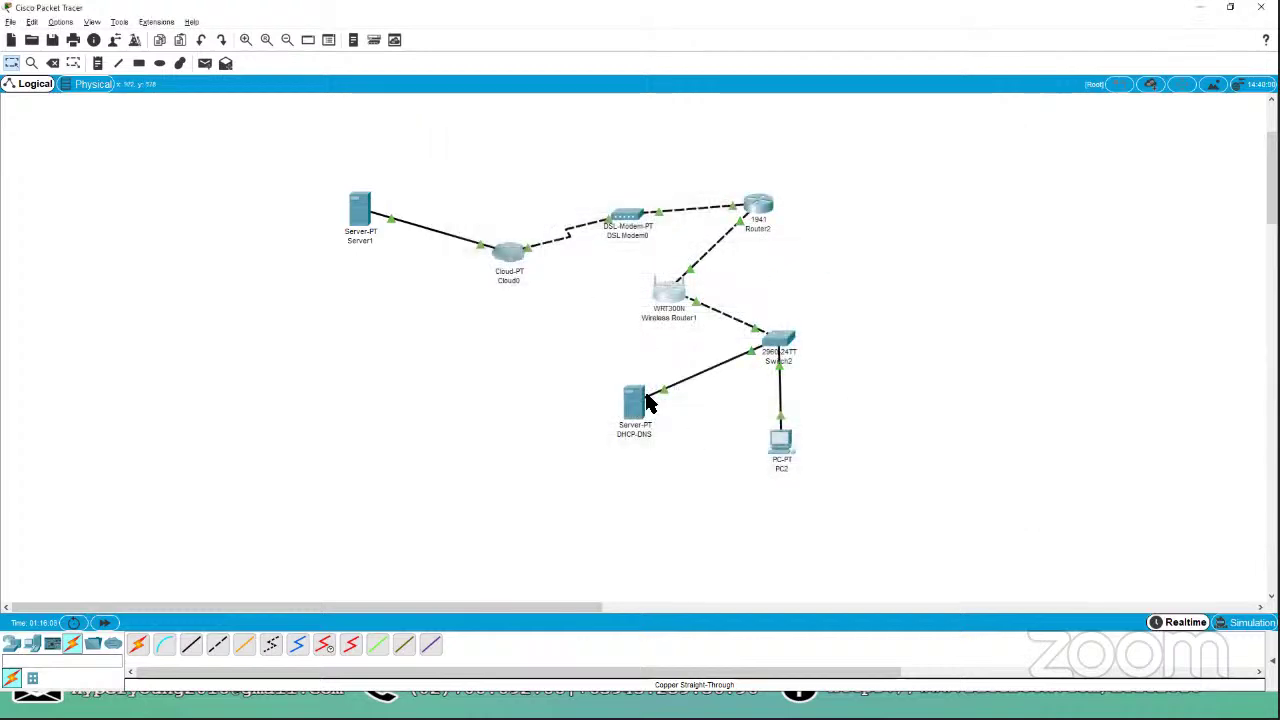
Step: Set the DHCP-DNS server's DNS Server address to 192.168.0.1
{"action": "left_click", "coordinate": [633, 403]}
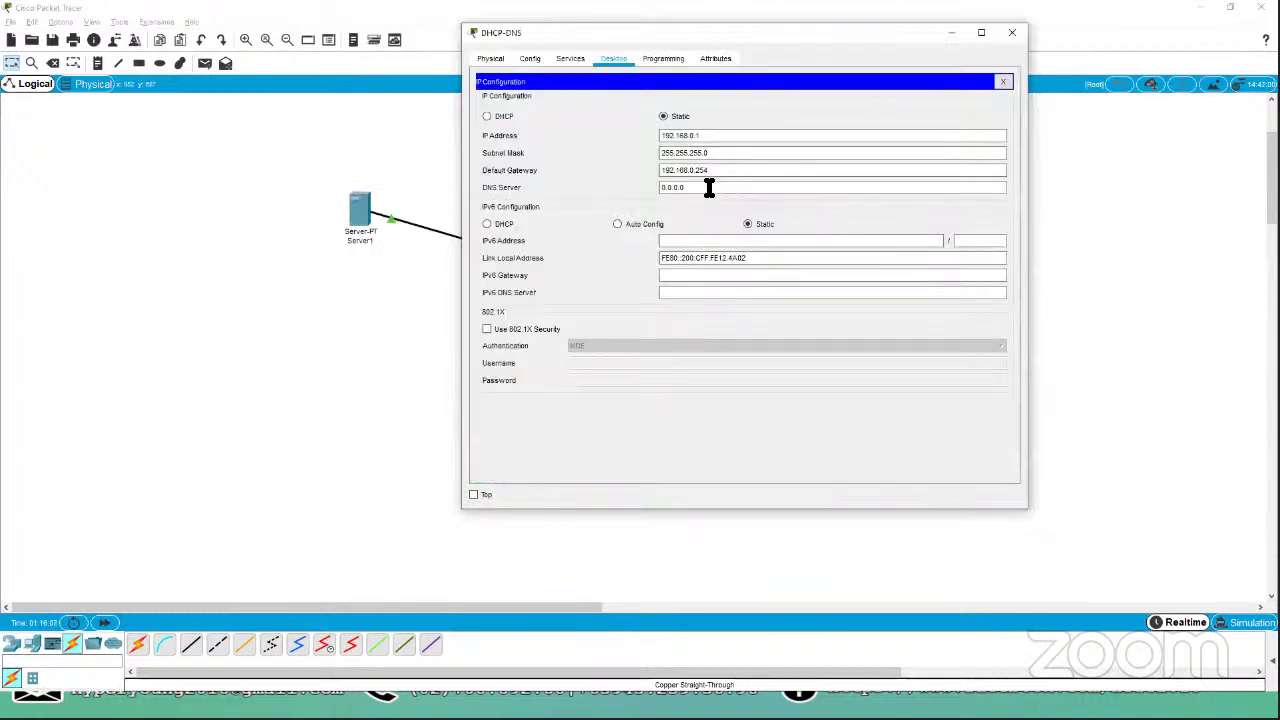
{"action": "triple_click", "coordinate": [707, 190]}
{"action": "type", "text": "192.168.0.1"}
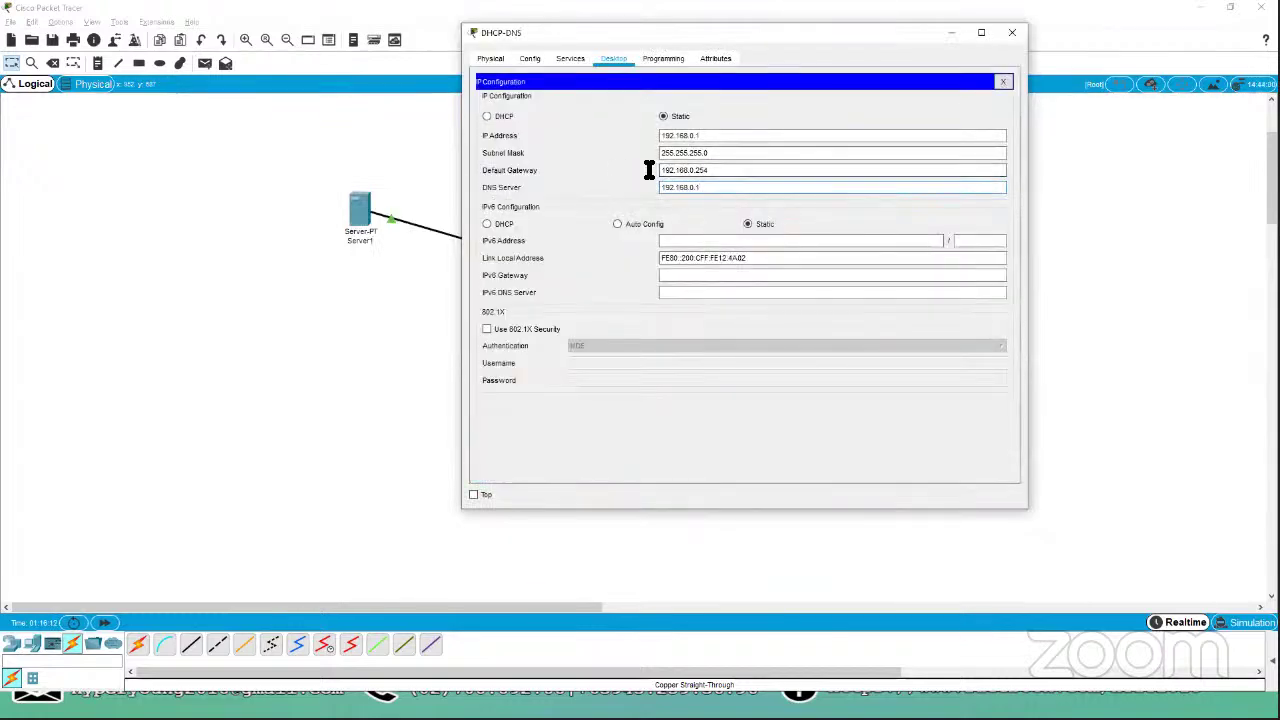
{"action": "left_click", "coordinate": [1003, 81]}
{"action": "left_click", "coordinate": [1012, 32]}
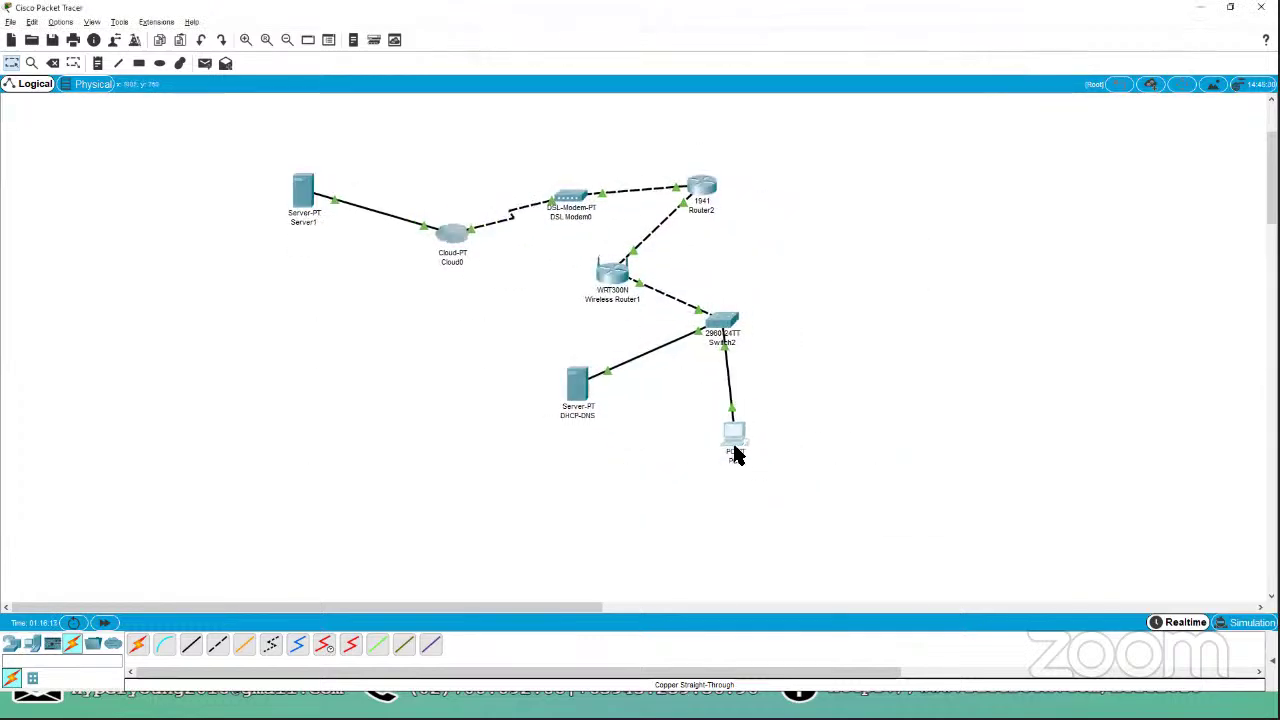
Step: Rename PC2 to 'Client- PC'
{"action": "left_click", "coordinate": [721, 455]}
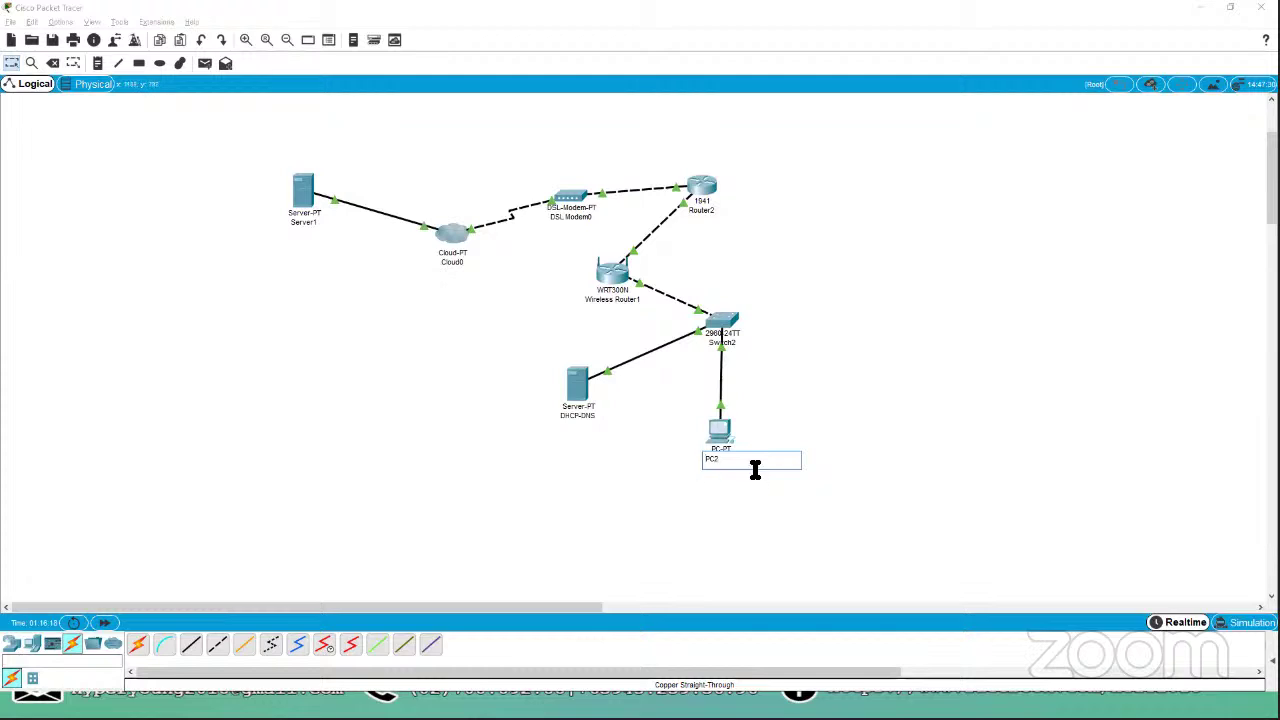
{"action": "left_click_drag", "start_coordinate": [755, 466], "coordinate": [650, 443]}
{"action": "type", "text": "Client- PC"}
{"action": "key", "text": "Return"}
Step: Spread out Server1, Cloud0, Wireless Router1, DHCP-DNS and Client- PC into a tidier layout
{"action": "left_click_drag", "start_coordinate": [203, 151], "coordinate": [749, 449]}
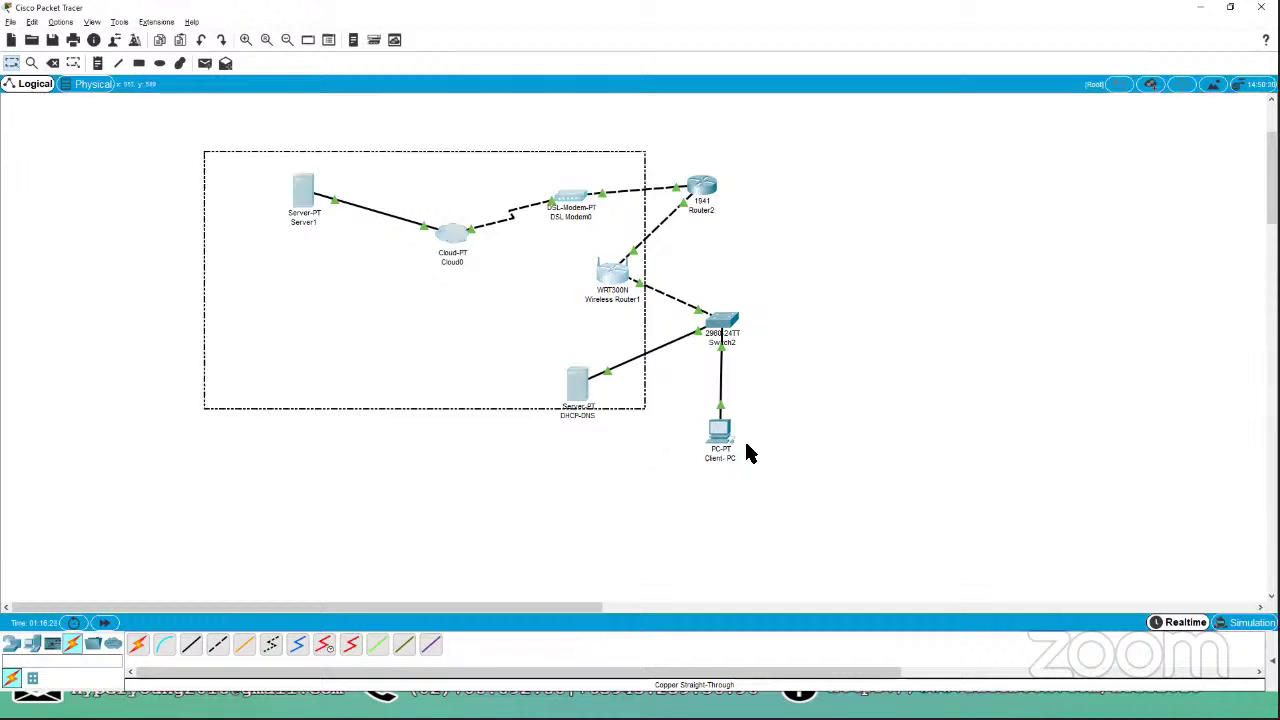
{"action": "left_click_drag", "start_coordinate": [237, 140], "coordinate": [480, 291]}
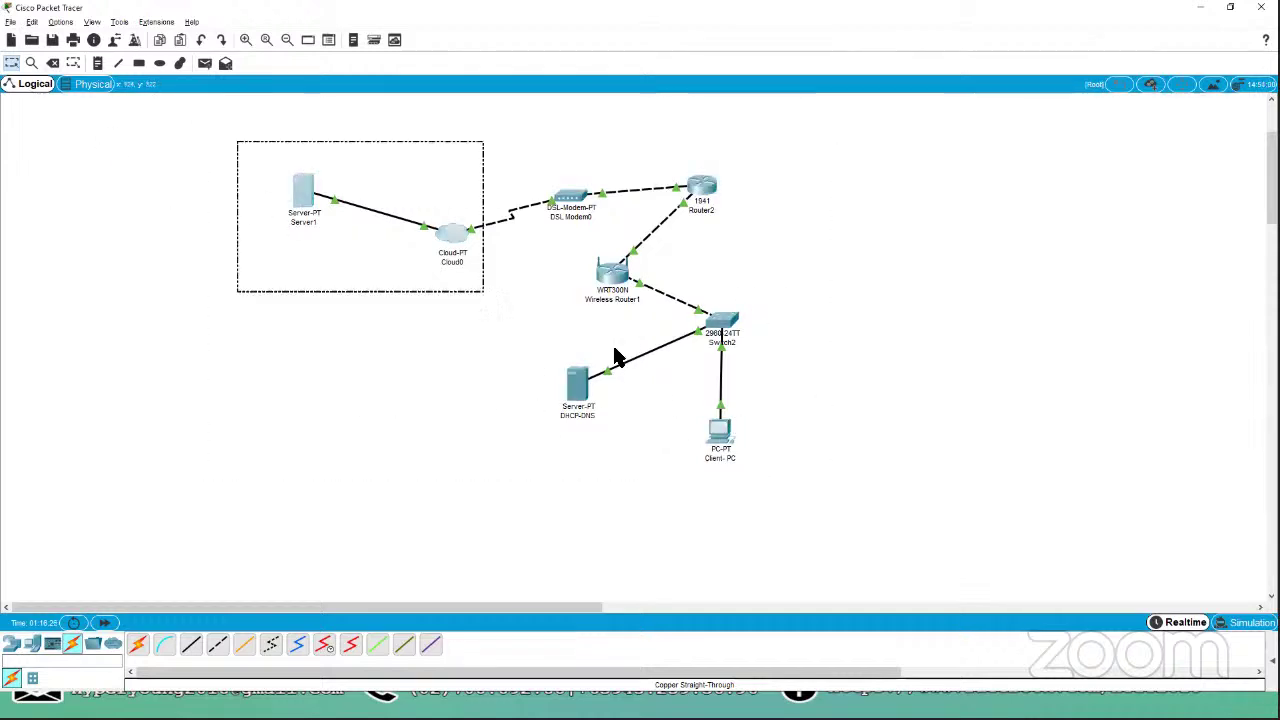
{"action": "mouse_move", "coordinate": [606, 272]}
{"action": "left_mouse_down"}
{"action": "mouse_move", "coordinate": [663, 266]}
{"action": "mouse_move", "coordinate": [686, 289]}
{"action": "mouse_move", "coordinate": [578, 276]}
{"action": "mouse_move", "coordinate": [604, 289]}
{"action": "left_mouse_up"}
{"action": "left_click_drag", "start_coordinate": [680, 308], "coordinate": [719, 331]}
{"action": "left_click_drag", "start_coordinate": [535, 393], "coordinate": [552, 405]}
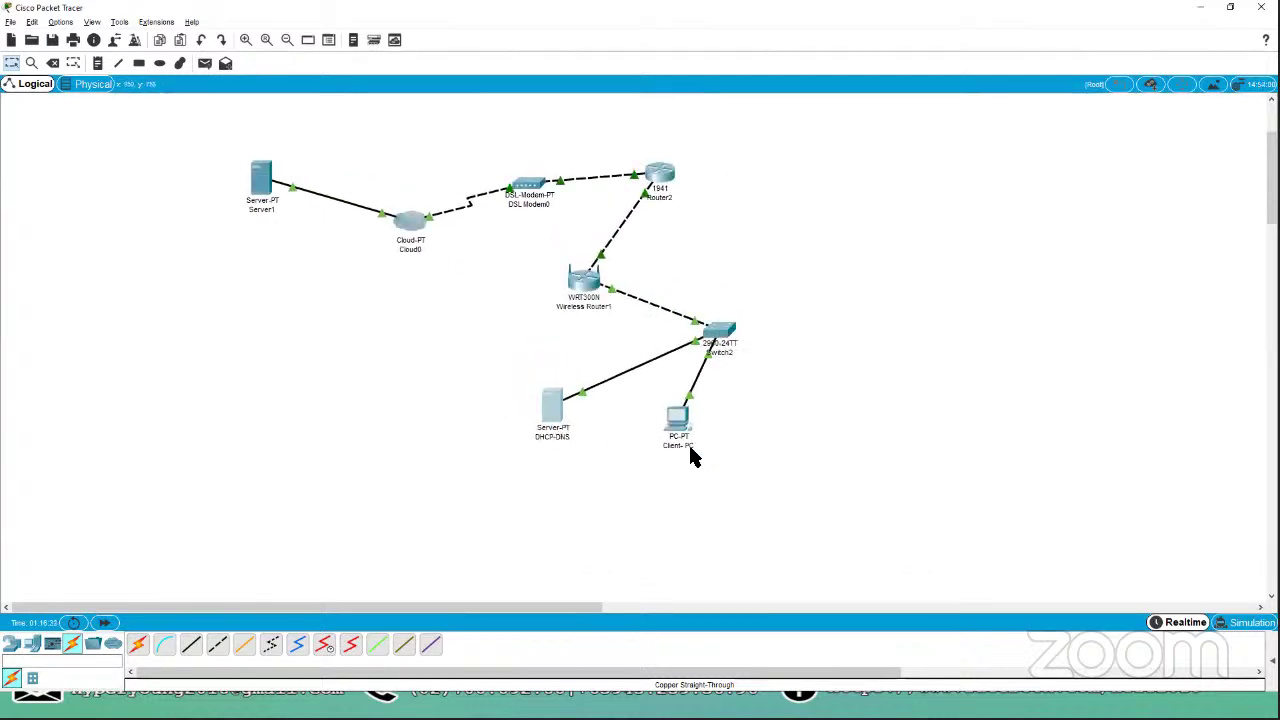
{"action": "left_click_drag", "start_coordinate": [693, 438], "coordinate": [774, 485]}
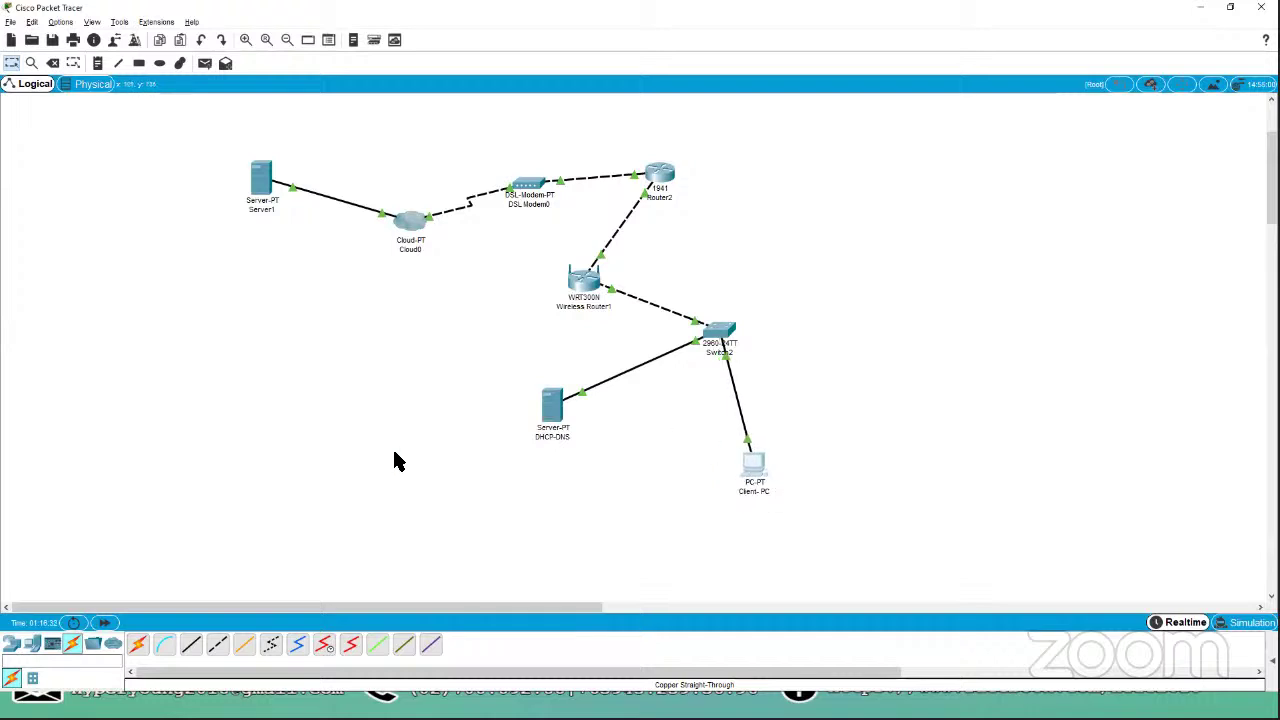
{"action": "left_click", "coordinate": [12, 644]}
Step: Save serverPool with start IP 192.168.0.100, gateway 192.168.0.254 and DNS 192.168.0.1
{"action": "left_click", "coordinate": [551, 412]}
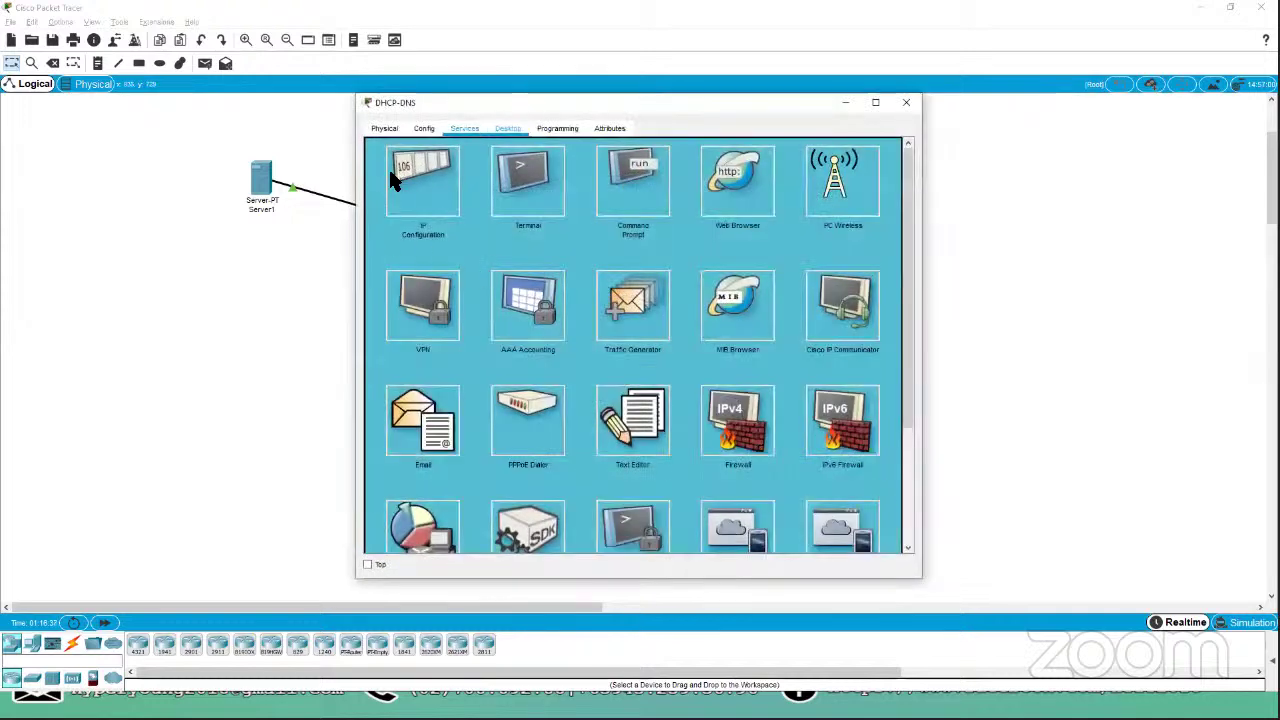
{"action": "left_click", "coordinate": [465, 129]}
{"action": "key", "text": "Down"}
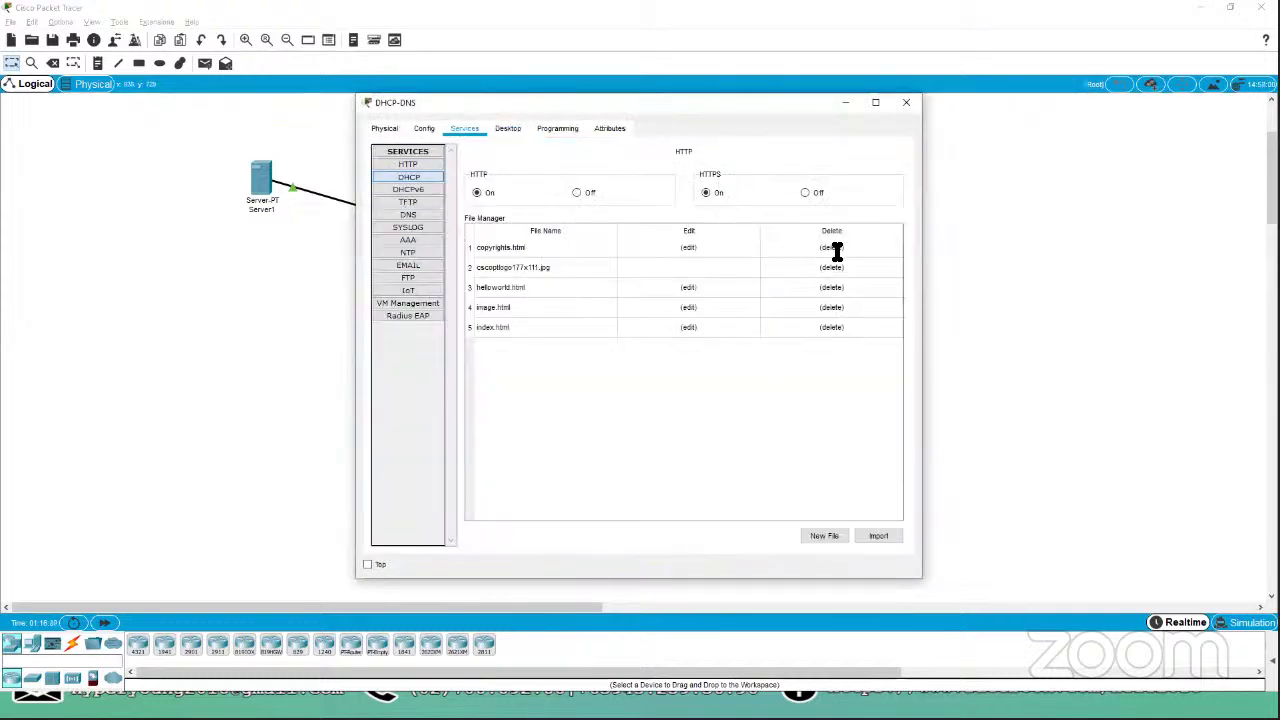
{"action": "key", "text": "Tab"}
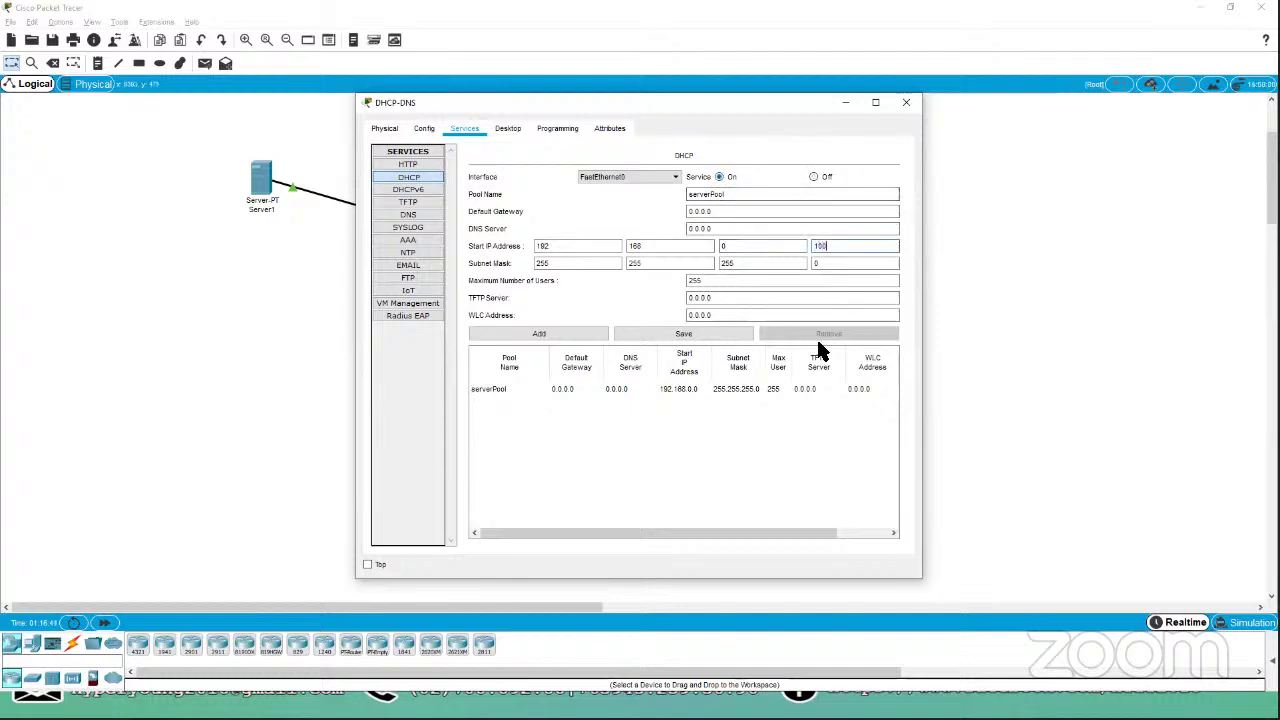
{"action": "type", "text": "100"}
{"action": "triple_click", "coordinate": [754, 212]}
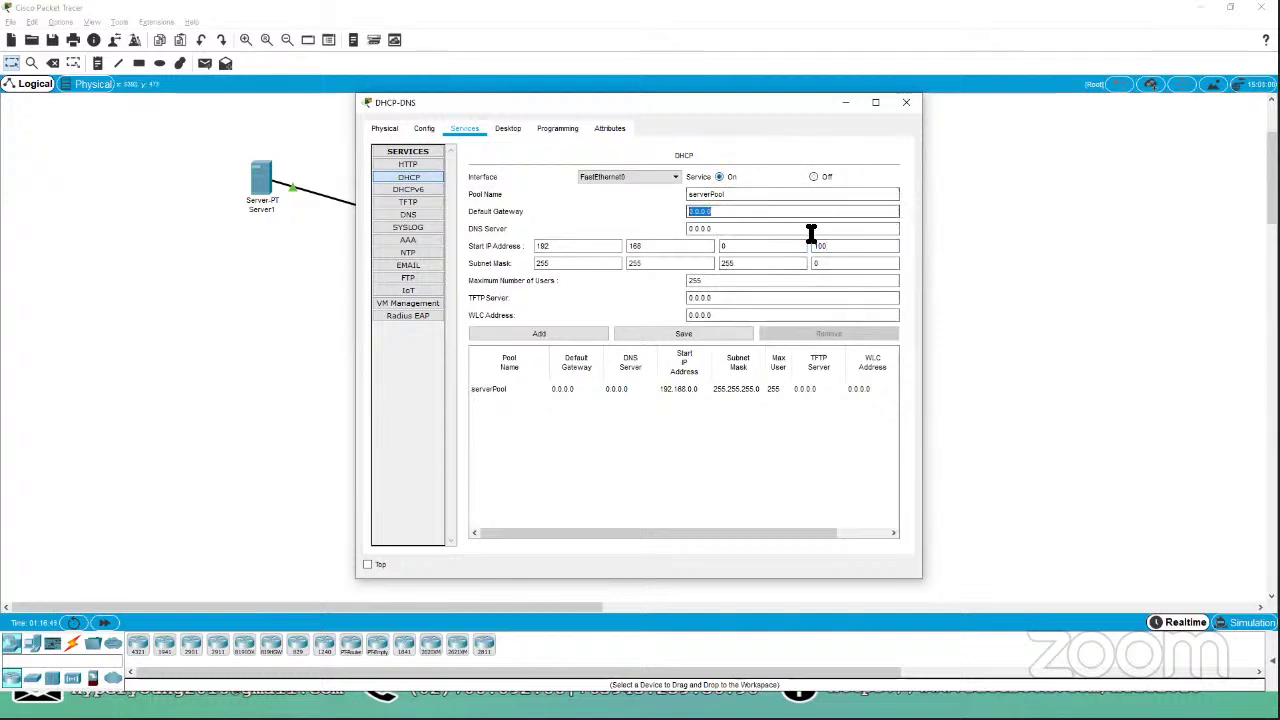
{"action": "type", "text": "192.168.0"}
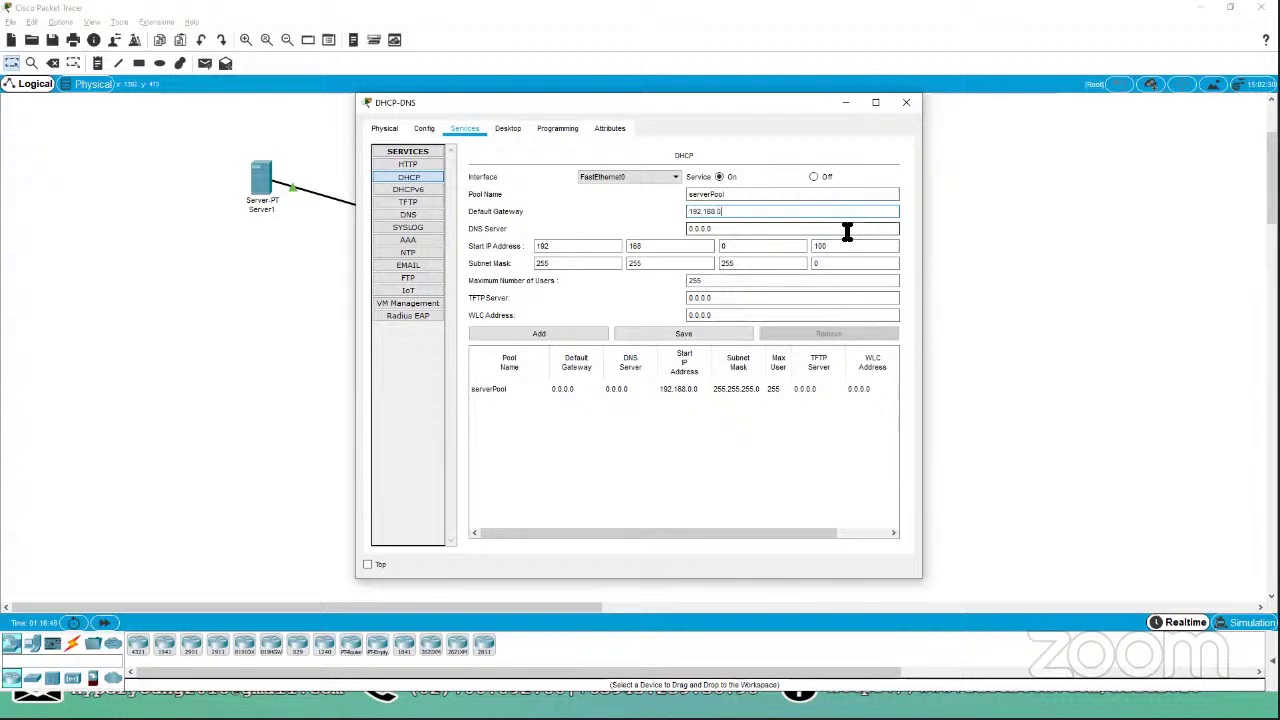
{"action": "type", "text": ".254"}
{"action": "key", "text": "Tab"}
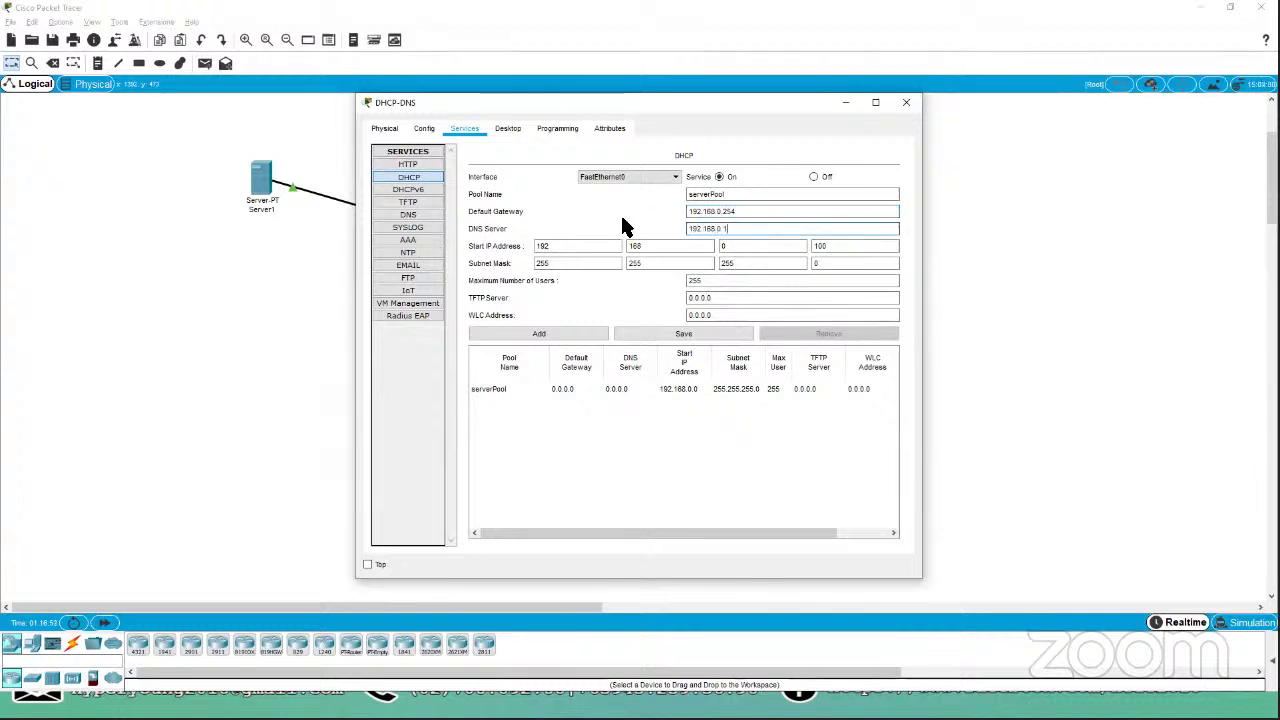
{"action": "left_click", "coordinate": [685, 334]}
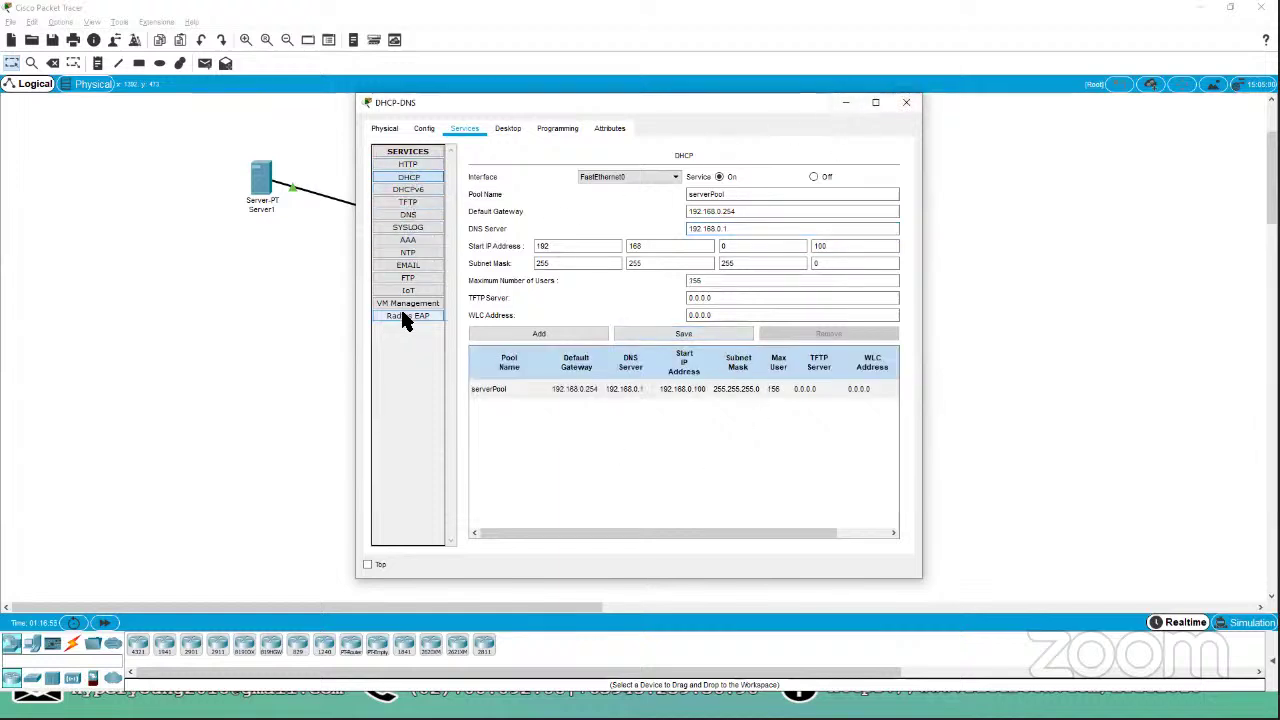
{"action": "left_click", "coordinate": [408, 215]}
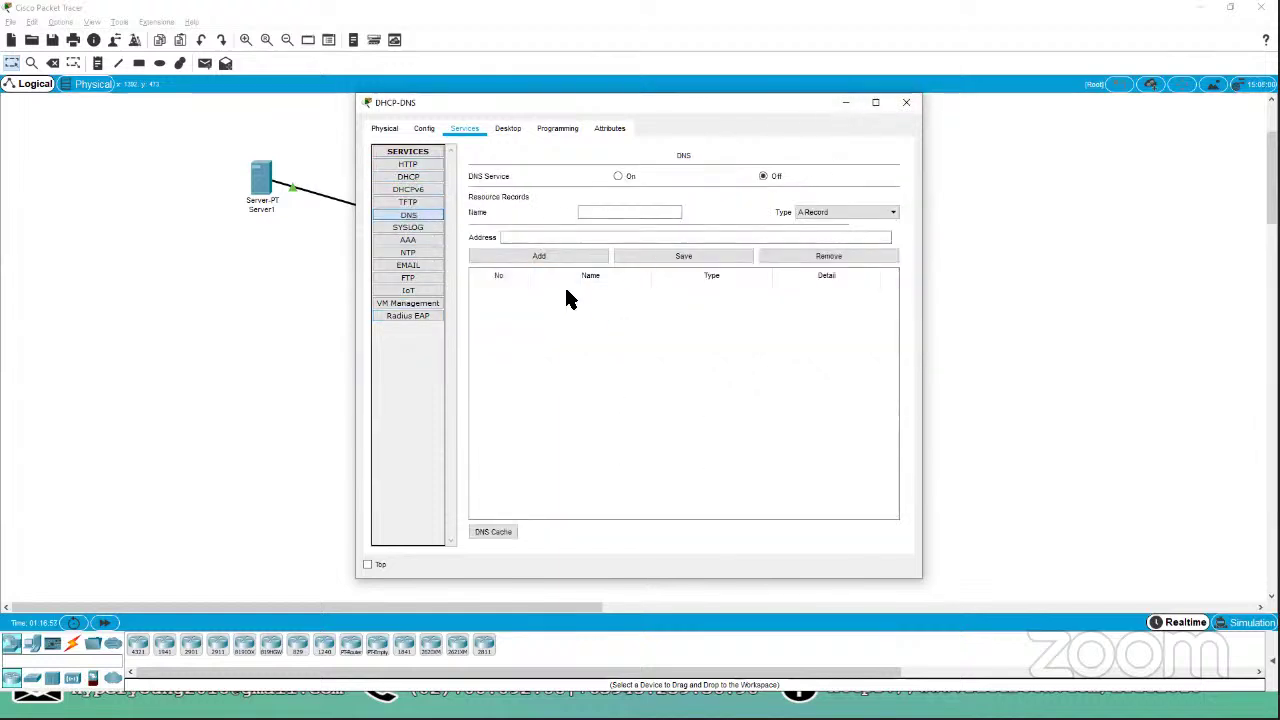
Step: Add a DNS A record mapping santolan.com to 192.168.0.1
{"action": "left_click", "coordinate": [619, 211]}
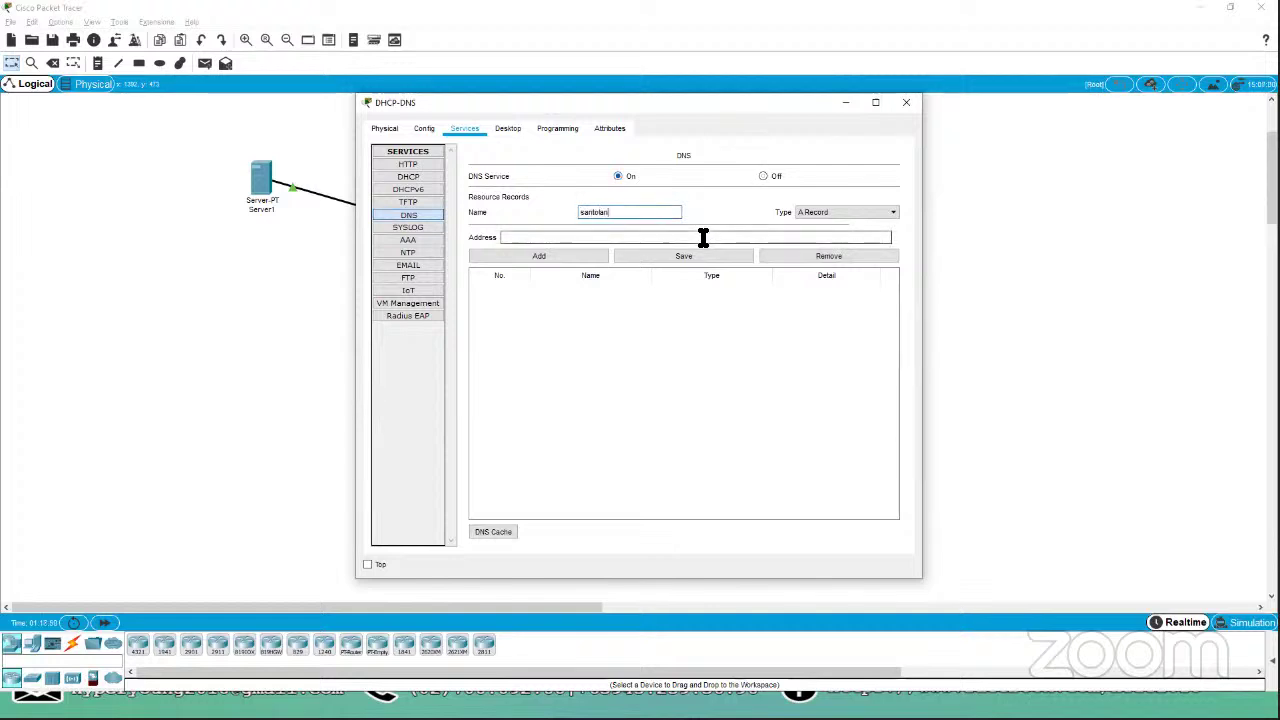
{"action": "left_click", "coordinate": [523, 237]}
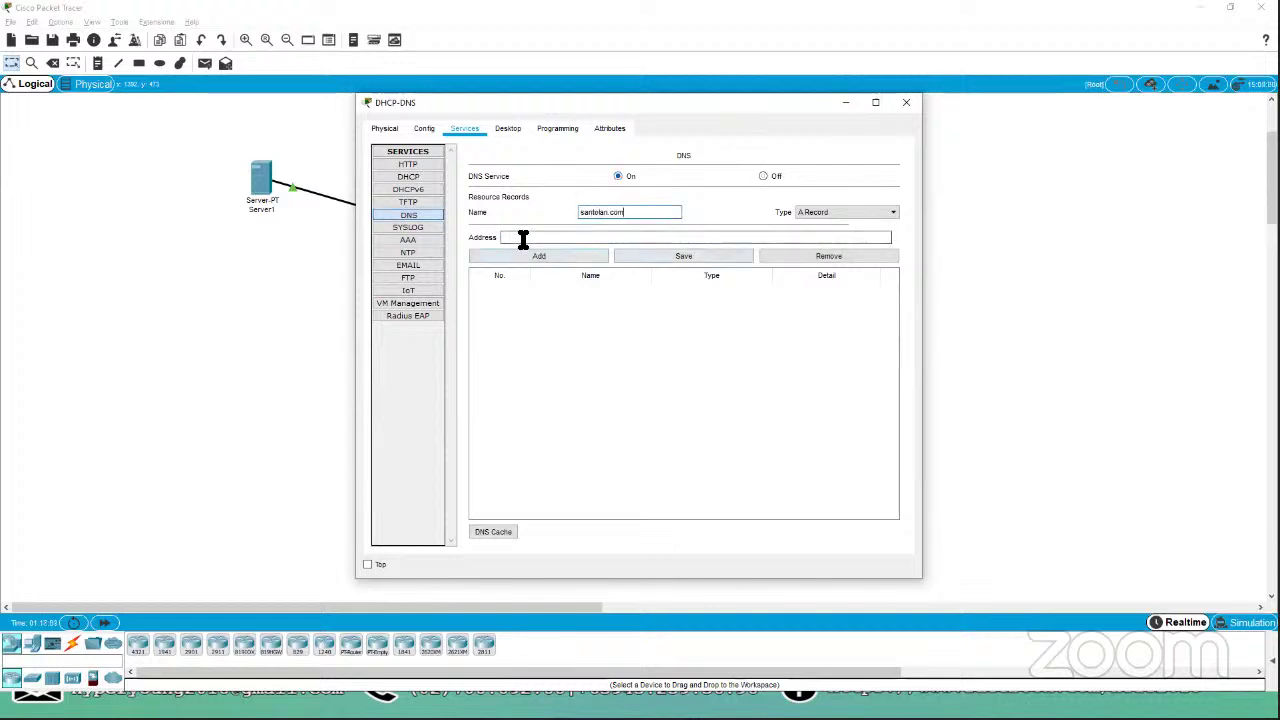
{"action": "type", "text": "192.1"}
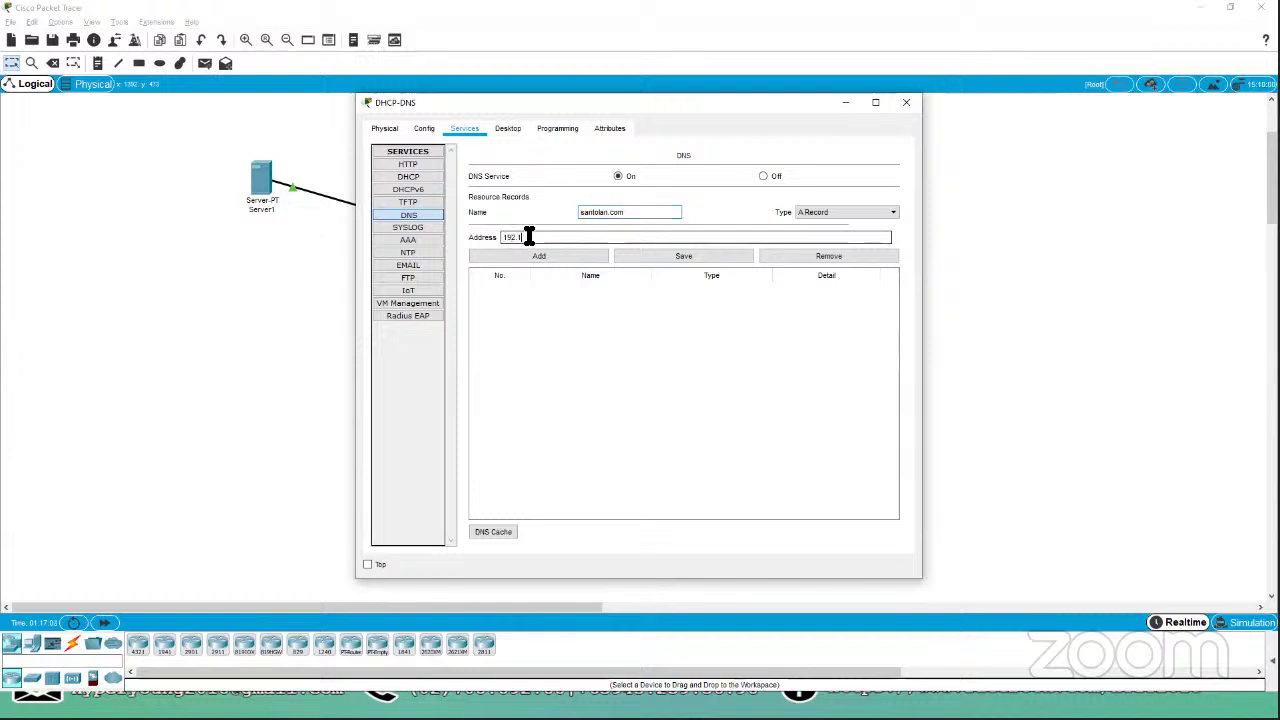
{"action": "type", "text": "68.0.1"}
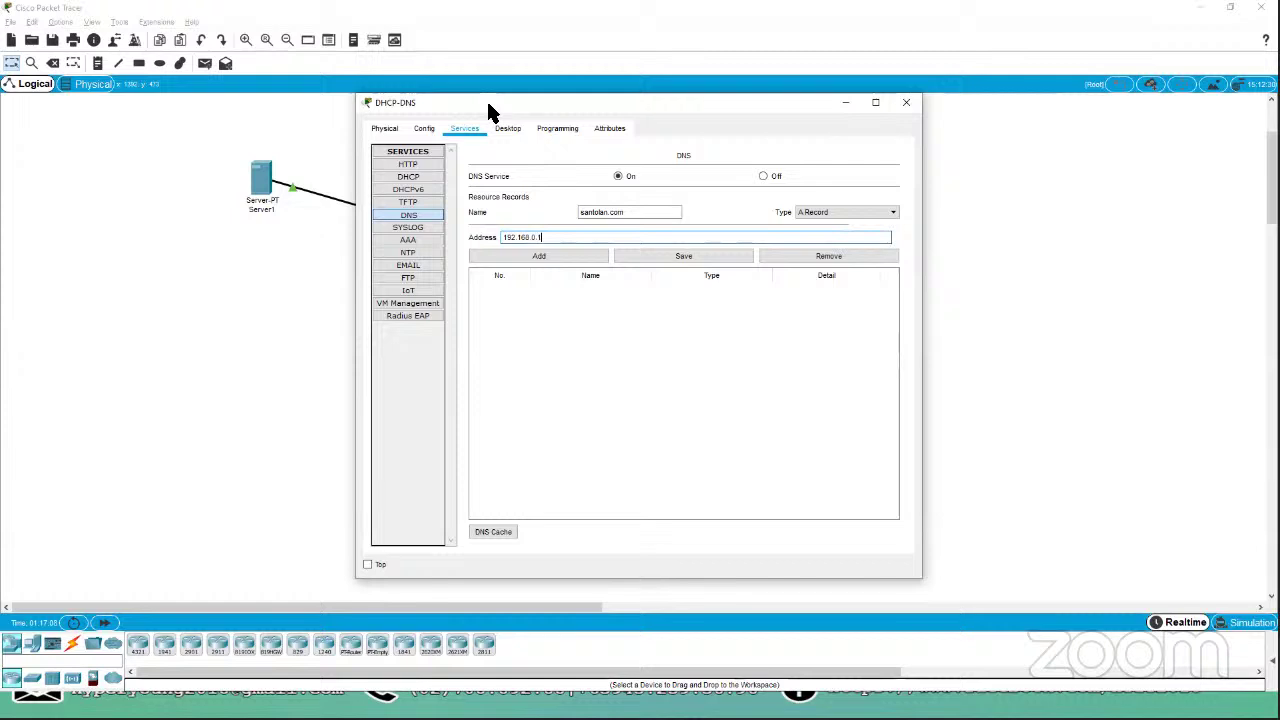
{"action": "left_click", "coordinate": [520, 256]}
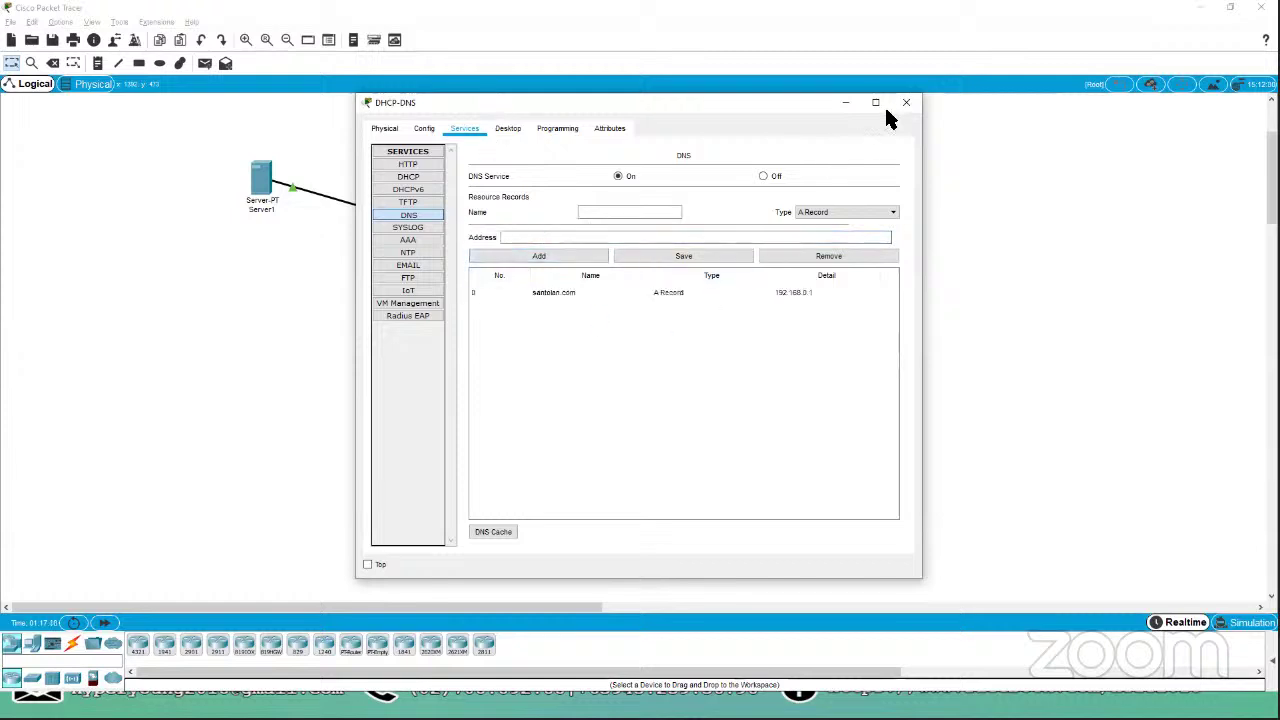
Step: Check DHCP-DNS's static IP 192.168.0.1 and gateway 192.168.0.254, then close its window
{"action": "left_click", "coordinate": [384, 130]}
{"action": "left_click", "coordinate": [424, 130]}
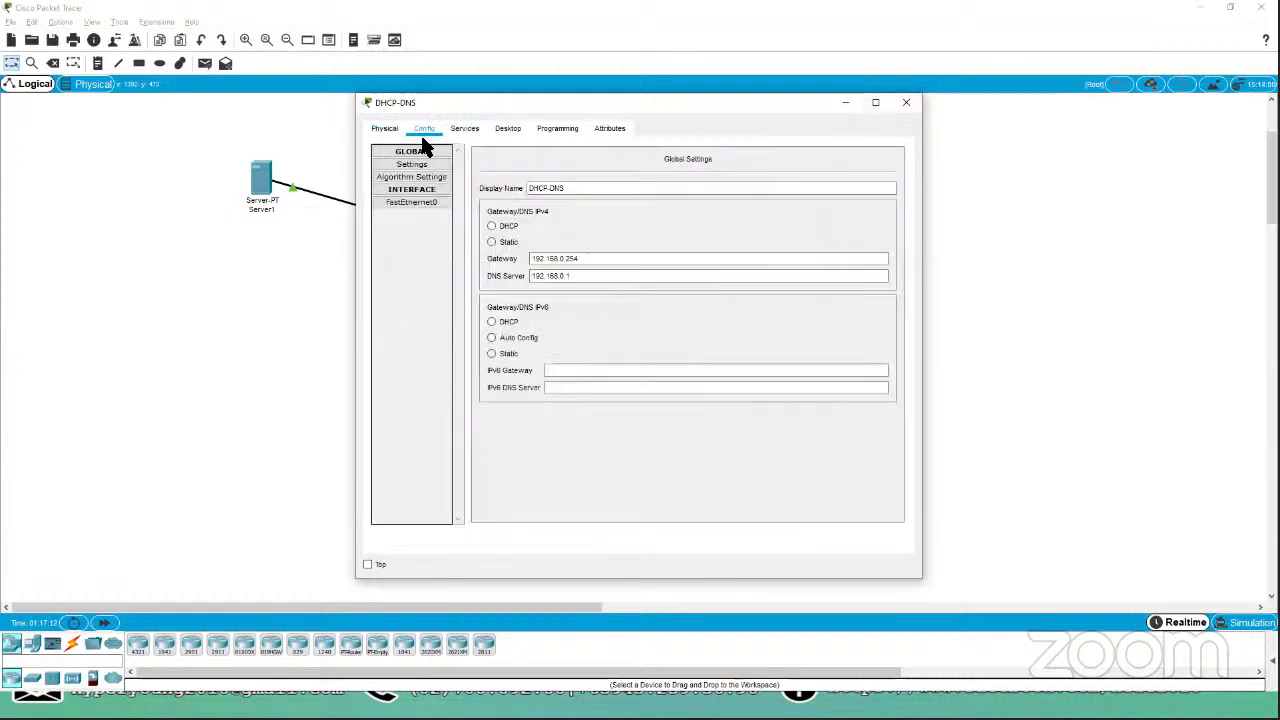
{"action": "left_click", "coordinate": [462, 129]}
{"action": "left_click", "coordinate": [508, 129]}
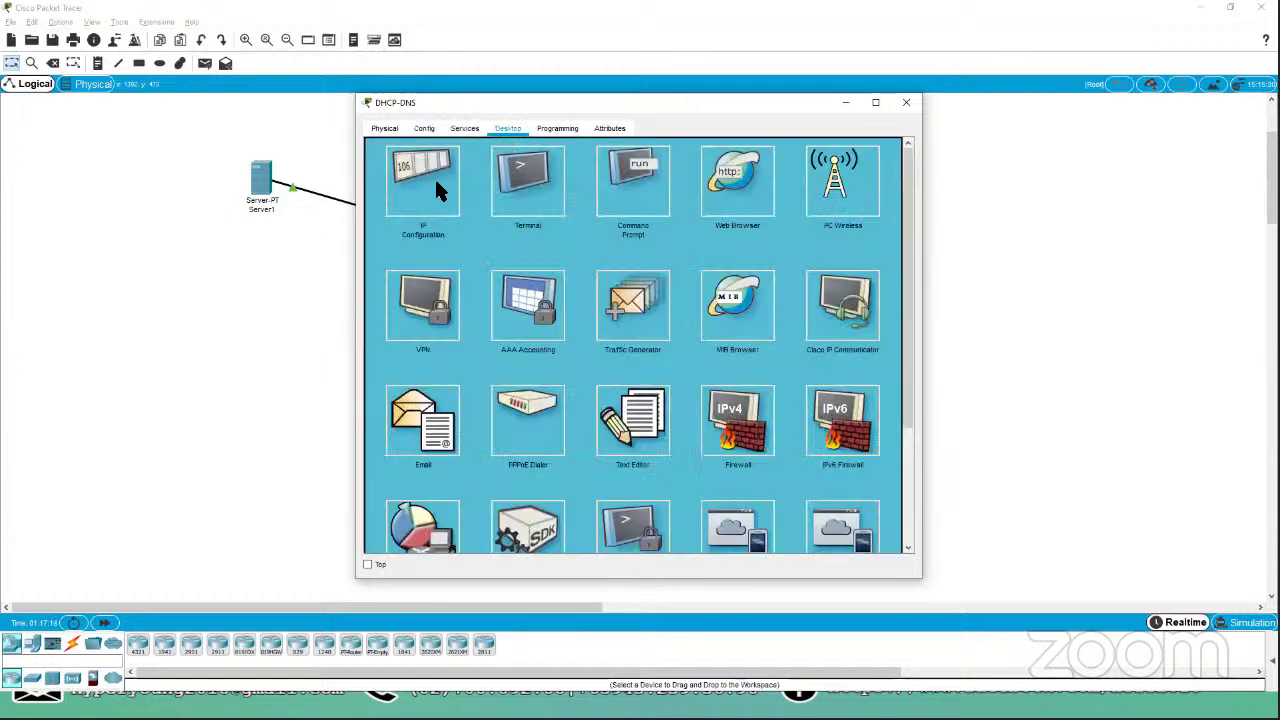
{"action": "left_click", "coordinate": [434, 180]}
{"action": "left_click_drag", "start_coordinate": [714, 102], "coordinate": [772, 132]}
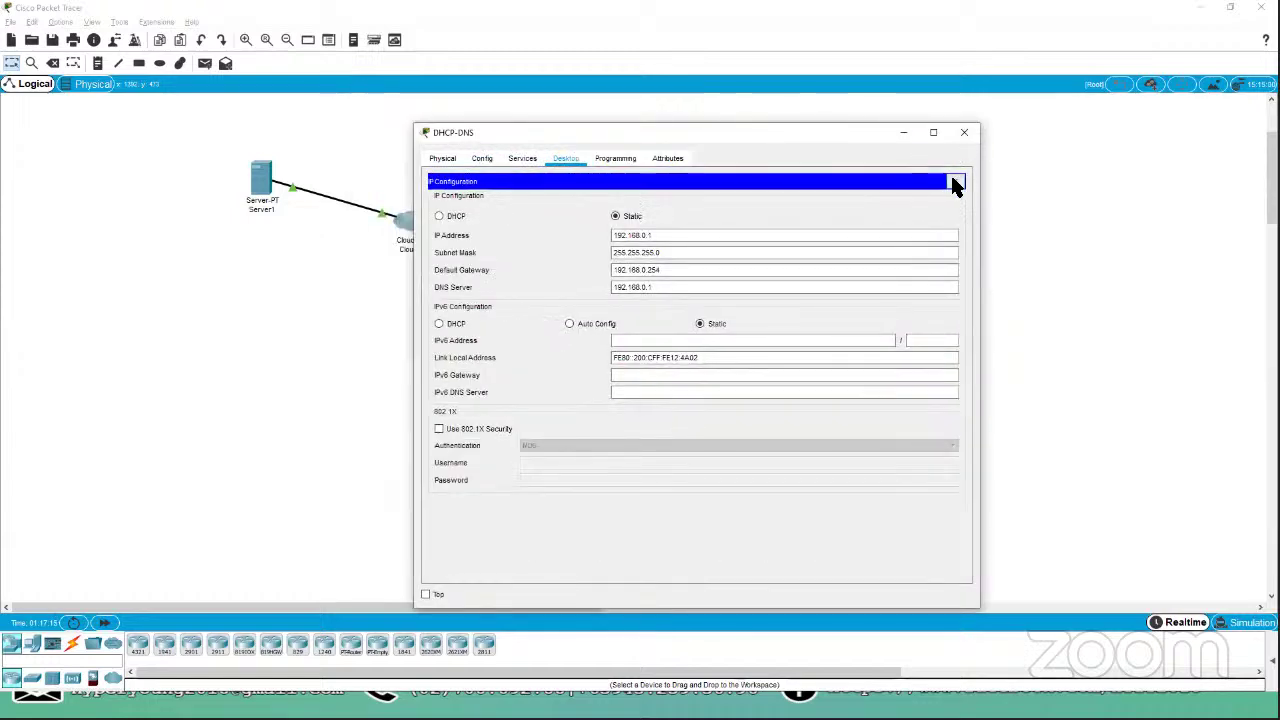
{"action": "left_click", "coordinate": [963, 132]}
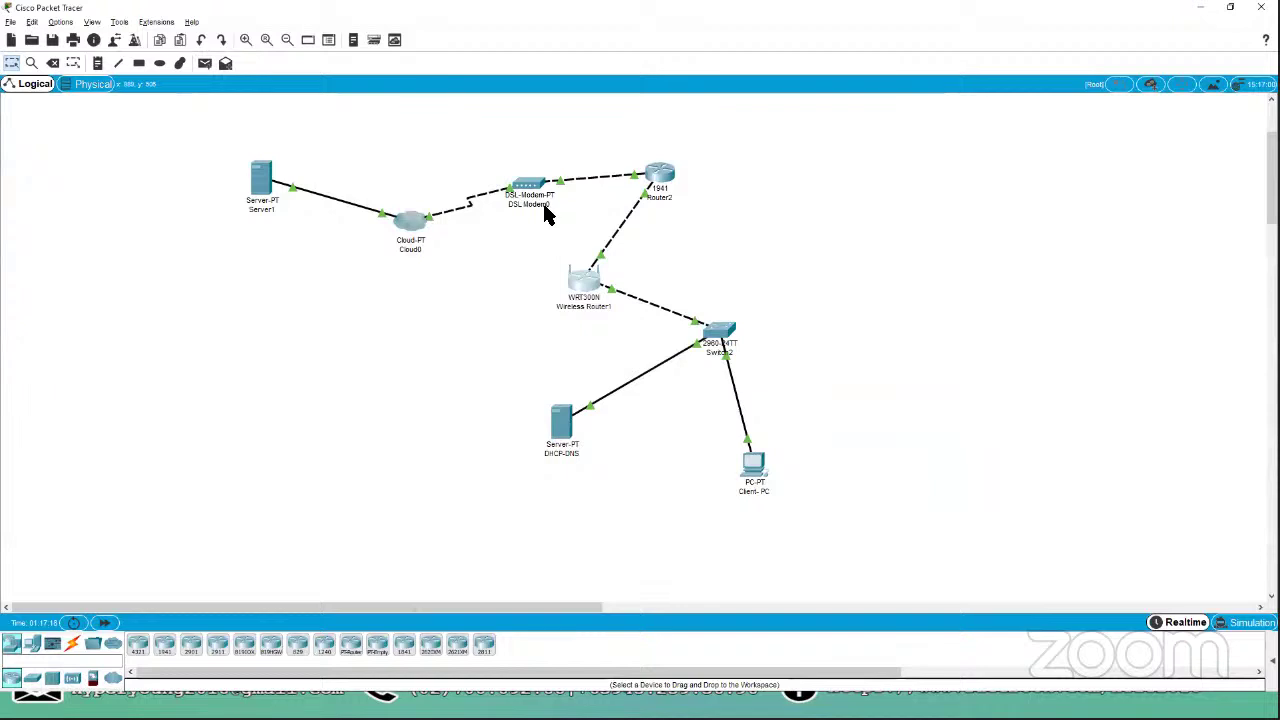
Step: Save Wireless Router1's setup and confirm Client- PC got 192.168.0.100 via DHCP
{"action": "left_click", "coordinate": [583, 279]}
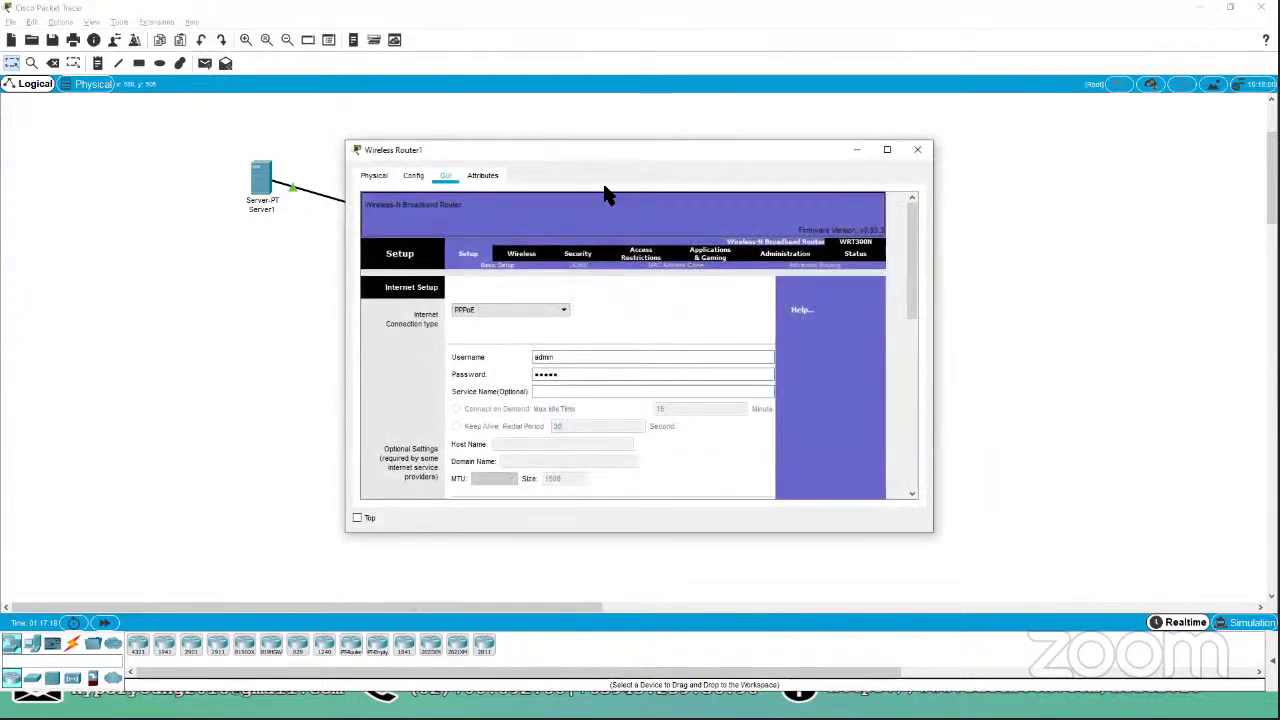
{"action": "left_click", "coordinate": [521, 253]}
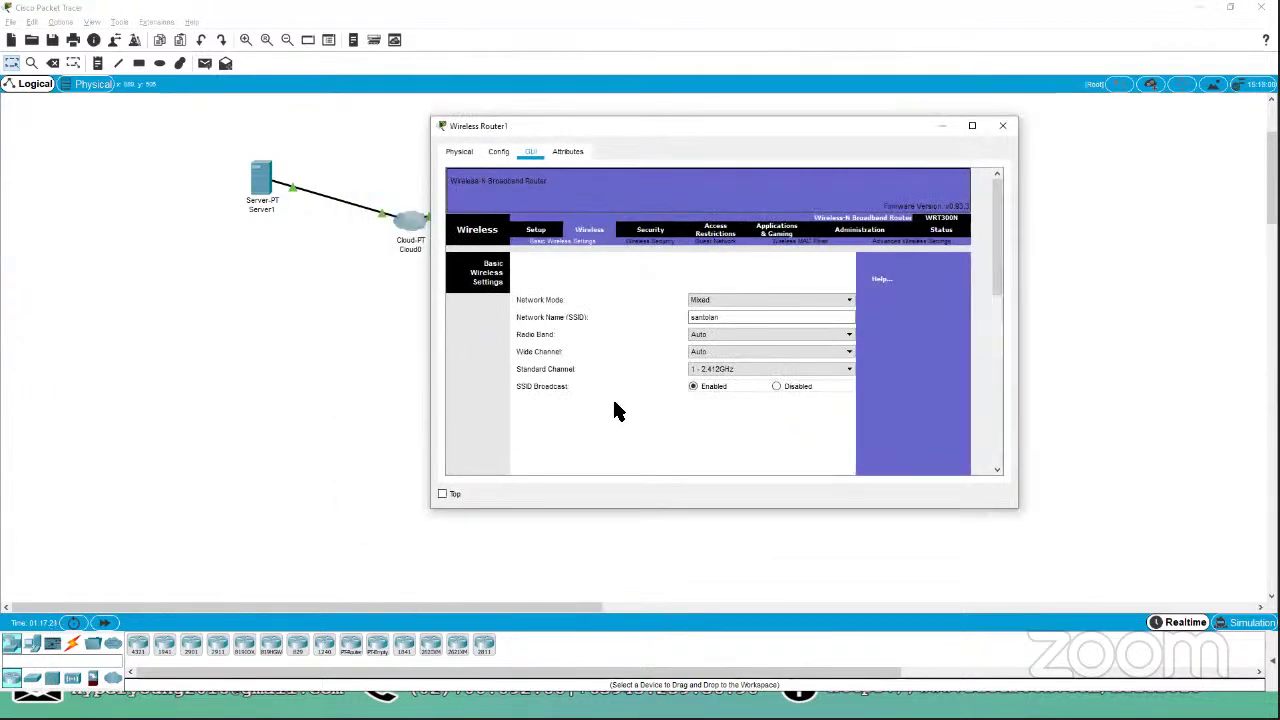
{"action": "left_click", "coordinate": [536, 229]}
{"action": "scroll", "coordinate": [690, 400], "scroll_direction": "down", "scroll_amount": 3}
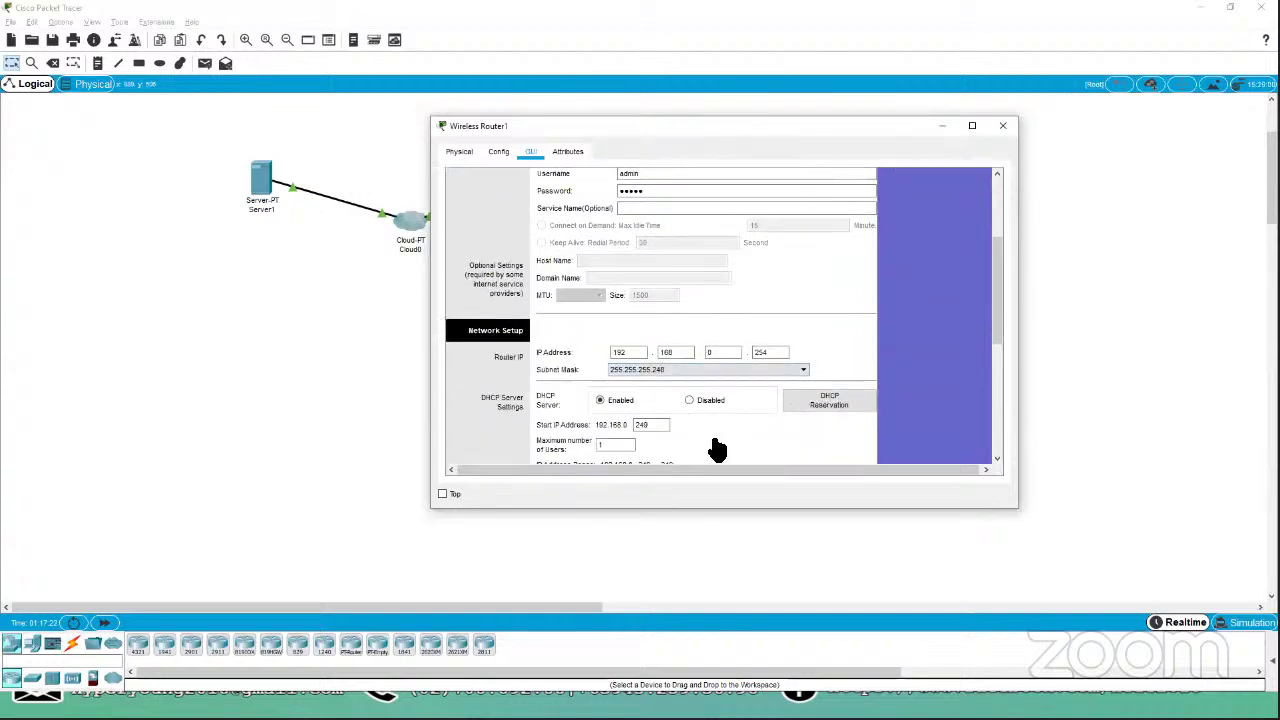
{"action": "scroll", "coordinate": [877, 320], "scroll_direction": "down", "scroll_amount": 5}
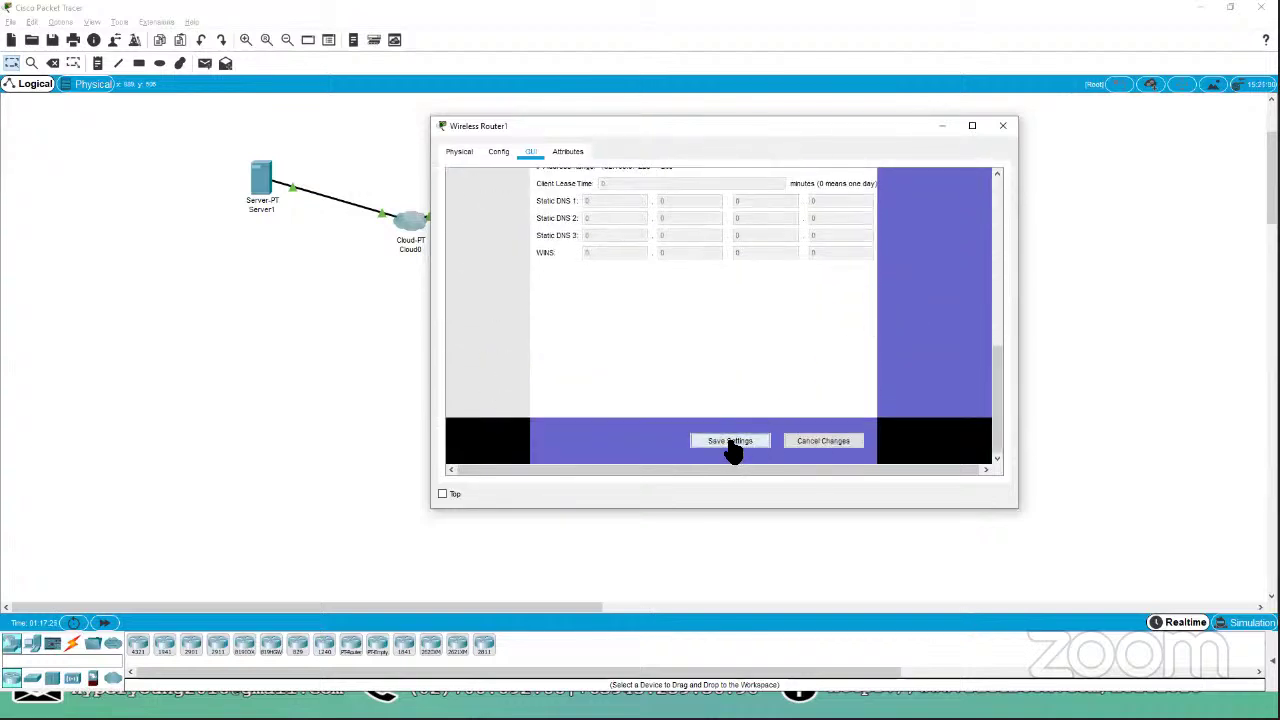
{"action": "left_click", "coordinate": [733, 446]}
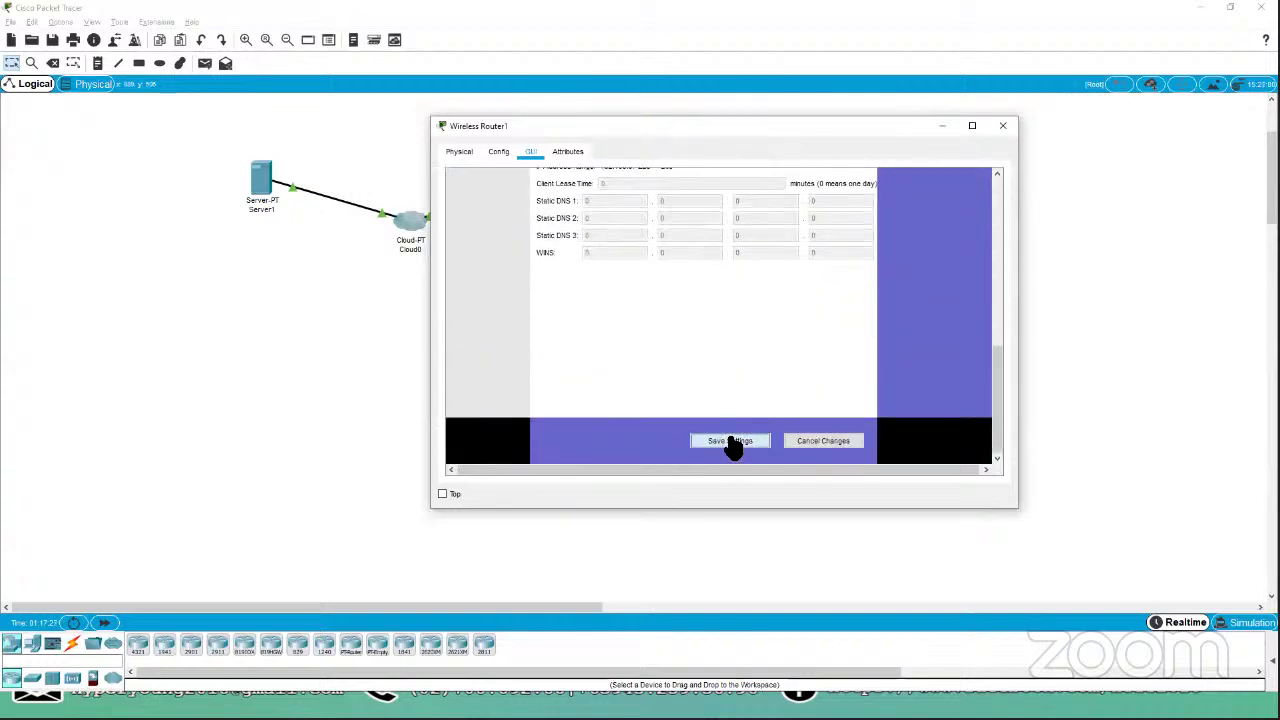
{"action": "left_click", "coordinate": [1002, 125]}
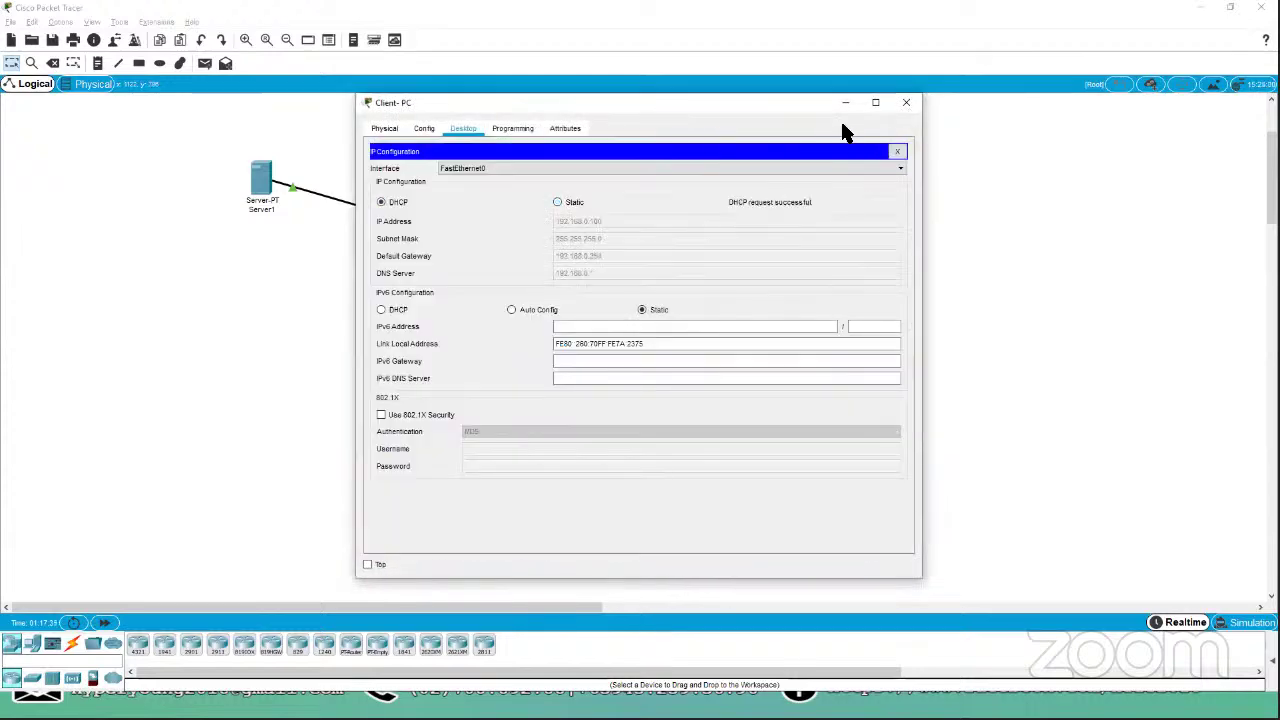
{"action": "left_click", "coordinate": [897, 151]}
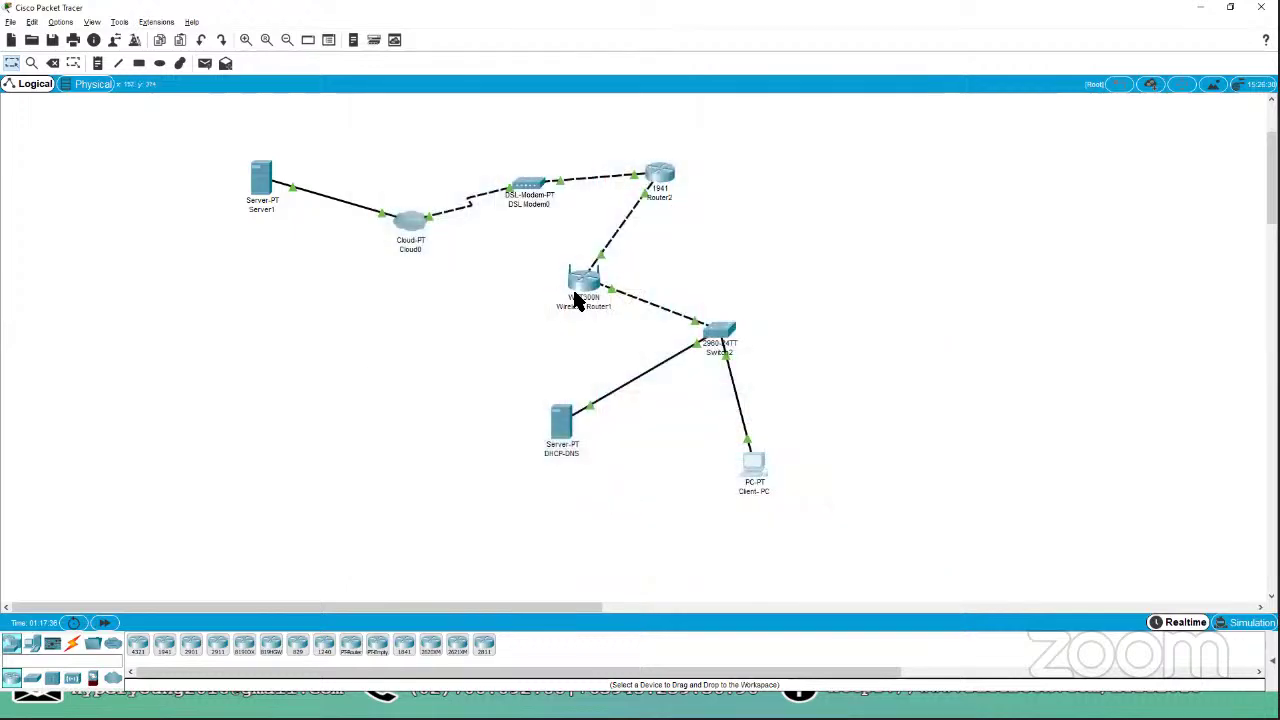
Step: Rename Cloud0 to ISP and Server1 to ISP-Server
{"action": "scroll", "coordinate": [480, 280], "scroll_direction": "right", "scroll_amount": 1}
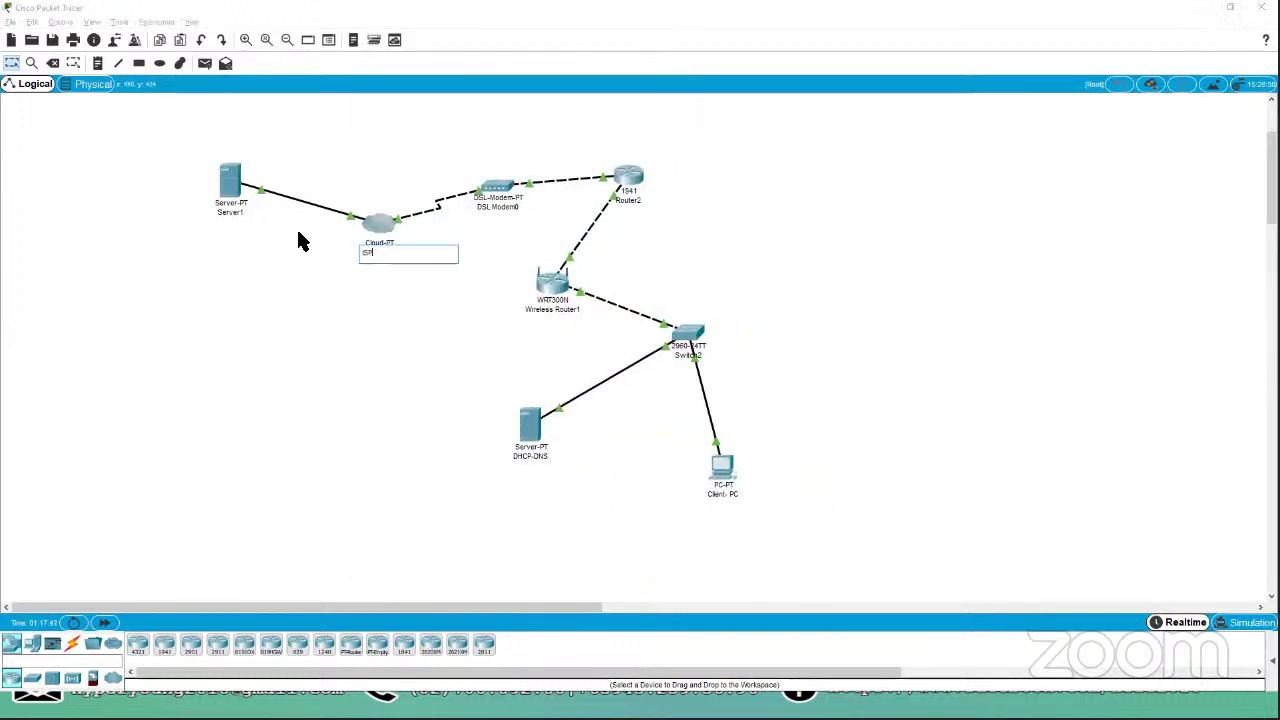
{"action": "key", "text": "Return"}
{"action": "left_click", "coordinate": [226, 214]}
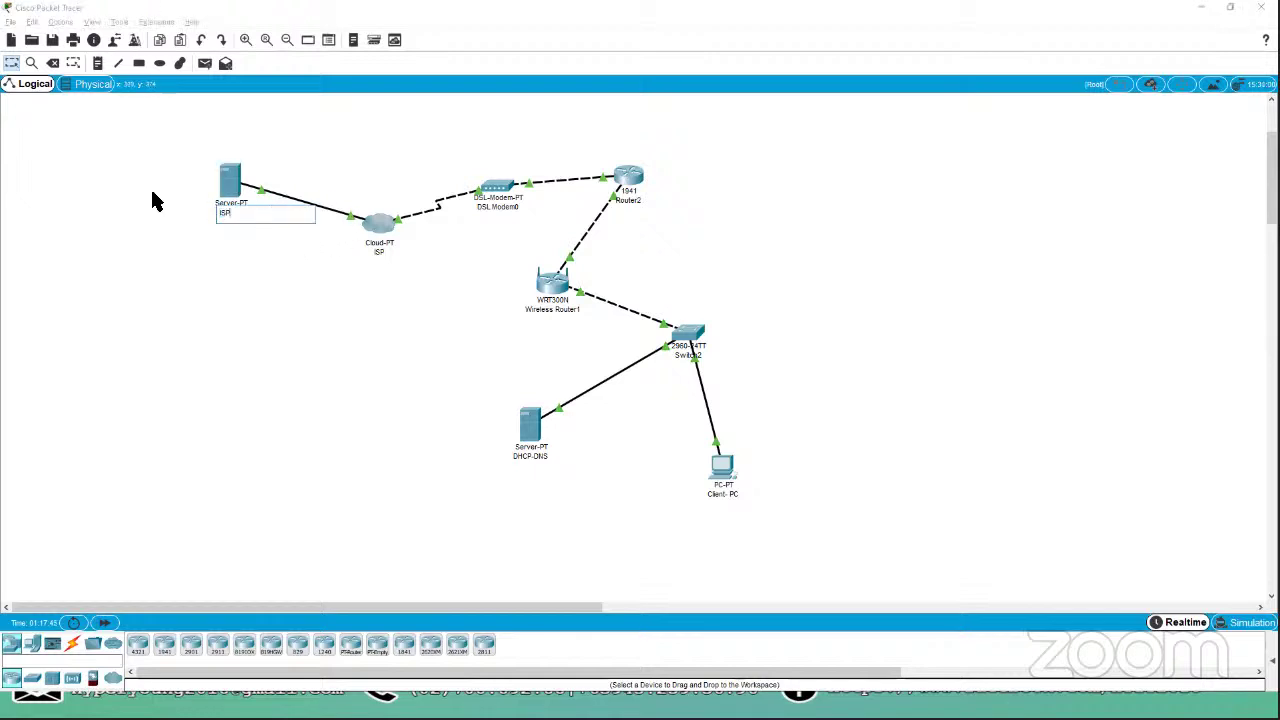
{"action": "key", "text": "Return"}
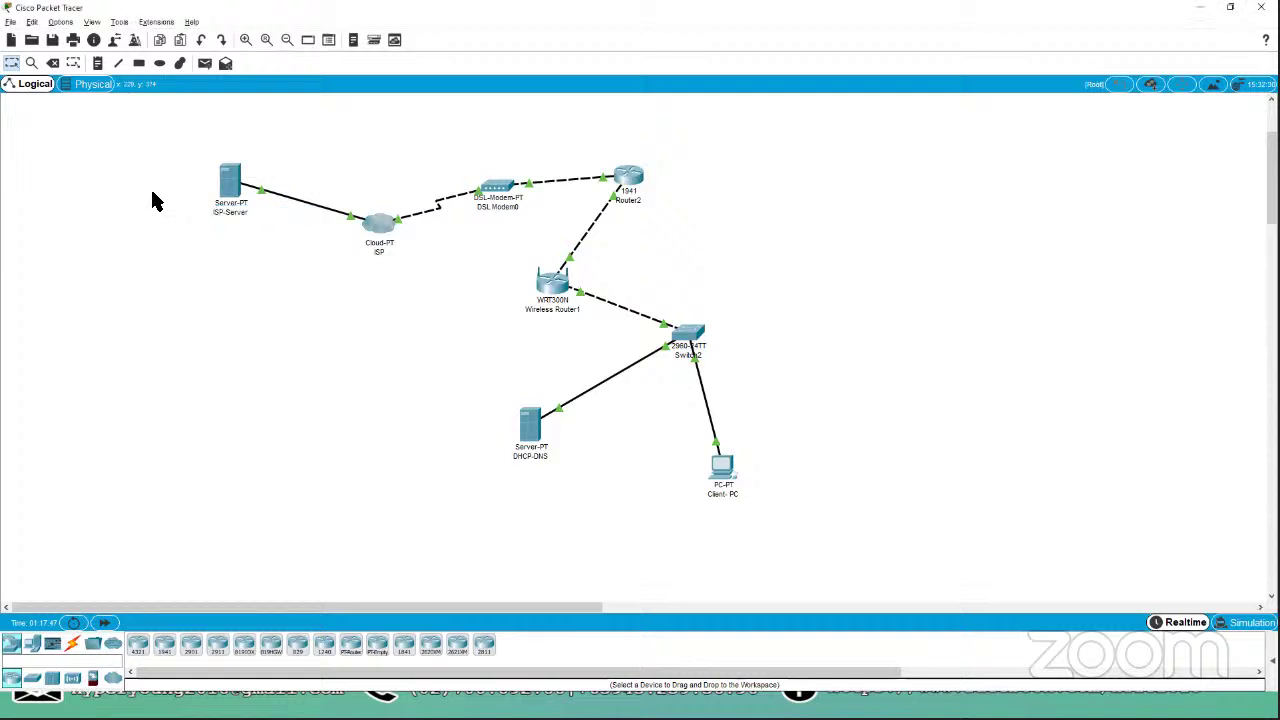
Step: Rename Router2 to DSL-Router
{"action": "left_click", "coordinate": [636, 200]}
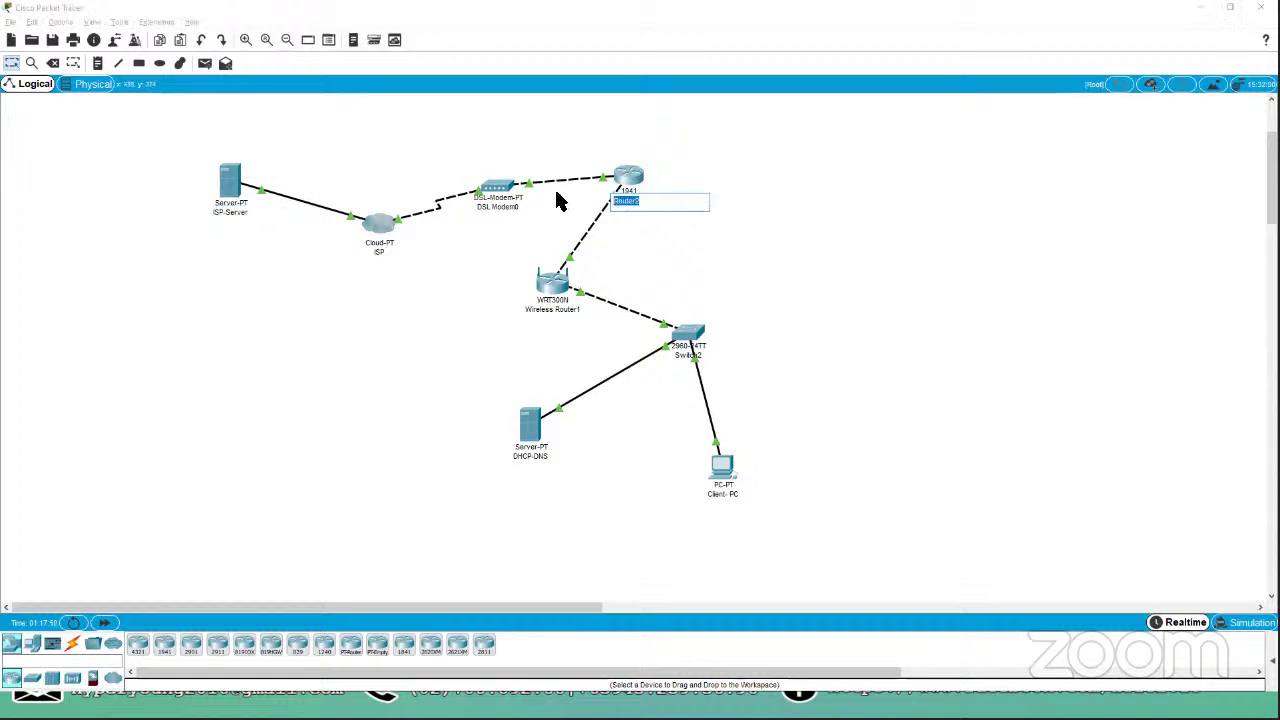
{"action": "type", "text": "Home toure"}
{"action": "key", "text": "BackSpace"}
{"action": "key", "text": "BackSpace"}
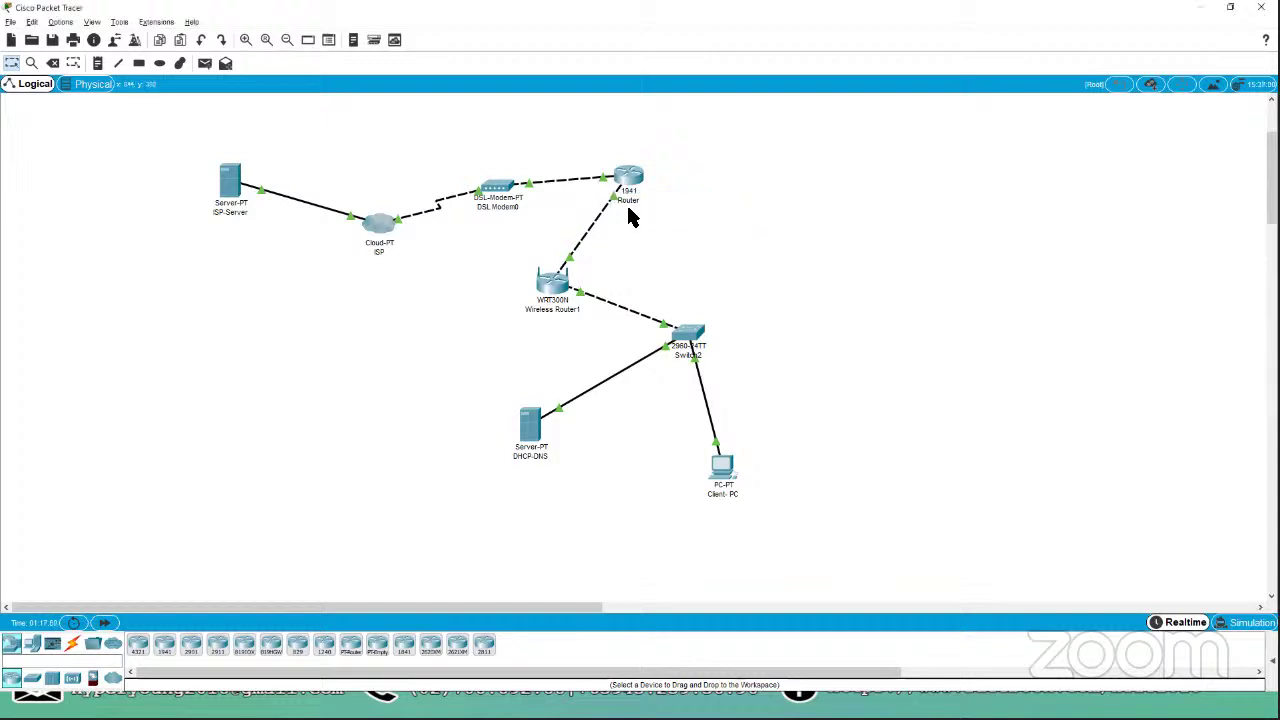
{"action": "left_click_drag", "start_coordinate": [651, 200], "coordinate": [570, 200]}
{"action": "type", "text": "DSL"}
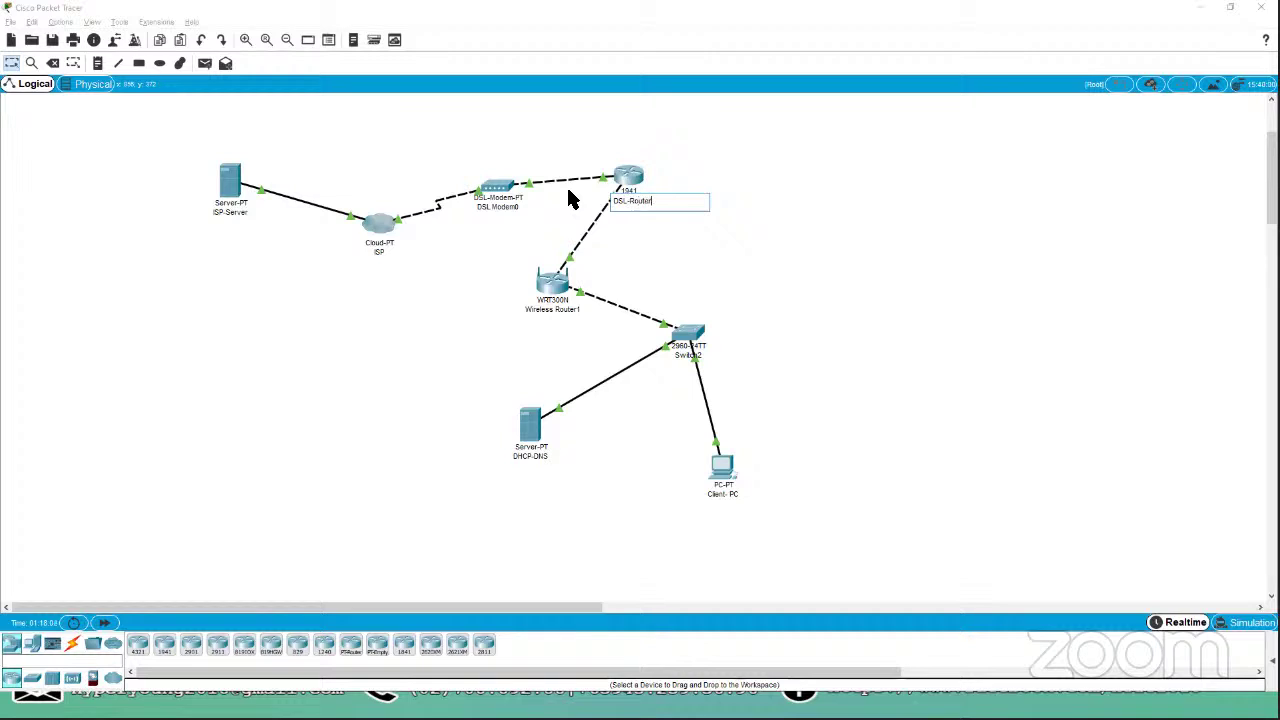
{"action": "type", "text": "-Router"}
{"action": "key", "text": "Return"}
Step: Rename DSL Modem0 to 'DSL Modem'
{"action": "left_click", "coordinate": [510, 206]}
{"action": "left_click_drag", "start_coordinate": [522, 207], "coordinate": [417, 197]}
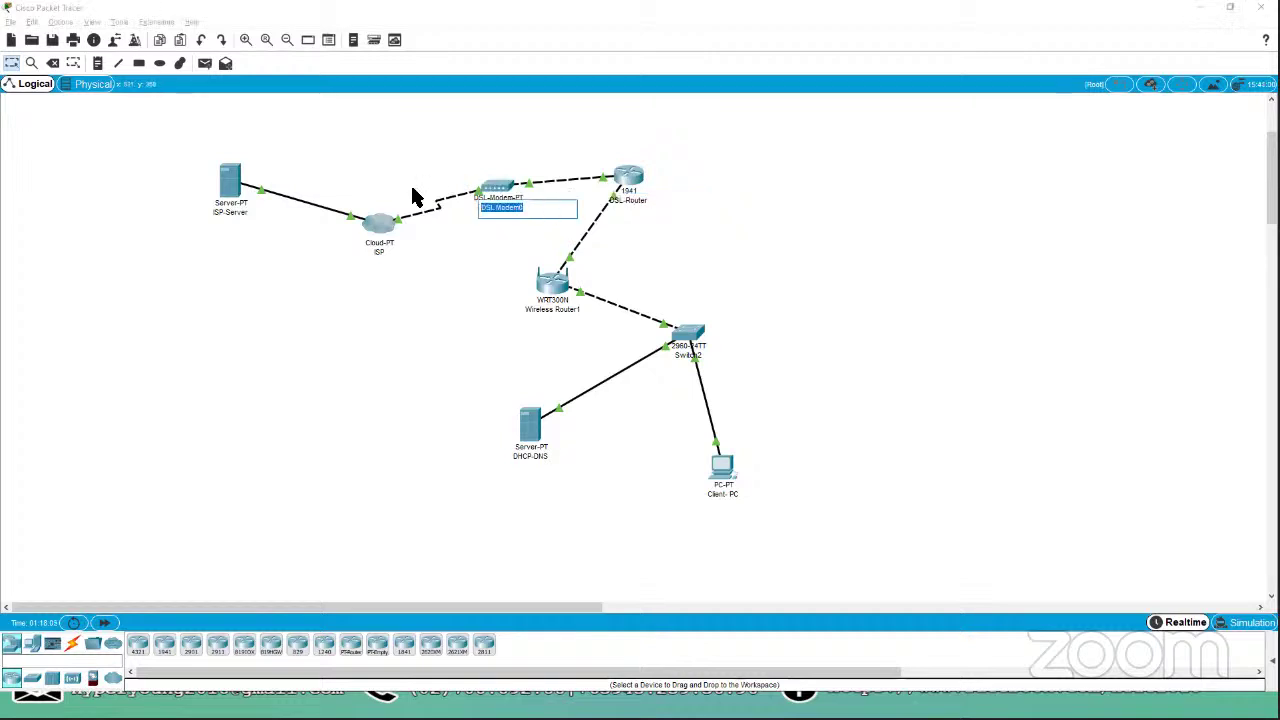
{"action": "key", "text": "End"}
{"action": "key", "text": "BackSpace"}
{"action": "key", "text": "BackSpace"}
{"action": "key", "text": "Return"}
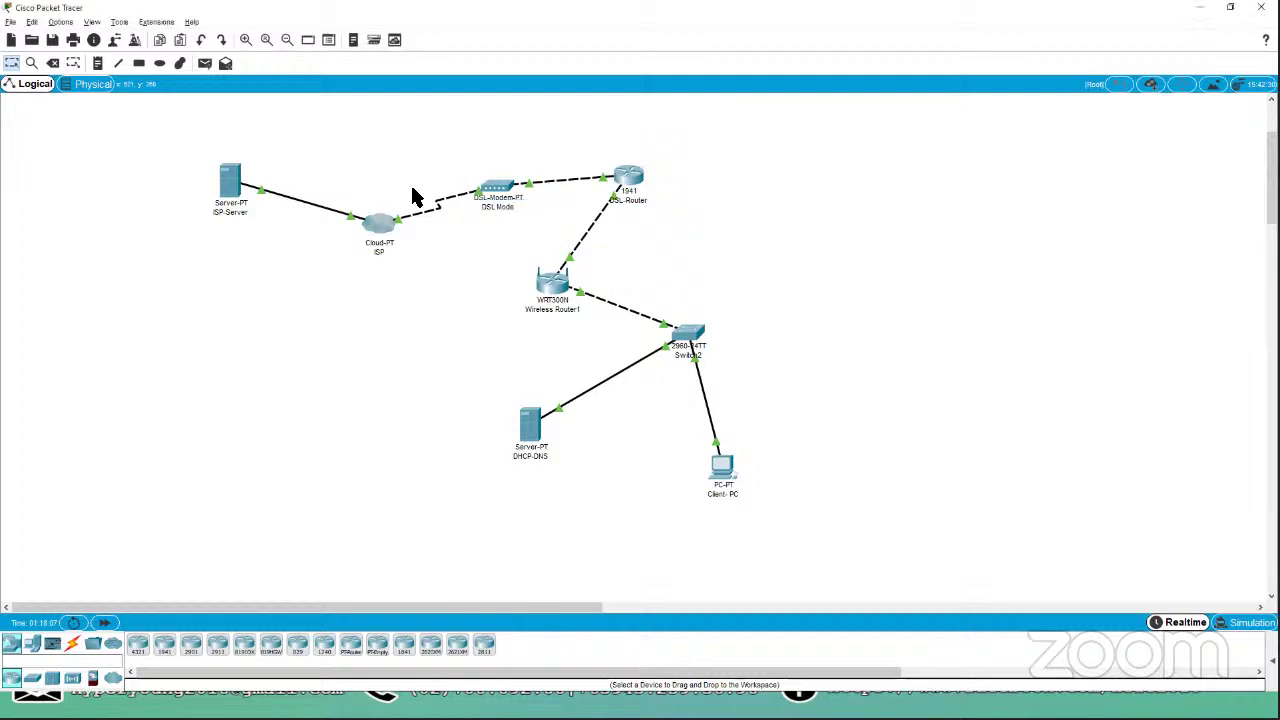
{"action": "left_click", "coordinate": [505, 207]}
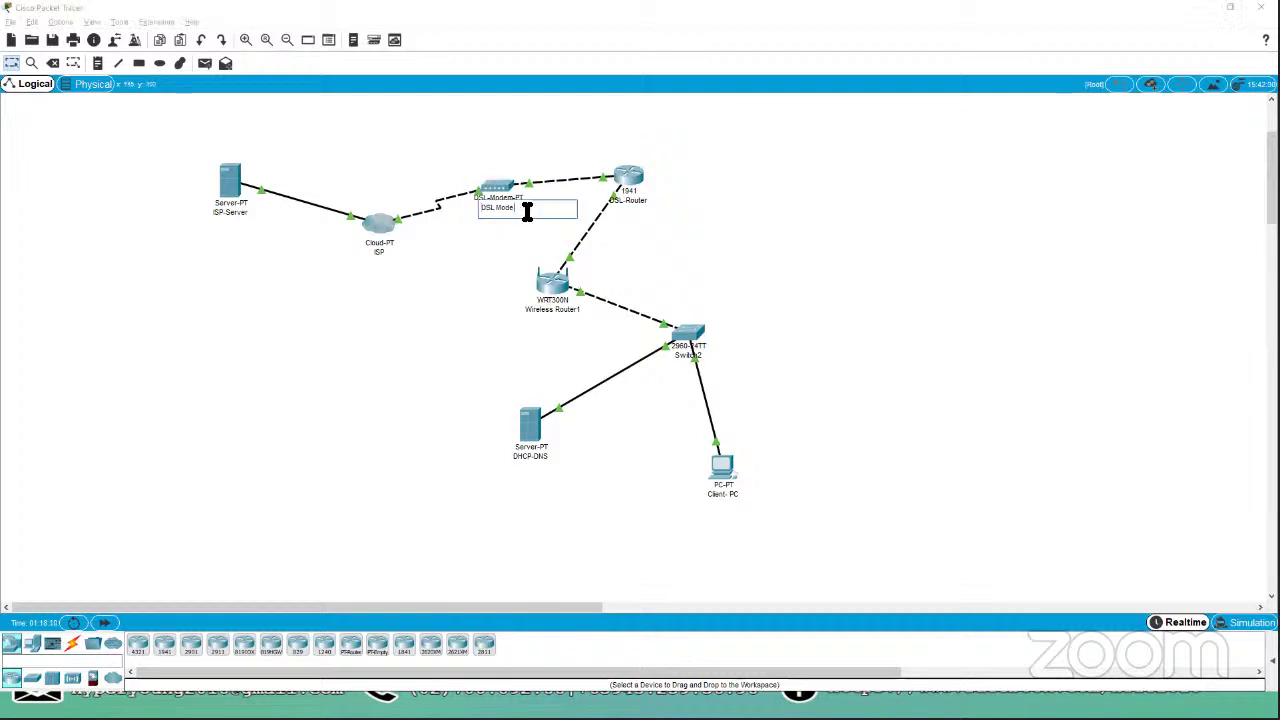
{"action": "type", "text": "m"}
{"action": "key", "text": "Return"}
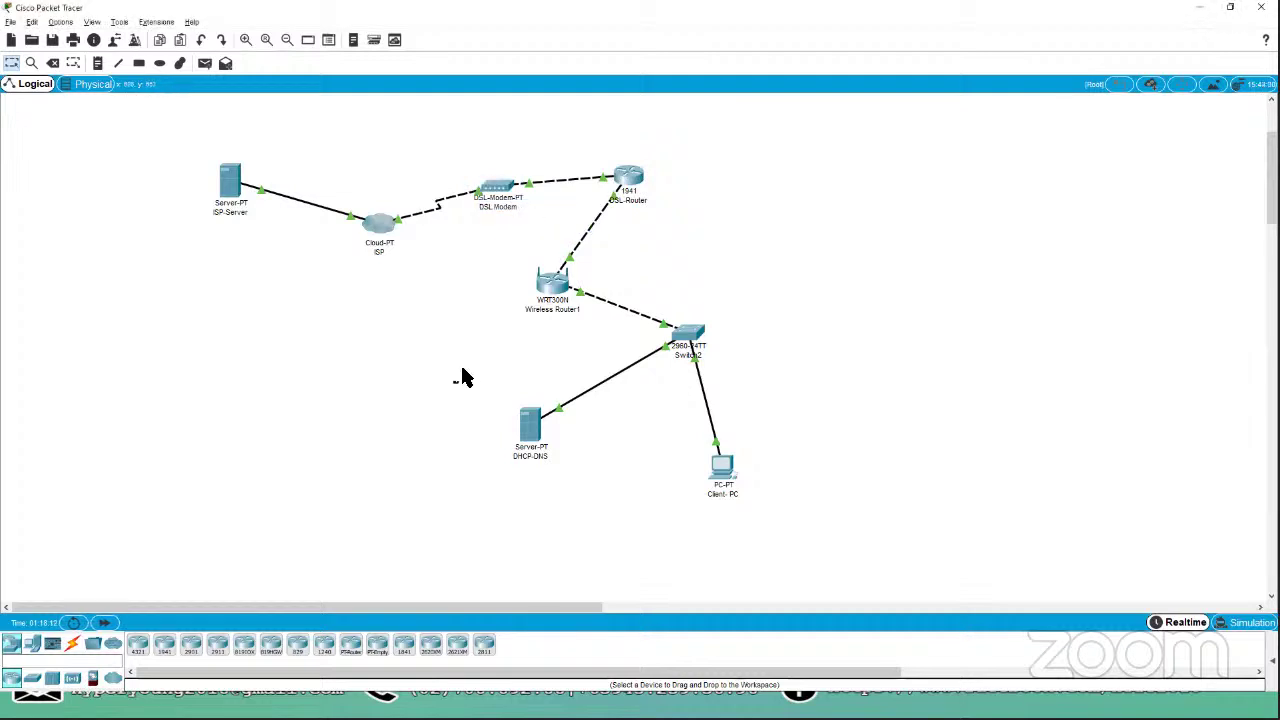
Step: Reposition the wireless router, switch, server and PC, then shift the whole topology right
{"action": "left_click_drag", "start_coordinate": [544, 286], "coordinate": [557, 312]}
{"action": "left_click_drag", "start_coordinate": [686, 345], "coordinate": [715, 367]}
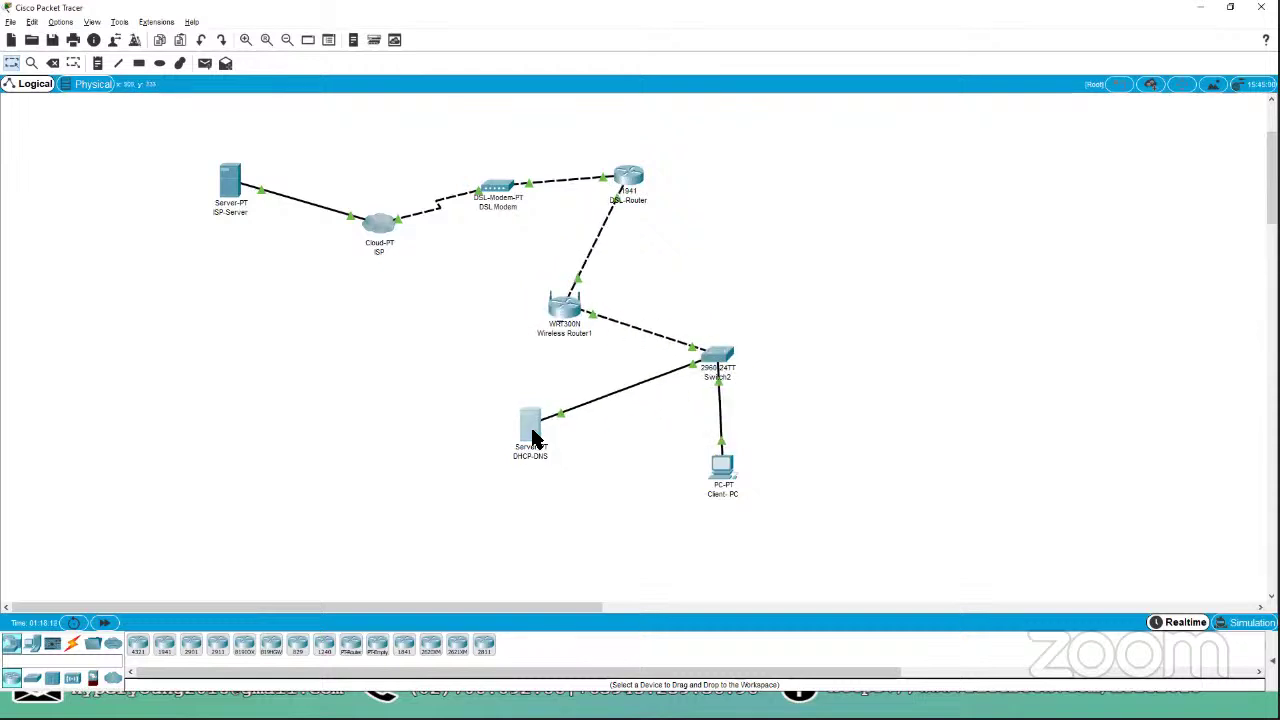
{"action": "left_click_drag", "start_coordinate": [534, 434], "coordinate": [557, 446]}
{"action": "left_click_drag", "start_coordinate": [714, 480], "coordinate": [716, 485]}
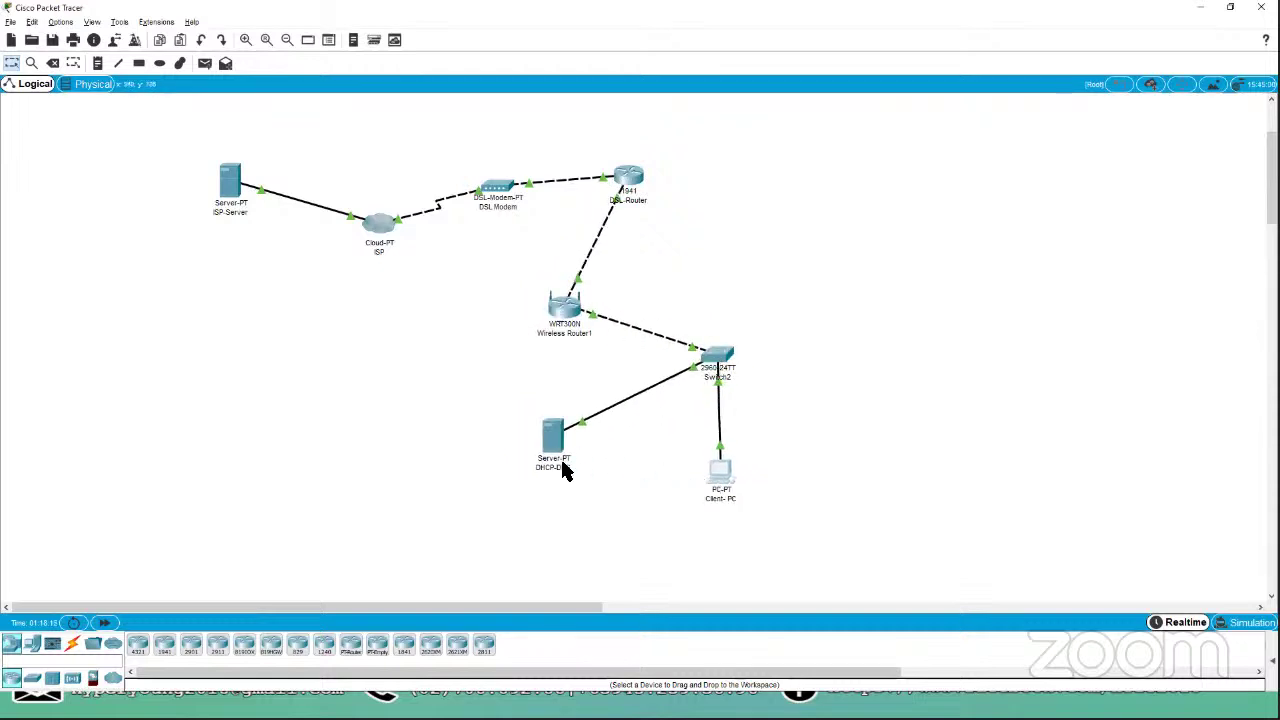
{"action": "left_click_drag", "start_coordinate": [155, 150], "coordinate": [837, 494]}
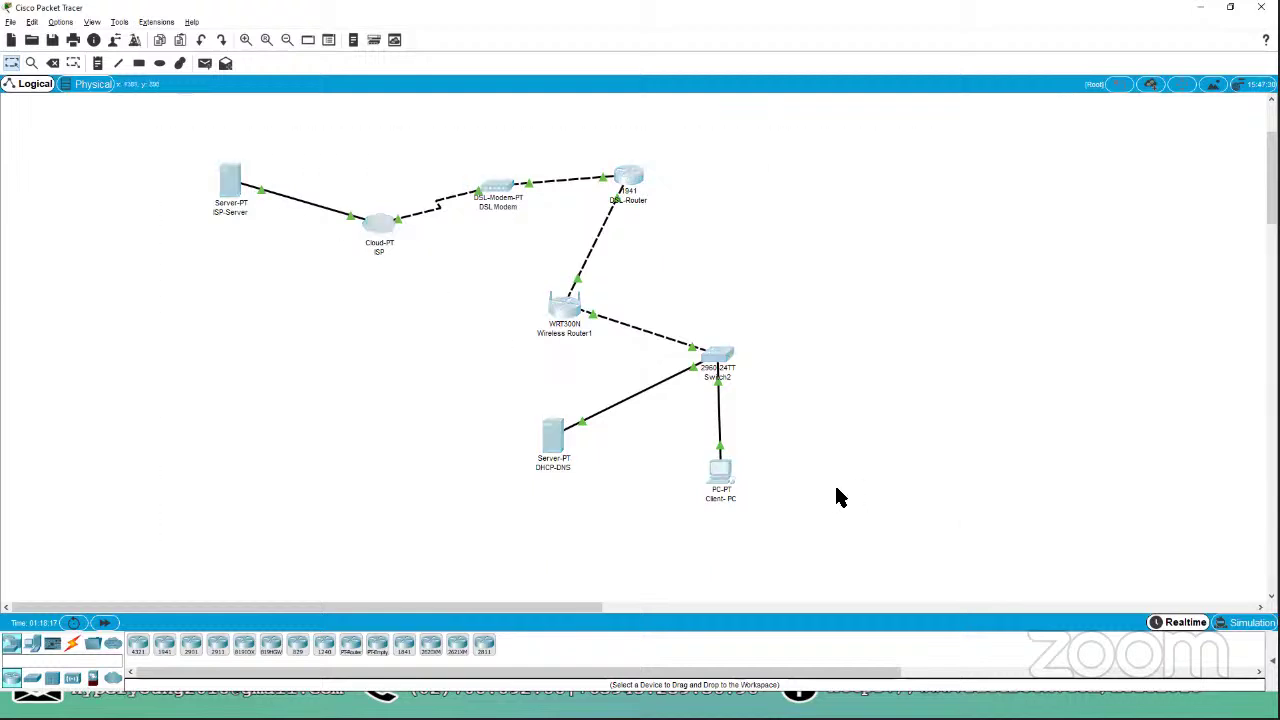
{"action": "left_click_drag", "start_coordinate": [586, 314], "coordinate": [656, 302]}
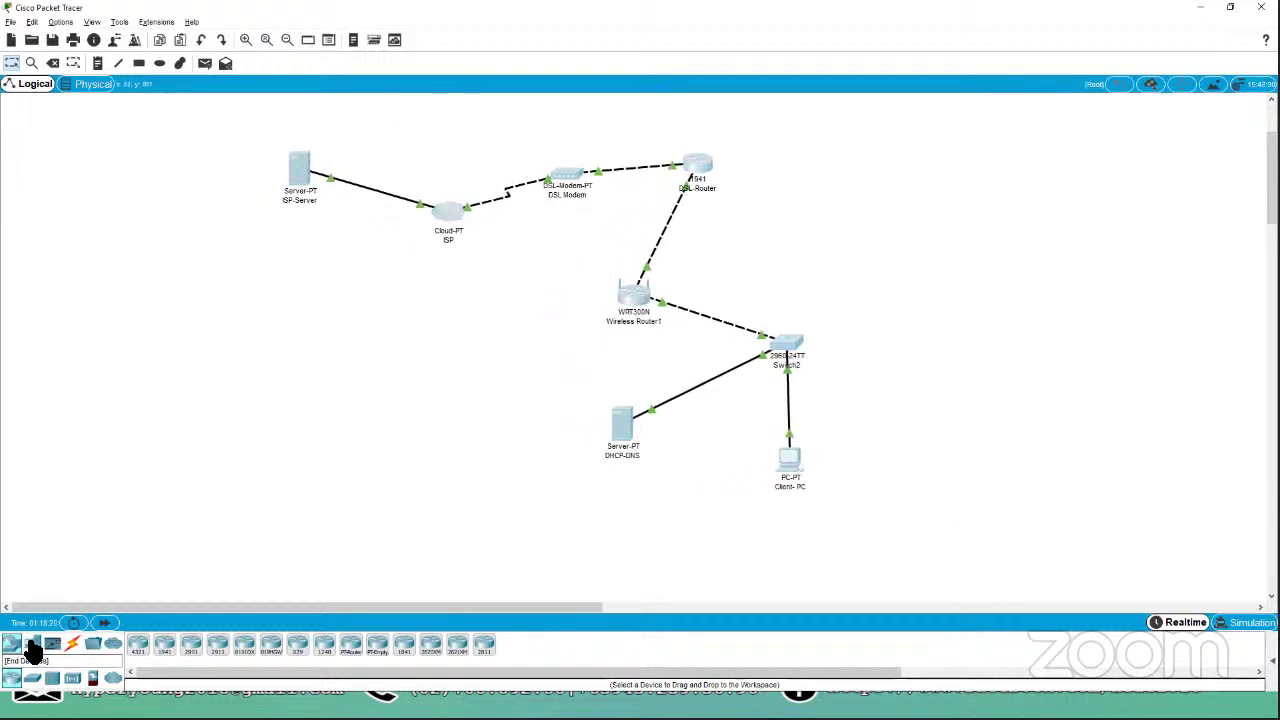
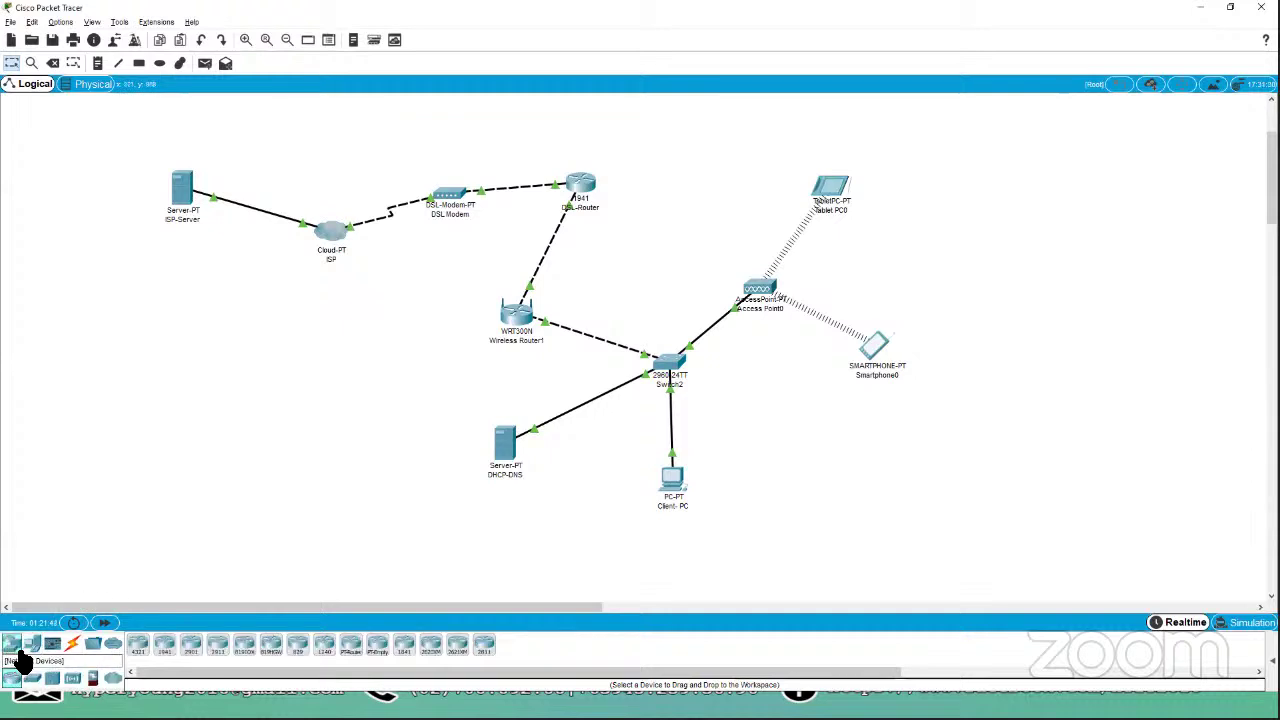
Step: Place a Laptop0 from End Devices on the canvas below the smartphone
{"action": "left_click", "coordinate": [32, 645]}
{"action": "left_click", "coordinate": [164, 645]}
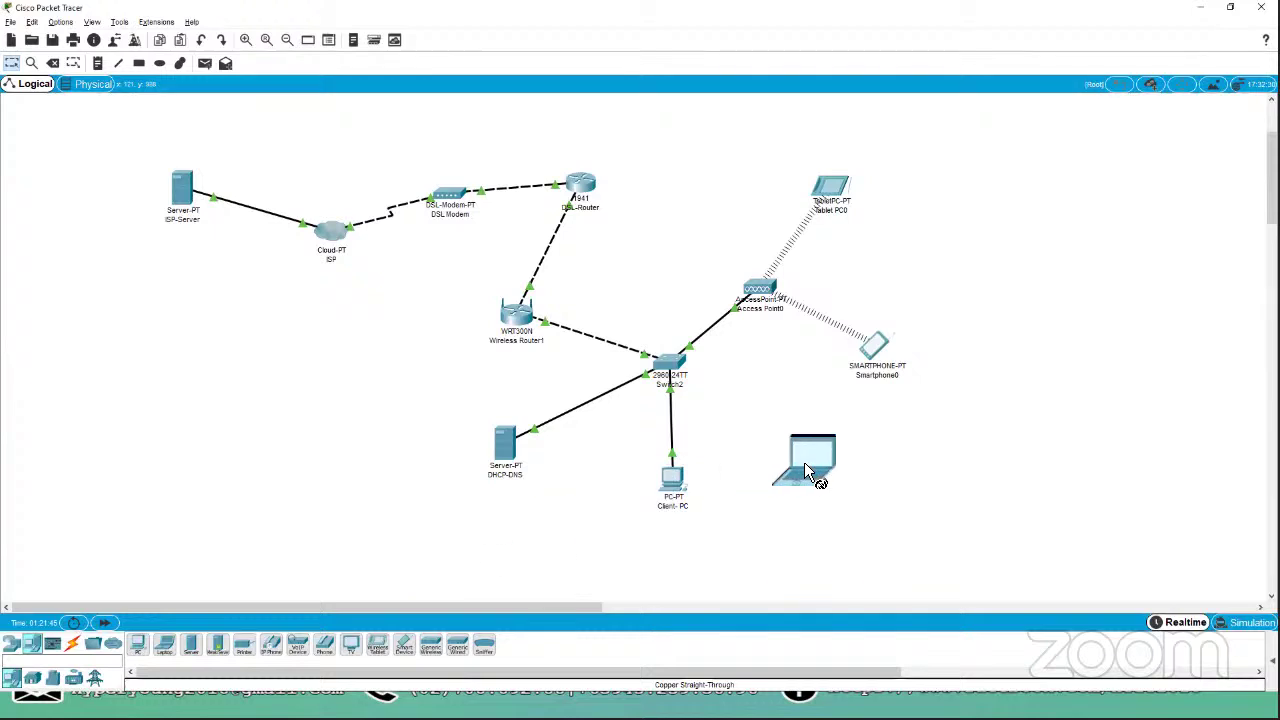
{"action": "left_click", "coordinate": [806, 450]}
{"action": "left_click_drag", "start_coordinate": [830, 460], "coordinate": [864, 454]}
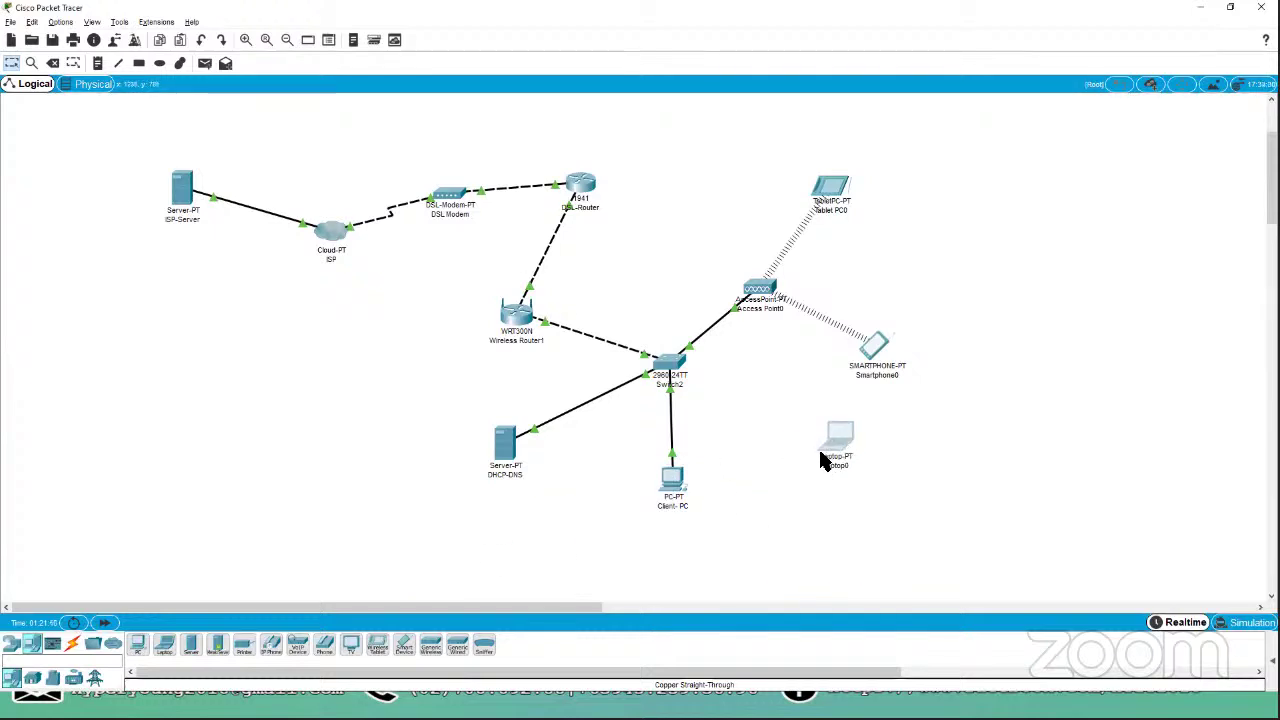
Step: Replace Laptop0's network card with the WPC300N wireless module
{"action": "left_click", "coordinate": [833, 452]}
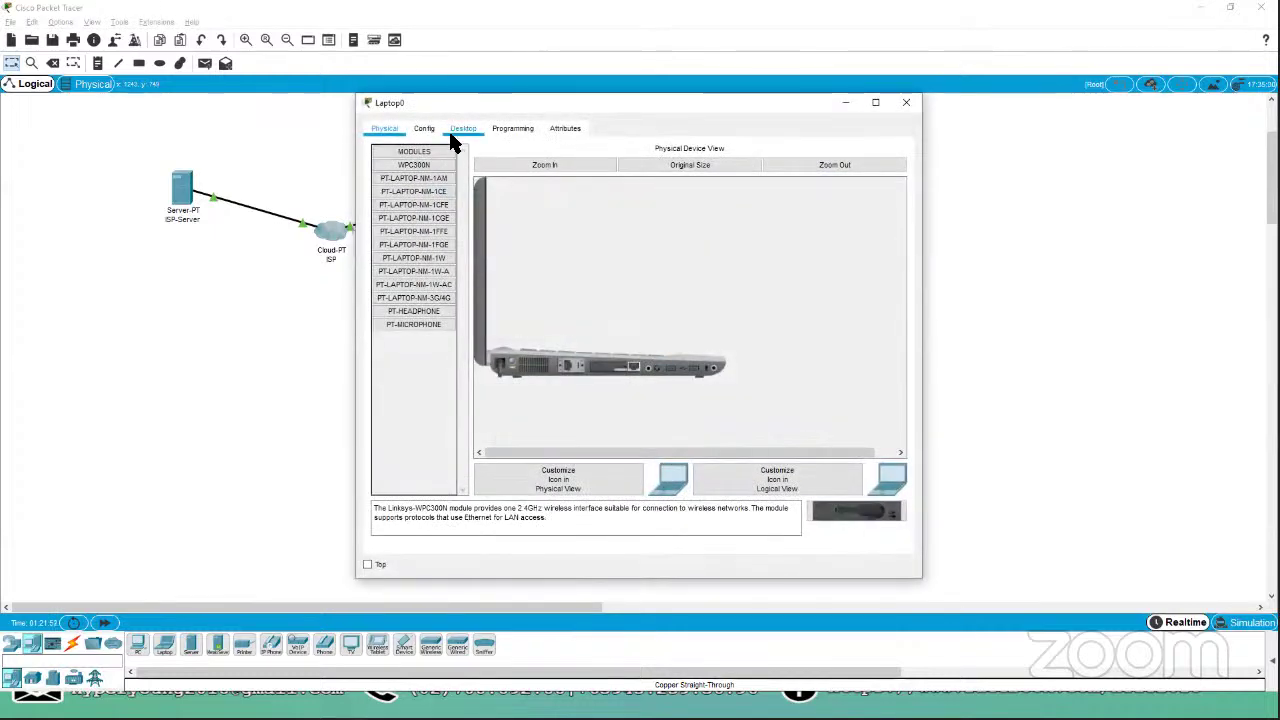
{"action": "left_click", "coordinate": [462, 130]}
{"action": "left_click", "coordinate": [424, 131]}
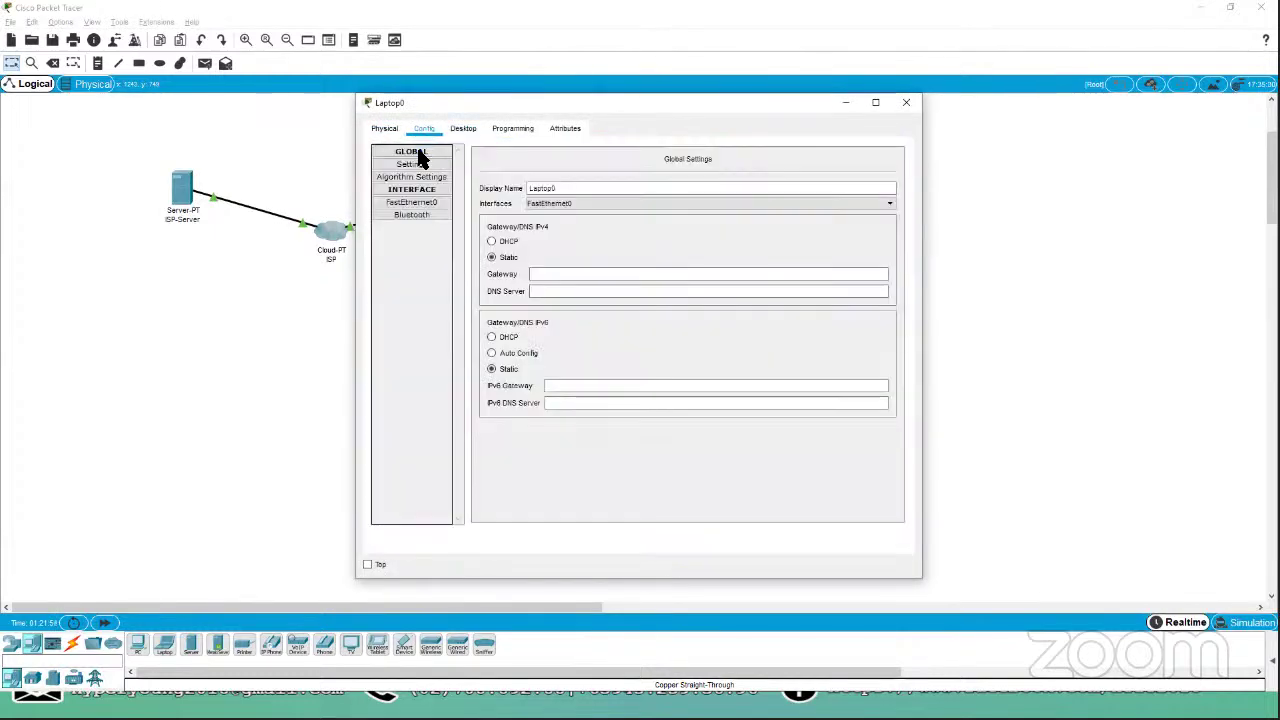
{"action": "left_click", "coordinate": [384, 131]}
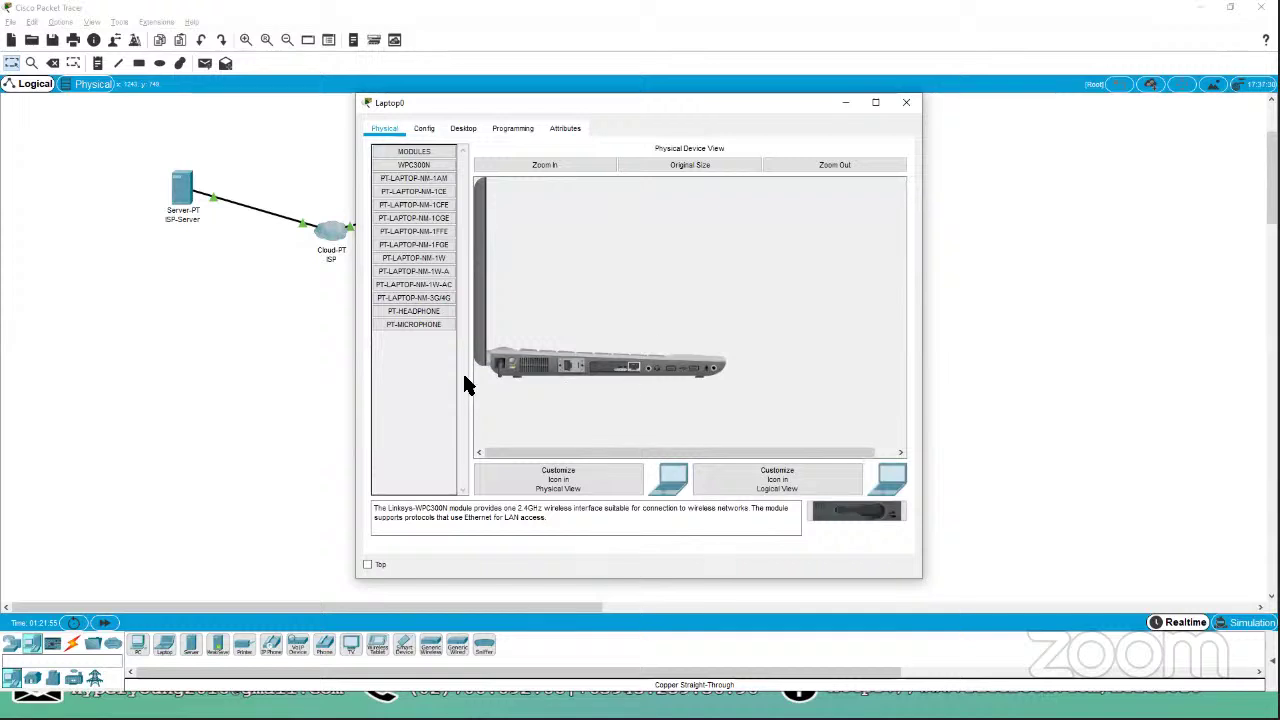
{"action": "mouse_move", "coordinate": [615, 372]}
{"action": "left_mouse_down"}
{"action": "mouse_move", "coordinate": [430, 374]}
{"action": "mouse_move", "coordinate": [425, 162]}
{"action": "mouse_move", "coordinate": [634, 383]}
{"action": "mouse_move", "coordinate": [629, 357]}
{"action": "left_mouse_up"}
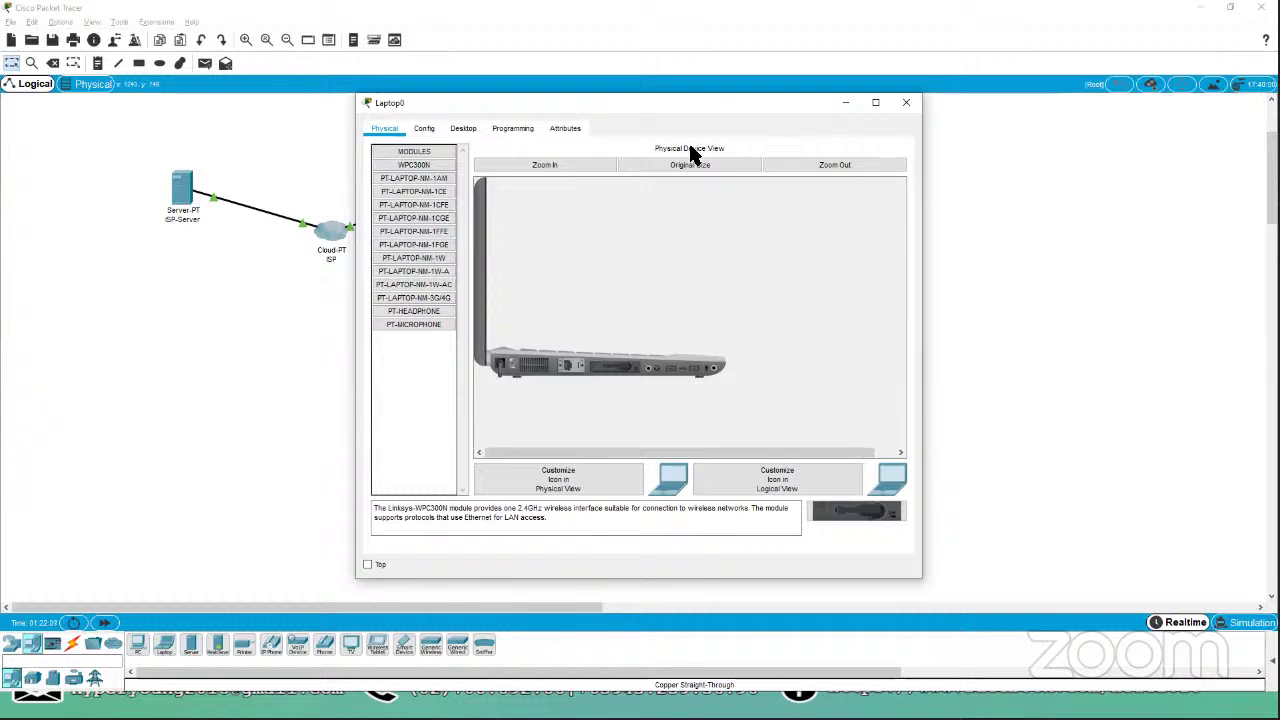
{"action": "left_click", "coordinate": [424, 128]}
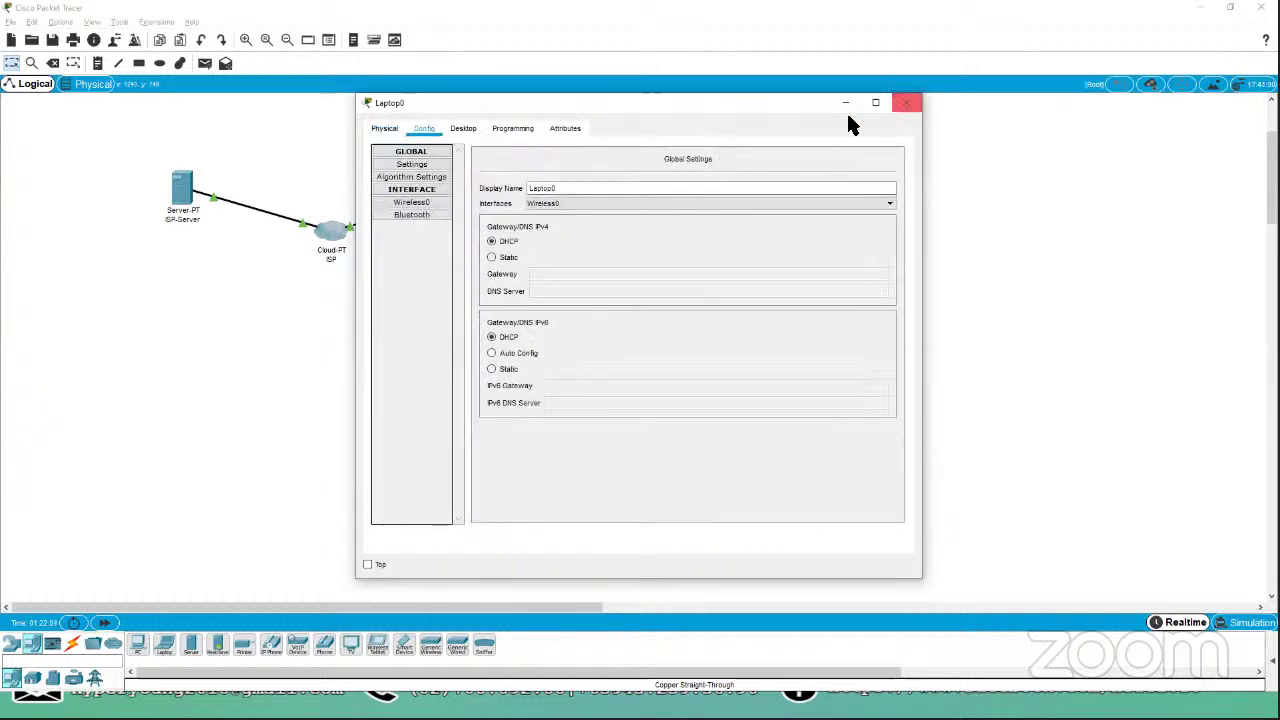
Step: Connect Laptop0 through PC Wireless to the santolan network using the WPA2 passphrase
{"action": "left_click", "coordinate": [465, 129]}
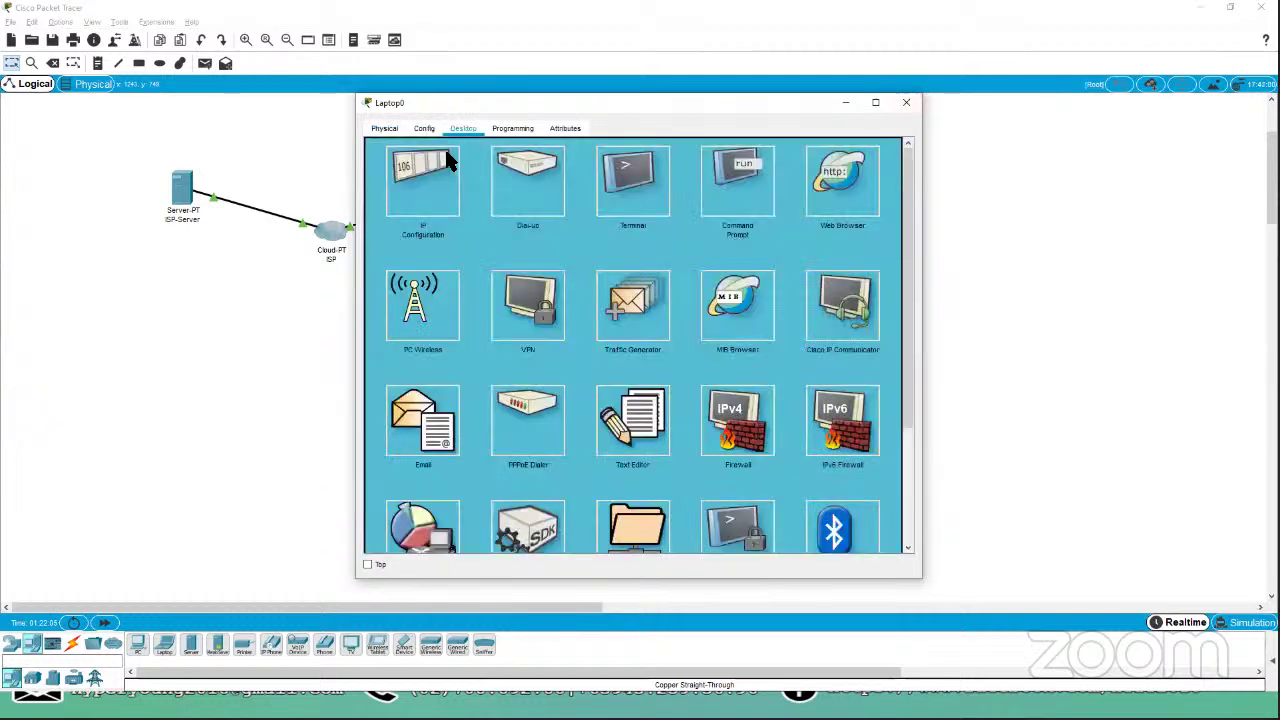
{"action": "left_click", "coordinate": [438, 310]}
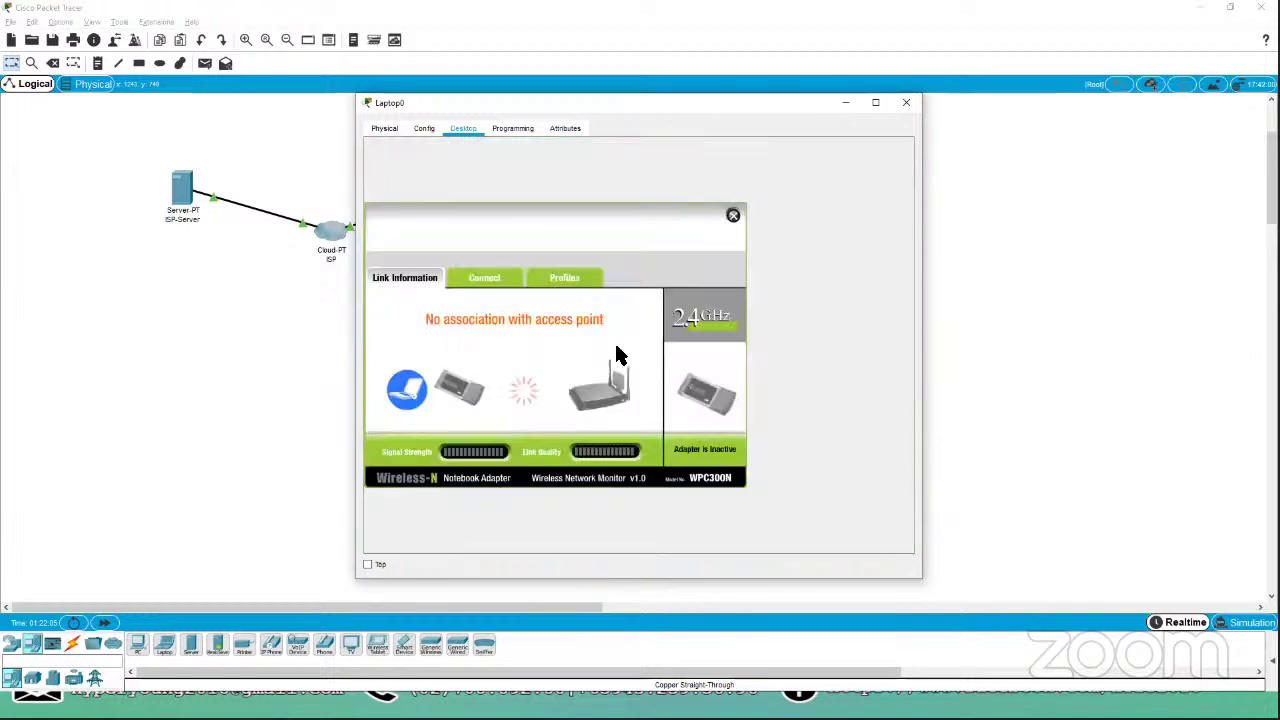
{"action": "left_click", "coordinate": [486, 280]}
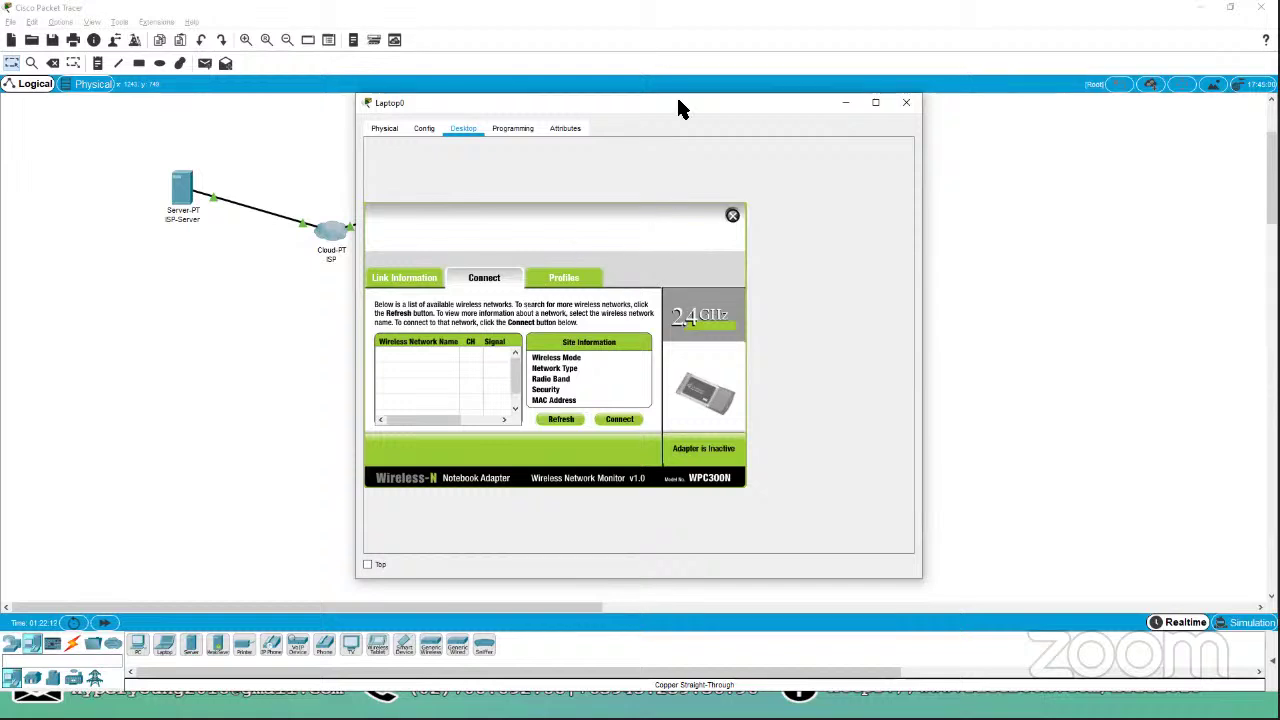
{"action": "left_click_drag", "start_coordinate": [678, 106], "coordinate": [953, 75]}
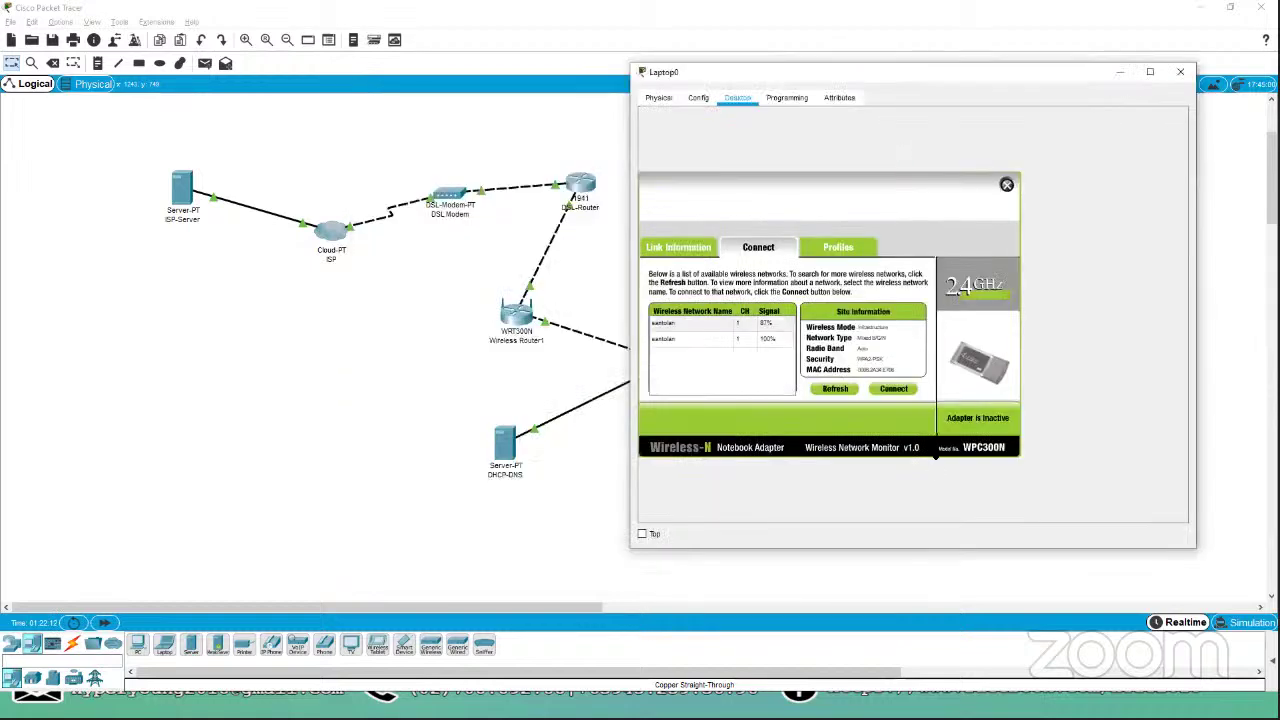
{"action": "left_click", "coordinate": [755, 340]}
{"action": "left_click", "coordinate": [890, 388]}
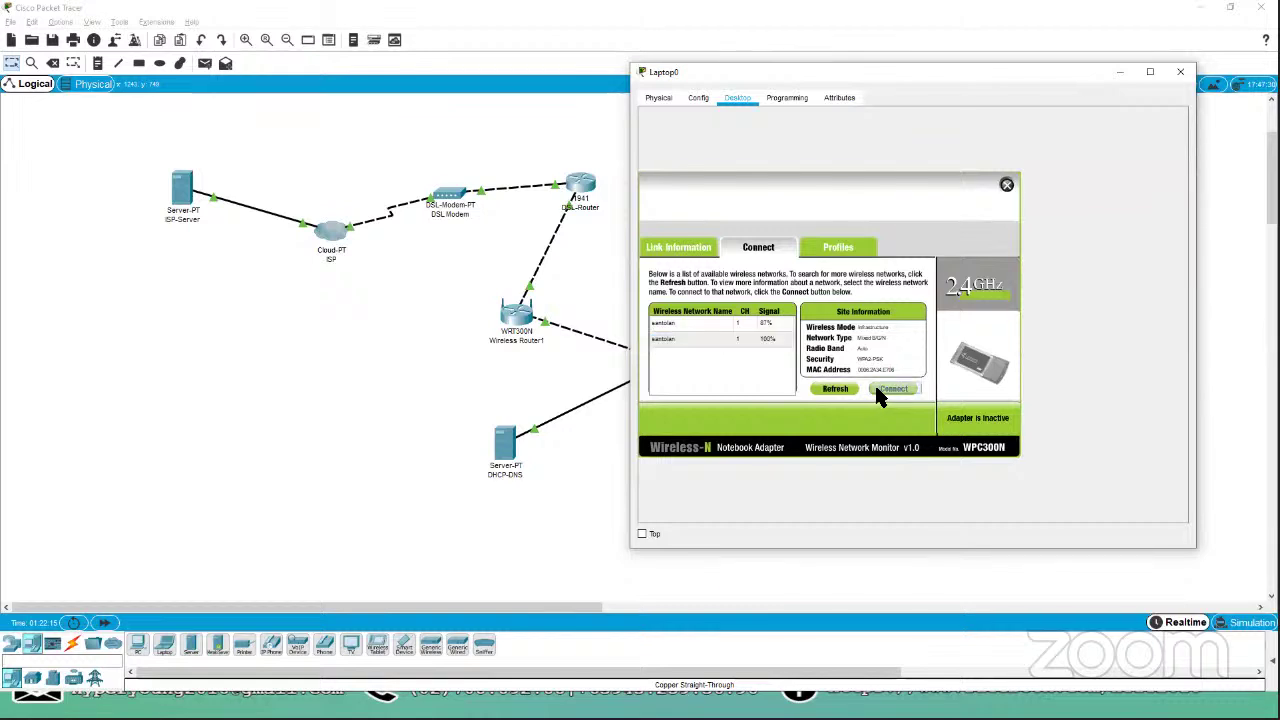
{"action": "left_click", "coordinate": [745, 333]}
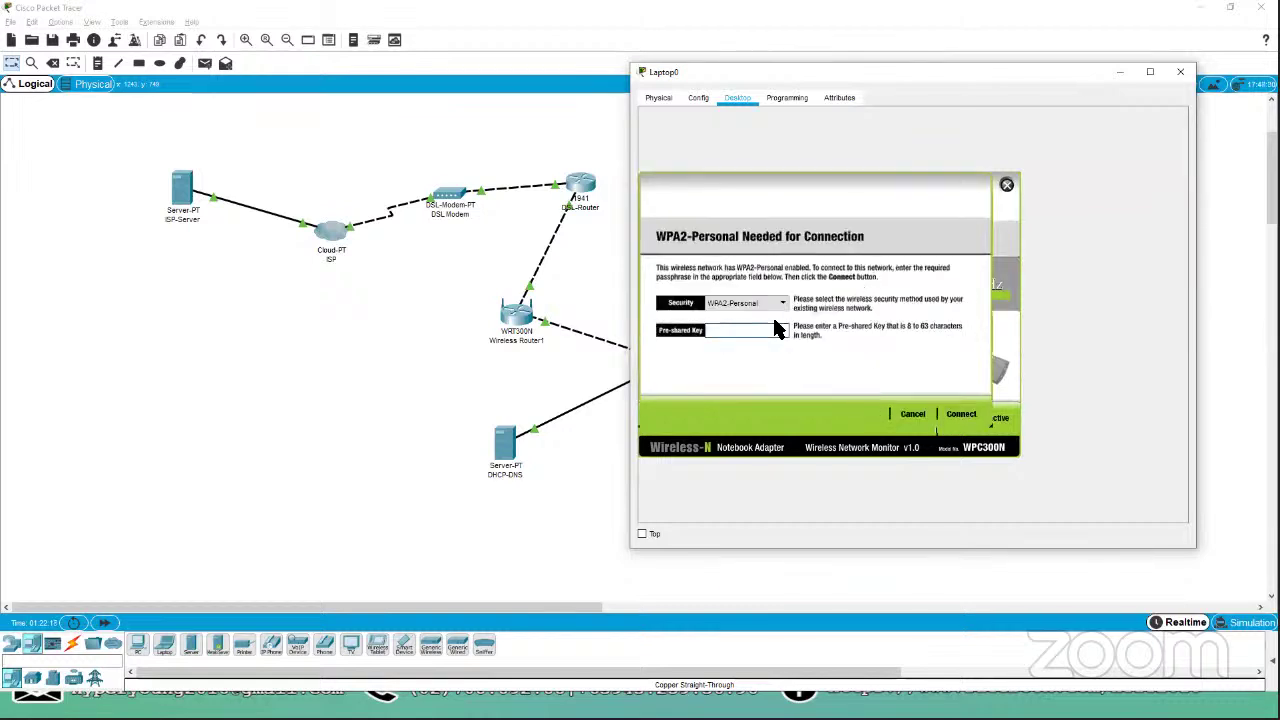
{"action": "left_click", "coordinate": [956, 416]}
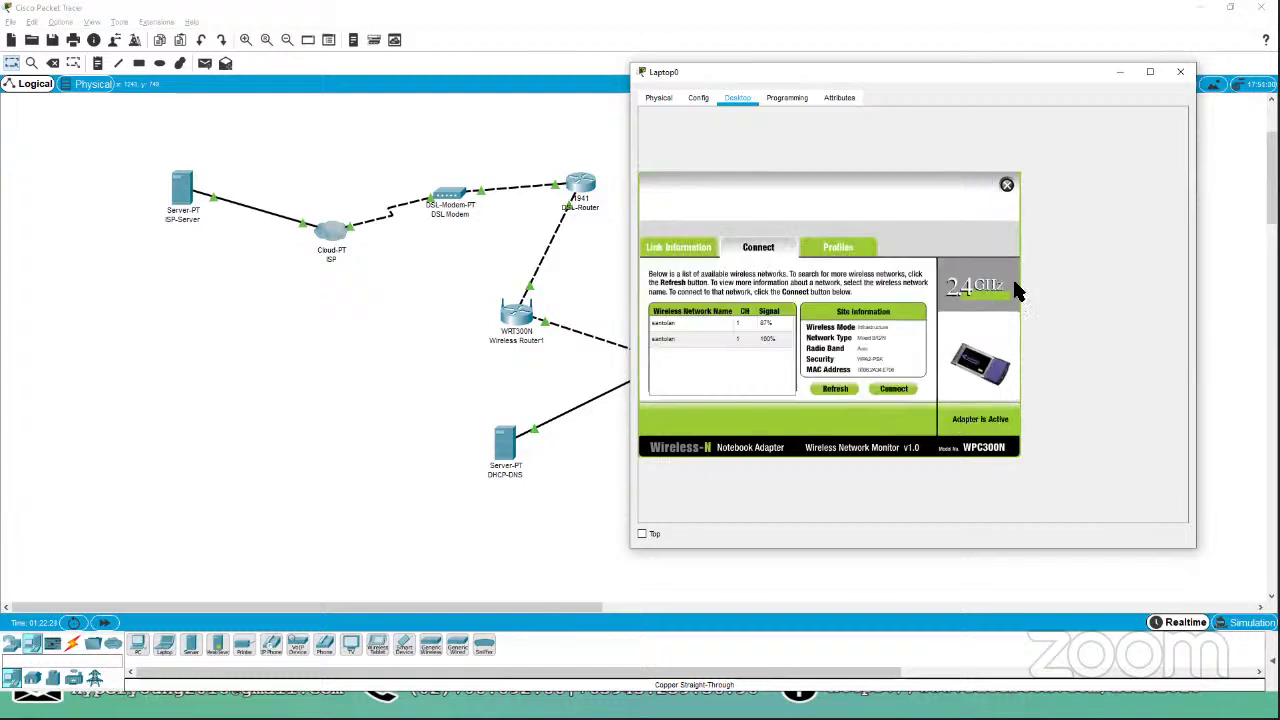
{"action": "left_click", "coordinate": [1007, 185]}
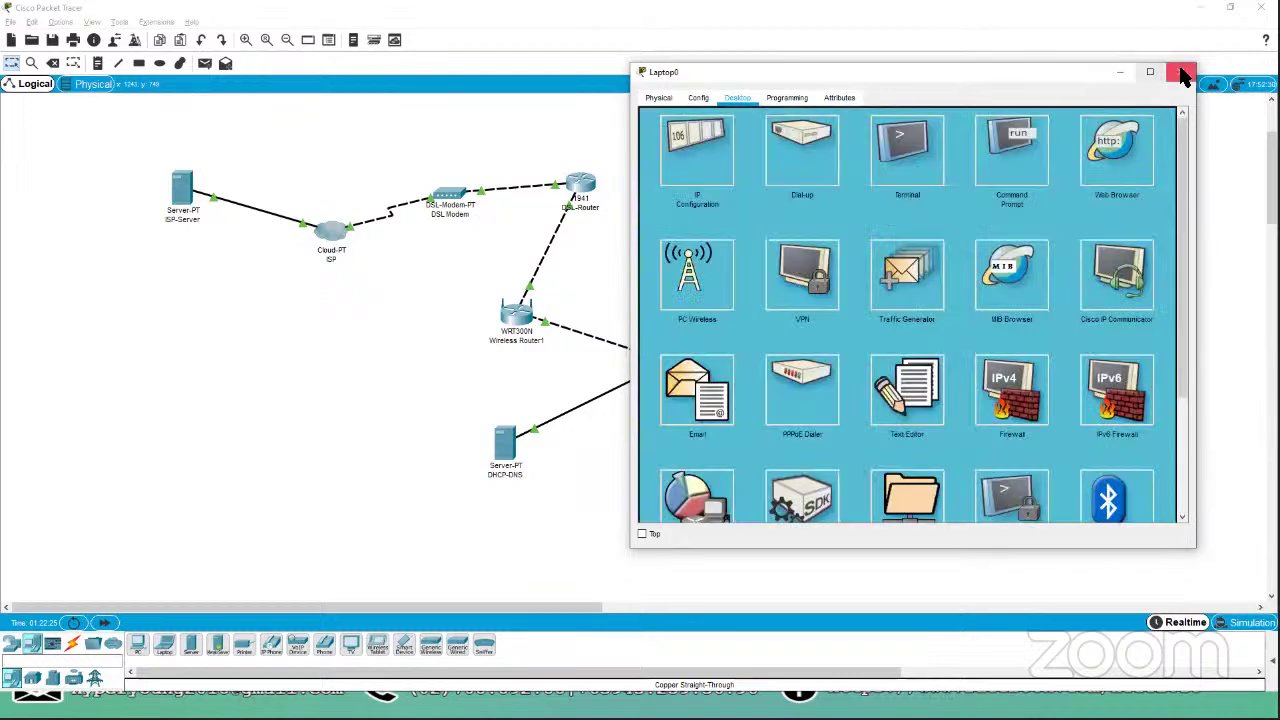
{"action": "left_click", "coordinate": [1180, 72]}
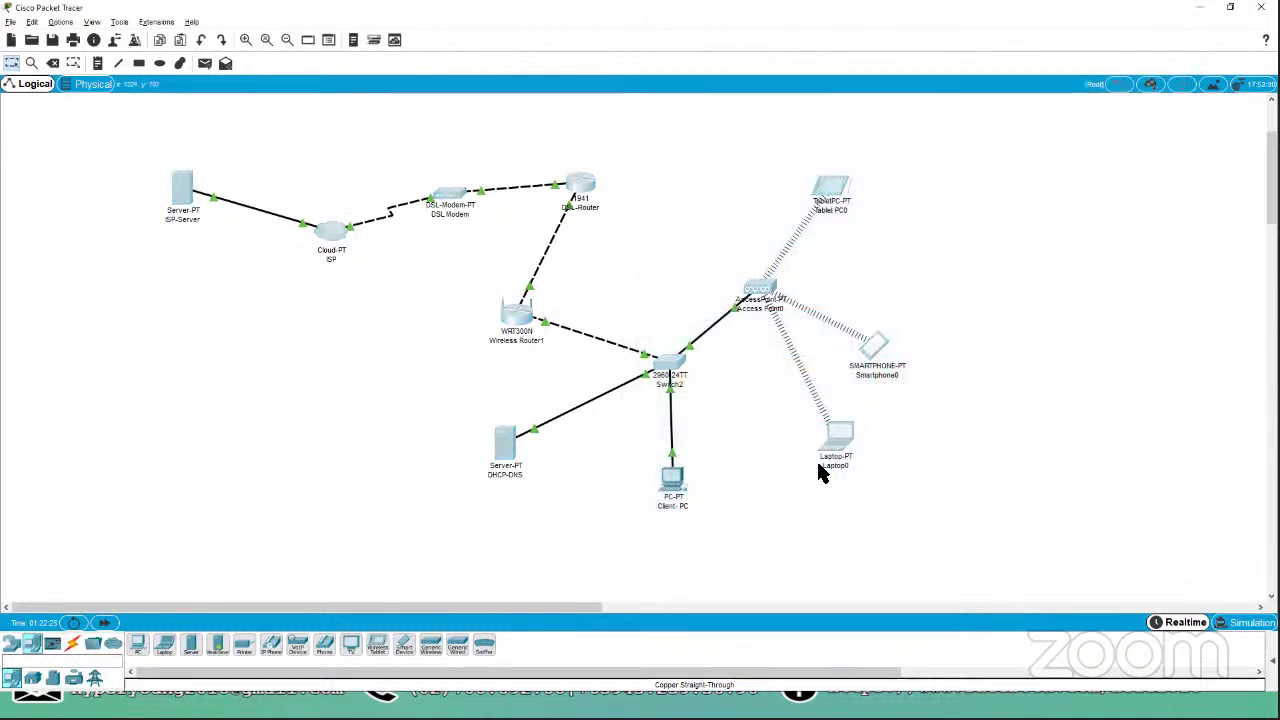
Step: Verify Laptop0's IP Configuration shows the DHCP-assigned address 192.168.0.104
{"action": "left_click", "coordinate": [838, 433]}
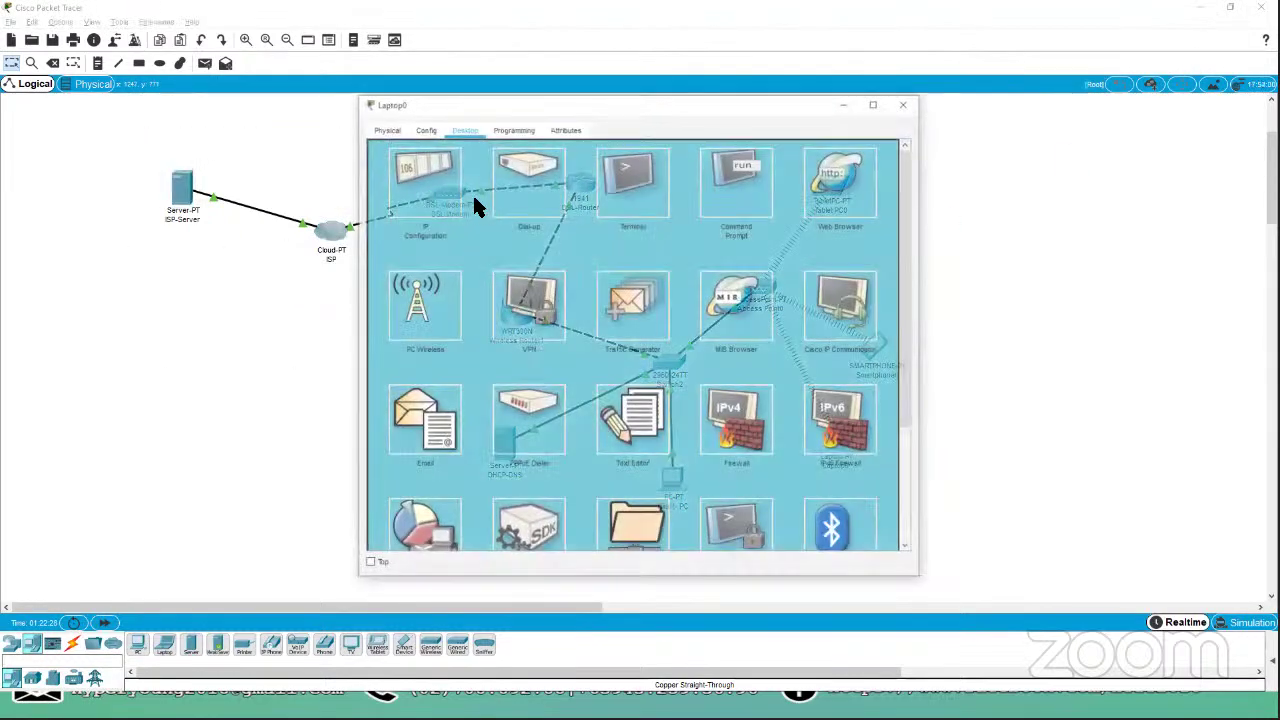
{"action": "left_click", "coordinate": [428, 200]}
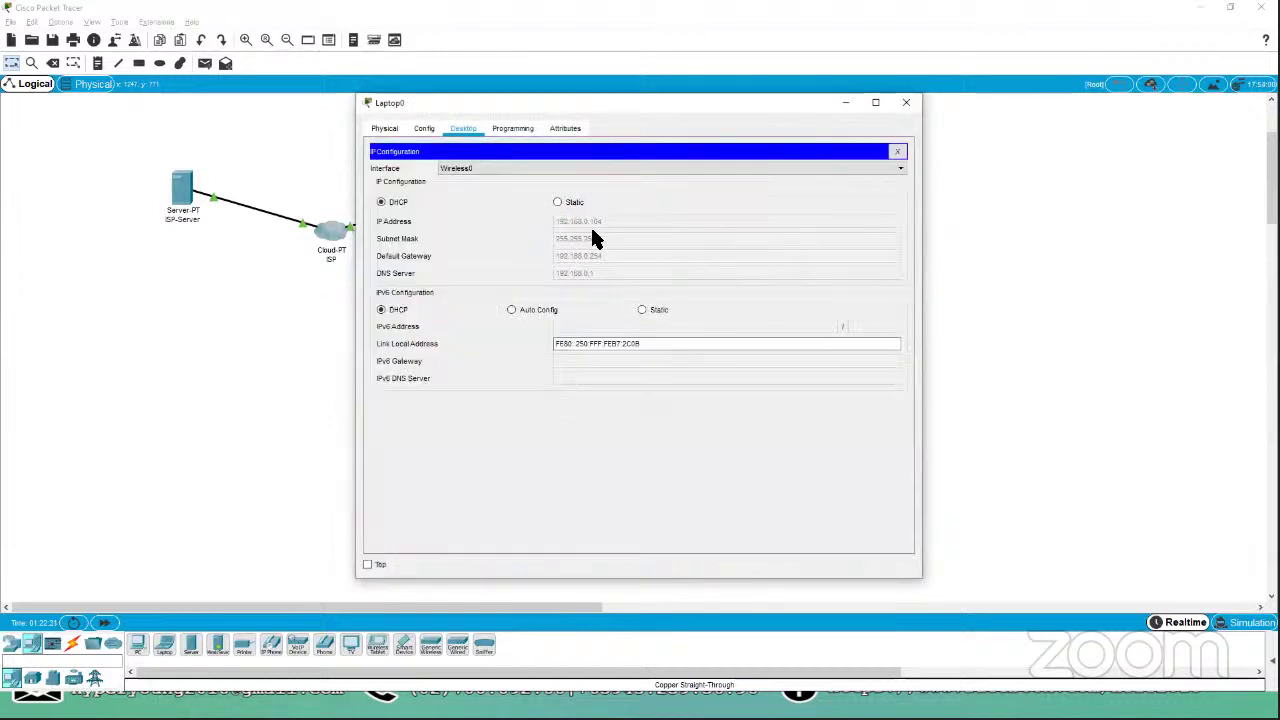
{"action": "left_click", "coordinate": [906, 143]}
{"action": "left_click", "coordinate": [906, 103]}
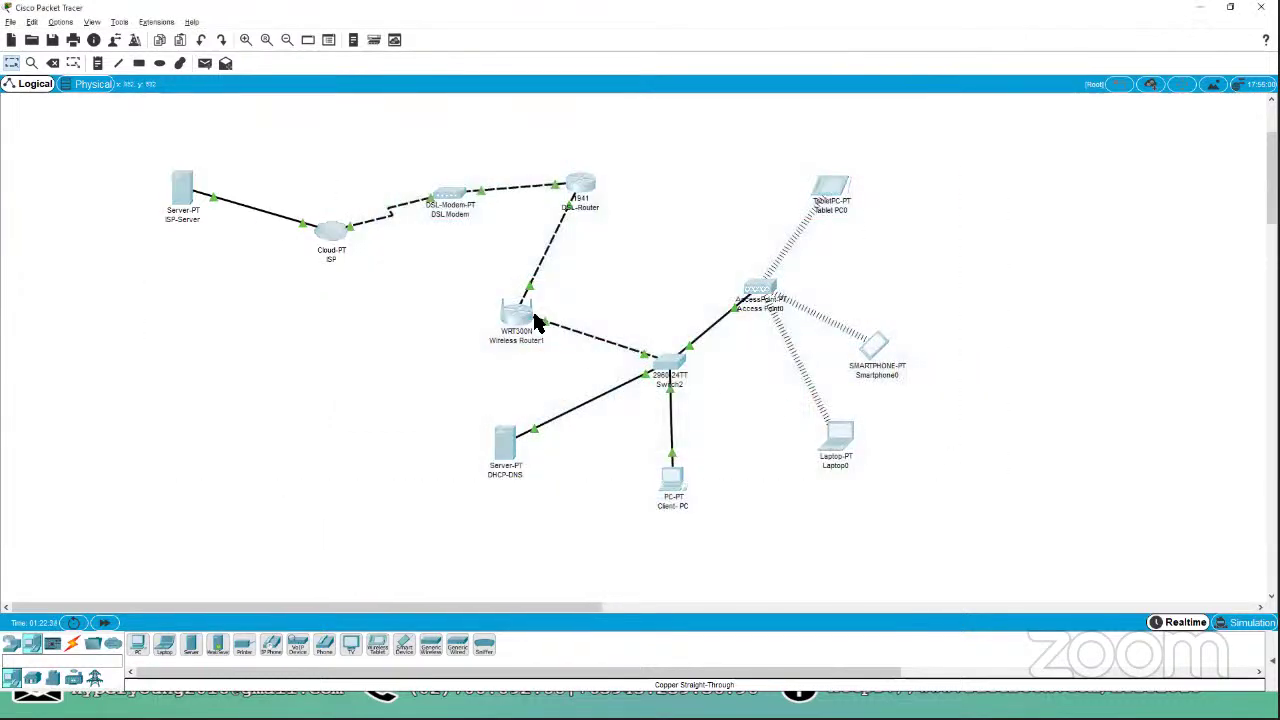
Step: Add a '192.168.1.1' note below ISP-Server, then nudge it and Wireless Router1 into place
{"action": "left_click", "coordinate": [183, 197]}
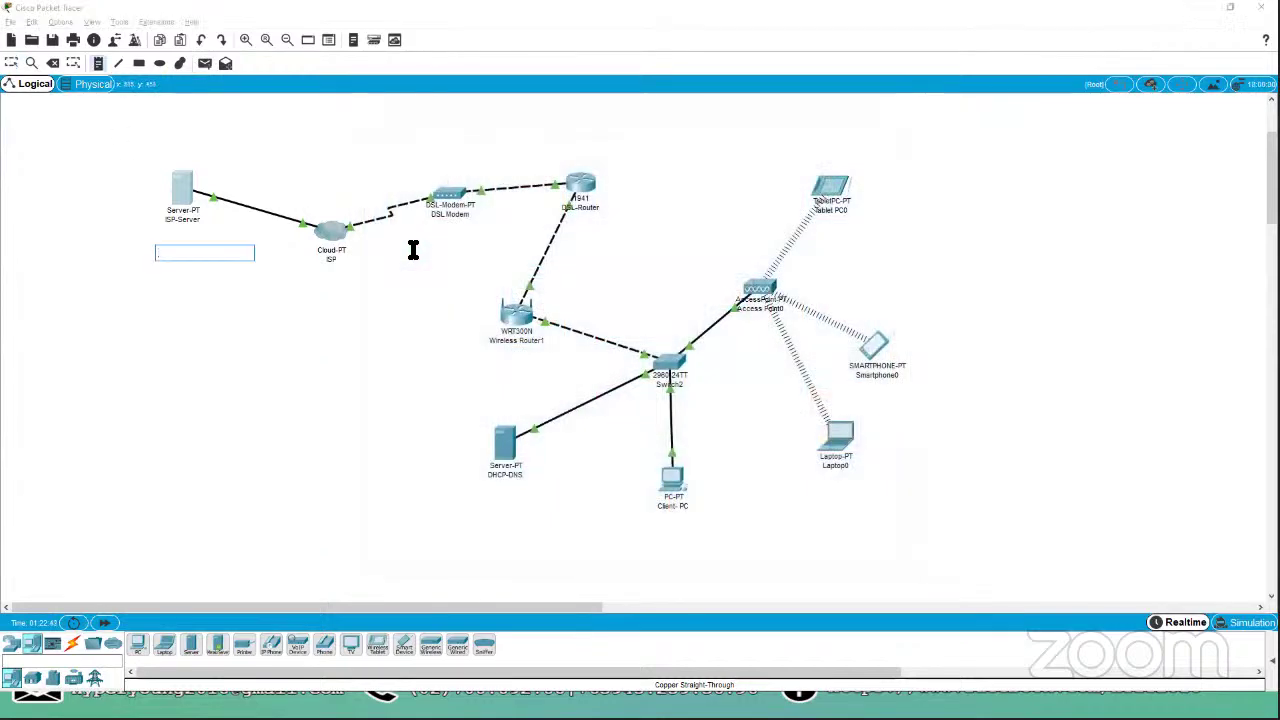
{"action": "type", "text": "192.168.1.1"}
{"action": "left_click", "coordinate": [70, 128]}
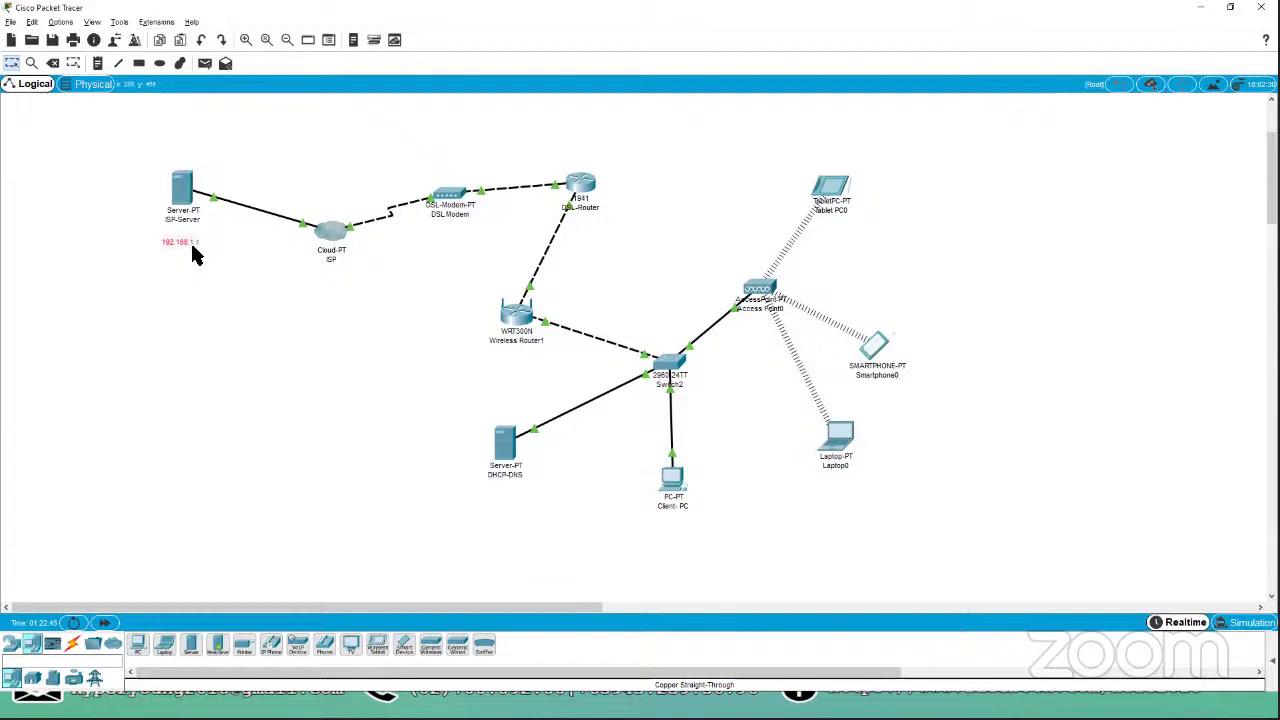
{"action": "left_click_drag", "start_coordinate": [180, 249], "coordinate": [177, 246]}
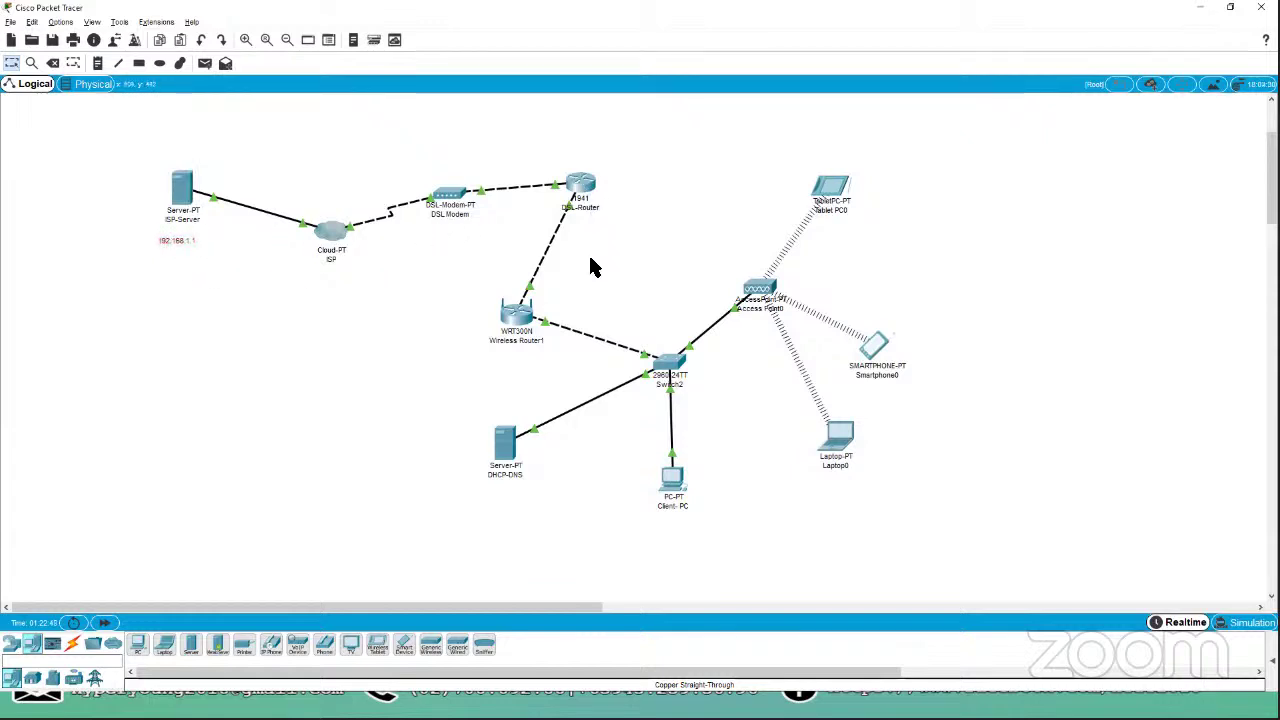
{"action": "left_click_drag", "start_coordinate": [524, 323], "coordinate": [533, 316]}
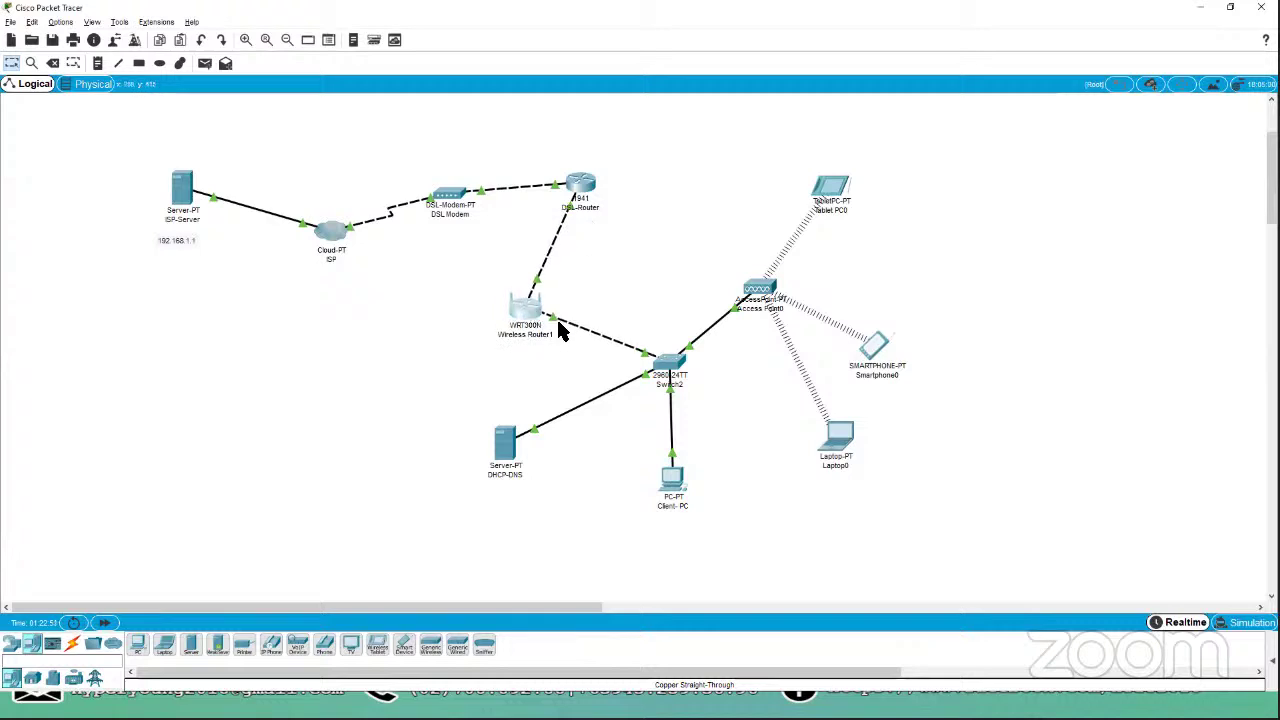
Step: Check the DSL-Router's GigabitEthernet ports and place a '192.168.1.254' note above it
{"action": "left_click", "coordinate": [582, 182]}
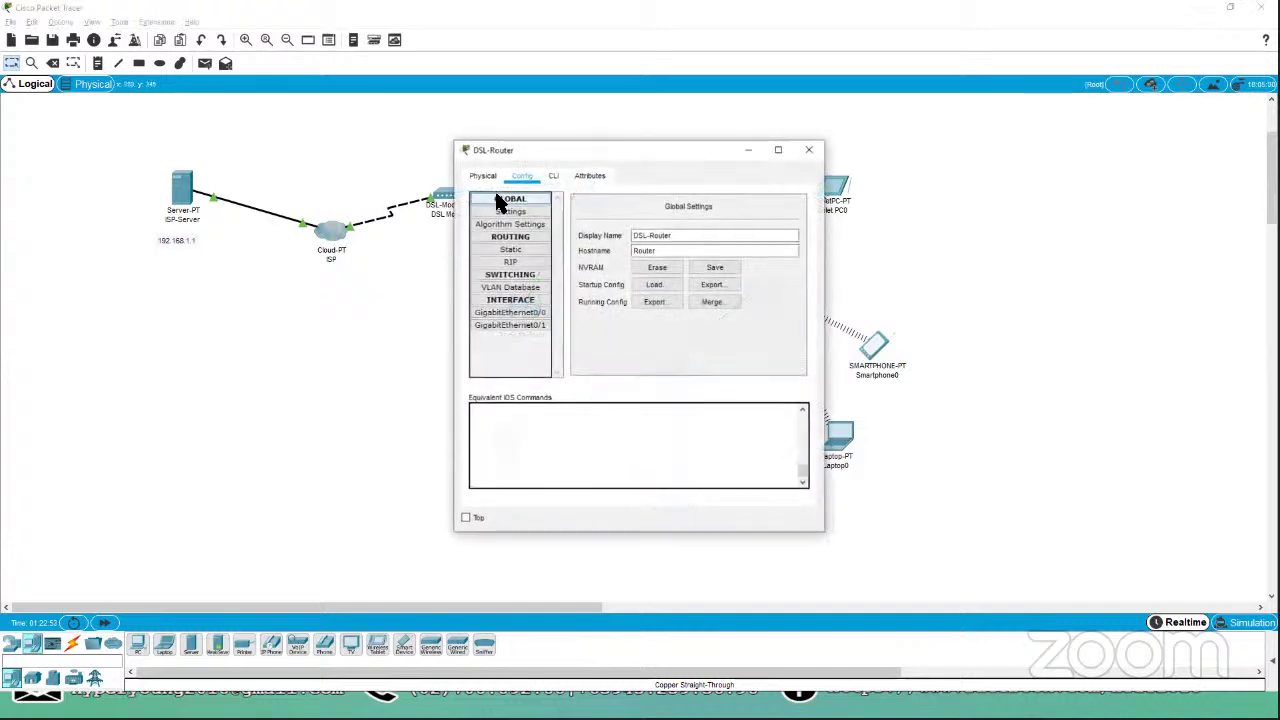
{"action": "left_click", "coordinate": [484, 177]}
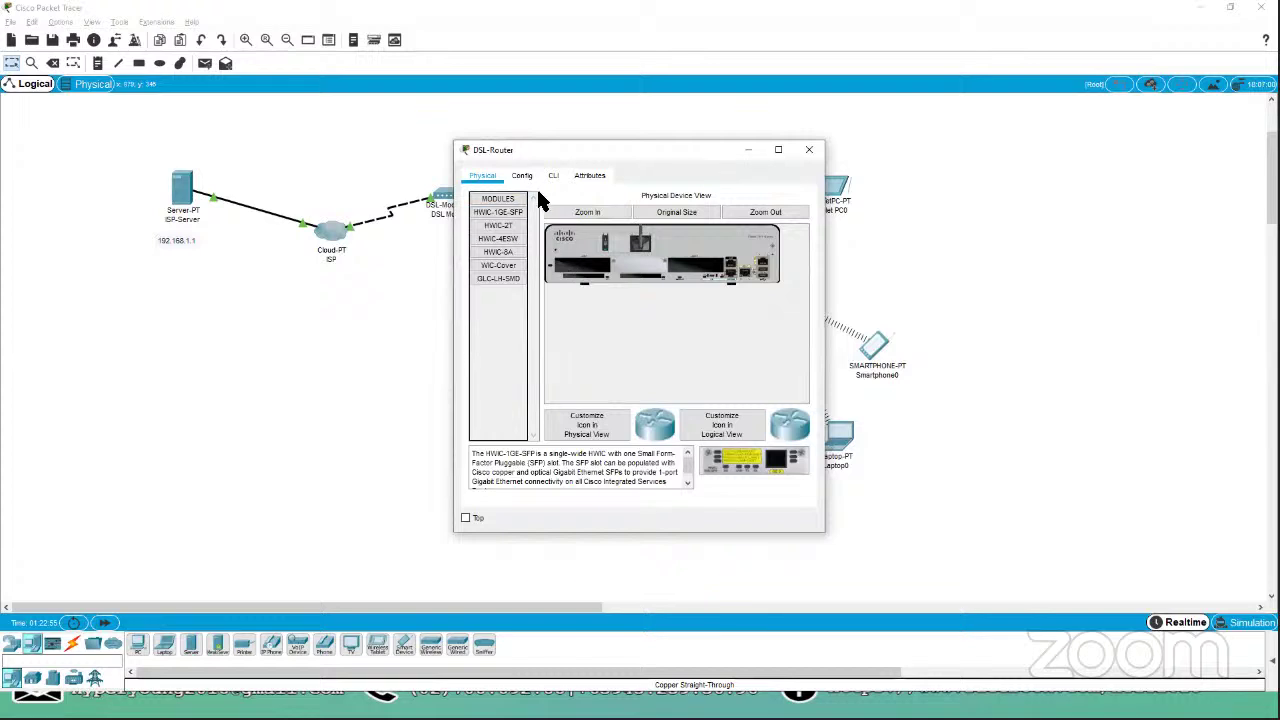
{"action": "left_click", "coordinate": [524, 177]}
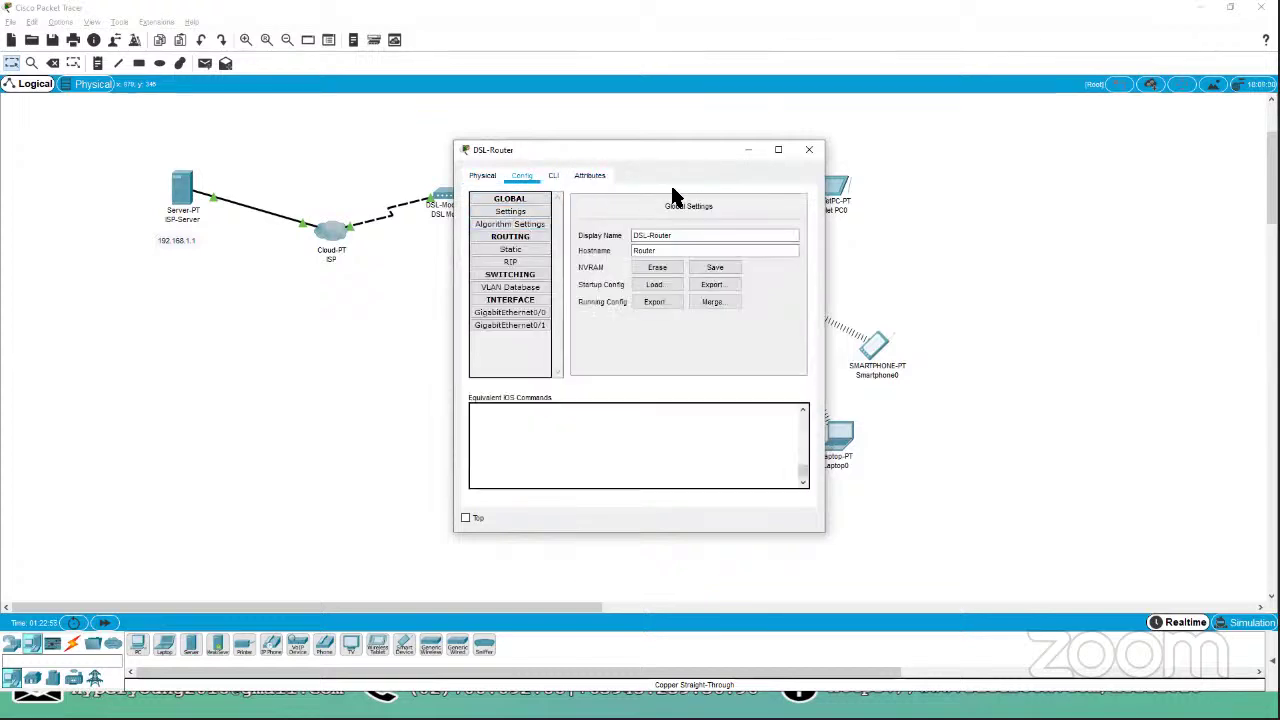
{"action": "left_click", "coordinate": [530, 313]}
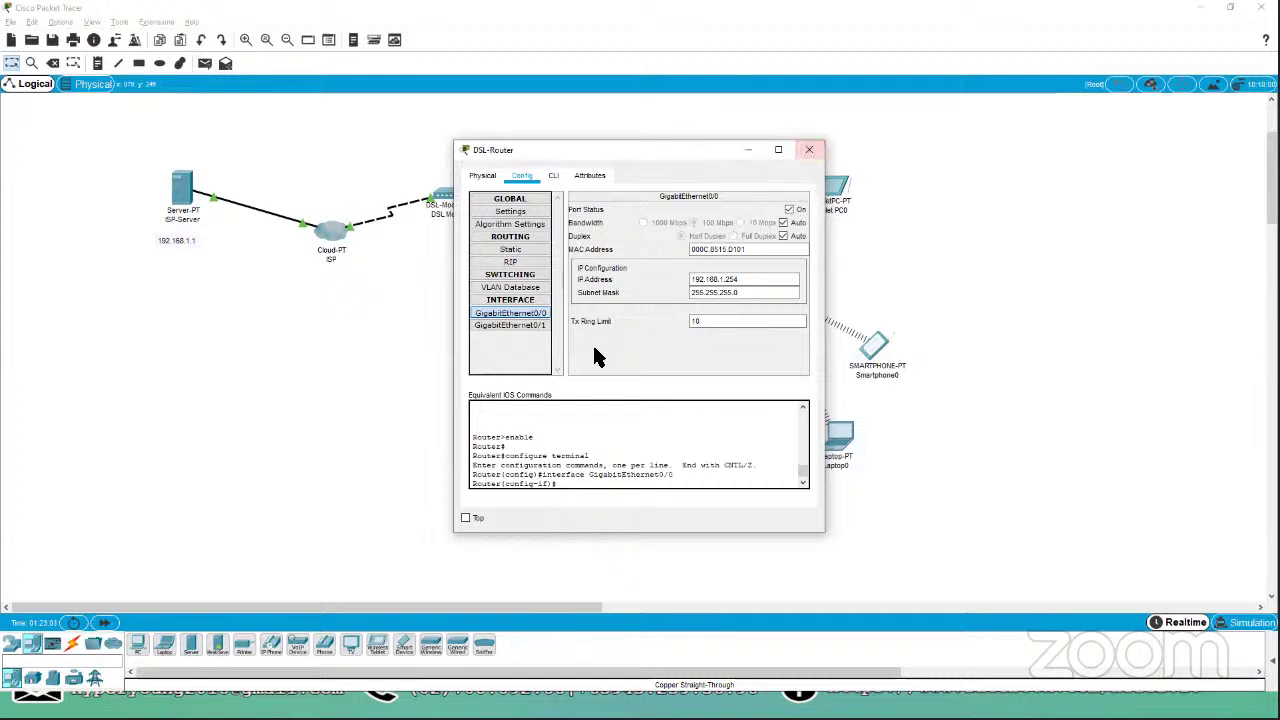
{"action": "left_click", "coordinate": [540, 326]}
{"action": "left_click", "coordinate": [809, 149]}
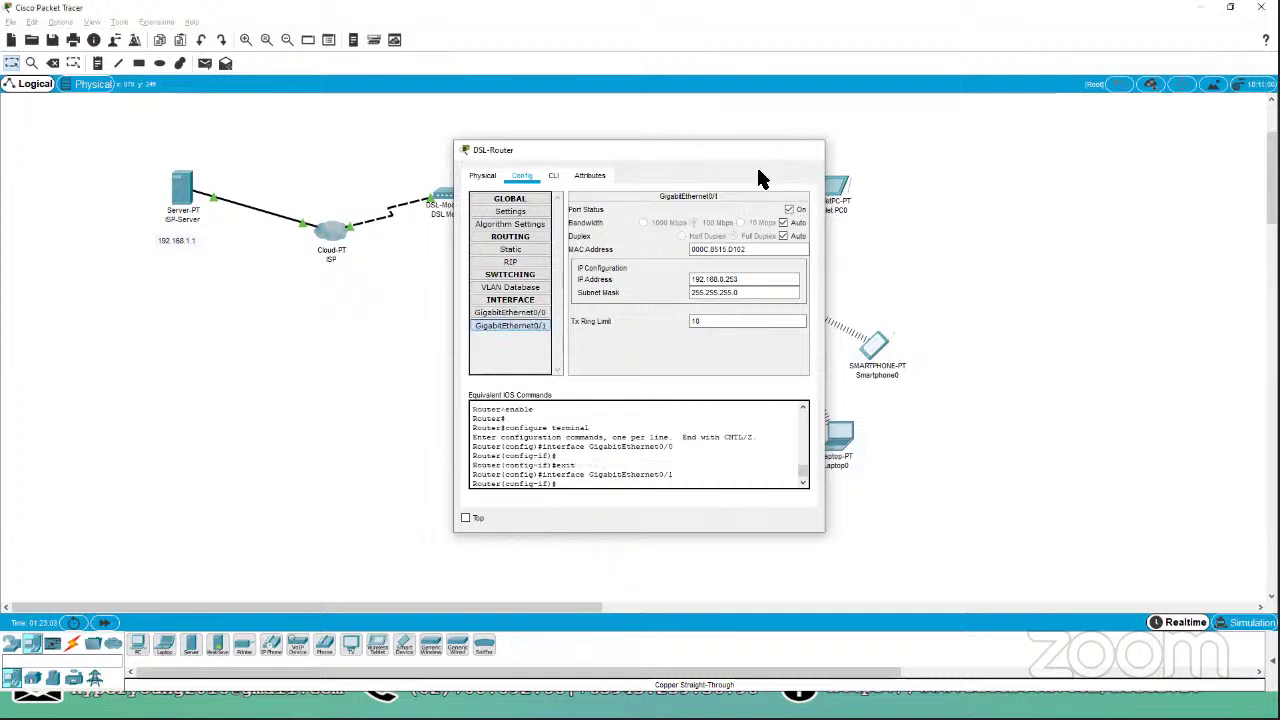
{"action": "key", "text": "n"}
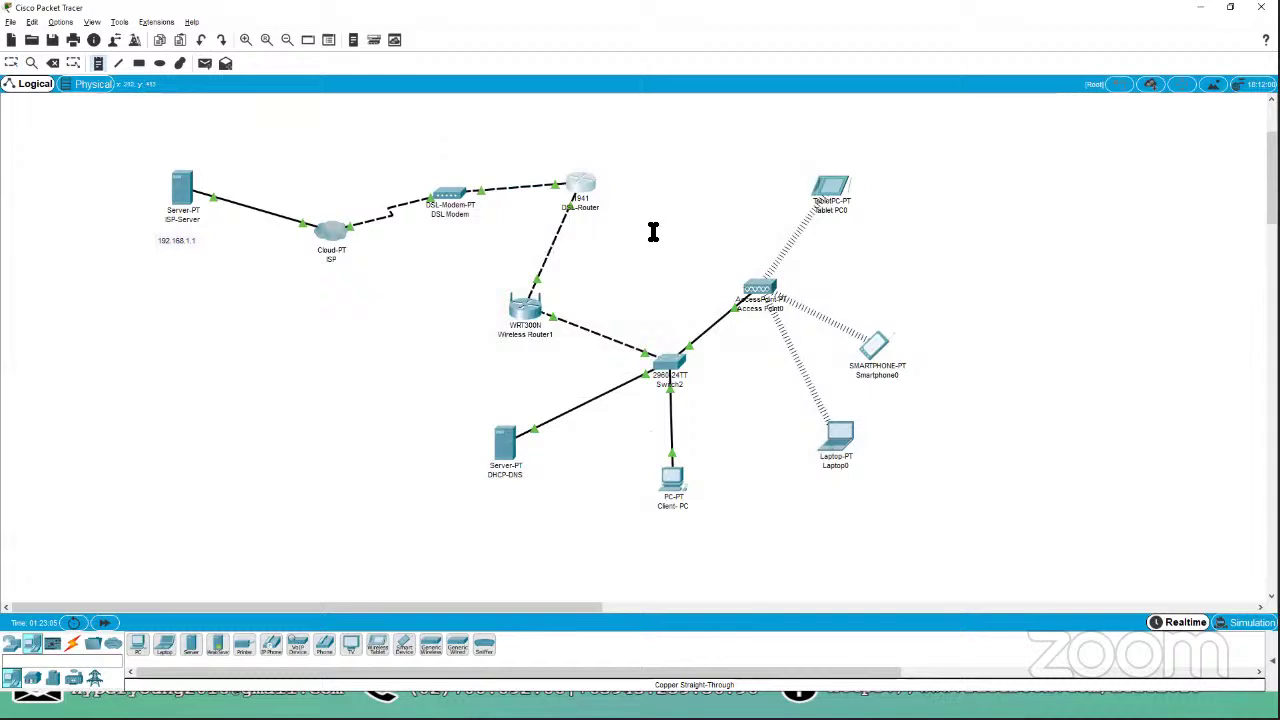
{"action": "left_click", "coordinate": [652, 230]}
{"action": "type", "text": "192.168"}
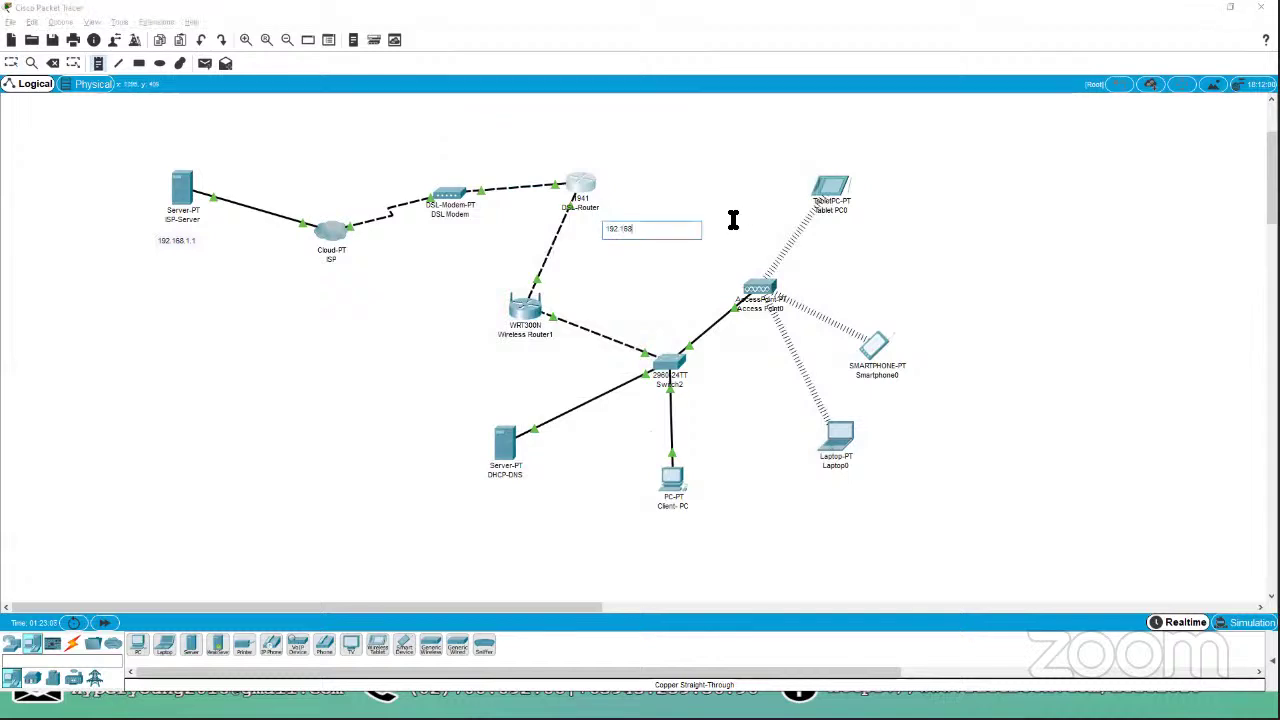
{"action": "type", "text": ".1.254"}
{"action": "left_click", "coordinate": [11, 62]}
{"action": "left_click_drag", "start_coordinate": [625, 236], "coordinate": [527, 176]}
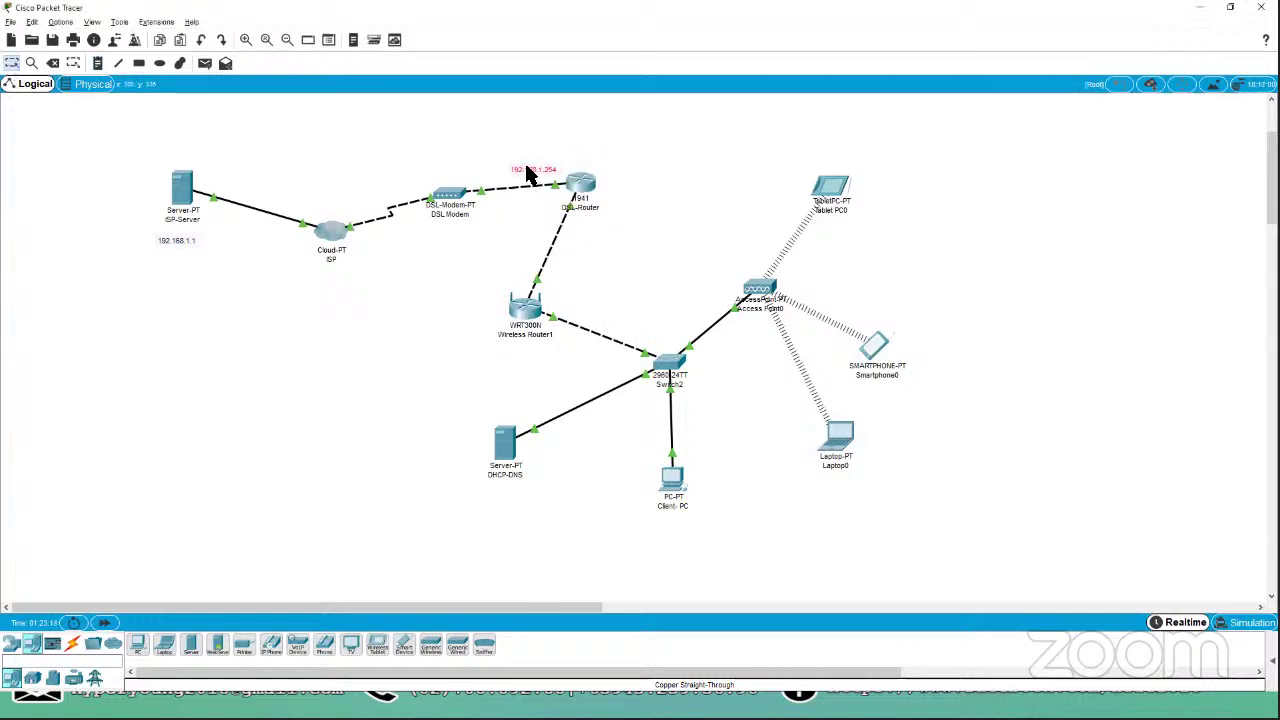
Step: Label Wireless Router1 with a '192.168.0.254' note underneath it
{"action": "left_click", "coordinate": [527, 312]}
{"action": "left_click", "coordinate": [526, 312]}
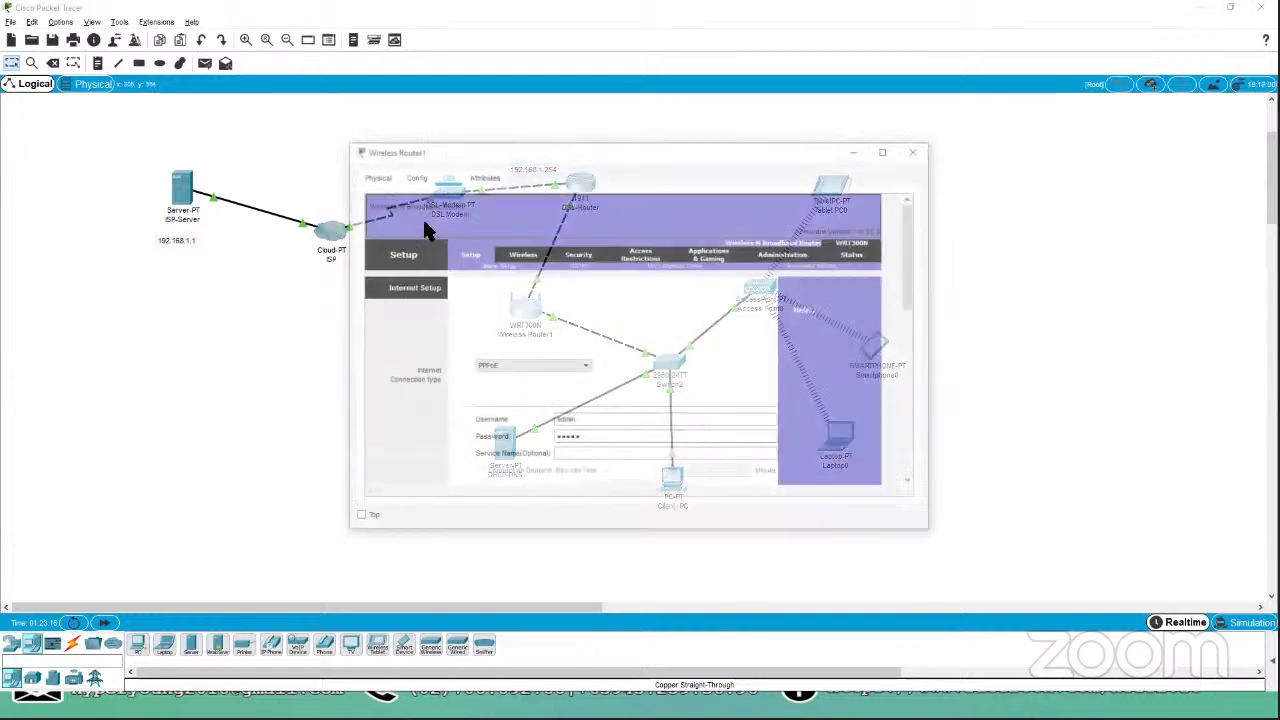
{"action": "scroll", "coordinate": [670, 375], "scroll_direction": "down", "scroll_amount": 3}
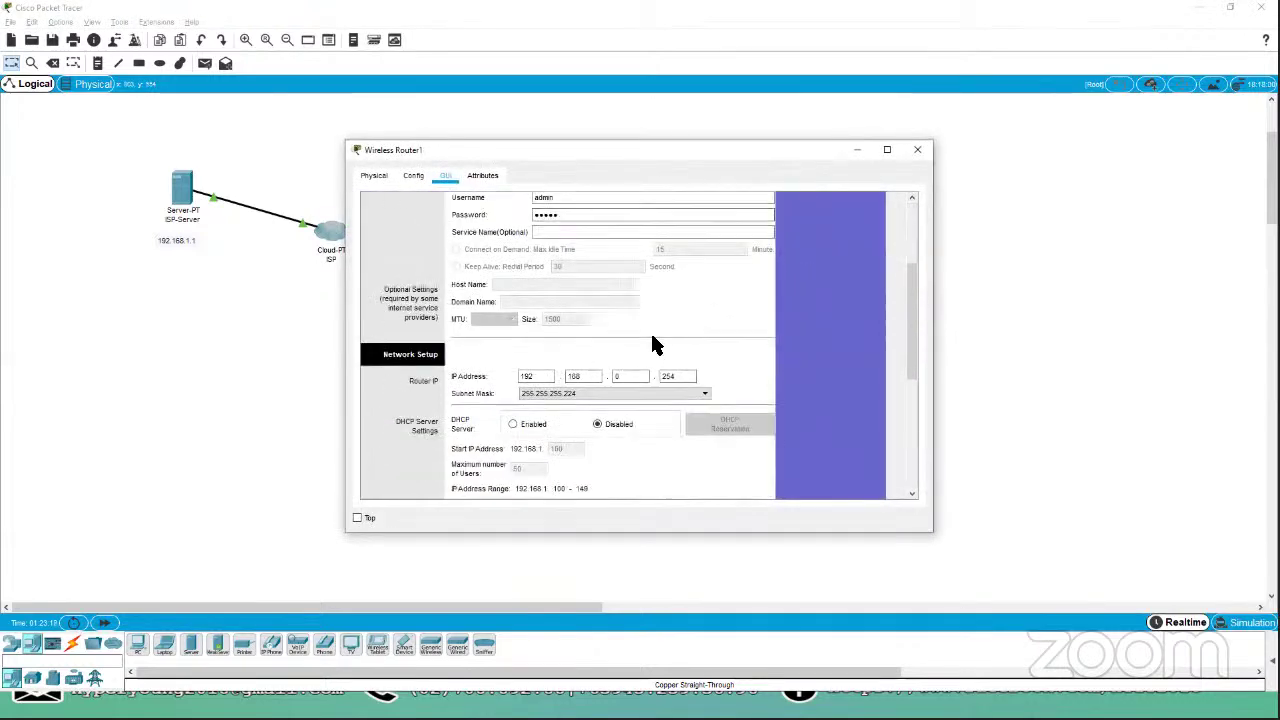
{"action": "left_click", "coordinate": [917, 150]}
{"action": "left_click", "coordinate": [106, 72]}
{"action": "left_click", "coordinate": [513, 362]}
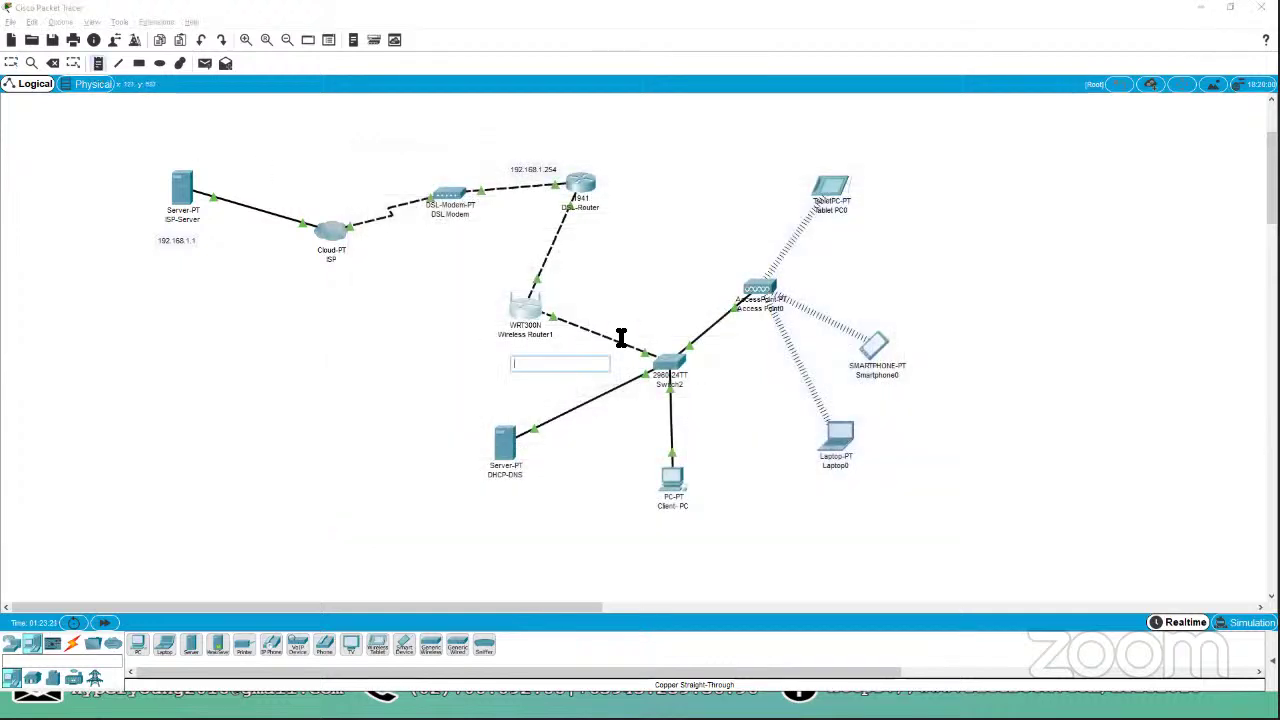
{"action": "type", "text": "192.168.0.25"}
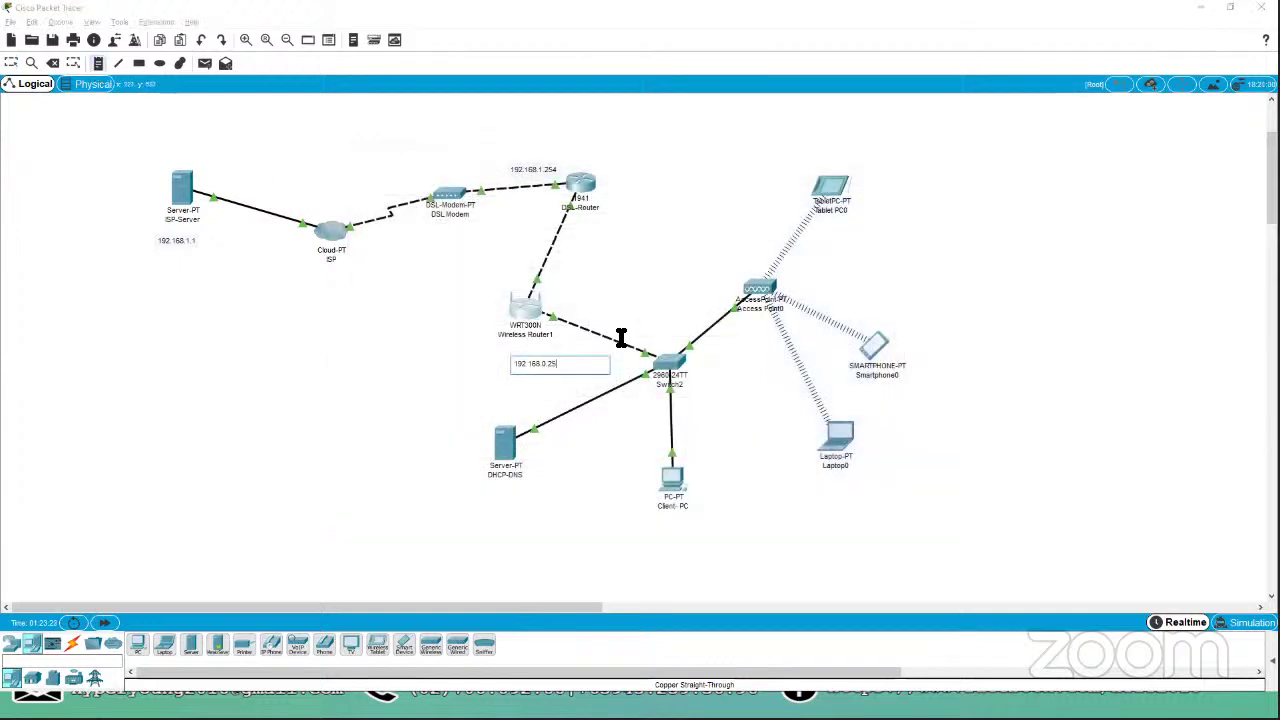
{"action": "type", "text": "4"}
{"action": "left_click", "coordinate": [12, 63]}
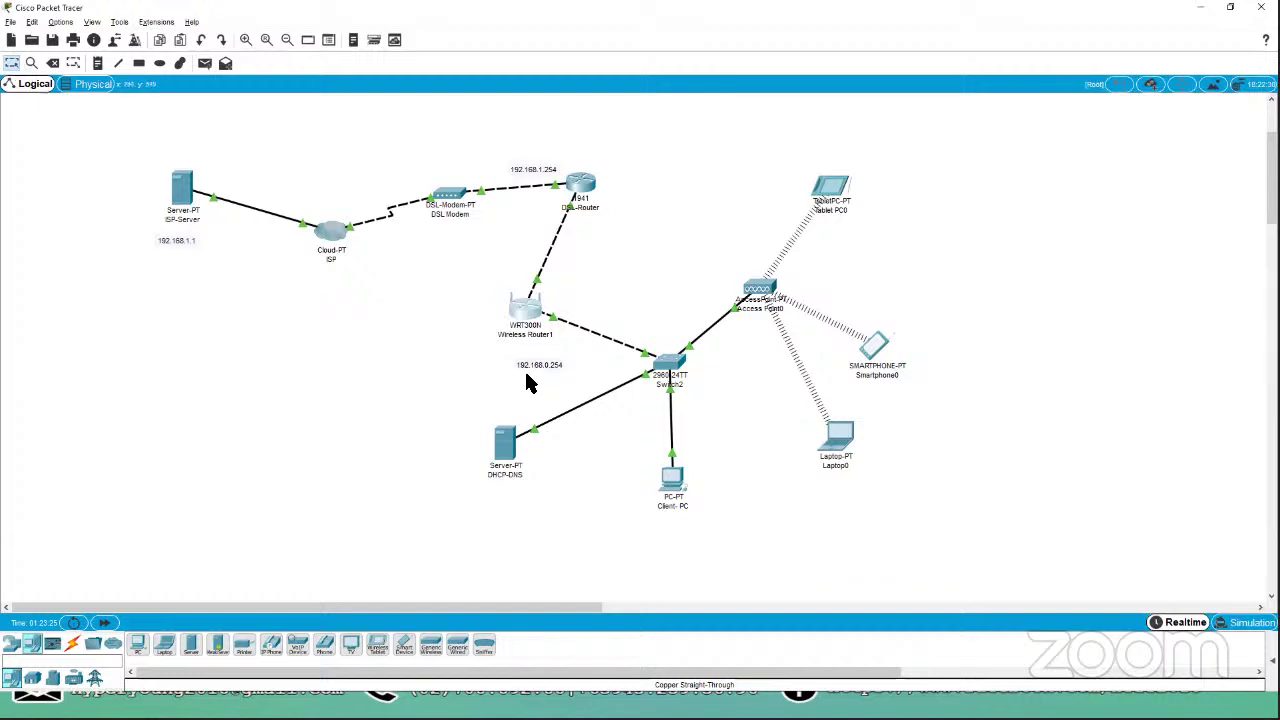
{"action": "left_click_drag", "start_coordinate": [547, 366], "coordinate": [525, 354]}
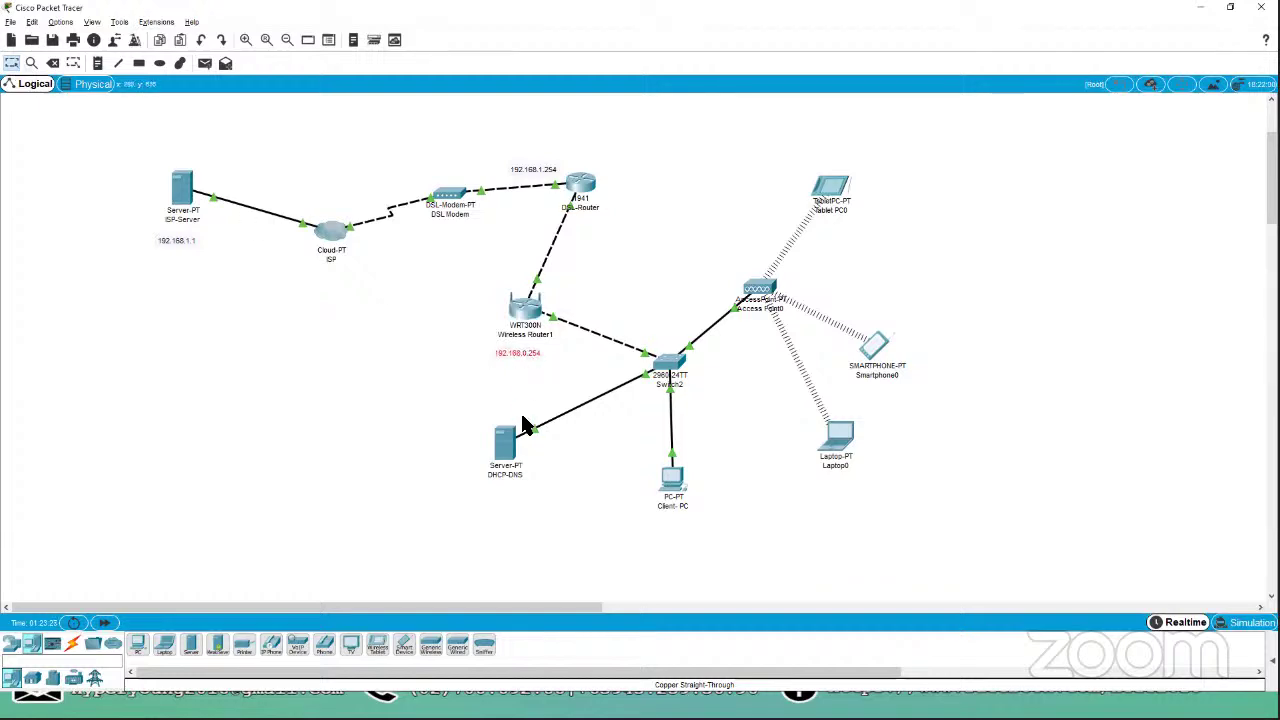
Step: Confirm the DHCP-DNS server's IP and add a '192.168.0.1' note below it
{"action": "left_click", "coordinate": [504, 443]}
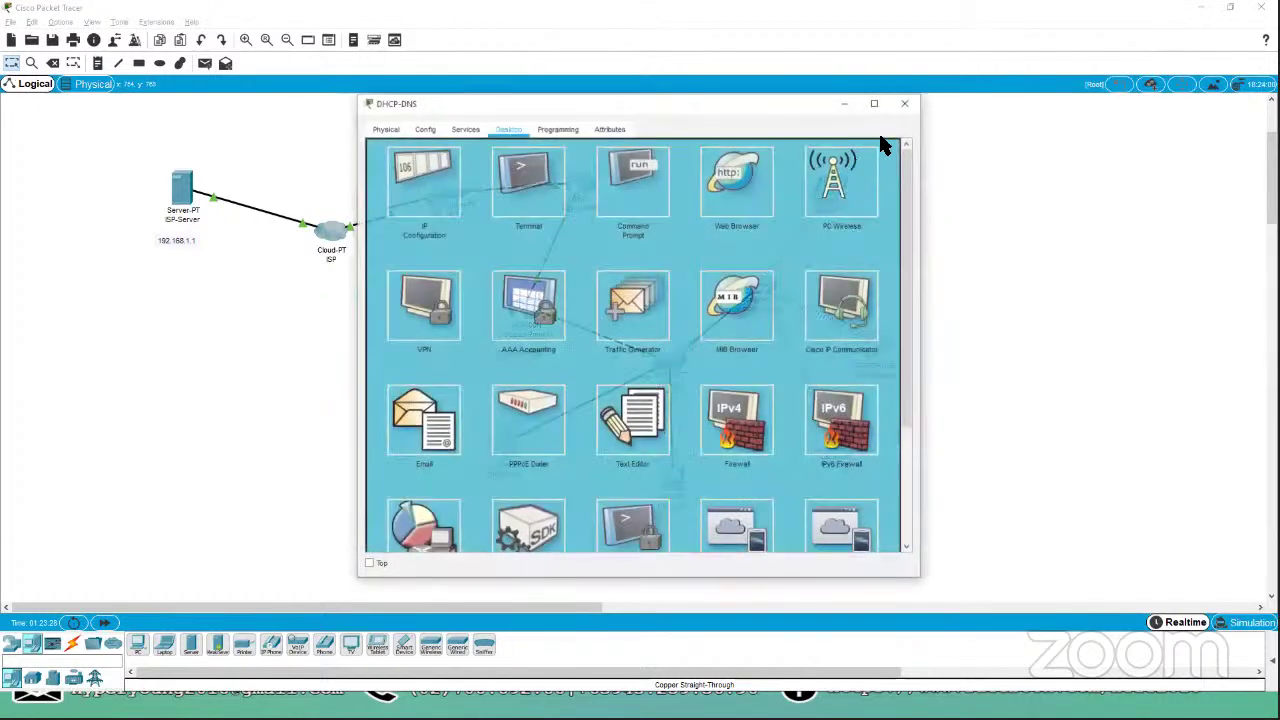
{"action": "left_click", "coordinate": [424, 182]}
{"action": "left_click", "coordinate": [904, 103]}
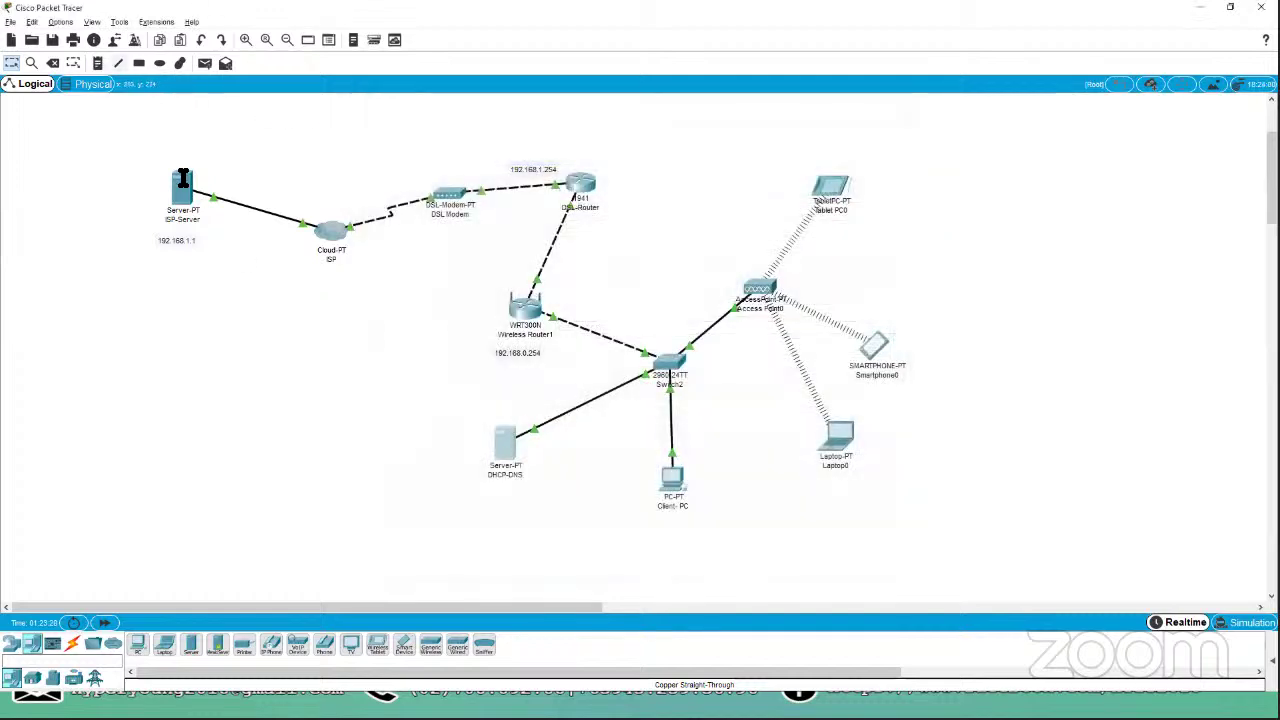
{"action": "left_click", "coordinate": [495, 498]}
{"action": "type", "text": "192.16"}
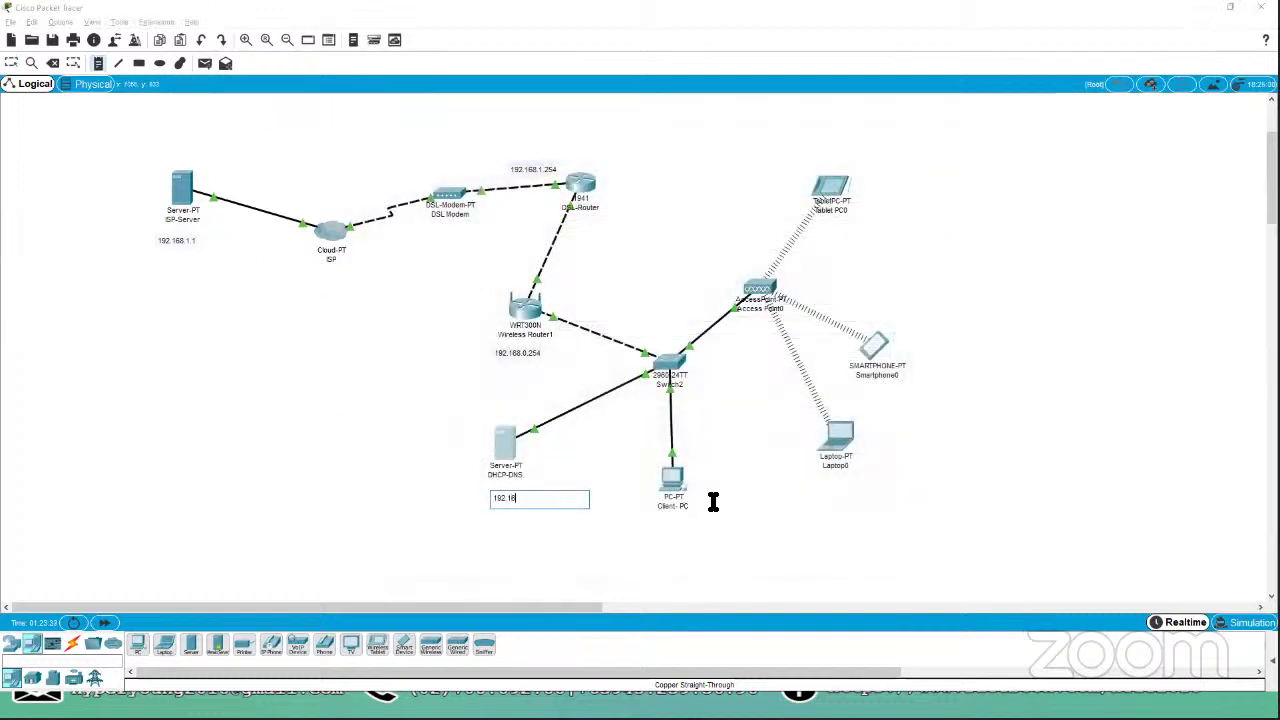
{"action": "type", "text": "8.0.1"}
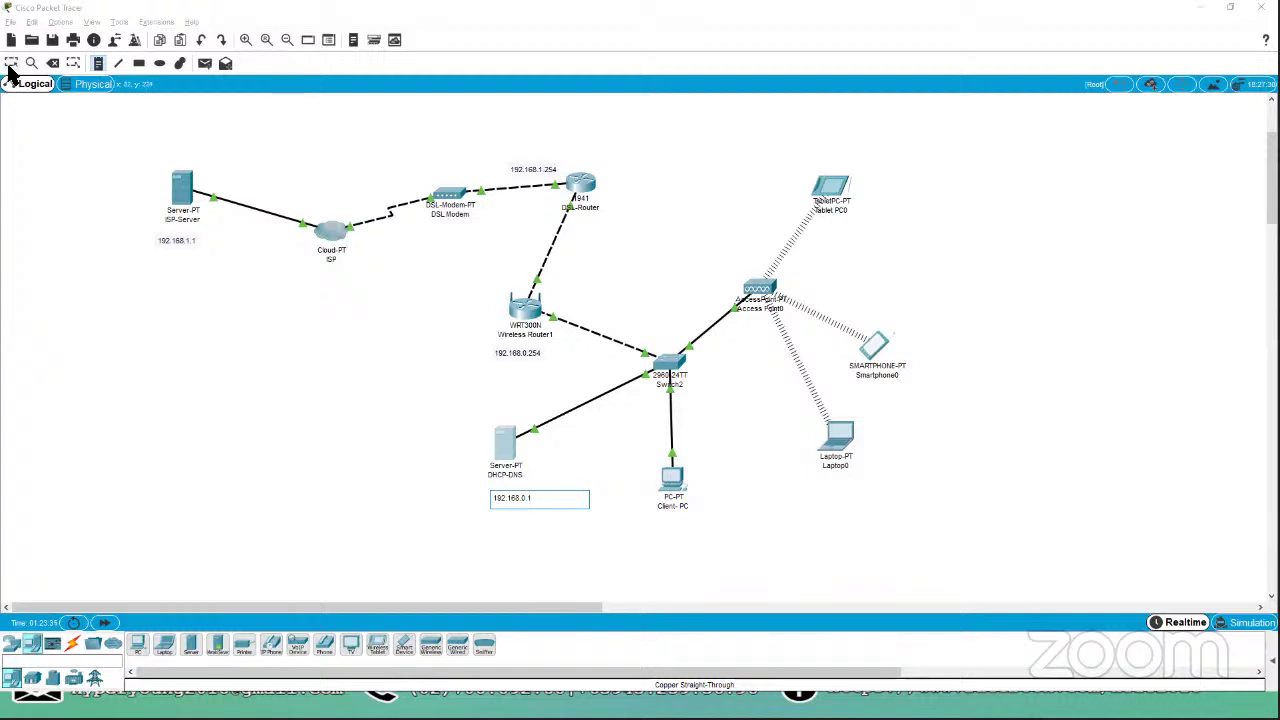
{"action": "left_click", "coordinate": [11, 63]}
Step: Align the 192.168.0.1 label, then shift the whole selected topology left and back right
{"action": "left_click_drag", "start_coordinate": [505, 500], "coordinate": [503, 491]}
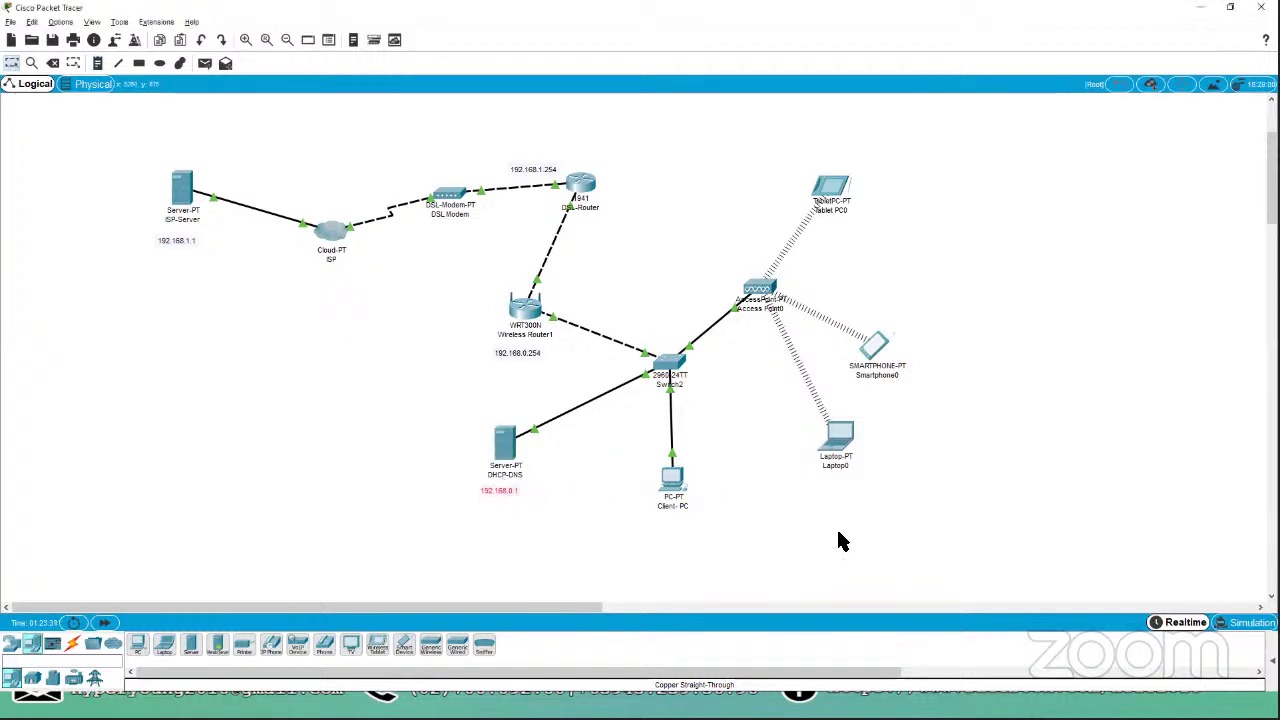
{"action": "left_click_drag", "start_coordinate": [70, 137], "coordinate": [910, 505]}
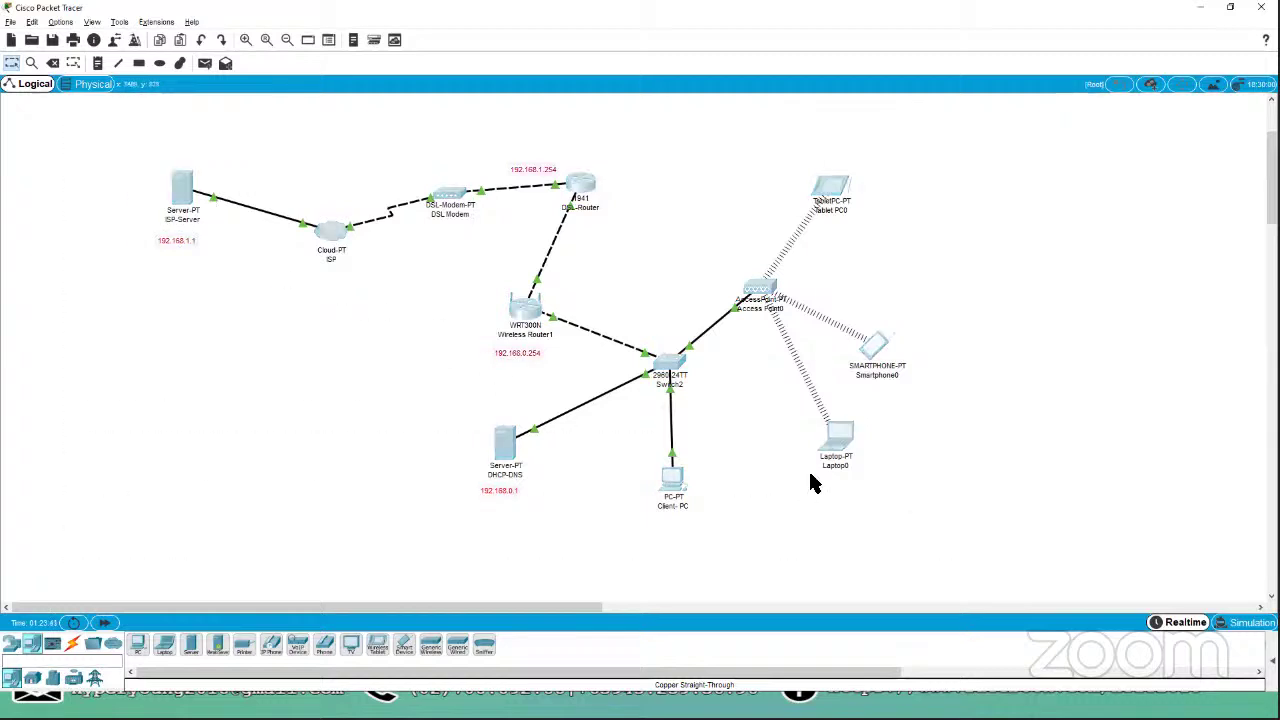
{"action": "left_click_drag", "start_coordinate": [666, 363], "coordinate": [608, 353]}
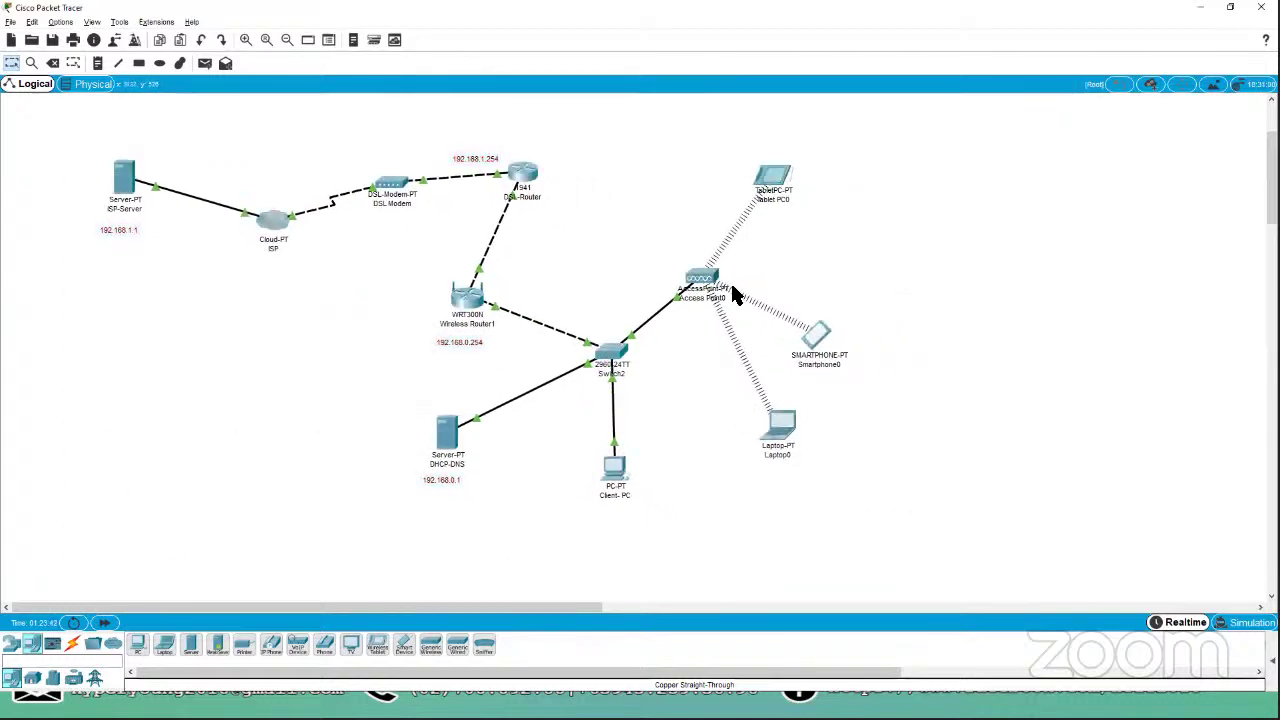
{"action": "left_click", "coordinate": [697, 280]}
{"action": "left_click", "coordinate": [810, 150]}
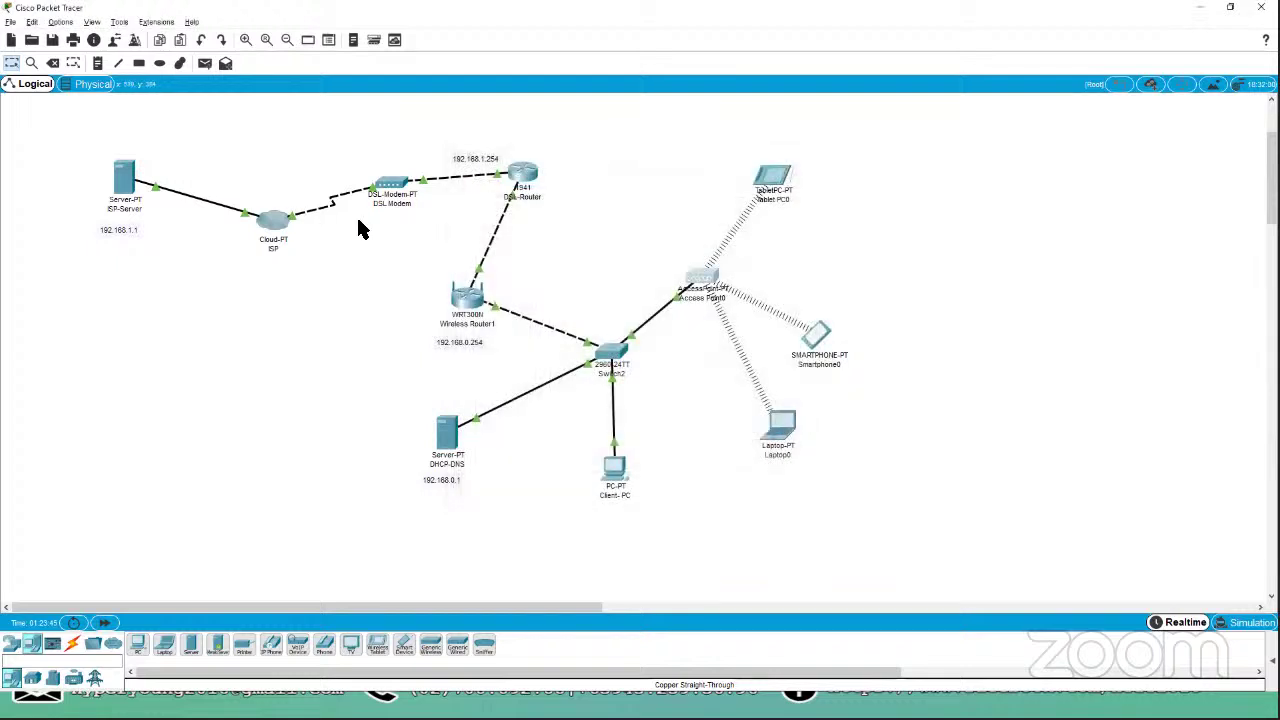
{"action": "left_click_drag", "start_coordinate": [69, 129], "coordinate": [512, 300]}
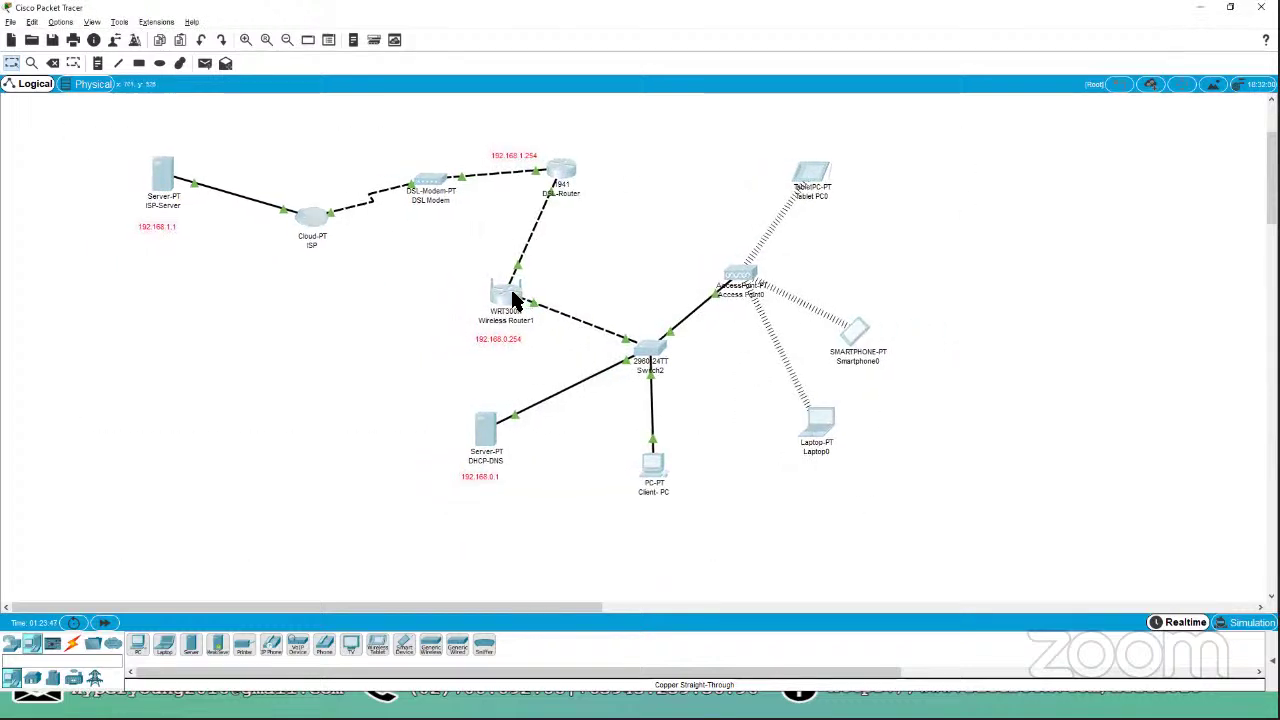
{"action": "left_click", "coordinate": [403, 337]}
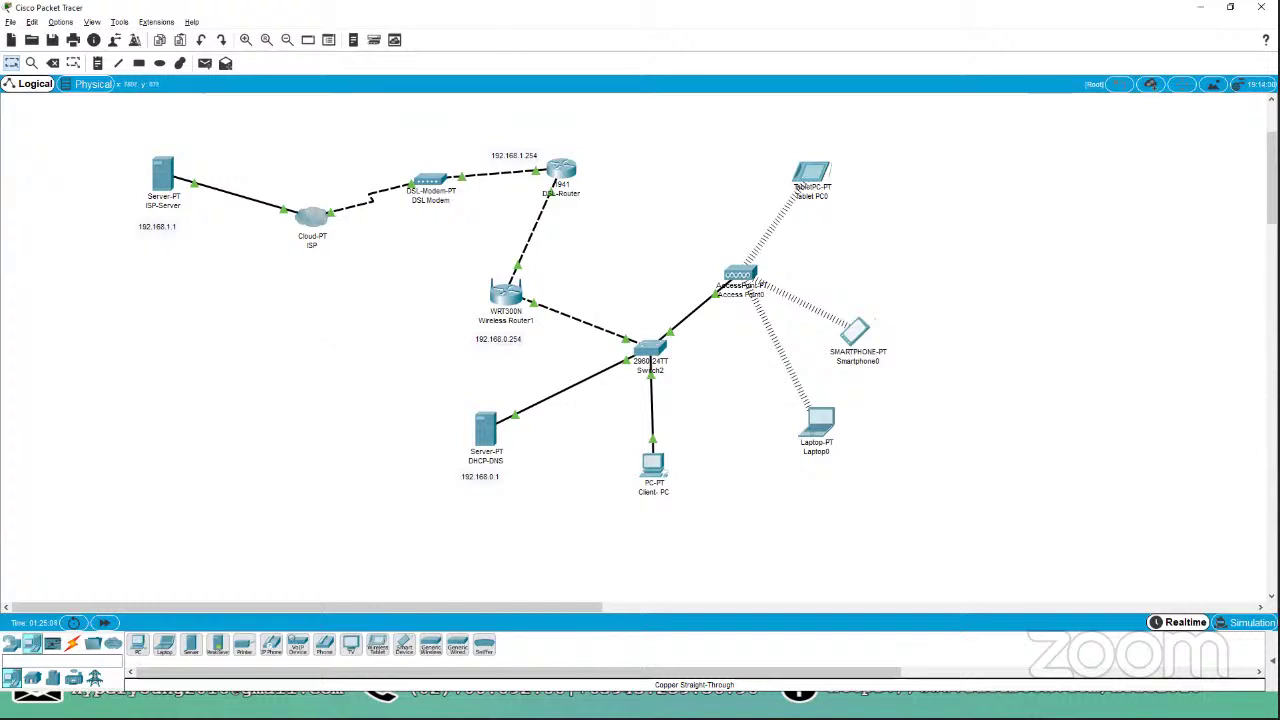
{"action": "key", "text": "alt+Tab"}
Step: Pause the Groove Music track and close the player
{"action": "left_click", "coordinate": [517, 595]}
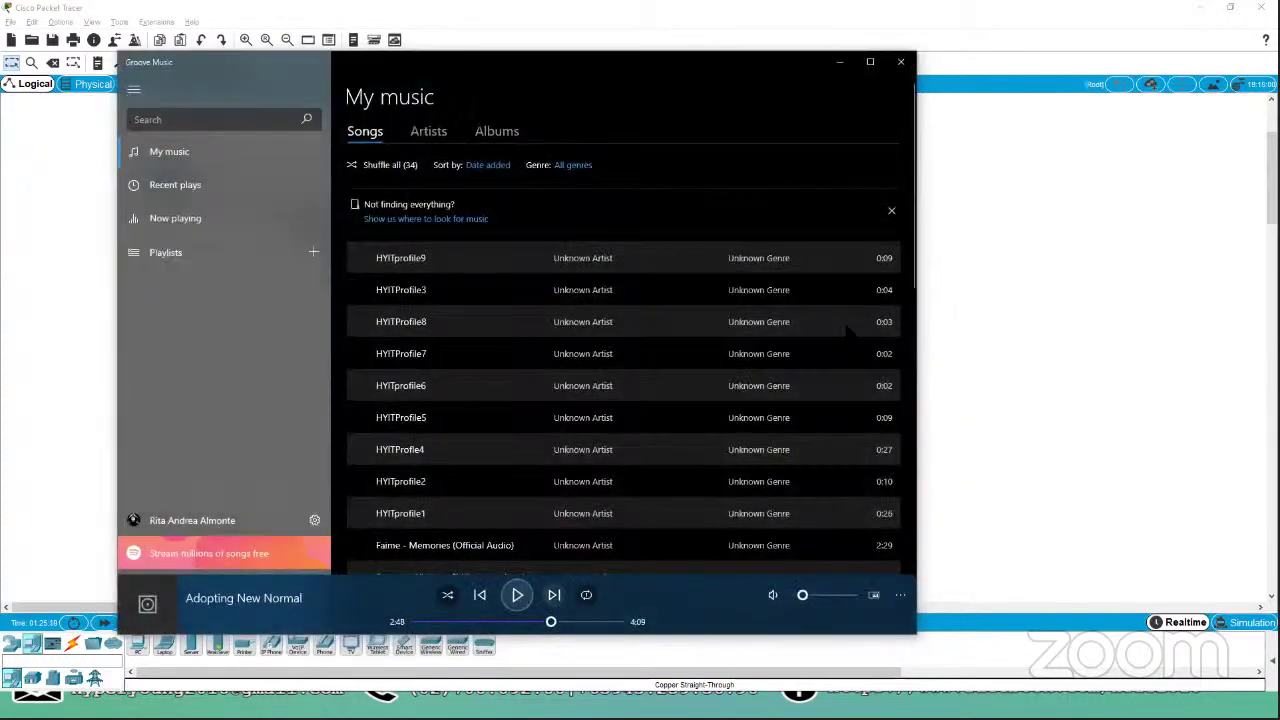
{"action": "left_click", "coordinate": [900, 62]}
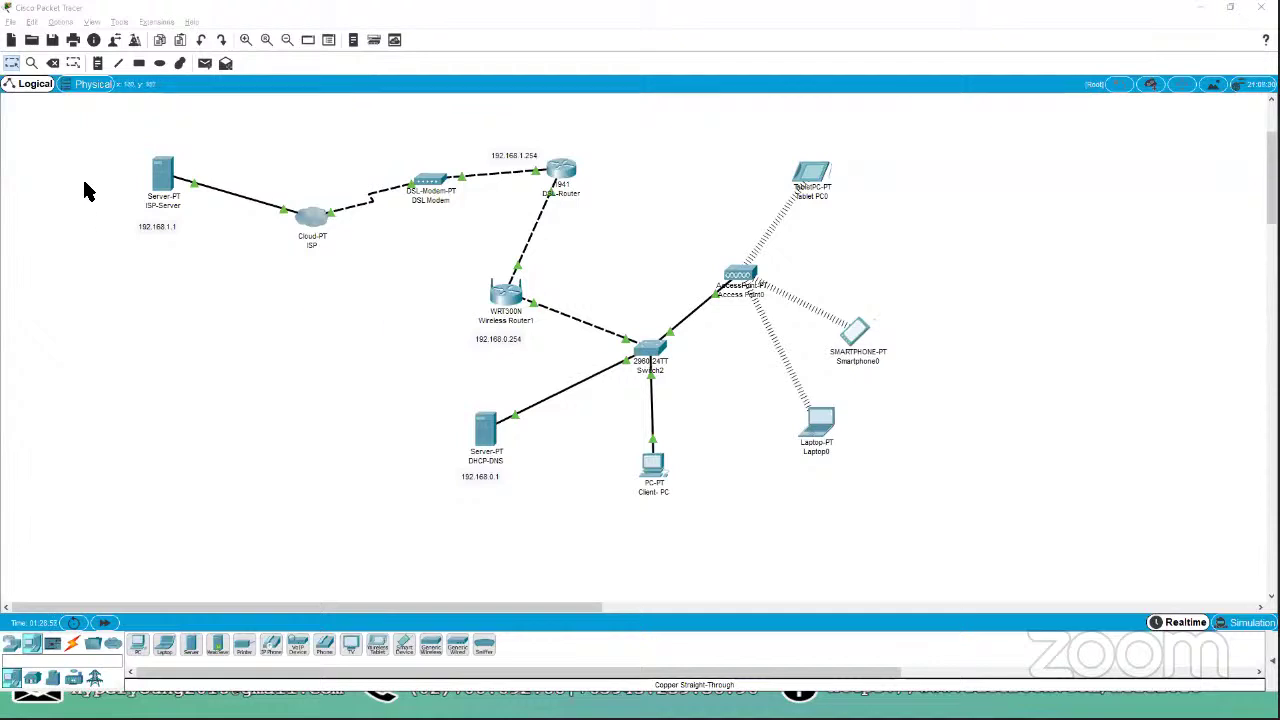
{"action": "left_click_drag", "start_coordinate": [89, 126], "coordinate": [1011, 586]}
{"action": "left_click_drag", "start_coordinate": [512, 300], "coordinate": [618, 314]}
{"action": "left_click", "coordinate": [420, 367]}
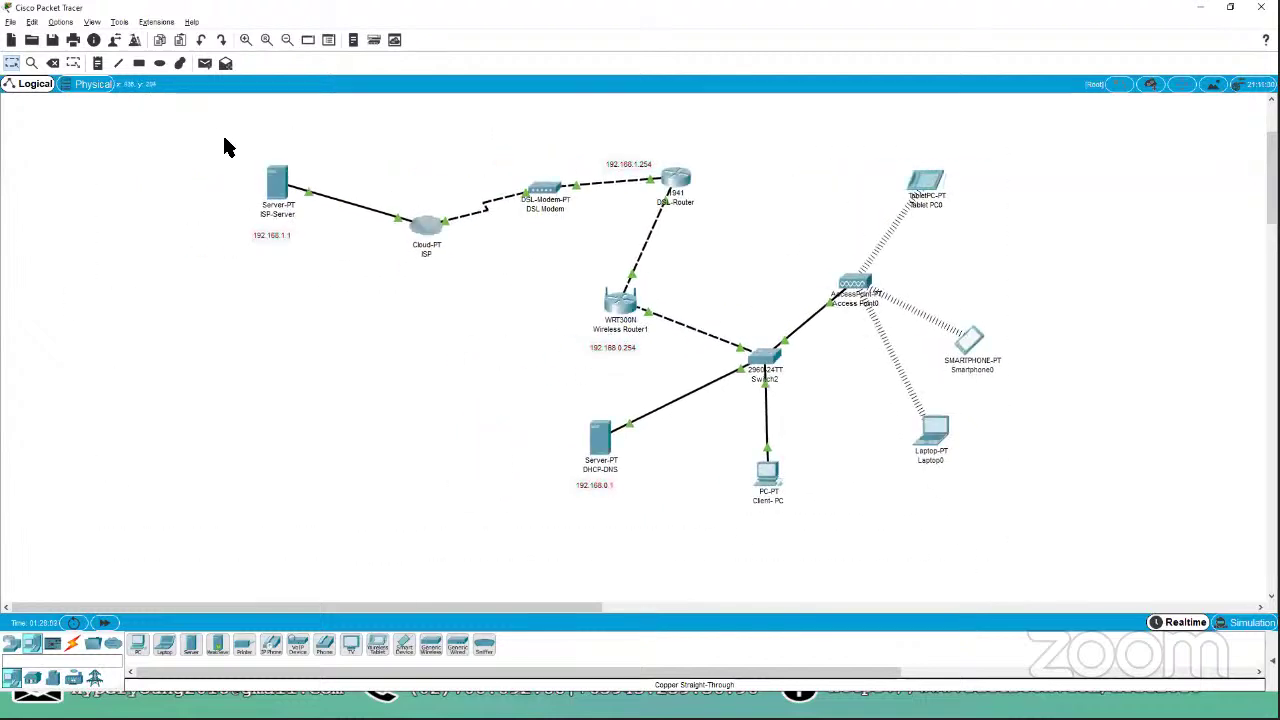
{"action": "left_click_drag", "start_coordinate": [224, 140], "coordinate": [302, 267]}
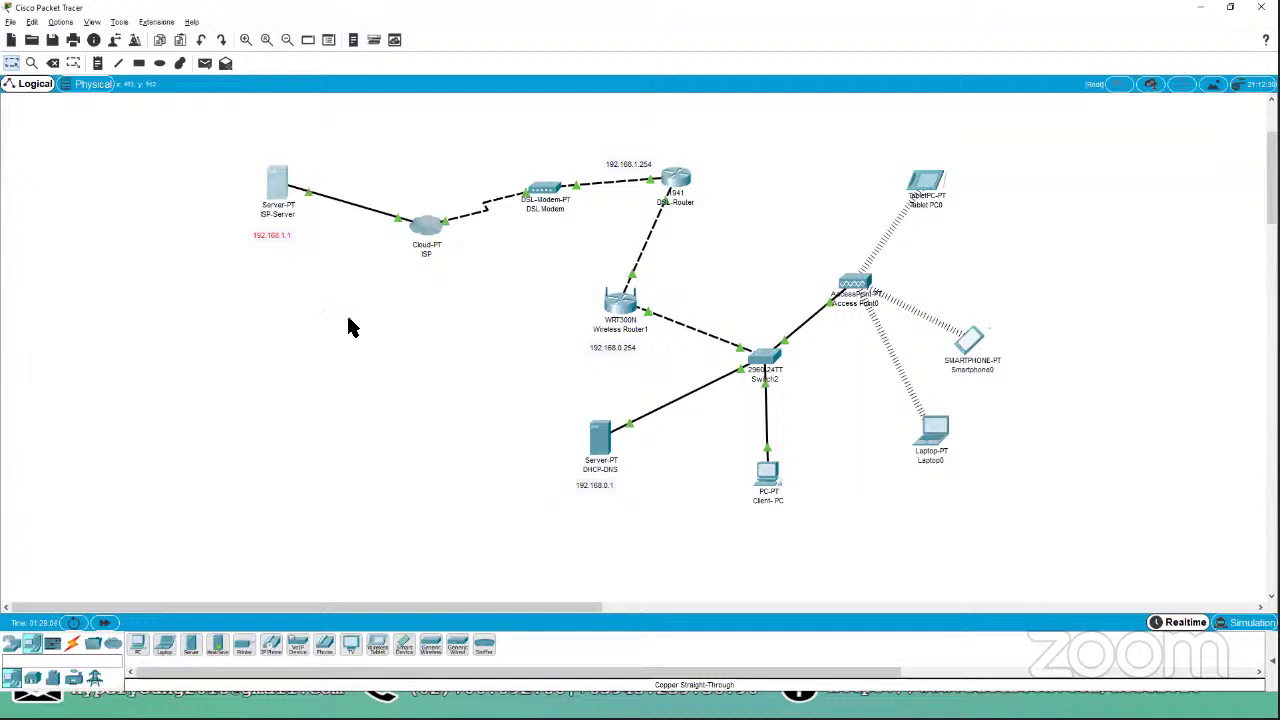
{"action": "left_click", "coordinate": [420, 334]}
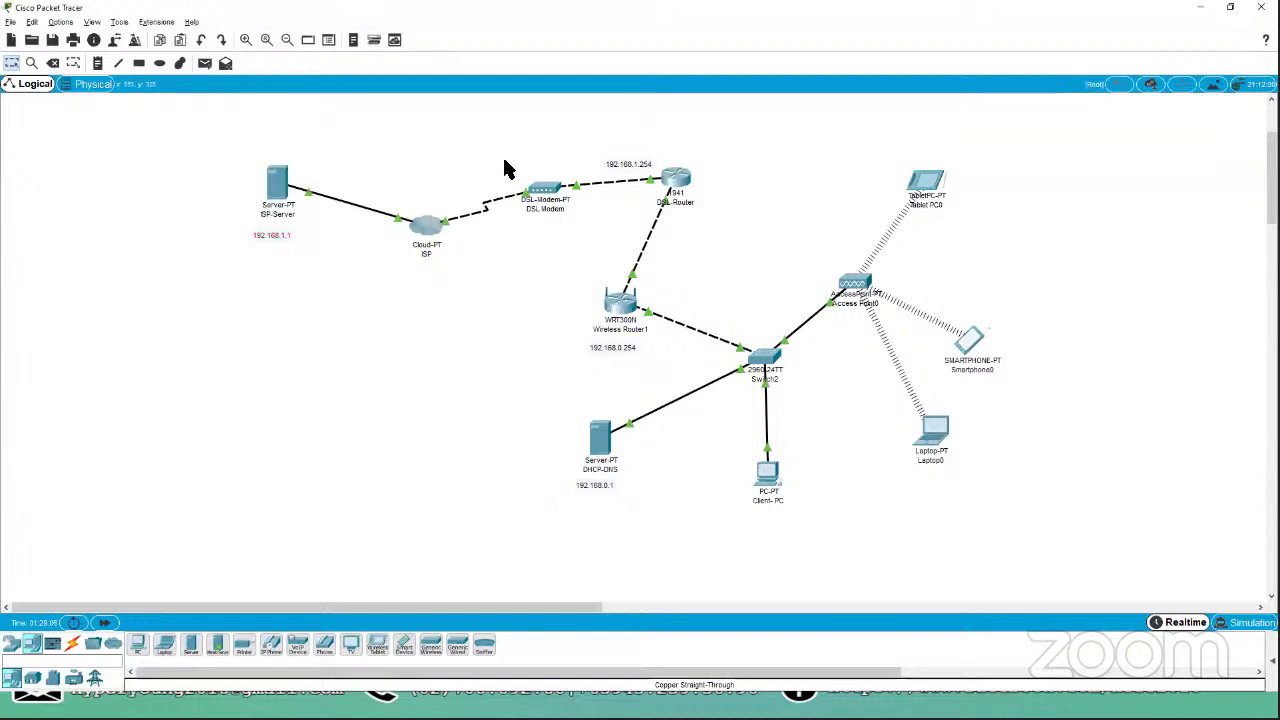
{"action": "left_click_drag", "start_coordinate": [506, 162], "coordinate": [566, 250]}
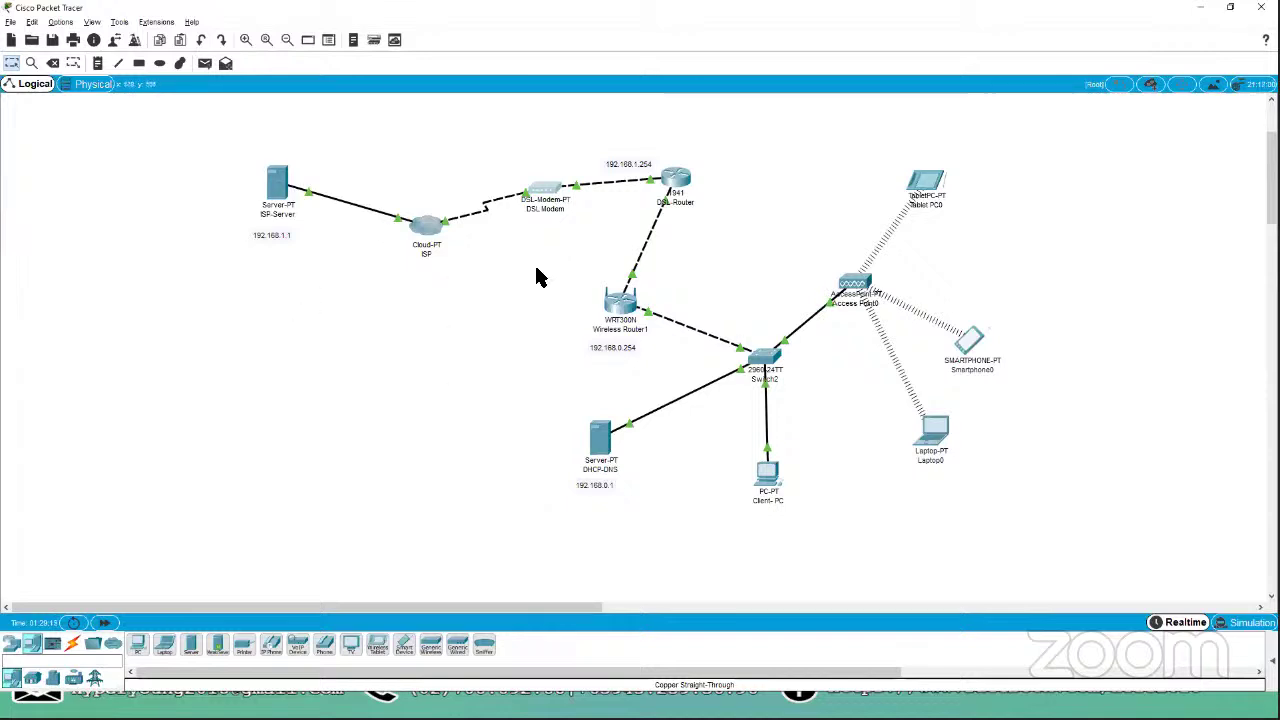
{"action": "left_click_drag", "start_coordinate": [618, 135], "coordinate": [770, 229]}
{"action": "left_click_drag", "start_coordinate": [615, 135], "coordinate": [716, 228]}
{"action": "left_click_drag", "start_coordinate": [731, 333], "coordinate": [787, 397]}
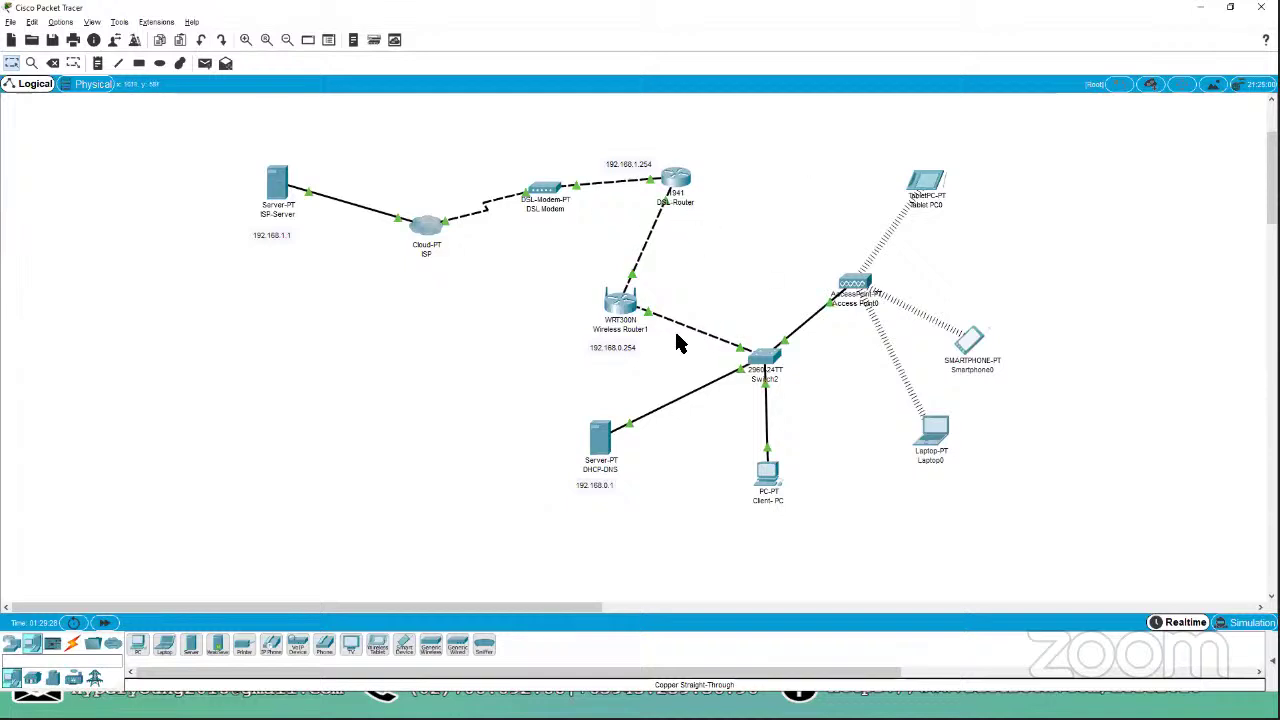
{"action": "left_click_drag", "start_coordinate": [737, 340], "coordinate": [823, 400]}
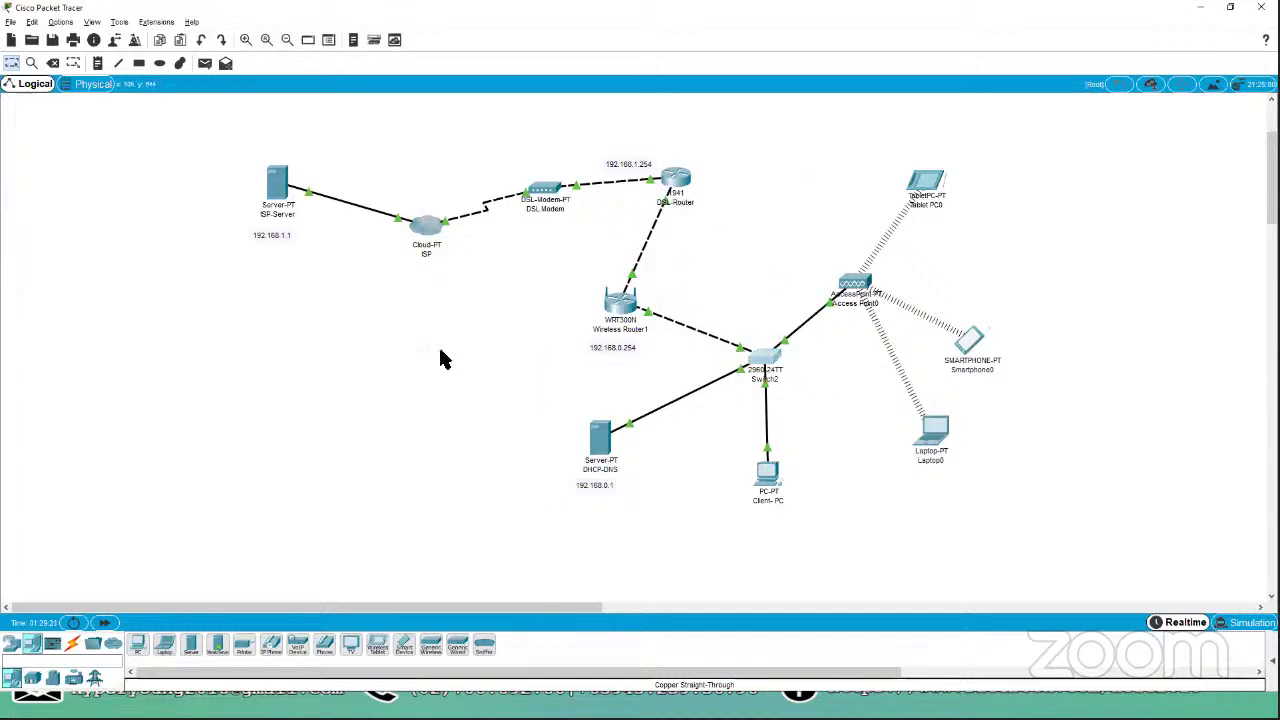
{"action": "left_click_drag", "start_coordinate": [205, 134], "coordinate": [363, 304]}
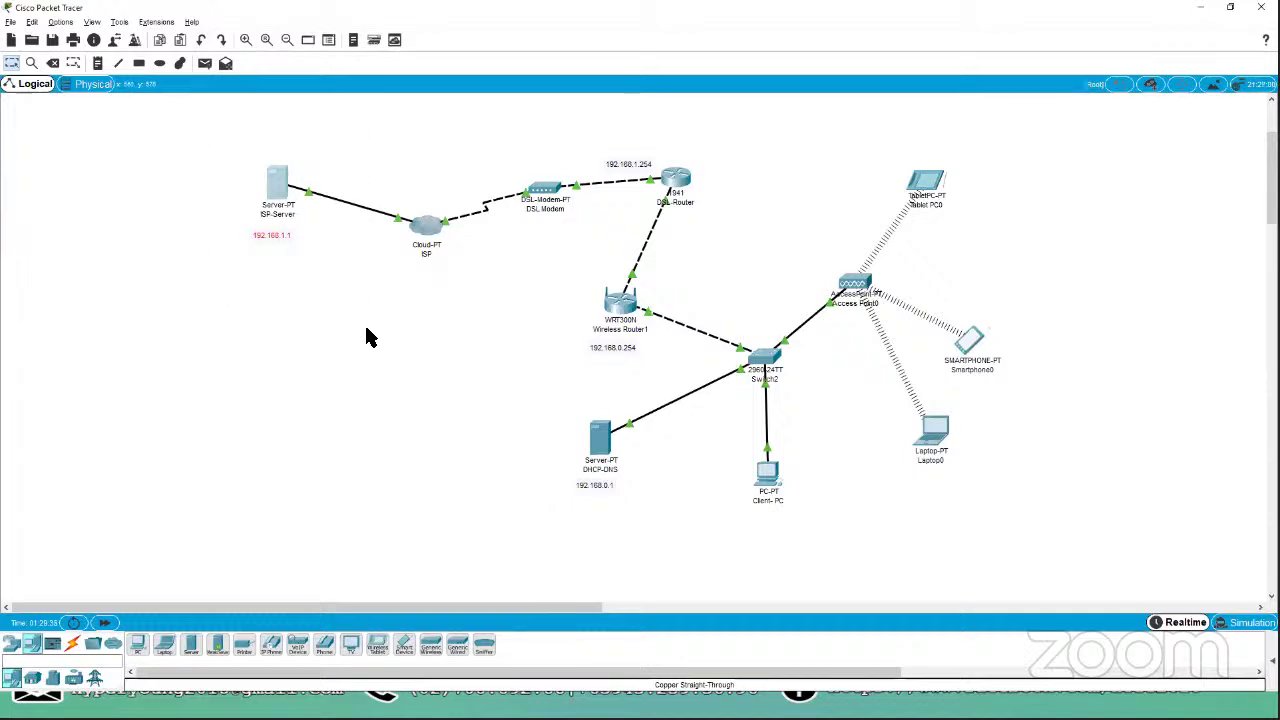
{"action": "left_click", "coordinate": [272, 188]}
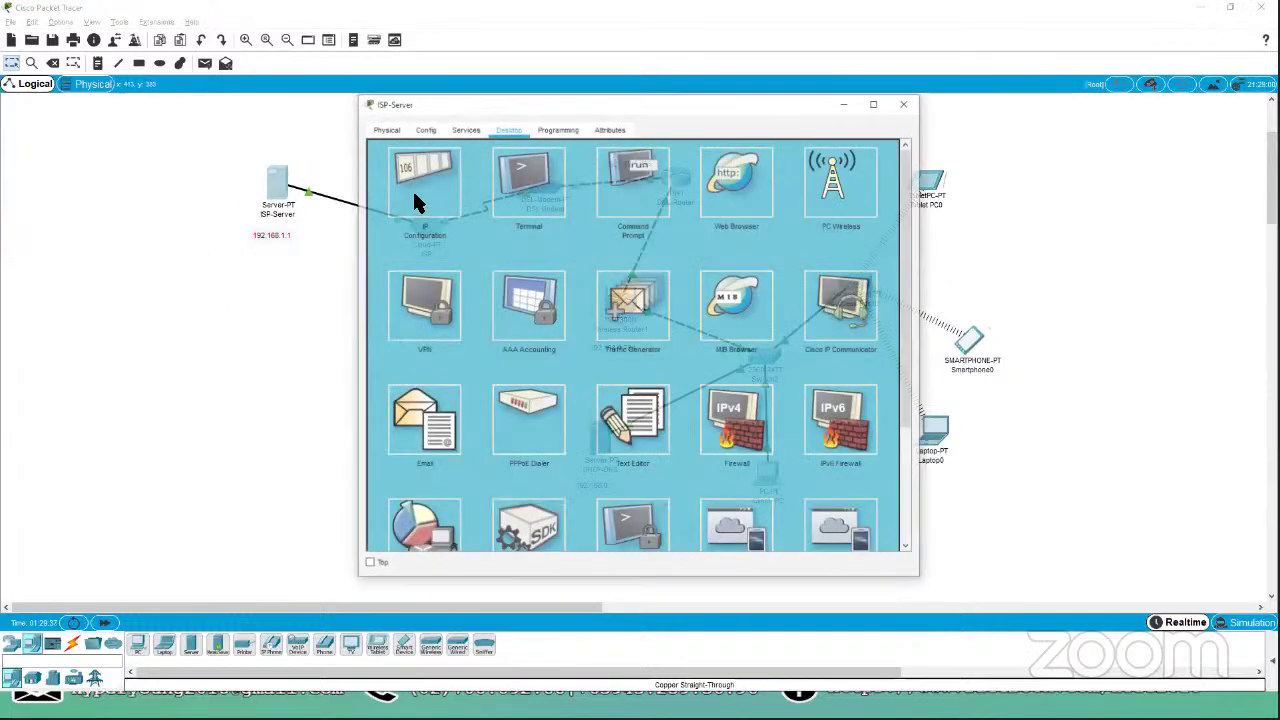
{"action": "left_click", "coordinate": [417, 202]}
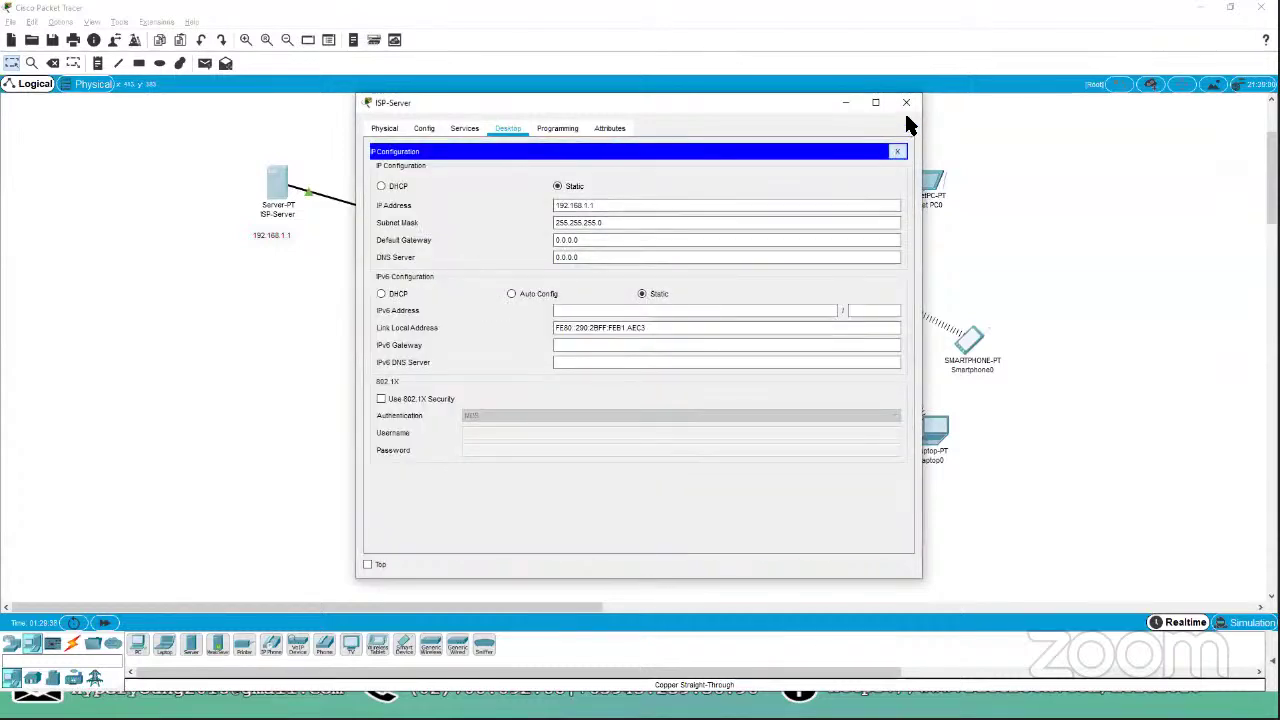
{"action": "left_click", "coordinate": [897, 151]}
{"action": "left_click", "coordinate": [906, 102]}
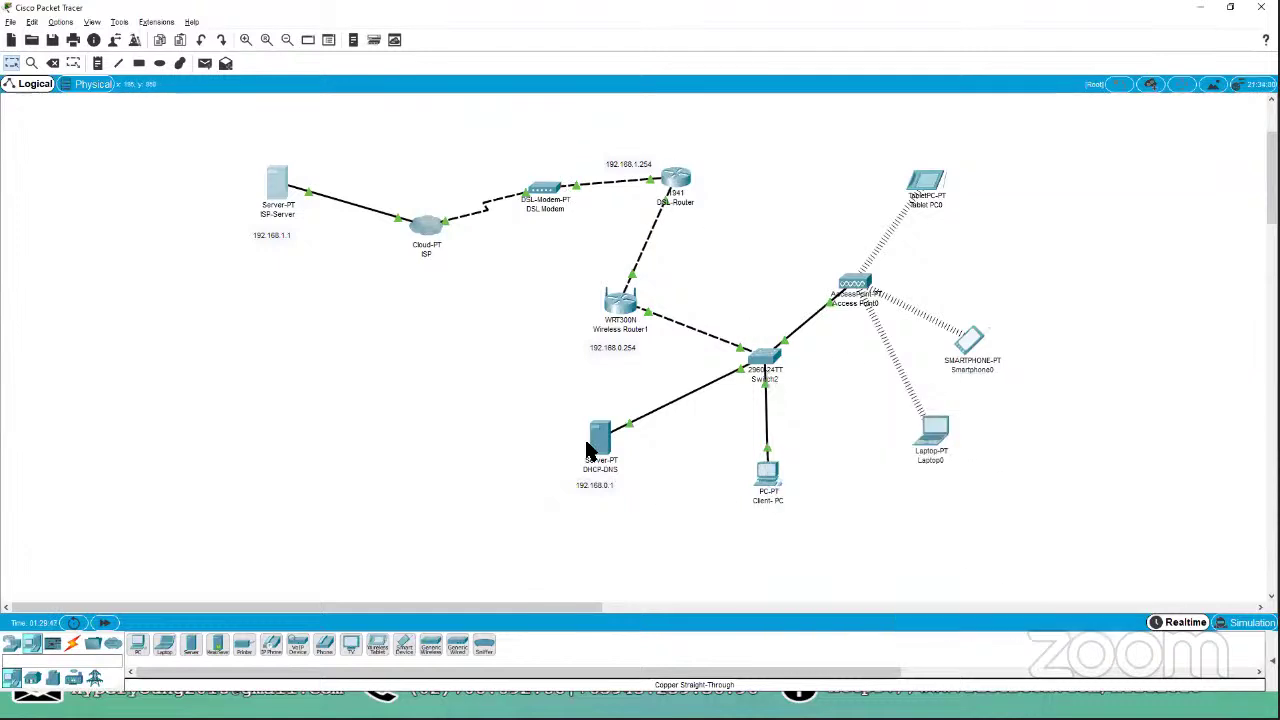
{"action": "left_click_drag", "start_coordinate": [551, 398], "coordinate": [822, 570]}
{"action": "left_click_drag", "start_coordinate": [828, 140], "coordinate": [1108, 474]}
{"action": "left_click", "coordinate": [1128, 260]}
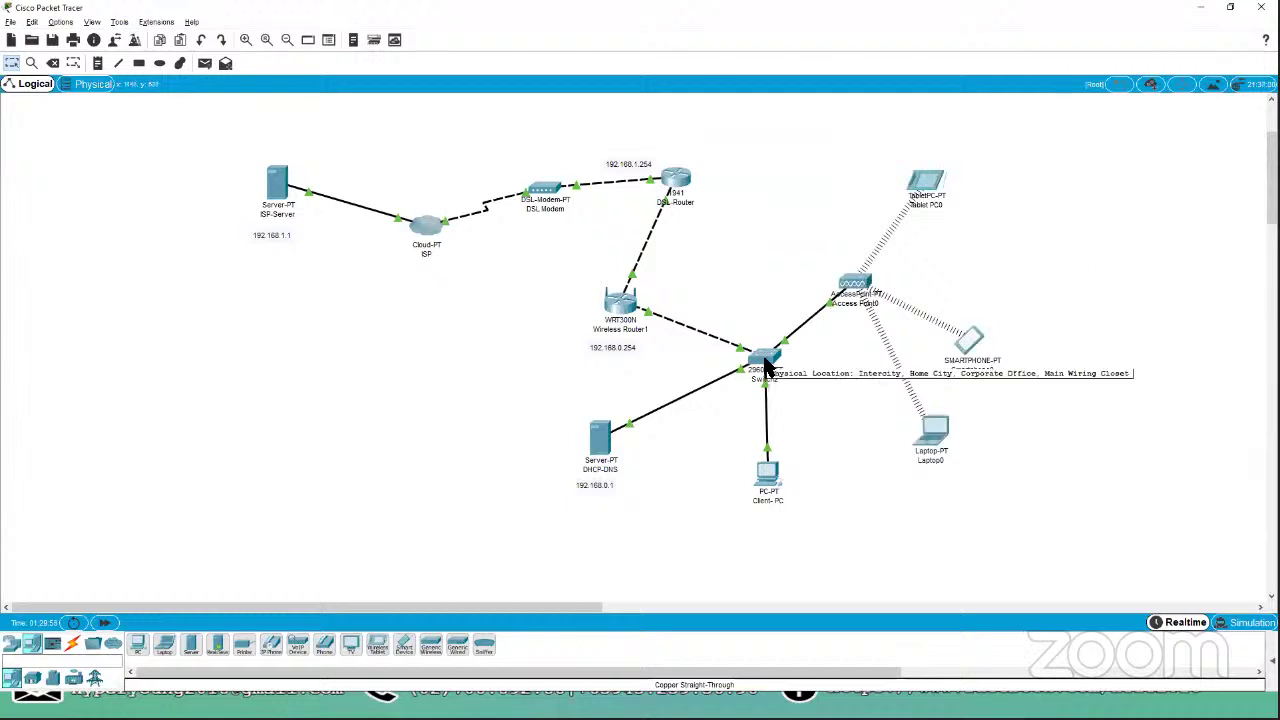
{"action": "left_click_drag", "start_coordinate": [558, 272], "coordinate": [687, 372]}
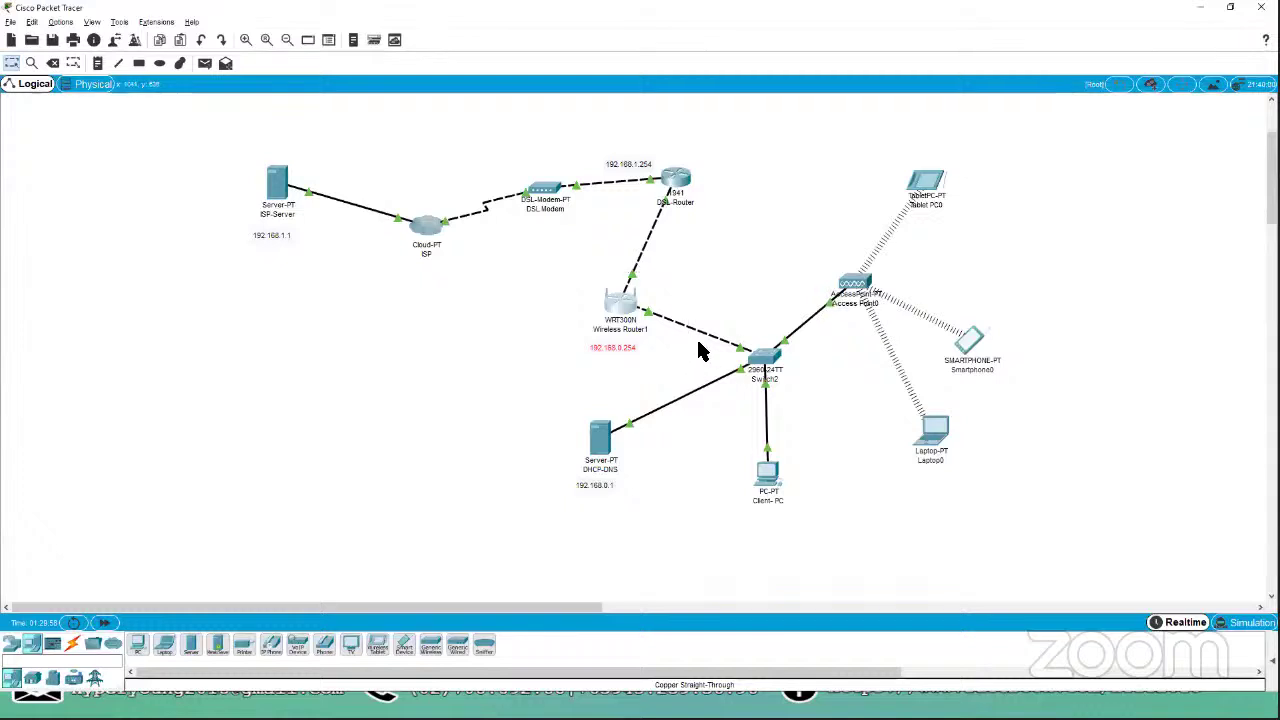
{"action": "left_click_drag", "start_coordinate": [548, 260], "coordinate": [685, 386]}
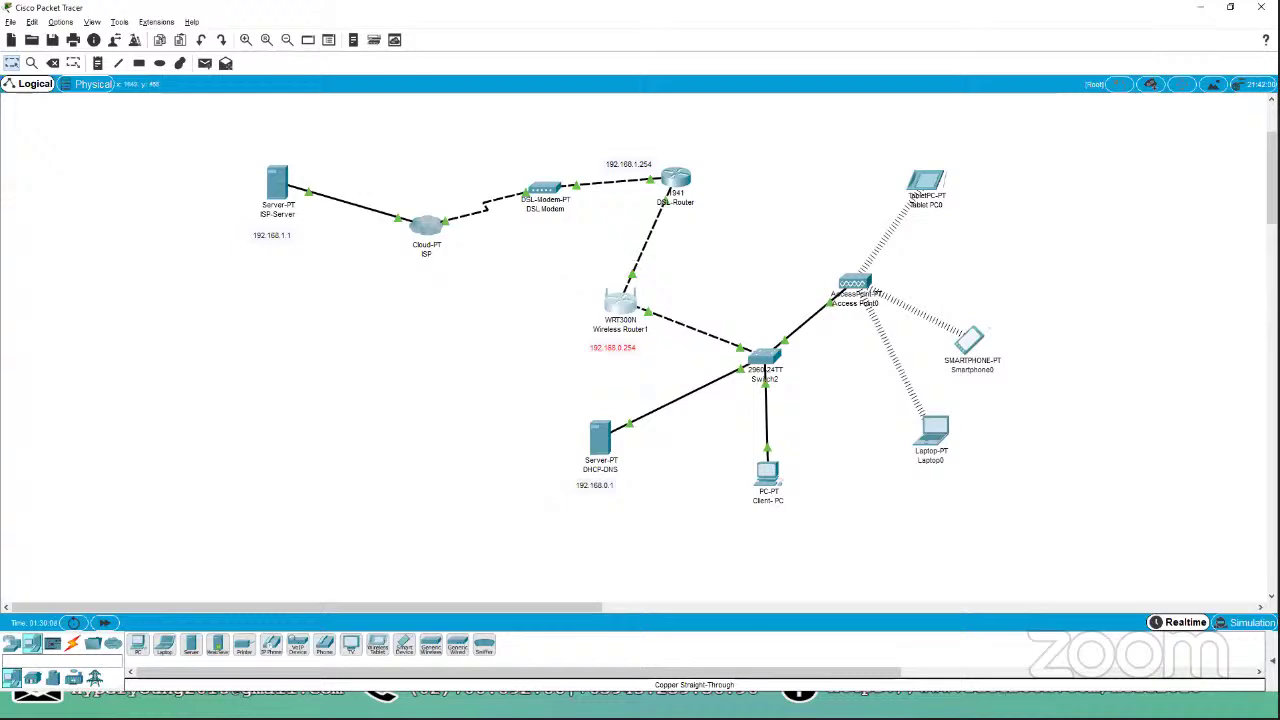
Step: Recall the last ping in ISP-Server's Command Prompt, then shift Wireless Router1 slightly right
{"action": "left_click", "coordinate": [283, 184]}
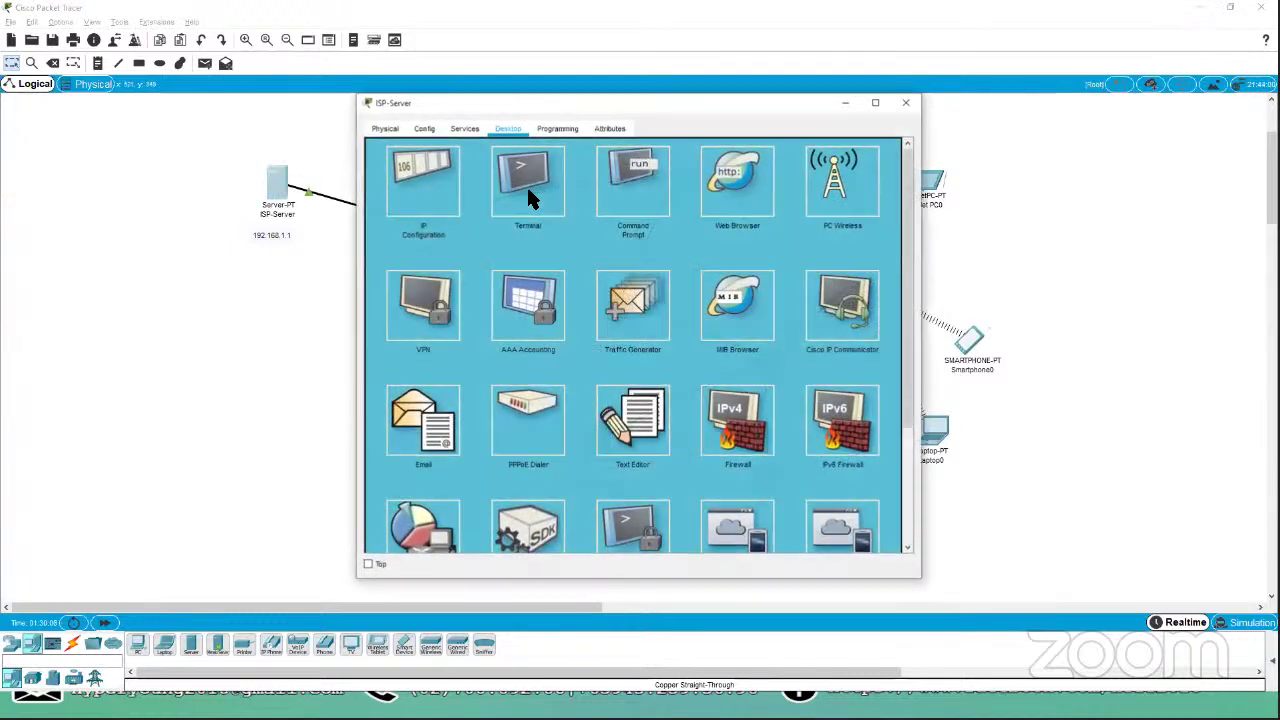
{"action": "left_click", "coordinate": [633, 182]}
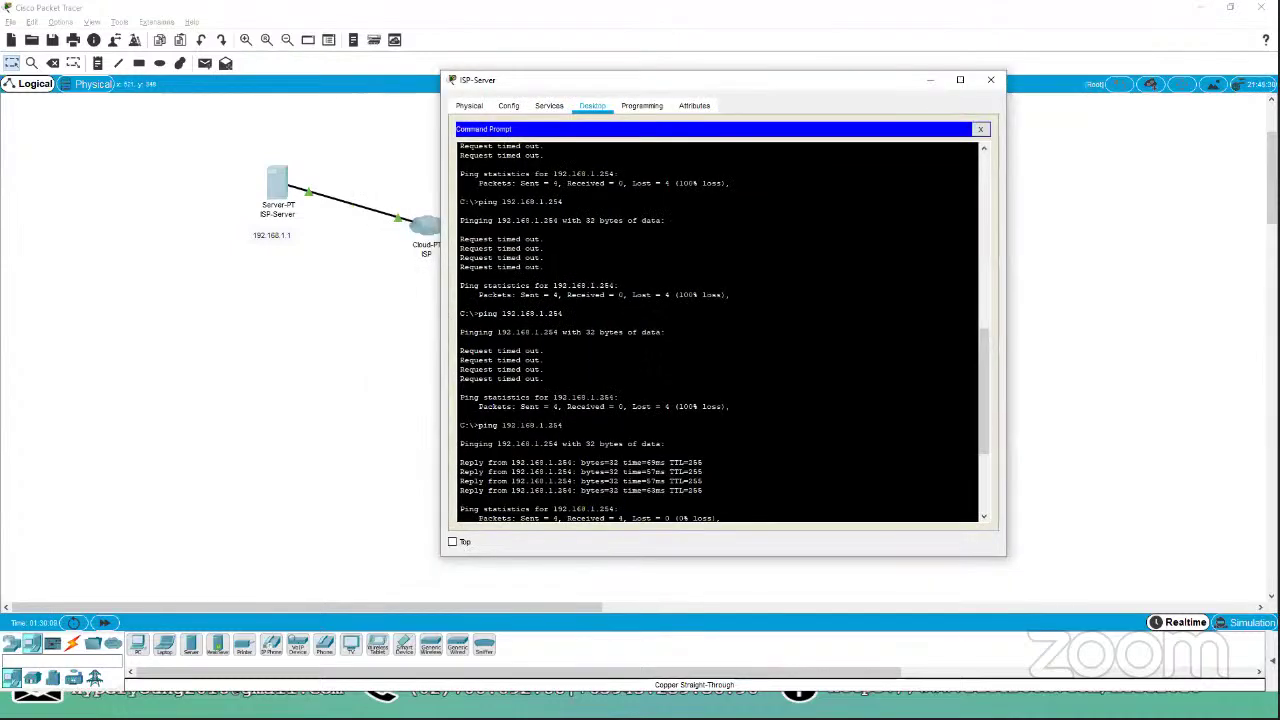
{"action": "key", "text": "Up"}
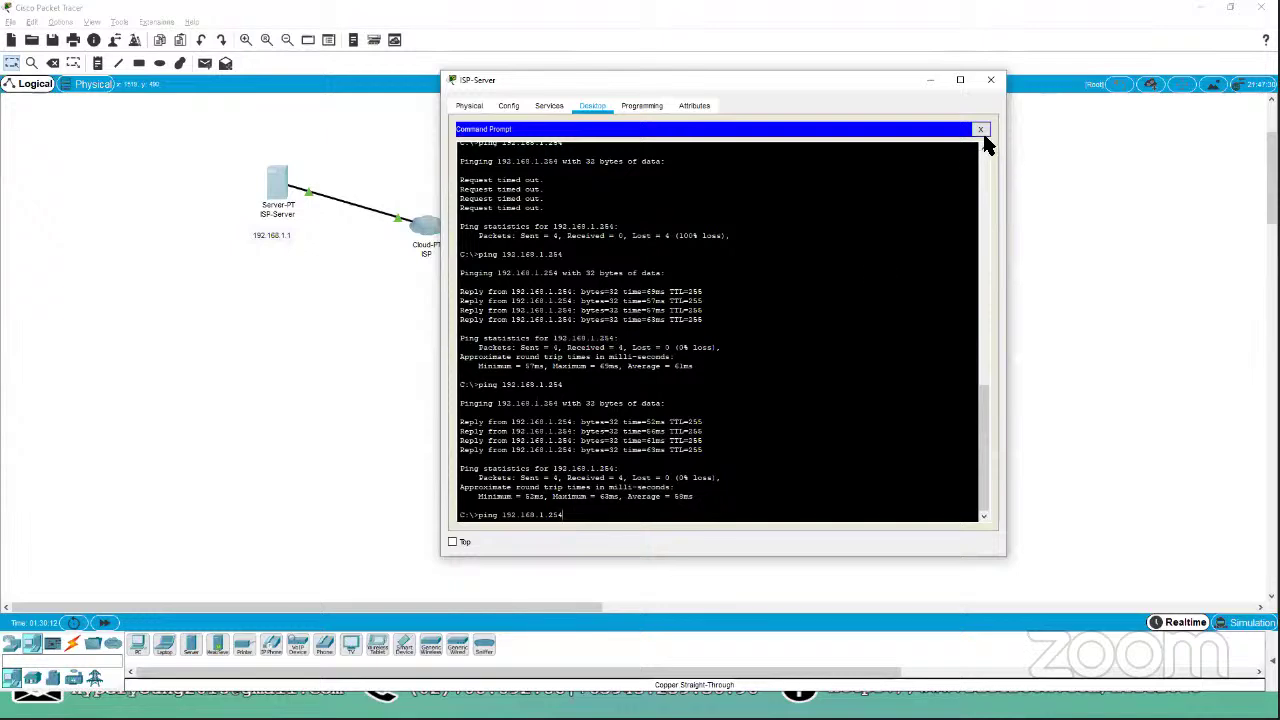
{"action": "left_click", "coordinate": [980, 129]}
{"action": "left_click", "coordinate": [990, 79]}
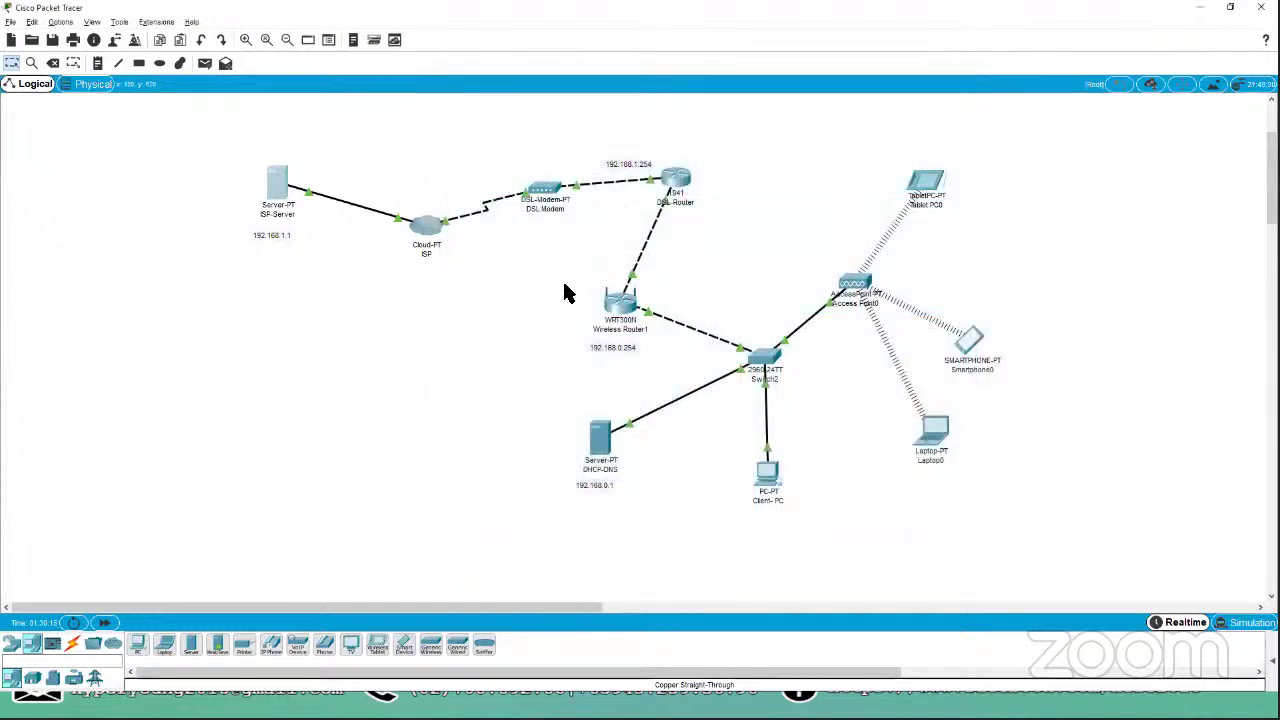
{"action": "left_click", "coordinate": [620, 356]}
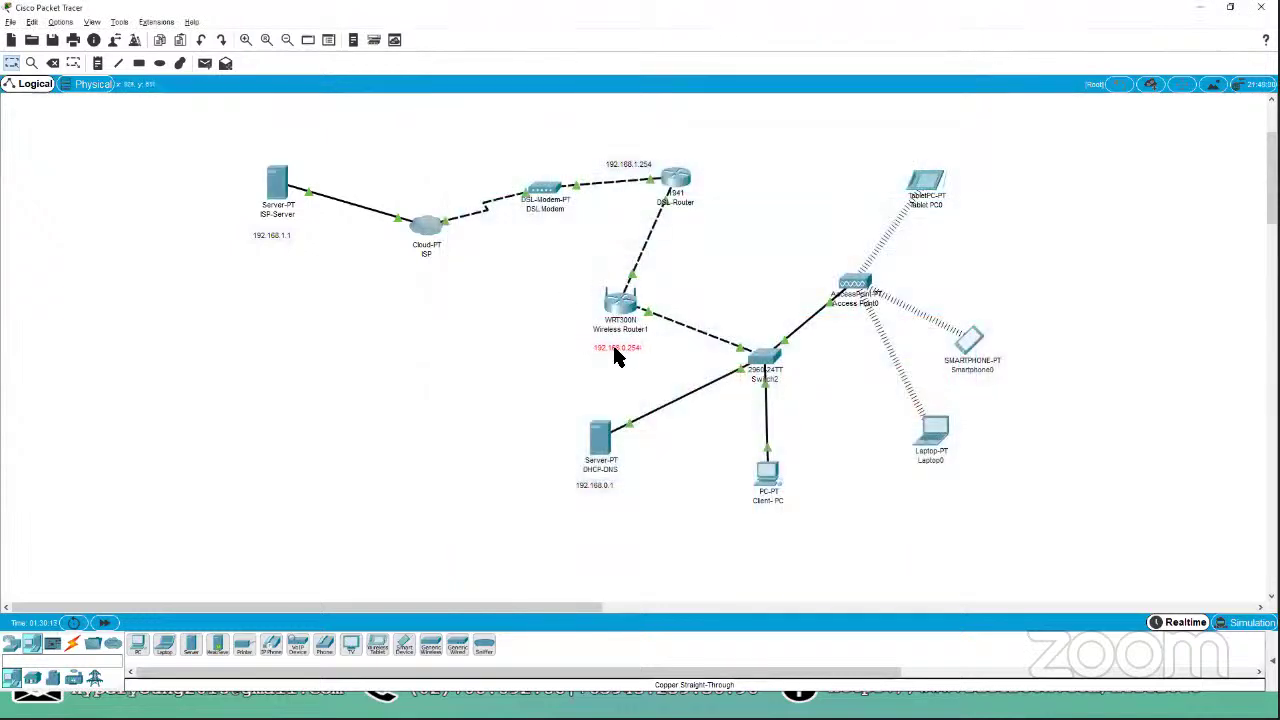
{"action": "left_click_drag", "start_coordinate": [620, 312], "coordinate": [630, 312]}
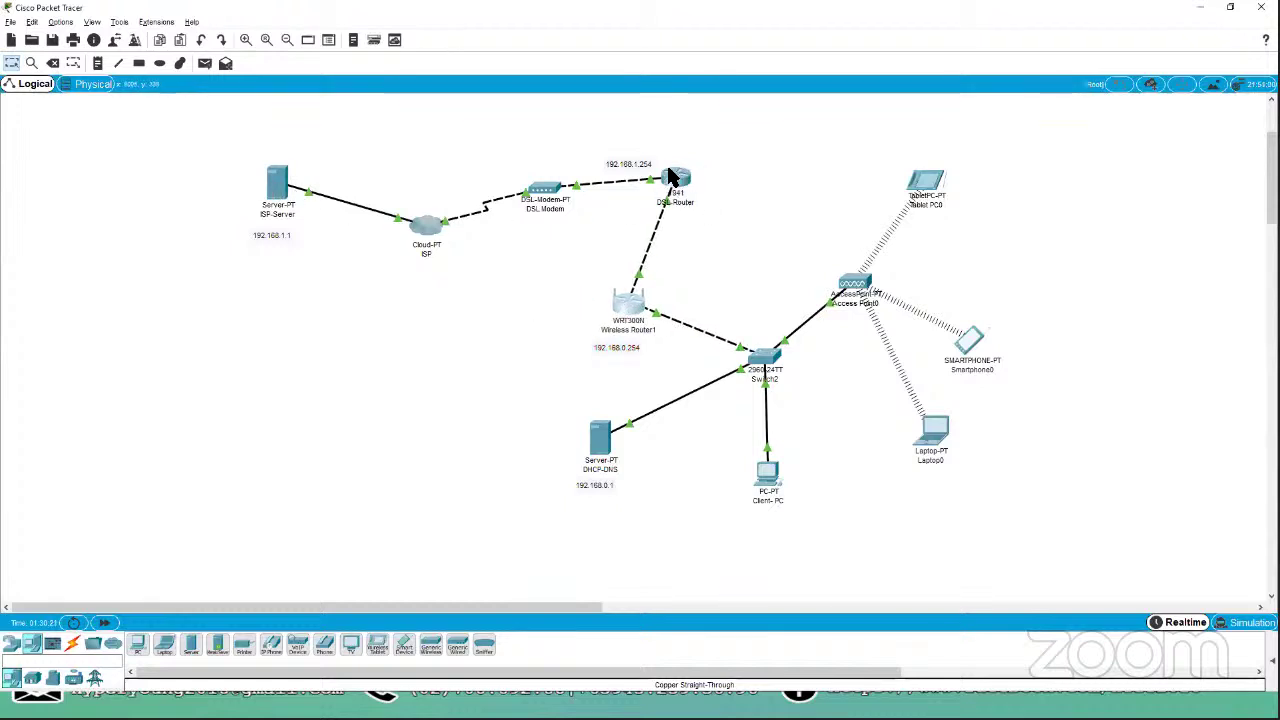
Step: Run 'ping 192.168.0.254' from ISP-Server's Command Prompt and see it time out
{"action": "left_click", "coordinate": [278, 188]}
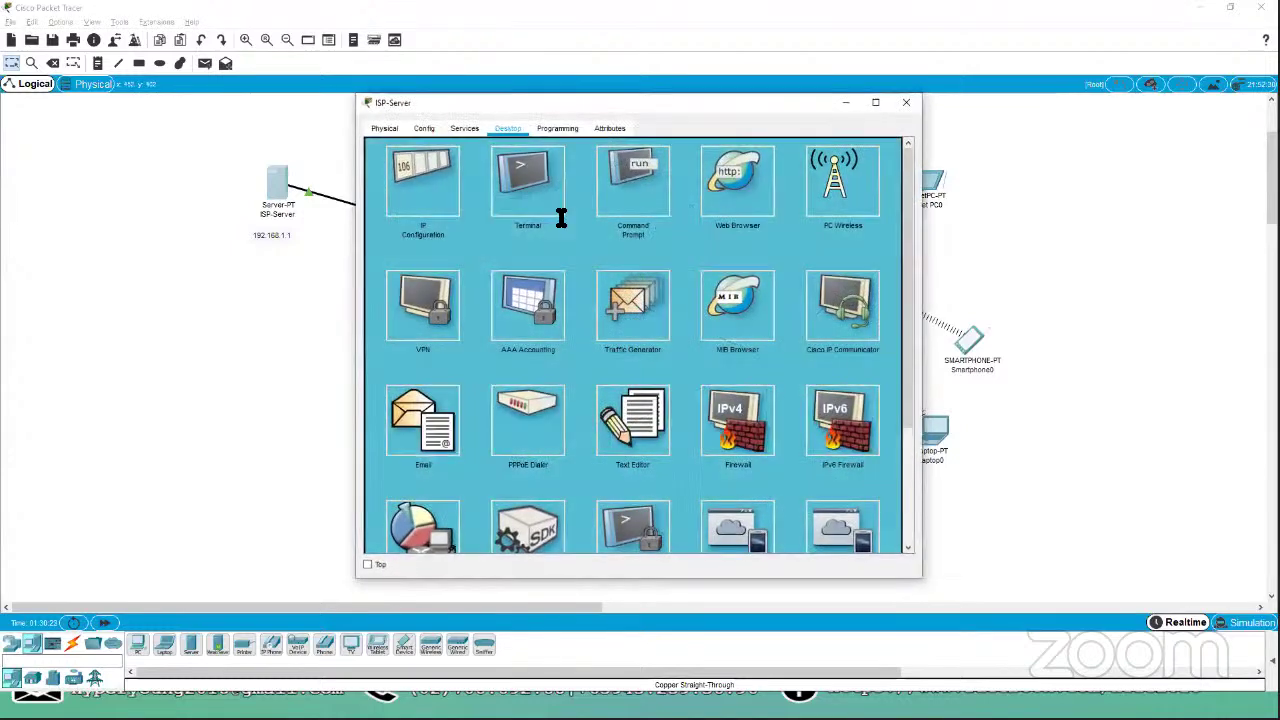
{"action": "left_click", "coordinate": [633, 190]}
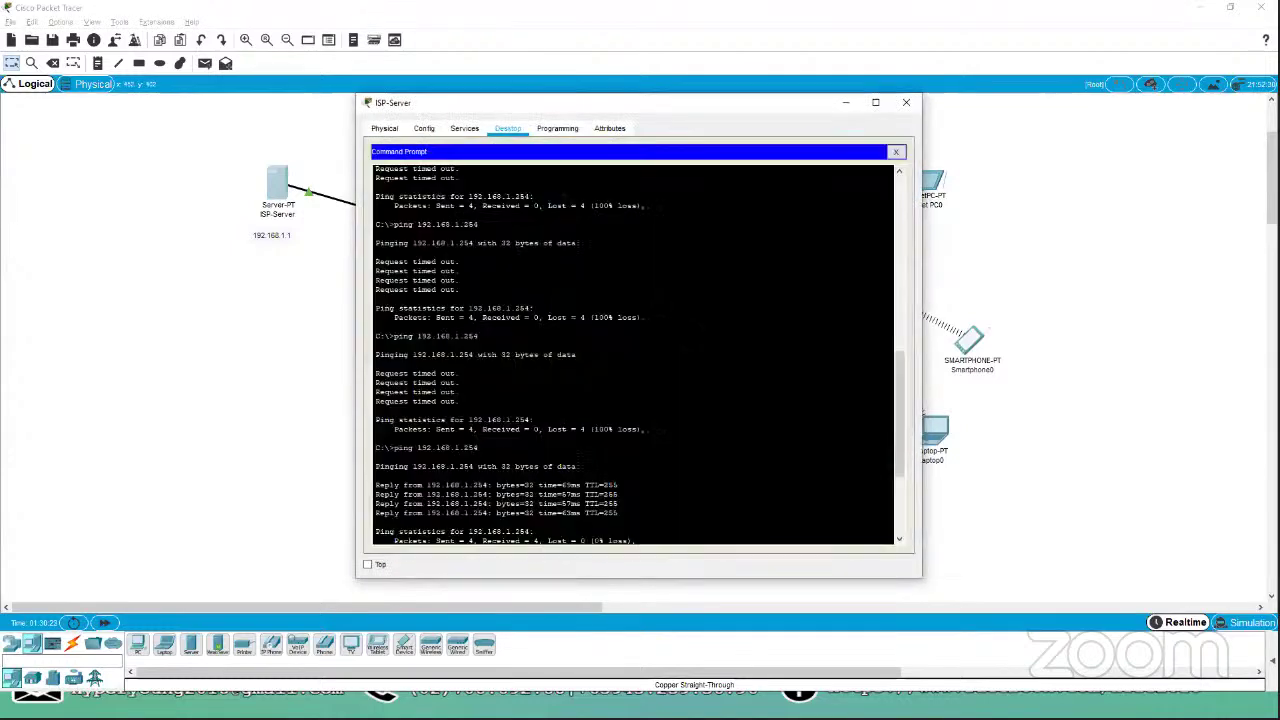
{"action": "type", "text": "ping 192.168.0.254"}
{"action": "key", "text": "Return"}
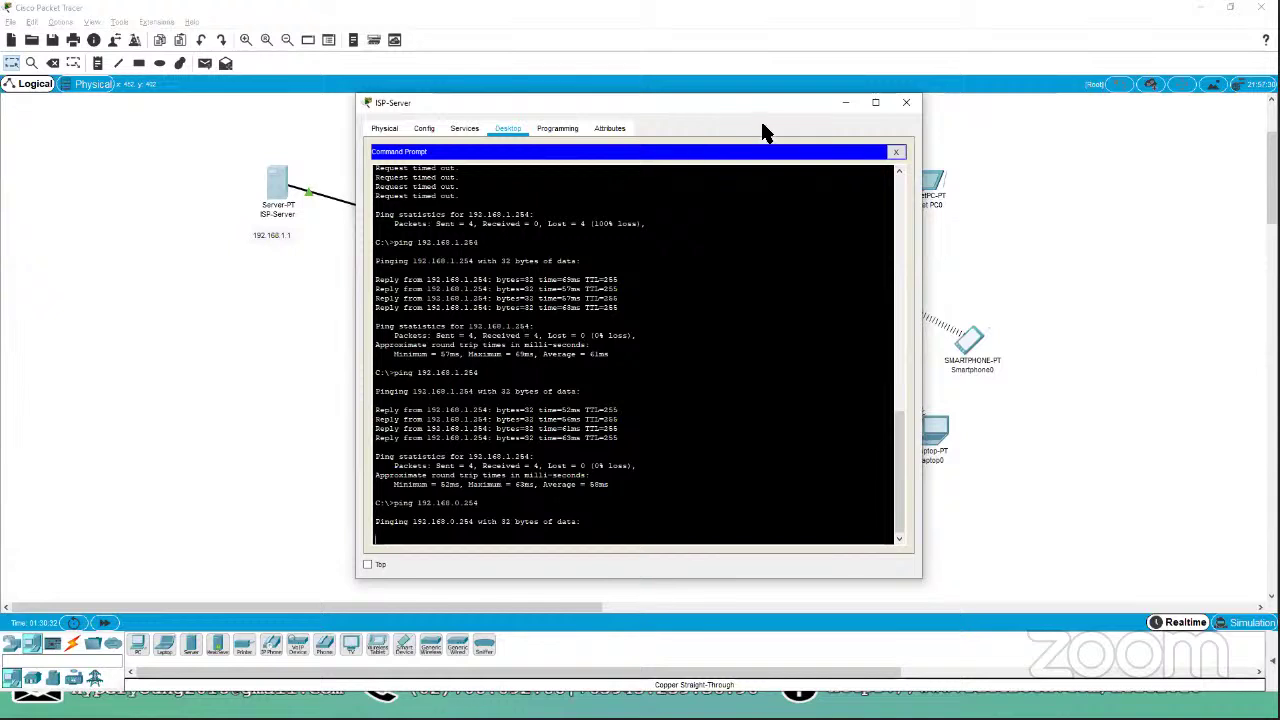
{"action": "left_click_drag", "start_coordinate": [750, 98], "coordinate": [659, 93]}
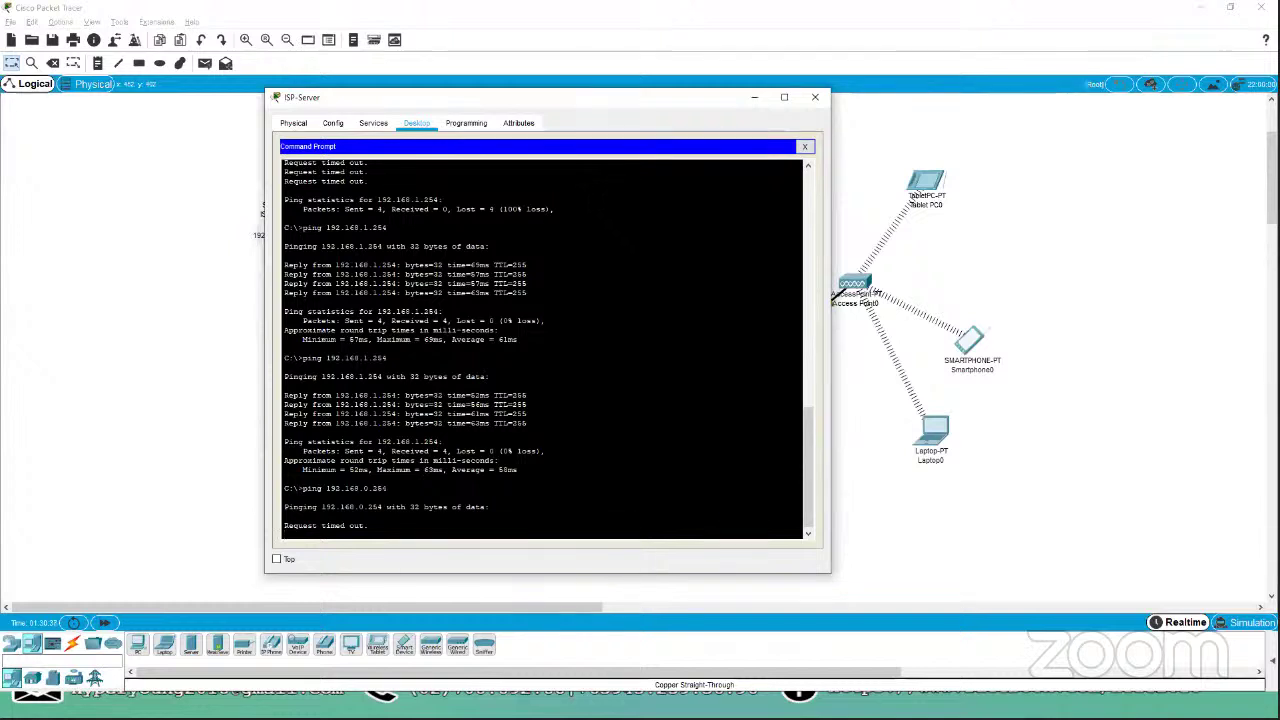
{"action": "left_click", "coordinate": [804, 147]}
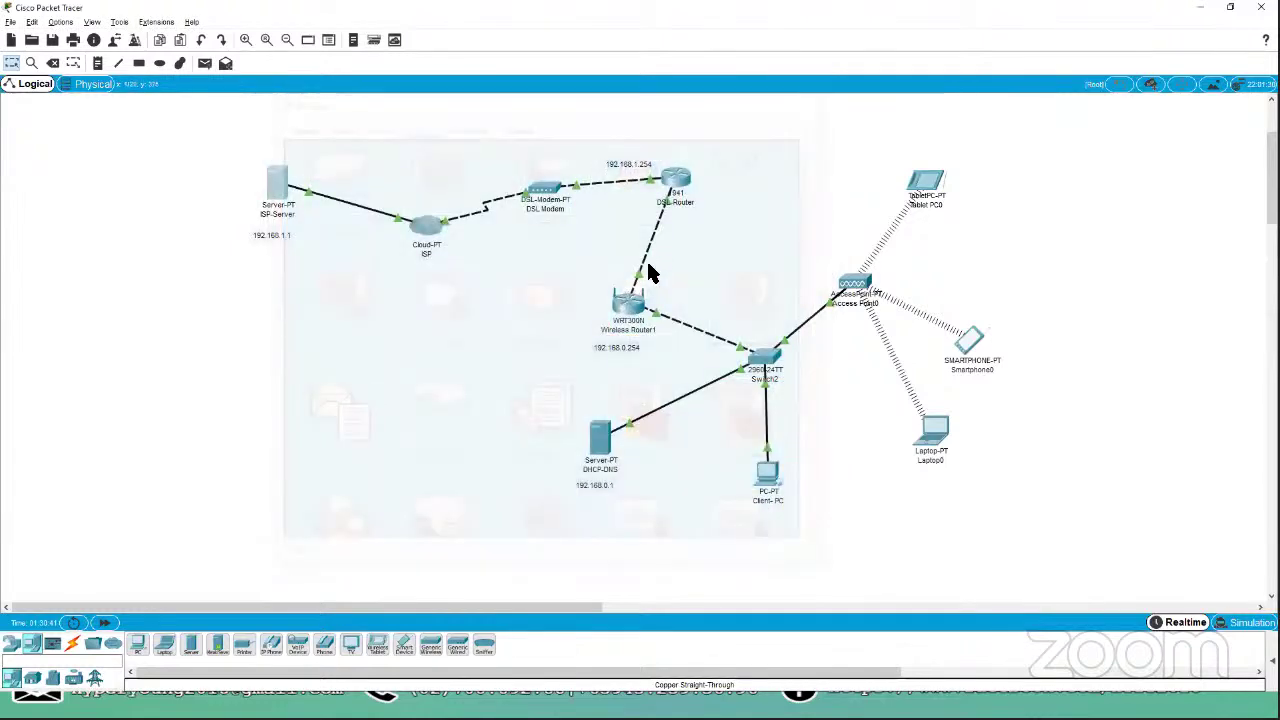
Step: Review the DSL-Router's GigabitEthernet0/1 and GigabitEthernet0/0 interface addresses
{"action": "left_click", "coordinate": [533, 316]}
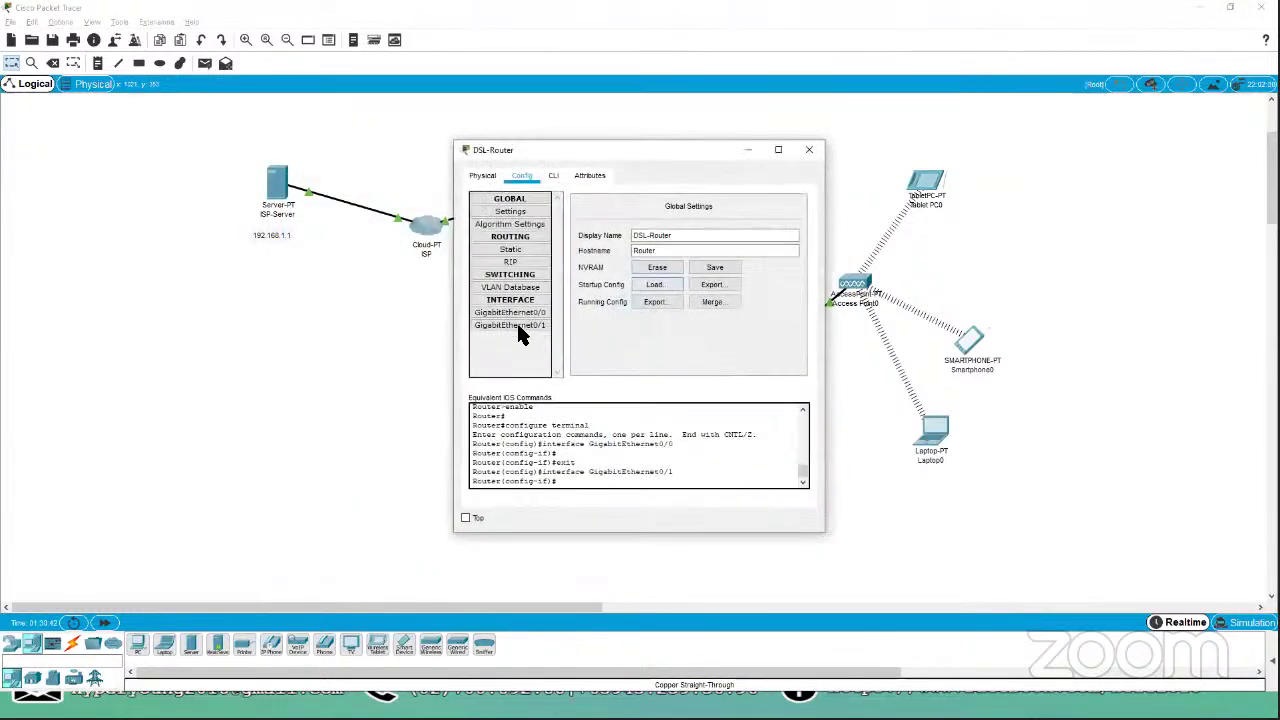
{"action": "left_click", "coordinate": [518, 325]}
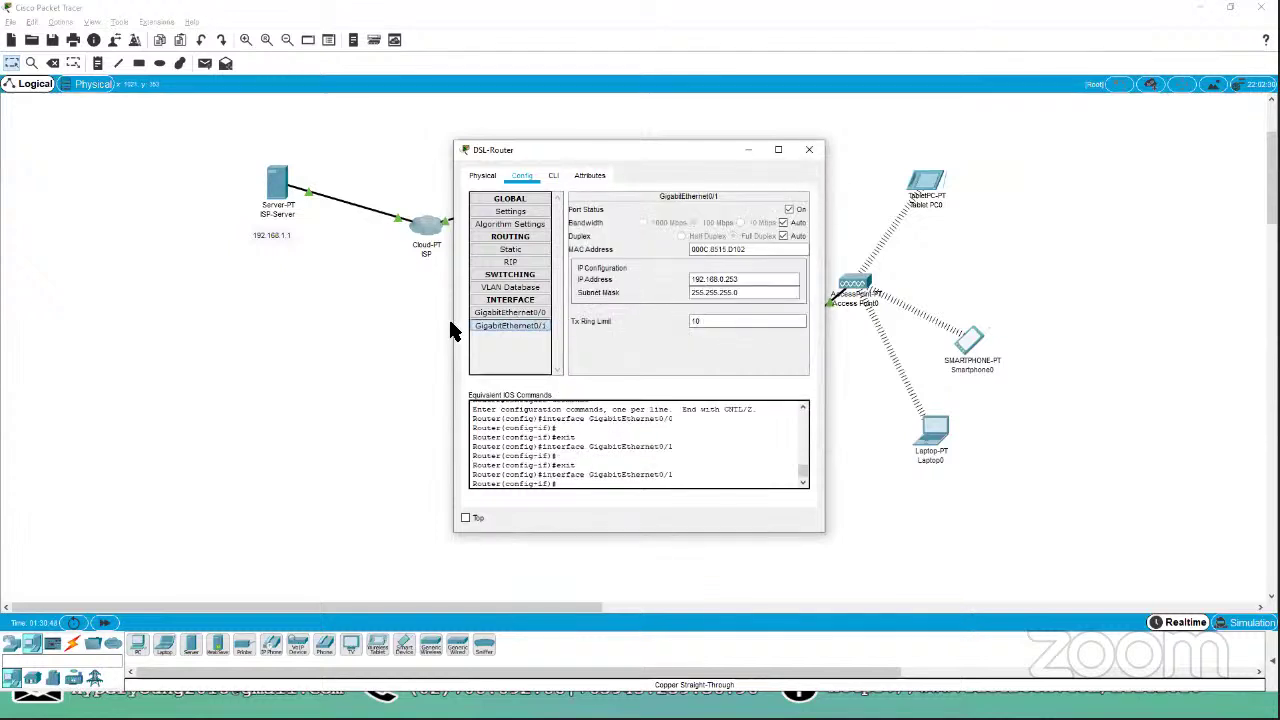
{"action": "left_click", "coordinate": [510, 312]}
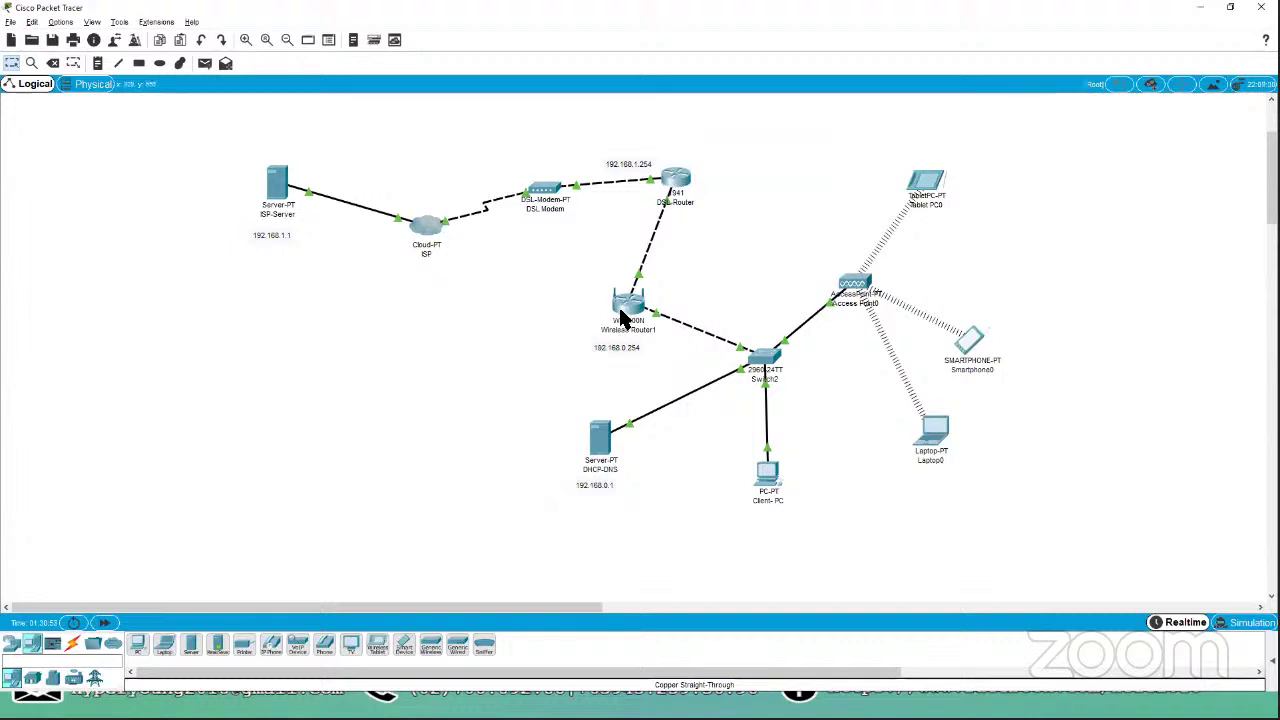
Step: Nudge Wireless Router1 up-right, then marquee-select the upper and lower network devices
{"action": "left_click_drag", "start_coordinate": [623, 318], "coordinate": [600, 298]}
{"action": "left_click_drag", "start_coordinate": [182, 140], "coordinate": [560, 371]}
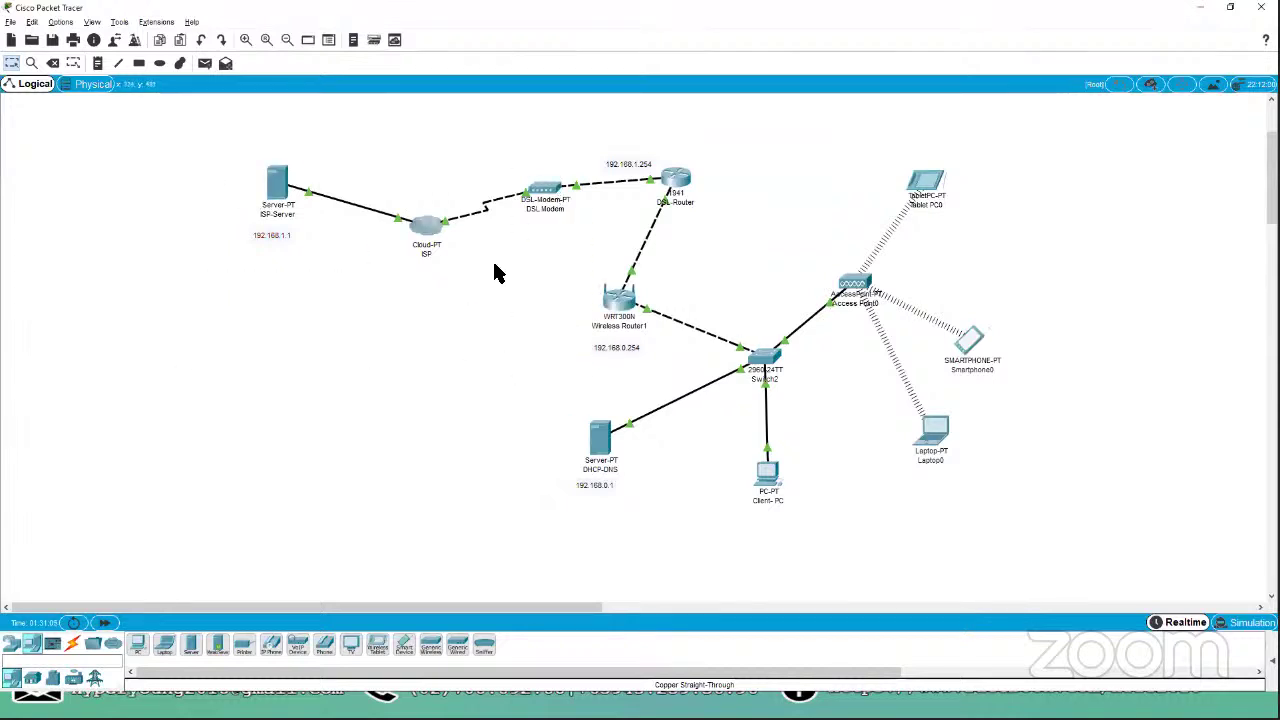
{"action": "left_click_drag", "start_coordinate": [497, 267], "coordinate": [1028, 525]}
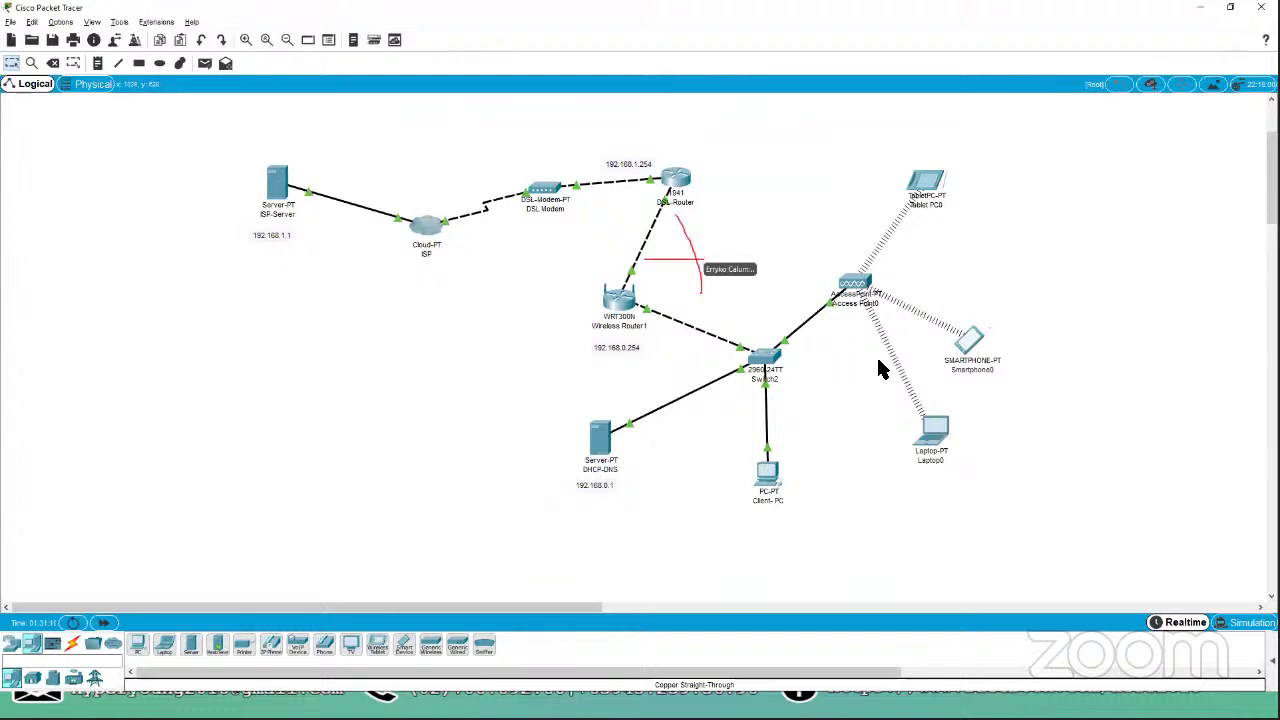
{"action": "mouse_move", "coordinate": [562, 290]}
{"action": "left_mouse_down"}
{"action": "mouse_move", "coordinate": [686, 371]}
{"action": "mouse_move", "coordinate": [674, 367]}
{"action": "left_mouse_up"}
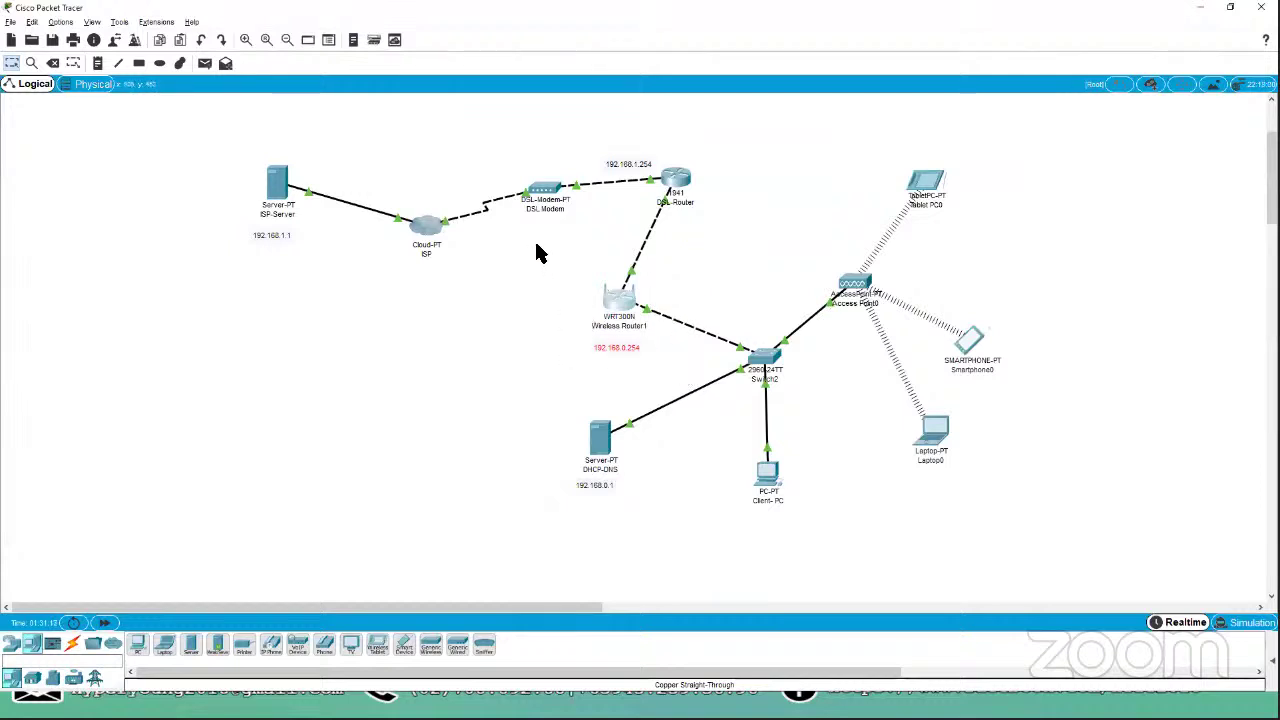
{"action": "left_click_drag", "start_coordinate": [537, 253], "coordinate": [654, 366]}
{"action": "left_click_drag", "start_coordinate": [614, 124], "coordinate": [725, 208]}
{"action": "left_click_drag", "start_coordinate": [170, 102], "coordinate": [779, 240]}
{"action": "left_click_drag", "start_coordinate": [520, 268], "coordinate": [660, 373]}
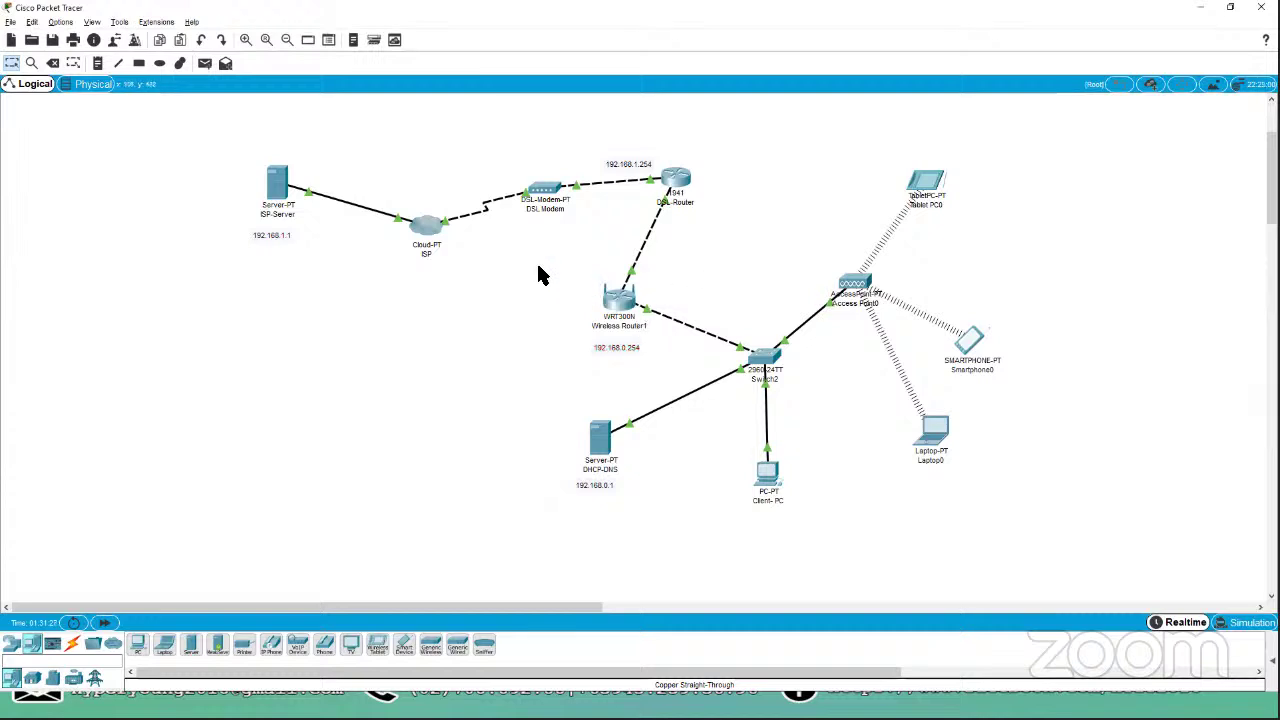
{"action": "left_click_drag", "start_coordinate": [537, 265], "coordinate": [680, 377]}
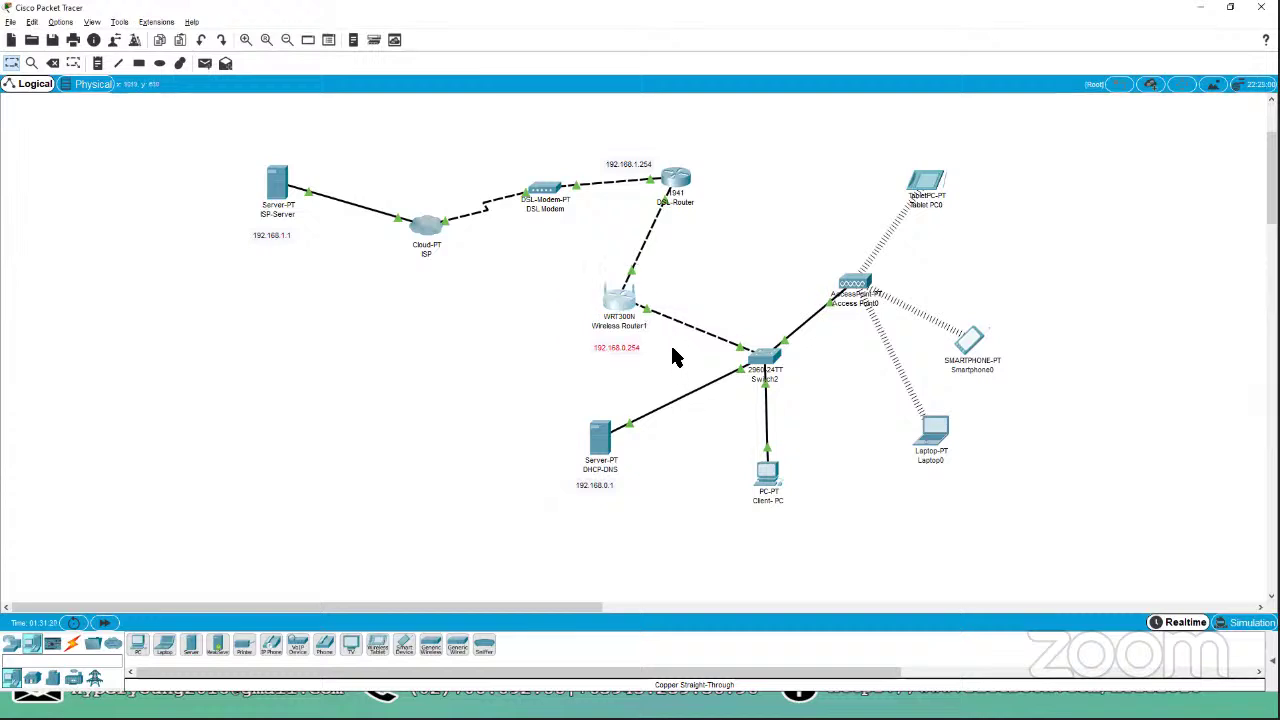
{"action": "left_click_drag", "start_coordinate": [529, 259], "coordinate": [657, 366]}
Step: Scroll through Wireless Router1's settings, then review the DHCP-DNS server's settings
{"action": "left_click", "coordinate": [621, 312]}
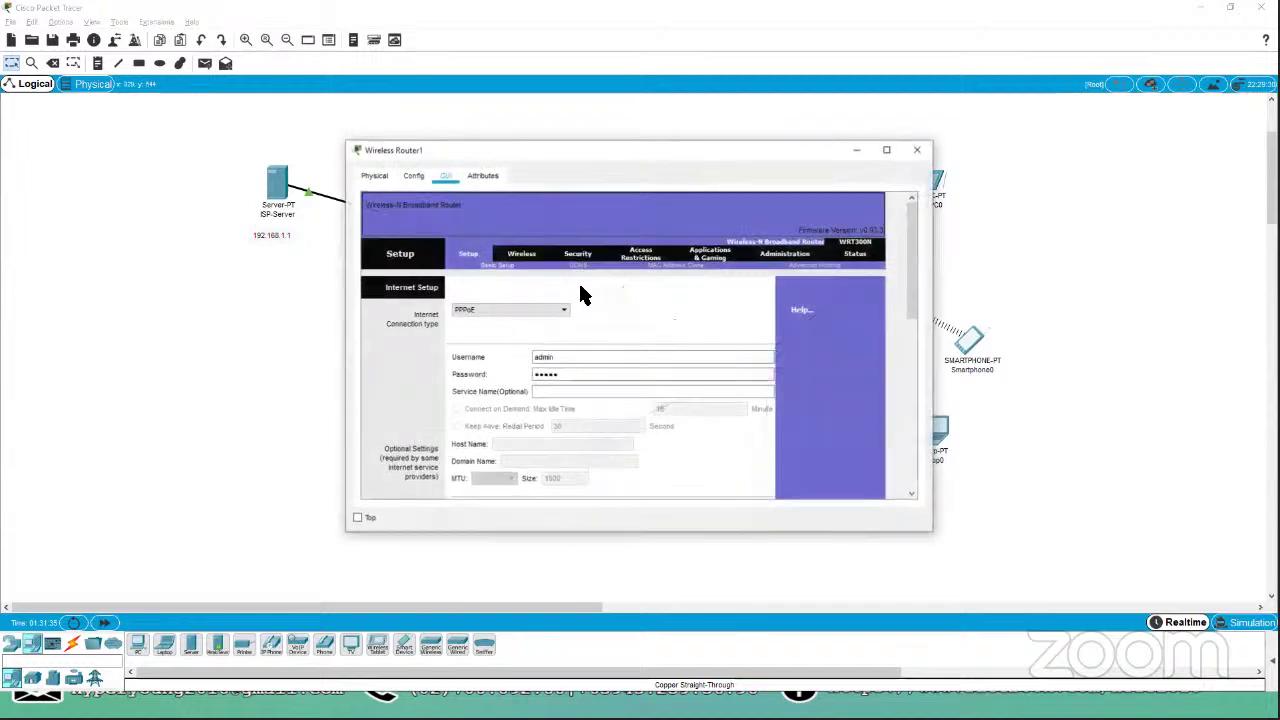
{"action": "scroll", "coordinate": [895, 172], "scroll_direction": "down", "scroll_amount": 3}
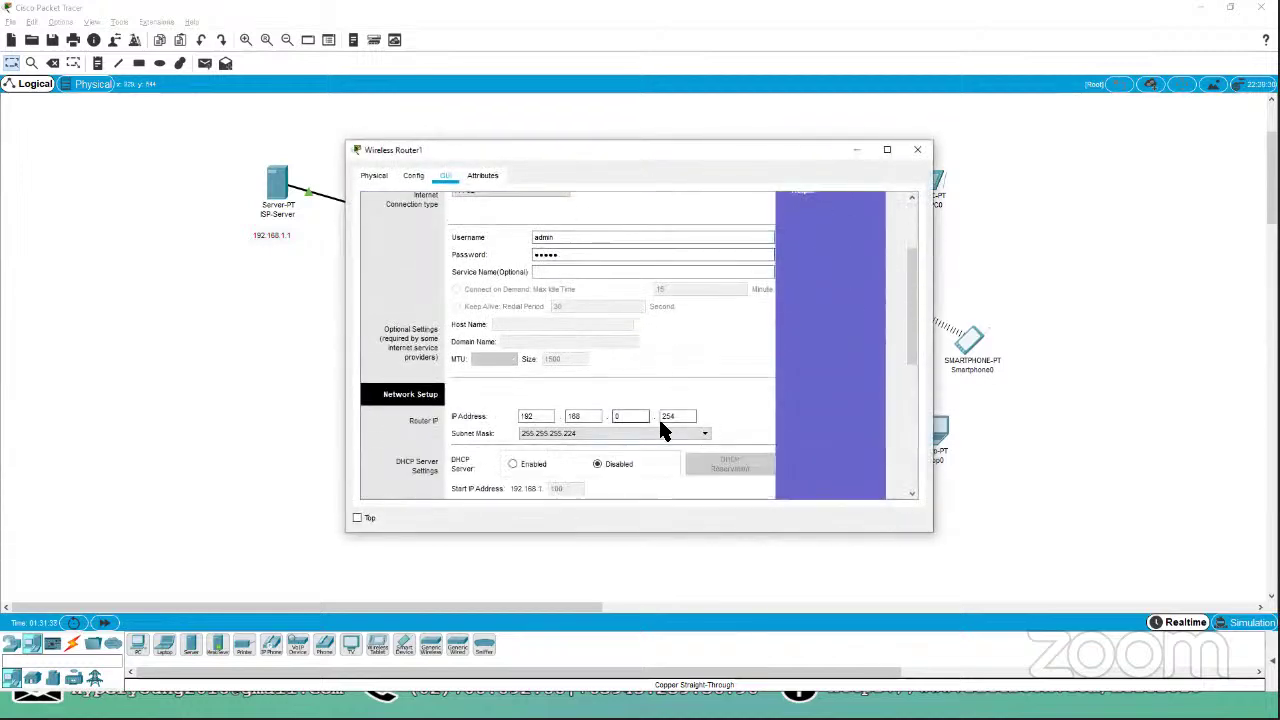
{"action": "scroll", "coordinate": [640, 440], "scroll_direction": "down", "scroll_amount": 2}
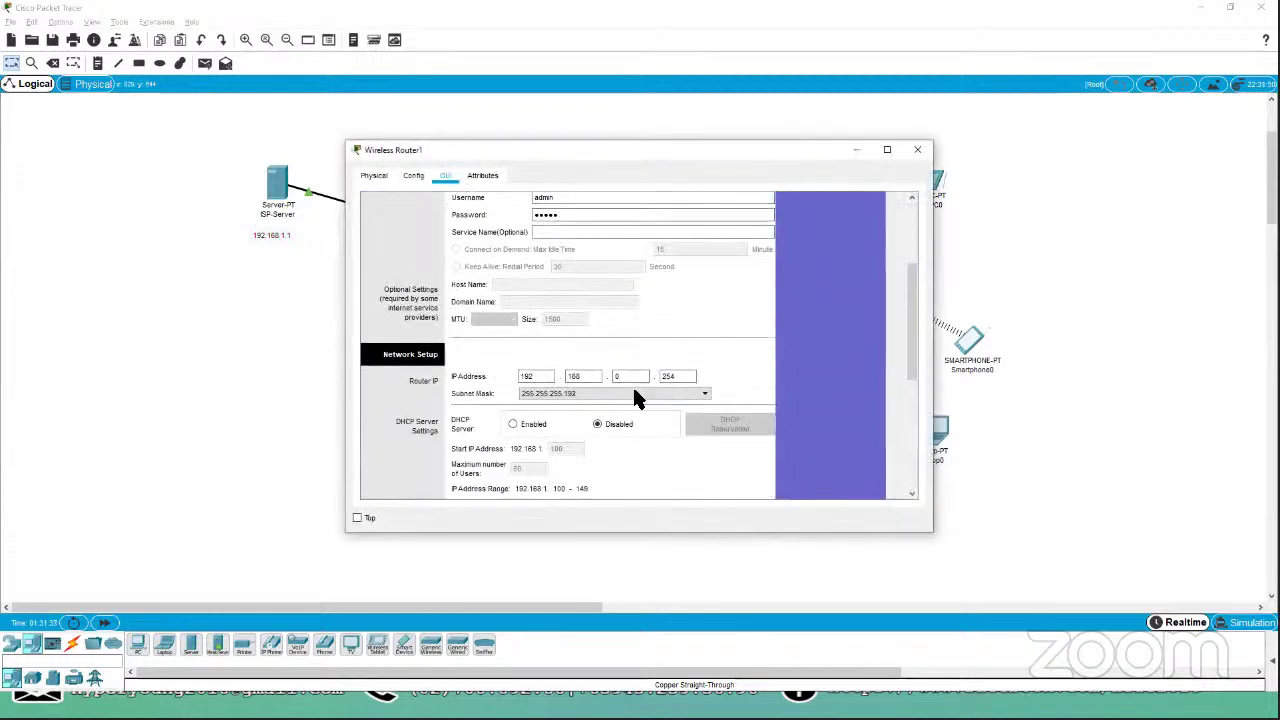
{"action": "left_click", "coordinate": [922, 155]}
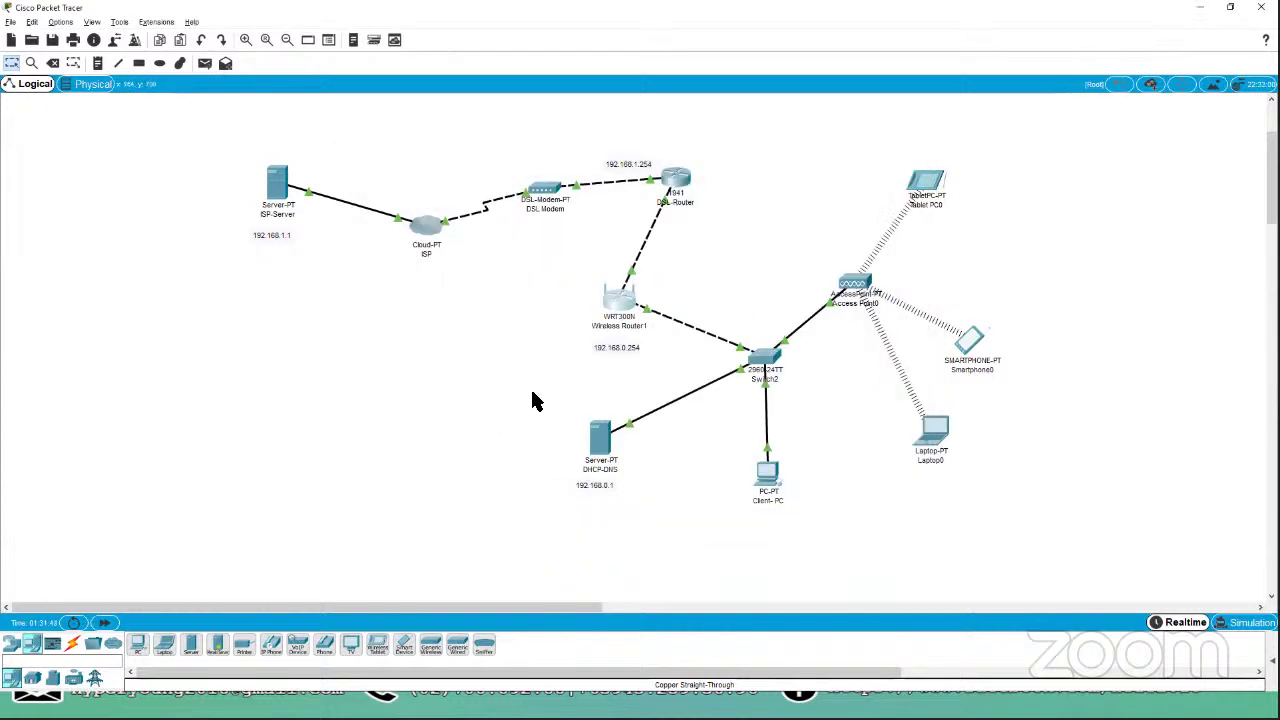
{"action": "left_click_drag", "start_coordinate": [534, 370], "coordinate": [646, 522]}
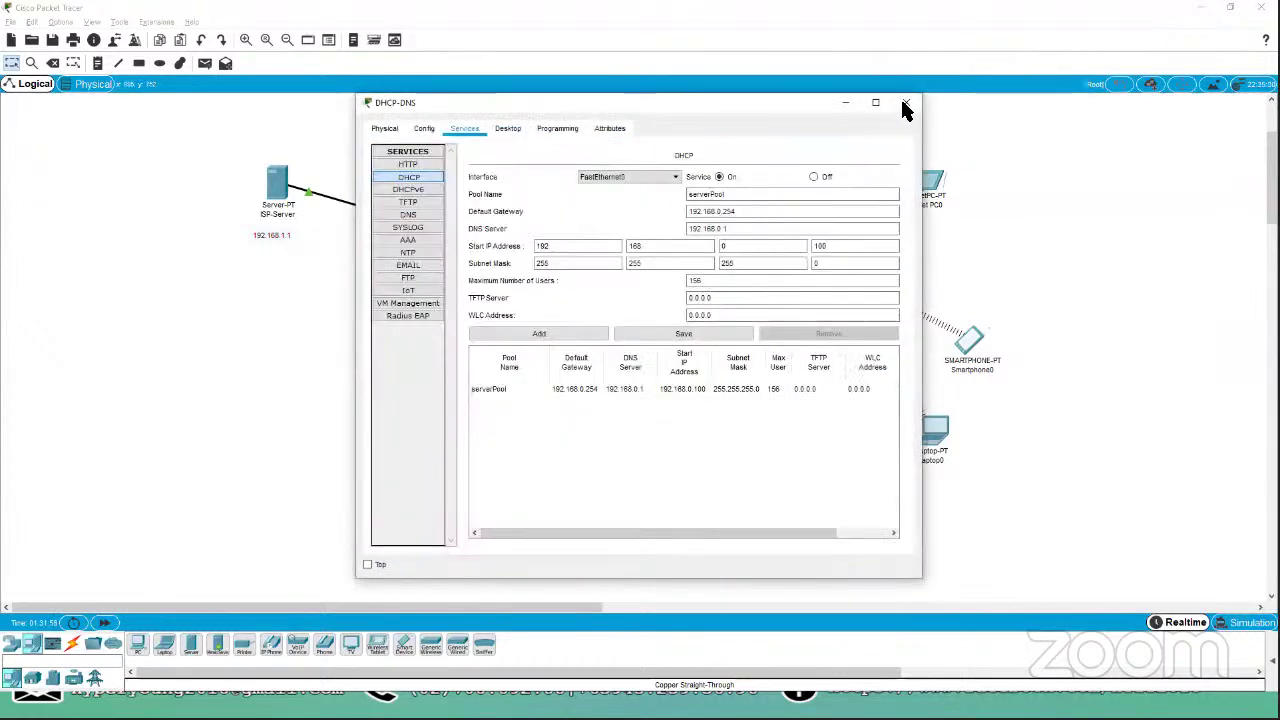
{"action": "left_click", "coordinate": [906, 102]}
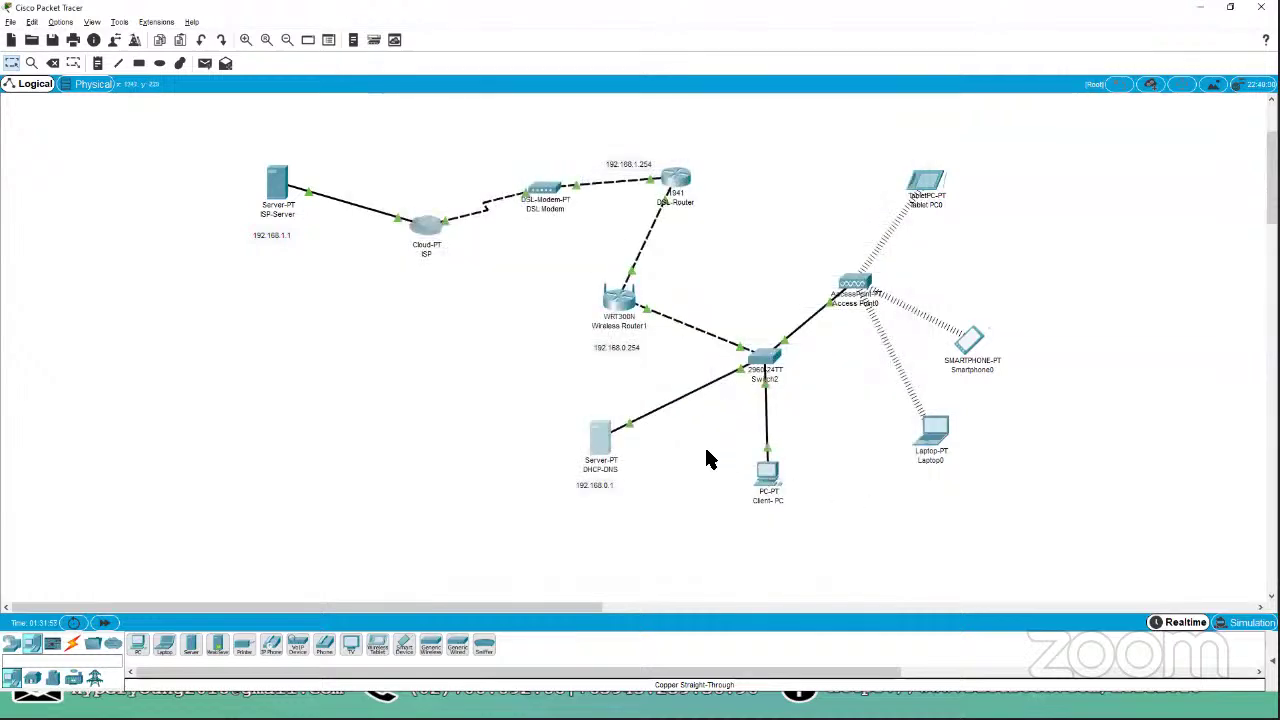
Step: Check the IP configuration of Client-PC and Smartphone0
{"action": "left_click", "coordinate": [429, 222]}
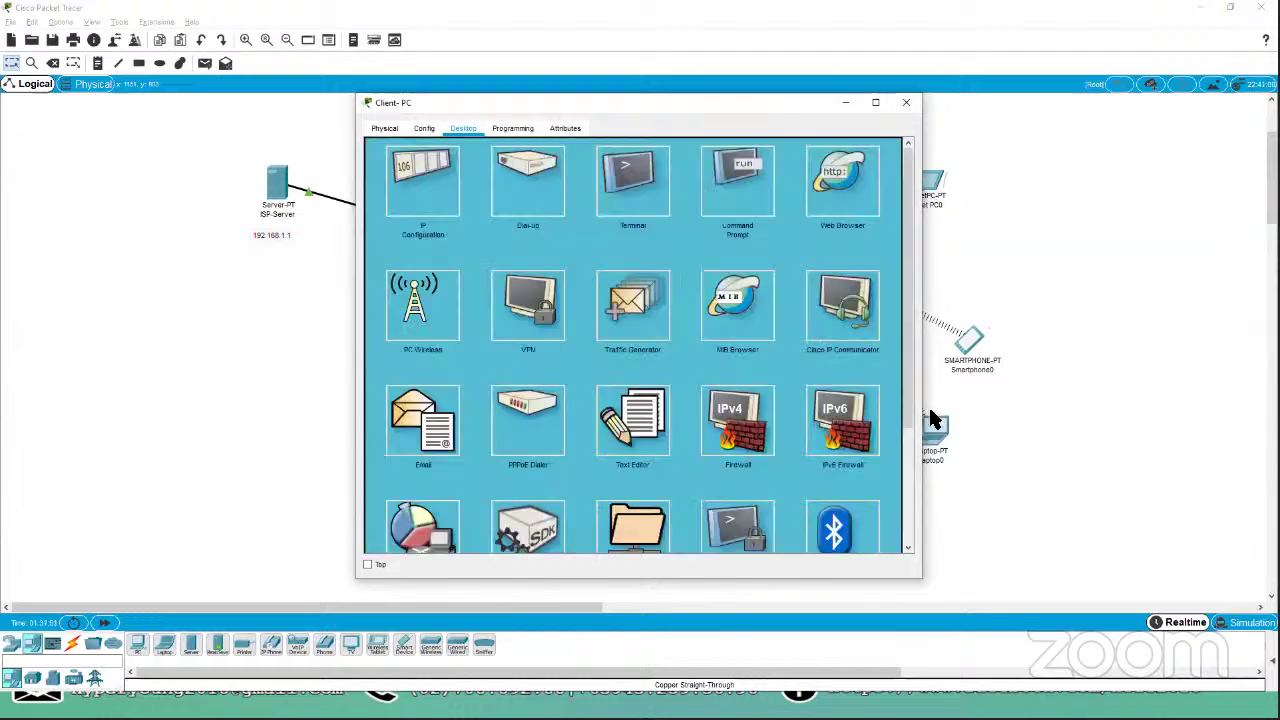
{"action": "left_click", "coordinate": [906, 102]}
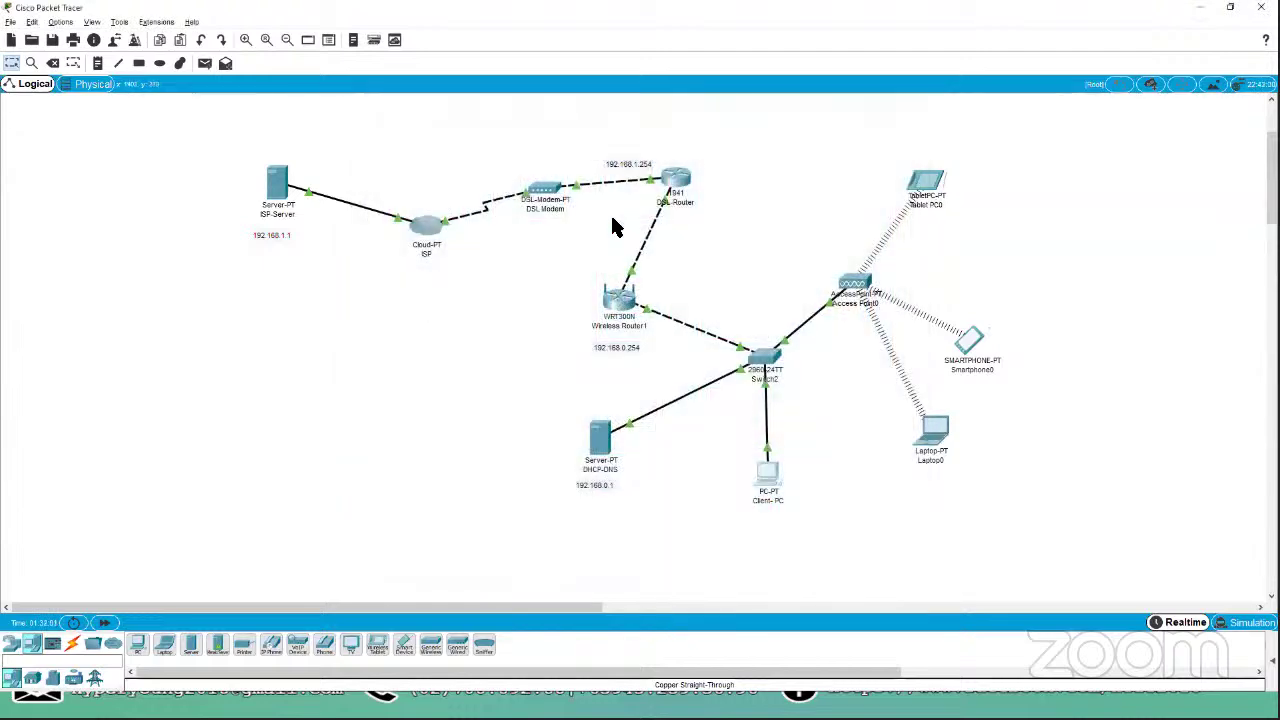
{"action": "left_click", "coordinate": [932, 430]}
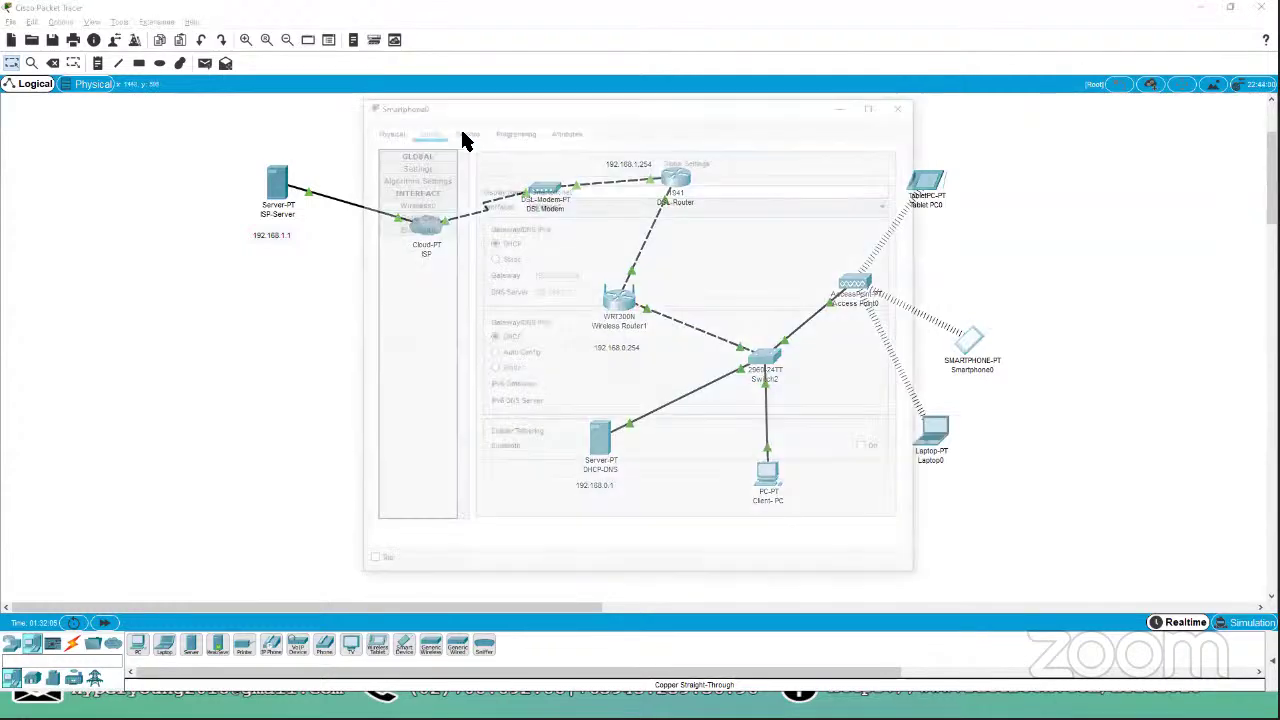
{"action": "left_click", "coordinate": [463, 128]}
{"action": "left_click", "coordinate": [423, 186]}
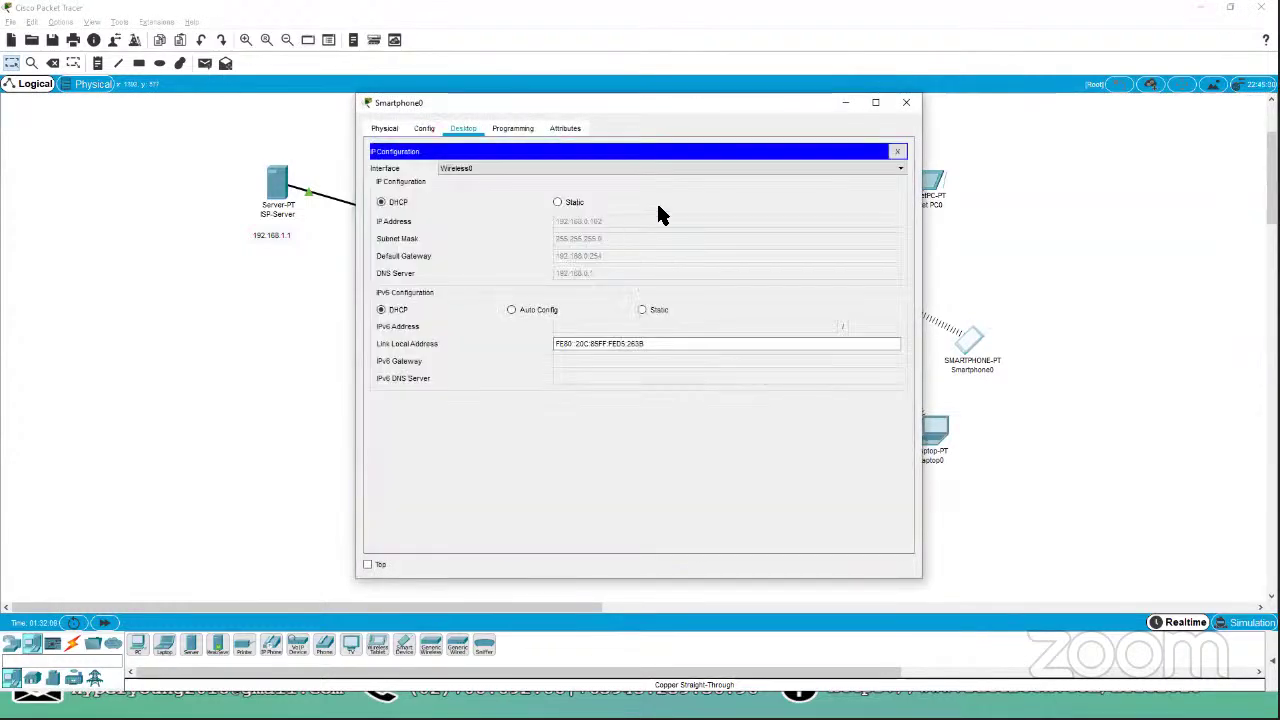
{"action": "left_click", "coordinate": [900, 152]}
{"action": "left_click", "coordinate": [906, 102]}
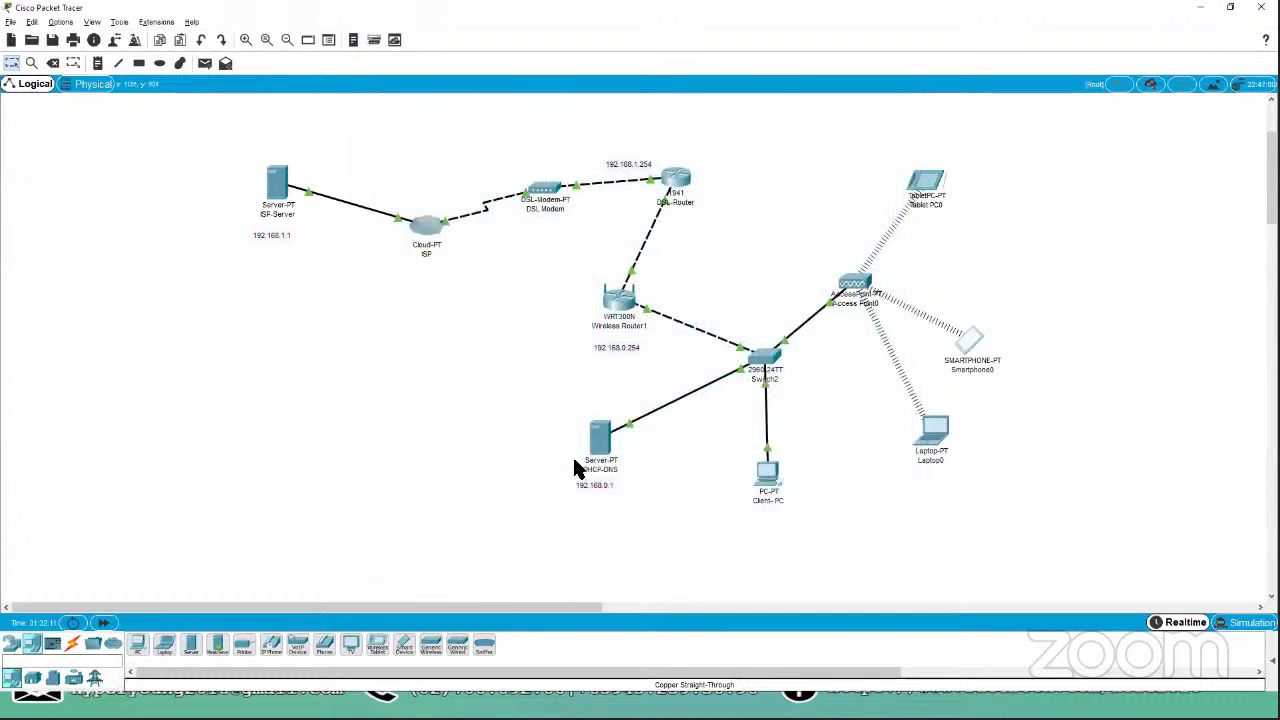
Step: Marquee-select device groups: ISP side, Wireless Router1, DHCP-DNS with clients, and wireless devices
{"action": "left_click", "coordinate": [620, 478]}
{"action": "left_click_drag", "start_coordinate": [157, 117], "coordinate": [749, 266]}
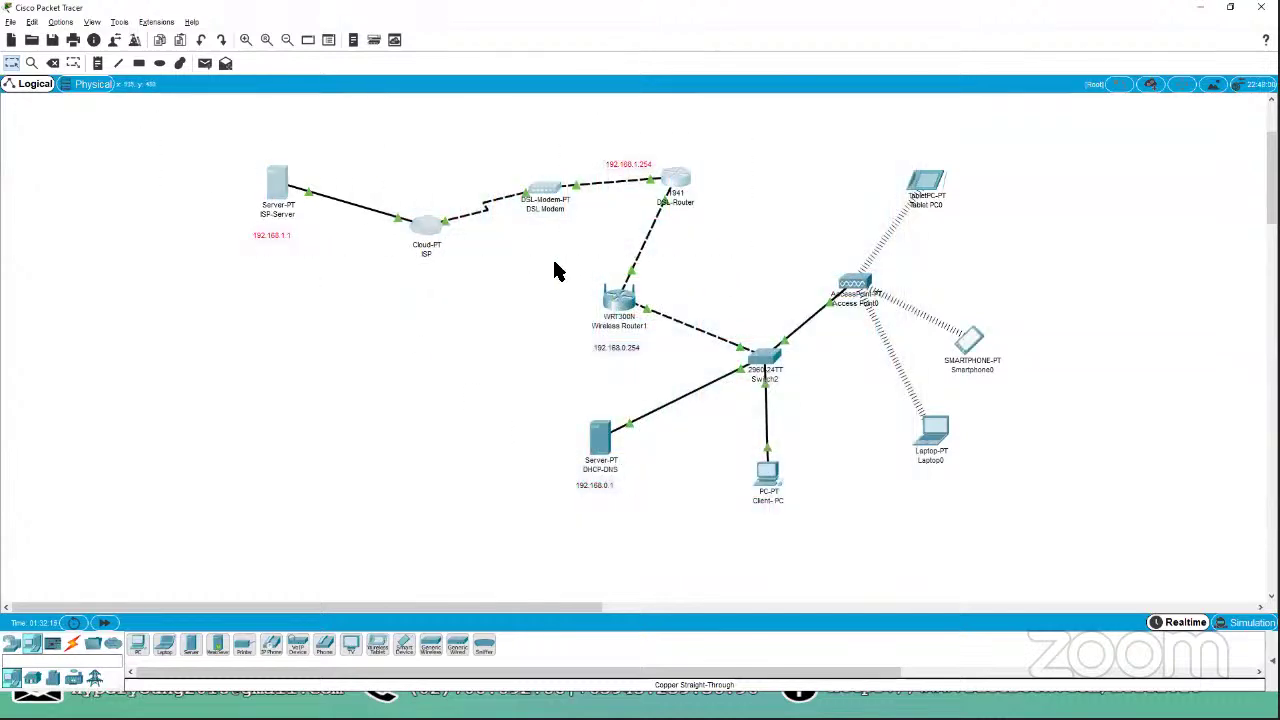
{"action": "left_click_drag", "start_coordinate": [555, 263], "coordinate": [645, 350]}
{"action": "left_click", "coordinate": [690, 312]}
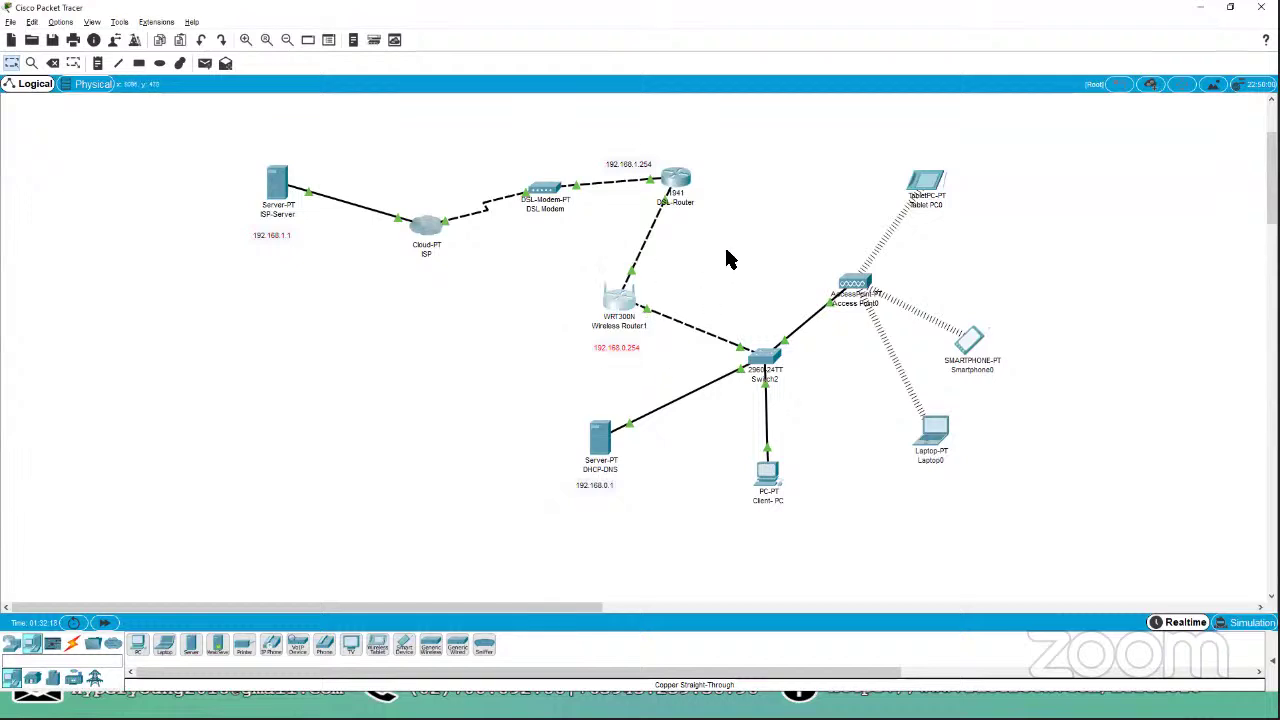
{"action": "left_click_drag", "start_coordinate": [182, 136], "coordinate": [373, 272]}
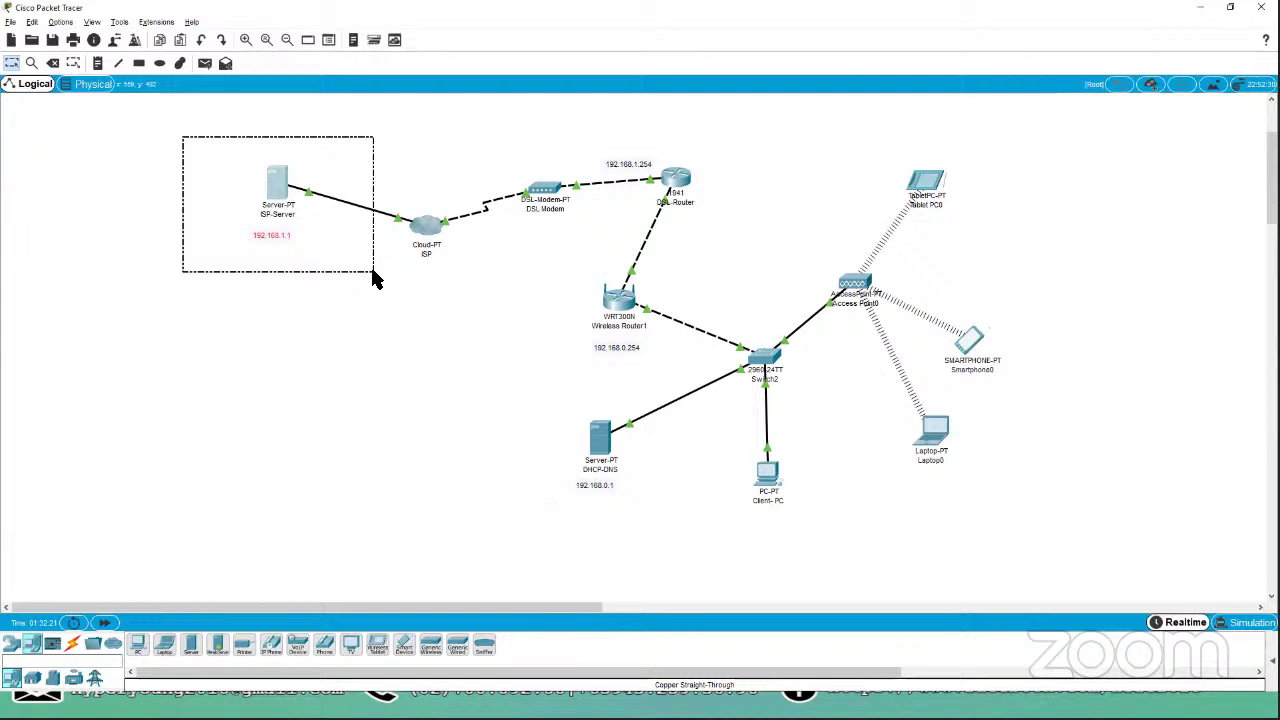
{"action": "left_click", "coordinate": [421, 305]}
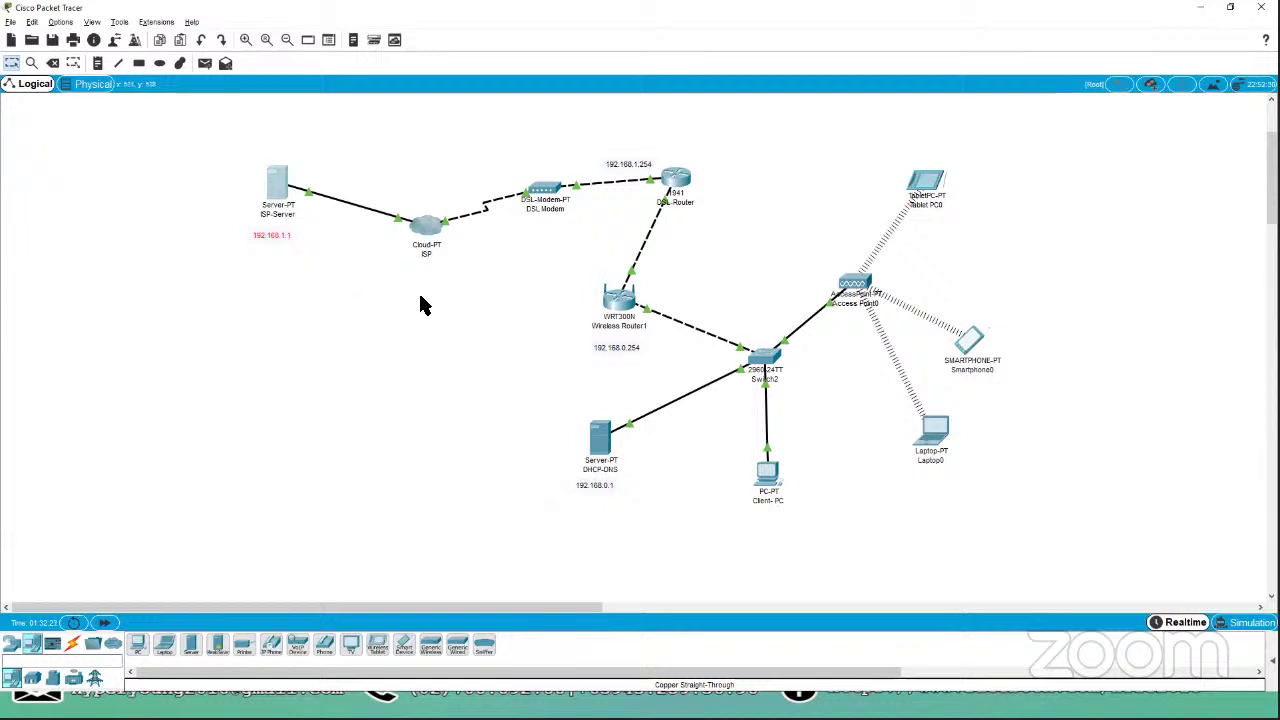
{"action": "left_click_drag", "start_coordinate": [554, 384], "coordinate": [1134, 540]}
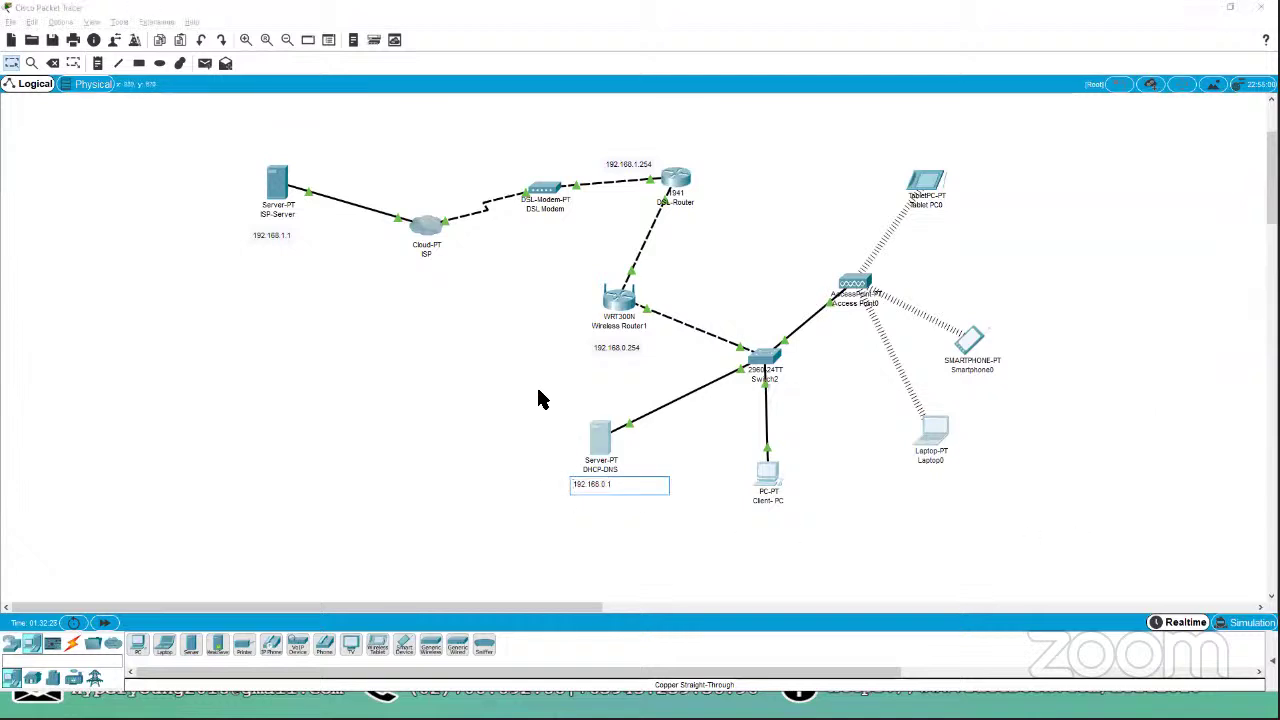
{"action": "left_click_drag", "start_coordinate": [540, 388], "coordinate": [660, 518]}
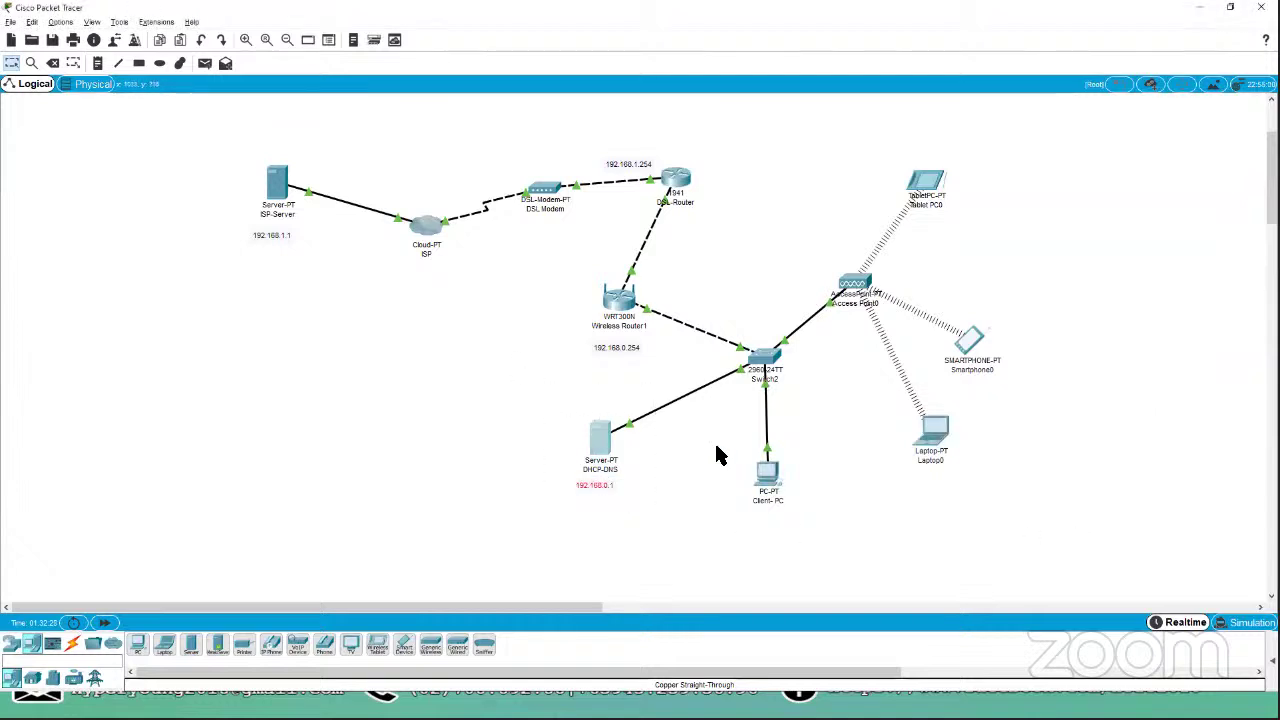
{"action": "left_click_drag", "start_coordinate": [722, 440], "coordinate": [1043, 138]}
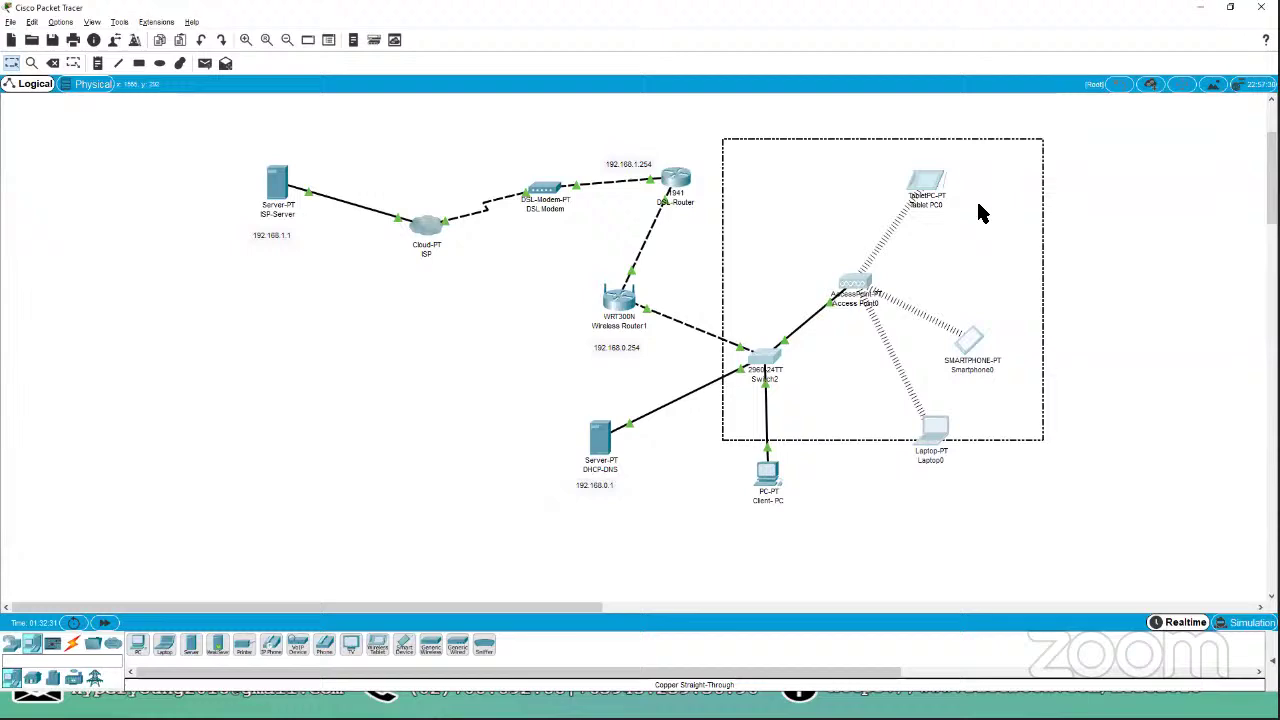
Step: In the DHCP-DNS server's DNS service, begin a new record with address 192.168.0.1
{"action": "left_click", "coordinate": [600, 437]}
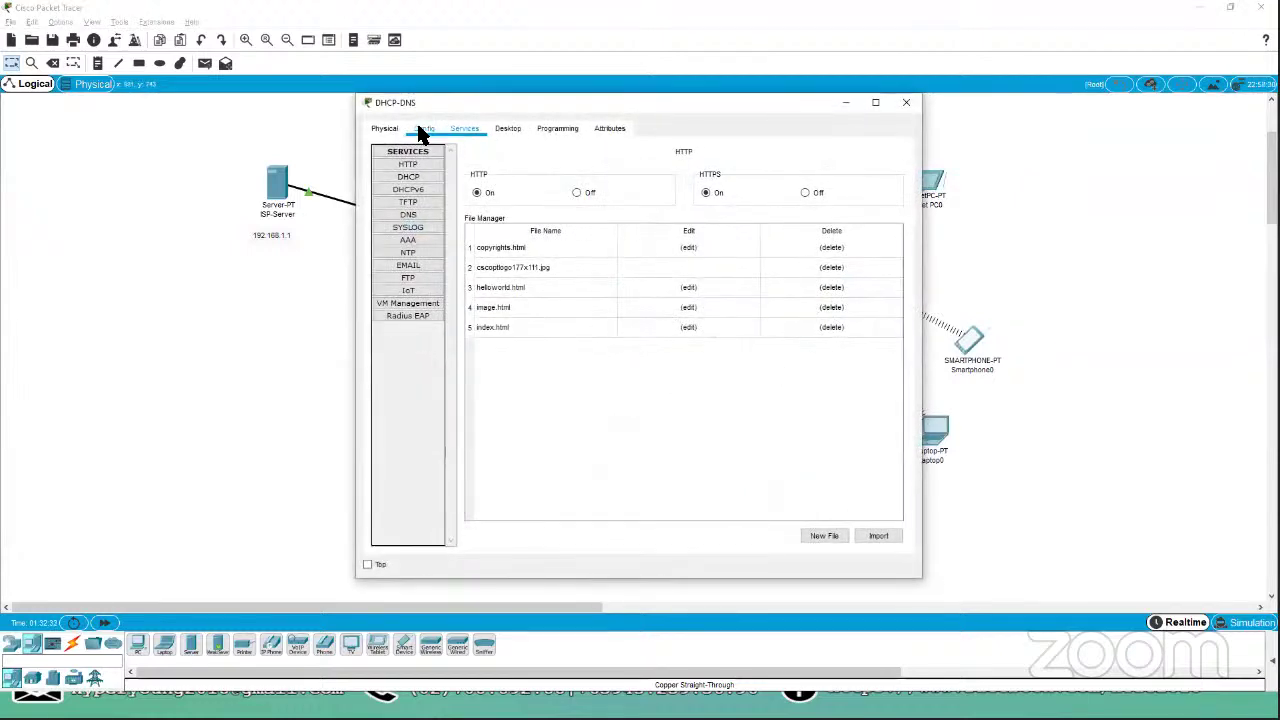
{"action": "left_click", "coordinate": [500, 130]}
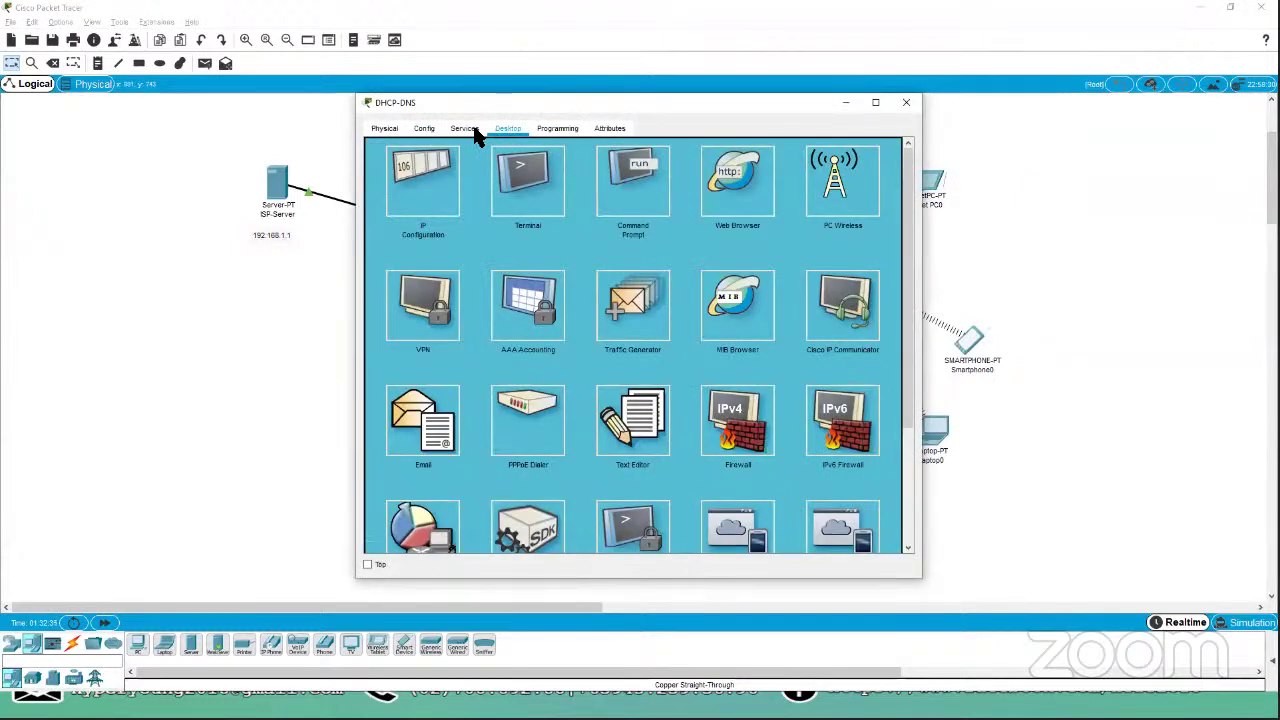
{"action": "left_click", "coordinate": [465, 129]}
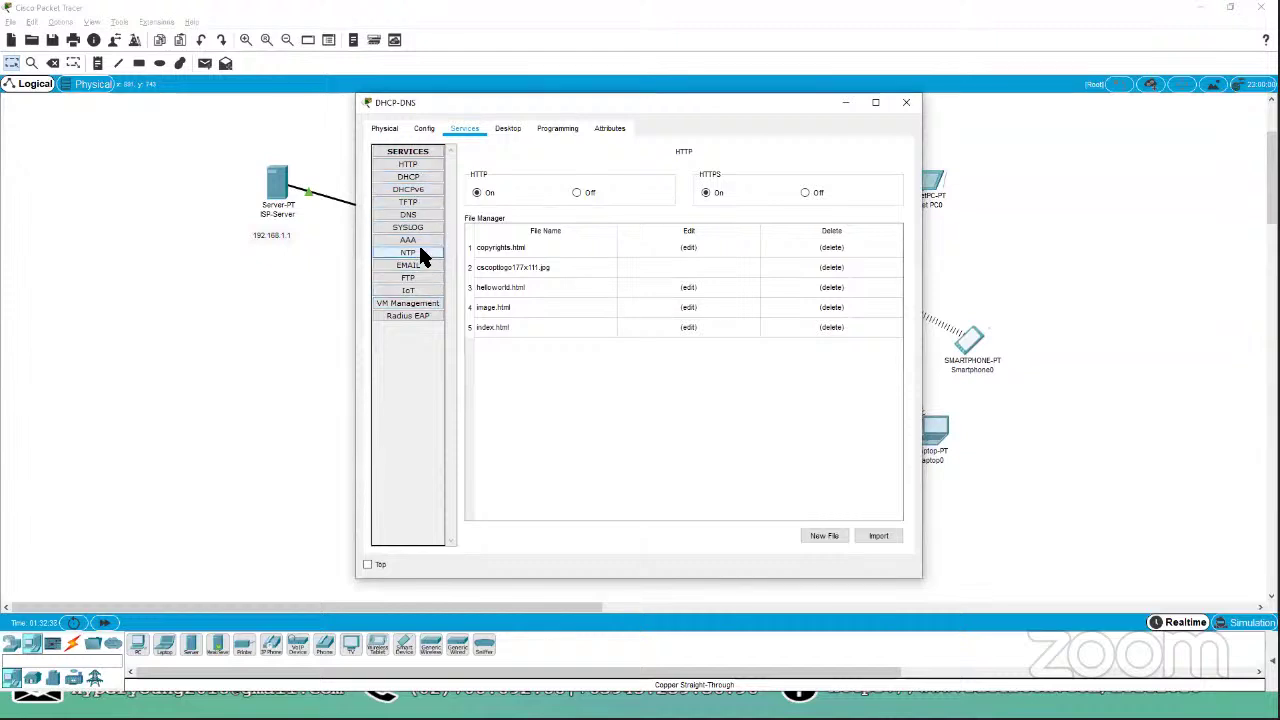
{"action": "left_click", "coordinate": [412, 216]}
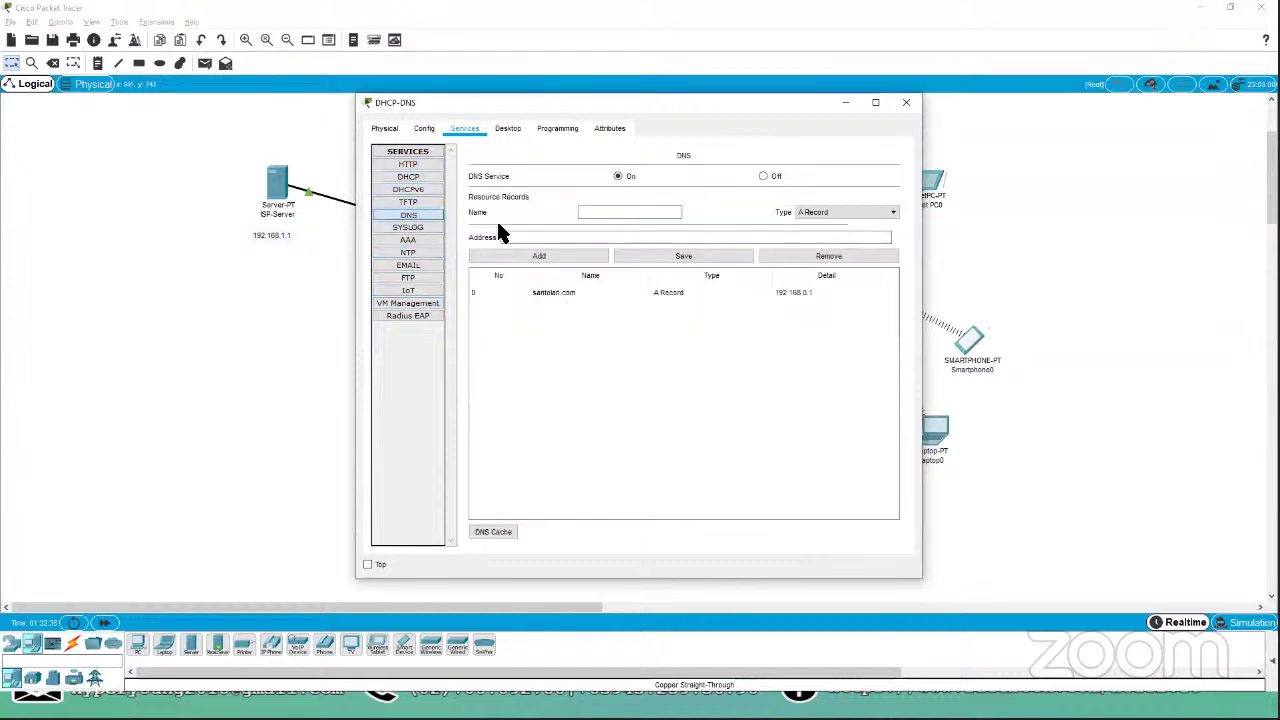
{"action": "left_click", "coordinate": [615, 213]}
{"action": "left_click_drag", "start_coordinate": [714, 103], "coordinate": [849, 117]}
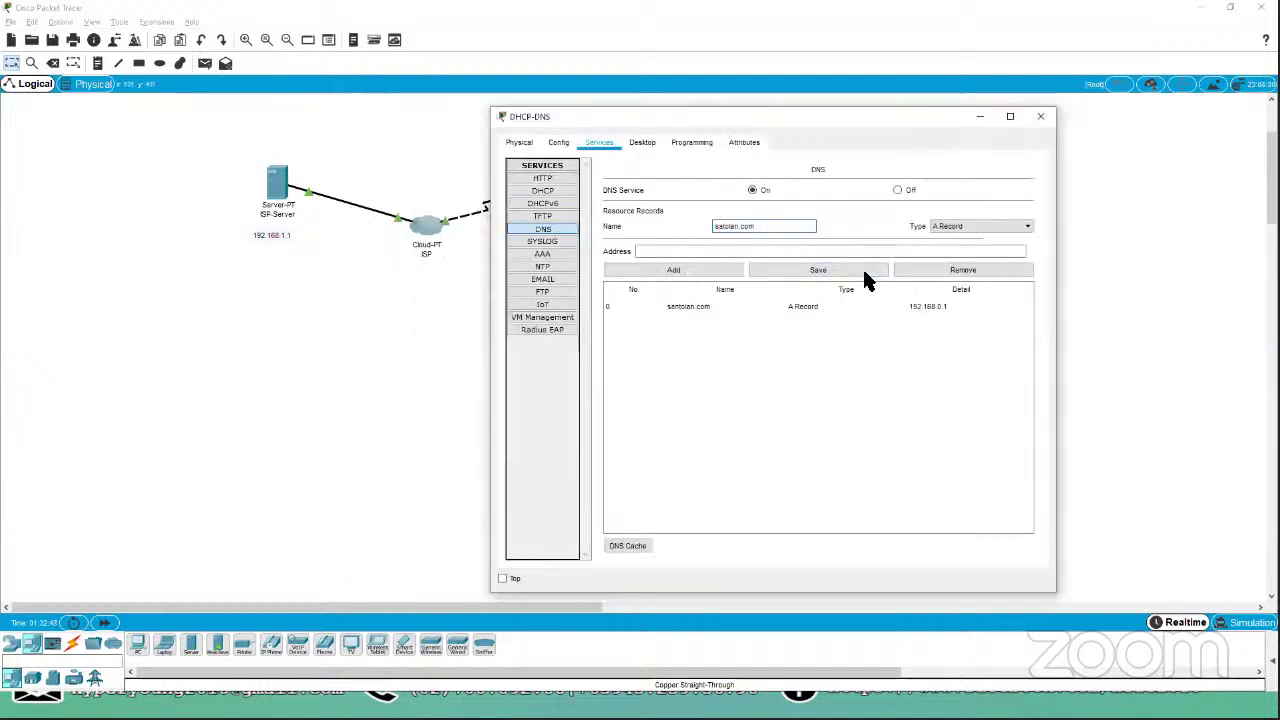
{"action": "left_click_drag", "start_coordinate": [745, 116], "coordinate": [647, 95]}
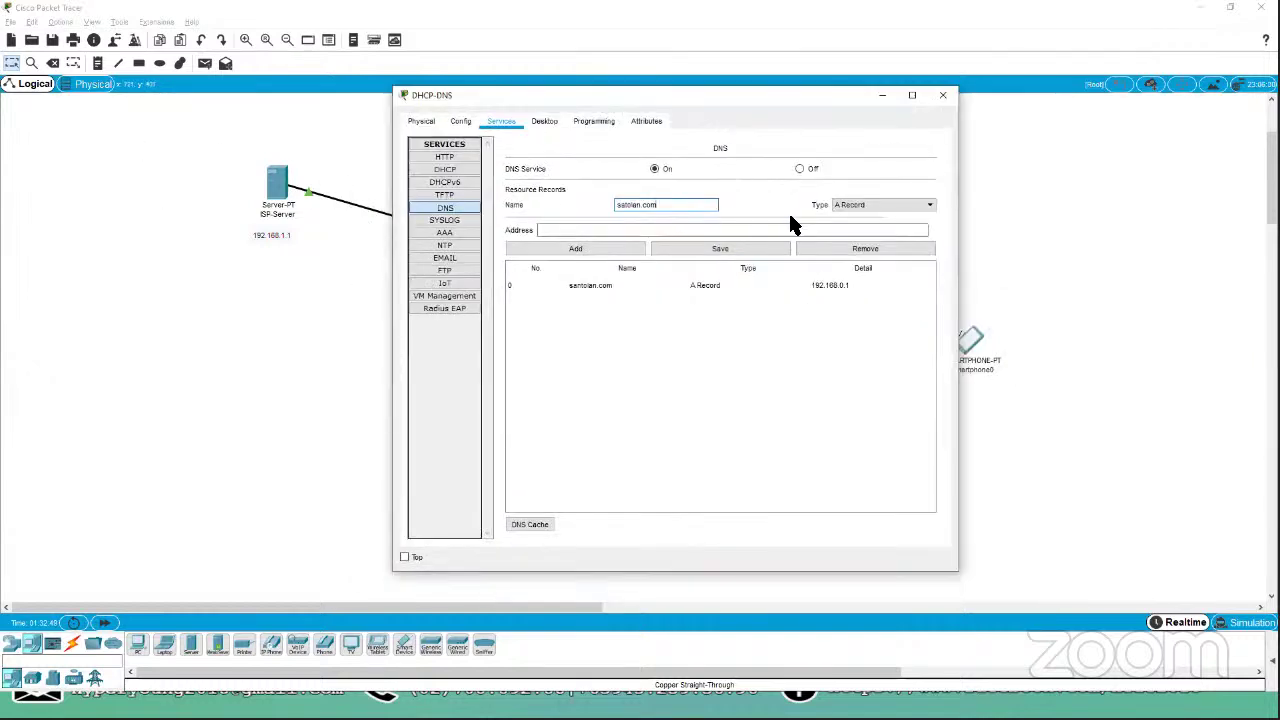
{"action": "left_click", "coordinate": [795, 230]}
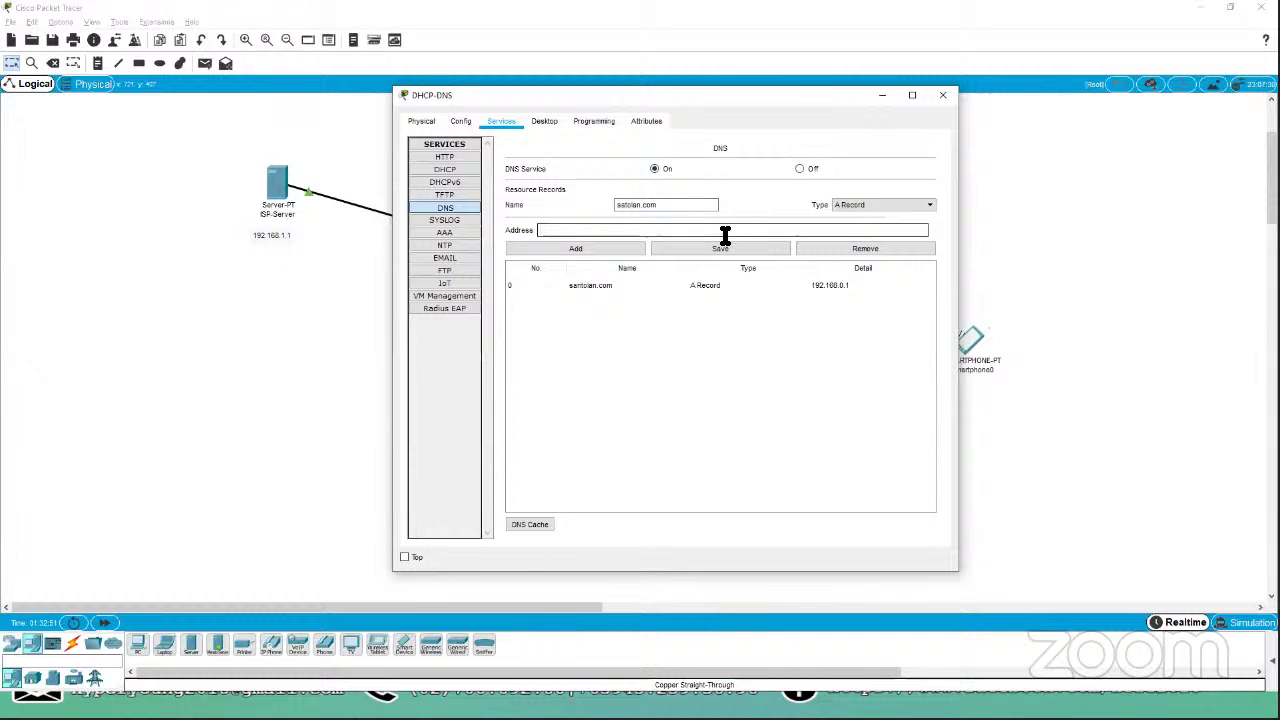
{"action": "type", "text": "192.1"}
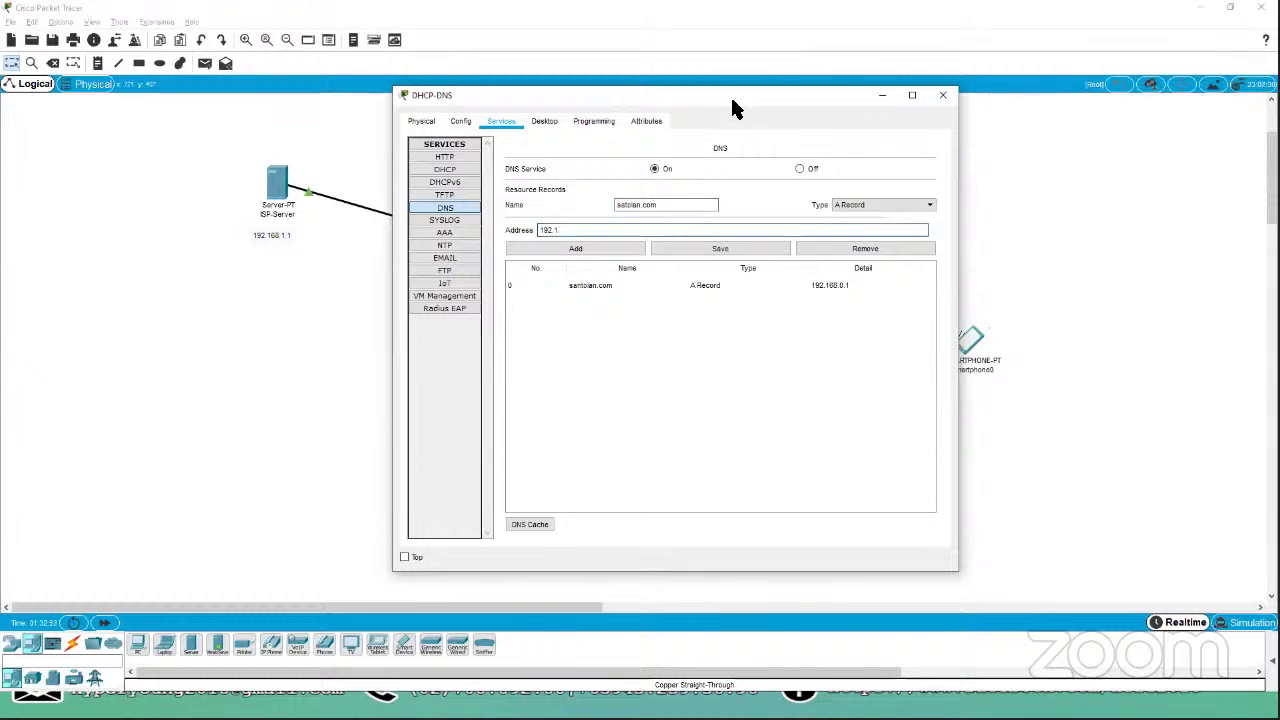
{"action": "left_click_drag", "start_coordinate": [735, 100], "coordinate": [692, 79]}
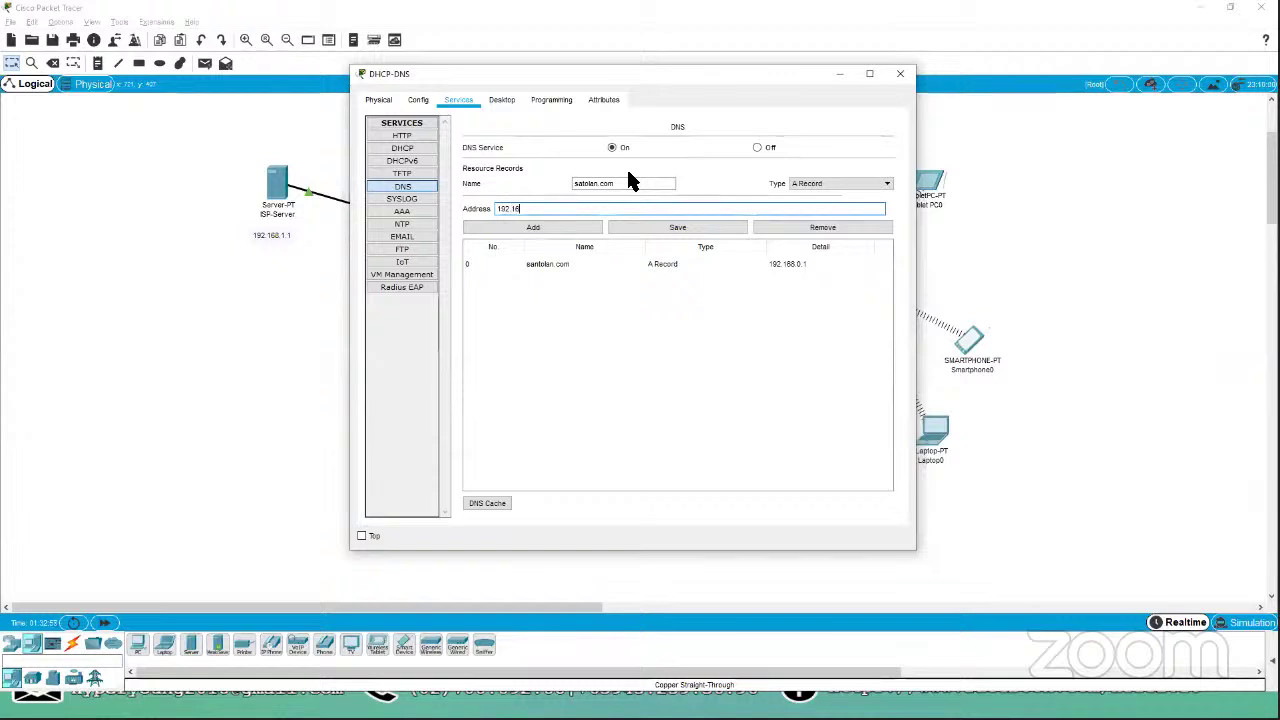
{"action": "left_click", "coordinate": [677, 228]}
Step: Add satolan.com as an A record, delete the santolan.com record, then open Laptop0
{"action": "left_click", "coordinate": [677, 232]}
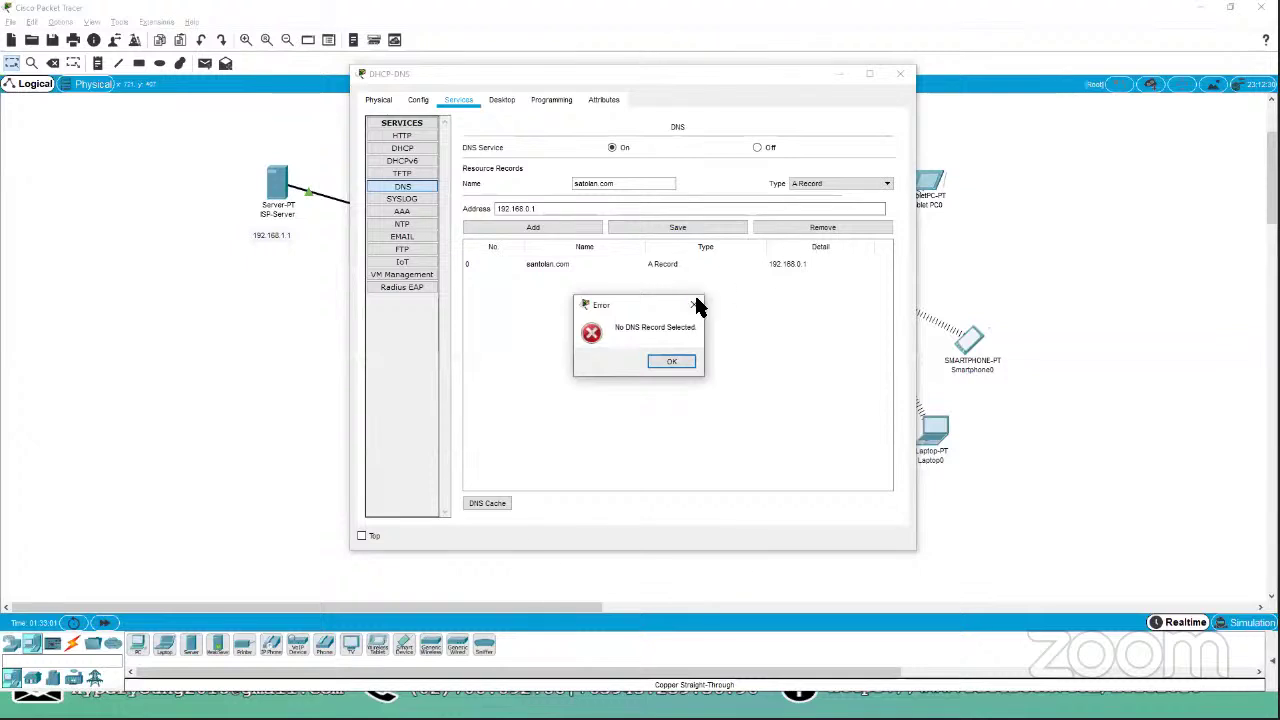
{"action": "key", "text": "Return"}
{"action": "left_click", "coordinate": [555, 230]}
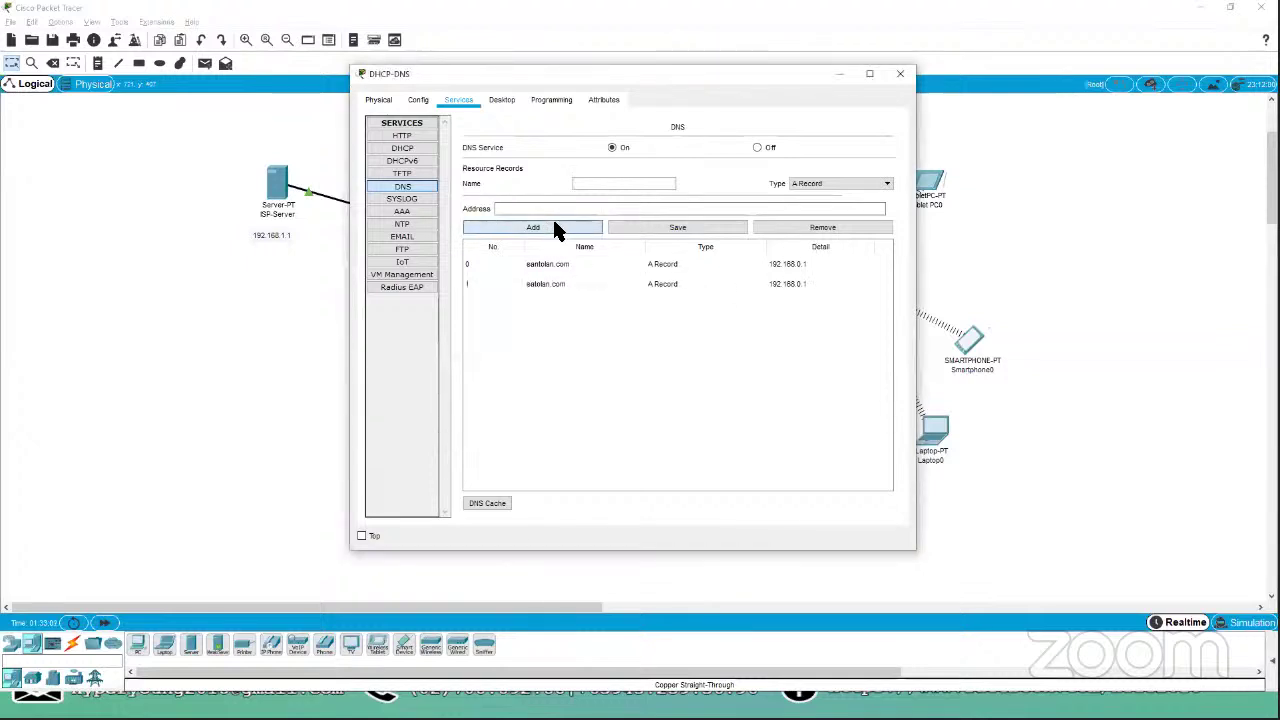
{"action": "left_click", "coordinate": [672, 268]}
{"action": "left_click", "coordinate": [820, 228]}
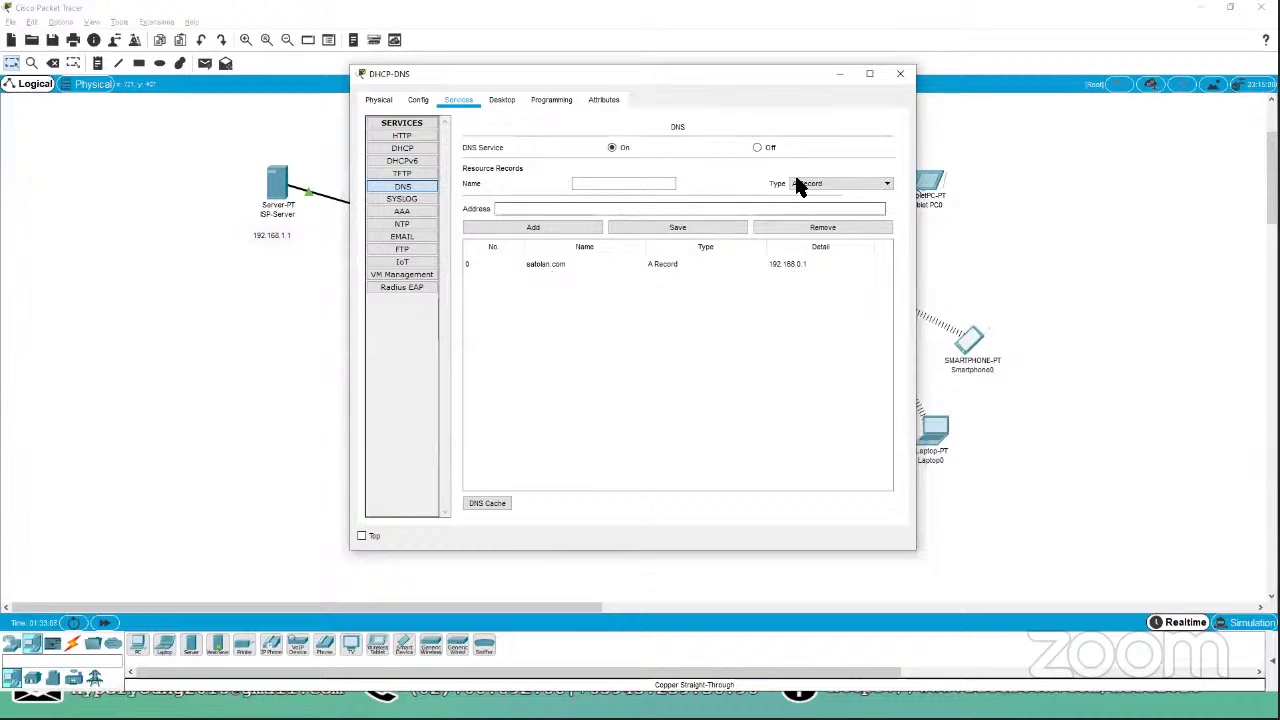
{"action": "left_click", "coordinate": [900, 73]}
{"action": "left_click", "coordinate": [935, 435]}
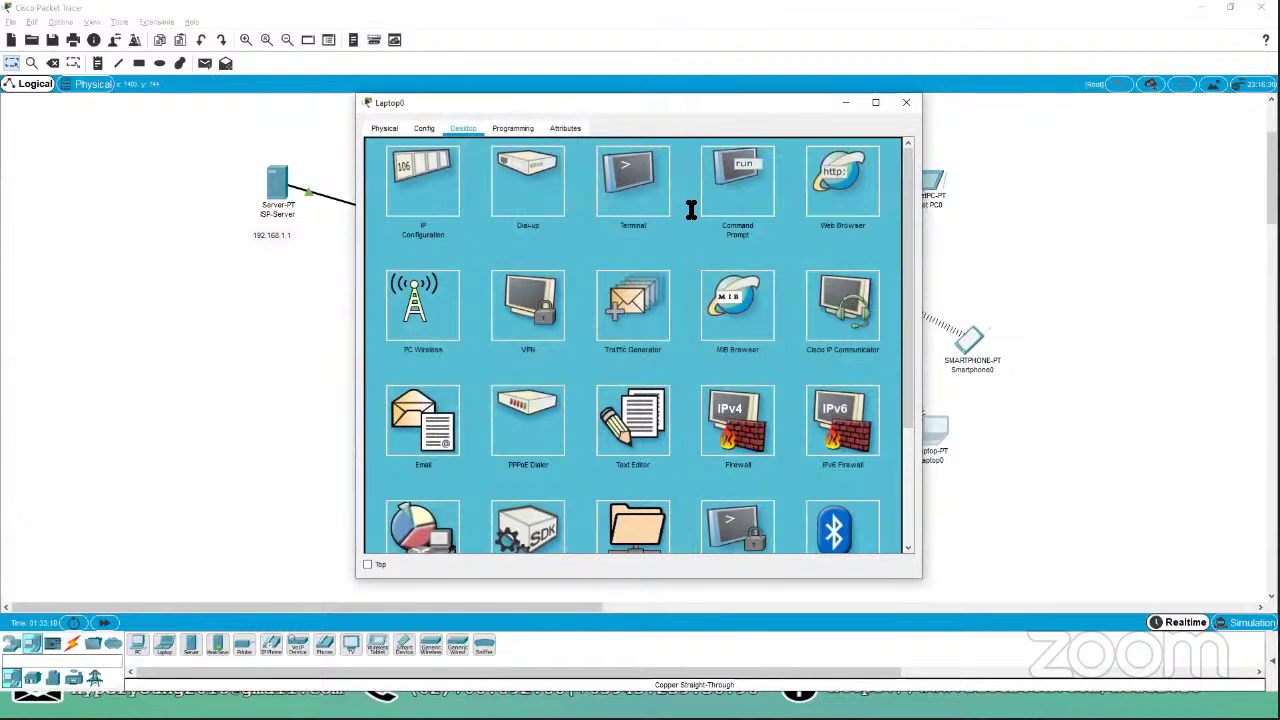
Step: Run ping santolan.com on Laptop0, which cannot find the host, then close Laptop0
{"action": "left_click", "coordinate": [728, 185]}
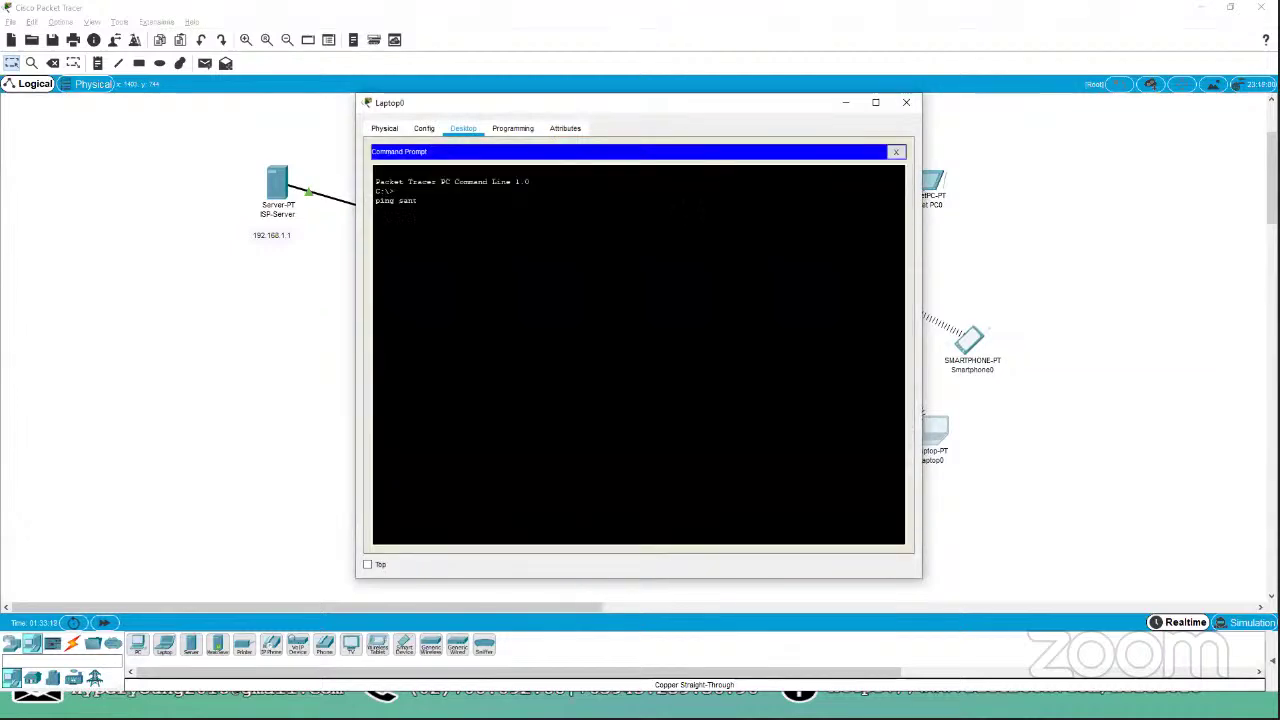
{"action": "type", "text": "ping santolan.com"}
{"action": "key", "text": "Return"}
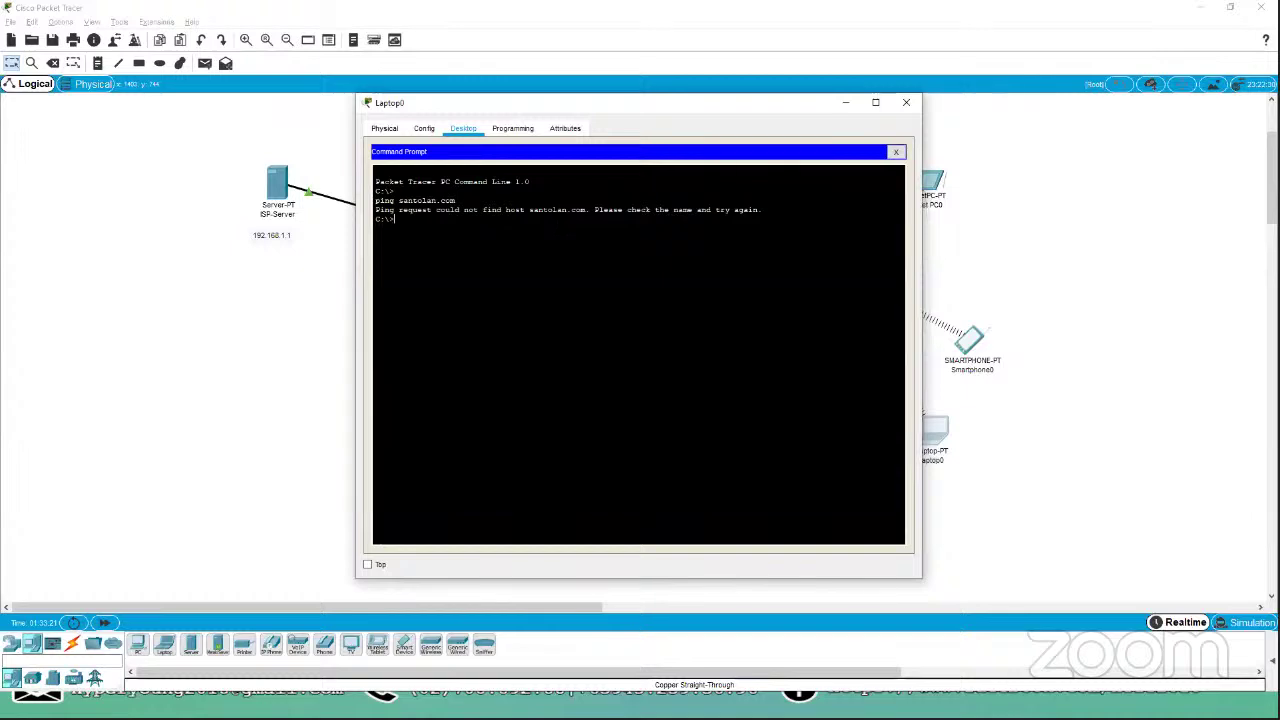
{"action": "left_click", "coordinate": [896, 152]}
{"action": "left_click", "coordinate": [906, 102]}
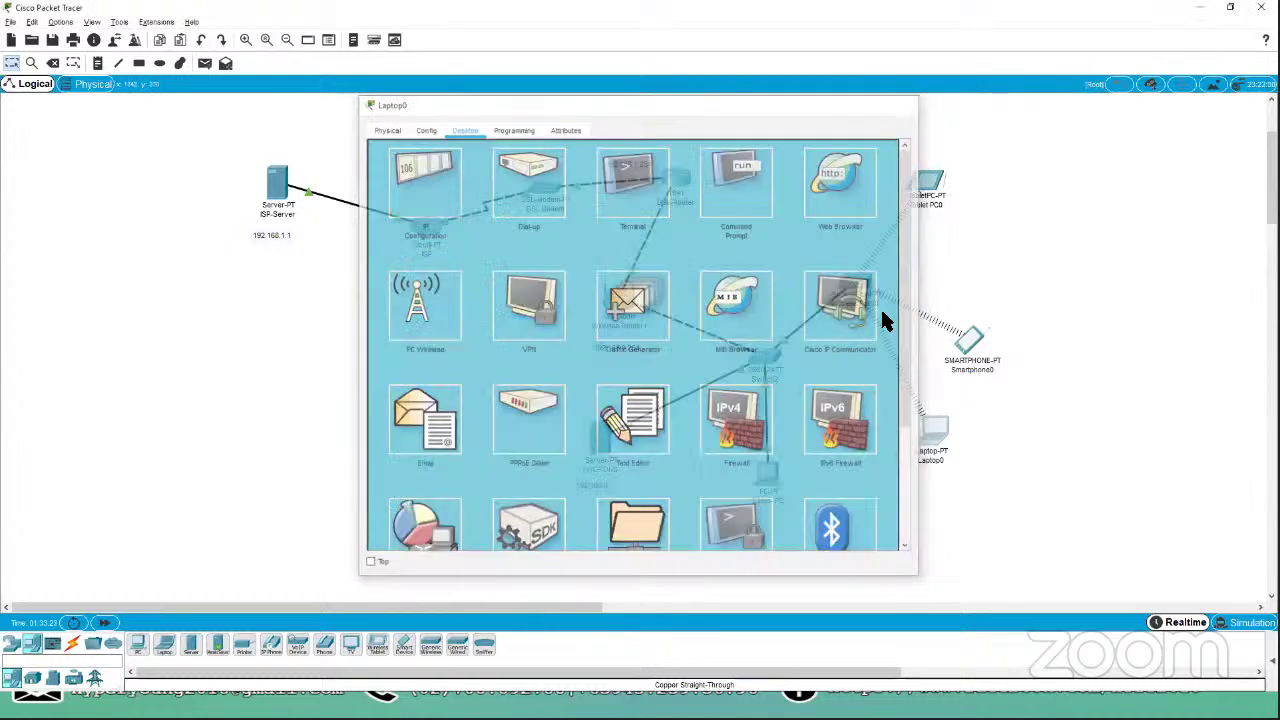
{"action": "left_click", "coordinate": [600, 436]}
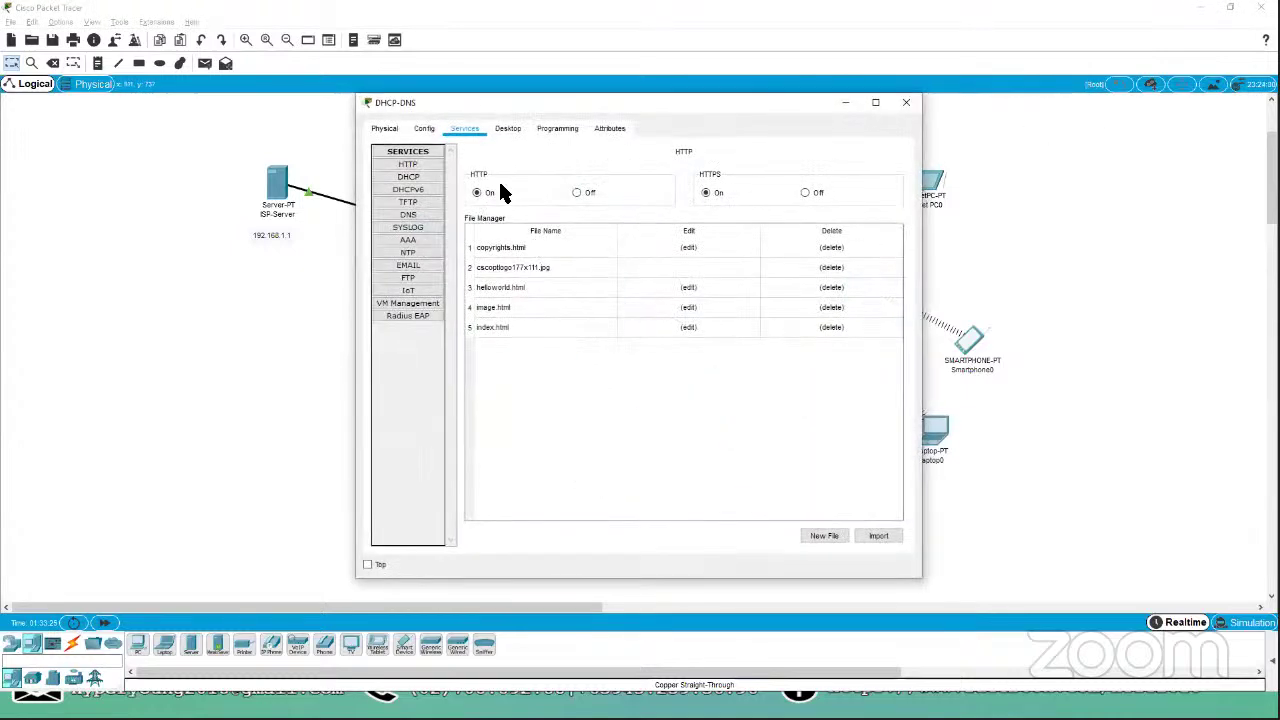
Step: Review the DHCP-DNS server's DNS record, which reads satolan.com
{"action": "left_click", "coordinate": [418, 214]}
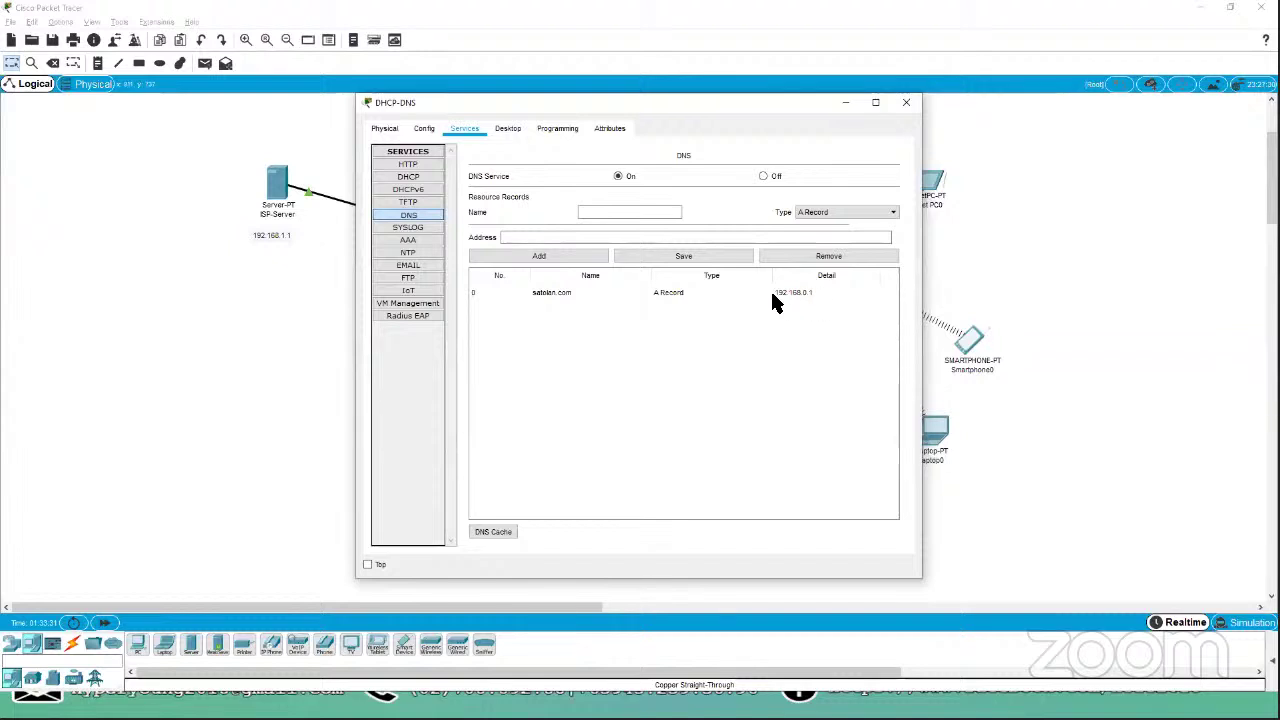
{"action": "left_click", "coordinate": [837, 243]}
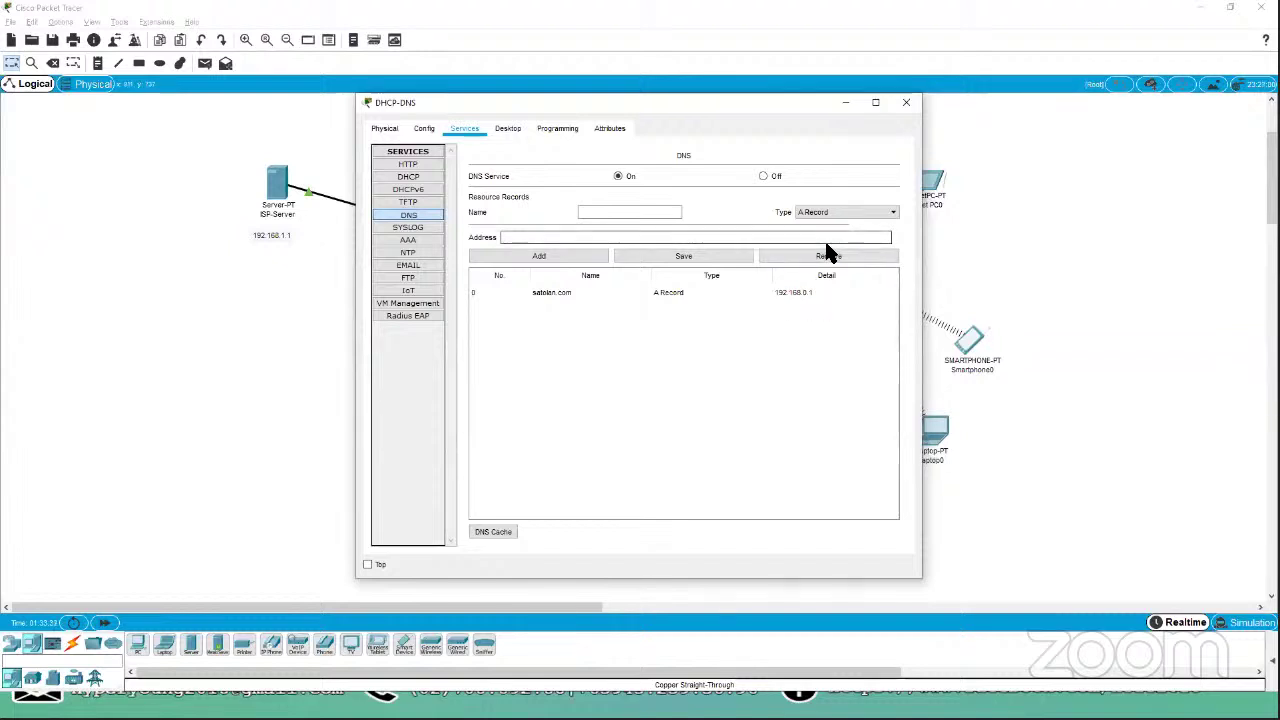
{"action": "left_click", "coordinate": [905, 102]}
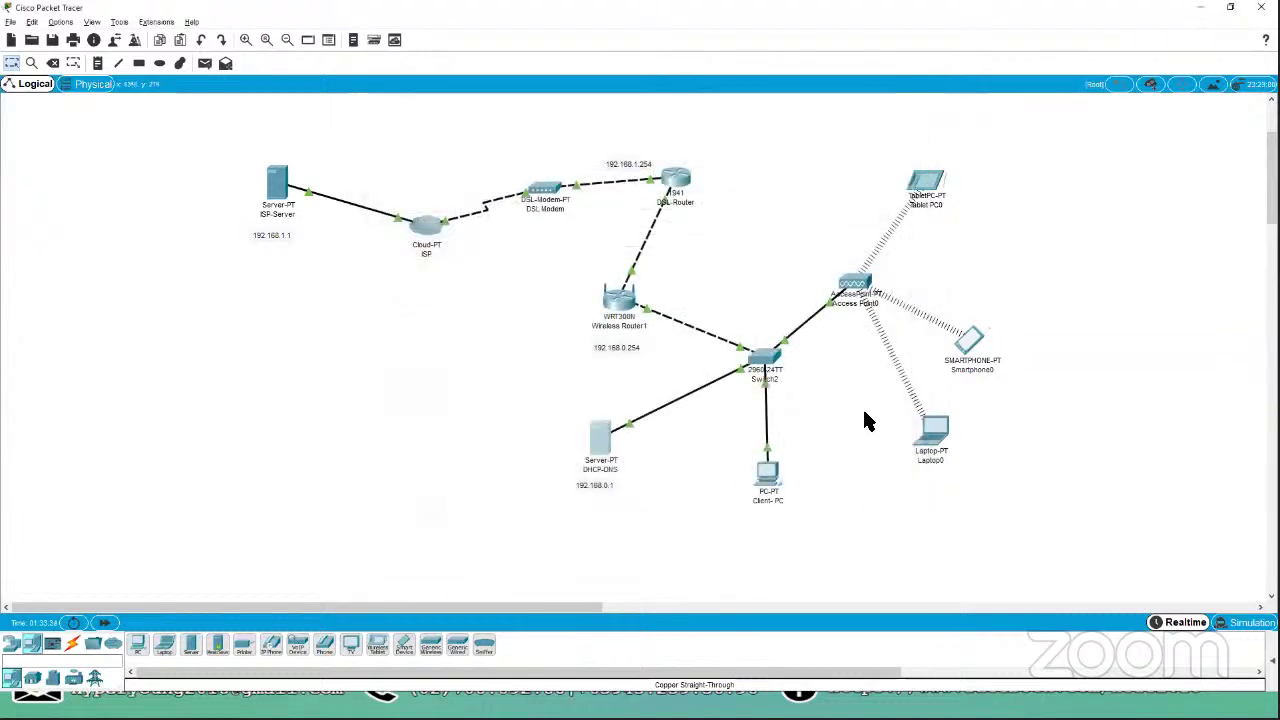
Step: Run ping santolan.com on Client-PC, which also fails to find the host
{"action": "left_click", "coordinate": [769, 476]}
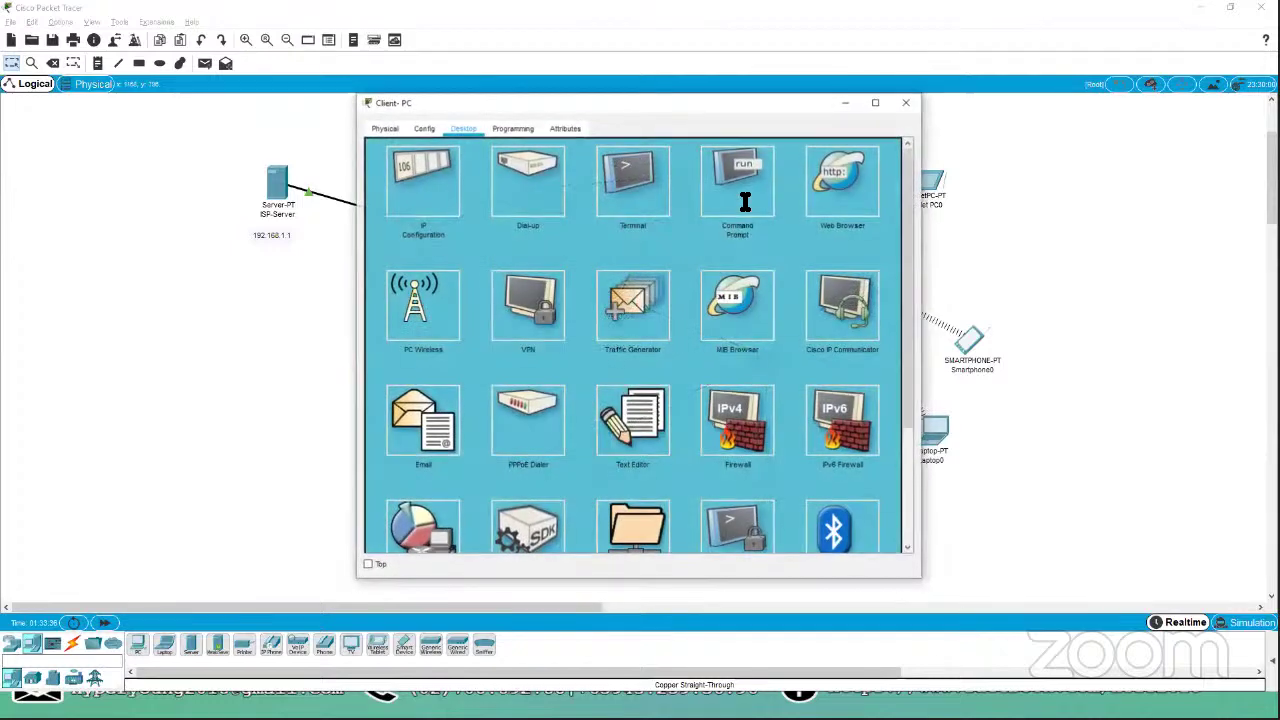
{"action": "left_click", "coordinate": [744, 202]}
{"action": "type", "text": "ping"}
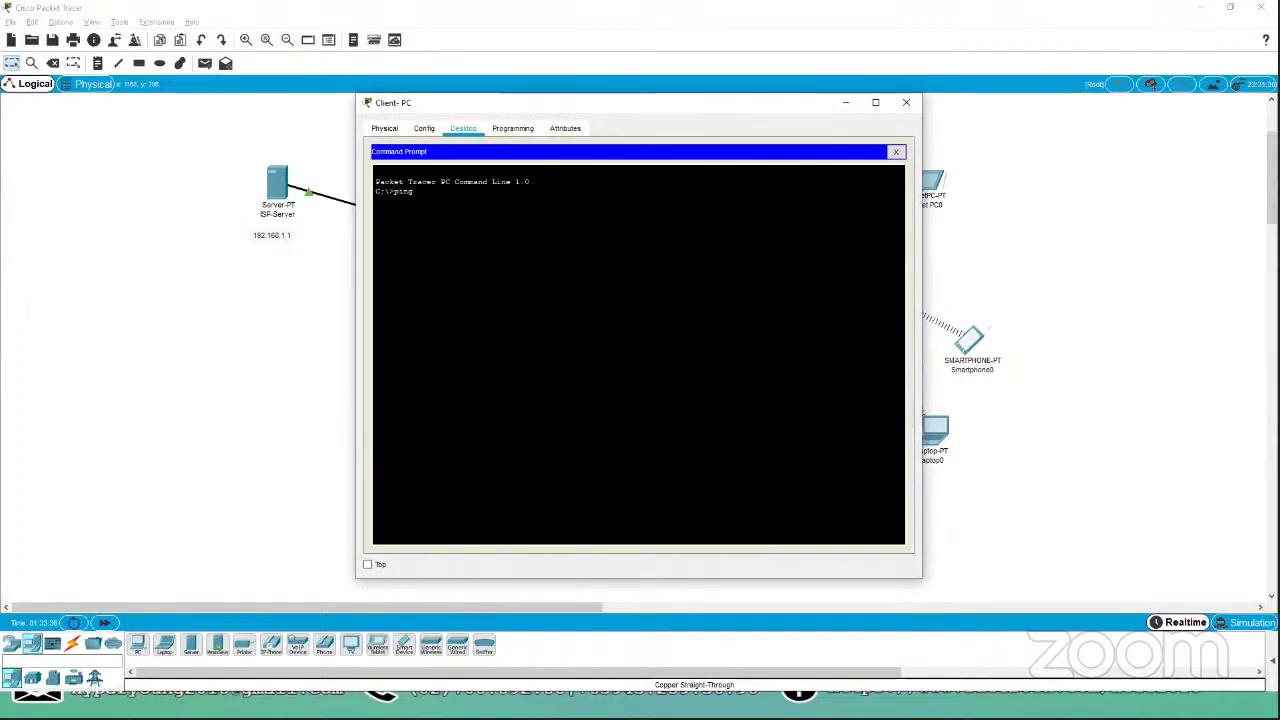
{"action": "type", "text": " santolan.com"}
{"action": "key", "text": "Return"}
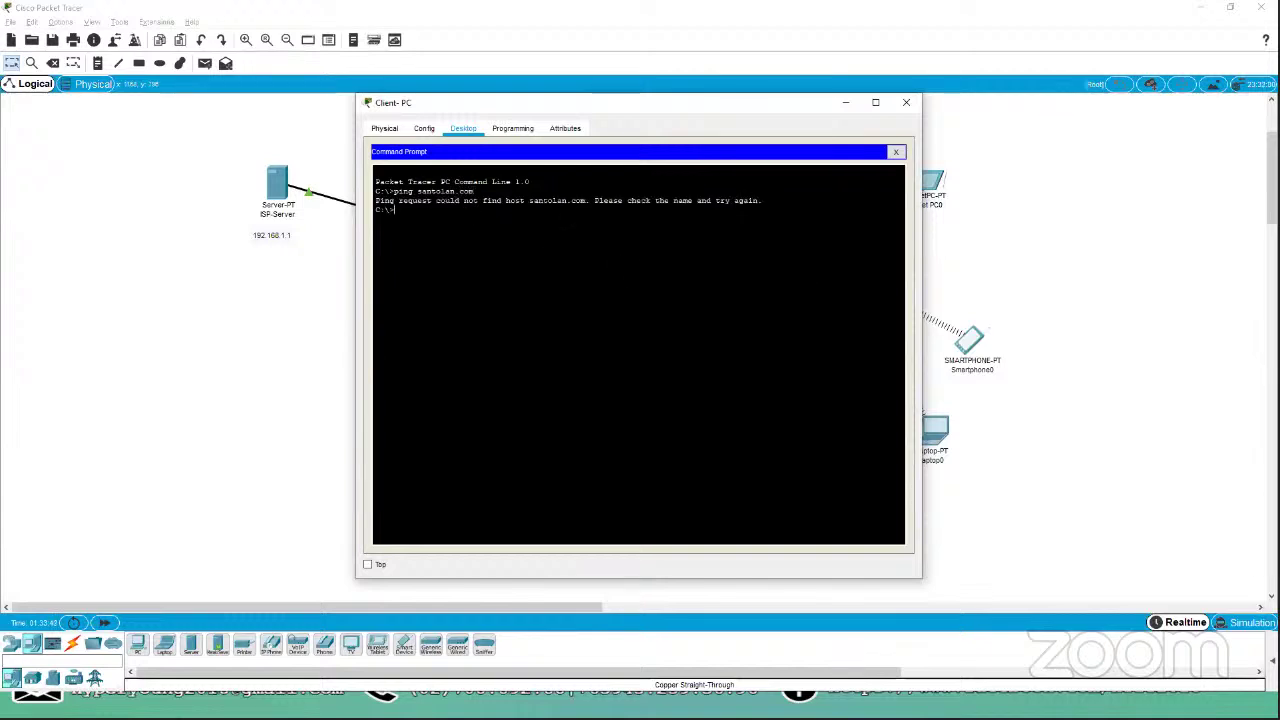
{"action": "left_click", "coordinate": [896, 153]}
{"action": "left_click", "coordinate": [906, 102]}
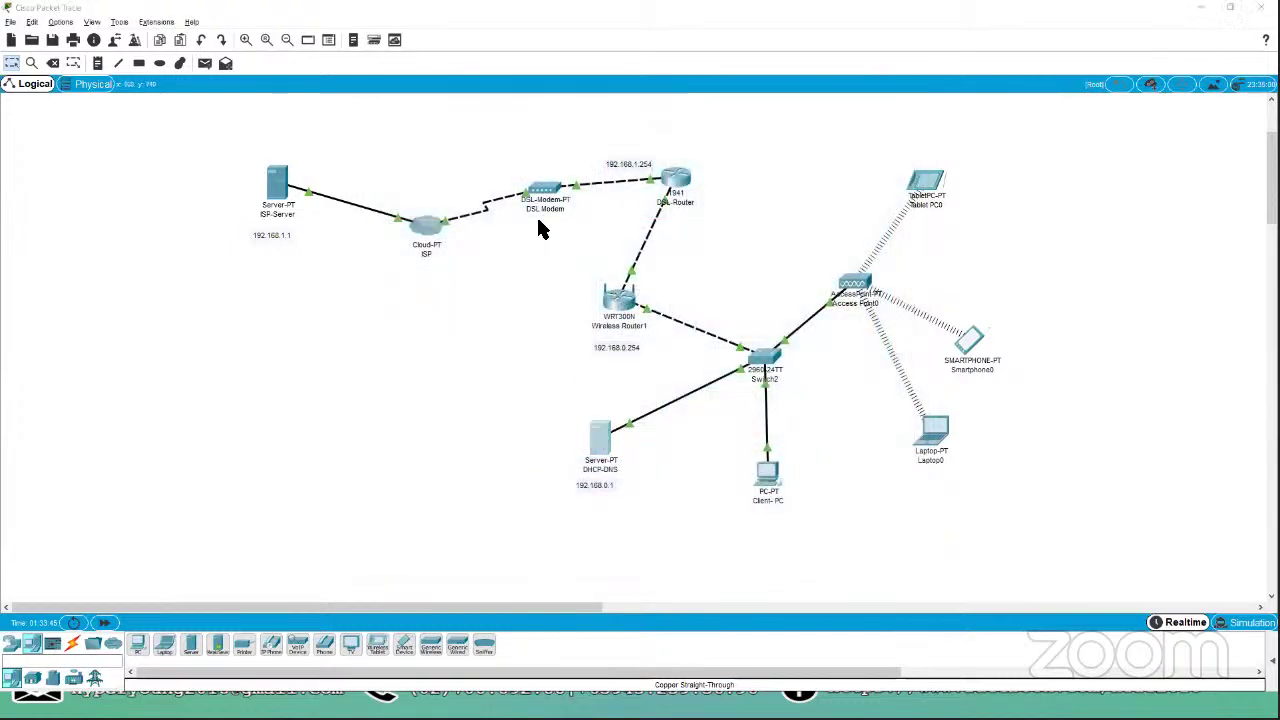
Step: Inspect the server's satolan.com DNS record pointing to 192.168.0.1
{"action": "left_click", "coordinate": [600, 440]}
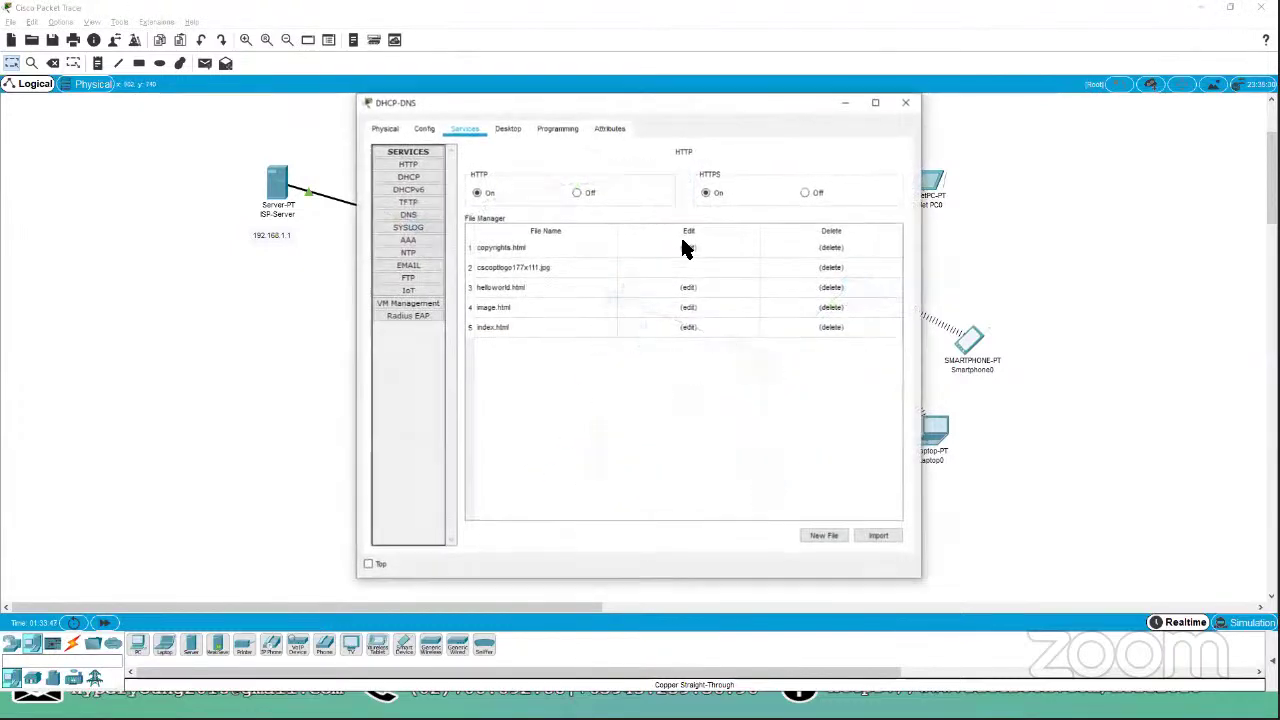
{"action": "left_click", "coordinate": [408, 214]}
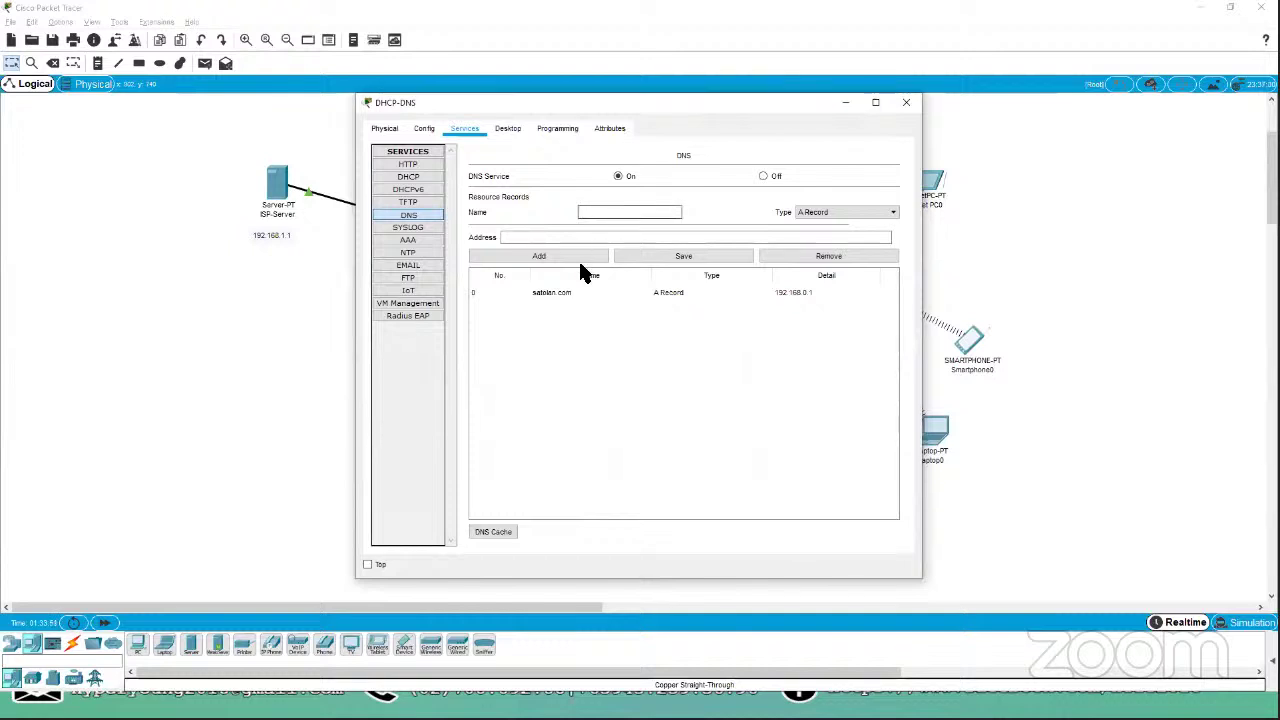
{"action": "left_click", "coordinate": [569, 294]}
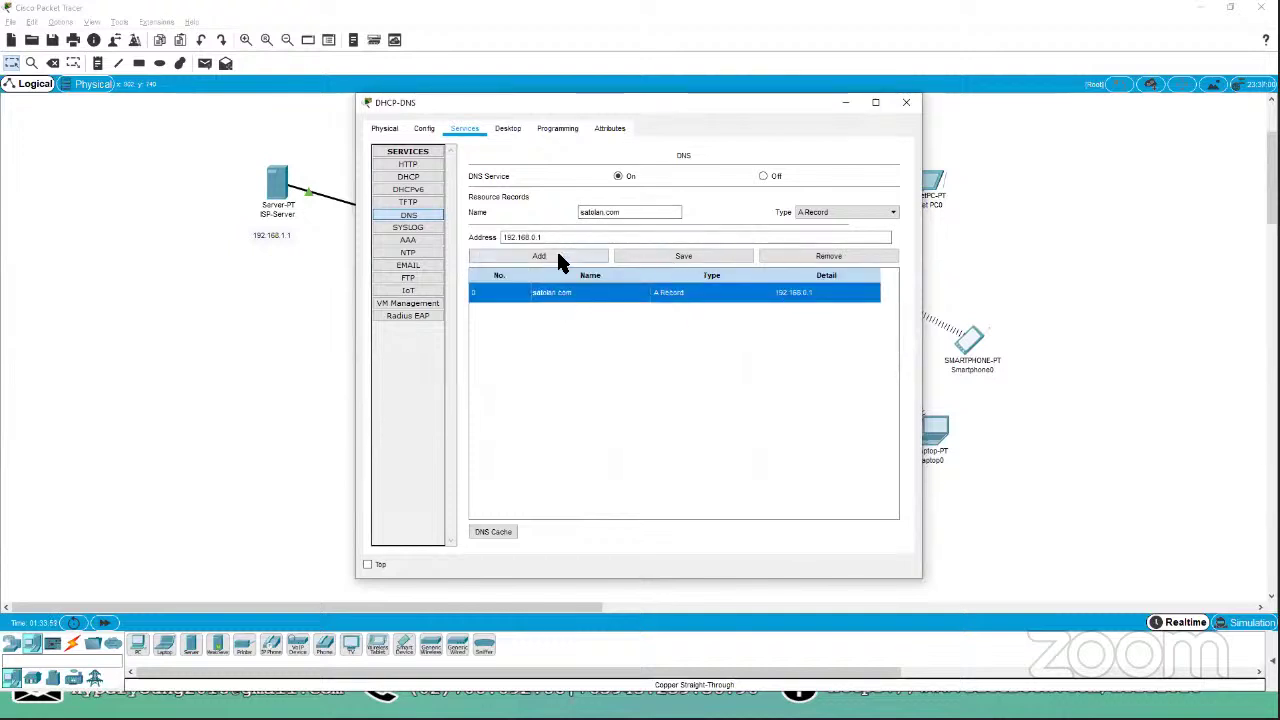
{"action": "left_click", "coordinate": [586, 240]}
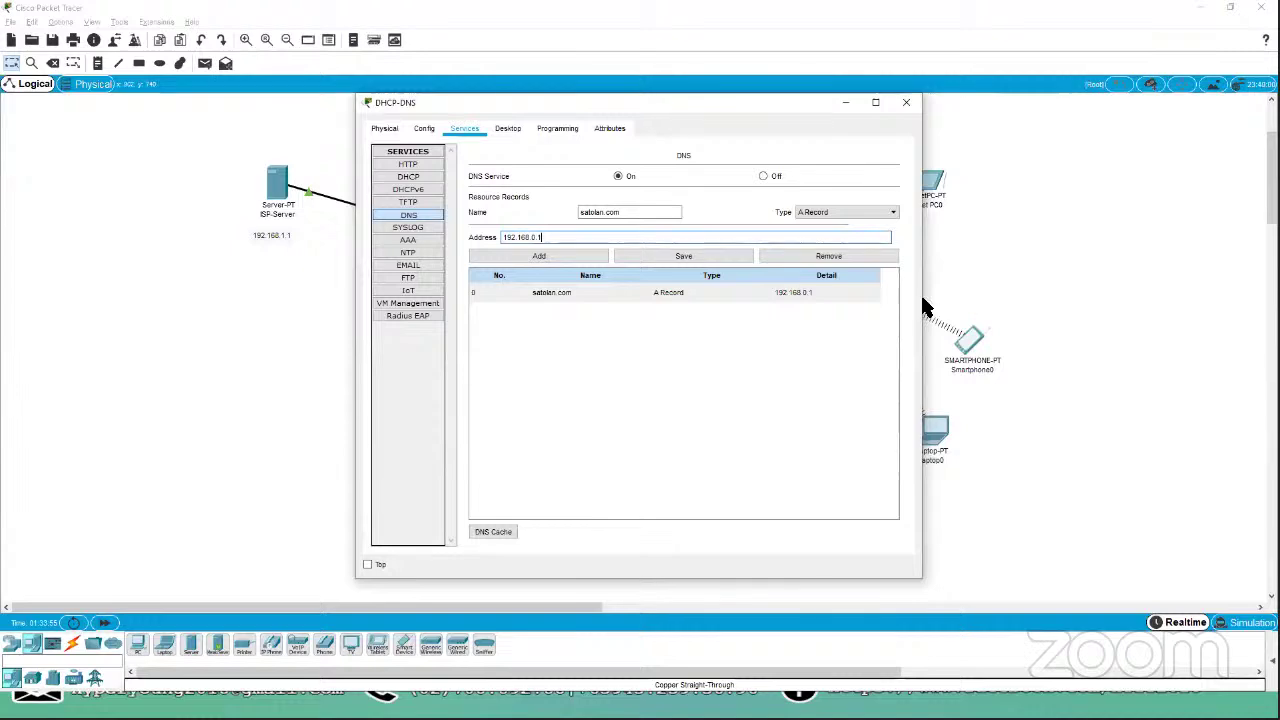
{"action": "left_click_drag", "start_coordinate": [633, 107], "coordinate": [951, 180]}
{"action": "left_click", "coordinate": [931, 180]}
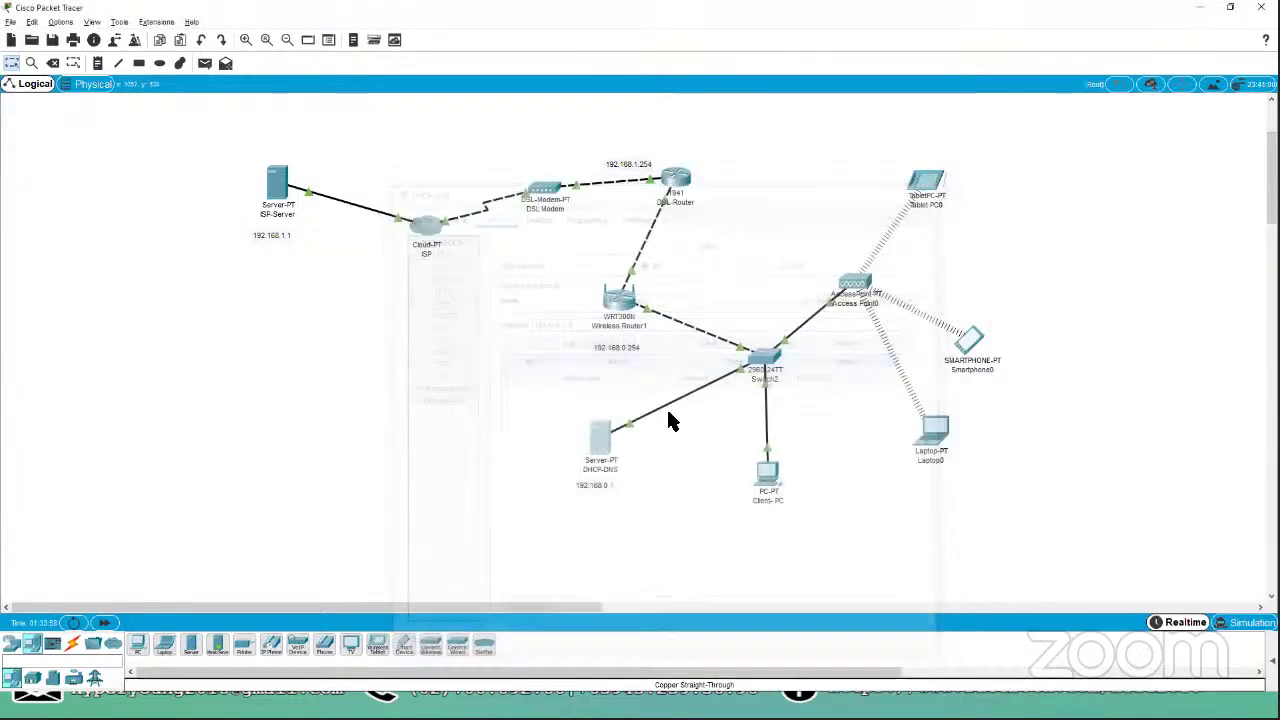
{"action": "left_click", "coordinate": [598, 437]}
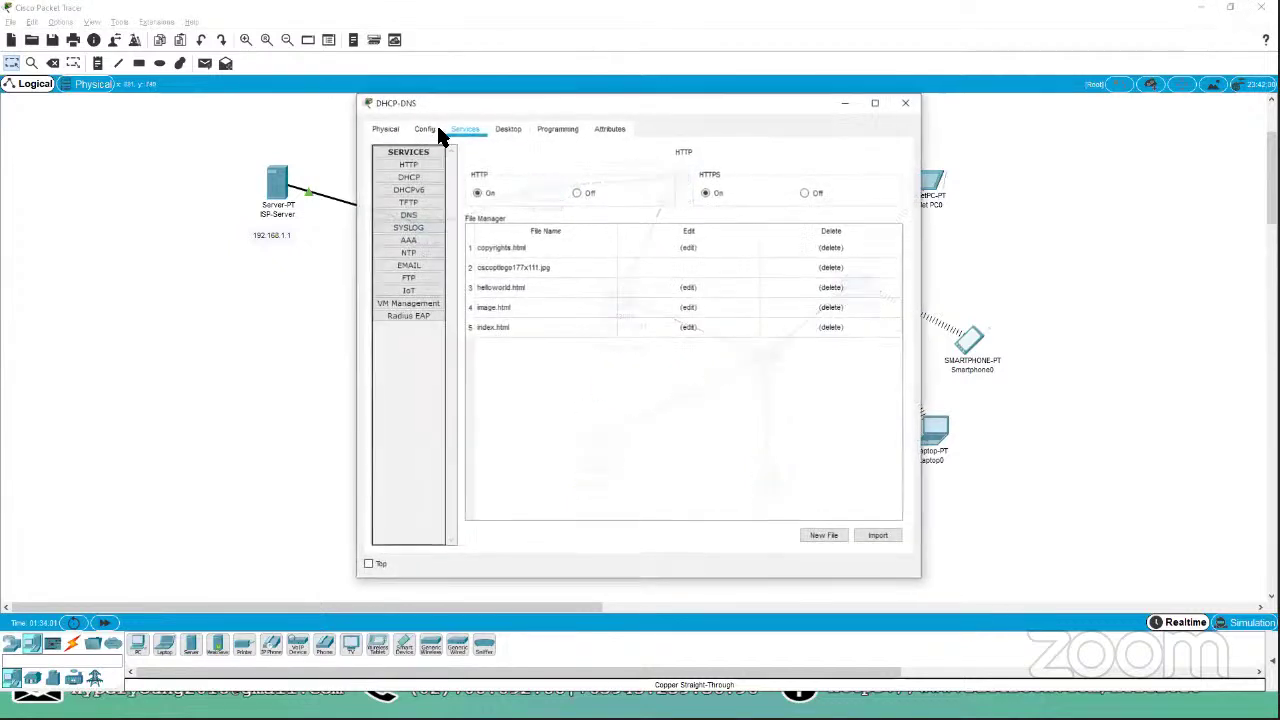
Step: Check the server's IP Configuration shows static address 192.168.0.1
{"action": "left_click", "coordinate": [384, 128]}
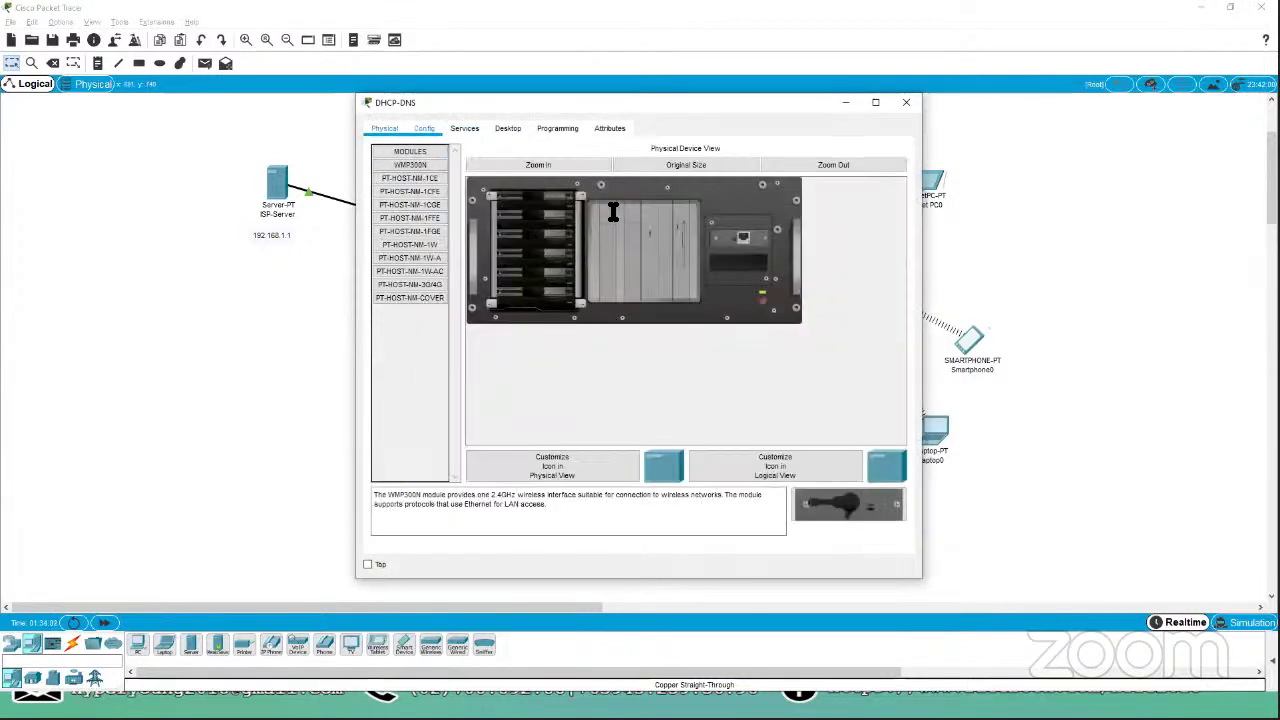
{"action": "left_click", "coordinate": [424, 128]}
{"action": "left_click", "coordinate": [508, 128]}
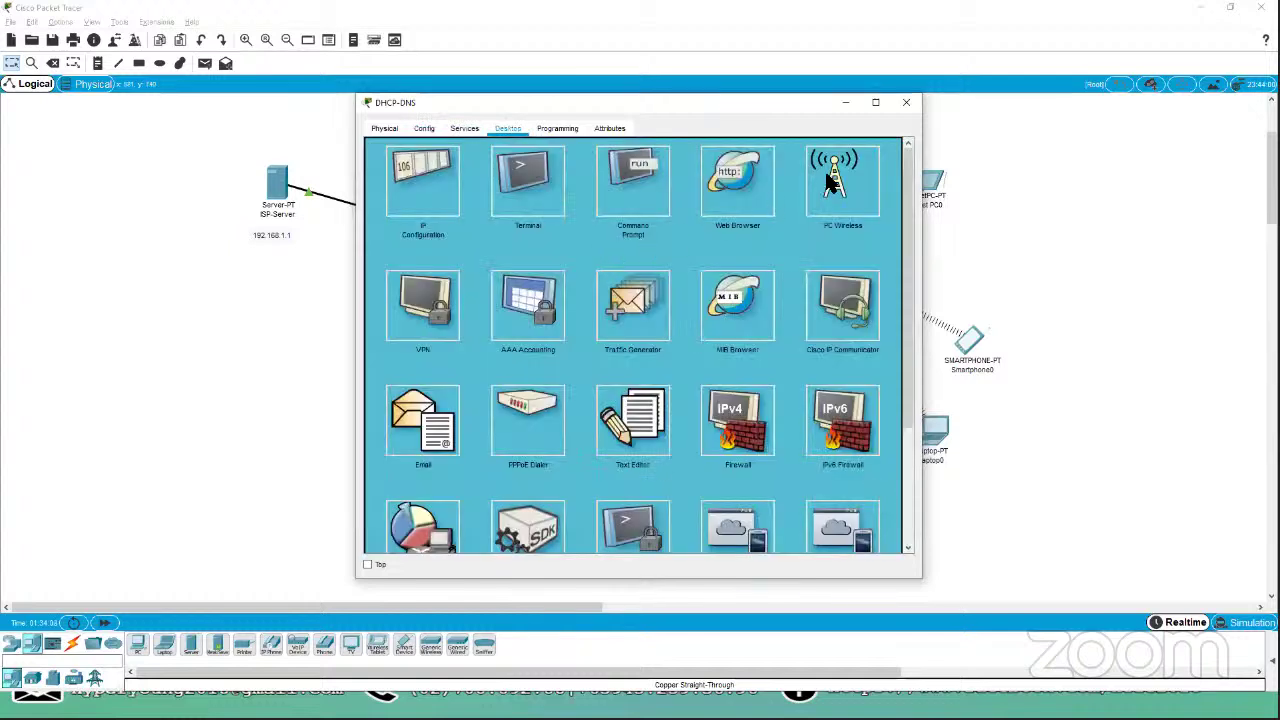
{"action": "left_click", "coordinate": [429, 186]}
{"action": "right_click", "coordinate": [600, 205]}
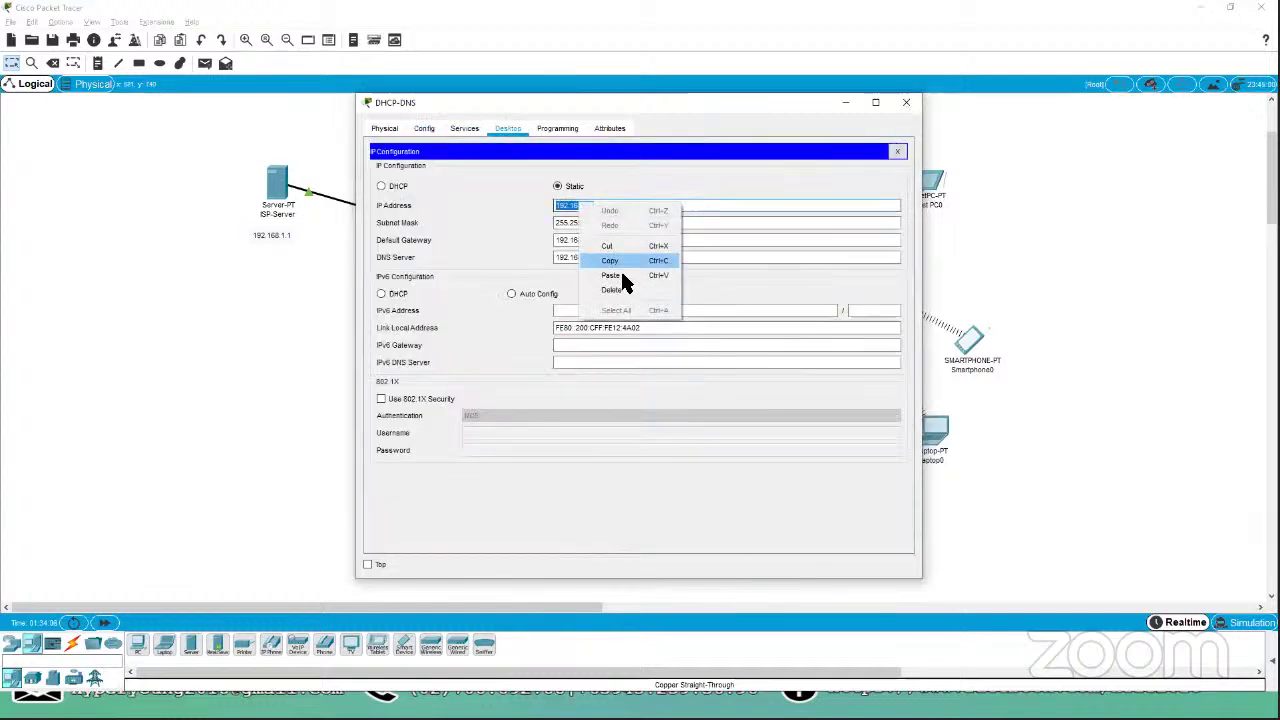
{"action": "left_click", "coordinate": [622, 262]}
{"action": "left_click", "coordinate": [510, 129]}
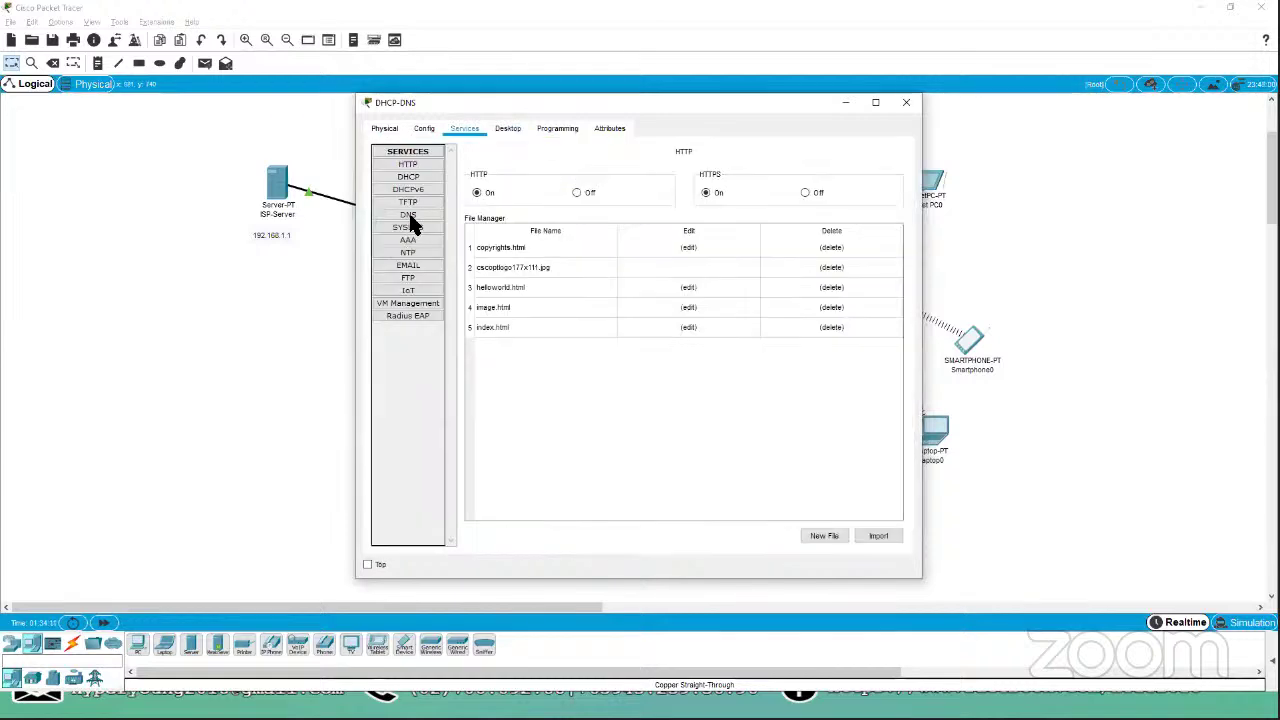
Step: Review the DHCP pool's Default Gateway 192.168.0.254 and DNS Server 192.168.0.1
{"action": "left_click", "coordinate": [410, 216]}
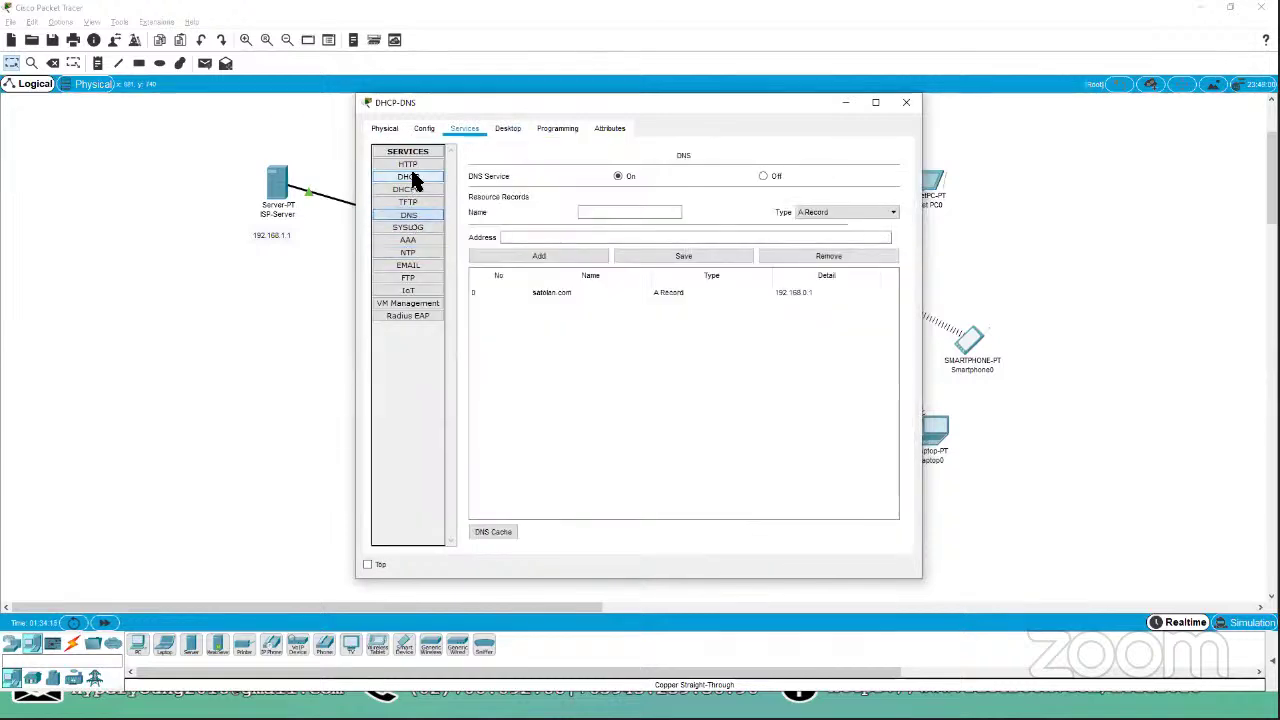
{"action": "left_click", "coordinate": [408, 177]}
{"action": "left_click", "coordinate": [735, 229]}
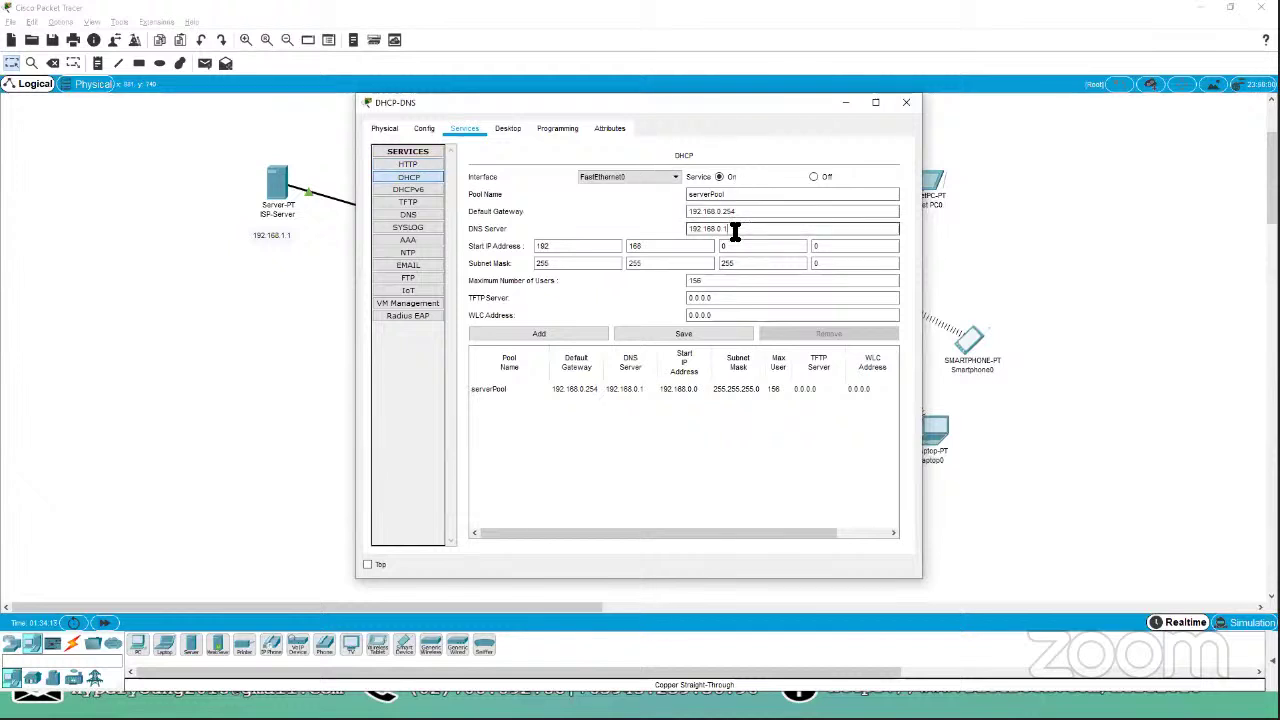
{"action": "double_click", "coordinate": [735, 229]}
{"action": "left_click", "coordinate": [737, 229]}
{"action": "left_click_drag", "start_coordinate": [757, 211], "coordinate": [595, 197]}
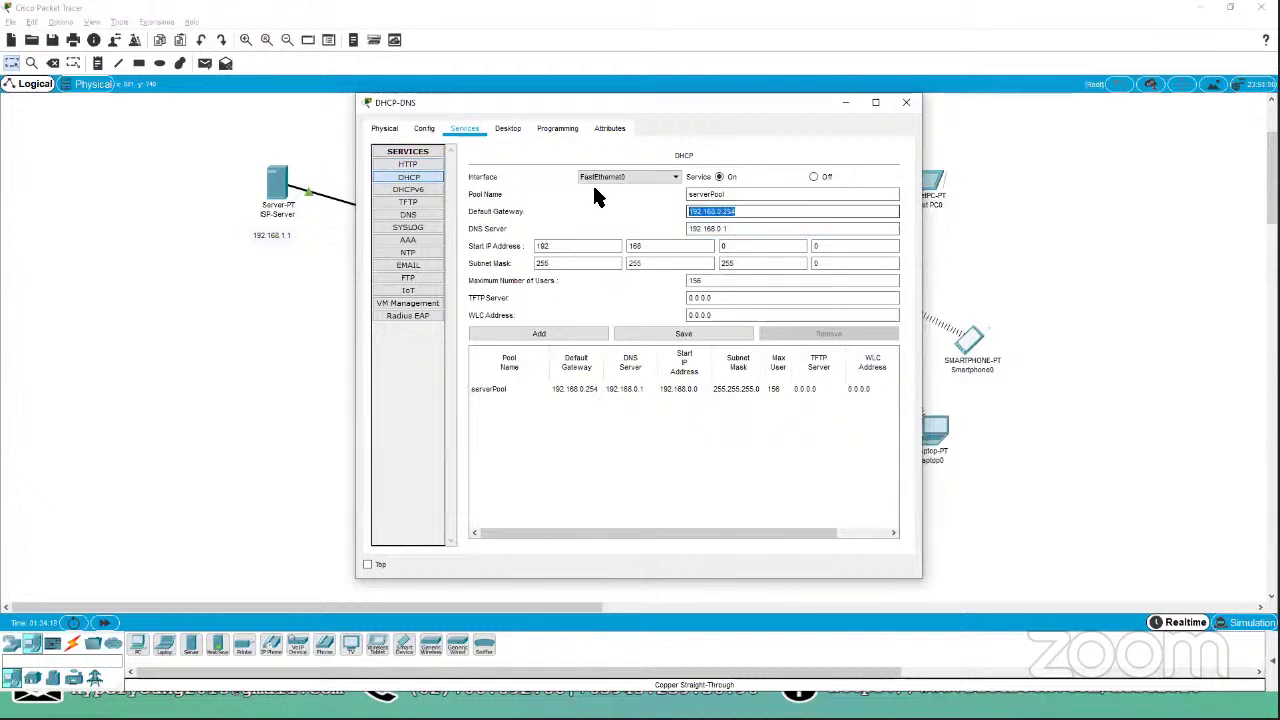
{"action": "left_click_drag", "start_coordinate": [760, 229], "coordinate": [657, 214]}
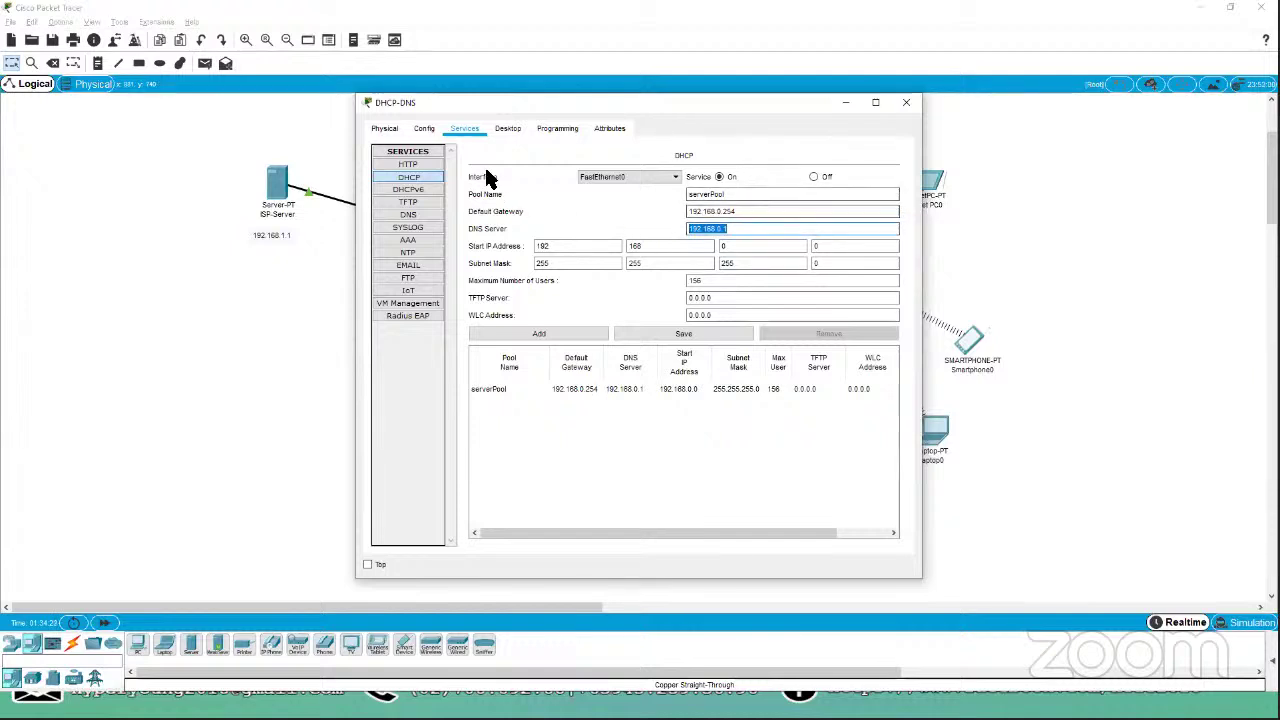
Step: Confirm the server's IP Configuration lists DNS server 192.168.0.1, then close the server
{"action": "left_click", "coordinate": [385, 130]}
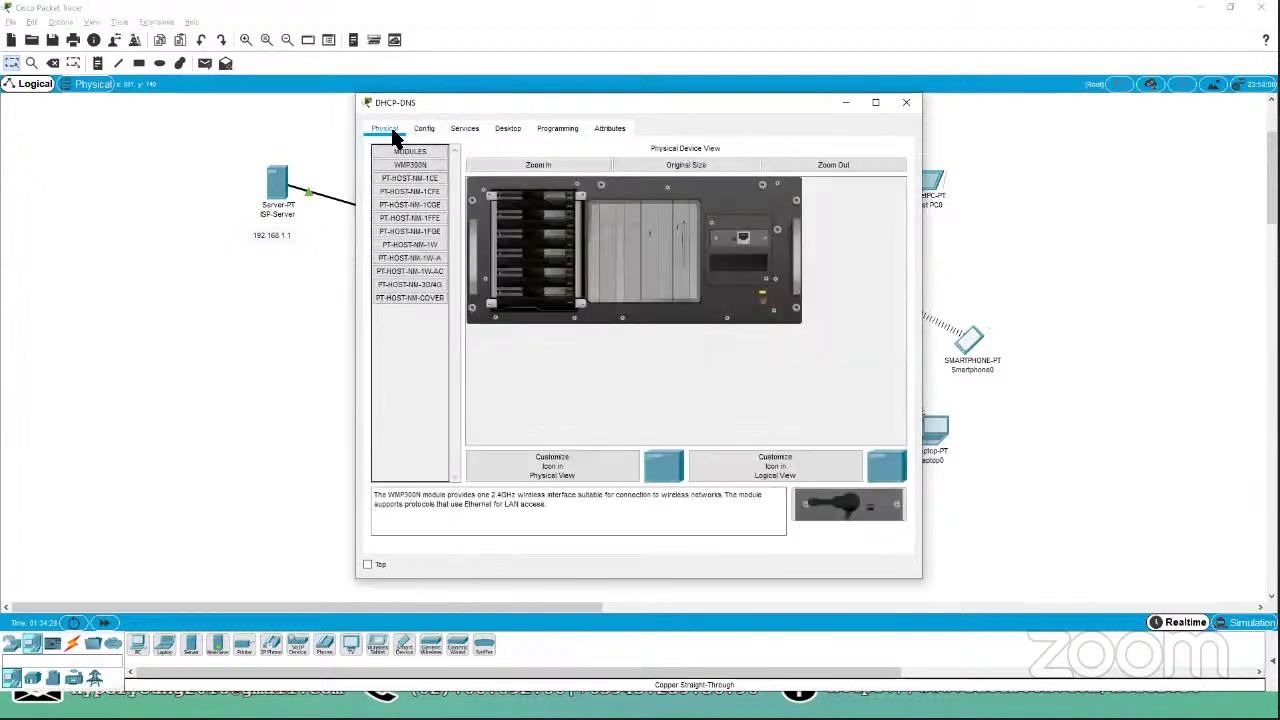
{"action": "left_click", "coordinate": [464, 128]}
{"action": "left_click", "coordinate": [507, 128]}
{"action": "left_click", "coordinate": [418, 180]}
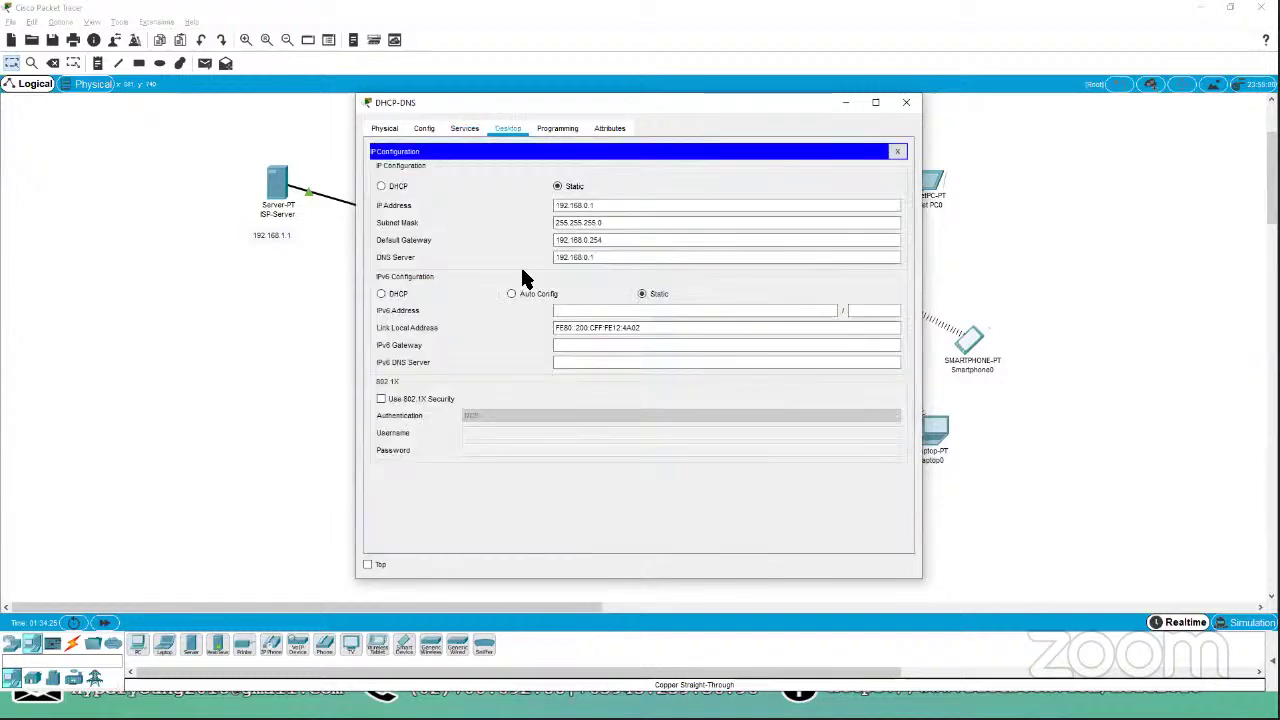
{"action": "triple_click", "coordinate": [620, 258]}
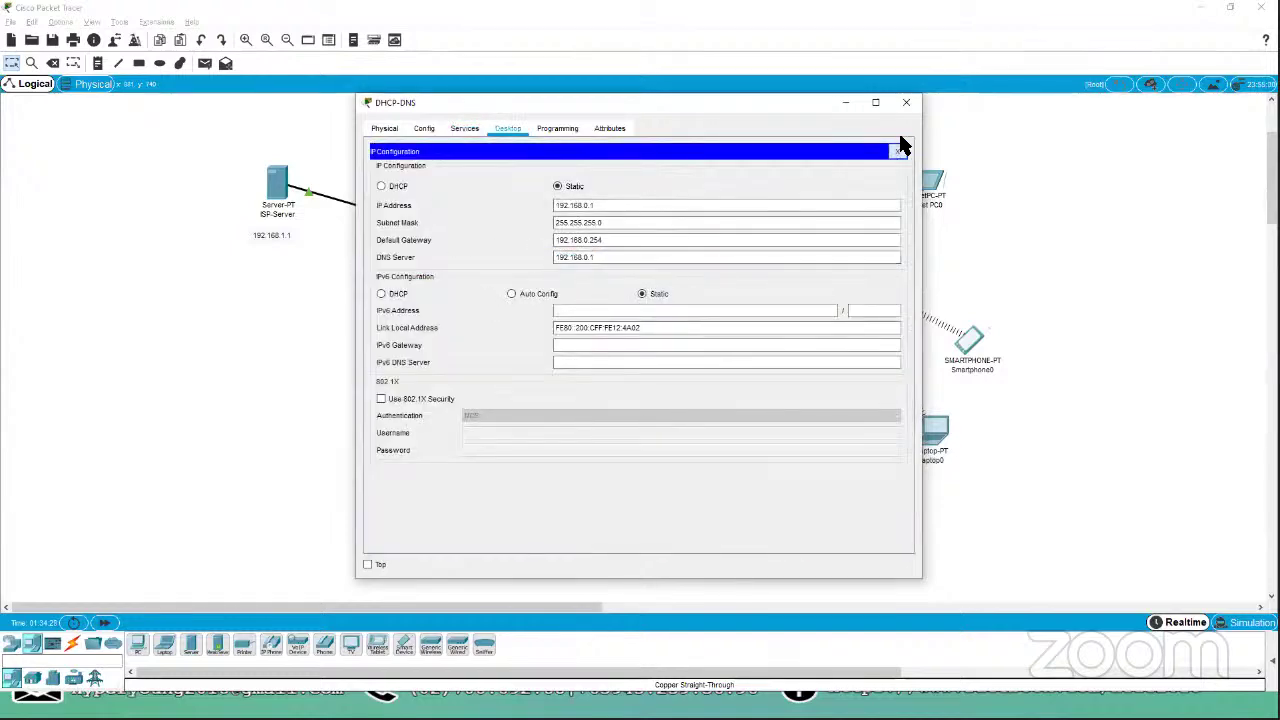
{"action": "left_click", "coordinate": [899, 149]}
{"action": "left_click", "coordinate": [906, 102]}
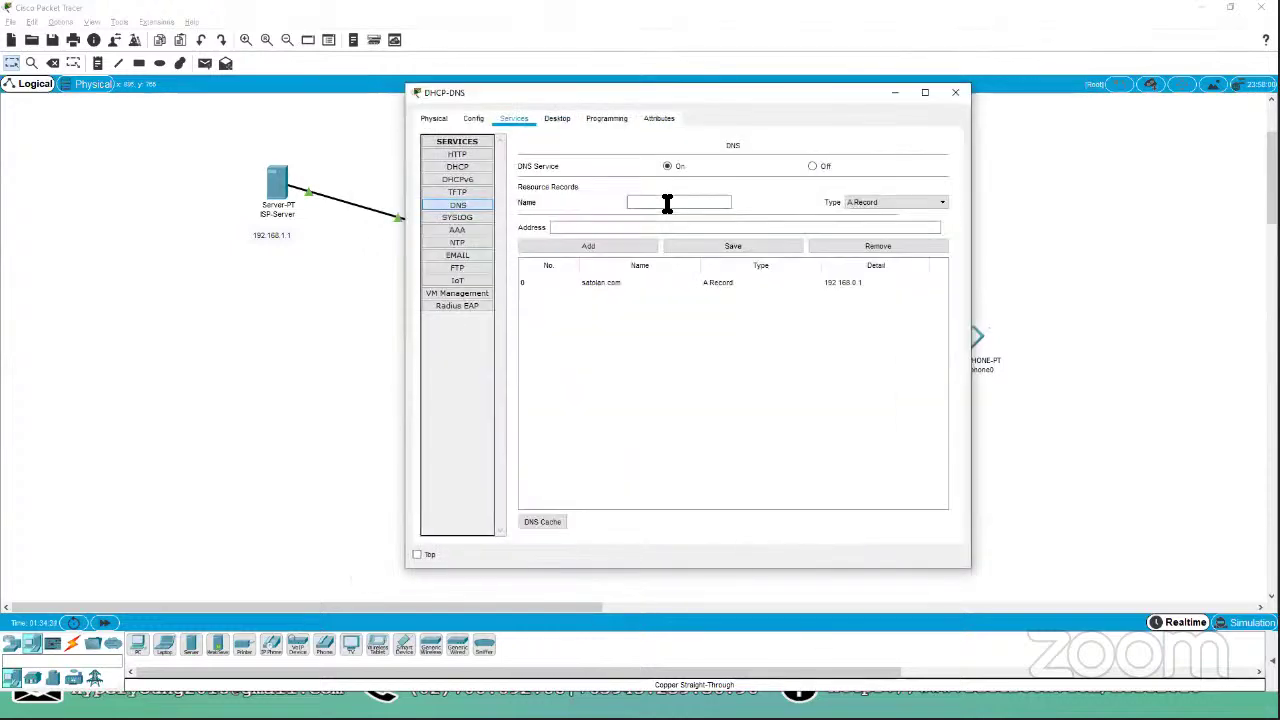
Step: Add a DNS A record with Name santolan.com and Address 192.168.0.1
{"action": "left_click", "coordinate": [667, 204]}
{"action": "type", "text": "sant"}
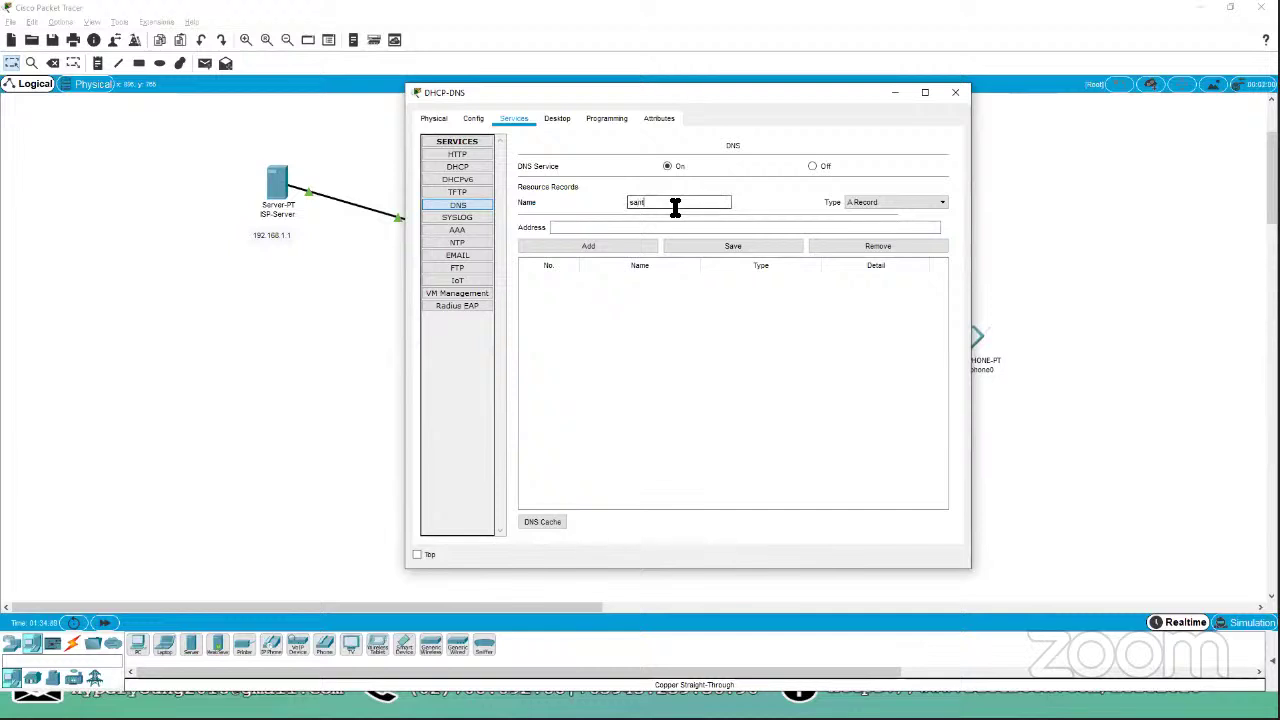
{"action": "type", "text": "olan.com"}
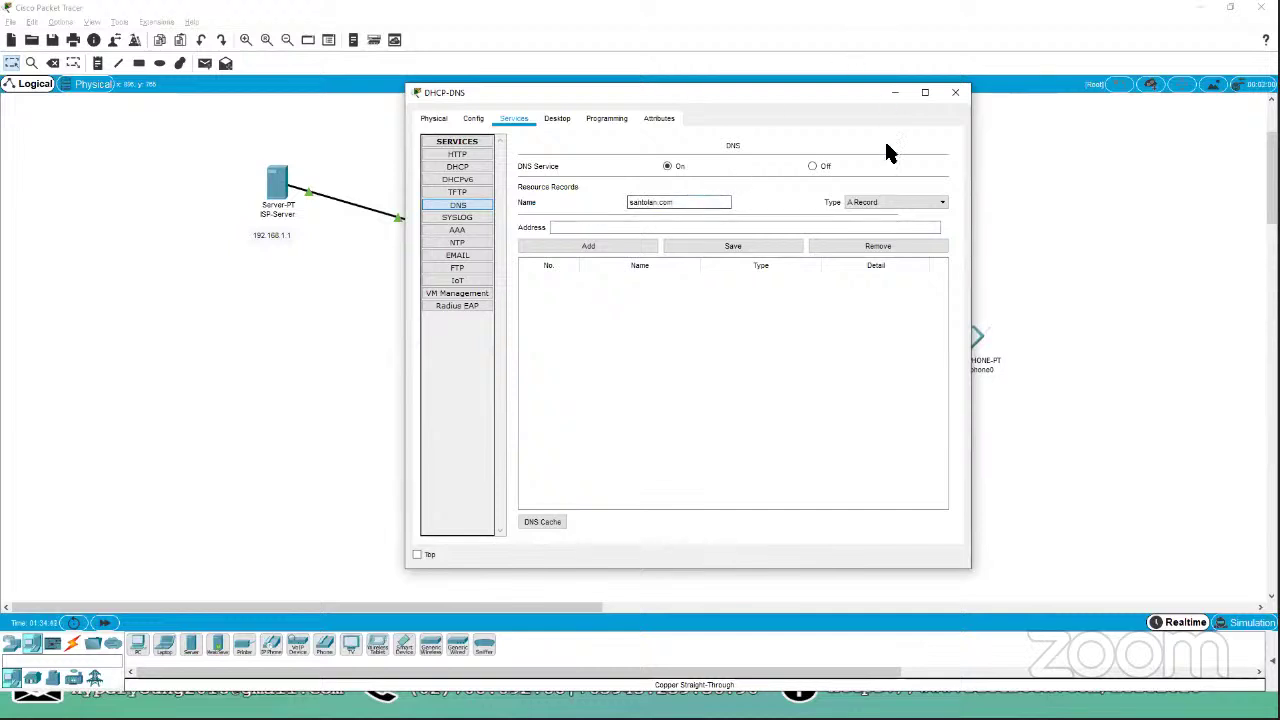
{"action": "left_click", "coordinate": [607, 227]}
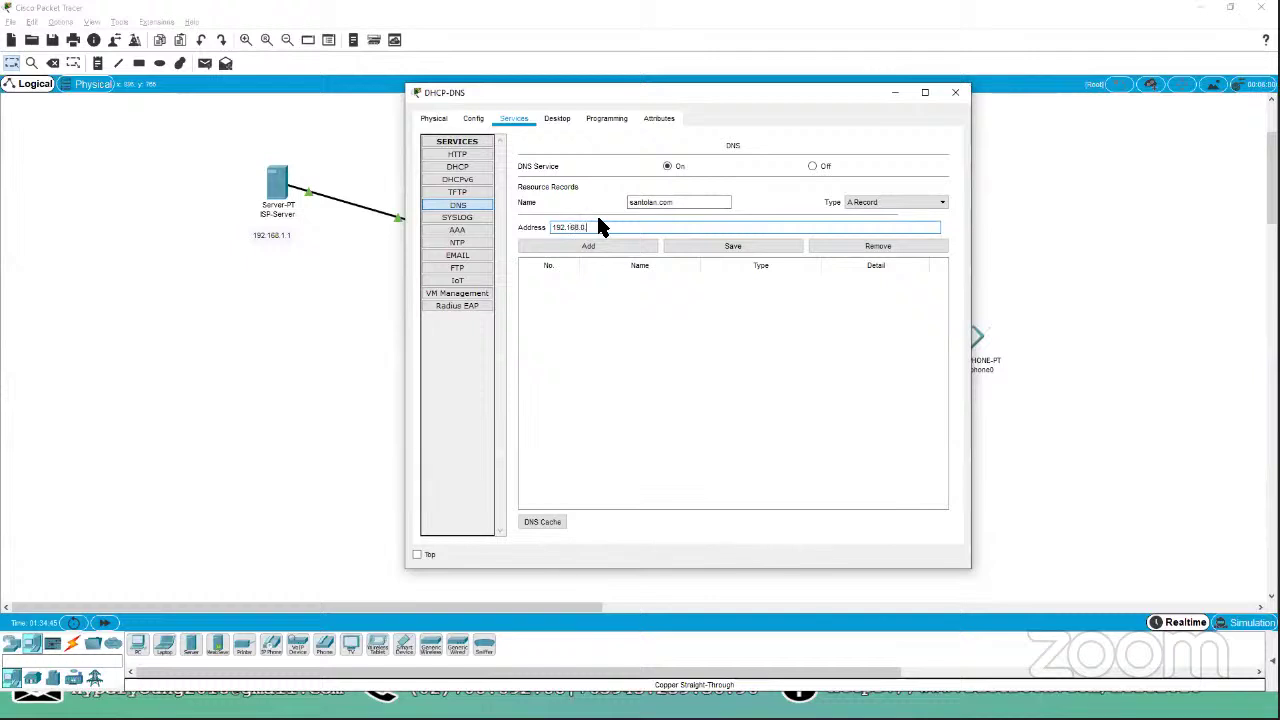
{"action": "type", "text": "192.168.0."}
{"action": "left_click_drag", "start_coordinate": [753, 108], "coordinate": [833, 138]}
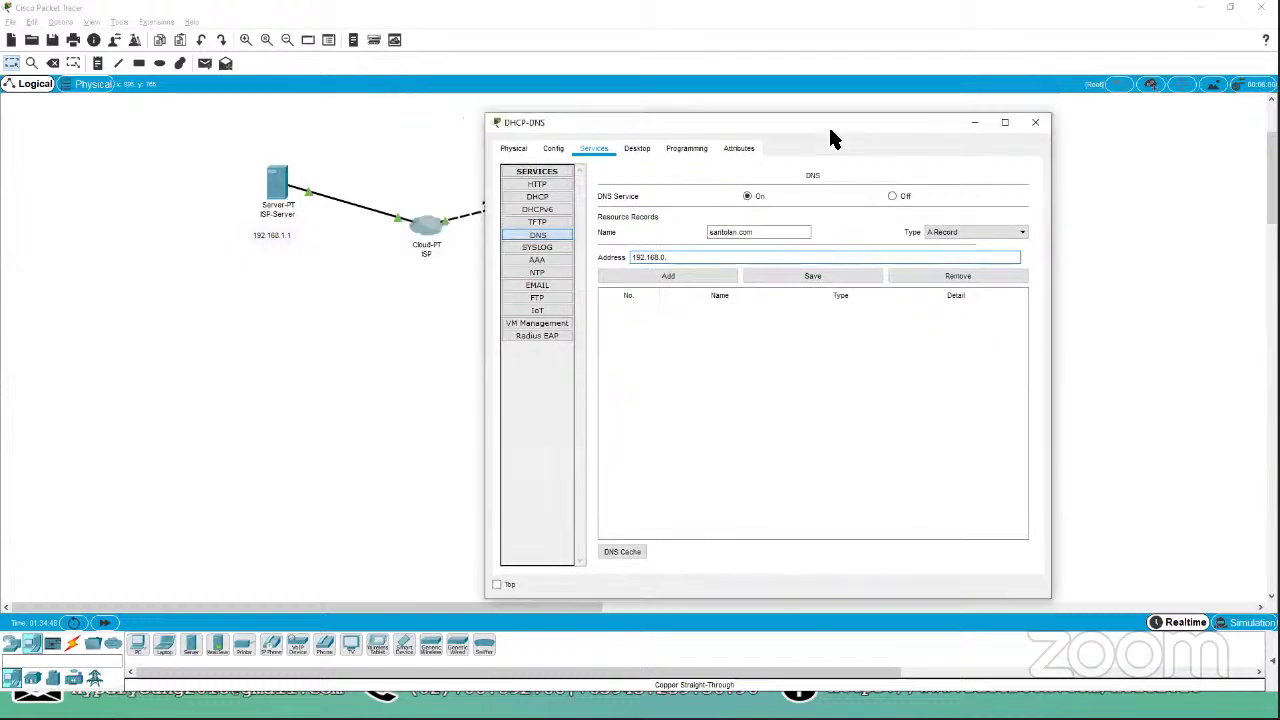
{"action": "left_click", "coordinate": [712, 280]}
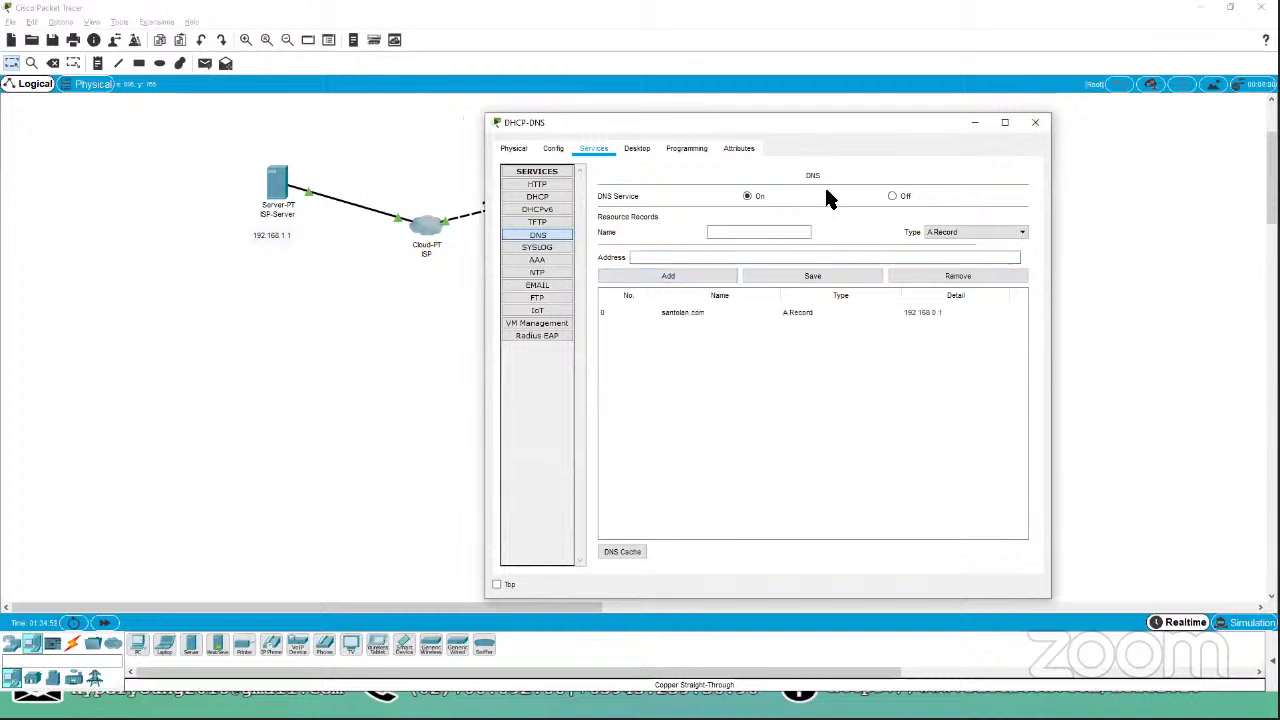
Step: Run ipconfig /release and /renew on Client-PC, obtaining 192.168.0.99 with DNS 192.168.0.1
{"action": "left_click", "coordinate": [1035, 122]}
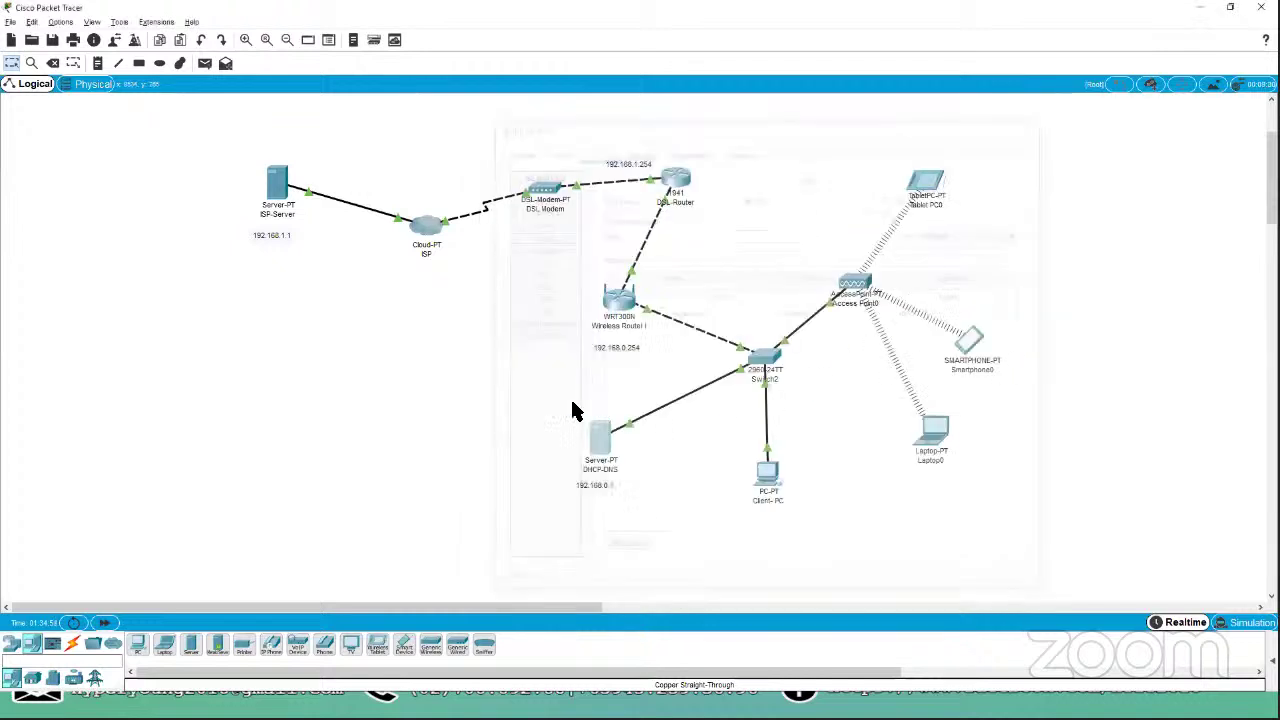
{"action": "left_click", "coordinate": [768, 490]}
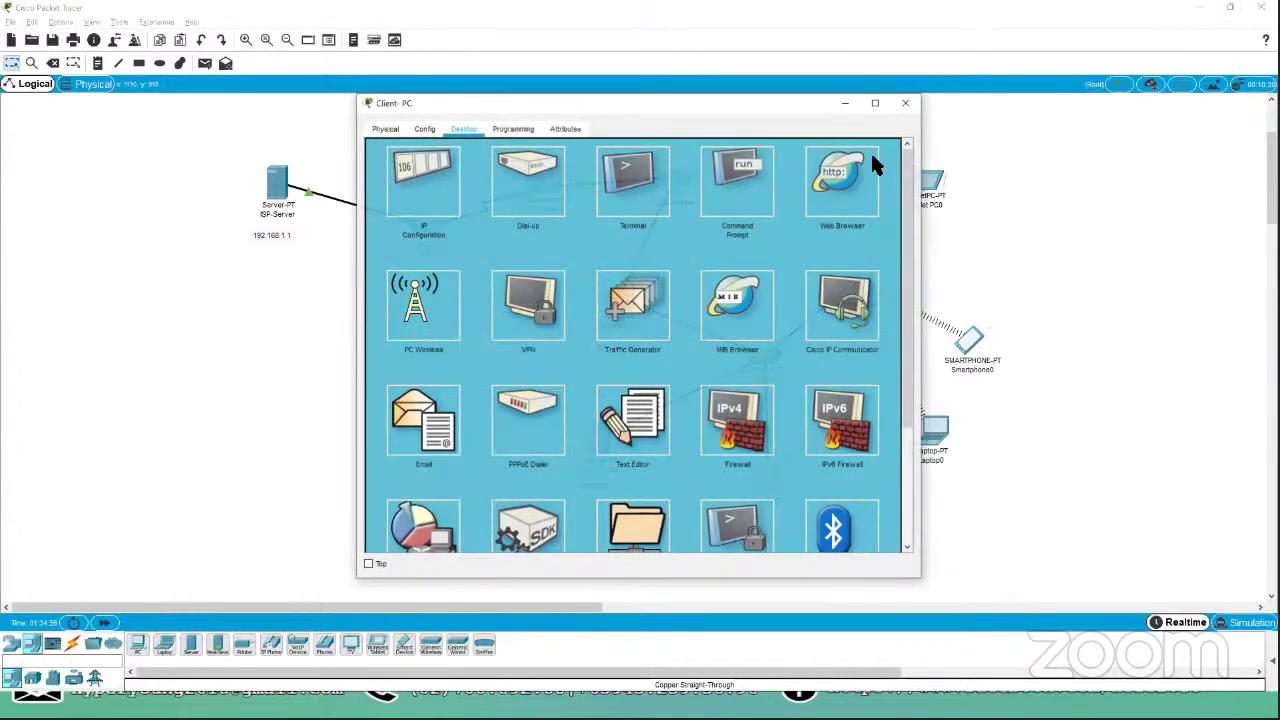
{"action": "left_click", "coordinate": [423, 185]}
{"action": "left_click", "coordinate": [895, 152]}
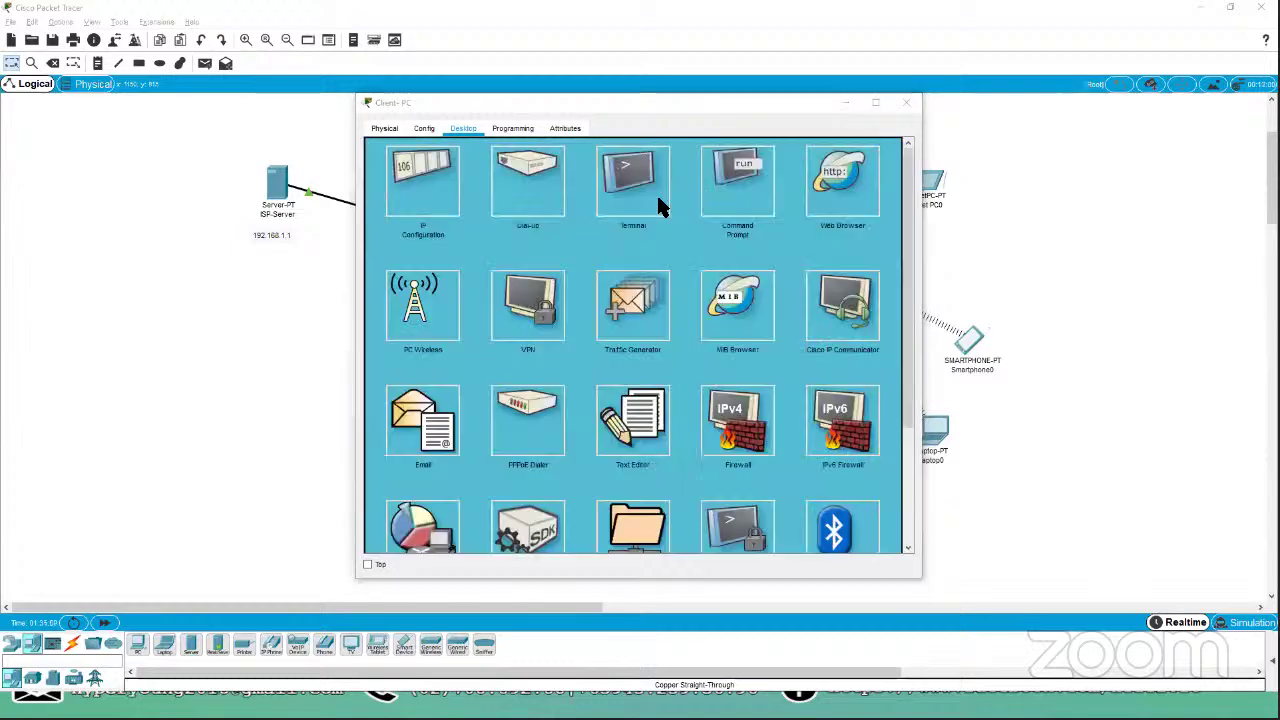
{"action": "left_click", "coordinate": [632, 182]}
{"action": "left_click", "coordinate": [895, 153]}
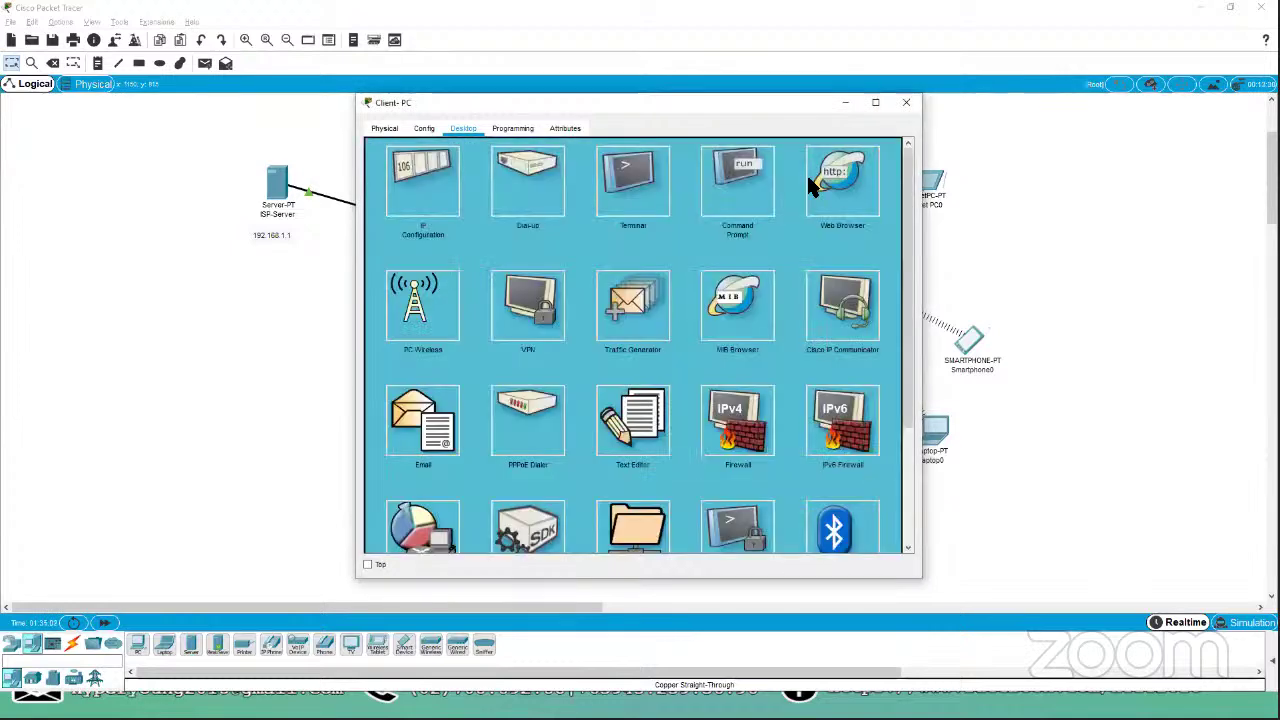
{"action": "left_click", "coordinate": [730, 206]}
{"action": "type", "text": "ip"}
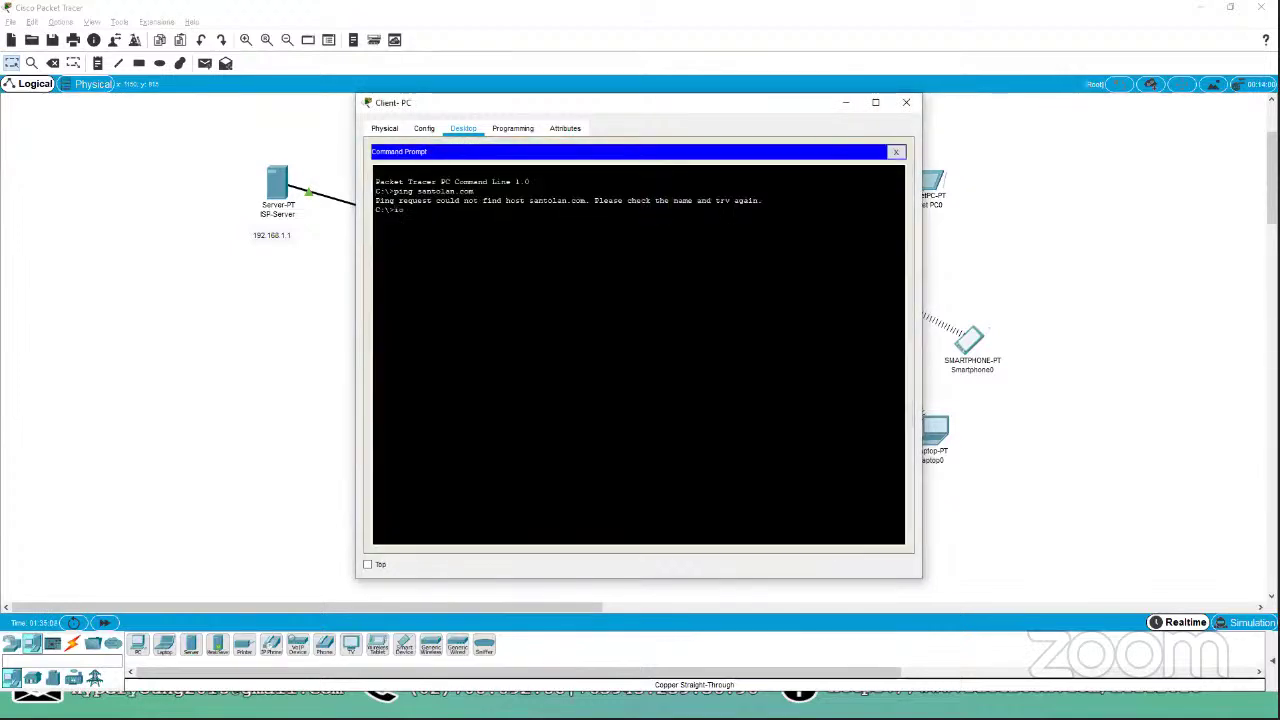
{"action": "type", "text": "config /release"}
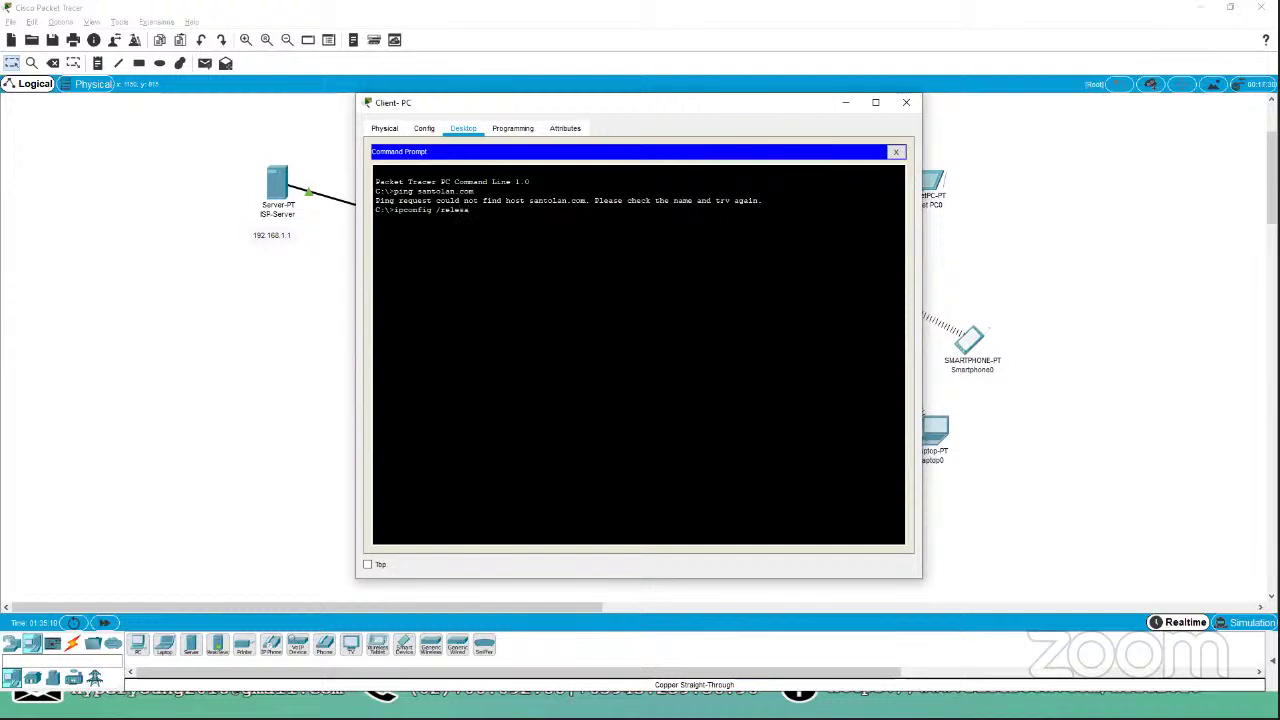
{"action": "key", "text": "BackSpace"}
{"action": "key", "text": "Up"}
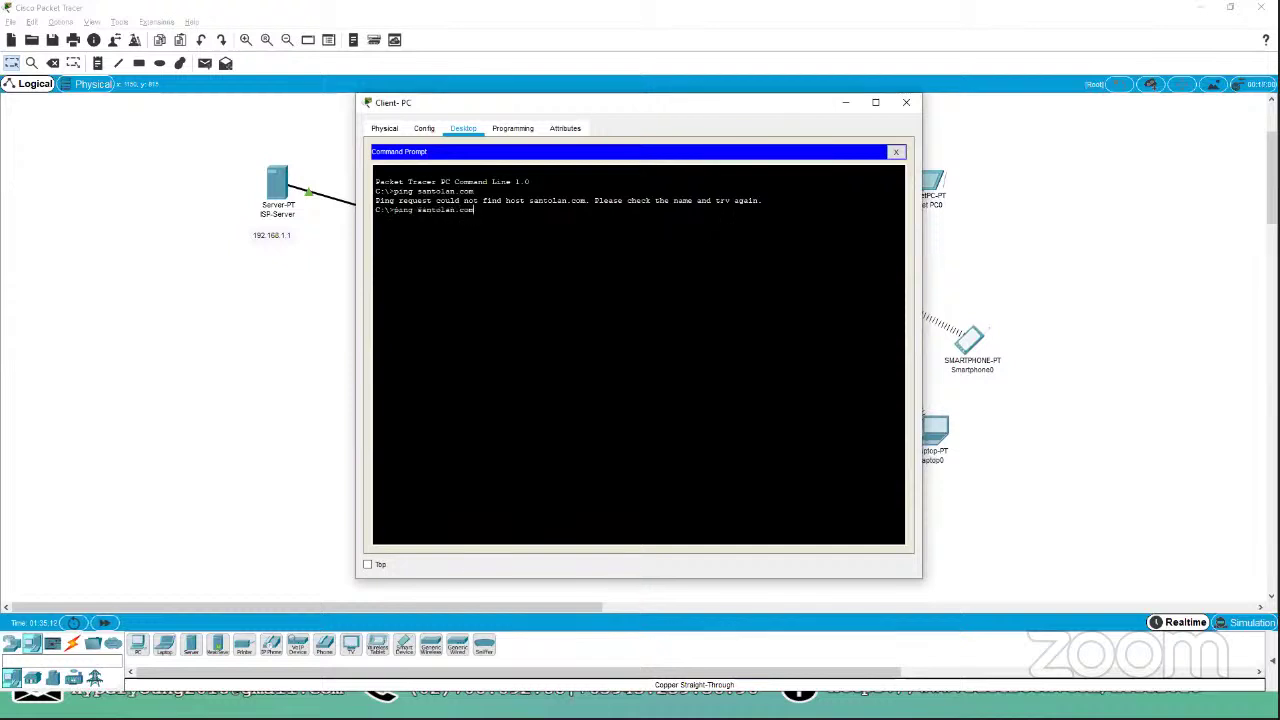
{"action": "key", "text": "Down"}
{"action": "key", "text": "Return"}
{"action": "key", "text": "Up"}
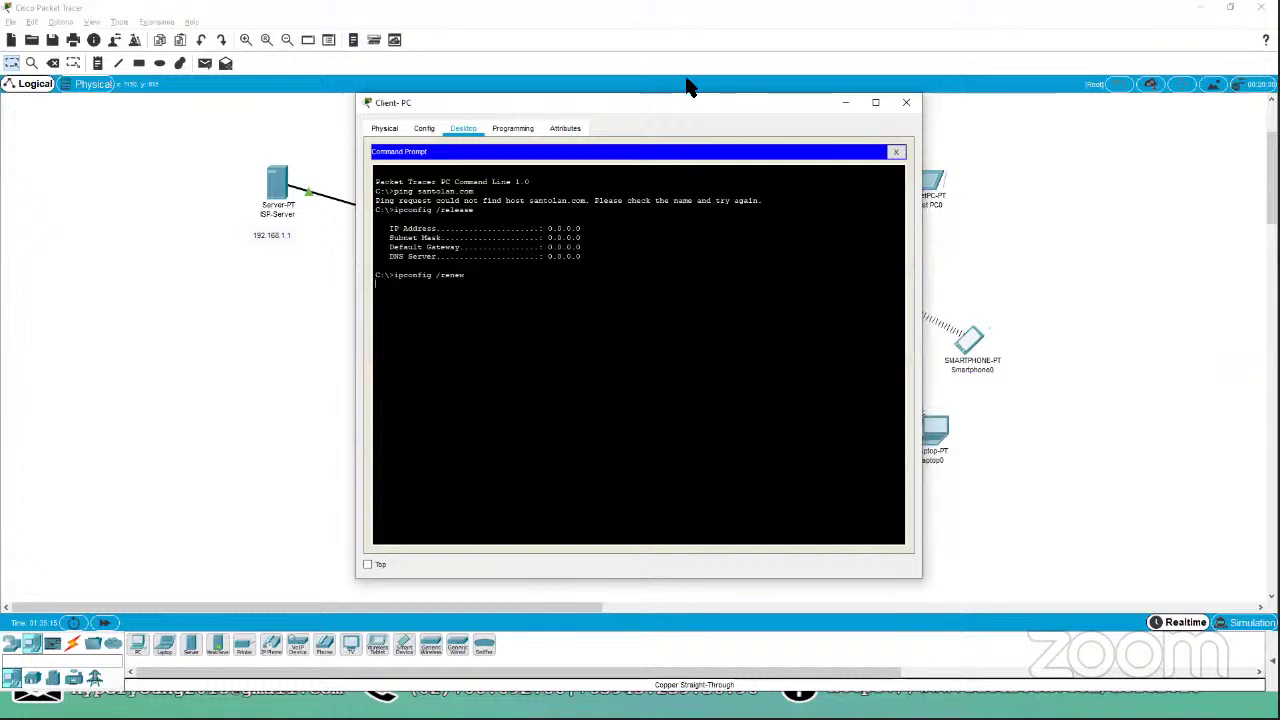
{"action": "key", "text": "Return"}
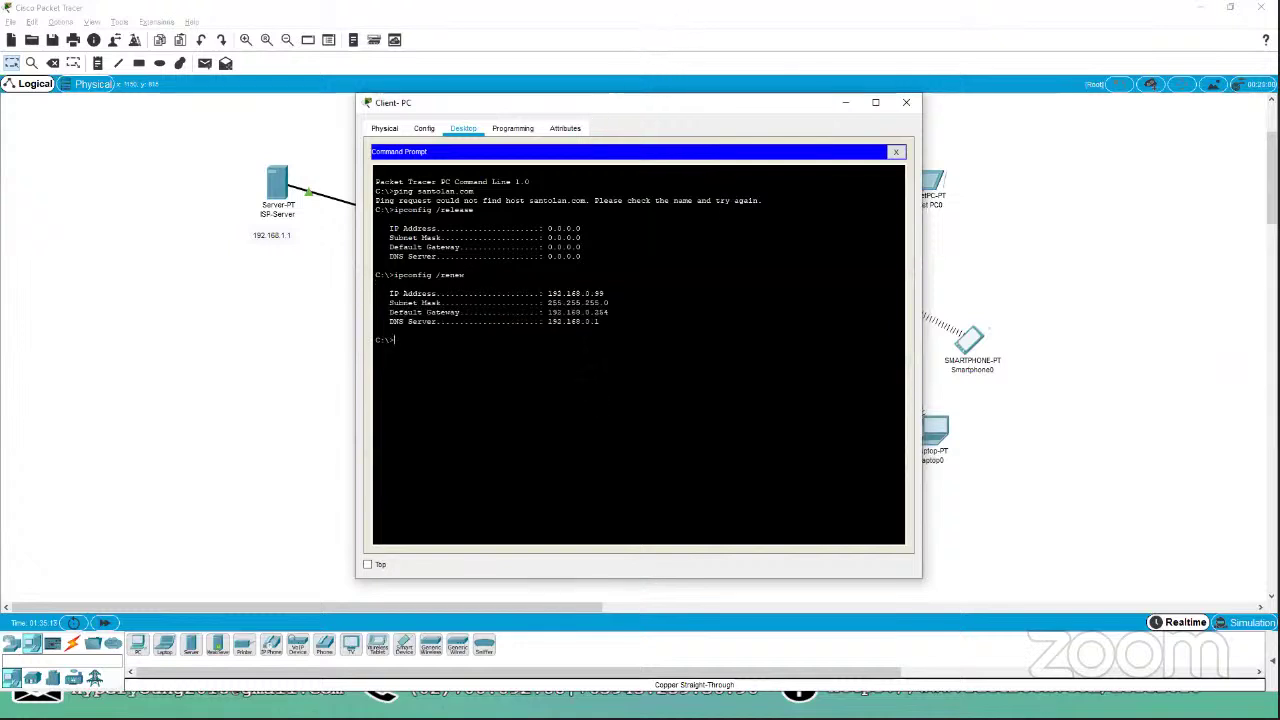
Step: Ping santolan.com from Client-PC, now getting replies from 192.168.0.1
{"action": "type", "text": "ping santolan.com"}
{"action": "key", "text": "Return"}
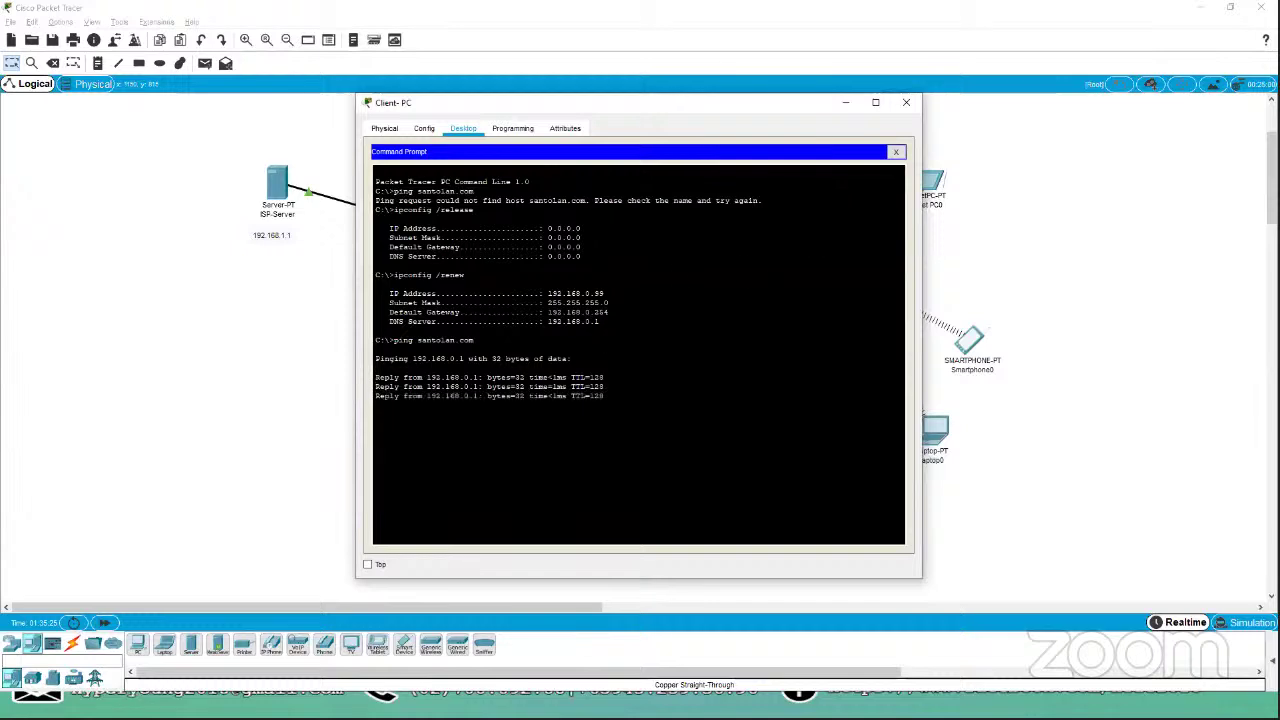
{"action": "left_click", "coordinate": [896, 151]}
Step: Run ipconfig /release and /renew on Laptop0, obtaining address 192.168.0.103
{"action": "left_click", "coordinate": [906, 103]}
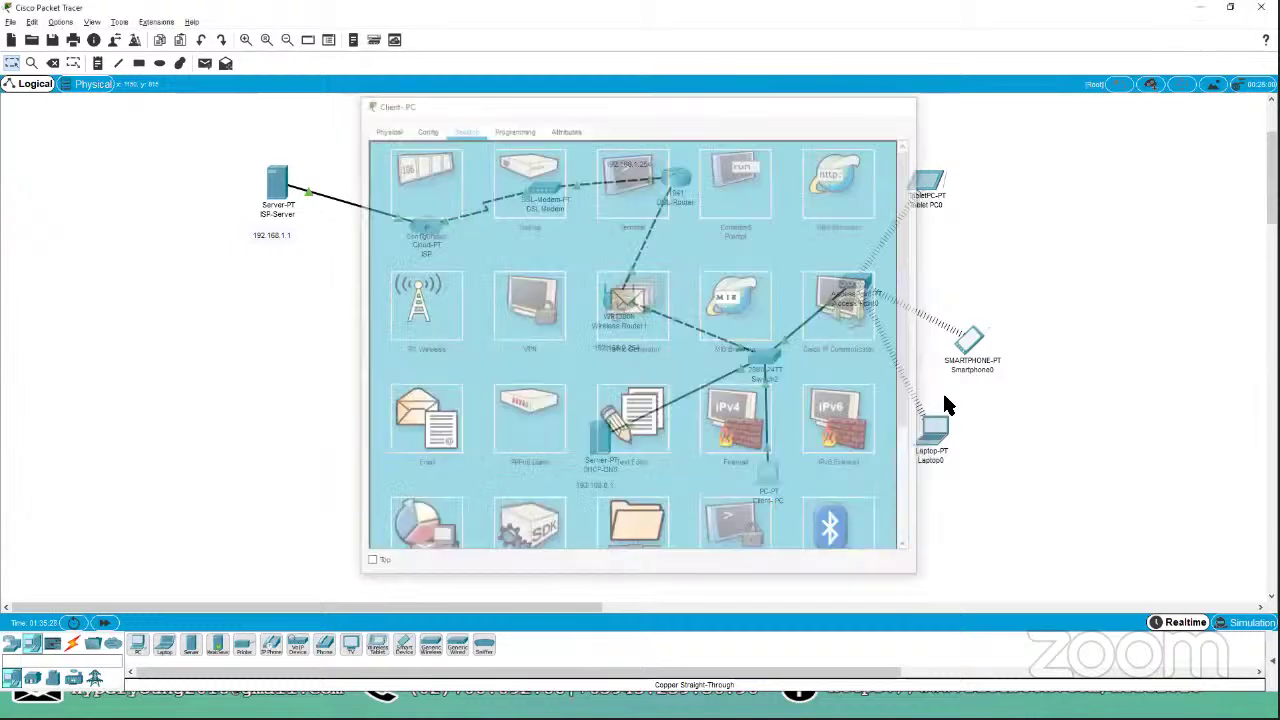
{"action": "left_click", "coordinate": [938, 440]}
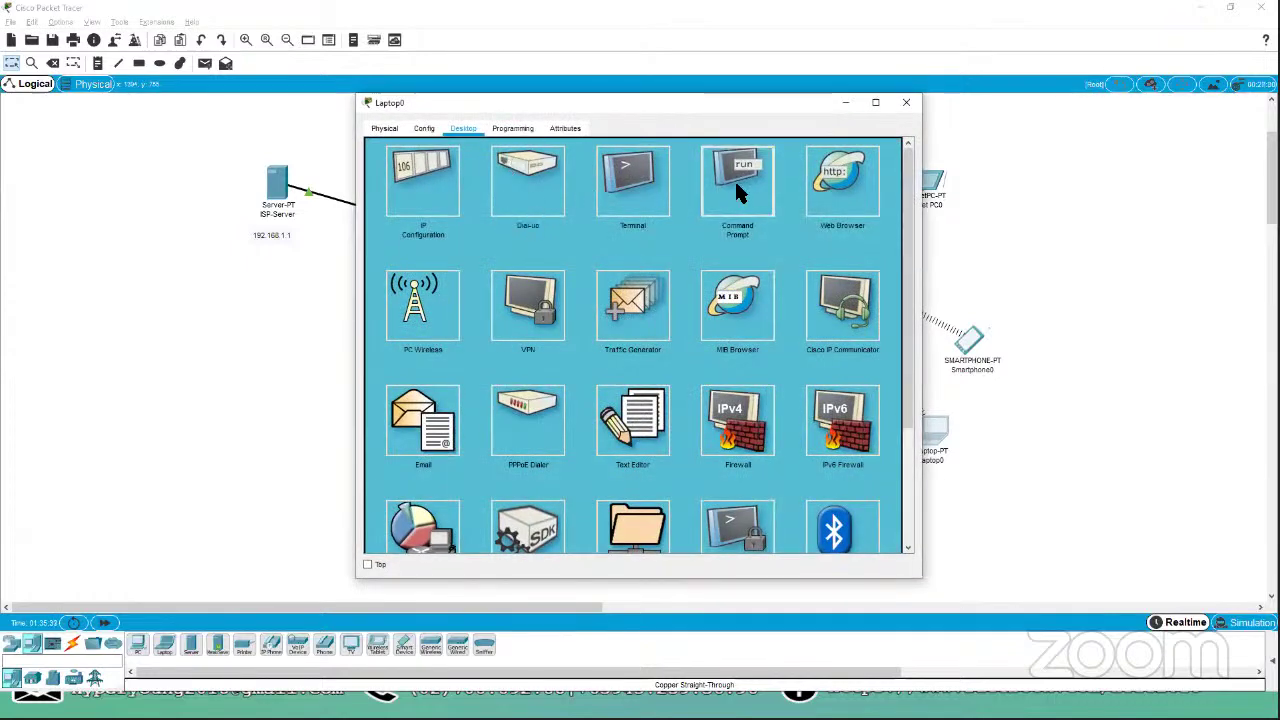
{"action": "left_click", "coordinate": [736, 180]}
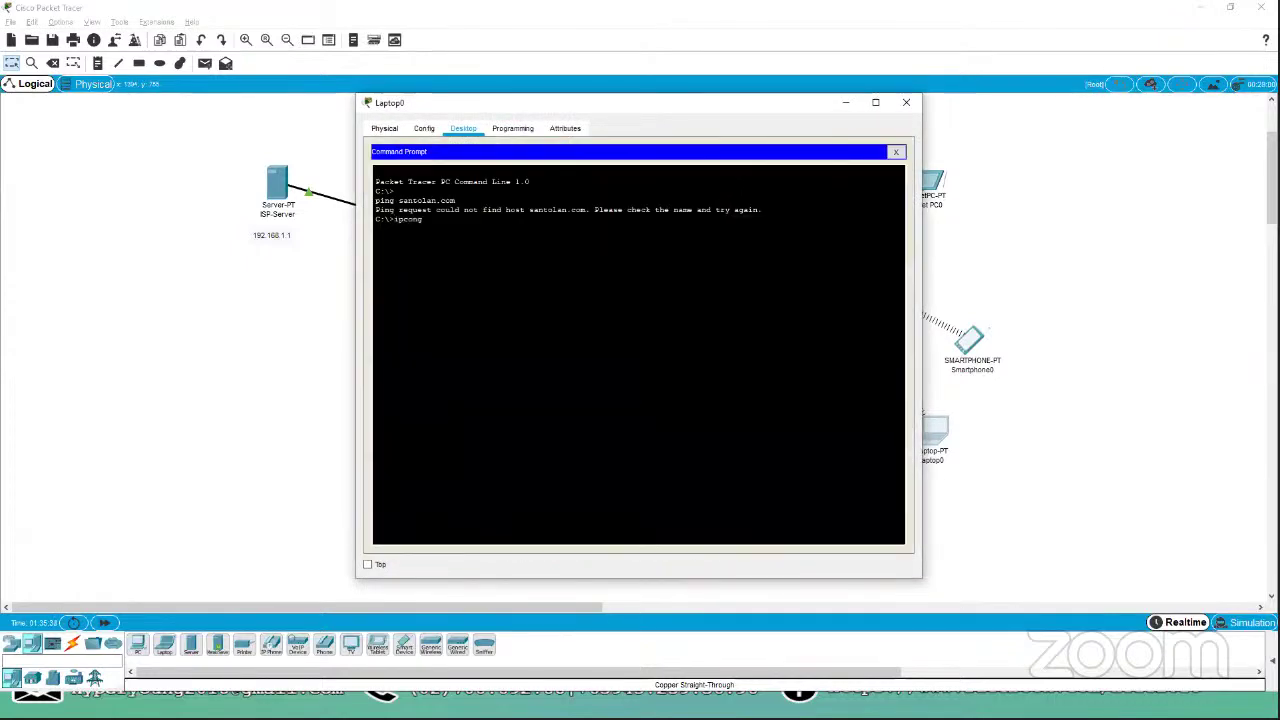
{"action": "key", "text": "BackSpace"}
{"action": "key", "text": "BackSpace"}
{"action": "key", "text": "BackSpace"}
{"action": "type", "text": "on"}
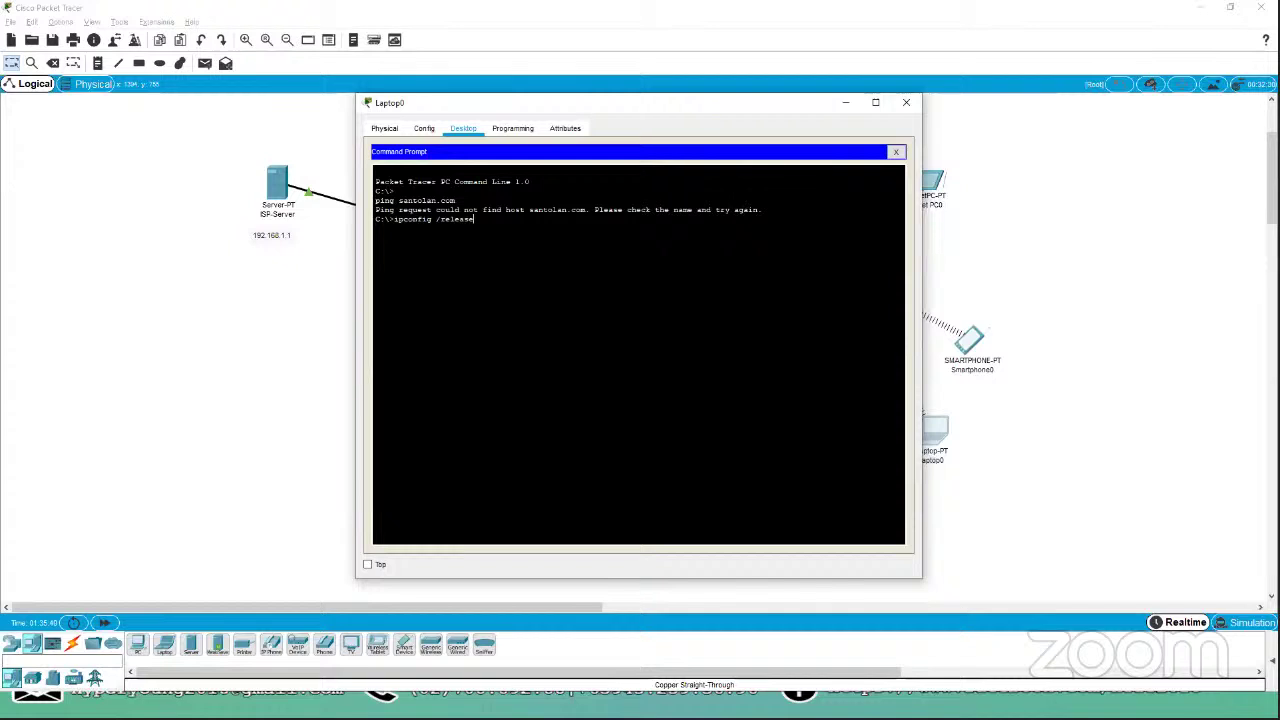
{"action": "type", "text": "fig /release"}
{"action": "key", "text": "Return"}
{"action": "key", "text": "Up"}
{"action": "key", "text": "BackSpace"}
{"action": "key", "text": "BackSpace"}
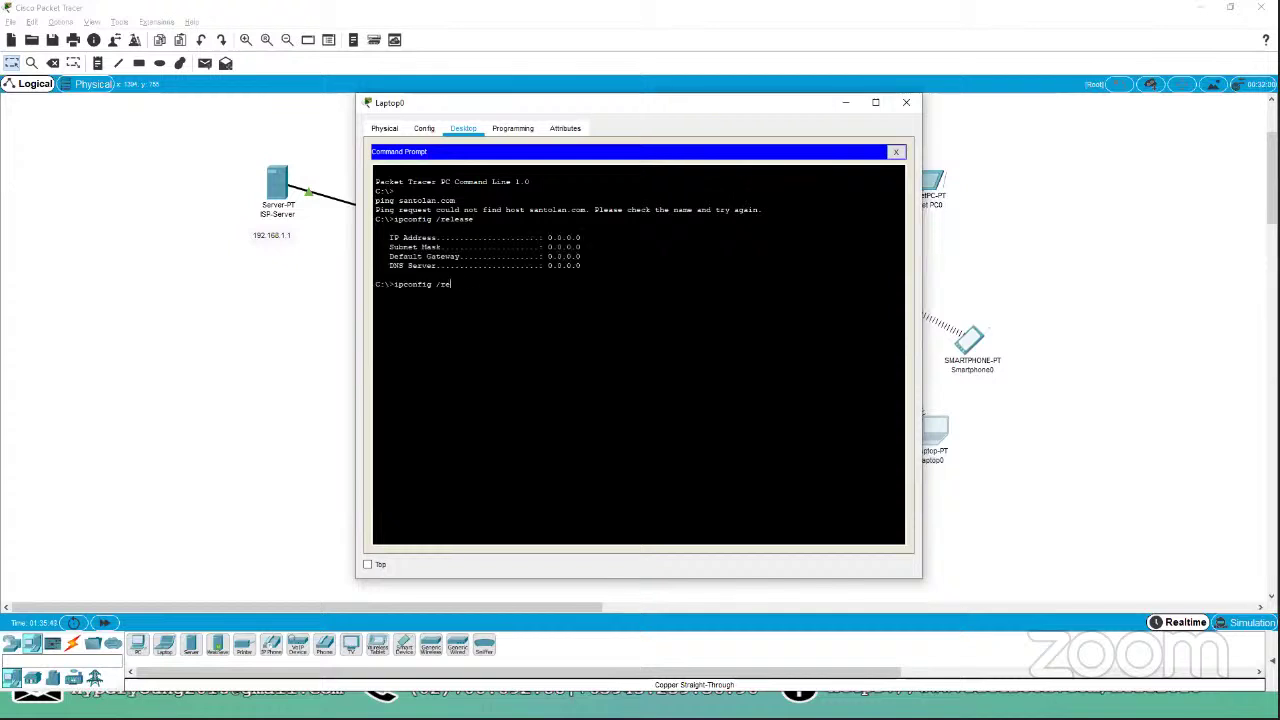
{"action": "type", "text": "new"}
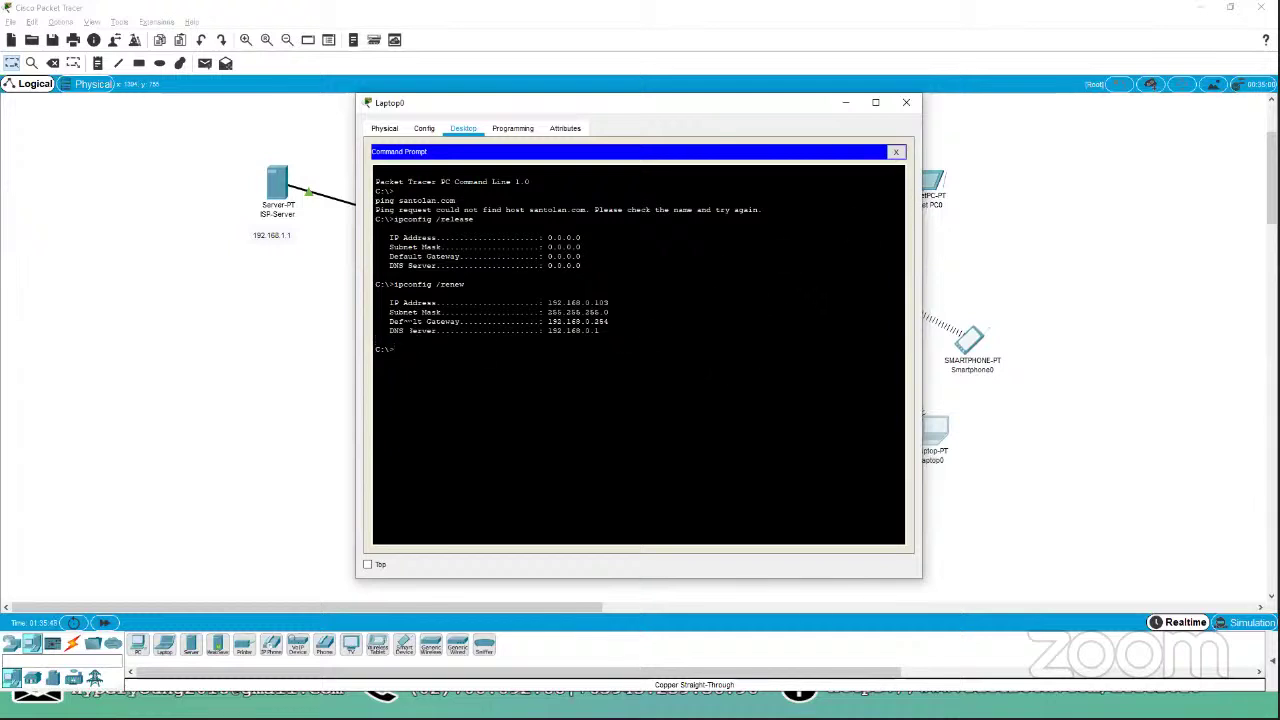
Step: Ping santolan.com from Laptop0, getting replies from 192.168.0.1, then close the laptop
{"action": "left_click_drag", "start_coordinate": [384, 330], "coordinate": [600, 330]}
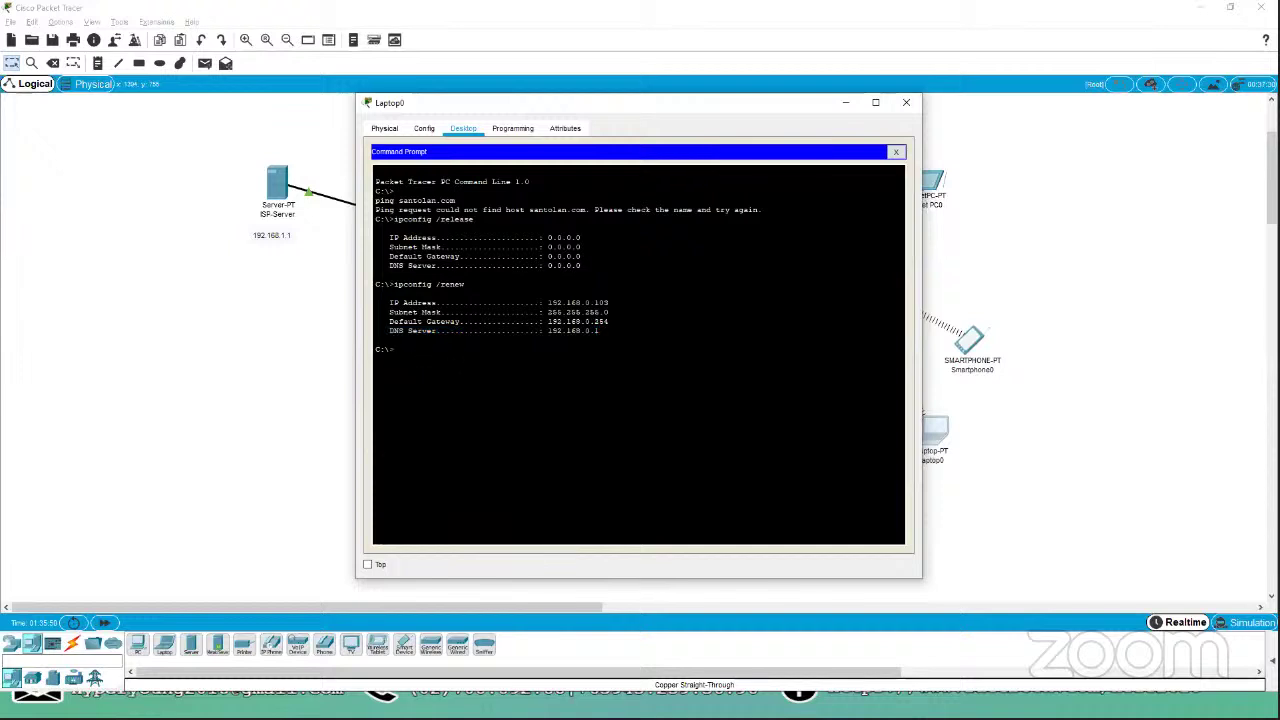
{"action": "type", "text": "ping santolan.com"}
{"action": "key", "text": "Return"}
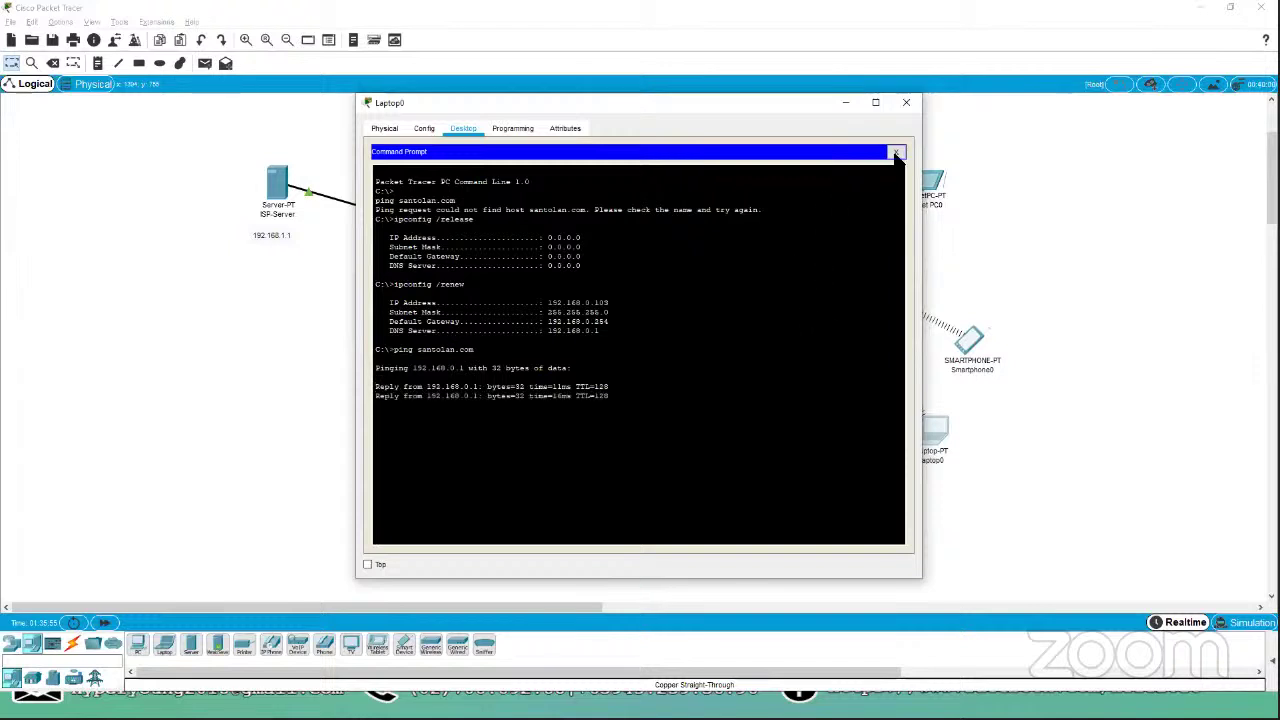
{"action": "left_click", "coordinate": [896, 153]}
{"action": "left_click", "coordinate": [906, 103]}
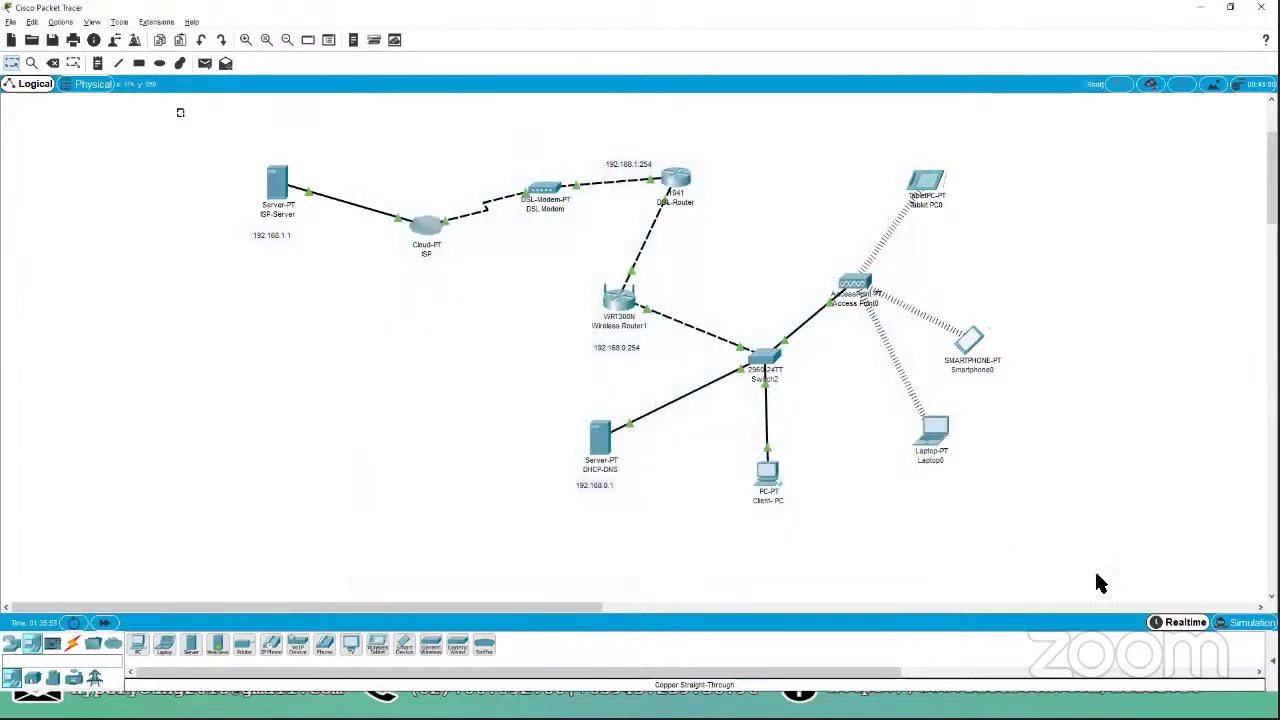
Step: Select the entire network diagram and drag it slightly left
{"action": "left_click_drag", "start_coordinate": [1100, 584], "coordinate": [1122, 556]}
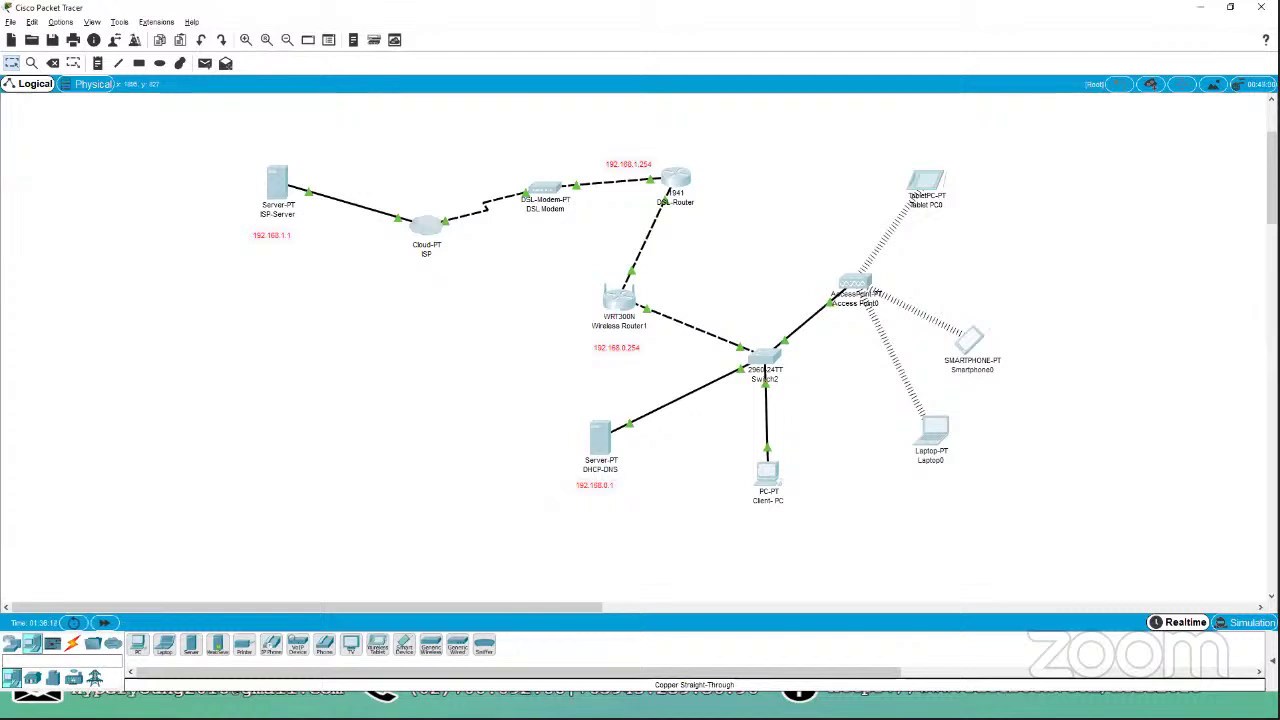
{"action": "left_click_drag", "start_coordinate": [177, 114], "coordinate": [1094, 537]}
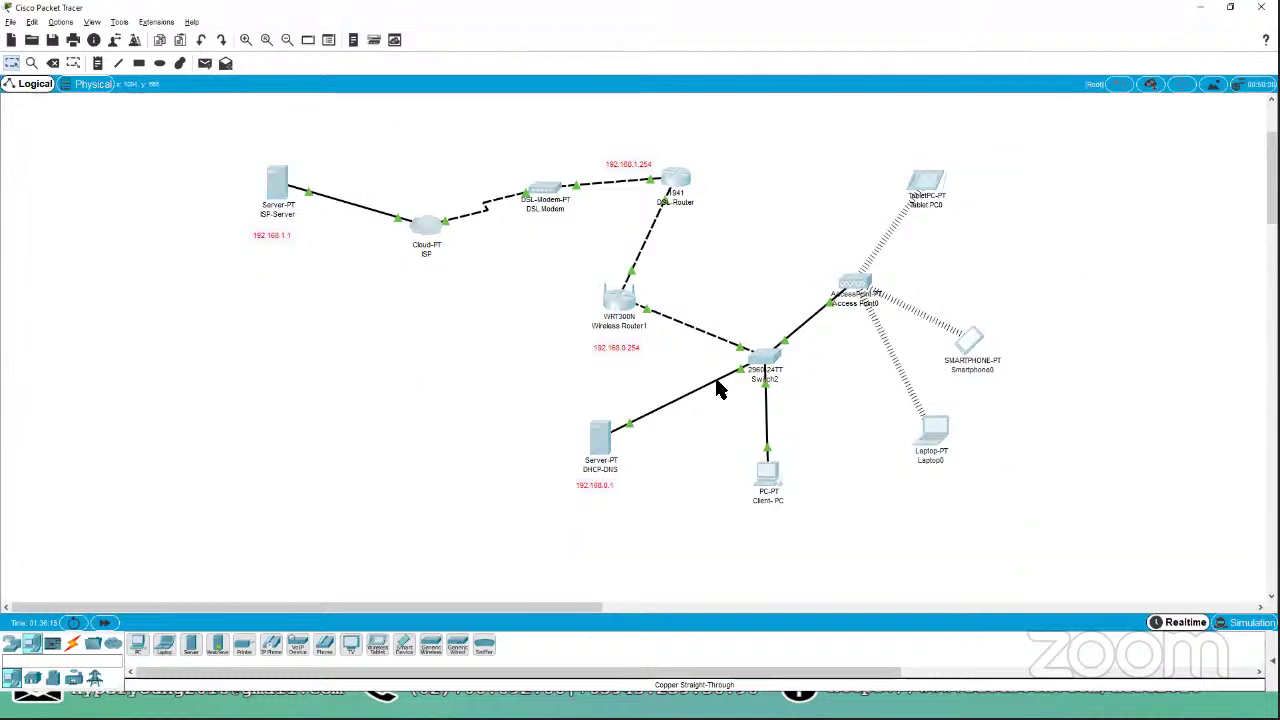
{"action": "left_click_drag", "start_coordinate": [623, 320], "coordinate": [580, 315]}
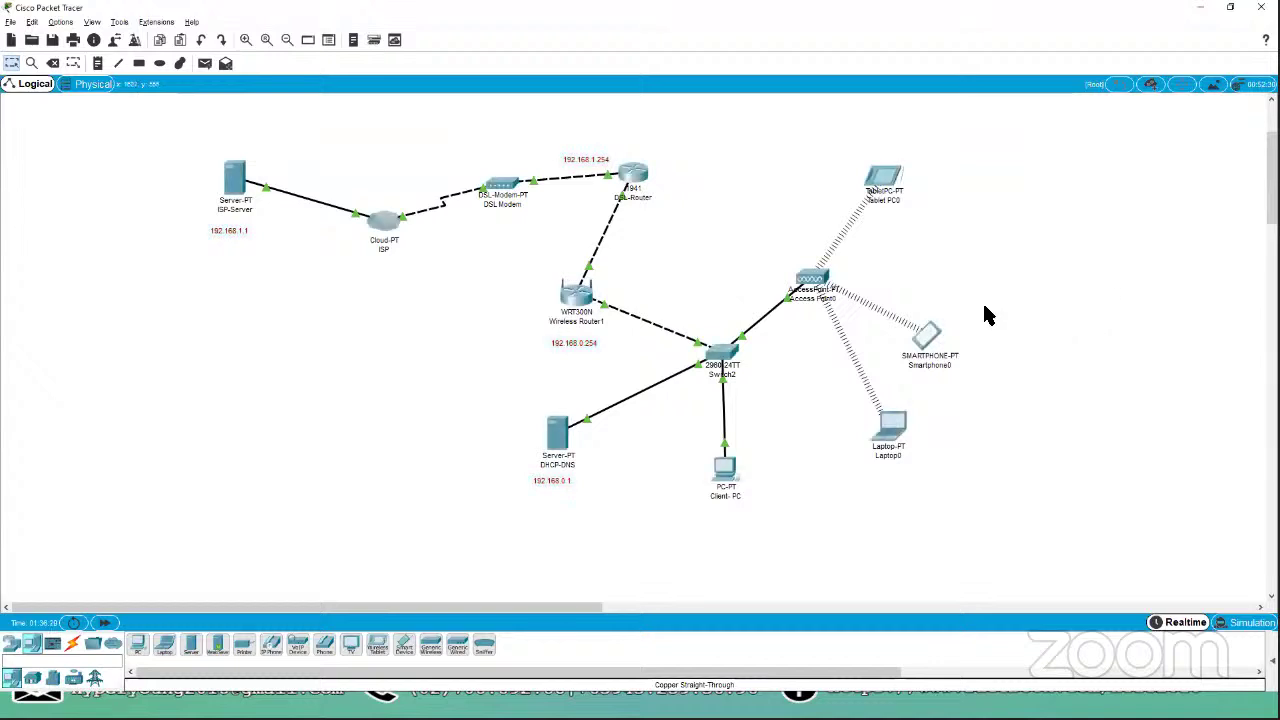
{"action": "left_click_drag", "start_coordinate": [130, 108], "coordinate": [1050, 596]}
{"action": "left_click", "coordinate": [1050, 489]}
Step: Select Wireless Router1, Switch2, Access Point0, the server, Client-PC and wireless clients individually
{"action": "left_click_drag", "start_coordinate": [112, 106], "coordinate": [1085, 558]}
{"action": "left_click_drag", "start_coordinate": [155, 117], "coordinate": [674, 269]}
{"action": "left_click_drag", "start_coordinate": [522, 265], "coordinate": [617, 360]}
{"action": "left_click_drag", "start_coordinate": [688, 327], "coordinate": [745, 385]}
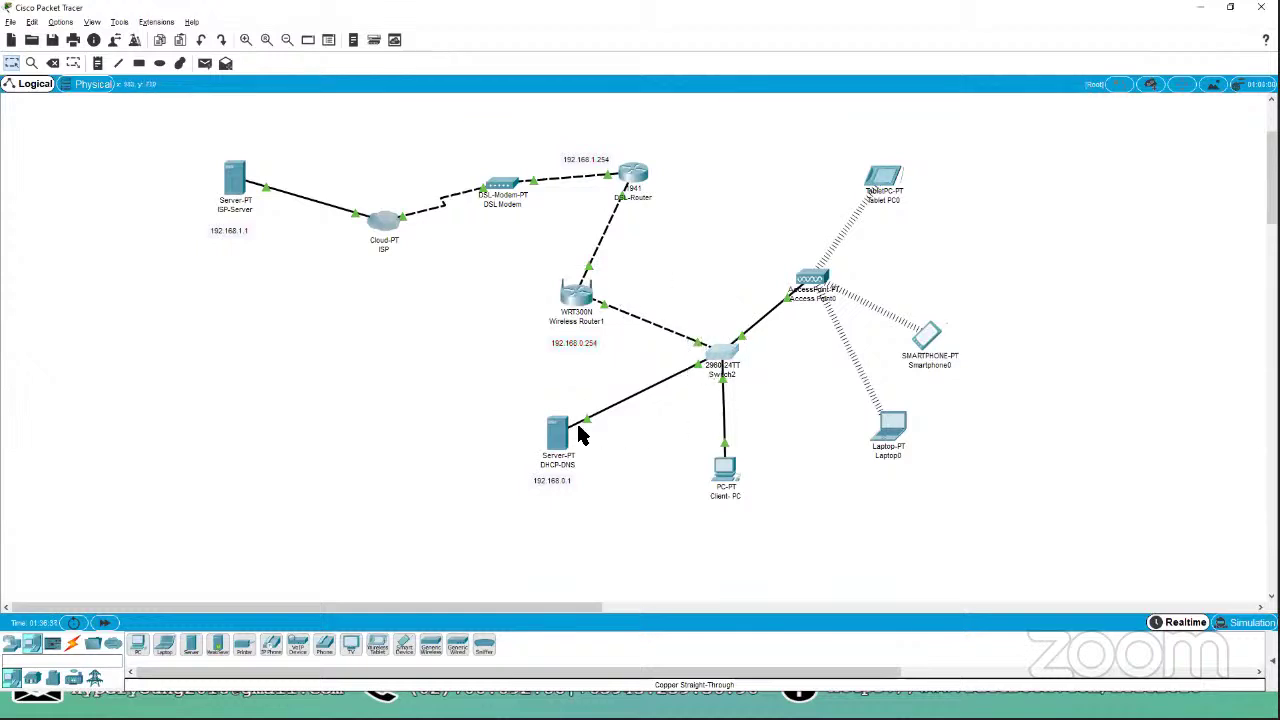
{"action": "left_click_drag", "start_coordinate": [765, 243], "coordinate": [865, 318]}
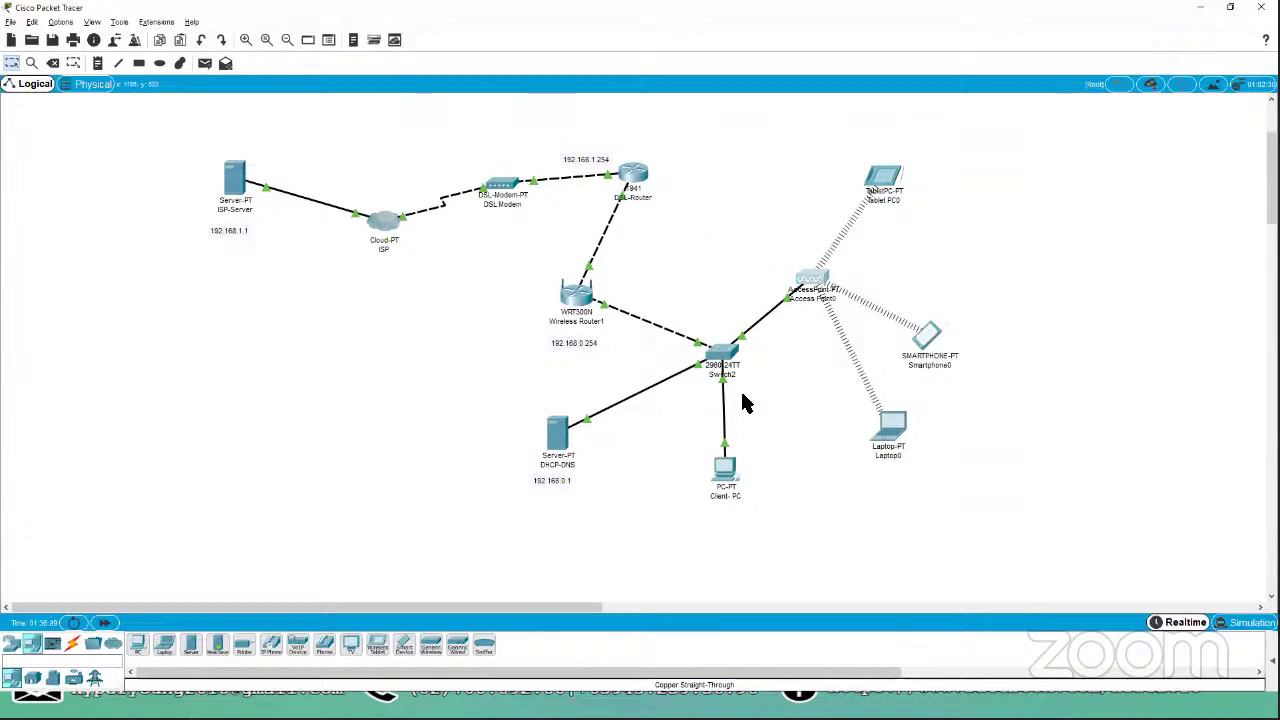
{"action": "left_click_drag", "start_coordinate": [493, 390], "coordinate": [650, 520]}
{"action": "left_click_drag", "start_coordinate": [676, 448], "coordinate": [812, 540]}
{"action": "left_click_drag", "start_coordinate": [804, 132], "coordinate": [1048, 500]}
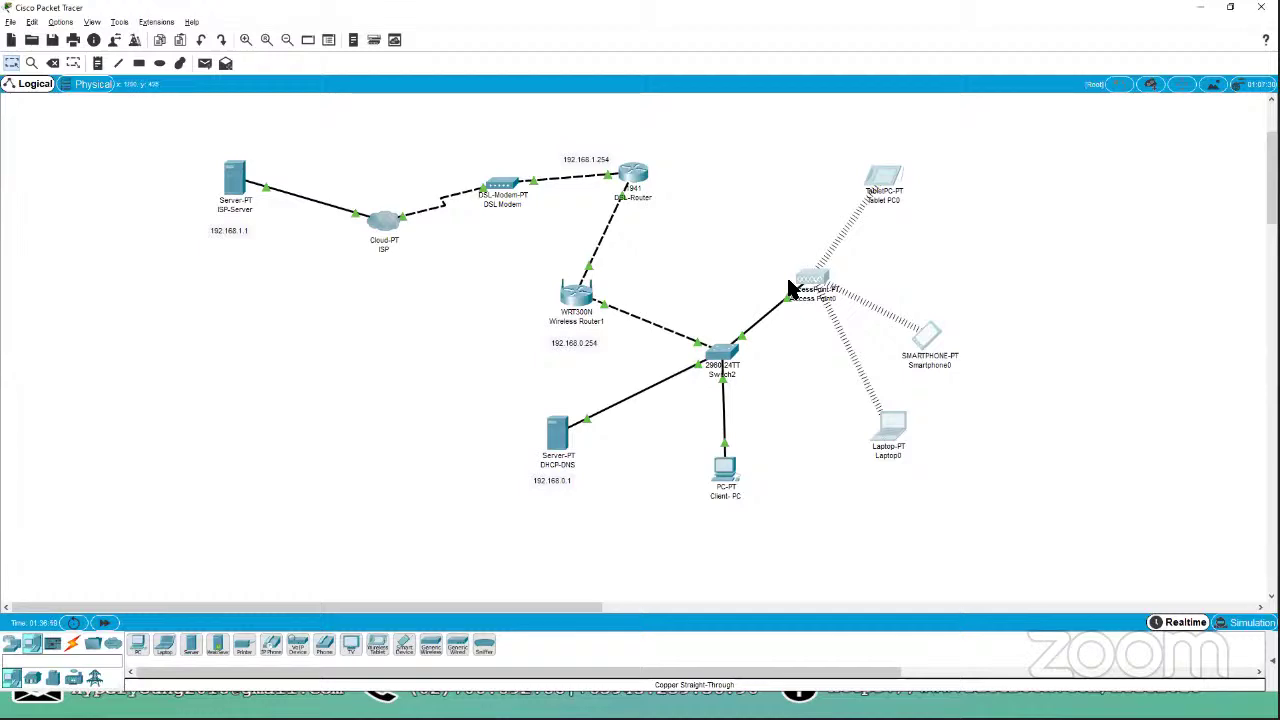
Step: Set SSID Broadcast to Disabled in Wireless Router1's Basic Wireless Settings for santolan
{"action": "left_click", "coordinate": [580, 298]}
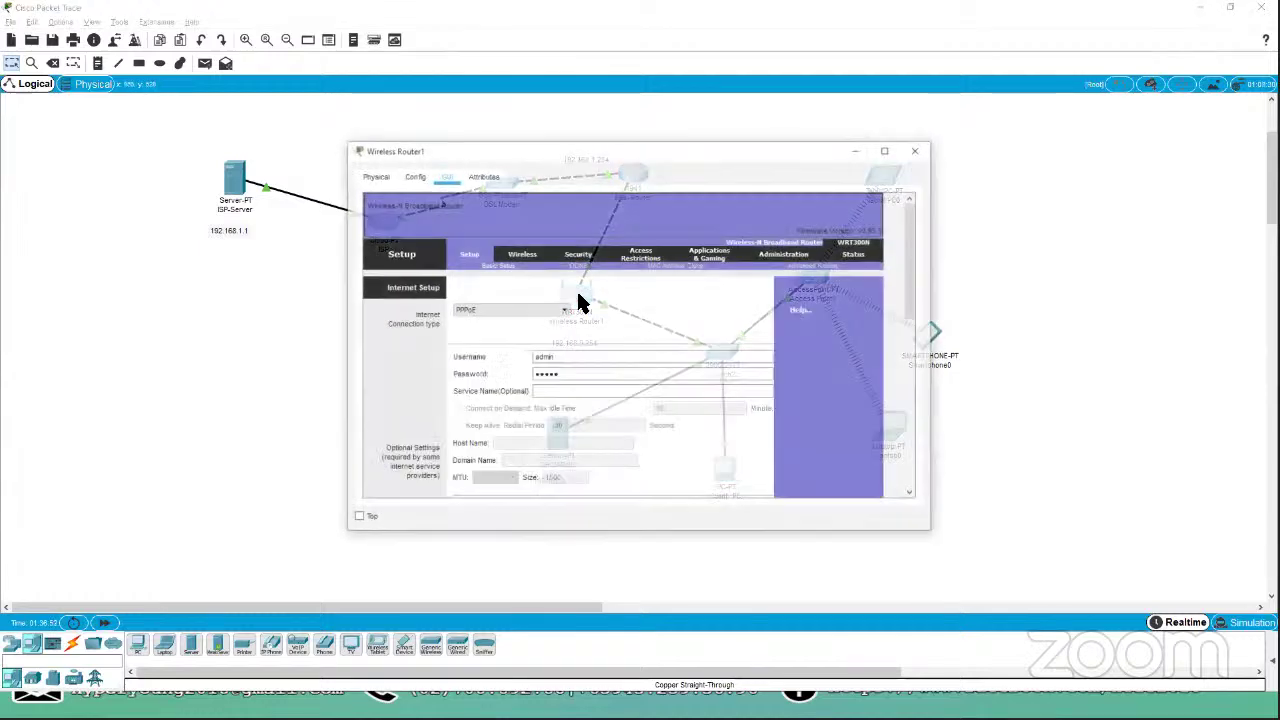
{"action": "left_click", "coordinate": [374, 176]}
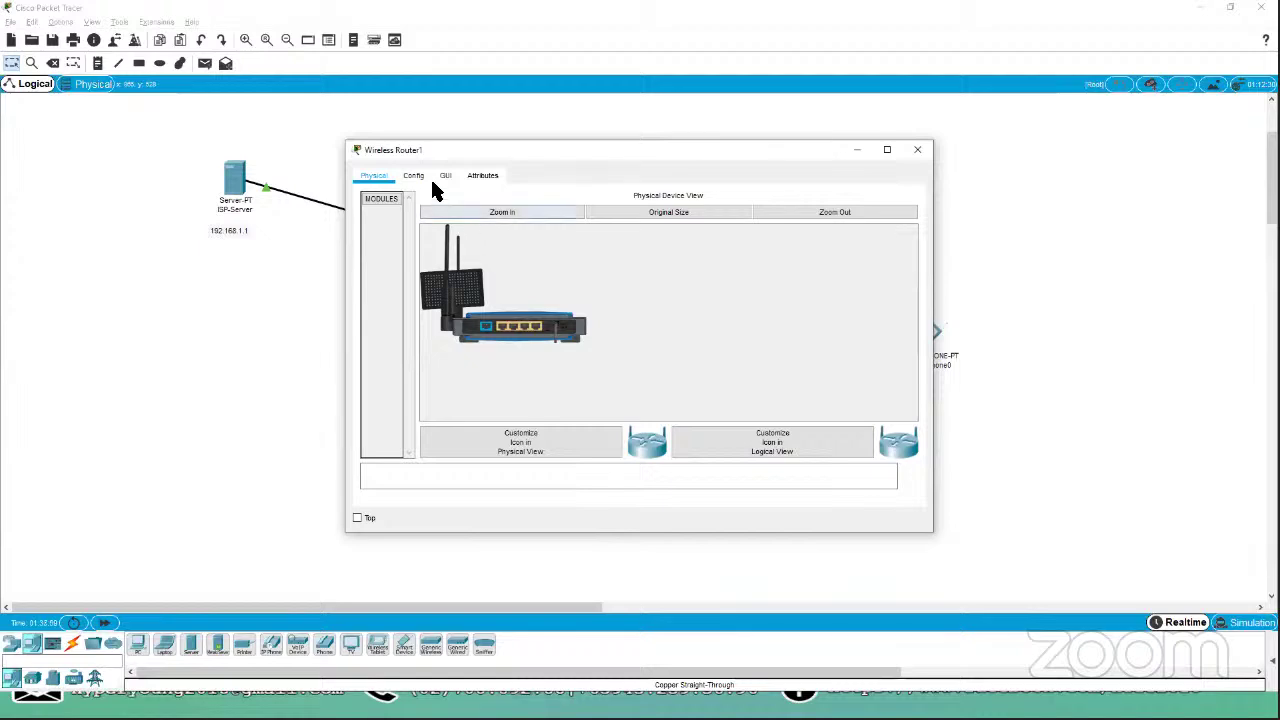
{"action": "left_click", "coordinate": [446, 176]}
{"action": "scroll", "coordinate": [690, 395], "scroll_direction": "down", "scroll_amount": 5}
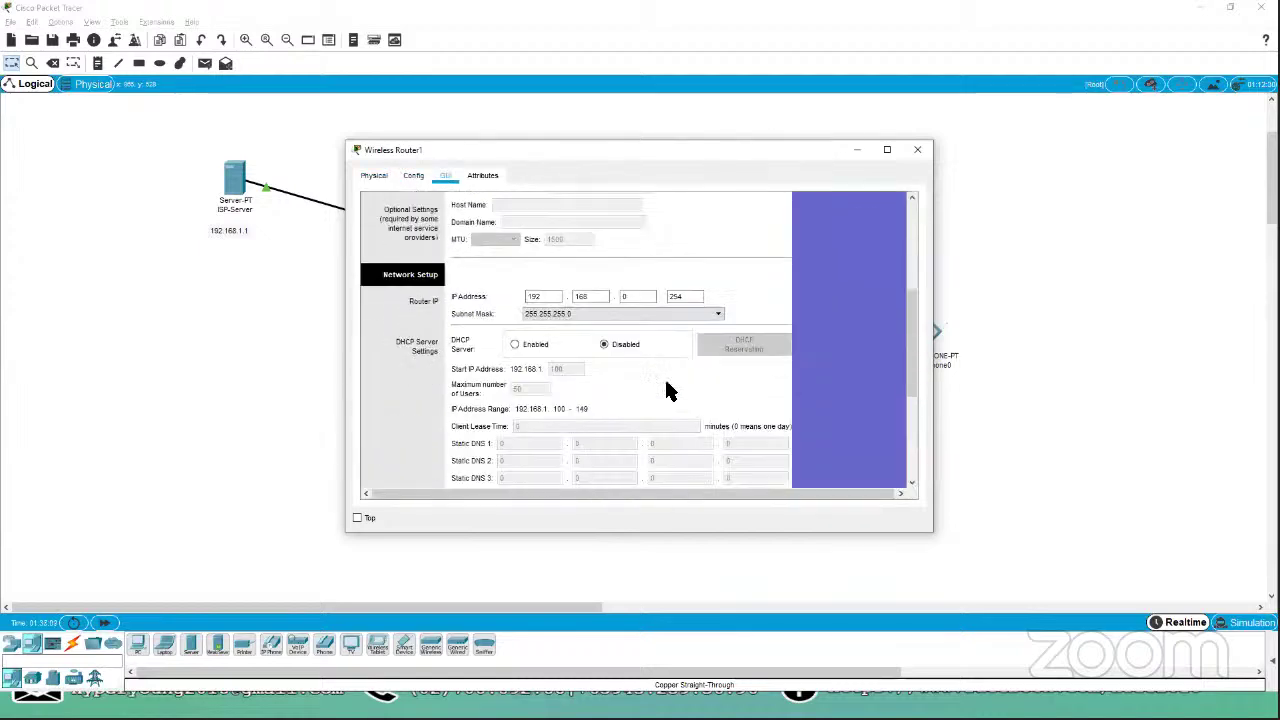
{"action": "scroll", "coordinate": [668, 390], "scroll_direction": "down", "scroll_amount": 1}
{"action": "scroll", "coordinate": [634, 363], "scroll_direction": "up", "scroll_amount": 6}
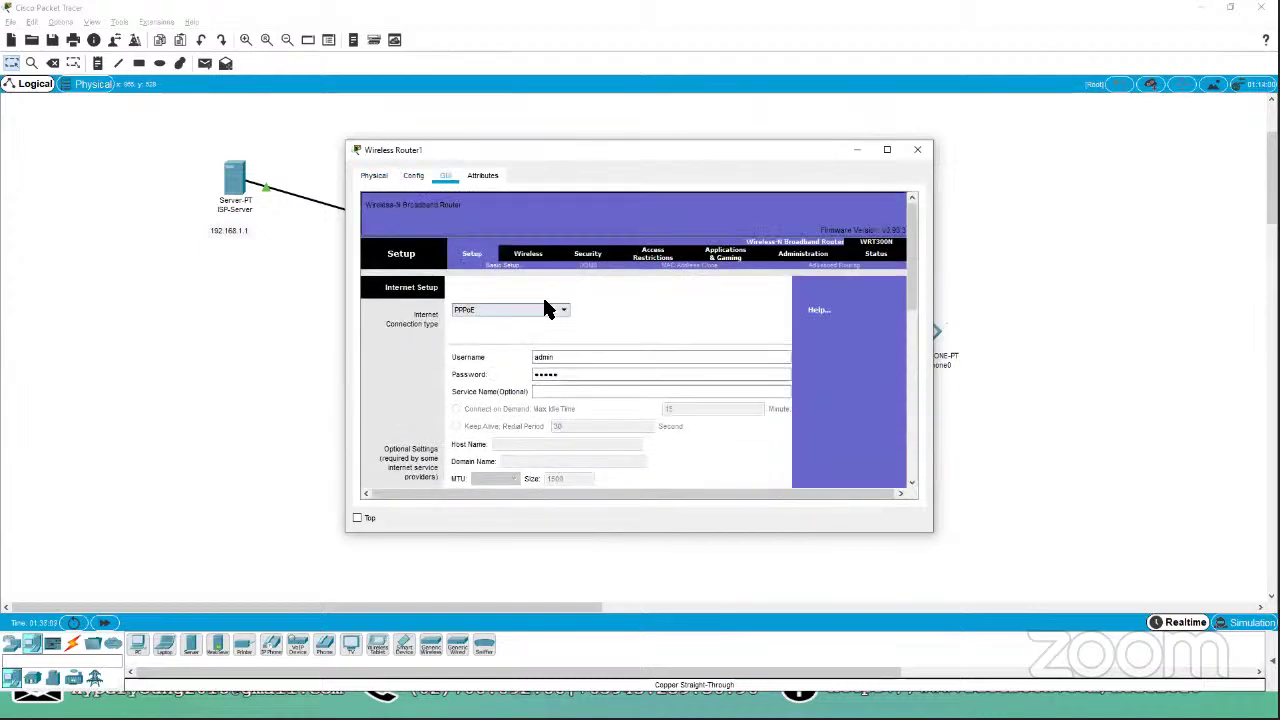
{"action": "scroll", "coordinate": [546, 308], "scroll_direction": "up", "scroll_amount": 1}
{"action": "left_click", "coordinate": [530, 256]}
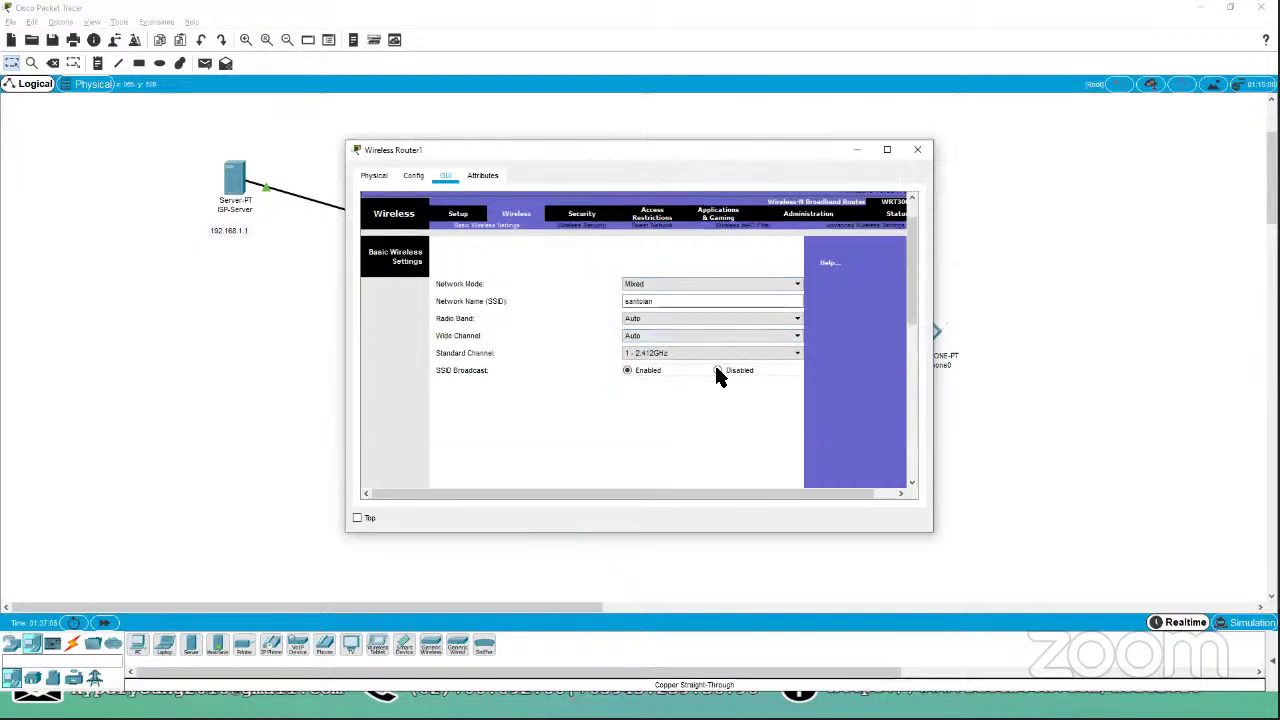
{"action": "left_click", "coordinate": [717, 371]}
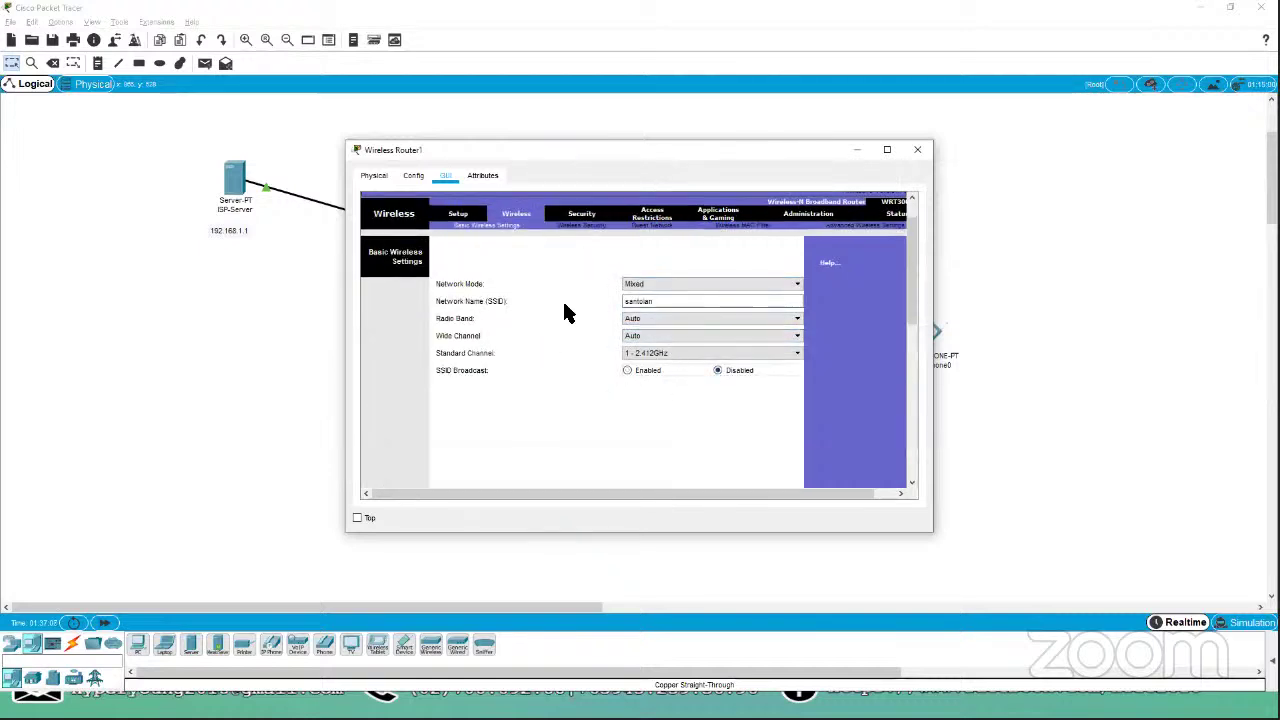
{"action": "left_click", "coordinate": [915, 152]}
{"action": "left_click_drag", "start_coordinate": [771, 257], "coordinate": [876, 316]}
{"action": "left_click_drag", "start_coordinate": [486, 250], "coordinate": [617, 363]}
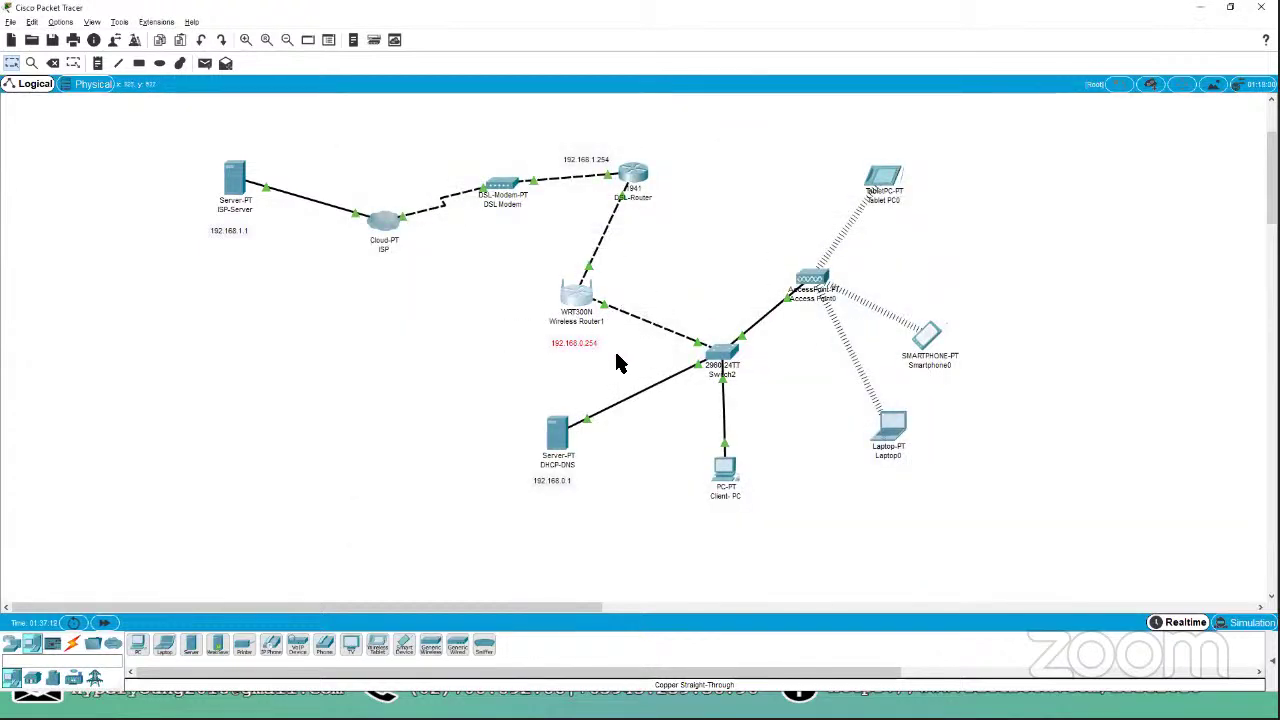
Step: Select Wireless Router1, Access Point0, the DHCP-DNS server and wireless clients individually
{"action": "left_click_drag", "start_coordinate": [518, 262], "coordinate": [605, 365]}
{"action": "left_click_drag", "start_coordinate": [745, 241], "coordinate": [850, 338]}
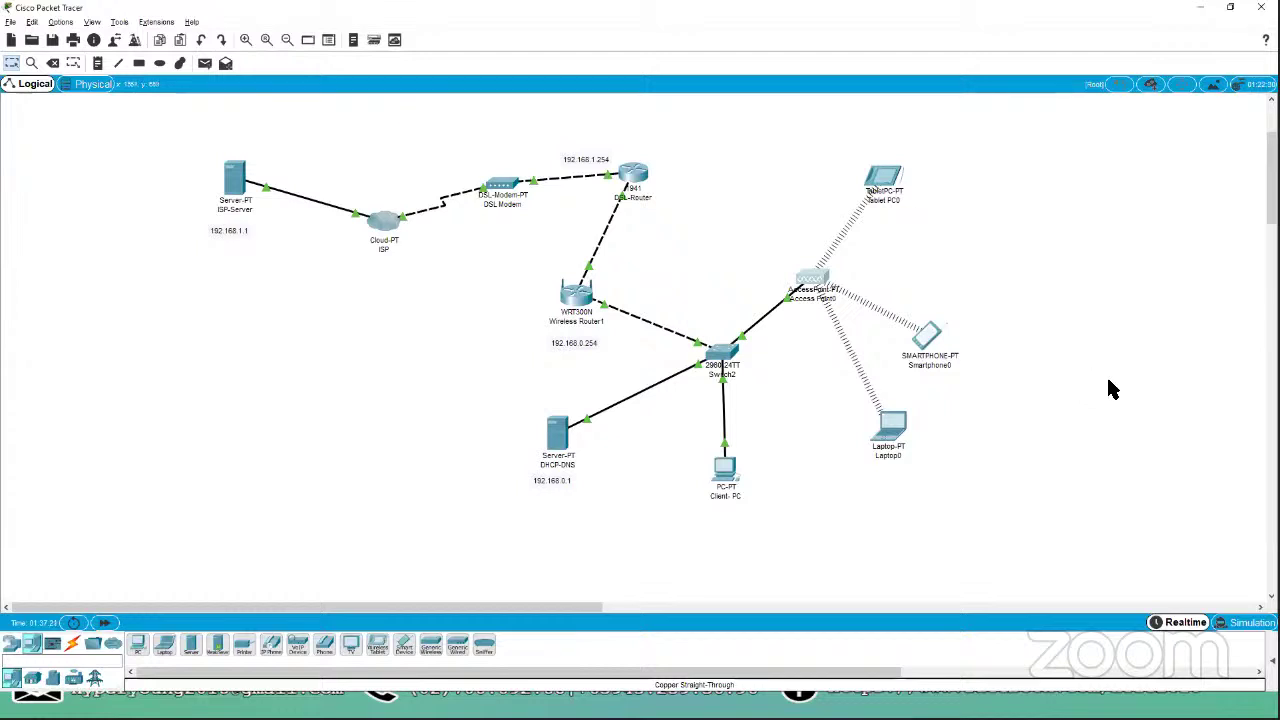
{"action": "left_click_drag", "start_coordinate": [768, 254], "coordinate": [868, 329]}
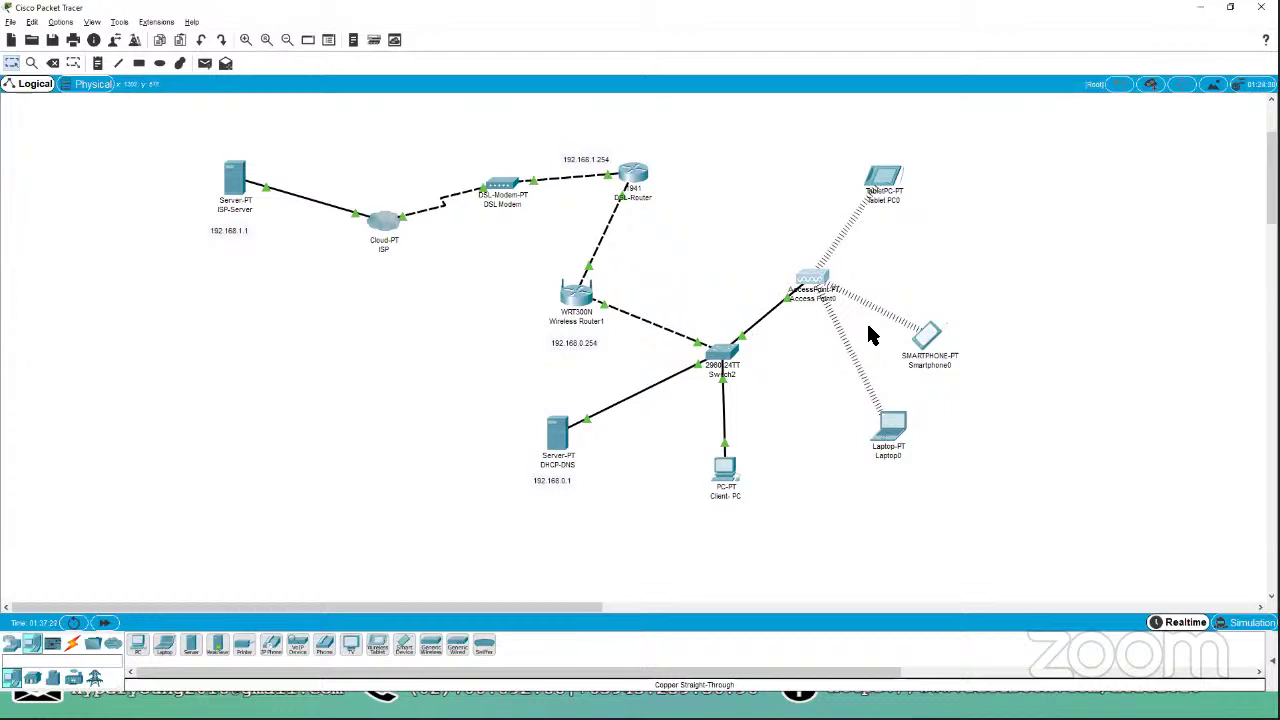
{"action": "left_click_drag", "start_coordinate": [752, 240], "coordinate": [848, 338]}
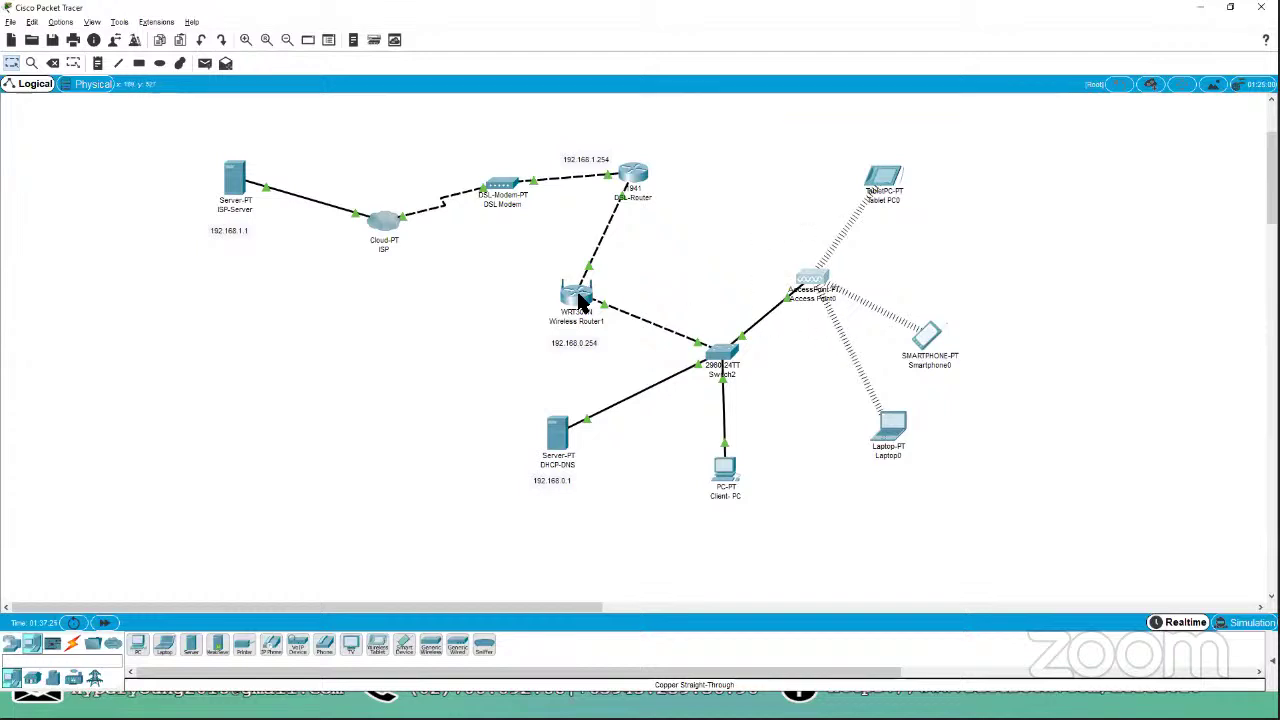
{"action": "left_click_drag", "start_coordinate": [471, 242], "coordinate": [643, 372]}
{"action": "left_click_drag", "start_coordinate": [510, 396], "coordinate": [598, 506]}
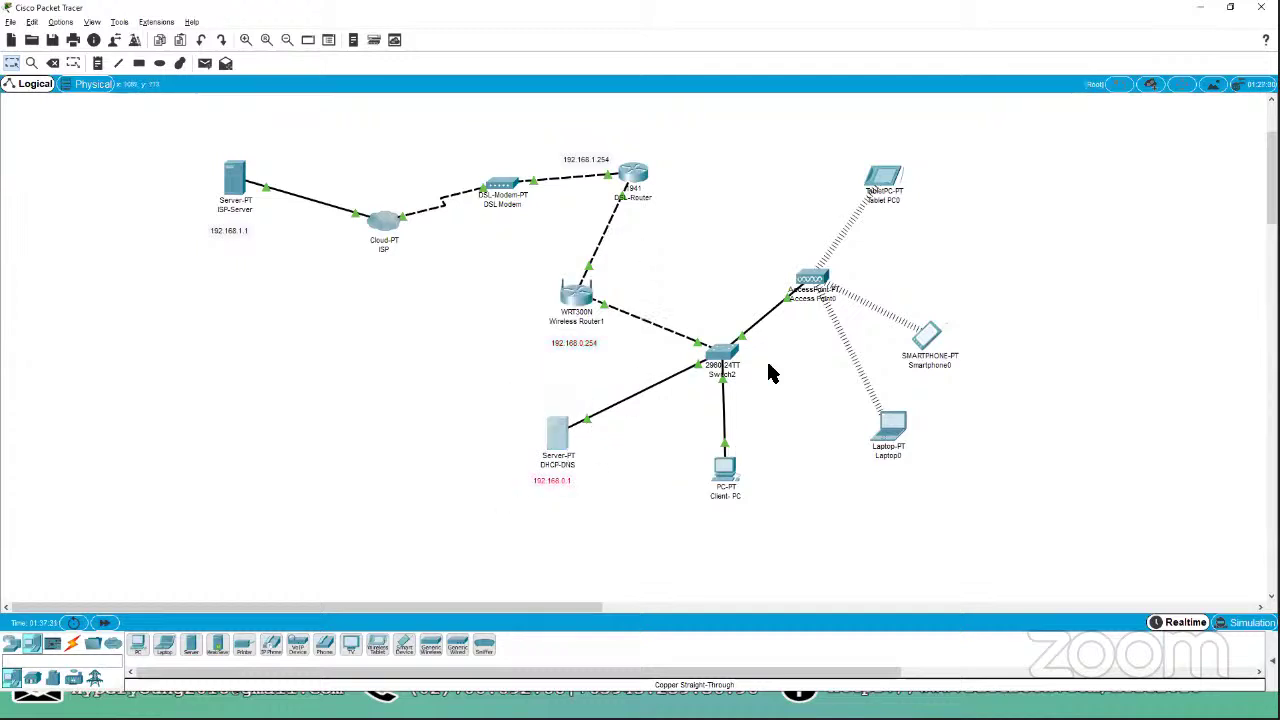
{"action": "left_click_drag", "start_coordinate": [752, 244], "coordinate": [846, 330]}
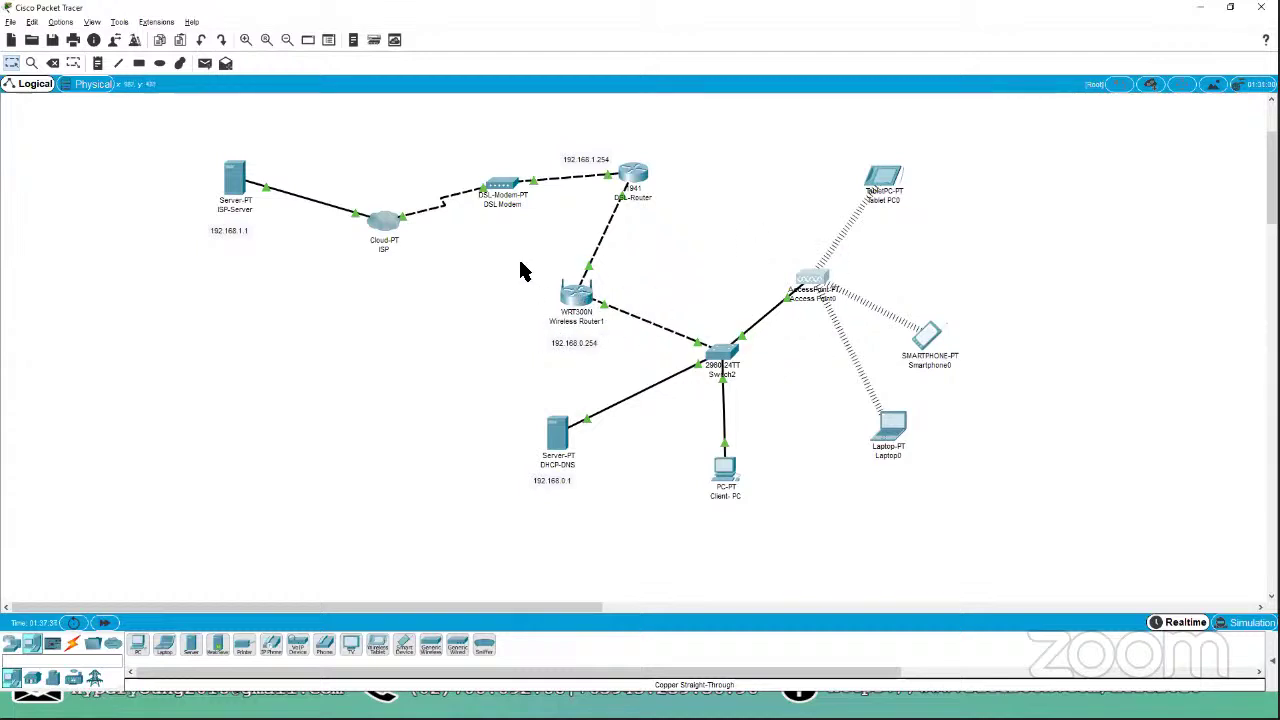
{"action": "left_click_drag", "start_coordinate": [521, 264], "coordinate": [652, 372]}
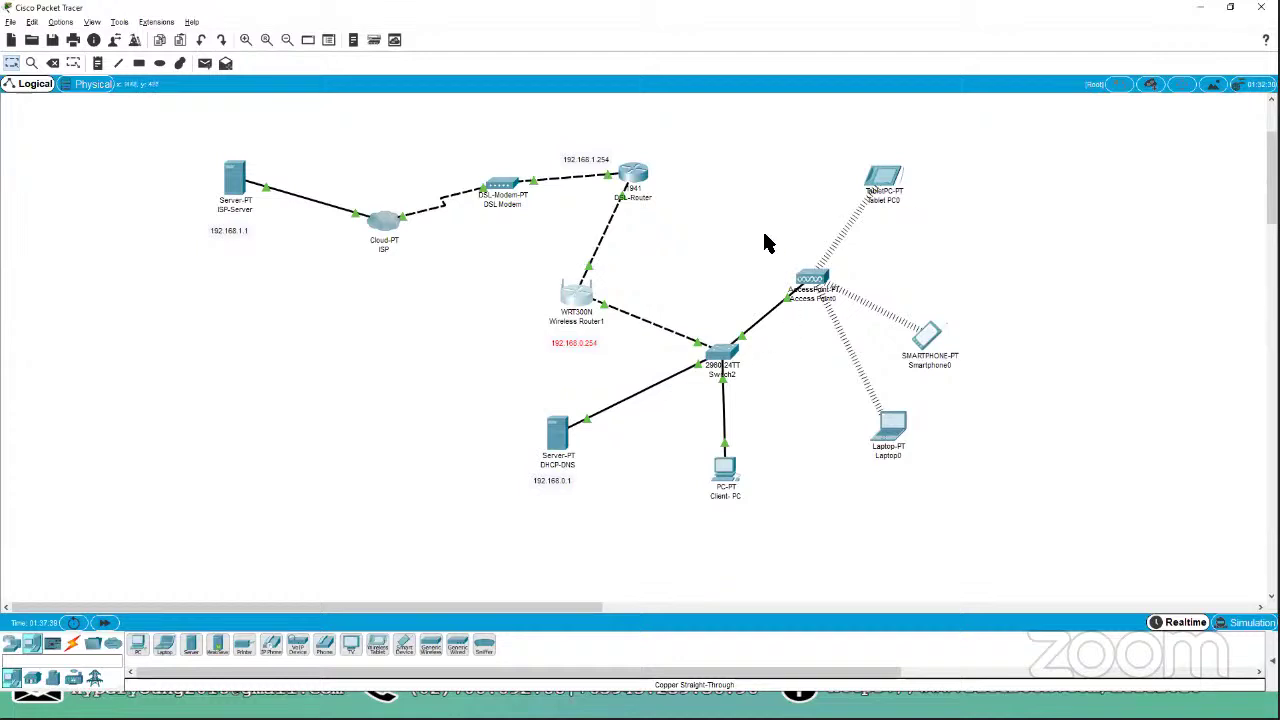
{"action": "left_click_drag", "start_coordinate": [762, 235], "coordinate": [845, 340]}
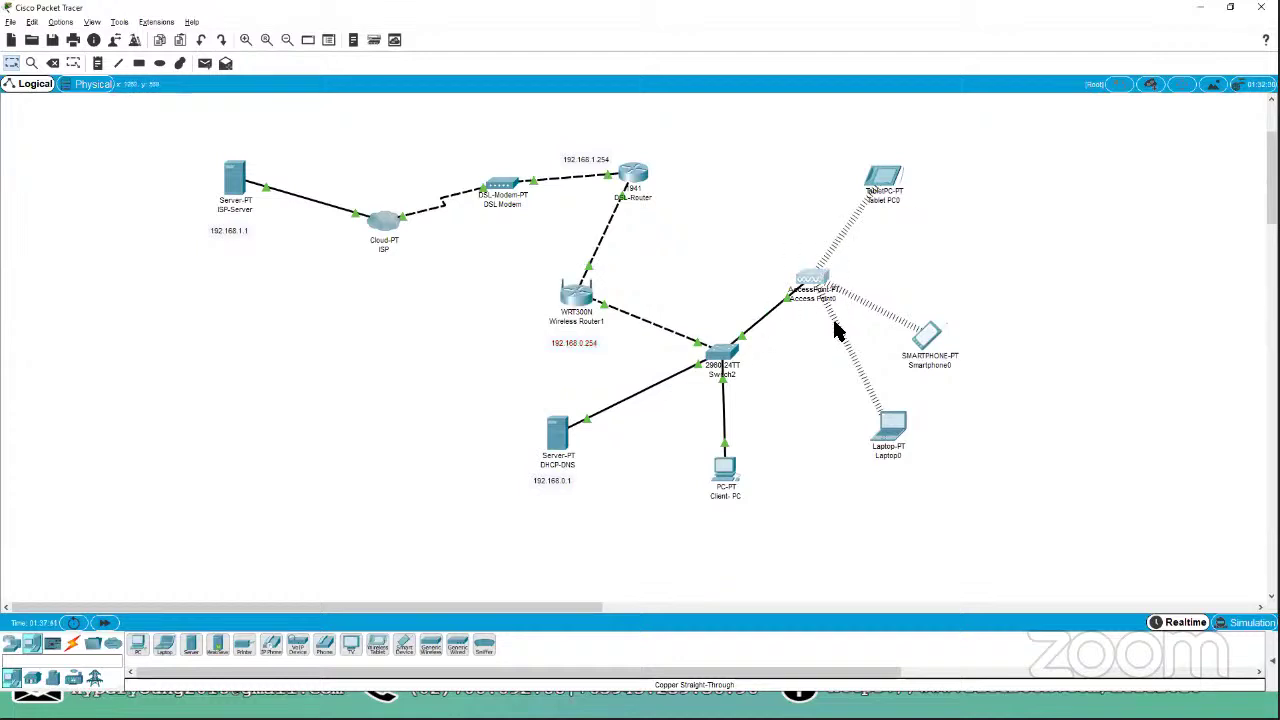
{"action": "left_click_drag", "start_coordinate": [797, 116], "coordinate": [1003, 502]}
{"action": "left_click", "coordinate": [1085, 443]}
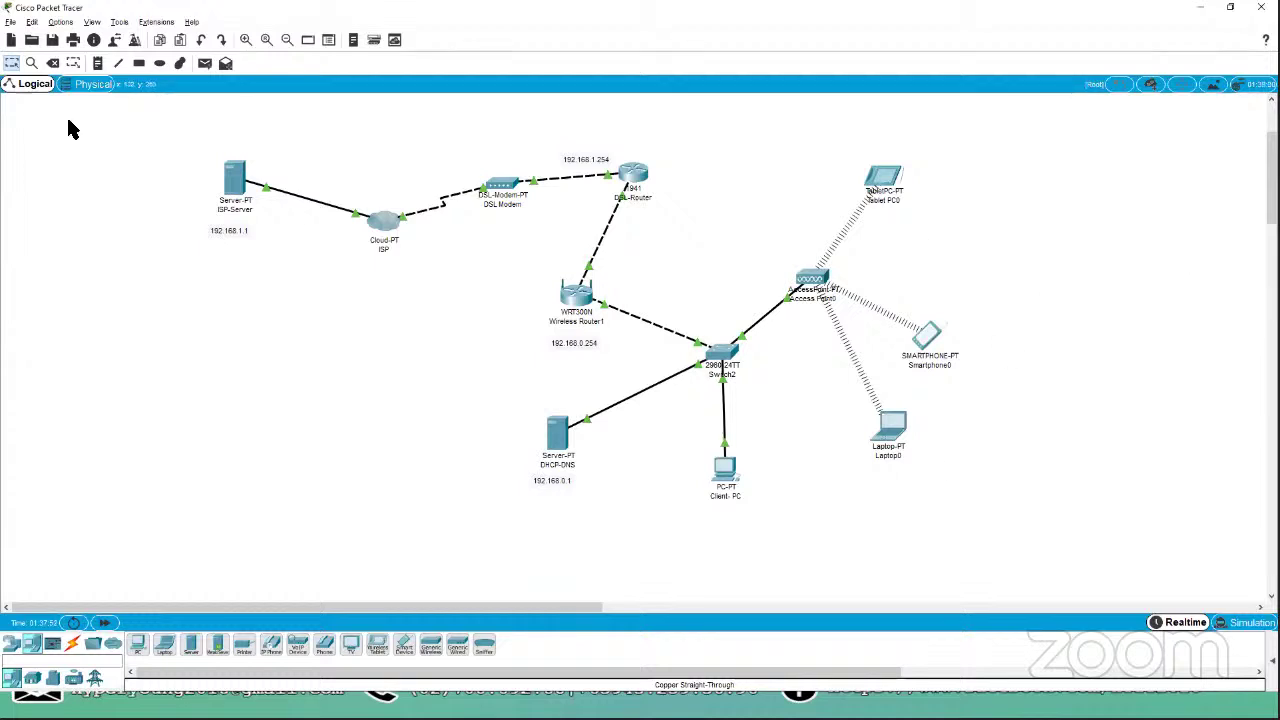
Step: Select every device and drag the whole network toward the canvas's right side
{"action": "left_click_drag", "start_coordinate": [70, 128], "coordinate": [1097, 538]}
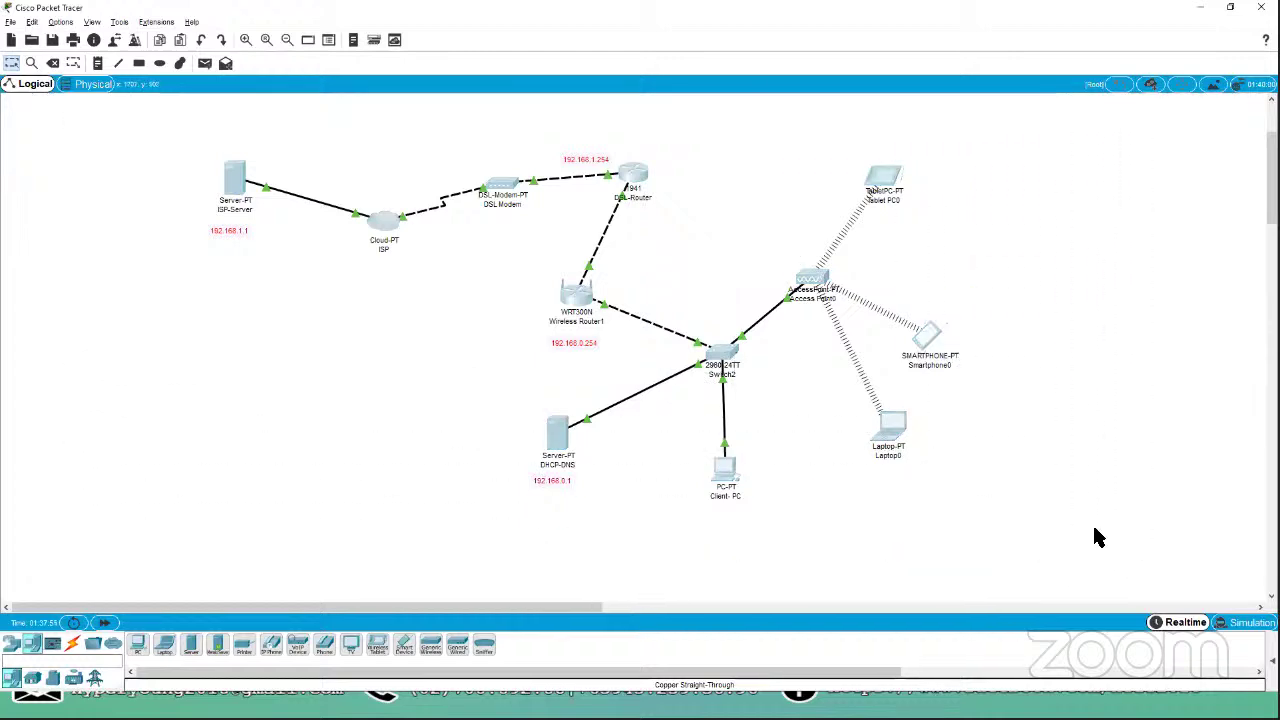
{"action": "mouse_move", "coordinate": [724, 365]}
{"action": "left_mouse_down"}
{"action": "mouse_move", "coordinate": [740, 380]}
{"action": "mouse_move", "coordinate": [780, 366]}
{"action": "mouse_move", "coordinate": [757, 372]}
{"action": "mouse_move", "coordinate": [766, 382]}
{"action": "mouse_move", "coordinate": [738, 372]}
{"action": "left_mouse_up"}
{"action": "mouse_move", "coordinate": [740, 372]}
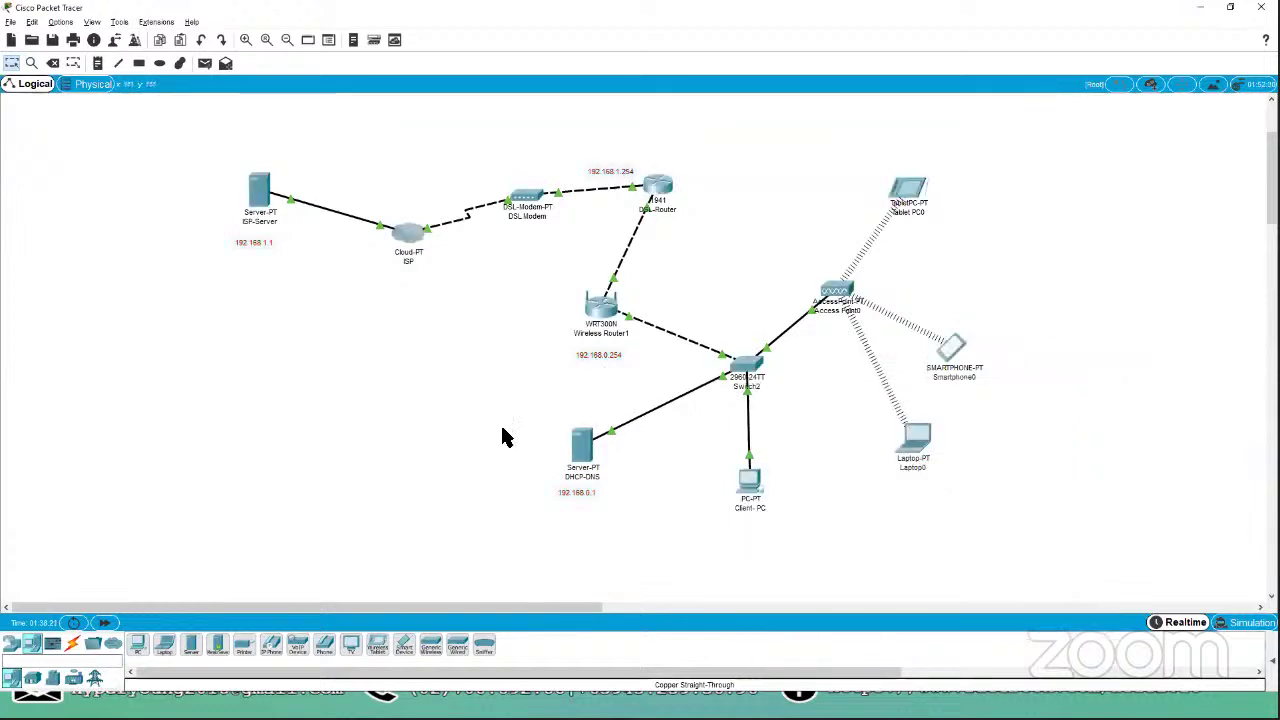
{"action": "left_click_drag", "start_coordinate": [488, 402], "coordinate": [604, 500]}
{"action": "left_click_drag", "start_coordinate": [690, 447], "coordinate": [789, 531]}
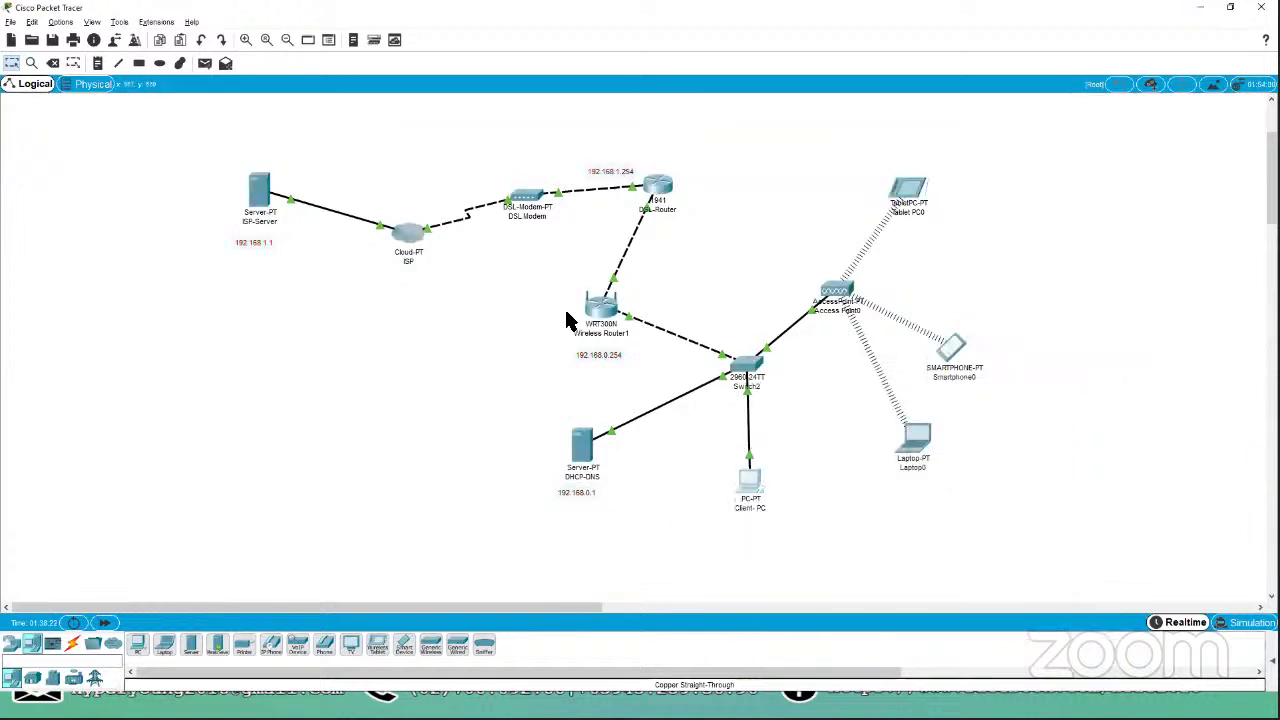
{"action": "left_click_drag", "start_coordinate": [548, 278], "coordinate": [617, 327]}
{"action": "left_click_drag", "start_coordinate": [168, 96], "coordinate": [1128, 560]}
{"action": "left_click_drag", "start_coordinate": [600, 315], "coordinate": [805, 300]}
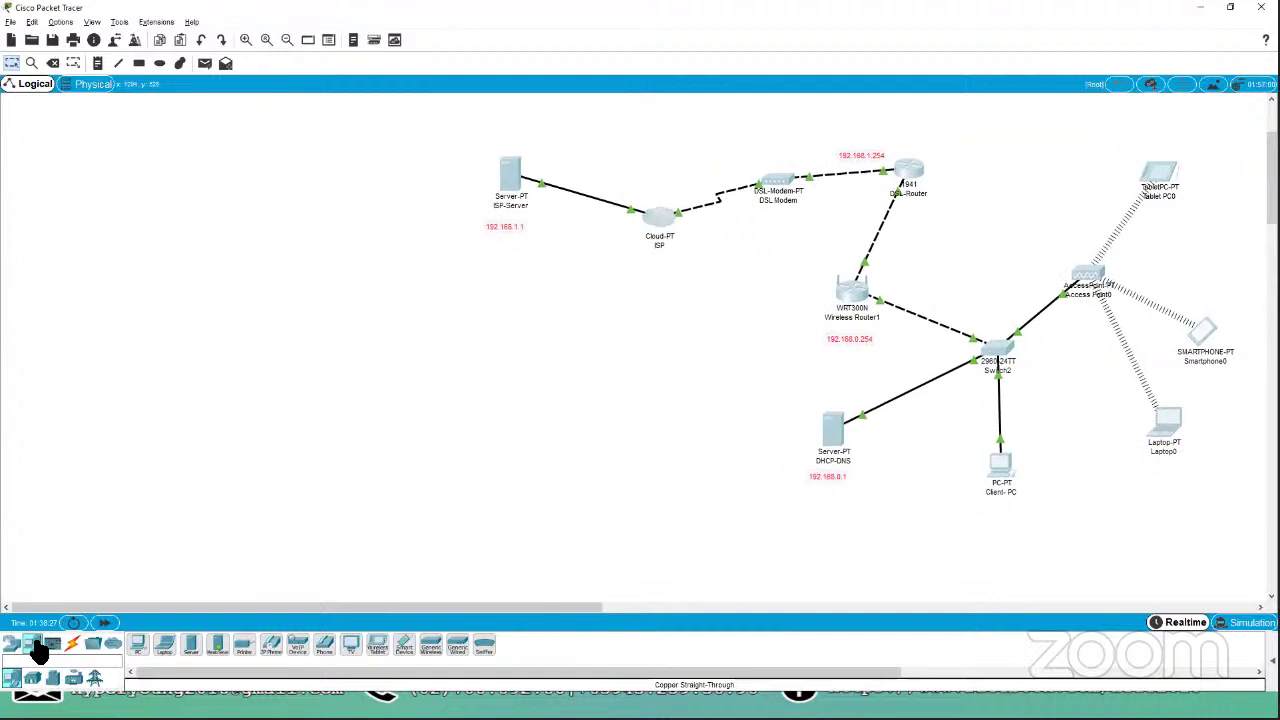